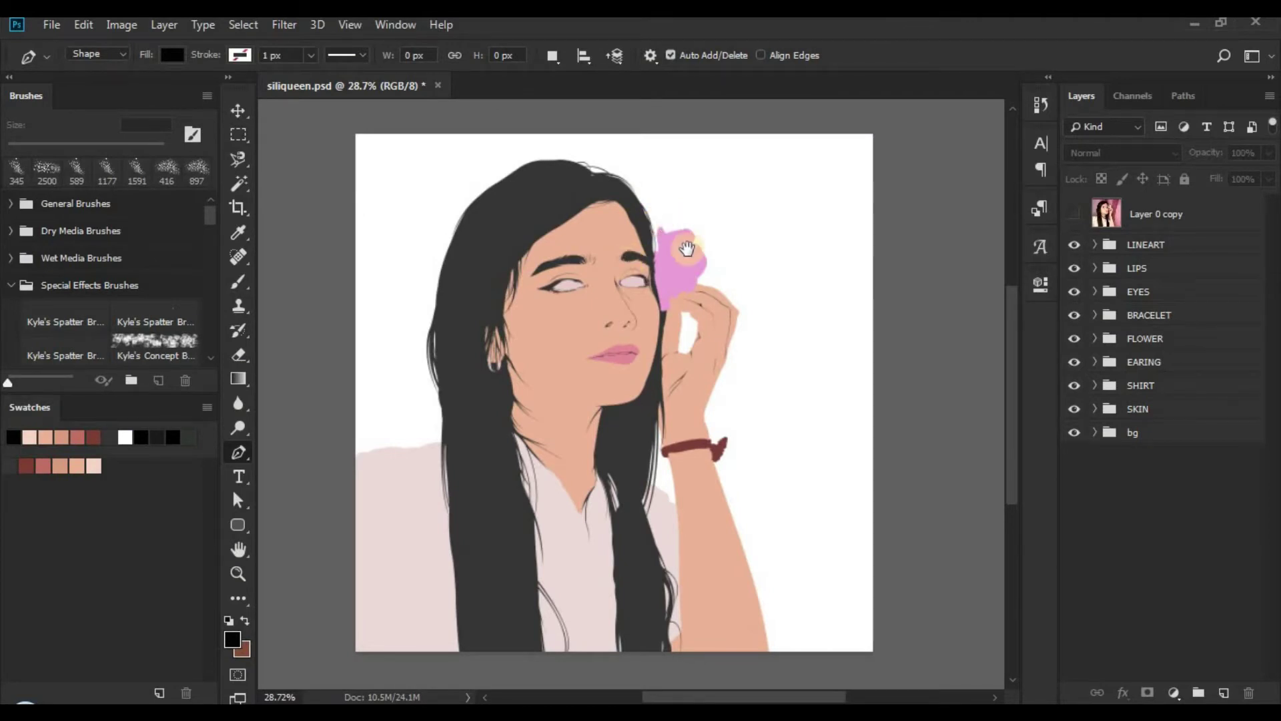
left_click_drag(686, 249, 666, 252)
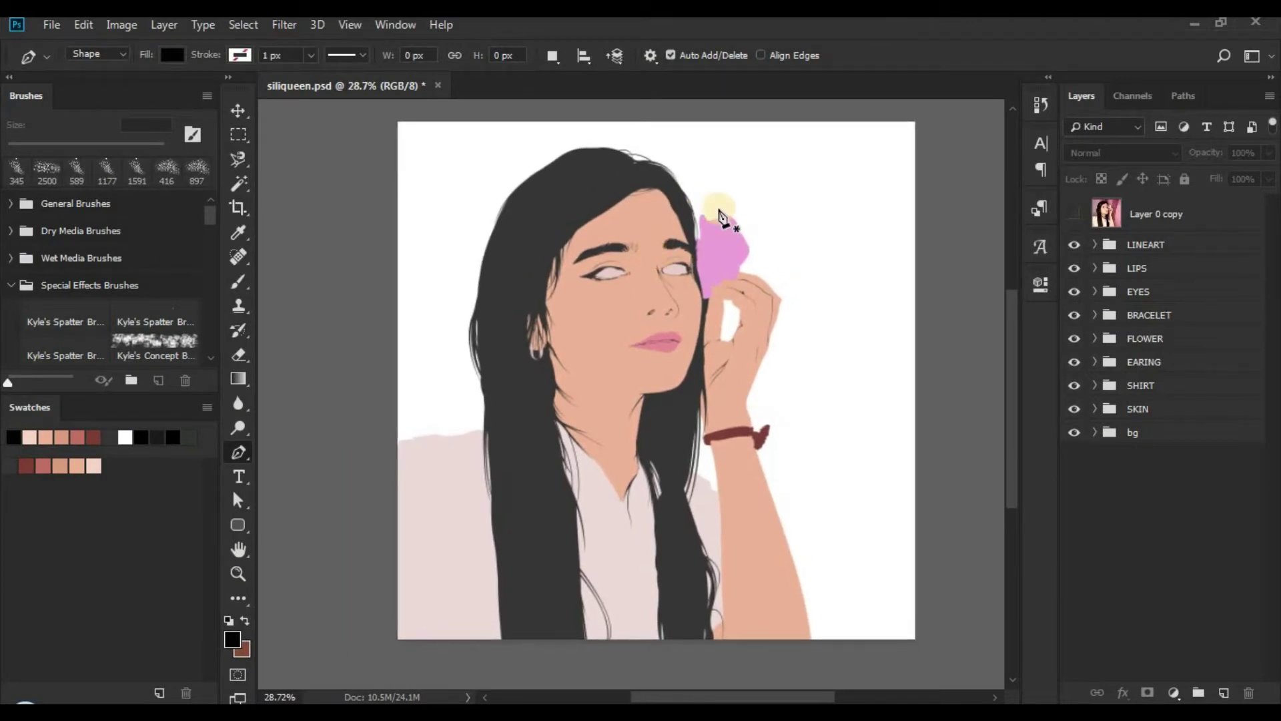
left_click(731, 342)
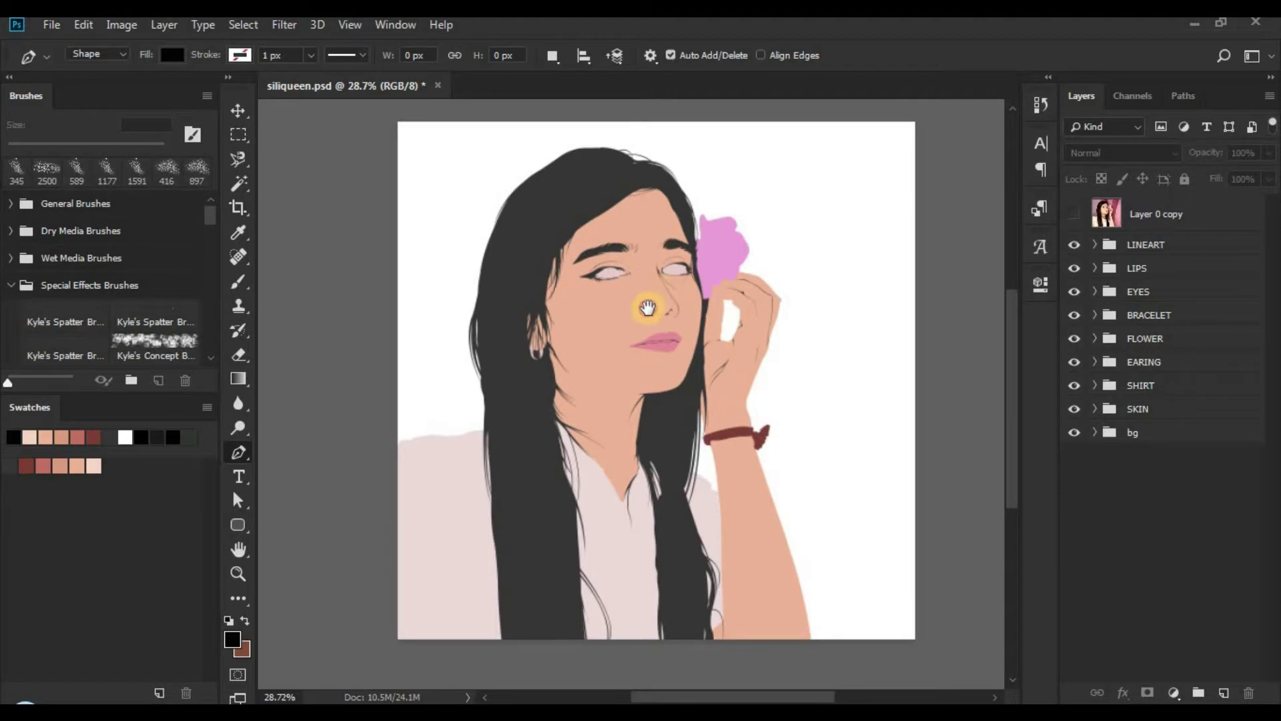
left_click_drag(647, 307, 651, 317)
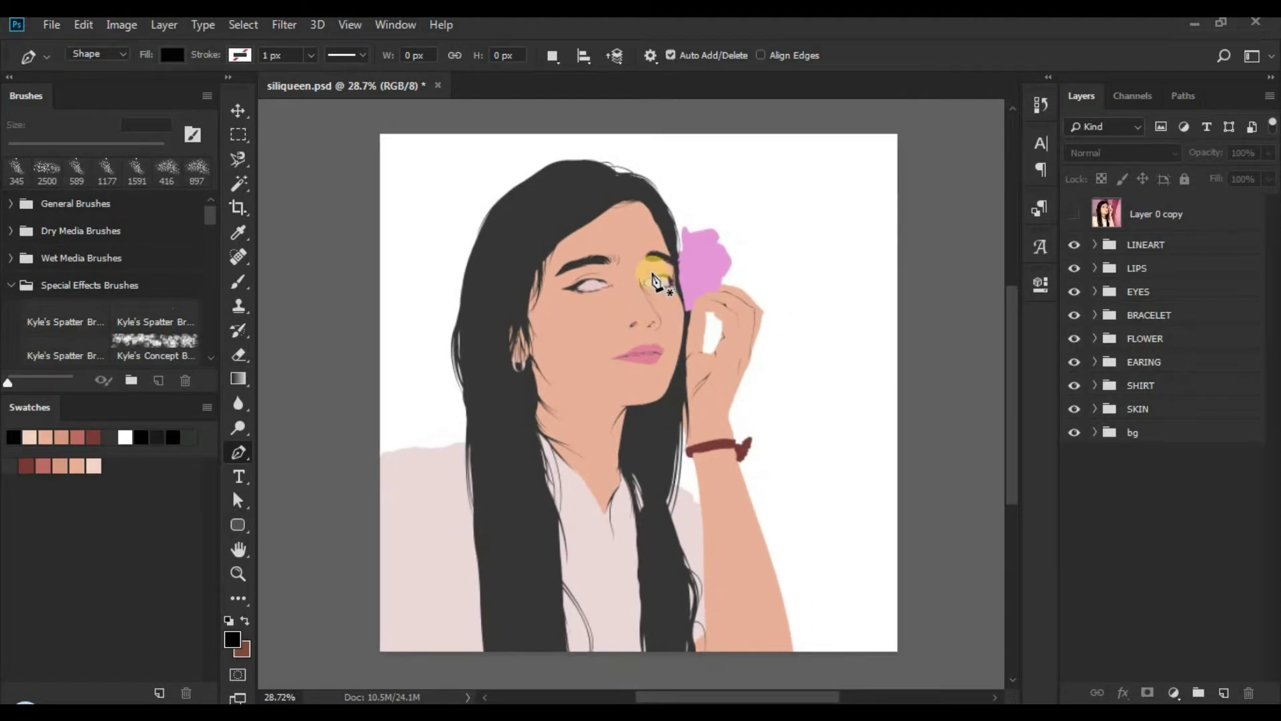
left_click(715, 377)
left_click(588, 379)
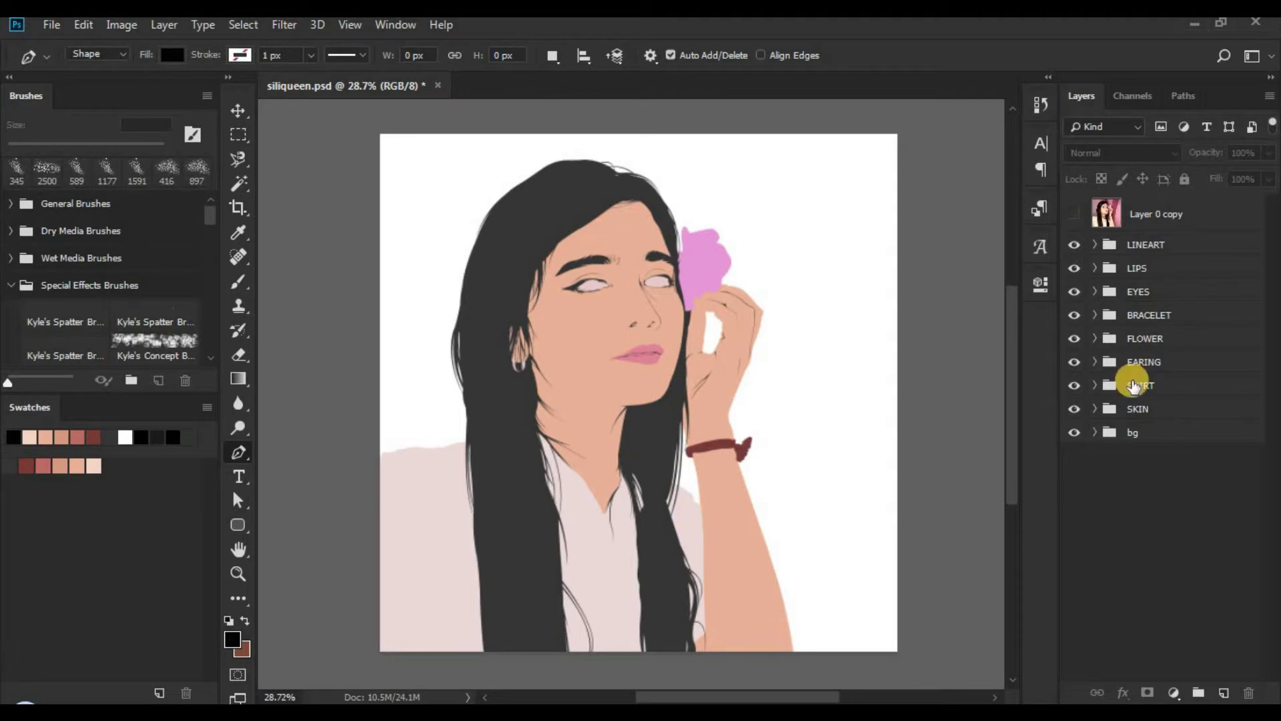
Step: Move the Layer 0 copy photo layer into the SKIN group, directly above Shape 8
left_click(1145, 214)
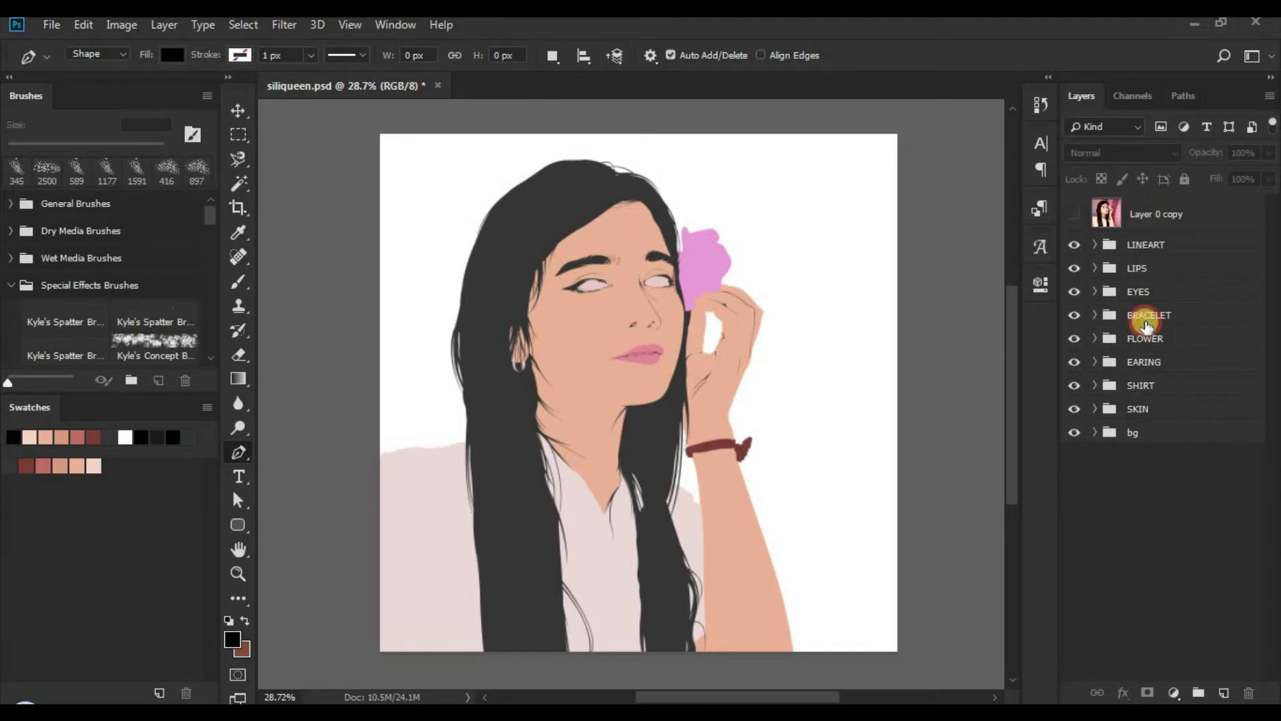
left_click(1094, 411)
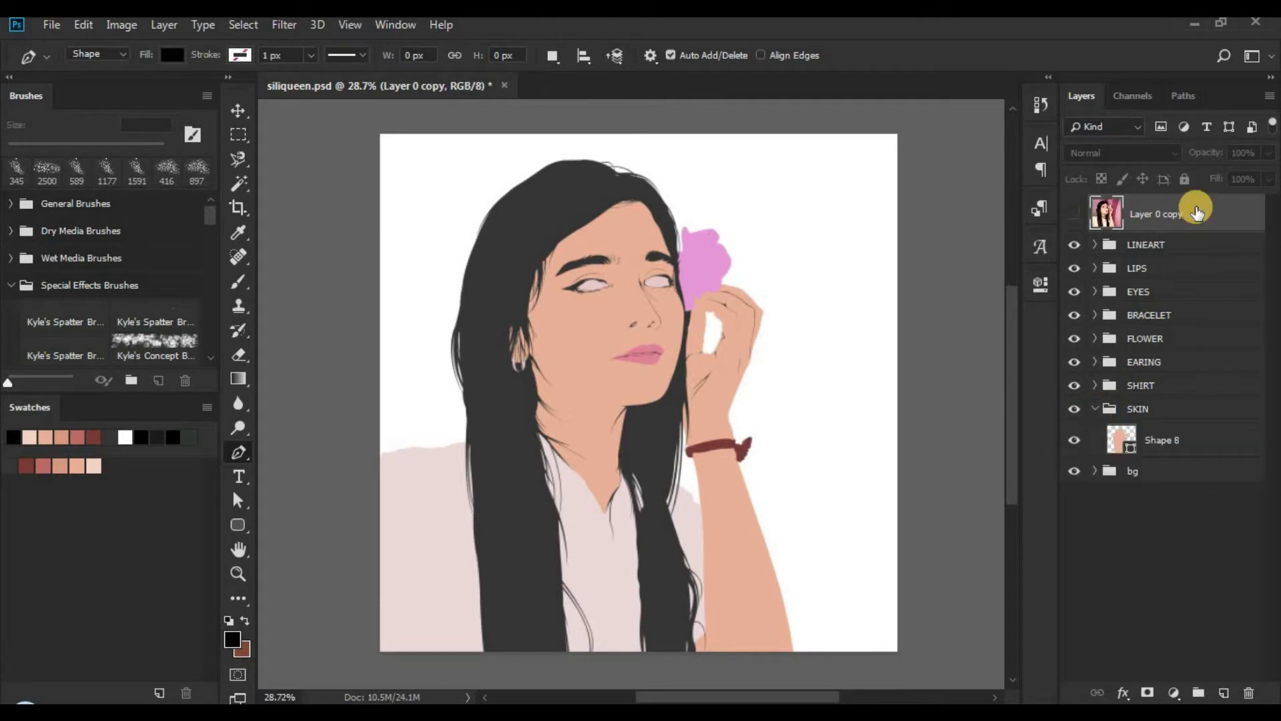
left_click(1123, 245)
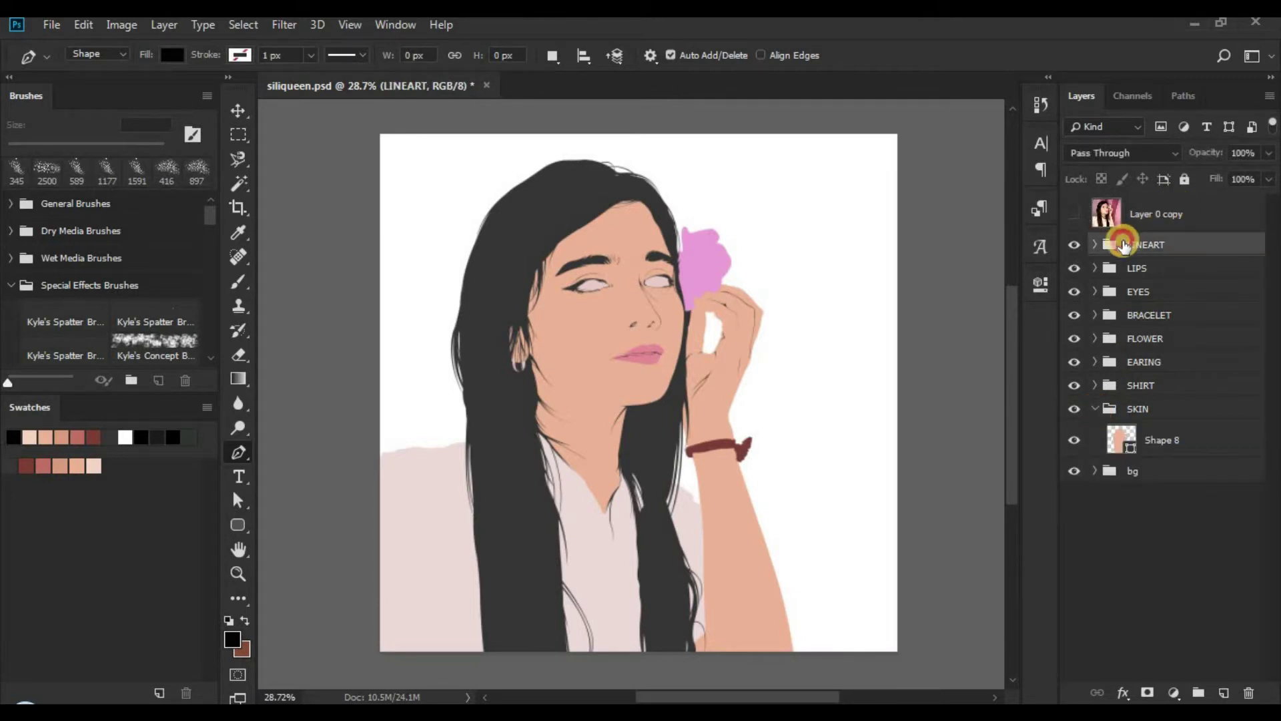
left_click(1117, 226)
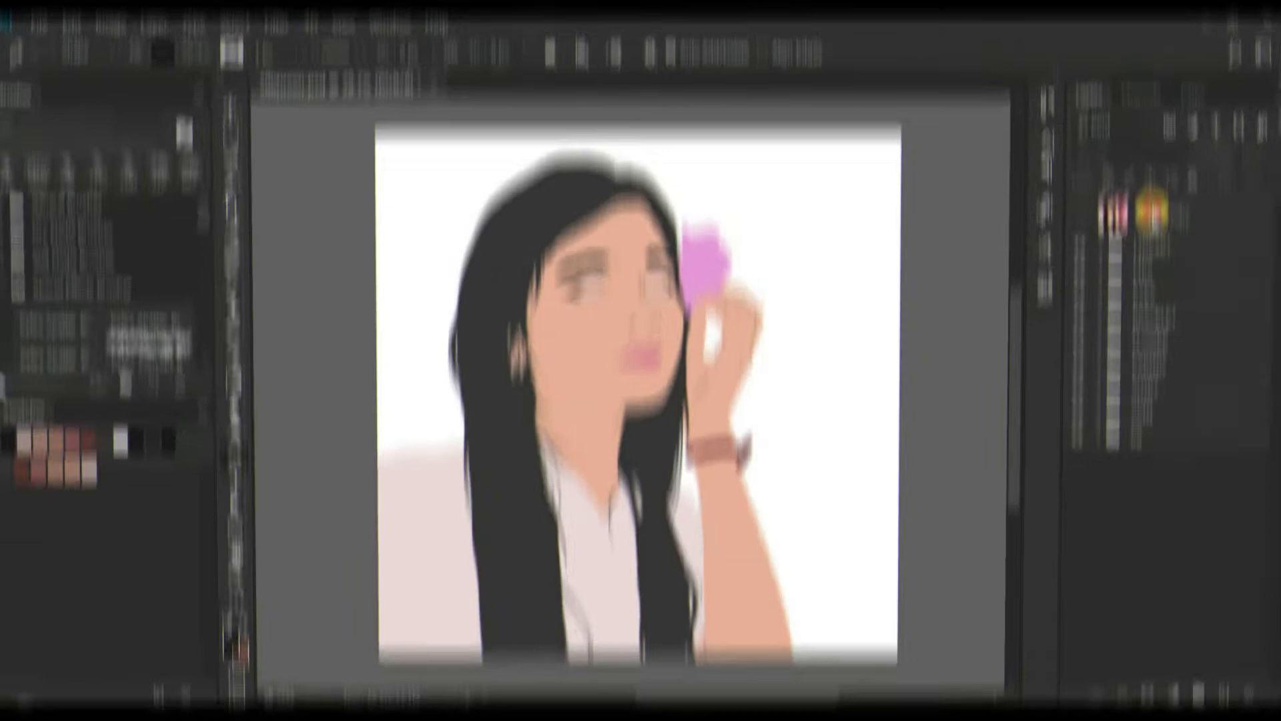
left_click(1097, 409)
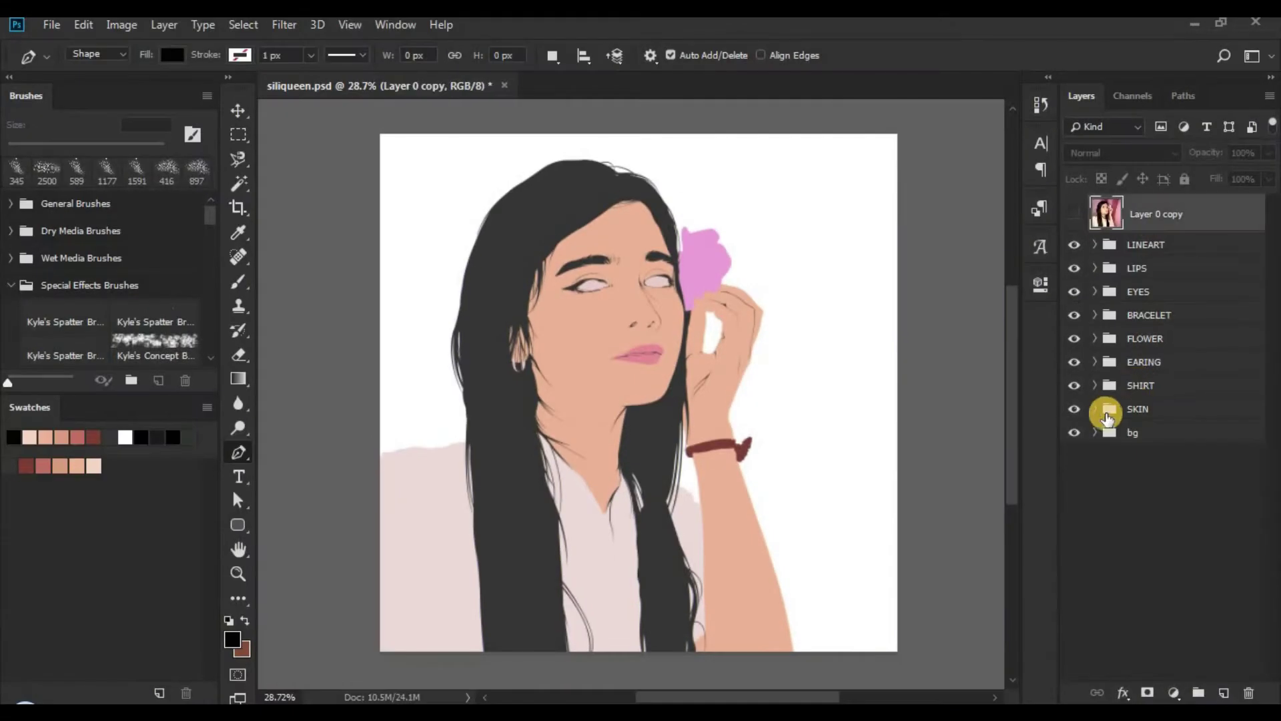
left_click(1095, 410)
left_click(1179, 242)
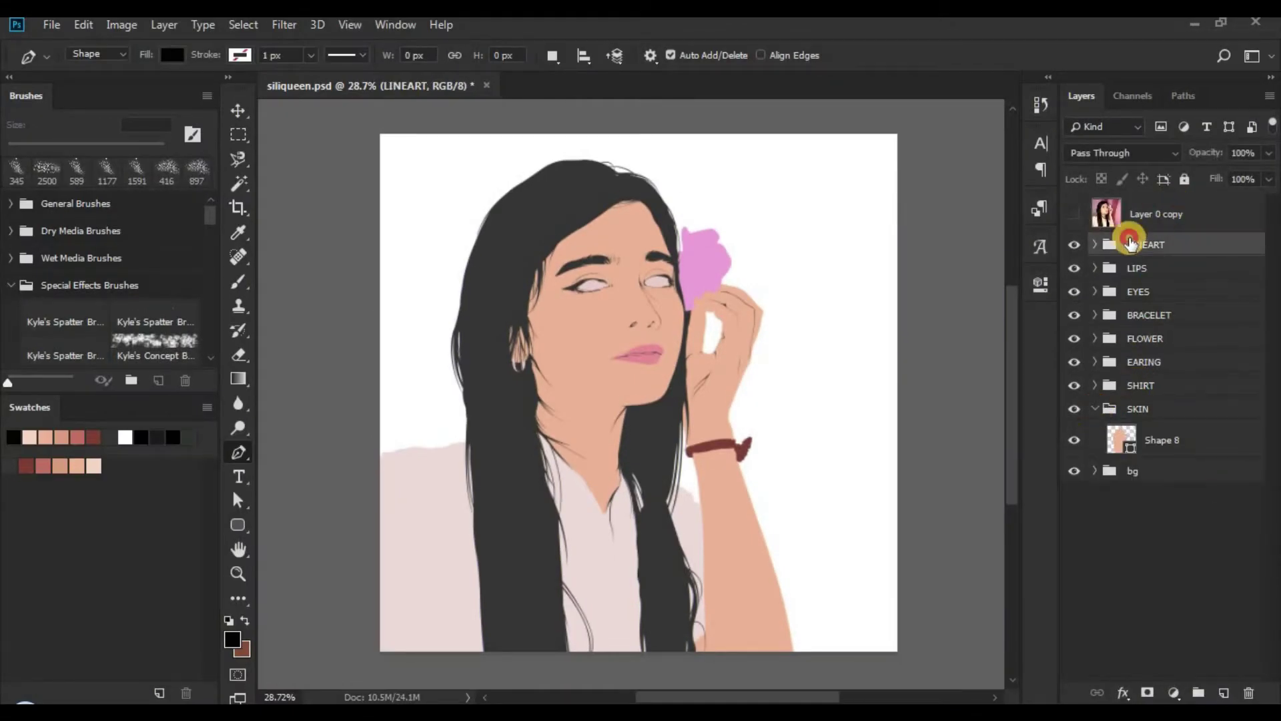
left_click(1118, 226)
left_click_drag(1117, 226, 1149, 430)
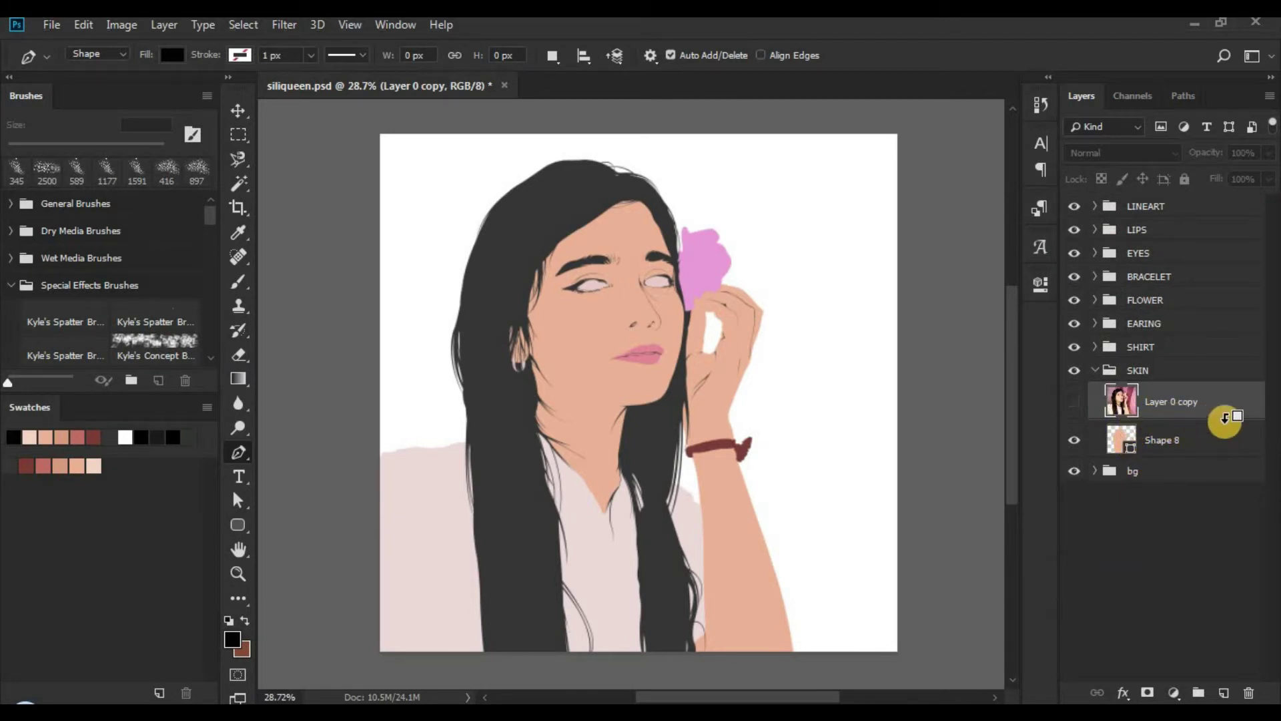
Step: Clip Layer 0 copy to the Shape 8 skin layer and make the photo layer visible
left_click(1160, 419, "alt")
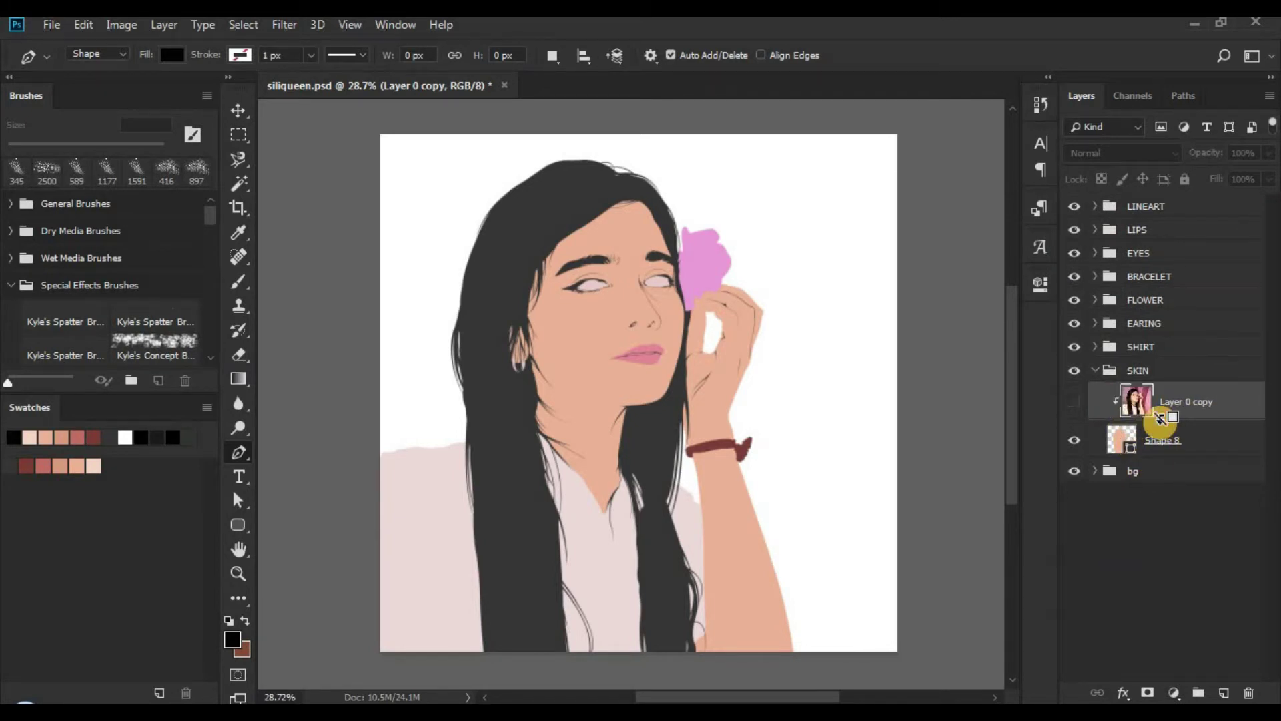
left_click(1072, 400)
Step: Examine the light and shadow areas on the face, neck and hand in the clipped photo
left_click_drag(723, 373, 734, 383)
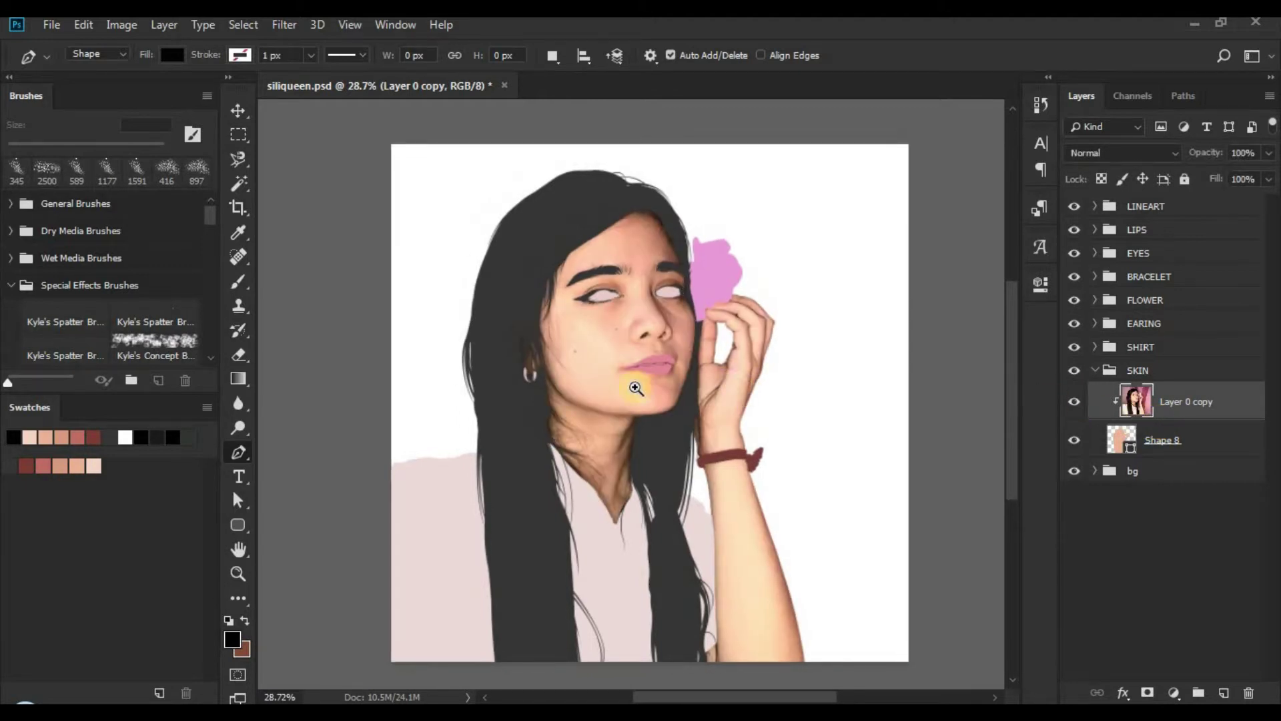
left_click_drag(625, 399, 610, 625)
left_click_drag(656, 432, 635, 629)
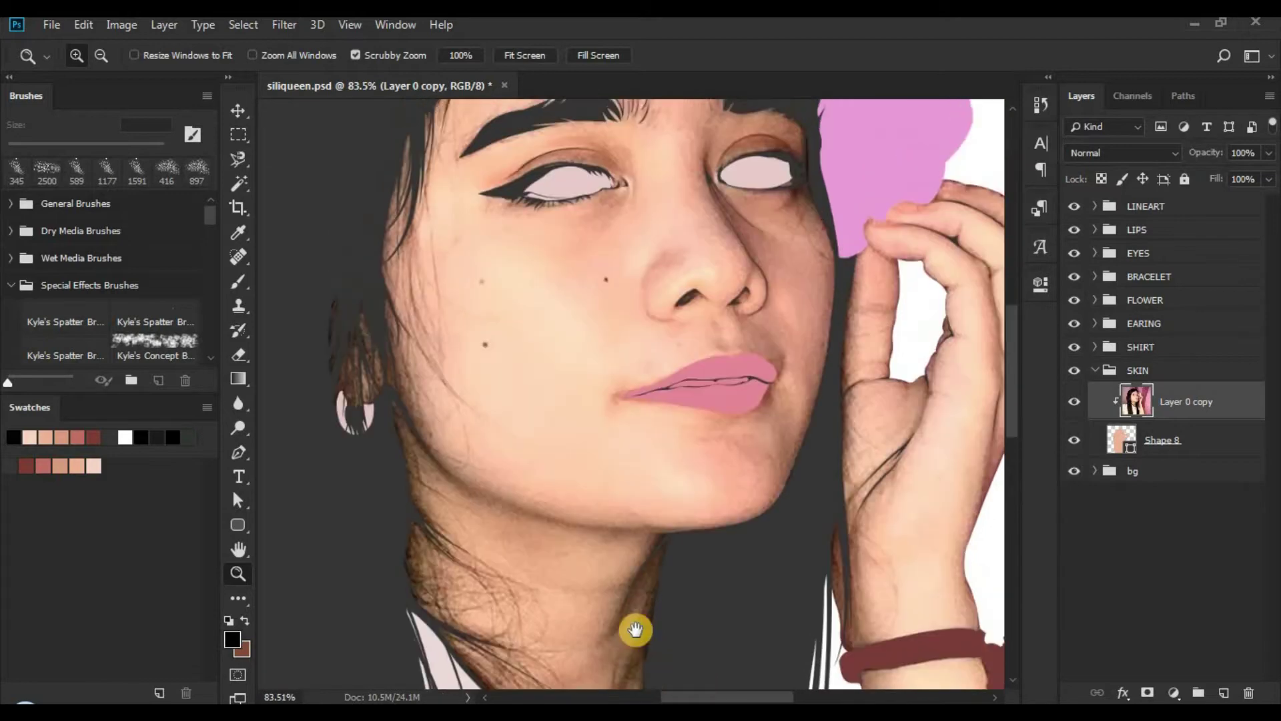
left_click_drag(535, 415, 453, 427)
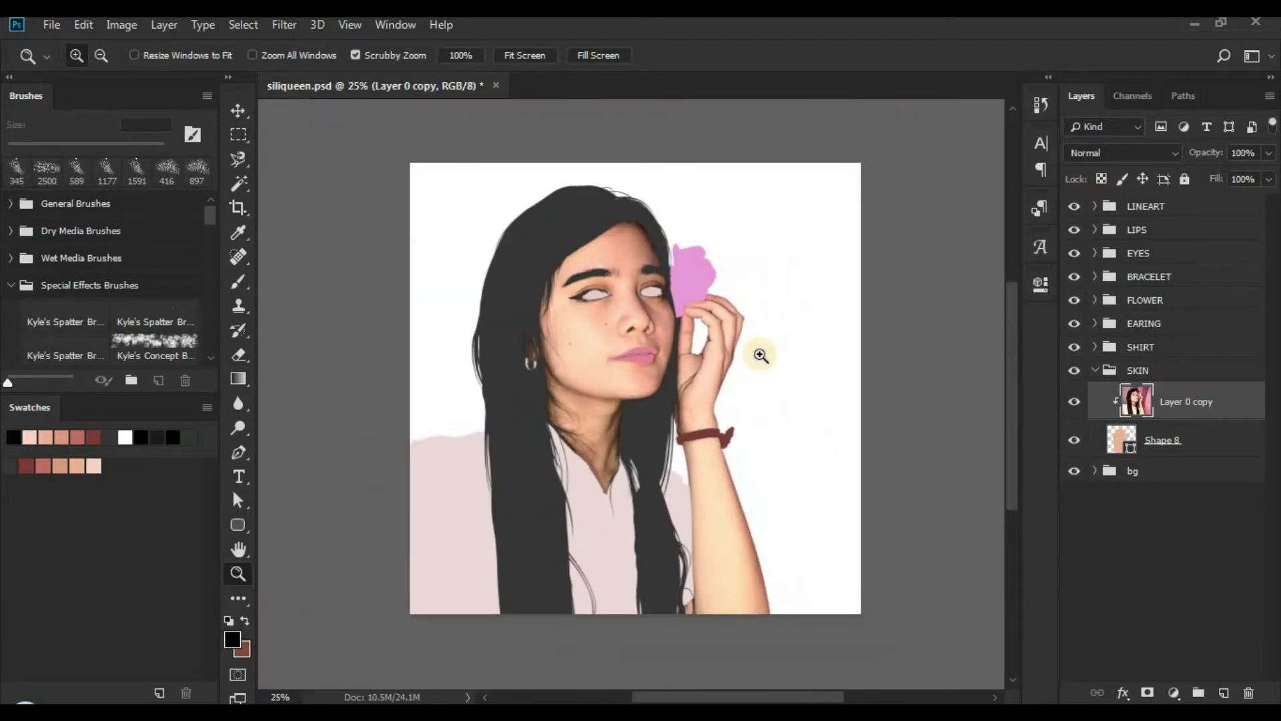
left_click_drag(696, 410, 708, 429)
left_click_drag(644, 390, 722, 366)
left_click_drag(711, 314, 718, 486)
left_click_drag(672, 236, 739, 216)
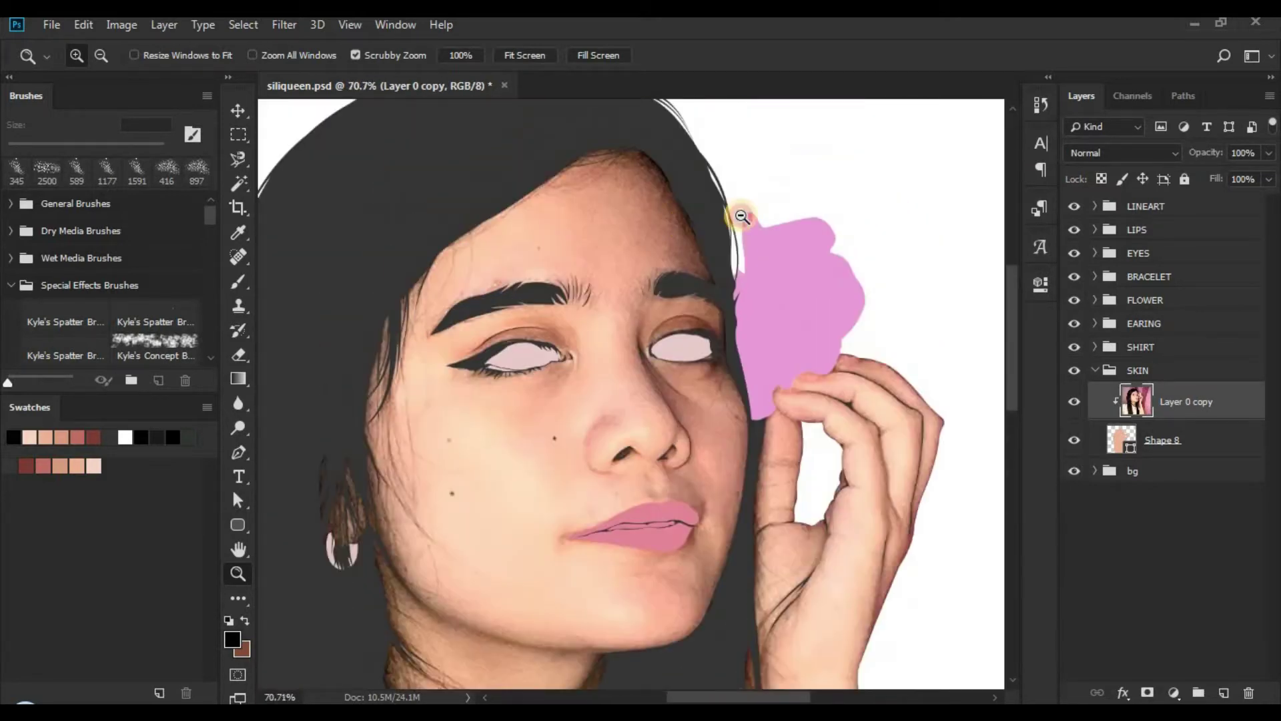
scroll(746, 369, "up", 2)
Step: Select the Shape 8 skin layer and ready the Pen tool at the forehead beside the outer eyebrow
left_click(1152, 439)
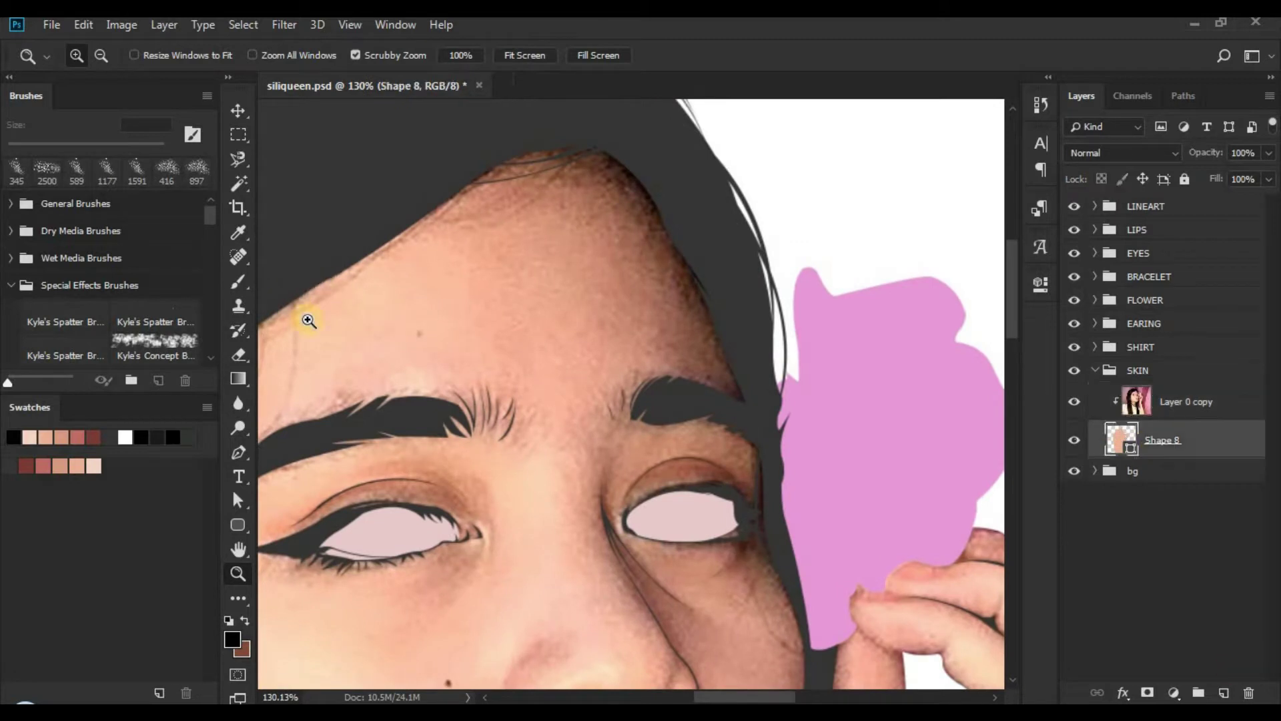
left_click(241, 458)
scroll(586, 346, "up", 1)
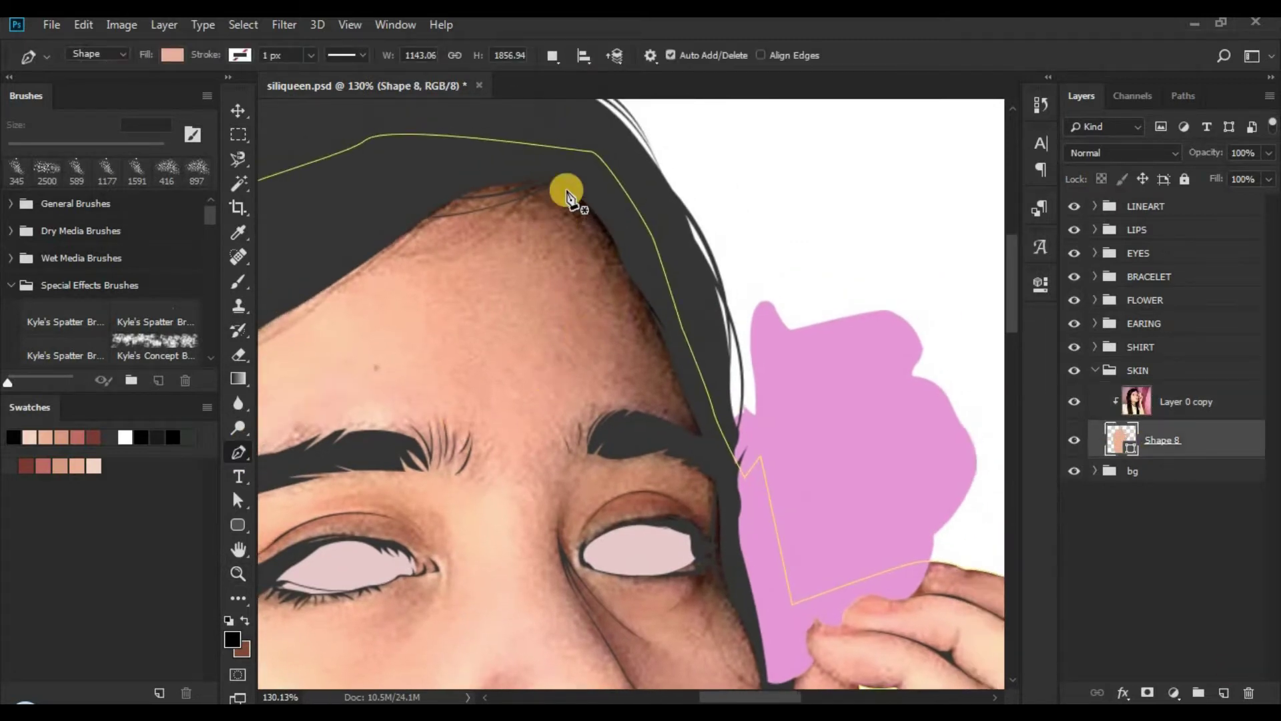
scroll(658, 399, "down", 4)
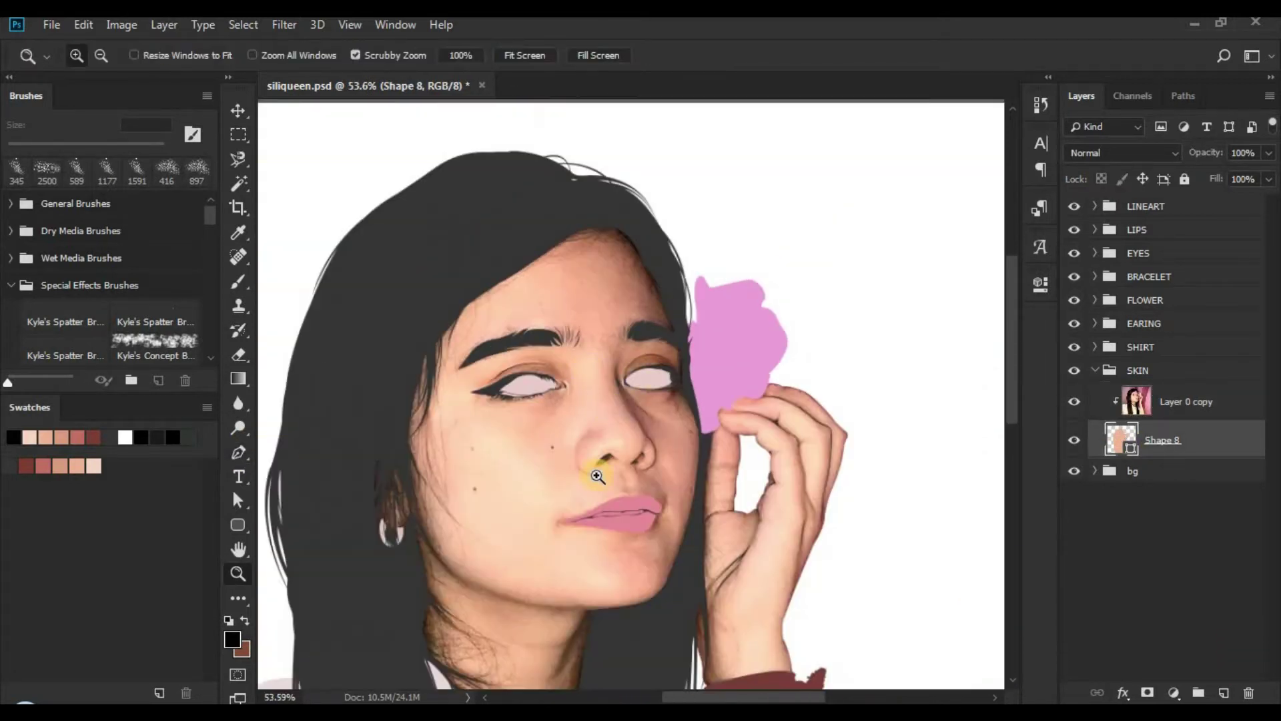
left_click_drag(682, 429, 751, 429)
left_click_drag(639, 361, 572, 521)
left_click_drag(580, 260, 660, 378)
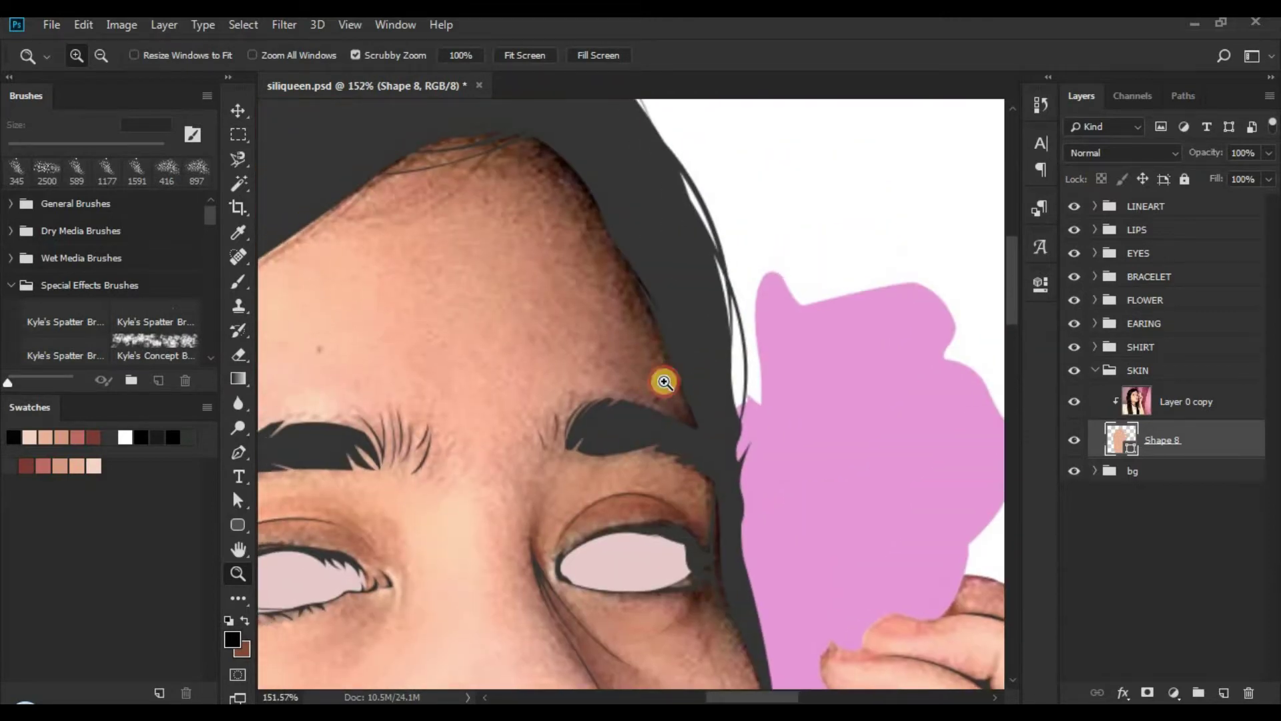
scroll(713, 382, "up", 2)
scroll(713, 382, "down", 1)
key("p")
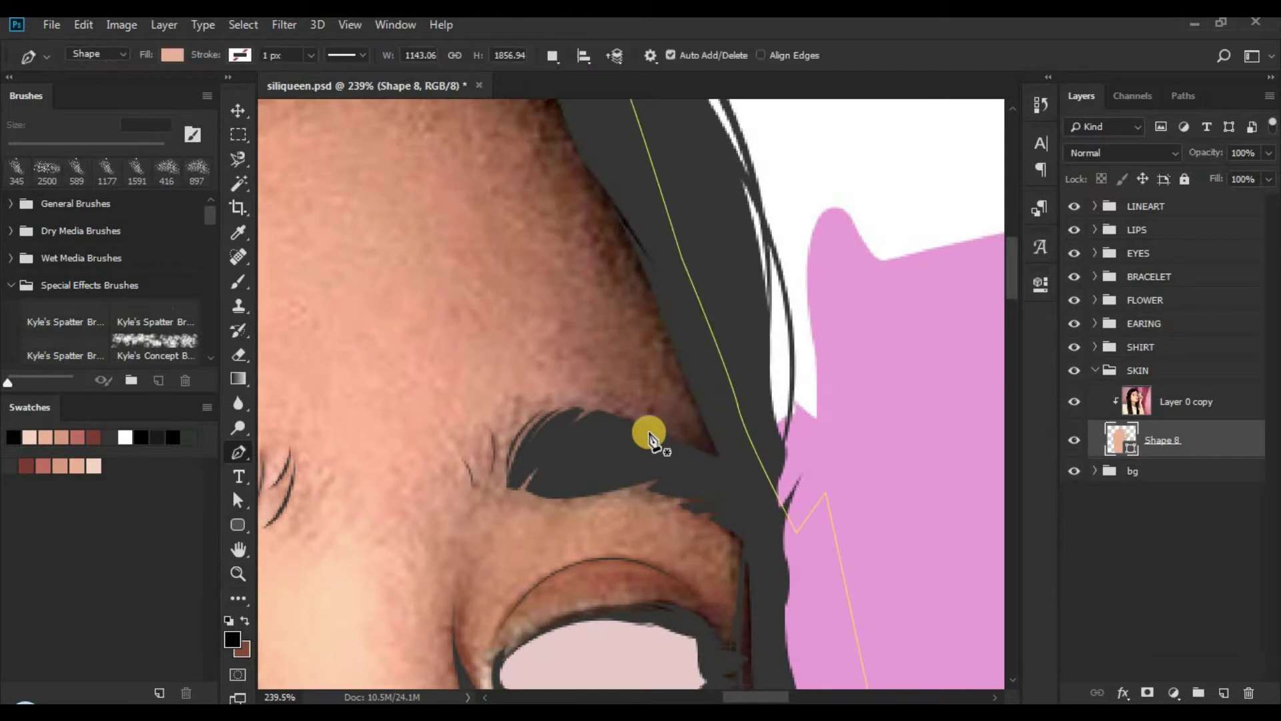
left_click(589, 406)
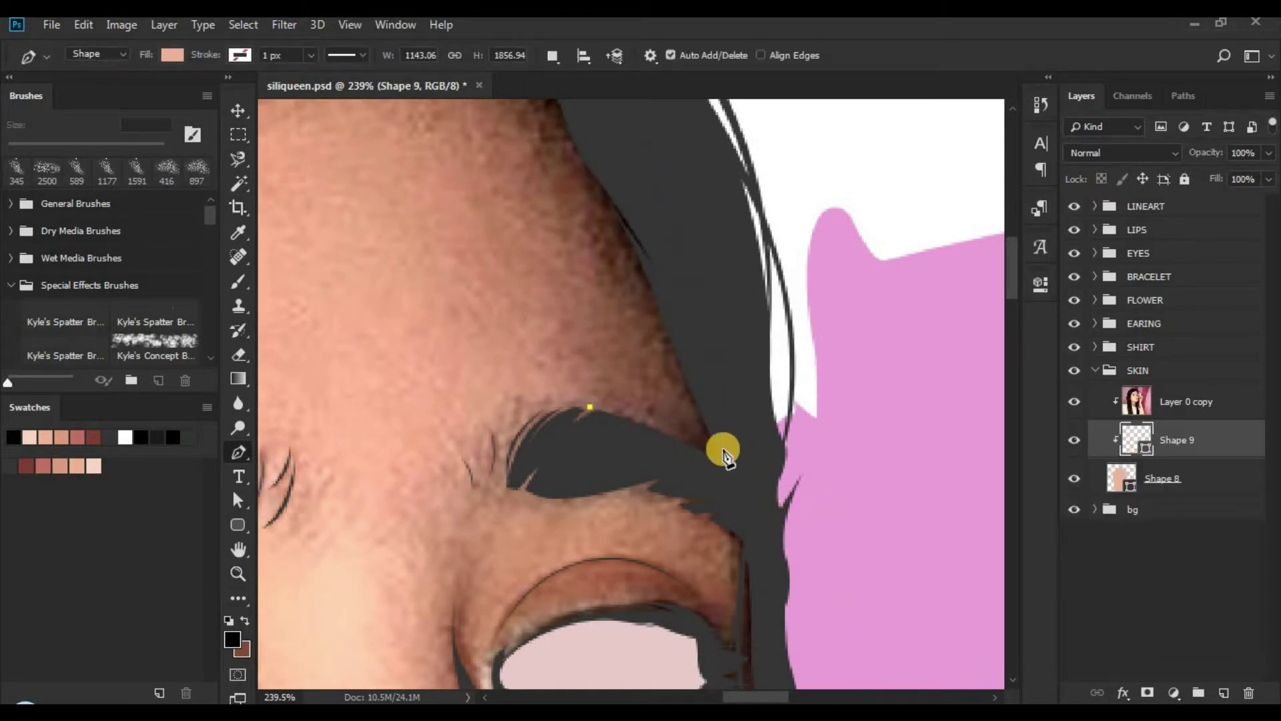
left_click(694, 439)
key("ctrl+z")
mouse_move(690, 441)
left_mouse_down()
mouse_move(706, 448)
mouse_move(708, 434)
mouse_move(694, 436)
mouse_move(708, 448)
left_mouse_up()
key("ctrl+z")
key("ctrl+z")
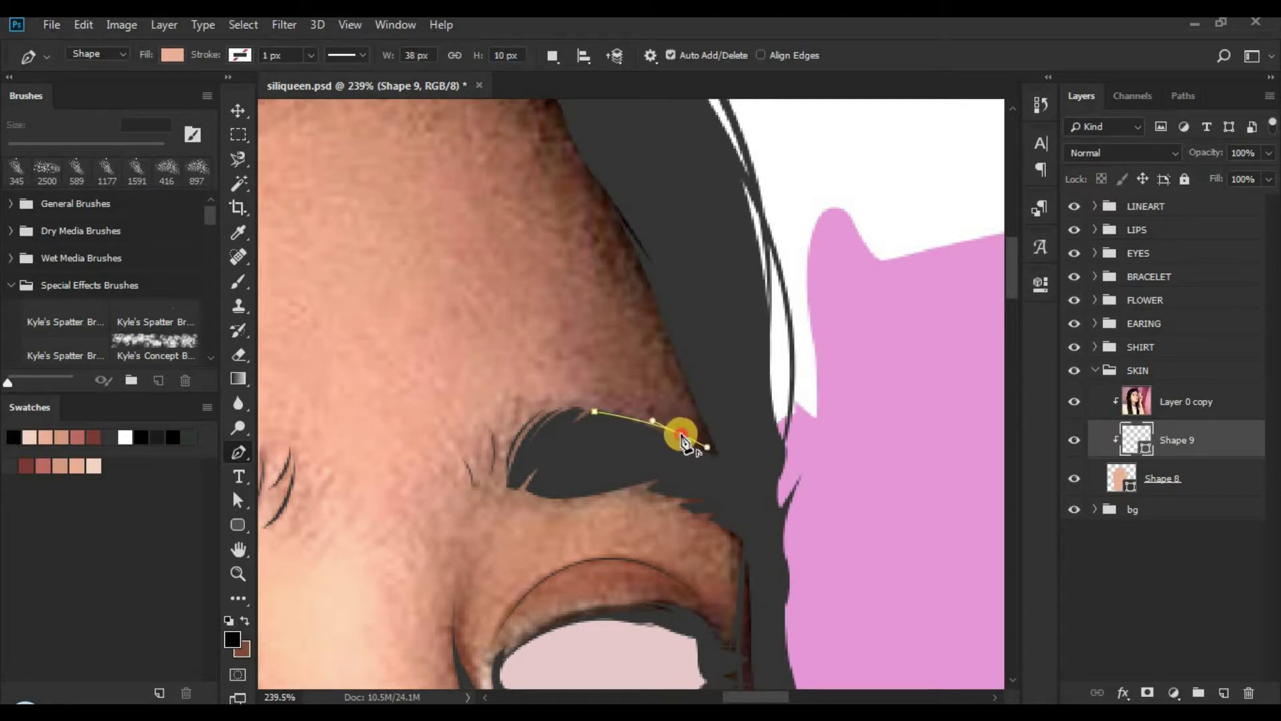
Step: Start a pen shape for the forehead shadow with a thin spike along the outer eyebrow's upper edge and a curve turning up the temple
left_click(680, 433, "alt")
left_click_drag(548, 394, 583, 398)
left_click(582, 398, "alt")
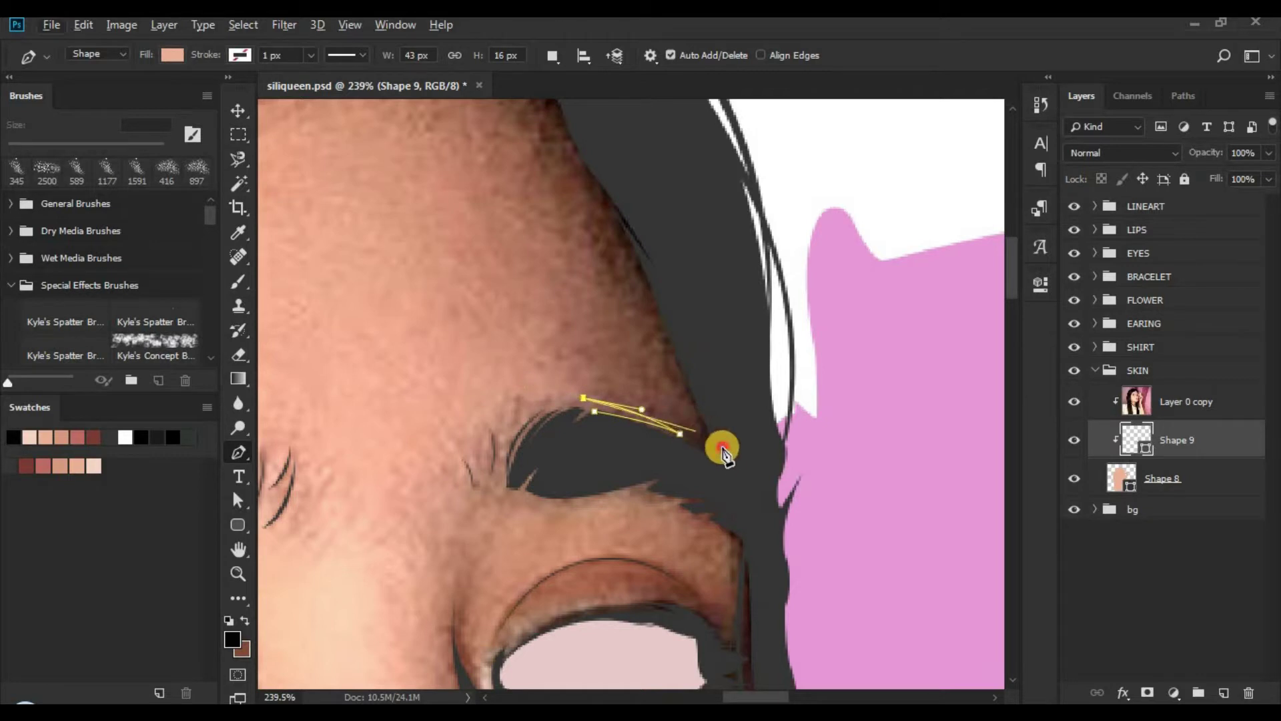
left_click_drag(681, 435, 705, 553)
left_click(686, 424, "alt")
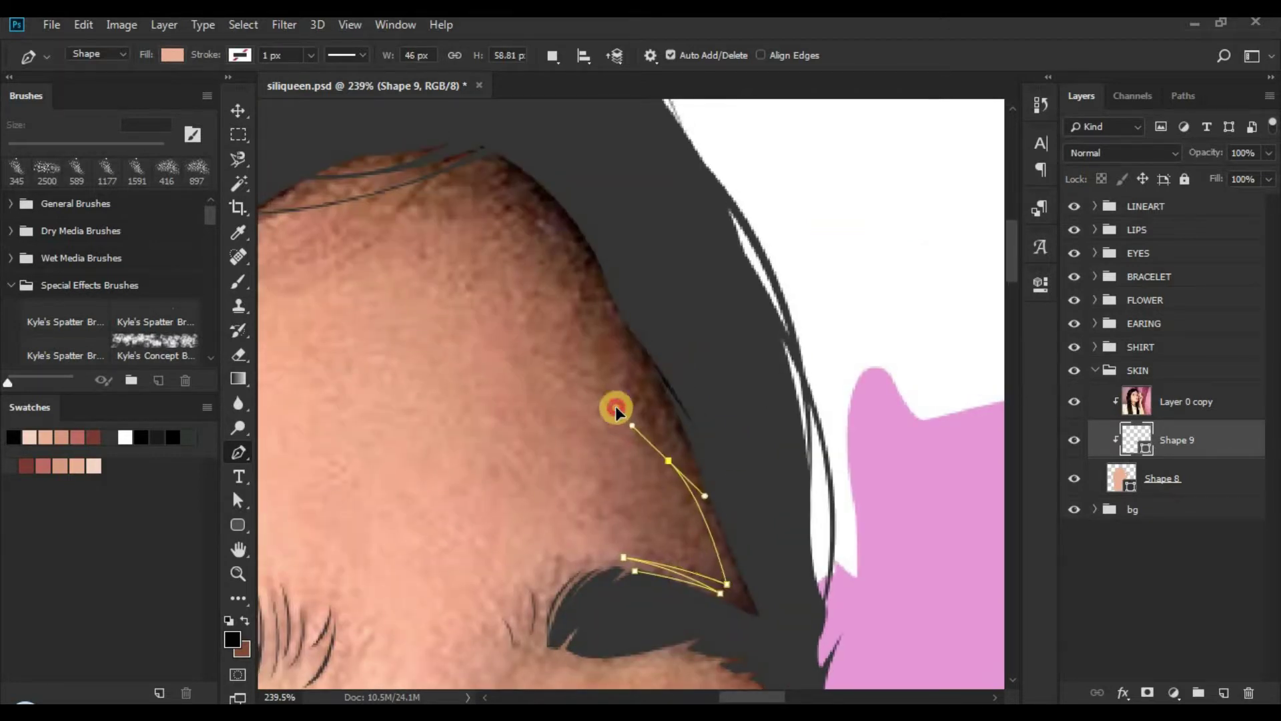
Step: Continue the shadow outline up the dark side of the forehead to the hairline peak, ending in a sharp corner
left_click_drag(615, 408, 660, 458)
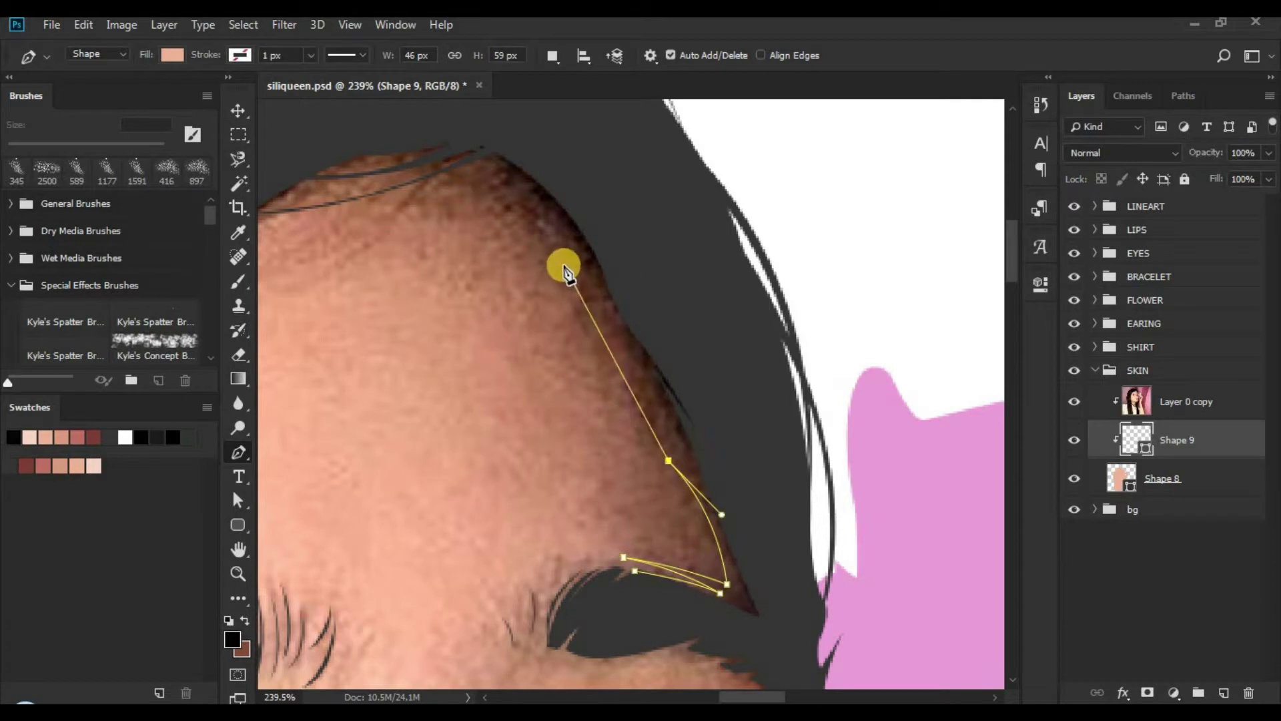
mouse_move(562, 265)
left_mouse_down()
mouse_move(535, 173)
mouse_move(532, 209)
mouse_move(562, 264)
left_mouse_up()
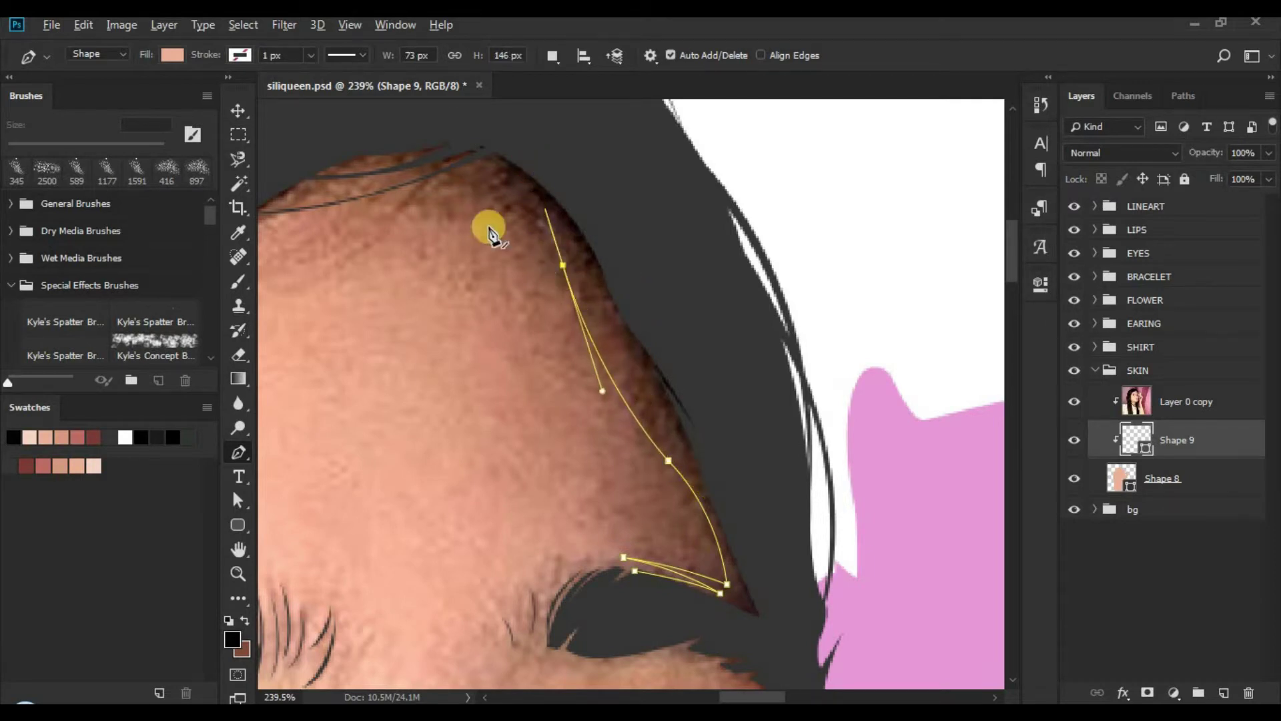
left_click_drag(475, 219, 622, 360)
left_click_drag(600, 312, 521, 295)
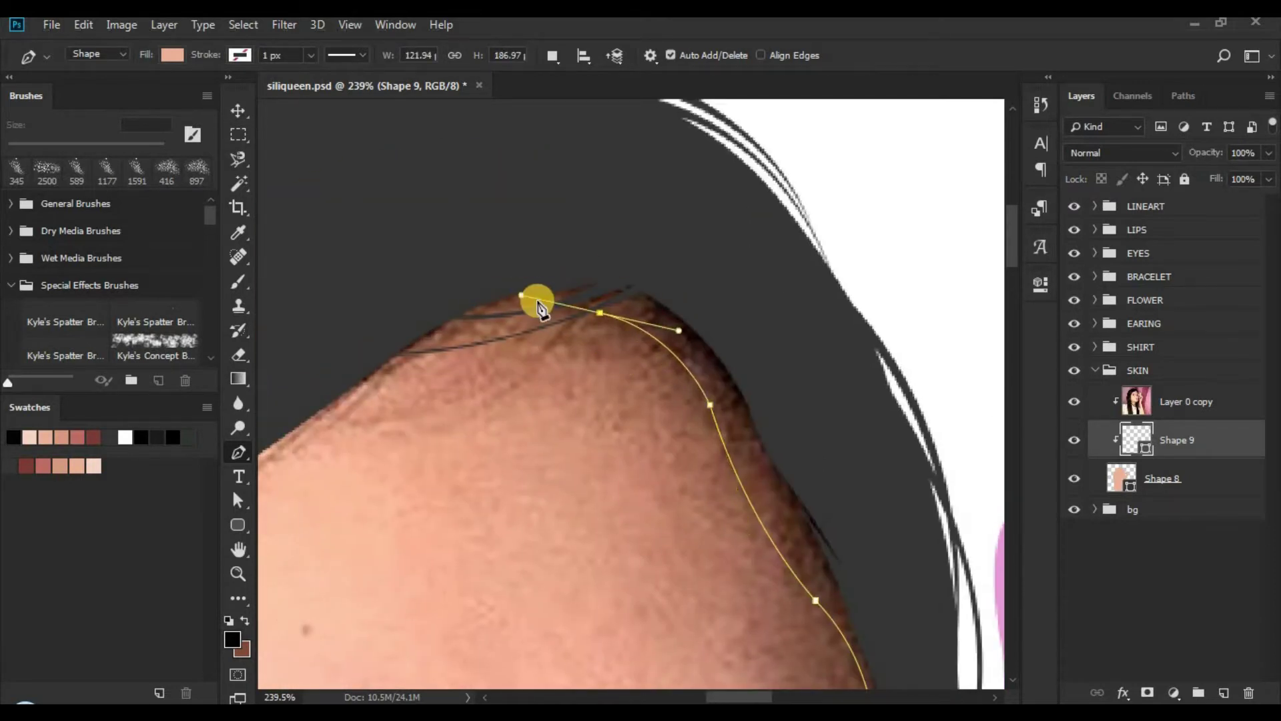
left_click(600, 312, "alt")
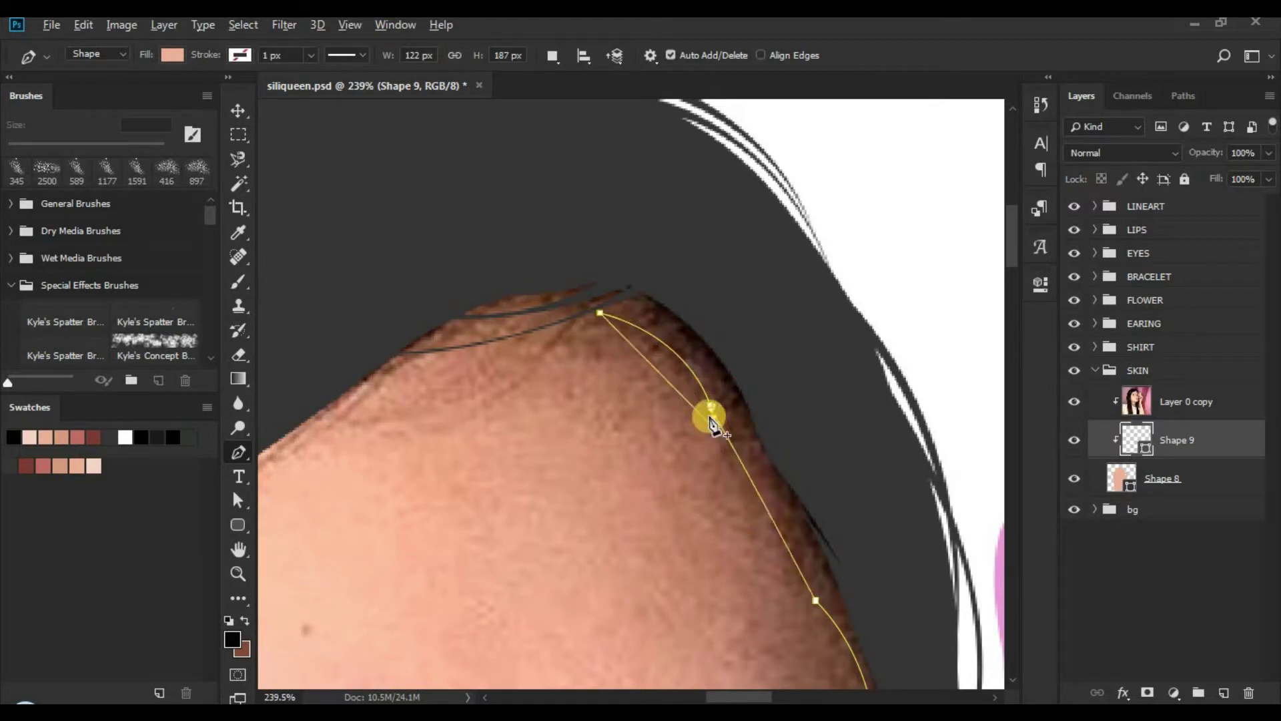
Step: Add tapered points along the top of the forehead shadow, follow the hairline, and bring the outline back over the hair
left_click_drag(709, 417, 388, 300)
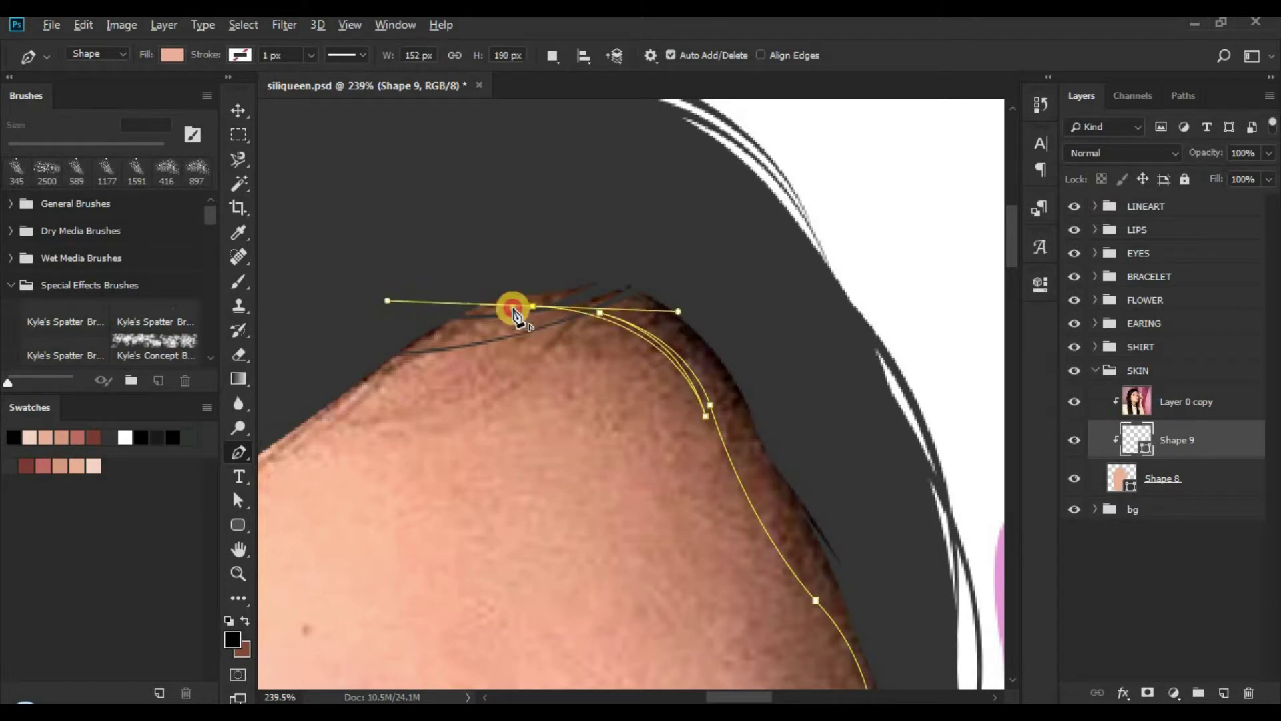
left_click(531, 307, "alt")
left_click_drag(515, 310, 671, 318)
left_click(612, 346, "alt")
left_click_drag(455, 457, 399, 446)
left_click_drag(583, 235, 625, 221)
left_click_drag(840, 193, 323, 246)
scroll(812, 206, "down", 2)
scroll(654, 349, "down", 3)
left_click_drag(654, 348, 670, 298)
Step: Extend the shadow outline down the hair strand beside the eye and flower to below the flower
left_click(686, 399)
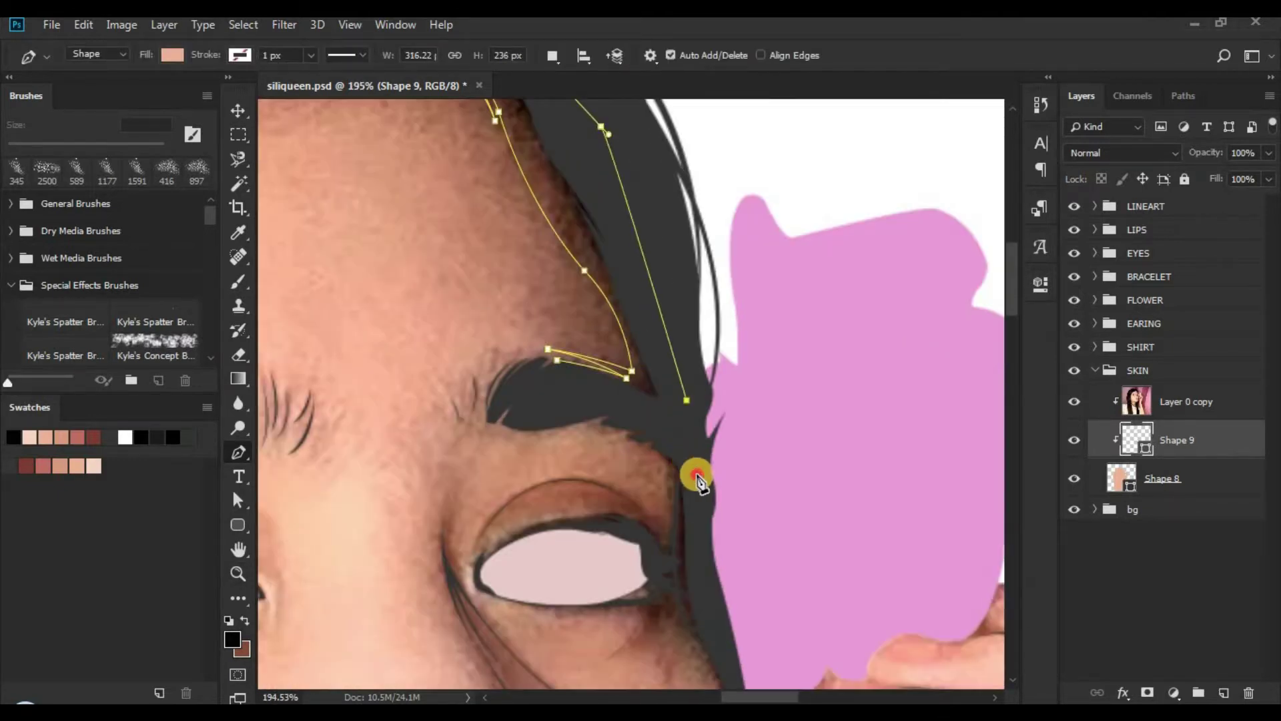
left_click(695, 469)
left_click_drag(707, 491, 678, 206)
left_click(682, 344)
left_click(705, 413)
left_click(718, 447)
left_click_drag(728, 515, 720, 309)
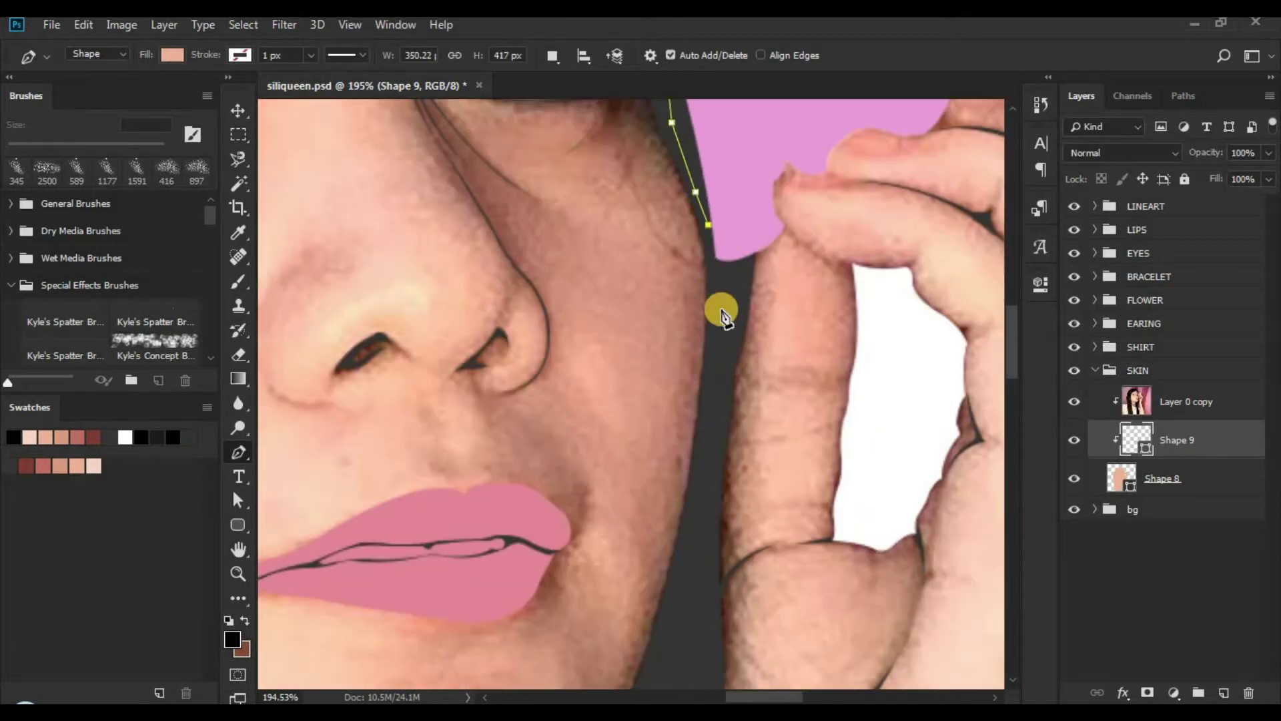
left_click(720, 304)
Step: Bring the shadow outline to a point below the flower and curve it back up the cheek edge to beneath the outer eye corner
left_click_drag(694, 205, 702, 328)
left_click(718, 392)
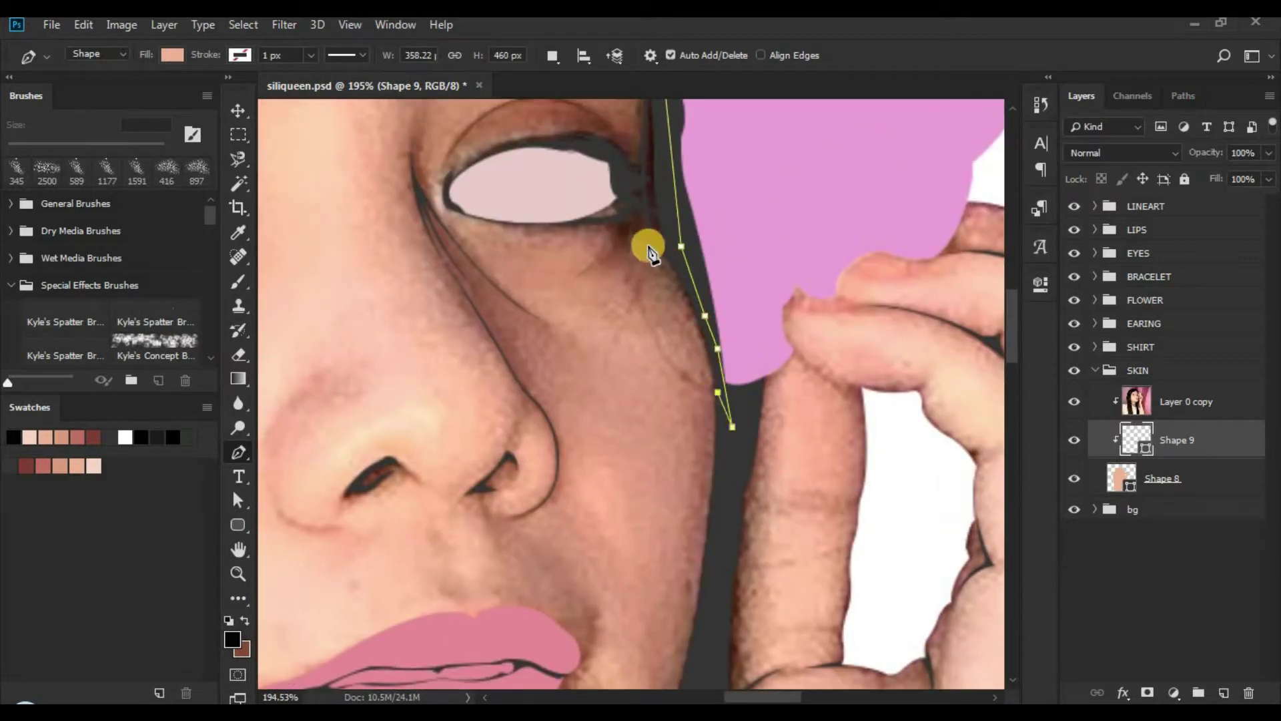
left_click_drag(597, 210, 560, 183)
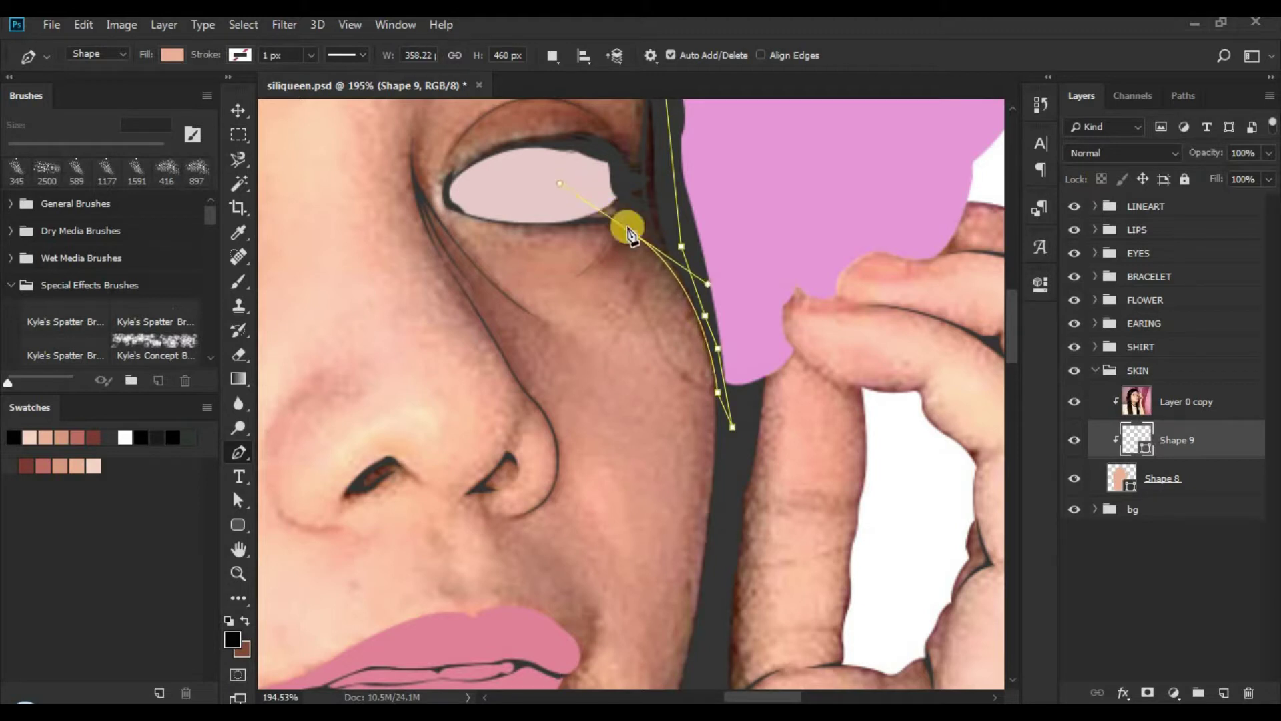
left_click(633, 234, "alt")
left_click_drag(611, 292, 618, 421)
left_click_drag(625, 369, 727, 369)
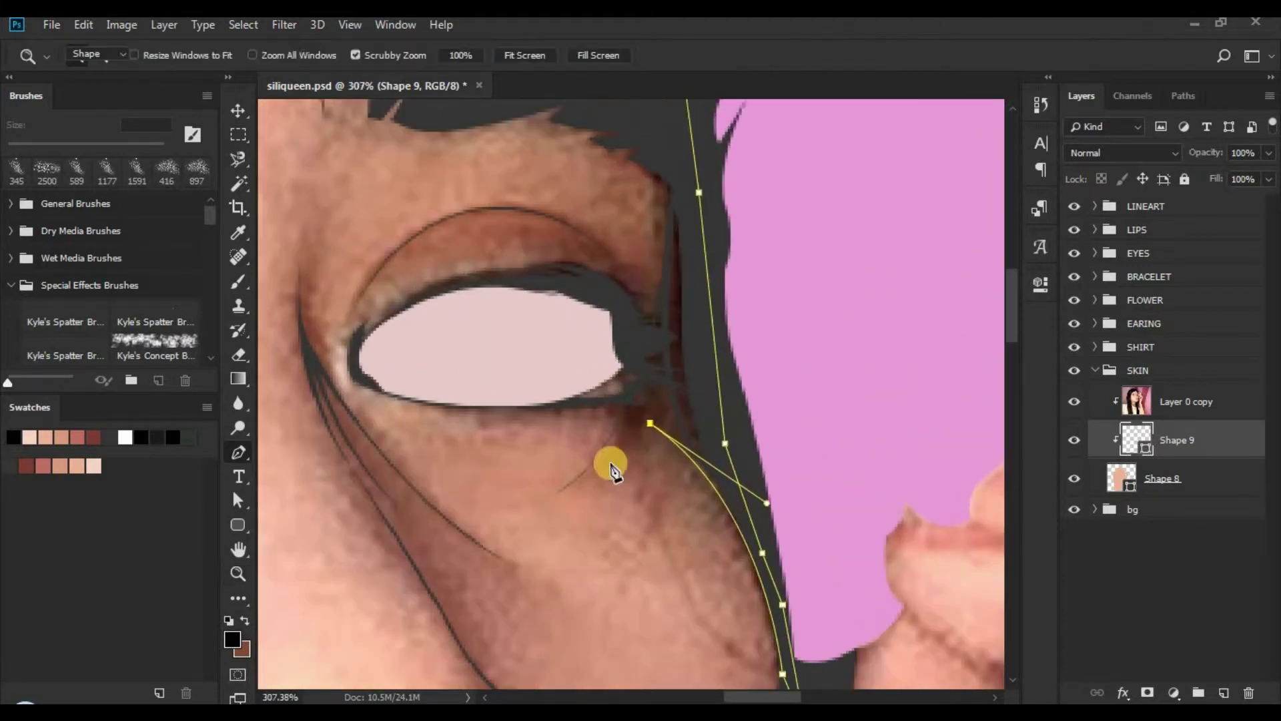
Step: Add a tapered shadow spike under the outer eye corner, follow the lower lash line, and carry the outline over the eye white
left_click(570, 487)
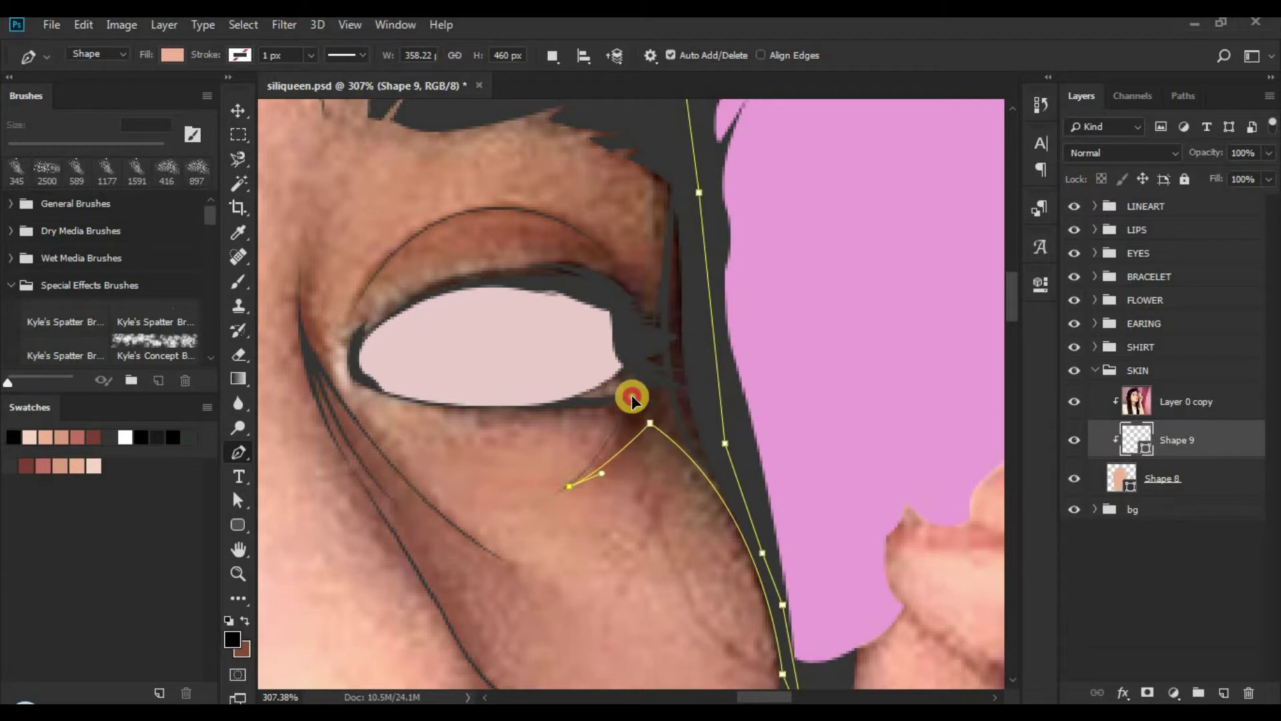
left_click(626, 412)
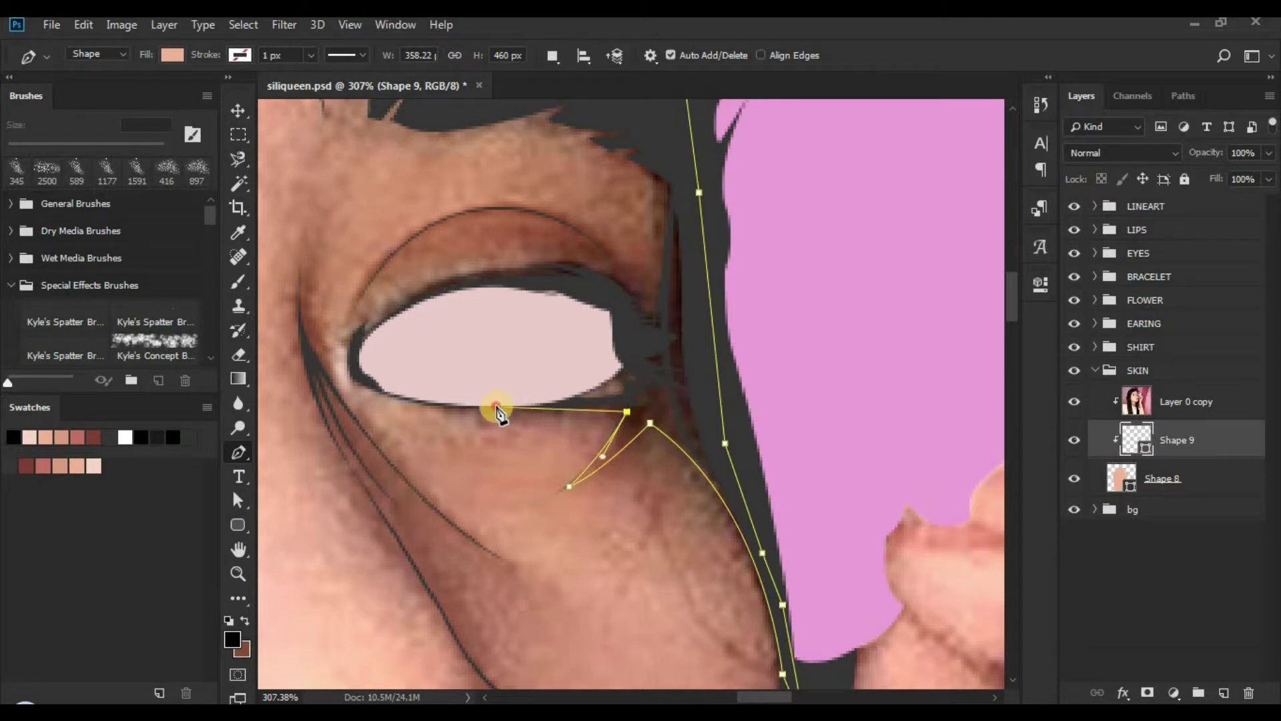
mouse_move(614, 401)
left_mouse_down()
mouse_move(642, 393)
mouse_move(634, 401)
left_mouse_up()
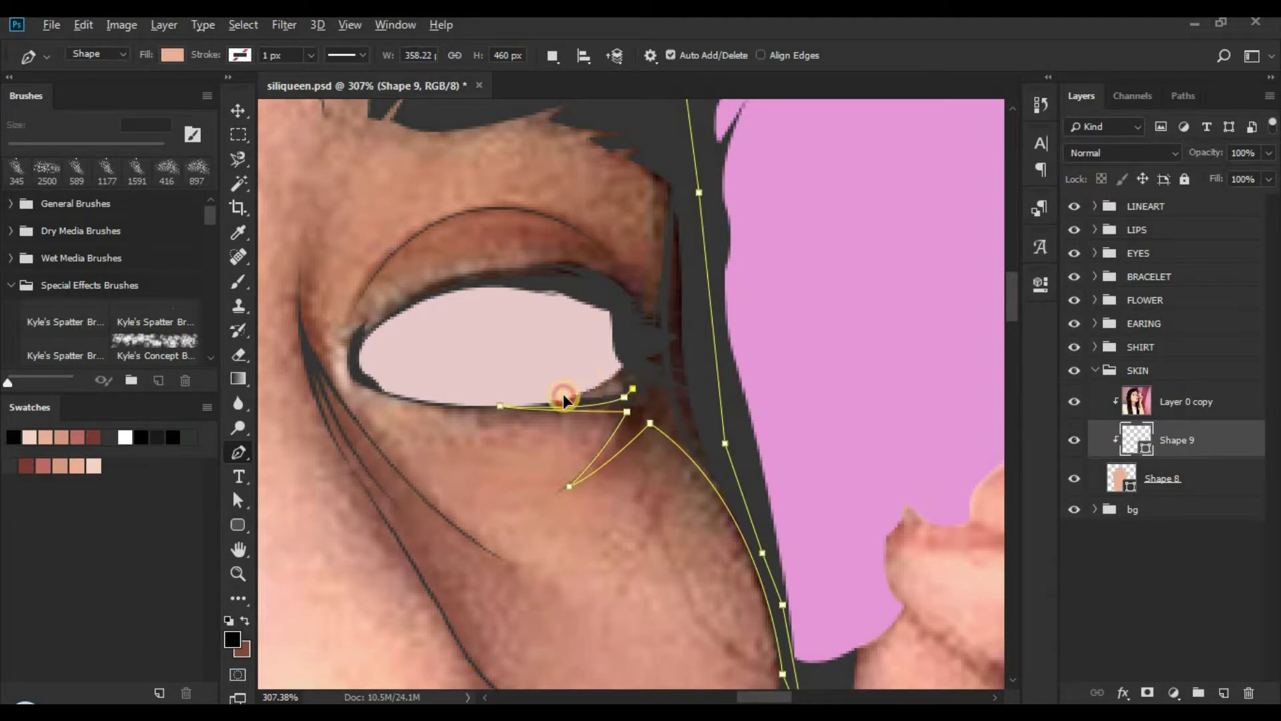
left_click_drag(625, 311, 483, 324)
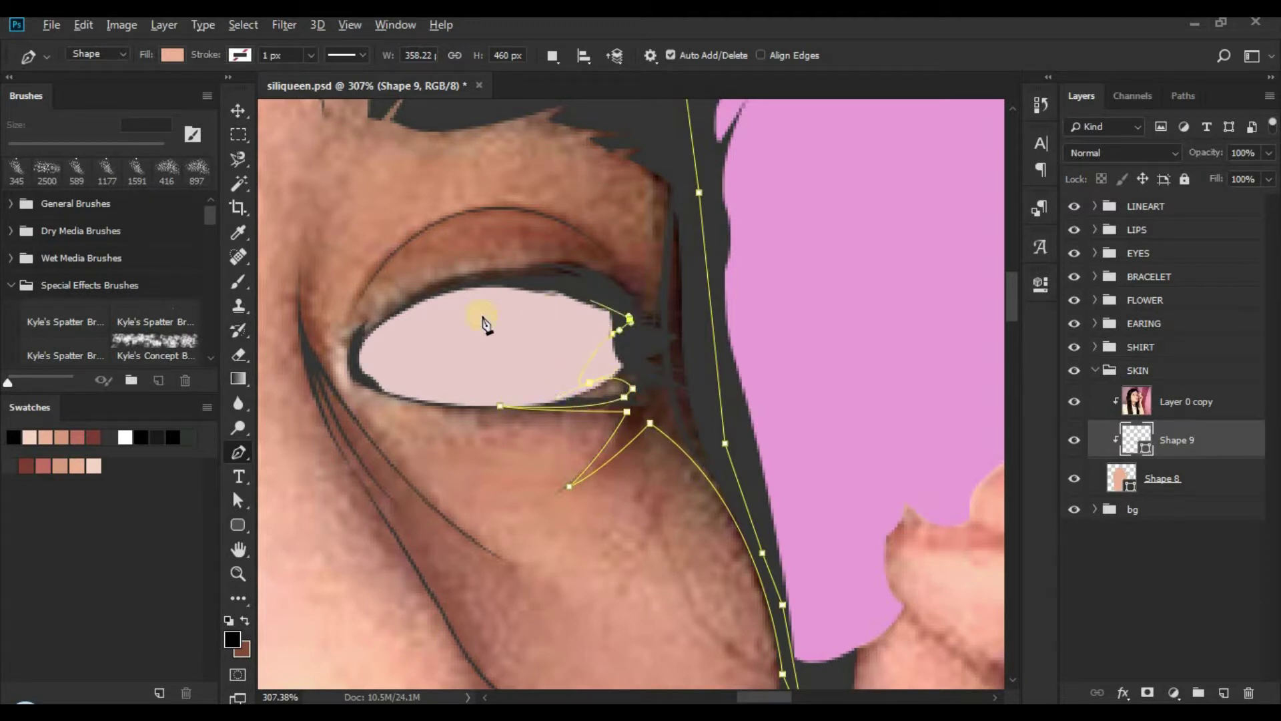
Step: Run the outline to the inner eye corner and back along the upper lash line, ending in a sharp outer corner
left_click(353, 350)
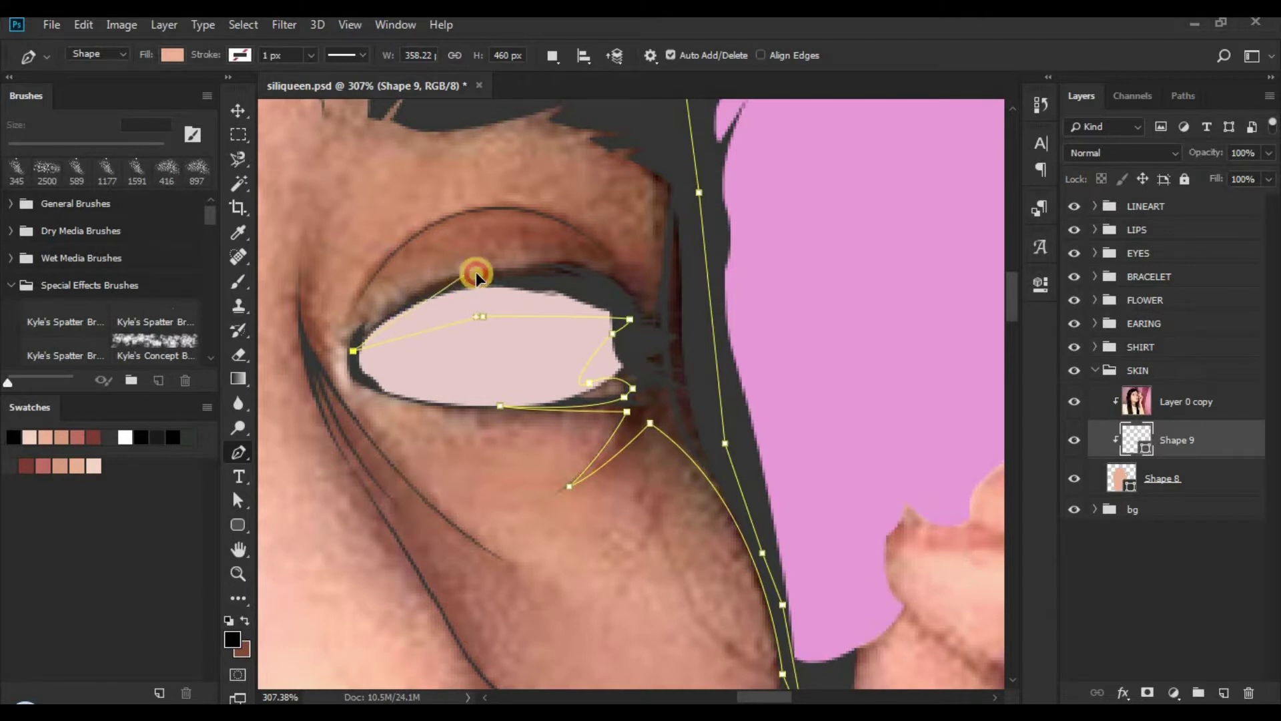
left_click_drag(476, 273, 543, 265)
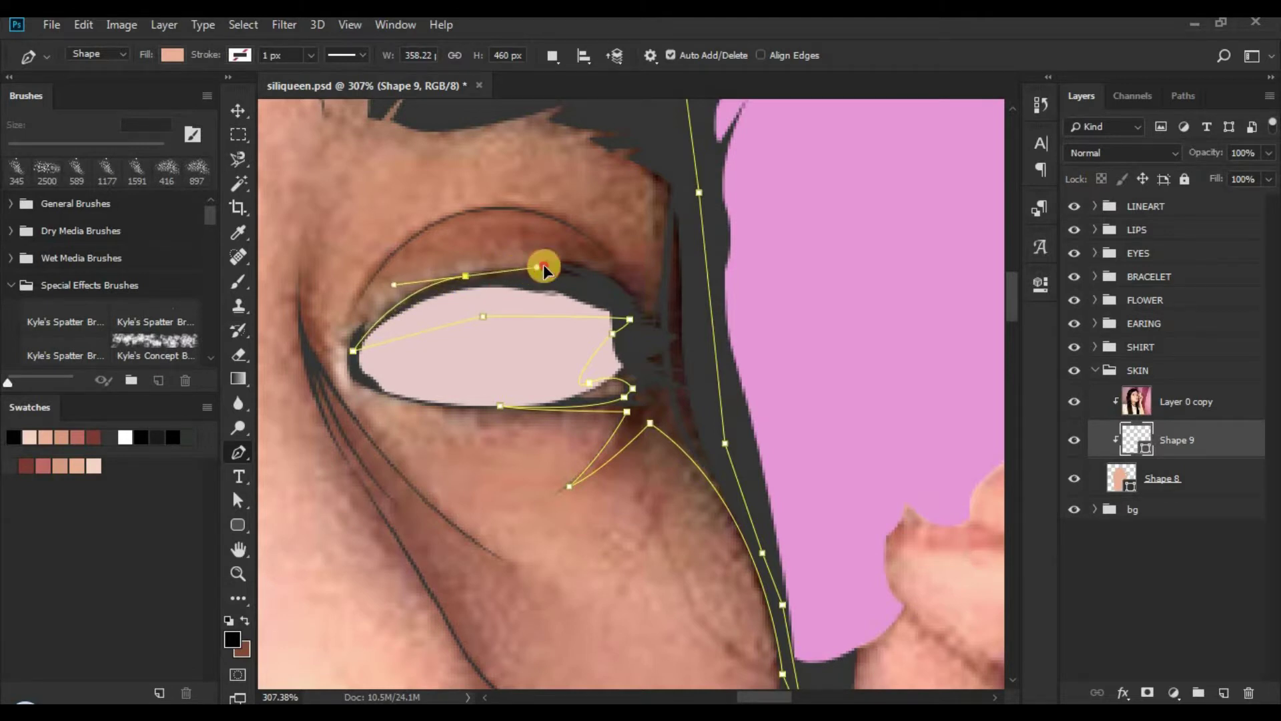
left_click(470, 276, "alt")
scroll(543, 374, "up", 2)
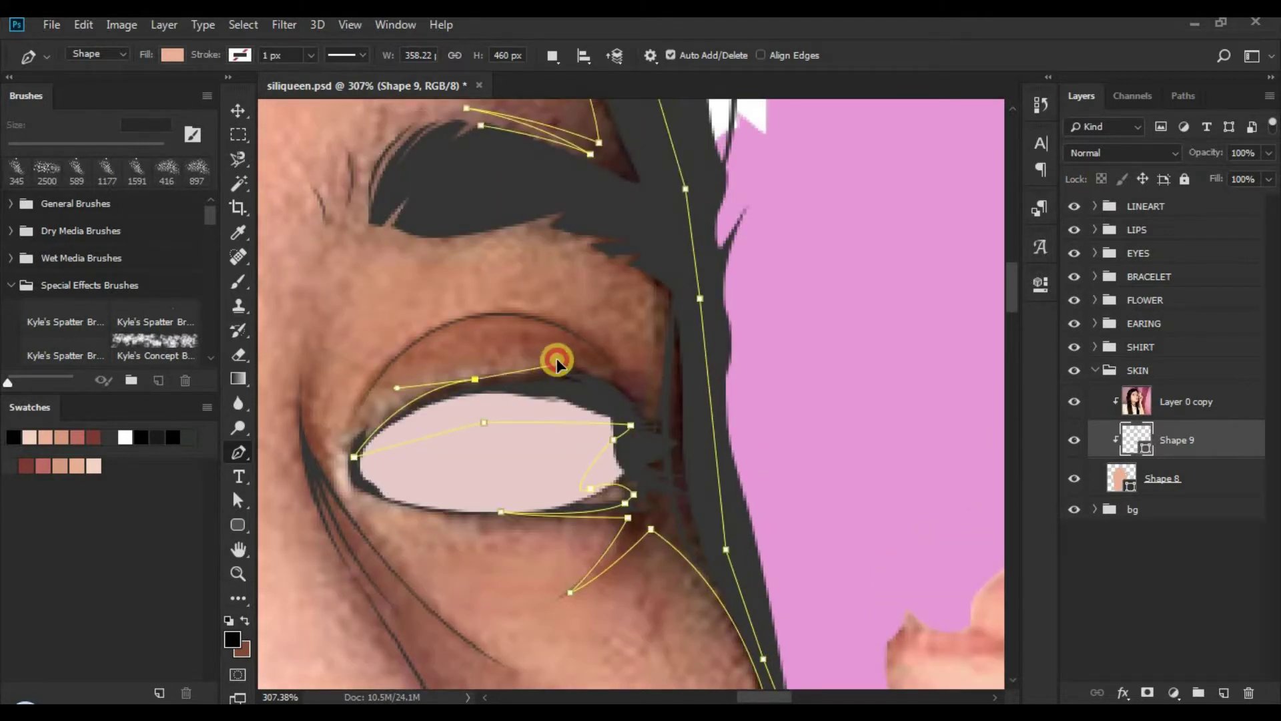
left_click(550, 368, "alt")
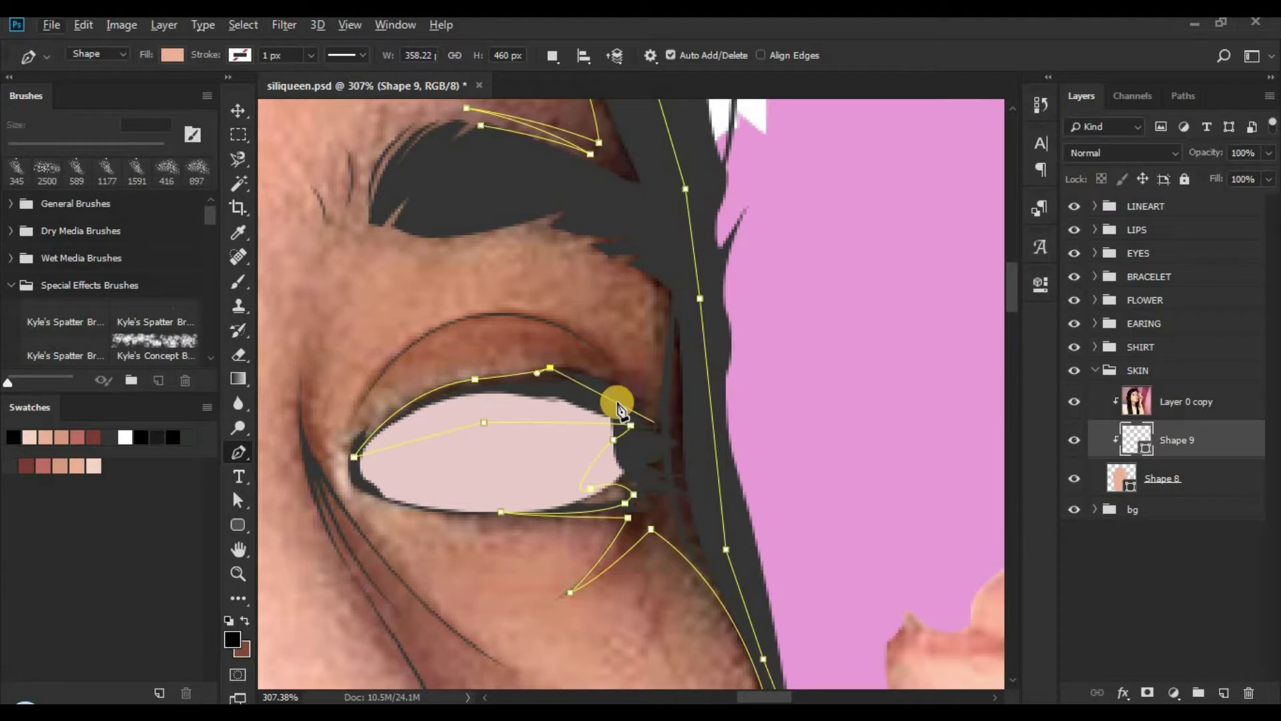
left_click_drag(614, 384, 640, 400)
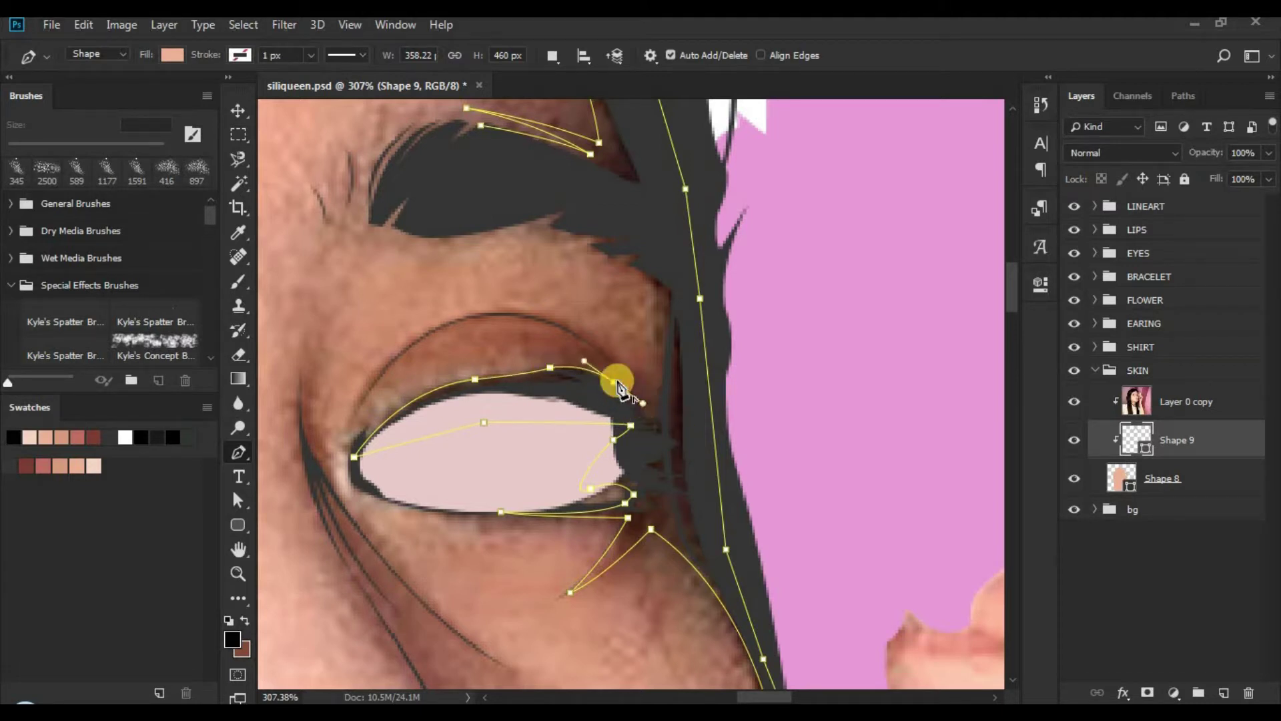
left_click(613, 381, "alt")
Step: Trace the eyelid crease to the inner corner and back as a thin sliver, redoing the first curve
left_click_drag(412, 344, 303, 405)
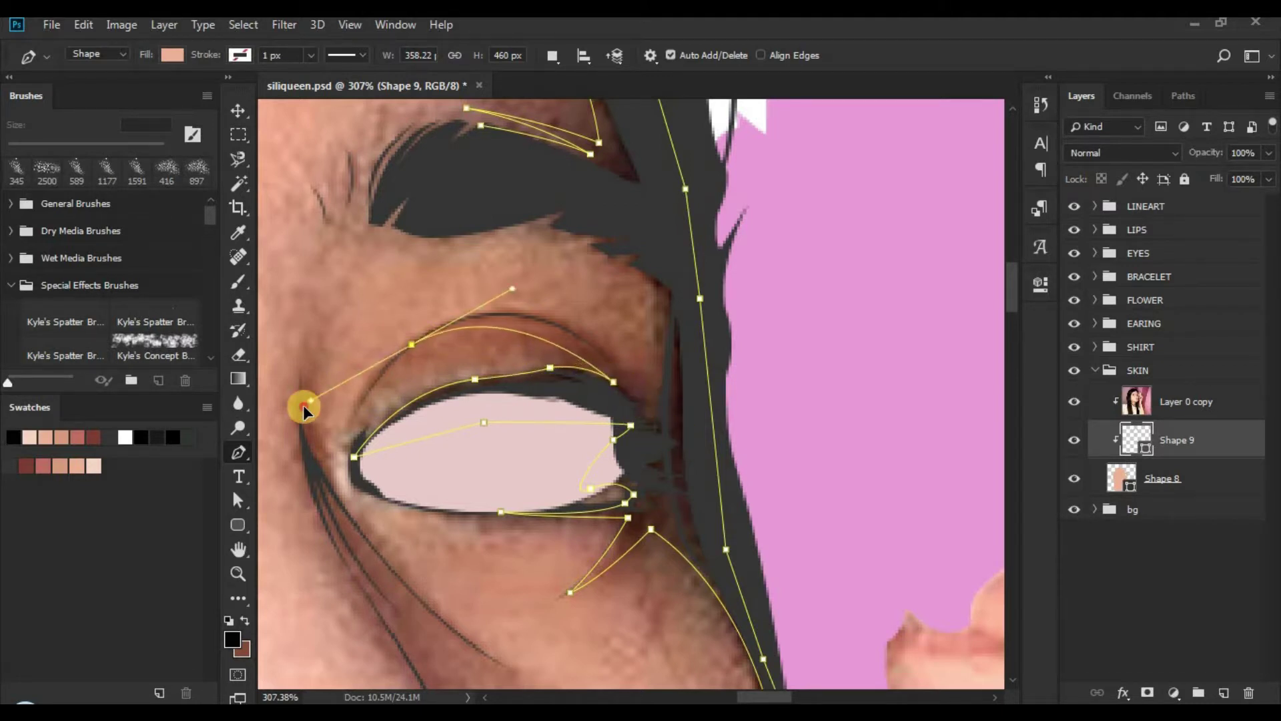
key("ctrl+z")
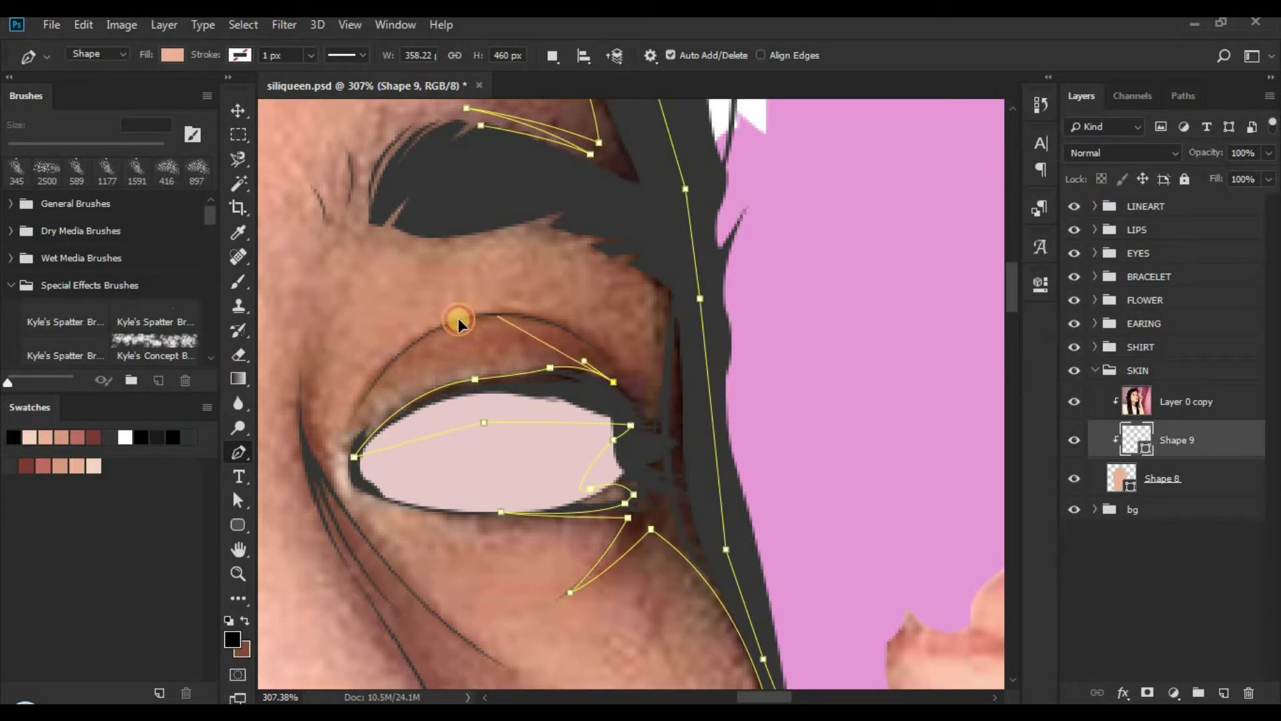
left_click_drag(495, 316, 401, 312)
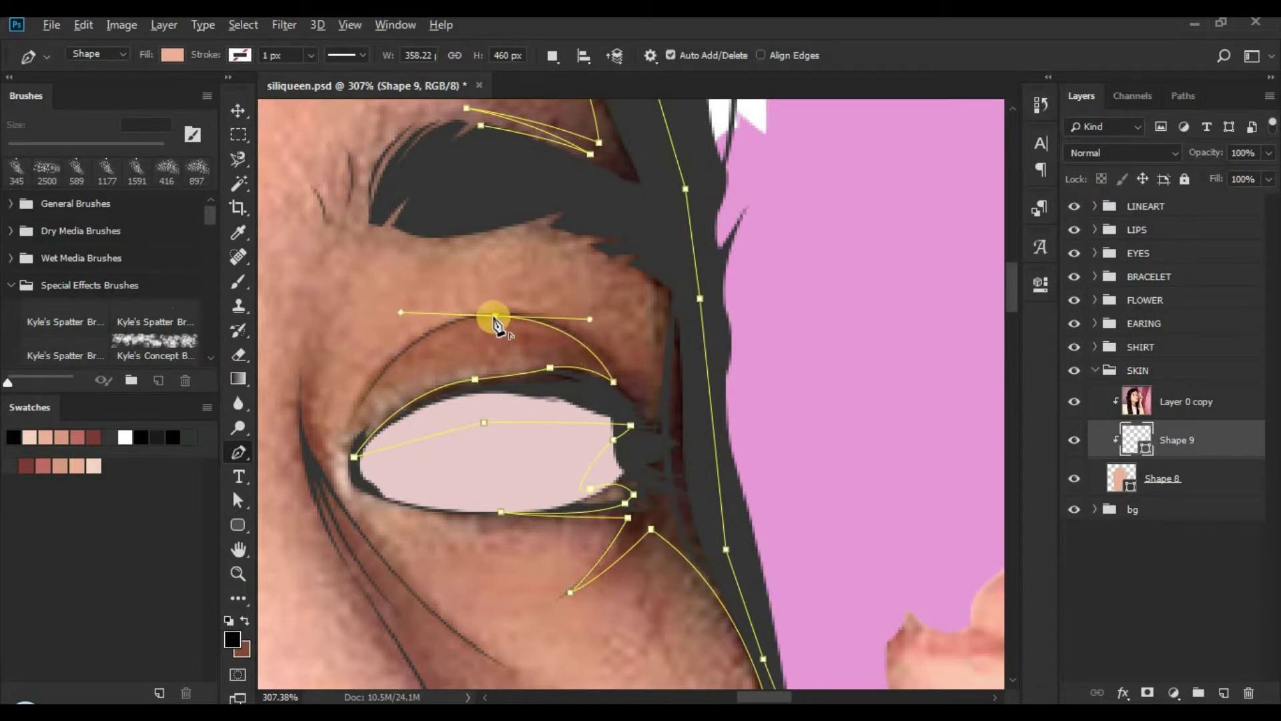
left_click_drag(349, 427, 294, 533)
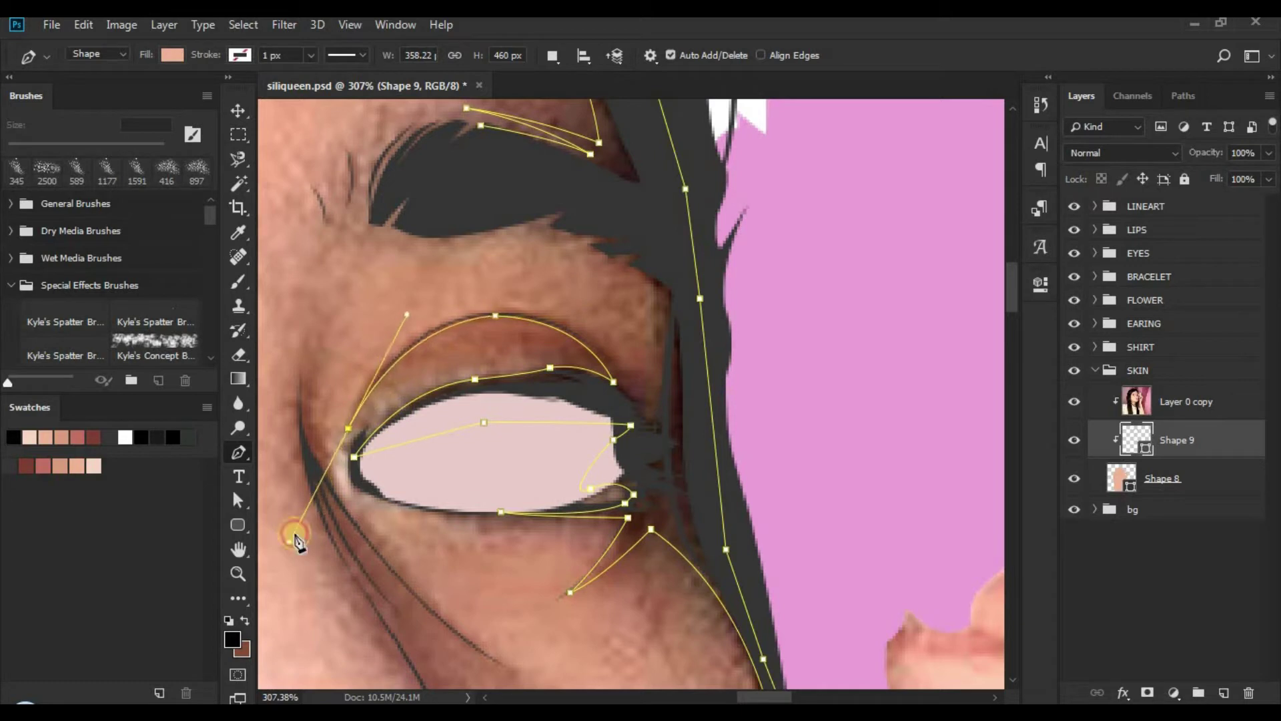
left_click_drag(348, 428, 573, 293, "alt")
left_click(478, 310, "alt")
left_click(606, 377)
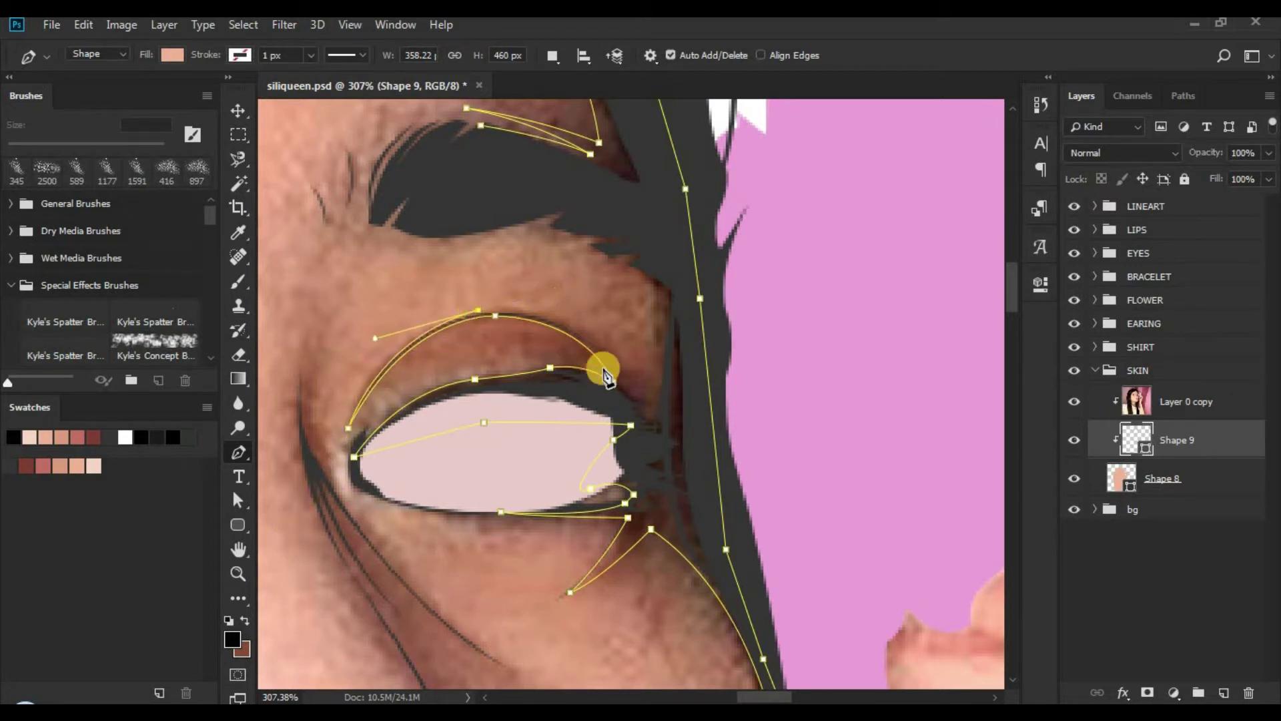
Step: Continue the outline past the outer eye corner and up toward the brow, adding a thin spike beside the hair strand
left_click_drag(622, 375, 648, 411)
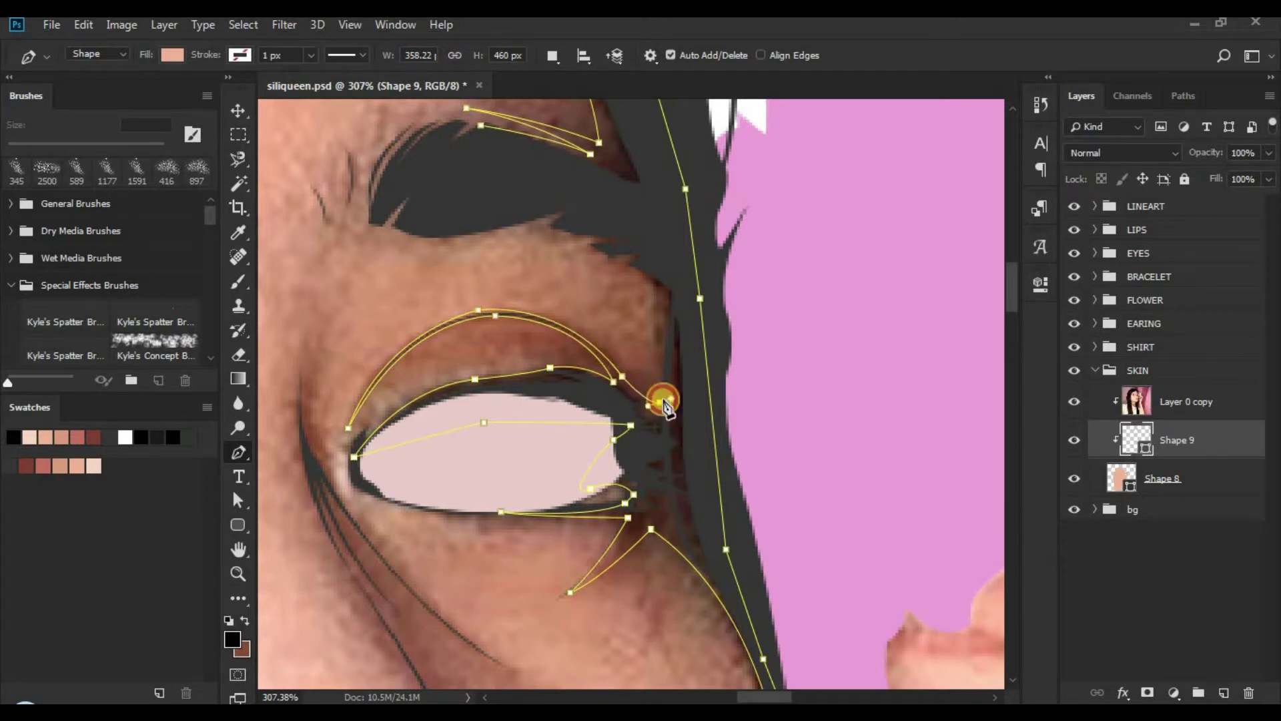
left_click_drag(662, 294, 673, 252)
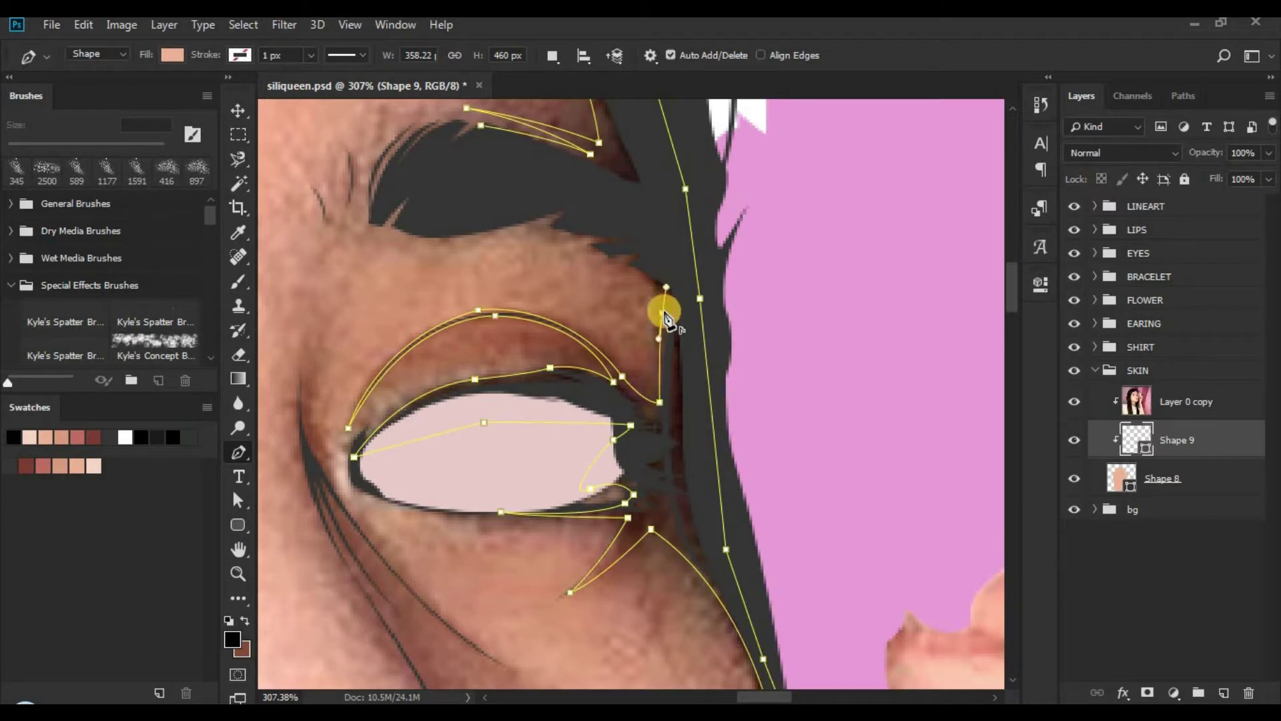
left_click(662, 311, "alt")
left_click_drag(657, 329, 734, 304, "ctrl")
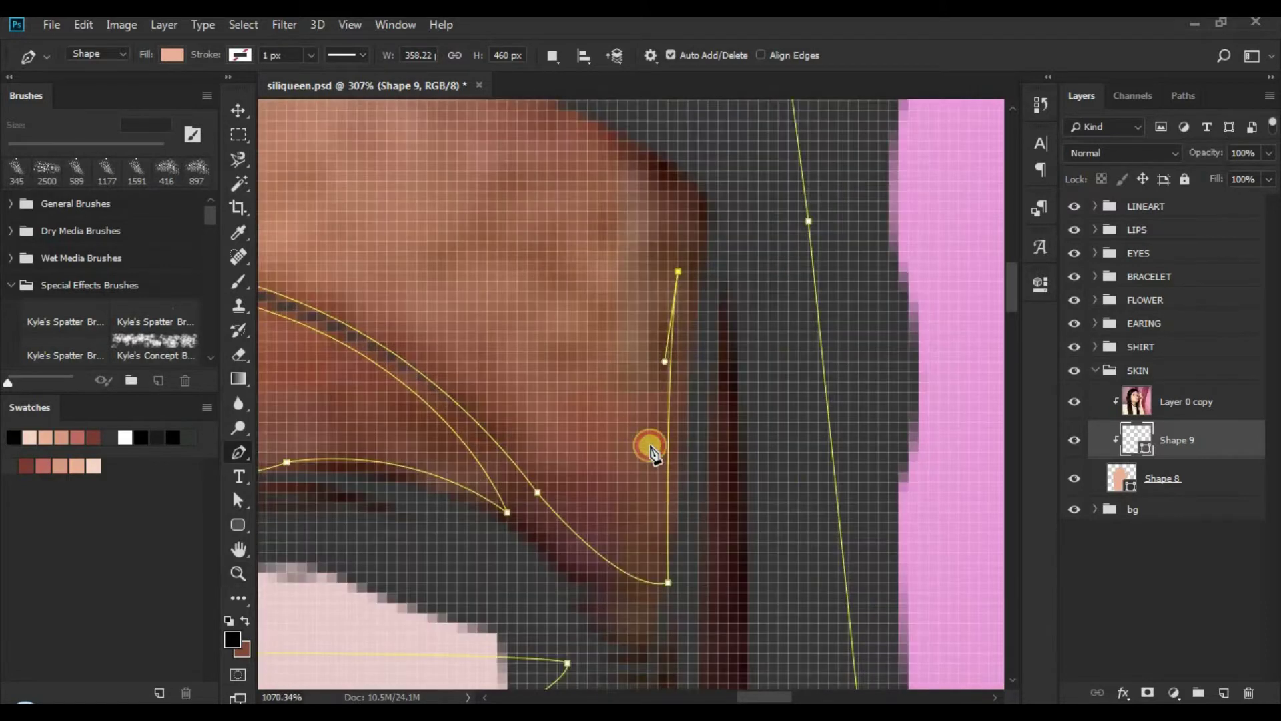
mouse_move(658, 482)
left_mouse_down()
mouse_move(656, 533)
mouse_move(660, 486)
left_mouse_up()
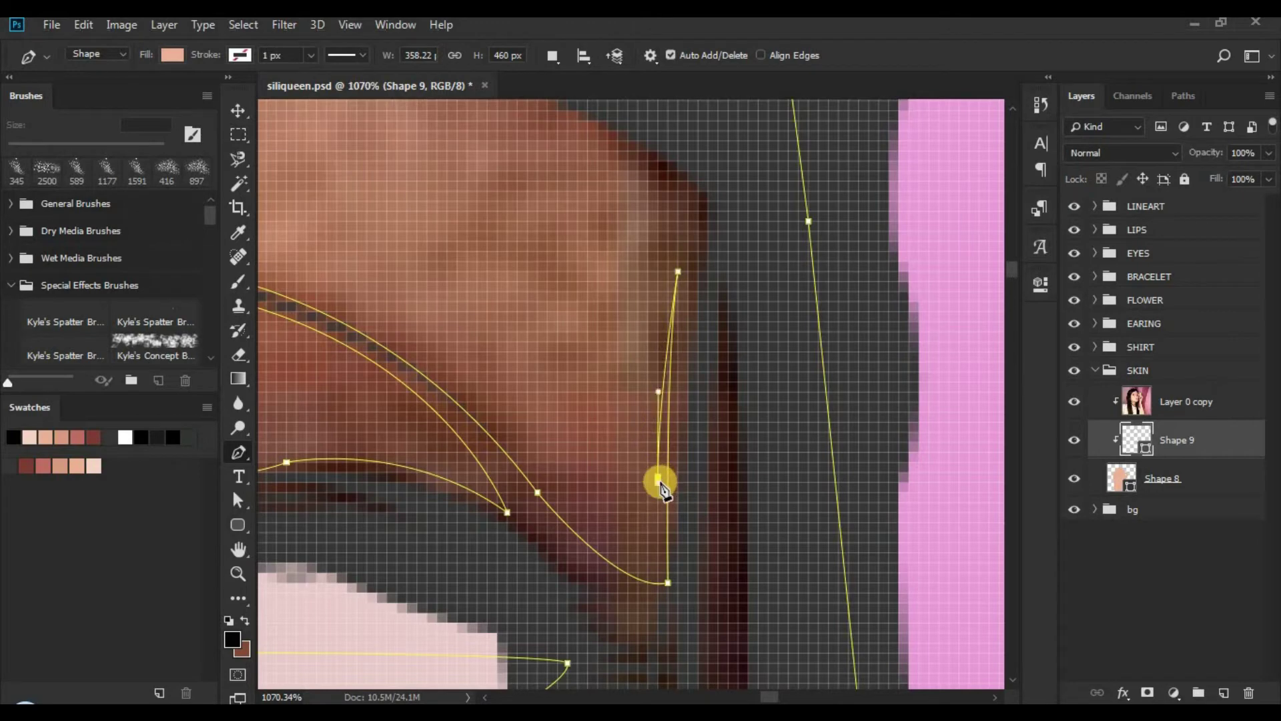
left_click_drag(705, 425, 622, 422, "ctrl")
left_click_drag(670, 338, 678, 279, "ctrl")
left_click(674, 311, "alt")
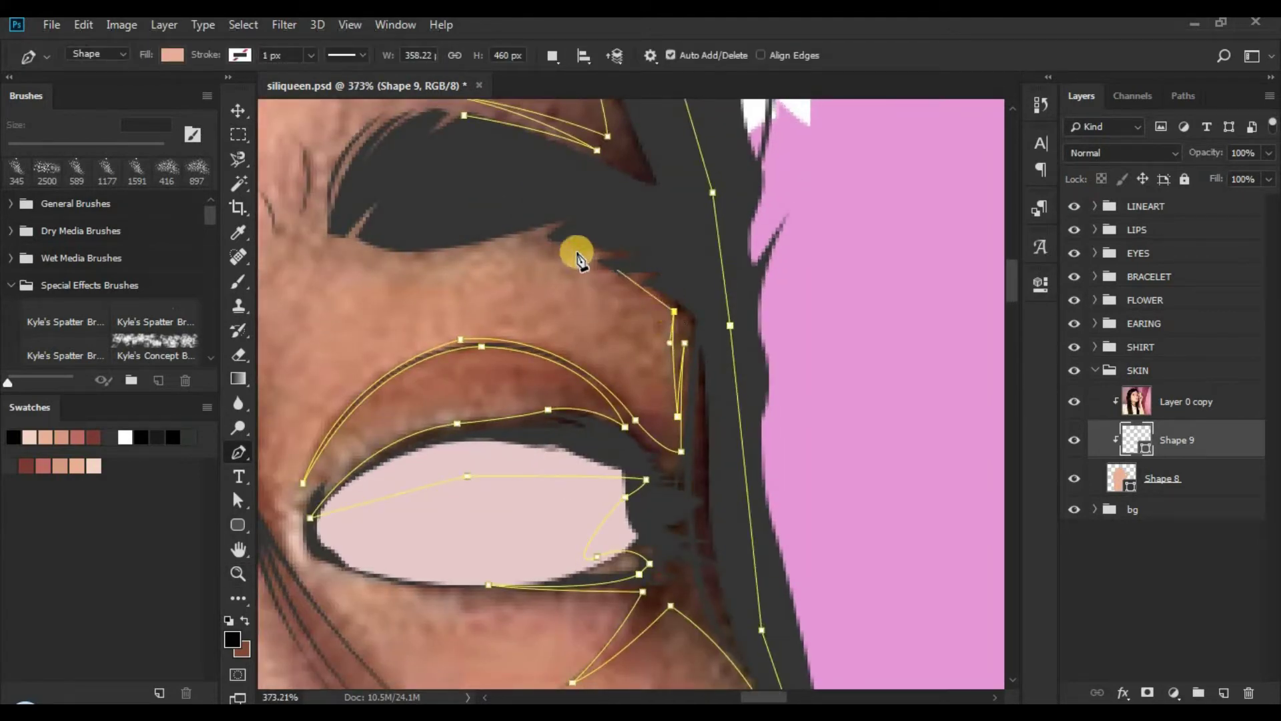
Step: Add tapered points along the eyebrow's lower edge and close the shadow outline inside the brow
left_click_drag(525, 231, 526, 233)
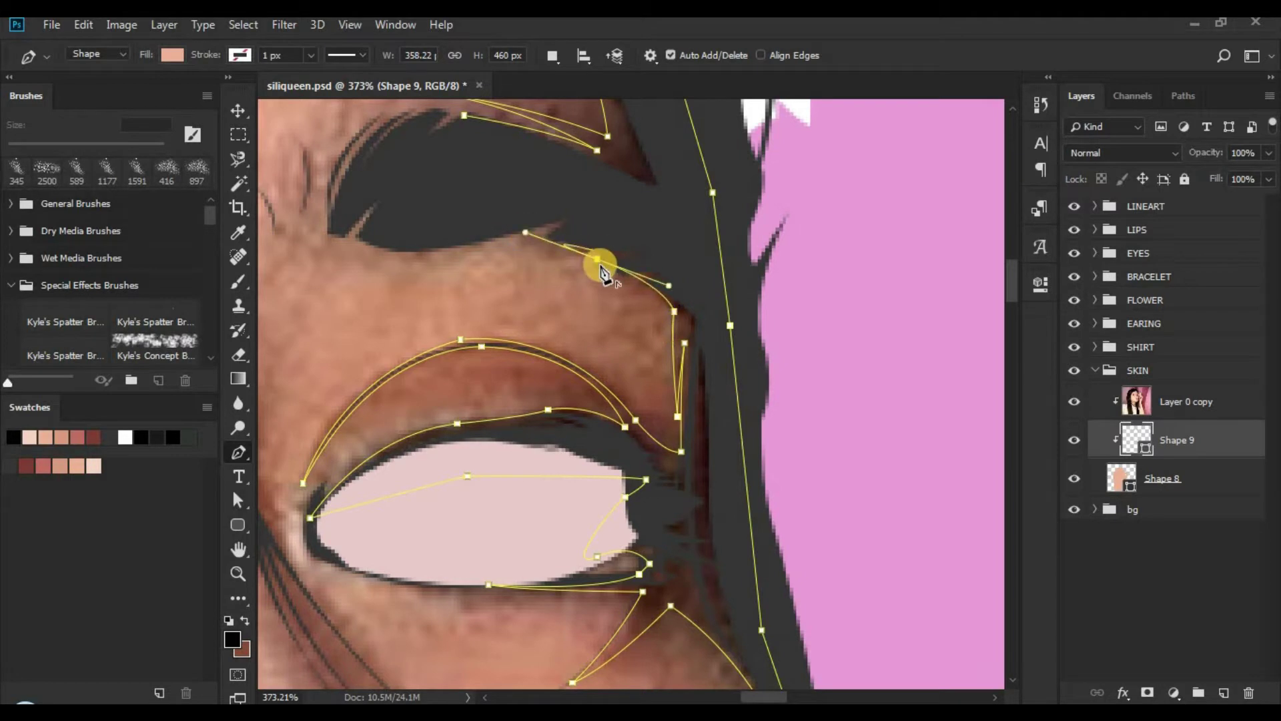
left_click_drag(597, 262, 548, 332)
left_click(560, 391, "alt")
left_click_drag(432, 326, 424, 324)
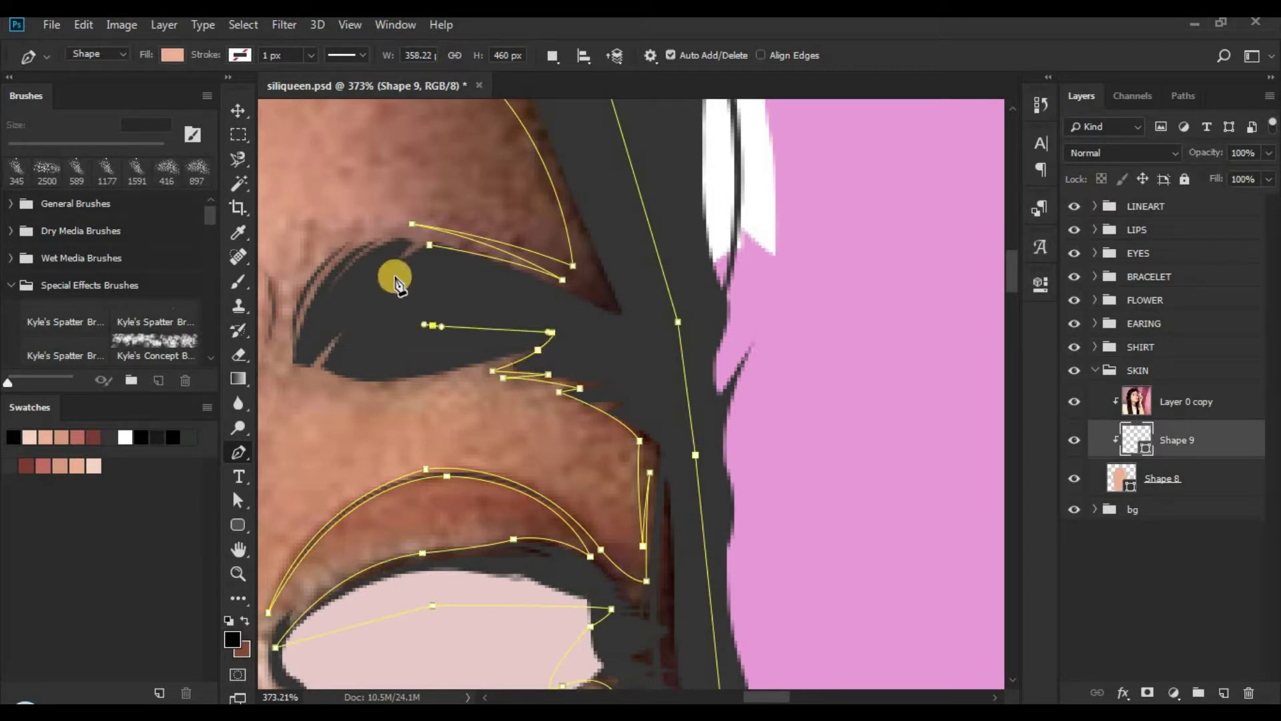
left_click(430, 245)
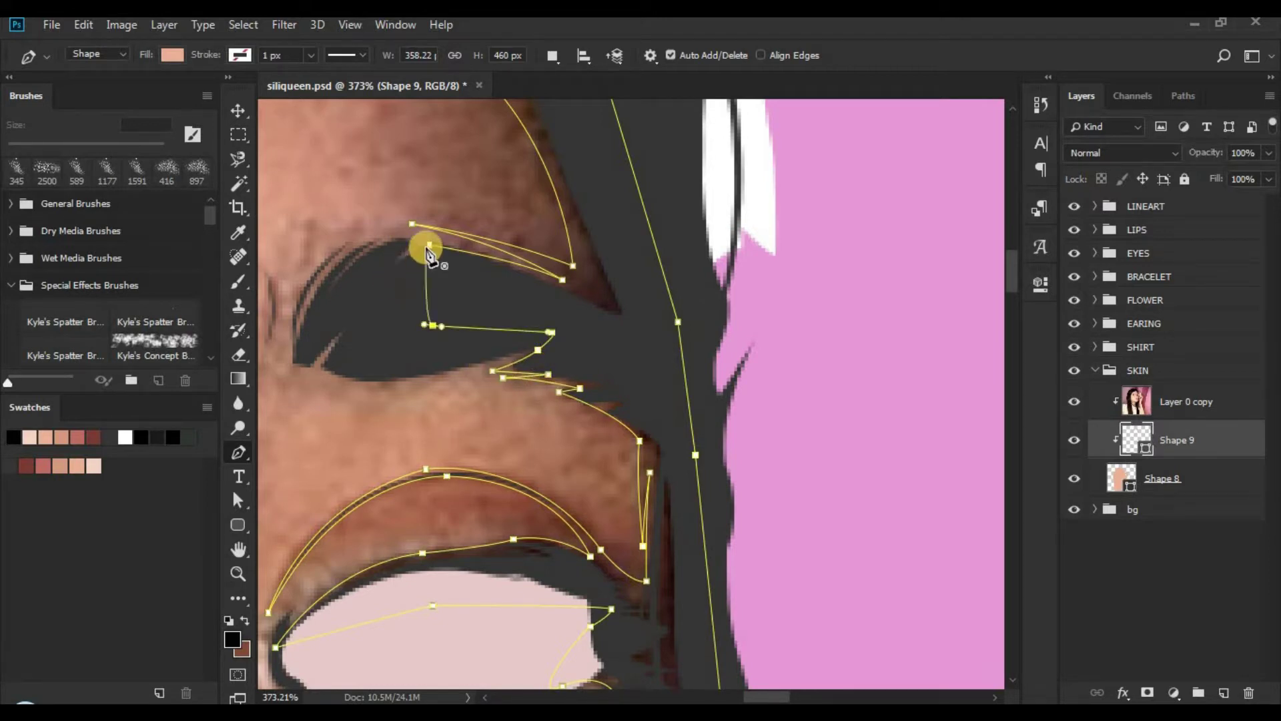
Step: Hide the reference photo layer to check the closed shadow shape against the flat skin
left_click(1078, 401)
key("z")
left_click_drag(664, 363, 621, 364)
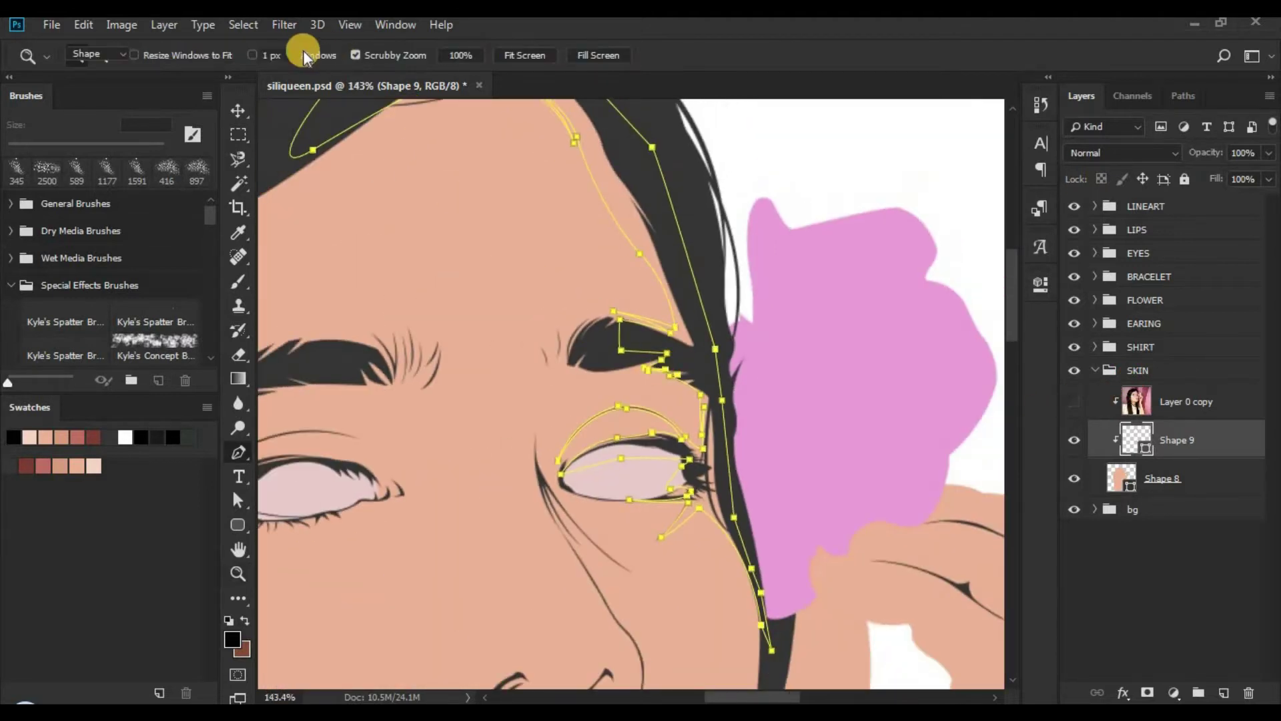
double_click(1138, 443)
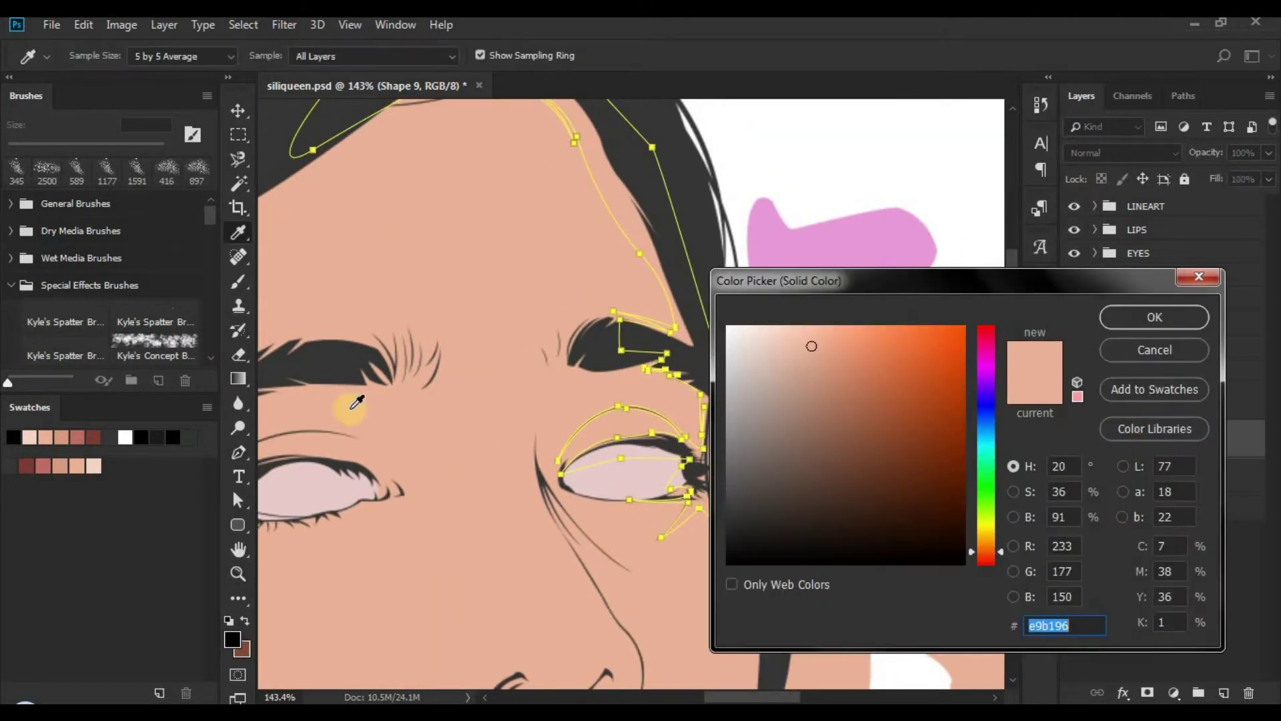
left_click(27, 467)
left_click(1126, 350)
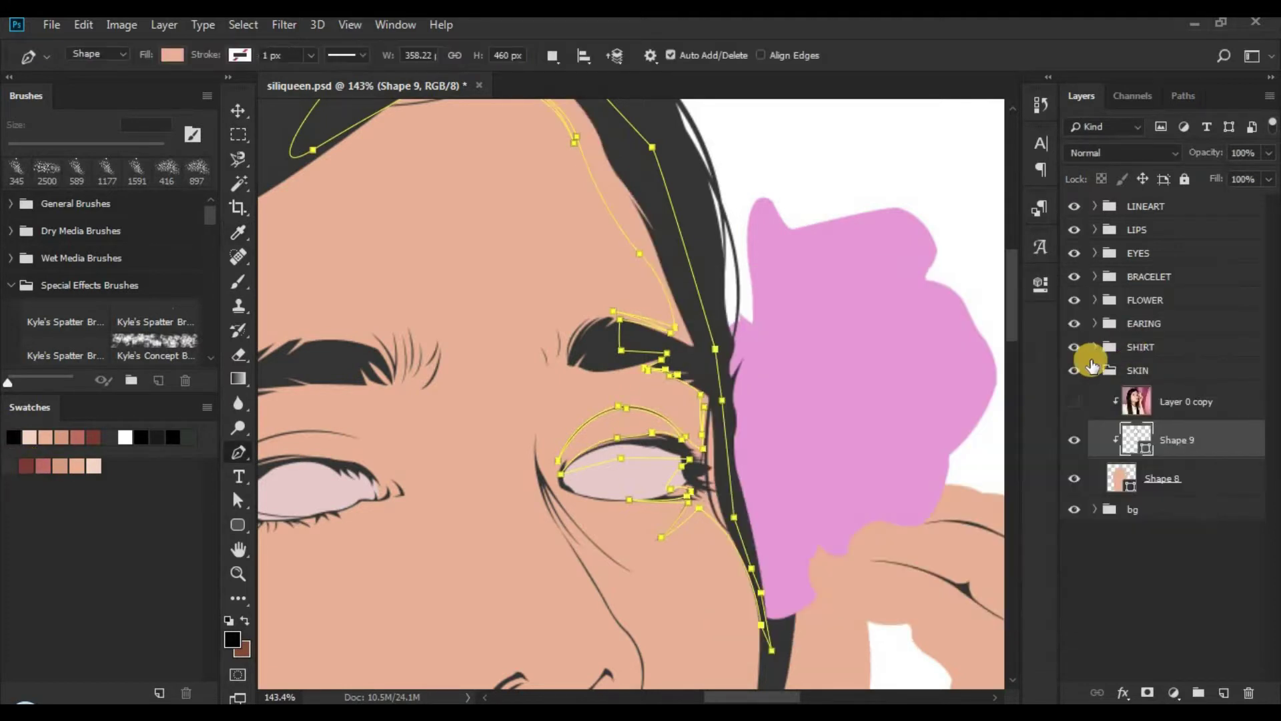
Step: Fill the shadow shape with the dark red swatch, then deselect it and check the whole portrait
double_click(1131, 435)
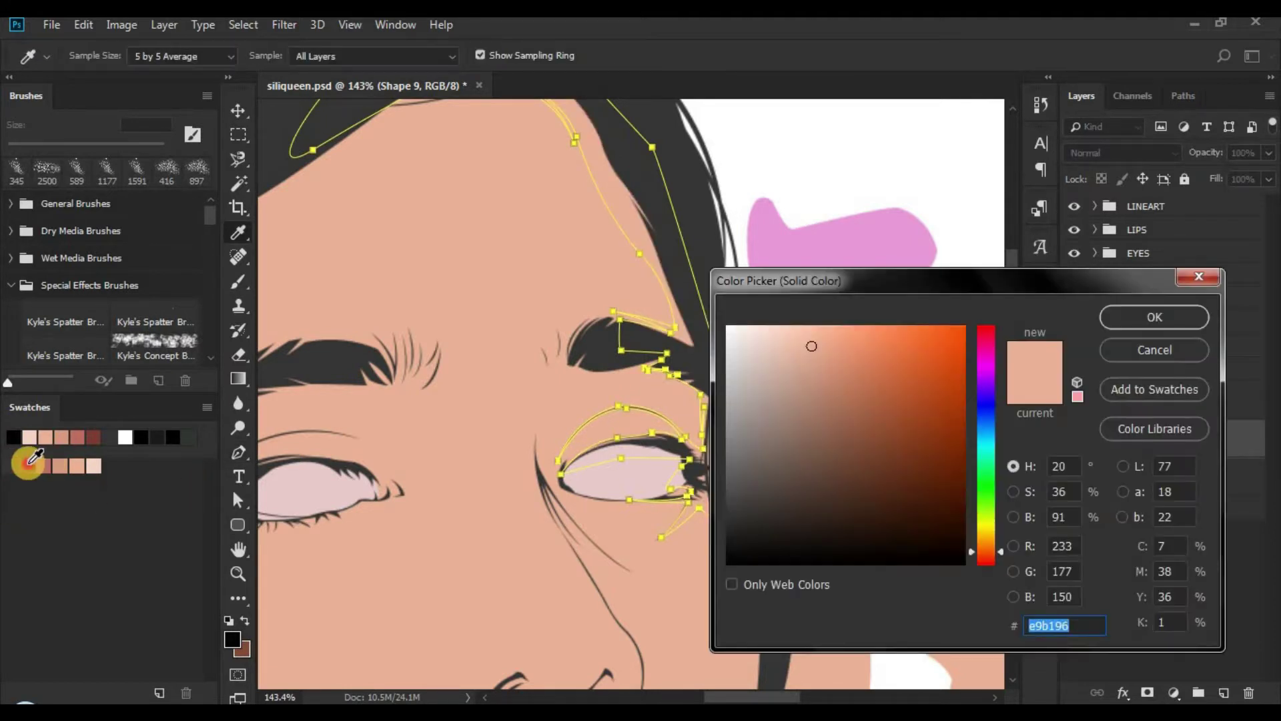
left_click(28, 464)
left_click(1153, 317)
left_click(1163, 623)
key("z")
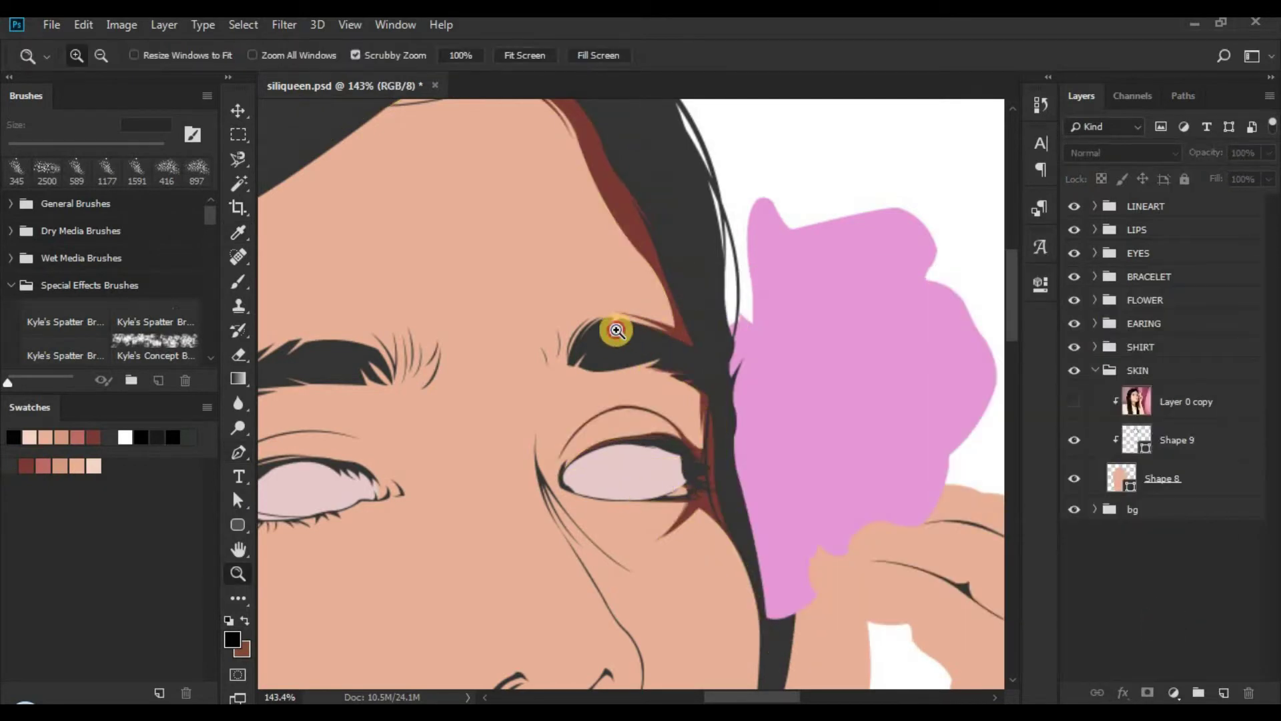
left_click_drag(616, 329, 567, 320)
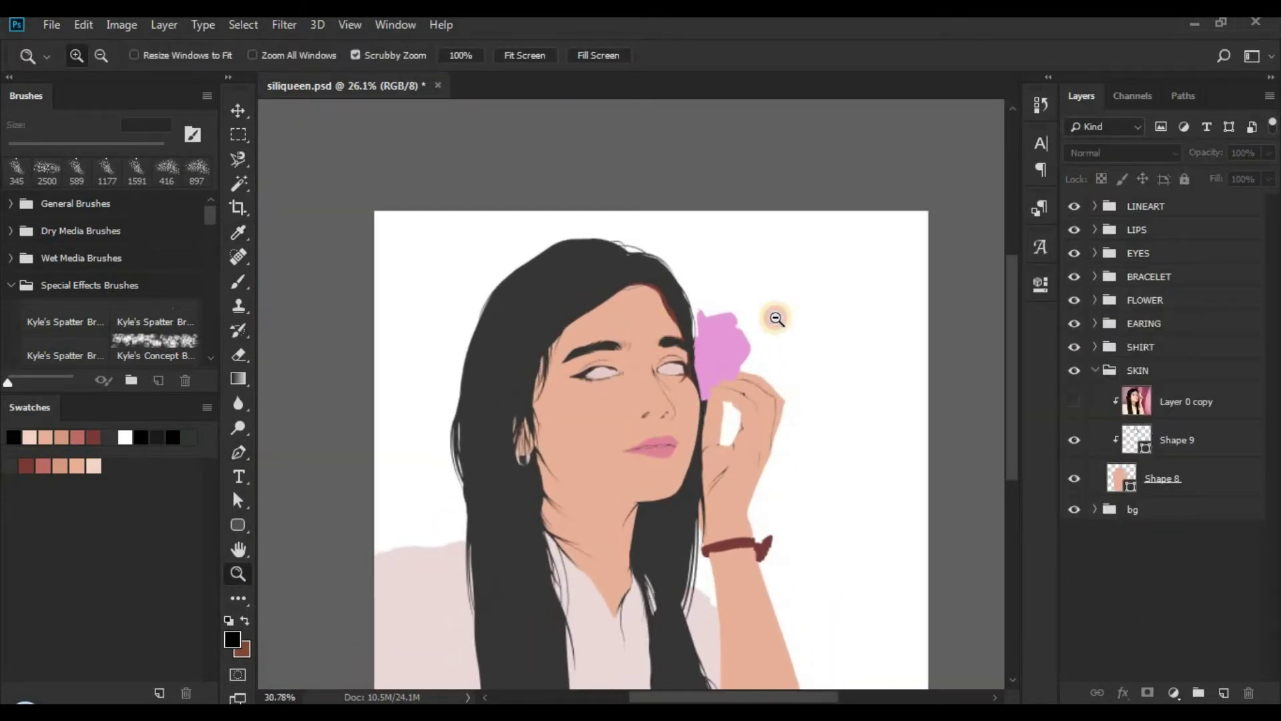
left_click_drag(776, 318, 787, 339)
Step: Show the reference photo again and reselect the Shape 9 shadow layer with the Pen tool
left_click(1074, 401)
left_click(1177, 440)
key("o")
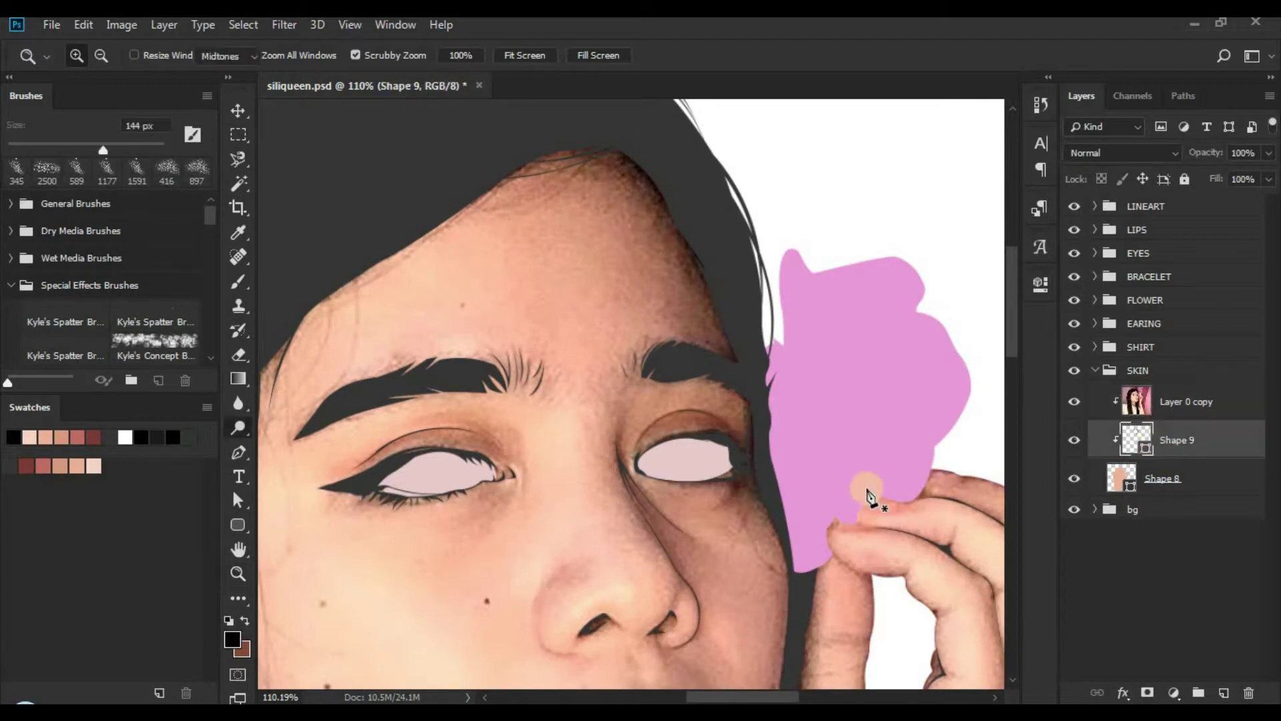
key("p")
Step: Trace a closed shadow shape over the nostril farther from the flower with the Pen, adding it to the Shape 9 layer
left_click_drag(643, 543, 641, 262)
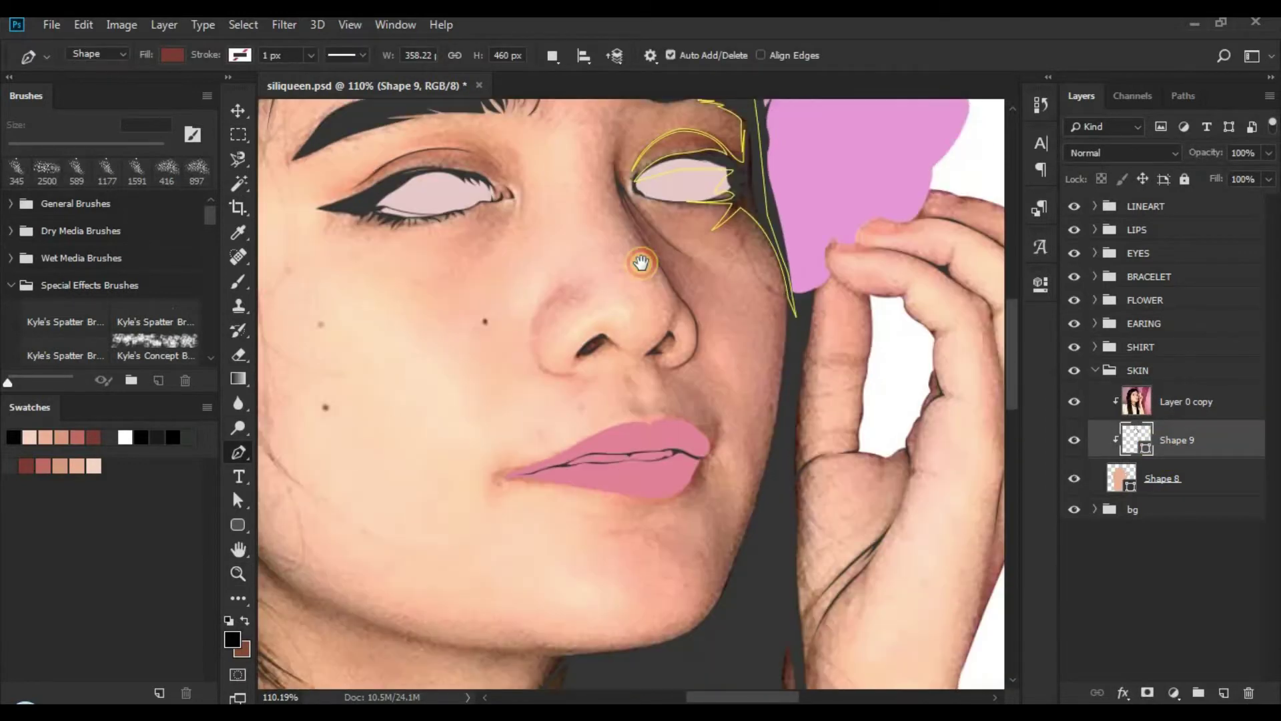
left_click_drag(594, 381, 616, 311)
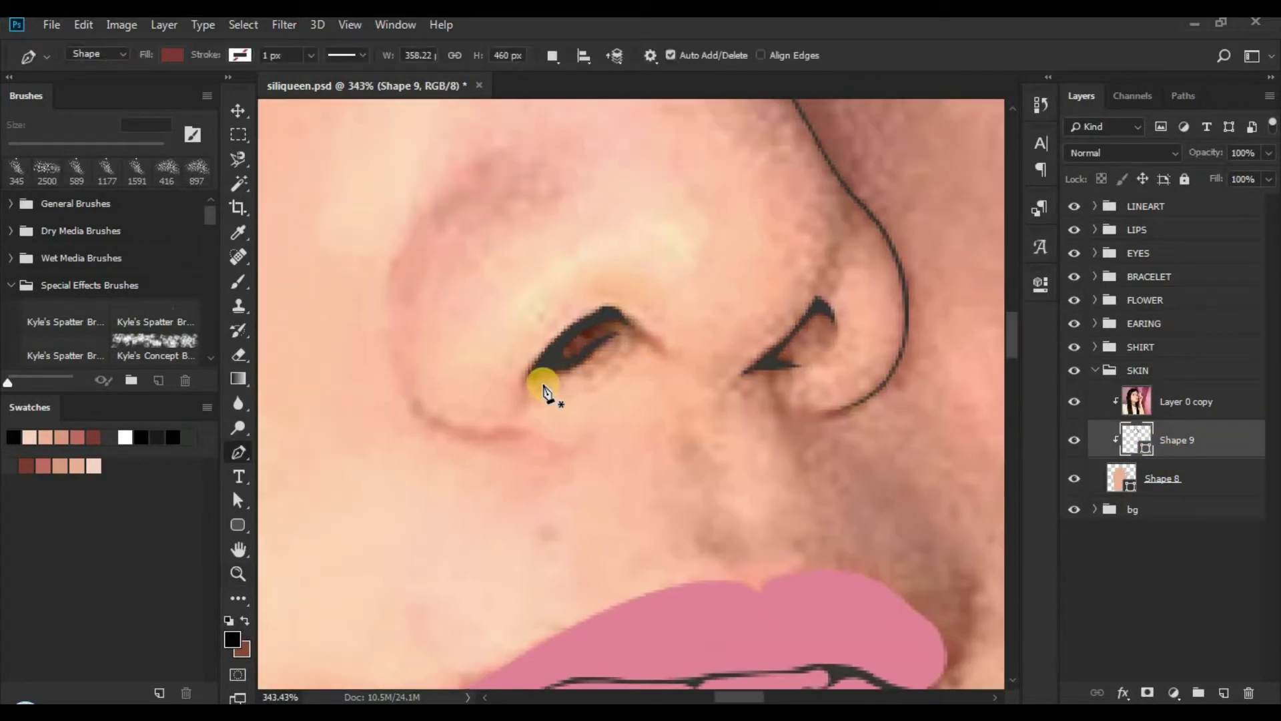
left_click(552, 55)
left_click(588, 94)
left_click(526, 387)
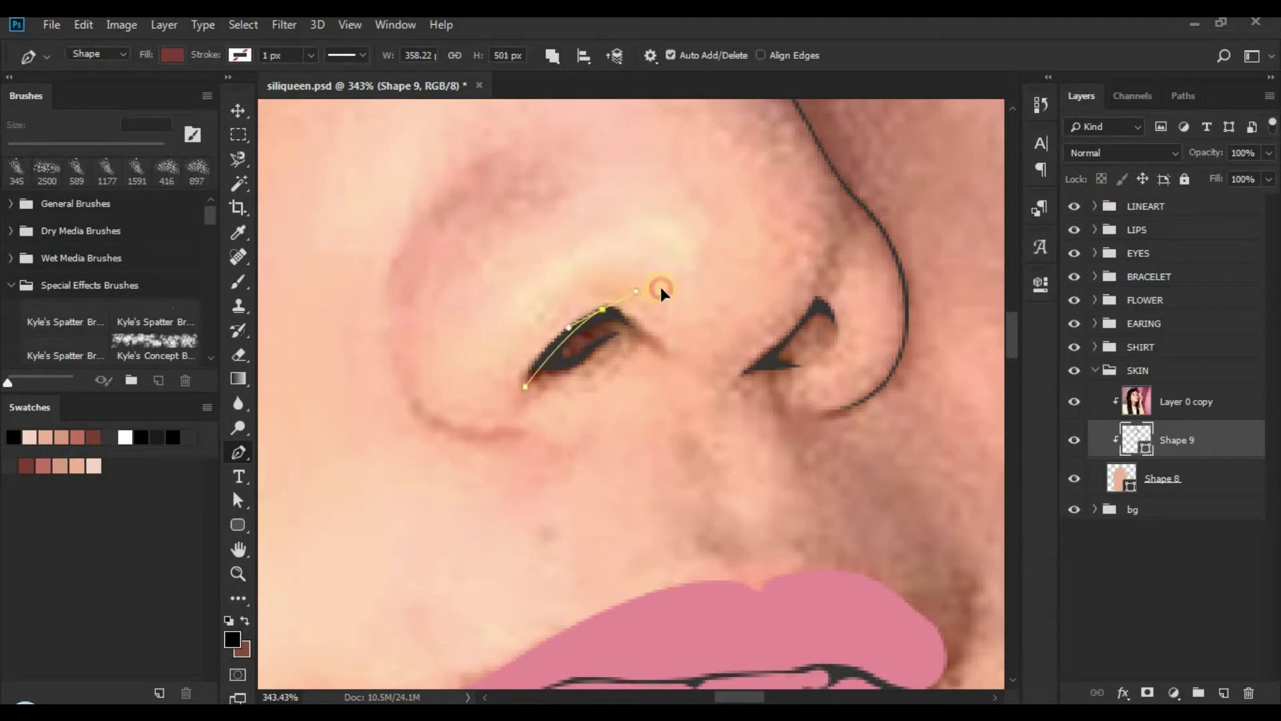
left_click_drag(660, 286, 662, 286)
left_click(602, 309, "alt")
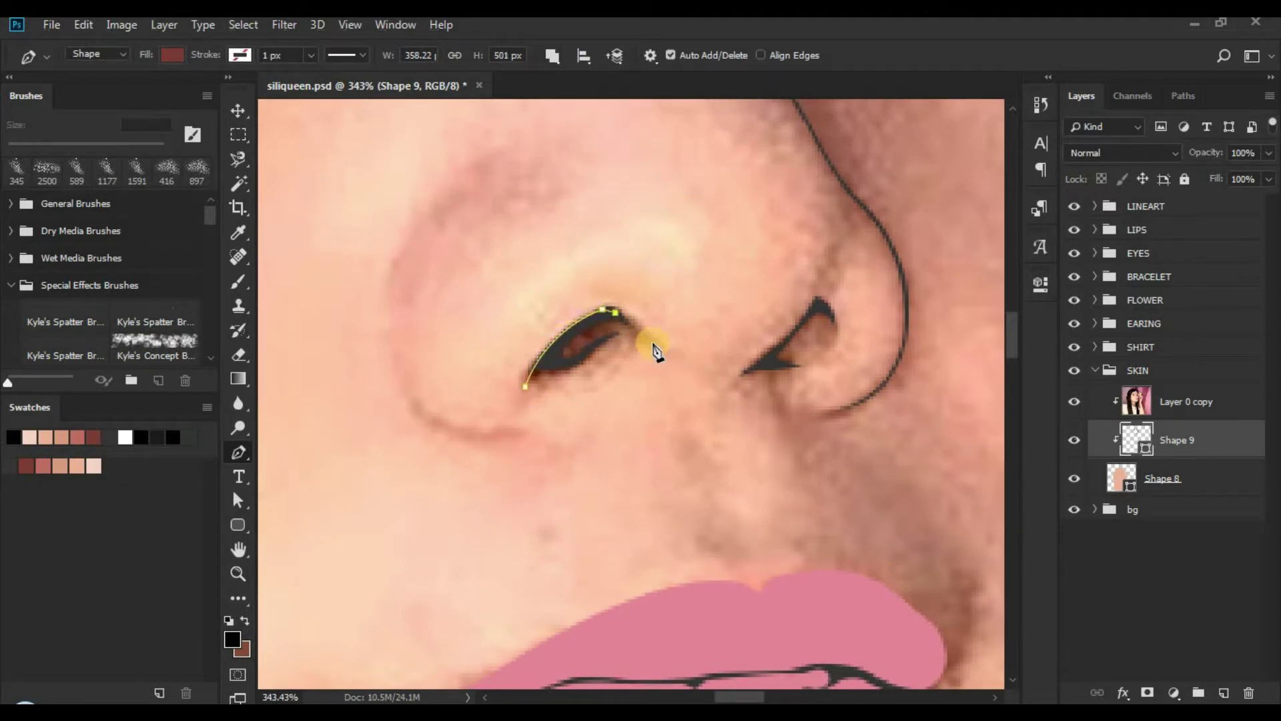
left_click_drag(656, 347, 618, 336)
left_click(612, 335, "alt")
left_click_drag(553, 369, 539, 361)
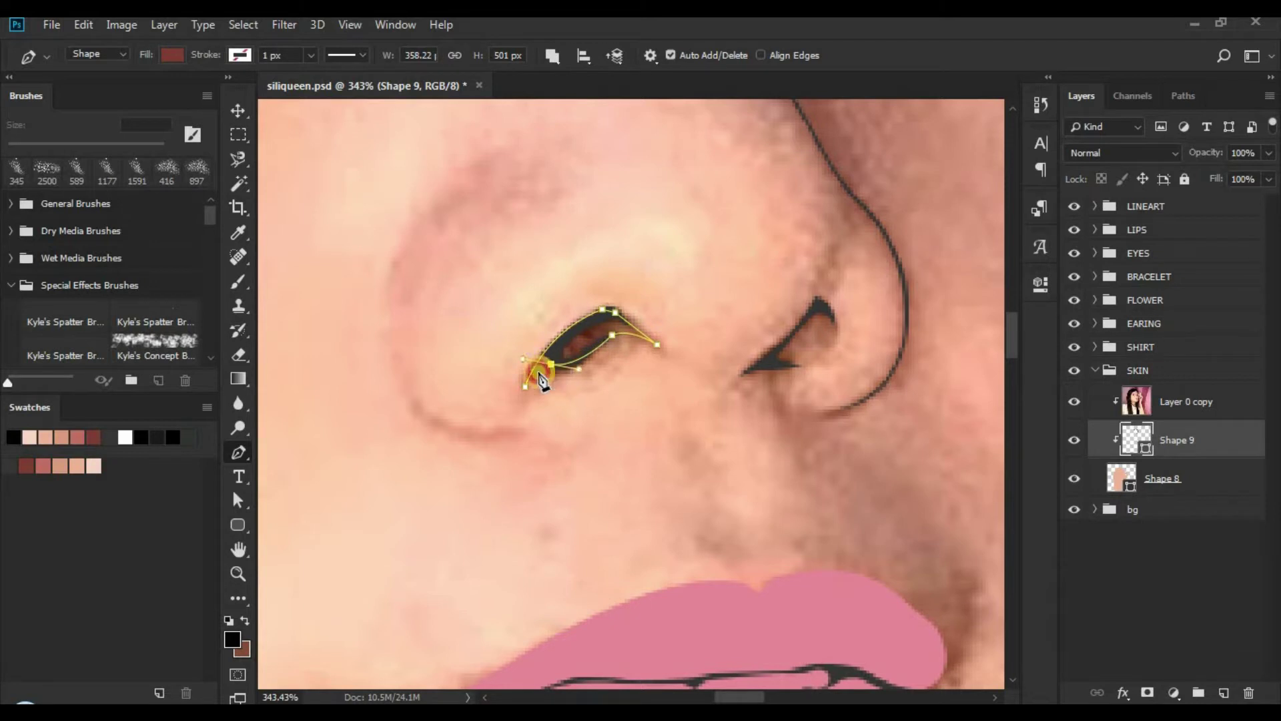
Step: Trace the hooked dark shape of the nostril nearer the flower as a second closed outline
left_click_drag(575, 411, 471, 444)
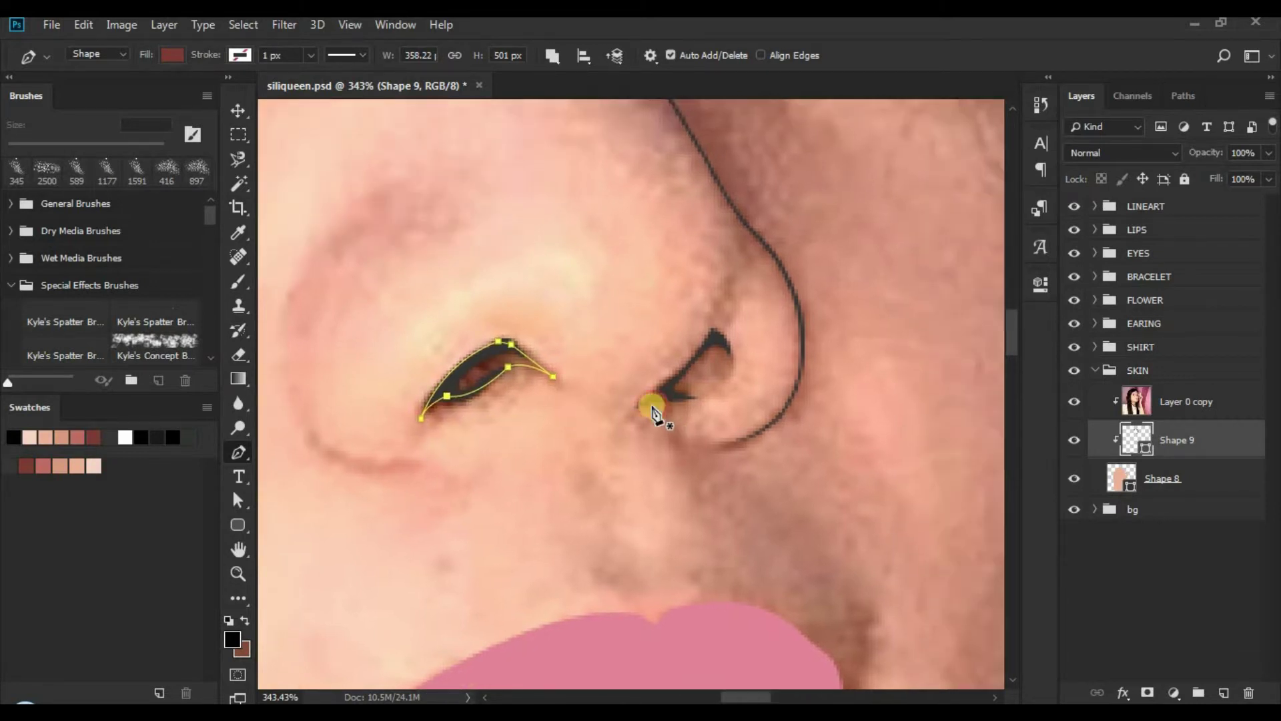
left_click_drag(638, 409, 704, 403)
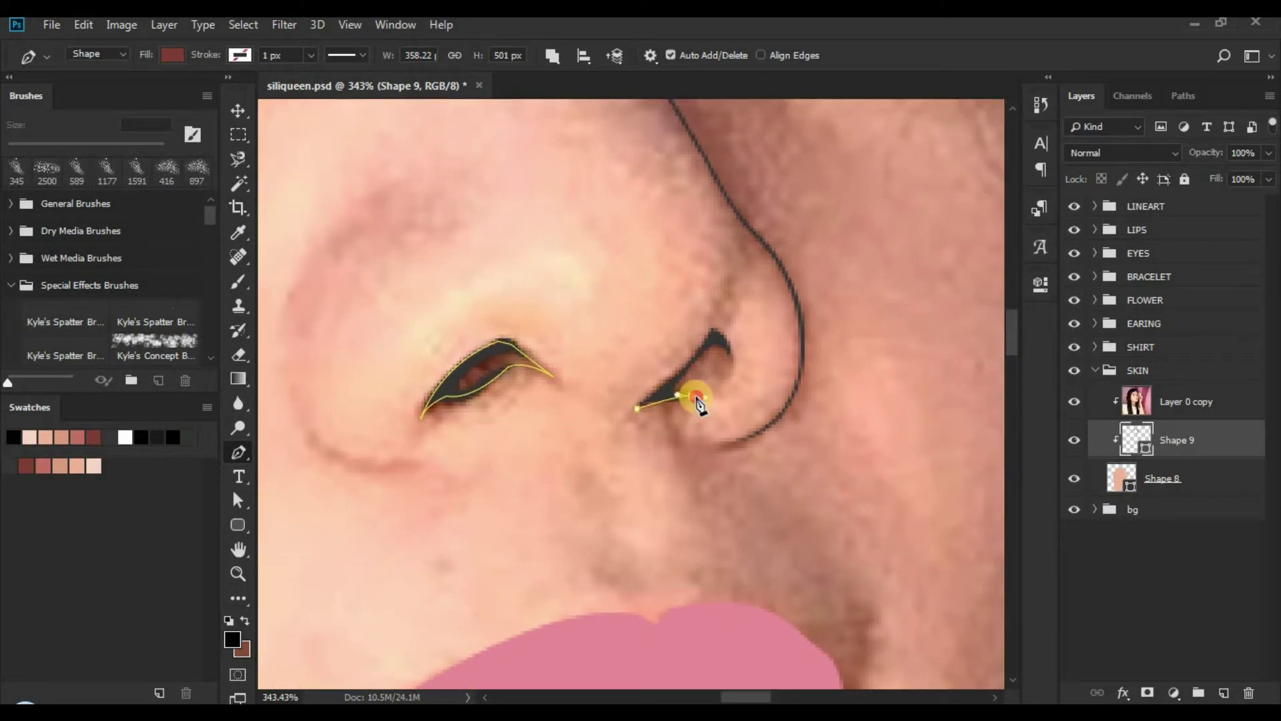
left_click(702, 396, "alt")
left_click_drag(682, 378, 718, 336)
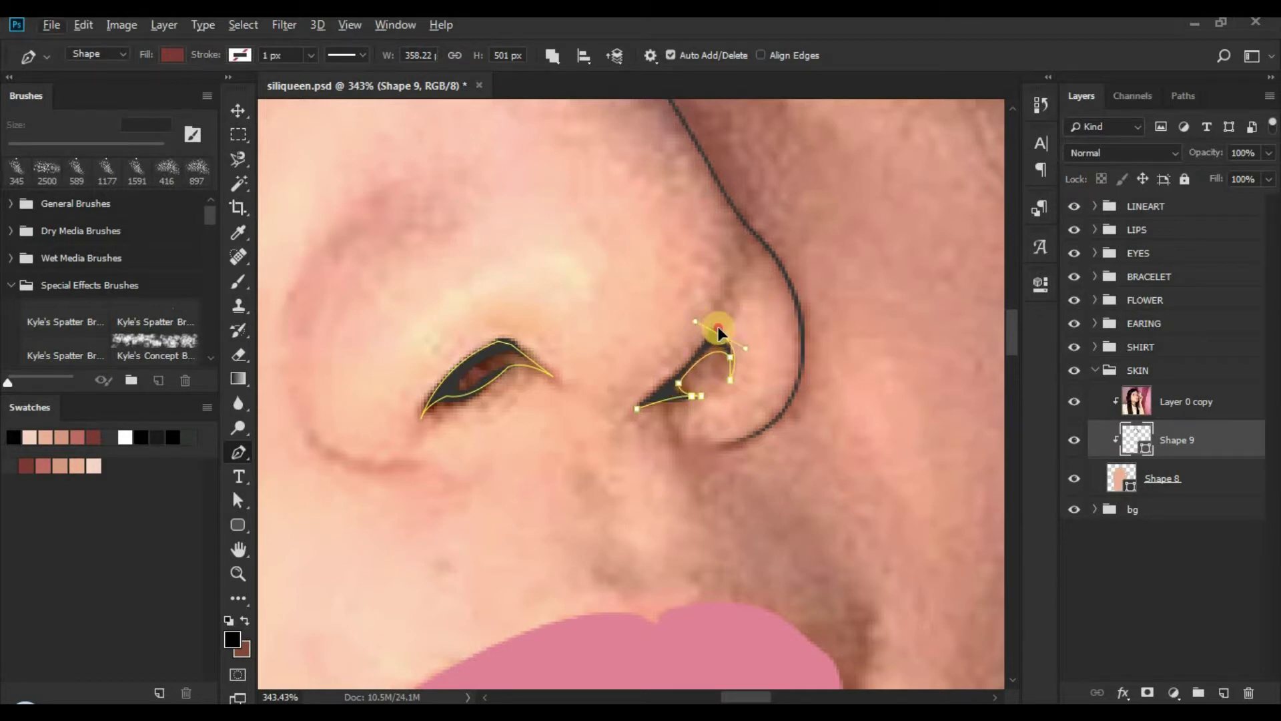
left_click(718, 332, "alt")
Step: Begin a new combined shadow outline beside the inner eye corner, curving it down along the nose bridge line
left_click_drag(728, 459, 678, 349)
left_click_drag(628, 167, 792, 277)
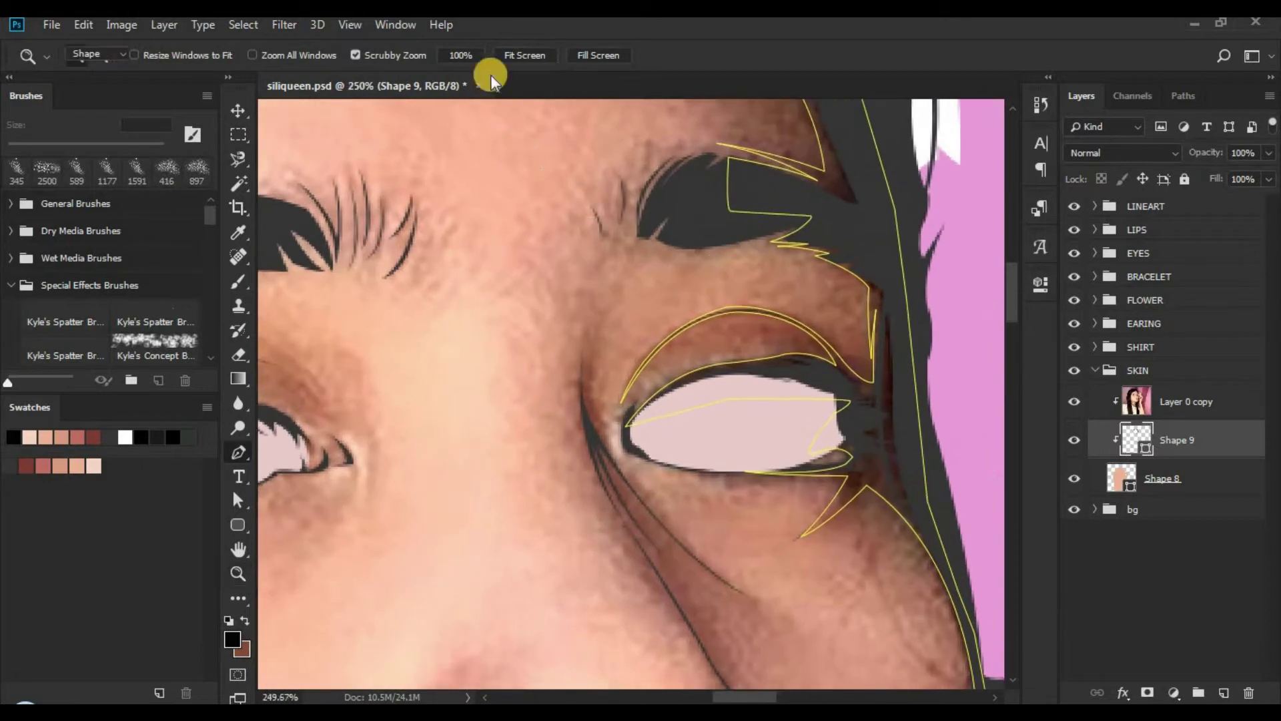
left_click(552, 56)
left_click(560, 83)
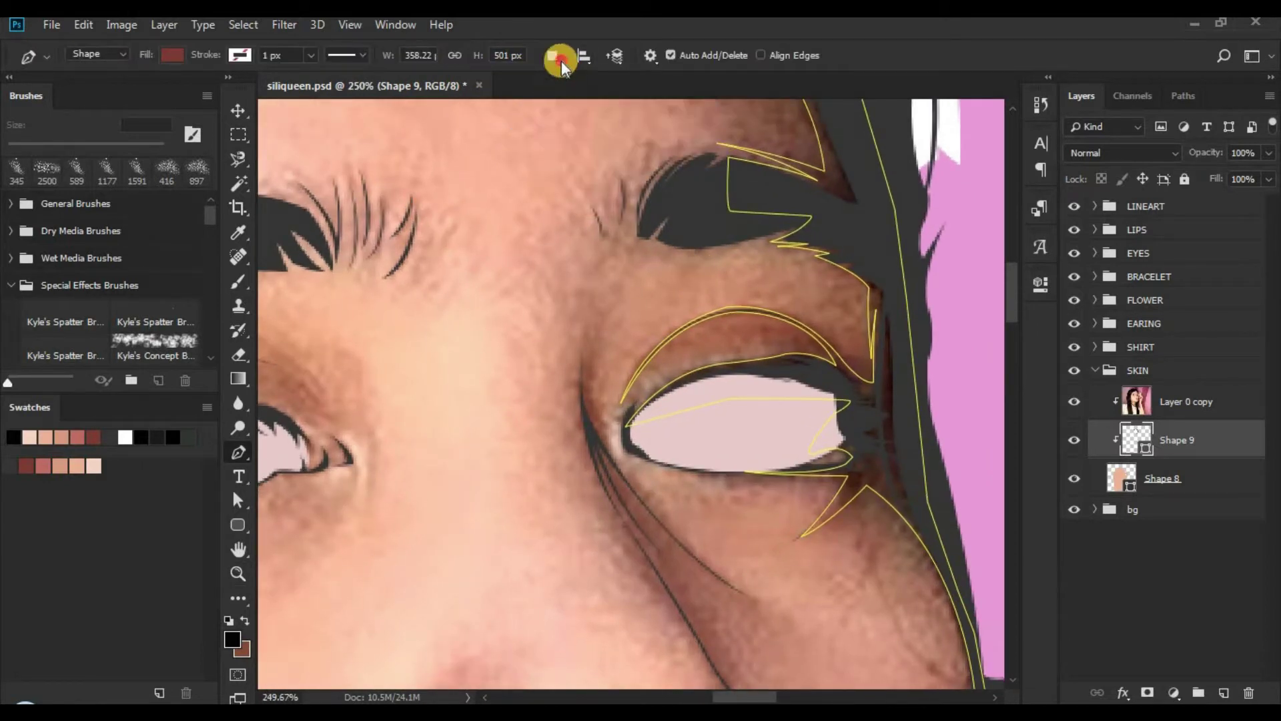
left_click(562, 61)
left_click(587, 100)
left_click(585, 338)
left_click_drag(621, 517, 679, 604)
left_click(627, 524, "alt")
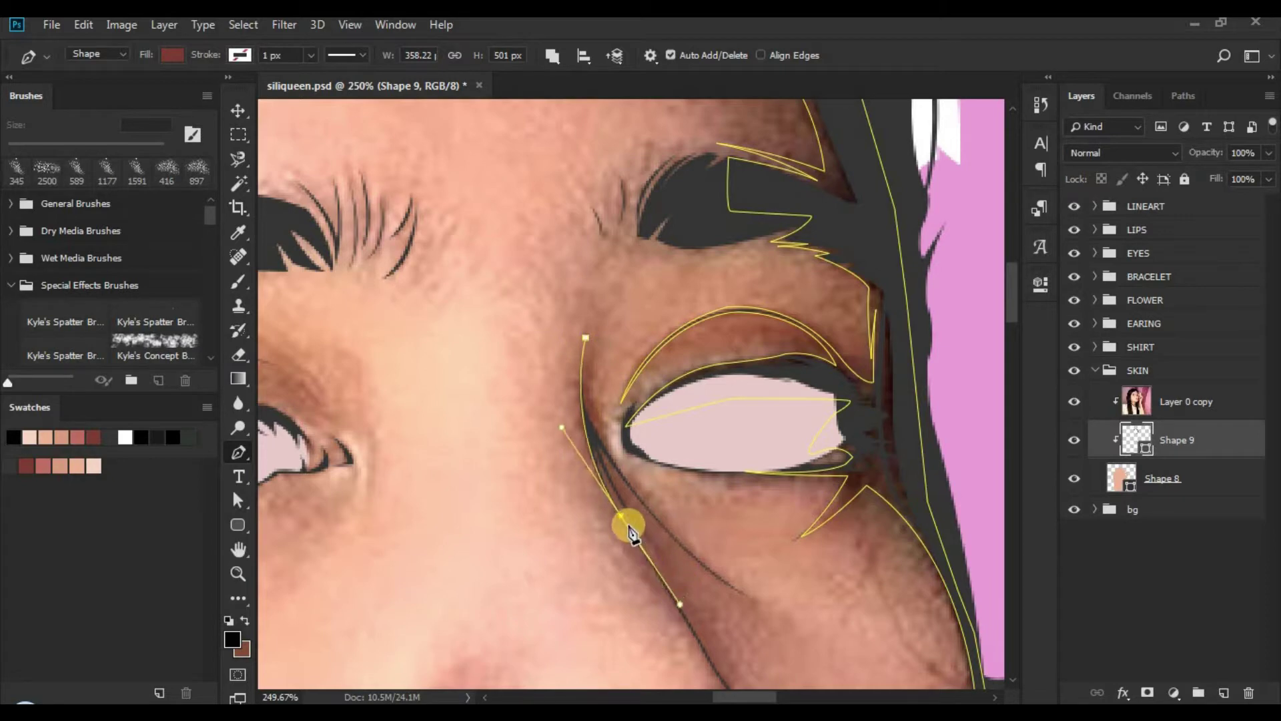
left_click(621, 517, "alt")
Step: Extend the outline down the side of the nose onto the nostril wing and turn it back upward
left_click_drag(629, 517, 383, 148)
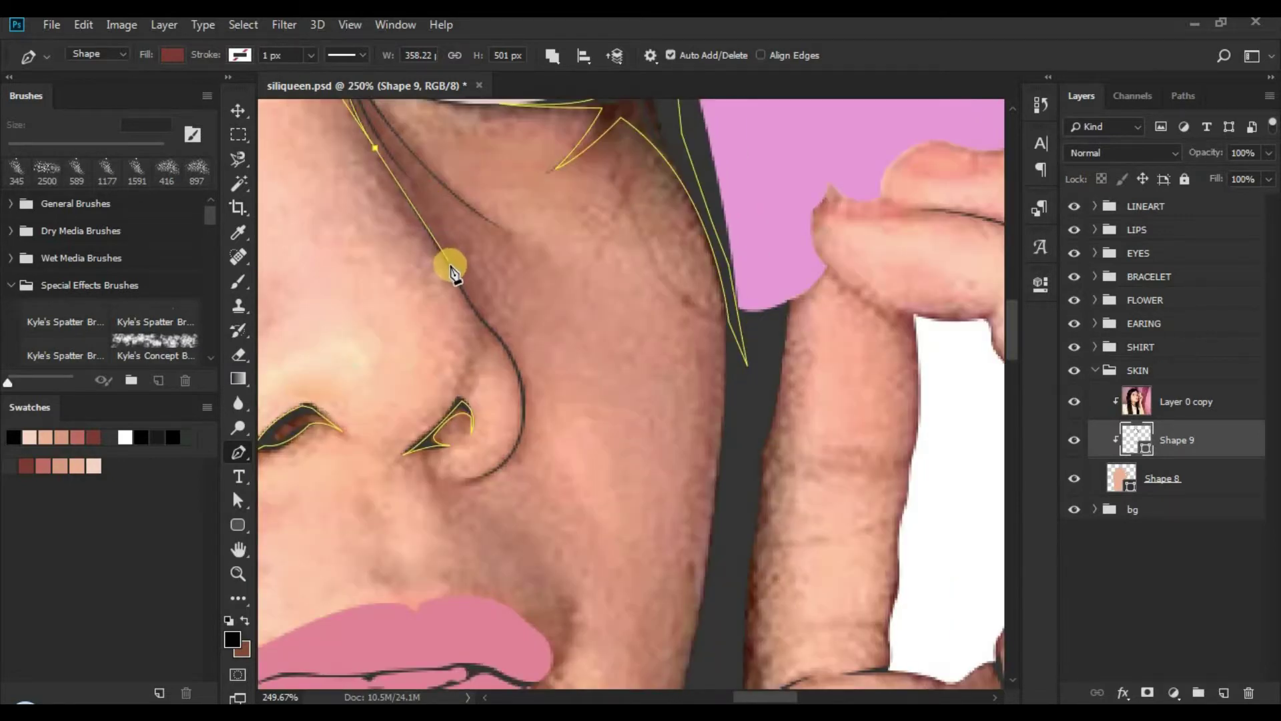
left_click(451, 266)
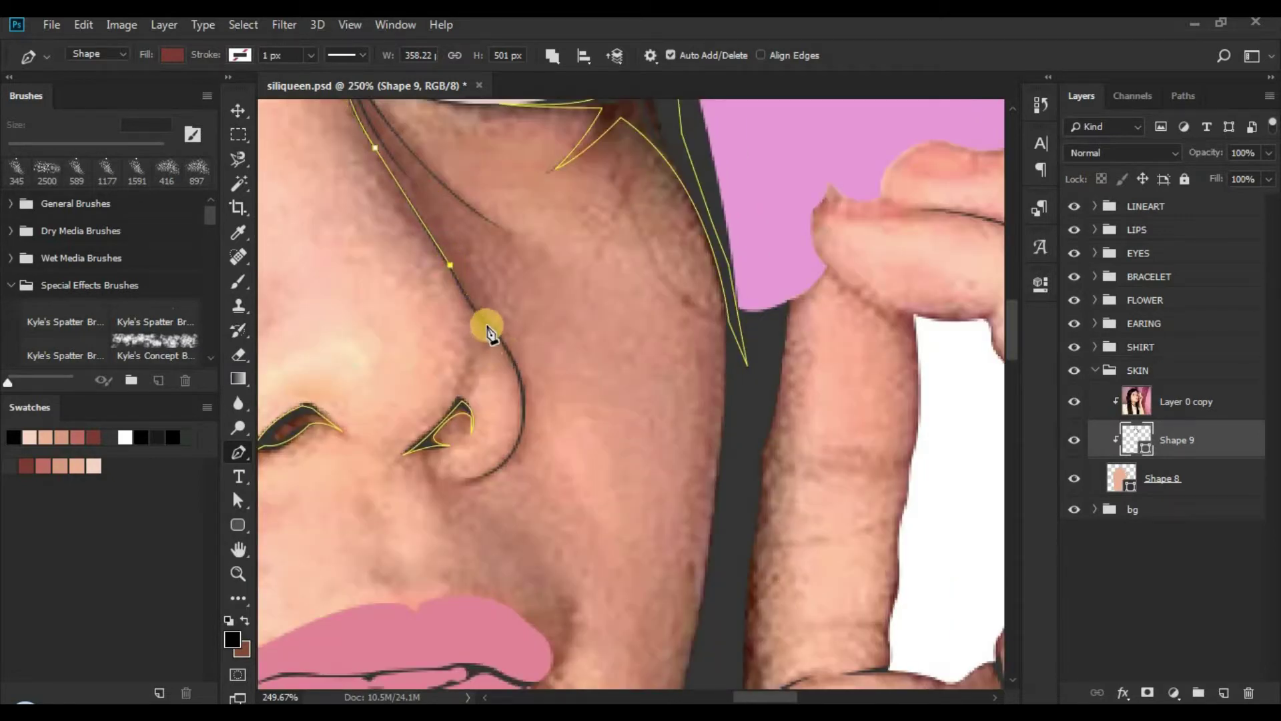
left_click_drag(488, 324, 506, 335)
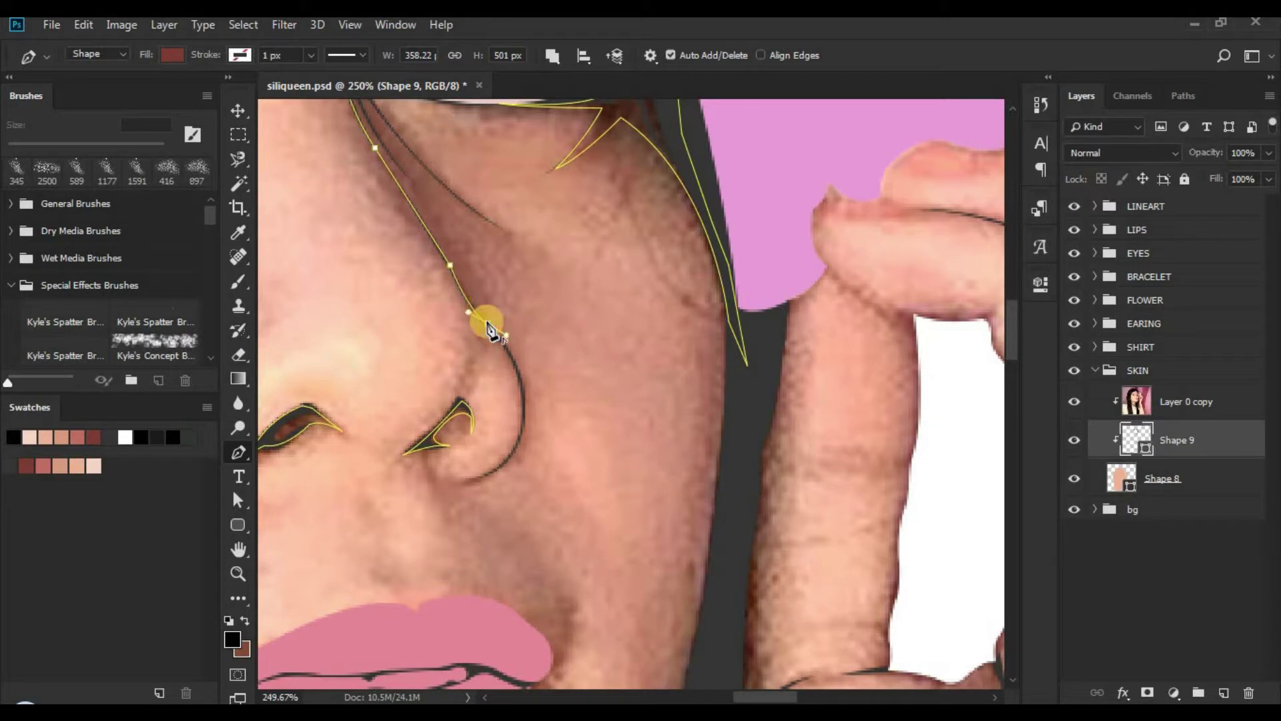
left_click_drag(519, 426, 521, 406)
left_click(522, 393, "alt")
left_click_drag(475, 300, 470, 397)
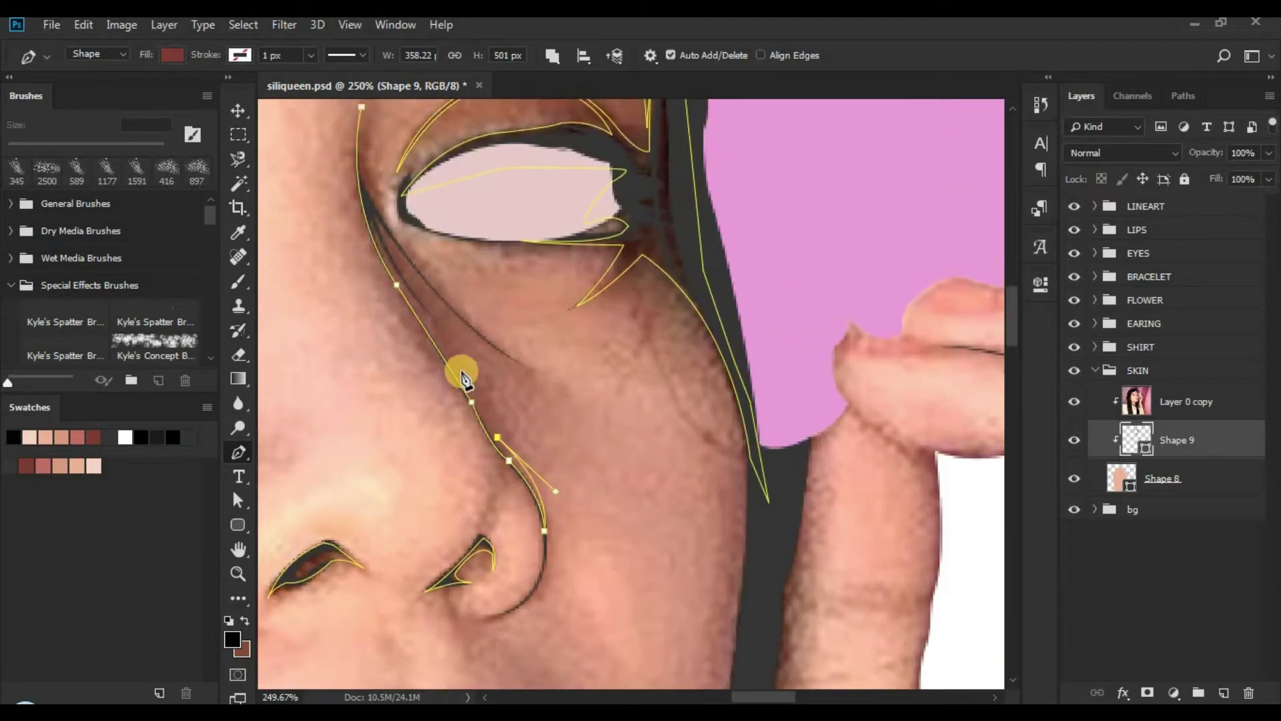
left_click(443, 347)
left_click_drag(423, 292, 413, 281)
key("ctrl+z")
Step: Bring the shadow outline back up alongside the nose line as a thin tapered strip to below the inner eye corner
left_click_drag(474, 378, 554, 363)
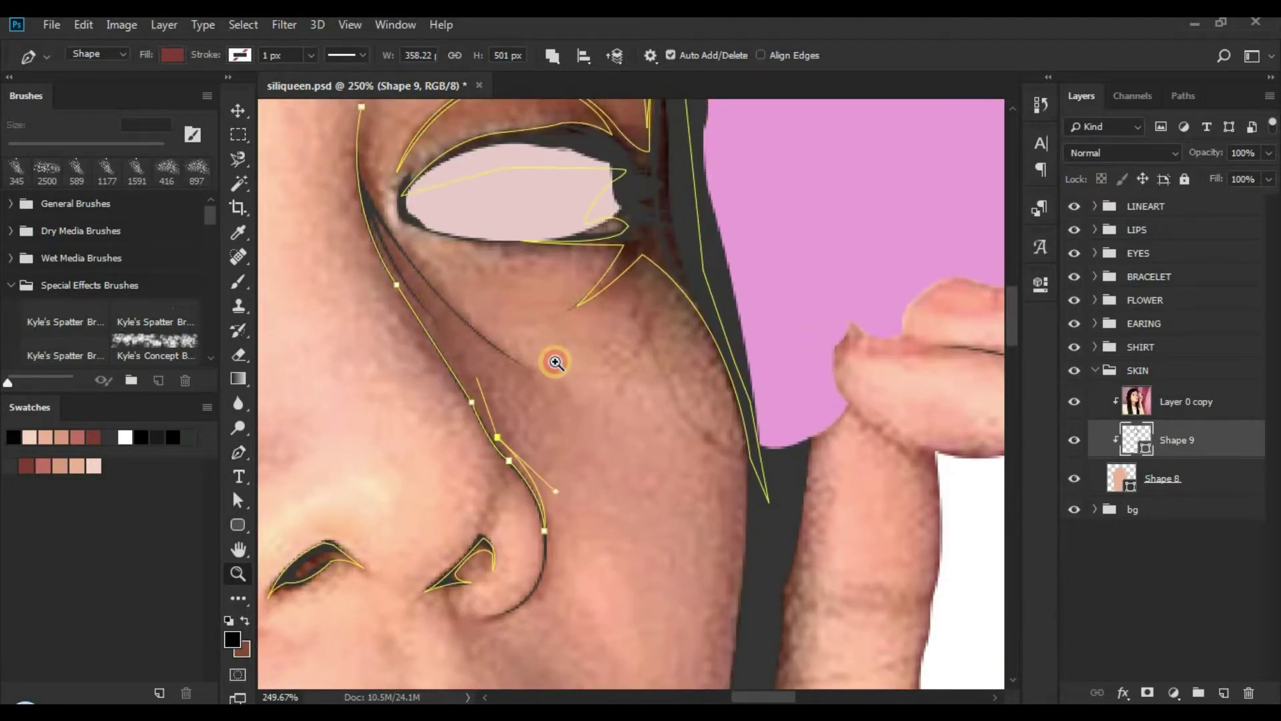
left_click(463, 425)
left_click_drag(465, 431, 426, 352)
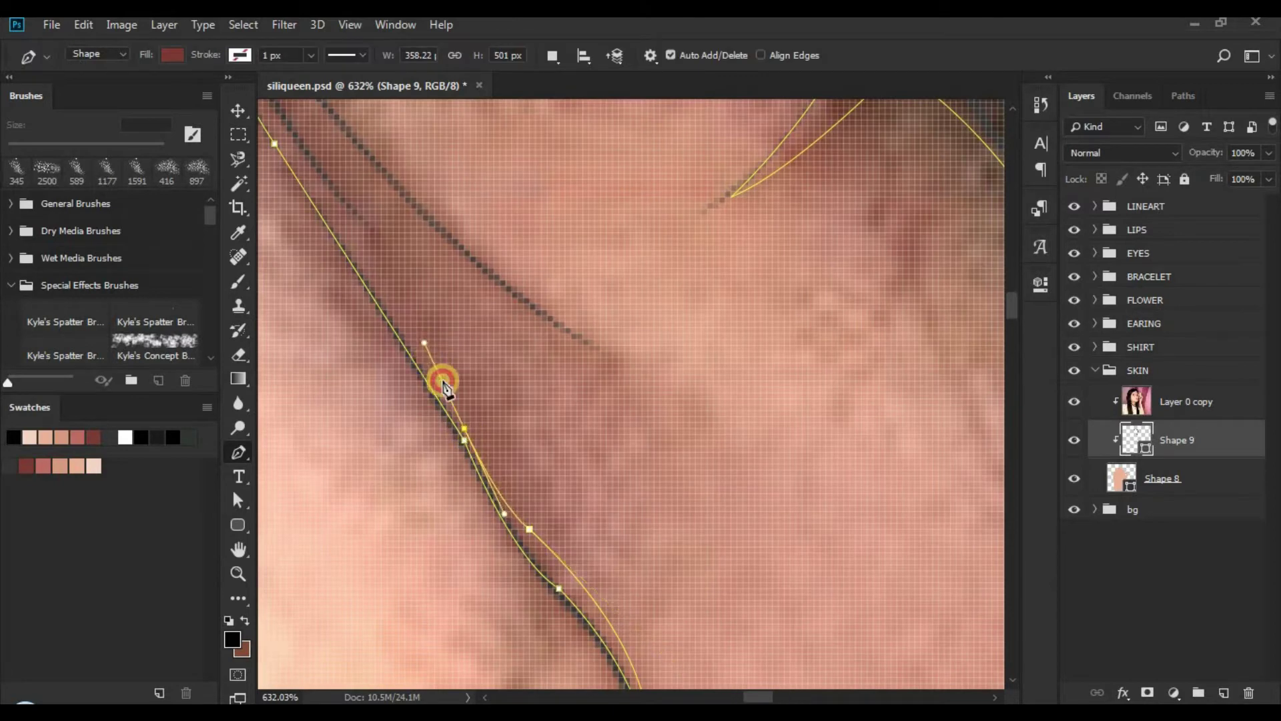
left_click(464, 428, "alt")
left_click_drag(500, 416, 392, 391)
left_click_drag(437, 307, 477, 414)
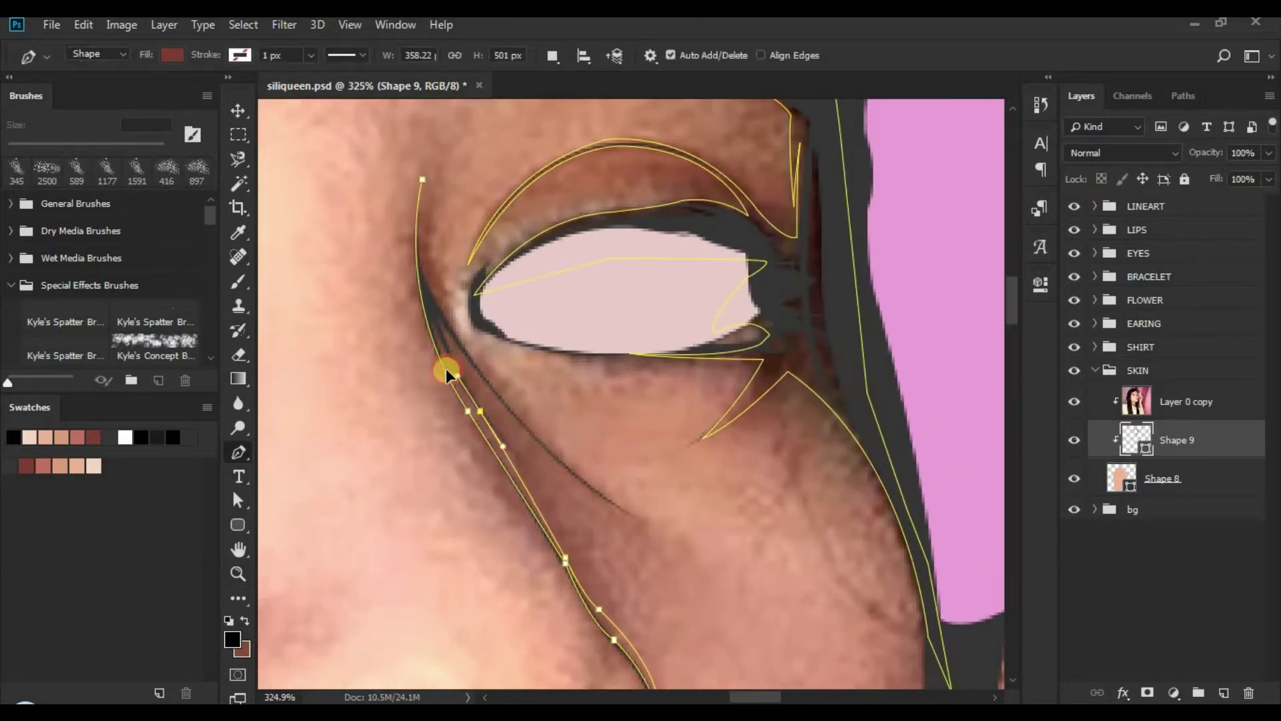
left_click_drag(446, 369, 441, 367)
left_click(480, 411, "alt")
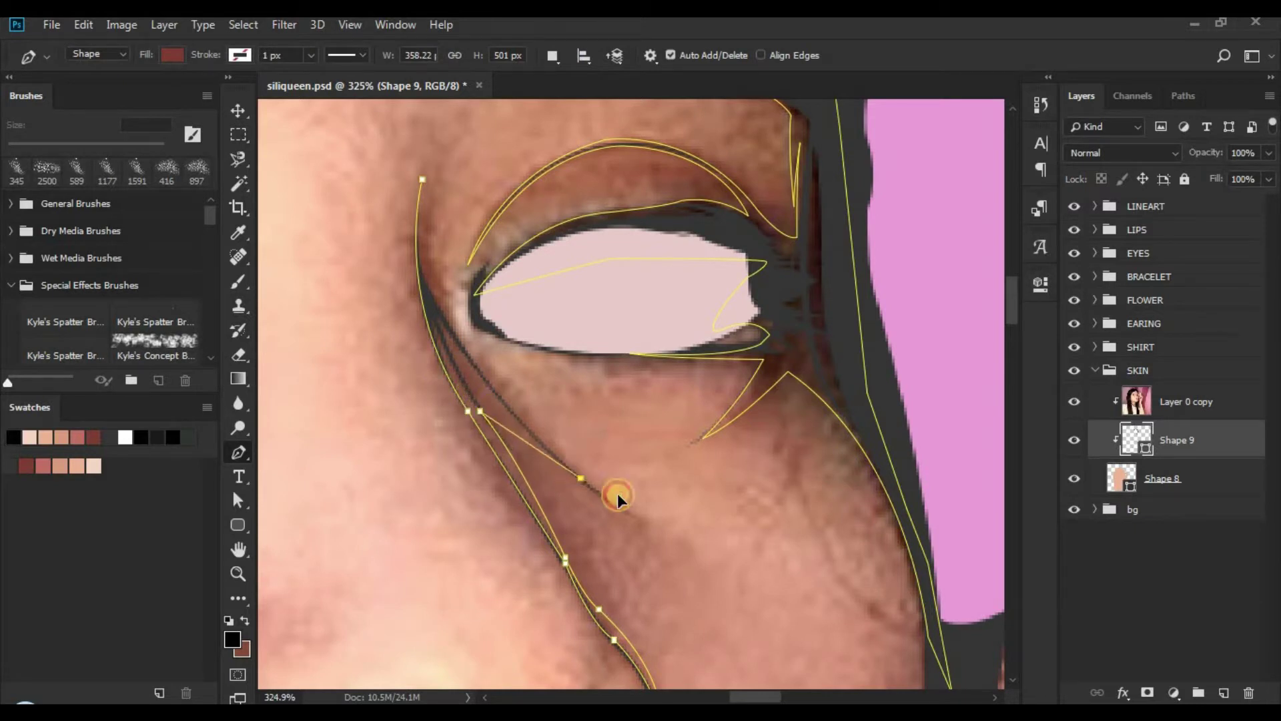
Step: Add a pointed branch along the under-eye crease and close the nose shadow outline at its starting point
left_click(581, 477, "alt")
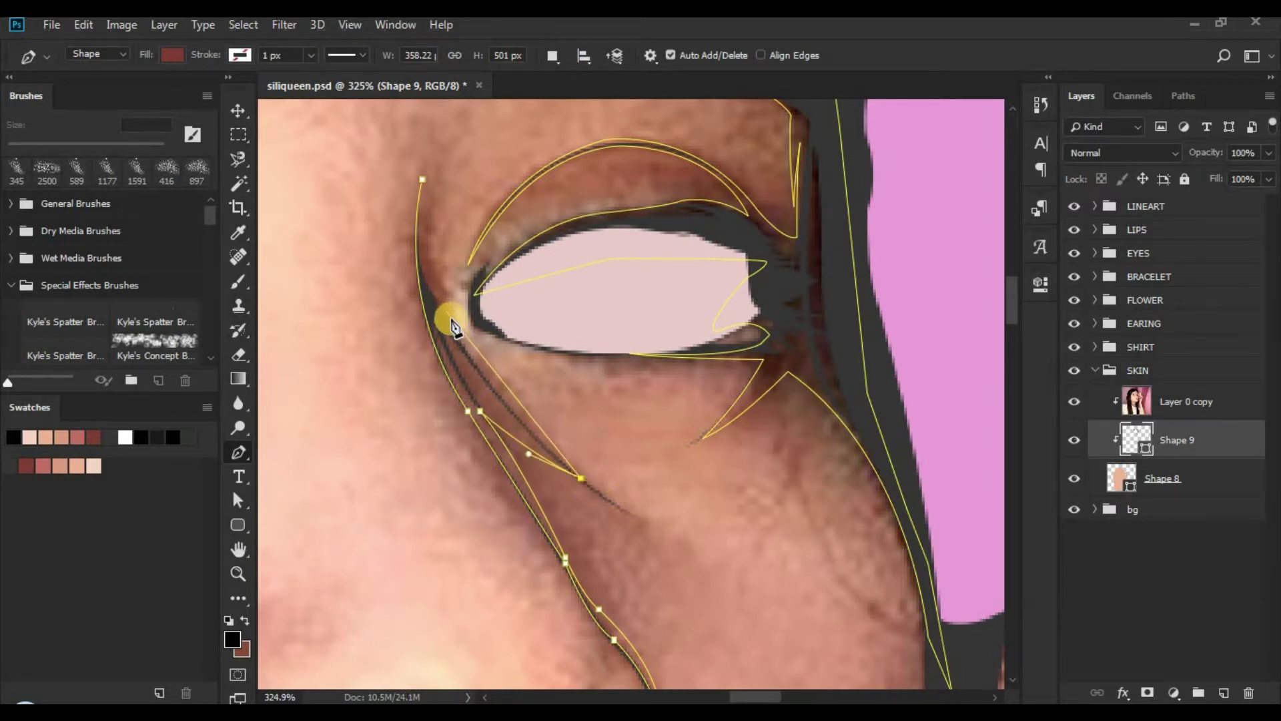
left_click(433, 278)
left_click_drag(433, 280, 407, 224)
left_click(452, 319, "alt")
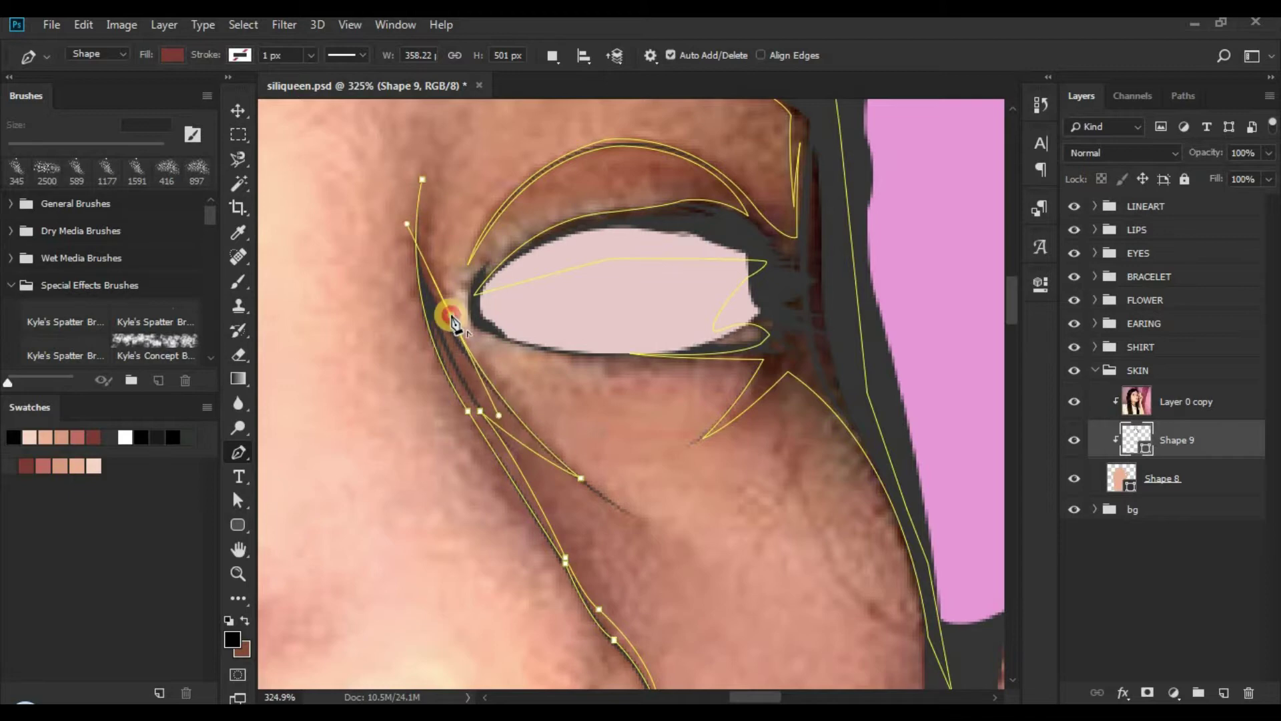
left_click_drag(461, 341, 485, 458)
left_click(444, 366)
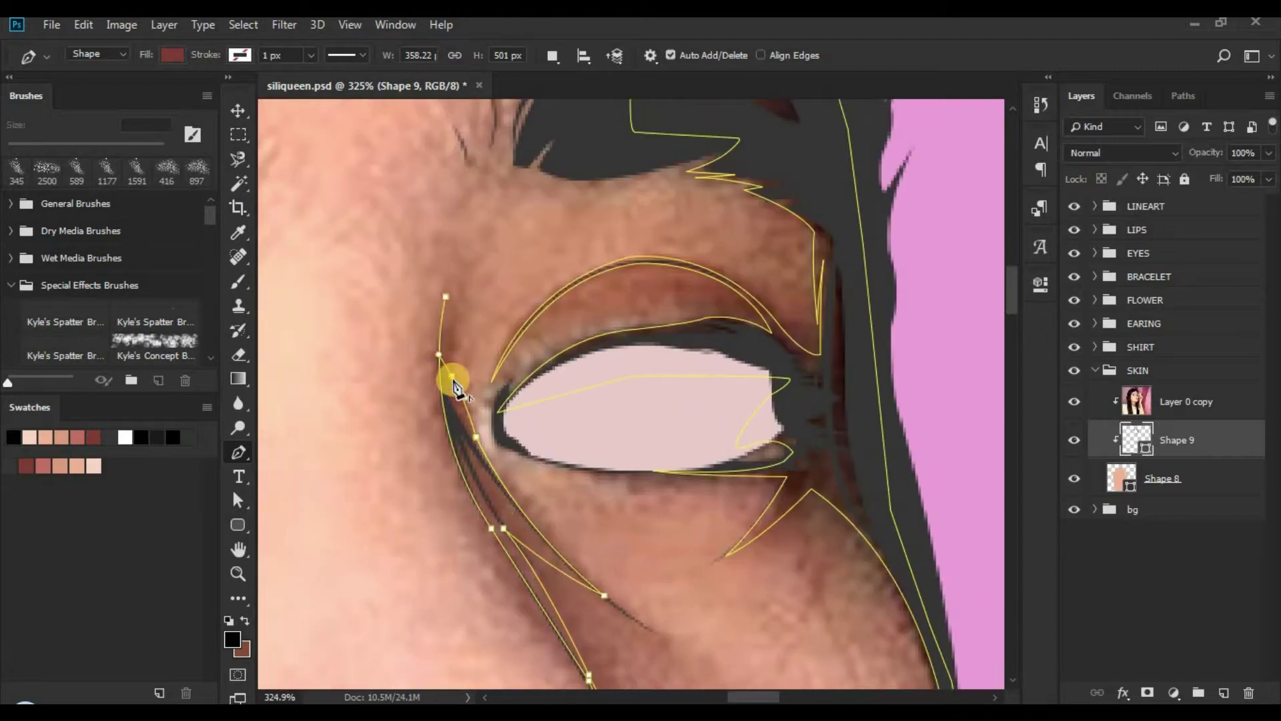
left_click(447, 298)
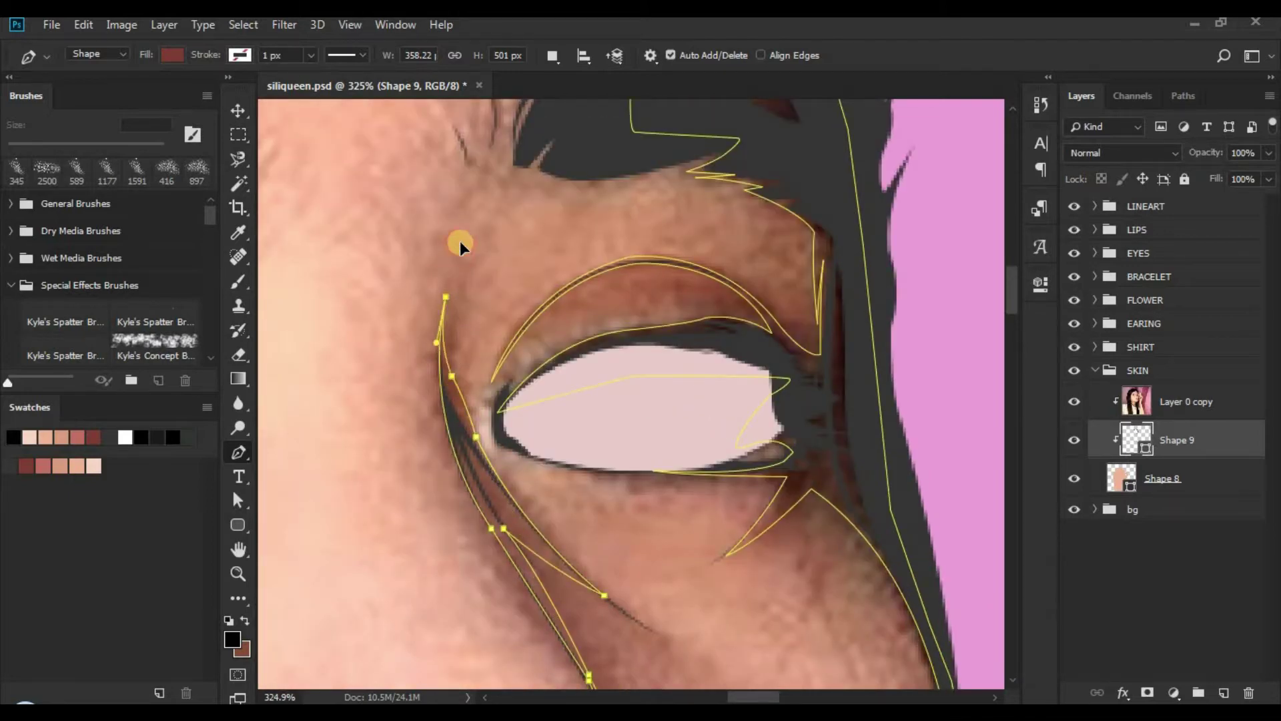
Step: Hide the reference photo layer, deselect the shadow shape and check the nose and nostril shadows on the flat skin
left_click_drag(544, 224, 449, 225)
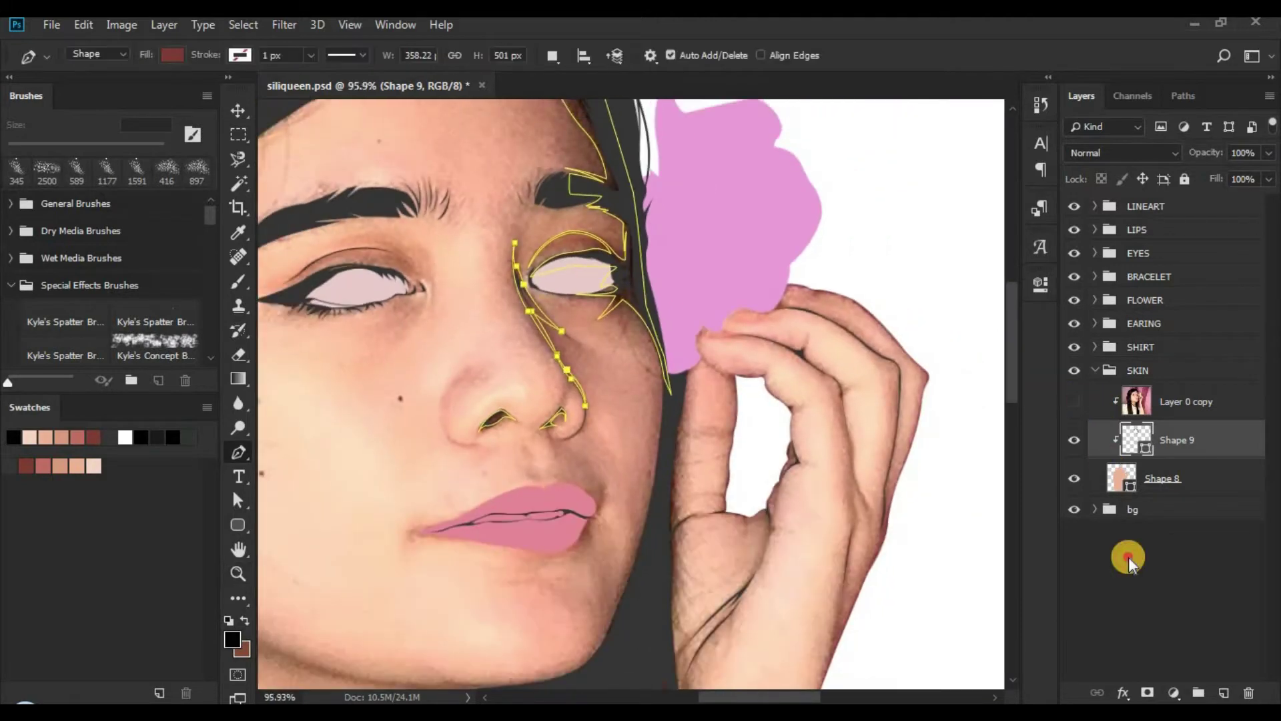
left_click(1129, 556)
key("z")
left_click_drag(637, 312, 527, 294)
left_click_drag(630, 494, 698, 399)
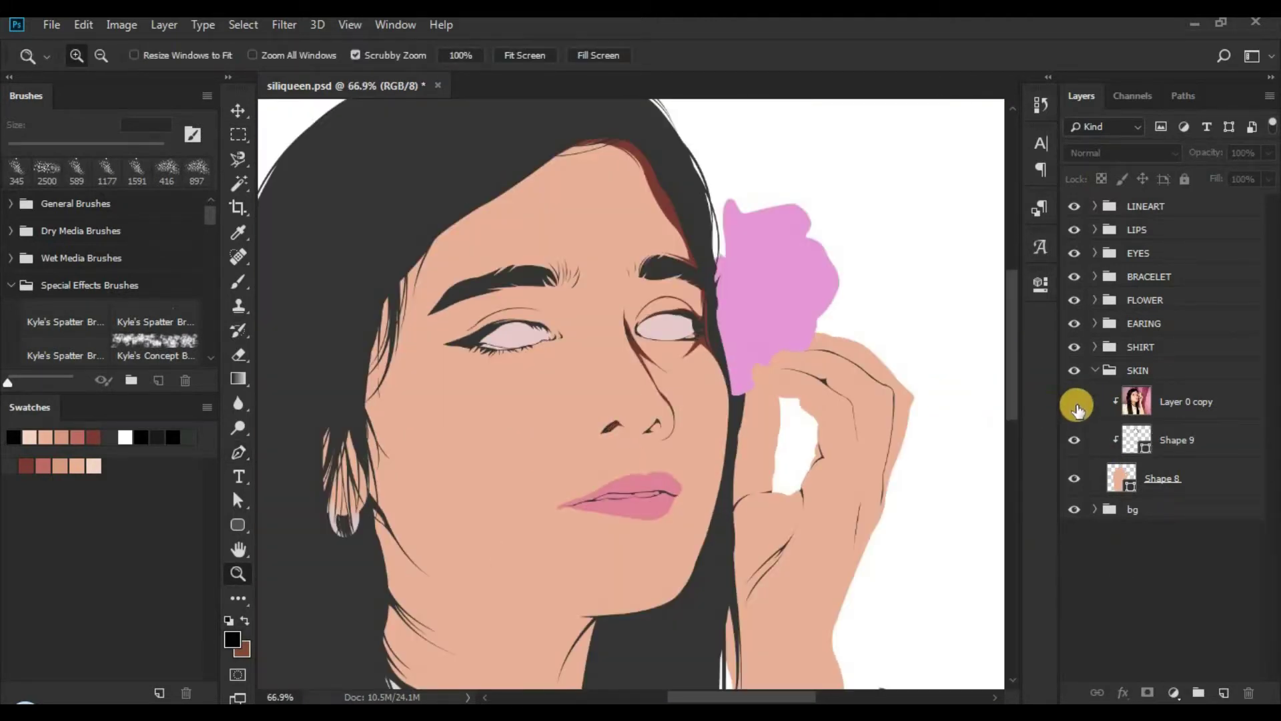
Step: Show the Layer 0 copy reference photo again and reselect the Shape 9 shadow layer with the Pen tool
left_click(1074, 401)
left_click(1161, 405)
left_click(1154, 440)
key("o")
key("p")
left_click_drag(680, 470, 681, 455)
Step: Start a combined shadow outline on the eye away from the flower, tracing the eyelid crease from outer to inner end
key("z")
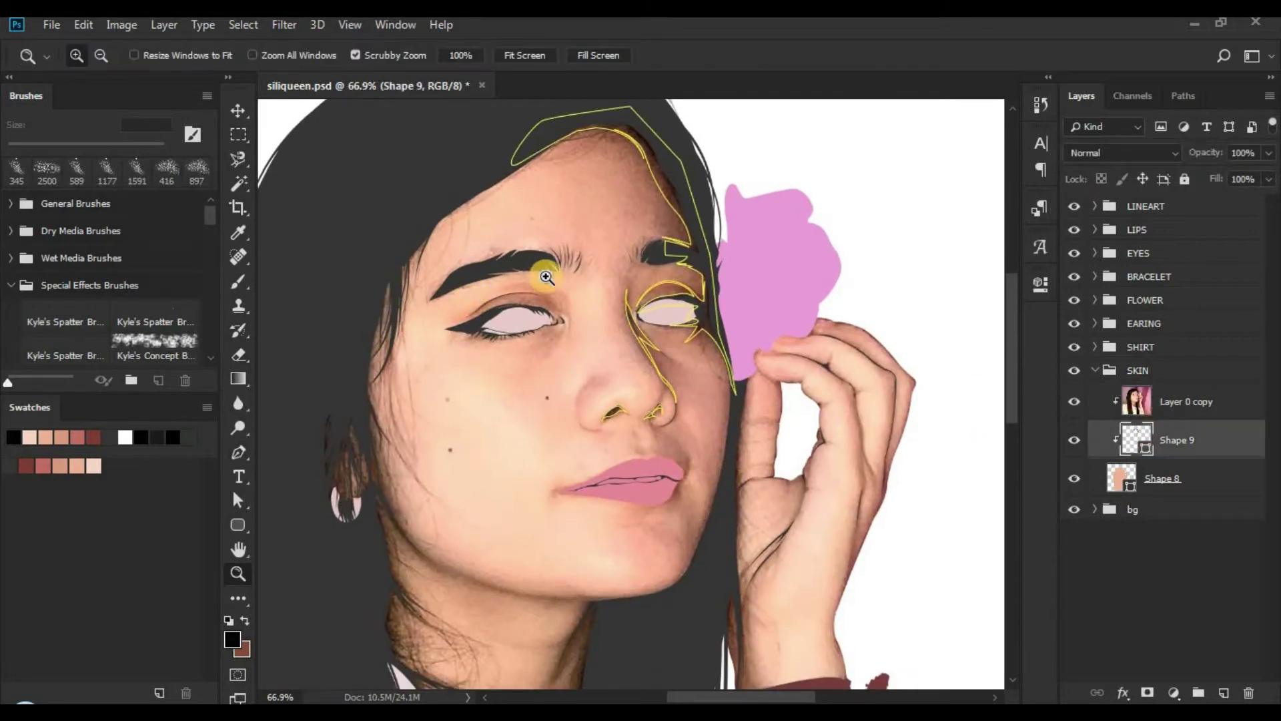
left_click_drag(546, 276, 518, 332)
key("p")
left_click(550, 57)
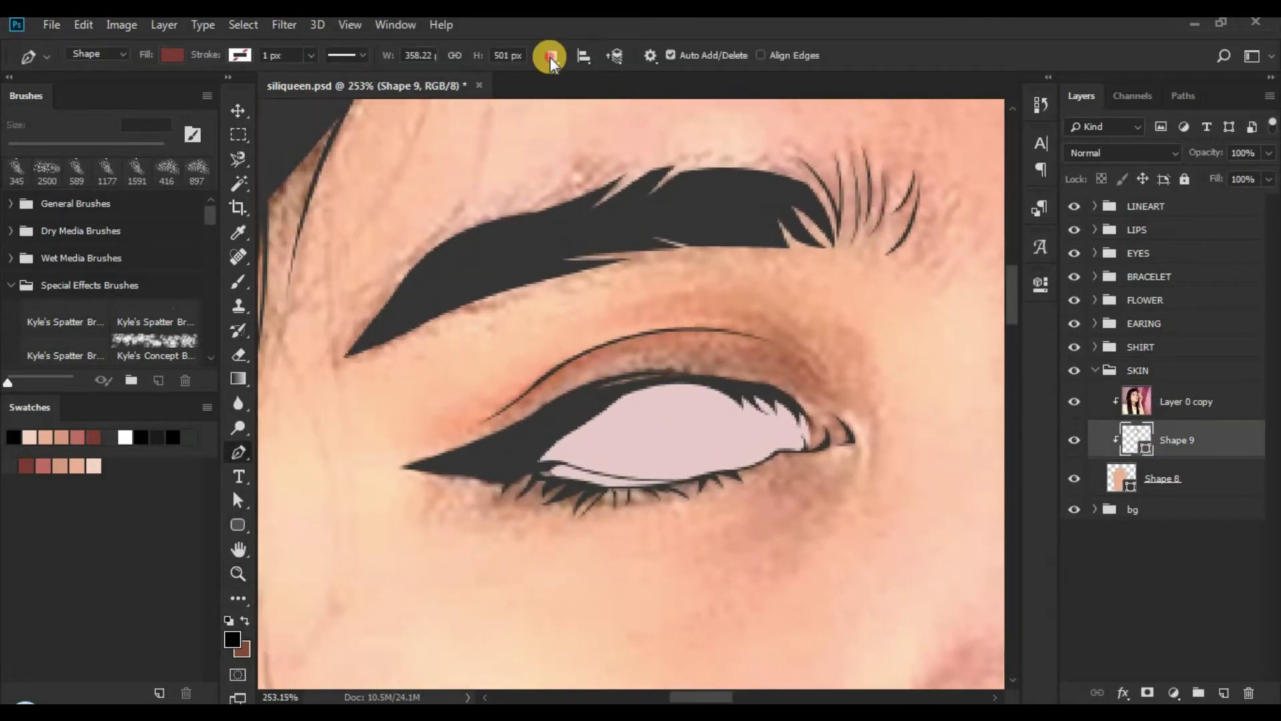
left_click(604, 96)
left_click(475, 425)
left_click(534, 385)
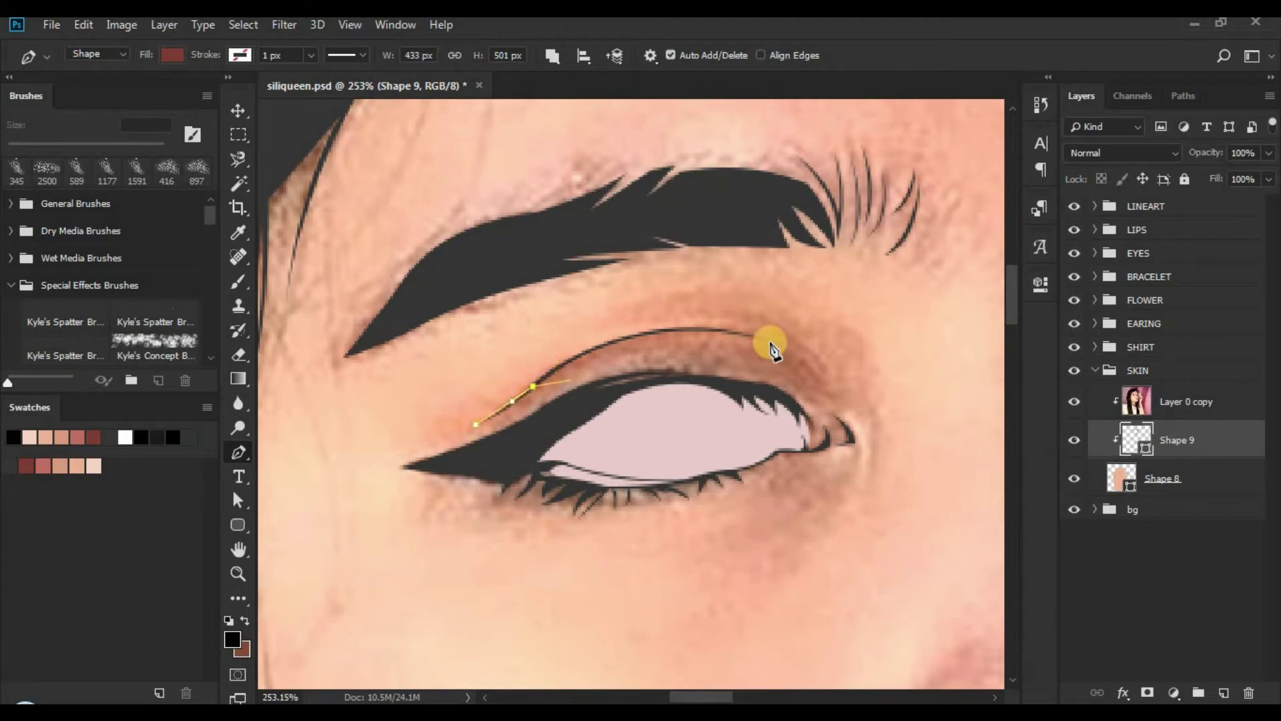
left_click_drag(867, 385, 944, 420)
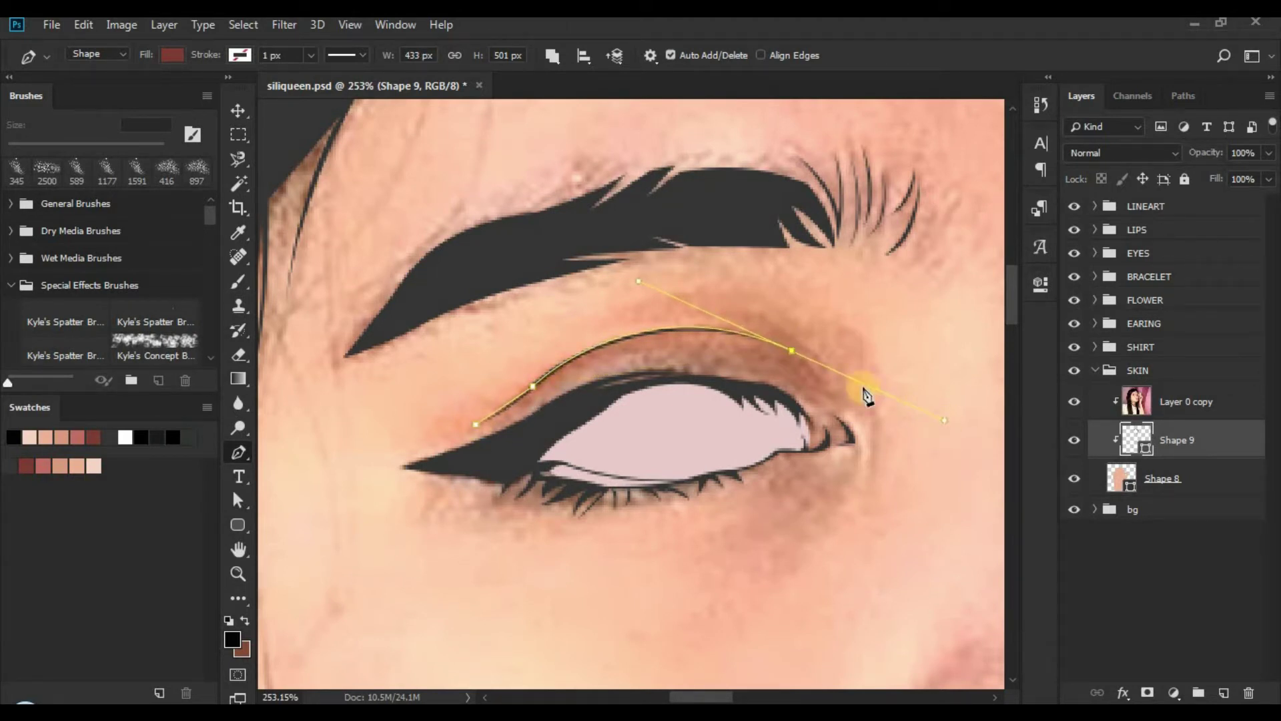
left_click(791, 351, "alt")
Step: Trace back beneath the eyelid crease line and close the thin crease shadow at its outer end
left_click_drag(553, 380, 444, 463)
left_click(551, 380)
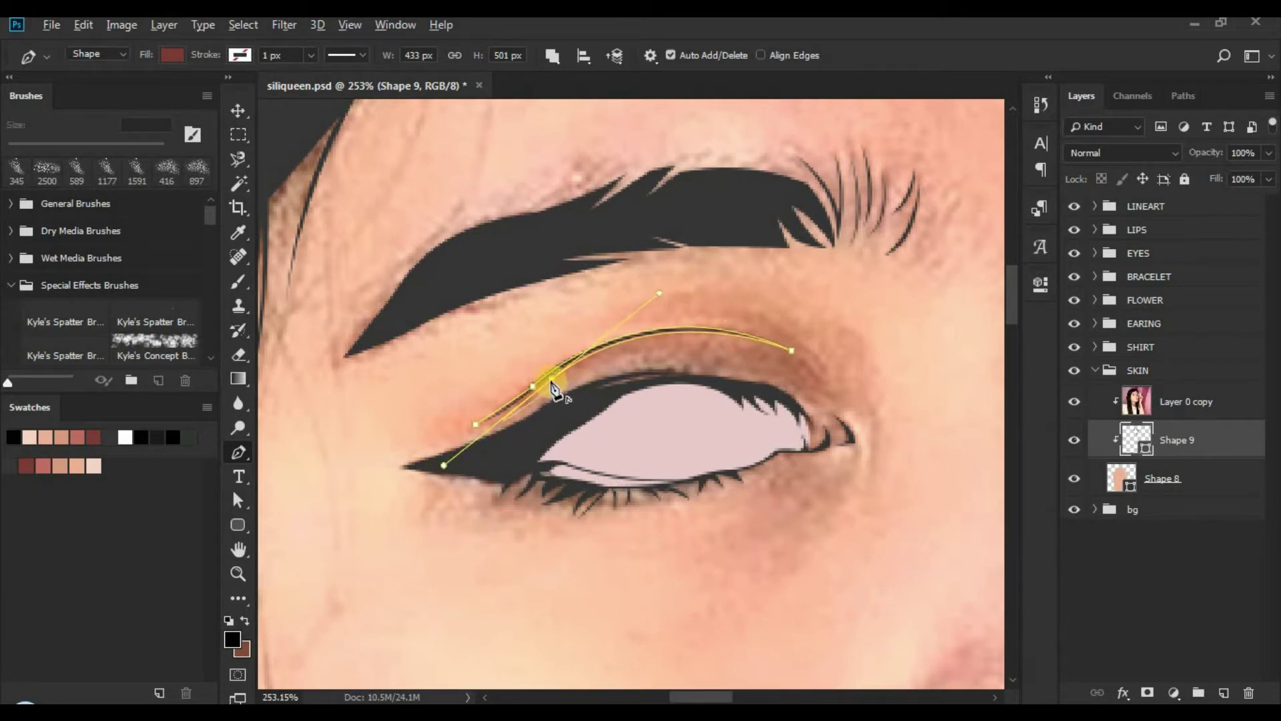
left_click(478, 423)
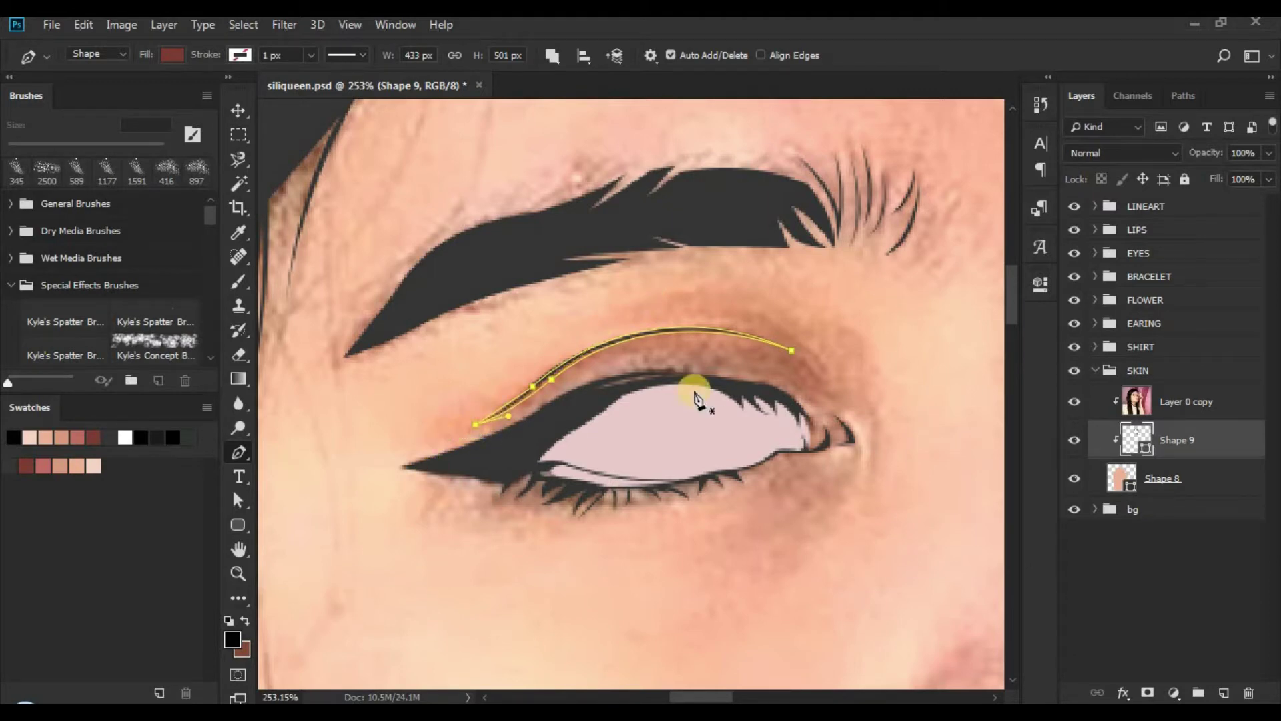
Step: Begin another combined outline under the same eye's lower lashes, tracing it outward to a tip below the winged liner
left_click_drag(664, 438, 610, 357)
left_click_drag(503, 460, 467, 491)
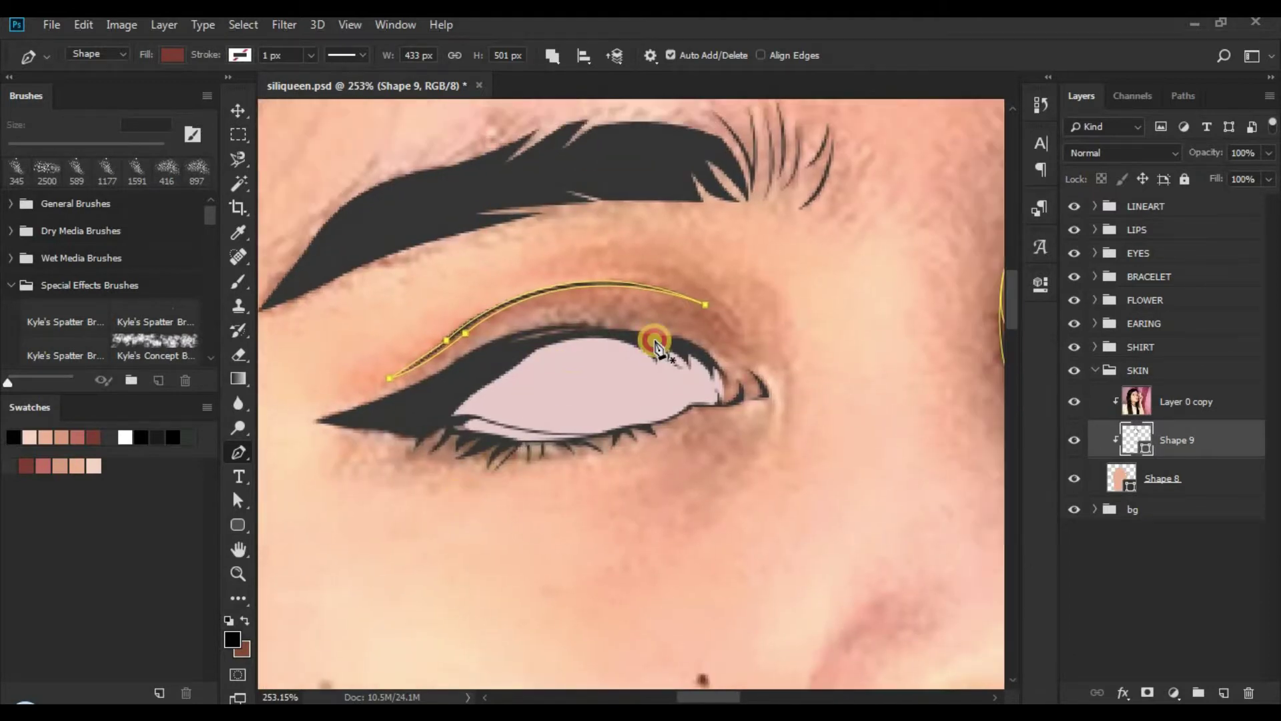
key("z")
mouse_move(734, 399)
left_mouse_down()
mouse_move(692, 391)
mouse_move(719, 392)
left_mouse_up()
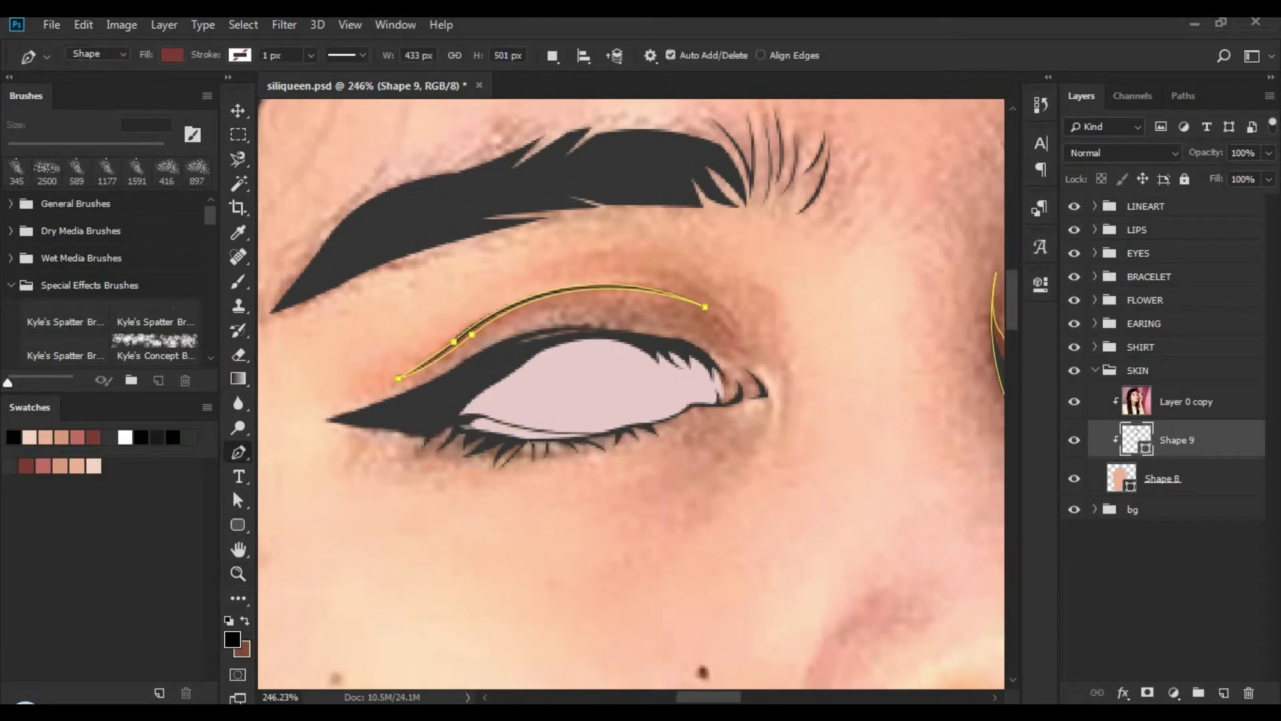
left_click(552, 56)
left_click(570, 98)
left_click(603, 452)
left_click(494, 466)
left_click(451, 454)
left_click(451, 456)
left_click_drag(411, 454, 402, 454)
left_click(466, 457, "alt")
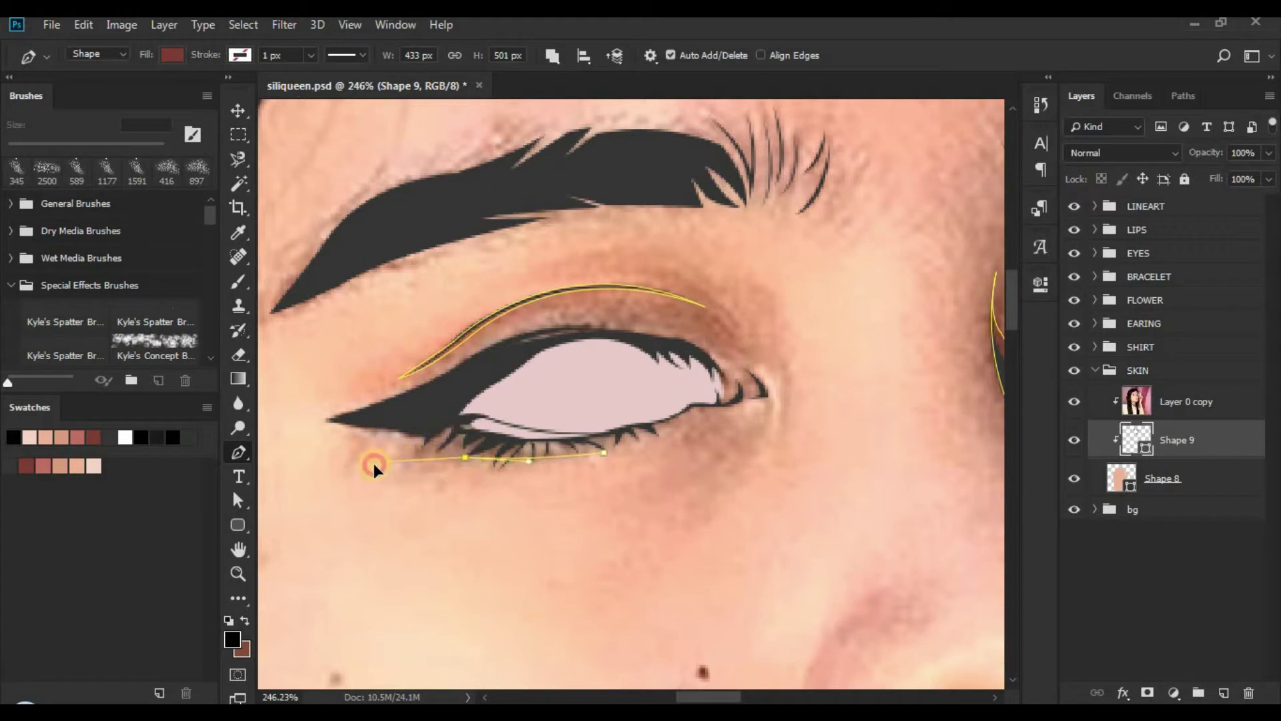
left_click(384, 461, "alt")
Step: Trace the under-lash outline back through the lower lashes and up into the winged liner, and close the shadow
left_click_drag(489, 450, 533, 457)
left_click(487, 451, "alt")
left_click(415, 429, "alt")
left_click(419, 411)
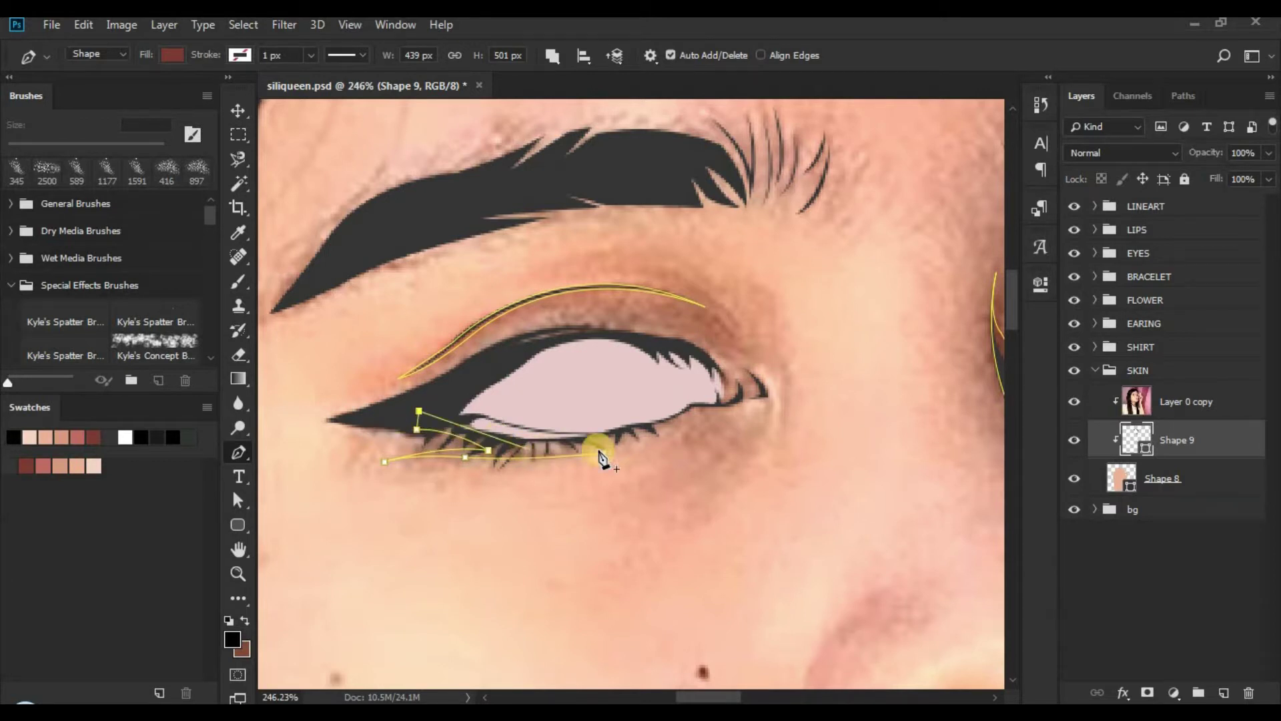
left_click_drag(735, 444, 737, 444)
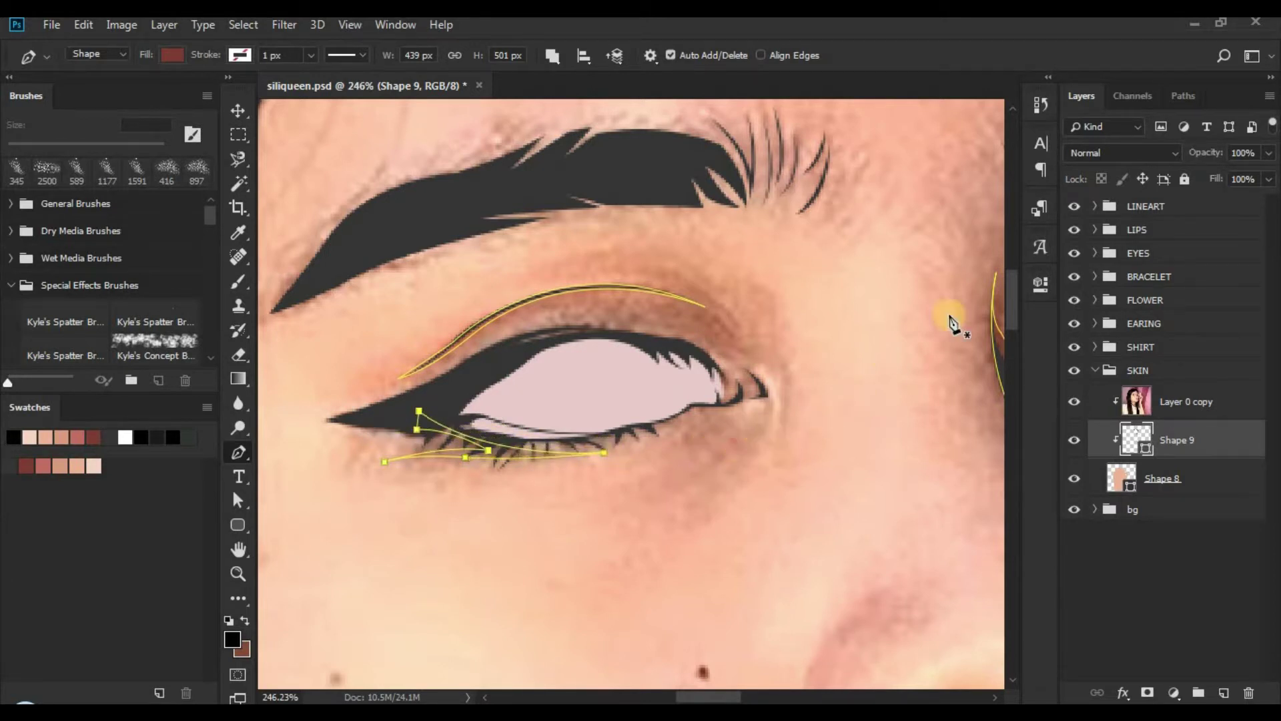
Step: Hide the Layer 0 copy reference photo and deselect the layer to check the eye shadows against the flat skin
left_click_drag(916, 330, 869, 356)
key("z")
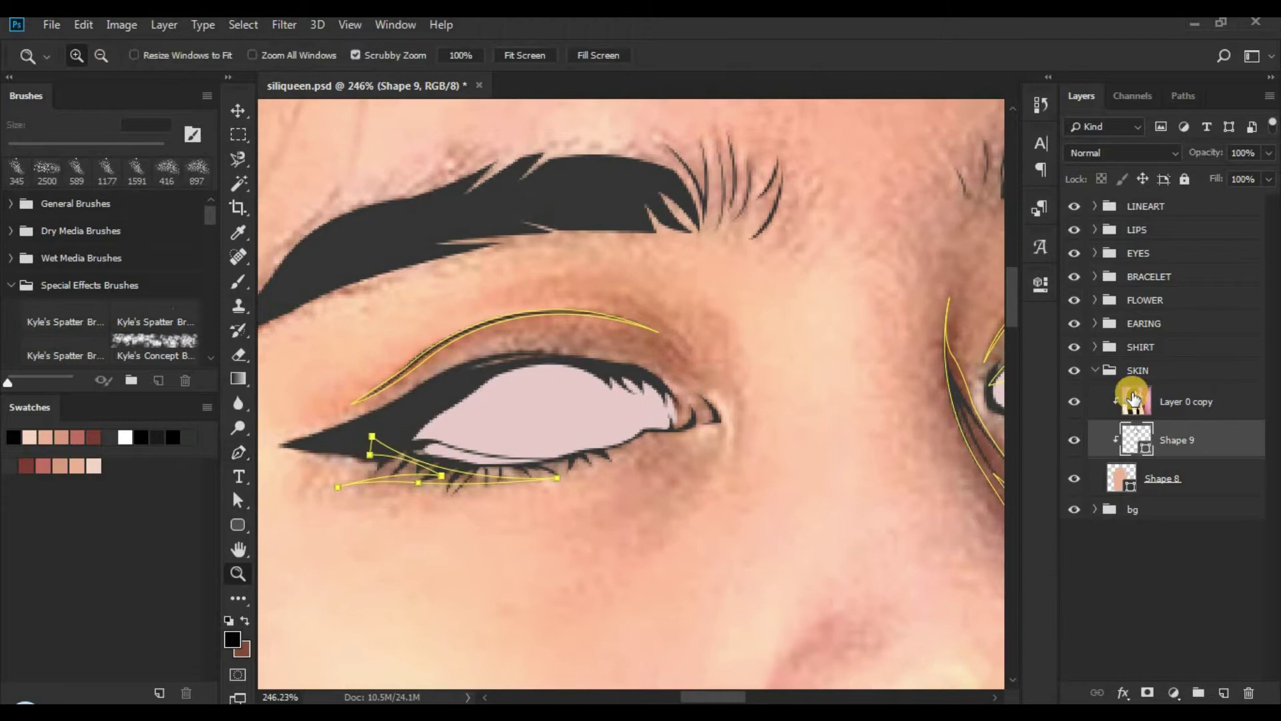
left_click(1076, 402)
left_click(1131, 609)
left_click_drag(637, 384, 530, 355)
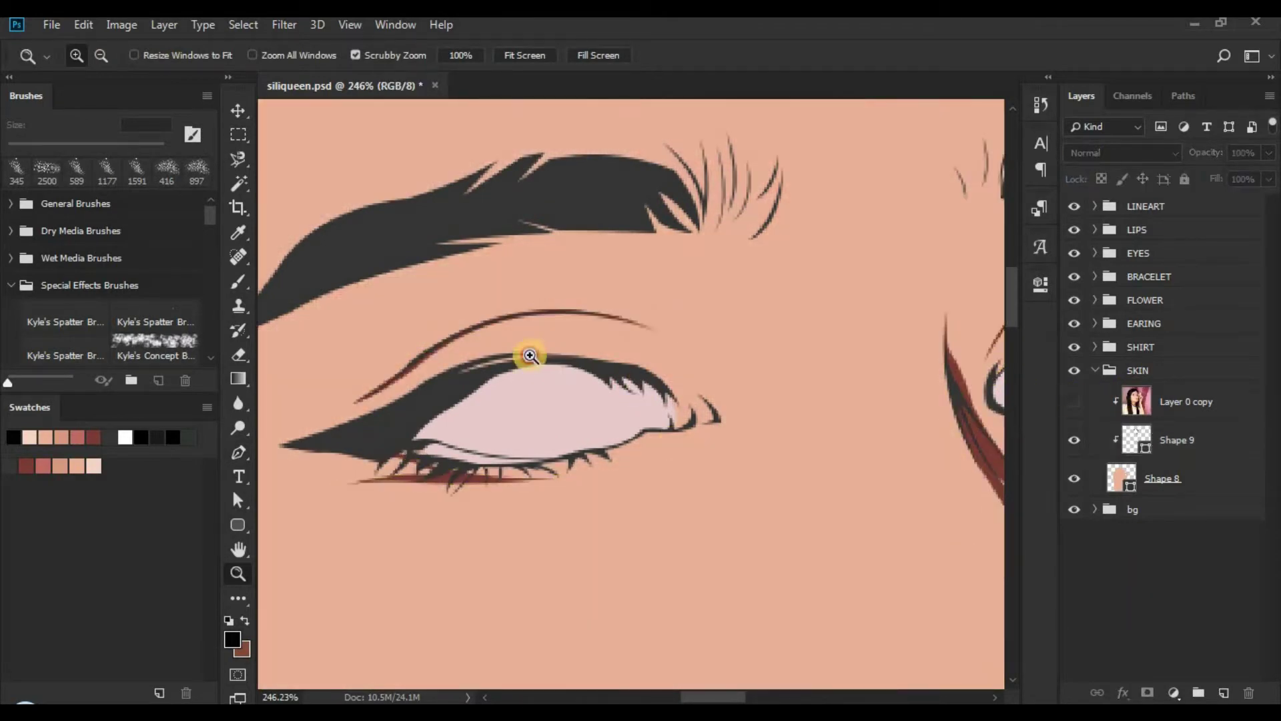
left_click_drag(646, 431, 744, 364)
Step: Show the Layer 0 copy photo, reselect Shape 9, and start a combined Pen outline at the upper tip of the ear
left_click(1069, 399)
left_click(1161, 437)
key("p")
left_click_drag(486, 354, 618, 423)
left_click_drag(592, 331, 579, 234)
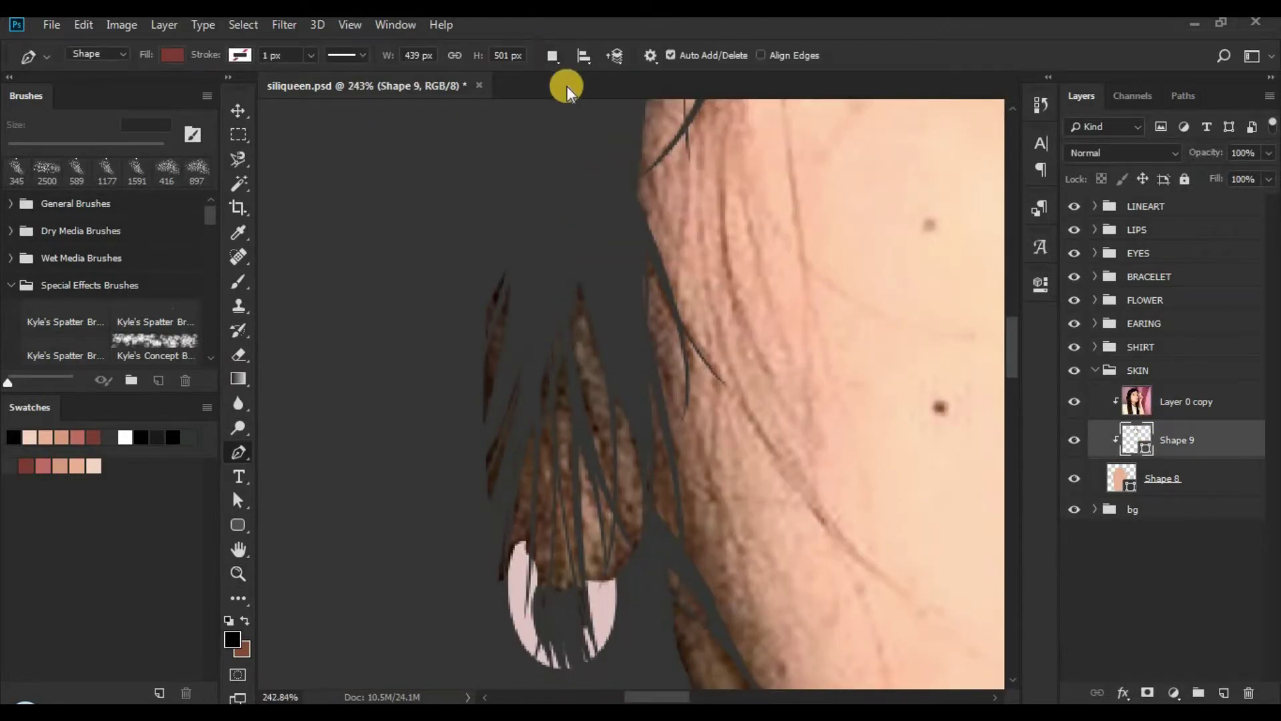
left_click(552, 55)
left_click(603, 97)
left_click(581, 297)
scroll(574, 354, "down", 1)
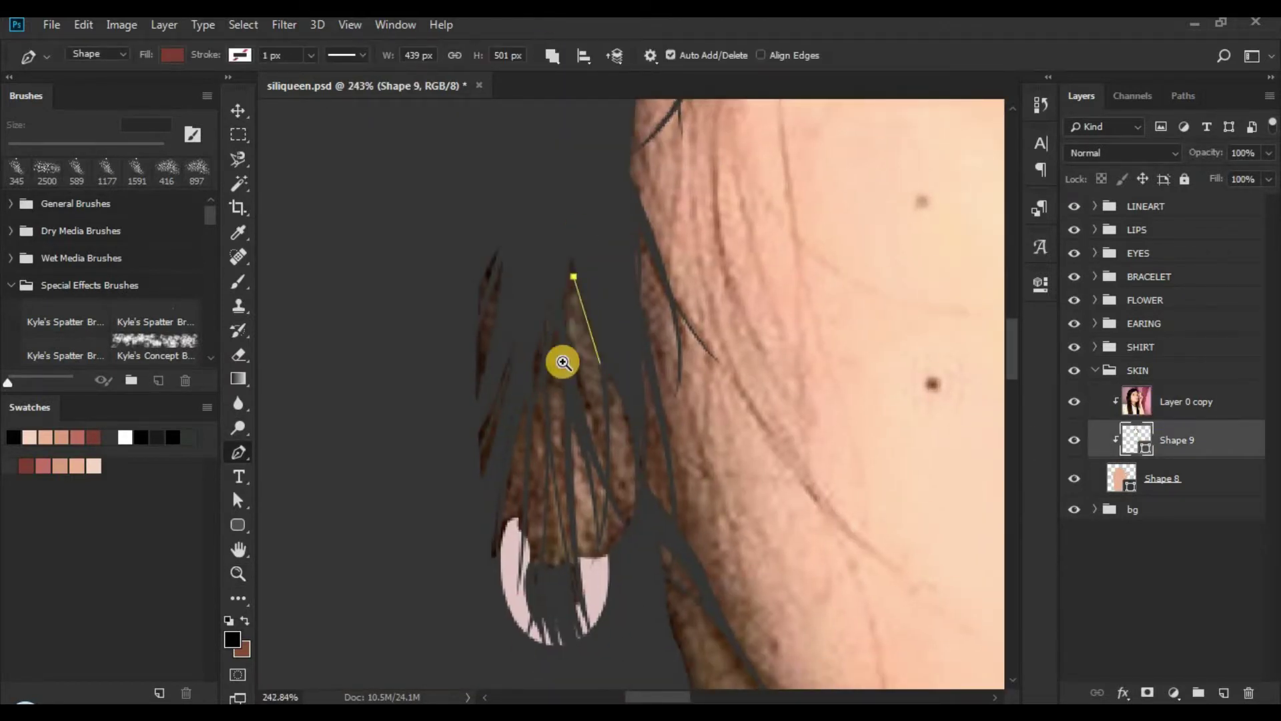
Step: Trace the ear shadow down the face-side edge to a narrow tip and back up to an inner peak
left_click_drag(600, 364, 563, 362)
left_click_drag(614, 458, 656, 539)
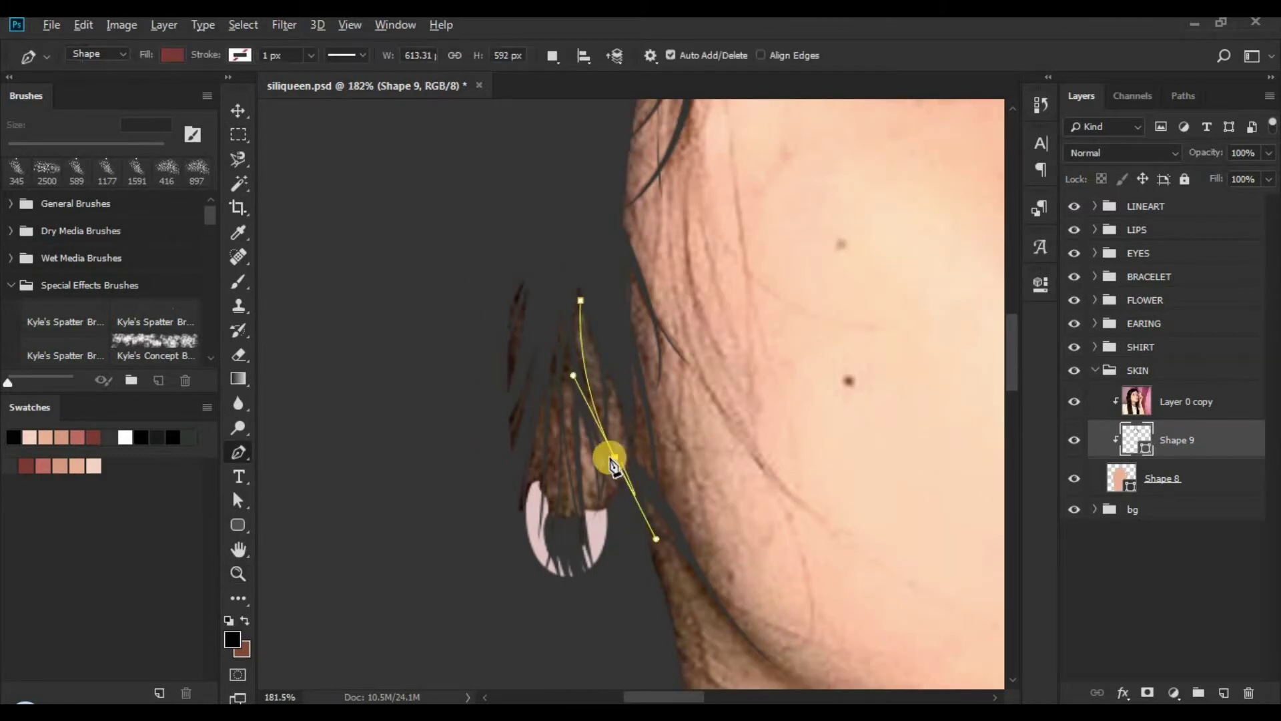
left_click(615, 457, "alt")
left_click(627, 509)
left_click(627, 505, "alt")
left_click(598, 430)
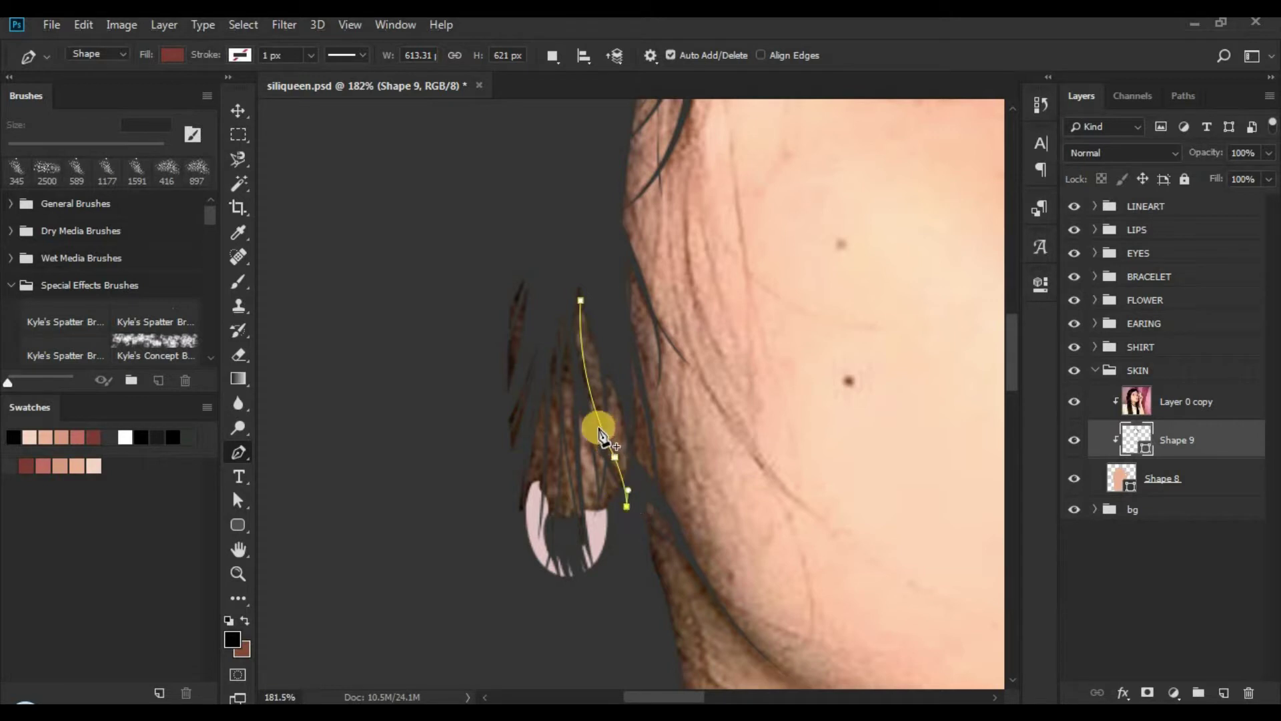
left_click_drag(597, 430, 568, 383)
left_click(565, 376, "alt")
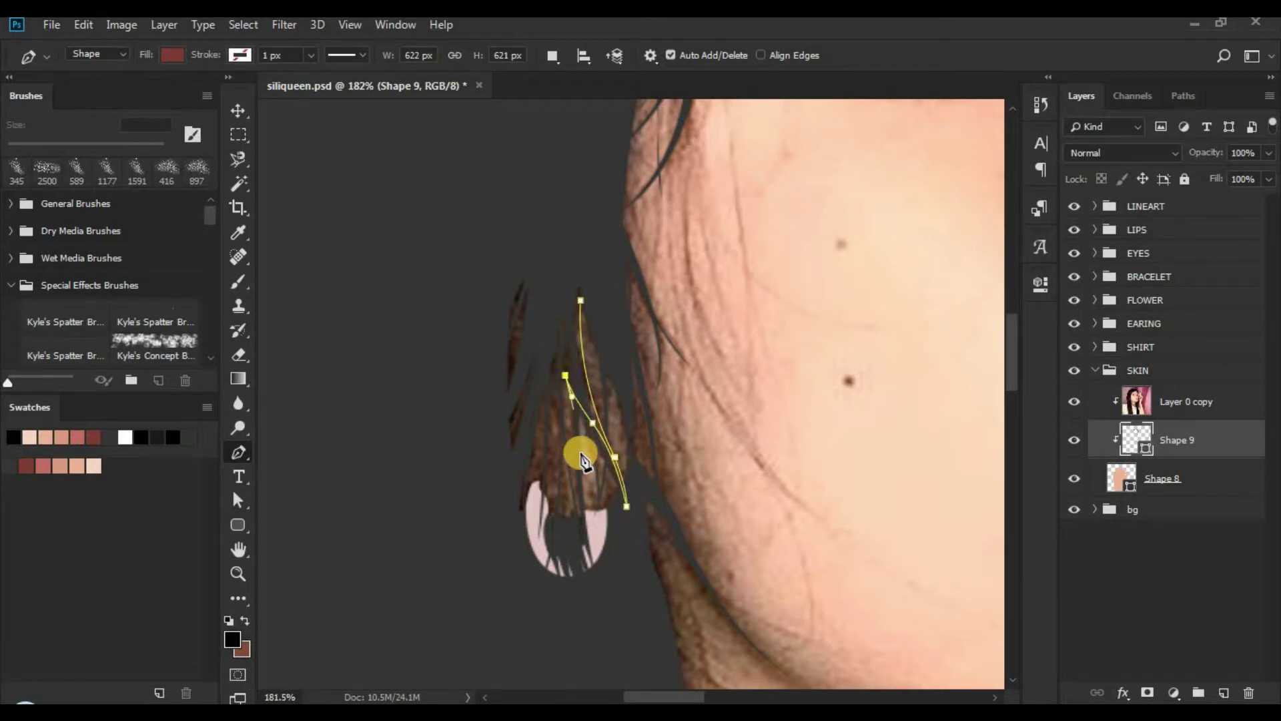
Step: Trace two pointed shadow strands down the middle of the ear, the longer one reaching into the earring
left_click(587, 476)
left_click_drag(592, 481, 604, 515)
key("ctrl+z")
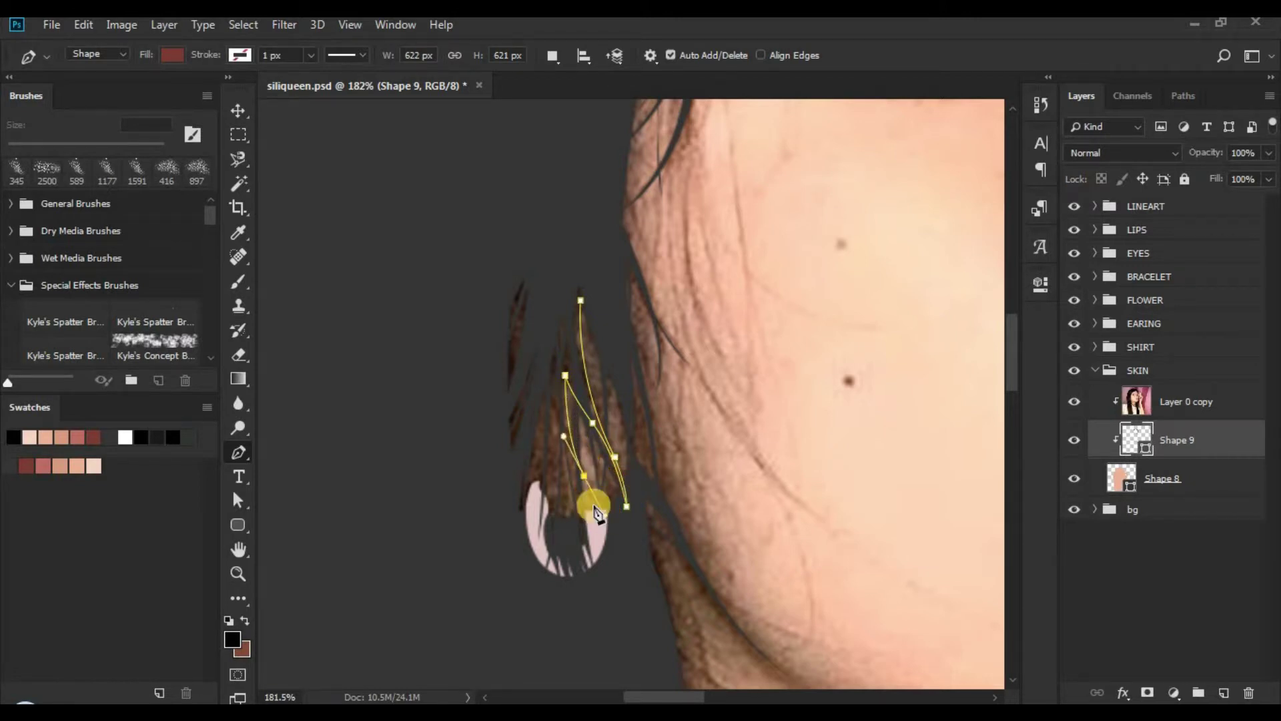
left_click(584, 476, "alt")
left_click_drag(549, 373, 547, 358)
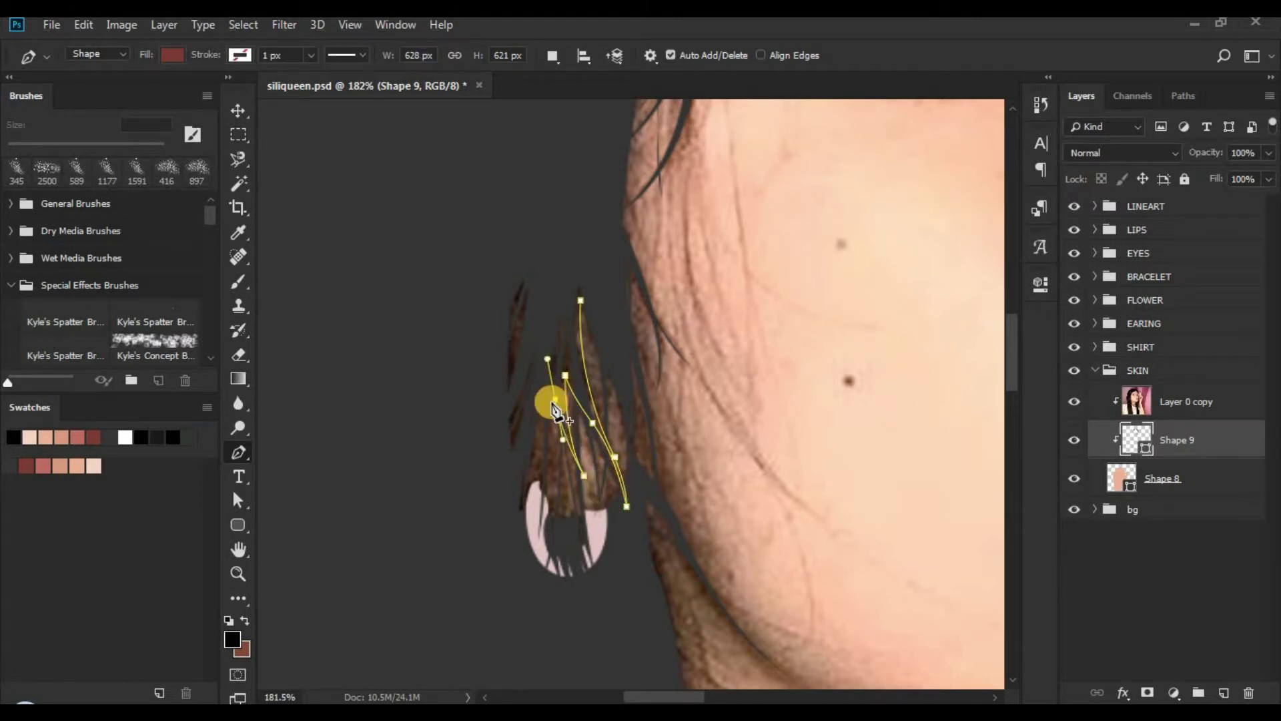
left_click_drag(570, 546, 559, 578)
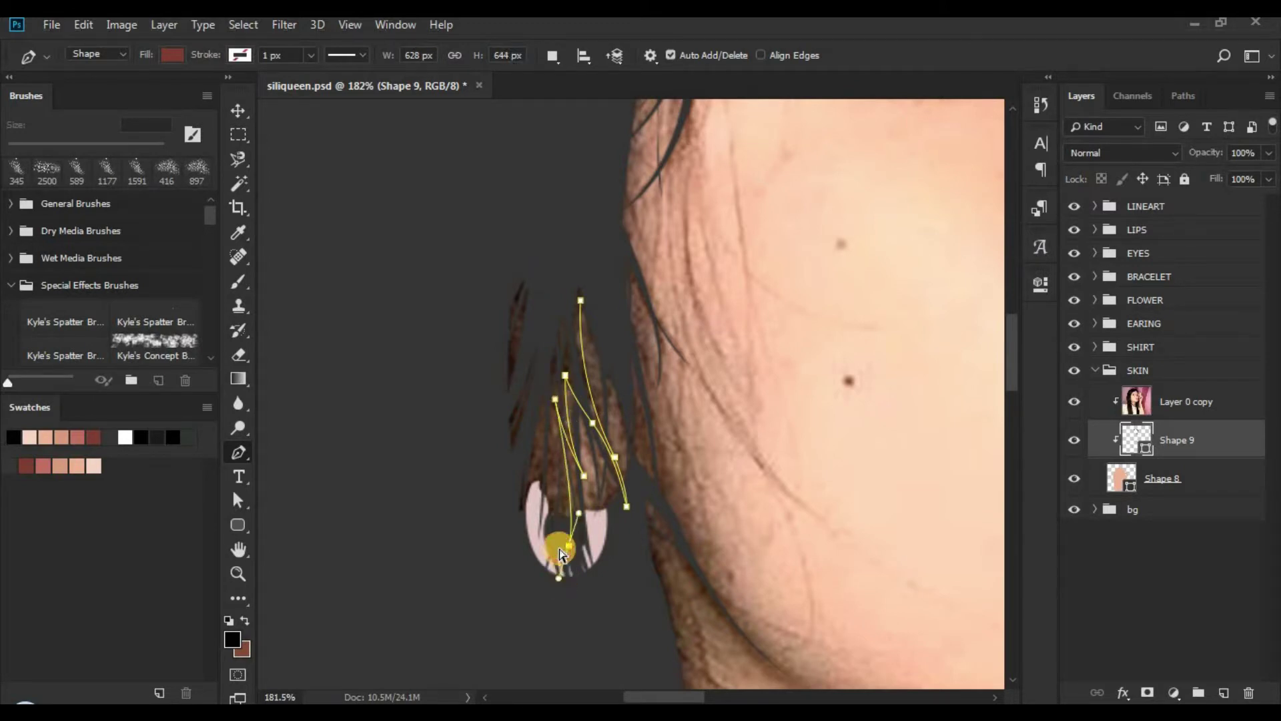
left_click(569, 546, "alt")
left_click_drag(550, 411, 525, 323)
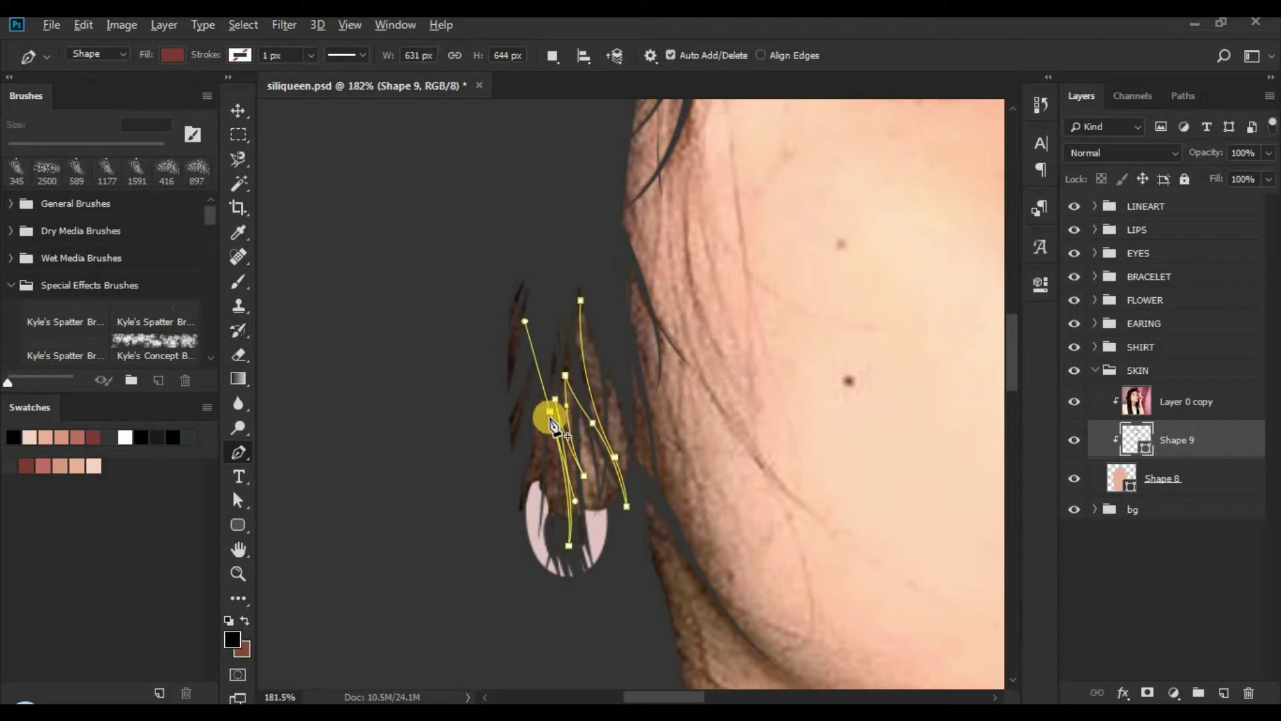
Step: Run the ear shadow outline down the ear's back edge and loop it out through the hair to its starting point
left_click_drag(519, 555, 528, 593)
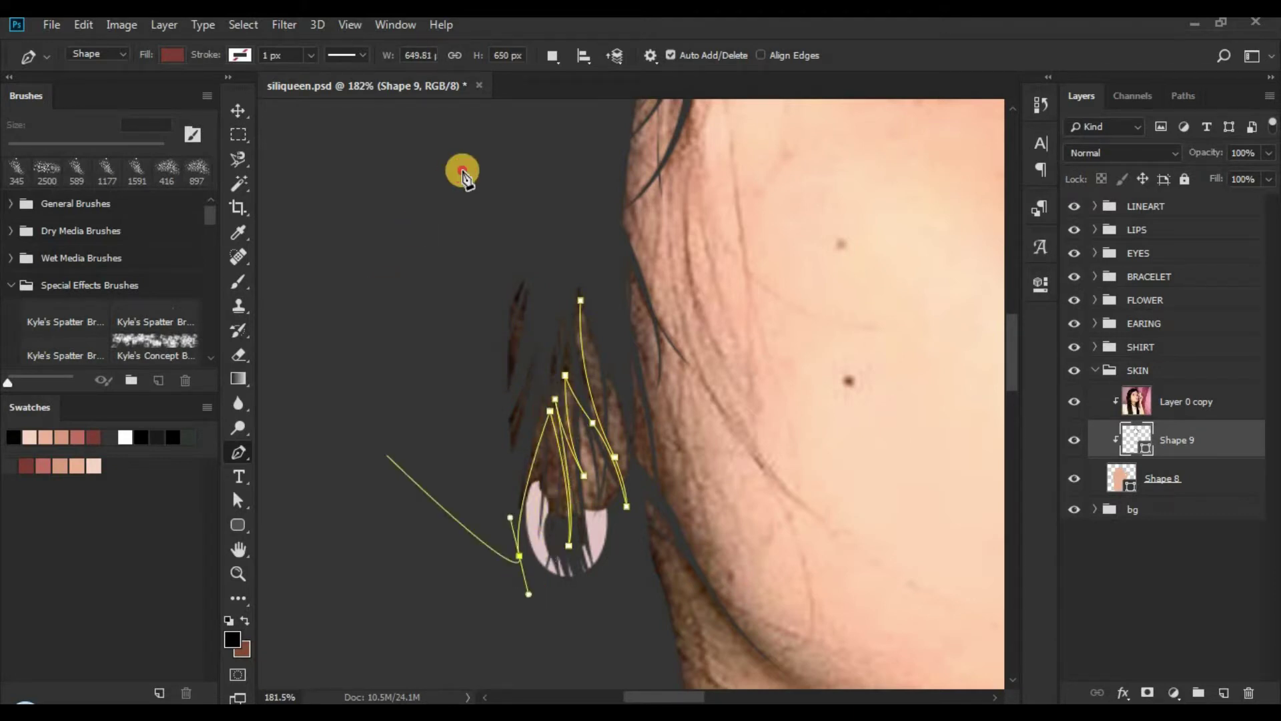
left_click(462, 171)
left_click(536, 171)
left_click(548, 184)
left_click(588, 244)
left_click(580, 301)
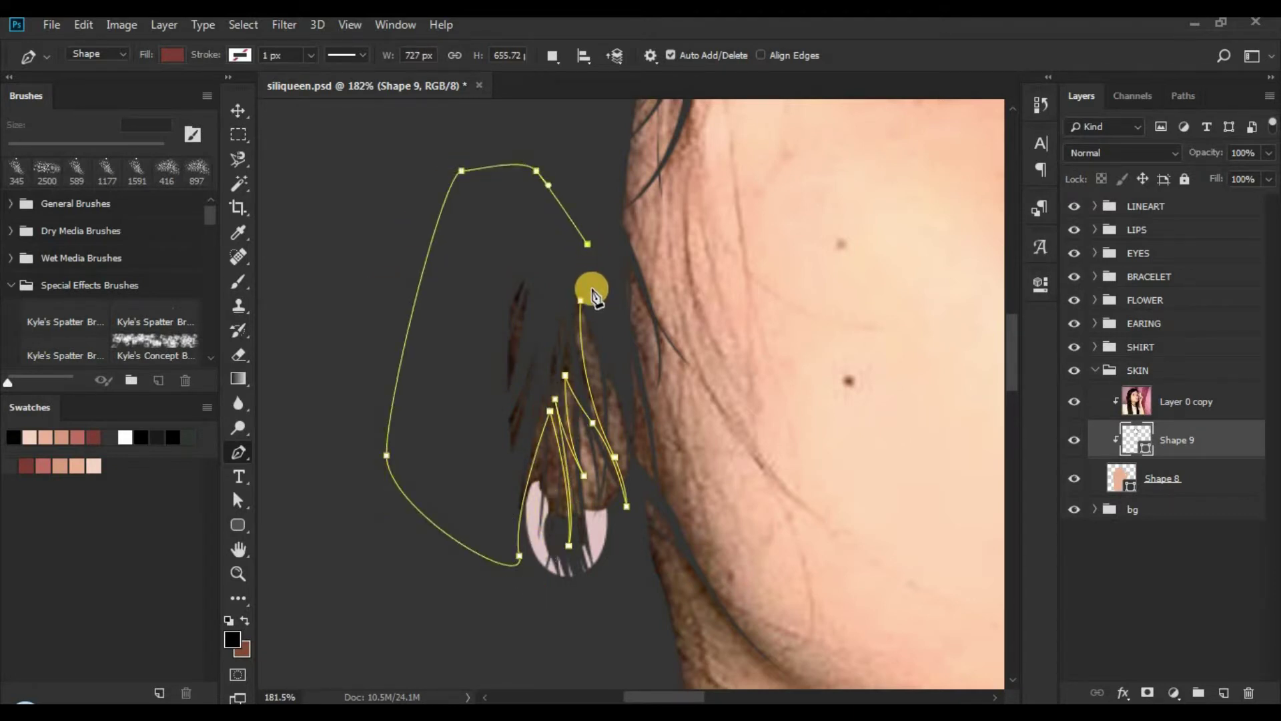
Step: Hide the Layer 0 copy photo and deselect the path to check the ear shading
left_click(1072, 399)
key("Escape")
key("z")
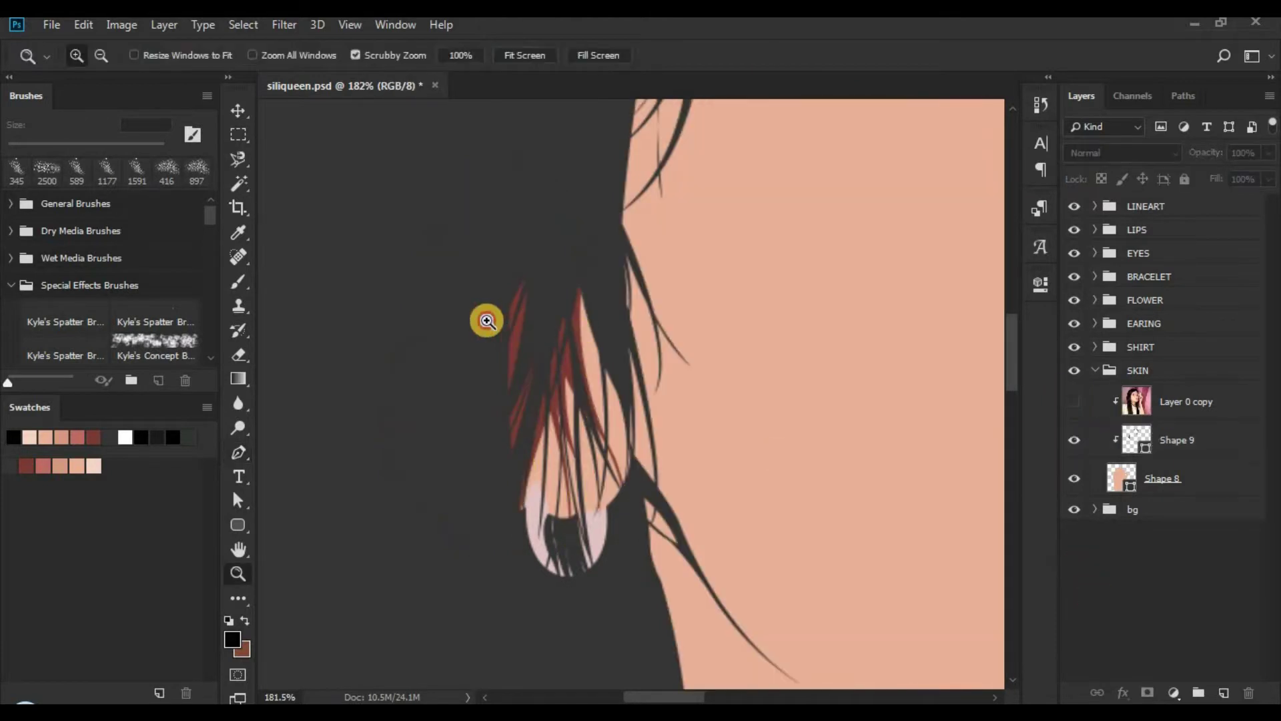
left_click_drag(486, 320, 440, 320)
left_click_drag(578, 294, 627, 295)
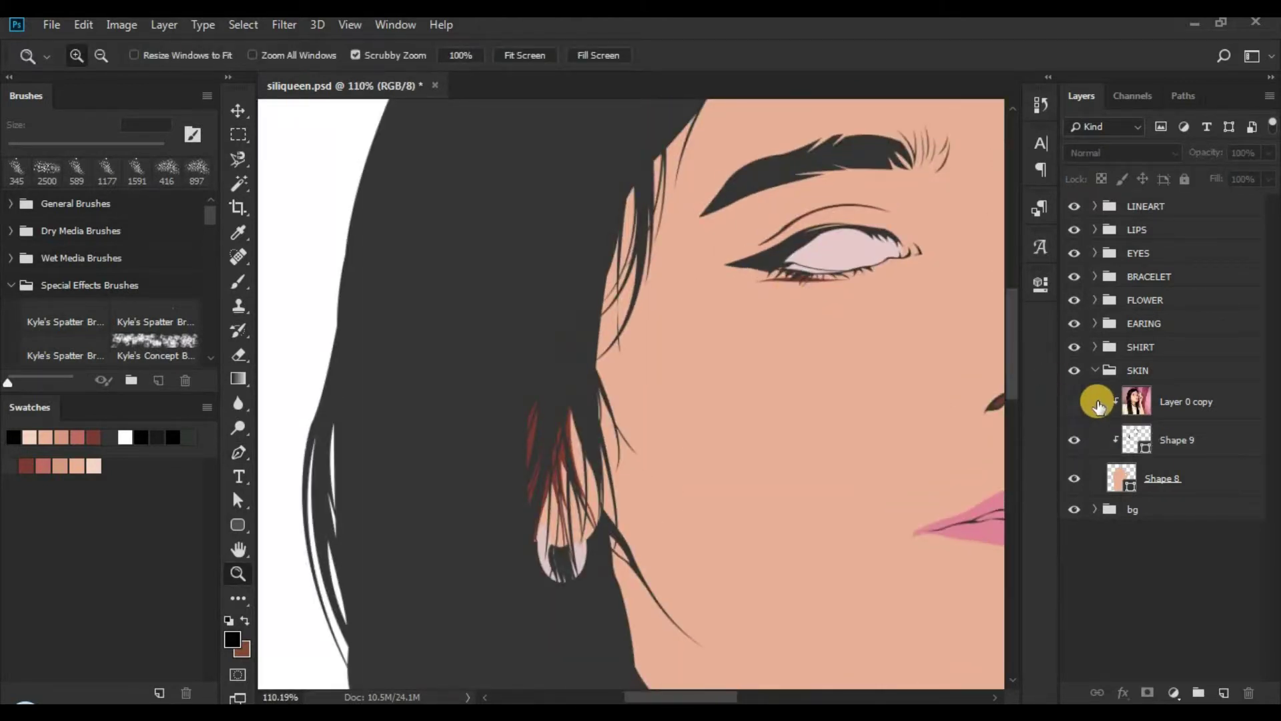
Step: Show the Layer 0 copy photo again, reselect Shape 9, and start another combined Pen outline at the ear's upper tip
left_click(1073, 401)
left_click(1136, 407)
left_click(1137, 437)
key("o")
key("p")
left_click_drag(623, 435, 591, 407)
key("z")
key("p")
left_click(553, 56)
left_click(564, 98)
left_click(551, 290)
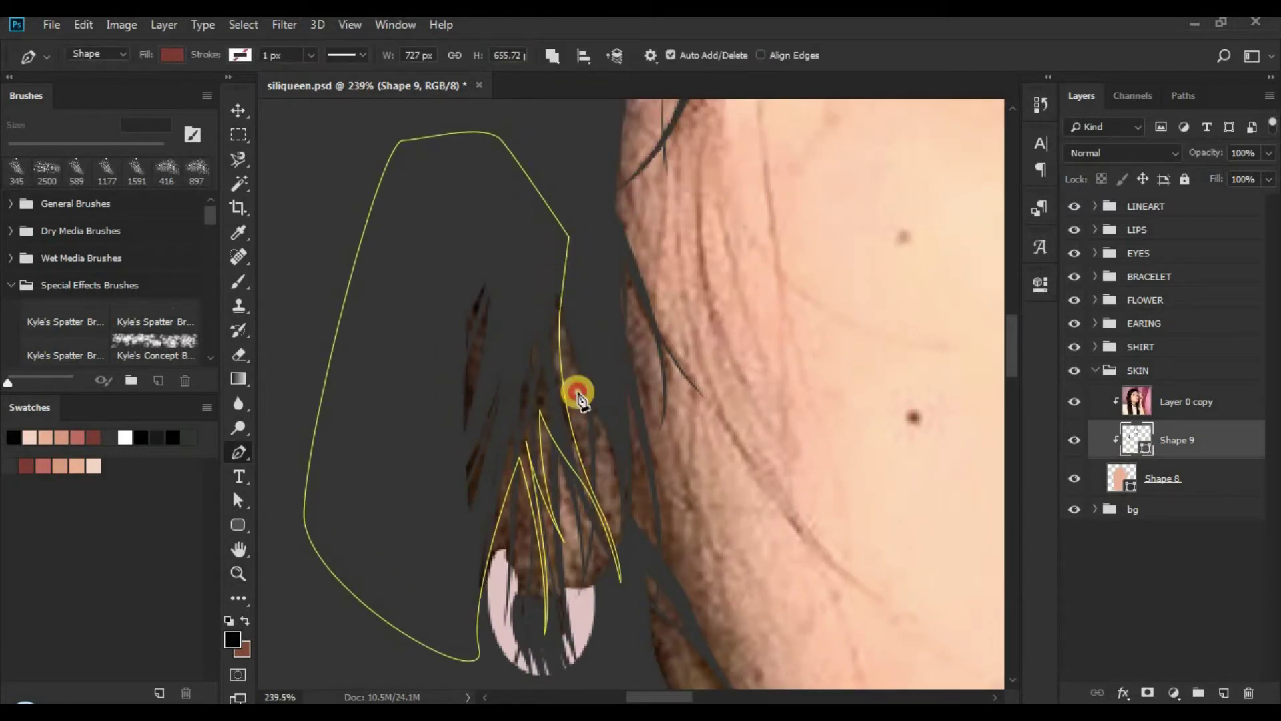
Step: Trace thin pointed shadows down the face-side half of the ear to the earring and along the ear's outer edge
left_click(585, 563)
left_click_drag(572, 654, 603, 404)
left_click(598, 403, "alt")
mouse_move(588, 584)
left_mouse_down()
mouse_move(578, 487)
mouse_move(545, 556)
left_mouse_up()
left_click(608, 506)
left_click(614, 463)
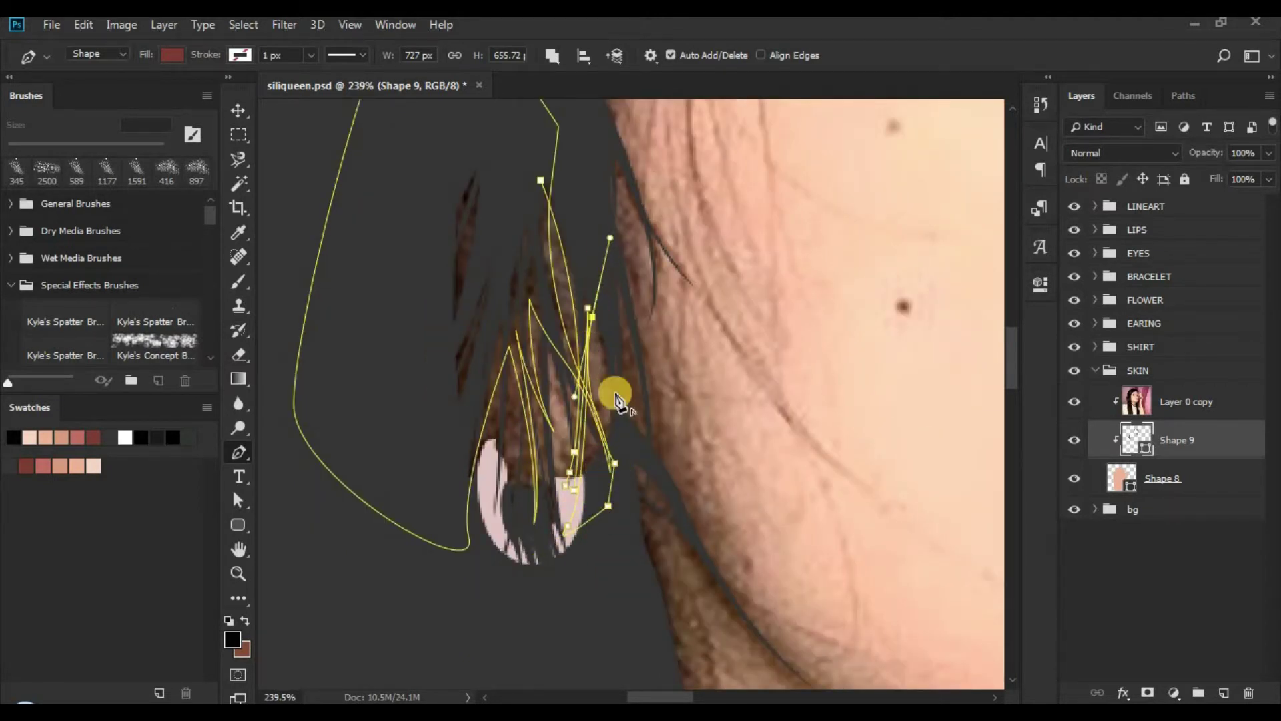
left_click_drag(610, 542, 588, 623)
left_click(610, 542, "alt")
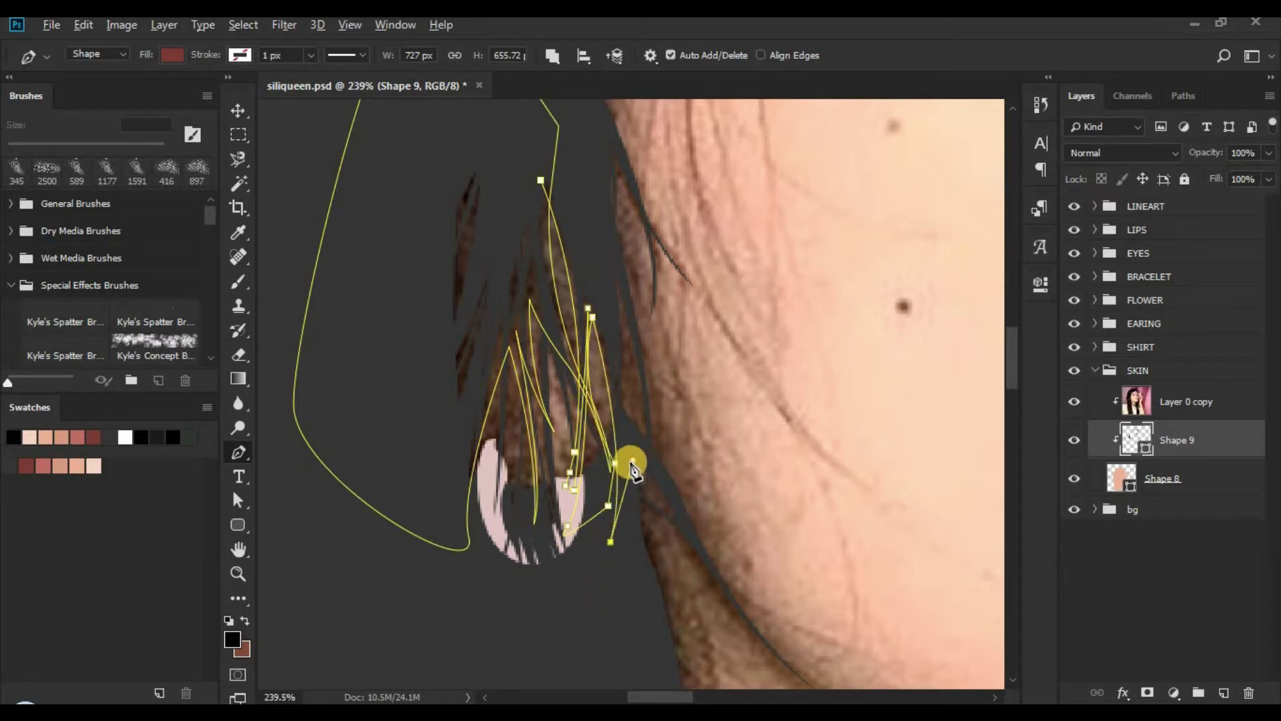
left_click(631, 460)
Step: Extend the shadow outline from the ear down through the hair to the shirt collar and back up along the neckline
left_click_drag(530, 335, 439, 205)
left_click_drag(579, 370, 434, 366)
left_click(554, 510)
left_click(554, 510)
scroll(547, 467, "down", 5)
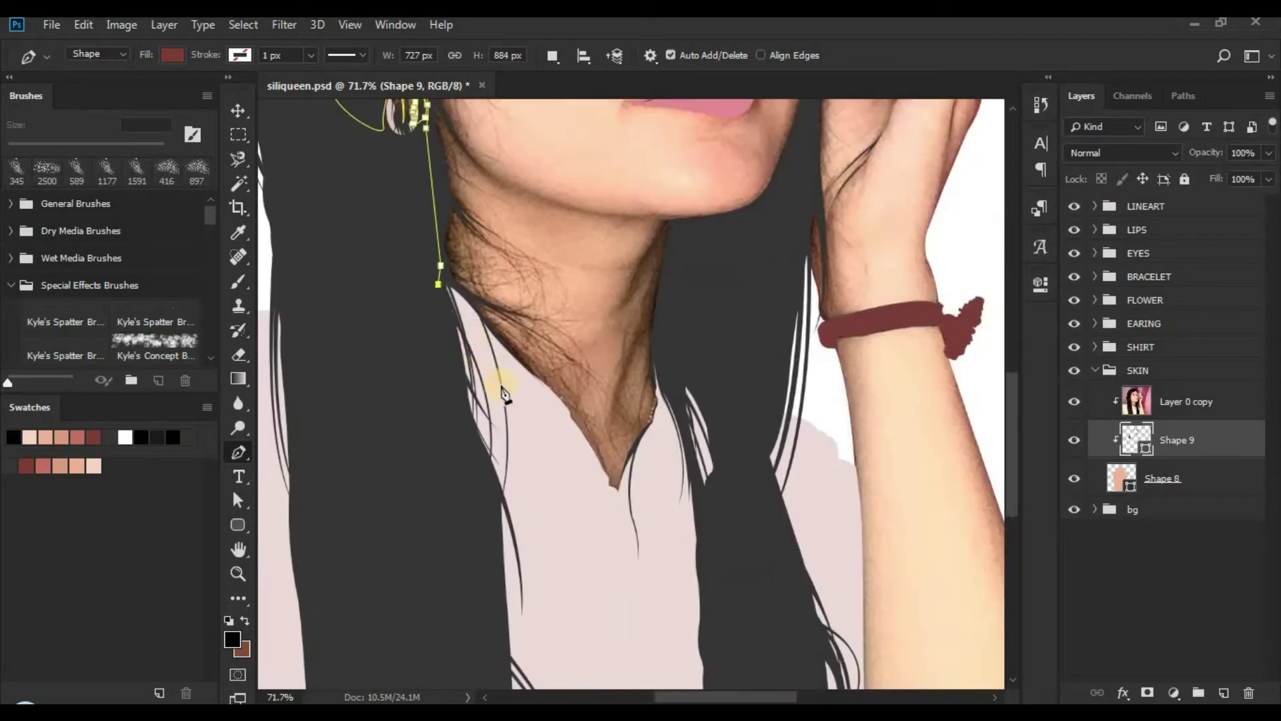
left_click(490, 322)
left_click_drag(448, 281, 429, 266)
left_click(483, 311, "alt")
Step: Trace the outline from the collar up around the bulging lower side of the neck beside the hair
scroll(469, 351, "up", 3)
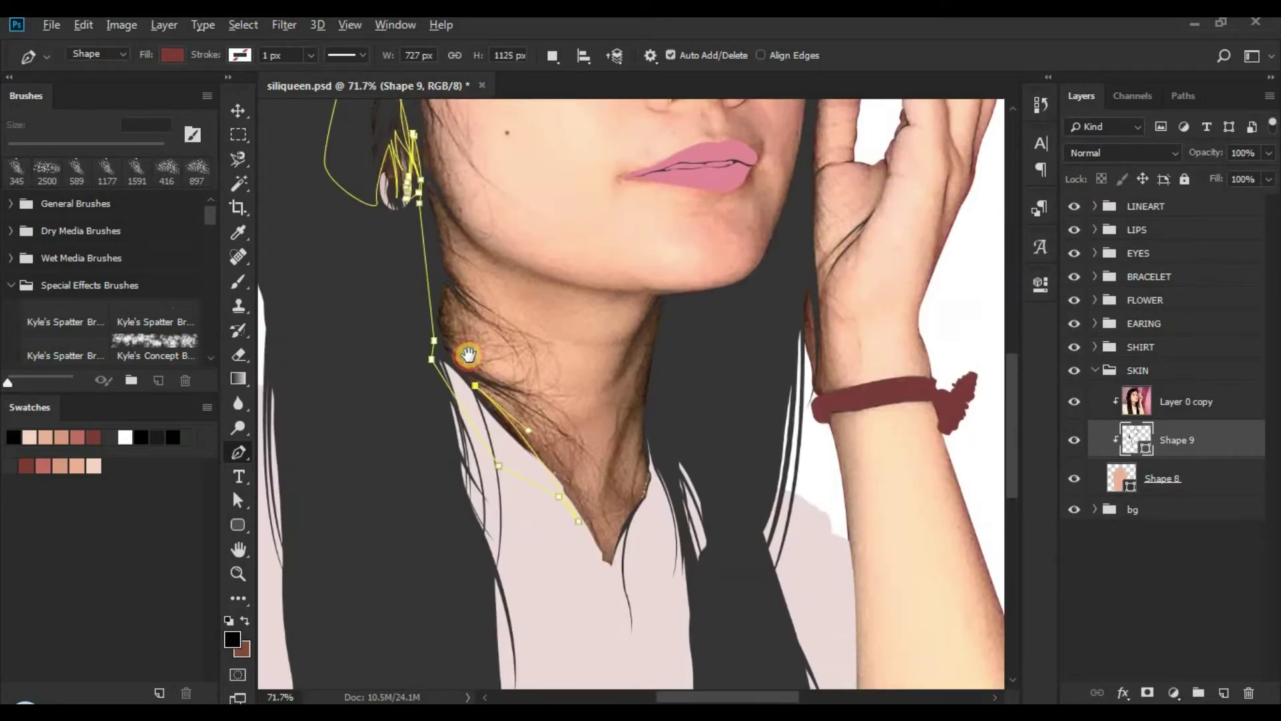
left_click_drag(544, 360, 633, 360)
left_click_drag(431, 395, 400, 336)
left_click(431, 395, "alt")
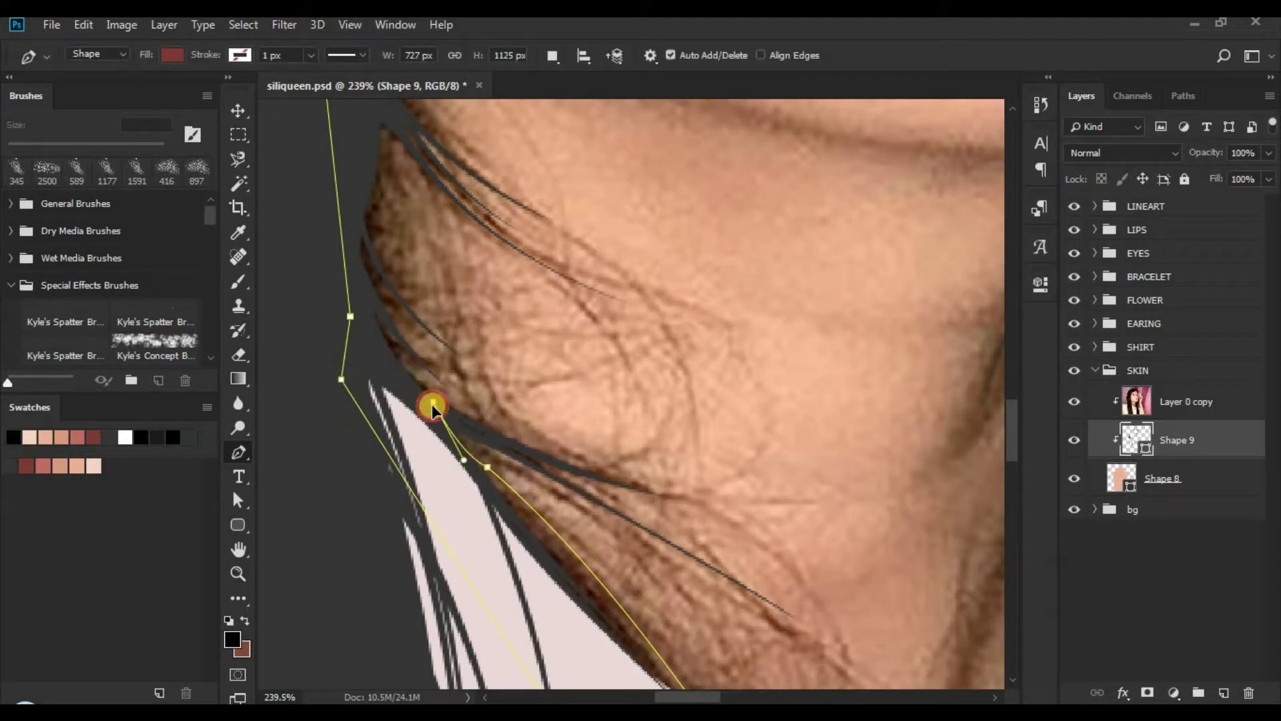
left_click_drag(389, 292, 406, 362)
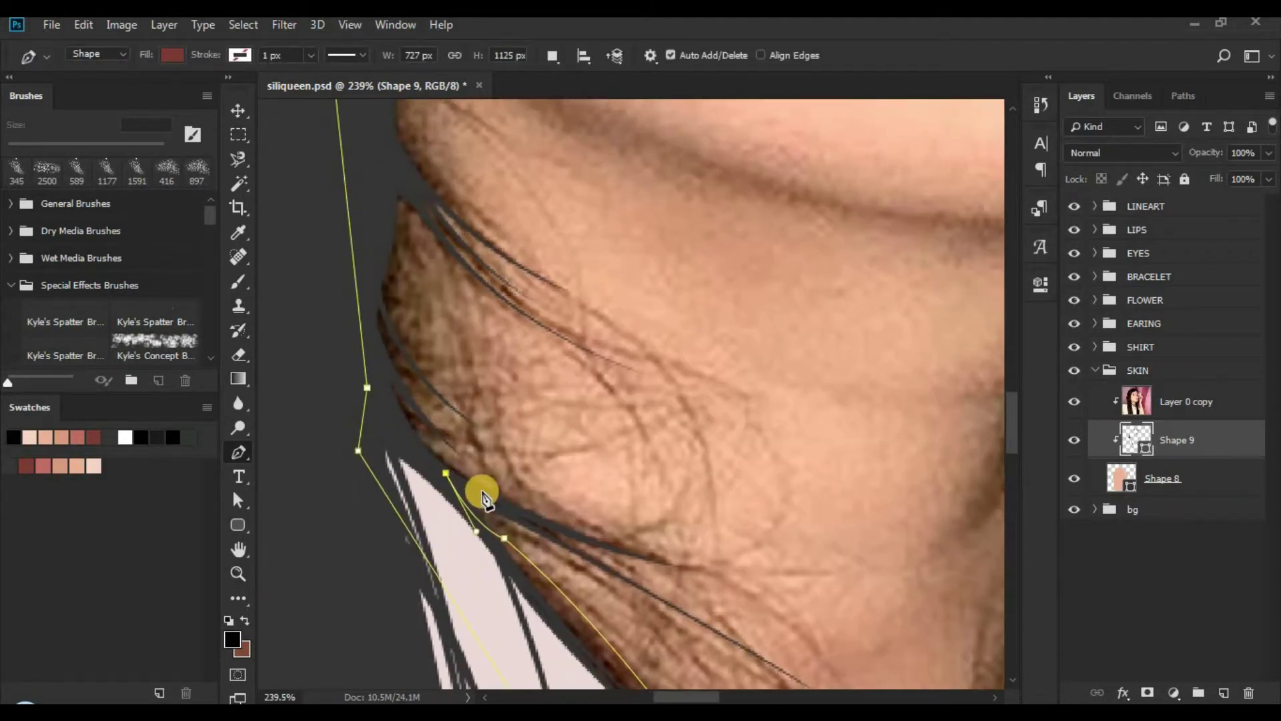
left_click(385, 337)
left_click_drag(378, 267, 415, 220)
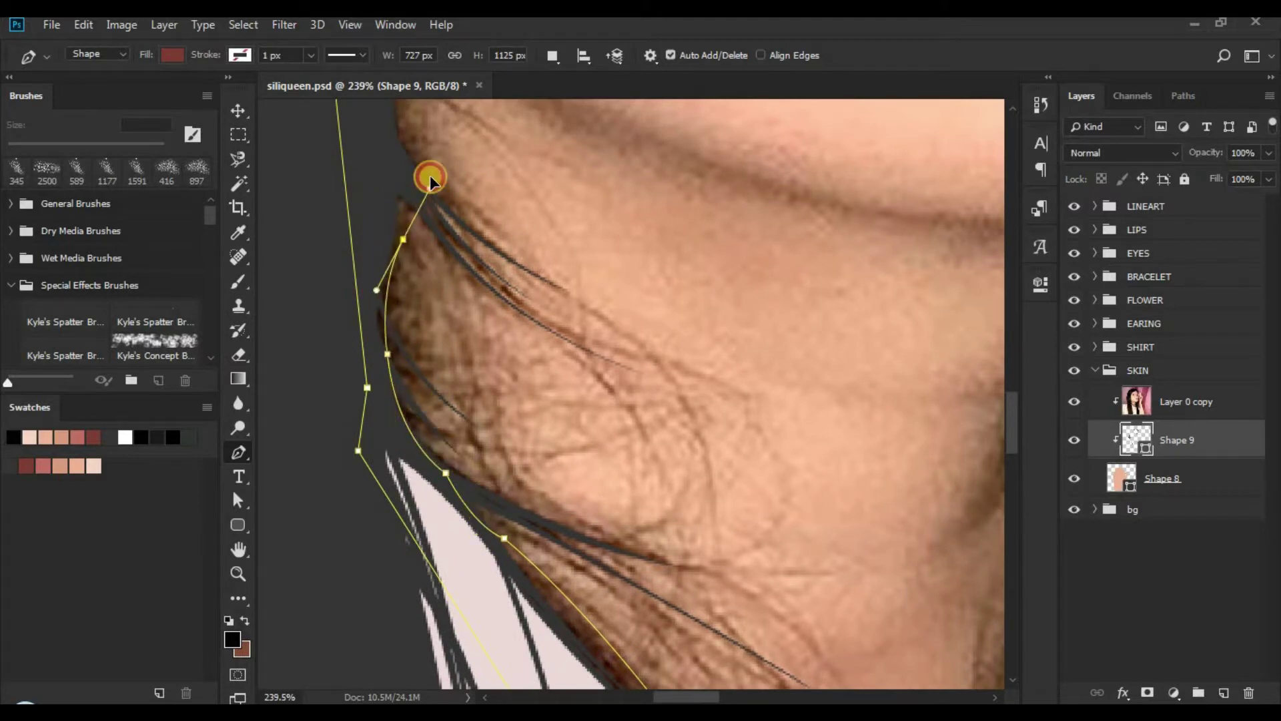
left_click_drag(430, 177, 431, 175)
left_click(403, 239, "alt")
Step: Continue the outline up the hair-side edge of the neck to just beneath the earlobe
left_click_drag(417, 220, 480, 415)
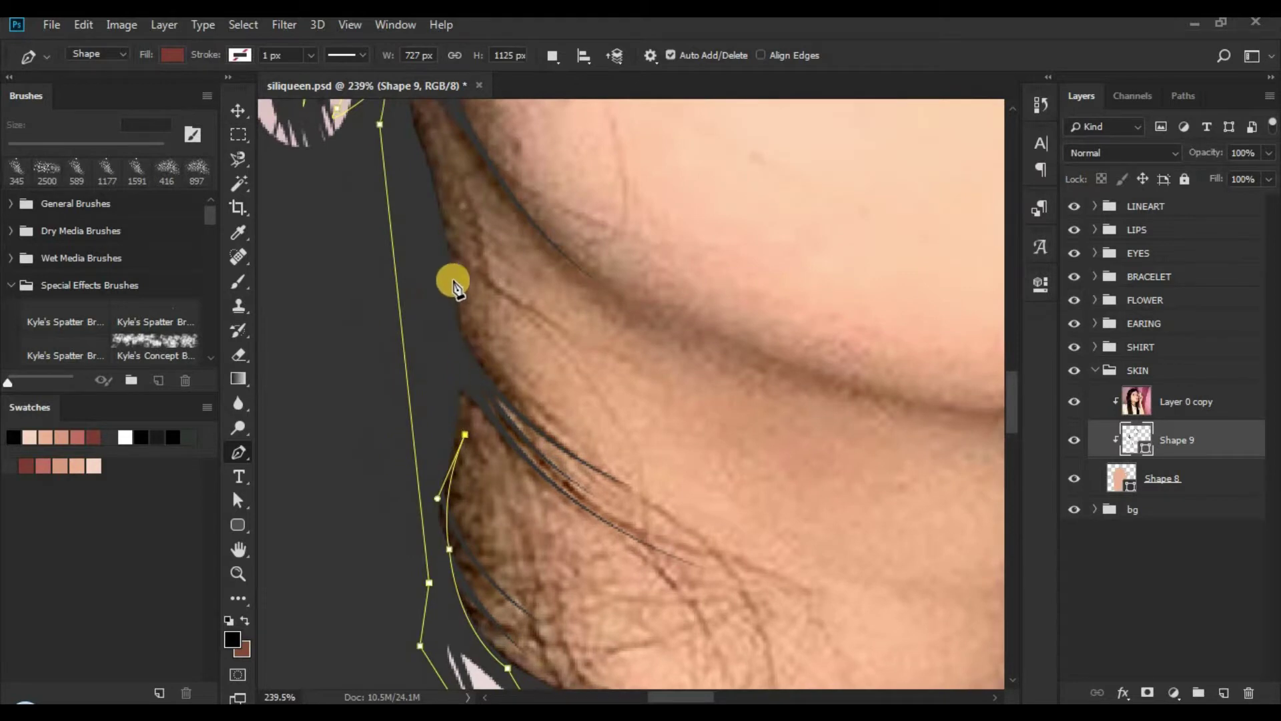
left_click_drag(445, 230, 414, 158)
left_click(445, 229, "alt")
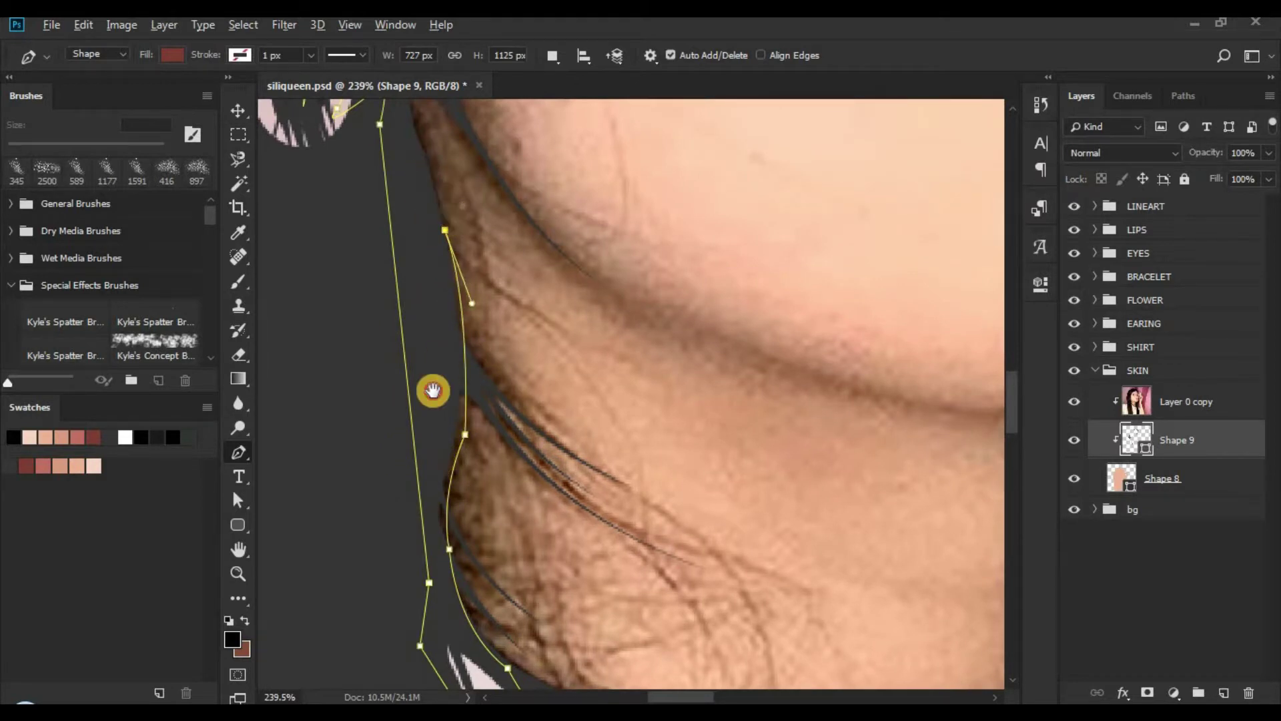
left_click_drag(457, 197, 433, 390)
left_click_drag(426, 346, 370, 343)
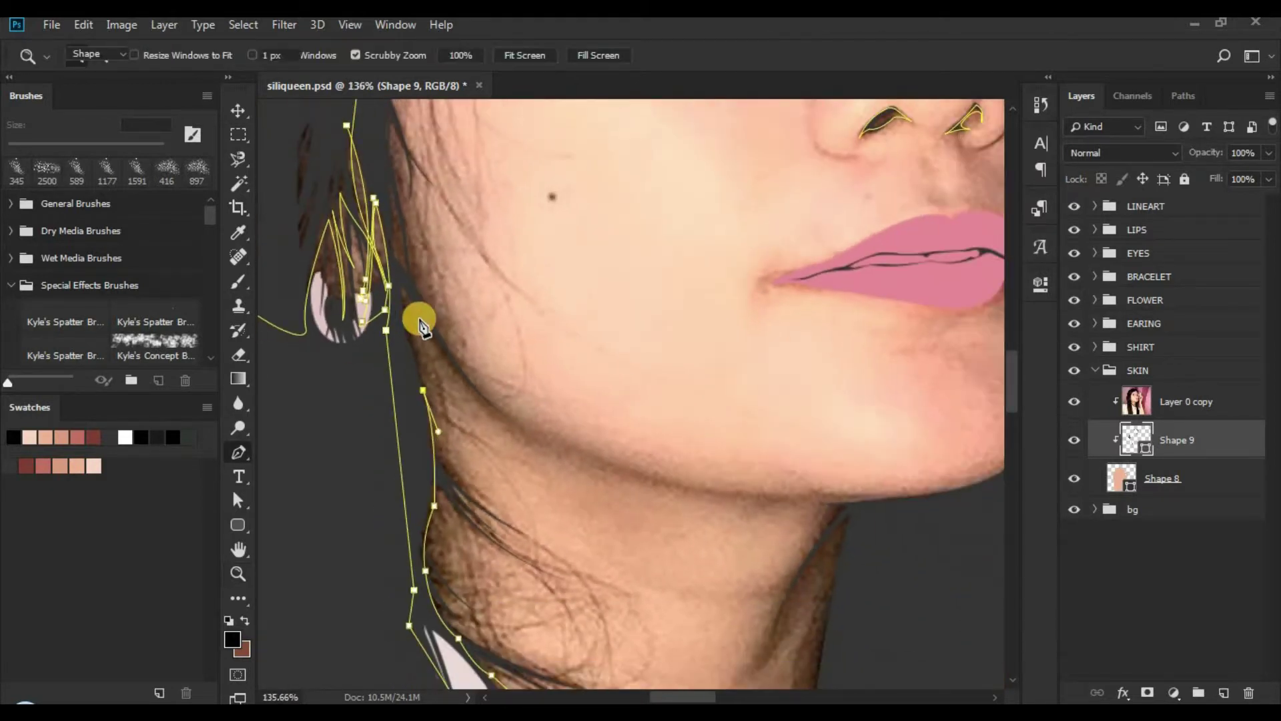
key("p")
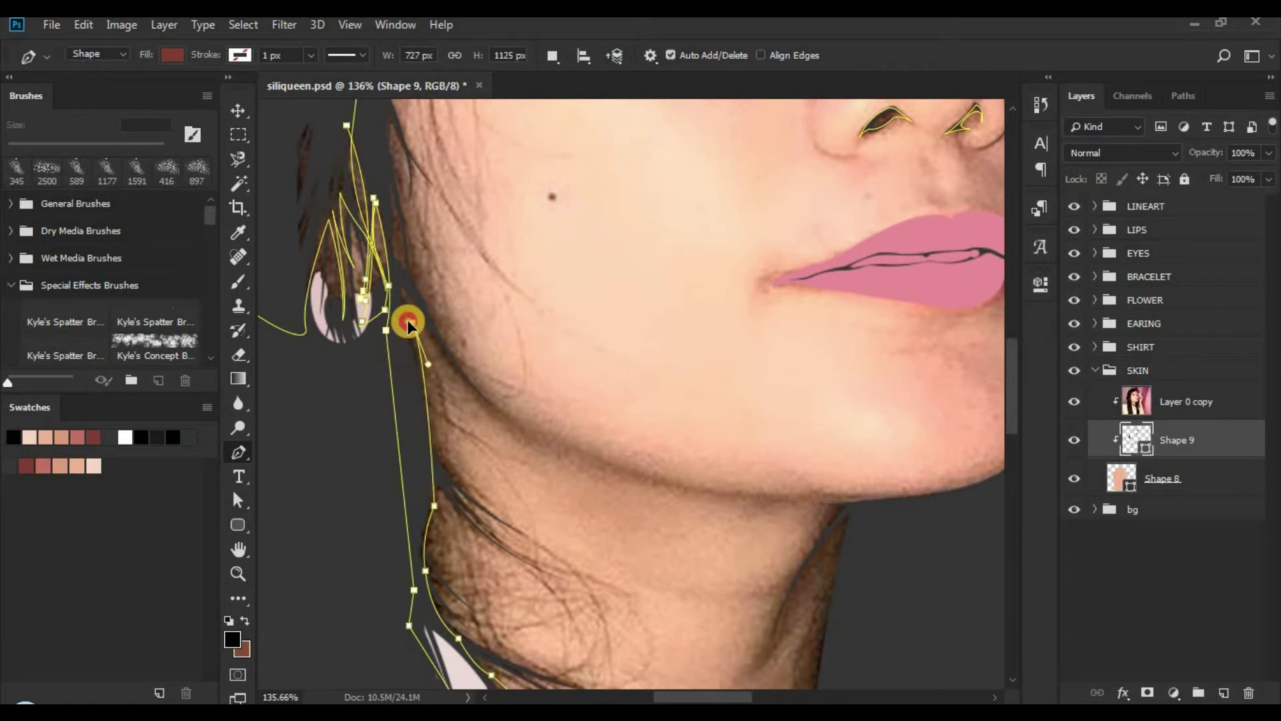
left_click_drag(409, 320, 427, 367)
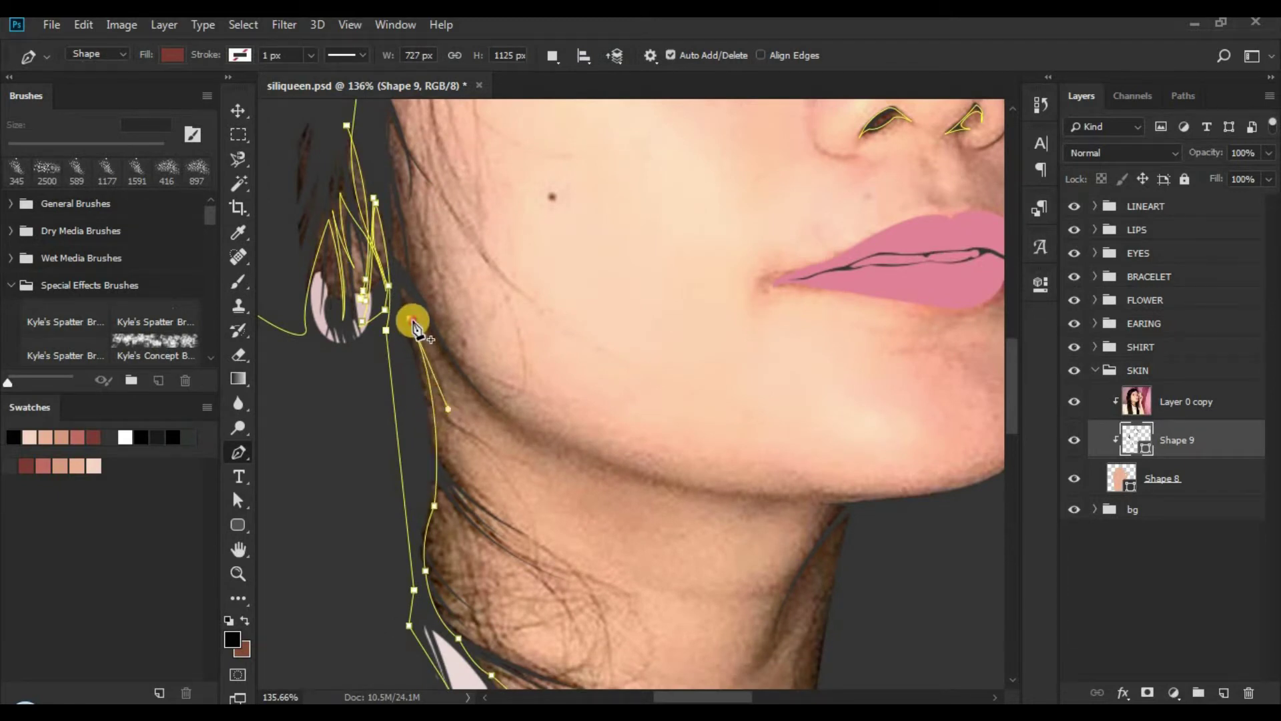
Step: Bring the neck shadow outline to a point below the ear and turn it down onto the start of the jawline
scroll(413, 412, "up", 3)
left_click_drag(460, 428, 515, 429)
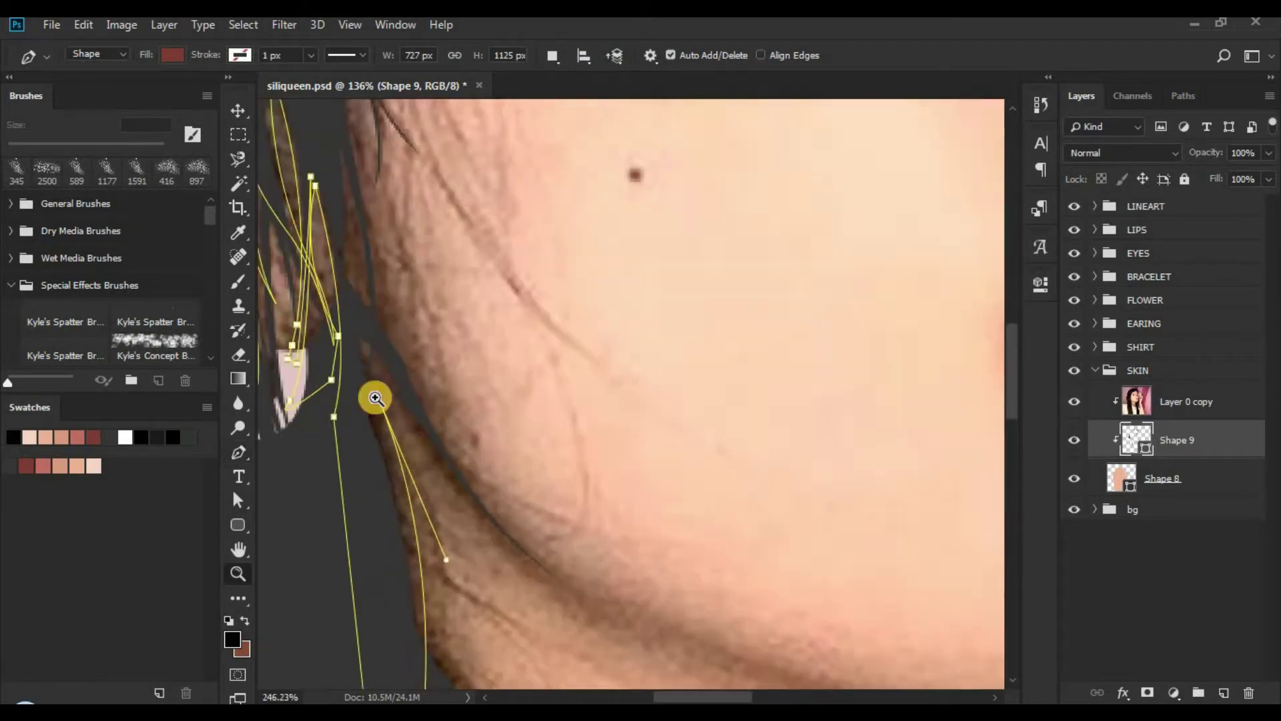
left_click(349, 334)
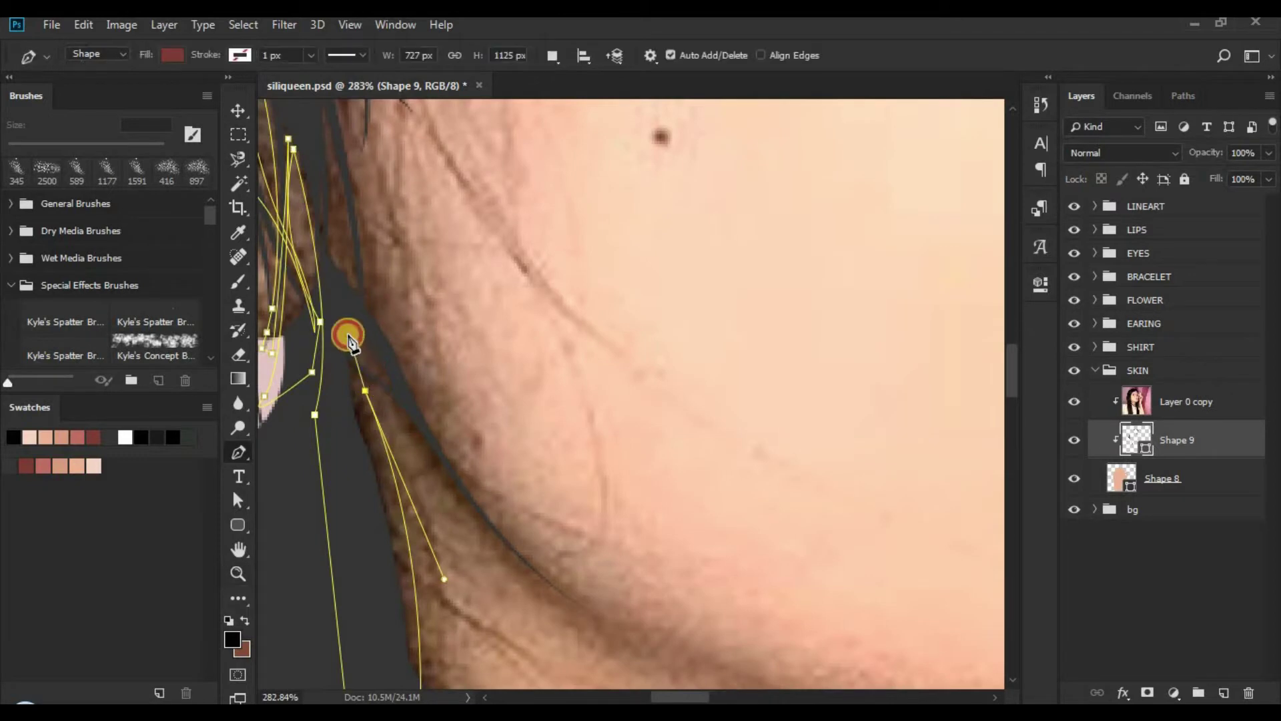
left_click(419, 464)
key("ctrl+z")
left_click(395, 407)
left_click_drag(395, 407, 400, 418)
left_click(396, 406, "alt")
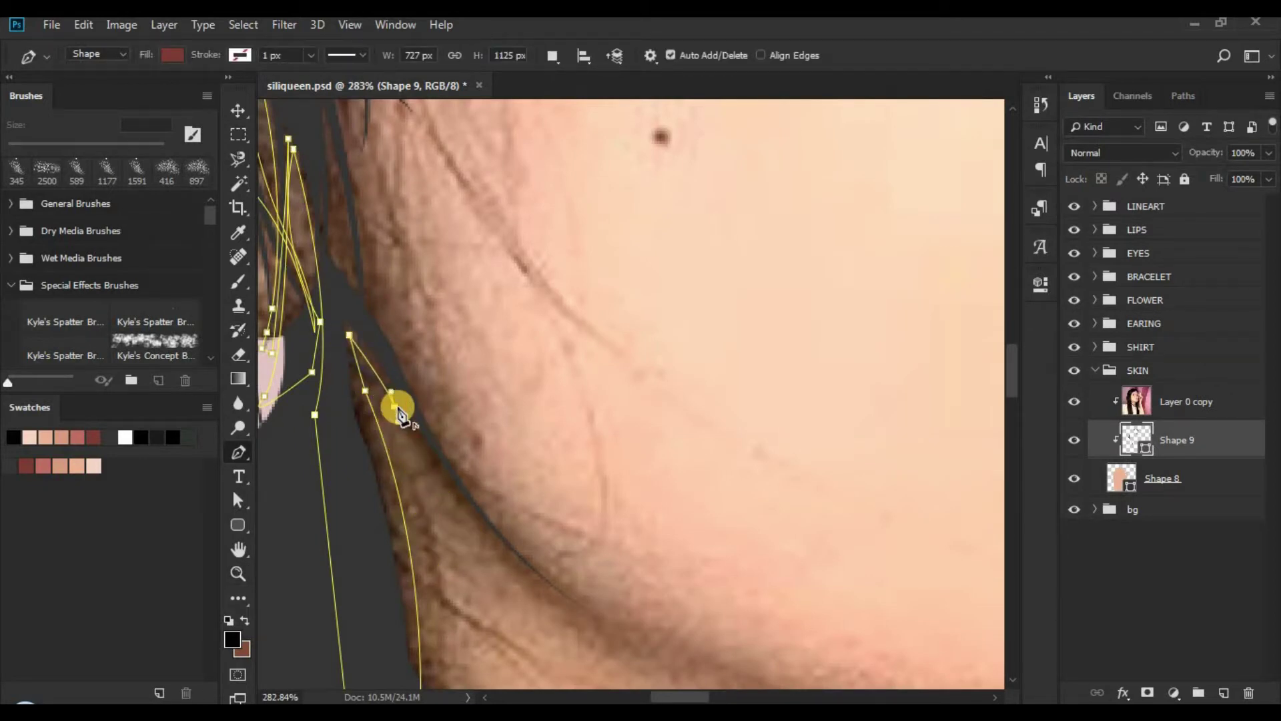
Step: Trace the neck shadow outline along the jawline to a tapered point and back up the jaw toward the ear
left_click_drag(501, 511, 295, 383)
left_click_drag(403, 505, 371, 501)
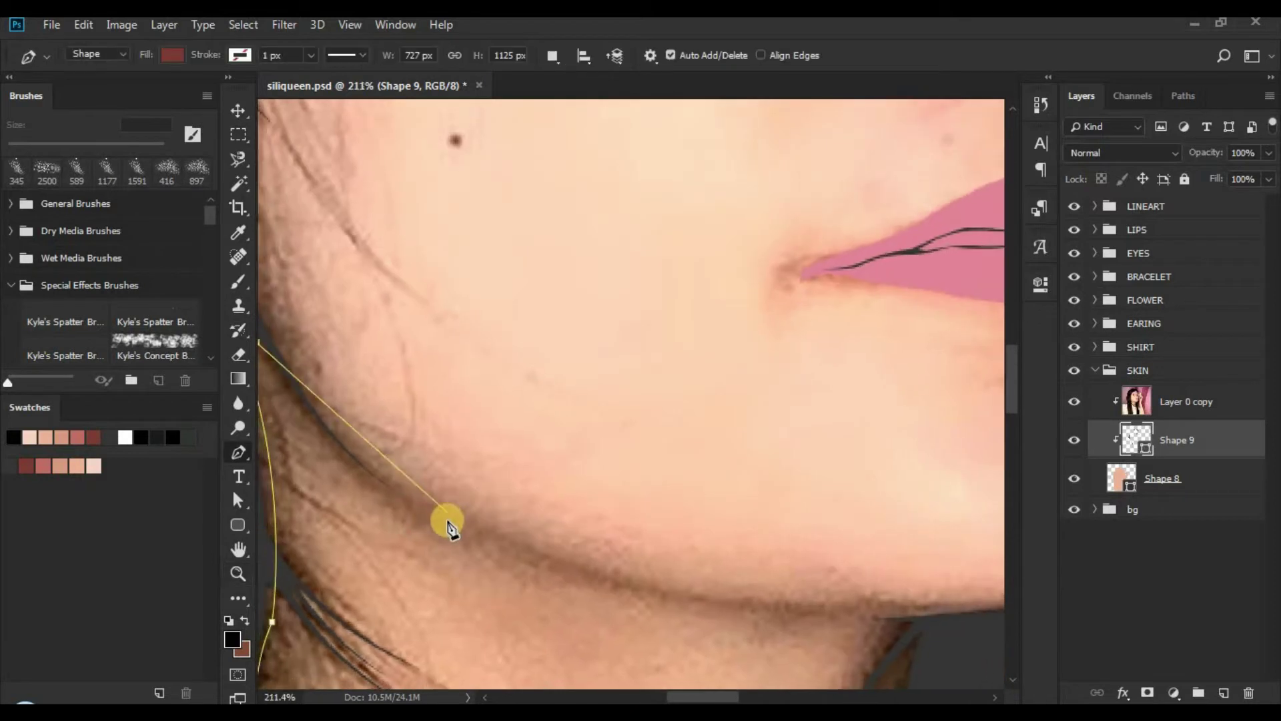
left_click_drag(550, 549, 575, 570)
key("ctrl+z")
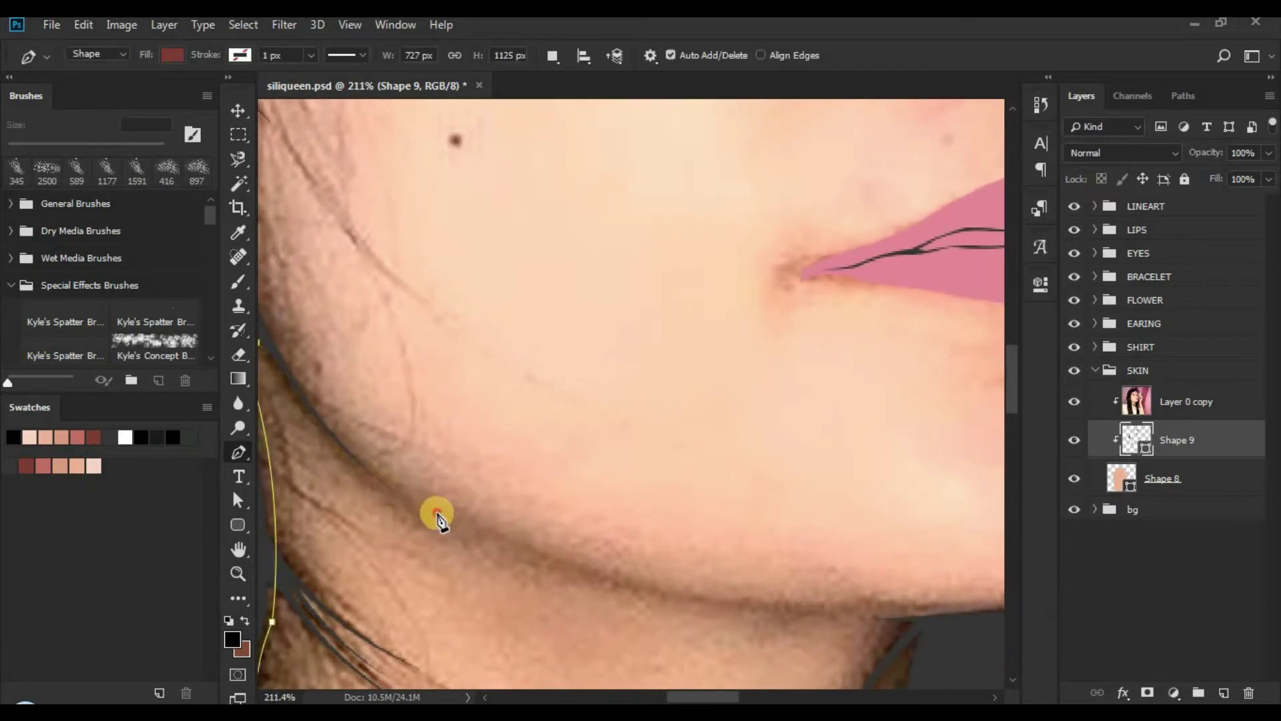
left_click_drag(432, 512, 541, 555)
left_click(433, 513, "alt")
left_click_drag(380, 469, 470, 529)
left_click_drag(393, 421, 598, 547)
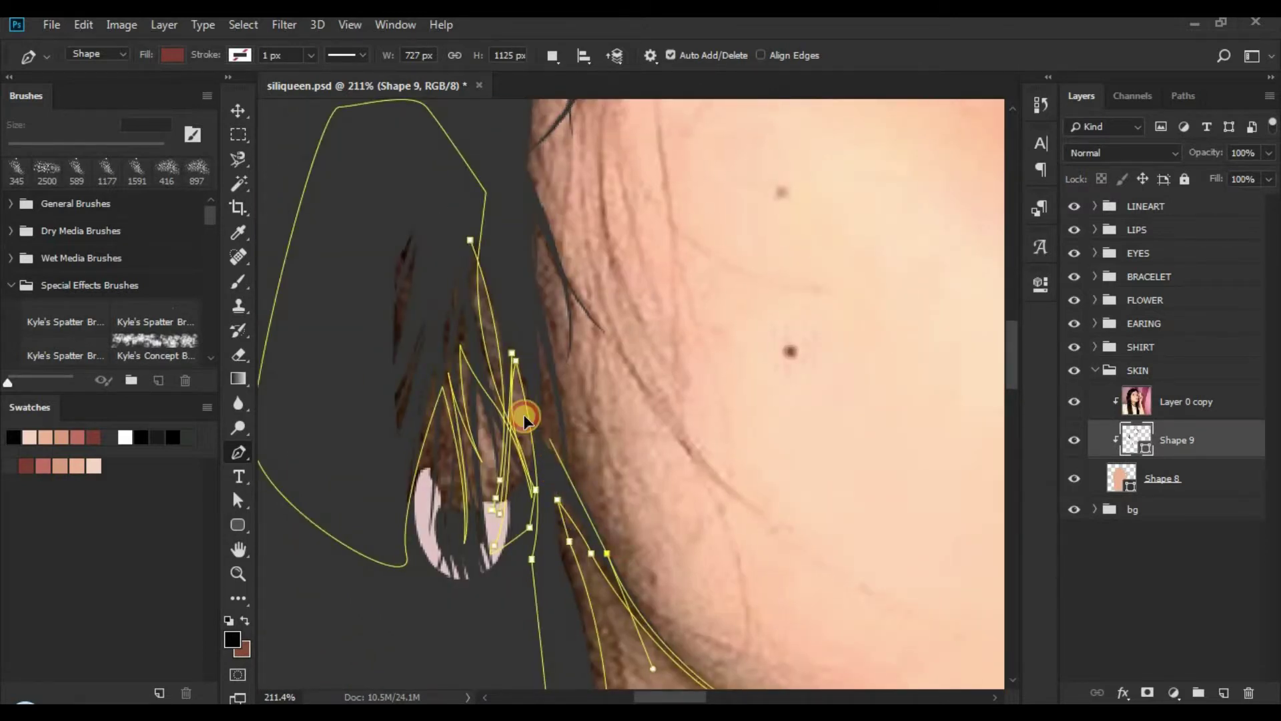
Step: Extend the outline up the hair-side edge of the cheek to the temple and close it at the ear
left_click(565, 452)
left_click_drag(558, 437, 569, 458)
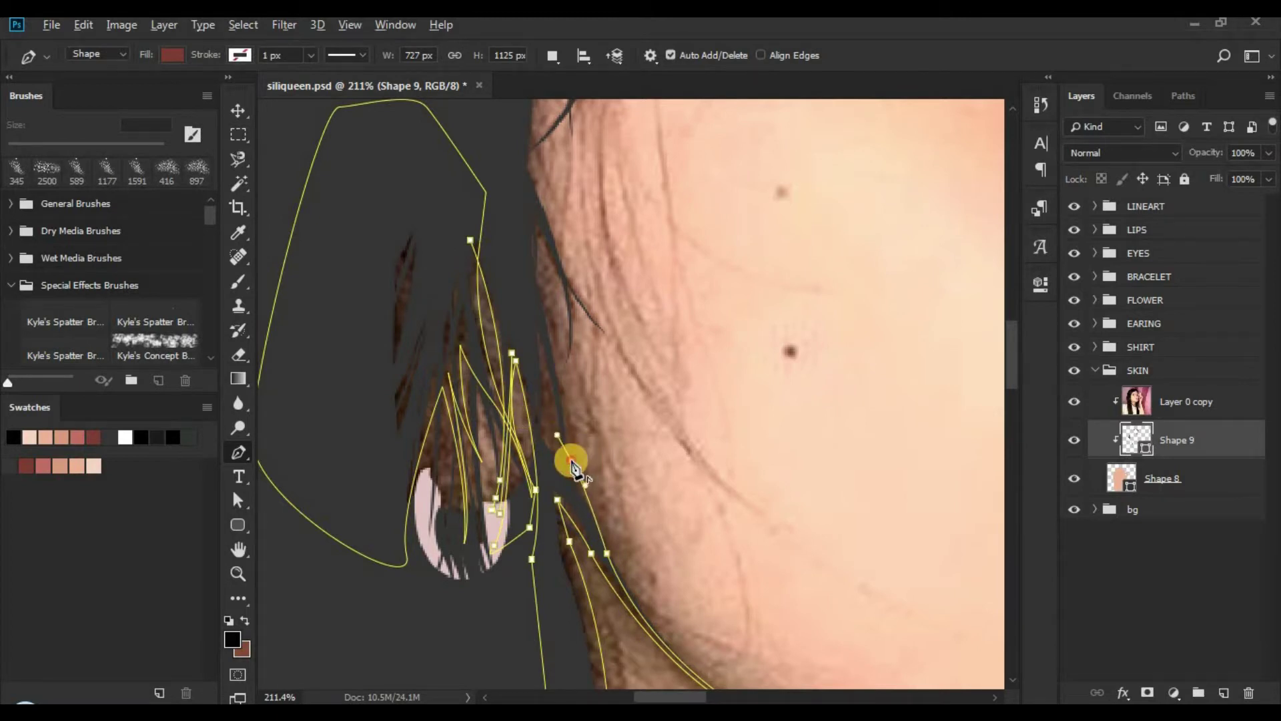
left_click_drag(540, 306, 503, 354)
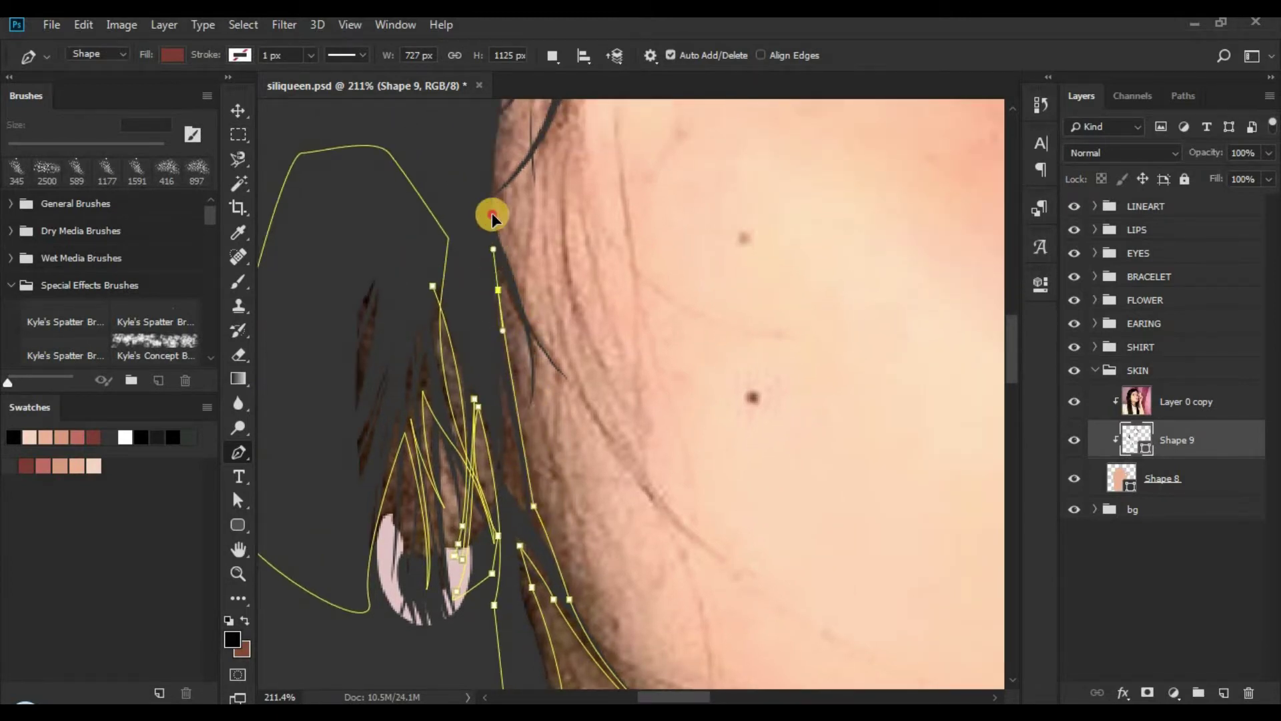
left_click_drag(491, 213, 503, 401)
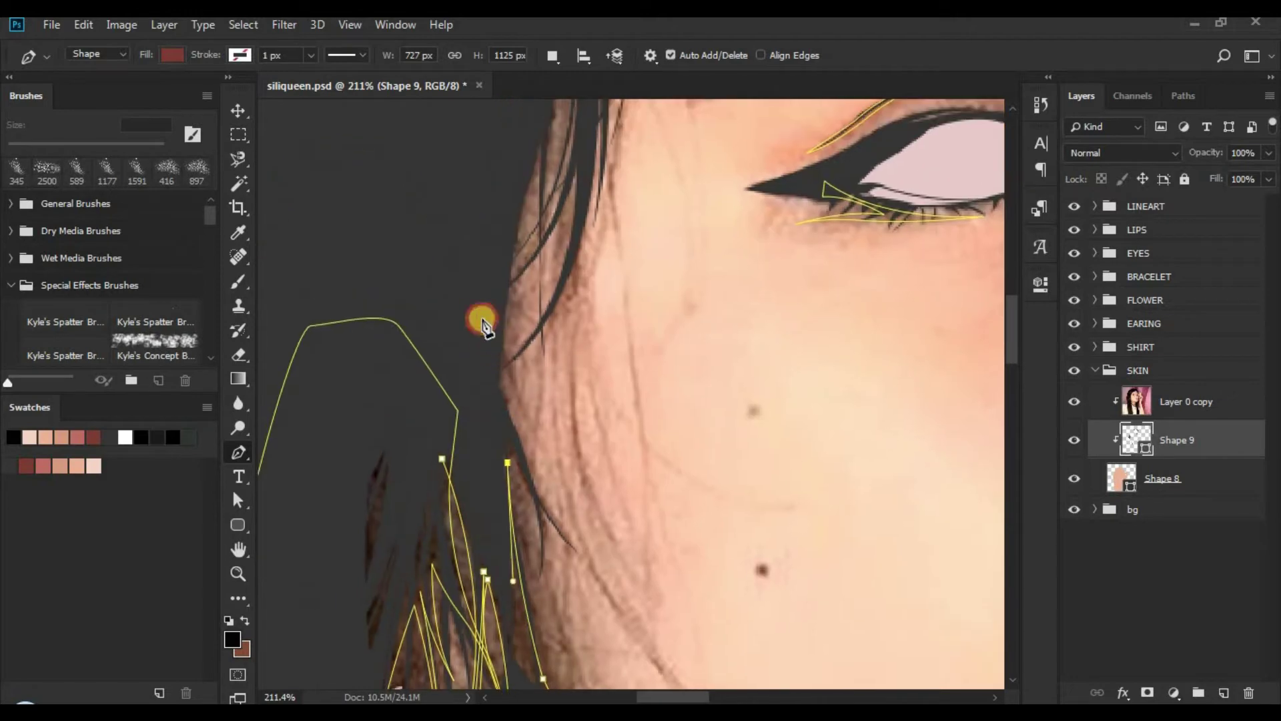
left_click_drag(482, 320, 470, 298)
left_click_drag(442, 458, 509, 486)
left_click_drag(619, 500, 541, 500)
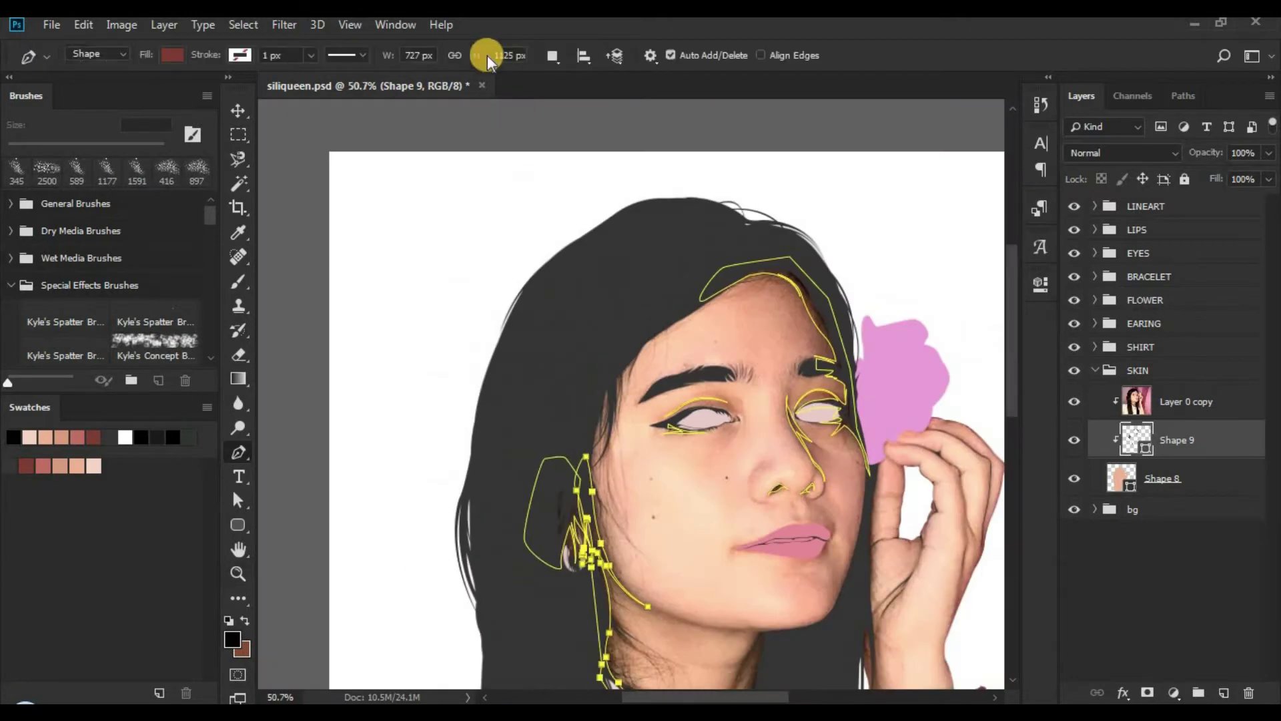
left_click(555, 57)
left_click(570, 176)
Step: Hide and reshow the reference photo to check the neck and ear shadows against the flat skin color
left_click_drag(660, 560, 562, 334)
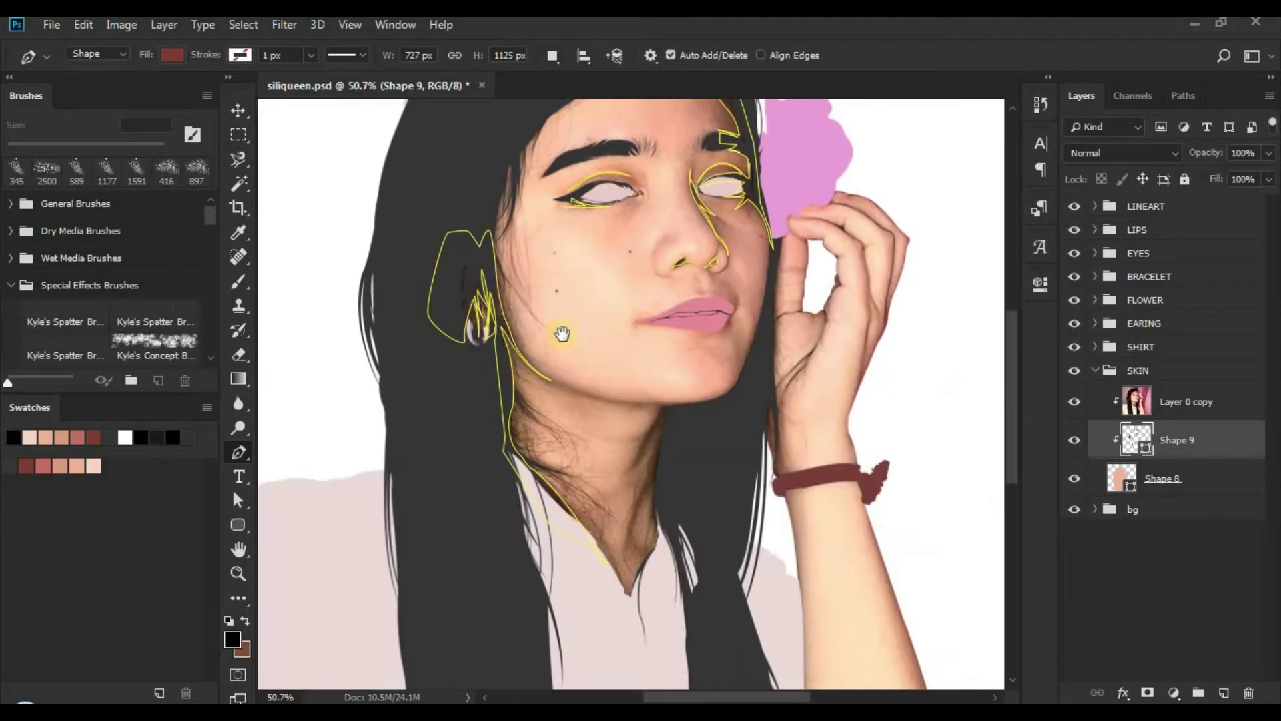
left_click_drag(667, 387, 647, 327)
left_click(1076, 402)
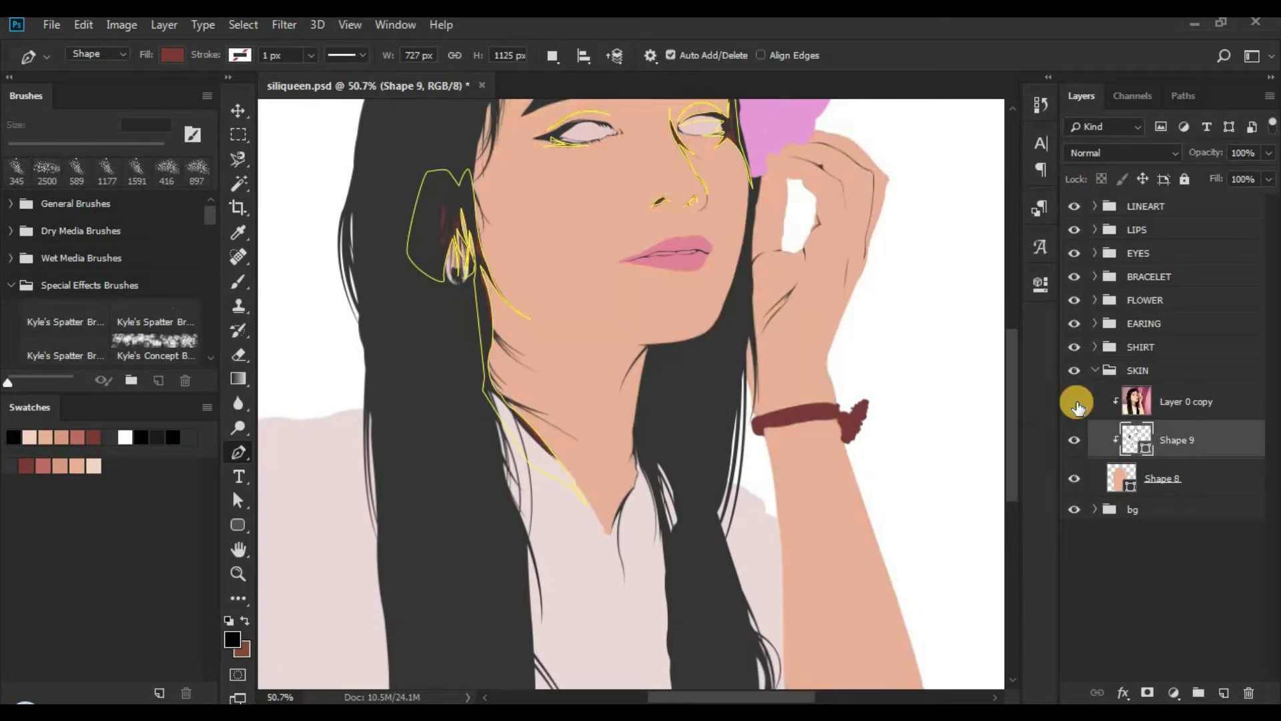
left_click(1075, 402)
key("ctrl+space")
left_click_drag(523, 243, 687, 309)
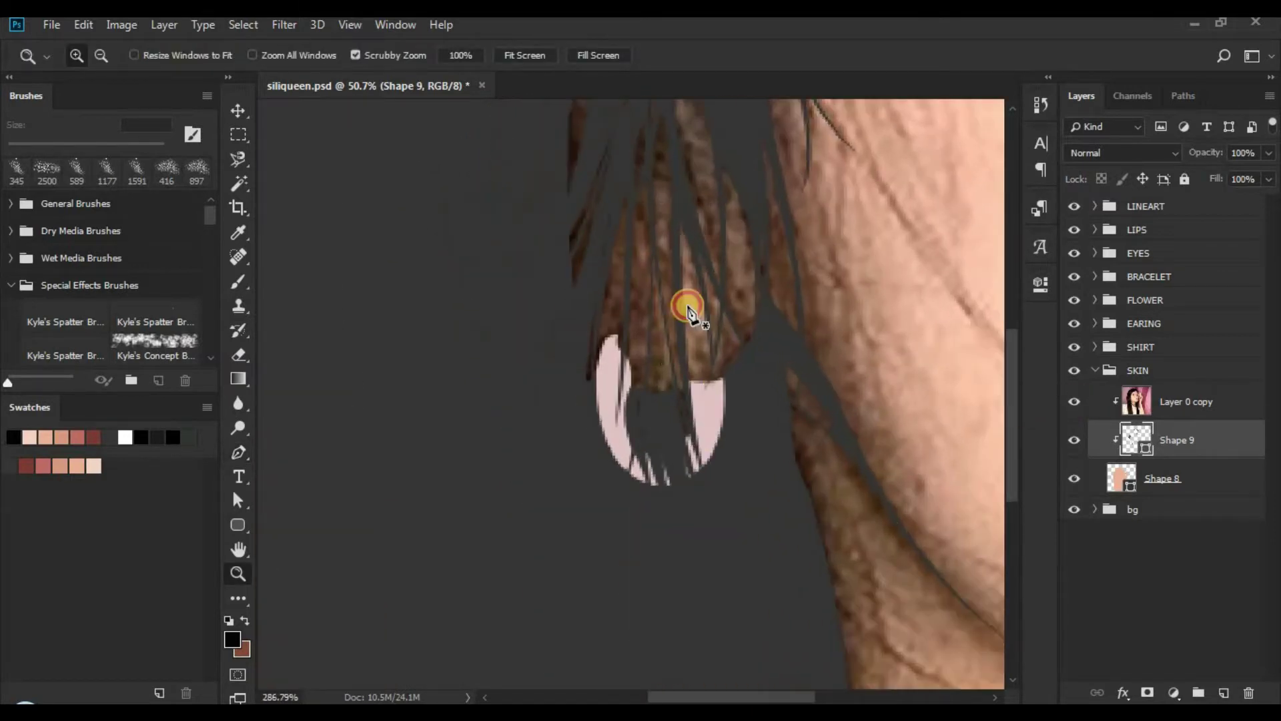
left_click(1076, 401)
left_click(1075, 401)
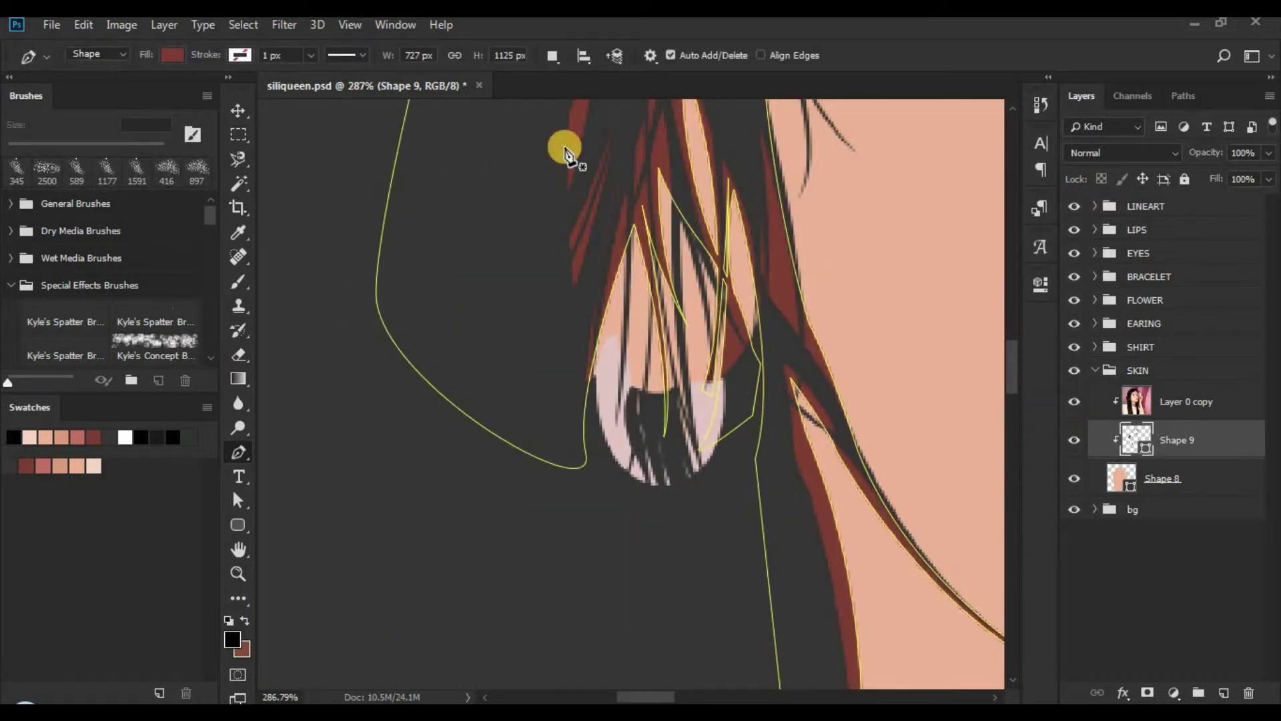
Step: Start a new combined shape on the Shape 9 layer, tracing the earlobe's lower edge across the top of the earring
left_click(552, 56)
left_click(578, 98)
left_click(736, 378)
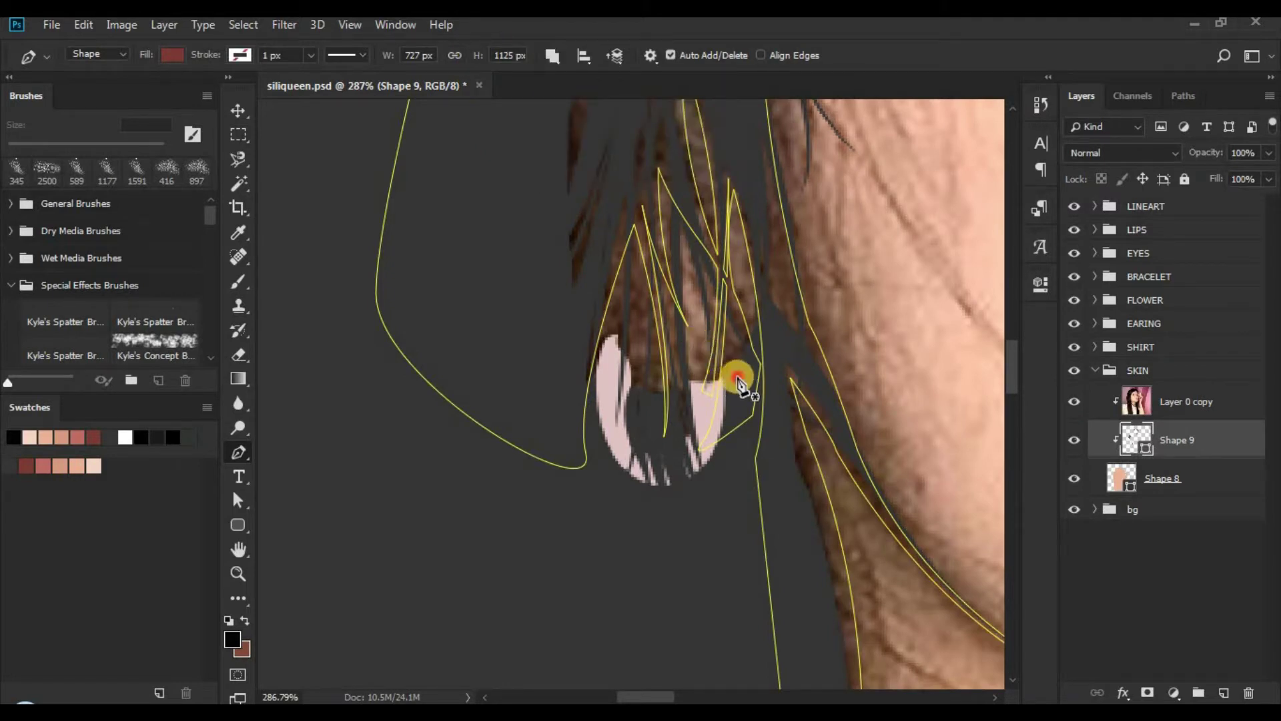
left_click(629, 389)
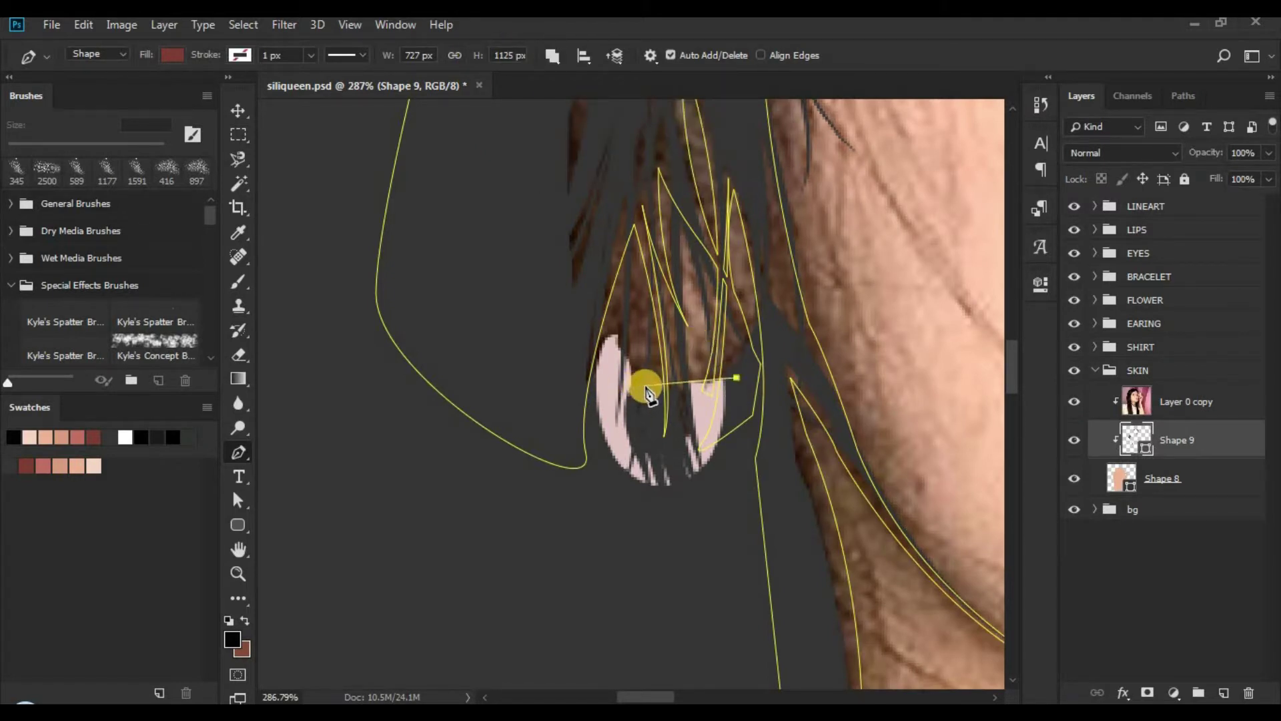
left_click(644, 382, "alt")
left_click(629, 354, "alt")
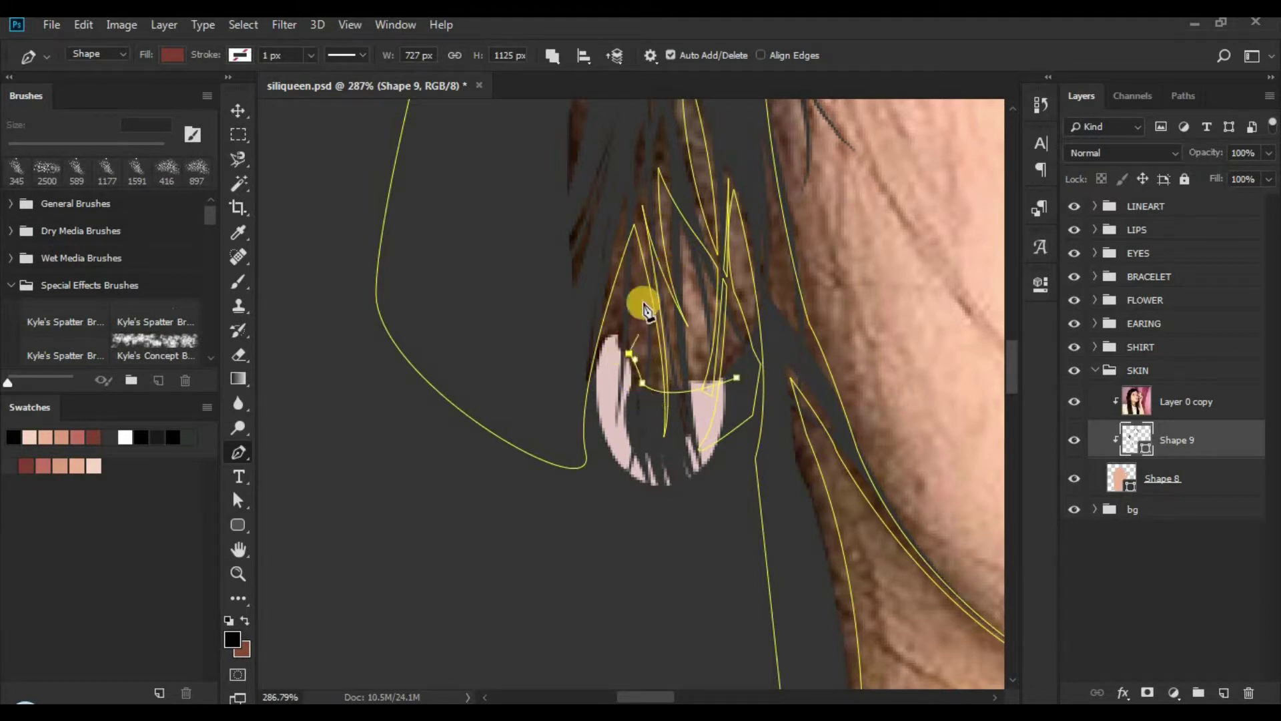
Step: Continue the earlobe outline up and down the hair strands, then around outside the earring to close the shape
left_click_drag(650, 241, 627, 303)
left_click(608, 386)
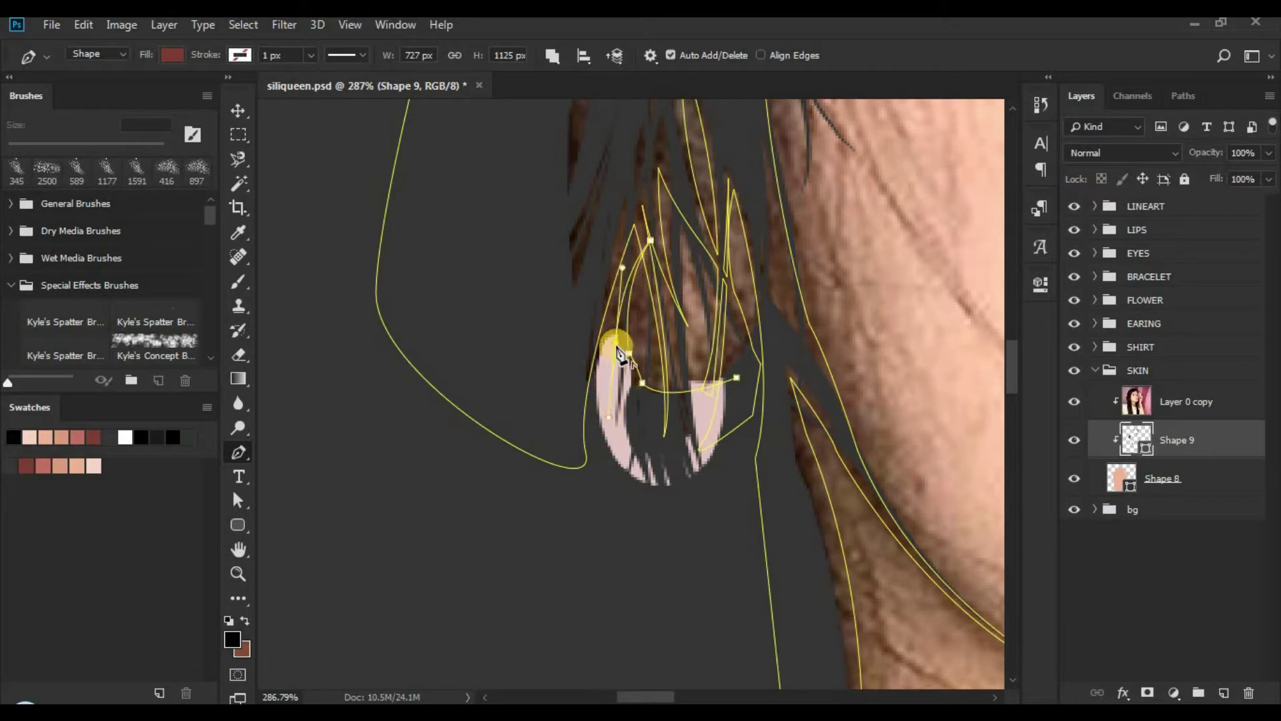
left_click(607, 245)
left_click(564, 329)
left_click_drag(527, 441, 527, 458)
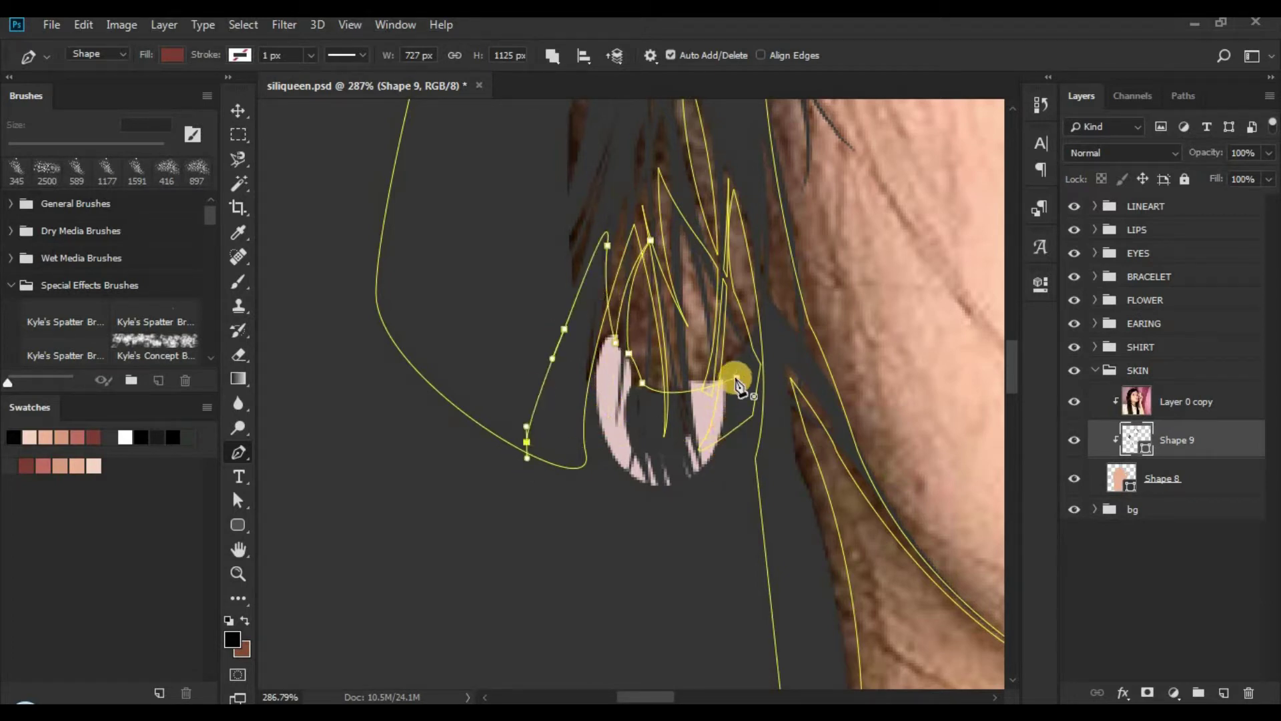
left_click_drag(736, 379, 740, 251)
Step: Review the ear and neck shadows with the reference photo hidden, then show the photo again and reselect the Shape 9 layer
left_click(1071, 402)
left_click(1111, 560)
key("z")
left_click_drag(634, 391, 420, 383)
left_click_drag(757, 440, 799, 441)
left_click(1098, 404)
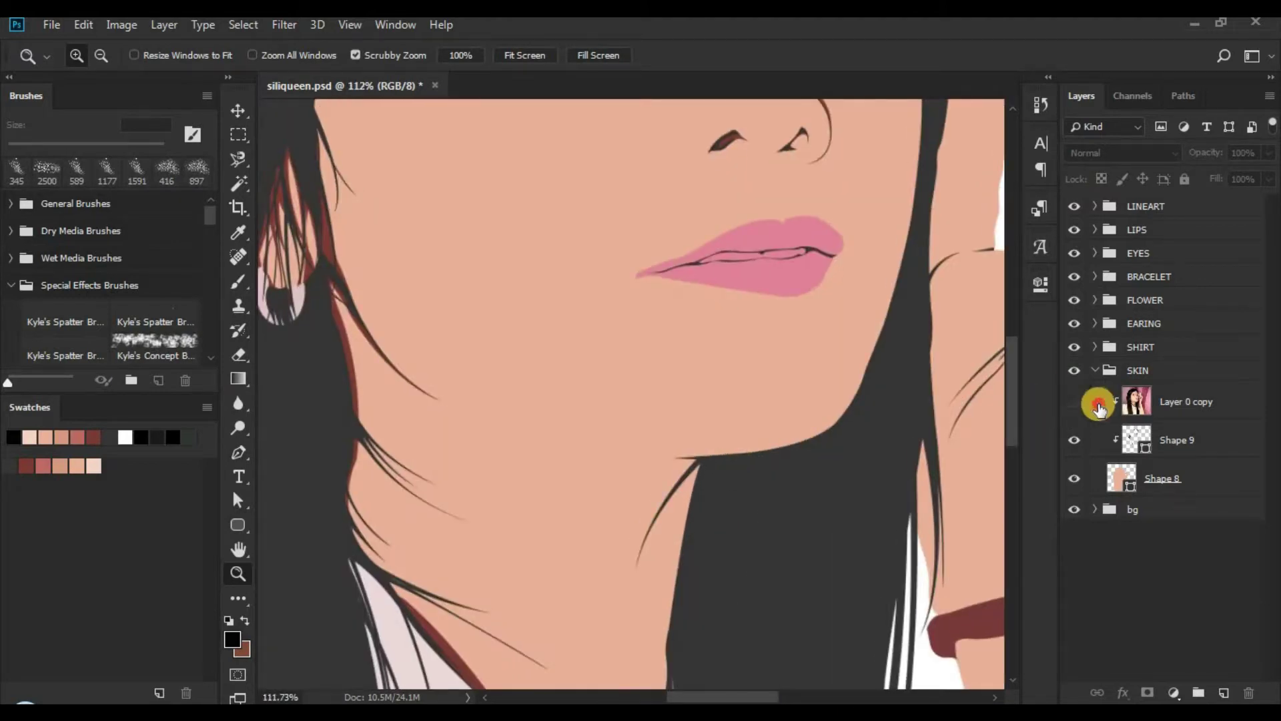
left_click(1144, 448)
key("o")
key("p")
left_click_drag(720, 523, 703, 451)
key("ctrl+space")
left_click_drag(584, 334, 604, 334)
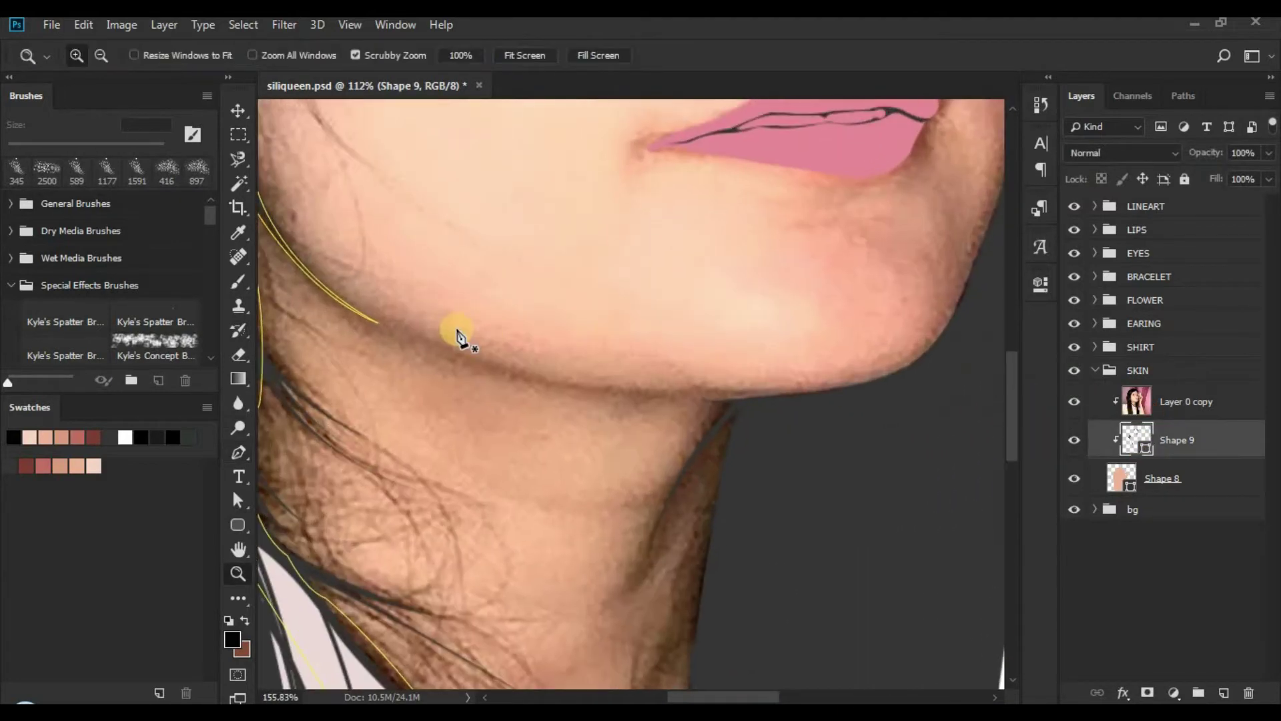
Step: Start a new combined shape with a curve along the underside of the jaw to the top of the neck
key("p")
left_click(552, 55)
left_click(557, 94)
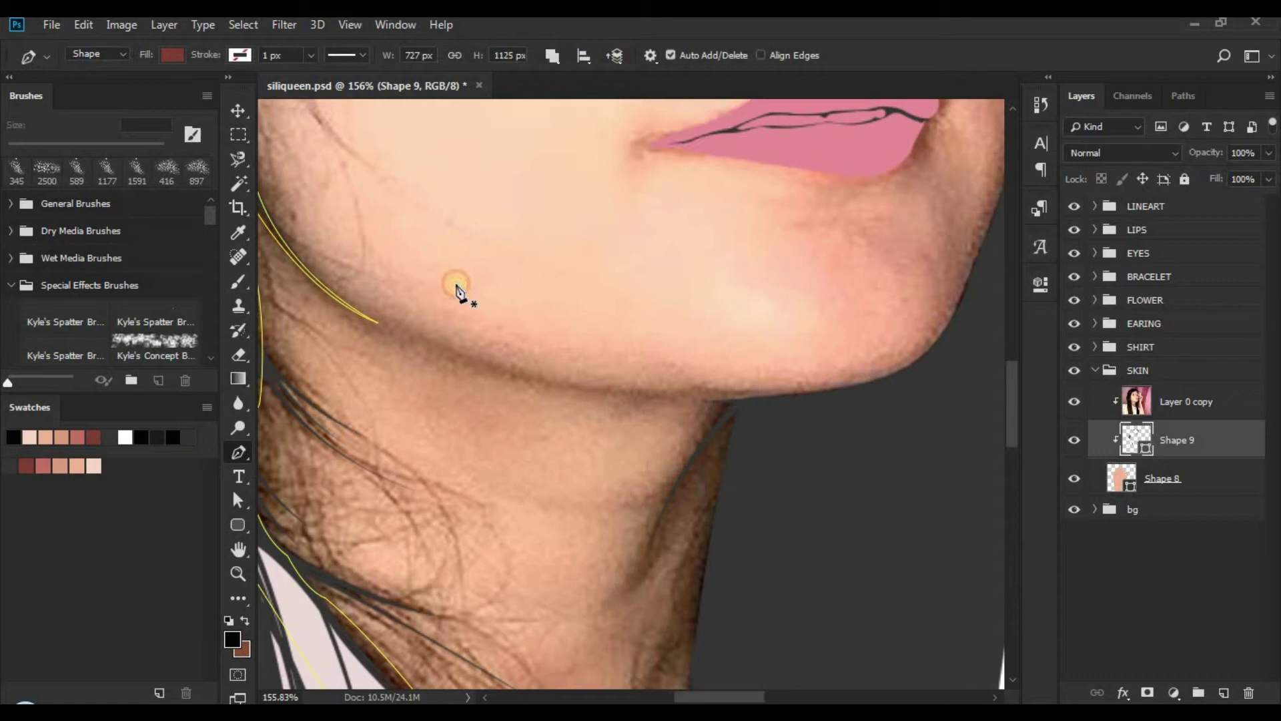
left_click(409, 336)
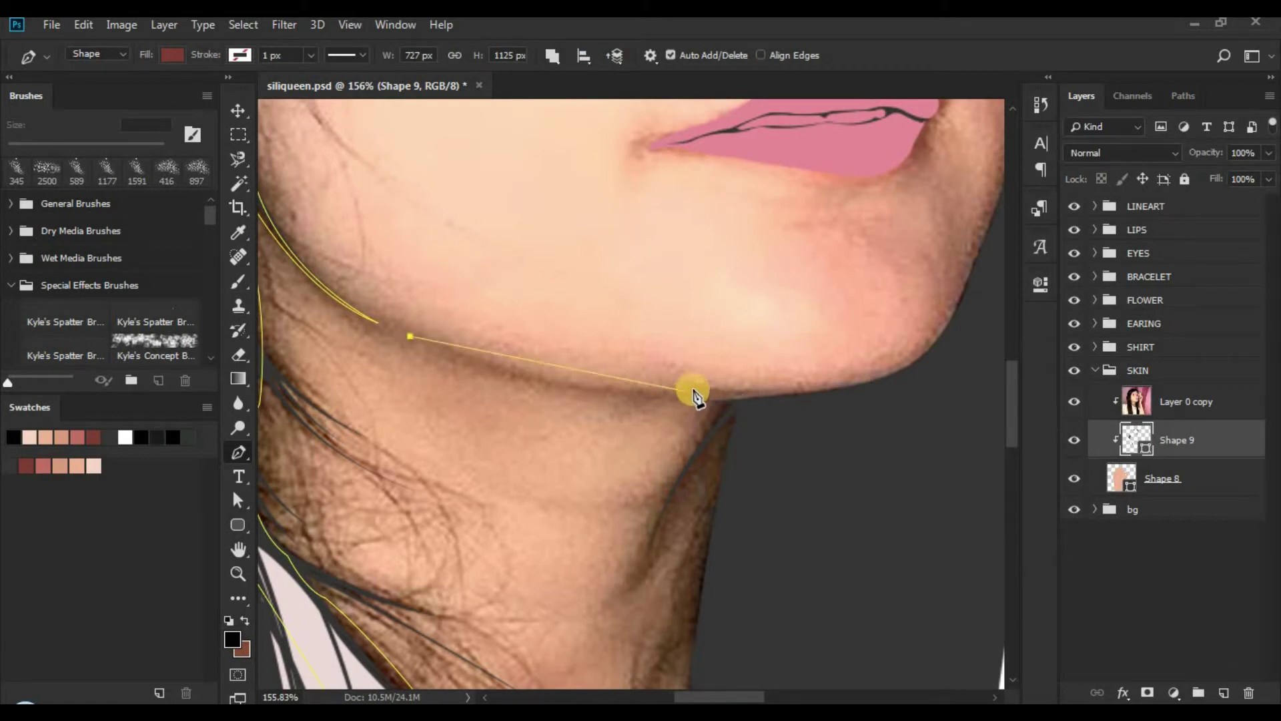
left_click_drag(693, 390, 847, 373)
left_click(691, 389, "alt")
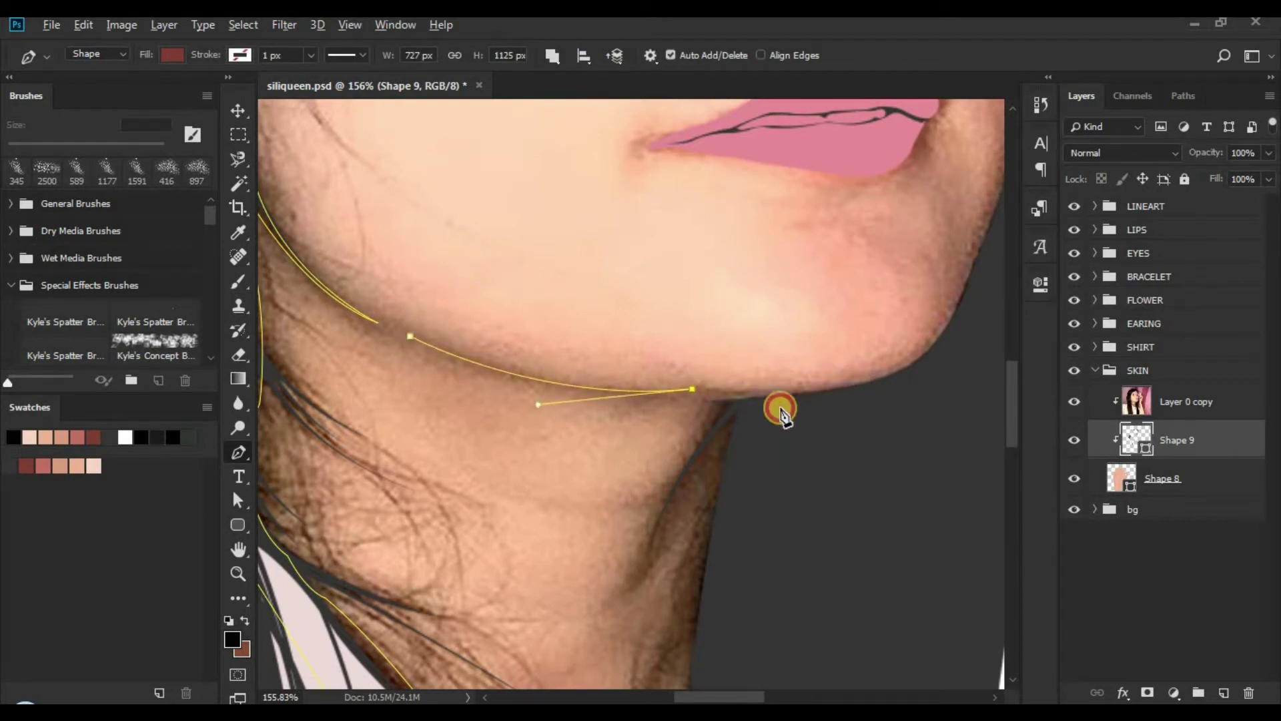
Step: Extend the jaw shadow to a point under the chin and trace it back as a thin sliver, closing the shape
left_click_drag(782, 410, 637, 393)
left_click(681, 403)
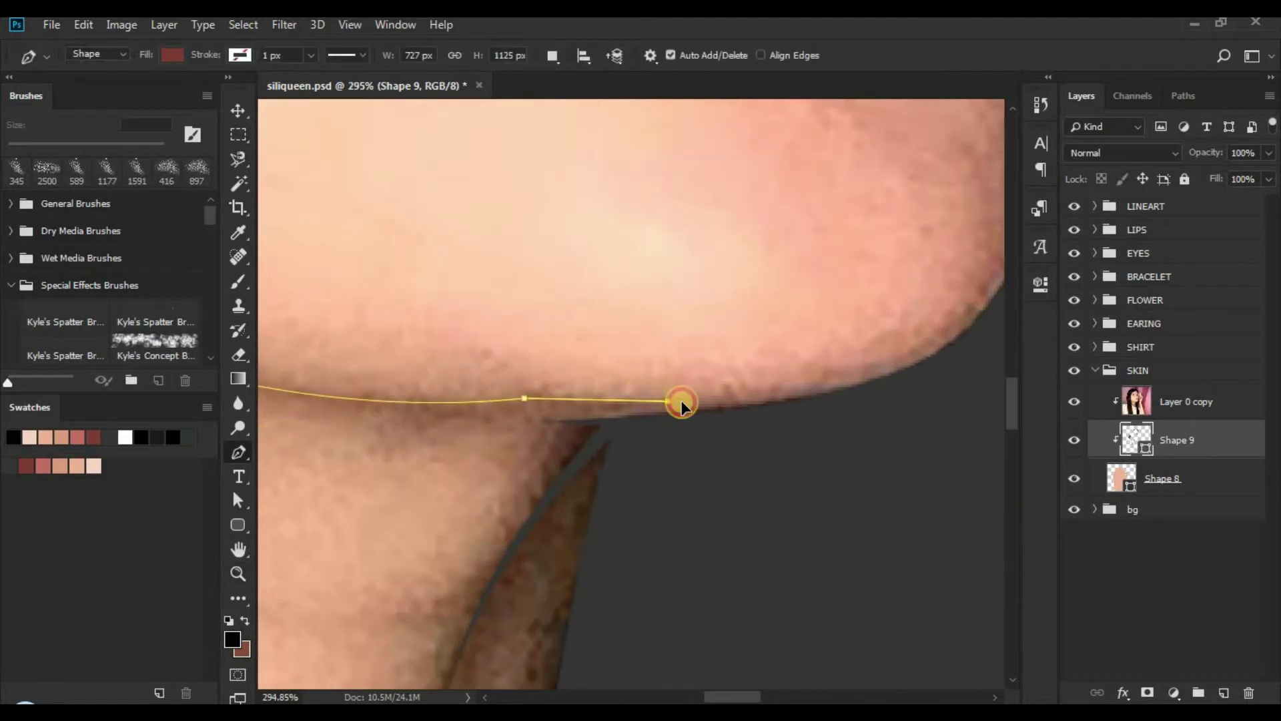
left_click(515, 403)
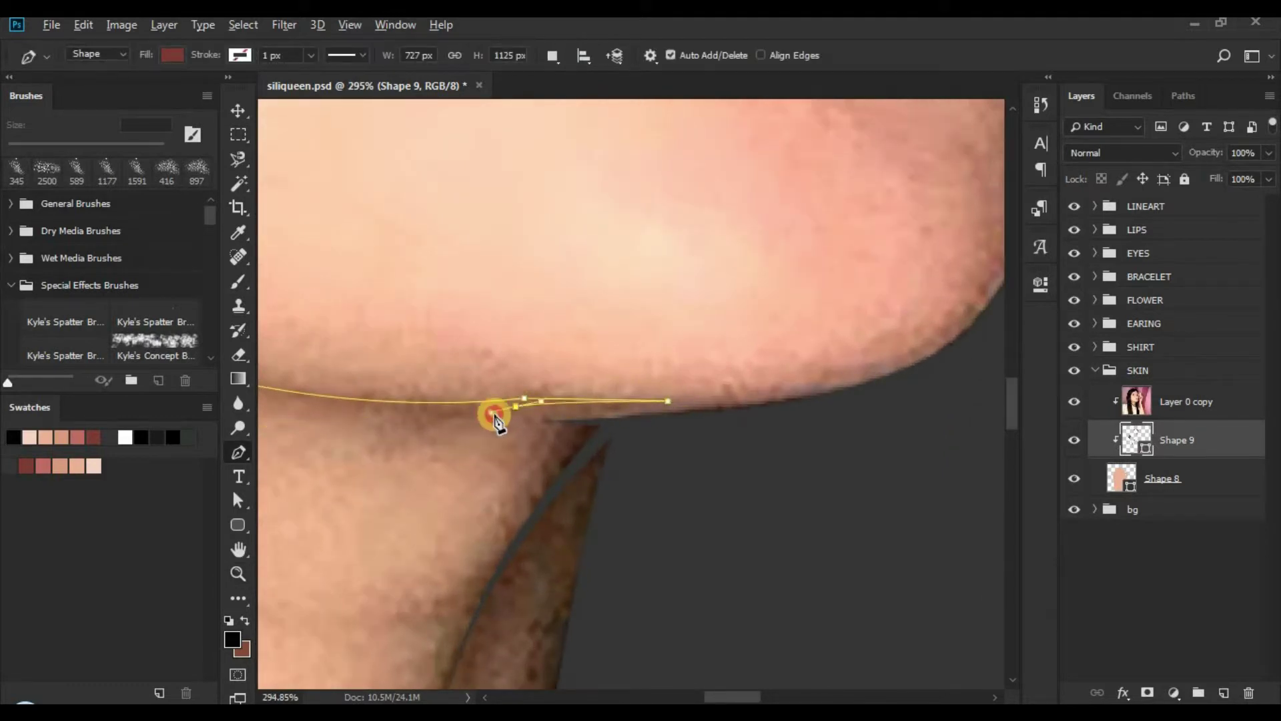
left_click_drag(494, 413, 545, 412)
left_click(515, 406, "alt")
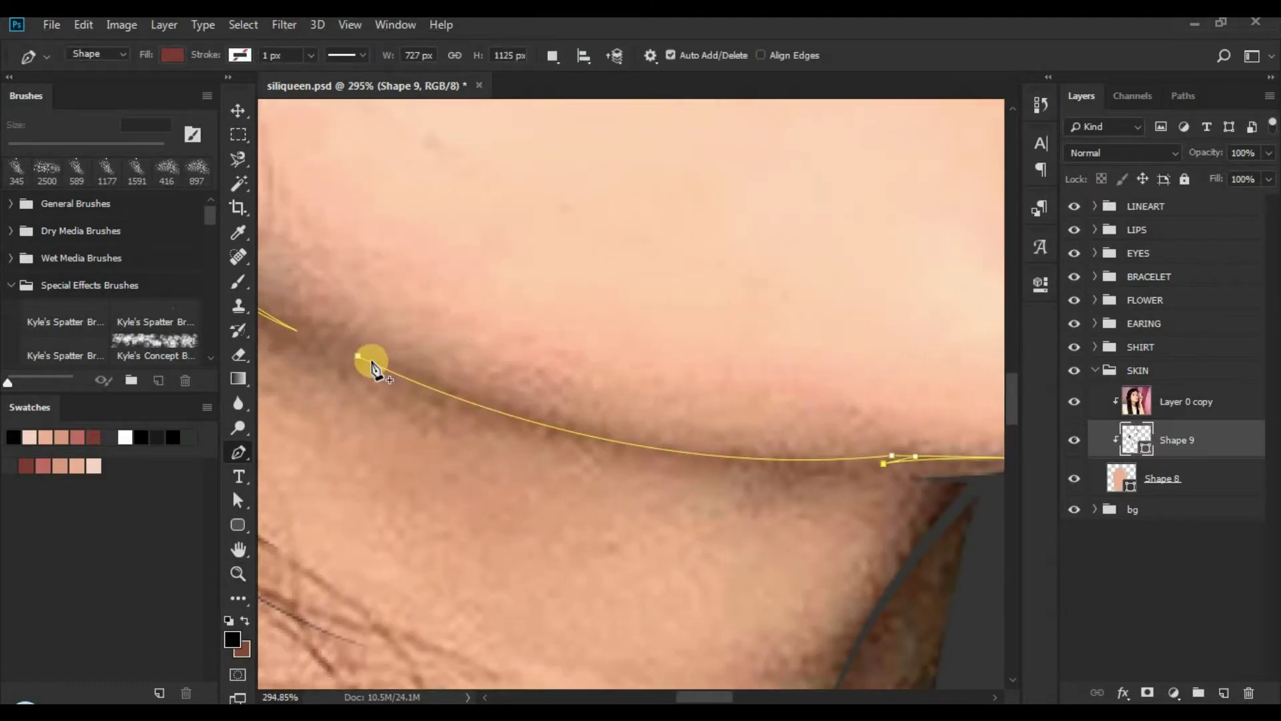
left_click_drag(360, 361, 424, 220)
Step: Start another combined shape with a short segment just beneath the chin, where the neck meets the hair
left_click_drag(988, 447, 560, 365)
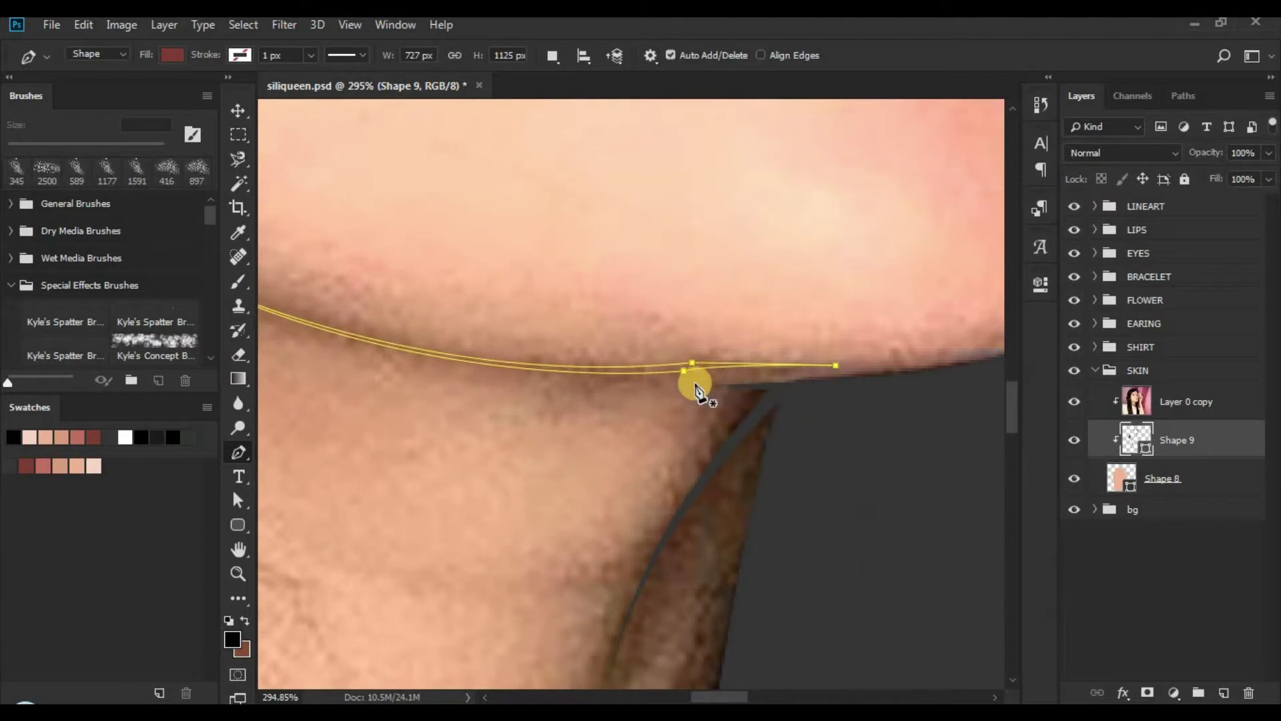
left_click(699, 383)
key("ctrl+z")
left_click(573, 68)
left_click(573, 99)
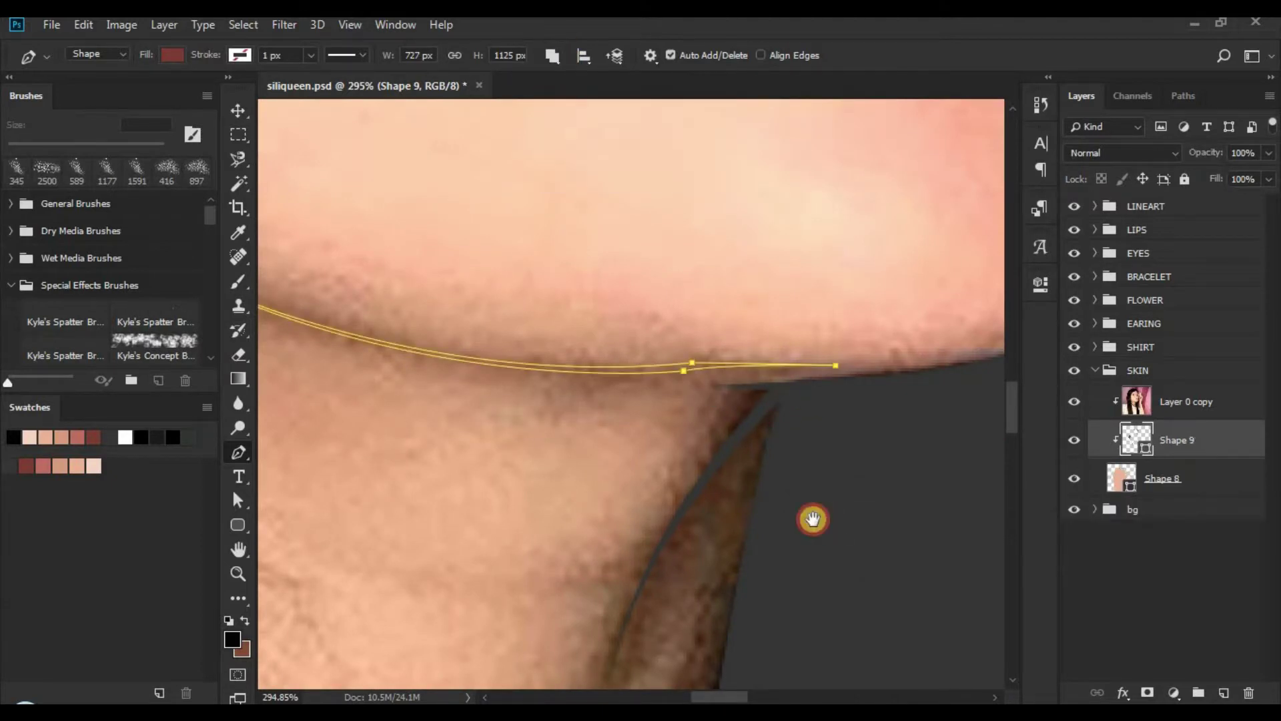
left_click_drag(749, 443, 600, 342)
left_click(636, 300)
left_click(671, 304)
Step: Trace the shape down the neck fold below the chin to a sharp tip on the neck
left_click_drag(645, 420, 629, 362)
scroll(651, 323, "up", 4)
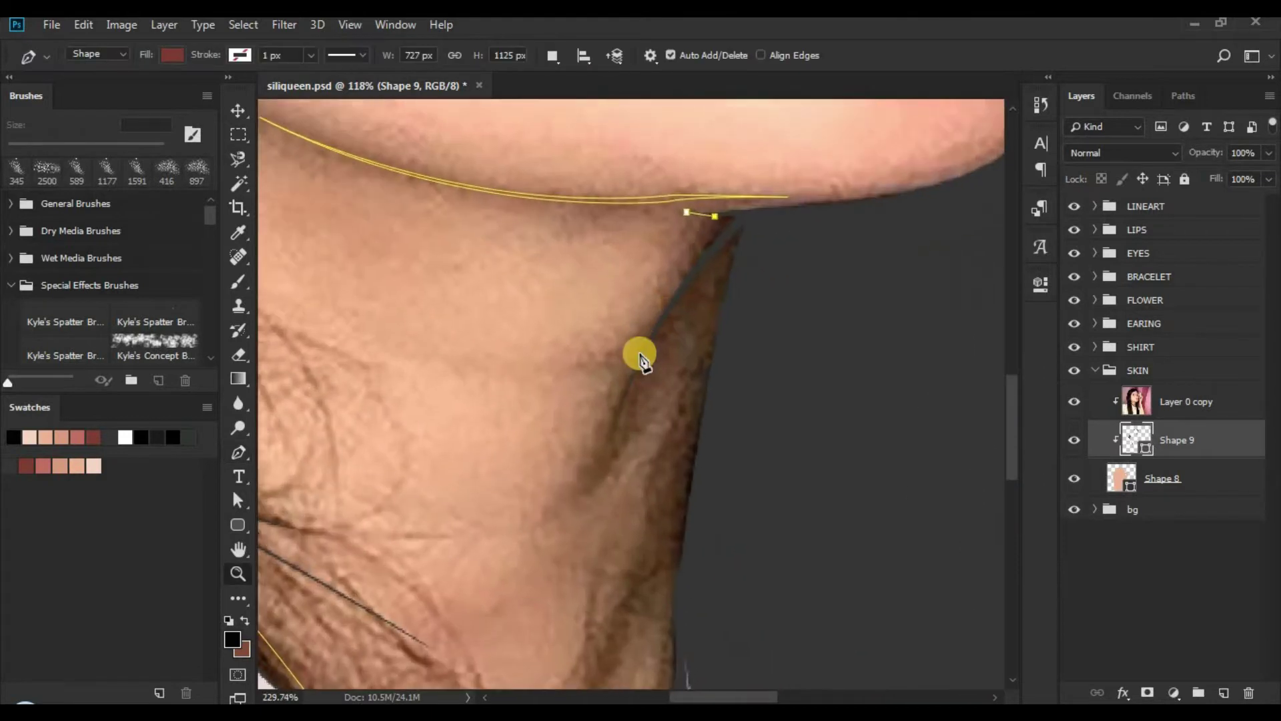
left_click(627, 369)
left_click_drag(605, 419, 619, 398)
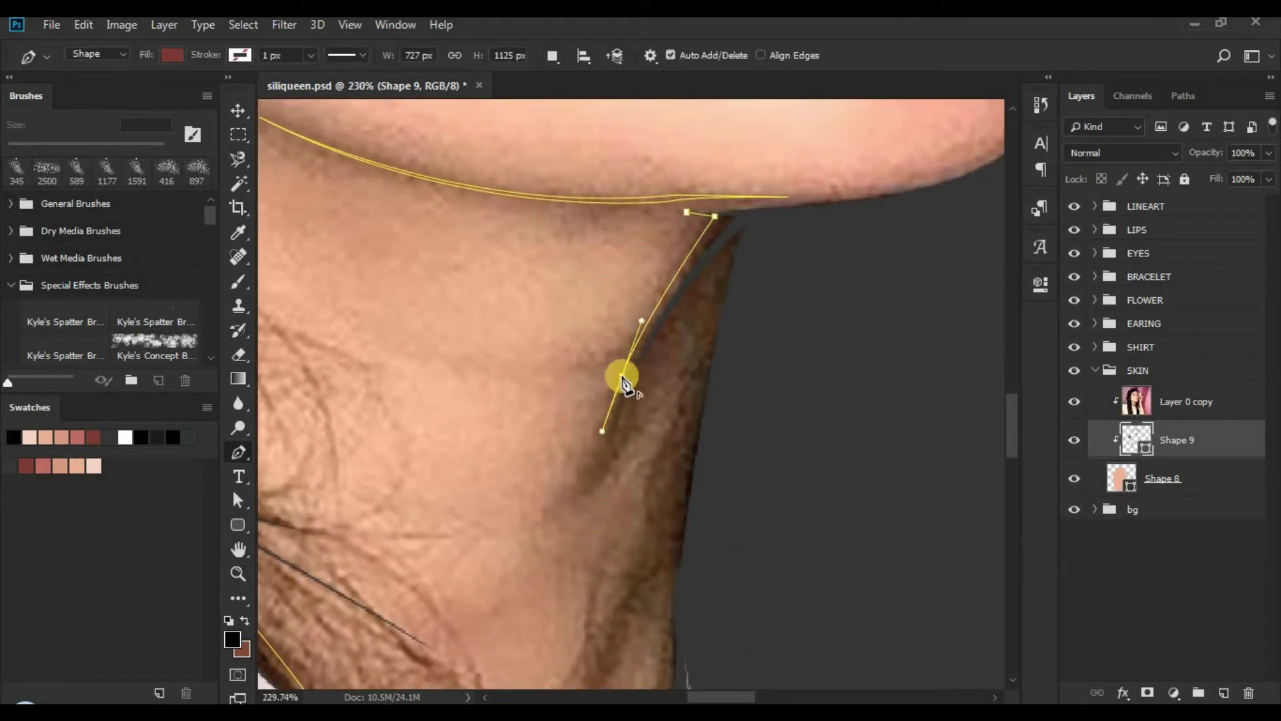
left_click_drag(555, 519, 515, 551)
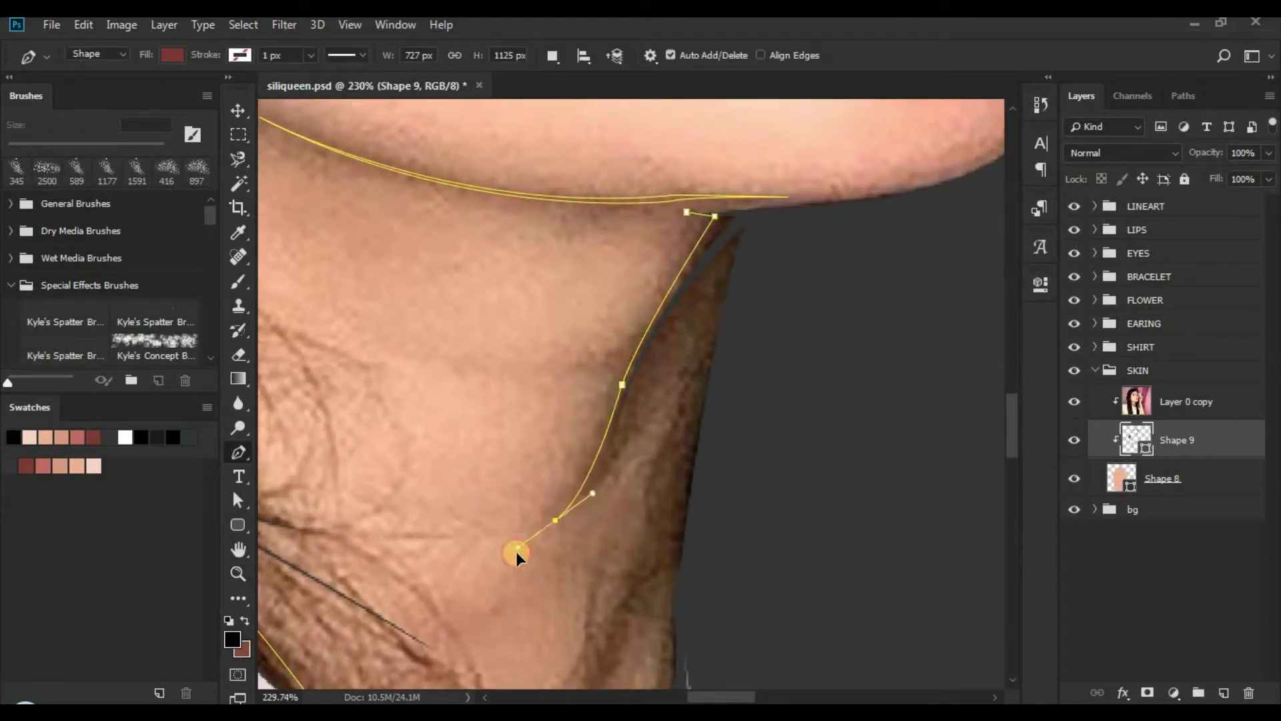
left_click(555, 521, "alt")
Step: Bring the outline back up the neck fold to the hair edge and down the outer side of the neck
left_click_drag(634, 382, 666, 282)
left_click(634, 382, "alt")
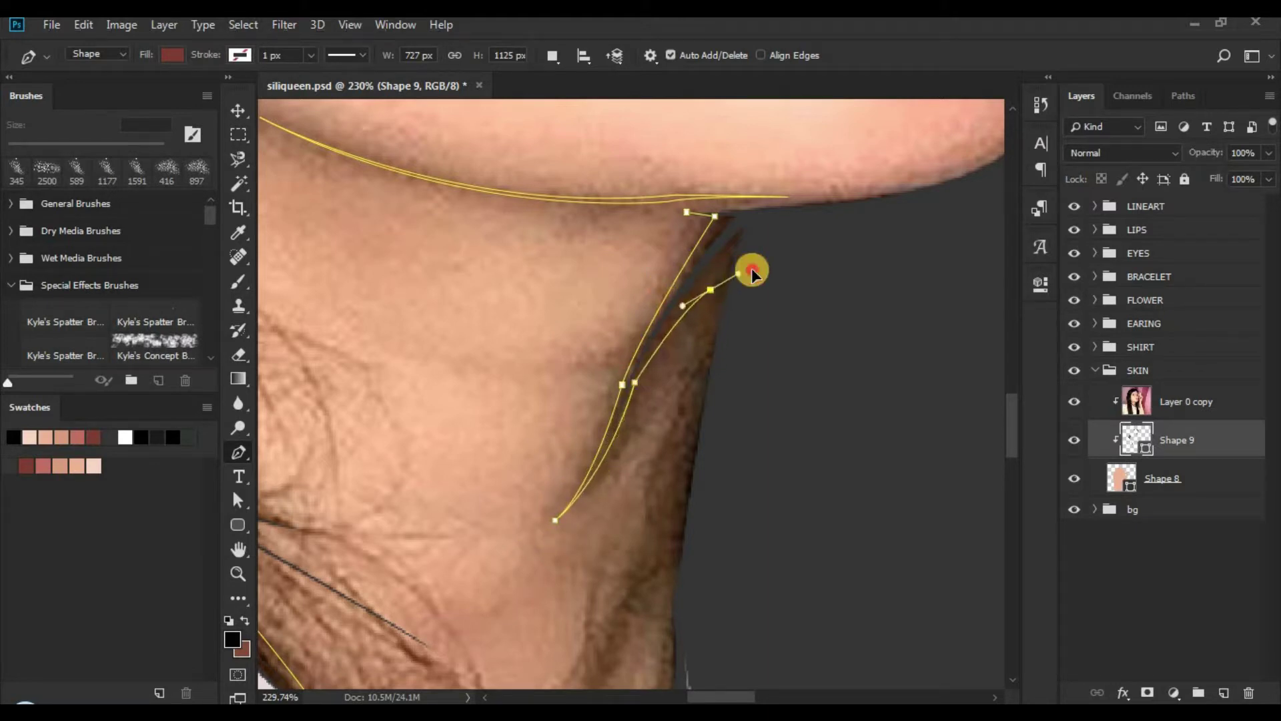
left_click(711, 289)
left_click_drag(644, 509, 635, 554)
left_click_drag(681, 470, 641, 310)
key("ctrl+z")
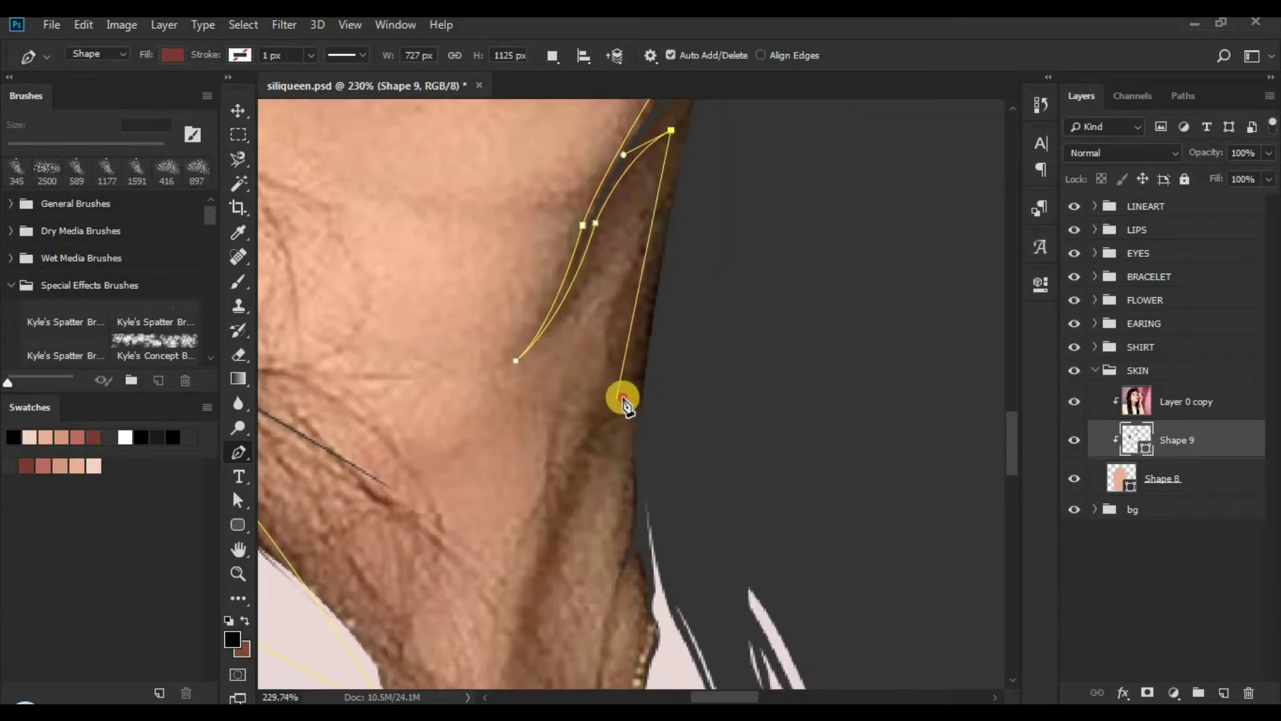
left_click_drag(622, 397, 615, 504)
left_click(623, 398, "alt")
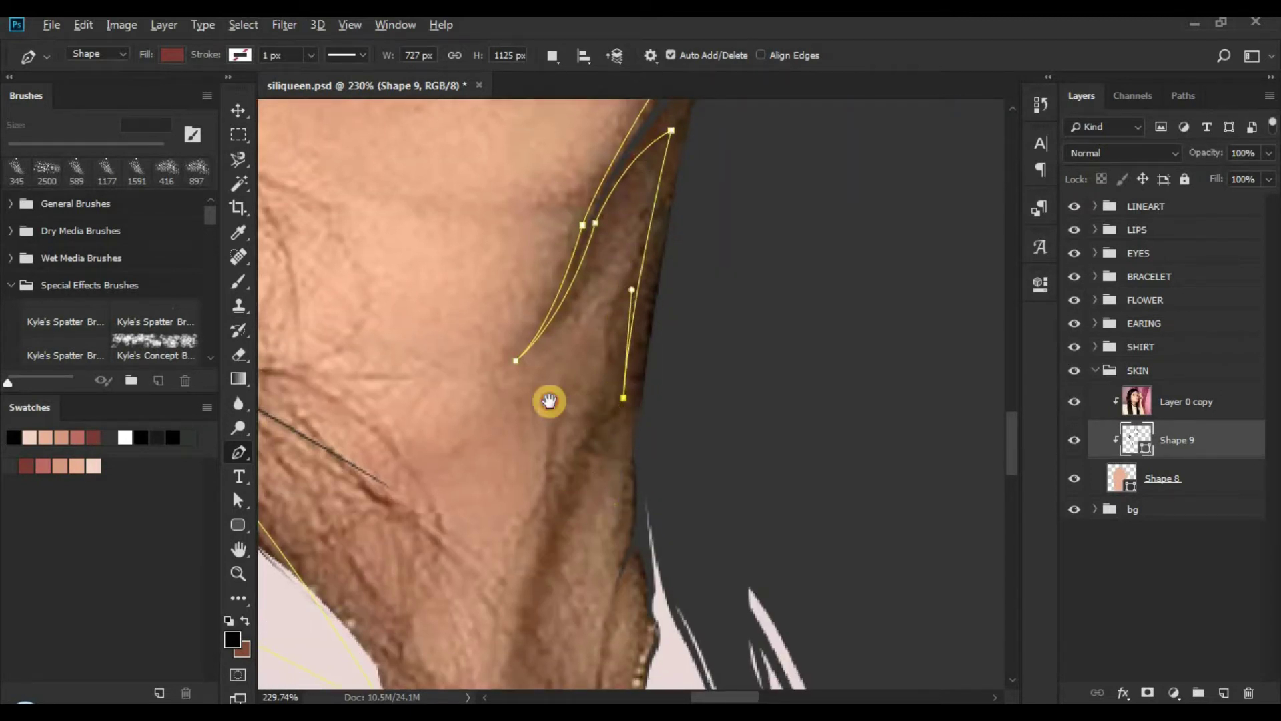
Step: Trace the neck shadow down to a second sharp tip low on the neck and back up to the hair edge
scroll(549, 401, "down", 3)
left_click_drag(494, 574, 513, 487)
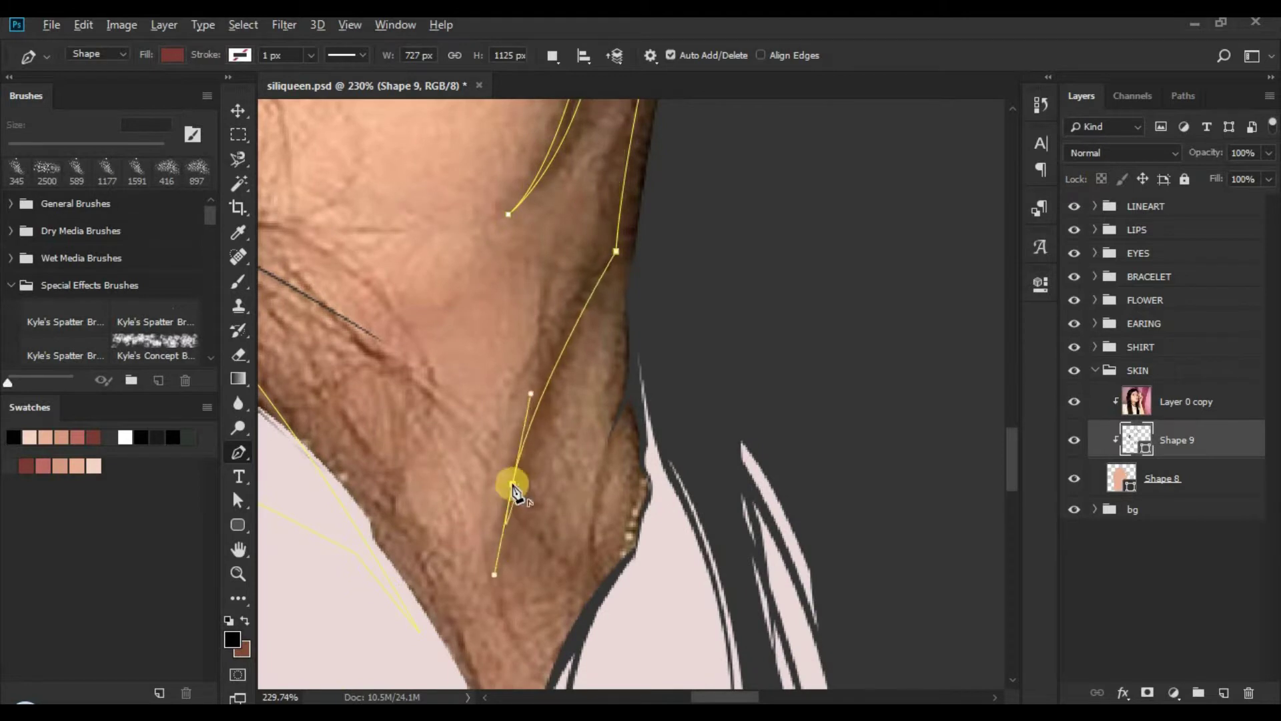
left_click(513, 484, "alt")
left_click_drag(623, 265, 707, 141)
left_click(622, 264, "alt")
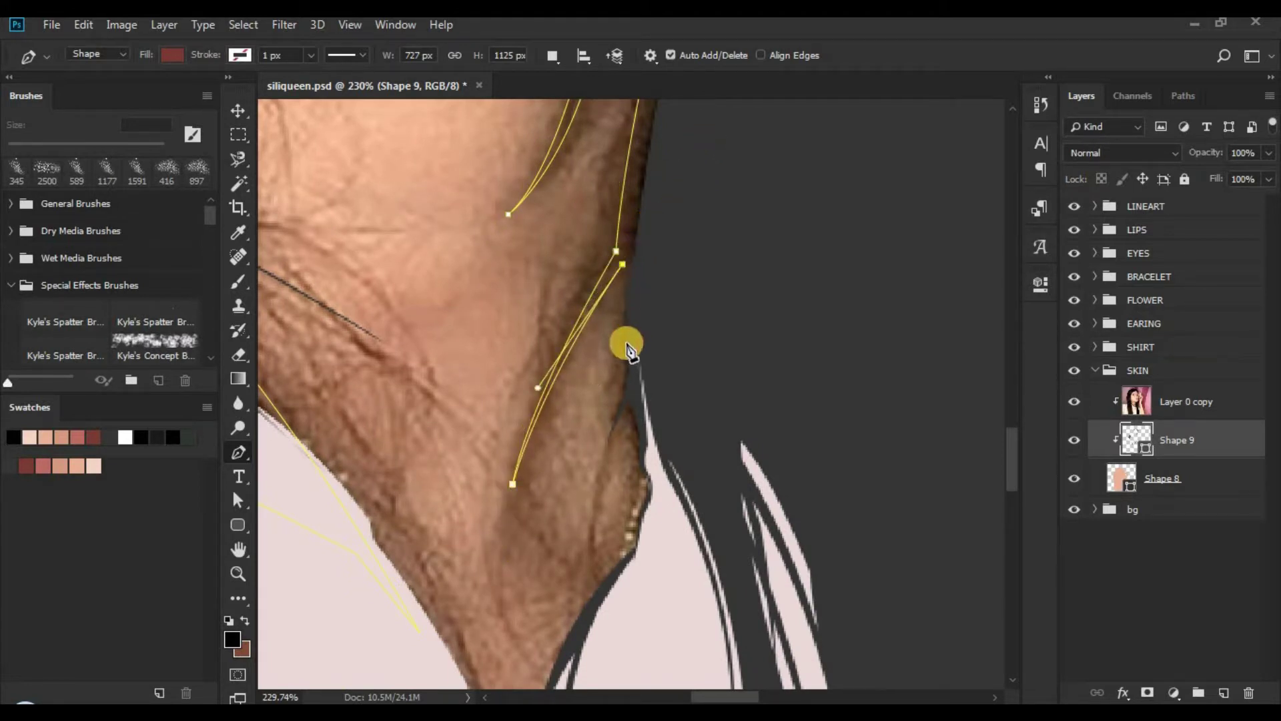
Step: Continue the outline down the neck's outer edge, with a small pointed notch just above the shirt collar
left_click_drag(624, 346, 623, 373)
left_click(624, 346, "alt")
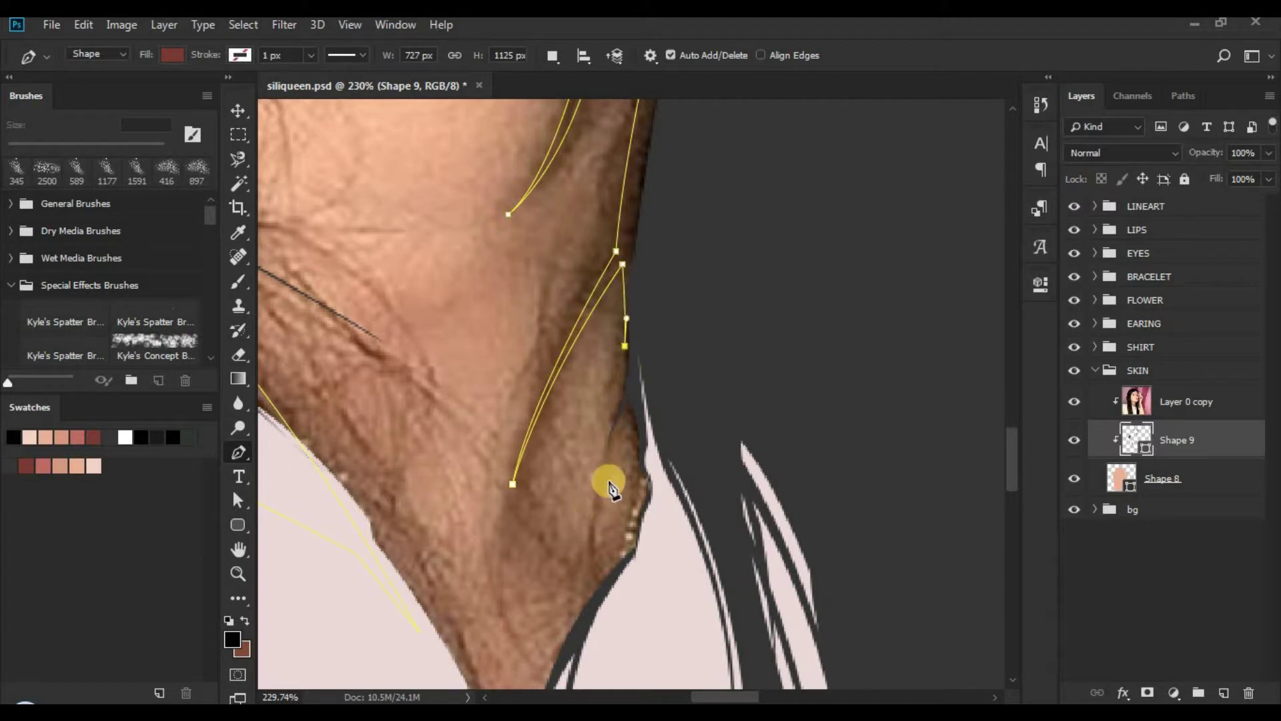
left_click_drag(609, 444, 629, 324)
left_click(607, 445, "alt")
left_click(629, 409)
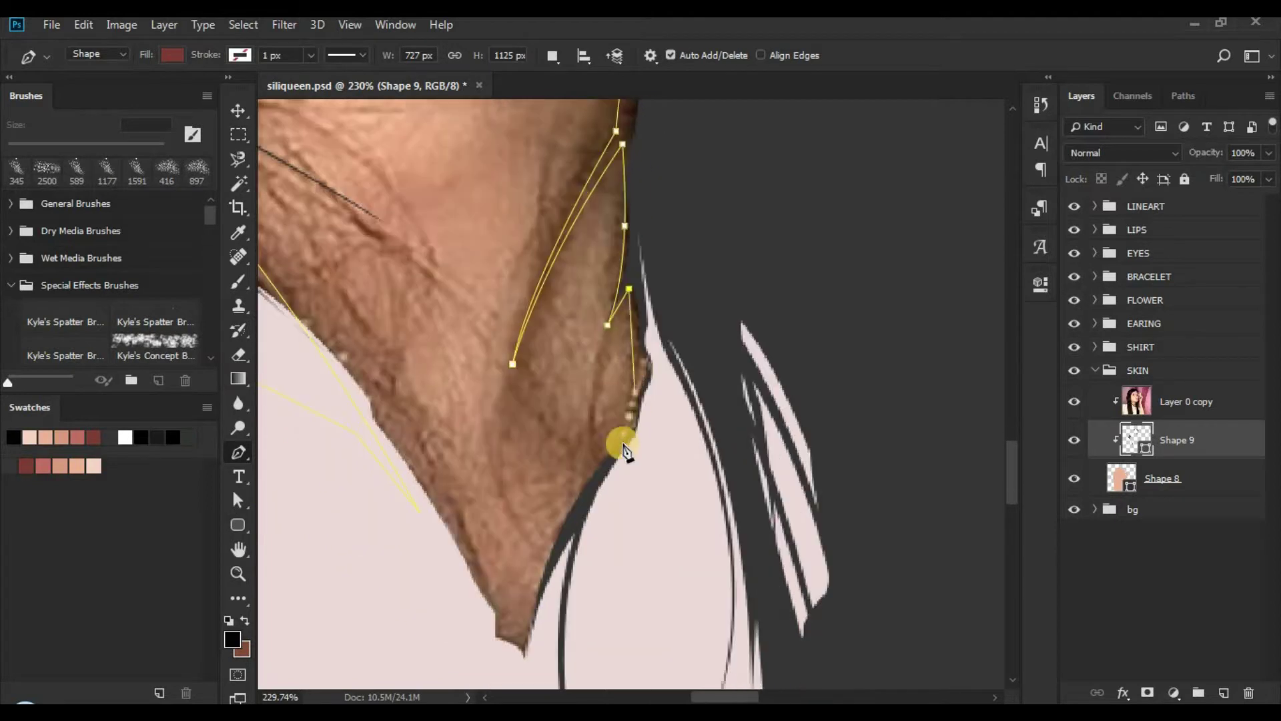
left_click(645, 362)
Step: Carry the outline past the collar, loop it up through the hair and close the neck shadow under the chin
left_click_drag(593, 485, 703, 329)
left_click_drag(709, 308, 713, 301)
left_click_drag(713, 170, 709, 208)
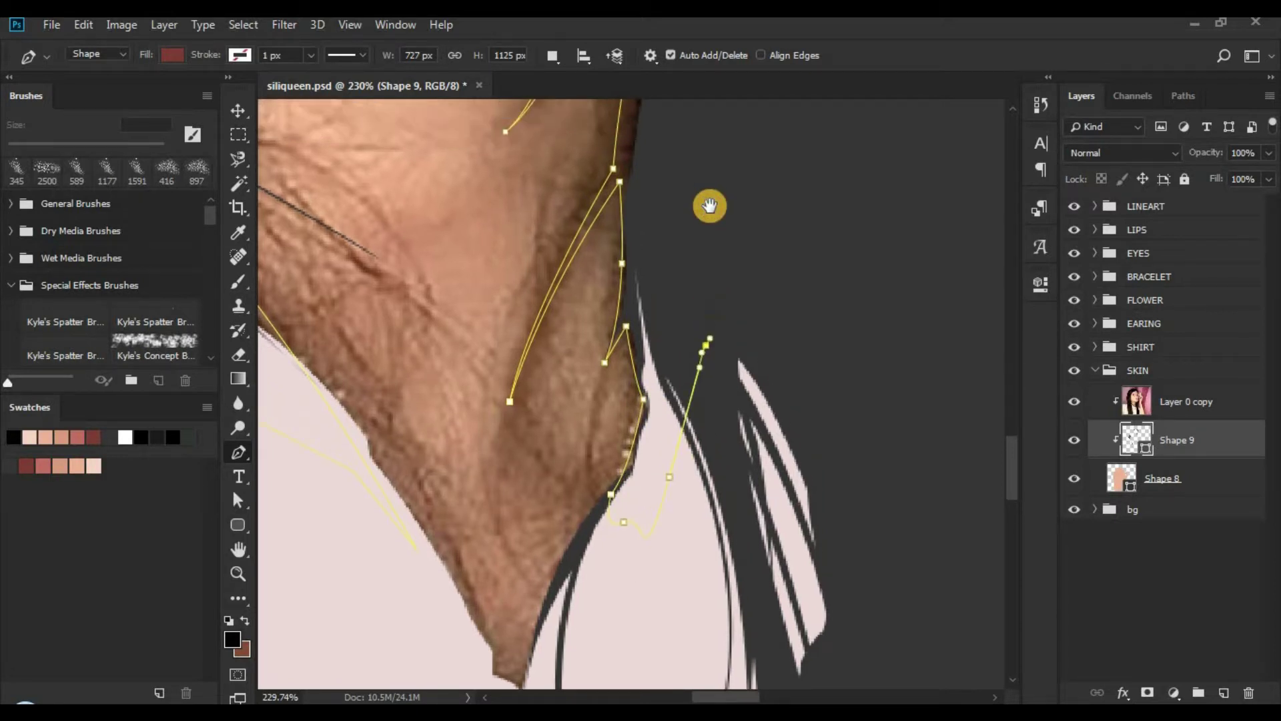
scroll(639, 454, "up", 10)
left_click(709, 317)
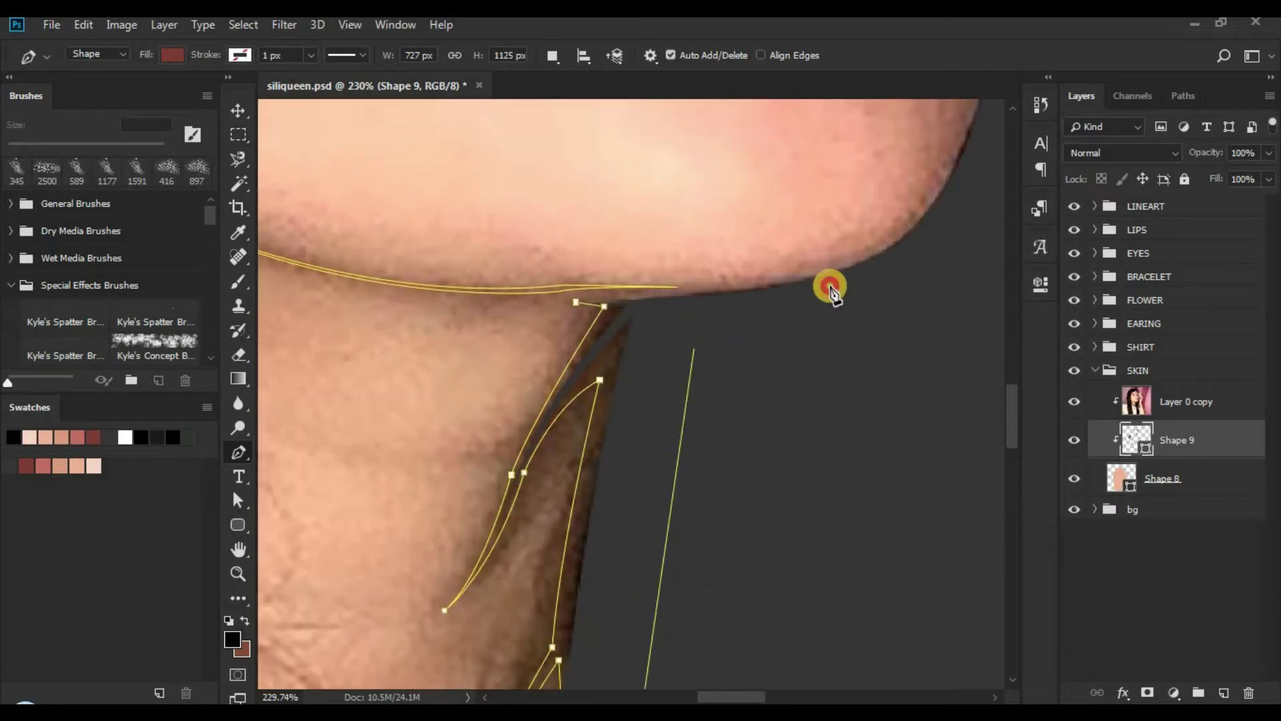
left_click(860, 276)
left_click(530, 291)
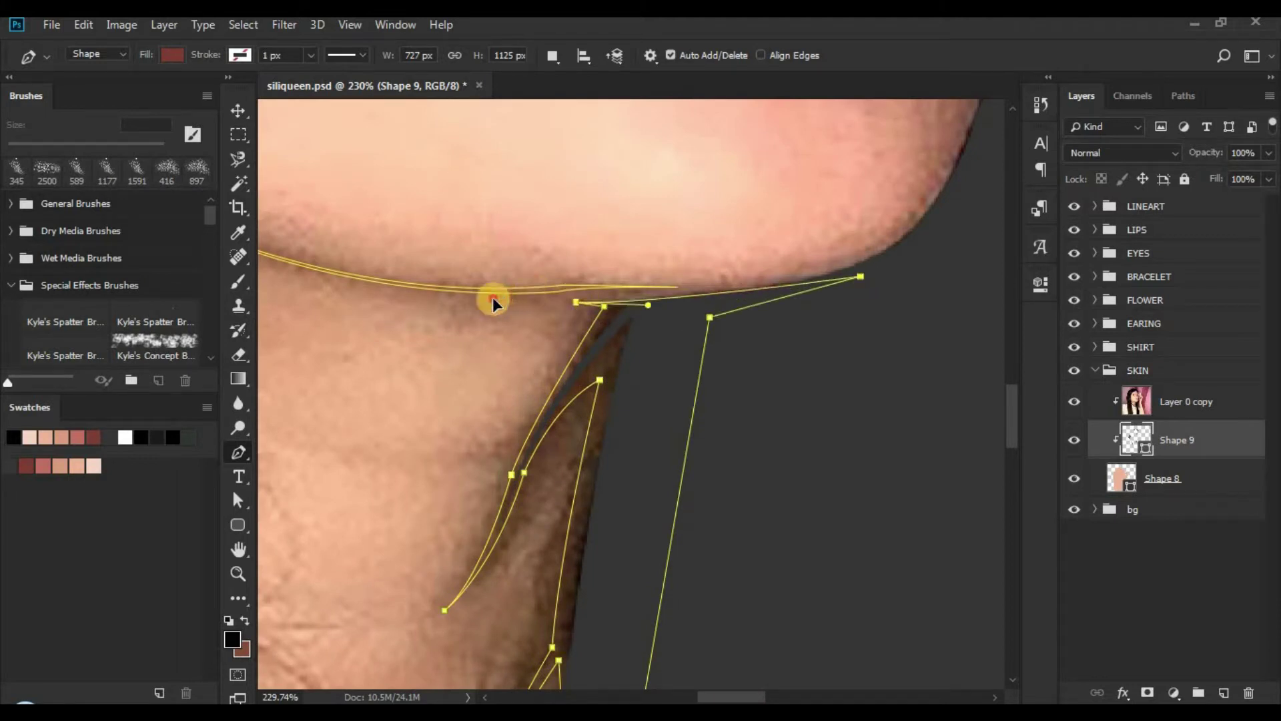
Step: Hide the reference photo to check the shadow shapes across the whole portrait, and show it again
left_click(1075, 401)
left_click_drag(730, 416, 427, 346)
left_click_drag(709, 500, 663, 401)
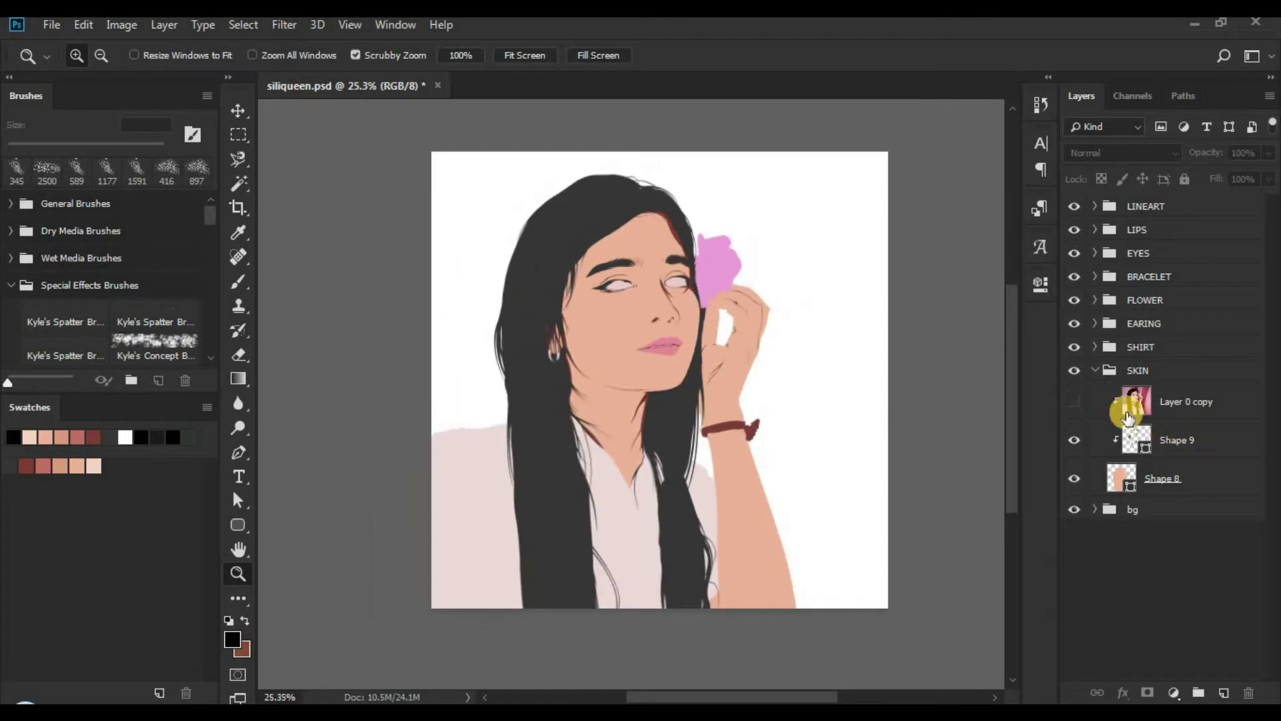
left_click(1075, 400)
Step: On the Shape 9 layer, add a combined thin shadow sliver along the arm's inner edge at the canvas's lower border
left_click(1142, 403)
key("alt+[")
key("p")
left_click_drag(744, 507, 709, 455)
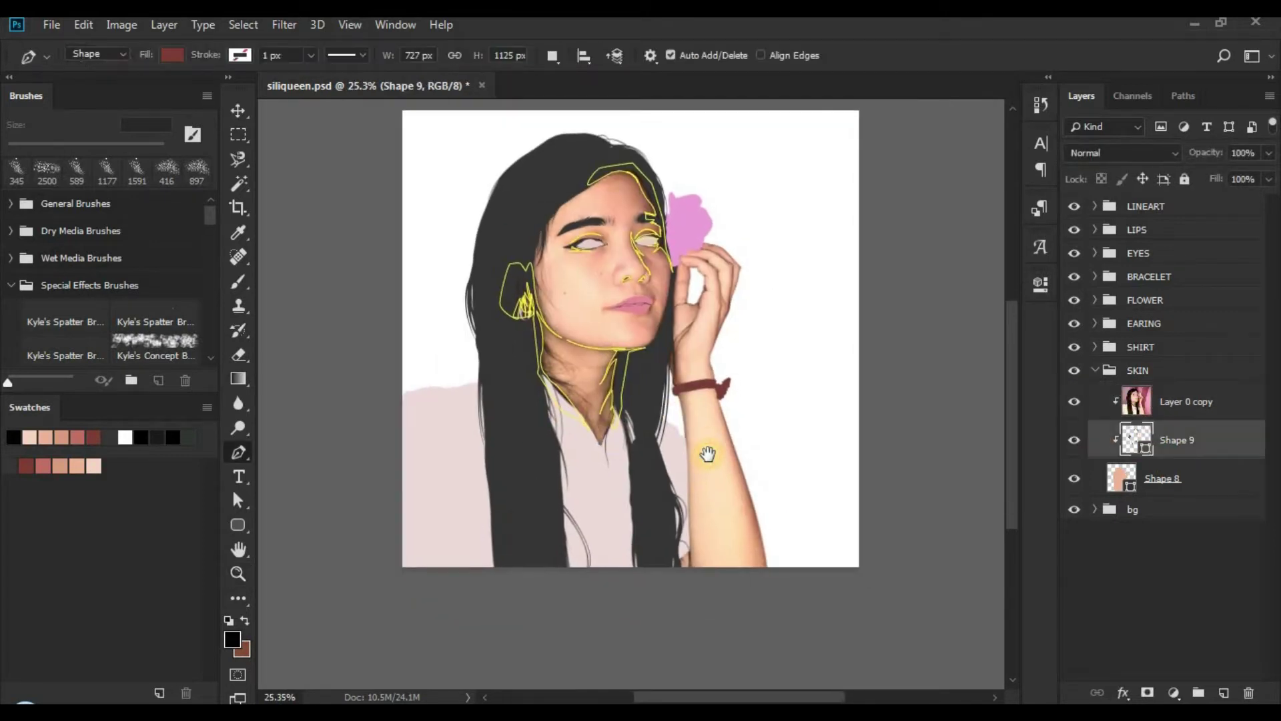
left_click_drag(714, 574, 875, 518)
left_click_drag(427, 482, 569, 532)
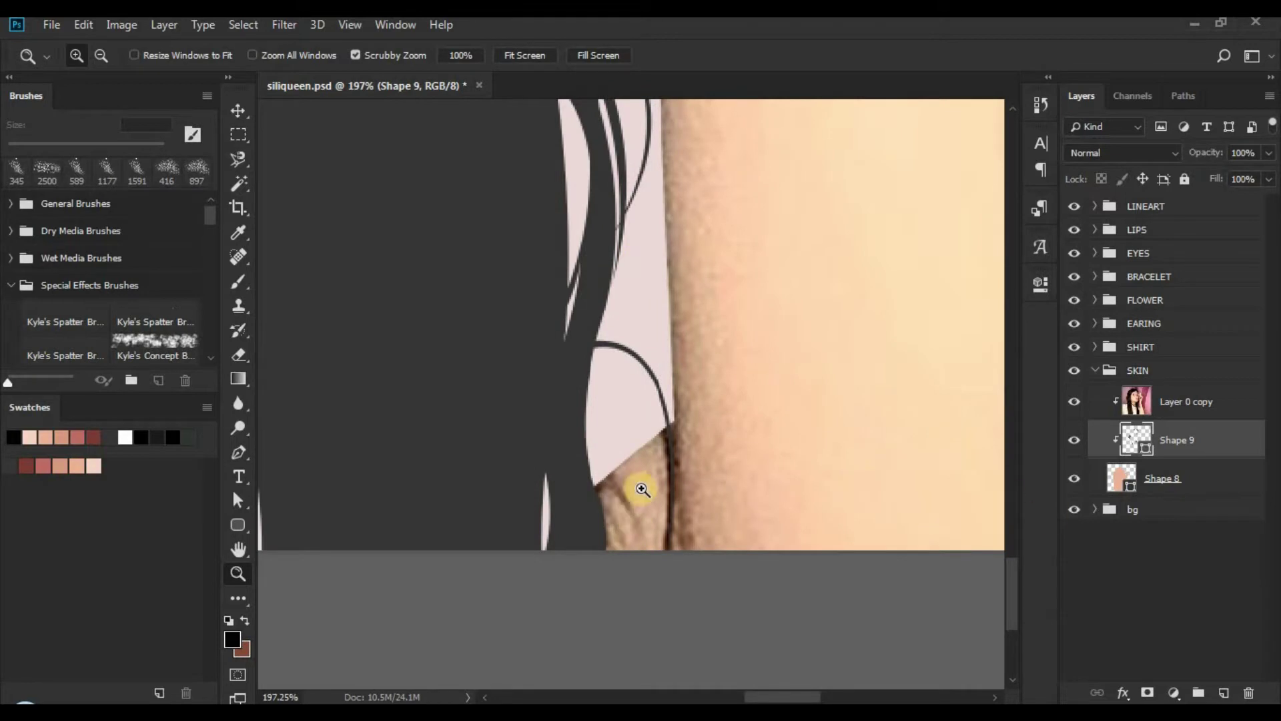
key("p")
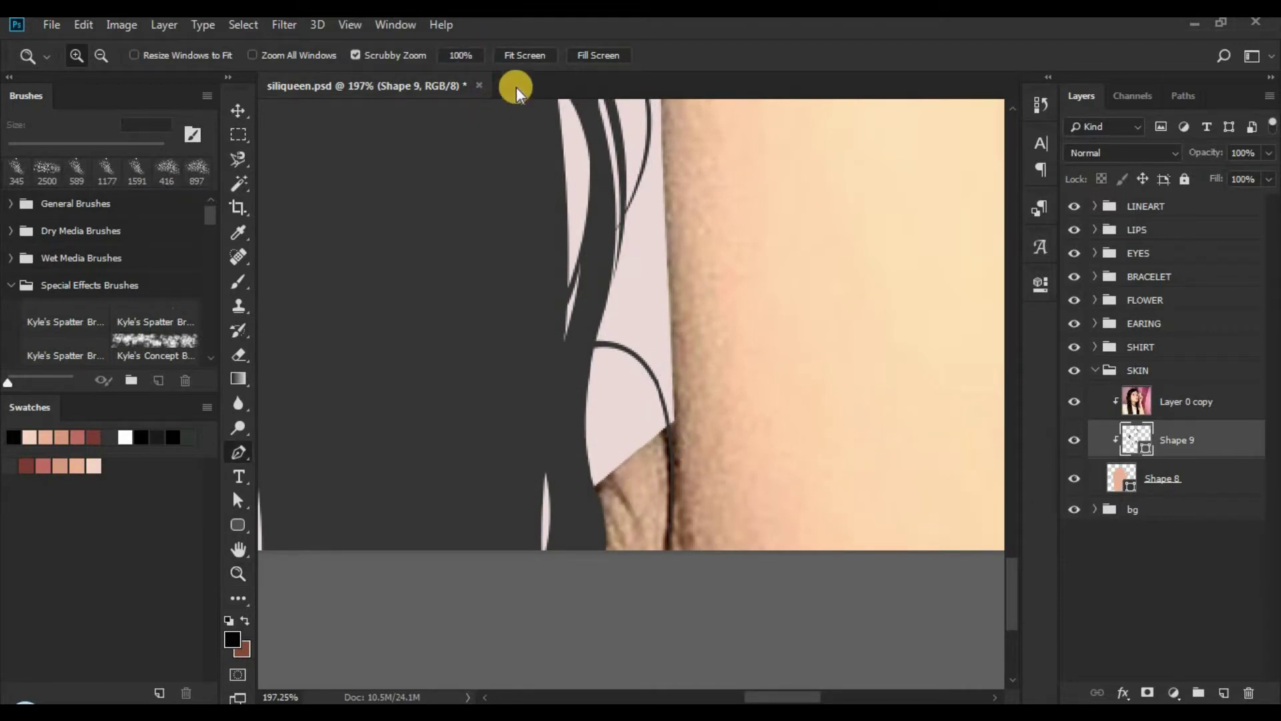
left_click(552, 56)
left_click(573, 80)
left_click(672, 412)
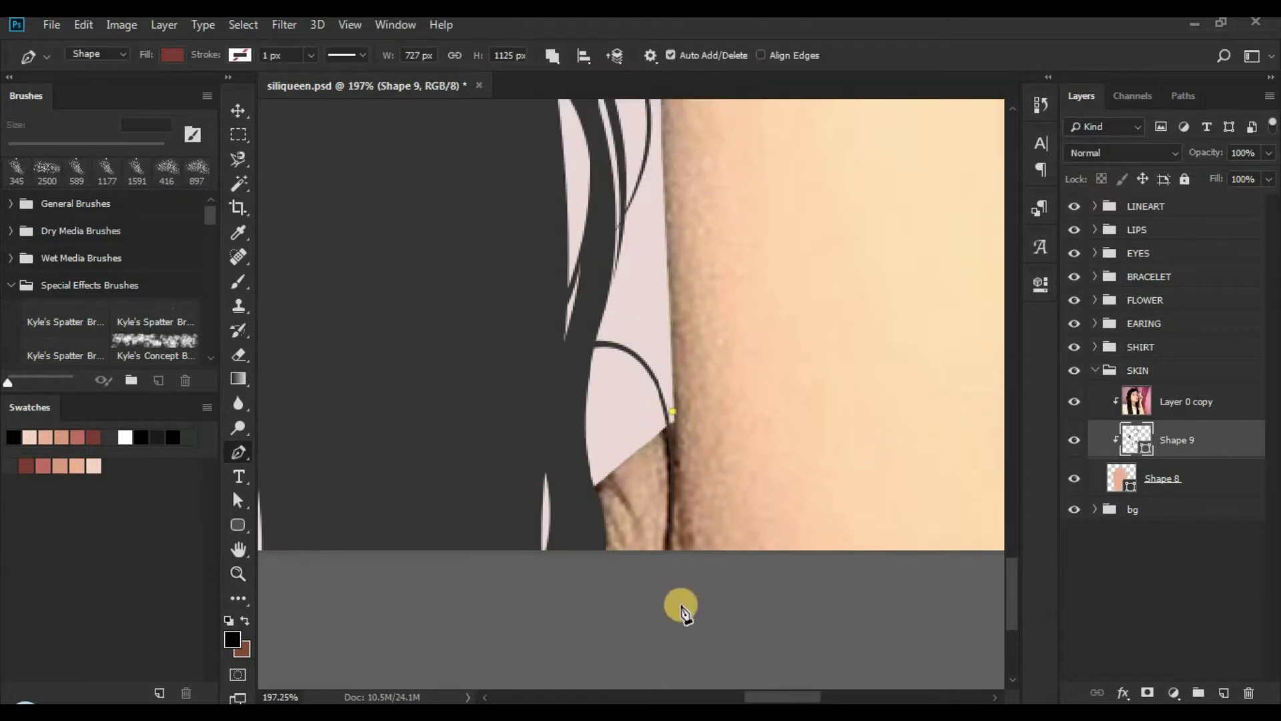
left_click(681, 609, "alt")
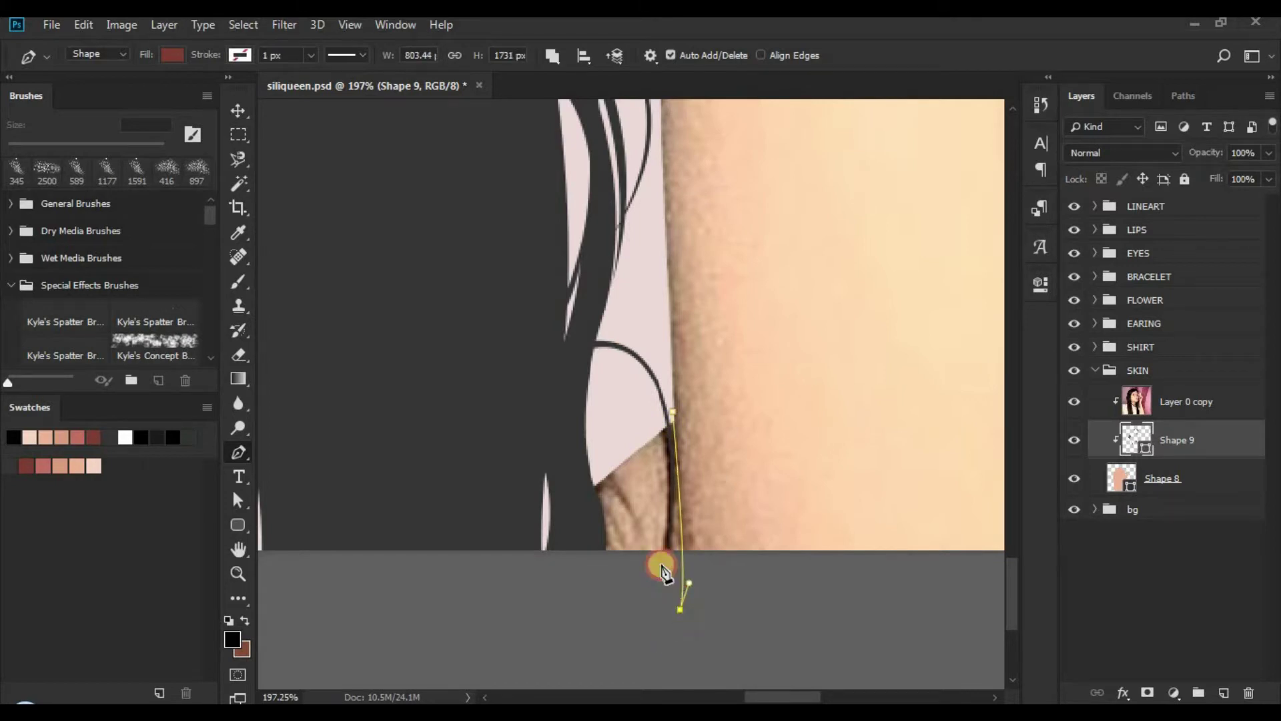
left_click(672, 421)
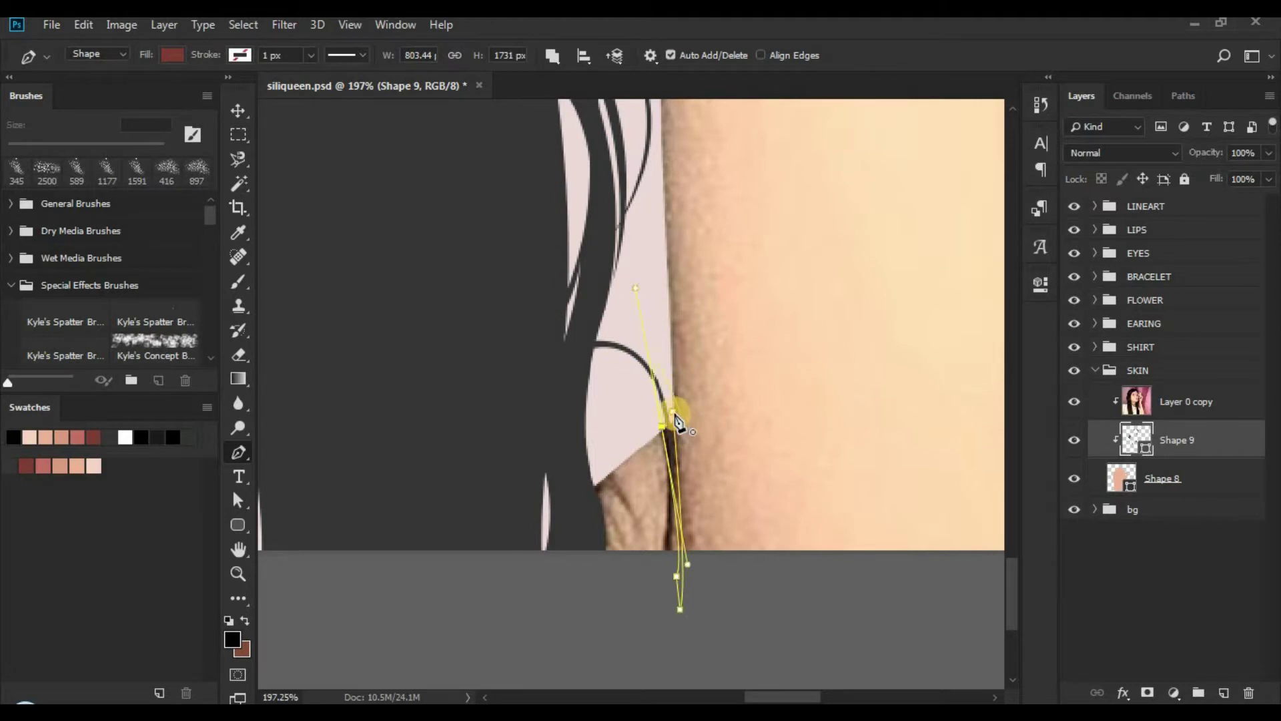
Step: Start another combined shape at the canvas's lower border and trace up the outer edge of the lower forearm
left_click_drag(745, 347, 563, 572)
left_click_drag(632, 434, 575, 435)
left_click_drag(839, 433, 786, 508)
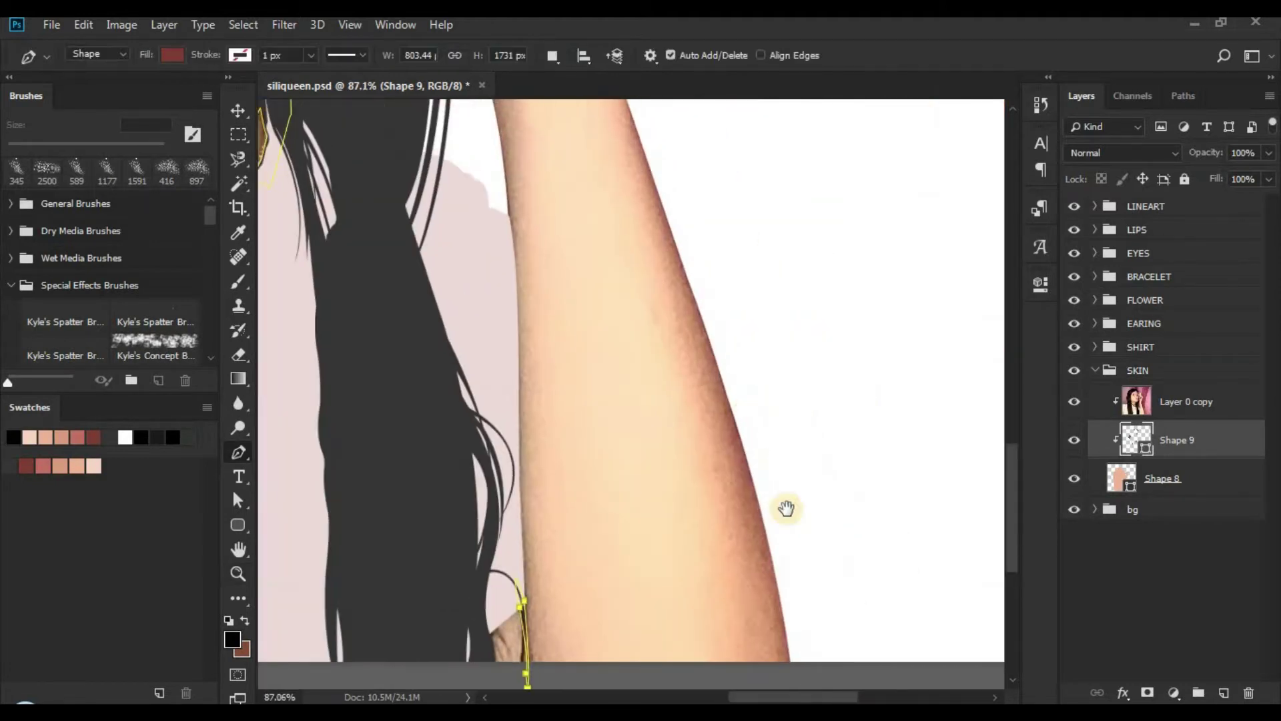
left_click_drag(701, 507, 752, 503)
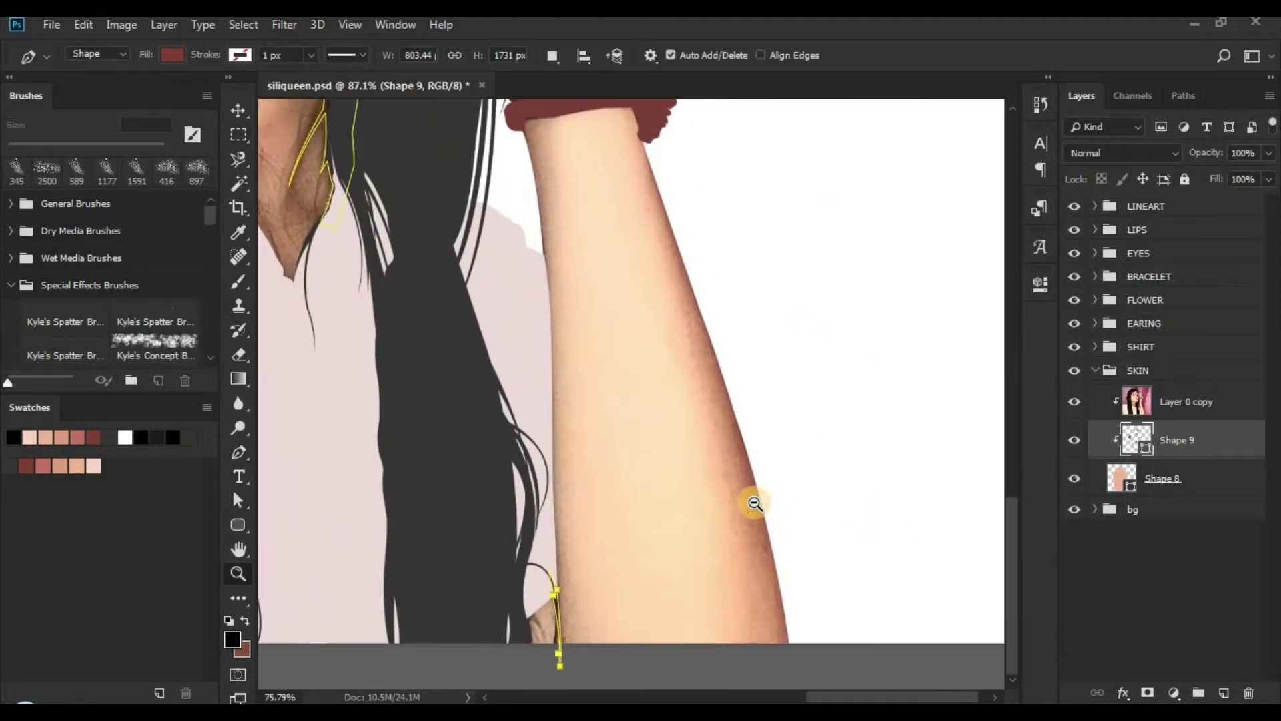
key("z")
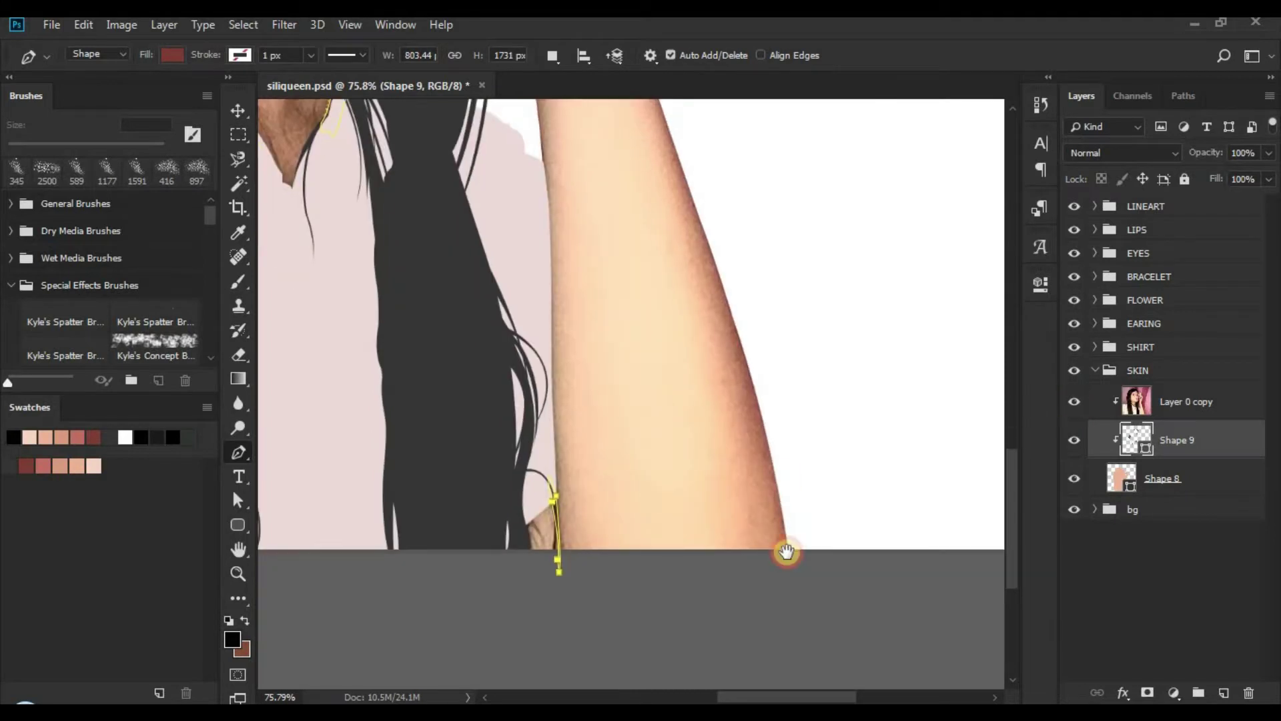
scroll(786, 552, "down", 3)
left_click(555, 58)
left_click(580, 97)
left_click(788, 557)
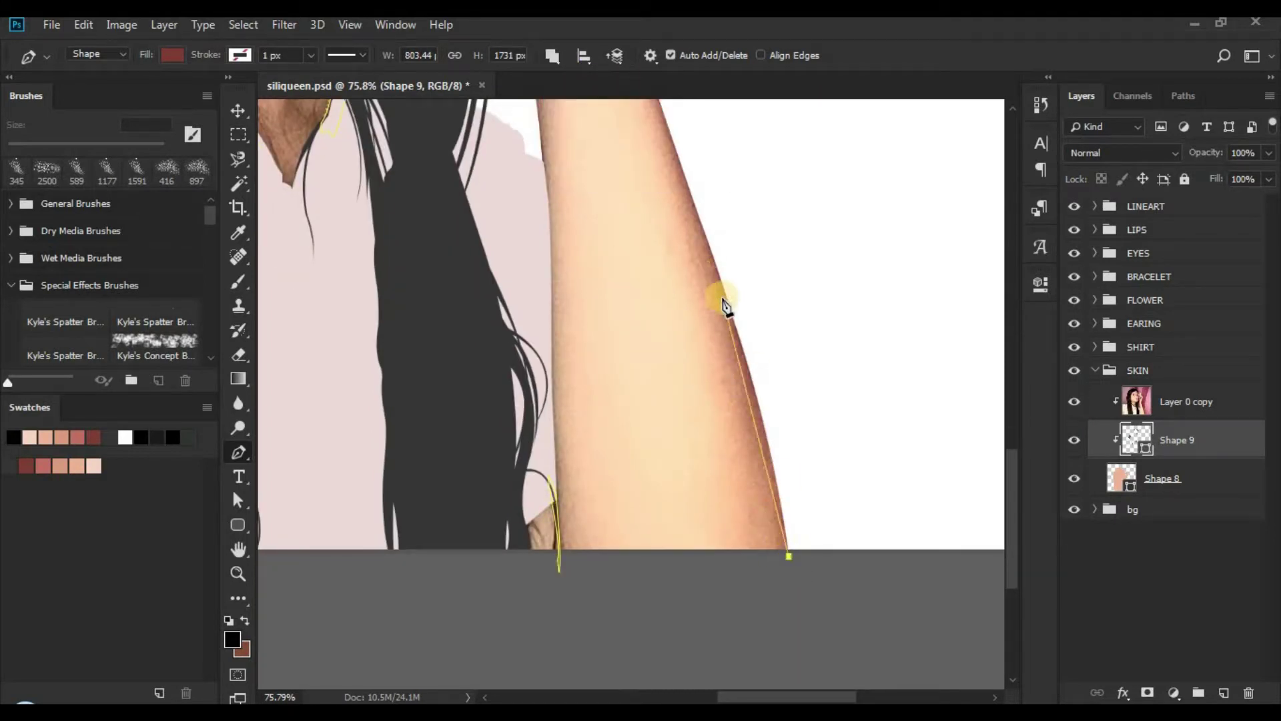
left_click_drag(683, 174, 676, 162)
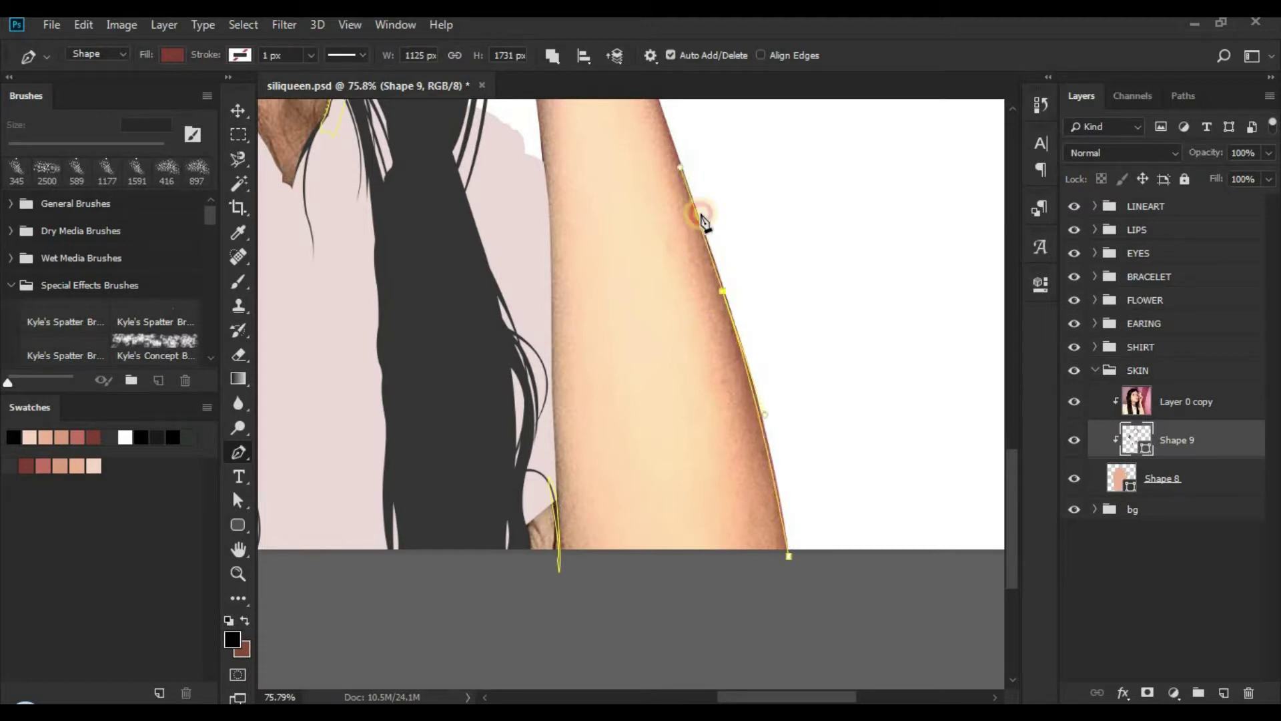
left_click(722, 292, "alt")
Step: Extend the outline along the upper forearm's outer edge and past the bracelet
left_click_drag(719, 229, 613, 454)
left_click_drag(595, 425, 689, 426)
left_click(525, 261)
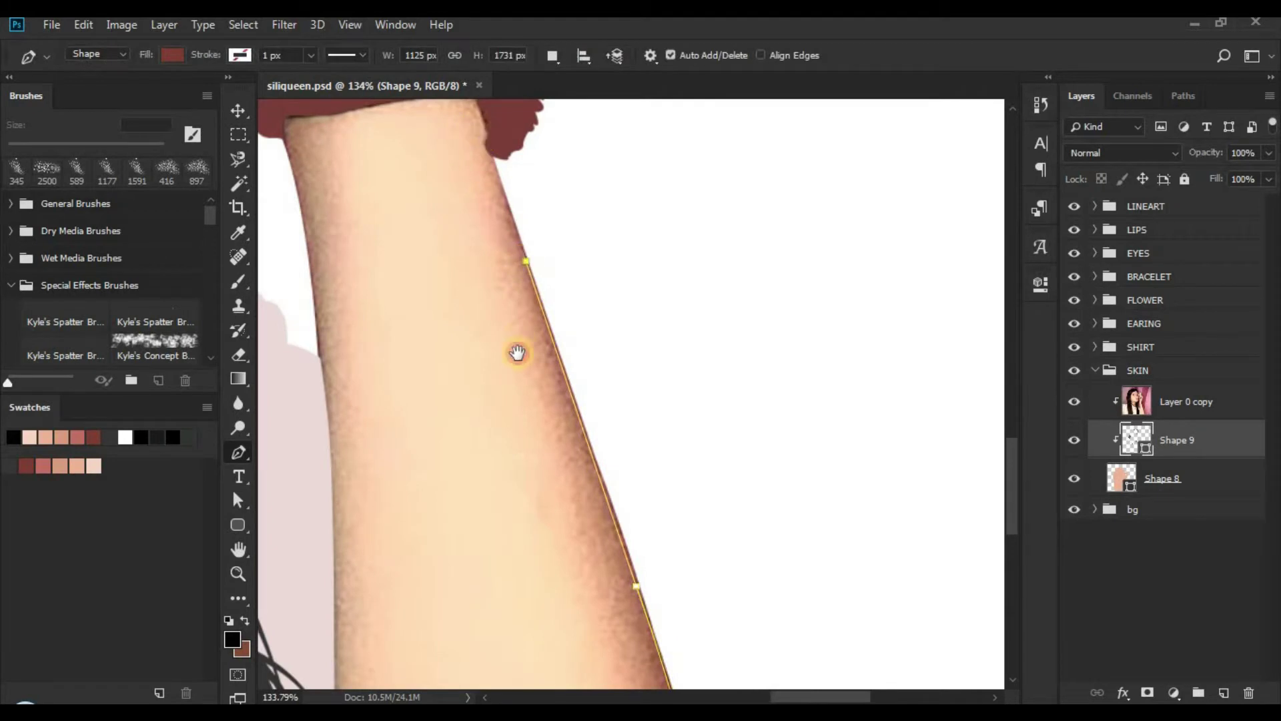
scroll(517, 352, "up", 5)
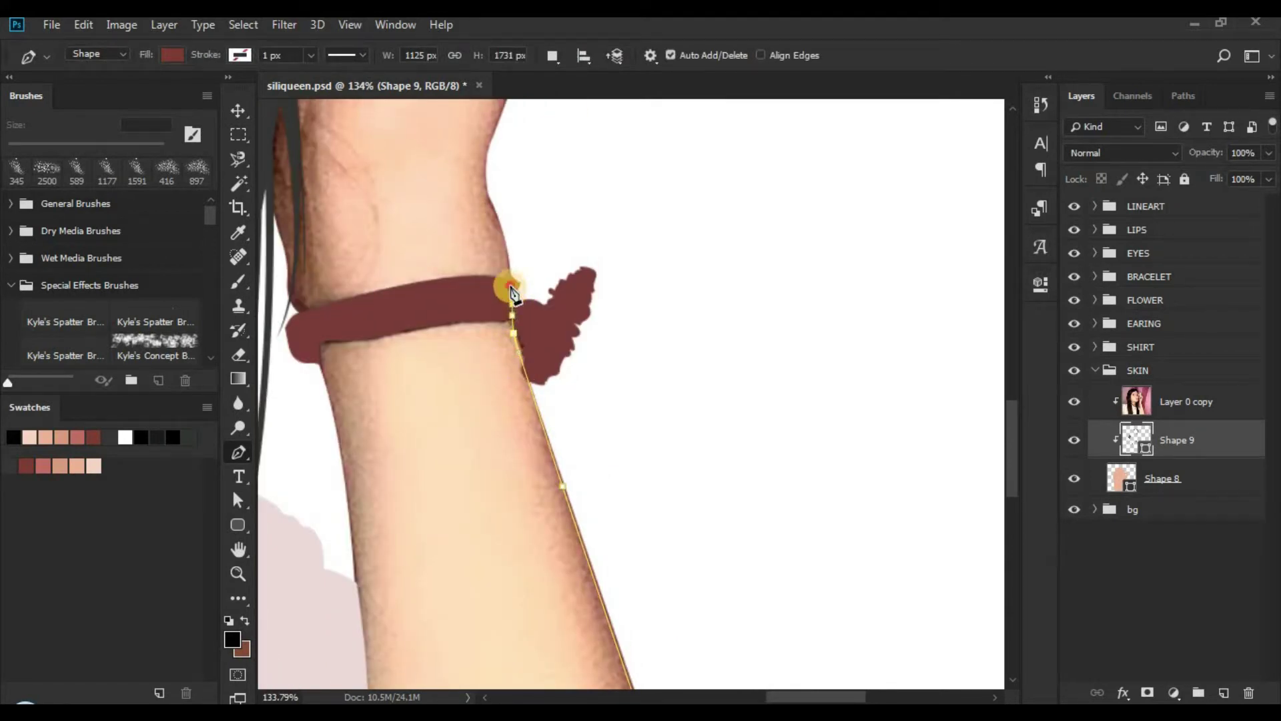
Step: Curve the outline around the wrist above the bracelet to the base of the hand
left_click_drag(522, 405, 535, 557)
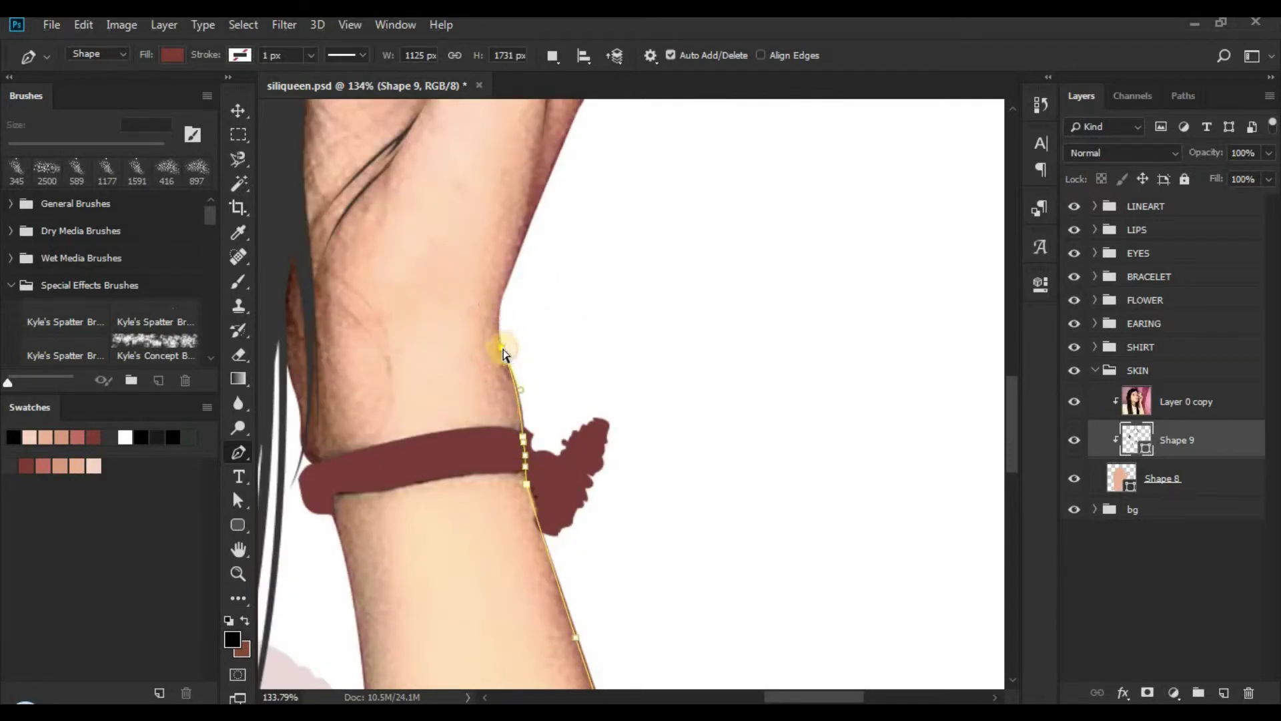
left_click_drag(503, 349, 503, 353)
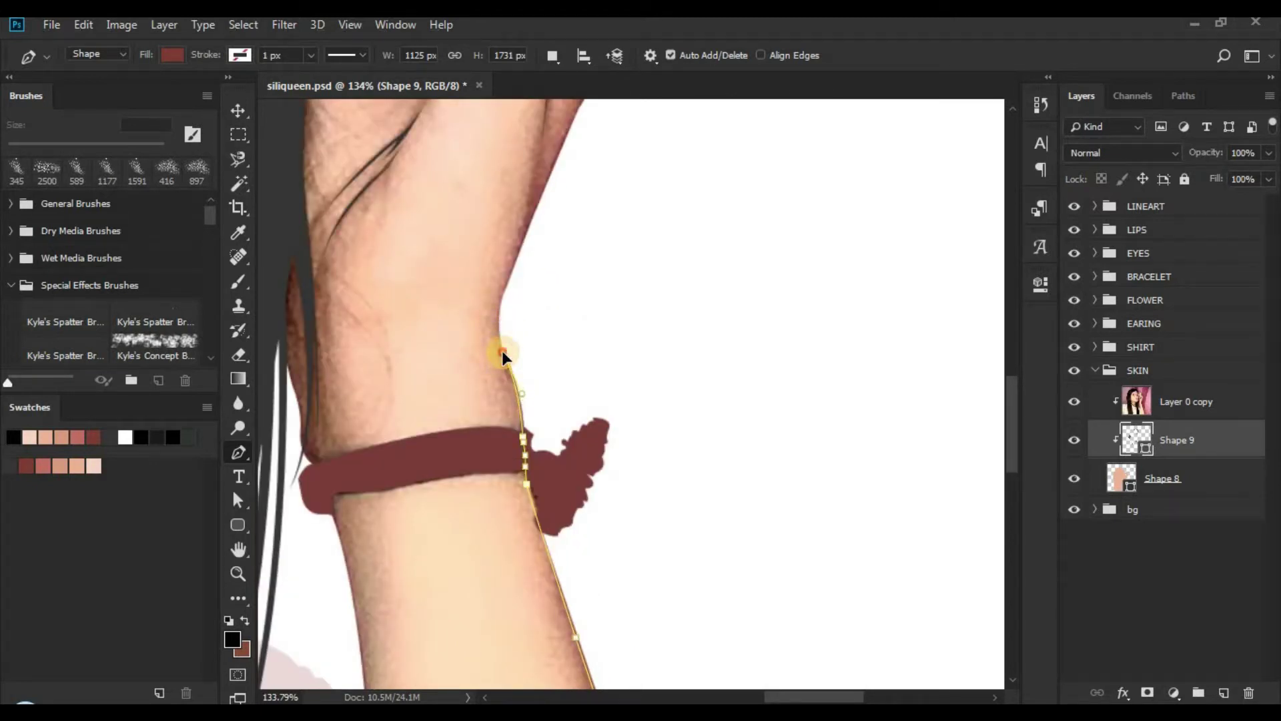
left_click_drag(524, 247, 519, 492)
left_click(506, 288, "alt")
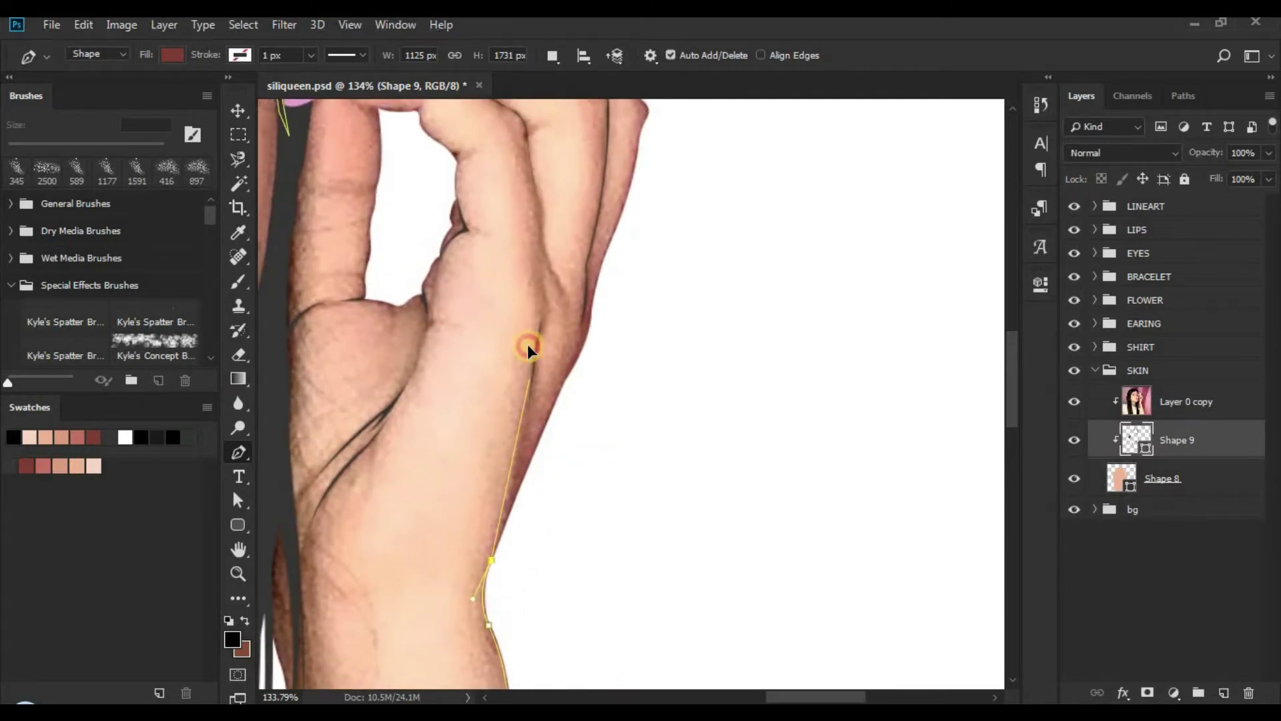
Step: Trace a thin sliver up the back of the hand to a point and return it toward the hand's outer edge
left_click_drag(537, 327, 657, 369)
key("ctrl+space")
left_click_drag(526, 414, 552, 474)
left_click(534, 380, "alt")
key("ctrl+space")
key("space")
left_click_drag(437, 515, 447, 349)
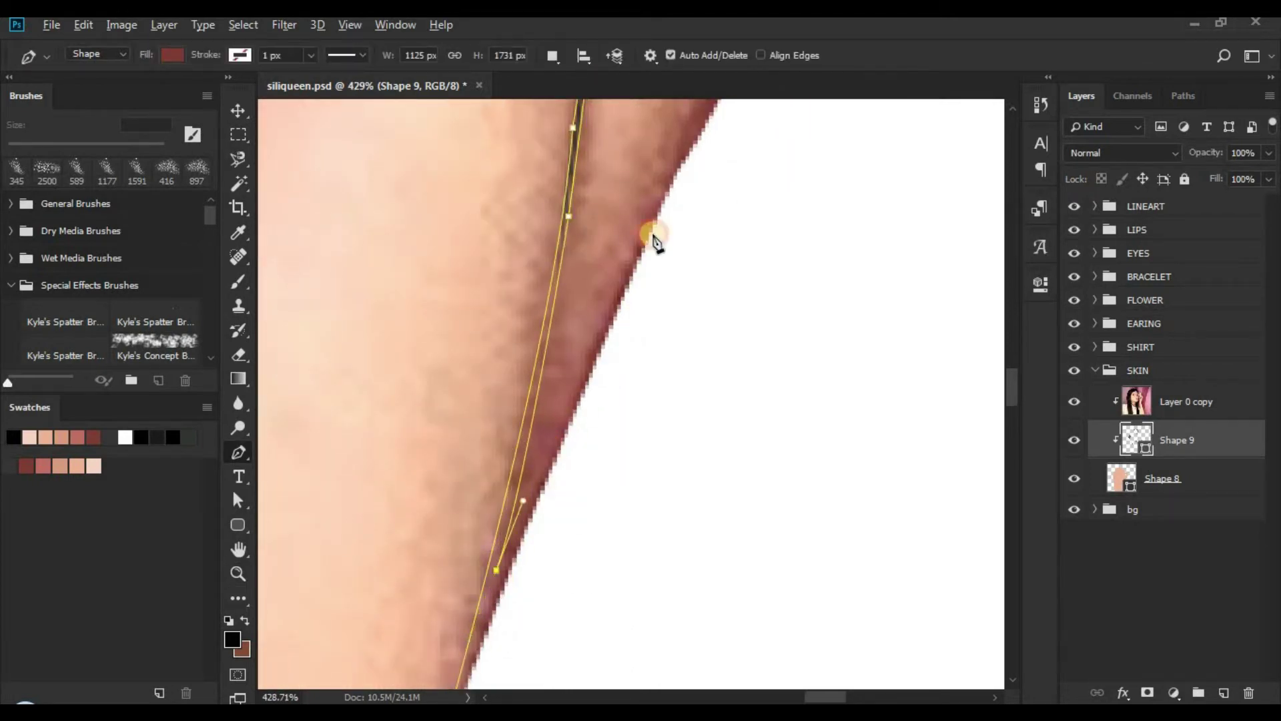
Step: Trace up the hand's outer side and along the line art separating the little finger from its neighbour
left_click(651, 194)
scroll(609, 342, "down", 7)
scroll(593, 415, "up", 4)
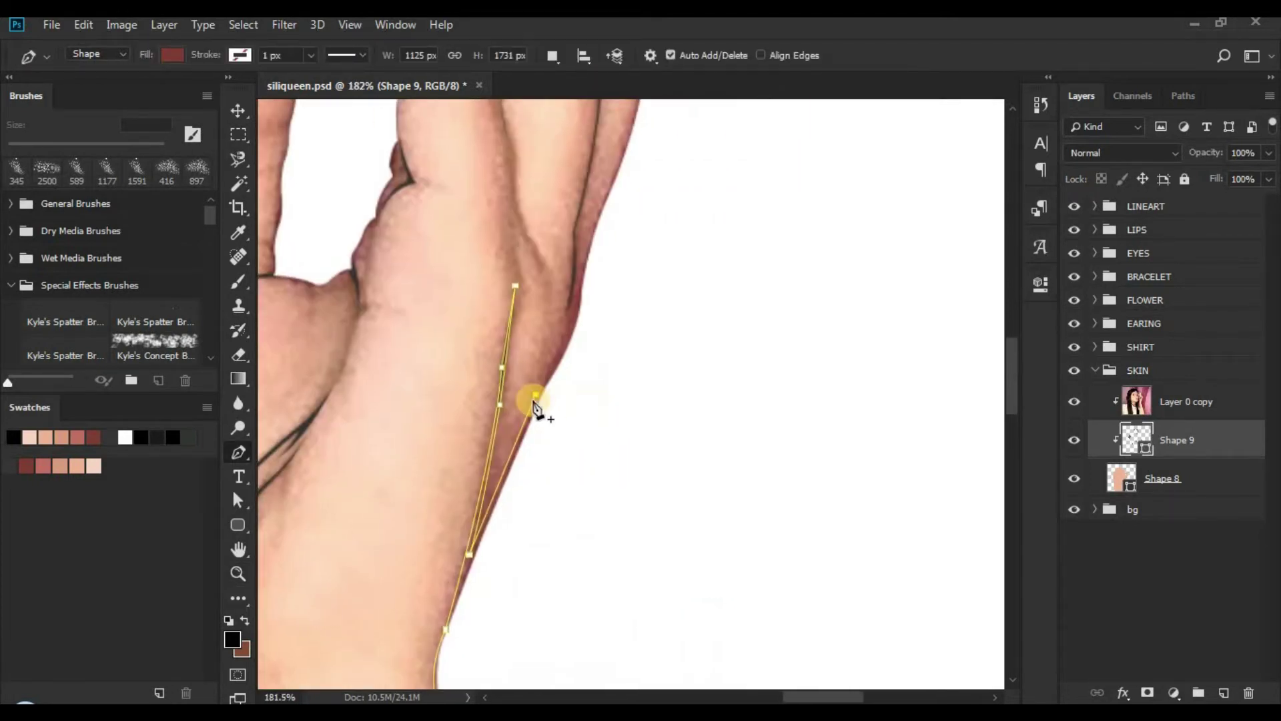
scroll(558, 385, "up", 1)
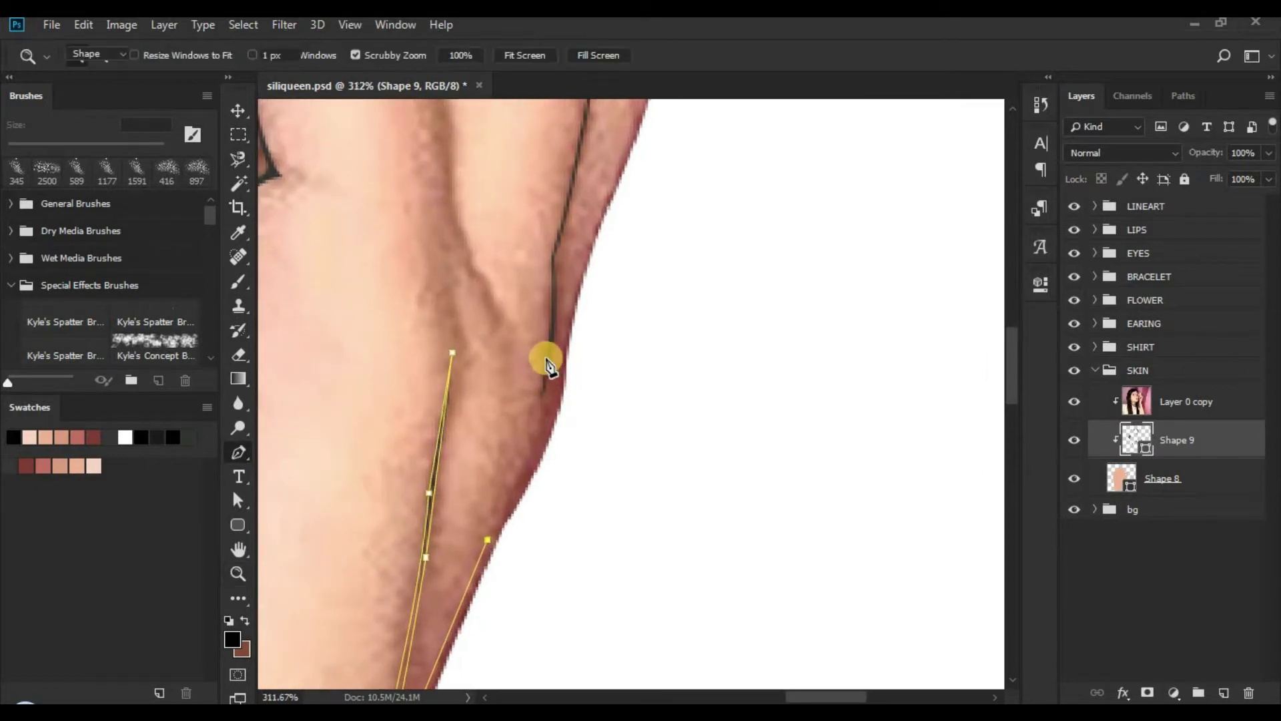
left_click_drag(547, 284, 548, 285)
left_click(546, 355, "alt")
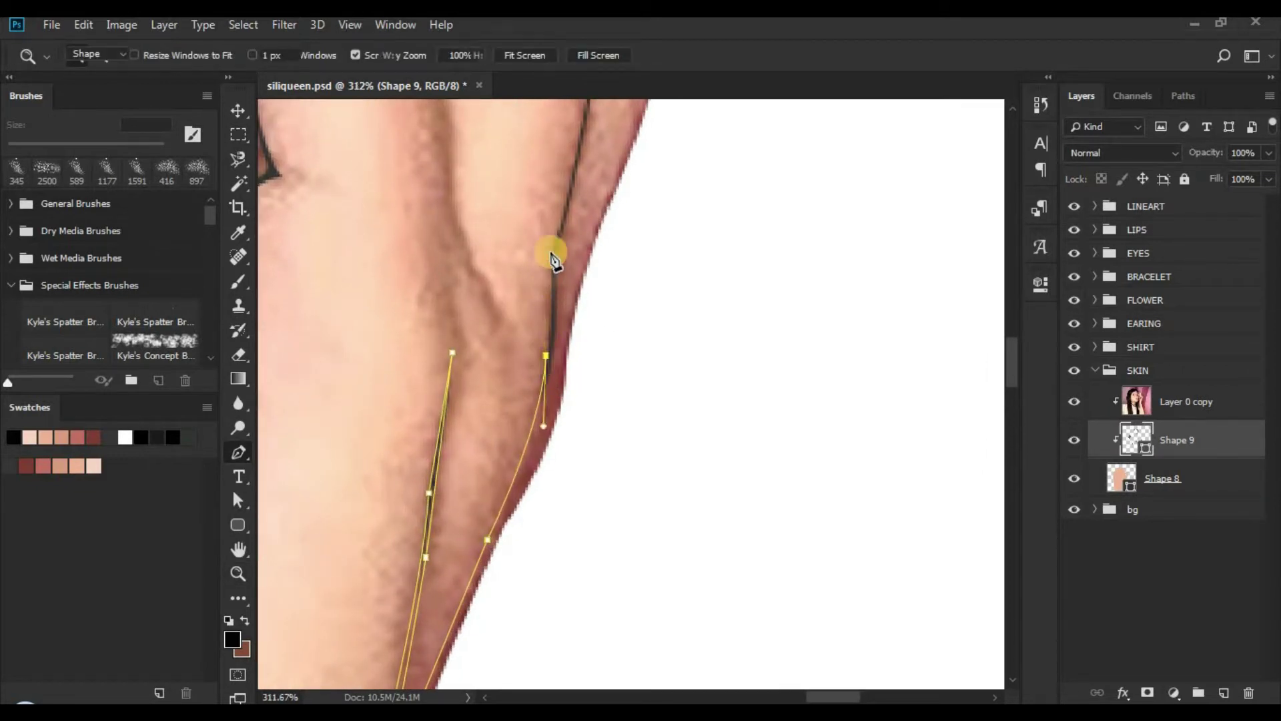
left_click(552, 253)
left_click_drag(579, 196, 486, 528)
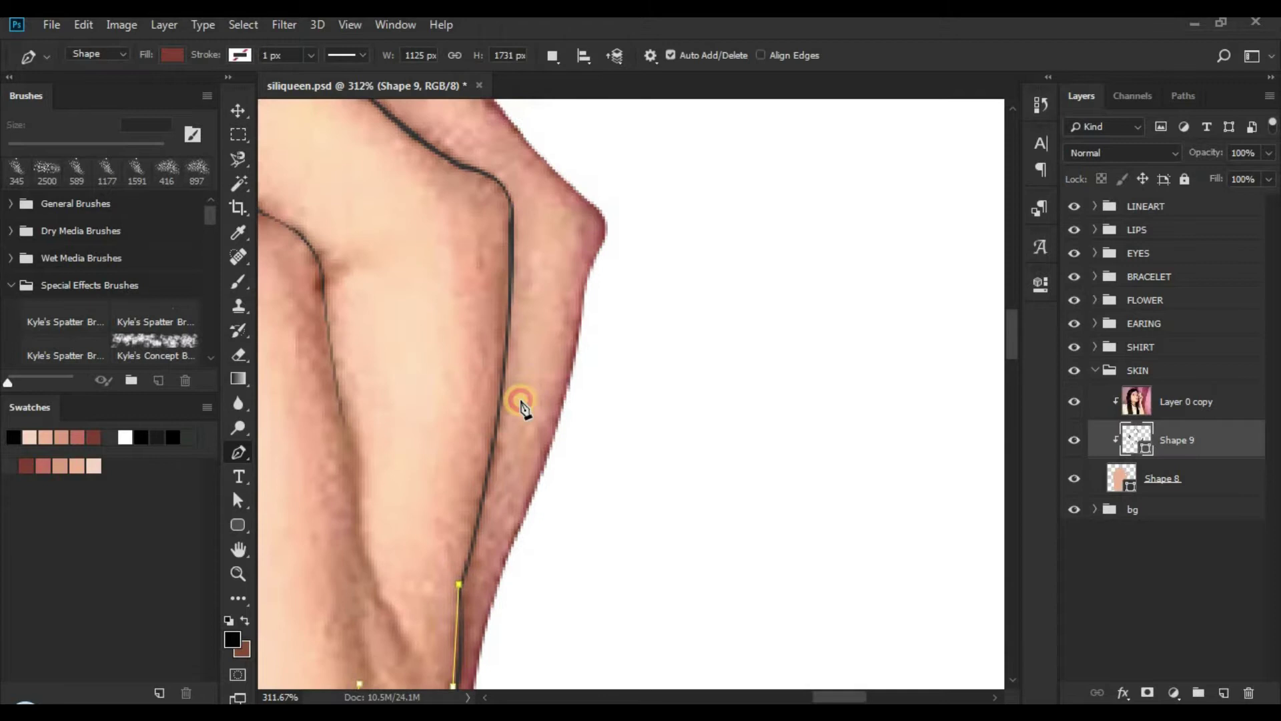
left_click(508, 358, "alt")
left_click_drag(502, 366, 500, 287)
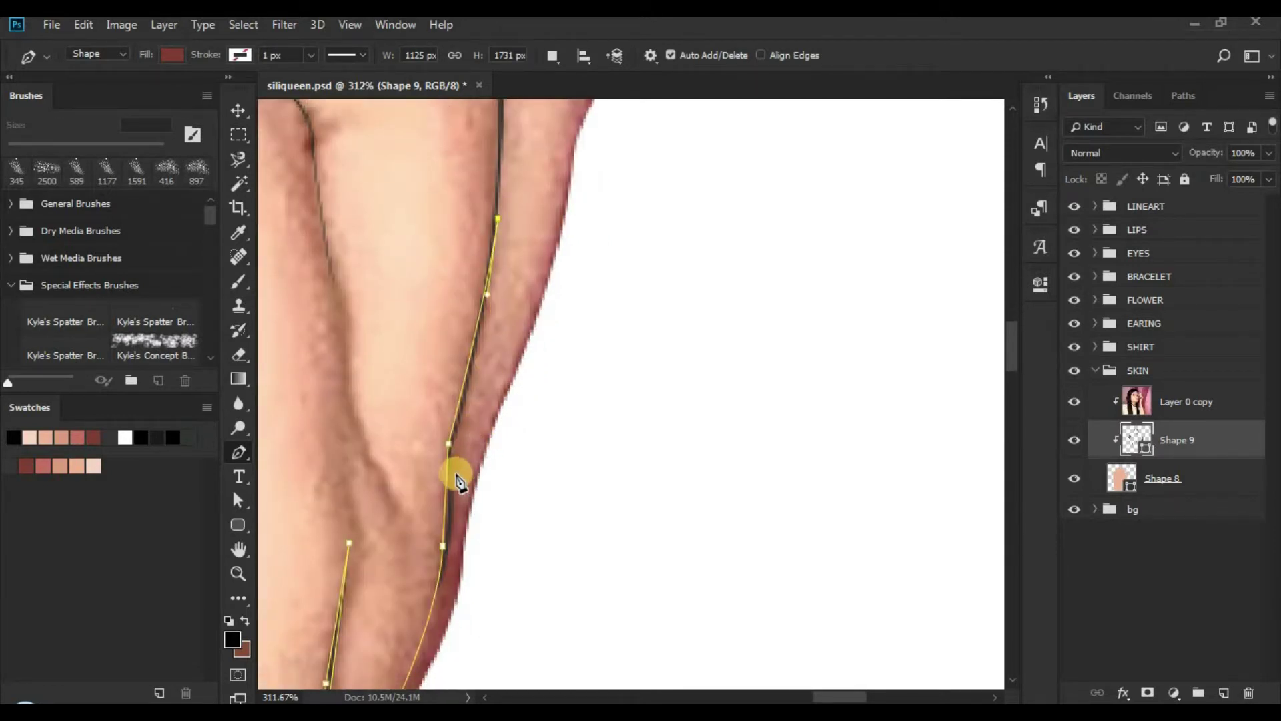
Step: Bring the outline back down beside the finger line as a thin sliver to the hand's outer edge
left_click_drag(459, 521, 461, 524)
key("ctrl+z")
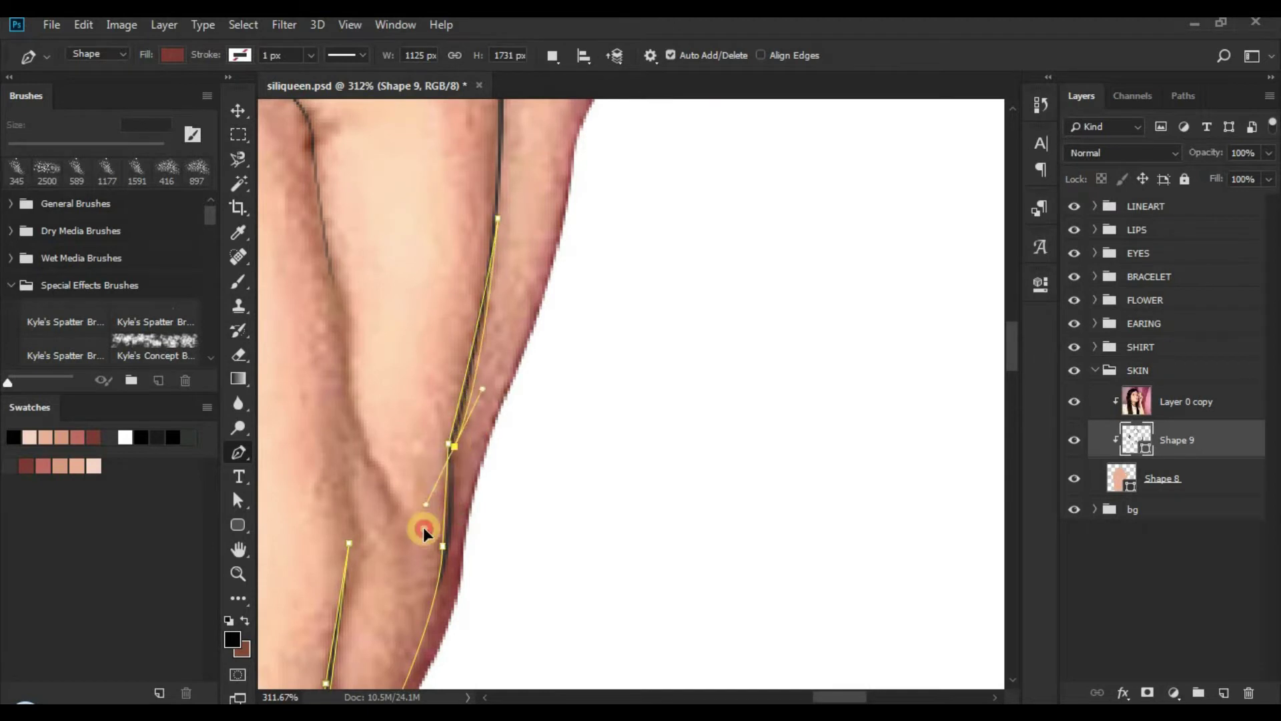
left_click(454, 446, "alt")
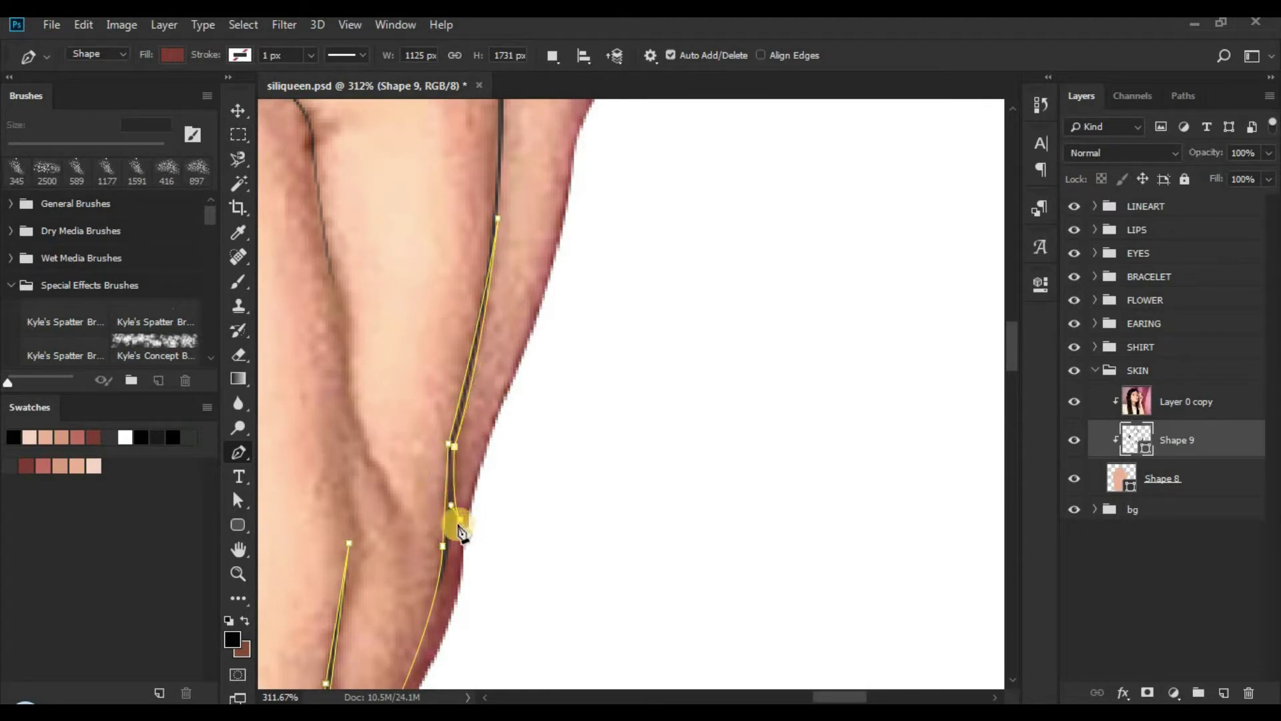
left_click(460, 526)
Step: Trace the shadow outline up the little finger's outer edge and around its bent knuckle
scroll(527, 314, "up", 3)
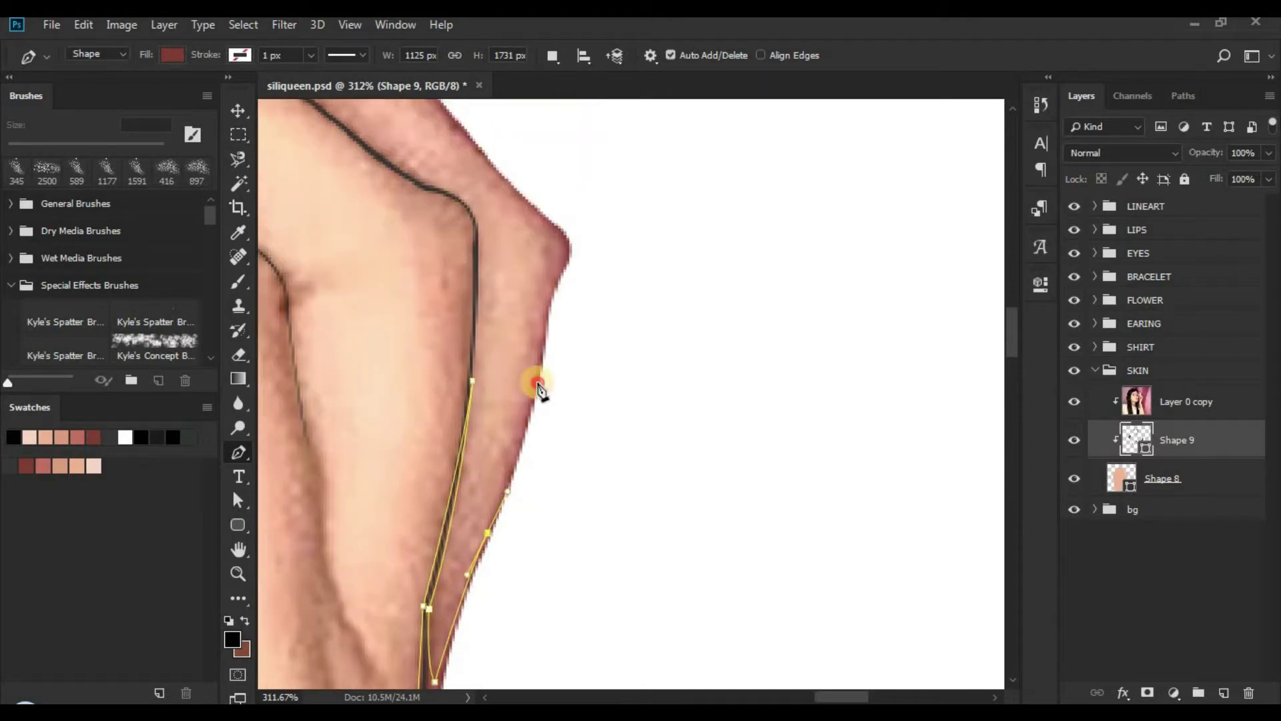
left_click(541, 349)
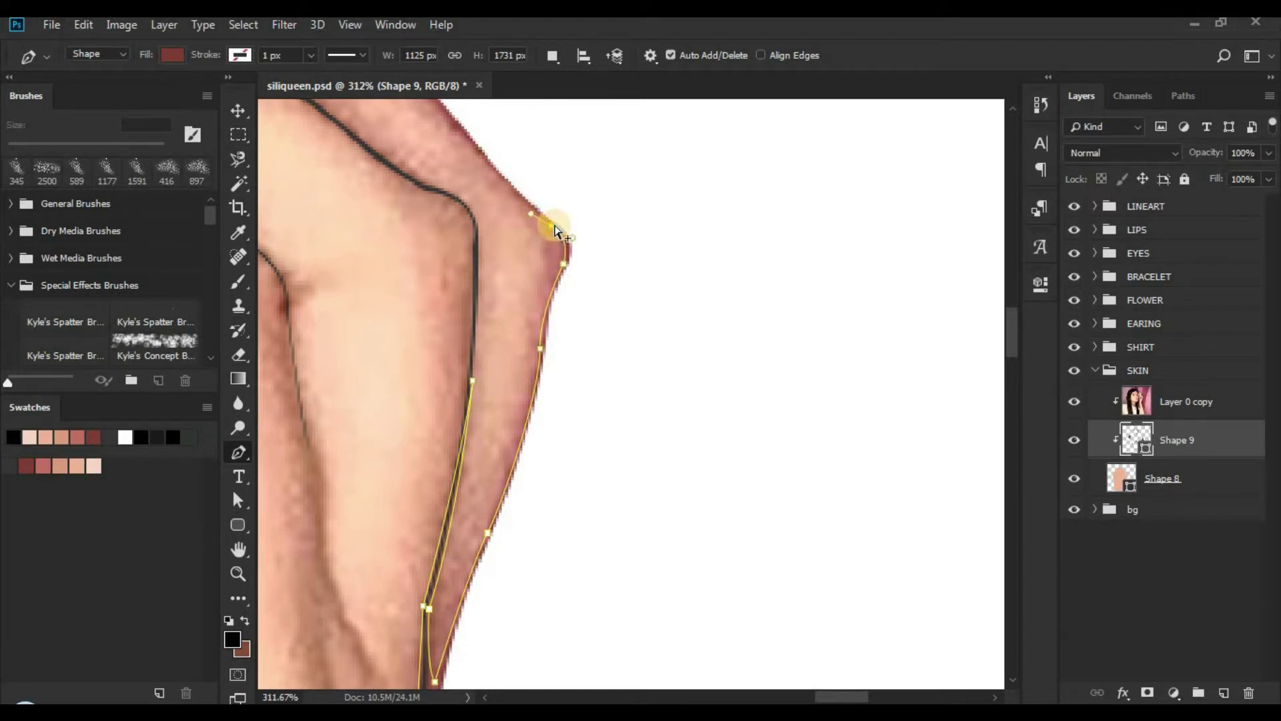
scroll(537, 303, "up", 6)
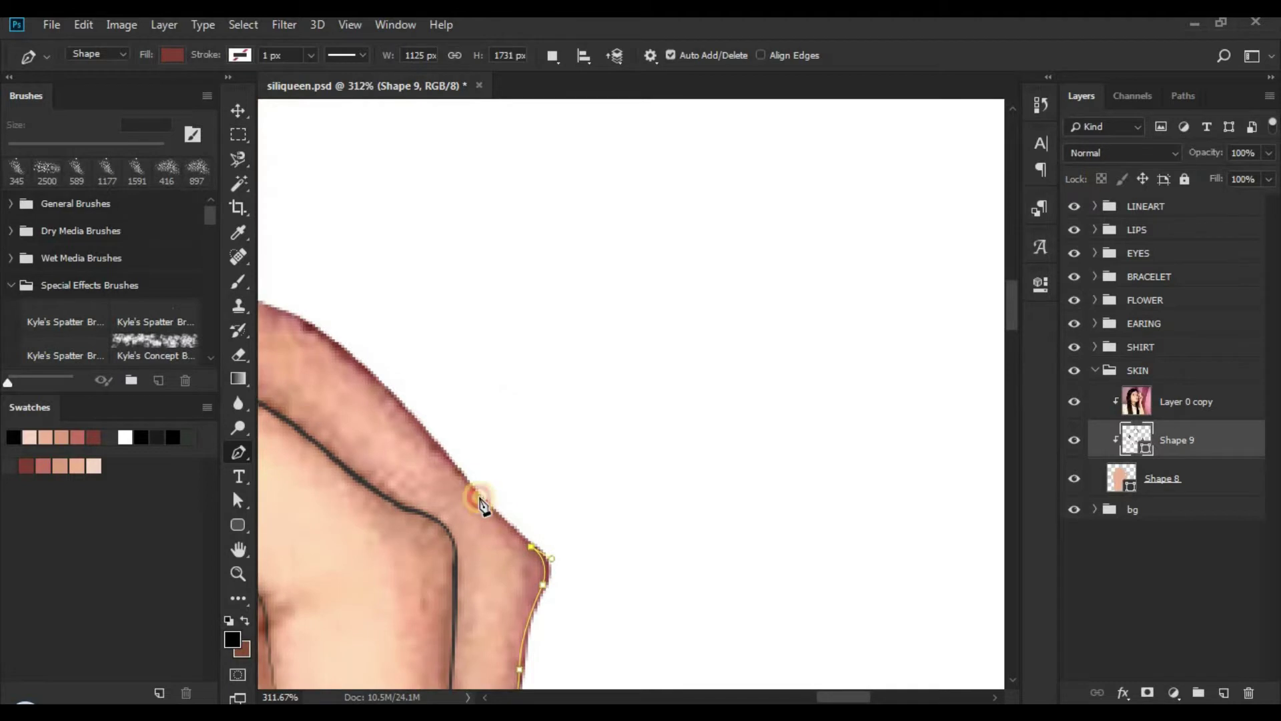
left_click(453, 456)
left_click(459, 475, "alt")
Step: Continue the outline along the little finger's outer edge toward the flower, with a small notch near the fingertip
left_click_drag(423, 455, 579, 498)
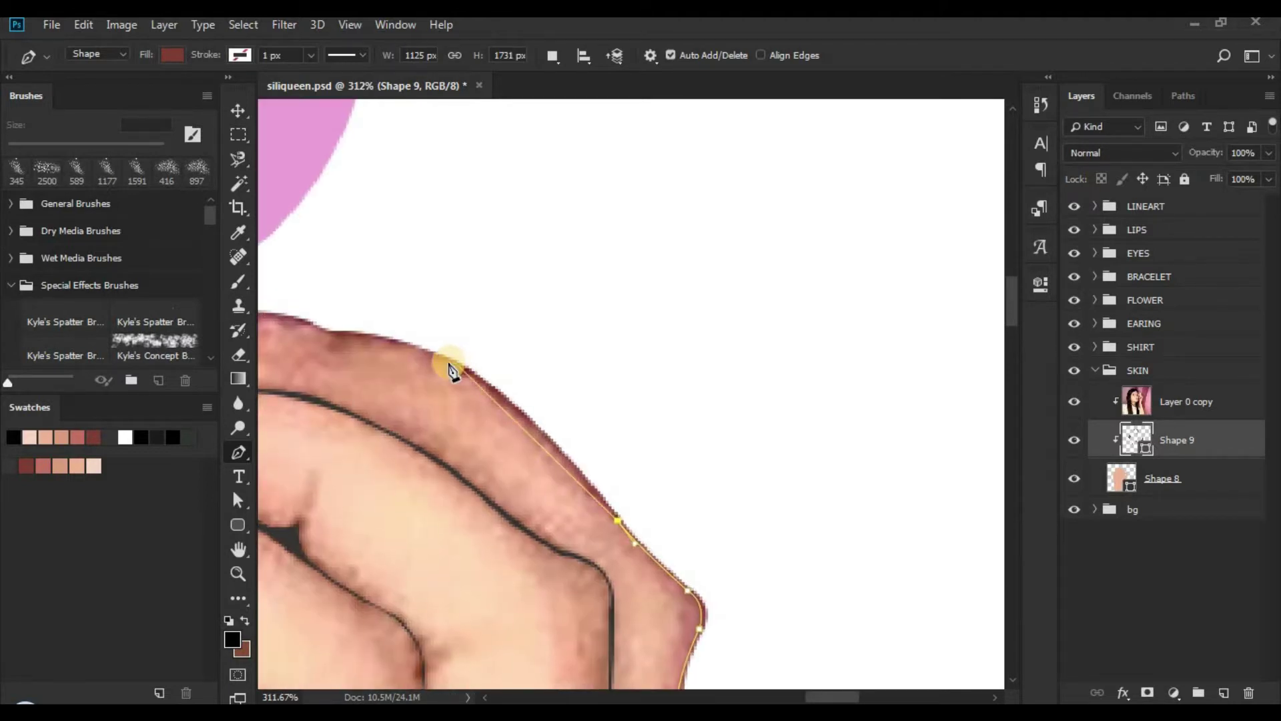
left_click_drag(395, 342, 379, 334)
left_click(449, 363, "alt")
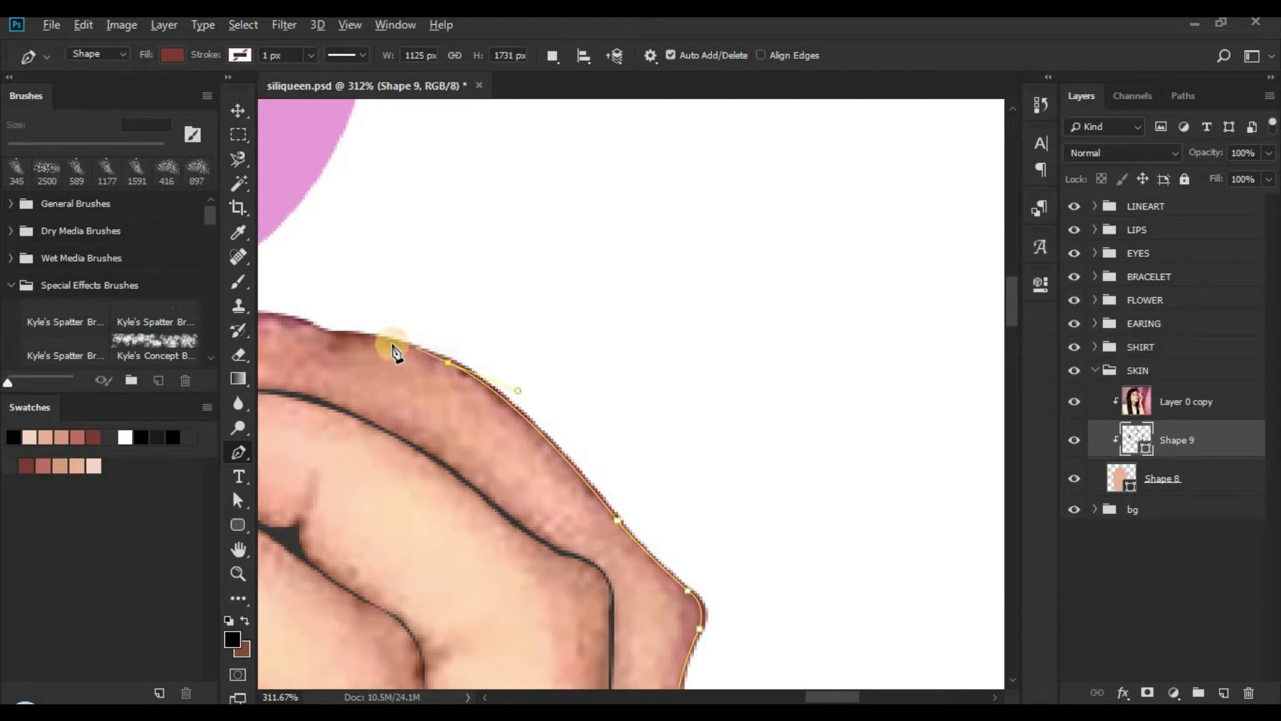
left_click_drag(491, 394, 690, 477)
left_click_drag(524, 434, 500, 451)
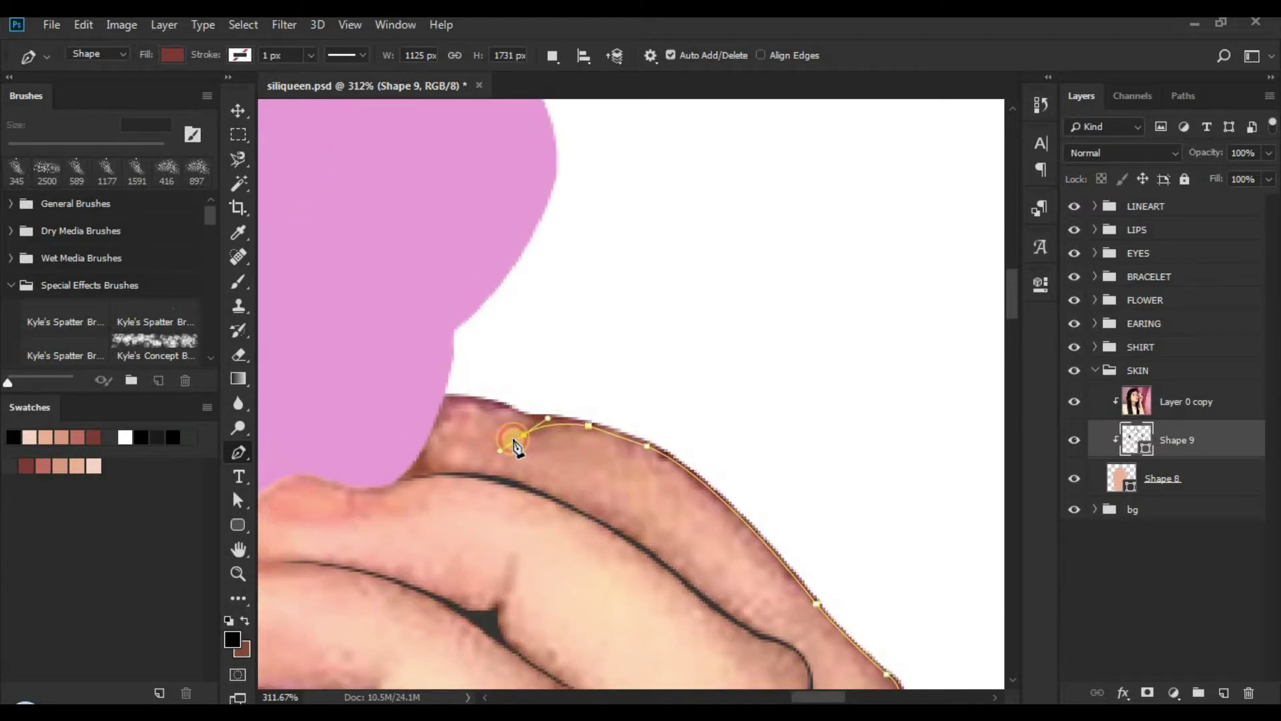
left_click(523, 435, "alt")
left_click_drag(501, 407, 535, 417)
left_click(501, 407, "alt")
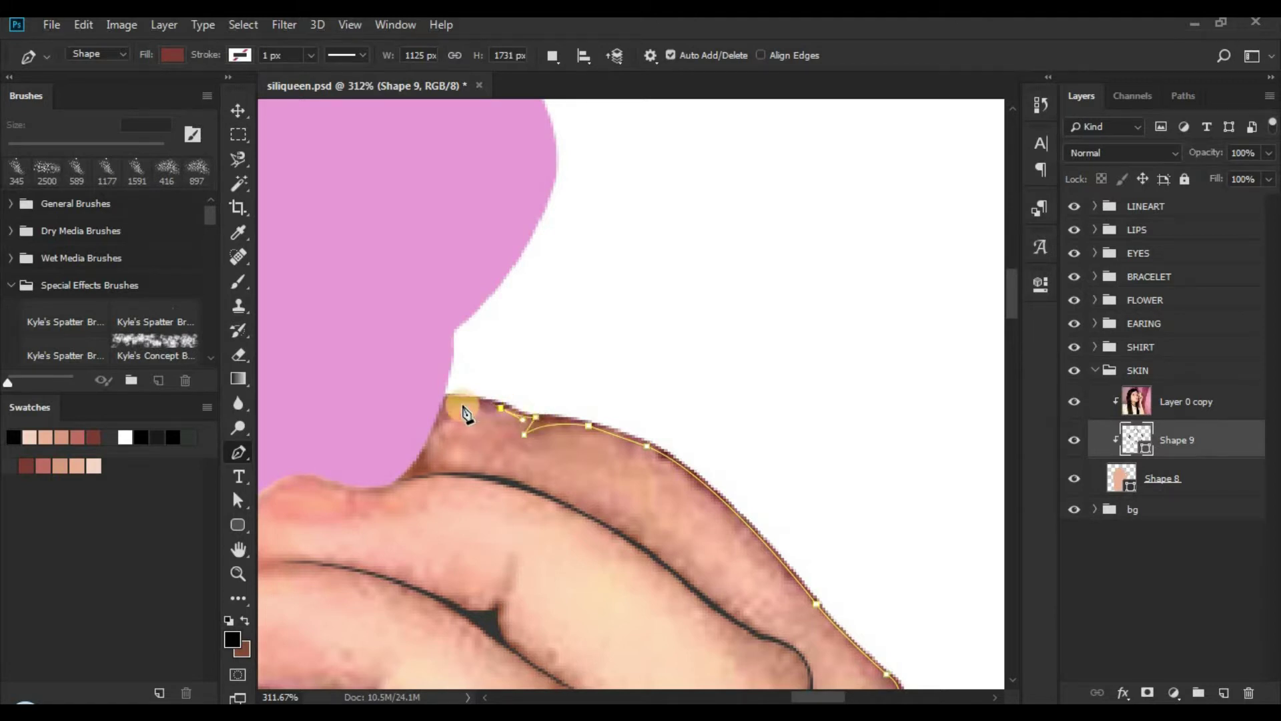
Step: Round the outline at the little finger's tip and follow the finger-separating line art back to the knuckle
left_click_drag(444, 422, 439, 471)
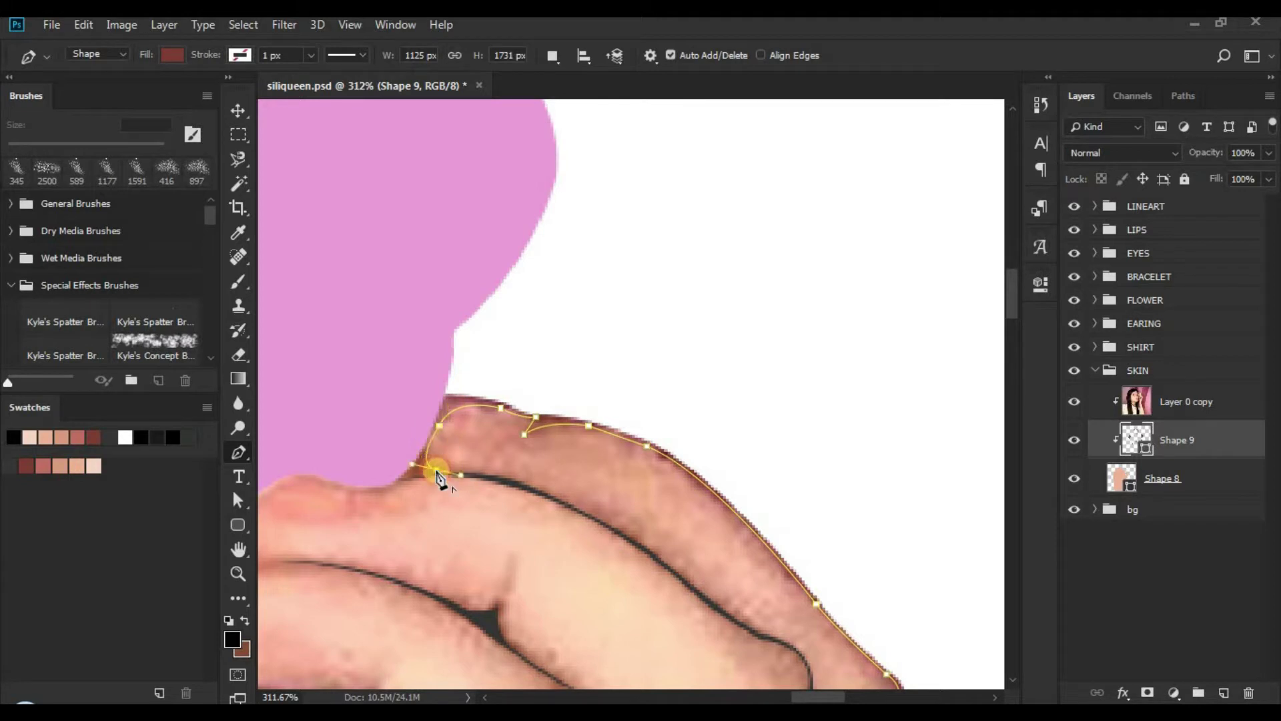
scroll(554, 361, "down", 3)
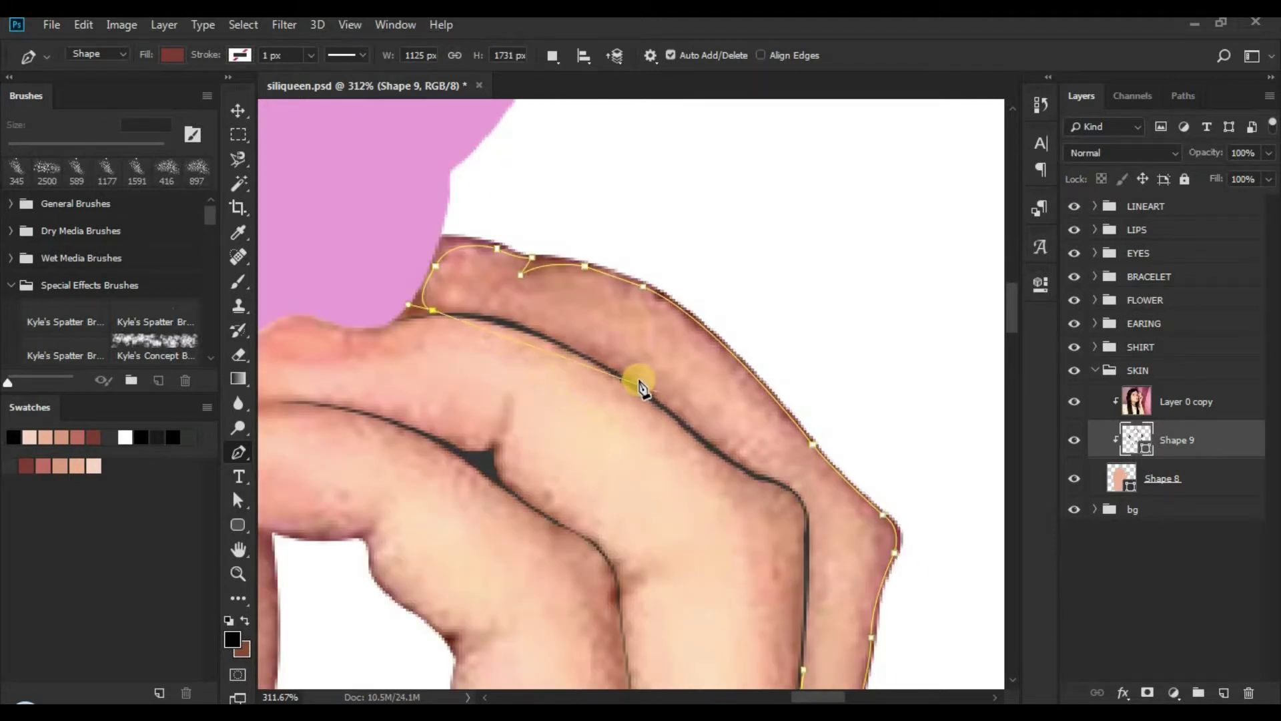
left_click_drag(649, 392, 761, 489)
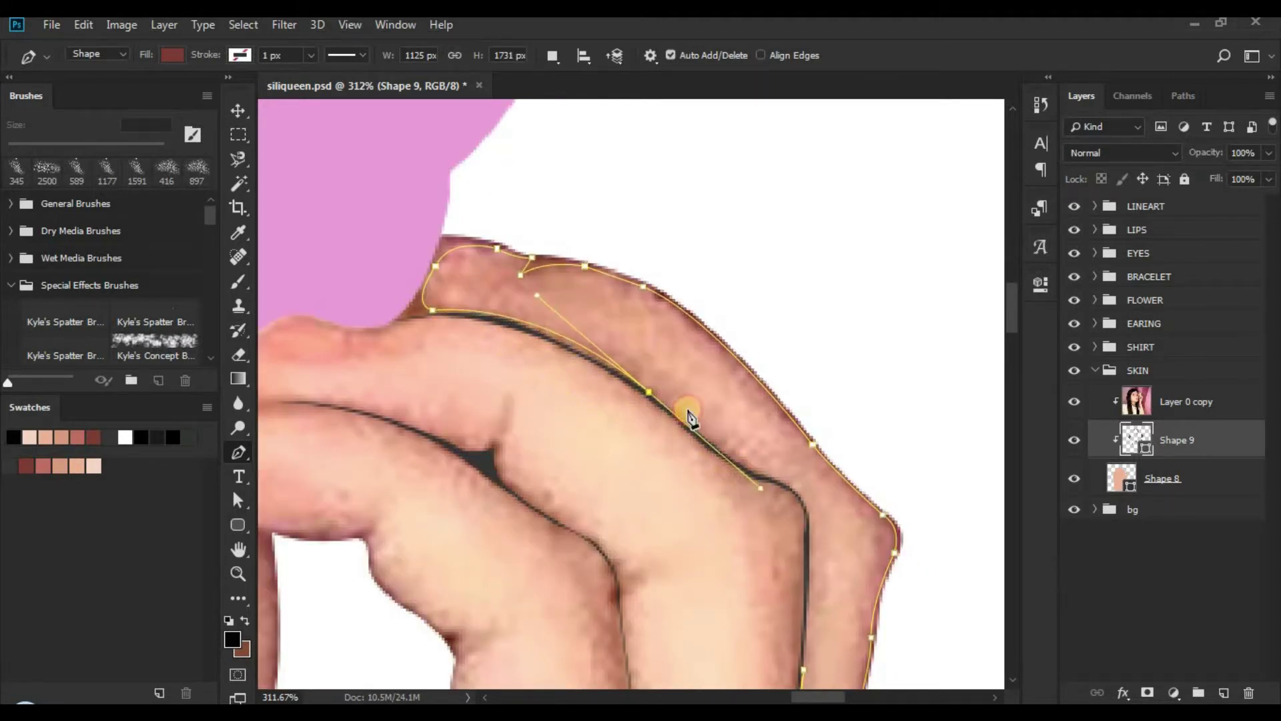
left_click(648, 392, "alt")
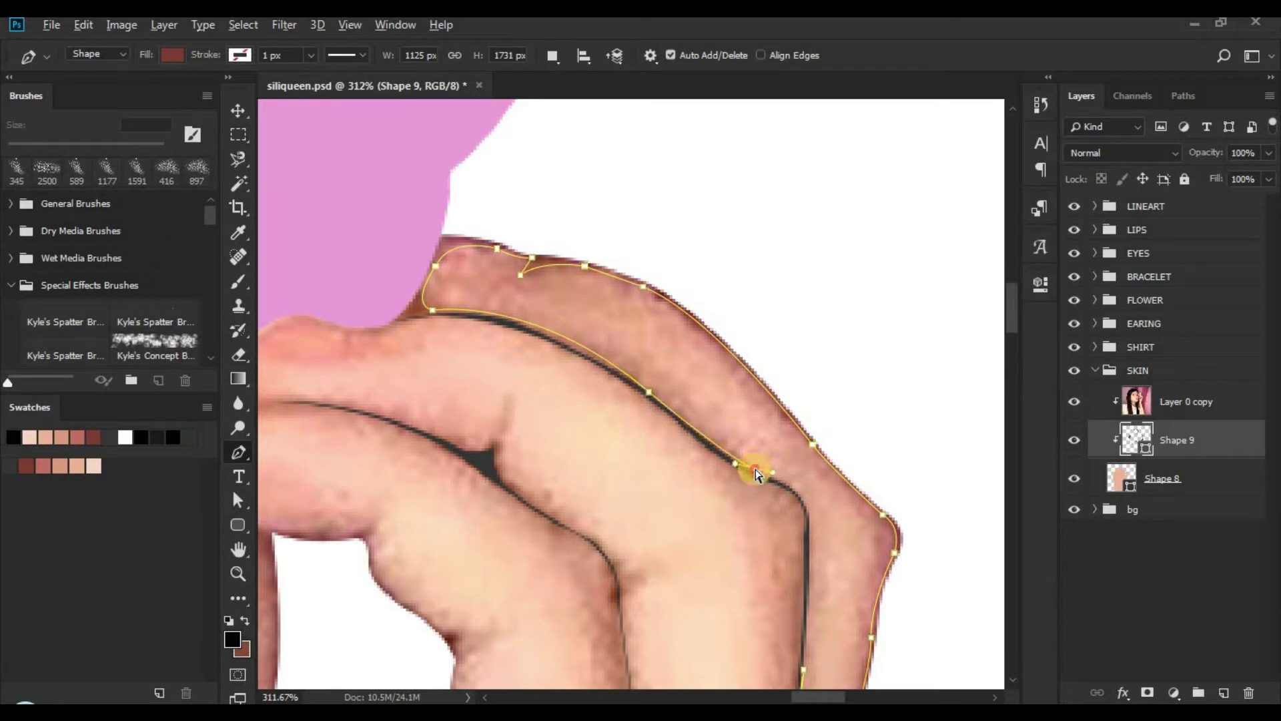
left_click_drag(756, 471, 603, 371)
left_click(761, 473, "alt")
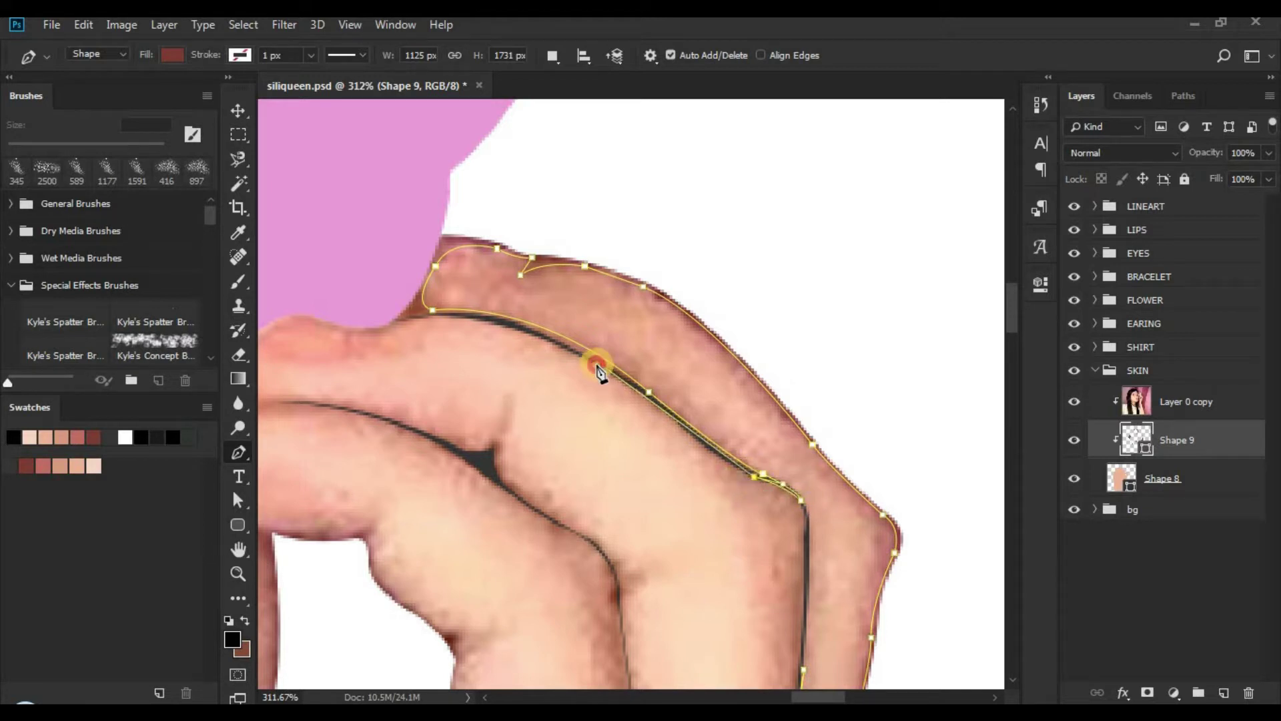
Step: Return the outline as a thin sliver along the underside of the finger line to the flower's edge
left_click(601, 366)
left_click_drag(306, 353, 284, 360)
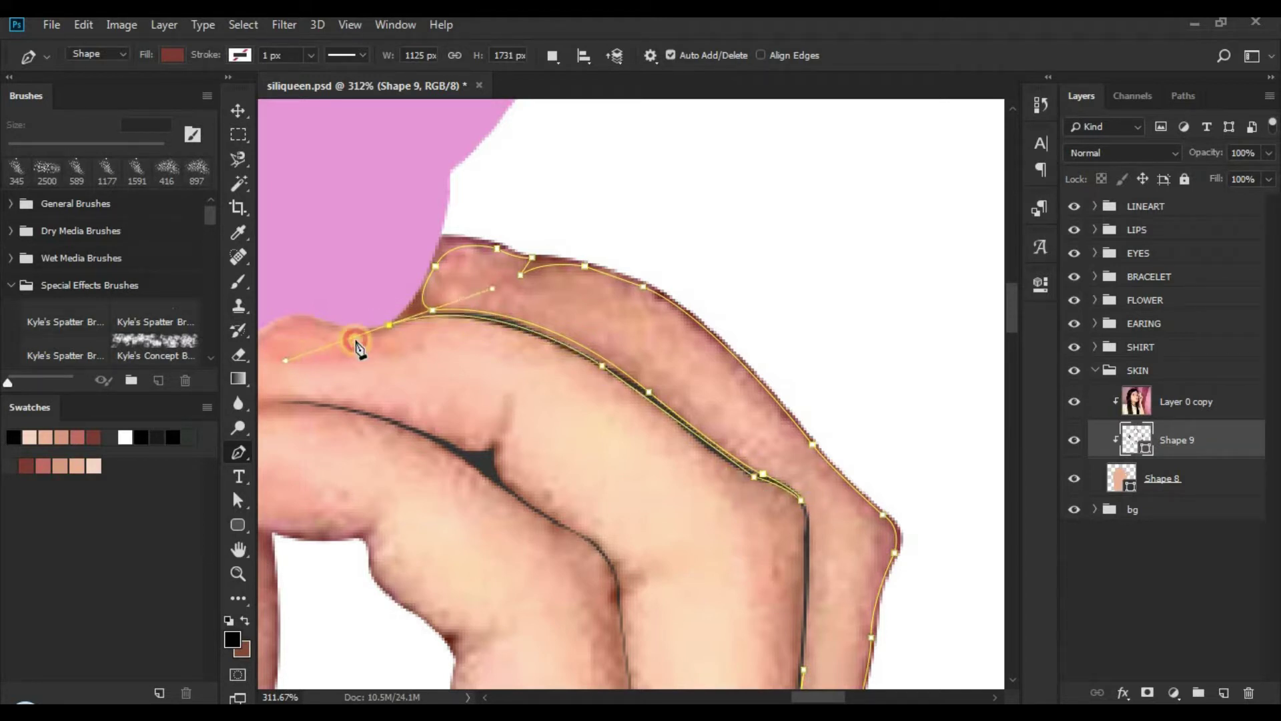
left_click(388, 326, "alt")
left_click_drag(359, 333, 497, 377)
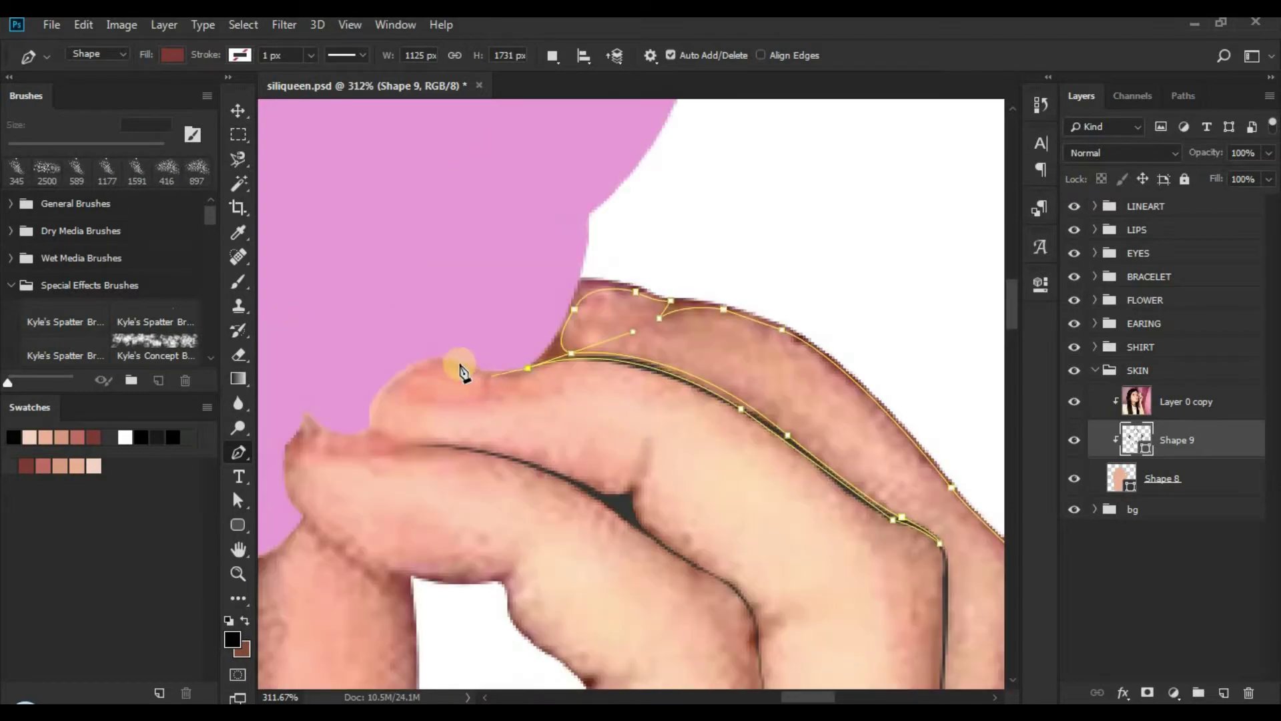
Step: Loop the outline loosely through the flower and carry it out past the hand onto the white background
left_click(393, 338)
left_click_drag(367, 308, 365, 308)
left_click_drag(428, 283, 477, 276)
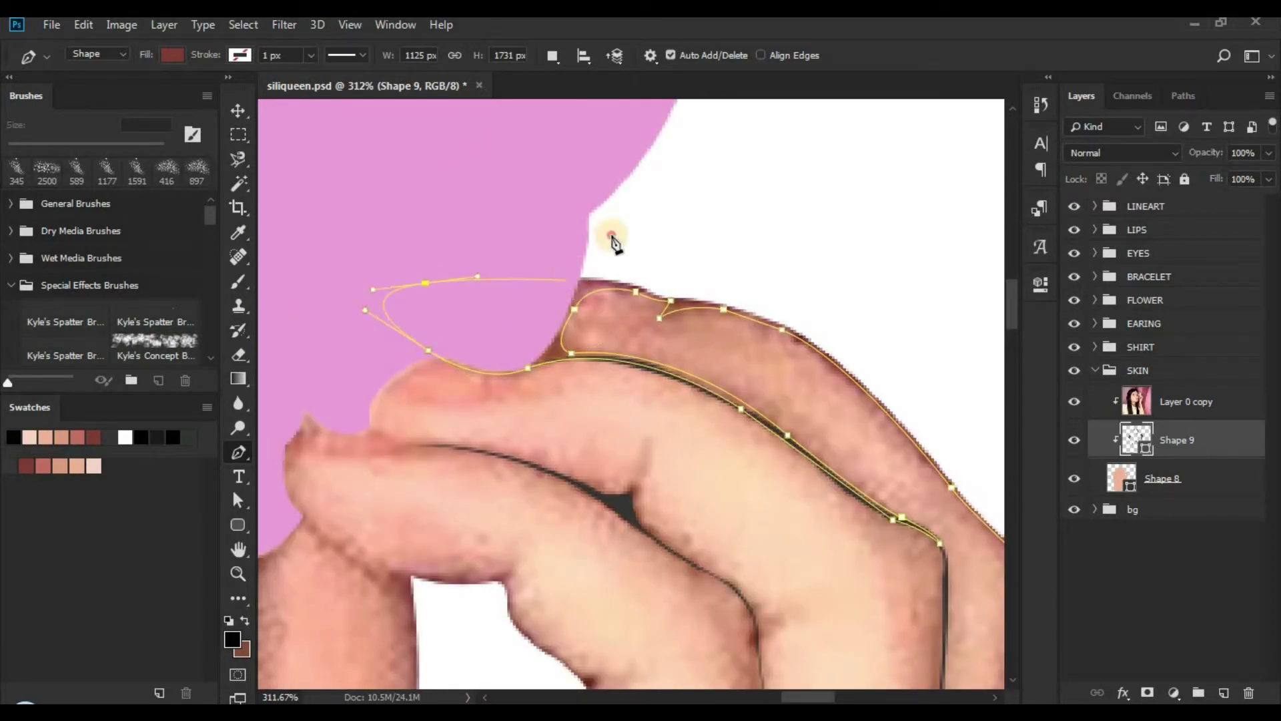
left_click(611, 237)
key("ctrl+space")
left_click_drag(744, 234, 601, 219)
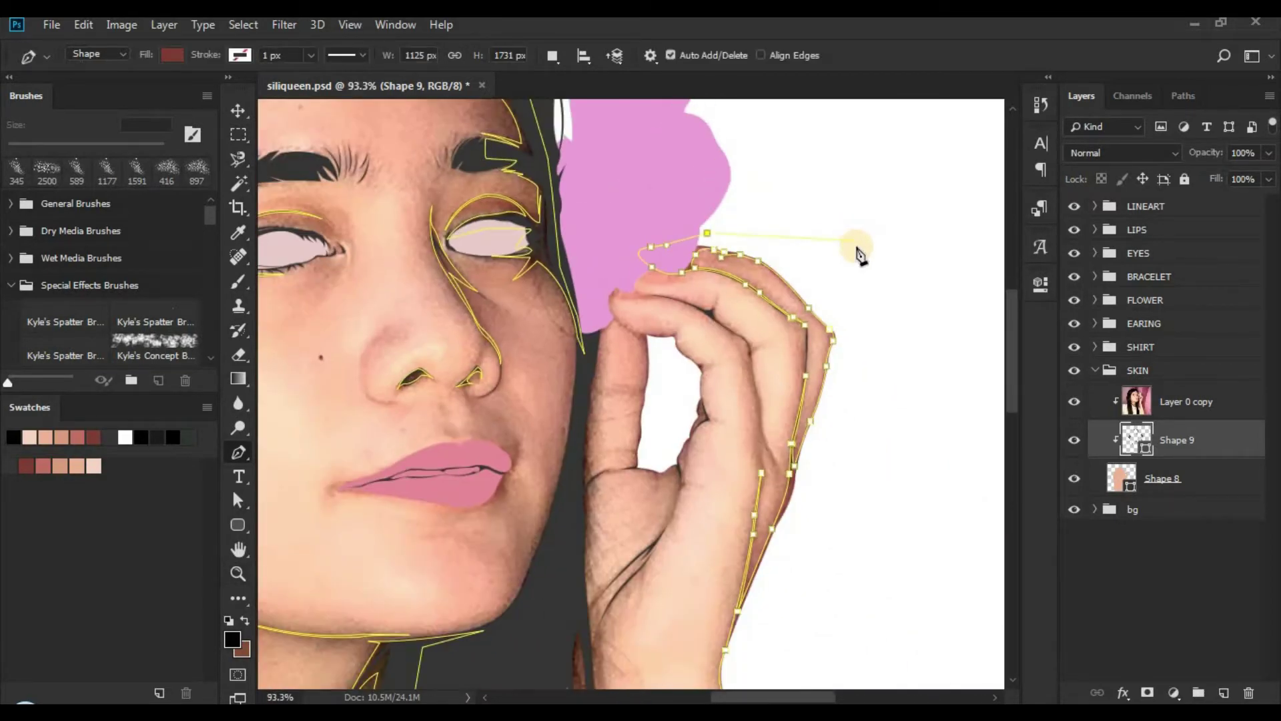
Step: Run the outline loosely down the white background outside the hand and forearm
left_click_drag(858, 252, 706, 114)
left_click(788, 175)
left_click(835, 446)
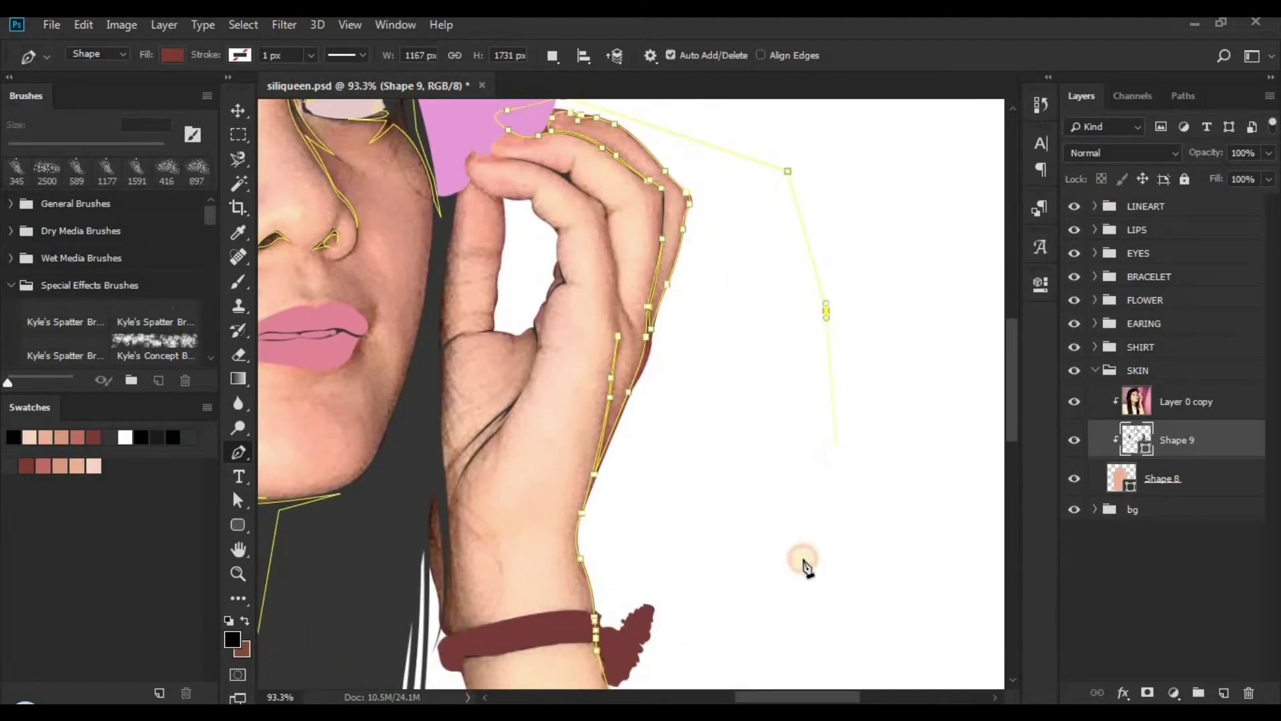
left_click_drag(803, 563, 692, 266)
left_click_drag(720, 556, 720, 358)
left_click_drag(739, 579, 712, 340)
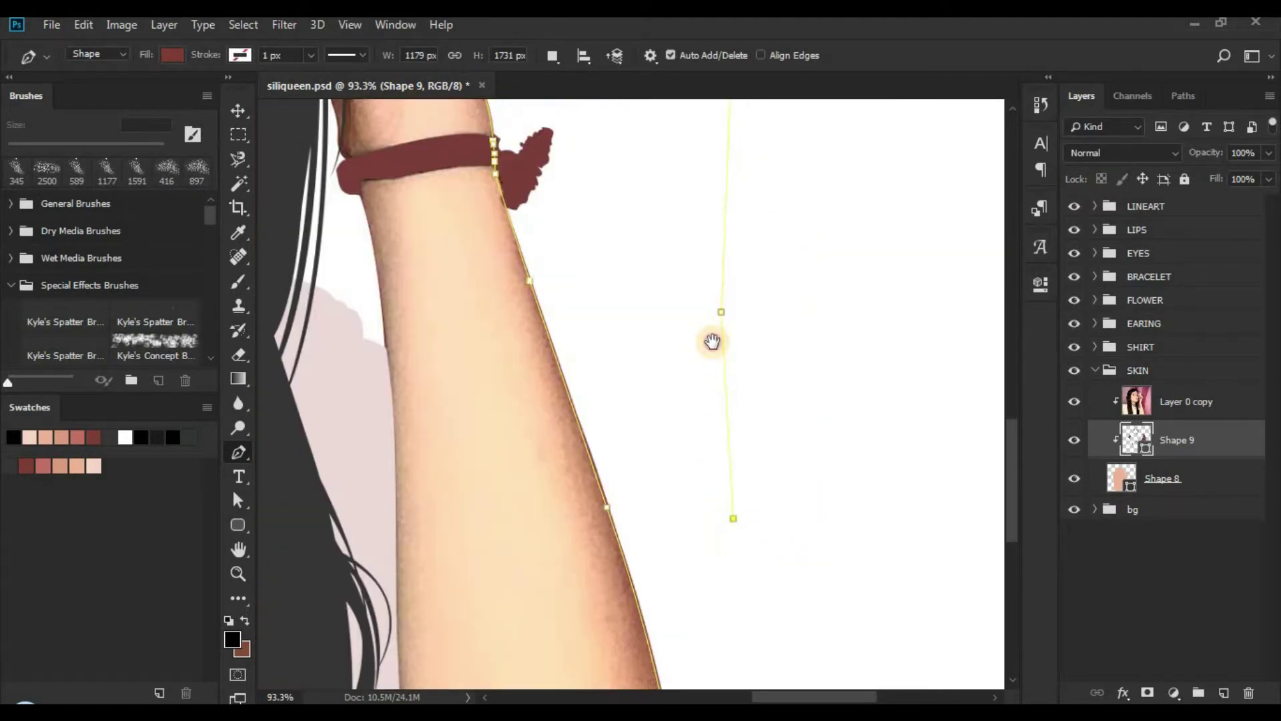
Step: Hide the reference photo and close the shadow outline at the arm's end below the canvas edge
left_click(1074, 401)
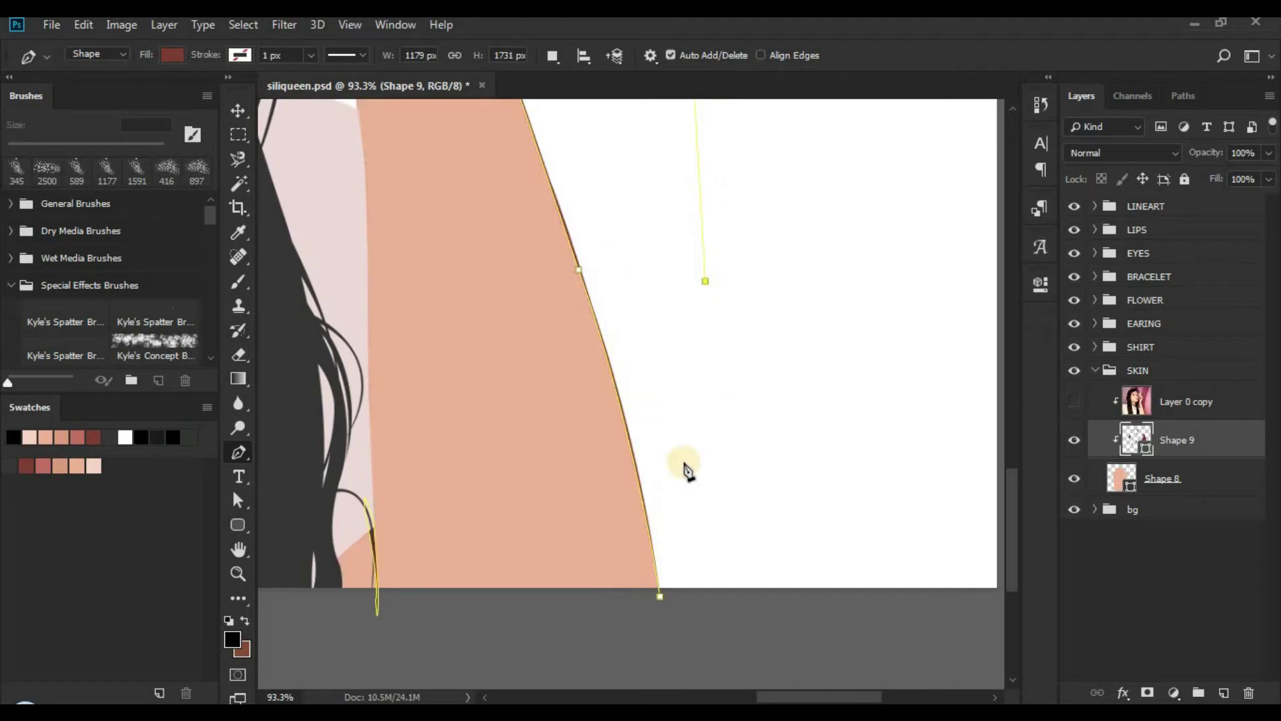
left_click(1075, 403)
left_click(1076, 403)
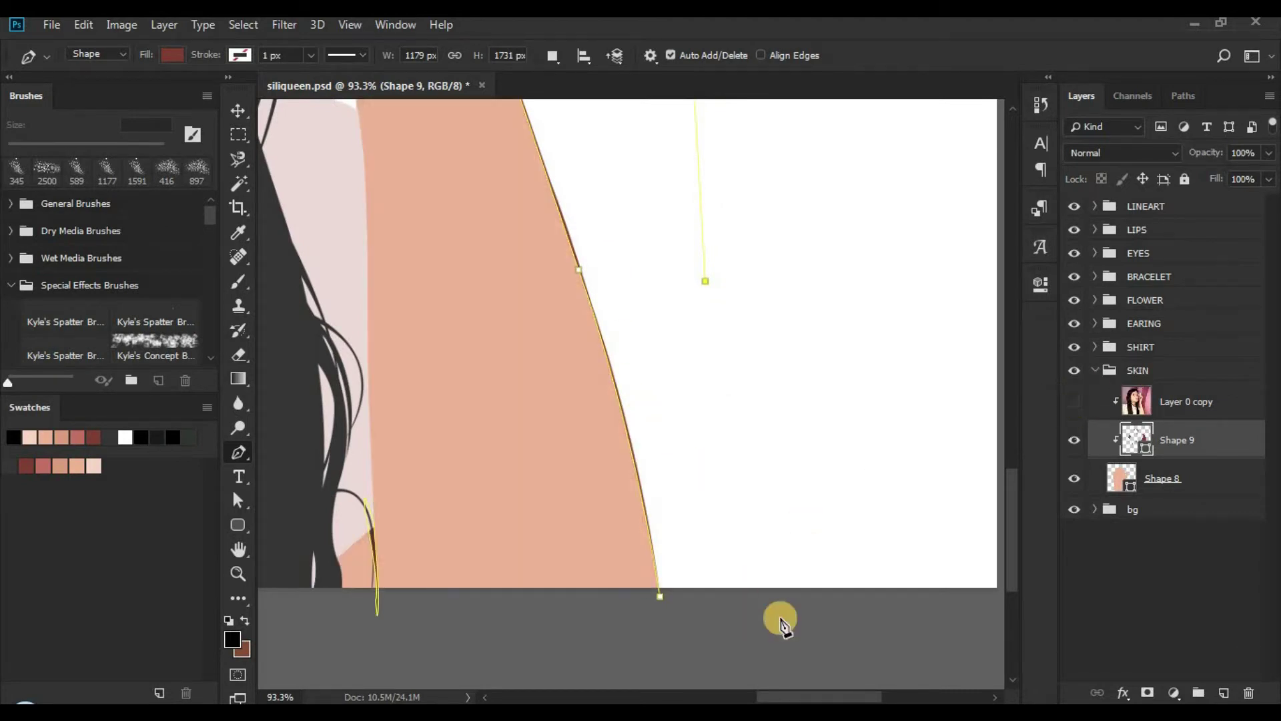
left_click(660, 597)
left_click_drag(660, 602, 743, 615)
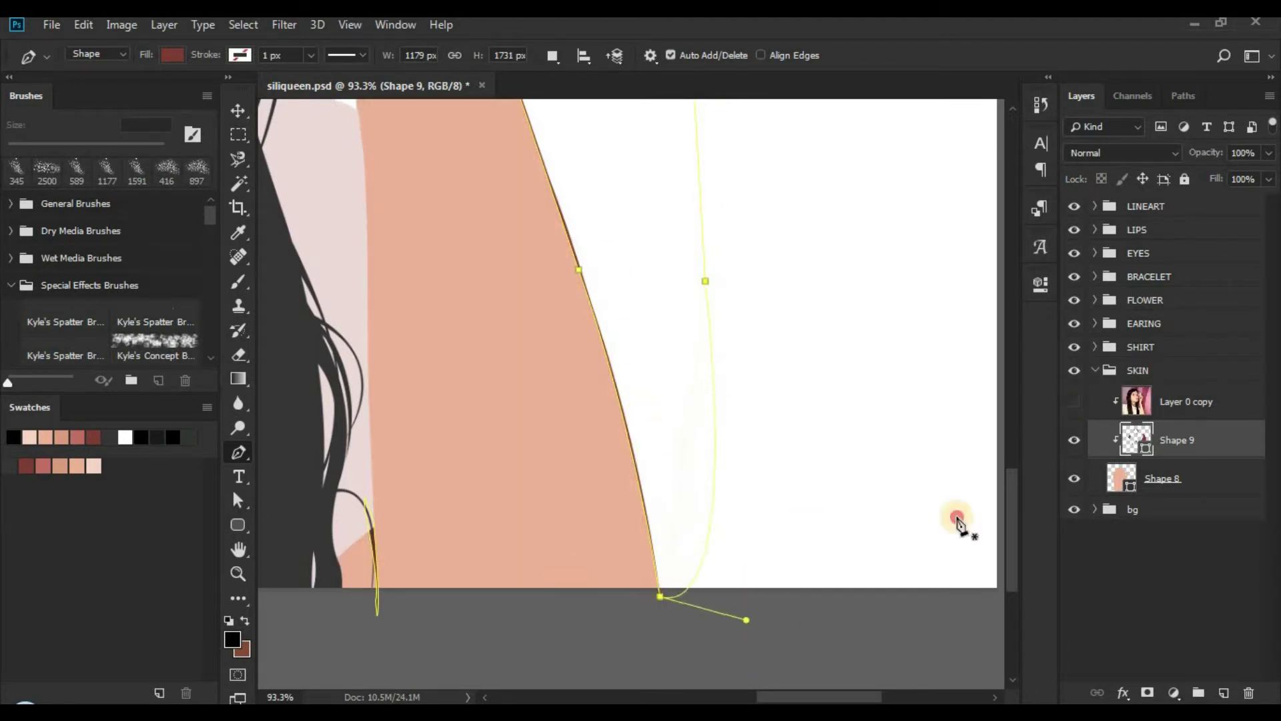
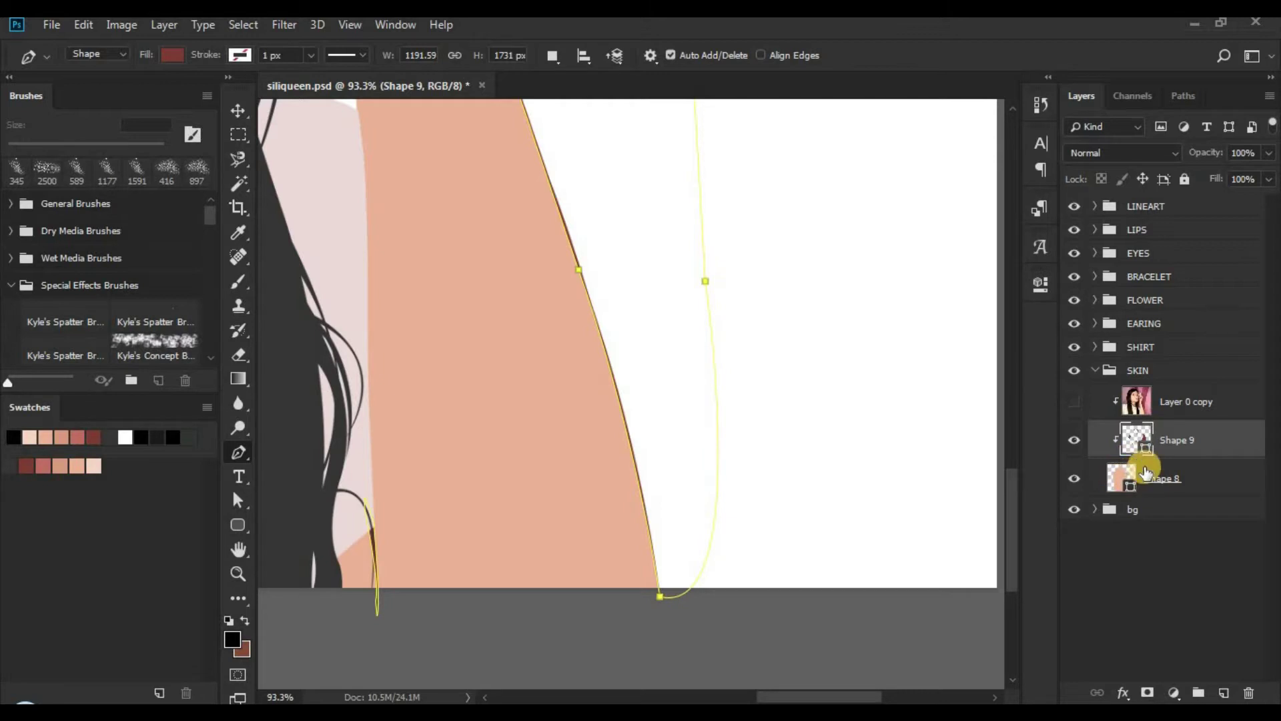
Step: Deselect to check the arm and hand shading, show the reference photo again, and reselect the Shape 9 layer
left_click_drag(610, 438, 625, 548)
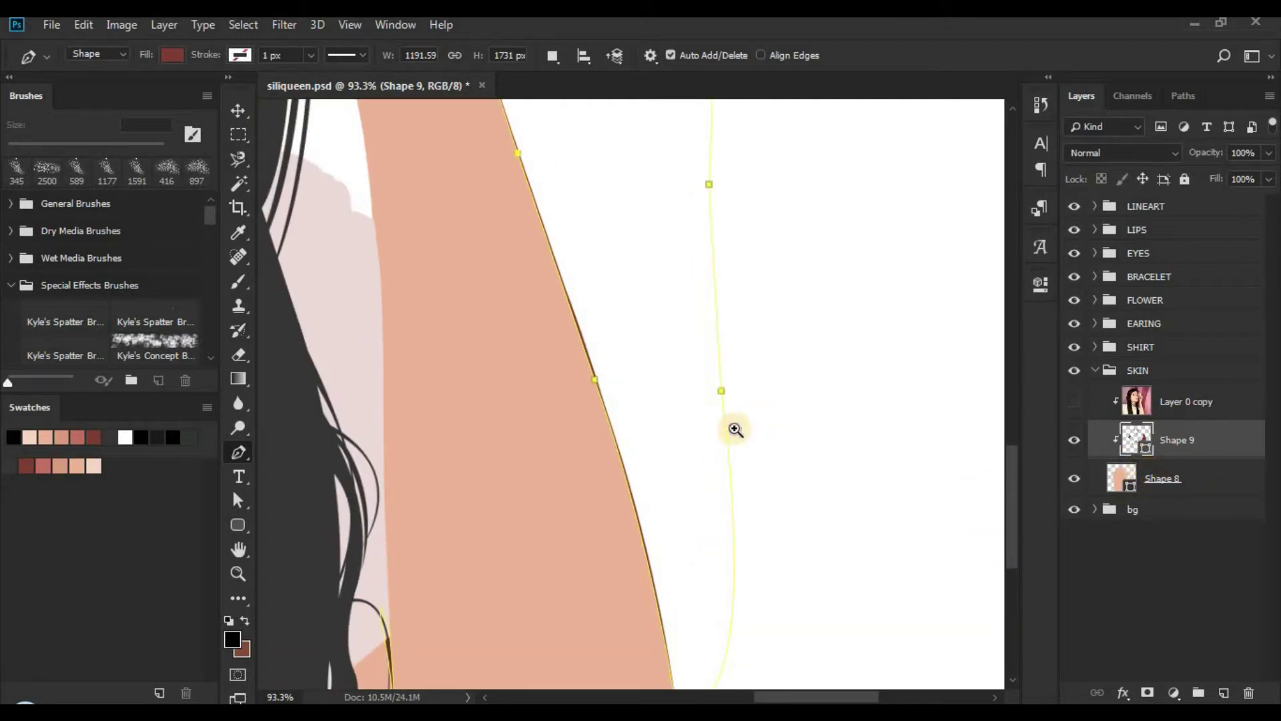
left_click(786, 433, "alt")
left_click_drag(770, 437, 772, 586)
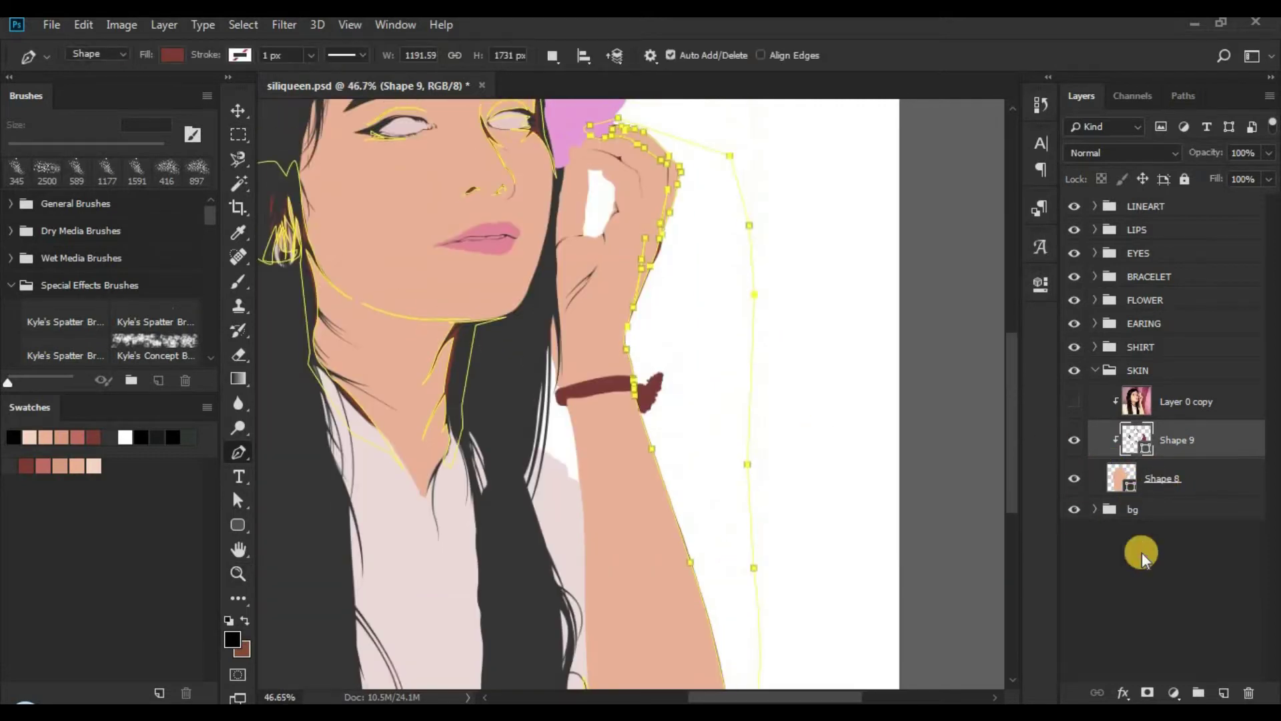
left_click(1142, 551)
key("z")
left_click_drag(691, 377, 660, 361)
left_click_drag(596, 200, 528, 203)
left_click_drag(646, 255, 754, 230)
left_click(1075, 403)
left_click(1159, 407)
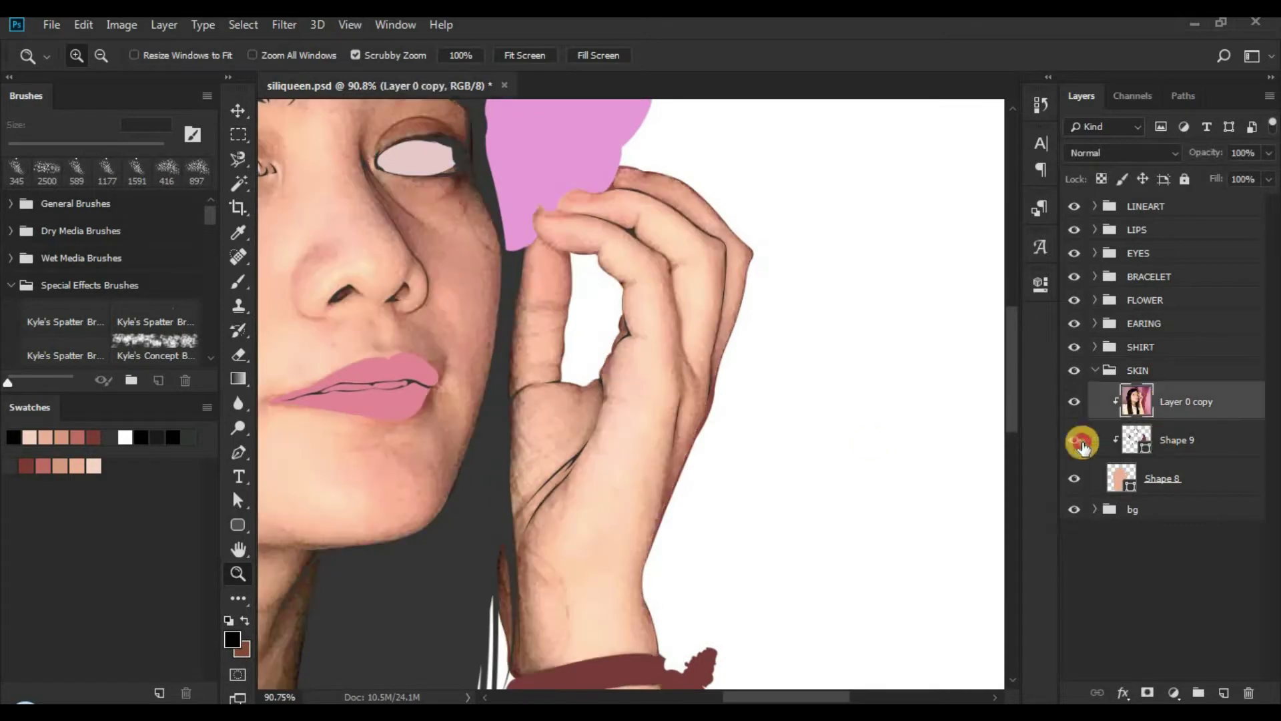
left_click(1161, 440)
Step: Set the Pen tool to combine shapes on the Shape 9 layer for shading between the fingers
key("p")
key("z")
left_click_drag(607, 263, 655, 385)
key("p")
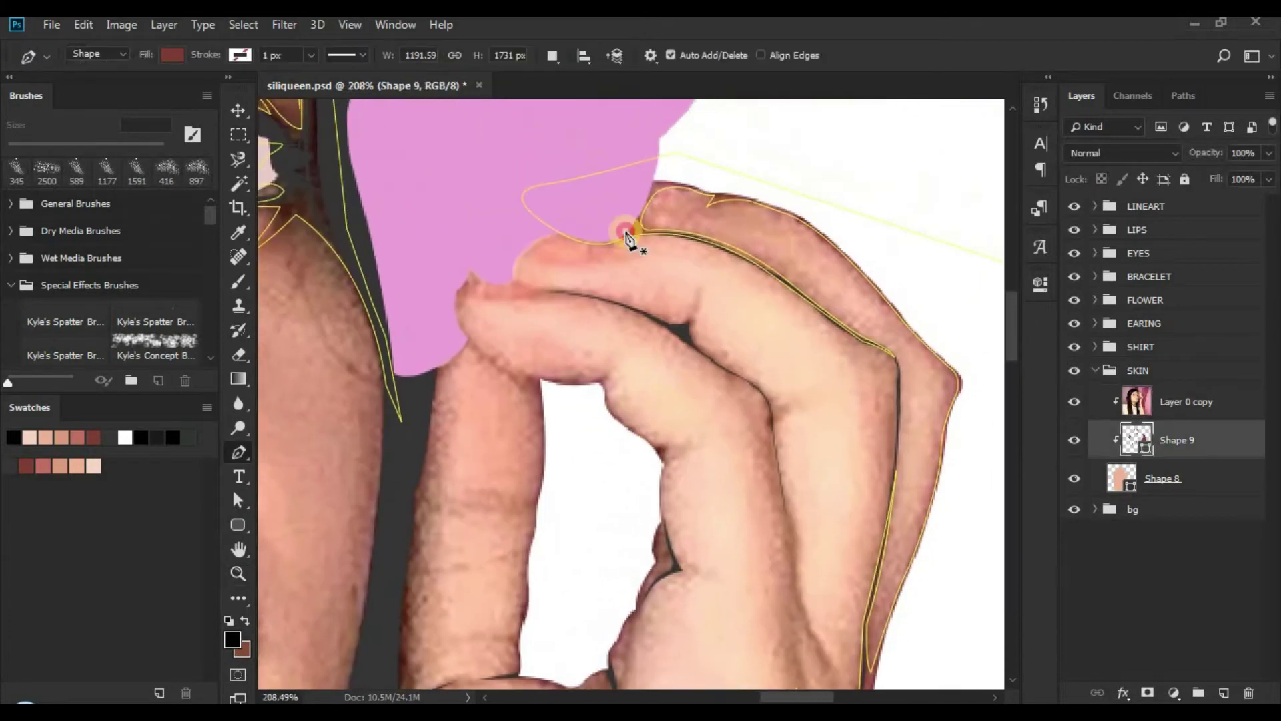
key("z")
left_click_drag(572, 230, 707, 208)
key("p")
left_click(559, 87)
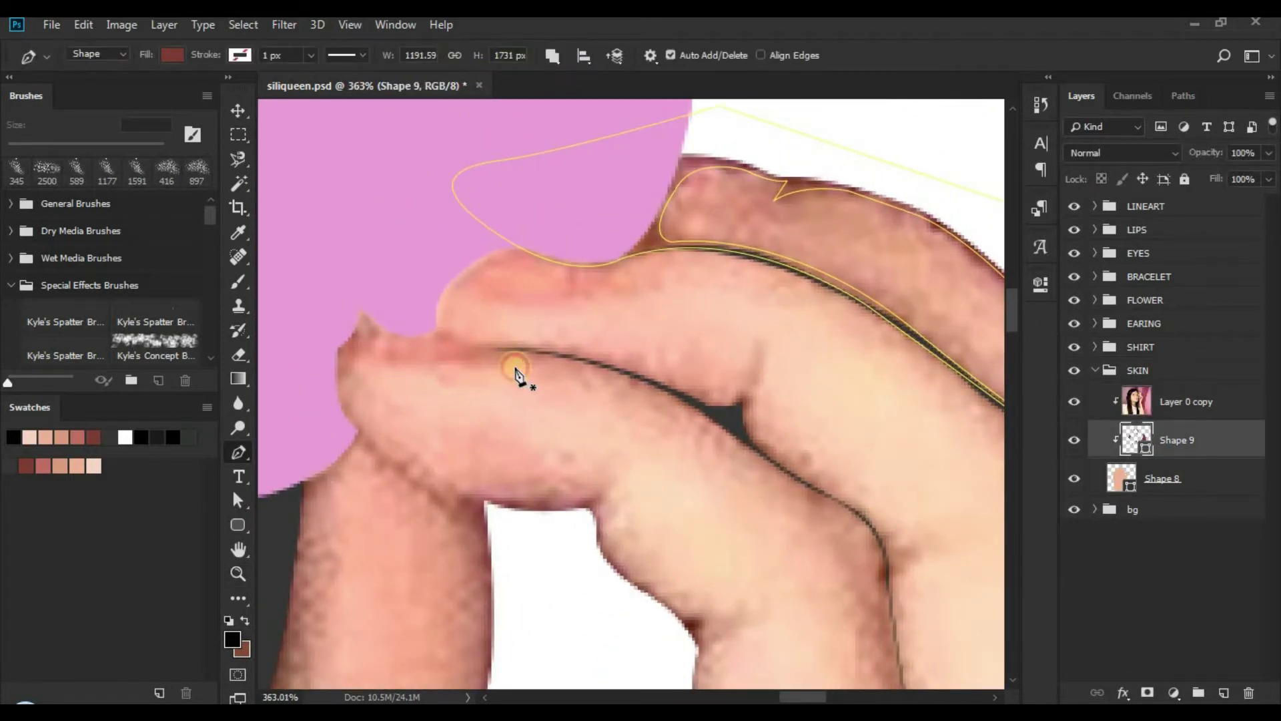
Step: Begin a new shadow outline at the fingertips and trace the line between the two inner fingers to the dark gap
left_click(423, 327)
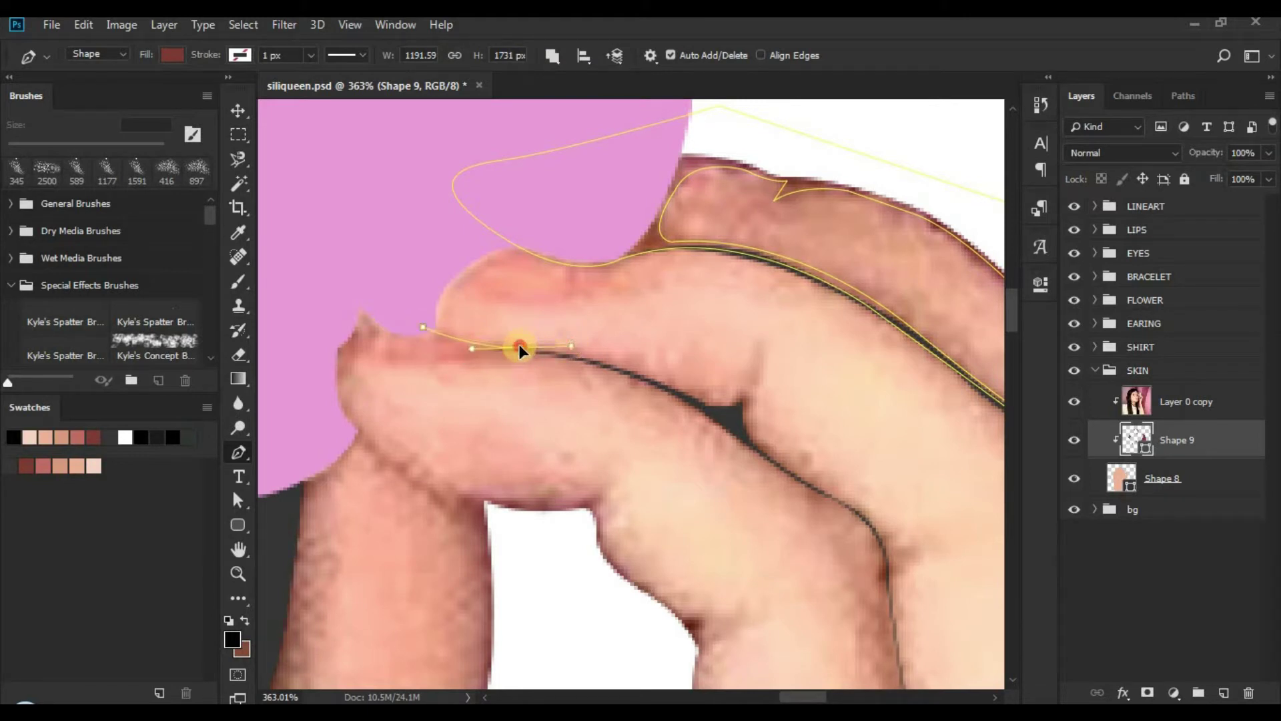
left_click_drag(705, 399, 774, 438)
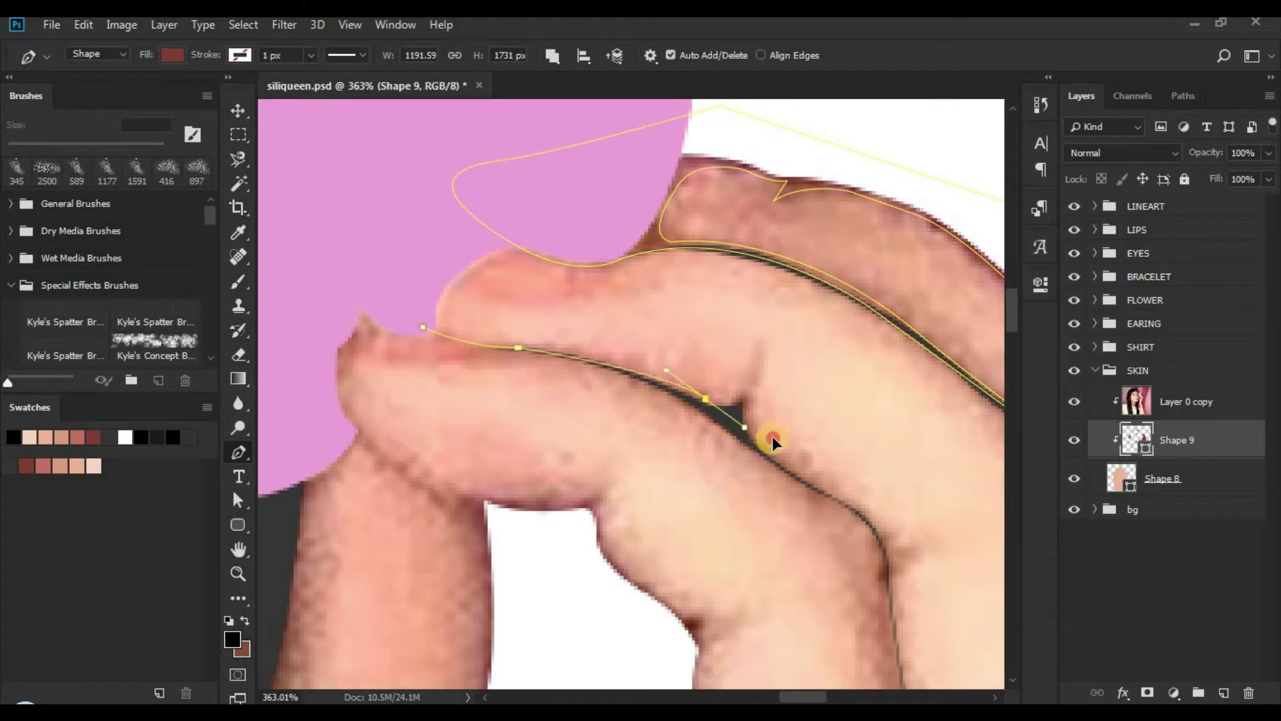
left_click(706, 401, "alt")
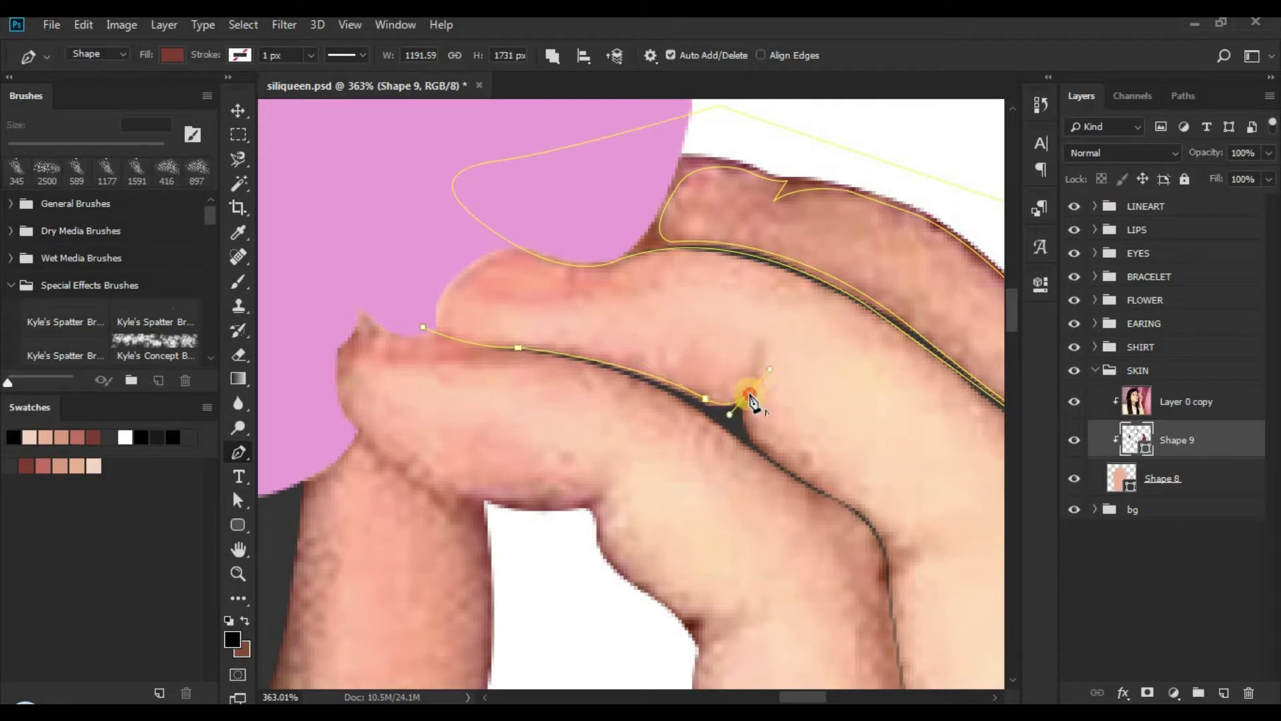
left_click(750, 395, "alt")
Step: Trace the outline down the dark gap's edge and around the bend in the line between the fingers
left_click_drag(761, 467, 524, 318)
left_click(558, 321)
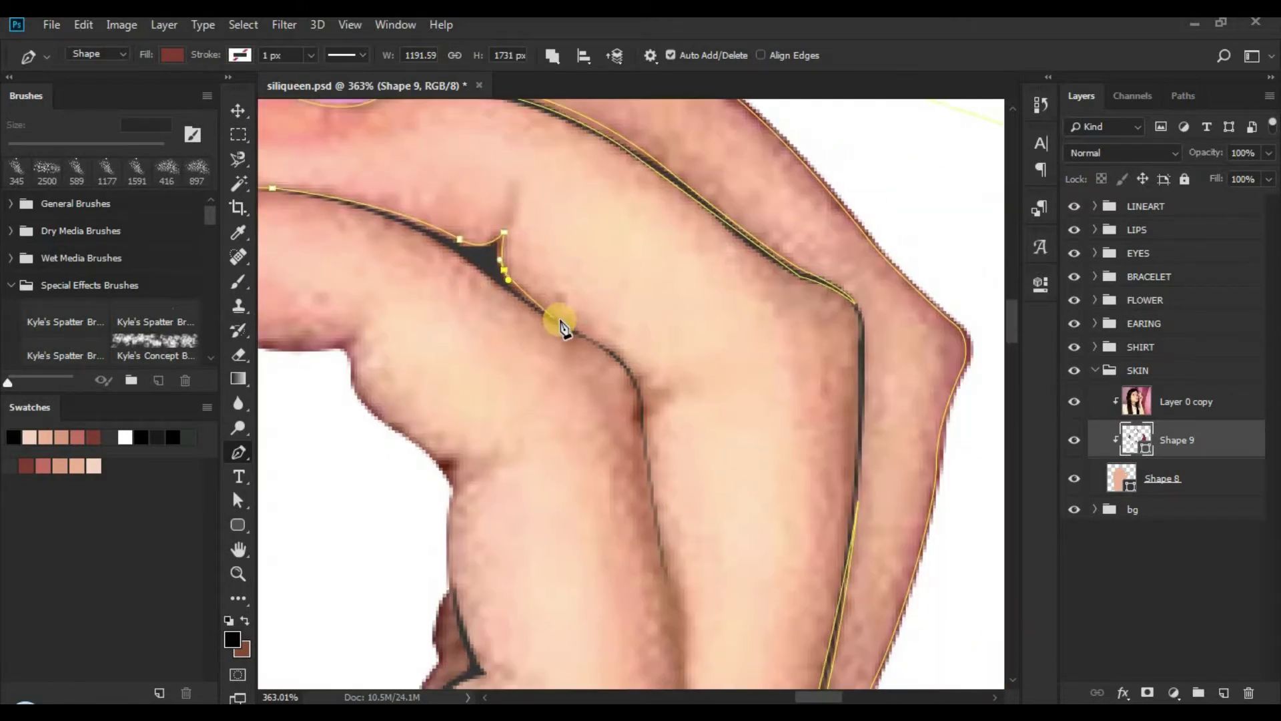
left_click_drag(641, 397, 645, 432)
left_click(641, 402, "alt")
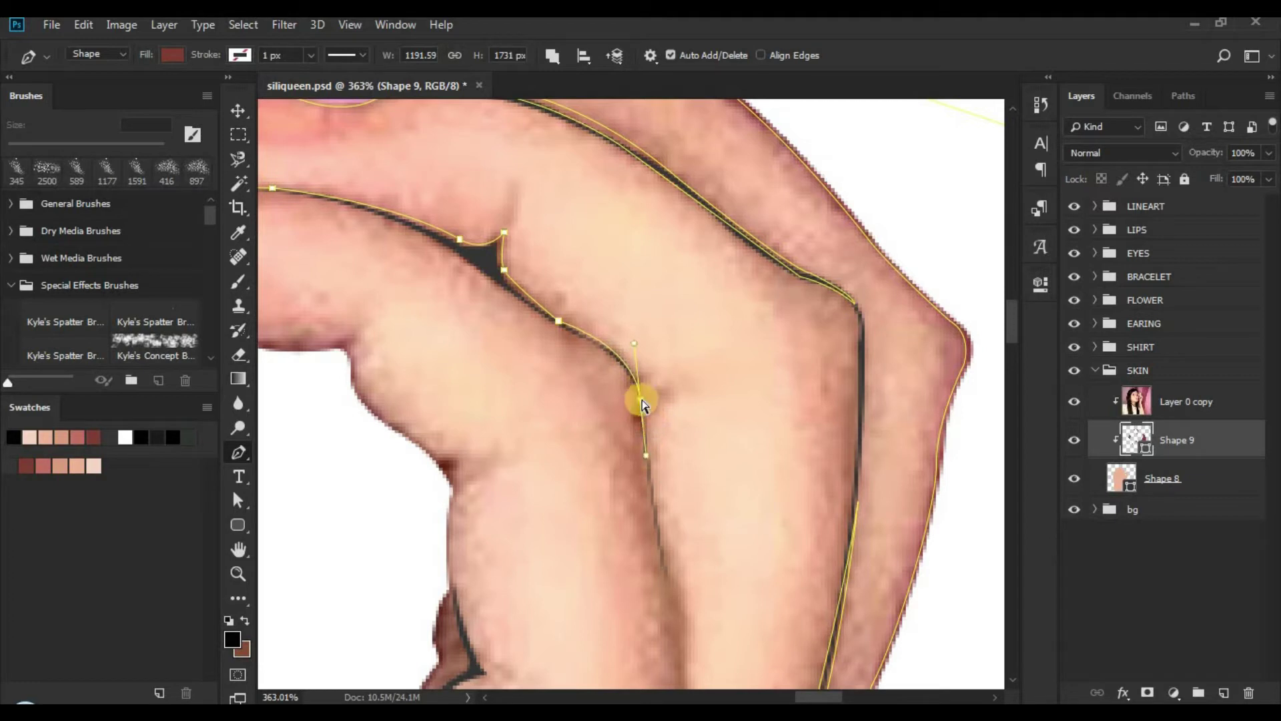
Step: Extend the shadow outline down the line between the two inner fingers to a tapered tip and turn it back upward
left_click(666, 580)
left_click_drag(666, 599, 603, 383)
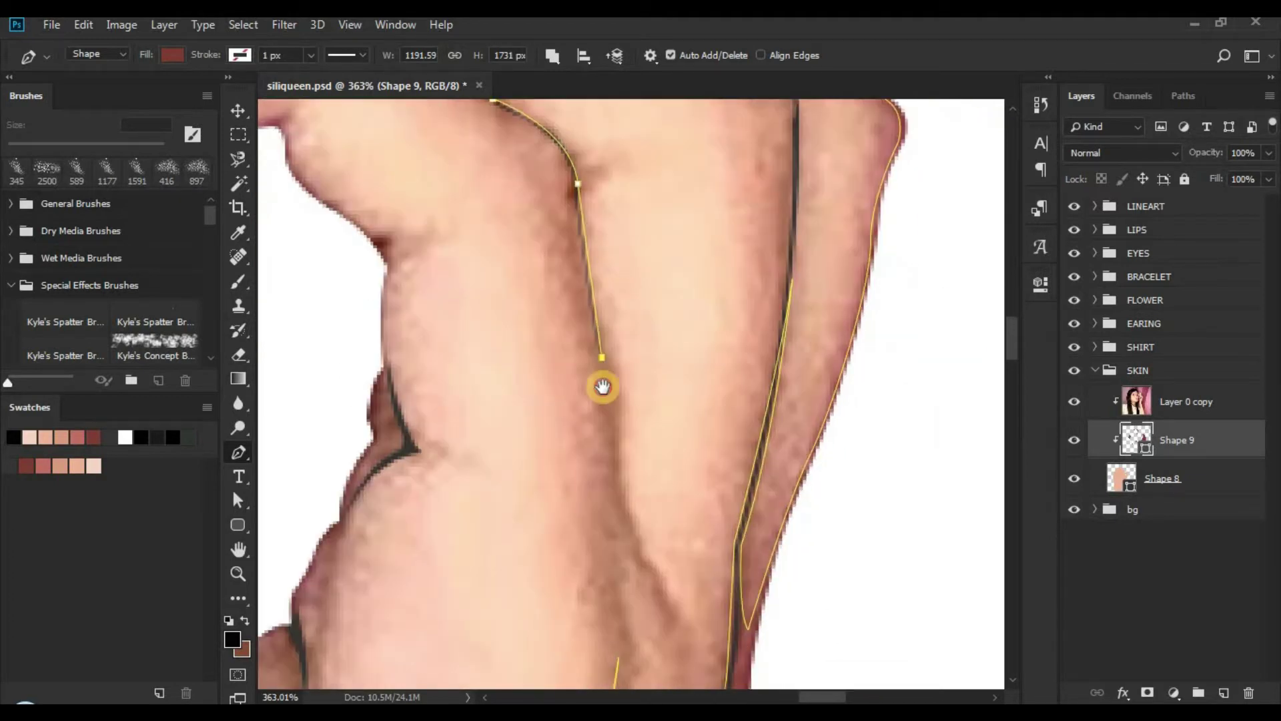
left_click(622, 498)
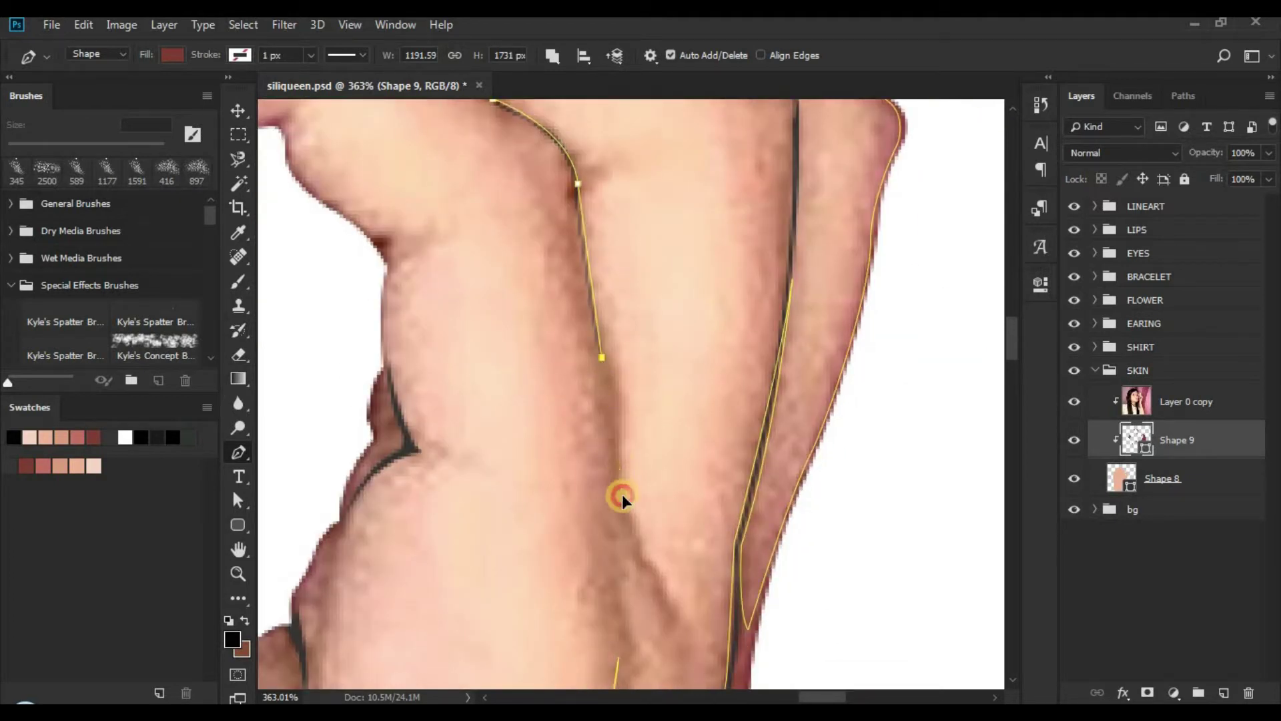
left_click(674, 617, "alt")
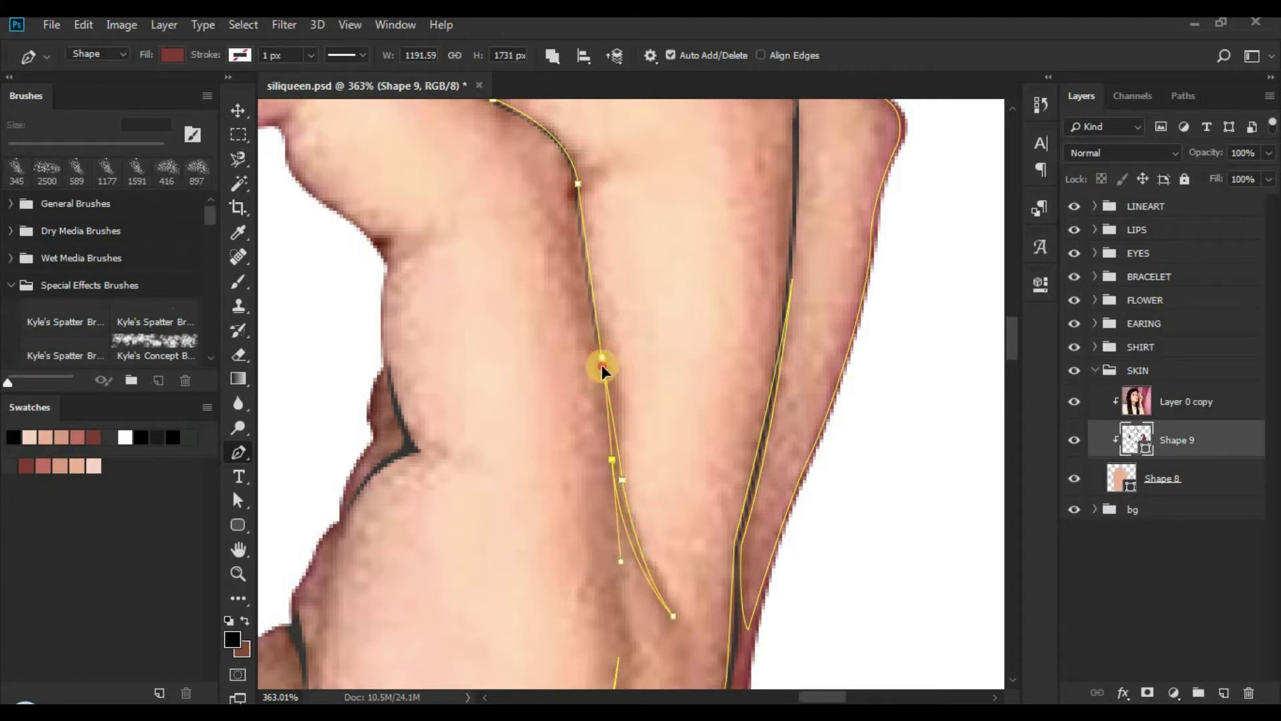
left_click(609, 461)
left_click(613, 461, "alt")
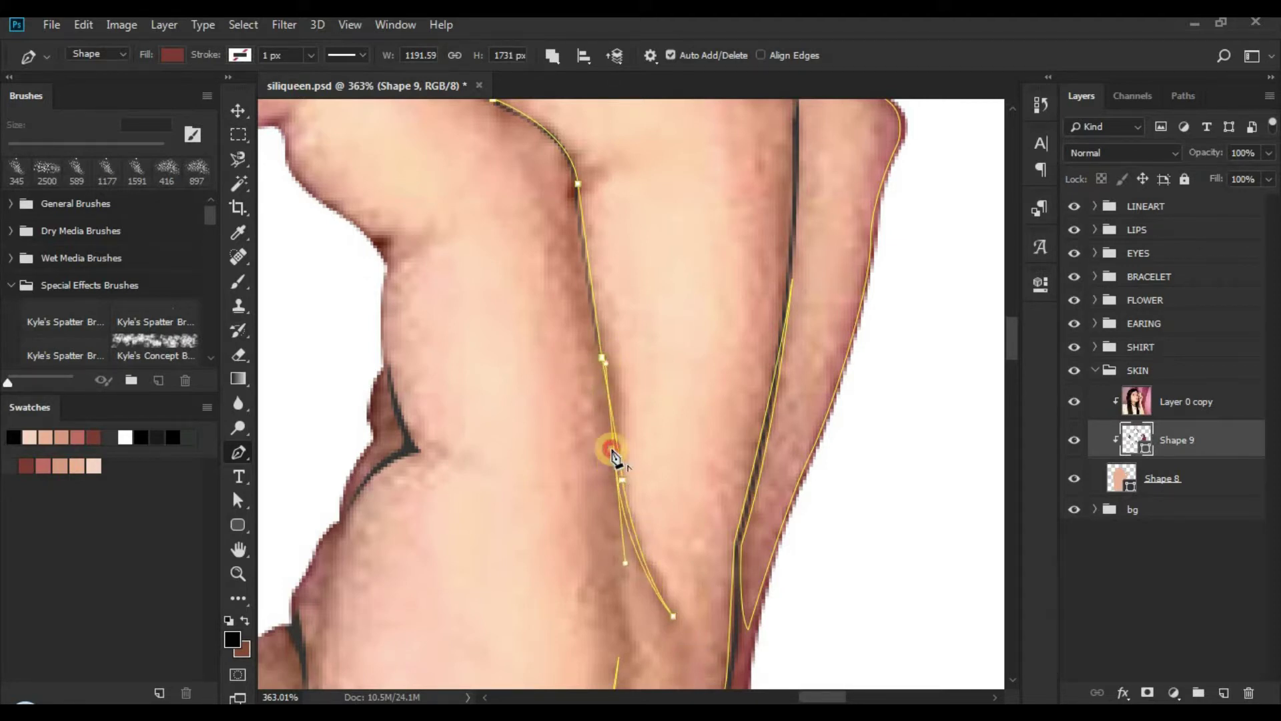
Step: Trace the outline's return side up the finger line and around the bend to the lower edge of the dark gap
left_click_drag(591, 355, 642, 340)
left_click(600, 311)
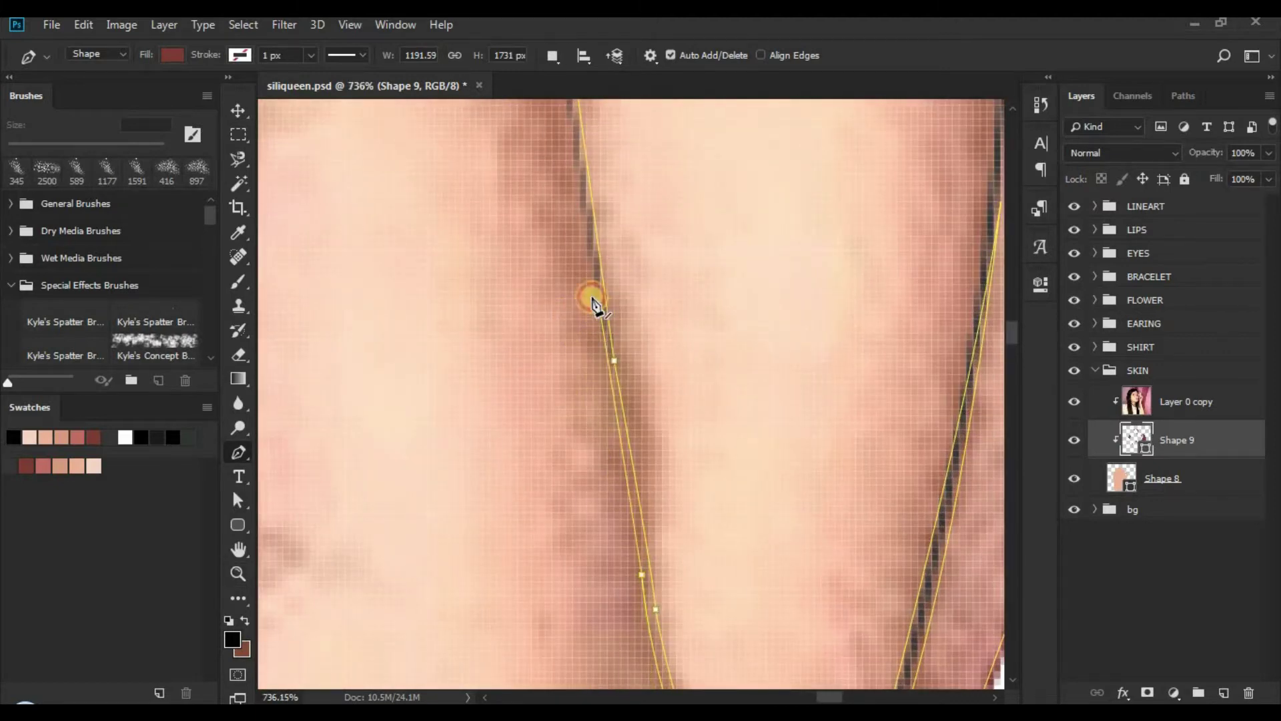
left_click_drag(555, 398, 580, 674)
left_click(578, 337)
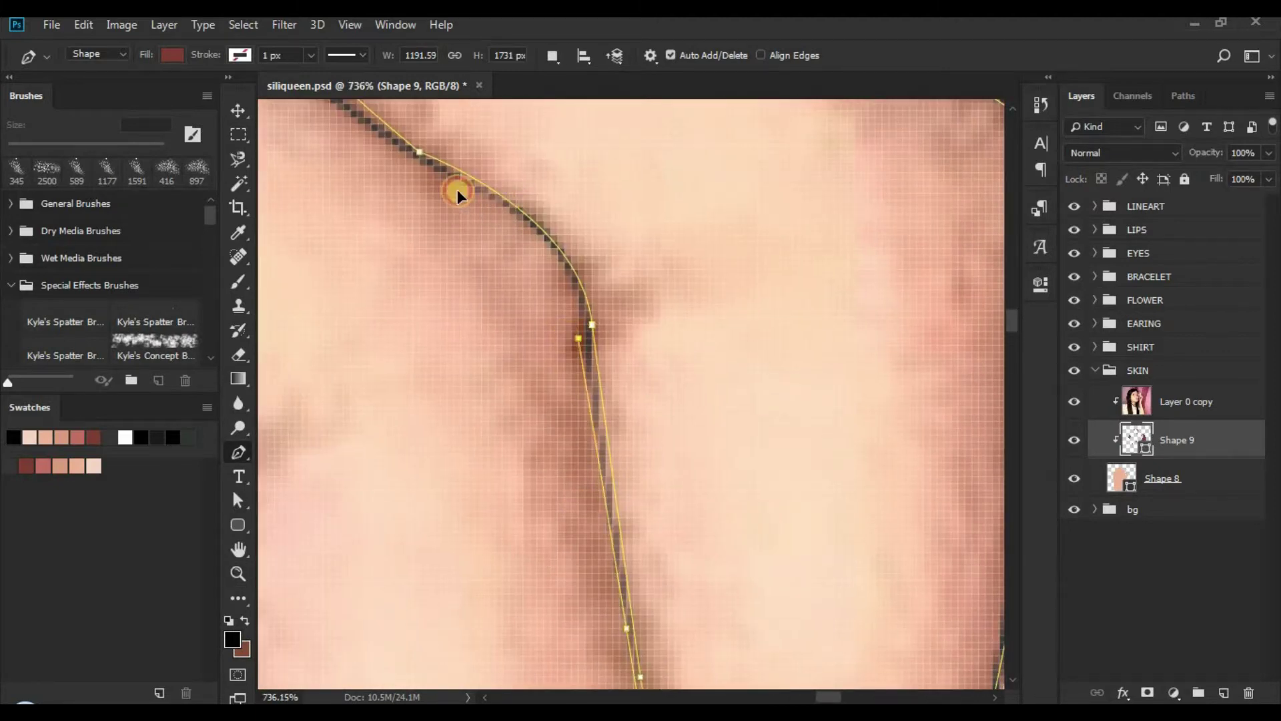
left_click(496, 206, "alt")
left_click_drag(445, 177, 598, 443)
left_click(475, 355)
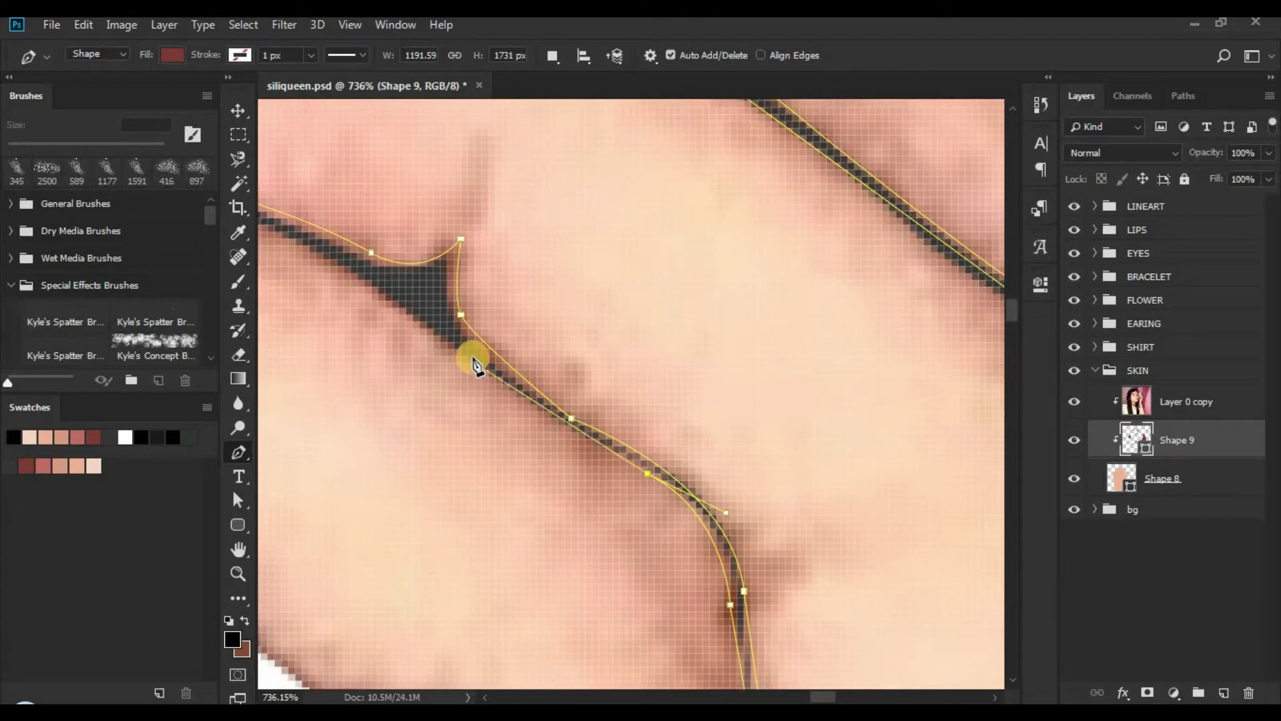
Step: Trace the return side along the line above the index finger to its tip and close the outline
left_click_drag(367, 298, 779, 522)
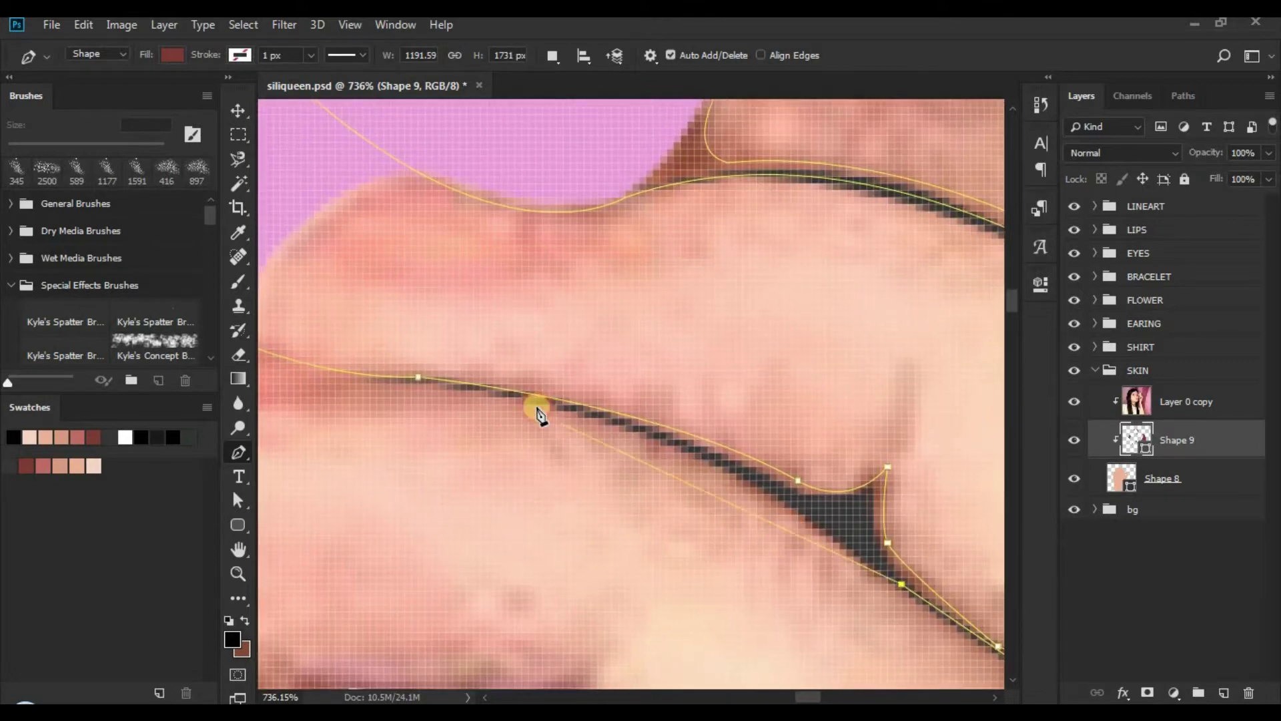
mouse_move(538, 409)
left_mouse_down()
mouse_move(417, 395)
mouse_move(538, 407)
left_mouse_up()
left_click(660, 449)
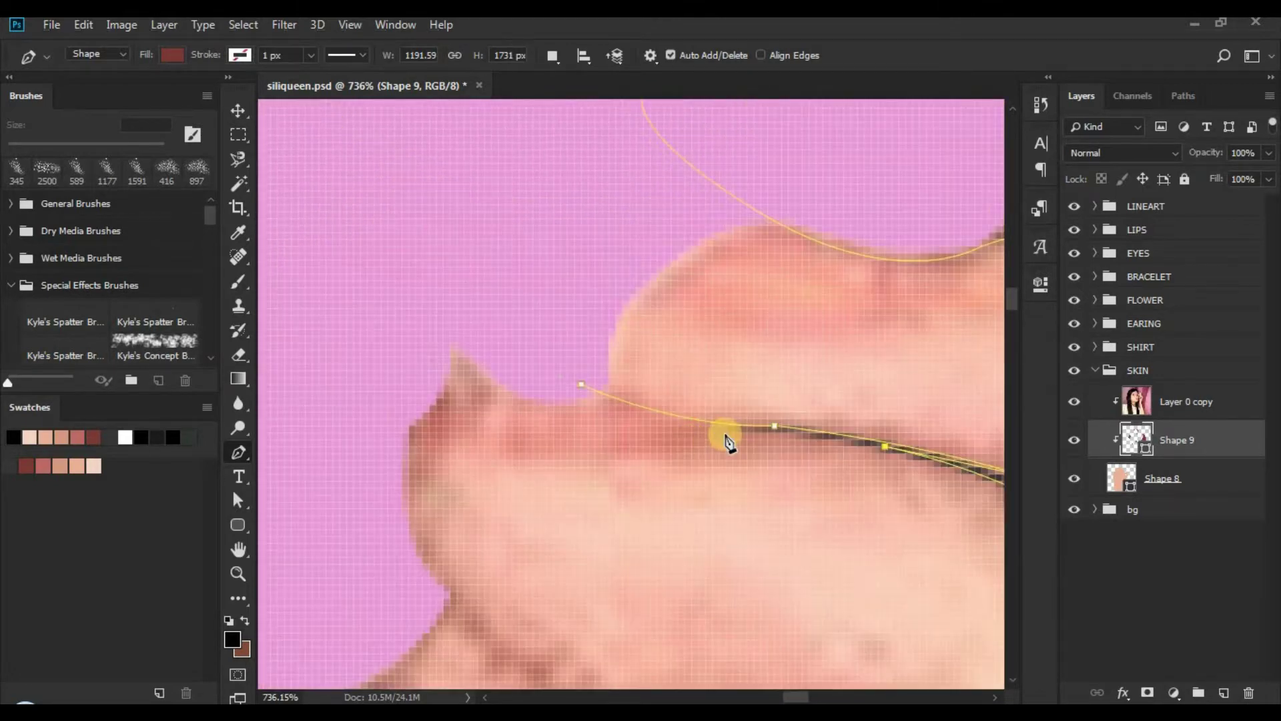
left_click_drag(723, 438, 467, 387)
left_click(690, 441, "alt")
left_click(585, 440, "alt")
left_click(698, 438, "alt")
left_click(647, 413)
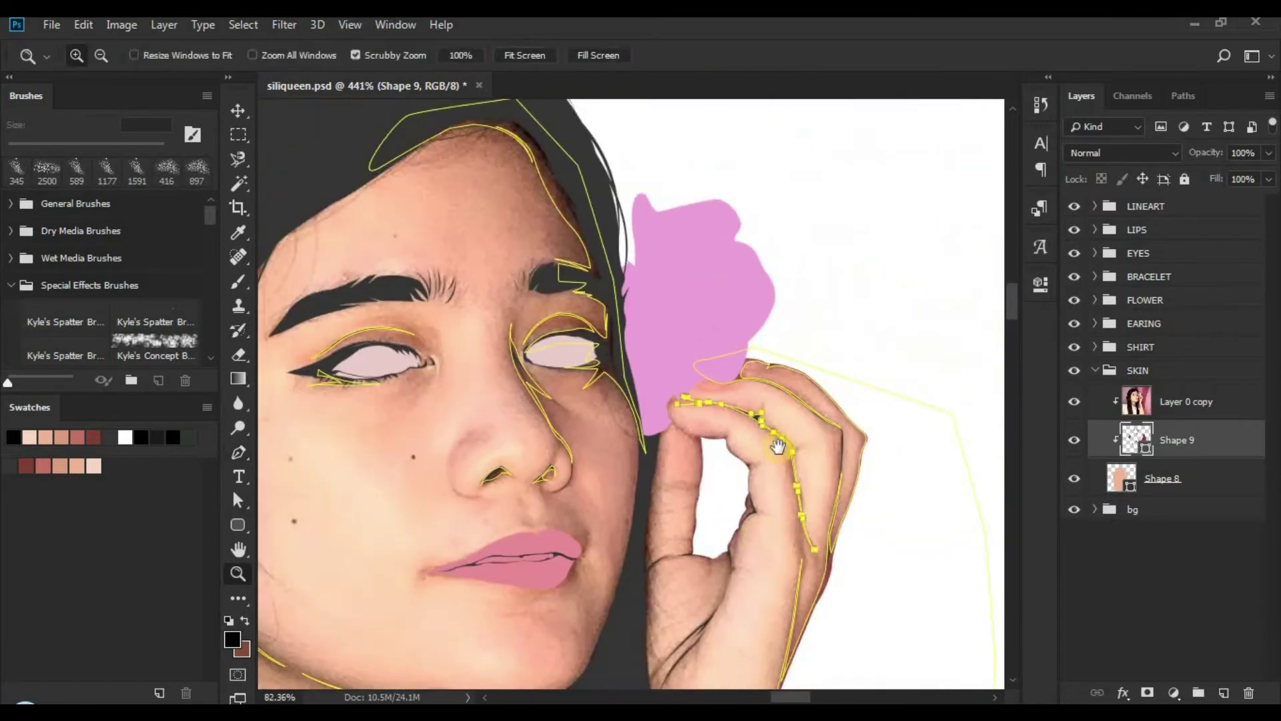
Step: Set the Pen tool to combine shapes and begin a new shadow outline along the underside of the index fingertip
left_click_drag(807, 557, 761, 463)
left_click_drag(634, 331, 861, 329)
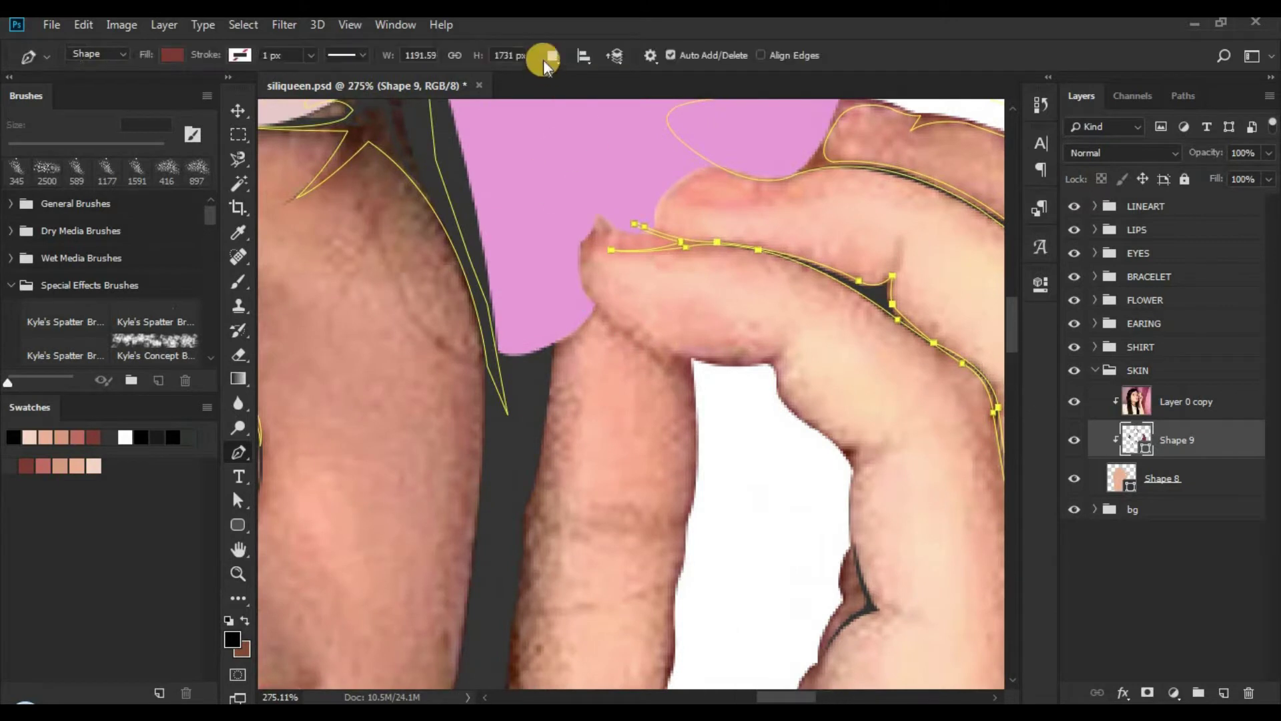
left_click(552, 56)
left_click(571, 99)
left_click(581, 295)
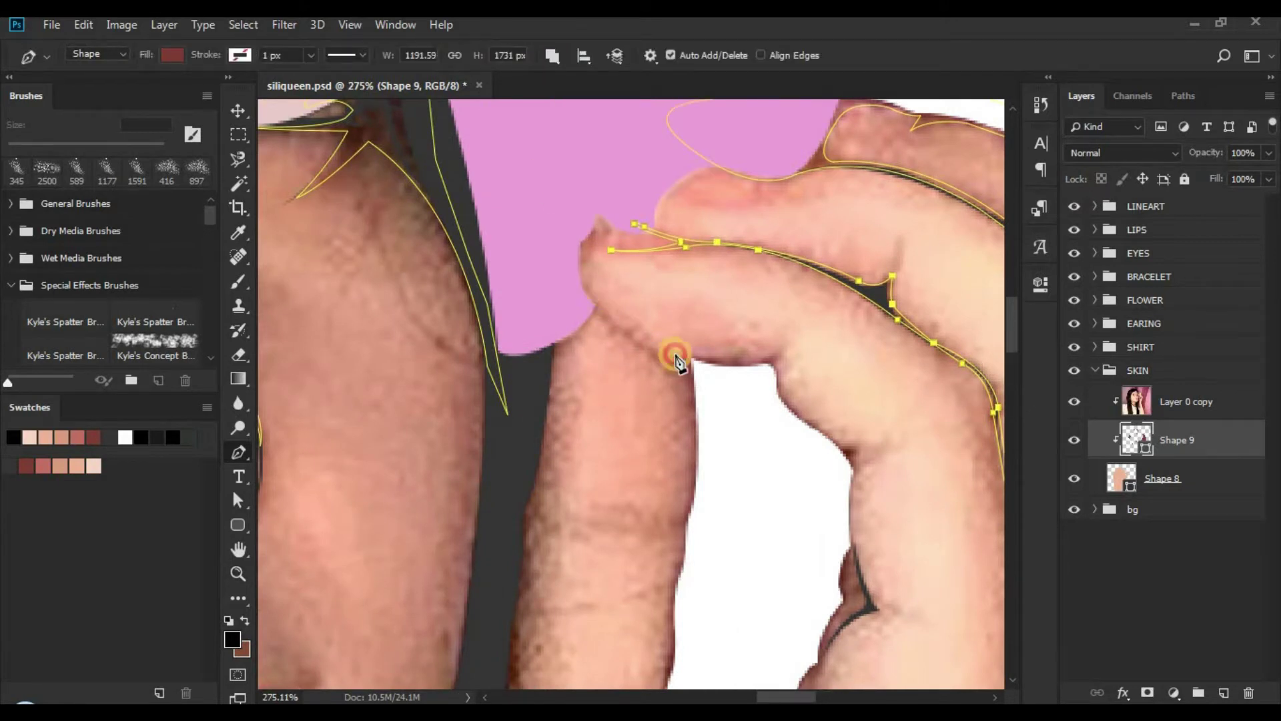
left_click_drag(715, 358, 744, 369)
left_click(718, 358, "alt")
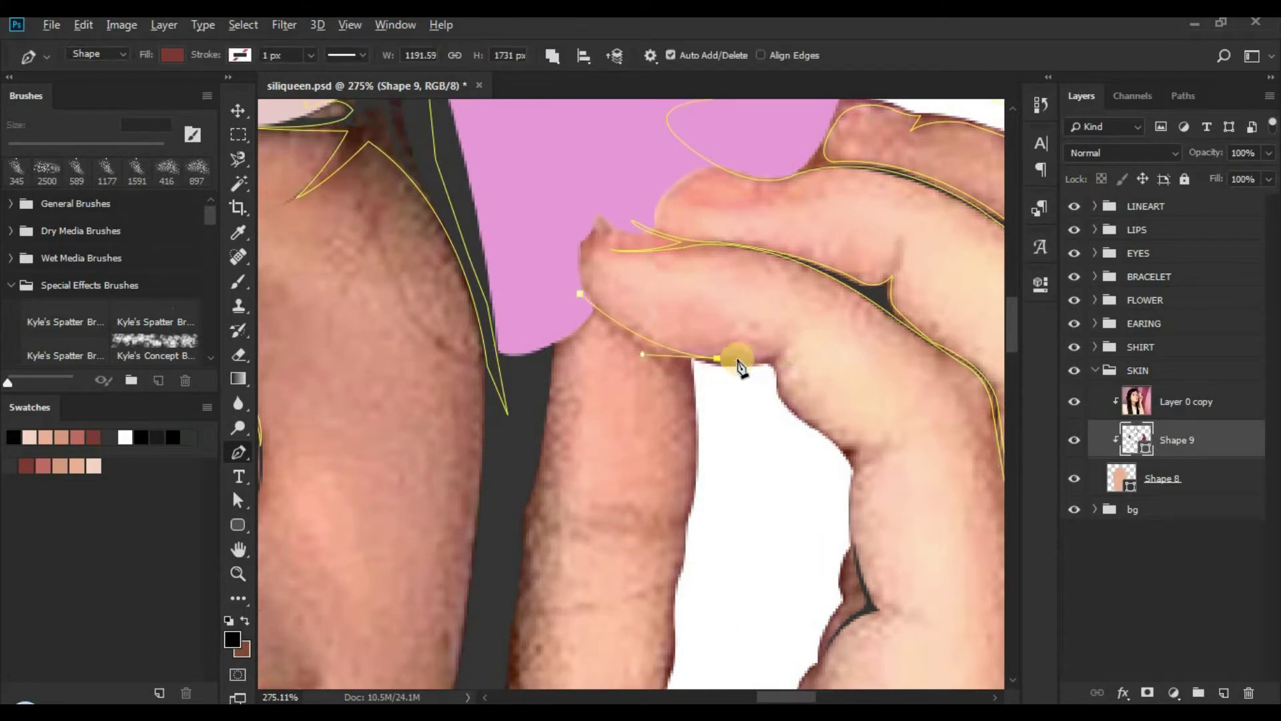
Step: Trace the outline along the index finger's inner edge, following the two joint creases around the opening
left_click(738, 358)
left_click(767, 361)
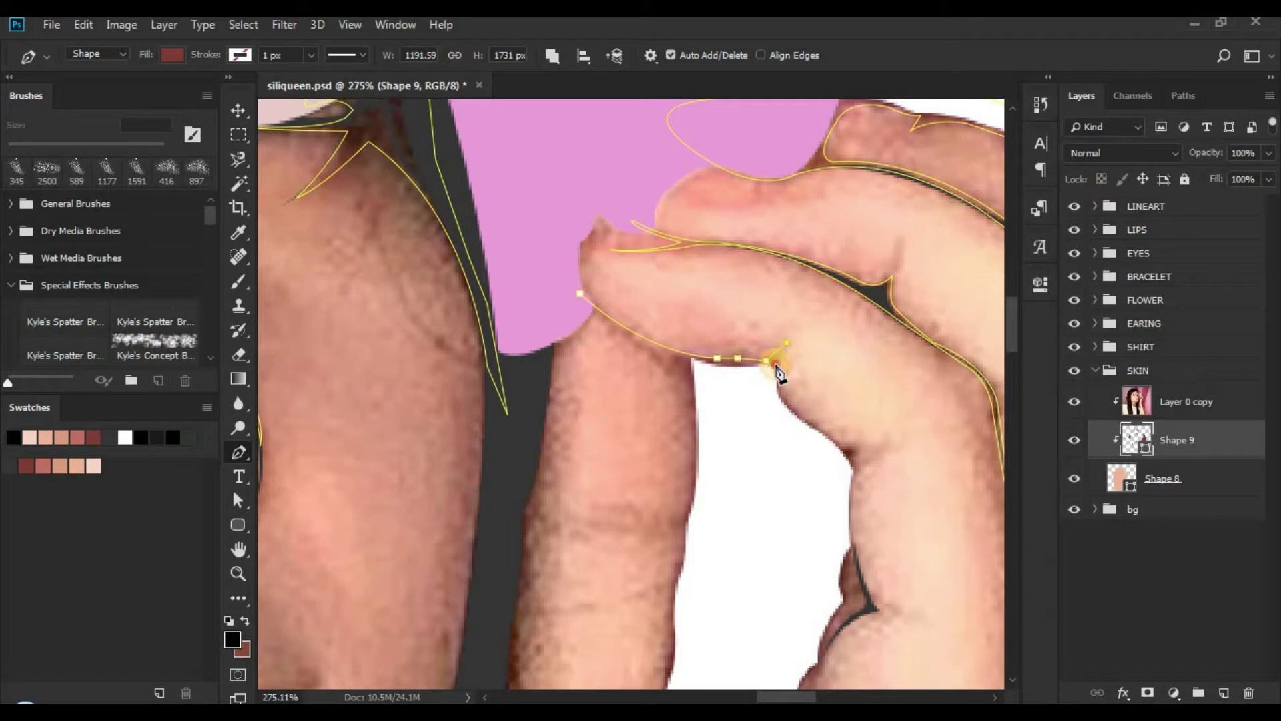
left_click(775, 364)
left_click_drag(775, 365, 677, 279)
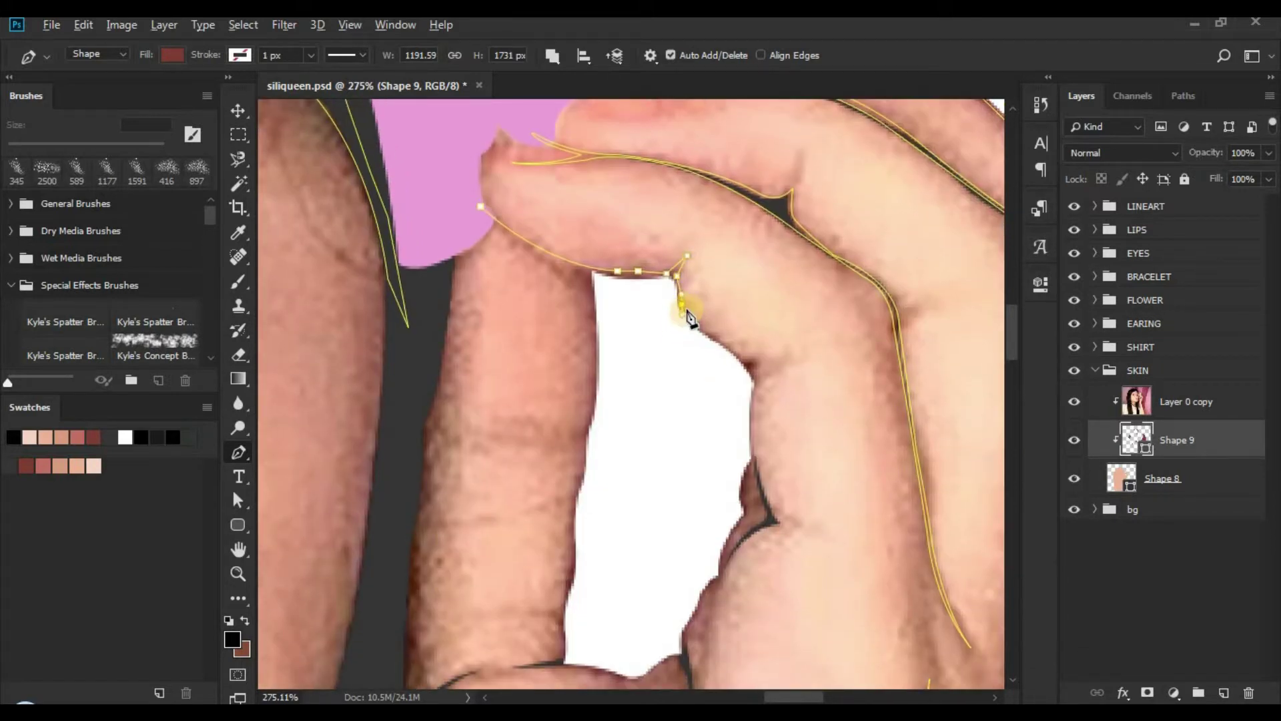
left_click(682, 305)
left_click(718, 339)
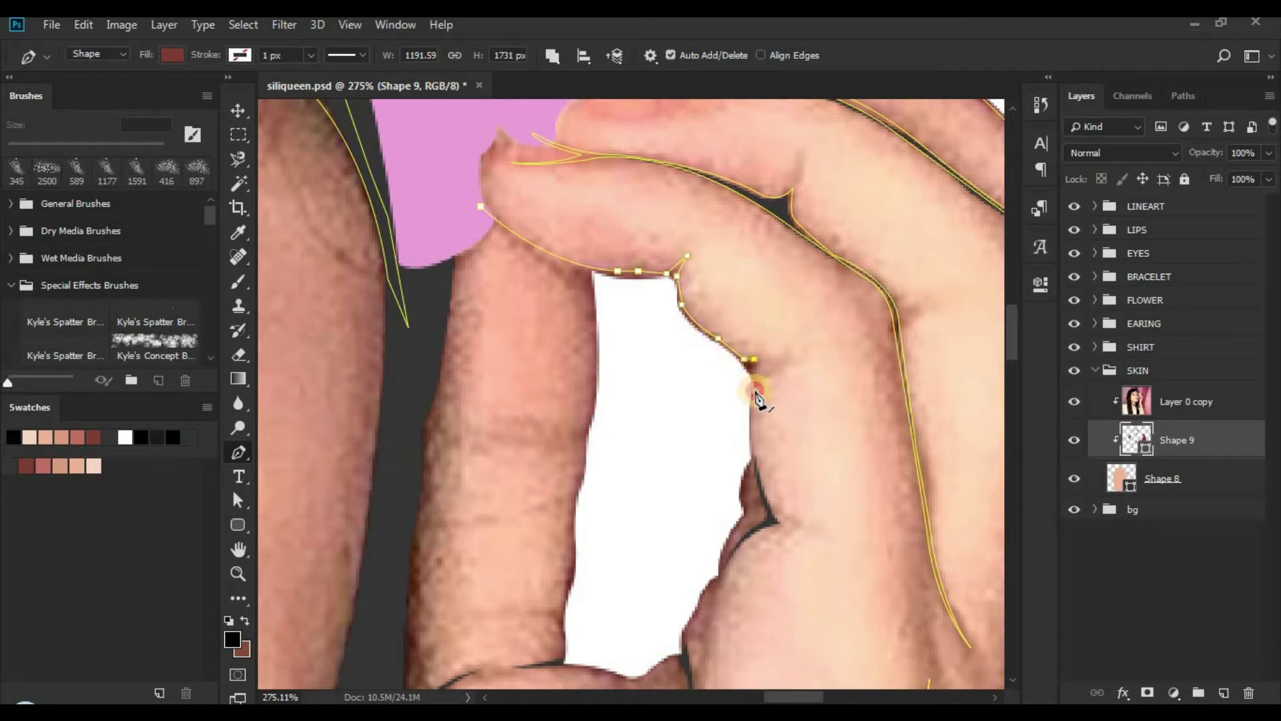
left_click(754, 381)
Step: Trace the outline into the dark fold below the opening and down the index finger's edge to where it meets the thumb
left_click_drag(777, 520, 780, 525)
left_click(762, 488, "alt")
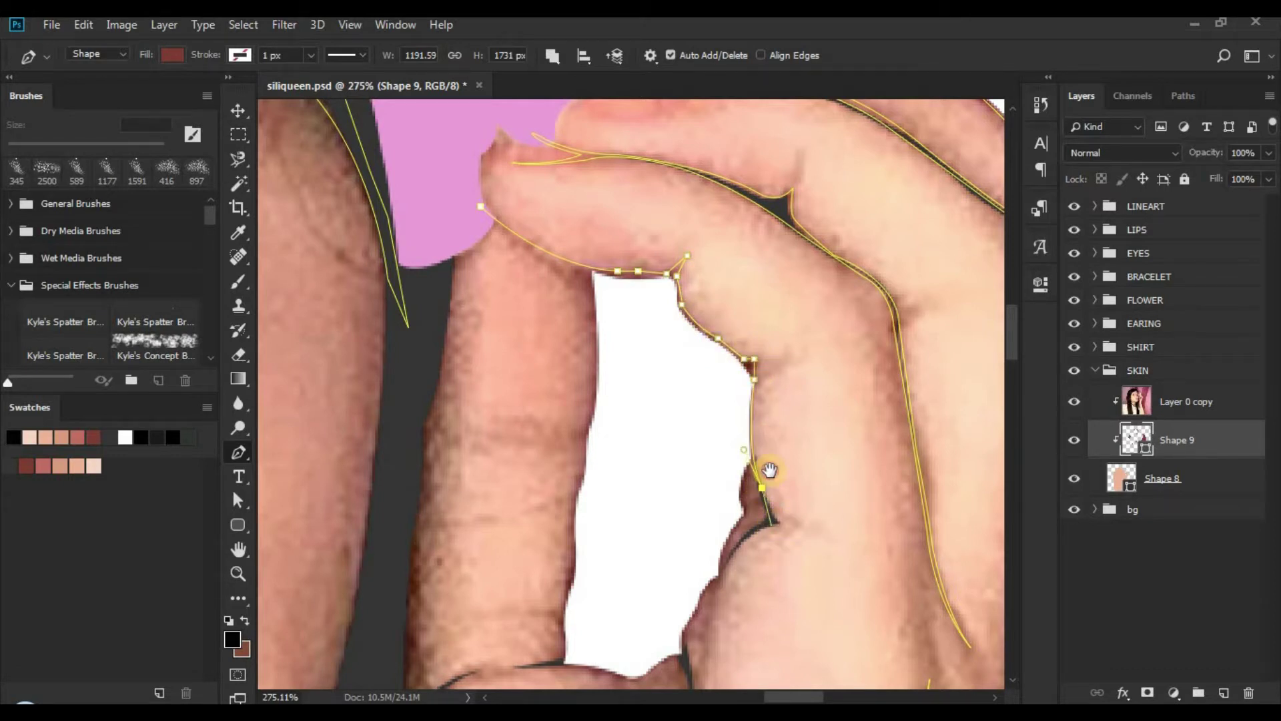
left_click_drag(769, 472, 753, 383)
left_click_drag(757, 434, 735, 421)
left_click_drag(710, 477, 693, 561)
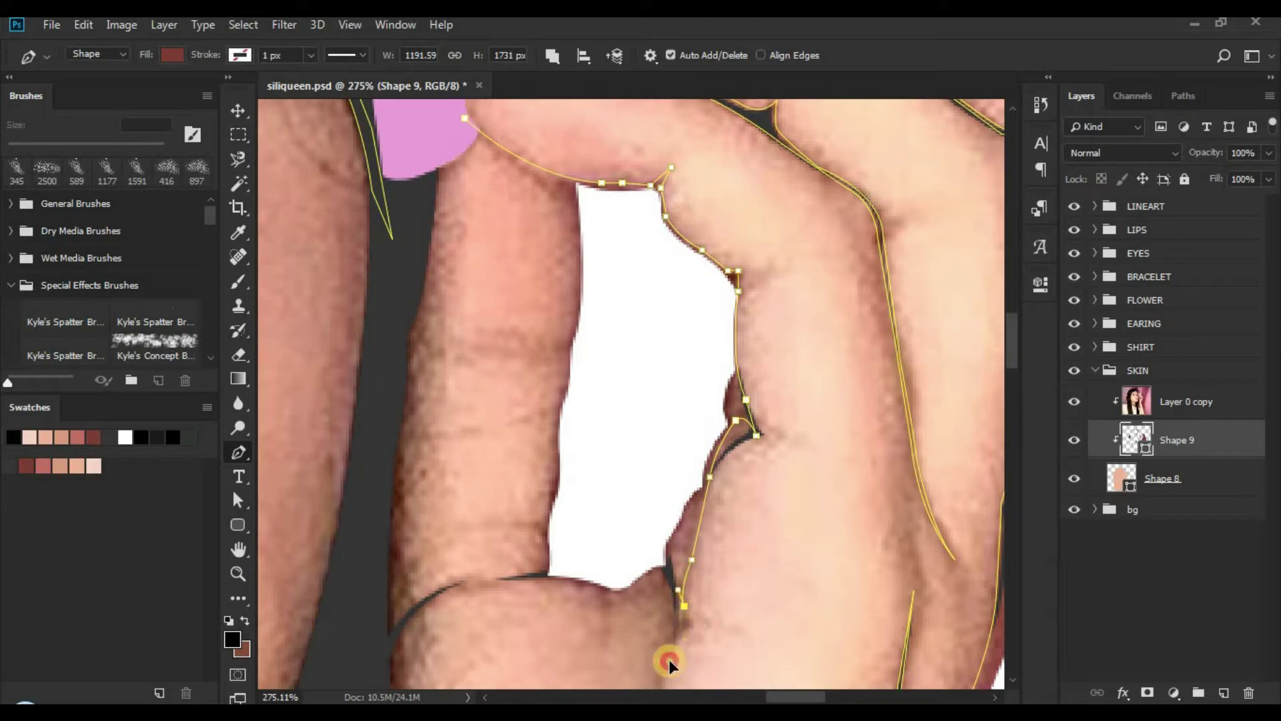
left_click_drag(679, 651, 695, 443)
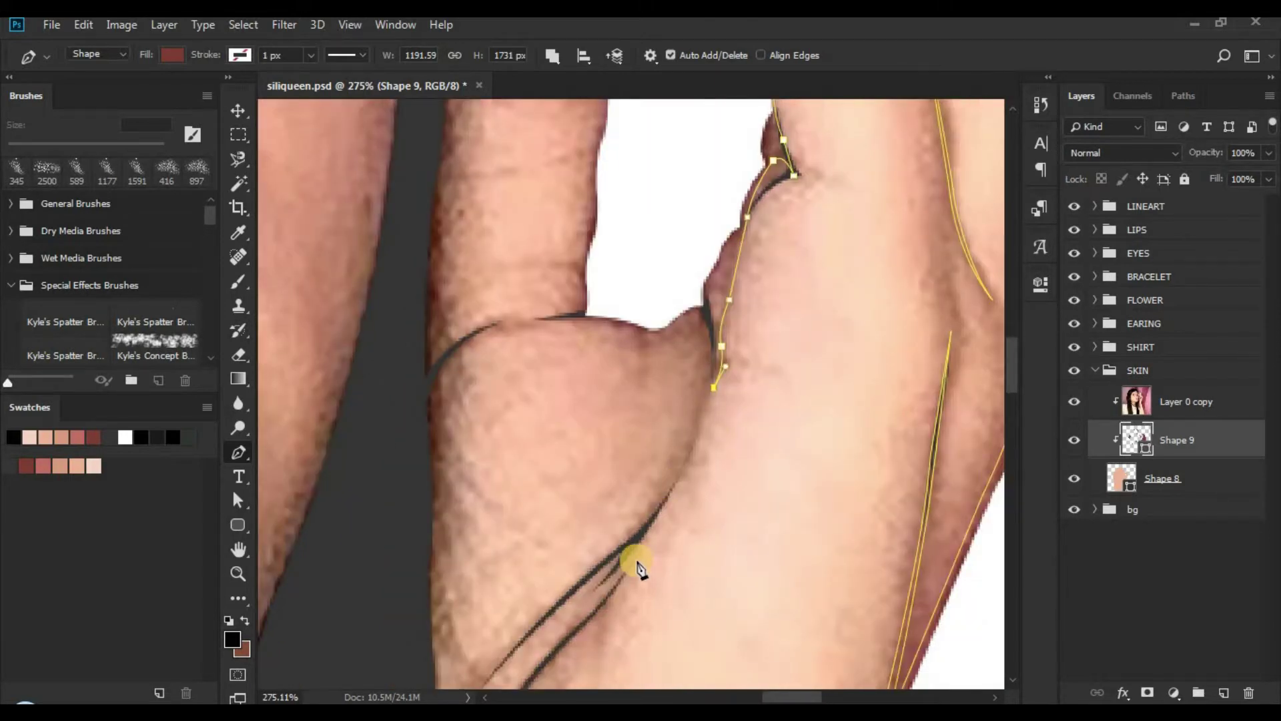
Step: Trace the outline down the crease between thumb and palm, with pointed ends following the forked crease lines
left_click_drag(635, 563, 585, 488)
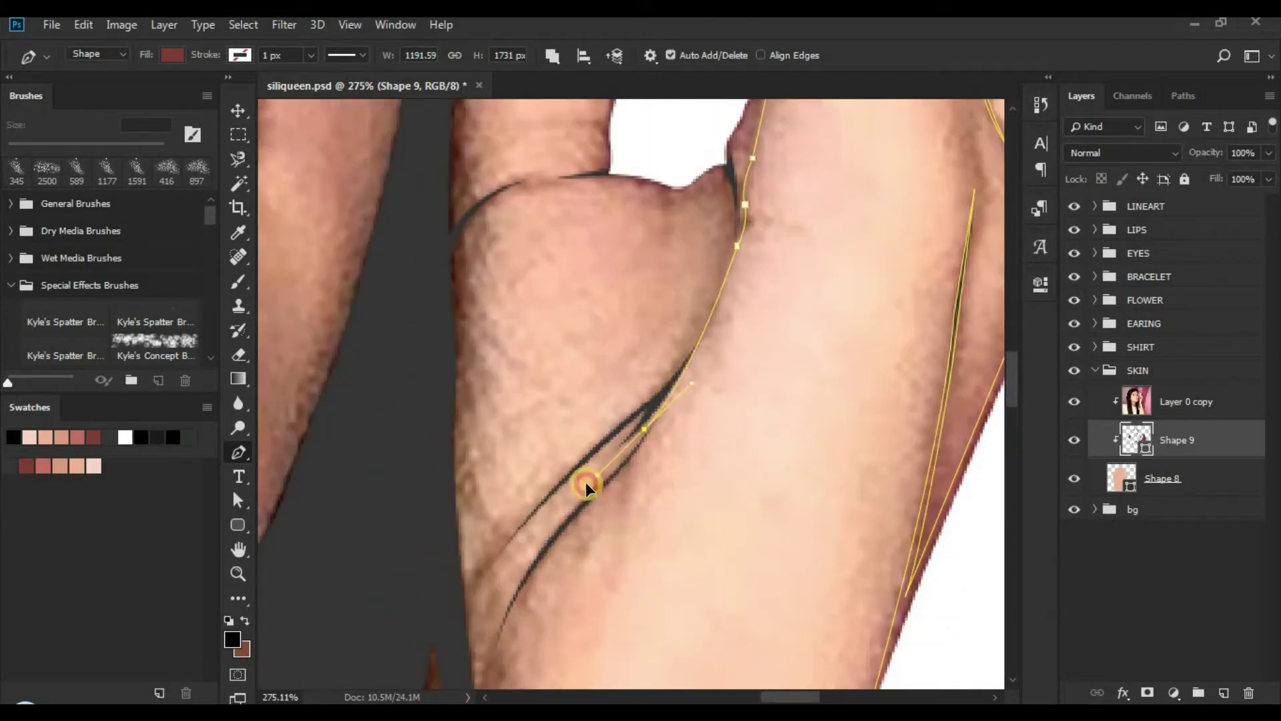
left_click(643, 431, "alt")
left_click(613, 457)
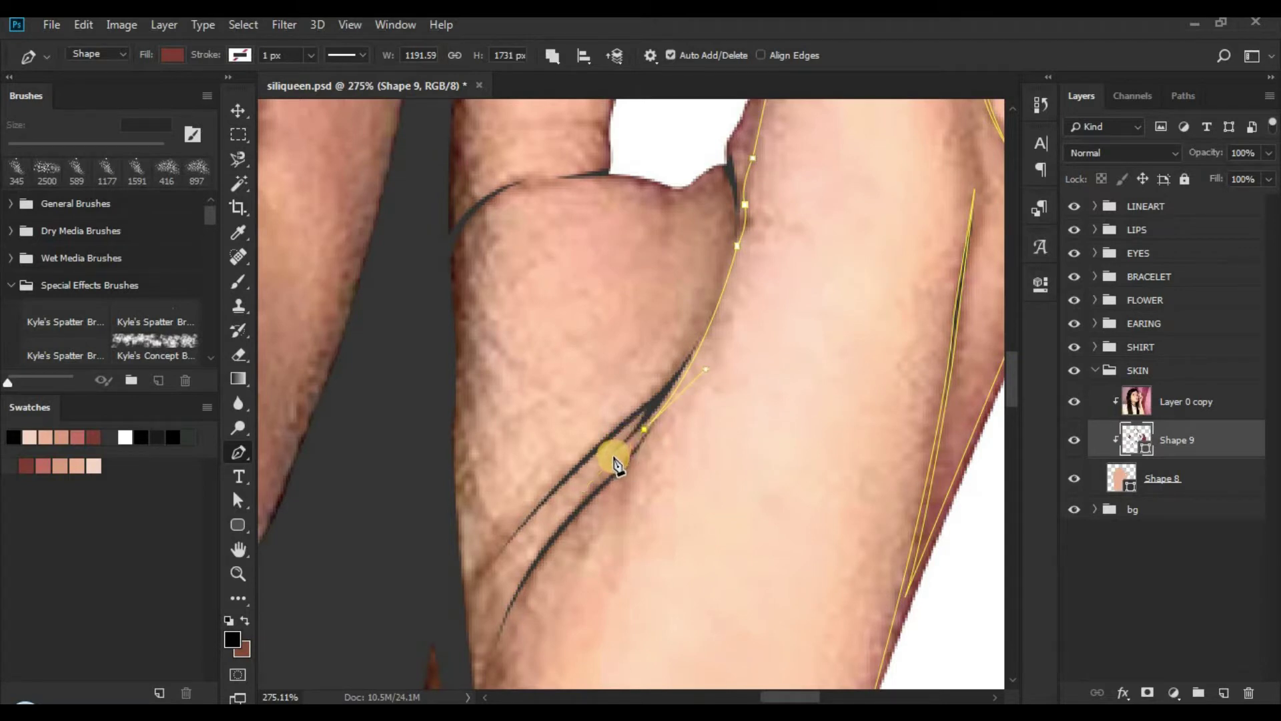
left_click(660, 393)
left_click_drag(575, 478, 762, 131)
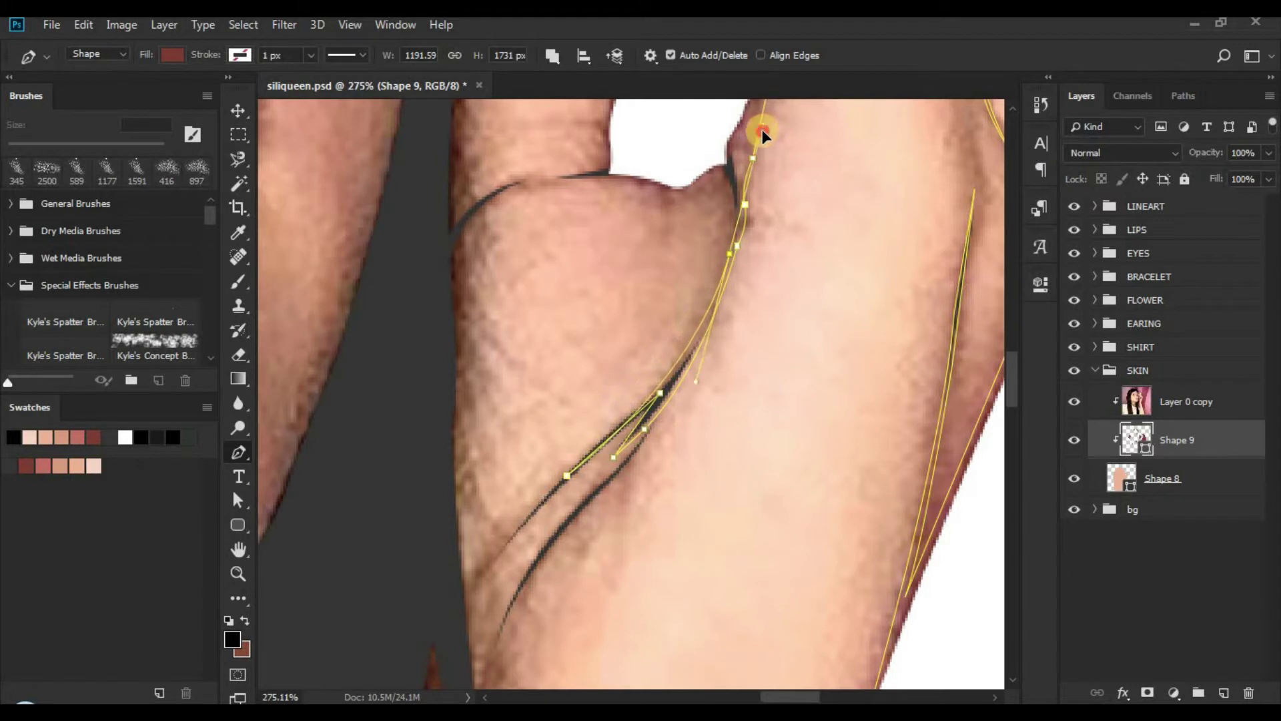
Step: Trace the outline back up the crease and over the top of the thumb base to the curved thumb line
left_click(730, 256, "alt")
left_click_drag(729, 257, 656, 446)
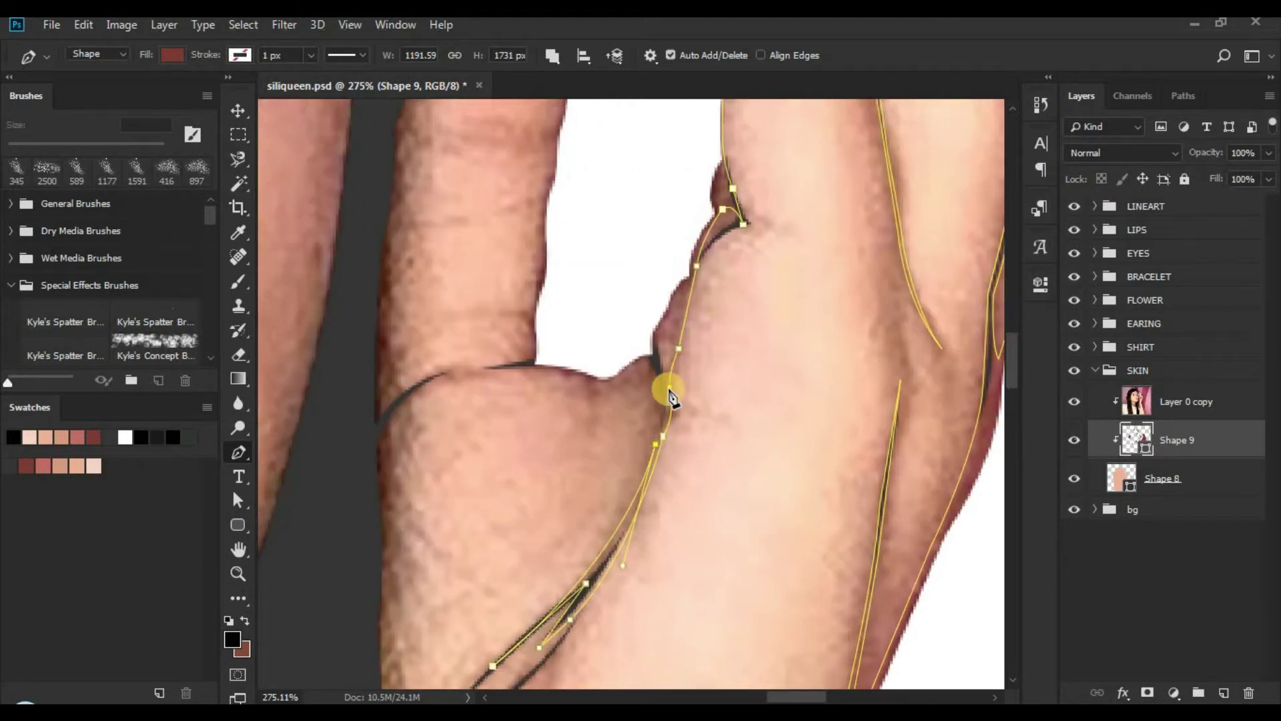
left_click_drag(622, 392, 591, 391)
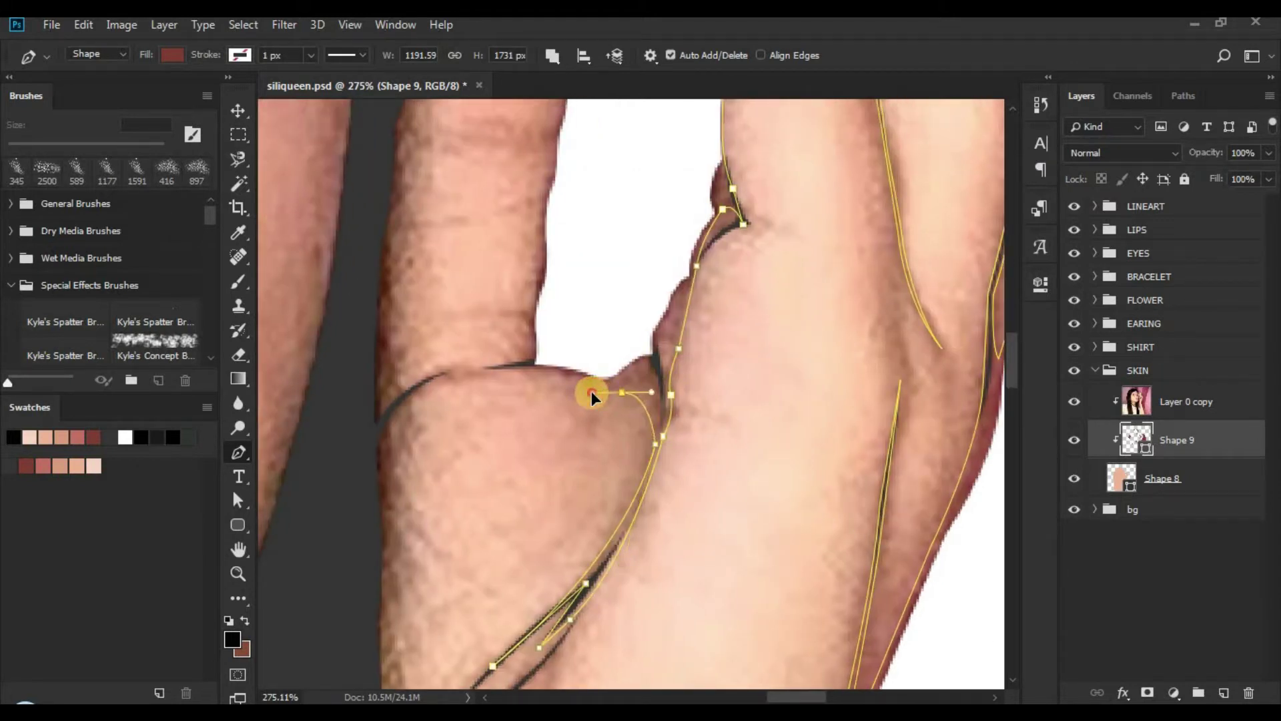
left_click(622, 392, "alt")
mouse_move(549, 387)
left_mouse_down()
mouse_move(639, 368)
mouse_move(606, 389)
mouse_move(547, 367)
left_mouse_up()
left_click(564, 377, "alt")
mouse_move(451, 374)
left_mouse_down()
mouse_move(435, 378)
mouse_move(449, 377)
left_mouse_up()
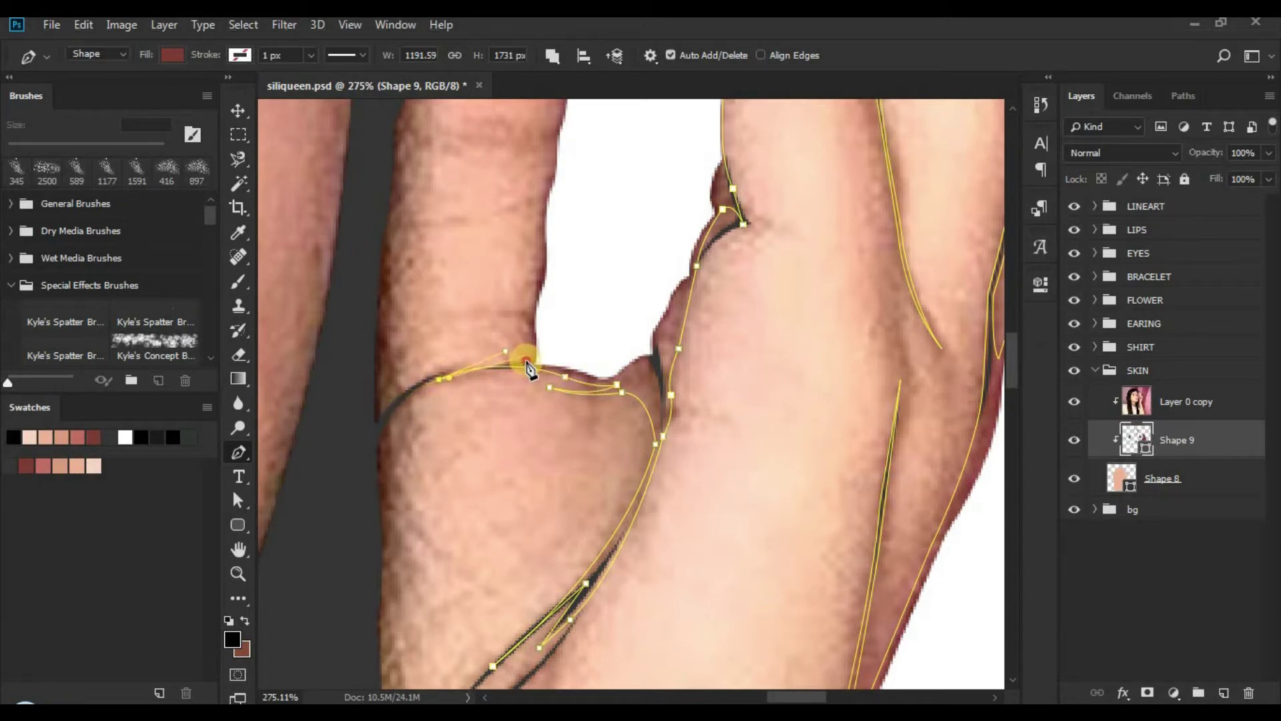
Step: Trace the outline up the thumb's inner edge with a spike at the joint crease, and close it at the index fingertip
left_click(525, 358)
left_click_drag(528, 324, 535, 285)
scroll(521, 401, "up", 3)
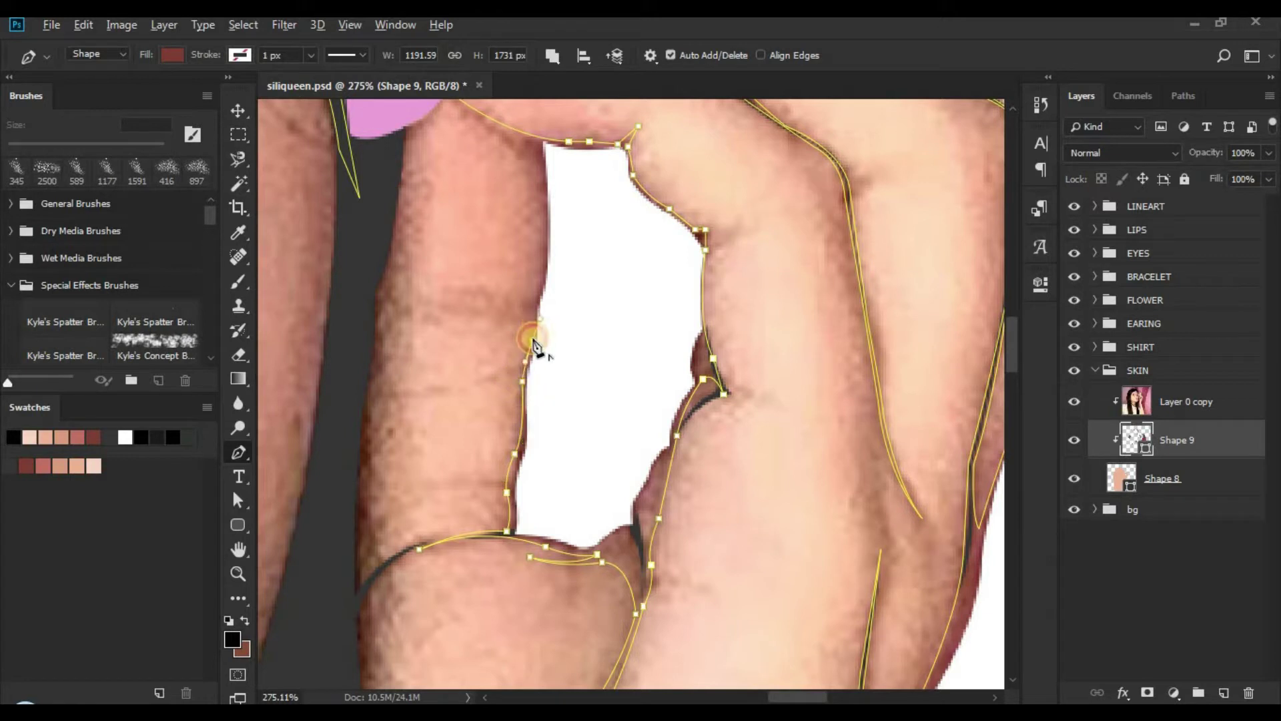
left_click_drag(534, 340, 527, 308)
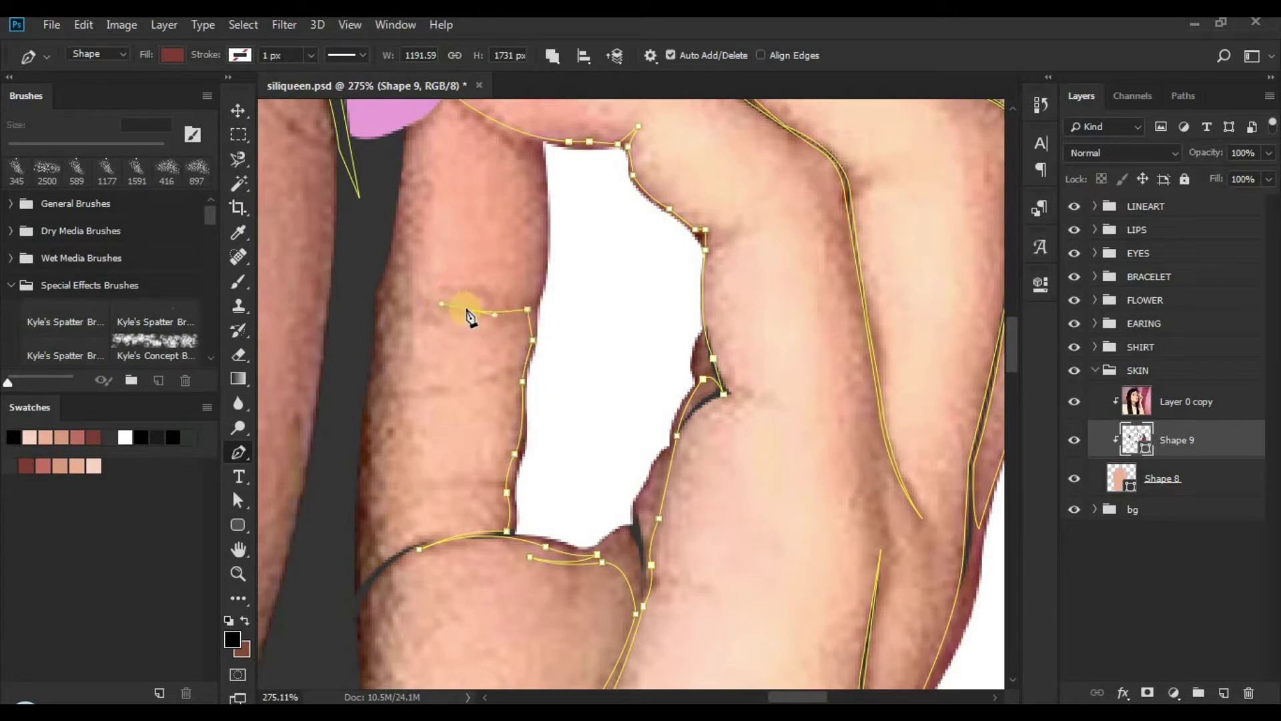
left_click(467, 309, "alt")
left_click_drag(540, 299, 497, 286)
scroll(527, 327, "up", 5)
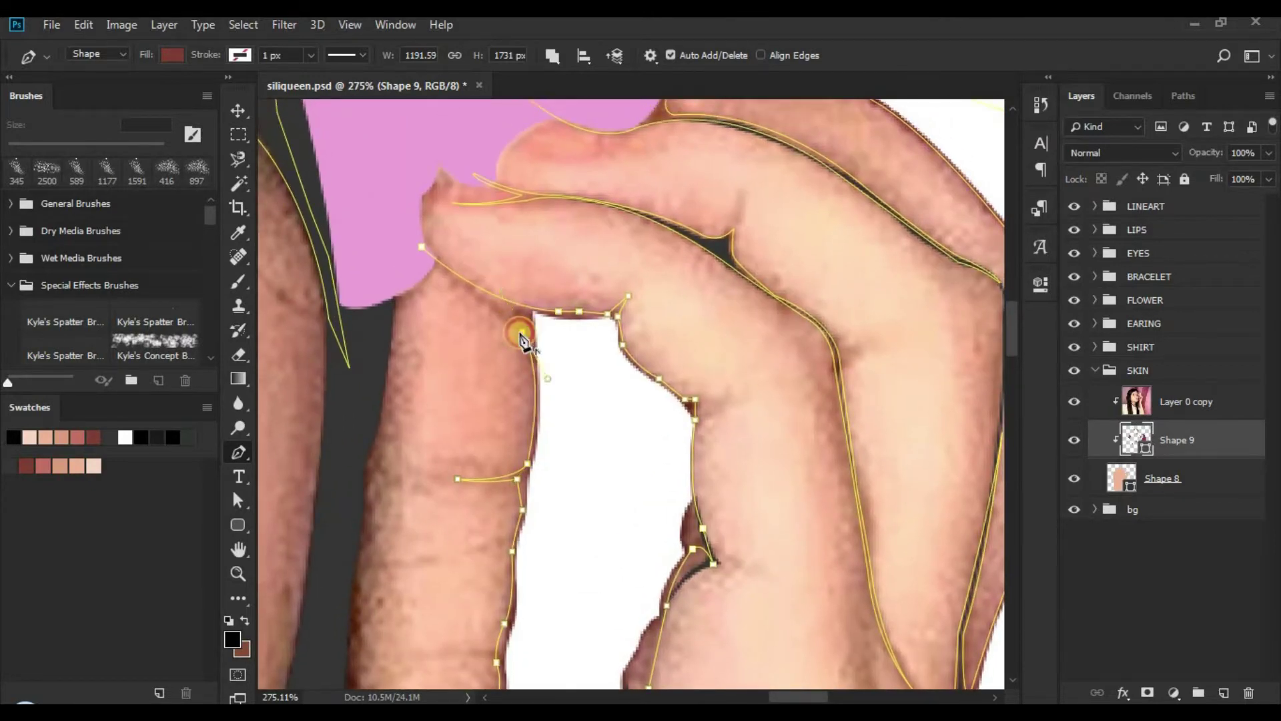
left_click_drag(422, 246, 407, 214)
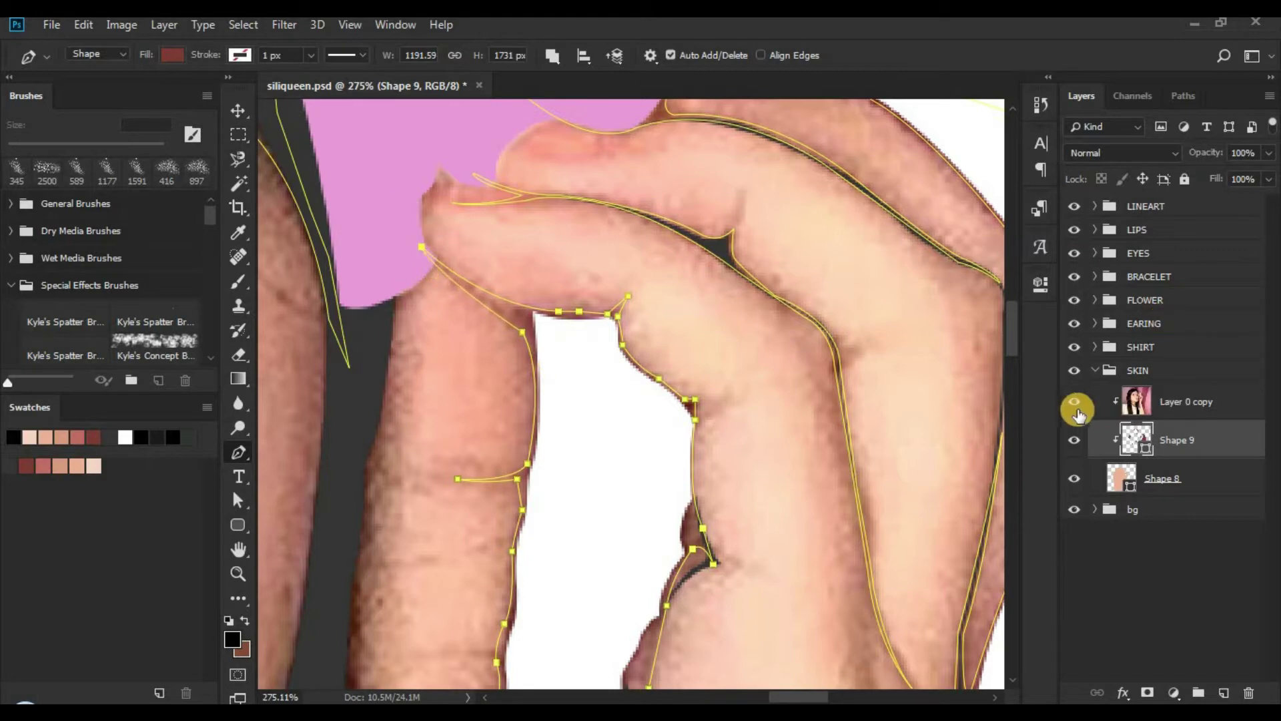
Step: Hide the reference photo and deselect to check the finger shading against the face, and show the photo again
left_click(1129, 591)
key("z")
left_click_drag(710, 376, 751, 383)
scroll(580, 287, "up", 2)
scroll(646, 294, "down", 3)
scroll(758, 294, "up", 7)
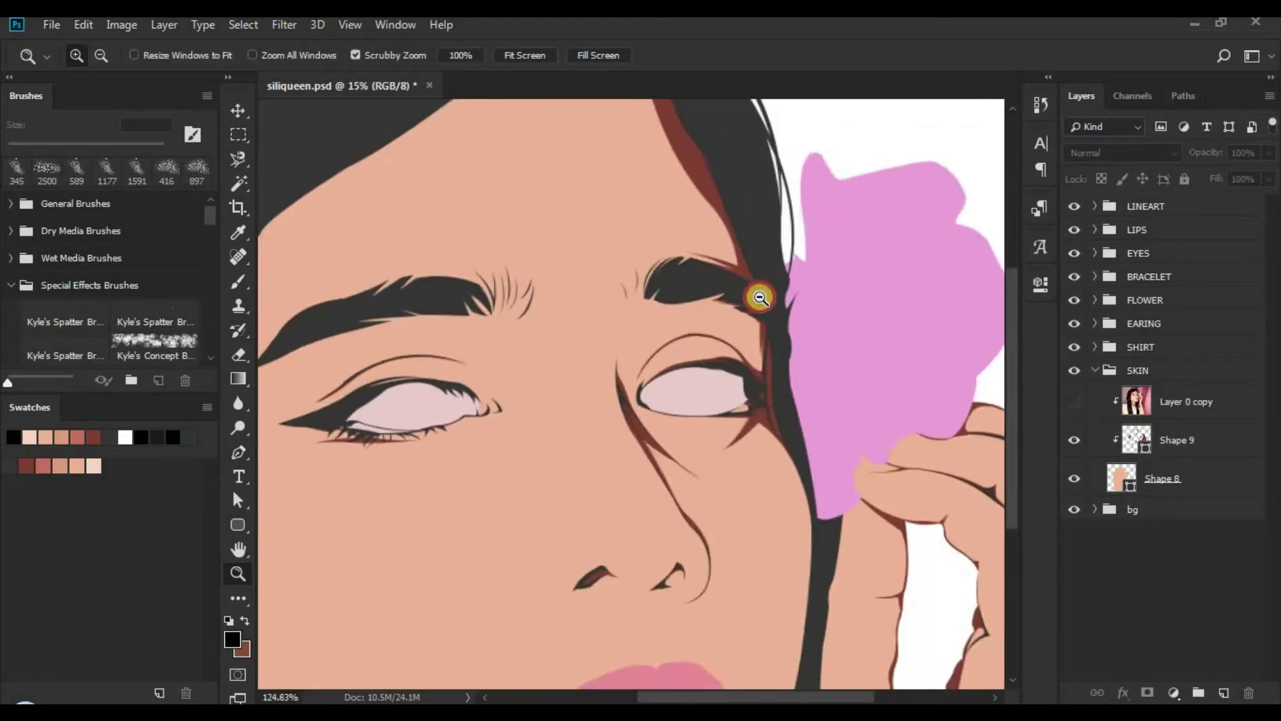
left_click_drag(533, 137, 467, 100)
left_click(1150, 408)
left_click(1073, 401)
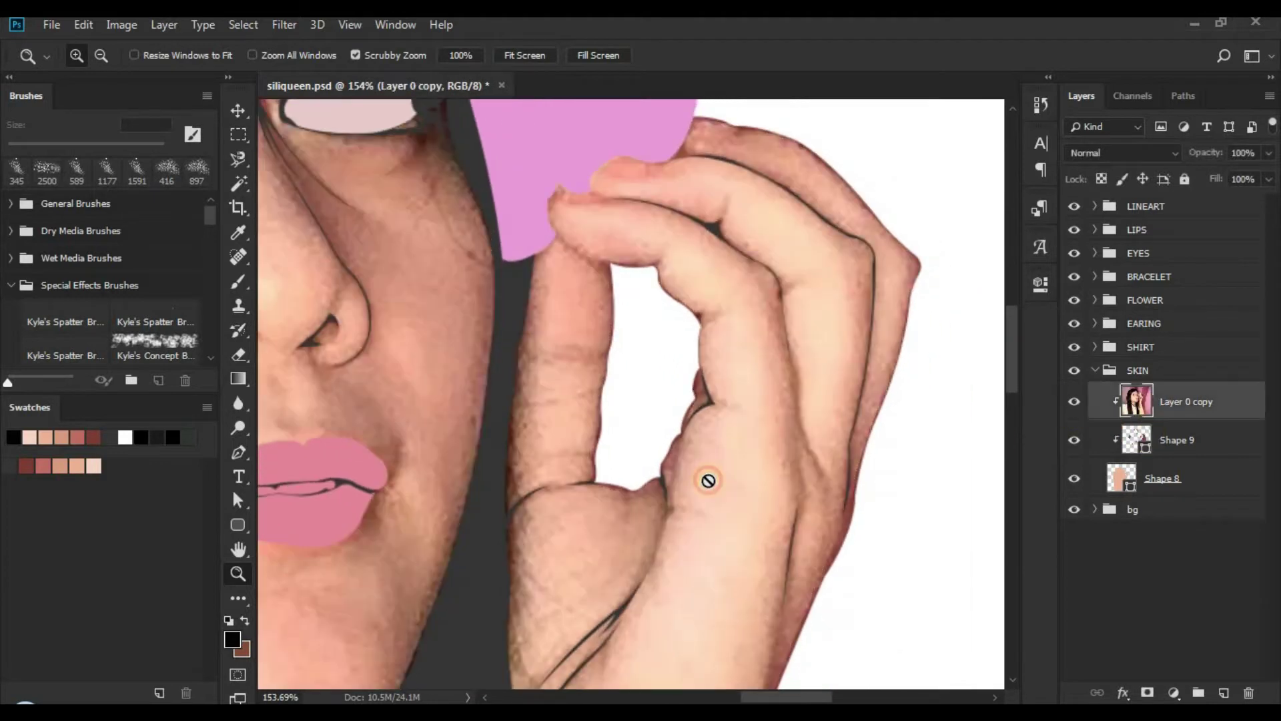
Step: Reselect the Shape 9 layer and set the Pen tool to combine shapes, undoing a misplaced first anchor point
key("alt+[")
key("p")
left_click(554, 57)
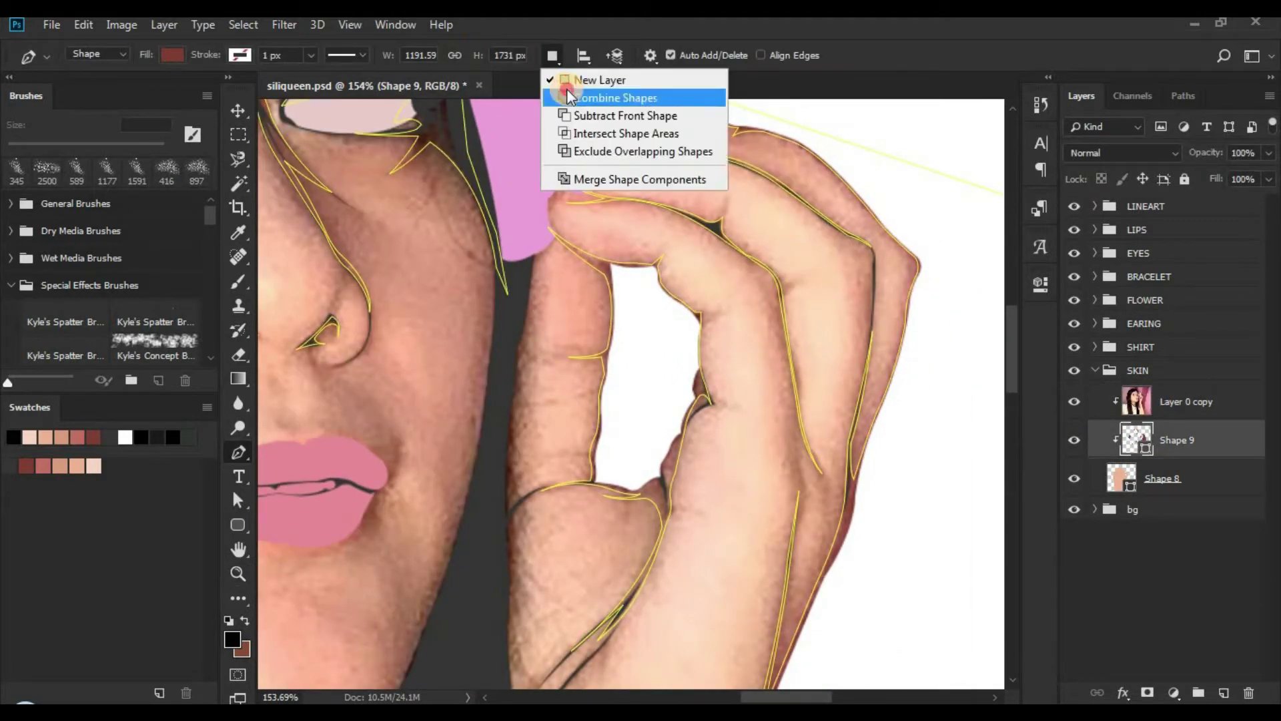
left_click(610, 94)
left_click(521, 317)
key("ctrl+z")
Step: Trace a combined shadow shape from the index fingertip down the thumb's outer edge to the thumb base crease
left_click(537, 243)
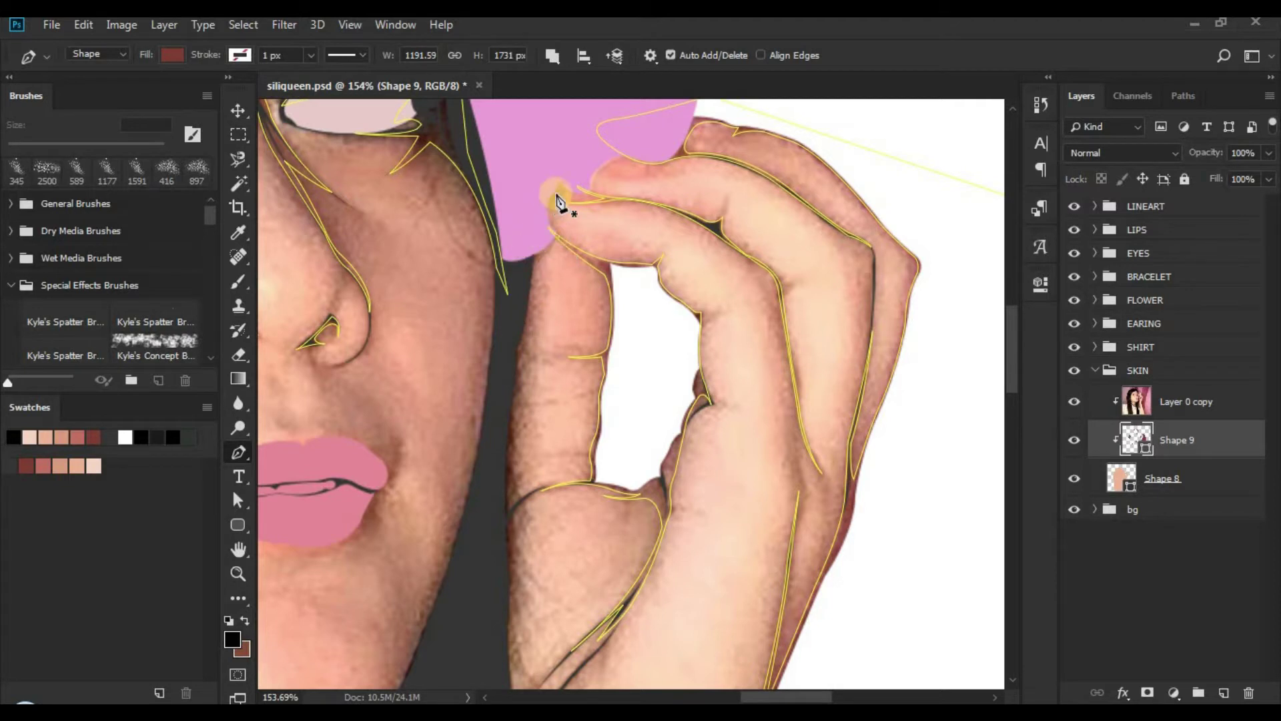
left_click(570, 179)
left_click(534, 265)
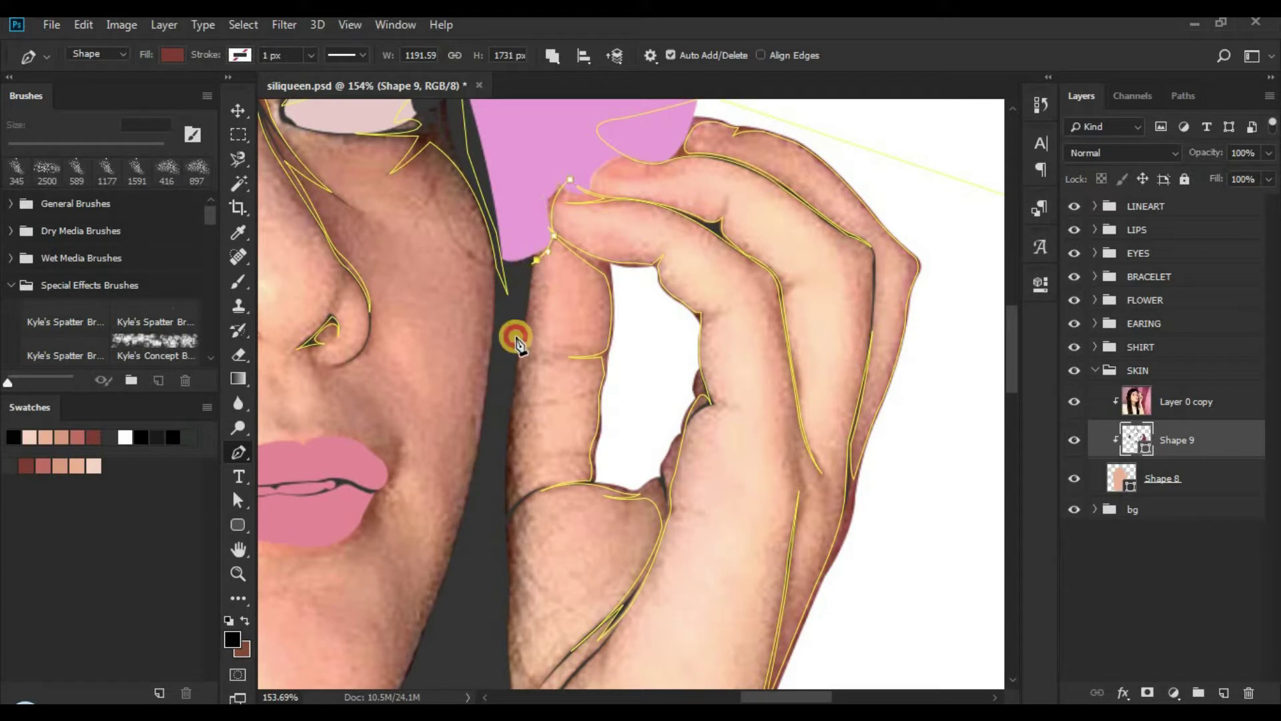
scroll(520, 364, "down", 3)
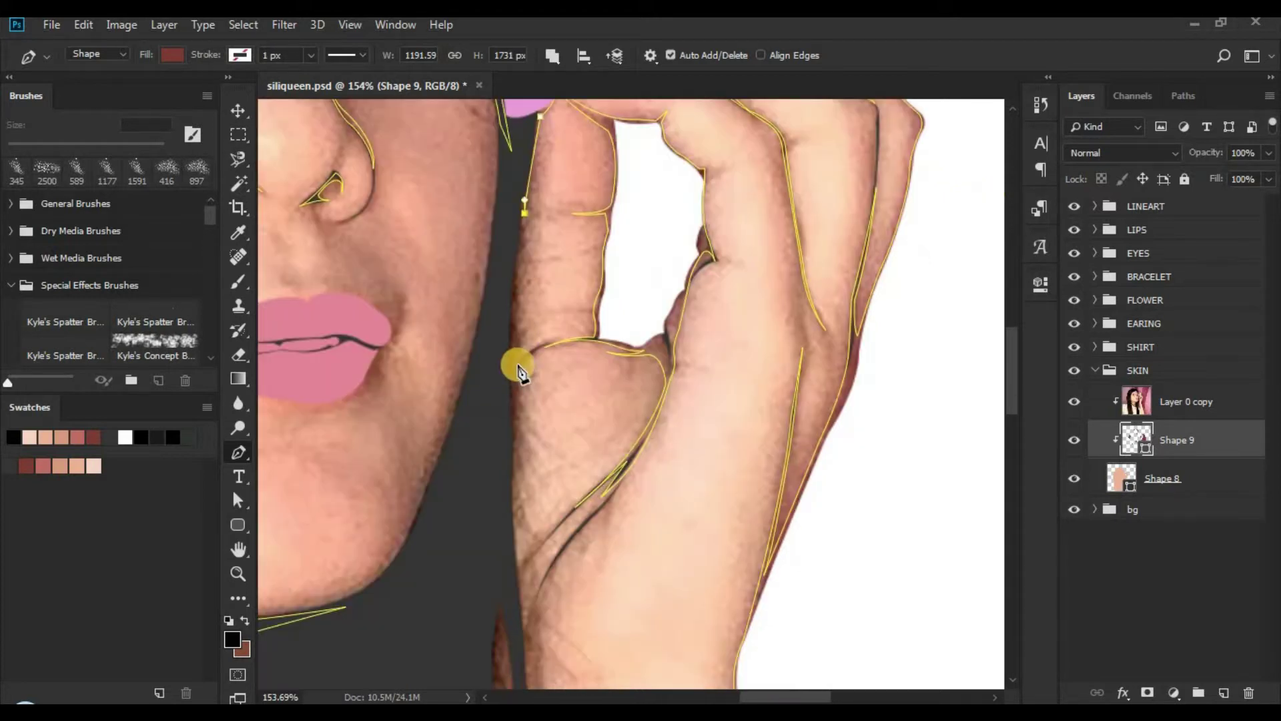
left_click(514, 359)
key("ctrl+z")
scroll(515, 373, "down", 3)
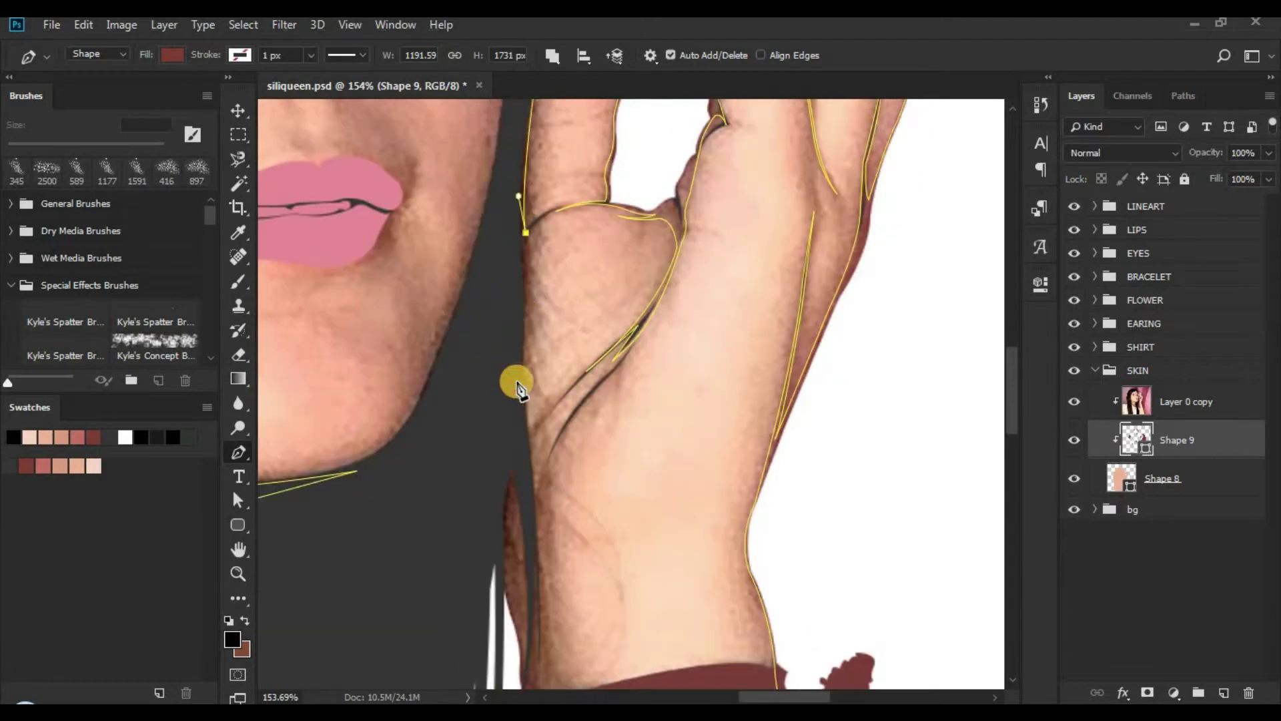
Step: Continue the outline down the hand's outer edge, then close it back up through the dark hair at the index fingertip
left_click_drag(516, 386, 504, 432)
left_click_drag(470, 349, 475, 318)
left_click_drag(505, 173, 435, 493)
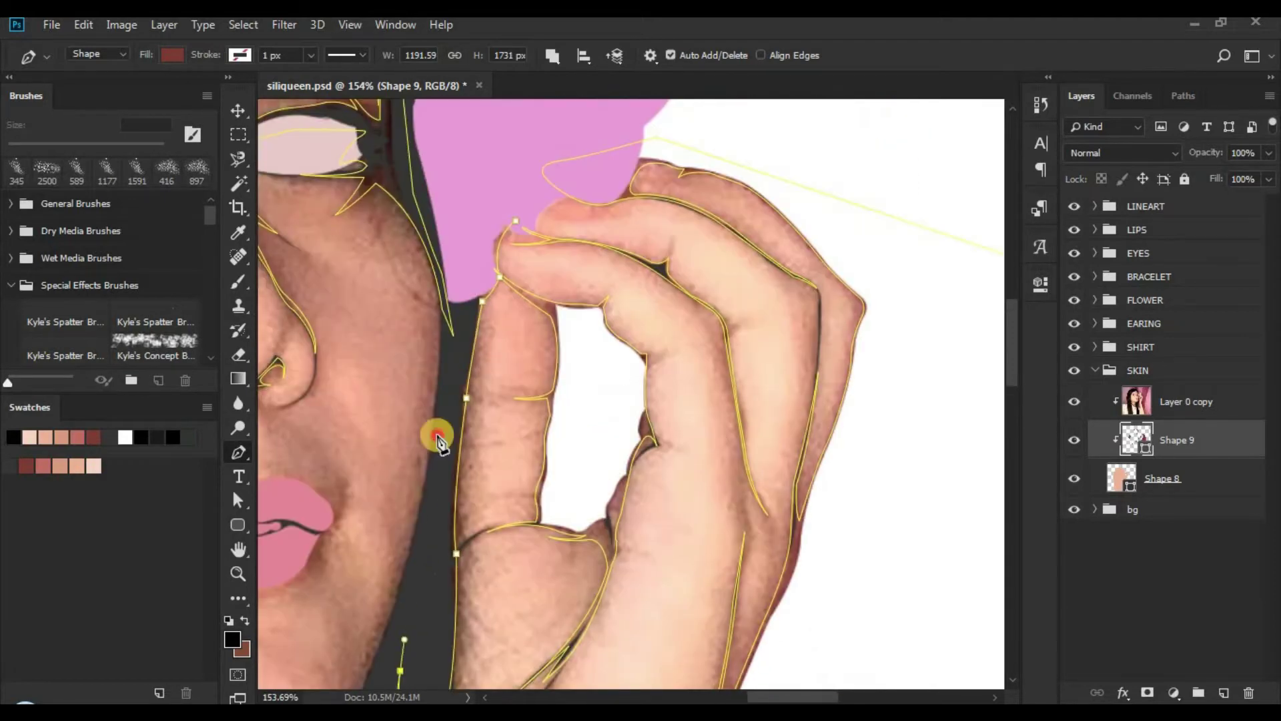
left_click_drag(442, 420, 444, 414)
left_click_drag(516, 219, 540, 202)
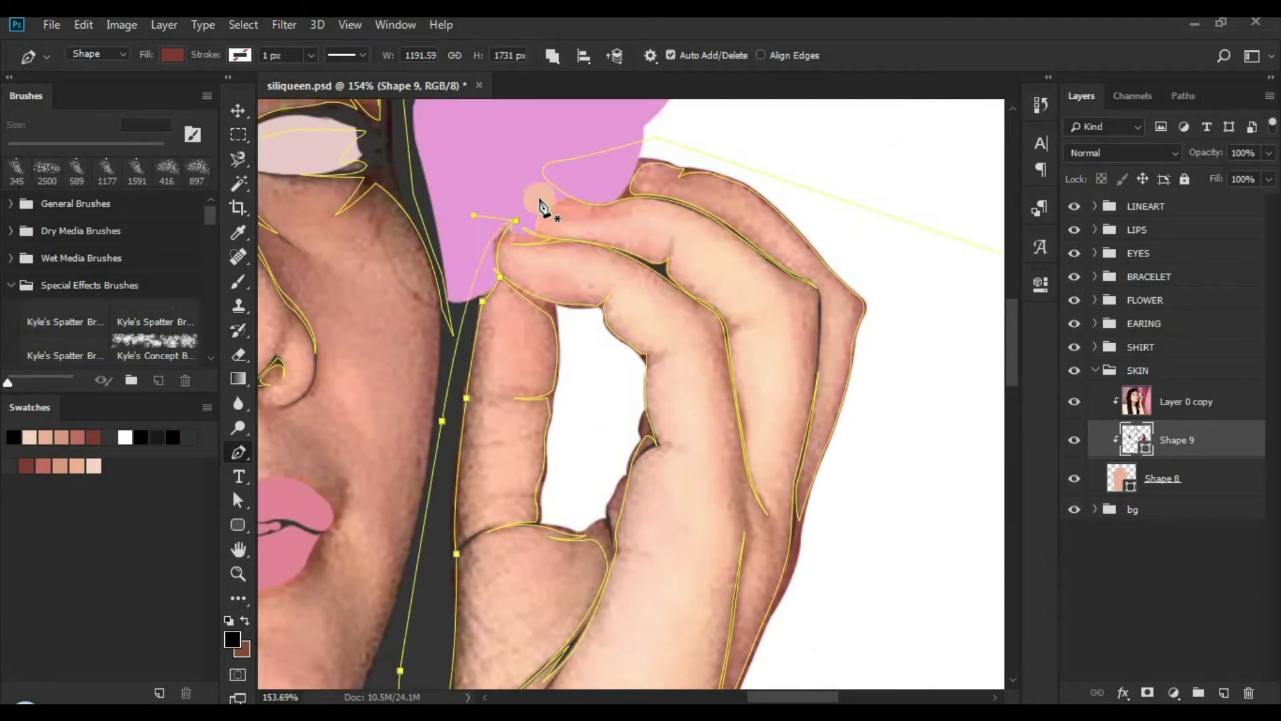
Step: Set the Pen tool to combine shapes and trace down the narrow skin sliver between the hair and wrist toward the bracelet
left_click(551, 55)
left_click(591, 180)
scroll(603, 467, "down", 8)
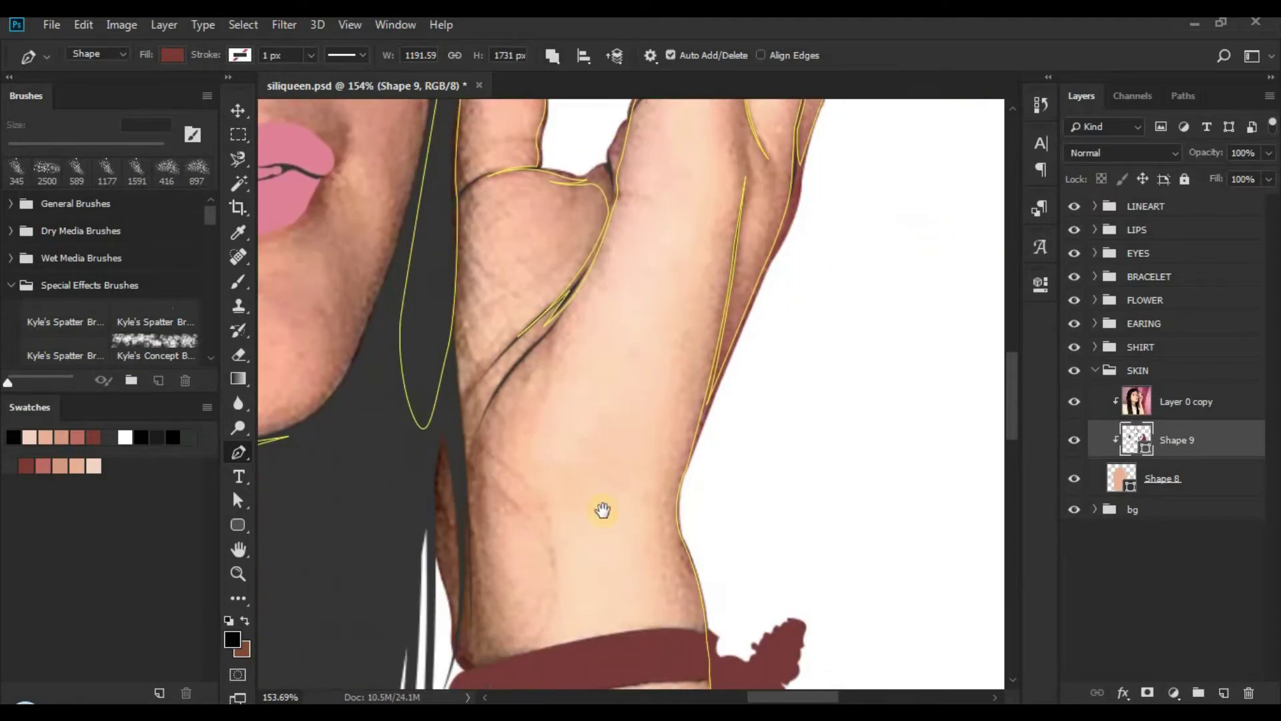
left_click_drag(538, 635, 552, 550)
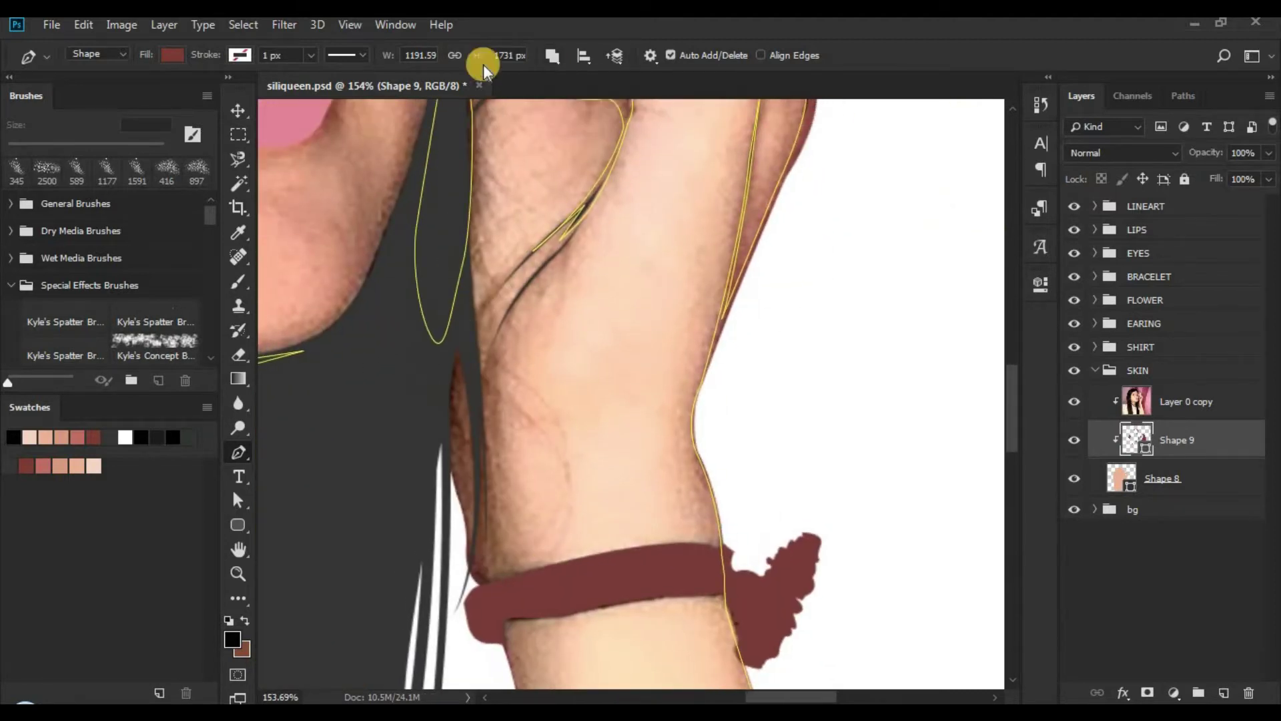
left_click(467, 341)
scroll(473, 433, "down", 1)
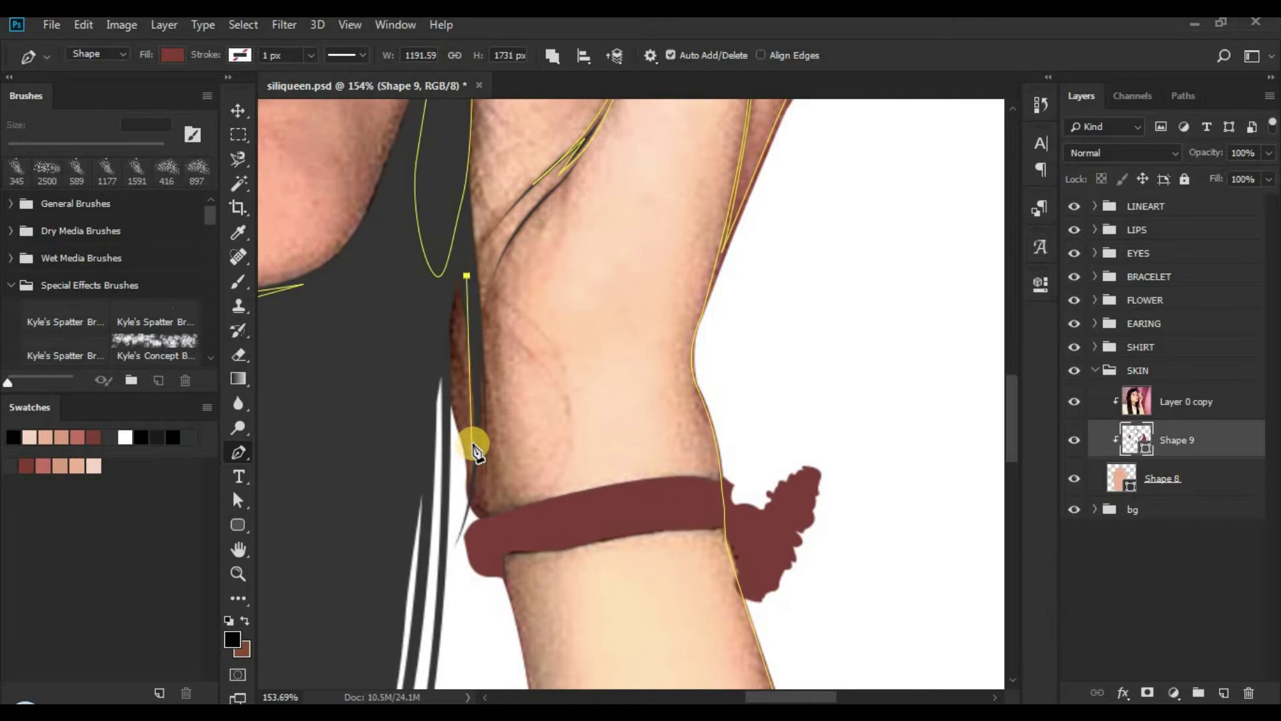
left_click_drag(463, 407, 474, 438)
left_click(464, 407, "alt")
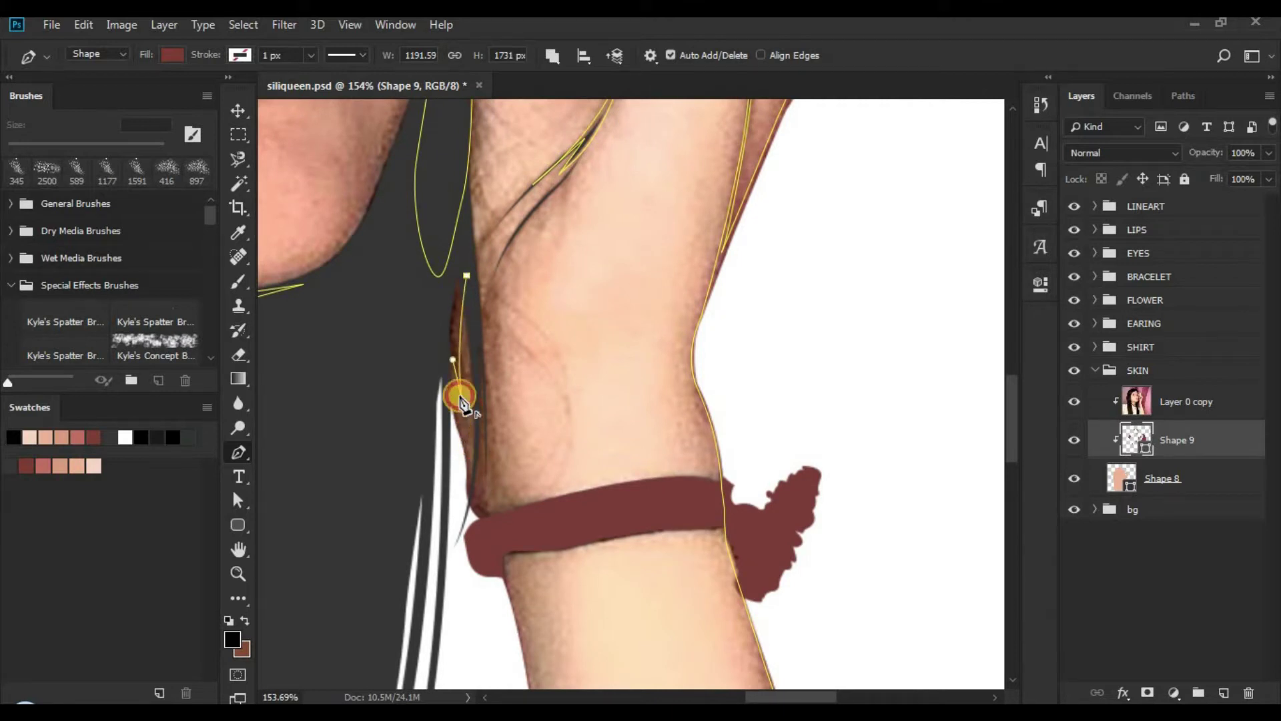
left_click(470, 495)
key("ctrl+z")
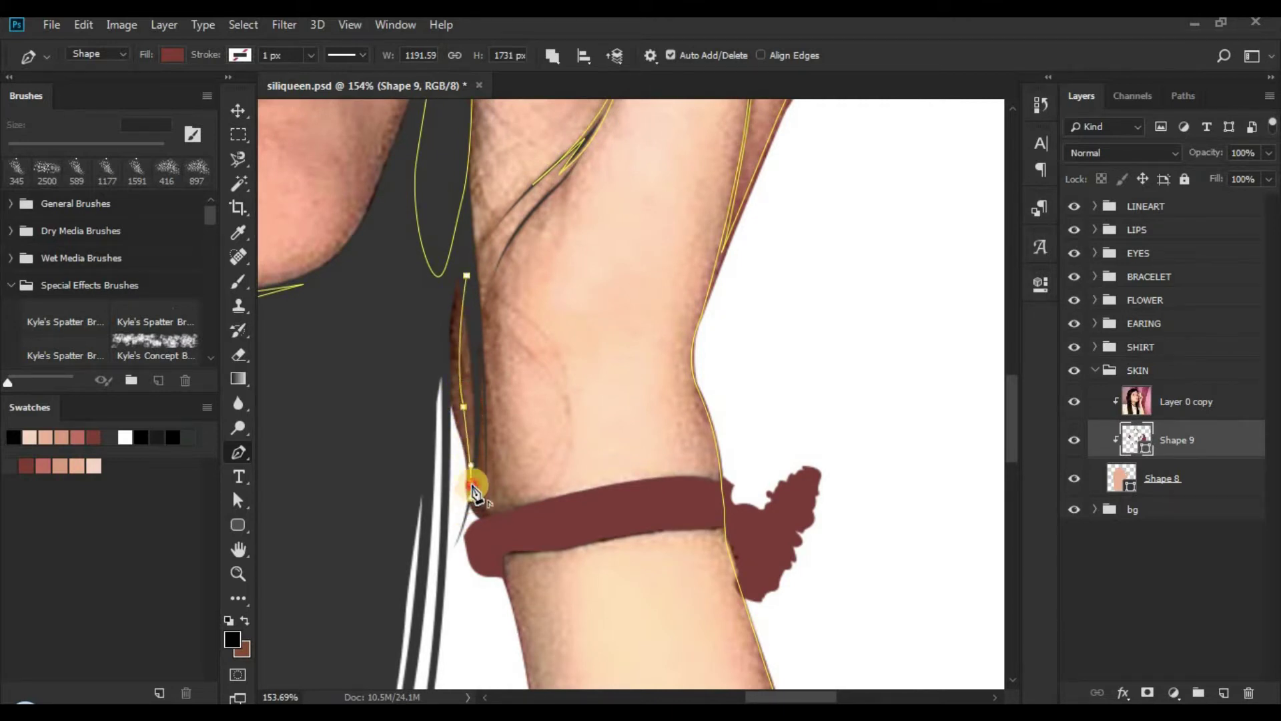
Step: Curve the sliver's outline onto the bracelet and close it back up through the hair at its top point
left_click_drag(506, 520, 534, 519)
left_click(507, 521, "alt")
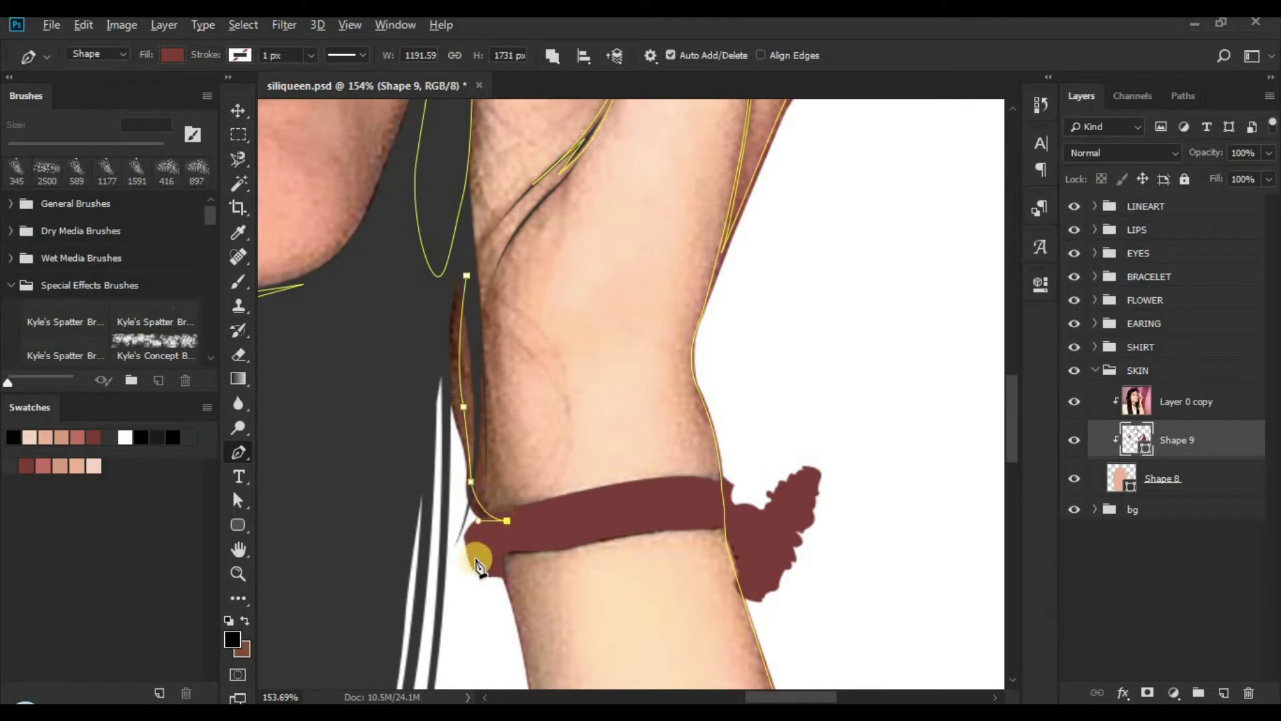
left_click(471, 562)
left_click_drag(434, 551, 434, 539)
left_click(466, 276)
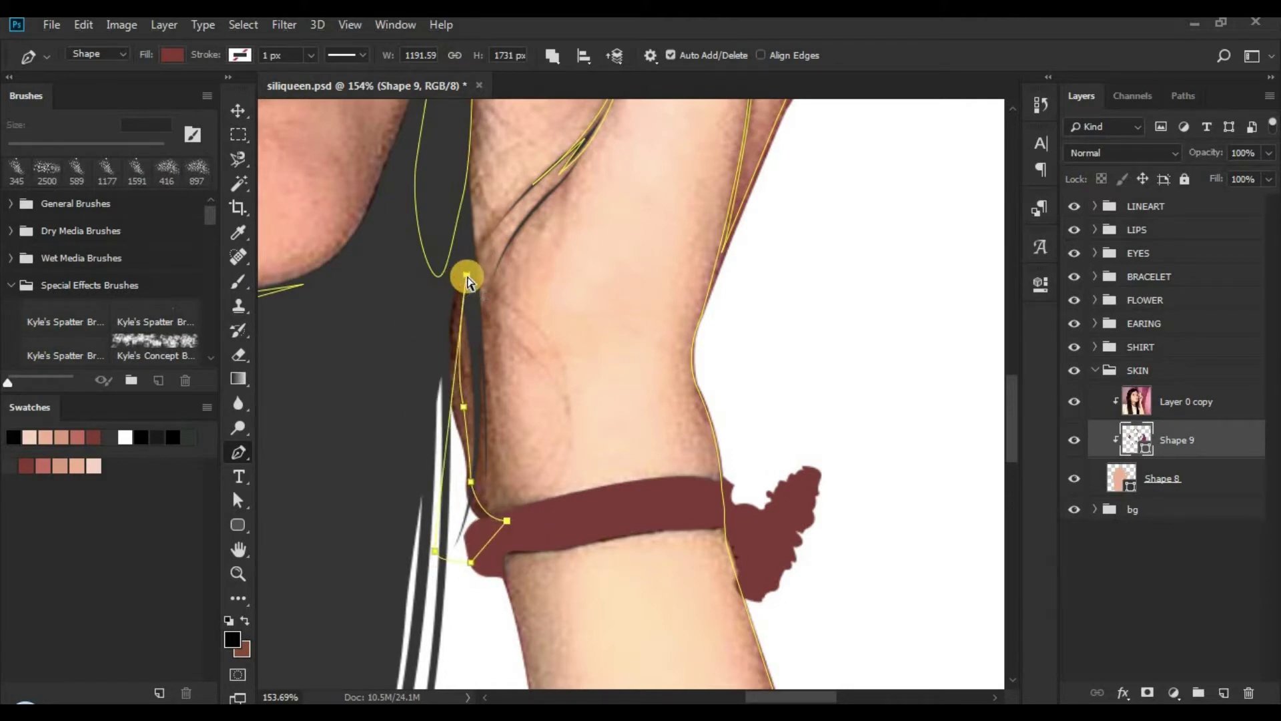
Step: Hide the reference photo to check the shading across the face and hand, and show the photo again
left_click_drag(774, 290, 624, 290)
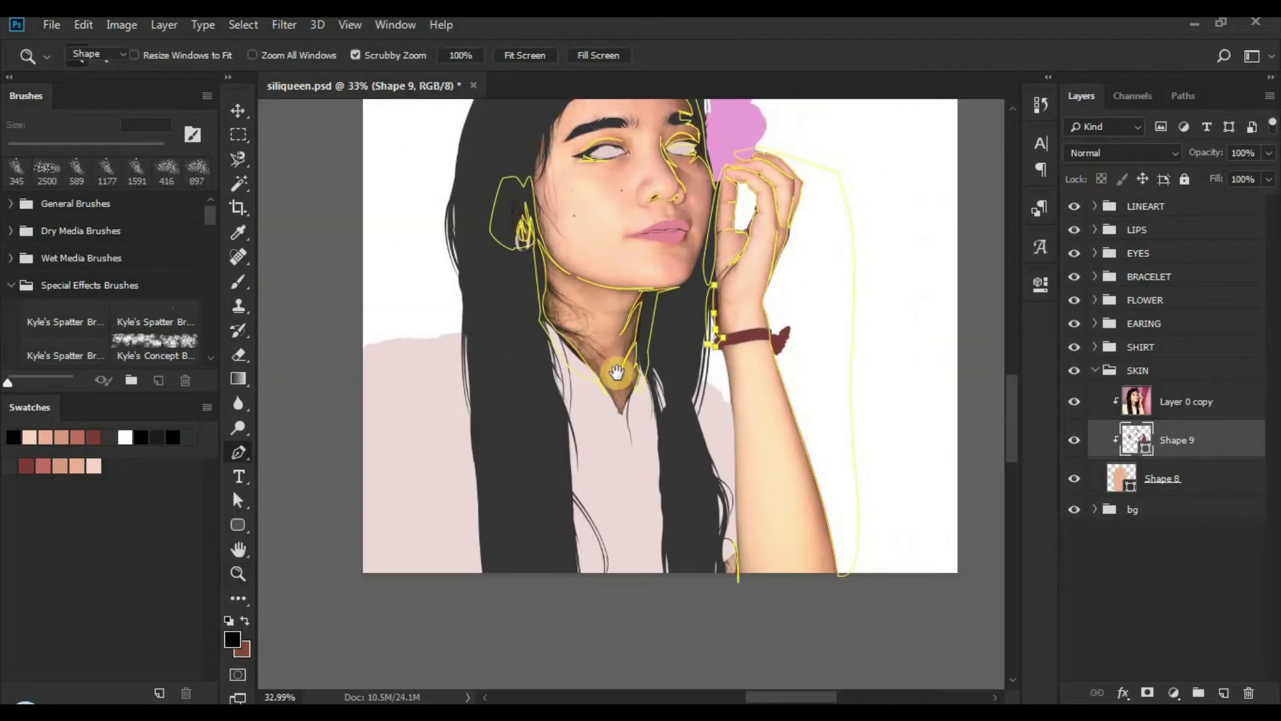
left_click_drag(615, 372, 596, 504)
left_click_drag(669, 257, 686, 257)
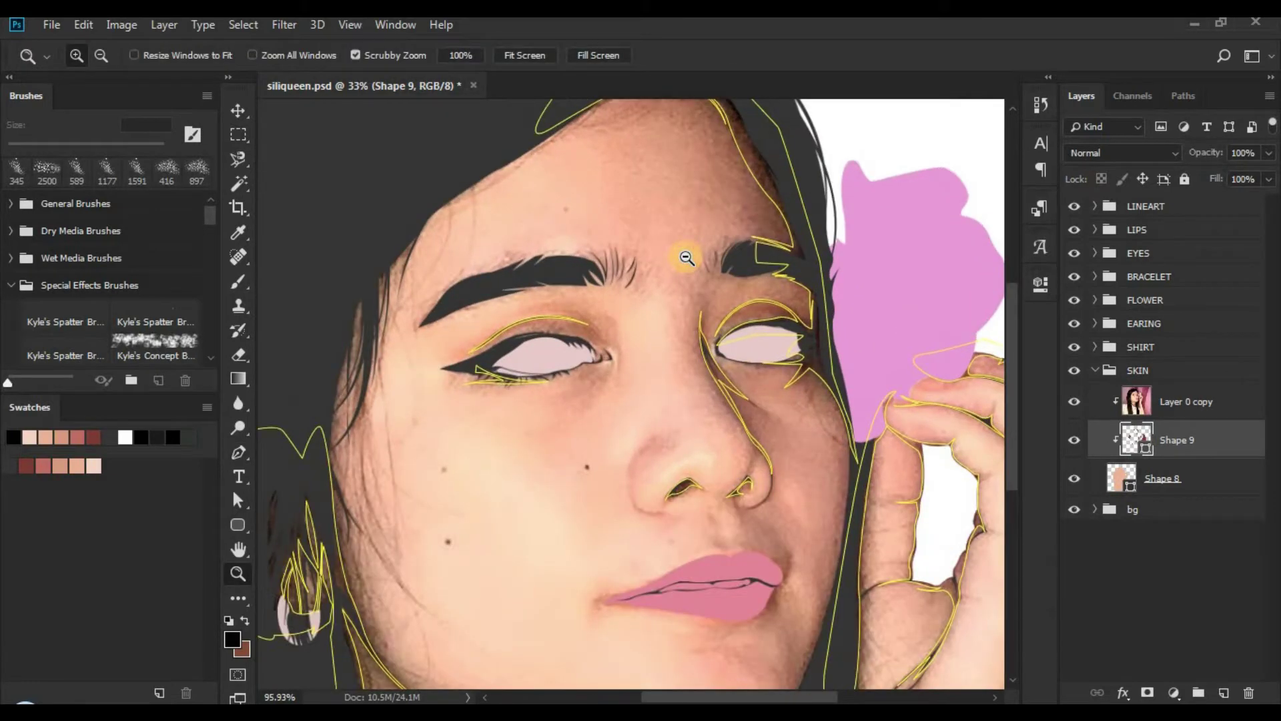
key("p")
left_click(1074, 401)
scroll(738, 401, "down", 3)
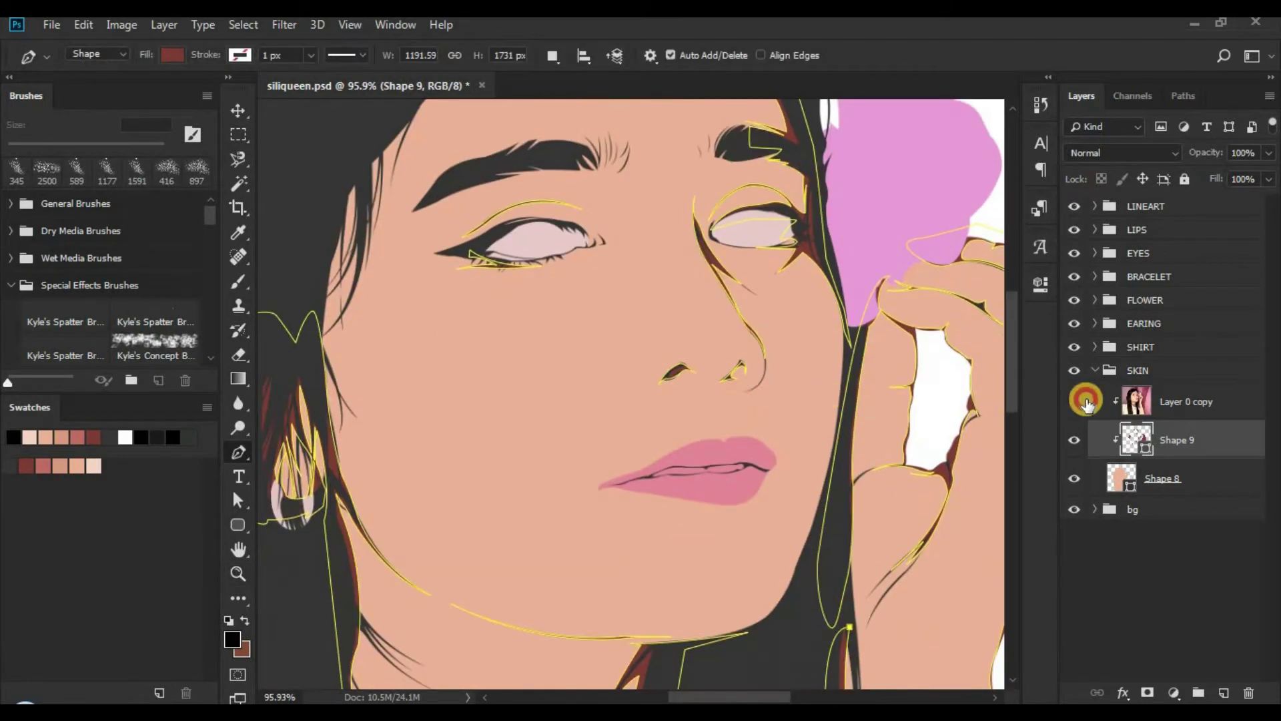
left_click(1074, 401)
Step: Draw a thin curved shadow along the crease under the nose wing farther from the hand, combined with Shape 9
key("z")
left_click_drag(650, 365, 840, 365)
key("p")
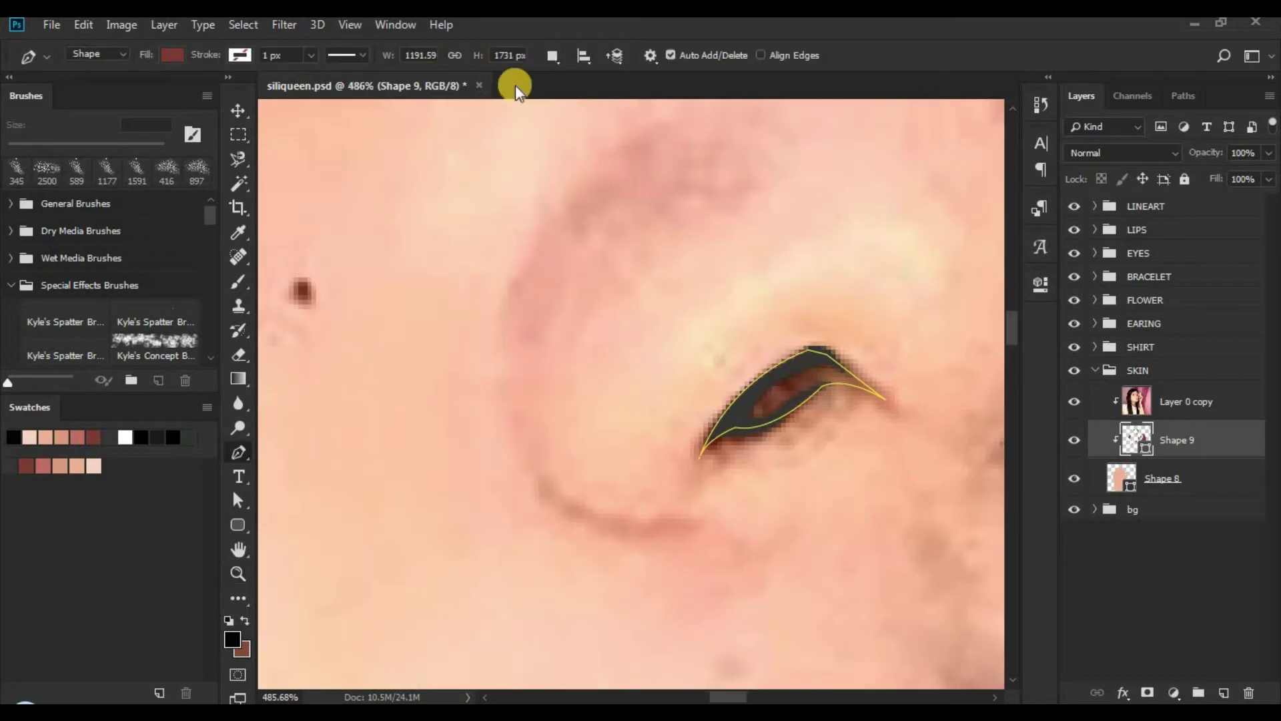
left_click(558, 62)
left_click(605, 97)
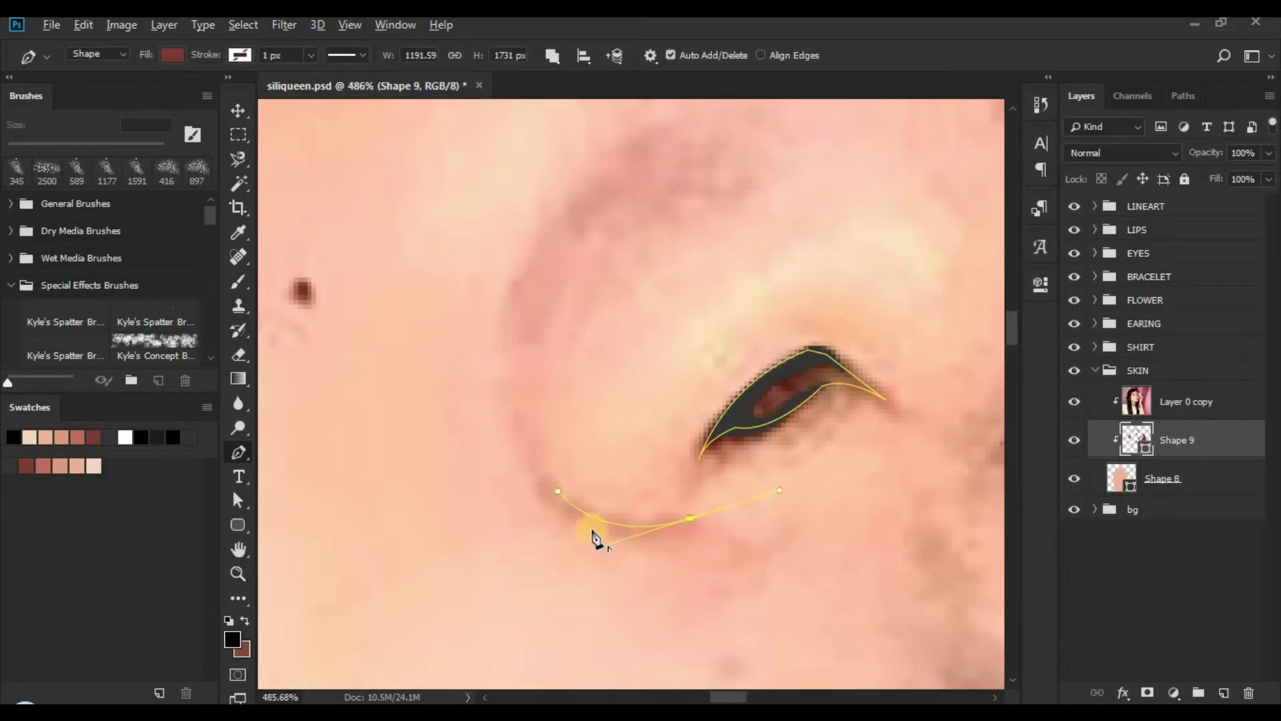
left_click_drag(519, 419, 507, 426)
Step: Hide the reference photo and deselect to check the nose shading up close, and show the photo again
left_click(1073, 401)
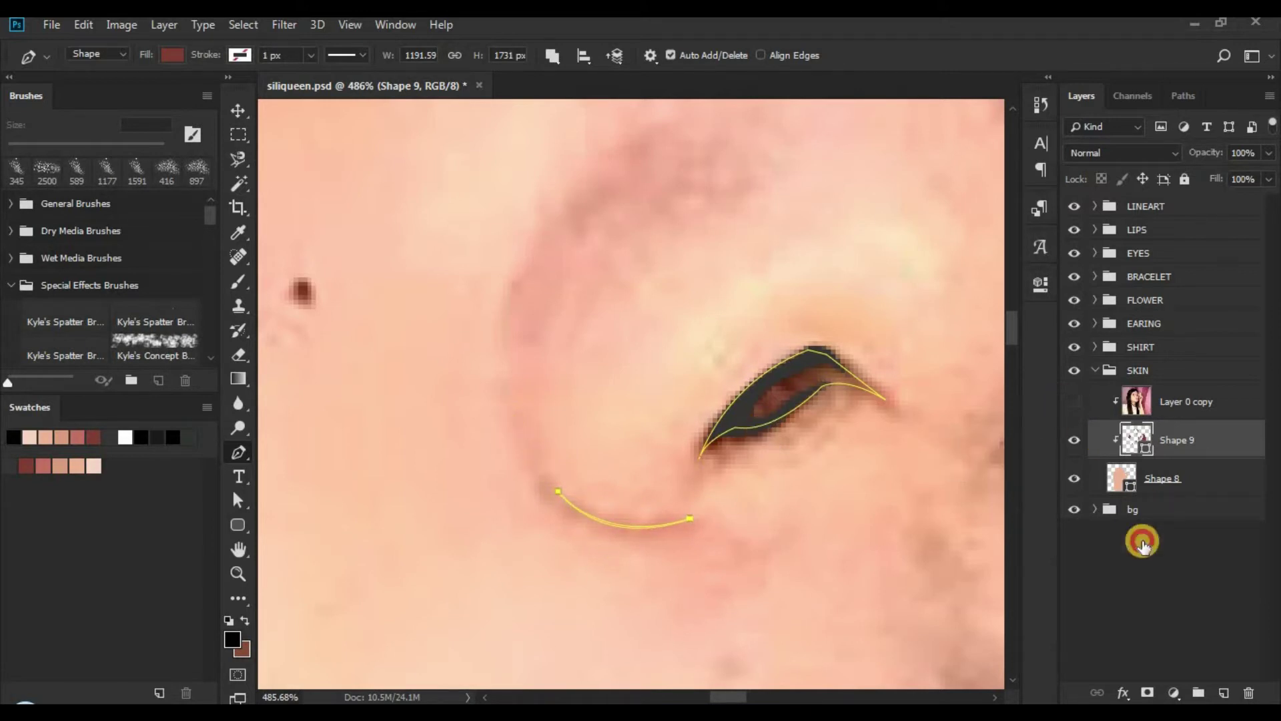
left_click(1141, 547)
key("z")
left_click_drag(749, 423, 360, 477)
left_click_drag(578, 438, 998, 395)
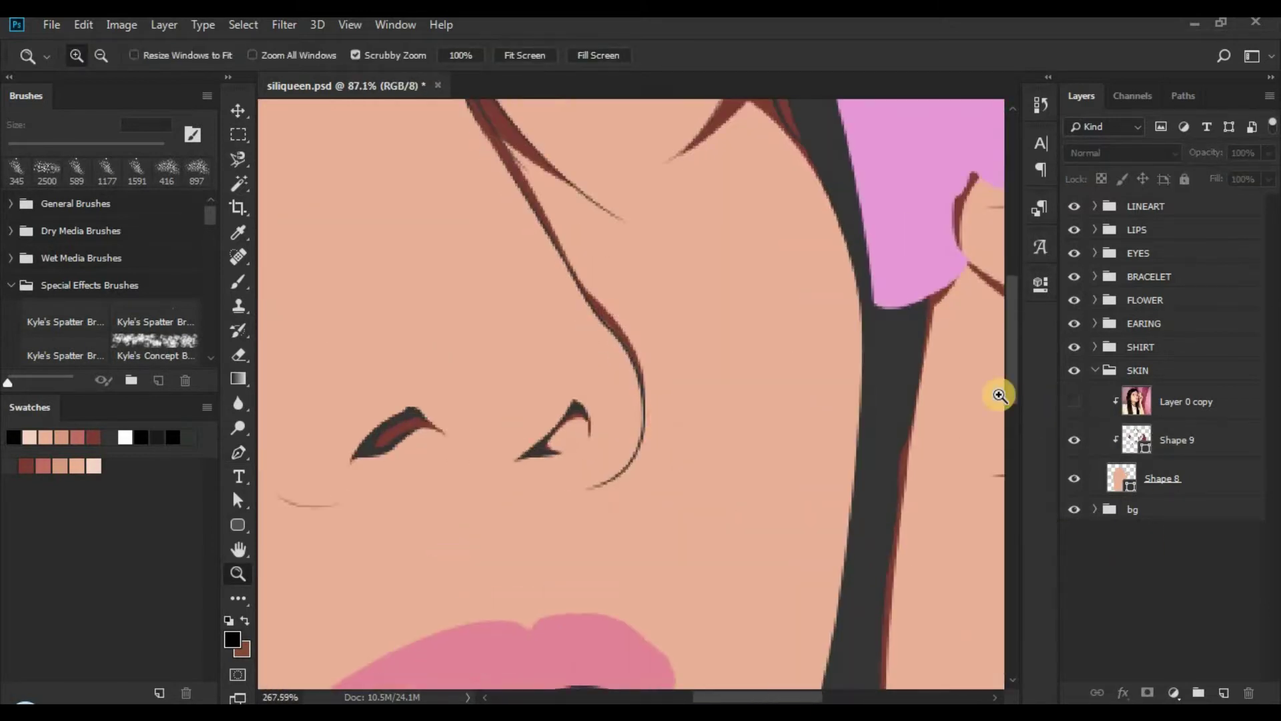
left_click(1073, 401)
Step: Reselect Shape 9, set Combine Shapes, and trace from the nostril nearer the hand under and up around its nose wing
left_click(1178, 433)
key("p")
left_click(470, 111)
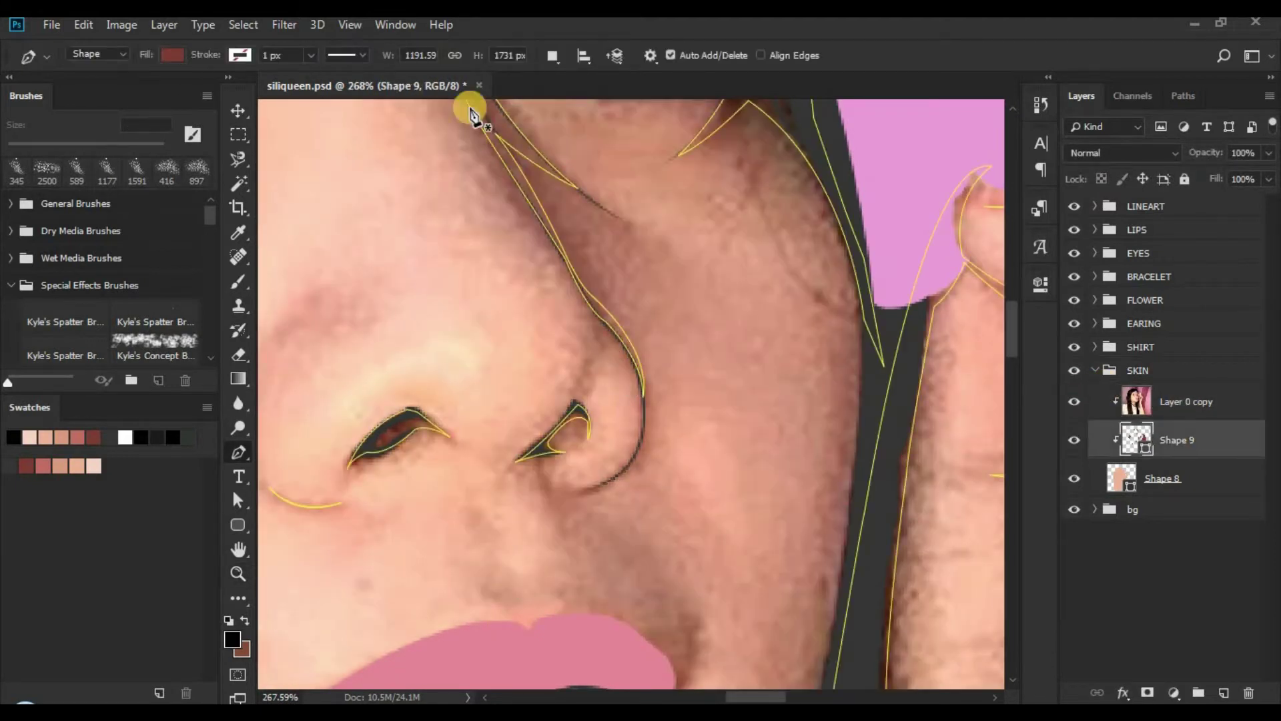
left_click(565, 84)
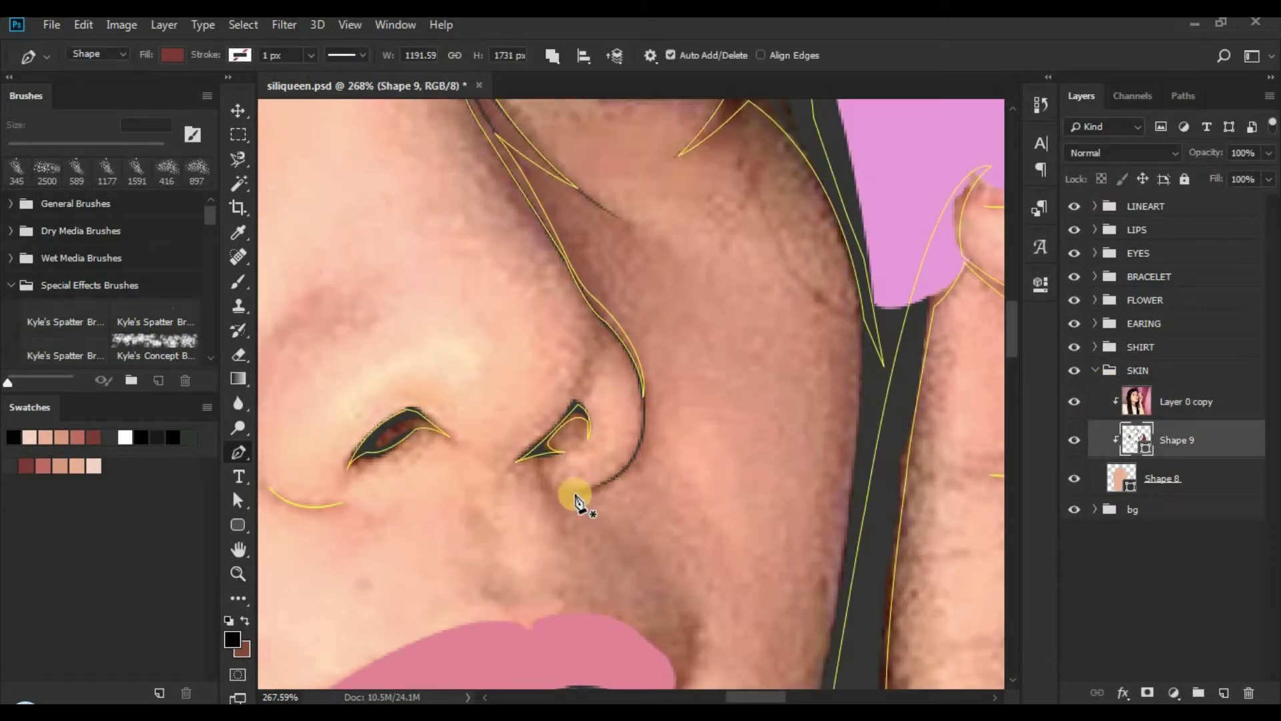
left_click(557, 483)
left_click(569, 493, "alt")
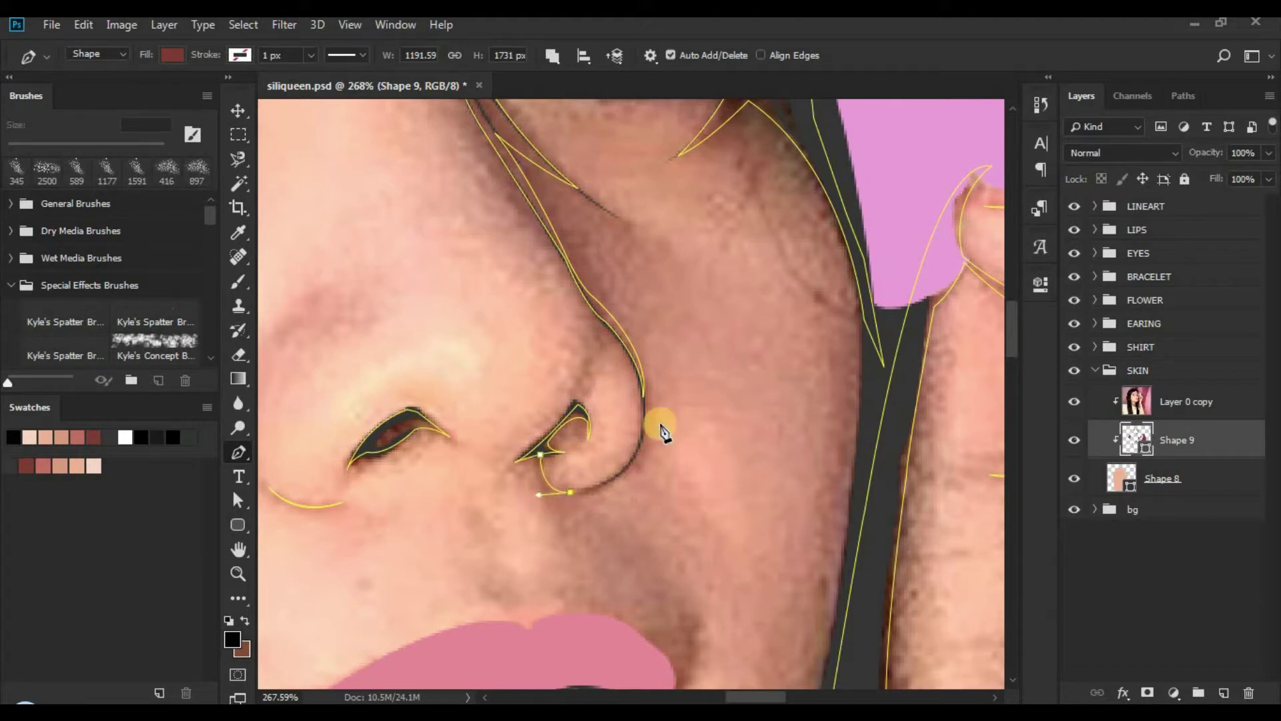
left_click_drag(622, 279, 621, 276)
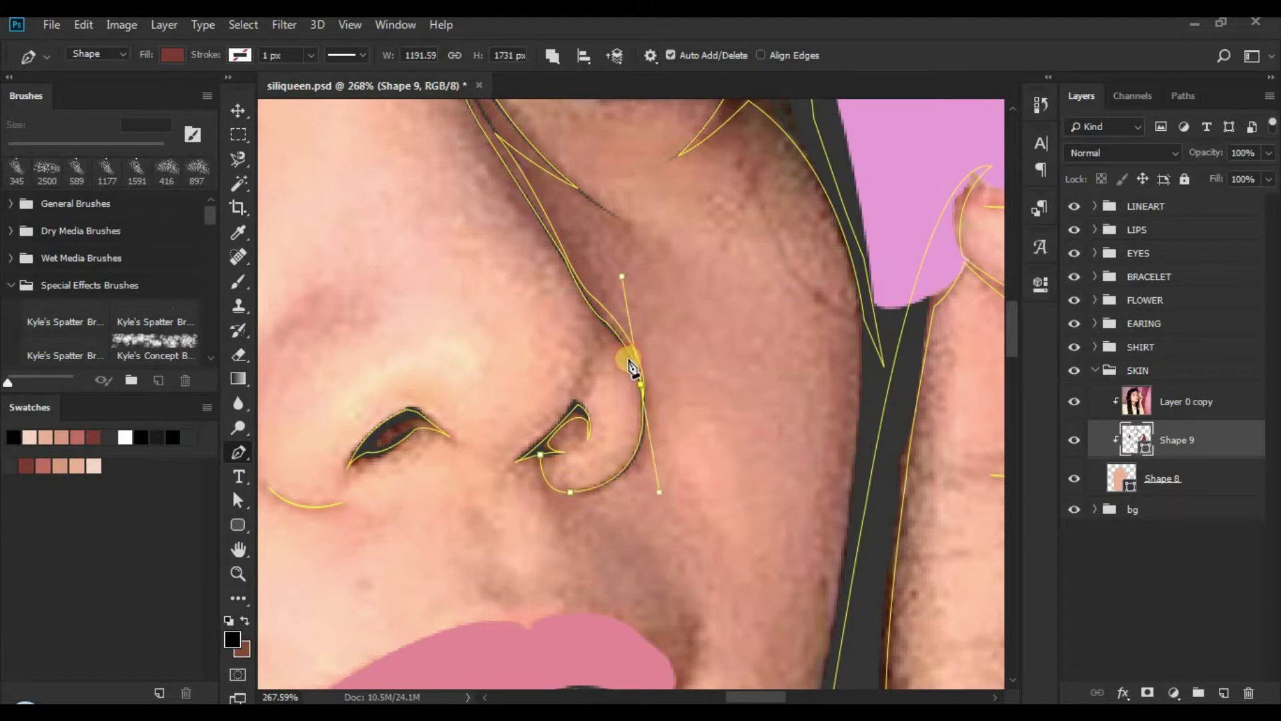
Step: Trace the outline back down around the nose wing and close it at the nostril with a small spike beneath
left_click(640, 387)
left_click(622, 479)
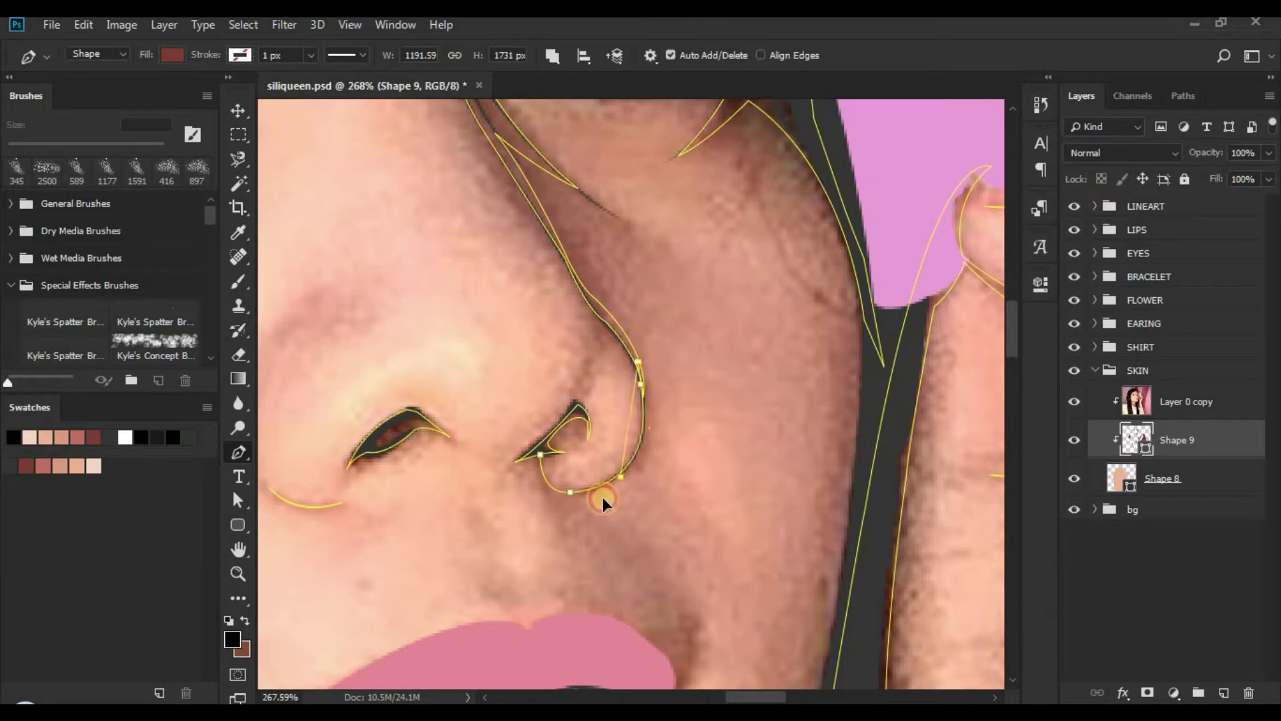
left_click_drag(602, 498, 703, 478)
left_click(550, 475)
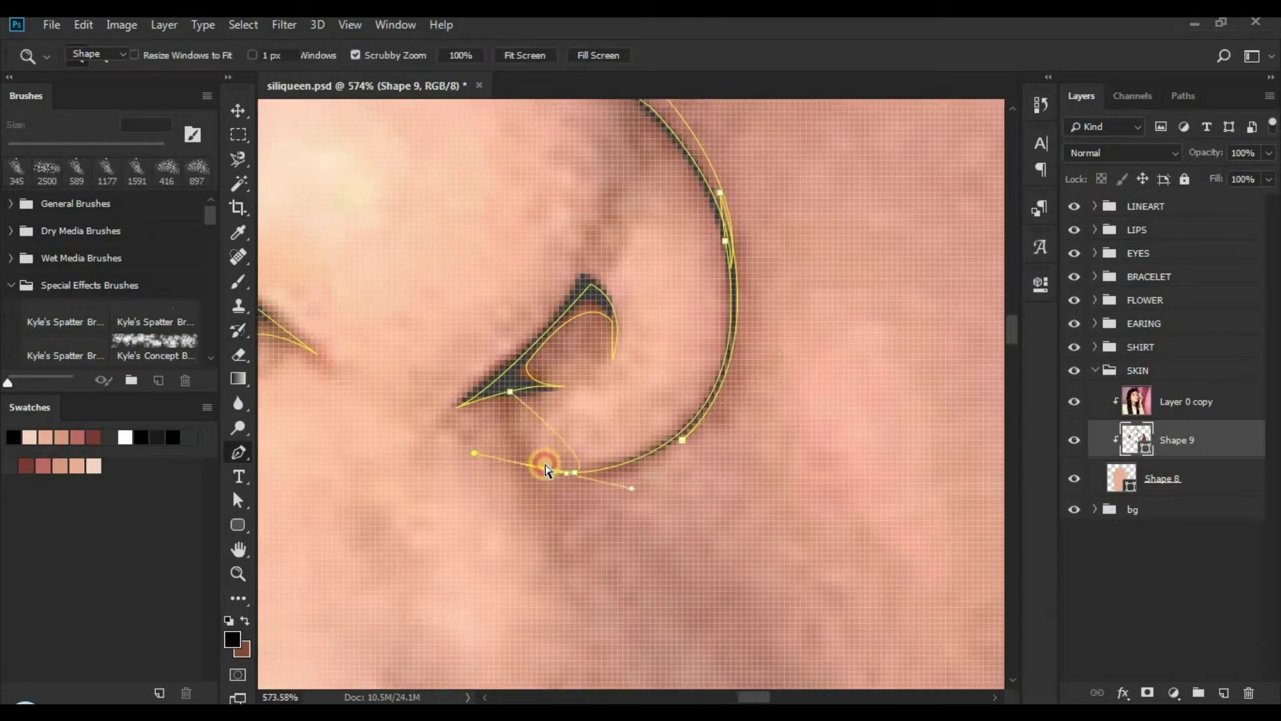
key("ctrl+z")
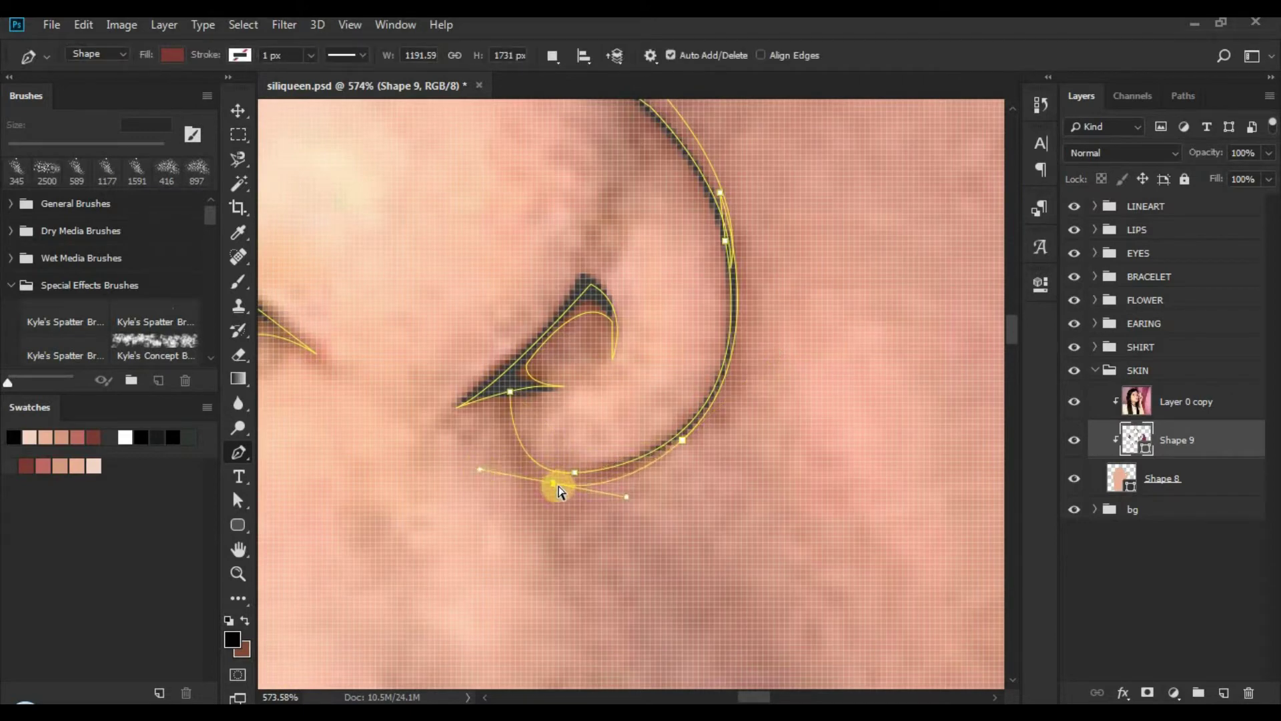
mouse_move(557, 486)
left_mouse_down()
mouse_move(568, 482)
mouse_move(443, 503)
mouse_move(538, 489)
left_mouse_up()
left_click(540, 478)
left_click(531, 472)
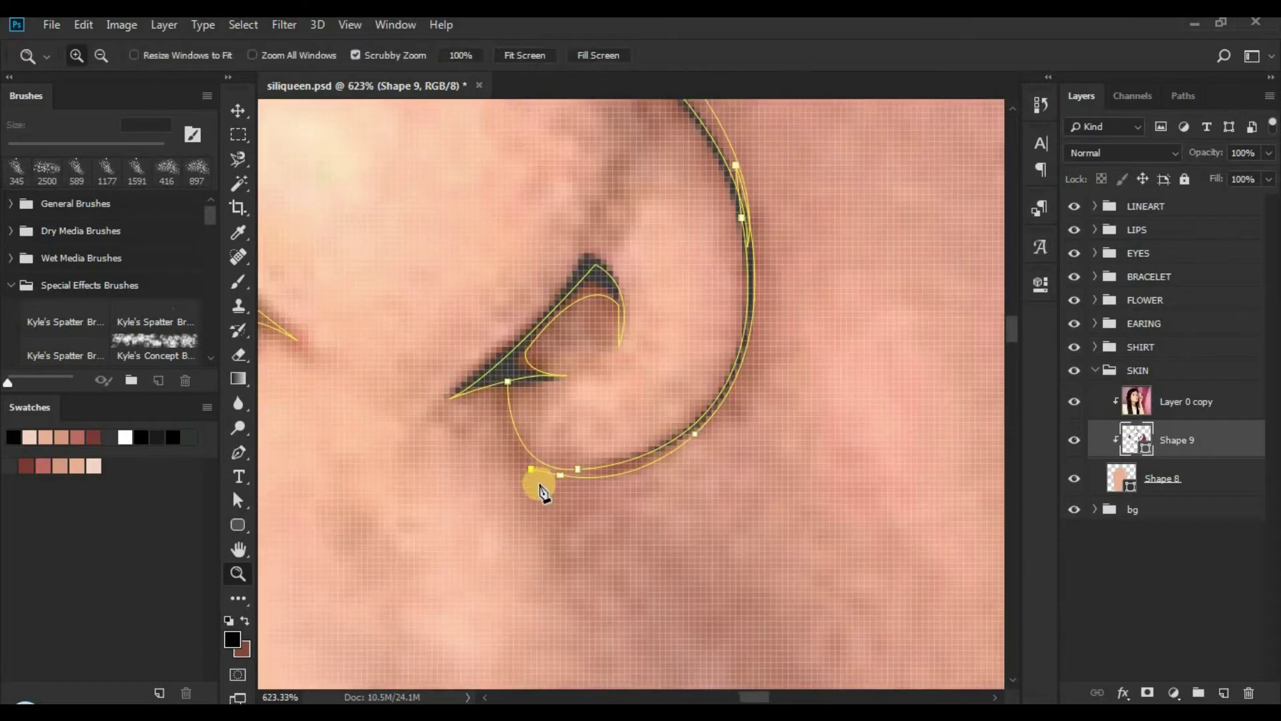
left_click(541, 499)
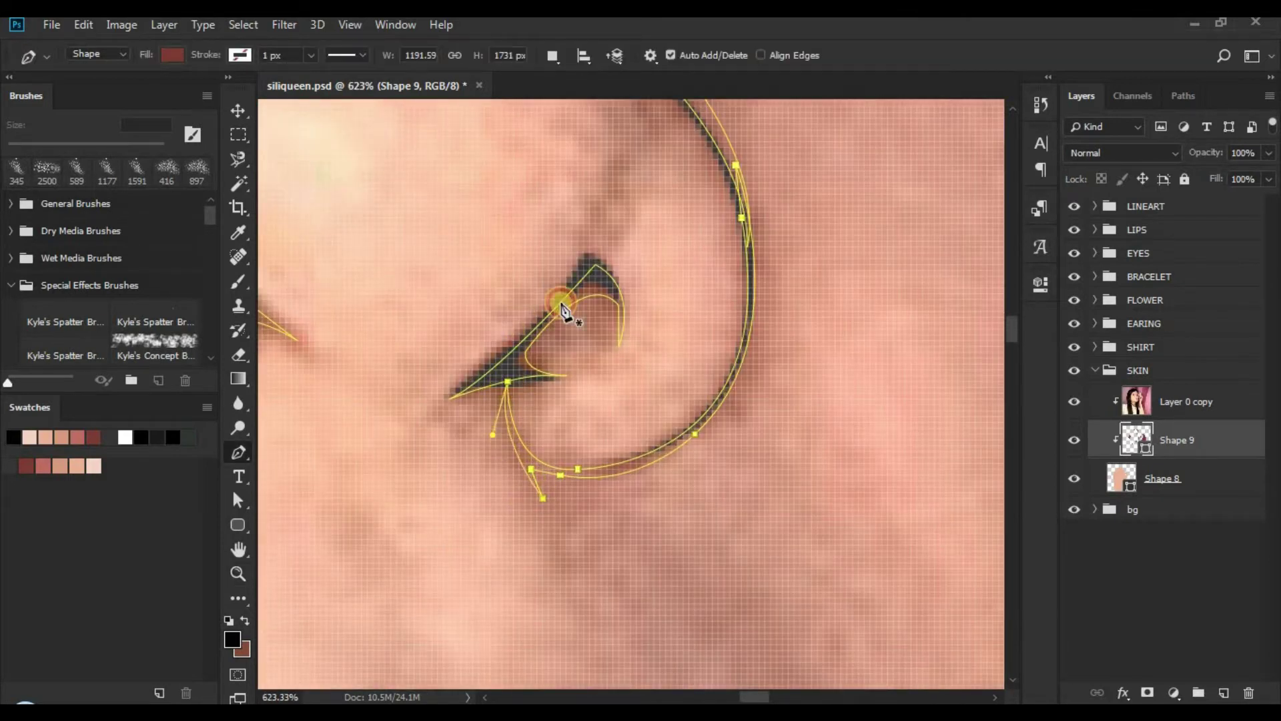
Step: Hide the reference photo and deselect to review the shading on the whole portrait, and show the photo again
left_click(1074, 401)
key("z")
scroll(414, 381, "down", 6)
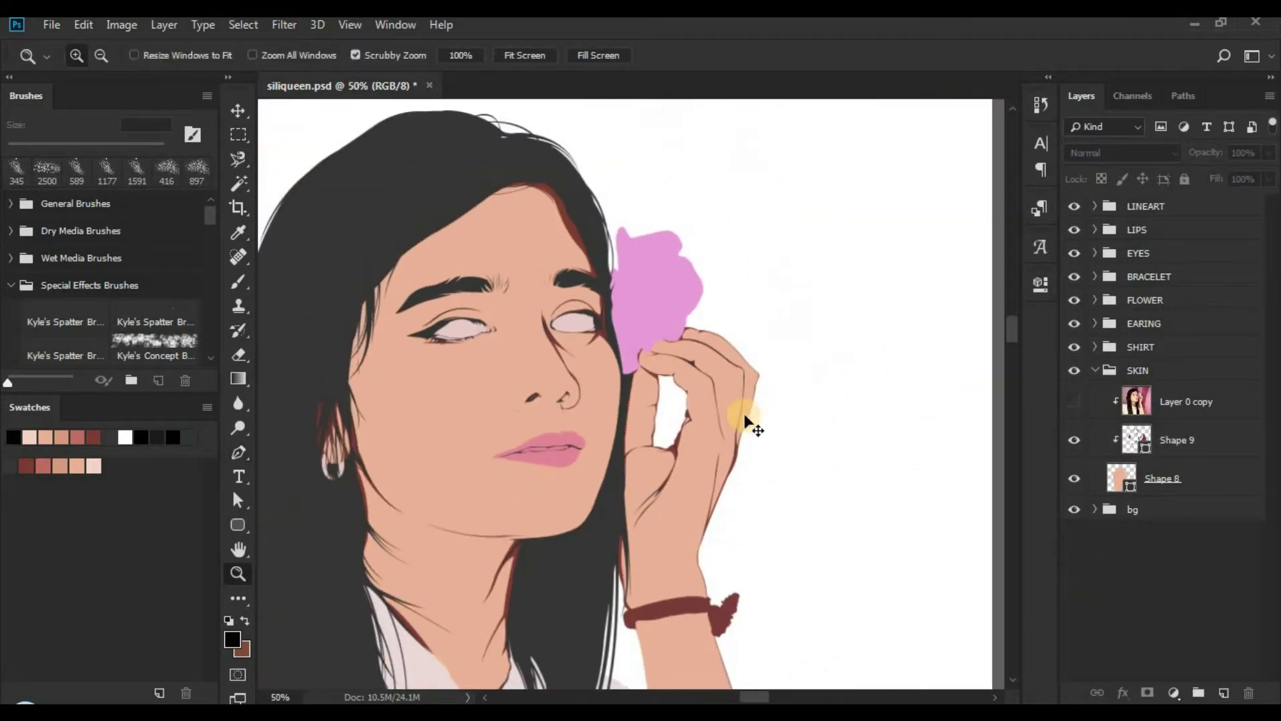
scroll(643, 429, "down", 2)
scroll(678, 349, "up", 5)
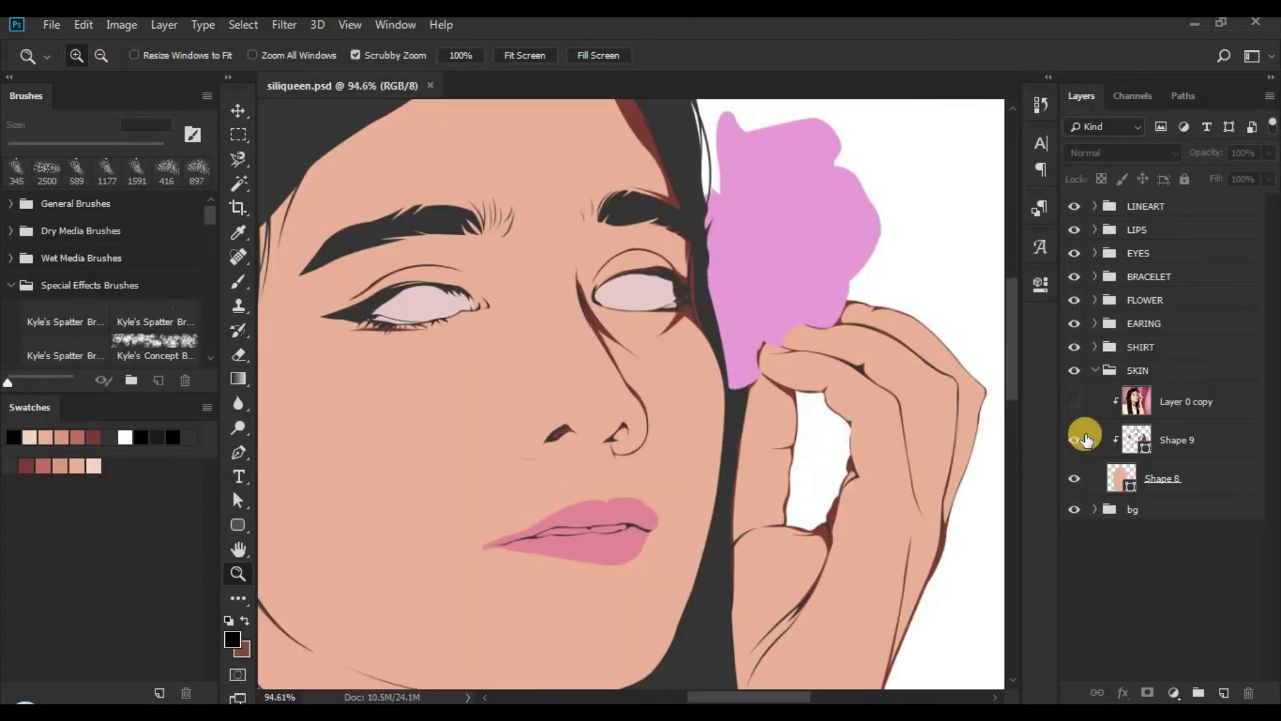
left_click(1074, 401)
Step: Reselect Shape 9, set Combine Shapes, and start a mouth shadow from the upper lip to the lip corner nearer the hand
left_click(1134, 440)
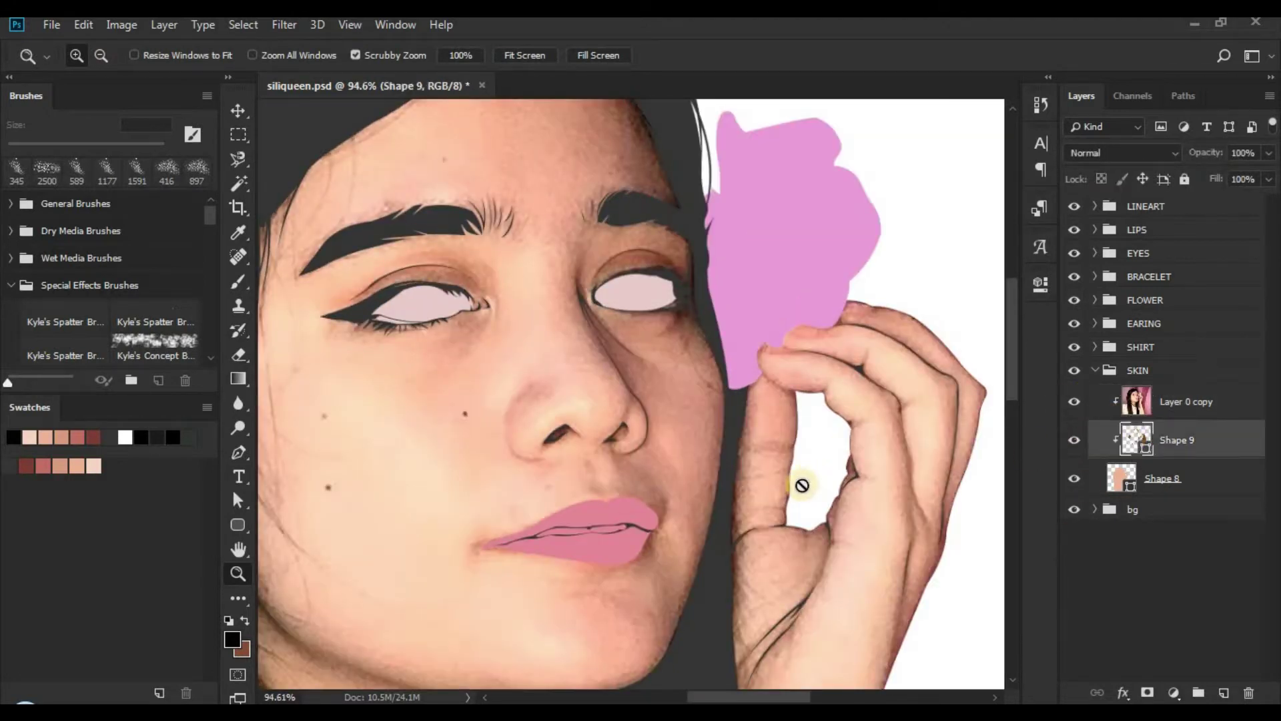
scroll(695, 509, "up", 4)
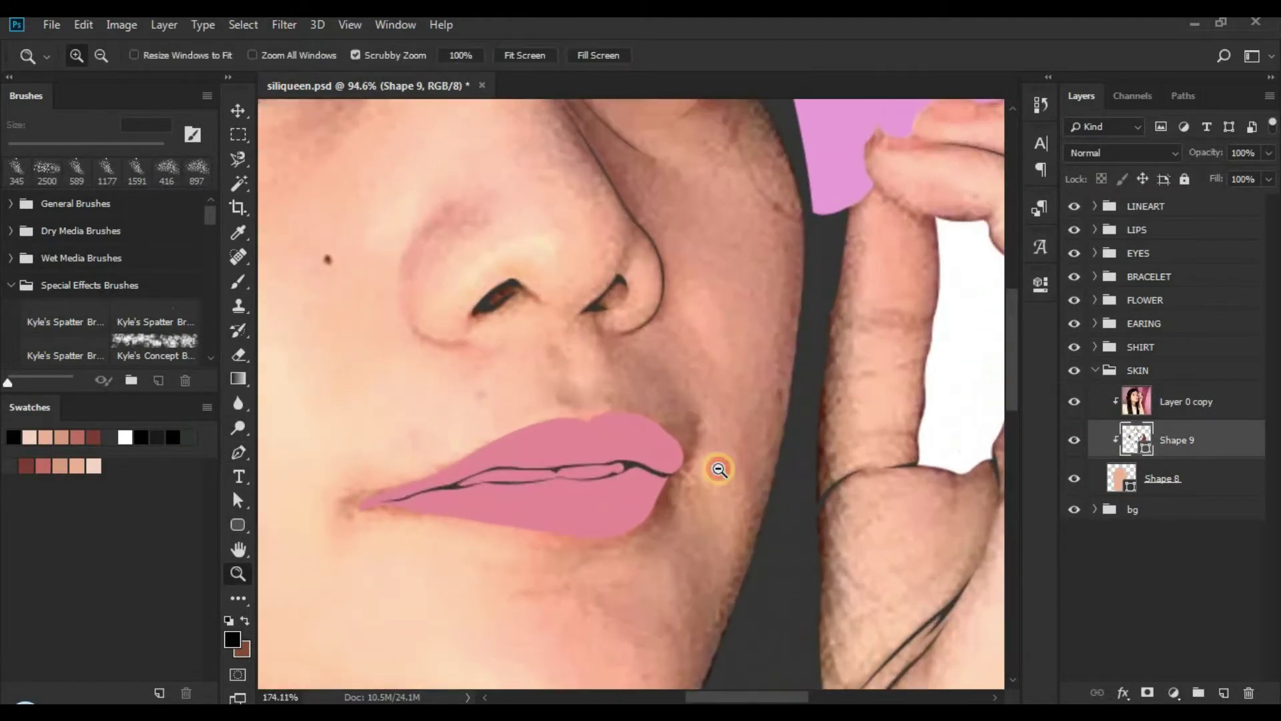
left_click_drag(719, 469, 727, 467)
left_click_drag(698, 597, 694, 561)
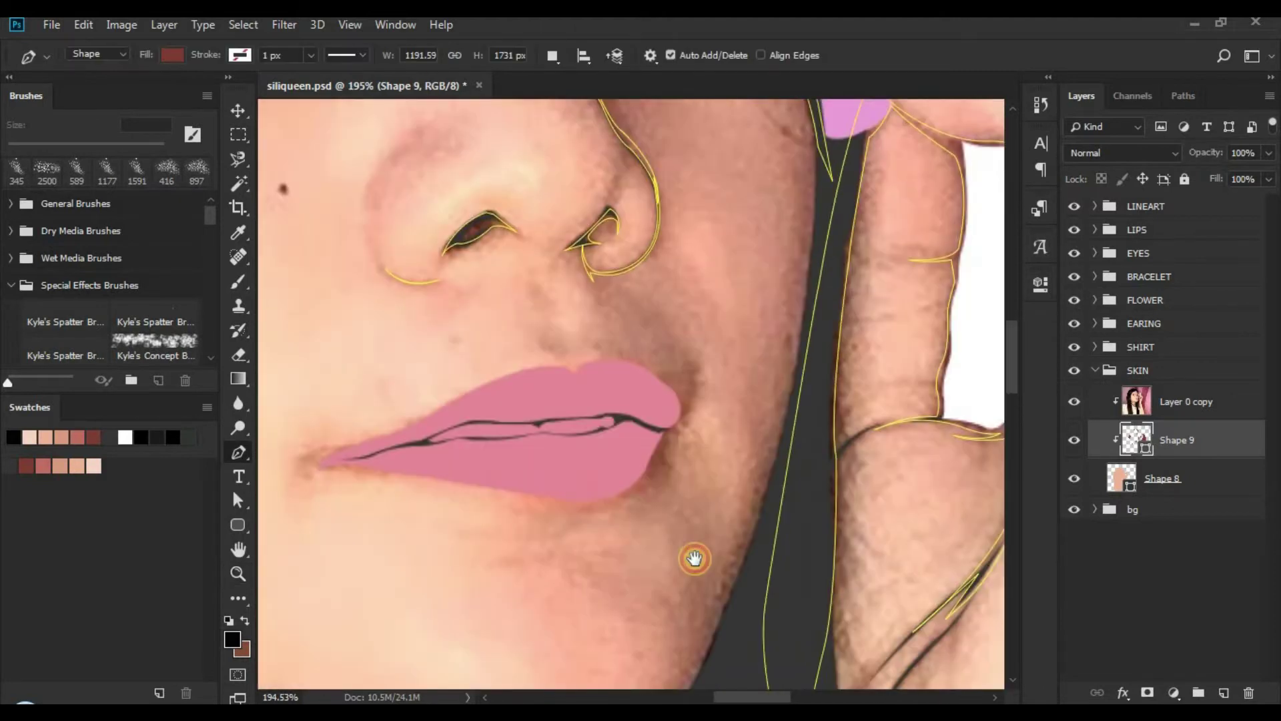
left_click(551, 54)
left_click(568, 97)
left_click(681, 395)
left_click_drag(611, 429, 484, 483)
left_click_drag(567, 432, 652, 424)
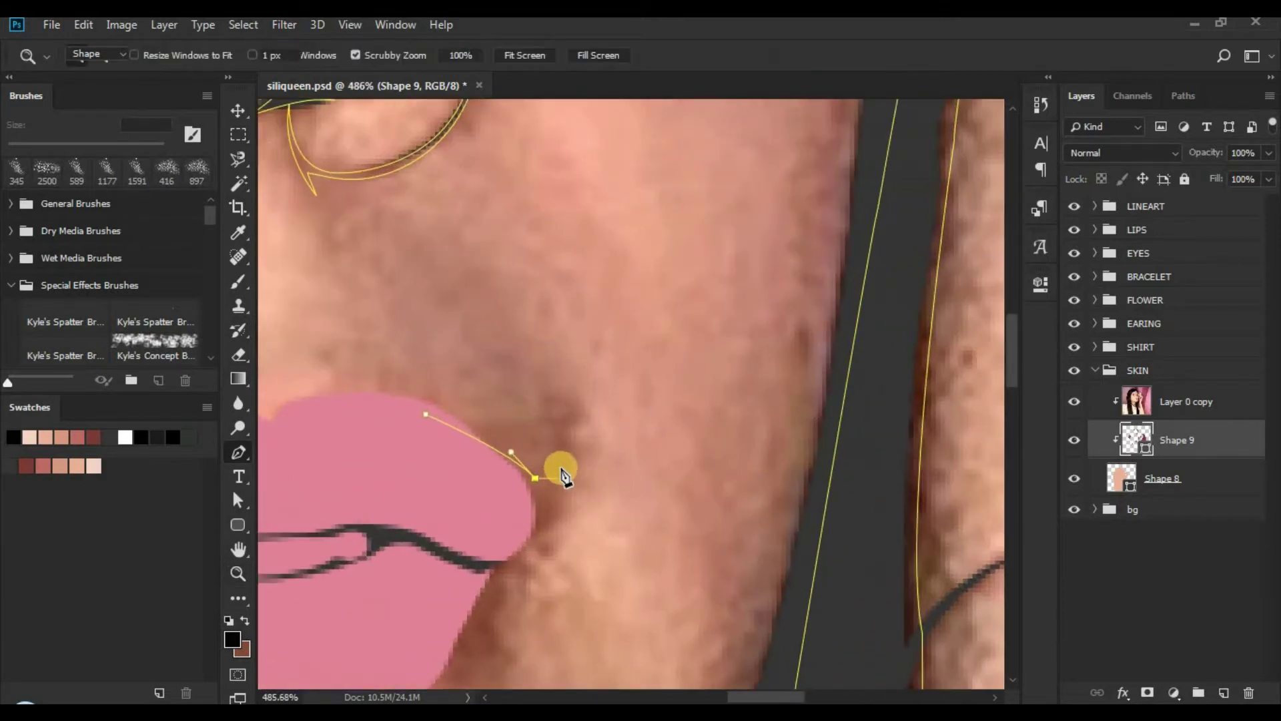
Step: Trace the shadow around the mouth corner and beneath the lower lip, and close the outline across the lips
left_click_drag(566, 433, 563, 386)
left_click(566, 432, "alt")
scroll(587, 298, "down", 3)
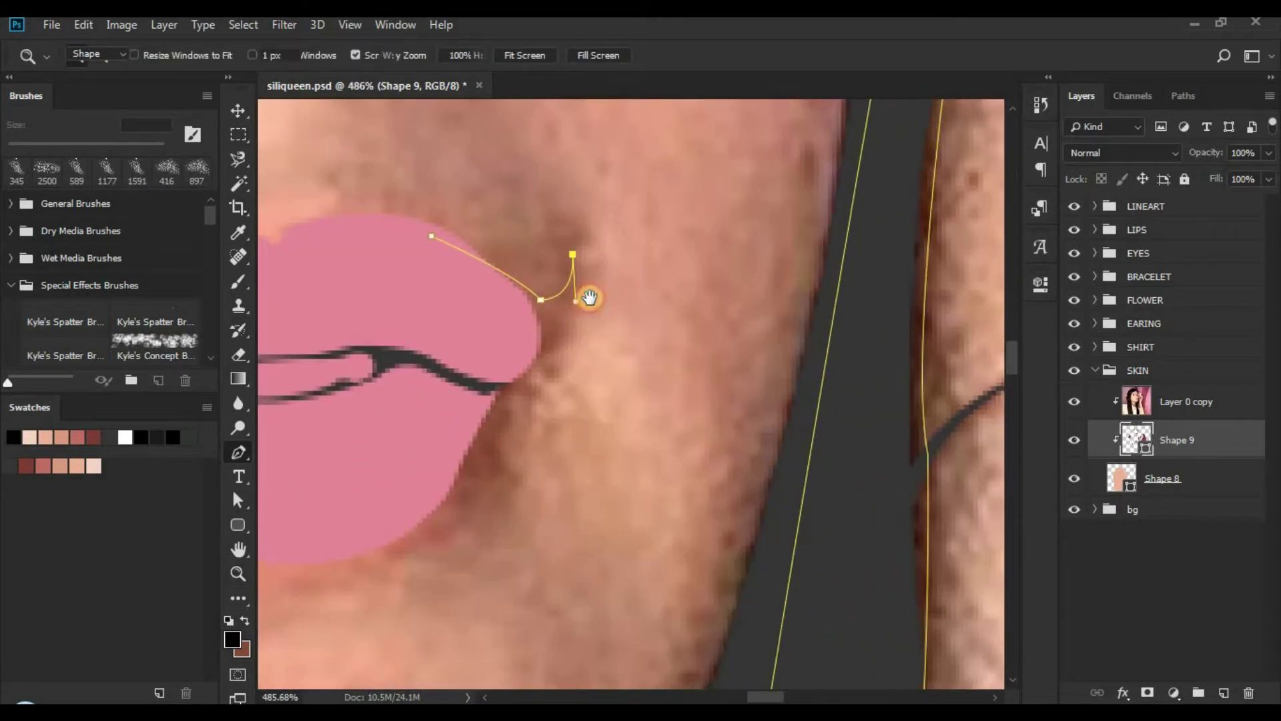
left_click_drag(536, 358, 524, 433)
left_click(508, 389, "alt")
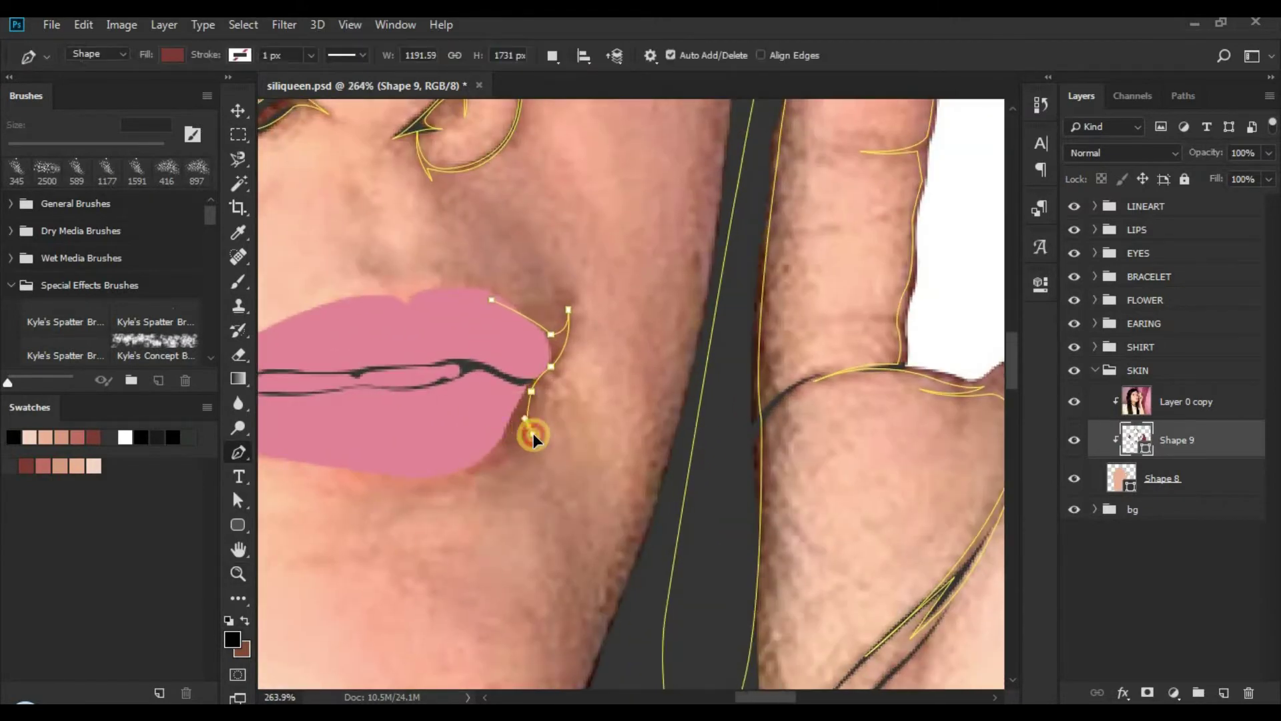
left_click(529, 427)
left_click_drag(428, 468, 337, 443)
left_click(493, 299)
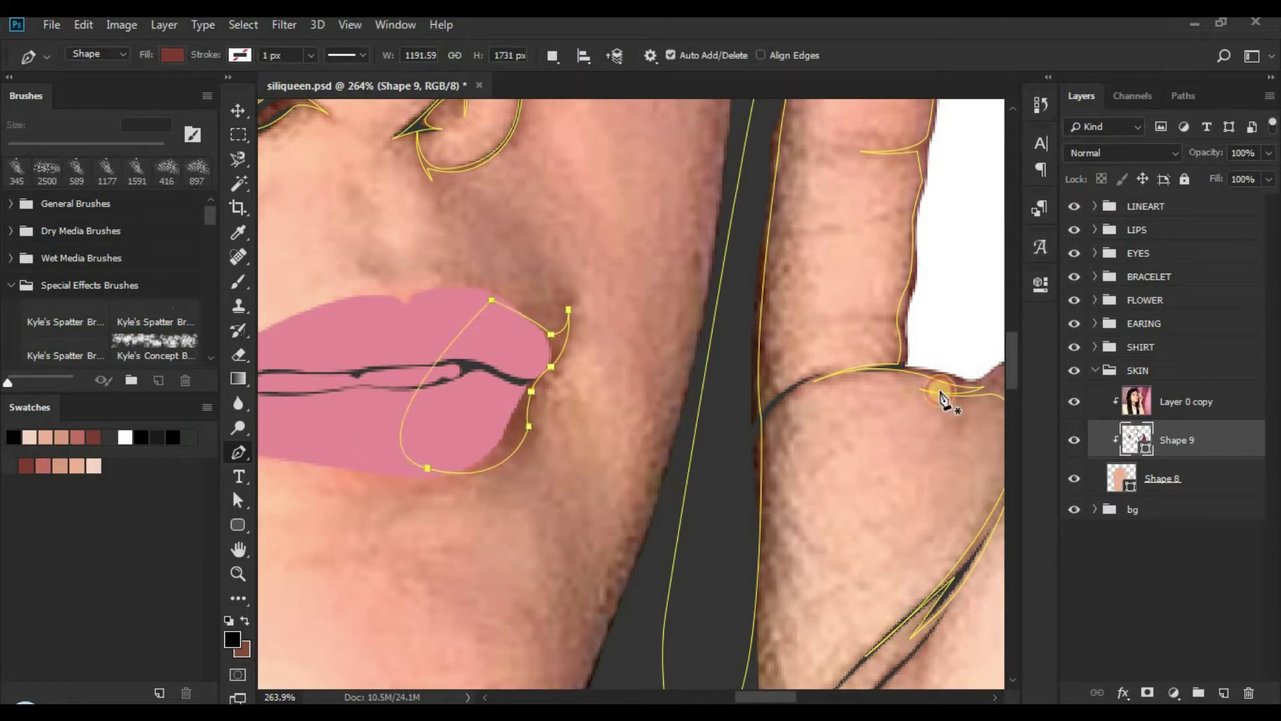
Step: Hide the reference photo and deselect to review the mouth shadow on the whole portrait, and show the photo again
left_click(1069, 403)
left_click(708, 366, "ctrl")
key("z")
left_click_drag(652, 340, 450, 324)
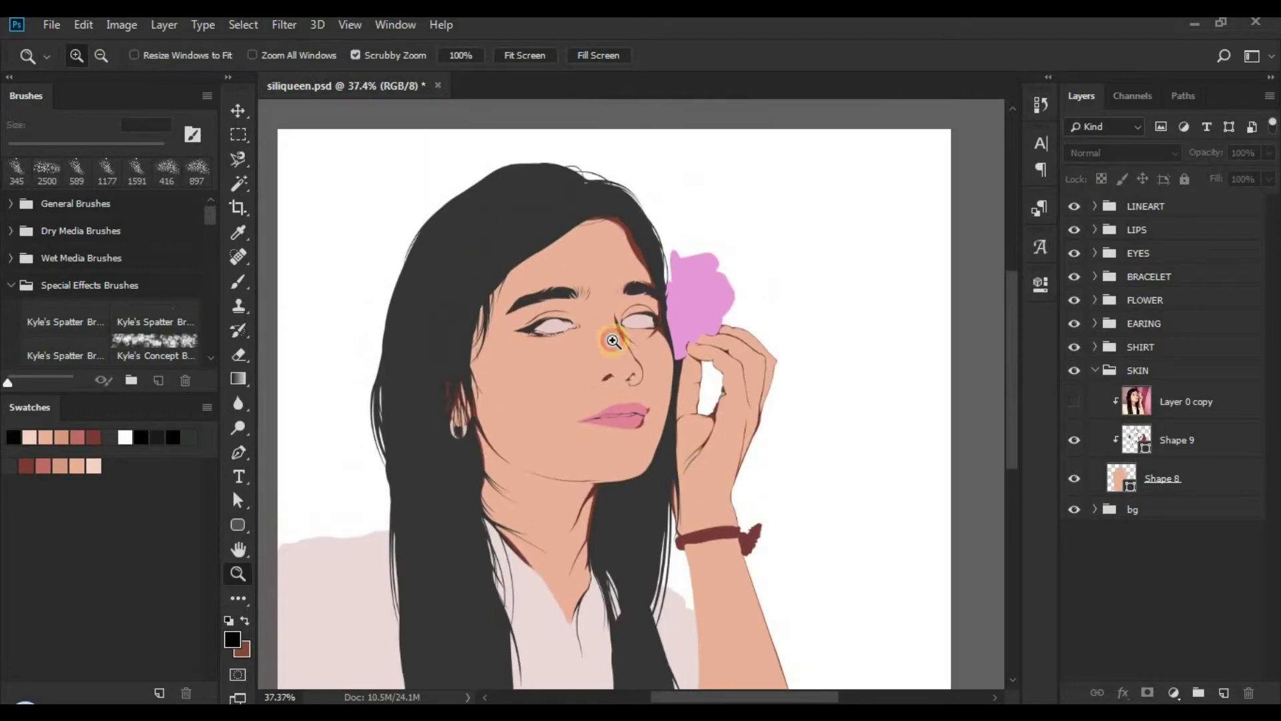
left_click_drag(612, 340, 599, 315)
left_click_drag(978, 420, 934, 350)
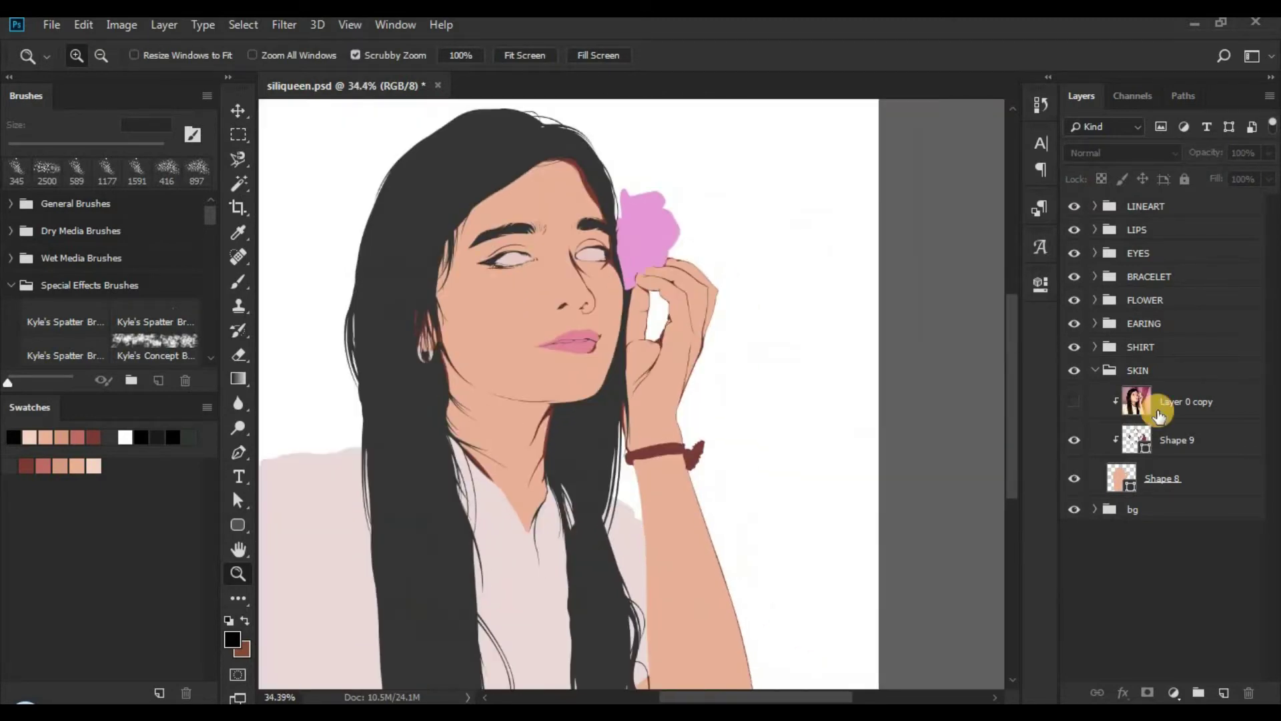
left_click(1074, 401)
Step: Save the document and move the Shape 9 layer above the Layer 0 copy reference photo
left_click(1161, 433)
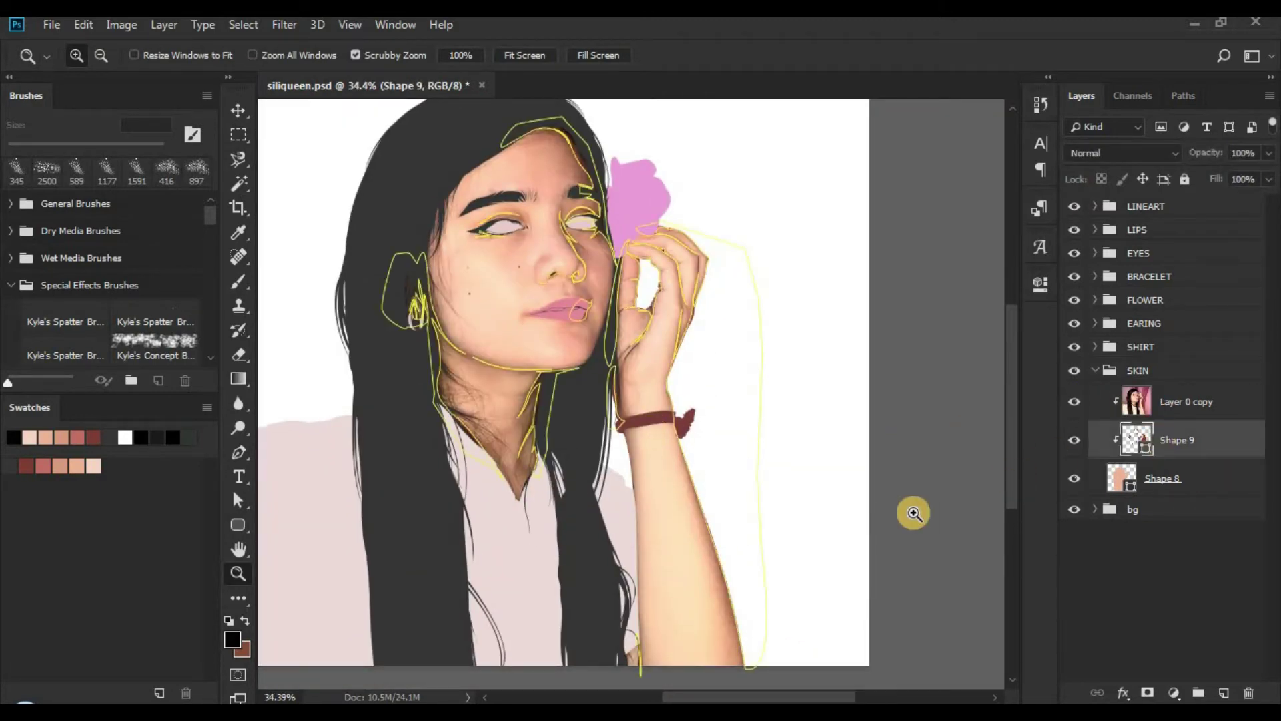
key("ctrl+s")
key("p")
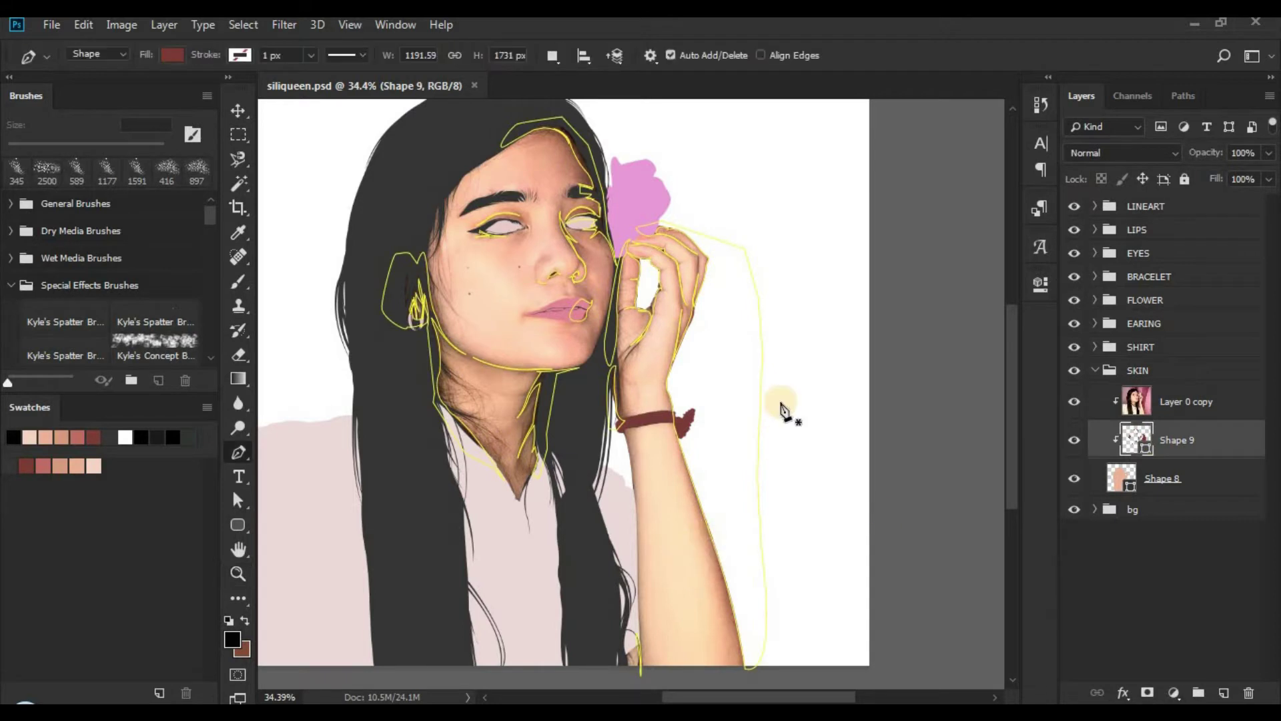
left_click_drag(714, 323, 772, 369)
left_click(1173, 437)
left_click_drag(1176, 444, 1178, 402)
left_click(1129, 453)
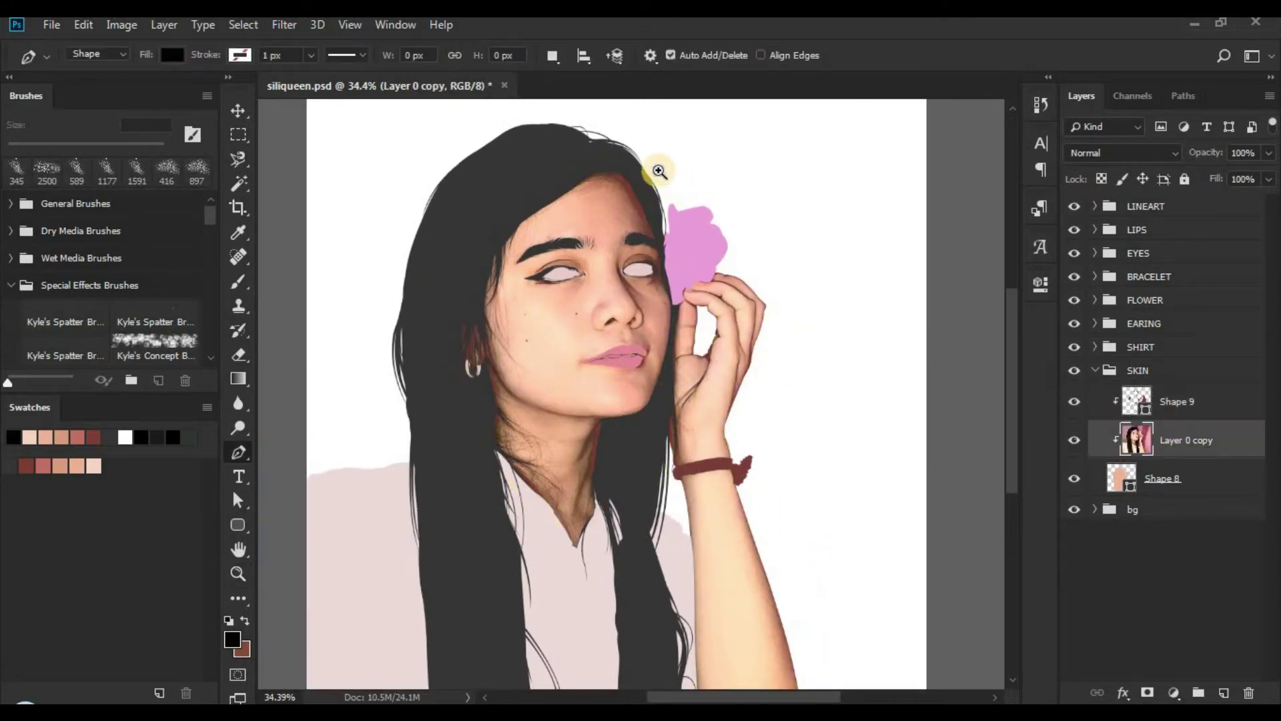
Step: Add a new clipped layer directly above Shape 8 and activate the Pen tool
key("z")
left_click_drag(657, 171, 770, 173)
left_click_drag(692, 413, 779, 367)
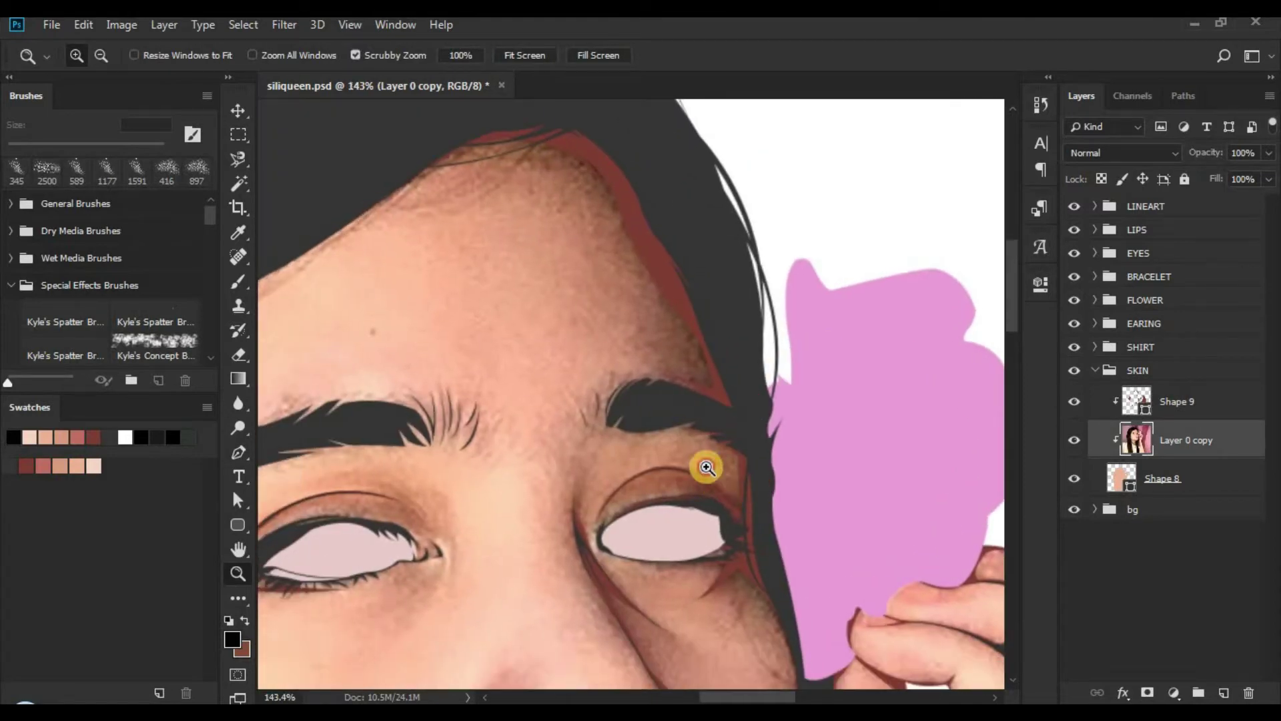
left_click_drag(706, 467, 67, 444)
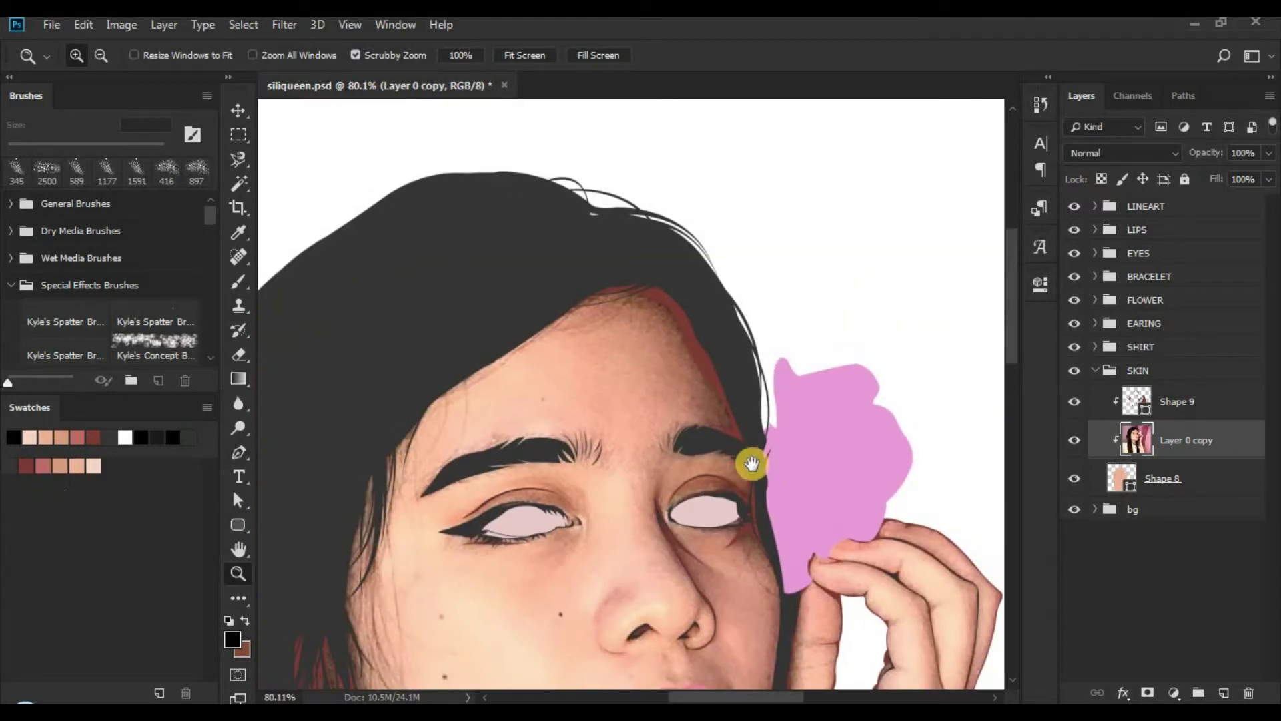
left_click_drag(738, 448, 767, 386)
left_click_drag(719, 253, 793, 253)
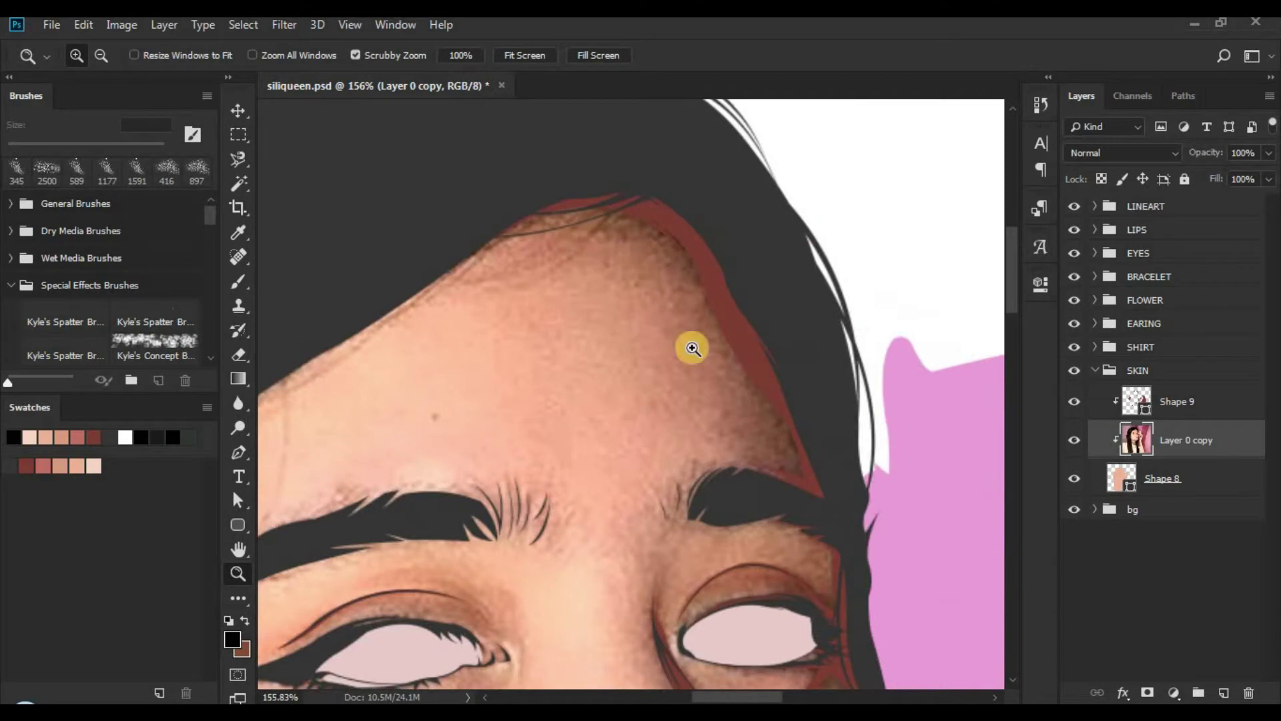
left_click_drag(1125, 509, 1211, 527)
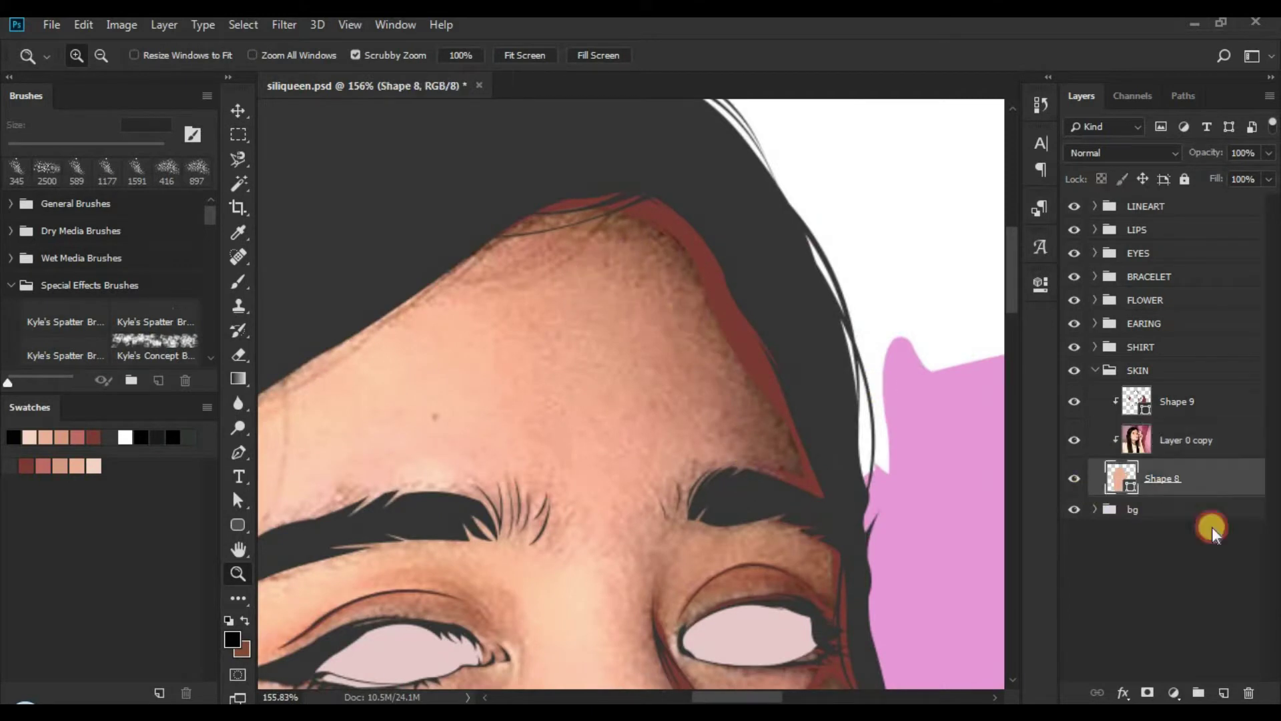
left_click(1227, 694)
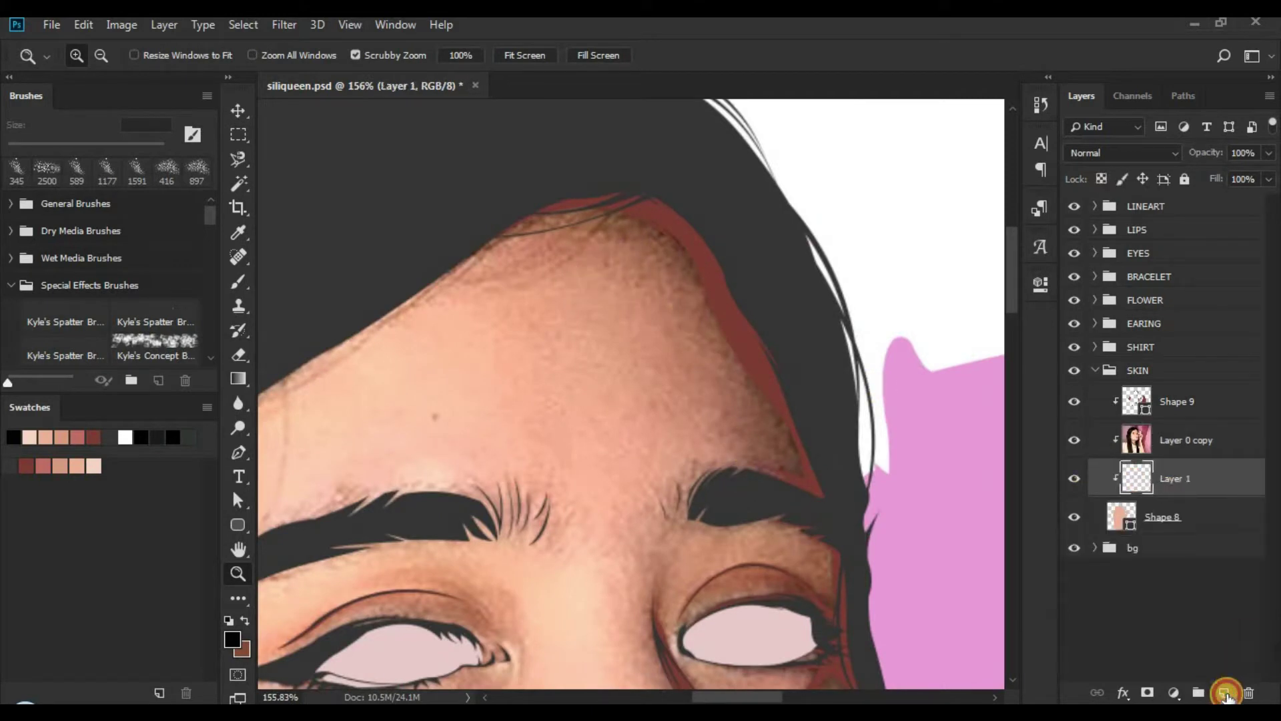
left_click(239, 454)
left_click_drag(729, 466, 727, 427)
left_click(712, 383)
key("ctrl+alt+z")
key("ctrl+alt+z")
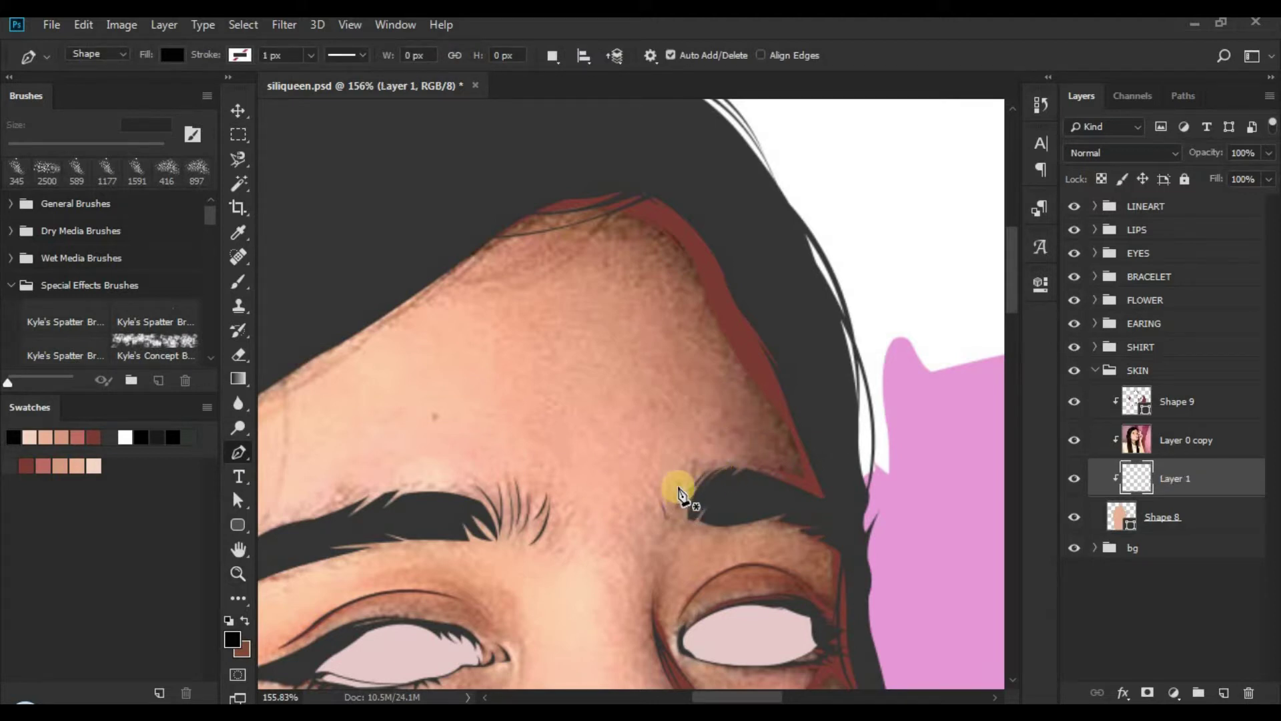
Step: Start a new shadow shape at the inner end of the eyebrow nearer the flower and trace along its upper edge
left_click_drag(686, 496, 803, 445)
left_click(722, 460)
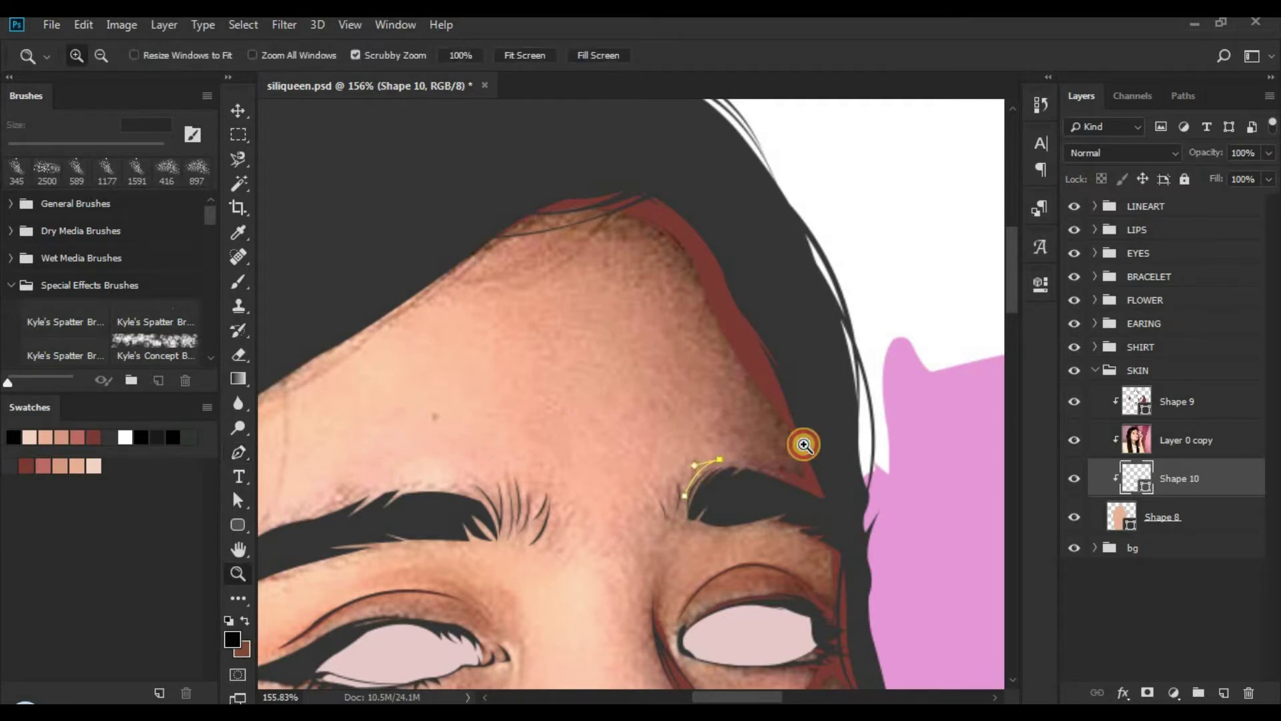
left_click(713, 460)
left_click(759, 432)
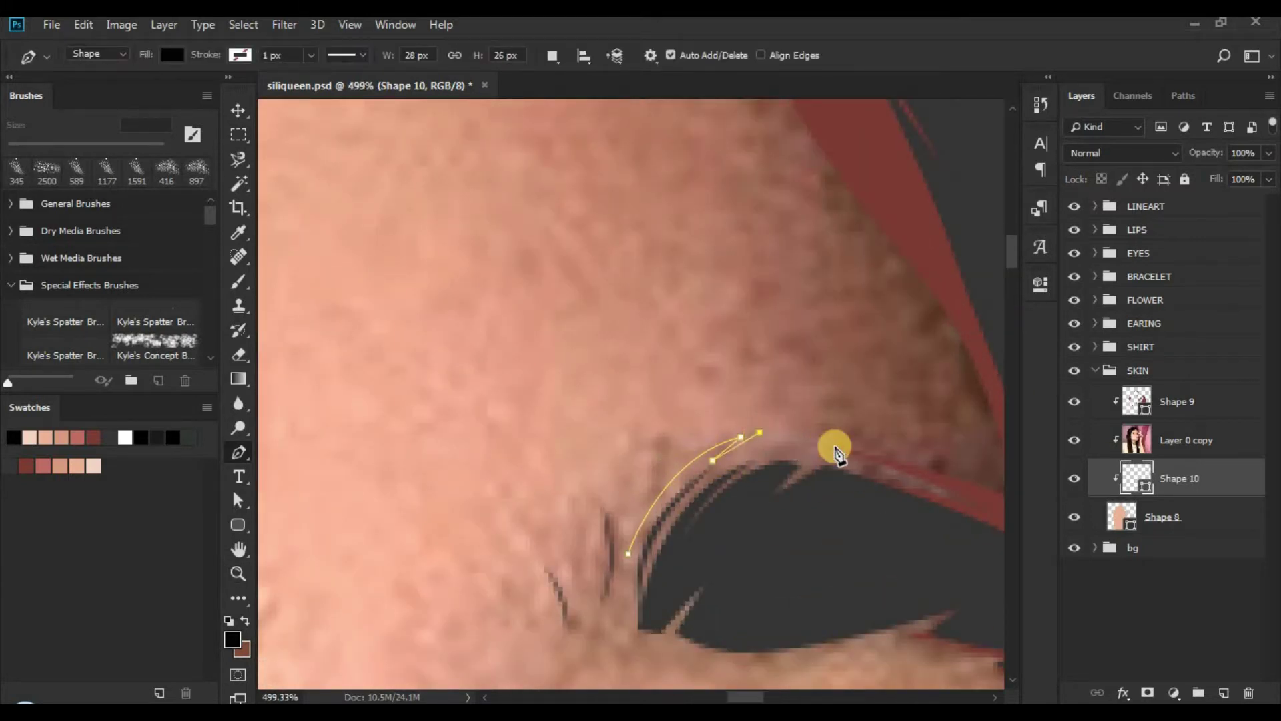
left_click(834, 447)
Step: Curve the outline from the eyebrow up the shaded side of the forehead and across to the hairline
left_click_drag(909, 444, 798, 320)
left_click_drag(782, 288, 735, 395)
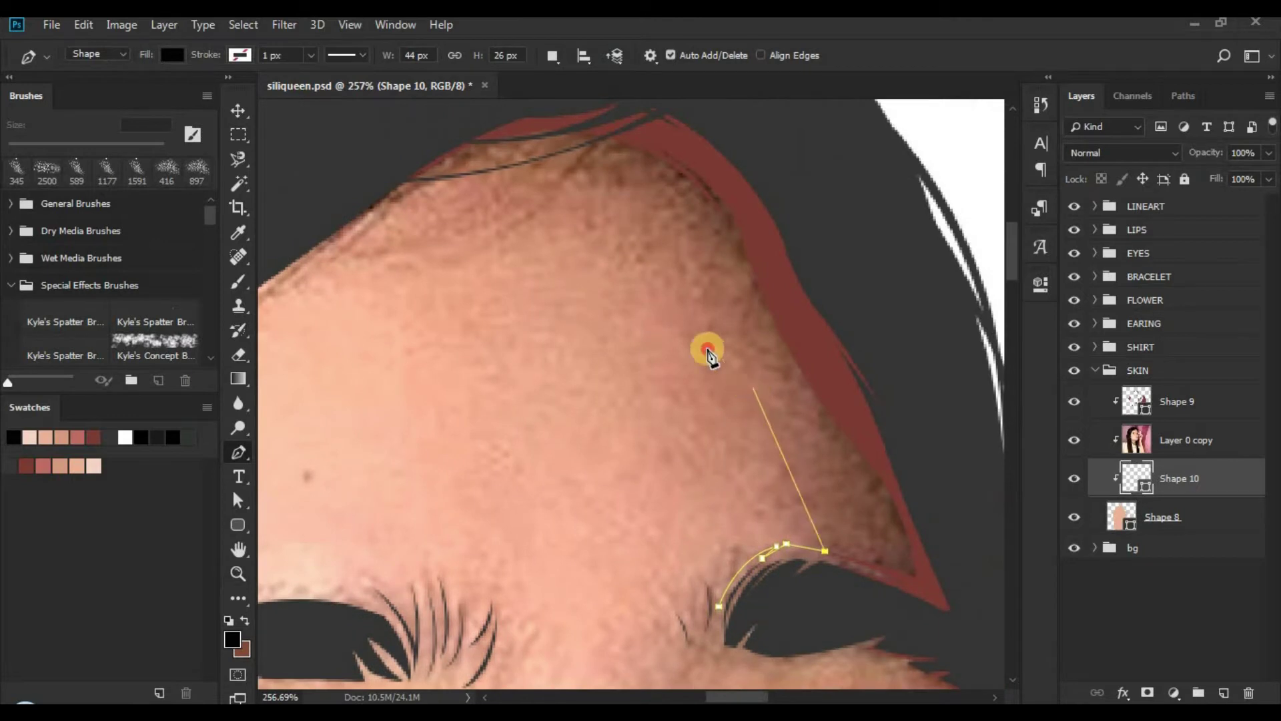
left_click_drag(660, 289, 661, 292)
left_click(742, 380, "alt")
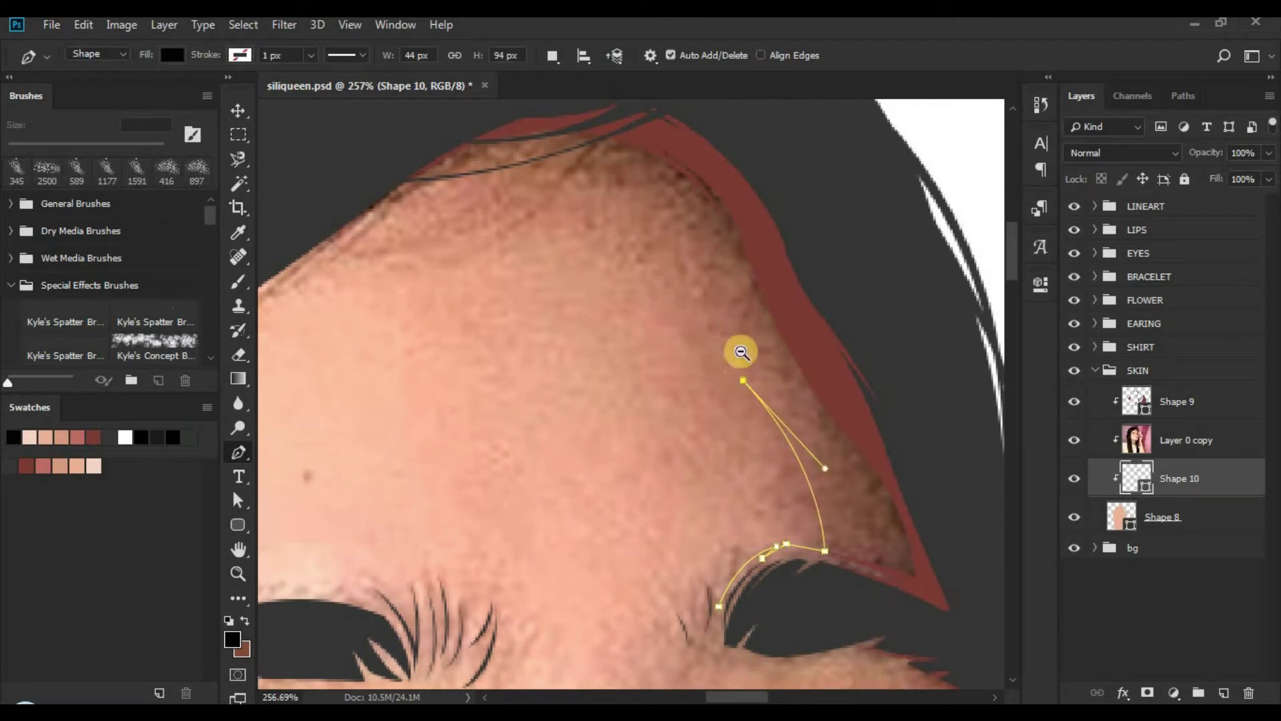
left_click_drag(803, 362, 663, 289)
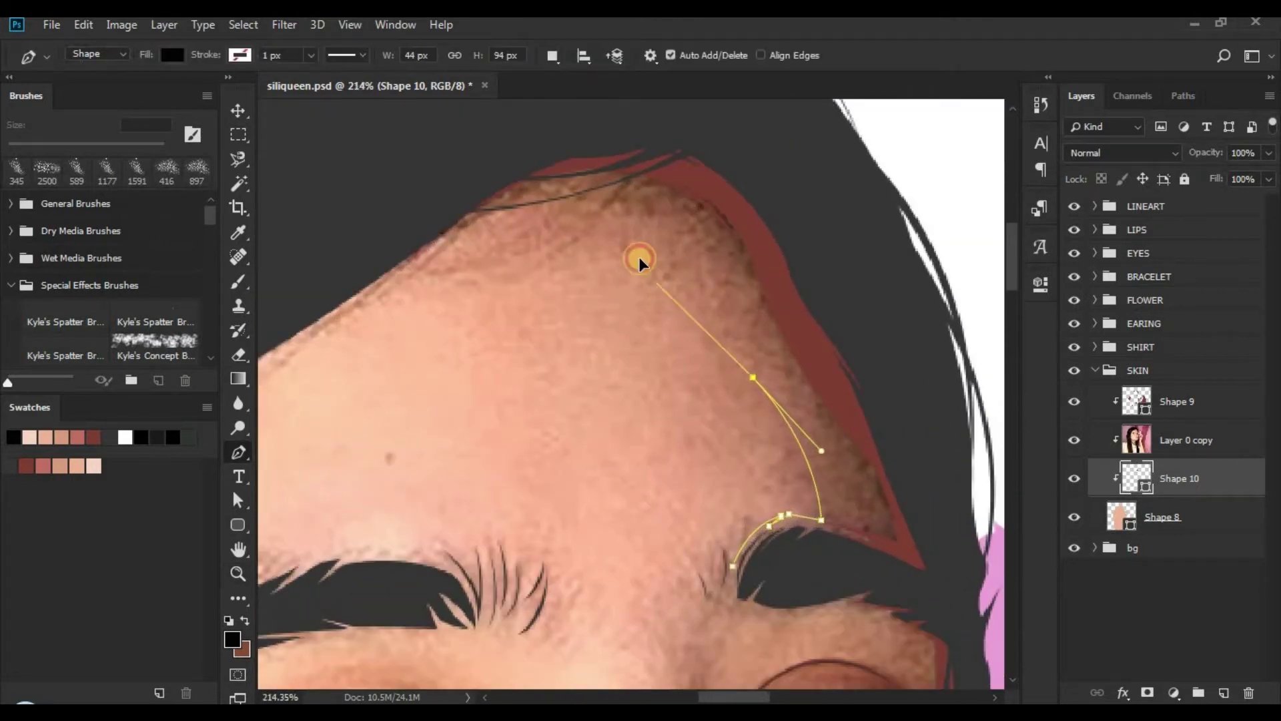
key("ctrl+space")
mouse_move(554, 274)
left_mouse_down()
mouse_move(385, 310)
mouse_move(547, 350)
mouse_move(497, 328)
left_mouse_up()
left_click(494, 278, "alt")
key("space")
key("ctrl+z")
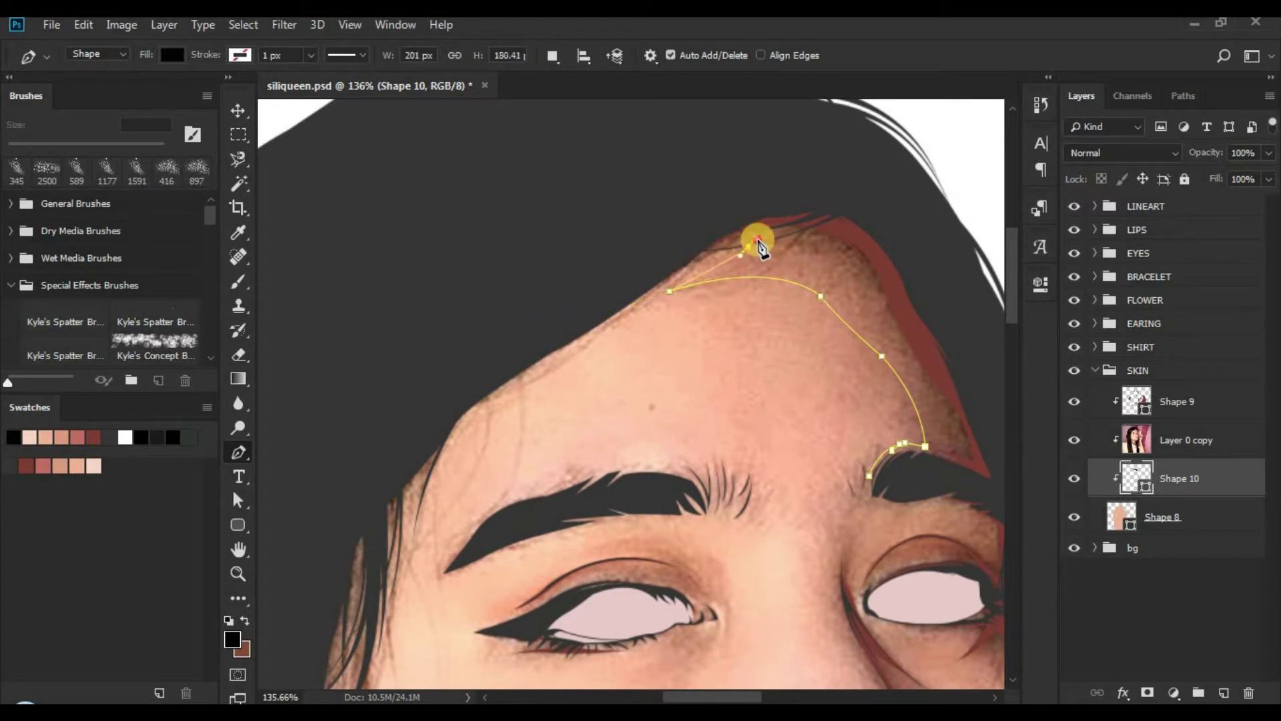
Step: Trace thin, pointed zigzag spikes back and forth along the forehead hairline
left_click(748, 247, "alt")
key("ctrl+space")
left_click_drag(669, 263, 822, 244)
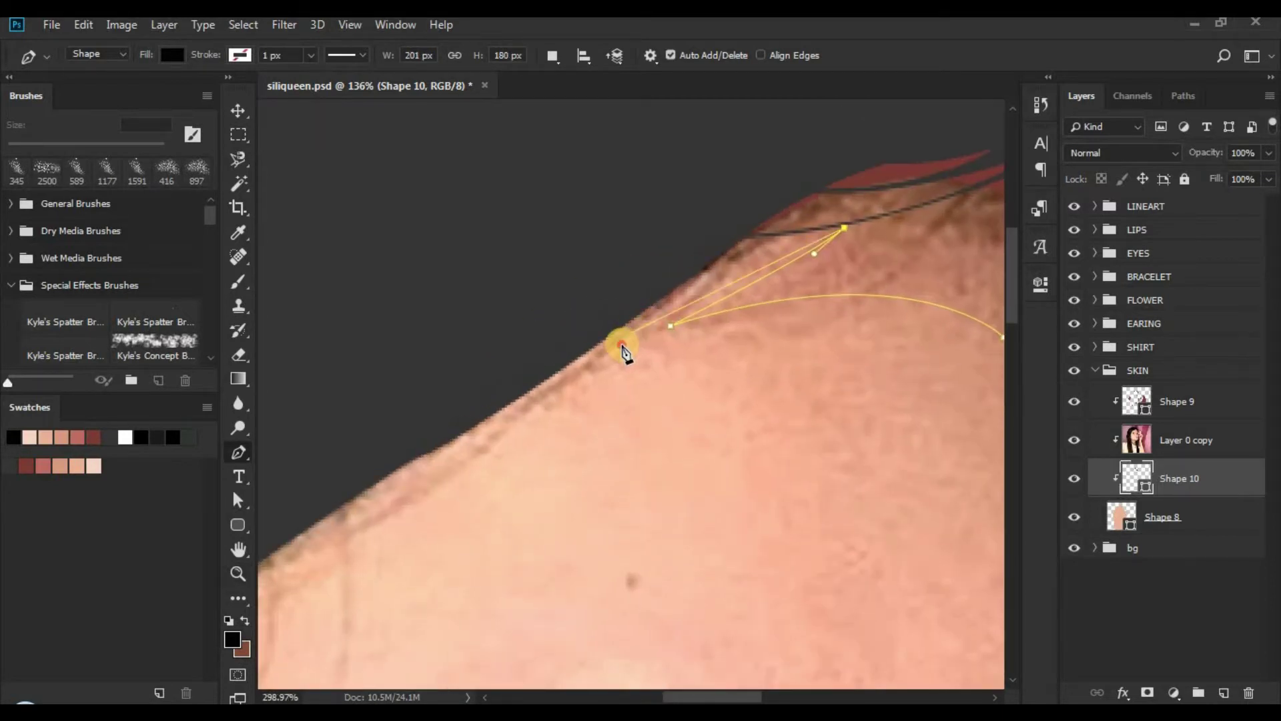
mouse_move(623, 344)
left_mouse_down()
mouse_move(552, 368)
mouse_move(637, 357)
left_mouse_up()
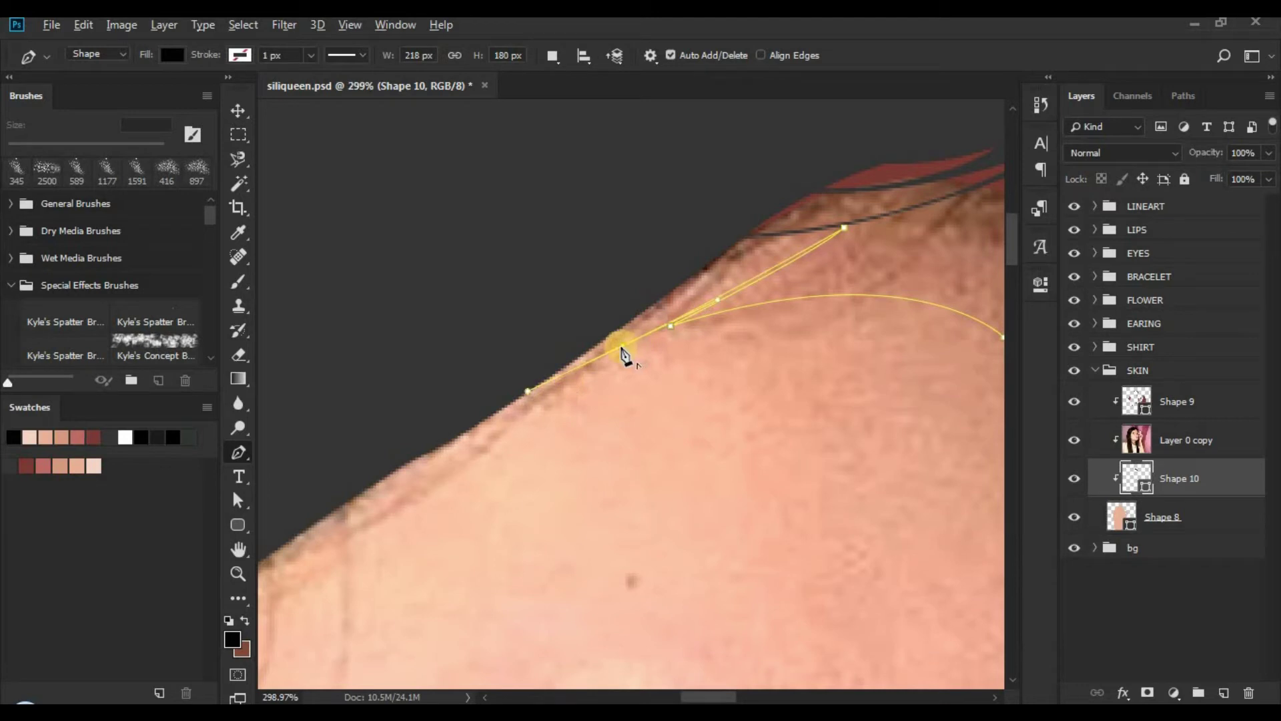
left_click(622, 346, "alt")
left_click(800, 225)
left_click(581, 359)
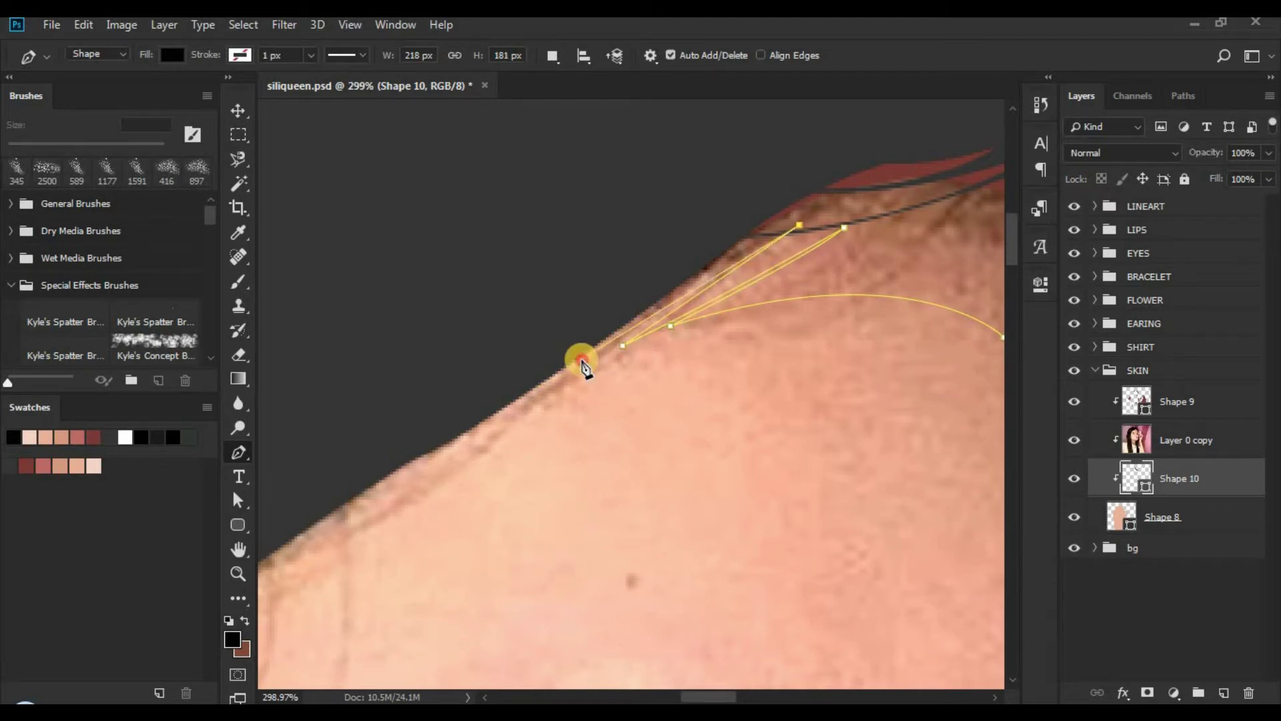
left_click(754, 241)
left_click_drag(448, 409, 437, 413)
key("ctrl+space")
left_click_drag(662, 255, 635, 260)
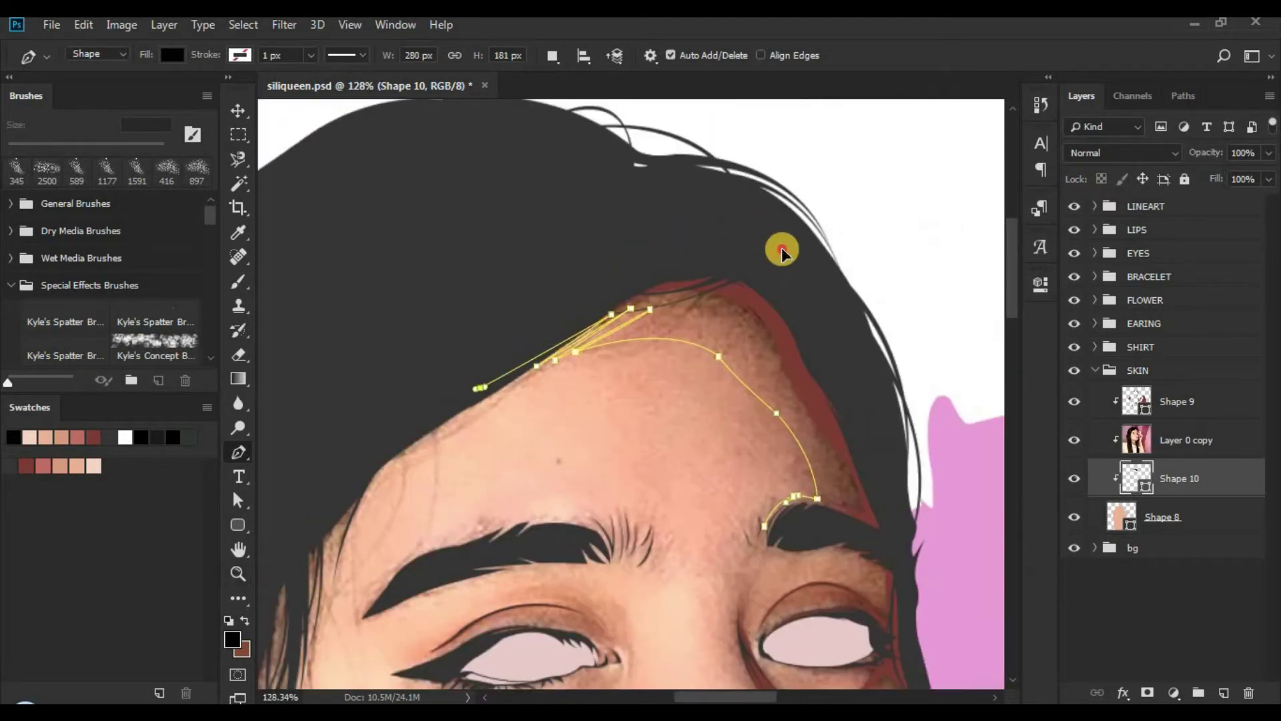
Step: Carry the outline over the hair above the forehead and down the hair beside the eyebrow
left_click_drag(782, 250, 801, 265)
left_click_drag(821, 331, 832, 345)
key("space")
left_click_drag(869, 405, 757, 216)
left_click_drag(776, 291, 783, 300)
key("ctrl+space")
left_click_drag(766, 372, 729, 299)
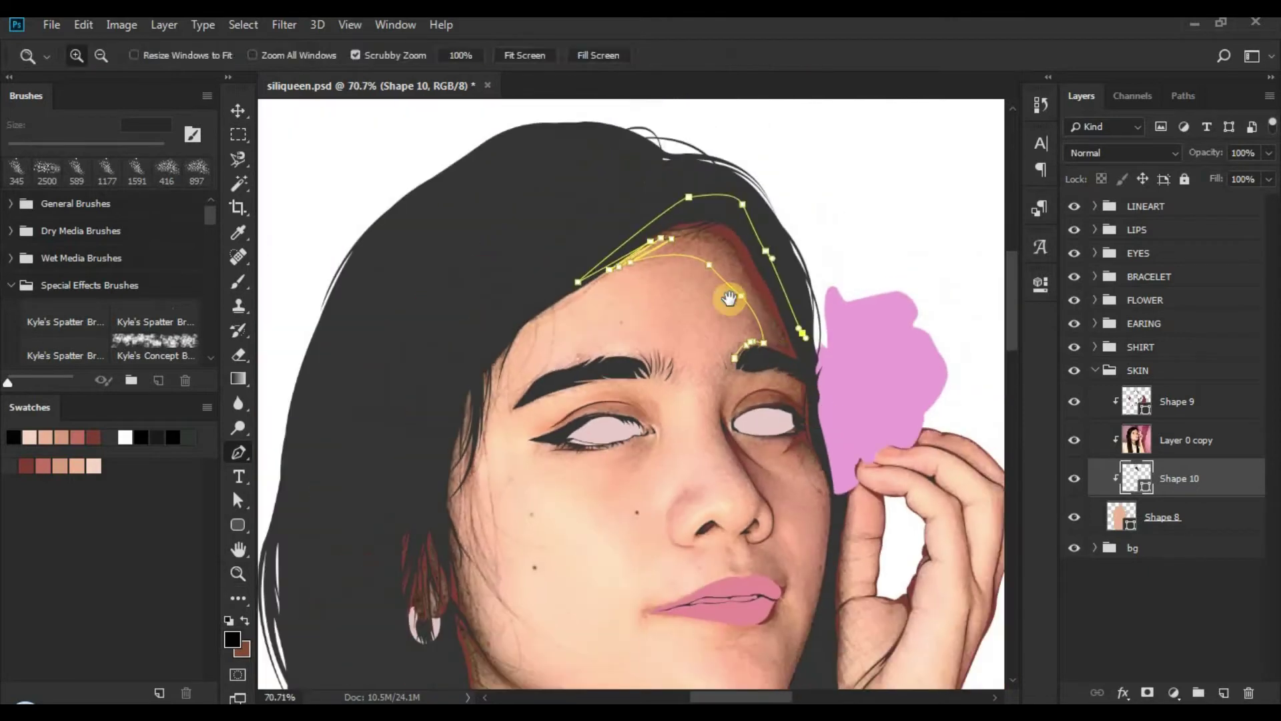
Step: Continue the outline down across the edge of the flower and the hair strand to the level of the lips
left_click(729, 298)
left_click(742, 307)
left_click(752, 346)
left_click(750, 380)
left_click(744, 411)
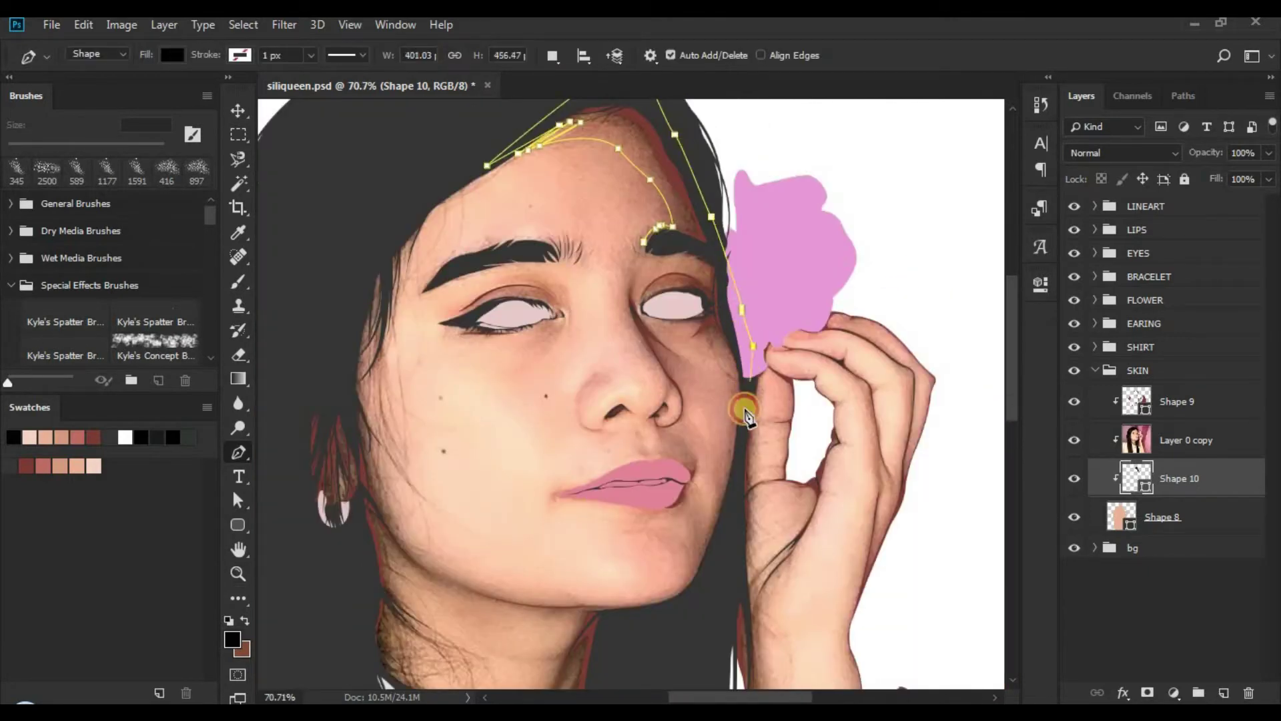
left_click(735, 495)
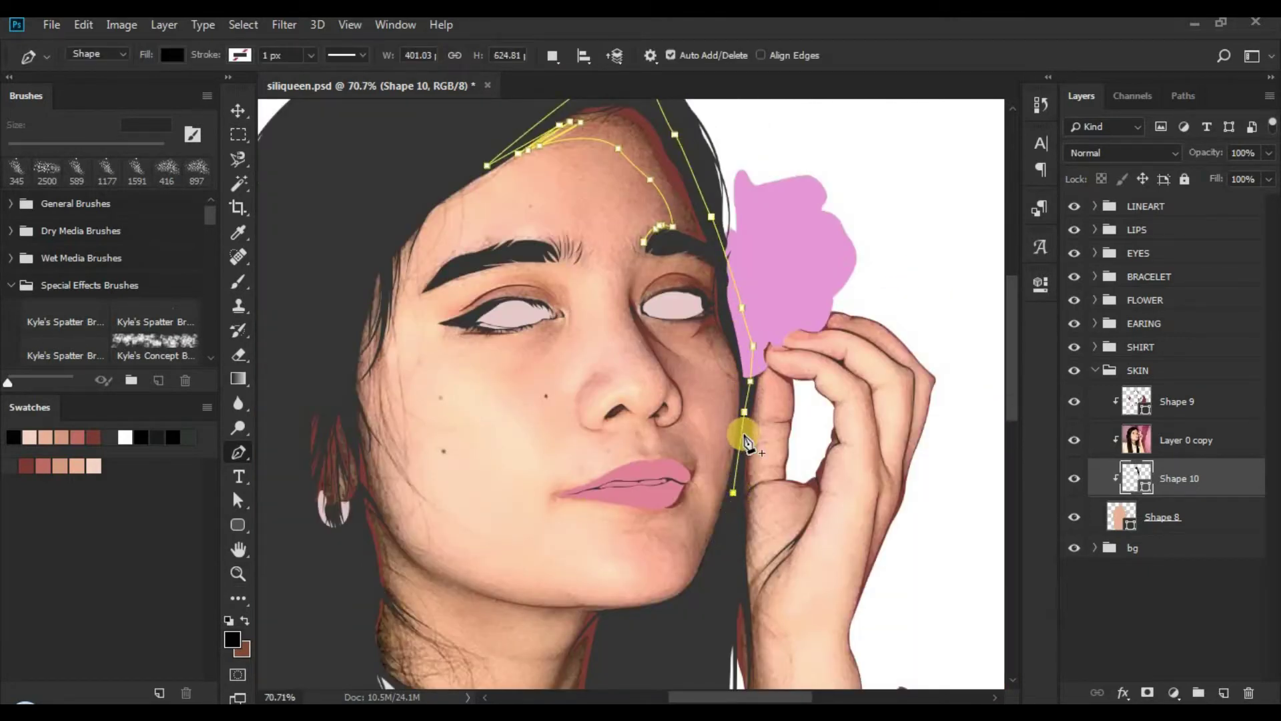
Step: Turn the outline back up along the outer edge of the cheek, ending in a corner point below the eye
key("ctrl+space")
left_click_drag(748, 357, 901, 345)
left_click(741, 508)
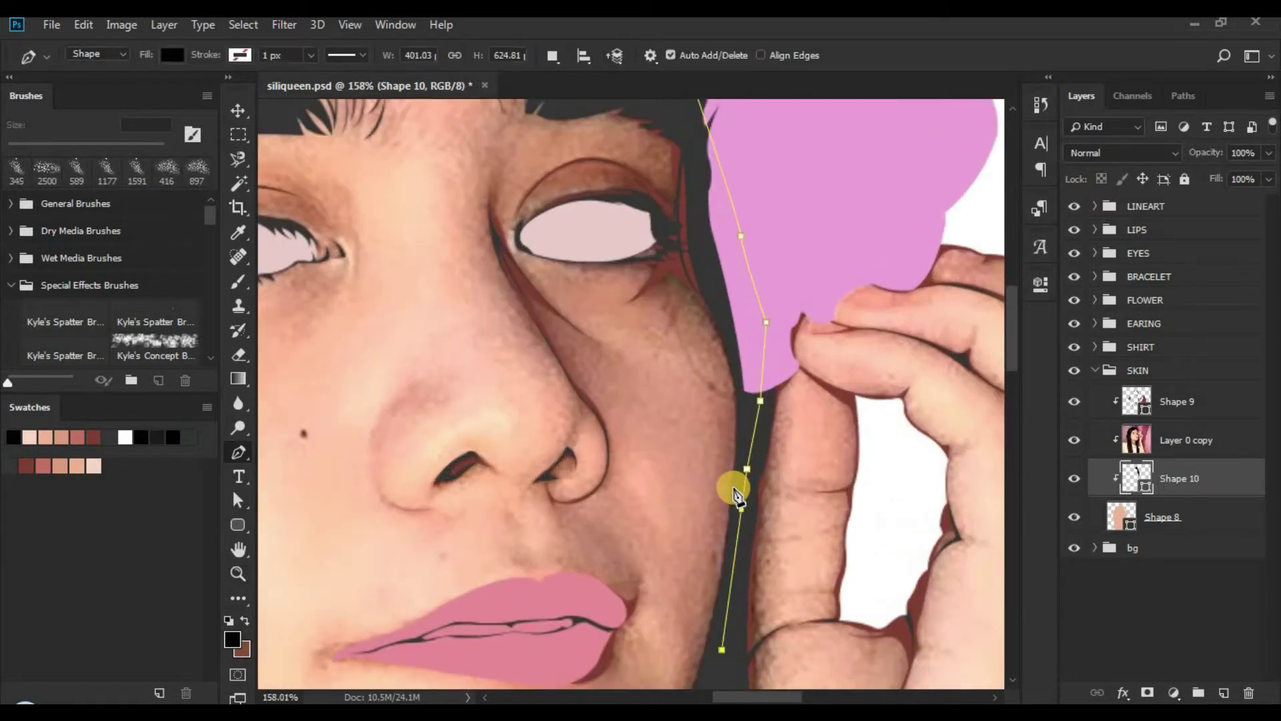
left_click(733, 488)
left_click_drag(711, 335, 682, 278)
left_click(712, 336, "alt")
Step: Curve the shadow outline from the outer cheek to below the outer eye corner and across under the eye
key("ctrl+space")
left_click_drag(712, 356, 675, 354)
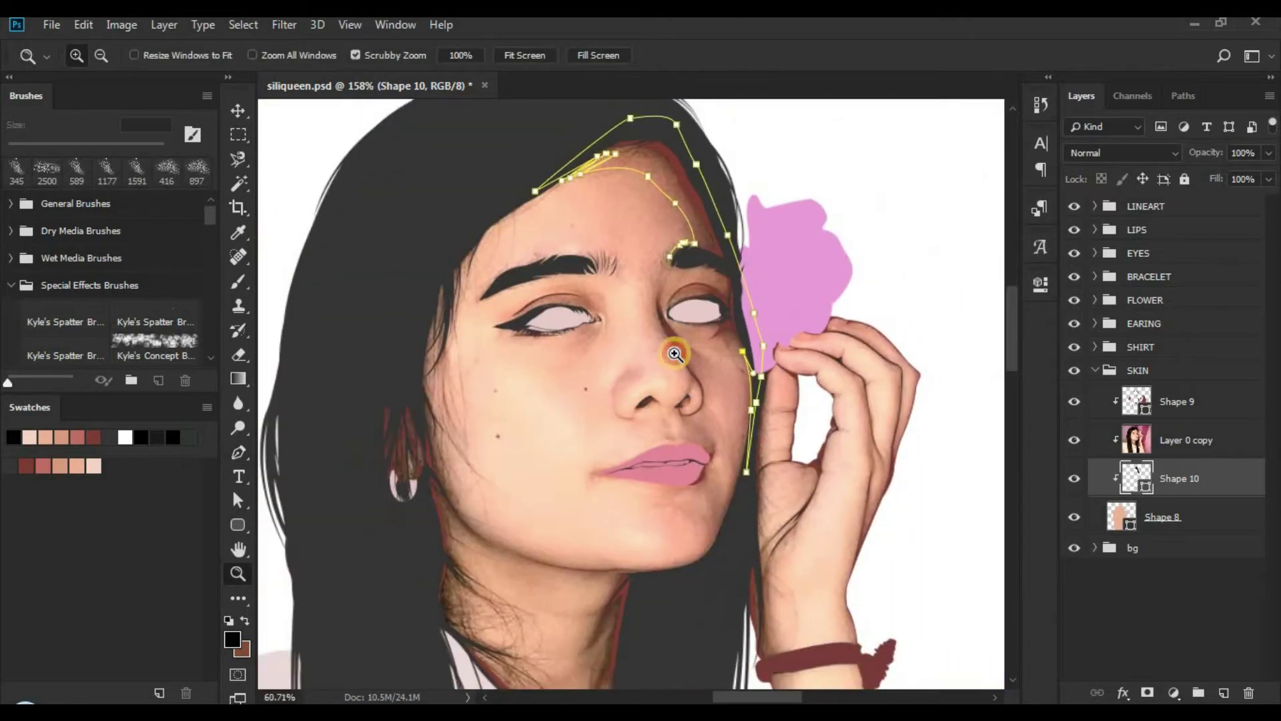
scroll(744, 371, "up", 7)
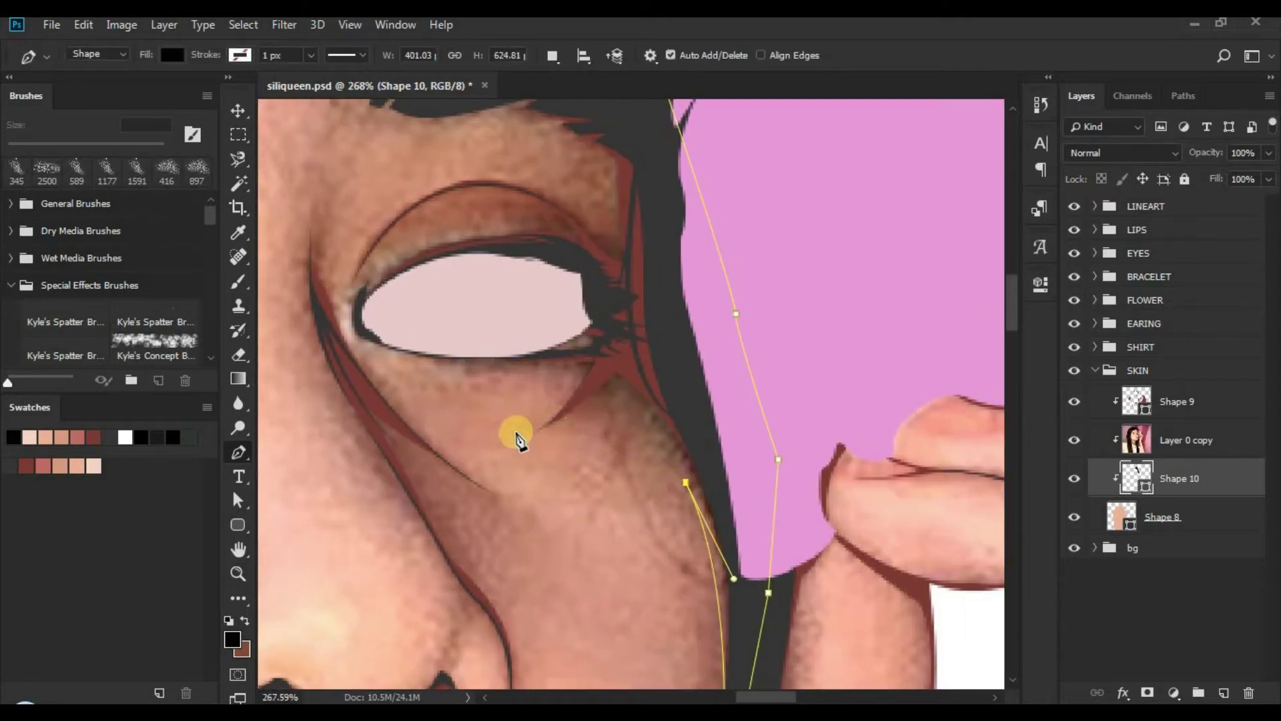
left_click_drag(510, 434, 429, 438)
key("ctrl+z")
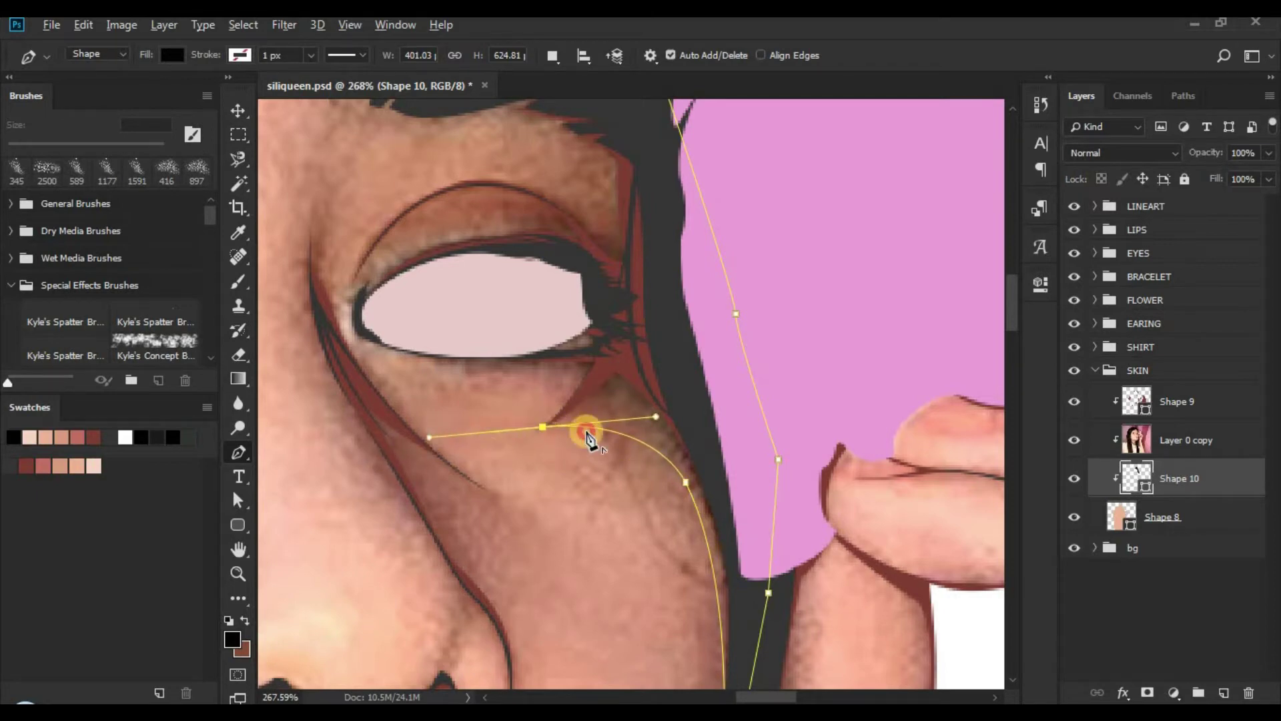
key("ctrl+space")
left_click_drag(587, 455, 732, 502)
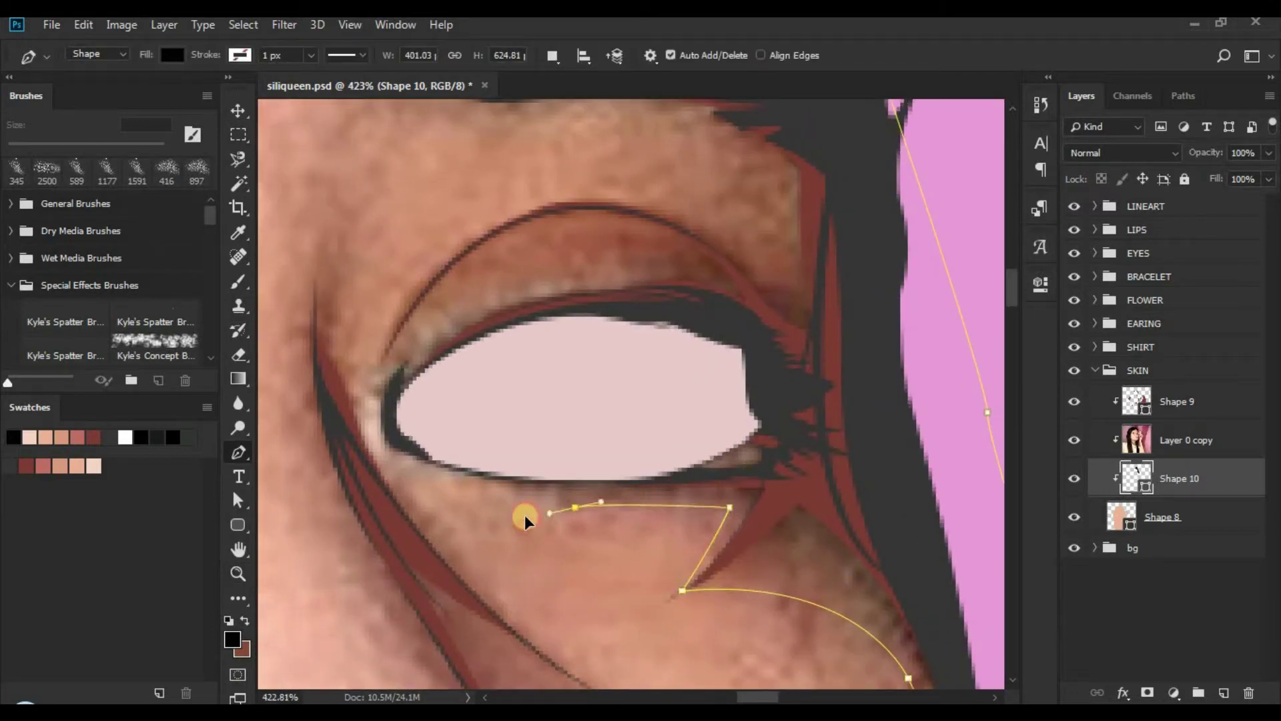
Step: Trace small spikes beneath the lower lash line and continue the outline to the inner corner of the eye
mouse_move(524, 514)
left_mouse_down()
mouse_move(572, 509)
mouse_move(438, 475)
mouse_move(540, 509)
left_mouse_up()
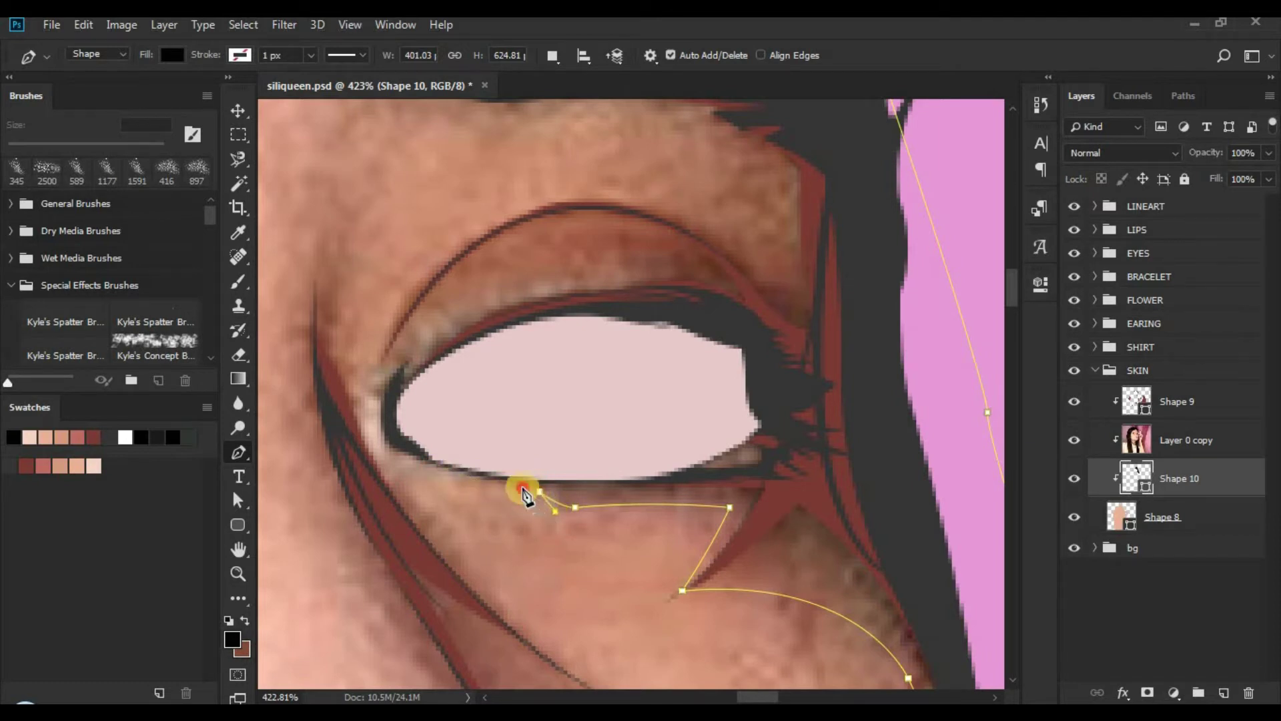
left_click(531, 511)
left_click_drag(389, 447, 360, 423)
key("ctrl+space")
left_click_drag(467, 410, 555, 364)
key("p")
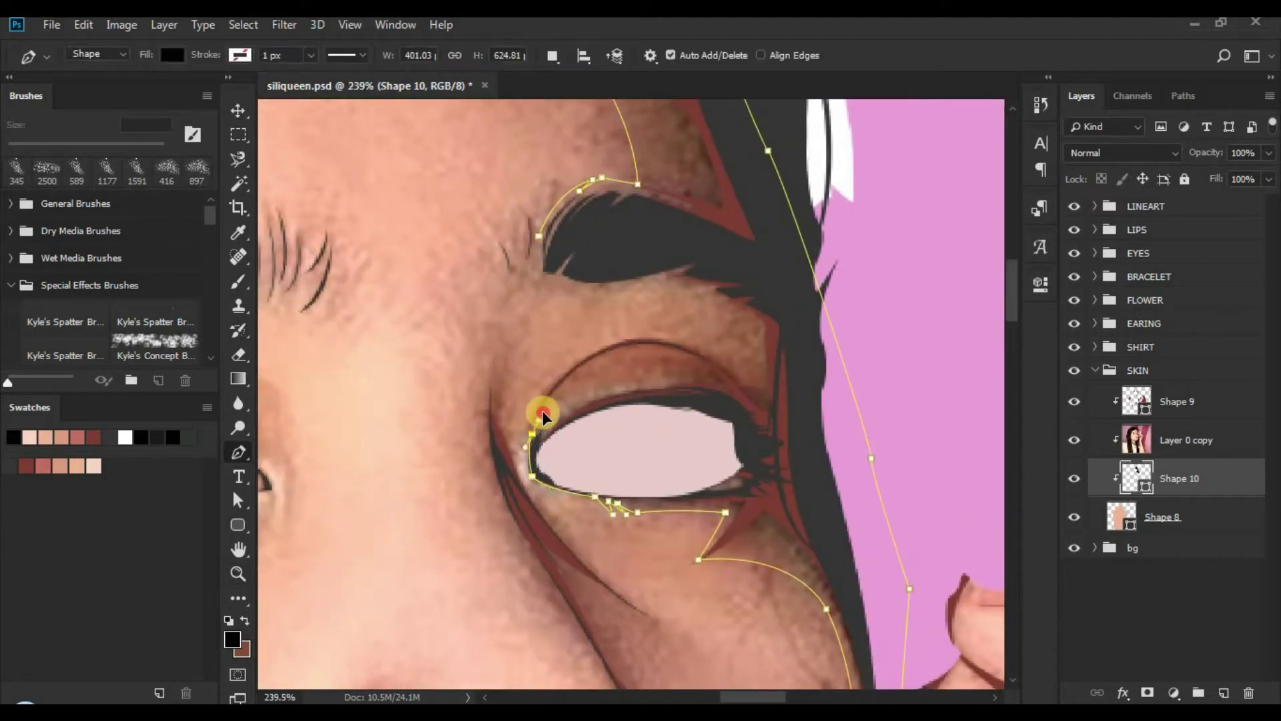
Step: Wrap the outline around the inner eye corner, down to a sharp point on the cheek and back toward the nose
left_click(531, 433, "alt")
left_click_drag(527, 491, 596, 567)
left_click(596, 565, "alt")
left_click_drag(688, 644, 435, 372)
left_click(517, 415)
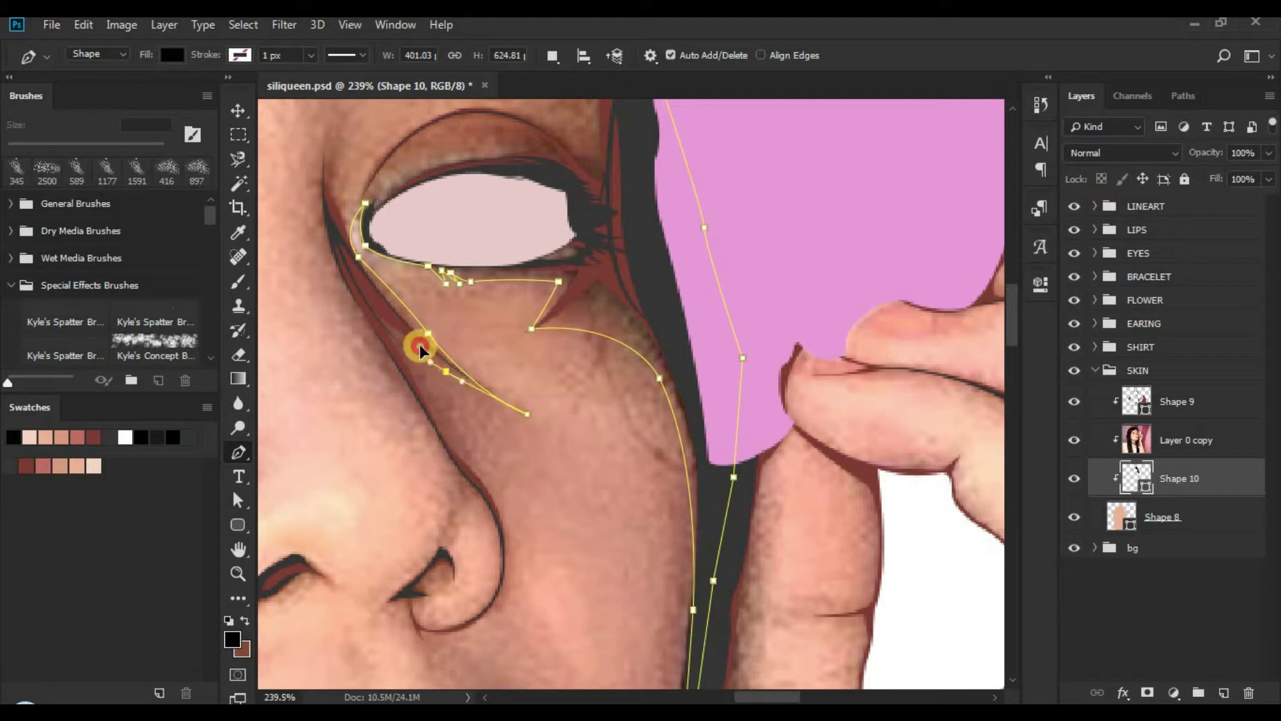
left_click(447, 372, "alt")
Step: Carry the outline down the side of the nose and around the nostril wing to its base
left_click_drag(519, 500, 492, 415)
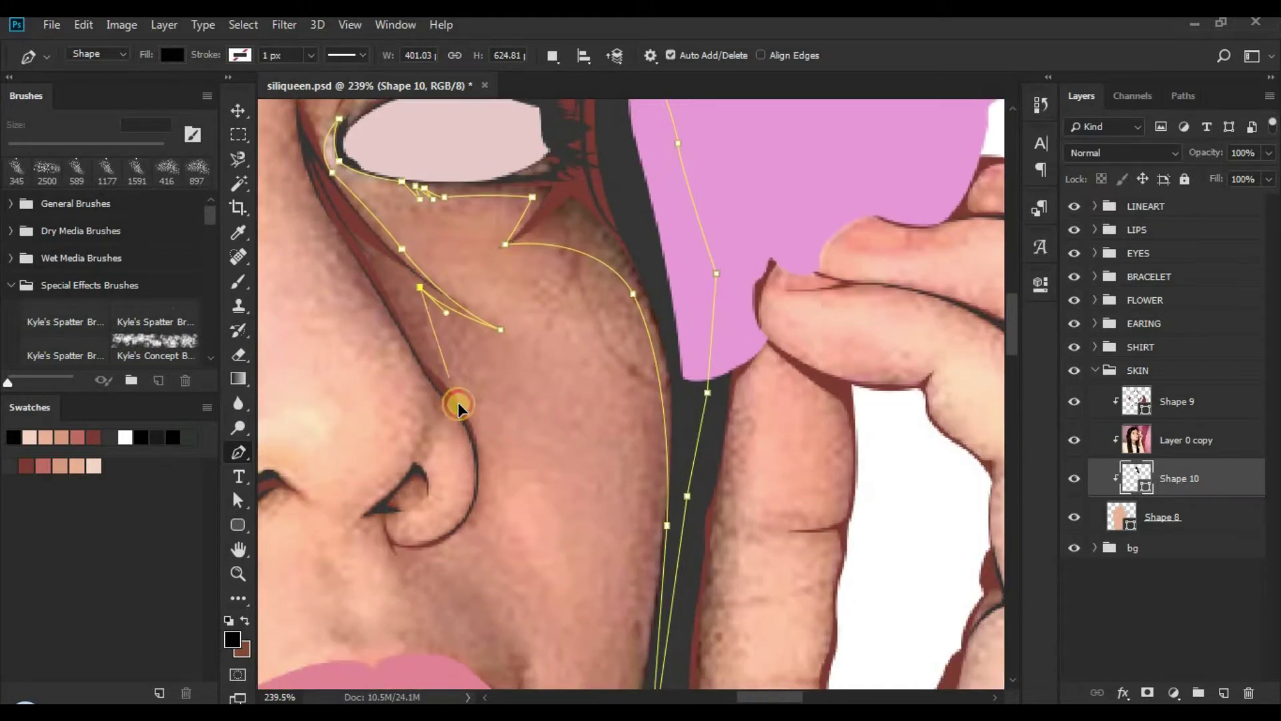
left_click(474, 431)
scroll(490, 467, "down", 1)
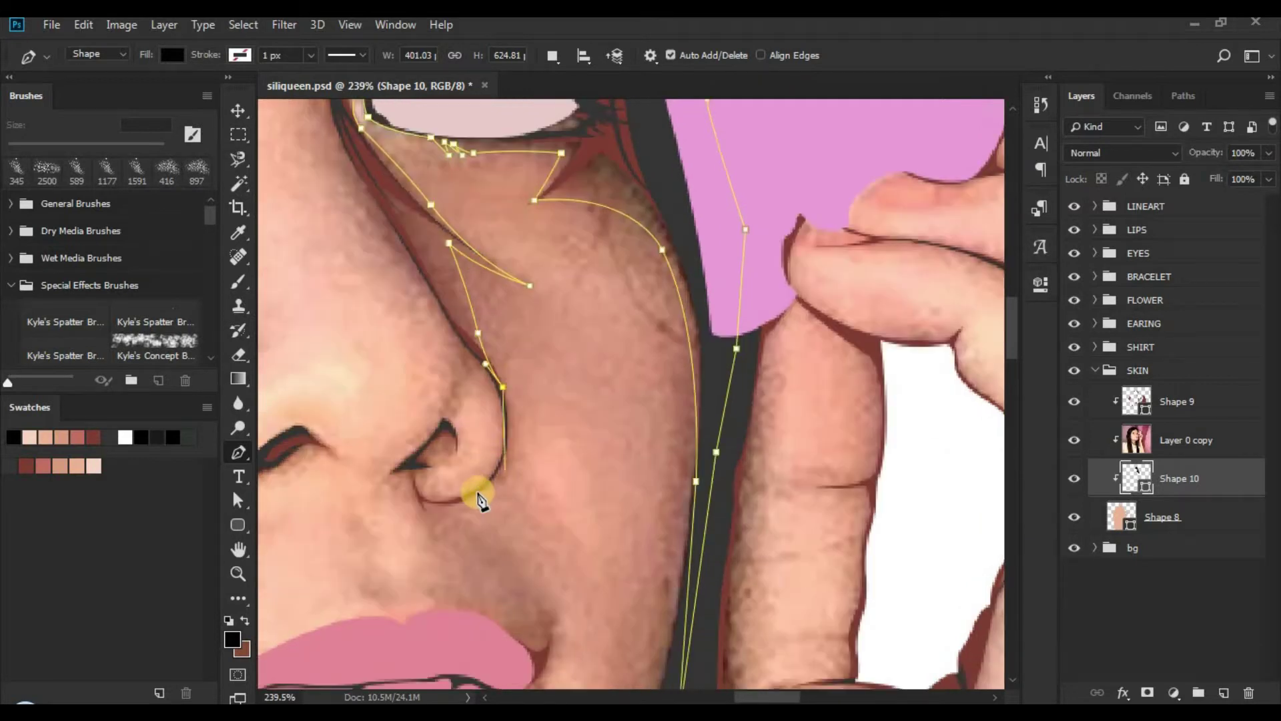
key("ctrl+z")
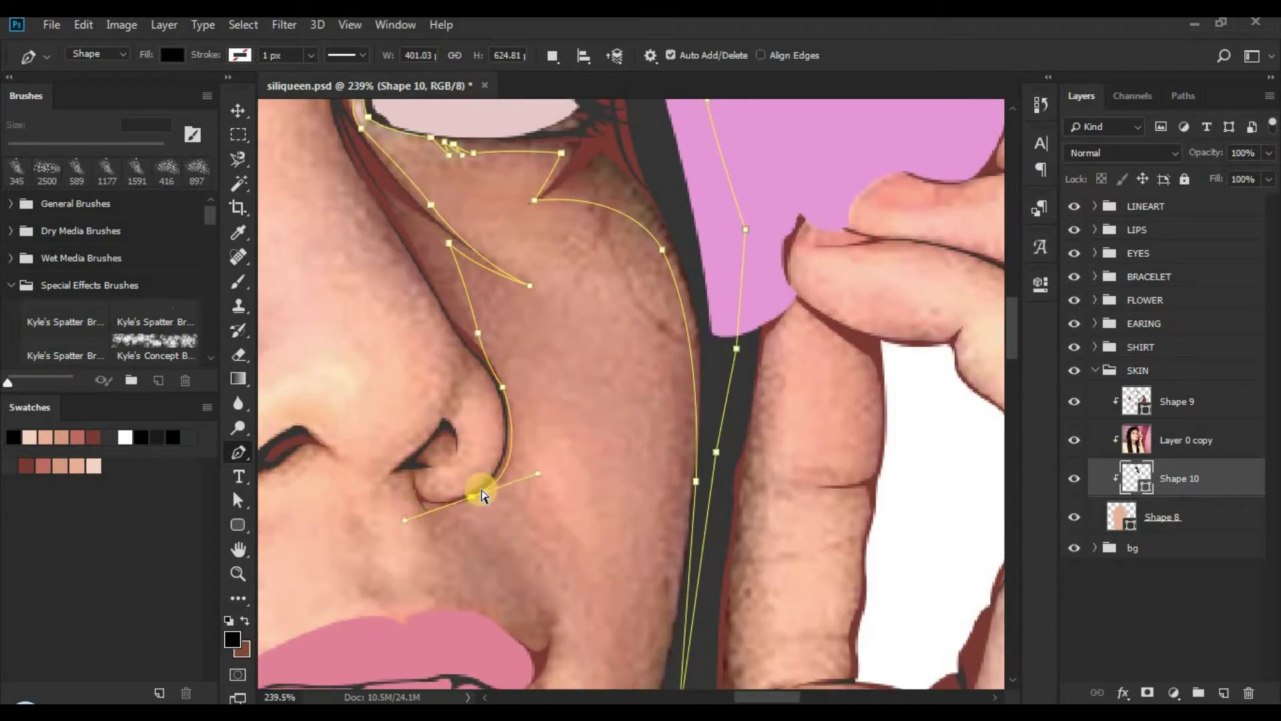
left_click_drag(478, 495, 418, 524)
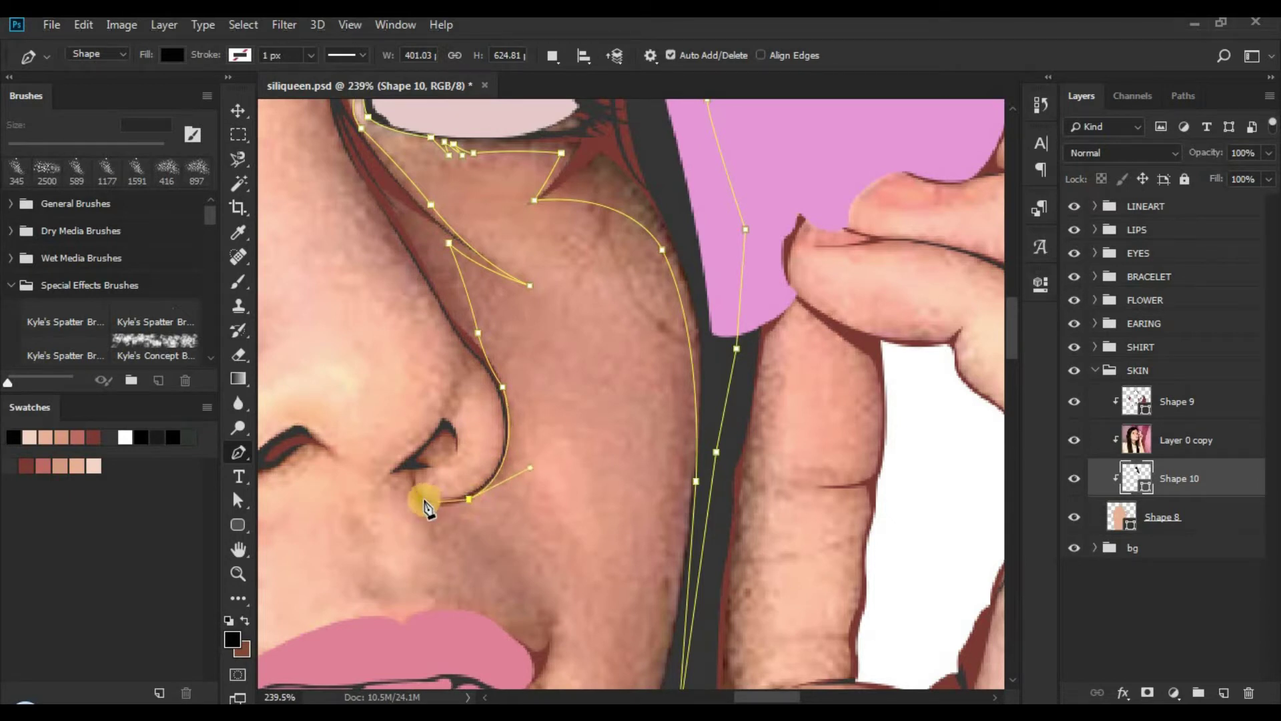
left_click_drag(425, 500, 454, 510)
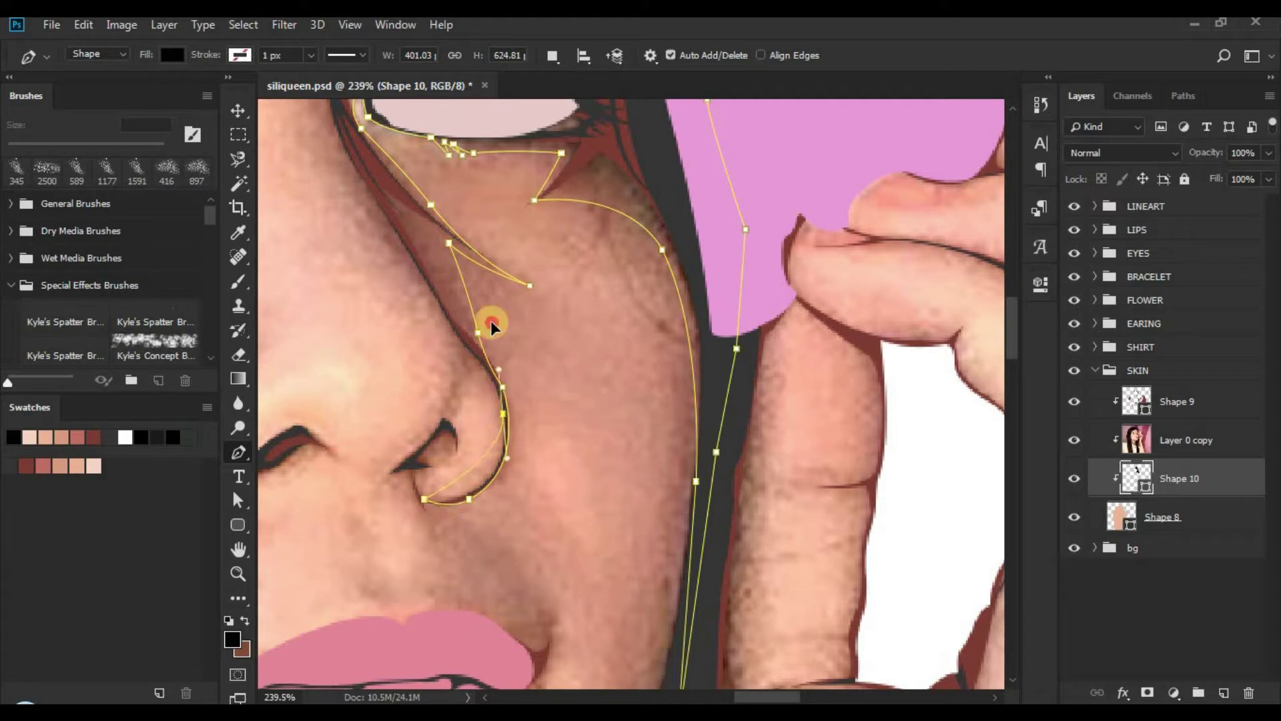
Step: Return the outline up the nostril wing, add a point toward the nostril and rejoin the nose contour
left_click_drag(490, 325, 490, 314)
left_click(504, 415)
left_click_drag(420, 304, 497, 372)
left_click(462, 339, "alt")
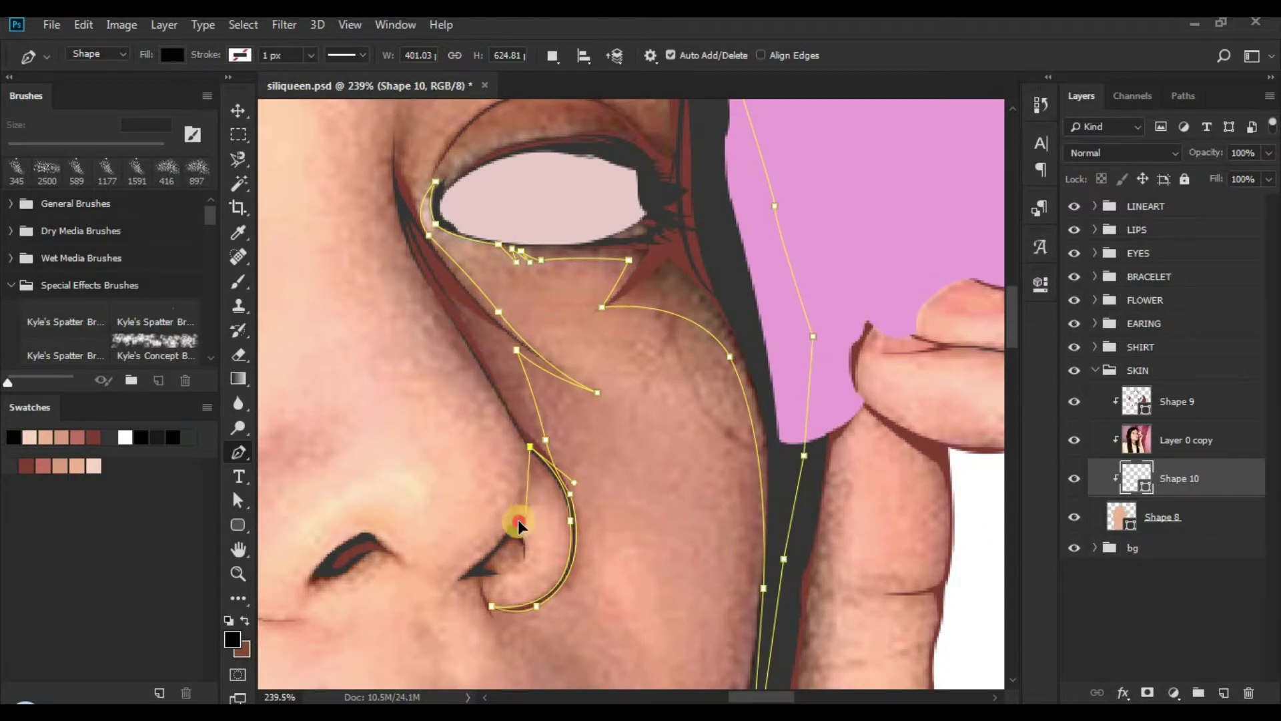
left_click(524, 516)
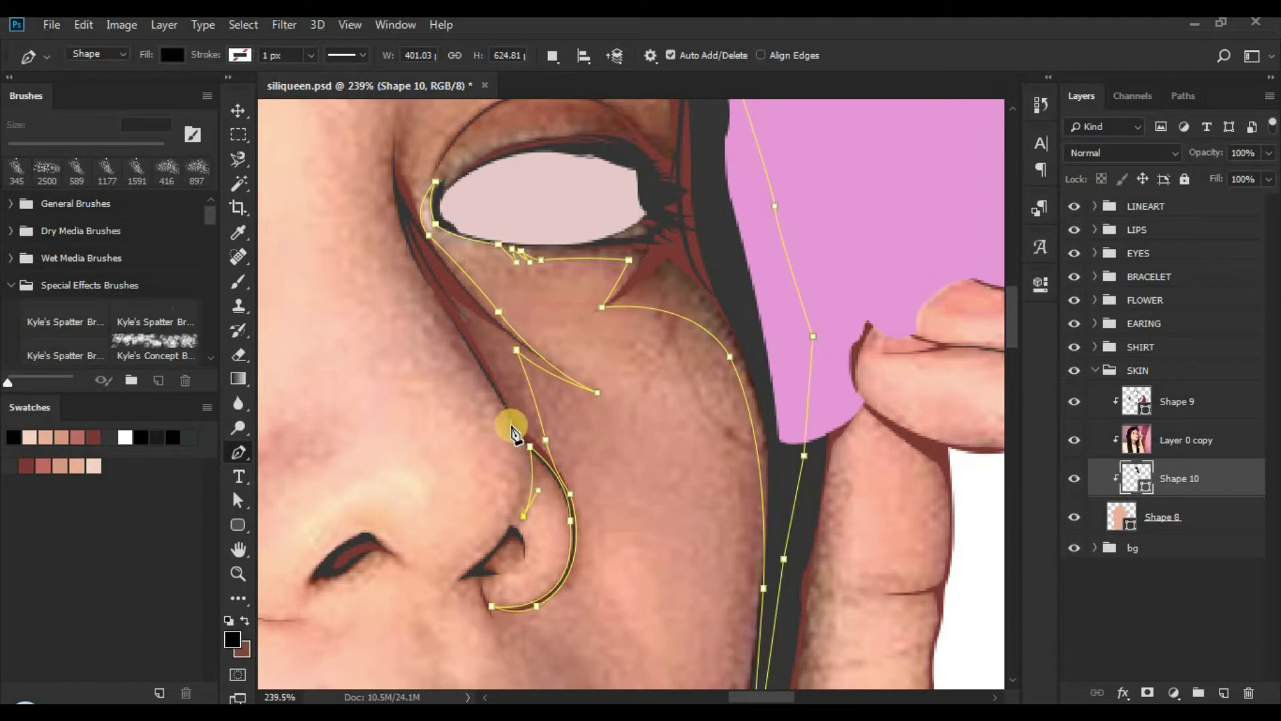
left_click_drag(486, 379, 472, 381)
Step: Check the shape with the reference photo toggled, and run the outline up the nose bridge toward the inner eyebrow
scroll(538, 433, "down", 4)
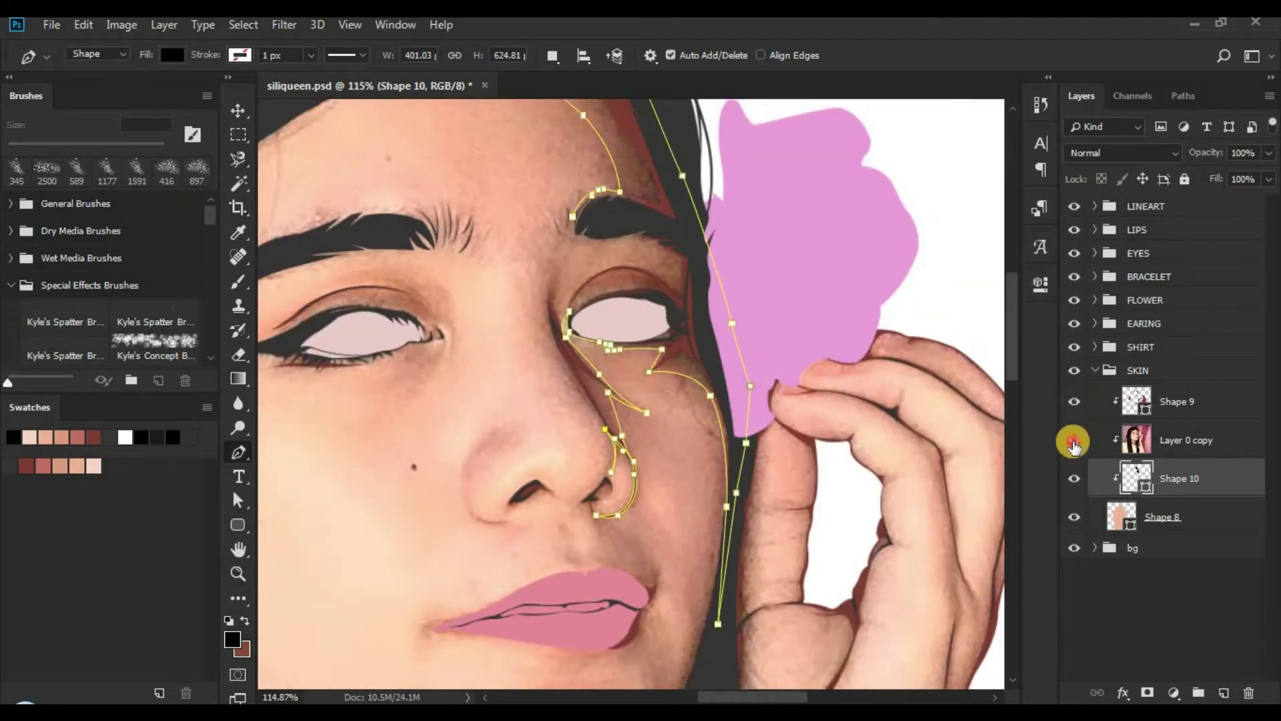
left_click(1074, 440)
left_click(1073, 440)
left_click_drag(557, 360, 606, 414)
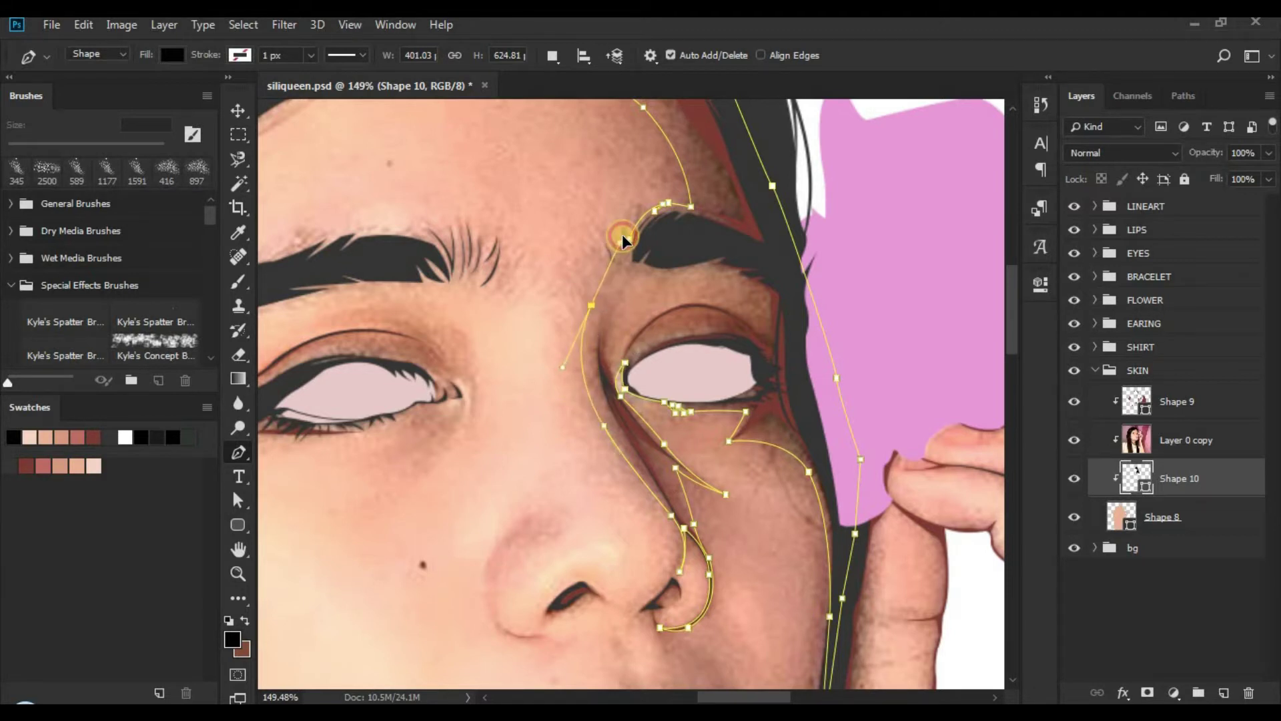
left_click_drag(621, 235, 590, 282)
left_click(591, 305, "alt")
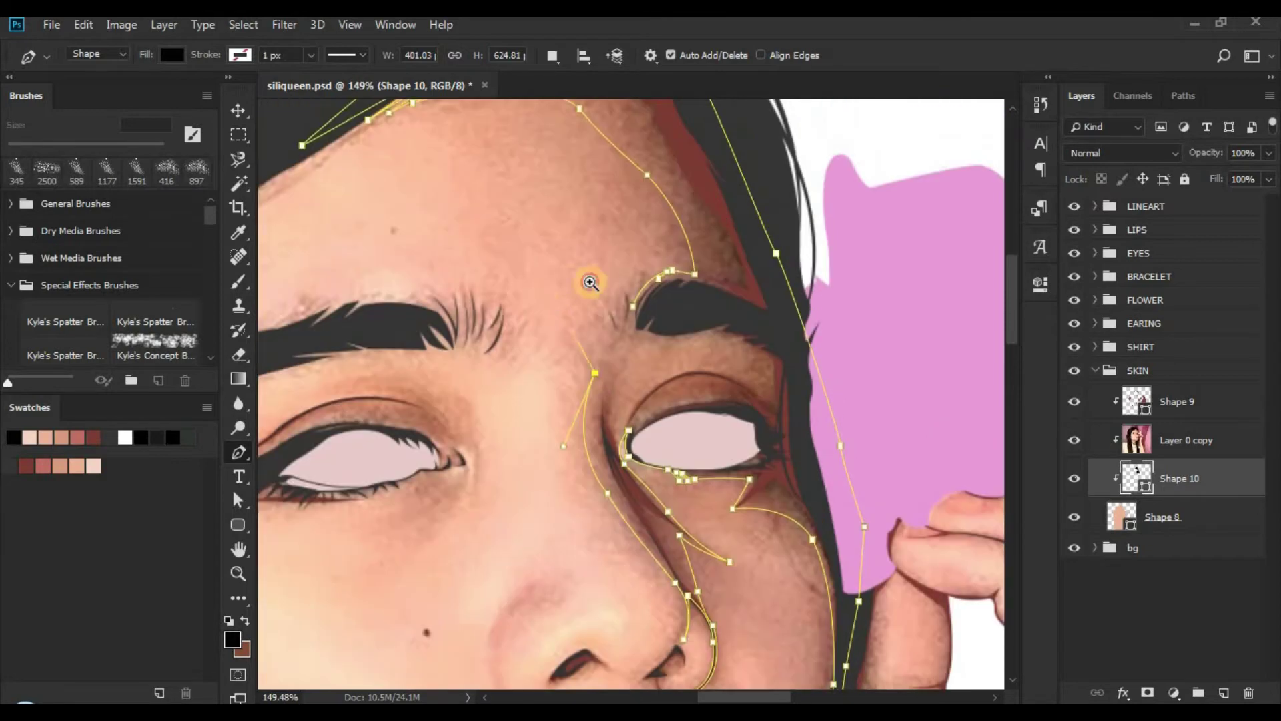
scroll(591, 282, "up", 4)
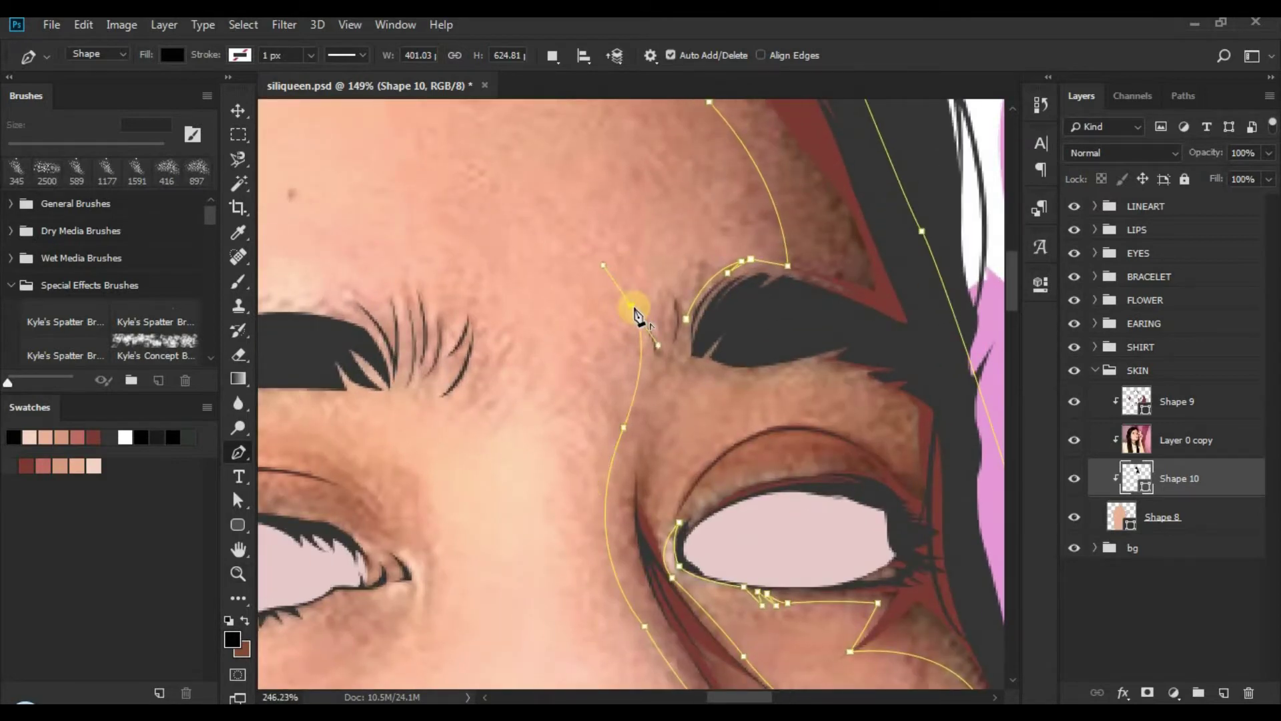
Step: Trace thin hair-like spikes at the inner end of the eyebrow and close the shadow shape
left_click(632, 308, "alt")
left_click_drag(620, 456, 621, 463)
left_click(639, 405, "alt")
left_click_drag(607, 372, 675, 289)
left_click(667, 359)
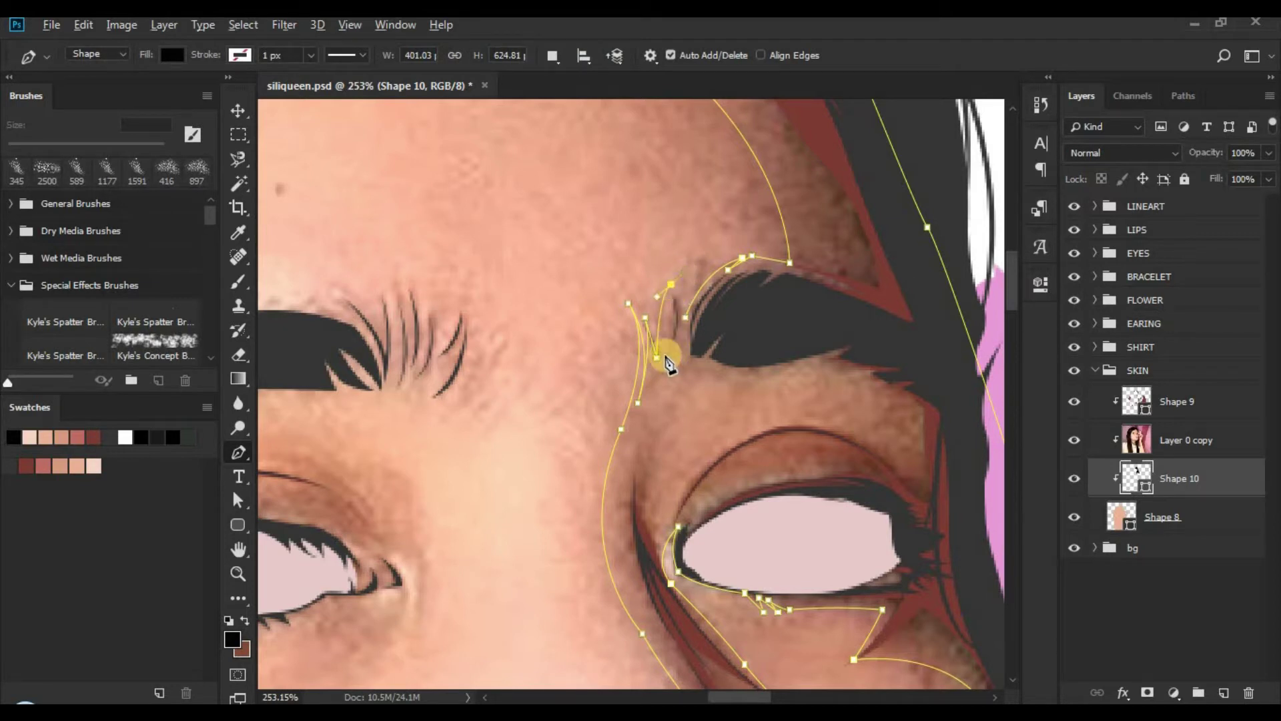
left_click_drag(669, 426, 676, 303)
left_click(675, 289, "alt")
left_click(685, 318)
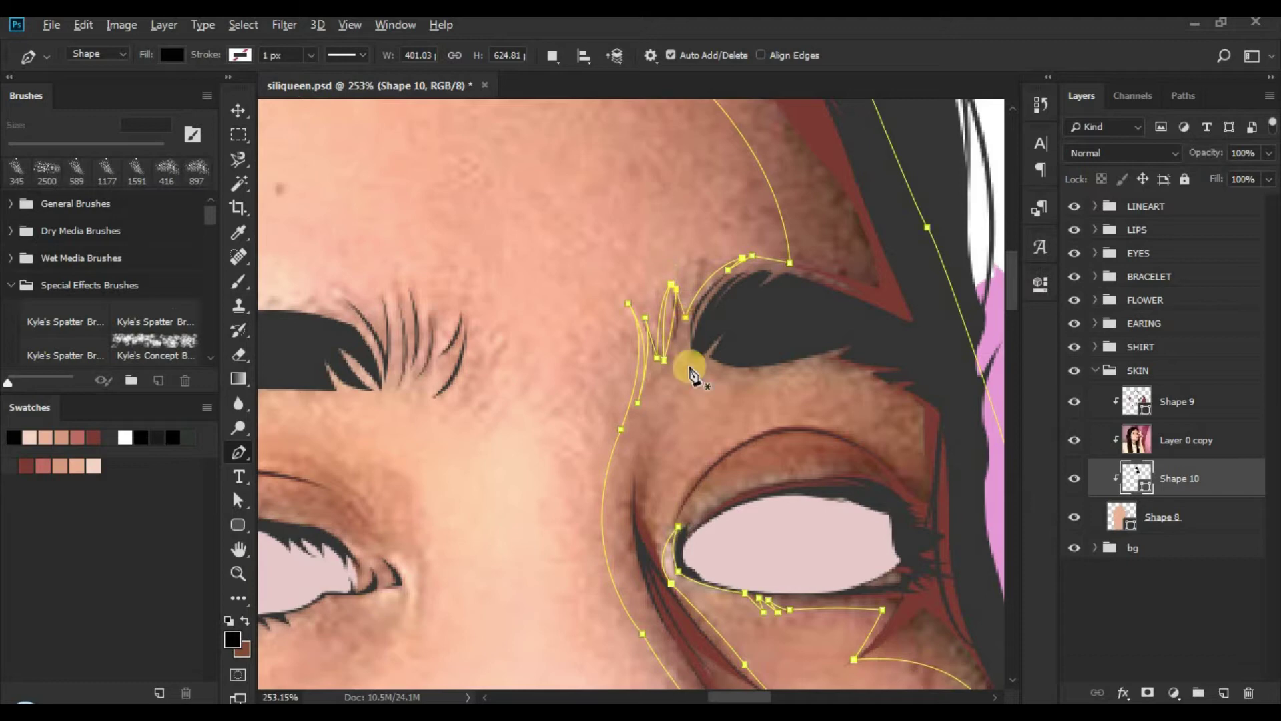
Step: Deselect the finished shadow and change the Shape 10 fill from black to the muted rose-red swatch
left_click(1178, 619)
key("z")
left_click_drag(806, 380, 695, 362)
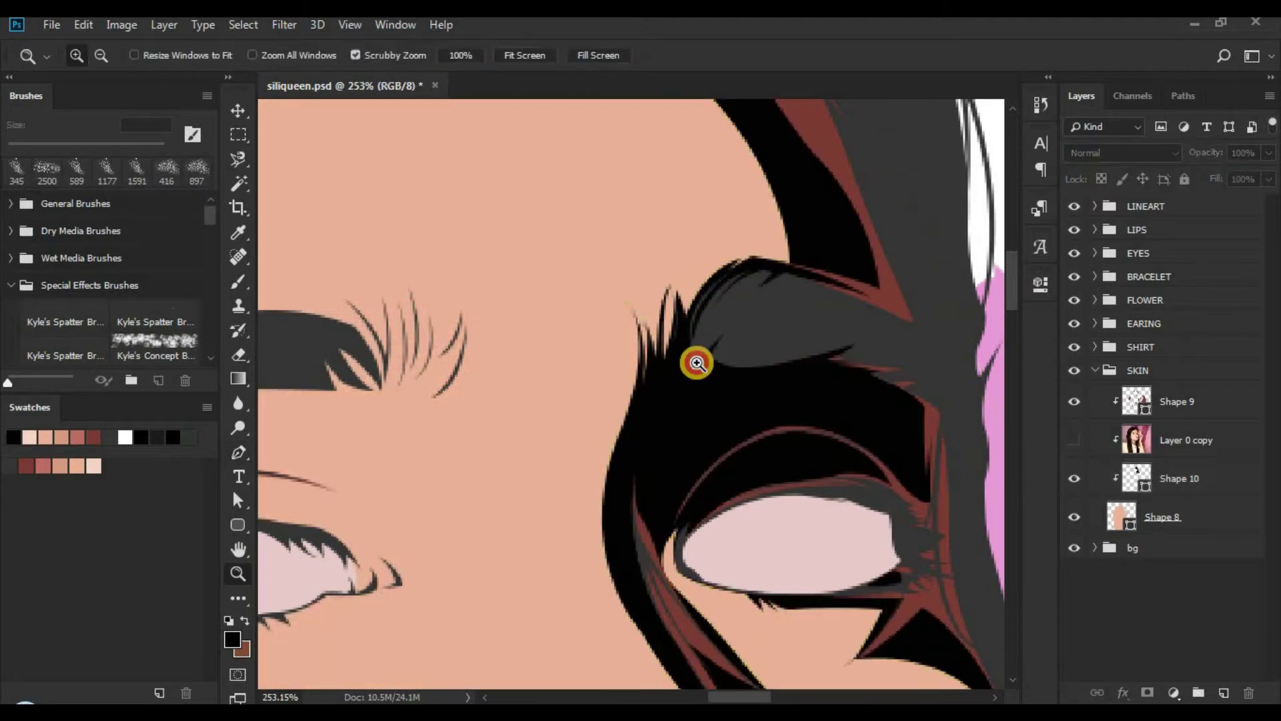
left_click(1138, 479)
double_click(1138, 479)
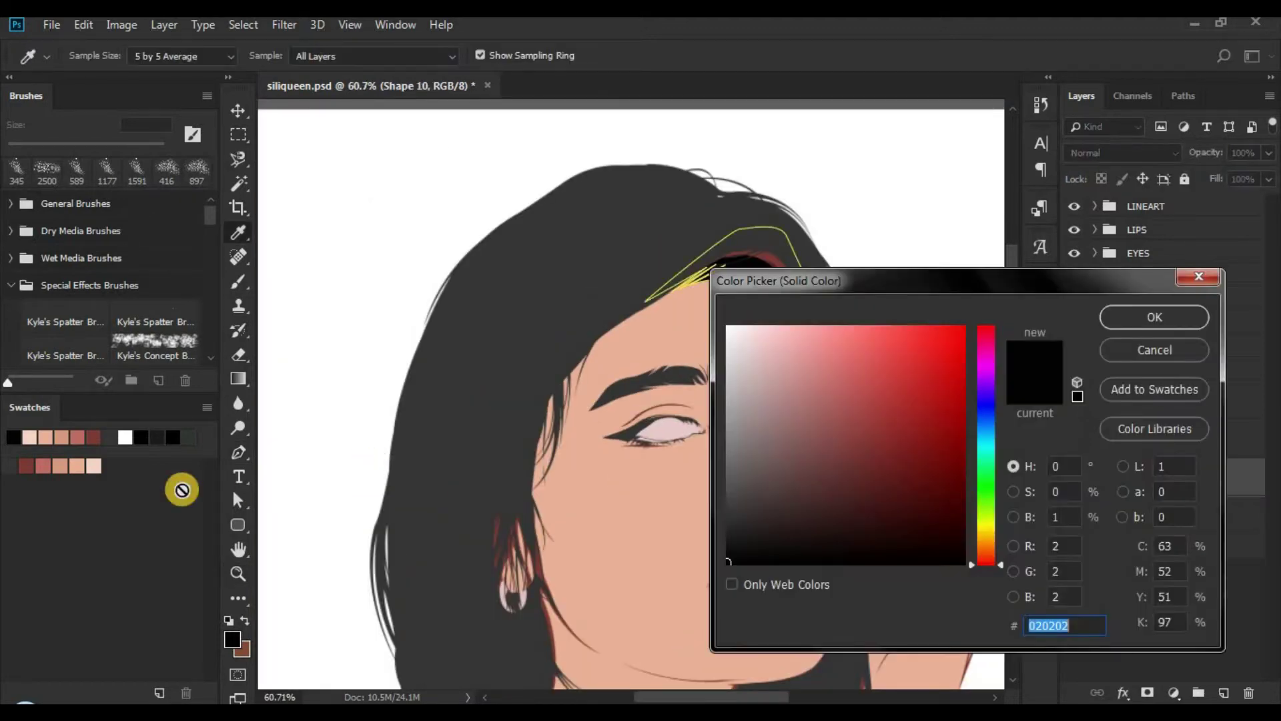
left_click(42, 465)
left_click(1169, 323)
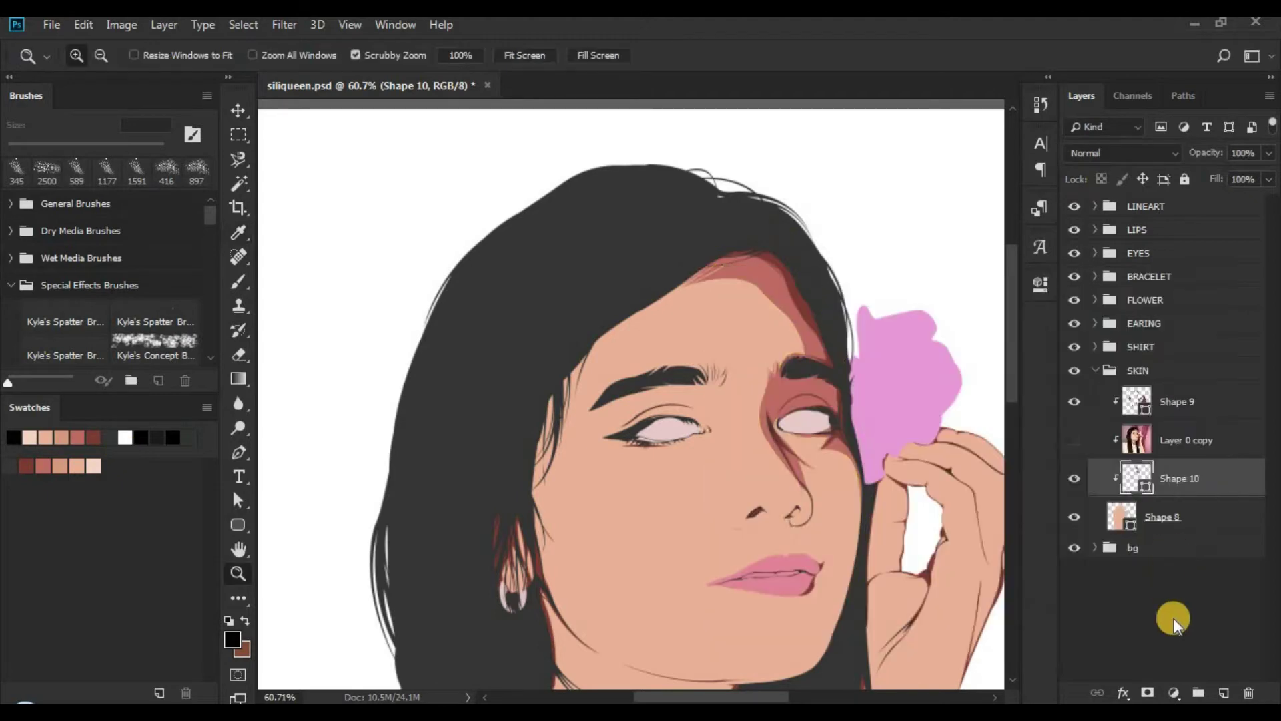
left_click(1174, 619)
Step: Inspect the shading around the eye, show Layer 0 copy again and reselect Shape 10 for pen drawing
left_click_drag(598, 418, 530, 371)
left_click_drag(731, 317, 645, 310)
left_click_drag(761, 344, 720, 349)
left_click_drag(834, 307, 1075, 409)
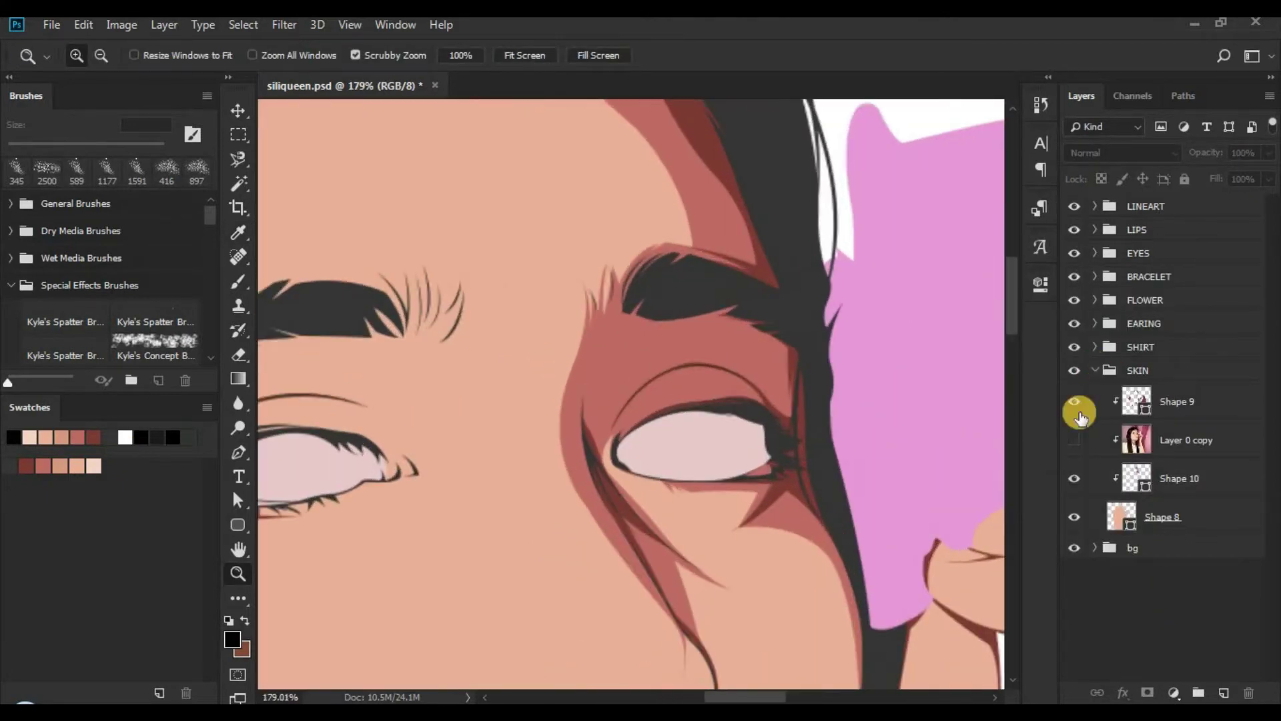
left_click(1074, 440)
left_click(1167, 478)
key("p")
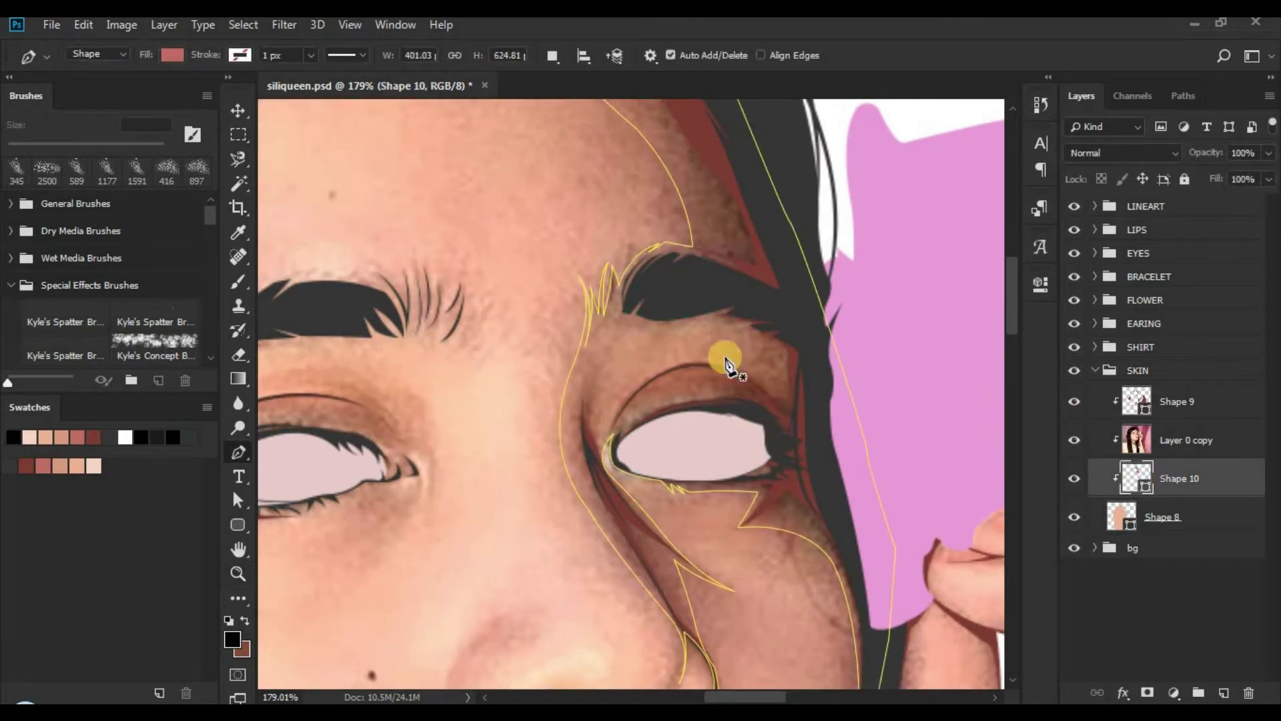
Step: Set the path operation for Shape 10 to Subtract Front Shape for a cut-out starting above the eyelid crease
left_click_drag(702, 337, 658, 357)
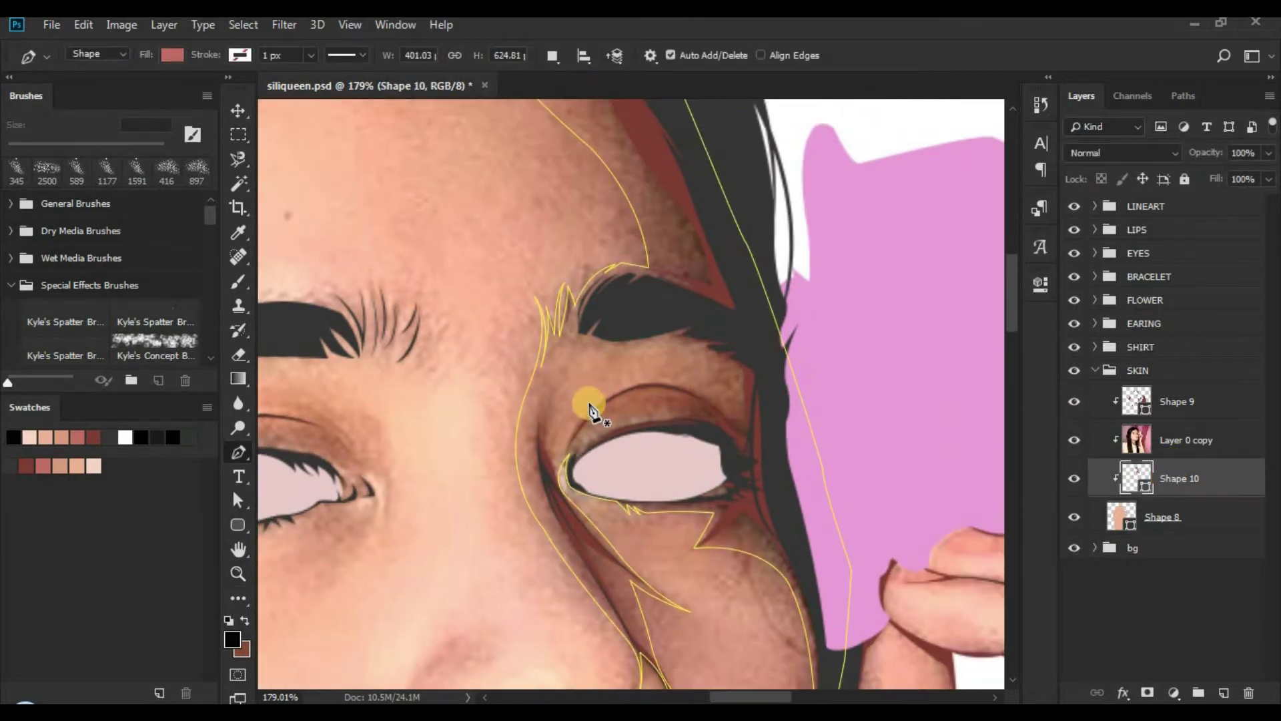
left_click(552, 56)
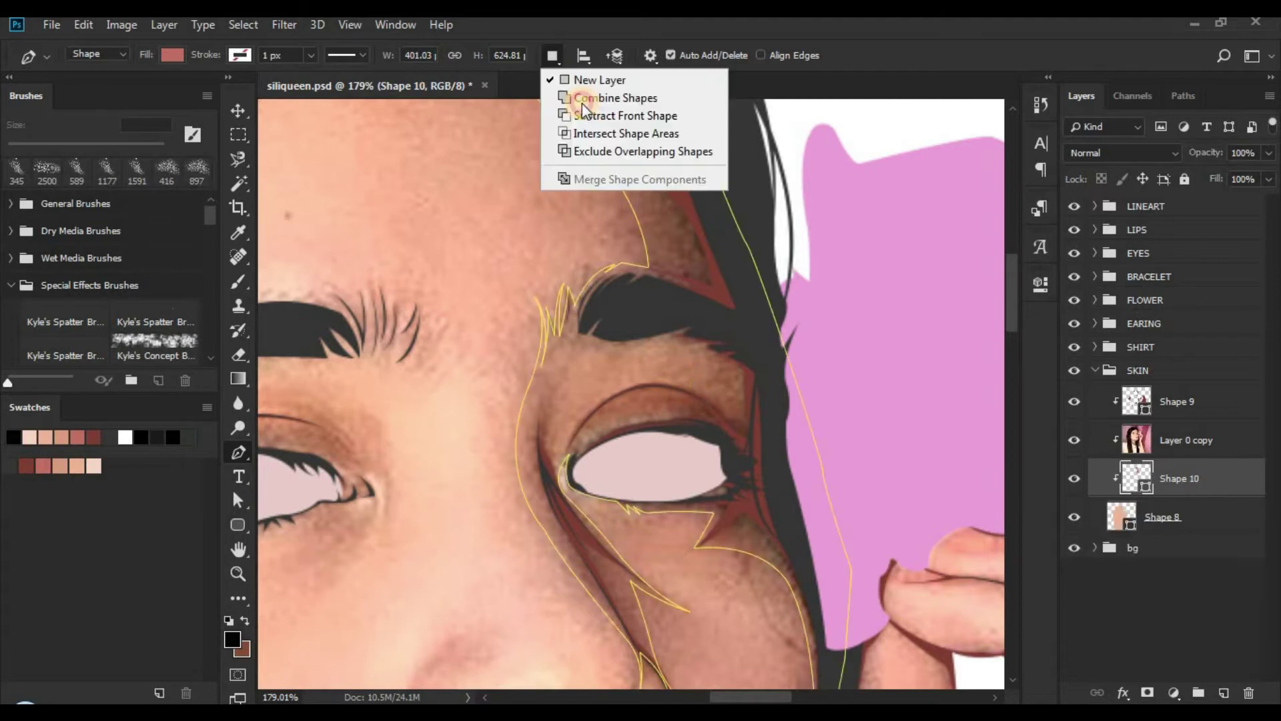
left_click(585, 99)
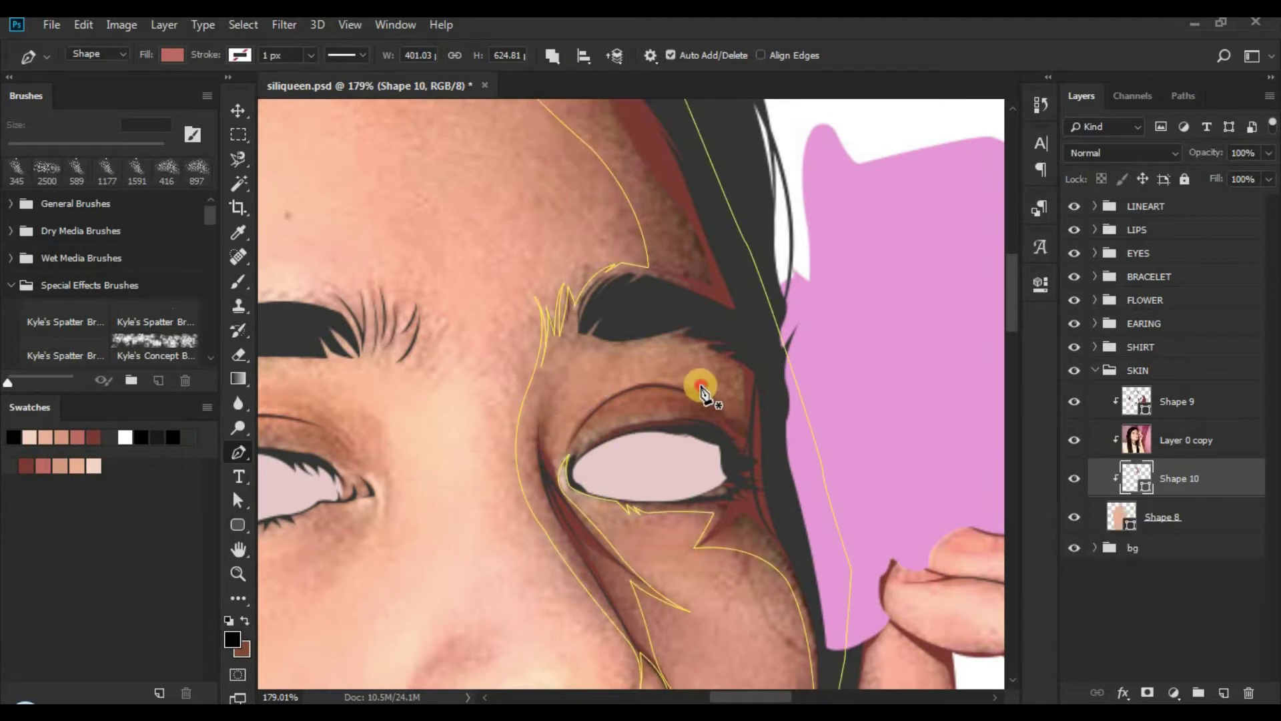
left_click(552, 56)
left_click(580, 112)
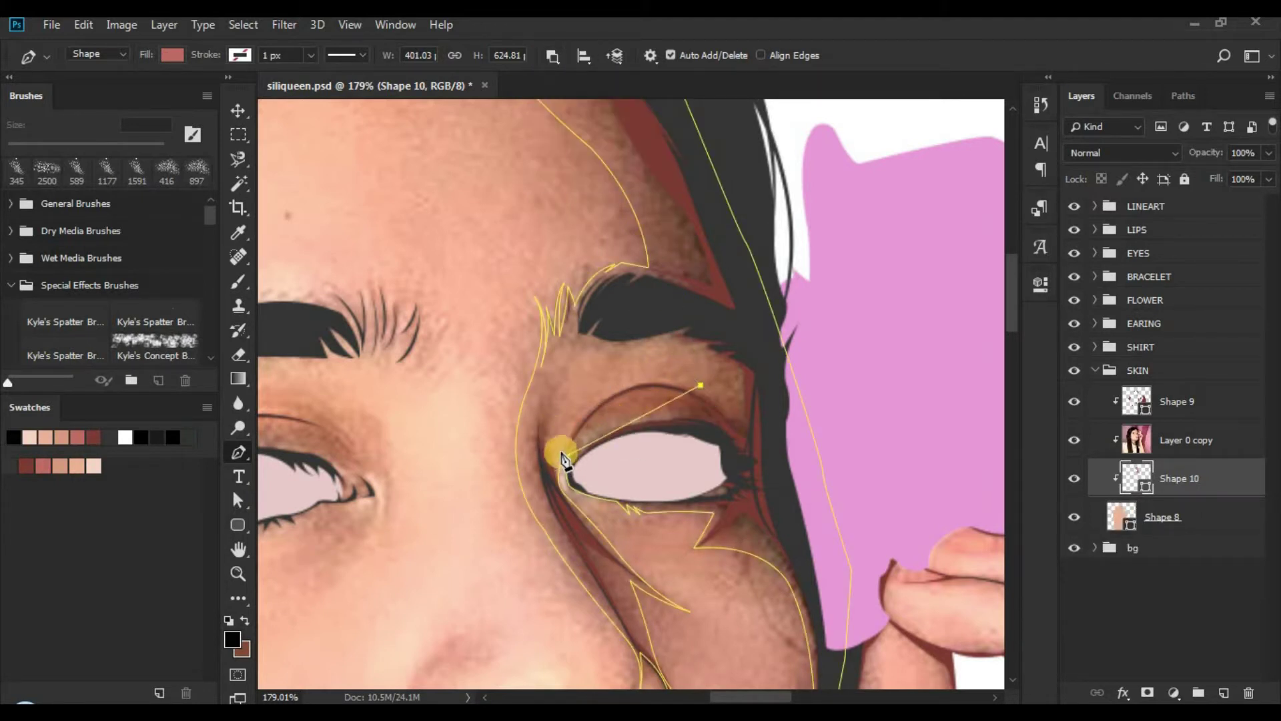
Step: Trace the cut-out's lower edge along the eyelid crease to the inner eye corner, adding a thin spike there
left_click_drag(555, 502, 518, 555)
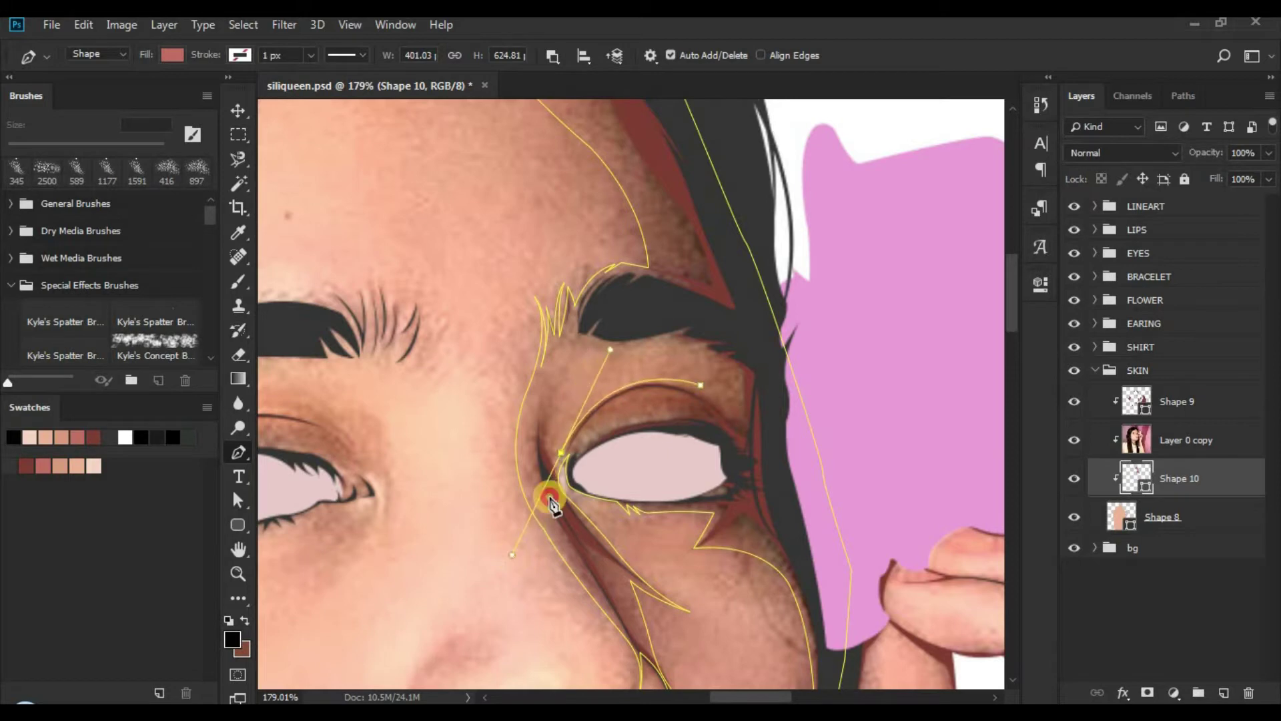
left_click(561, 454, "alt")
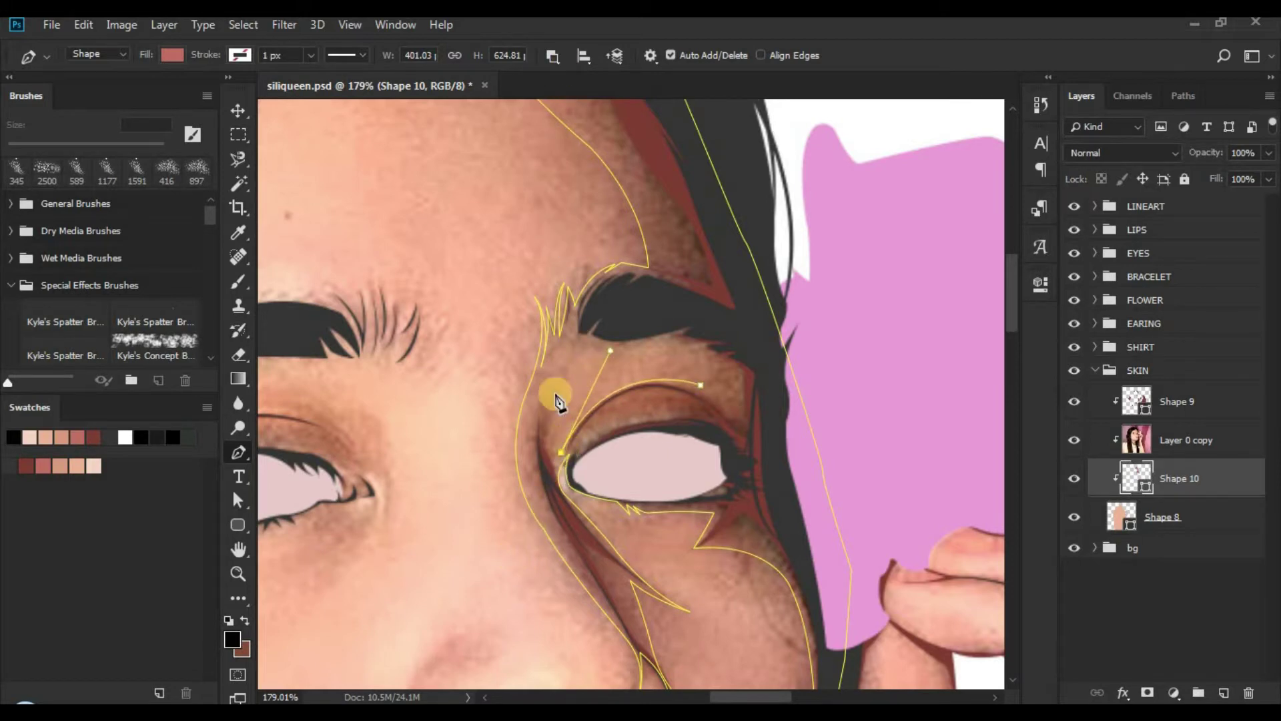
left_click_drag(569, 379, 688, 360)
left_click(586, 435)
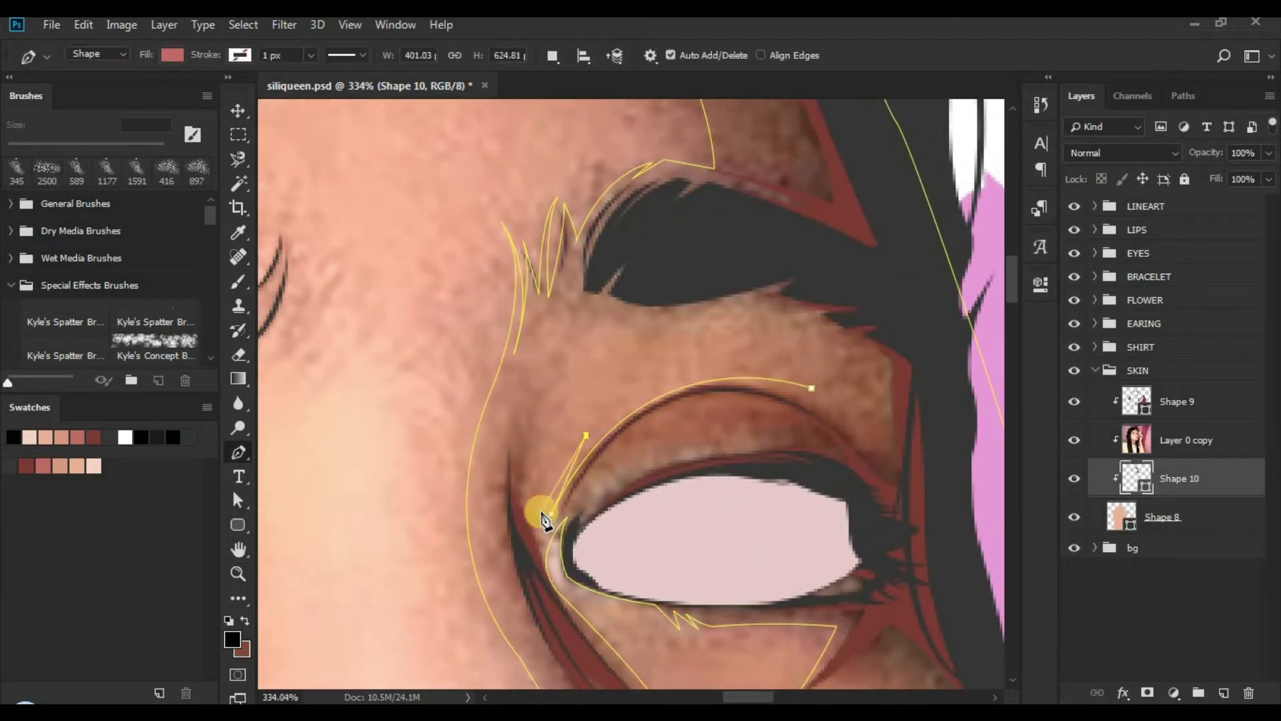
left_click_drag(535, 529, 540, 532)
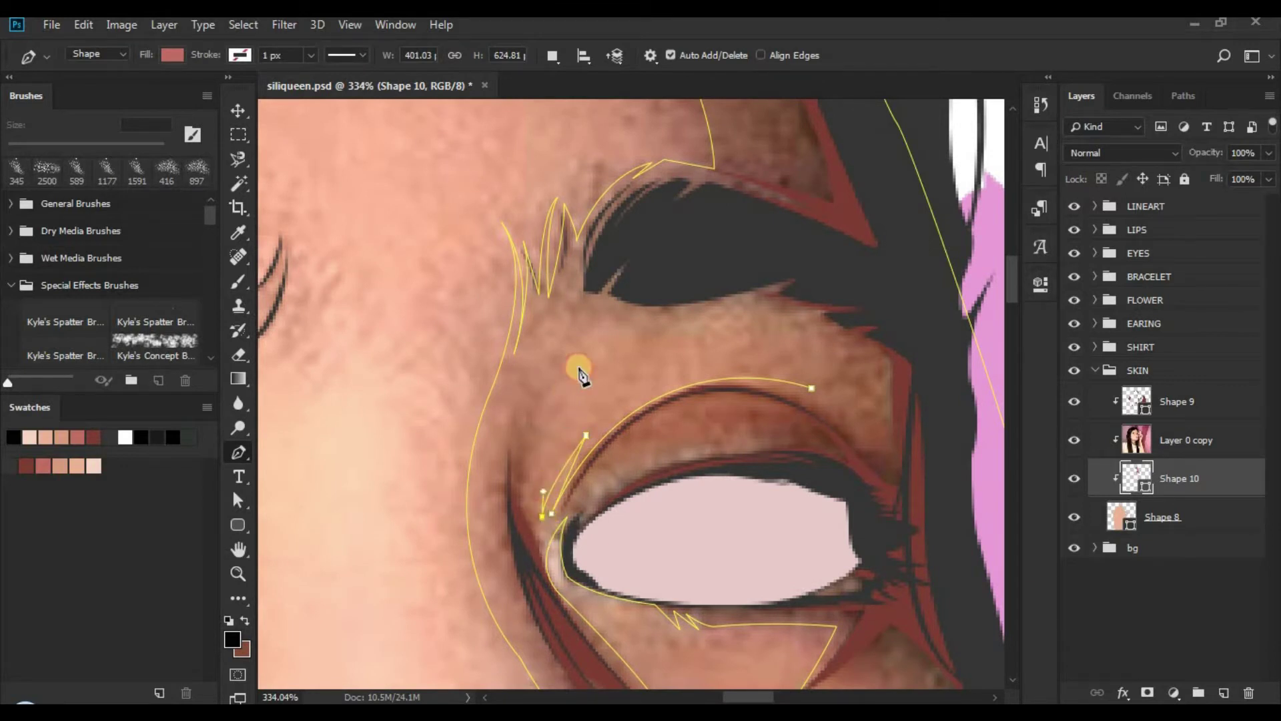
Step: Continue the cut-out up from the inner eye corner and along the eyebrow's underside, with a short hair-like spike
left_click_drag(592, 334, 652, 252)
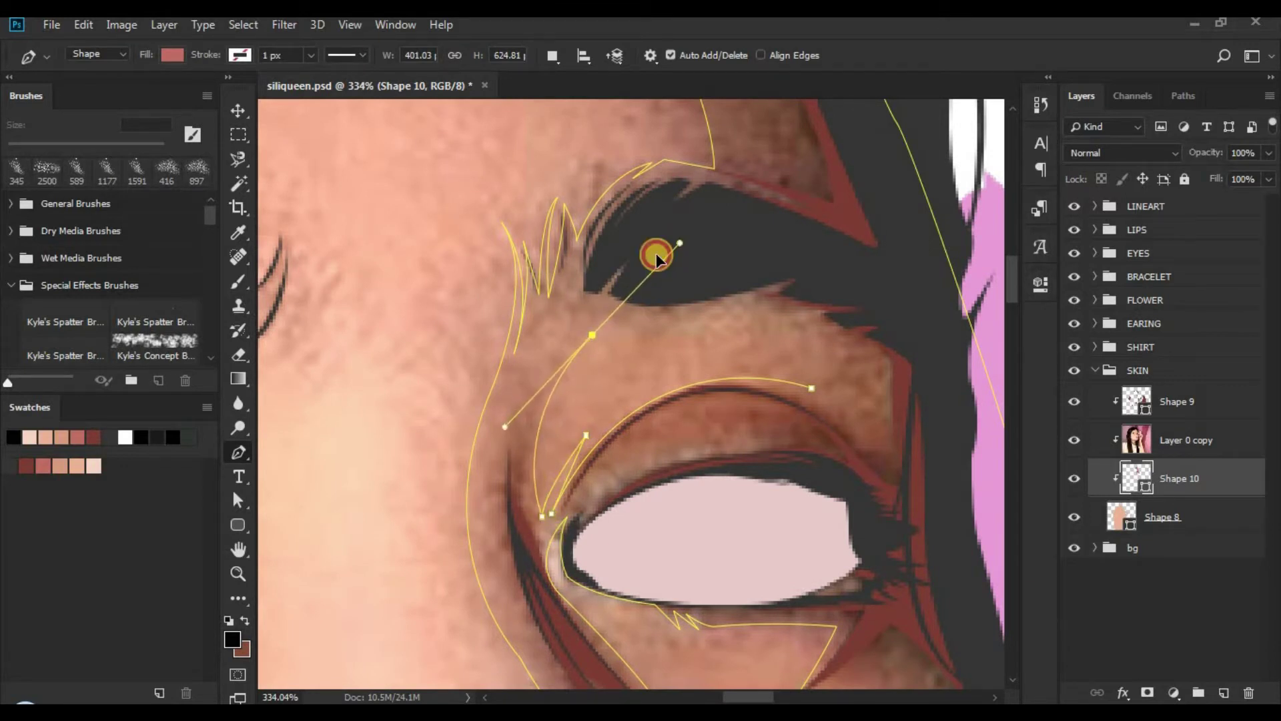
left_click(592, 335, "alt")
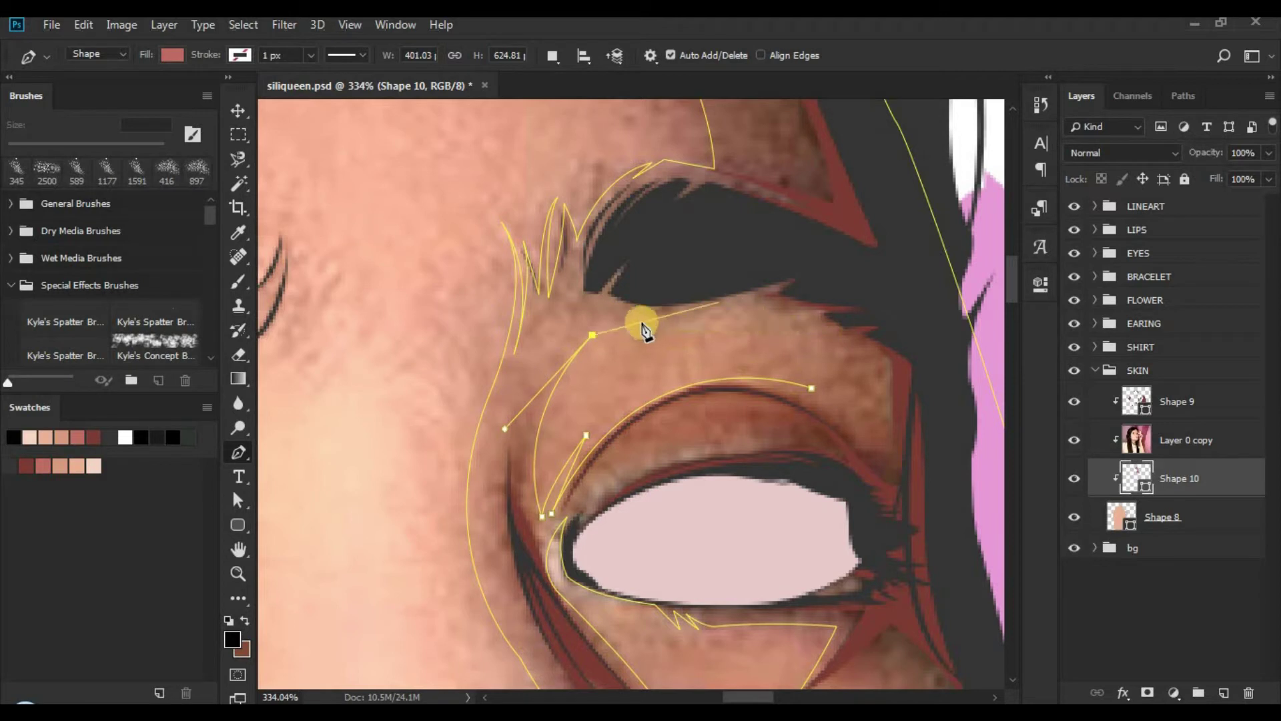
left_click(652, 332)
left_click_drag(658, 335, 684, 320)
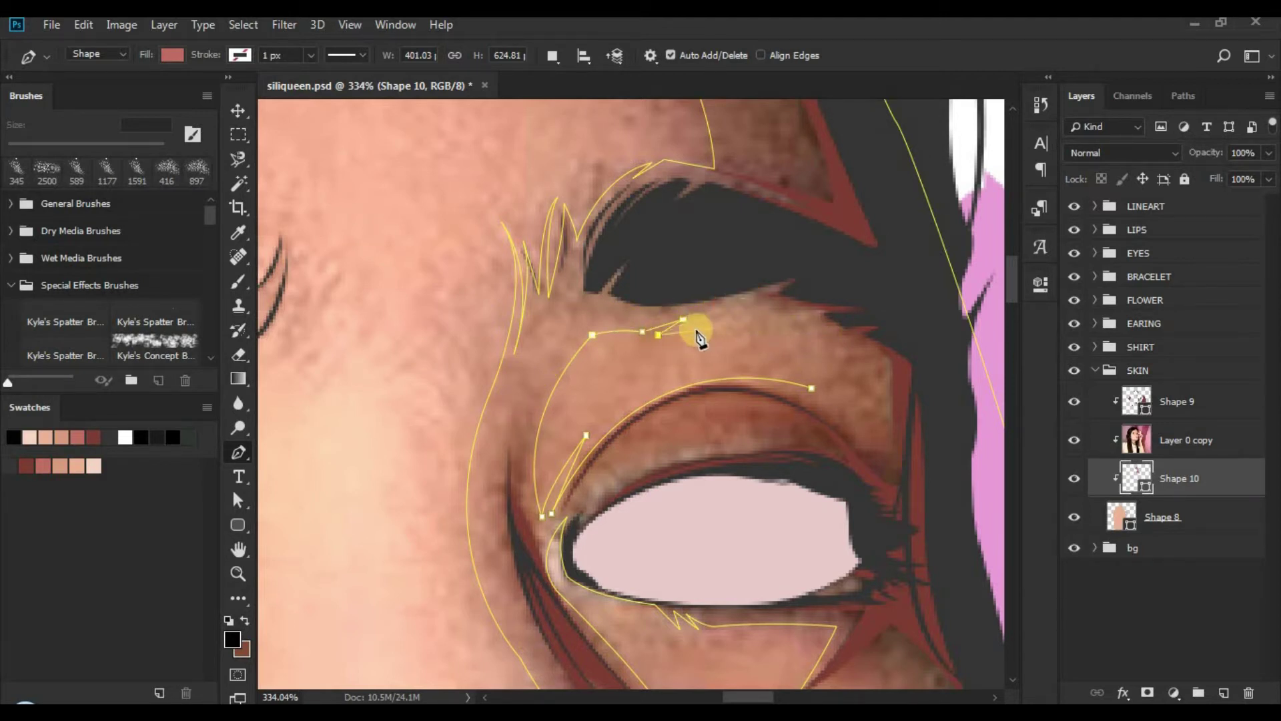
left_click_drag(688, 333, 740, 296)
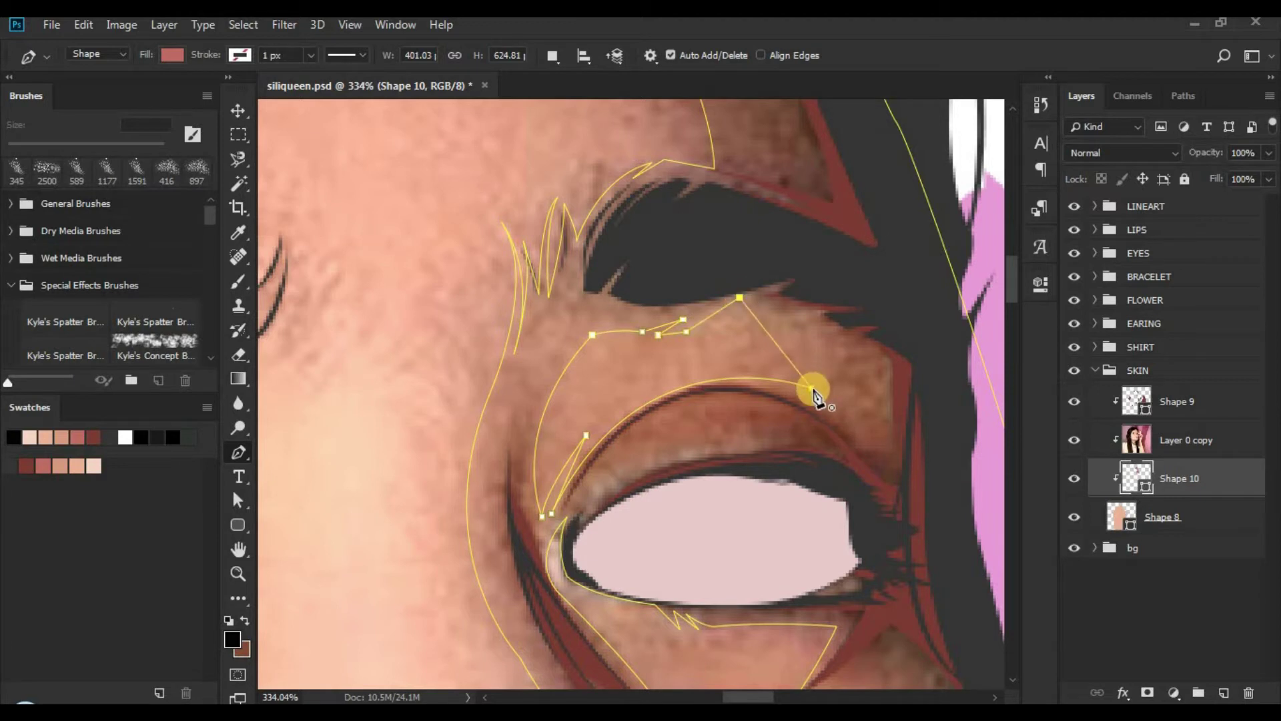
Step: Move the cut-out's starting anchor outward along the eyelid crease
left_click_drag(813, 389, 804, 463)
key("ctrl+z")
left_click_drag(812, 389, 842, 410)
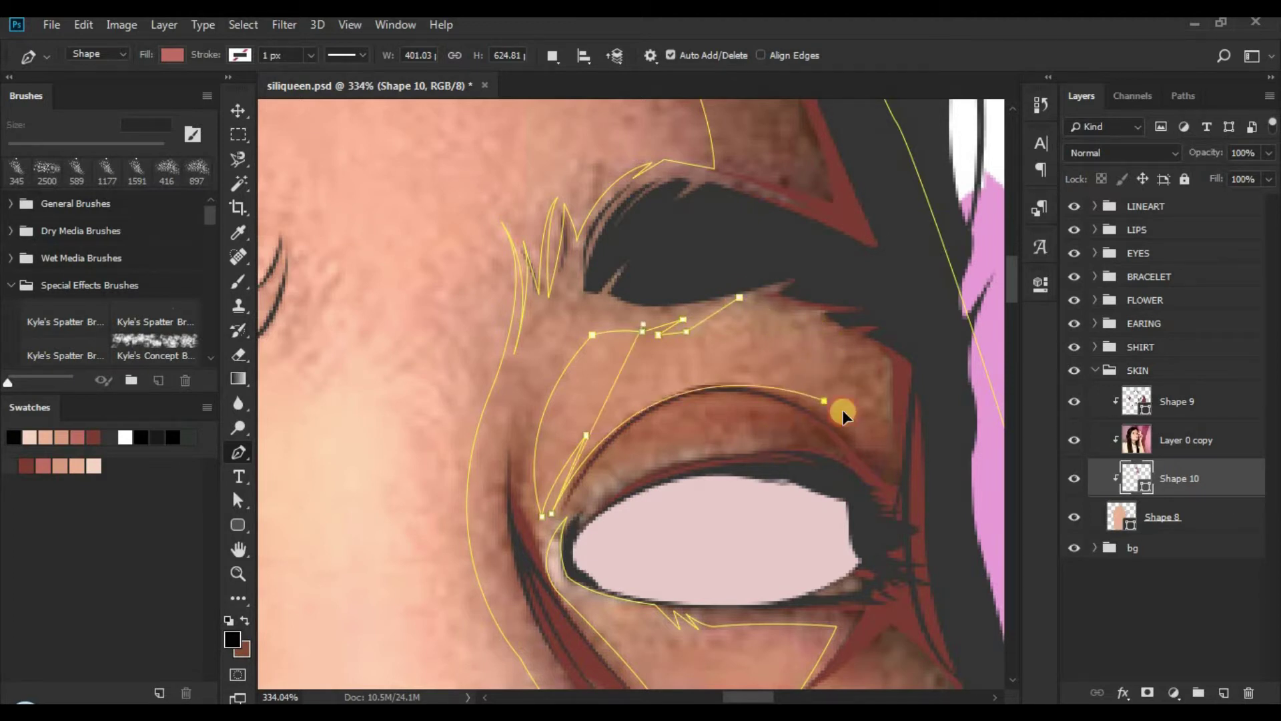
left_click_drag(643, 325, 667, 275)
left_click_drag(843, 418, 902, 544)
key("ctrl+z")
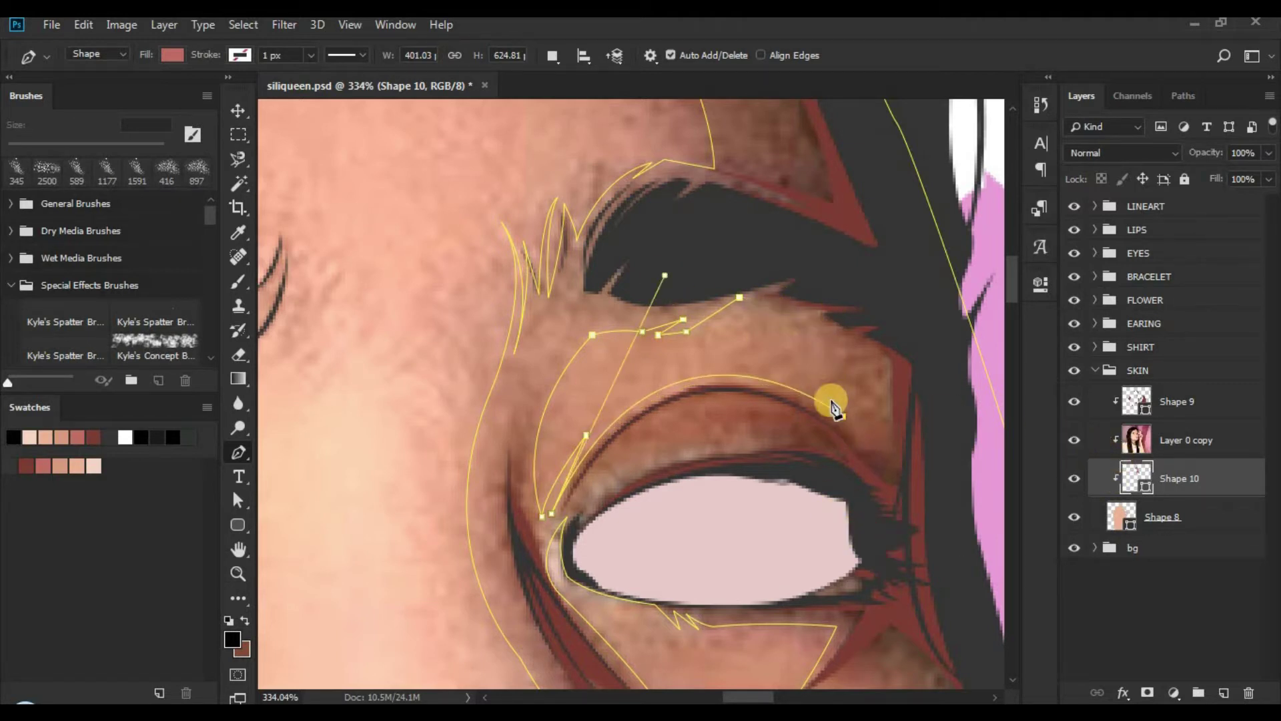
Step: Add short jagged spikes under the outer part of the eyebrow and close the cut-out at the crease
left_click(830, 315)
left_click(786, 329)
left_click(833, 328)
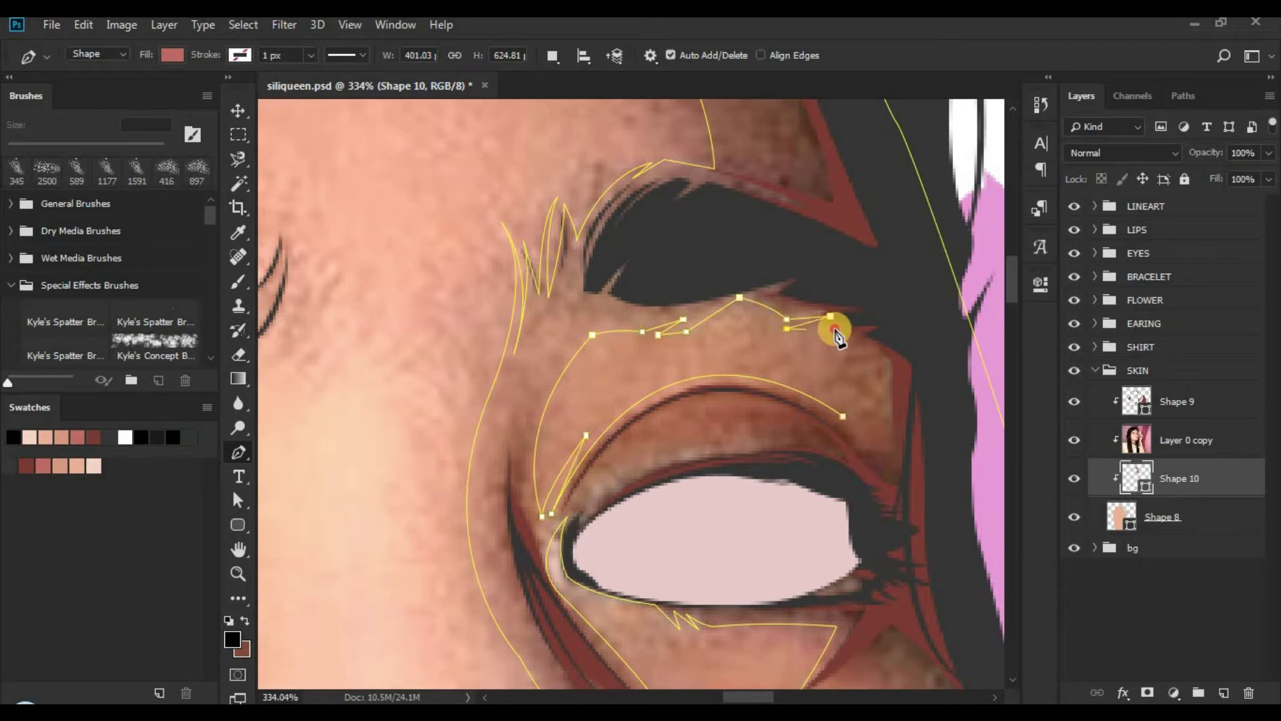
left_click(802, 338)
Step: Hide Layer 0 copy, deselect the shape and examine the cut-out between the eyebrow and the eyelid crease
left_click(1074, 440)
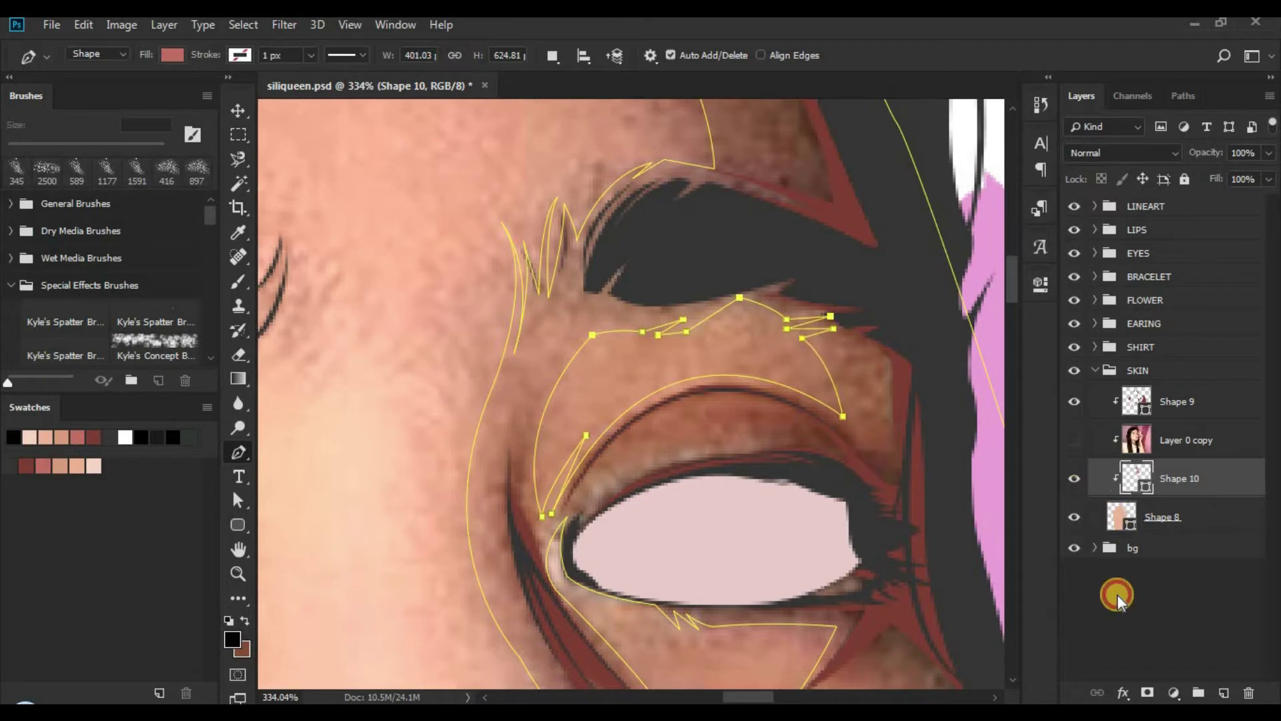
left_click(1117, 594)
key("z")
left_click_drag(688, 321, 535, 306)
mouse_move(851, 298)
left_mouse_down()
mouse_move(788, 297)
mouse_move(874, 301)
left_mouse_up()
scroll(854, 447, "up", 4)
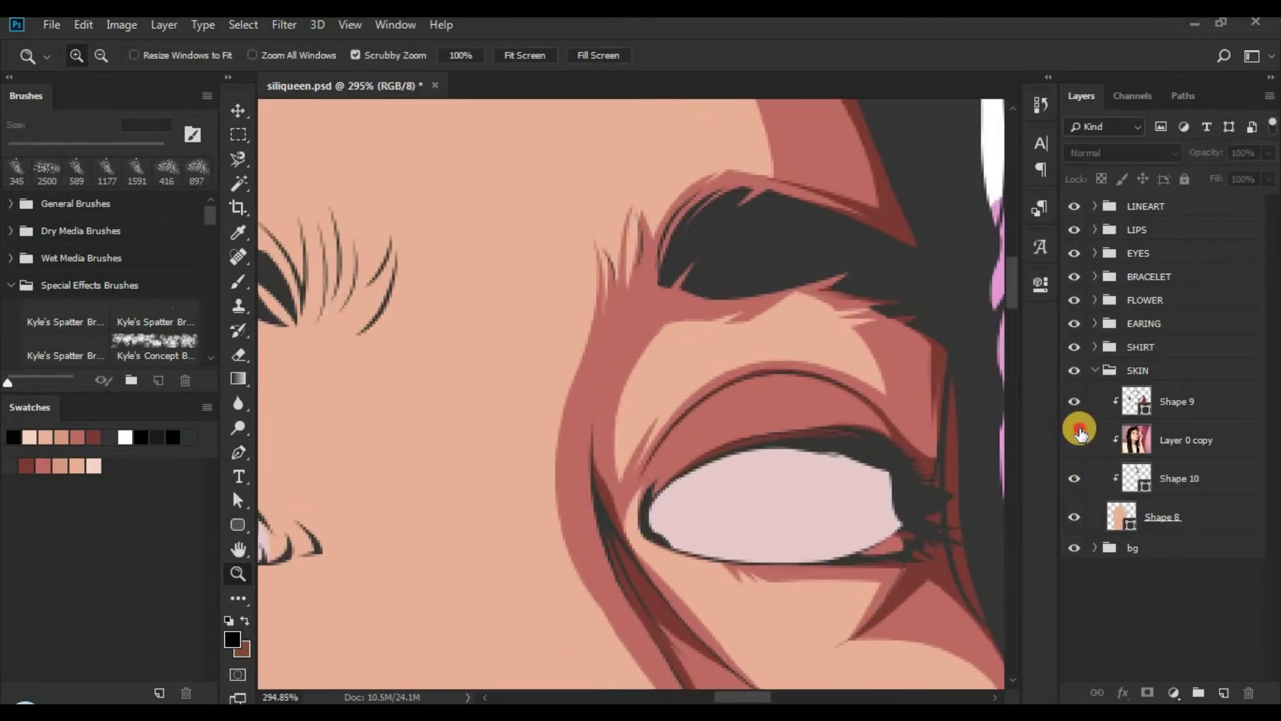
Step: Show Layer 0 copy again and reselect Shape 10 for pen drawing with Subtract Front Shape
left_click(1074, 439)
left_click(1118, 480)
key("p")
left_click_drag(746, 443, 692, 429)
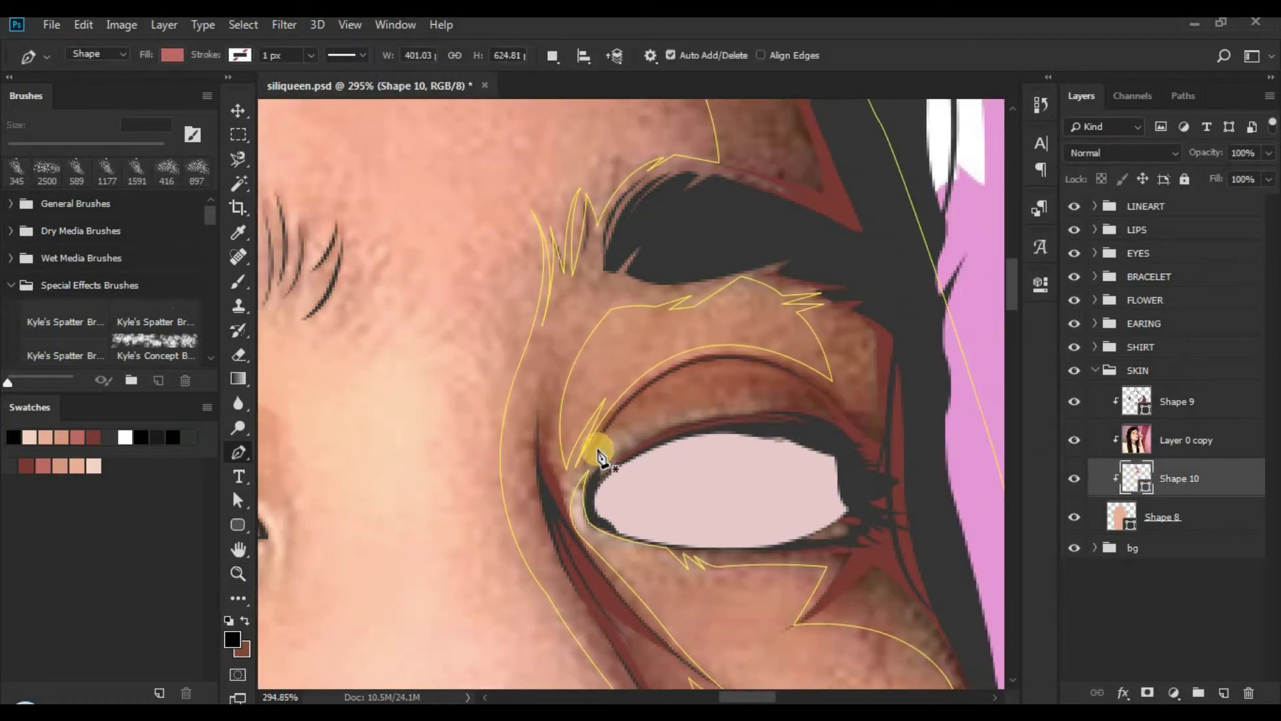
left_click(552, 56)
left_click(580, 94)
Step: Trace a narrow closed cut-out on the eyelid just above the upper lash line, tapering to the outer side
left_click(782, 405)
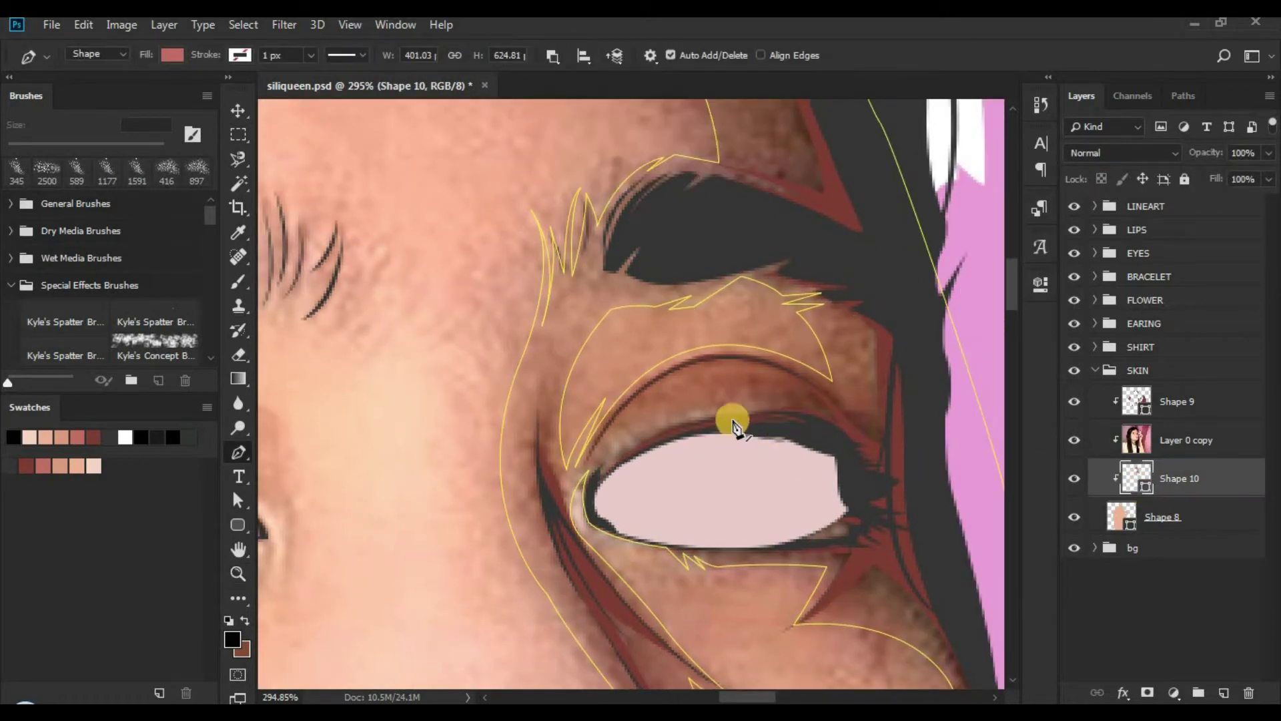
left_click(610, 470)
left_click_drag(606, 472, 546, 543)
left_click(599, 475)
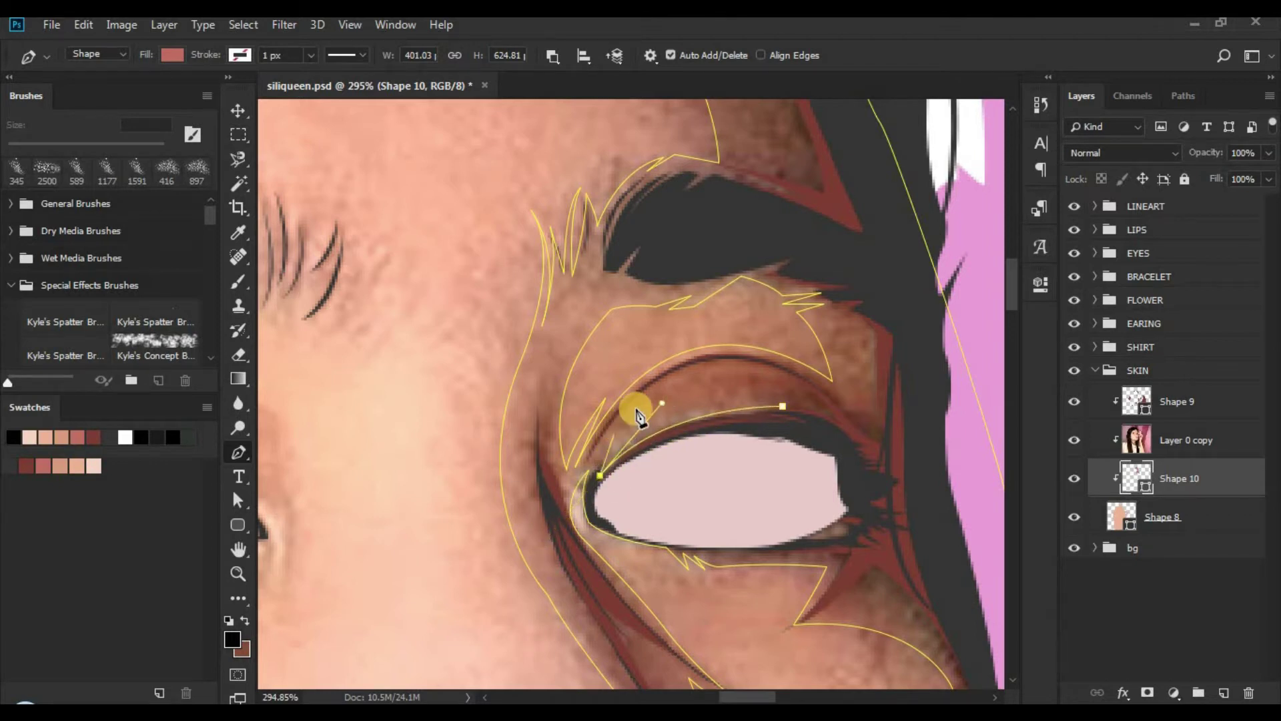
left_click(644, 407, "alt")
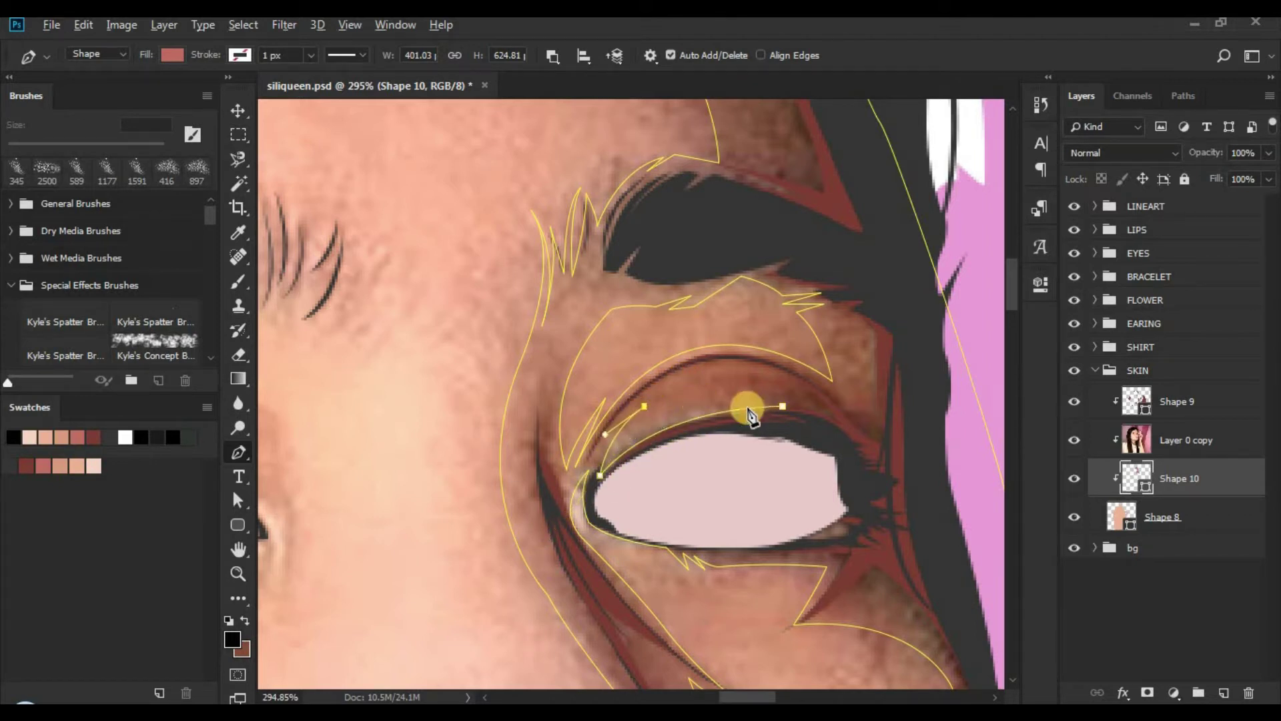
left_click_drag(774, 409, 847, 423)
Step: Hide Layer 0 copy, deselect the shape and examine the shading around the whole eye
left_click(1072, 401)
left_click(1073, 441)
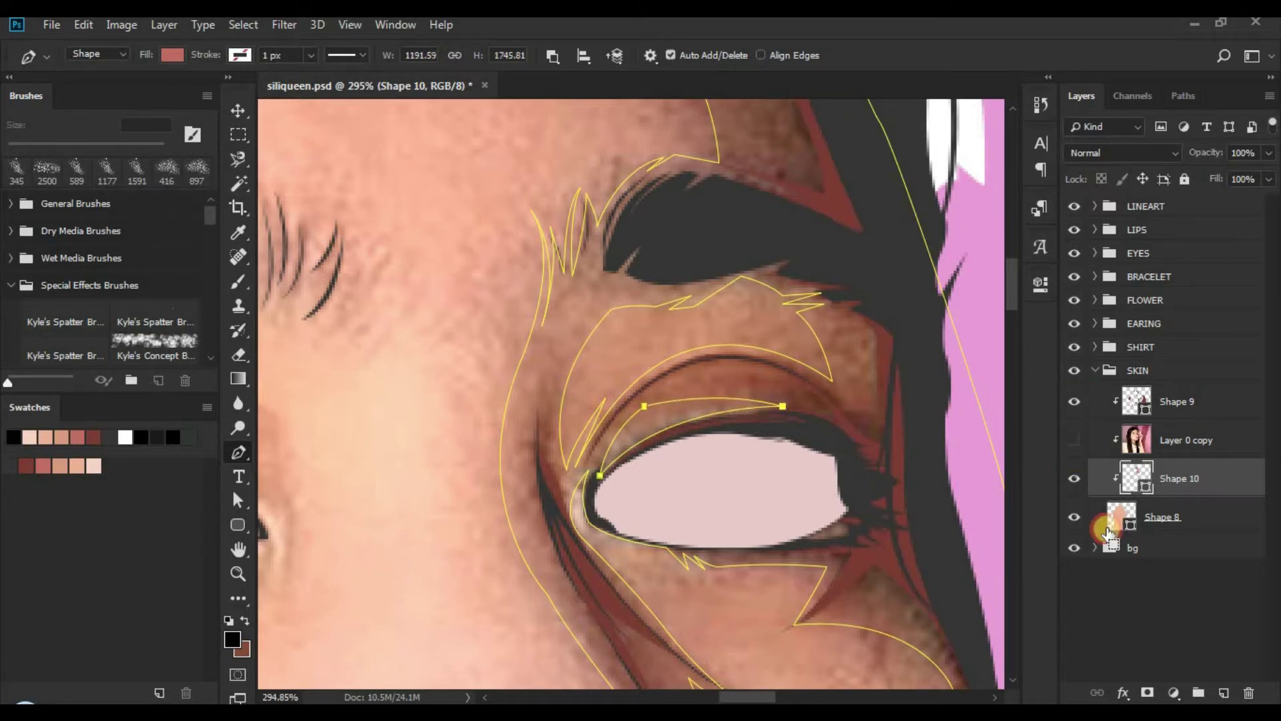
left_click(1115, 587)
key("z")
left_click_drag(729, 398, 988, 410)
Step: Show Layer 0 copy again, reselect Shape 10 for pen drawing and set the path operation to Combine Shapes
left_click(1073, 440)
left_click(1138, 484)
key("p")
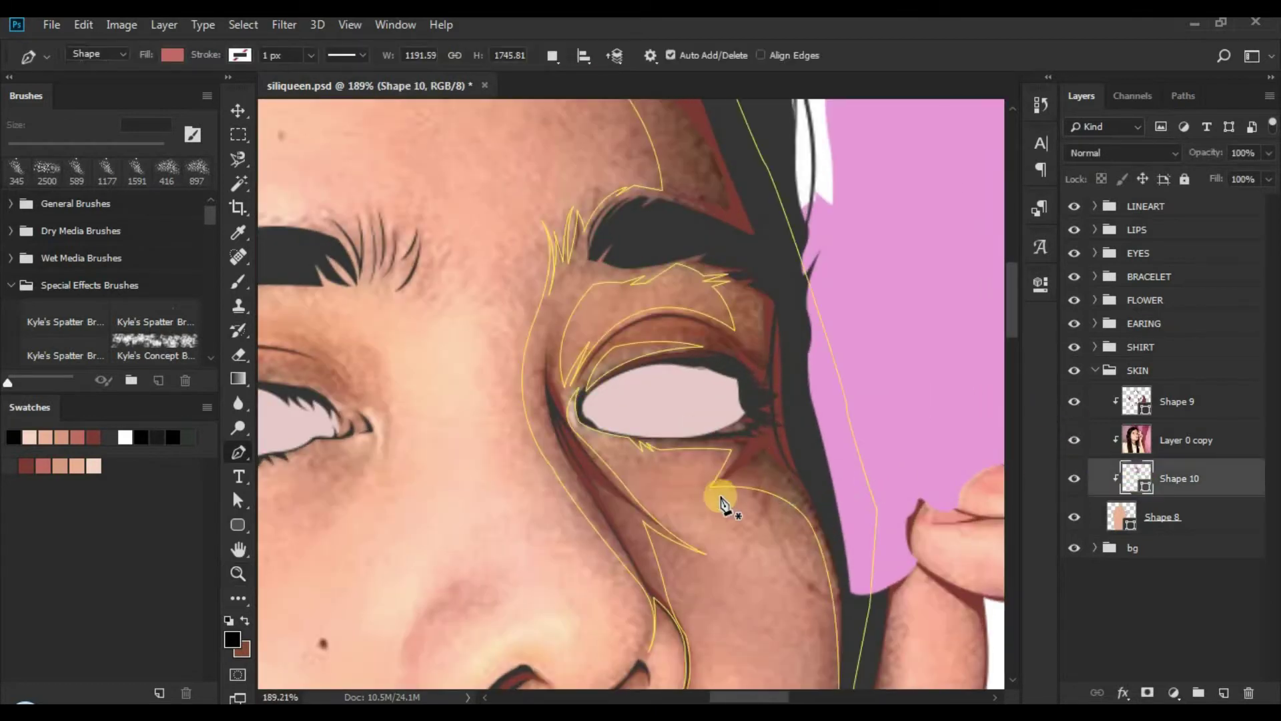
left_click(552, 55)
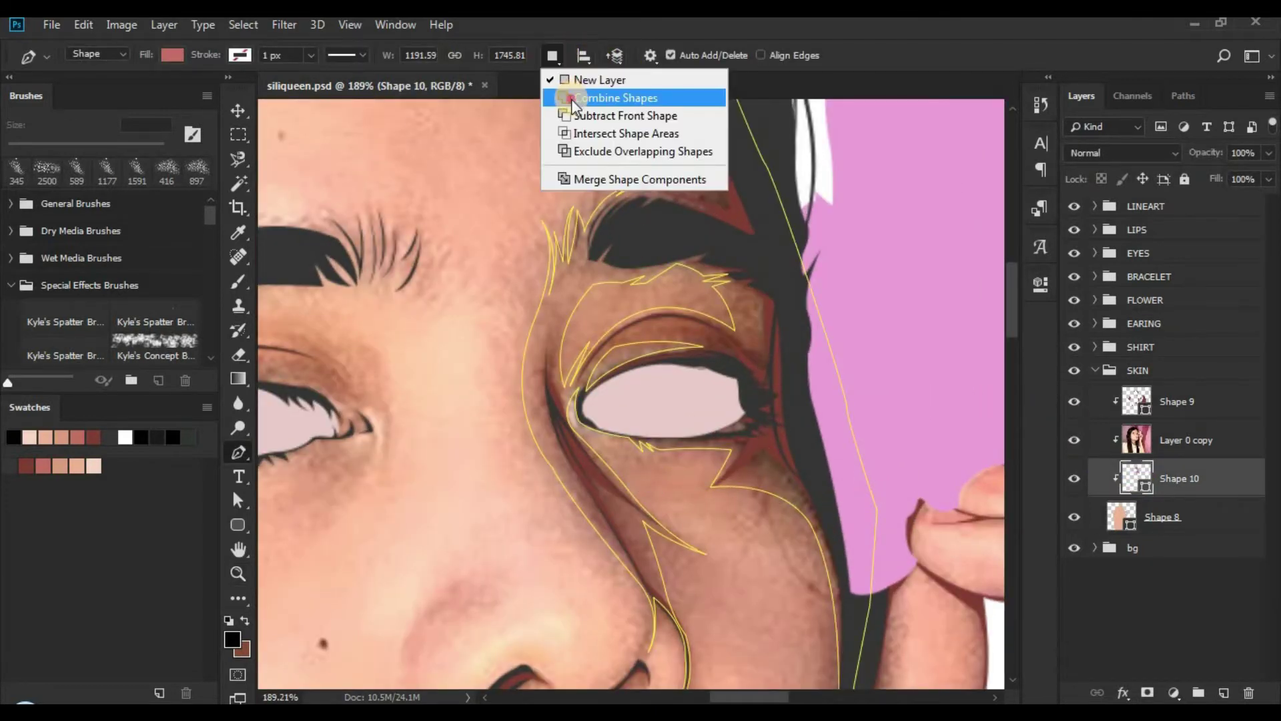
left_click(587, 94)
Step: Trace a thin closed crescent of shadow beneath the lower lashes
left_click(603, 450)
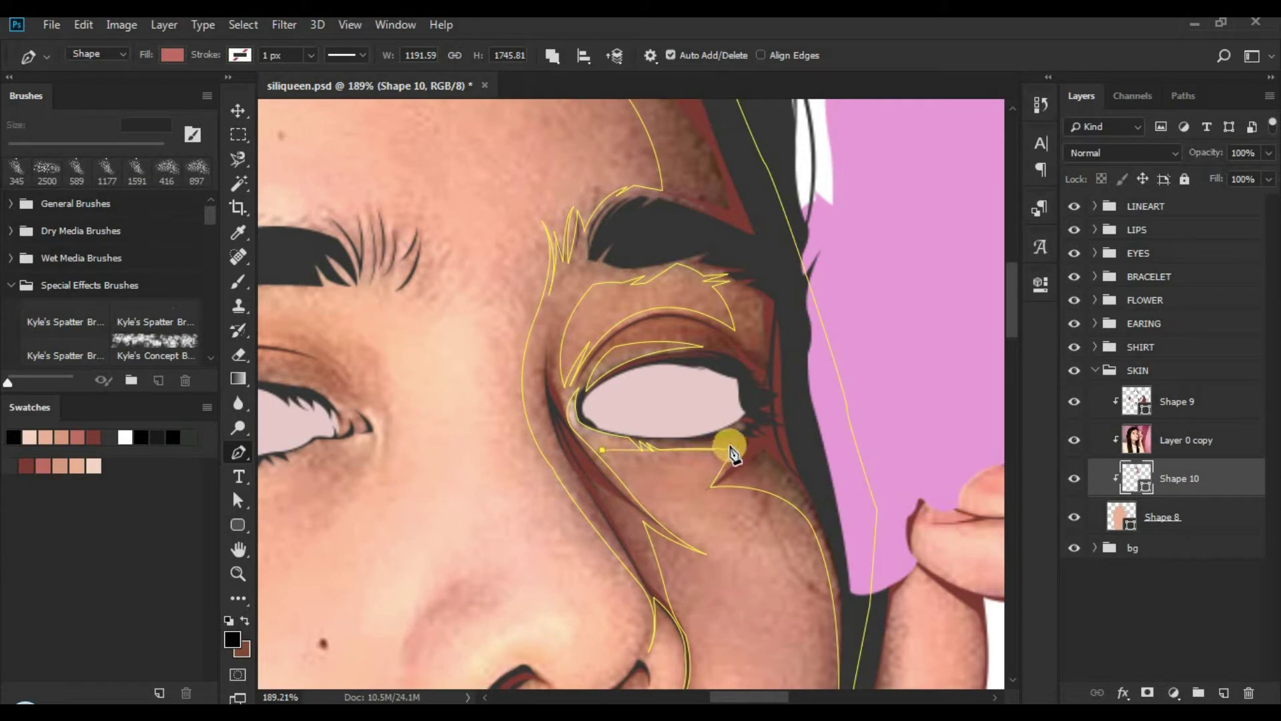
left_click_drag(770, 420, 785, 419)
left_click_drag(603, 450, 526, 427)
Step: Trace the outer curve of the nostril wing on the lit side of the nose, with a pointed tip at its base
left_click_drag(681, 558, 727, 455)
left_click_drag(732, 508, 715, 352)
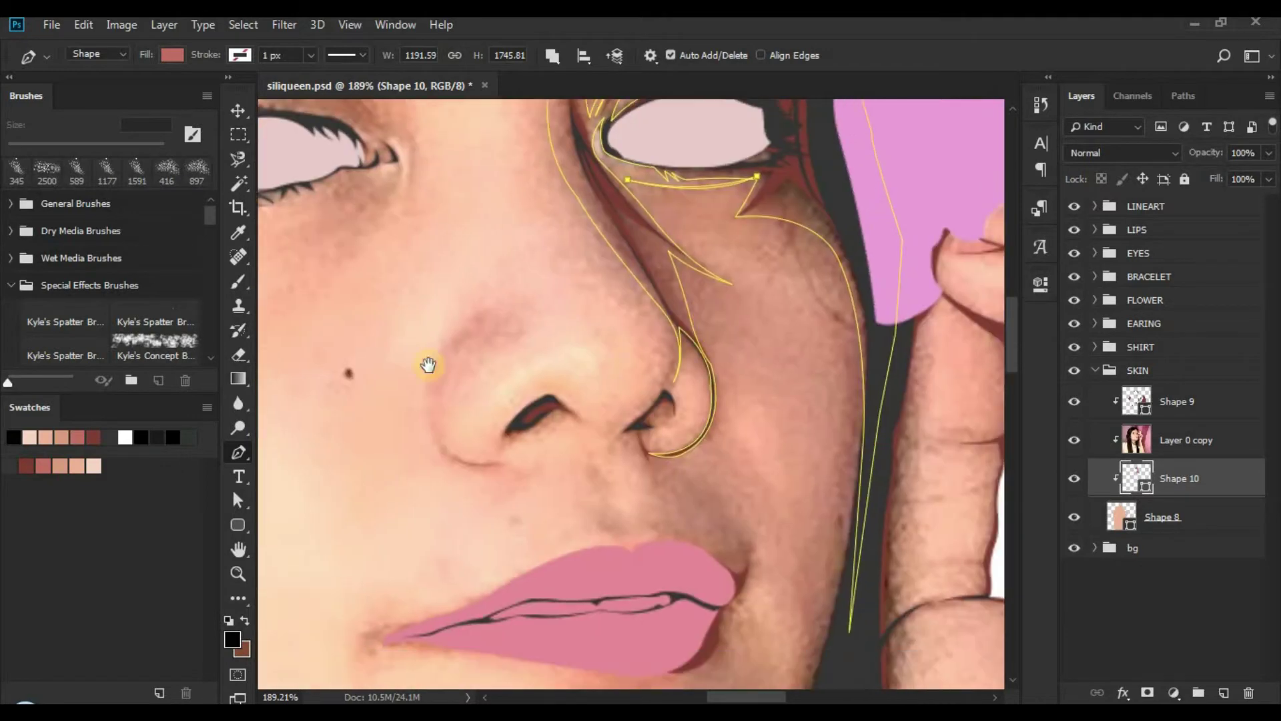
left_click_drag(428, 364, 661, 445)
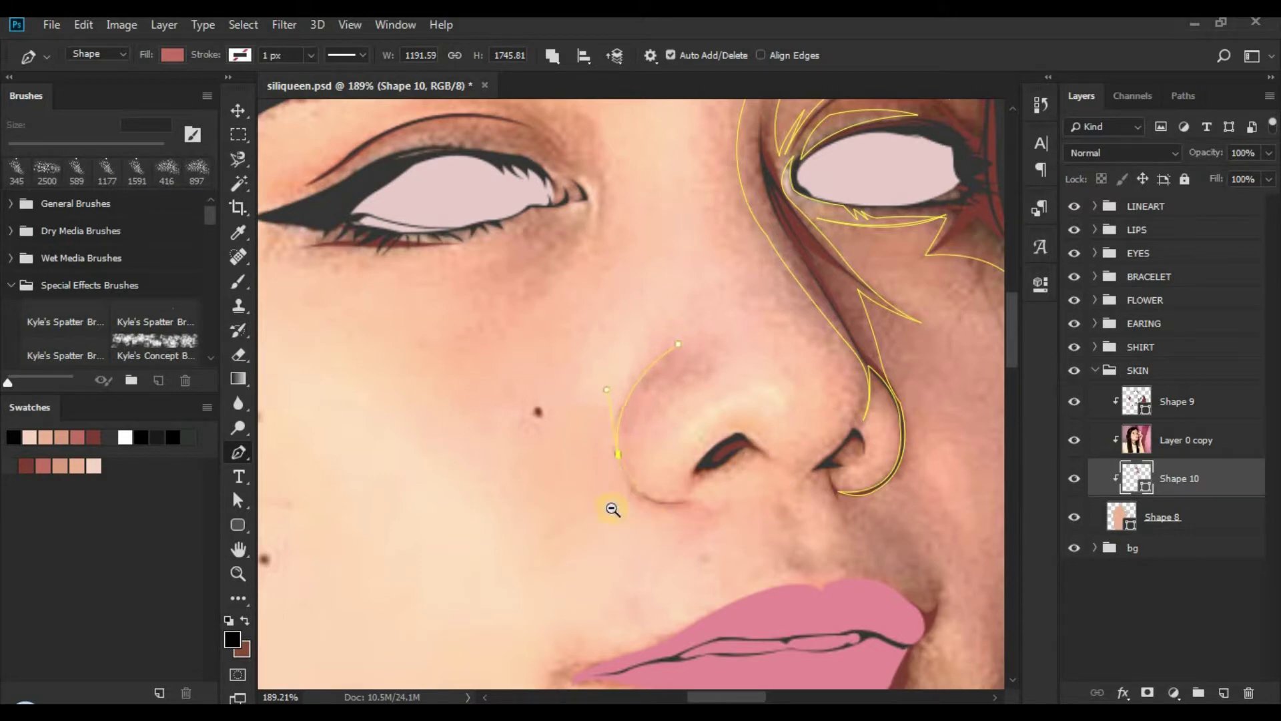
left_click_drag(613, 509, 693, 500)
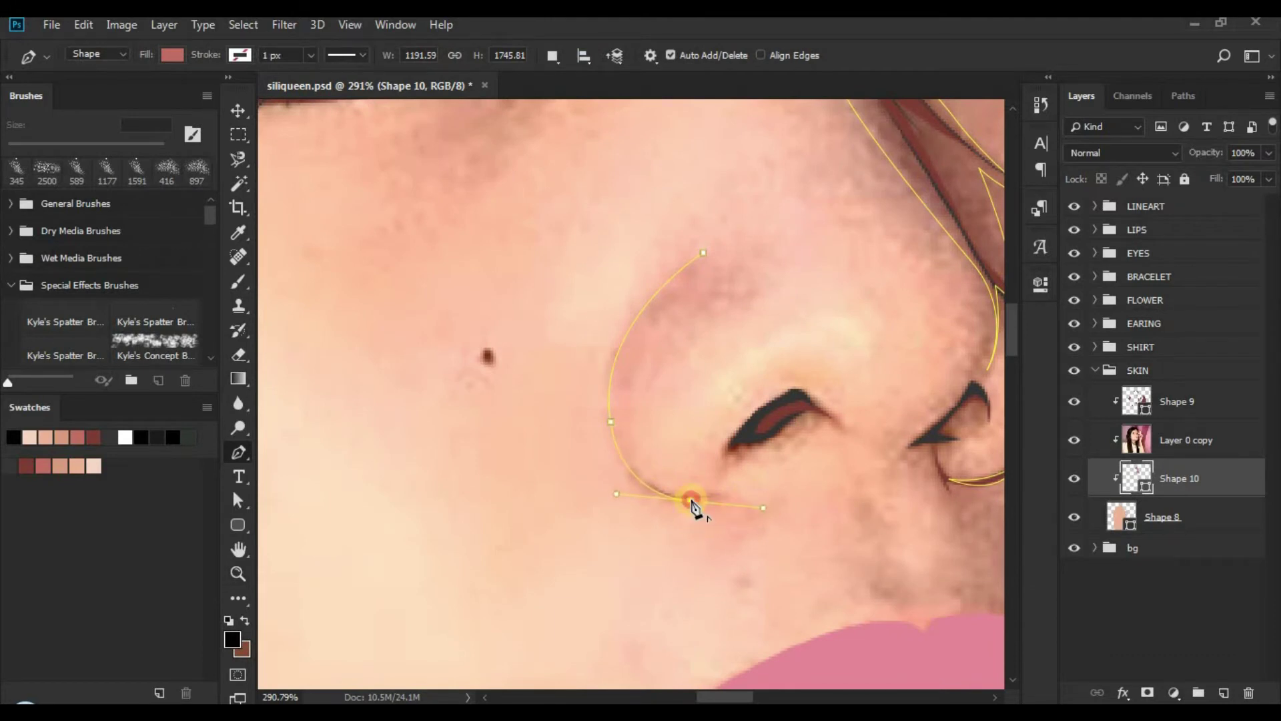
left_click(738, 501)
left_click(637, 472)
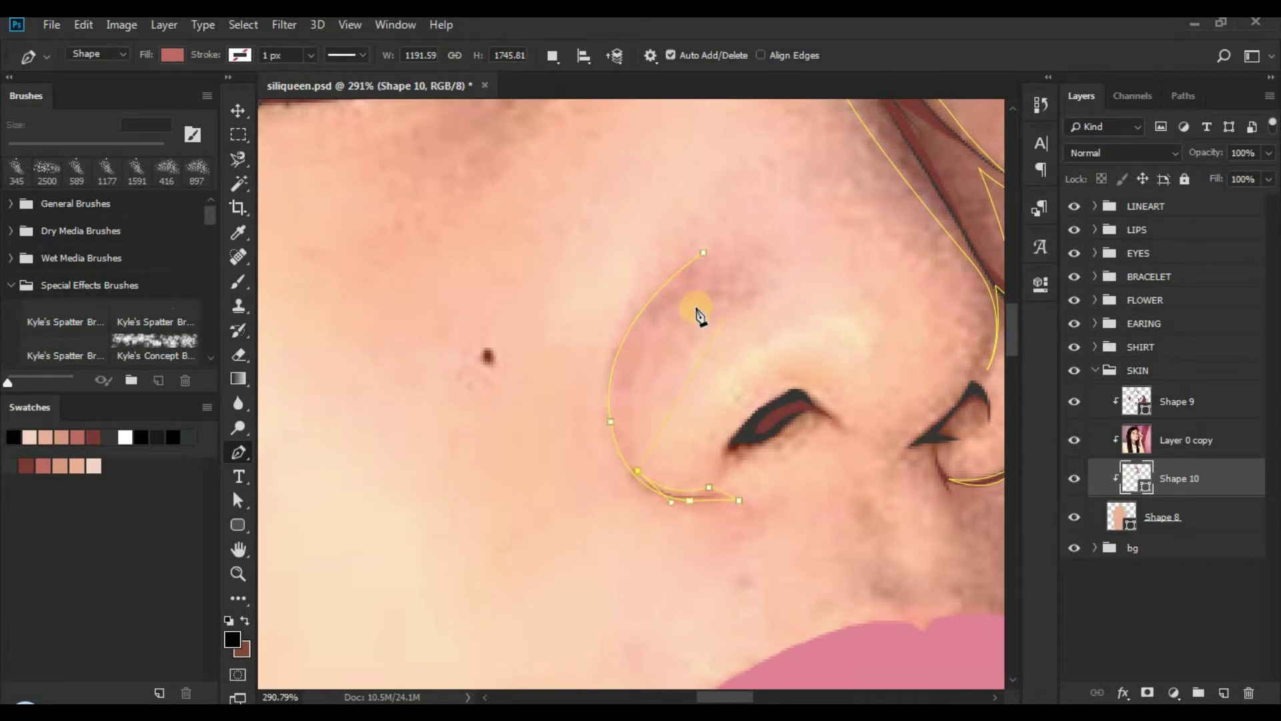
Step: Trace the inner edge back up the nostril wing with a pointed tip at the top and close the shadow shape
left_click_drag(798, 208, 765, 198)
left_click(668, 309, "alt")
key("ctrl+space")
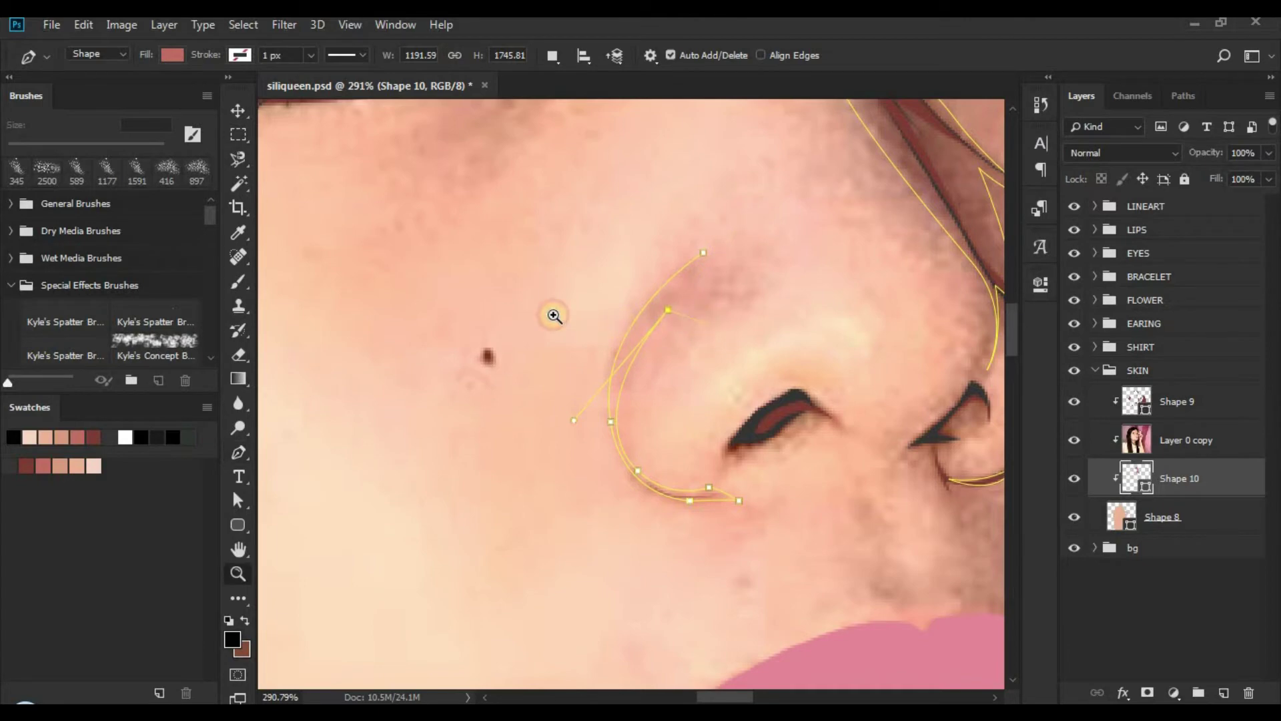
left_click_drag(553, 315, 709, 285)
left_click_drag(709, 286, 679, 364)
left_click(677, 361, "alt")
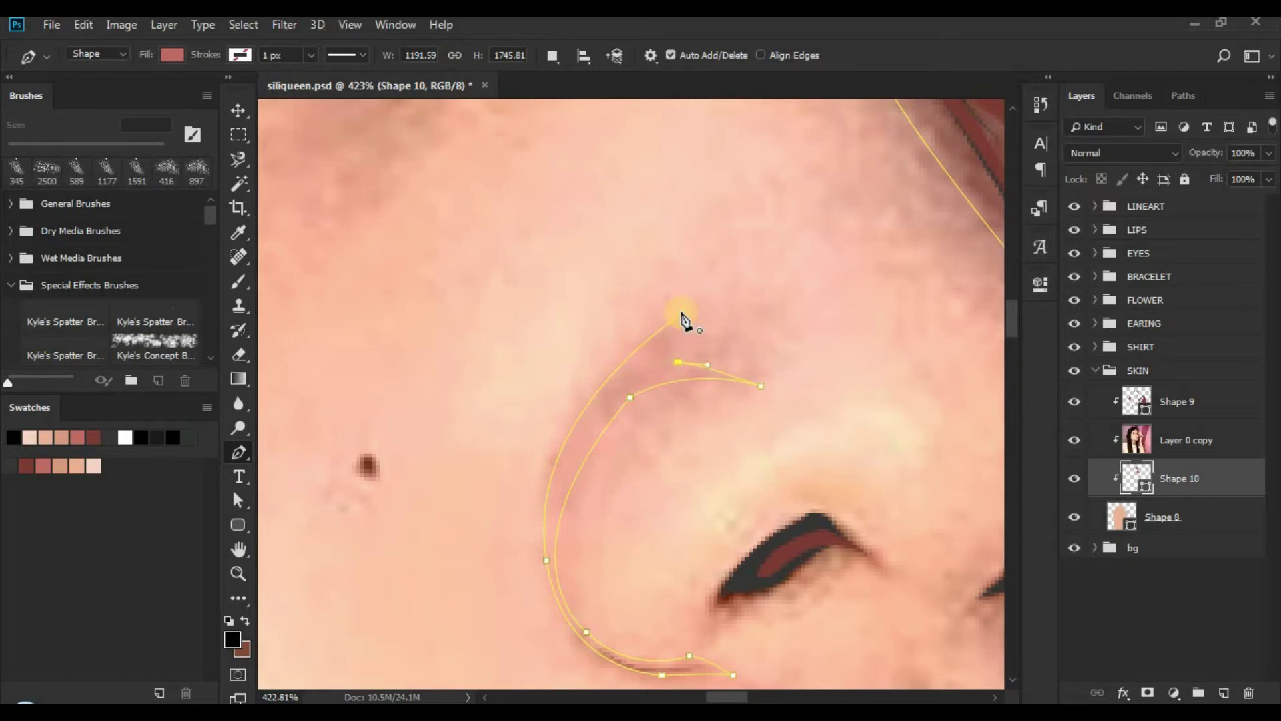
left_click_drag(656, 278, 609, 278)
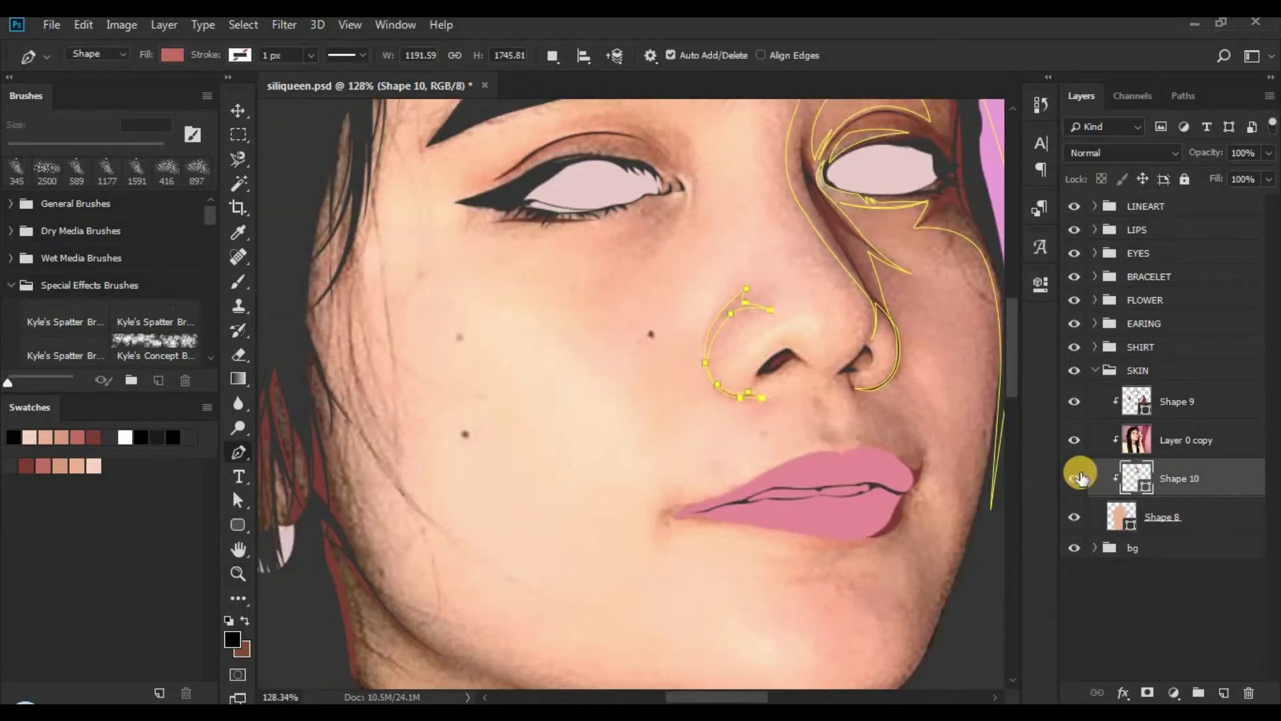
Step: Hide Layer 0 copy, deselect the shape and examine the shading across the whole face
left_click(1074, 440)
left_click(1139, 599)
key("z")
left_click_drag(753, 377, 741, 414)
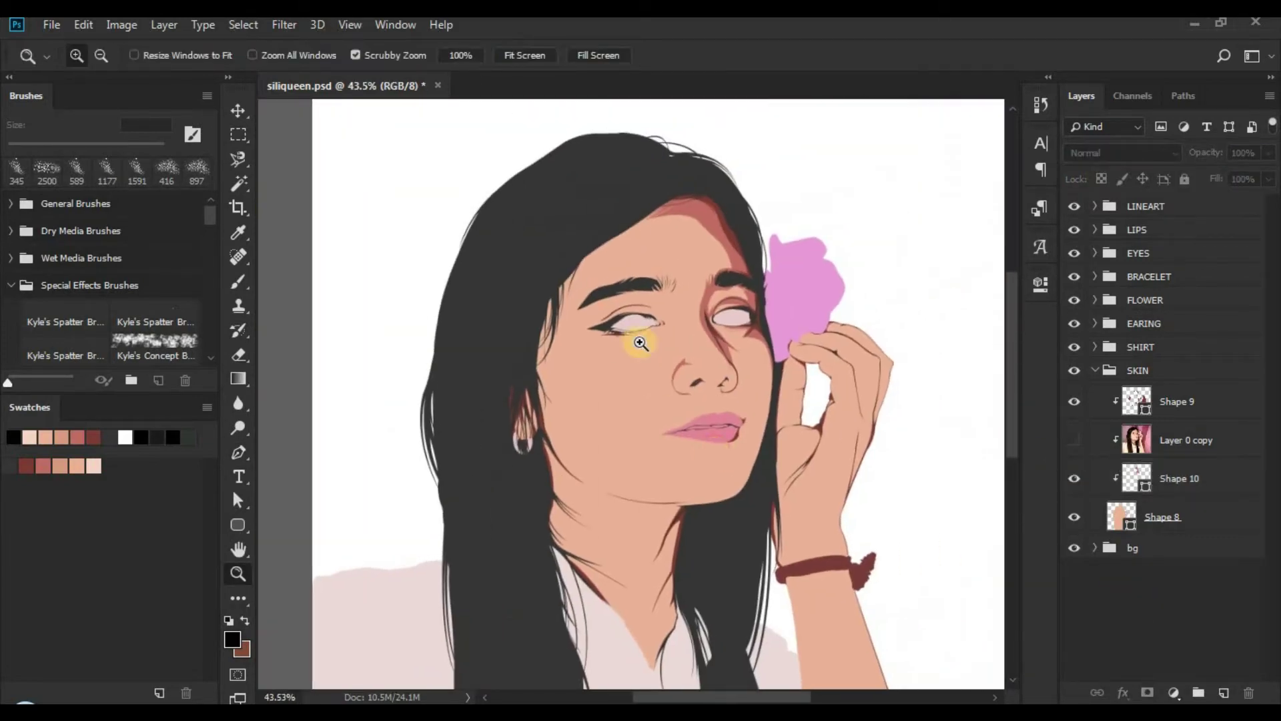
left_click_drag(588, 341, 700, 367)
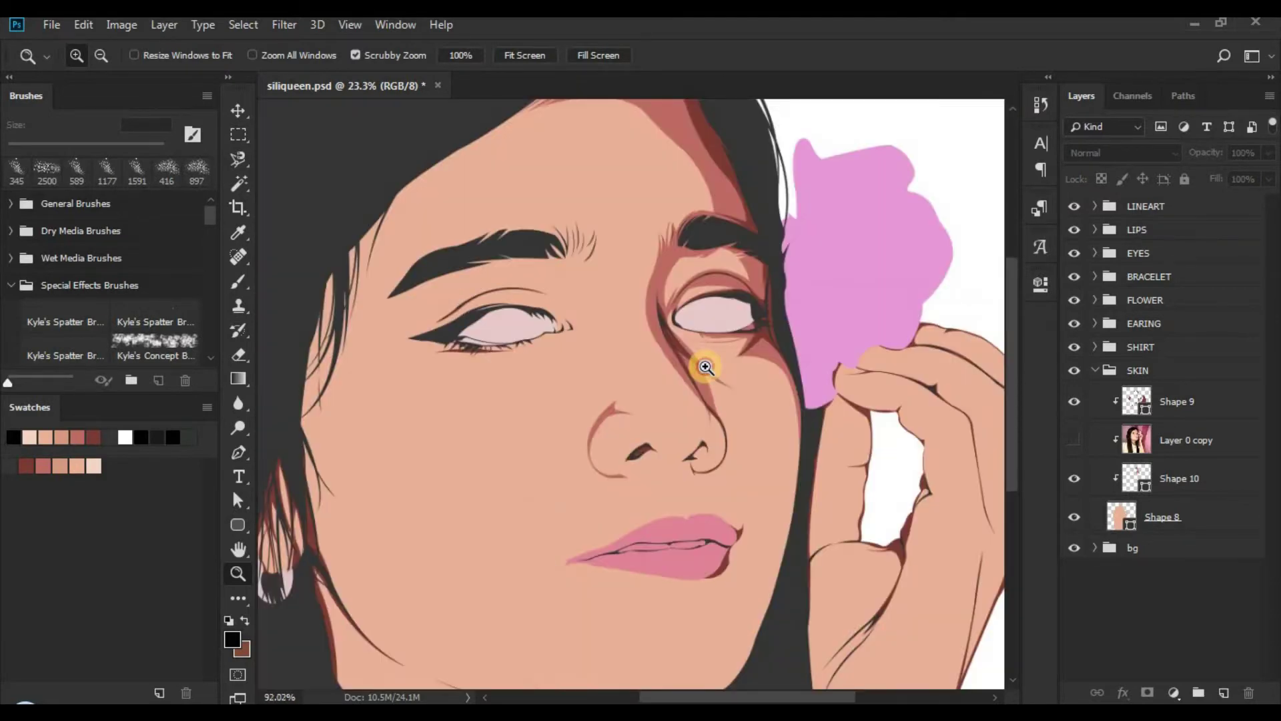
Step: Show the Layer 0 copy reference photo and set the Pen tool to Combine Shapes on the Shape 10 layer
left_click_drag(601, 435, 987, 417)
left_click(1074, 440)
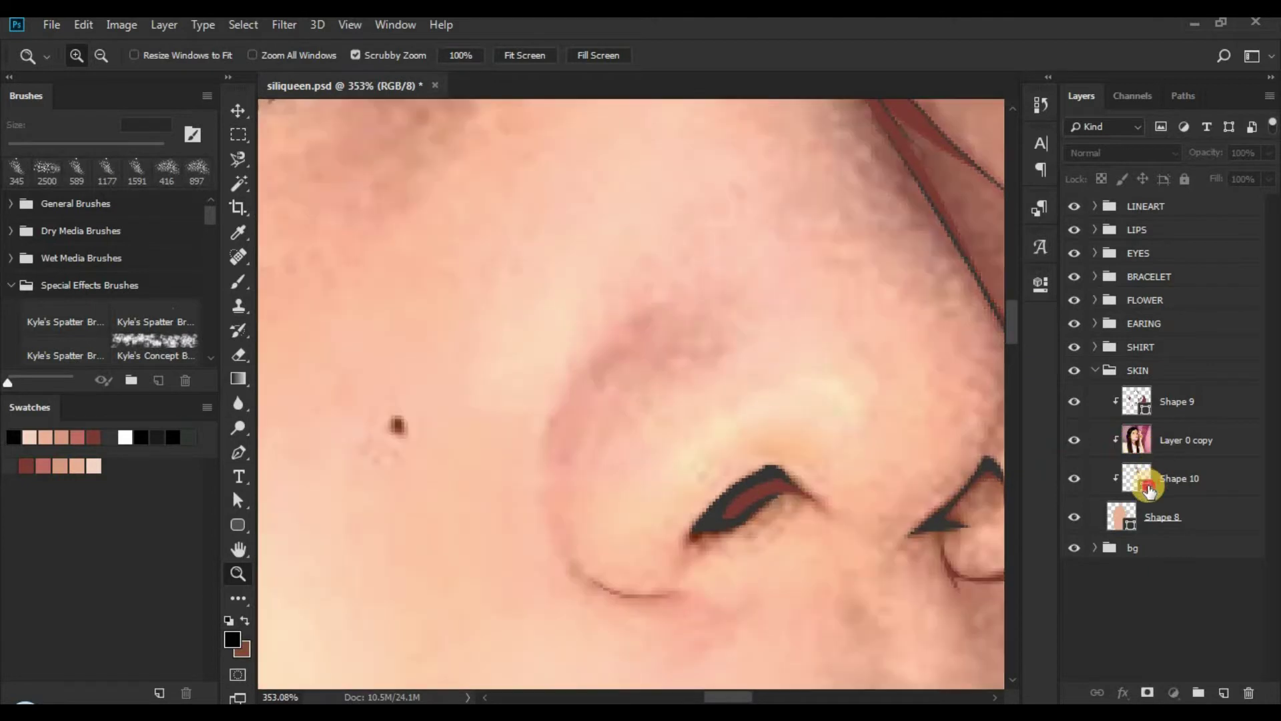
left_click(1146, 482)
key("o")
key("p")
left_click_drag(693, 441, 550, 310)
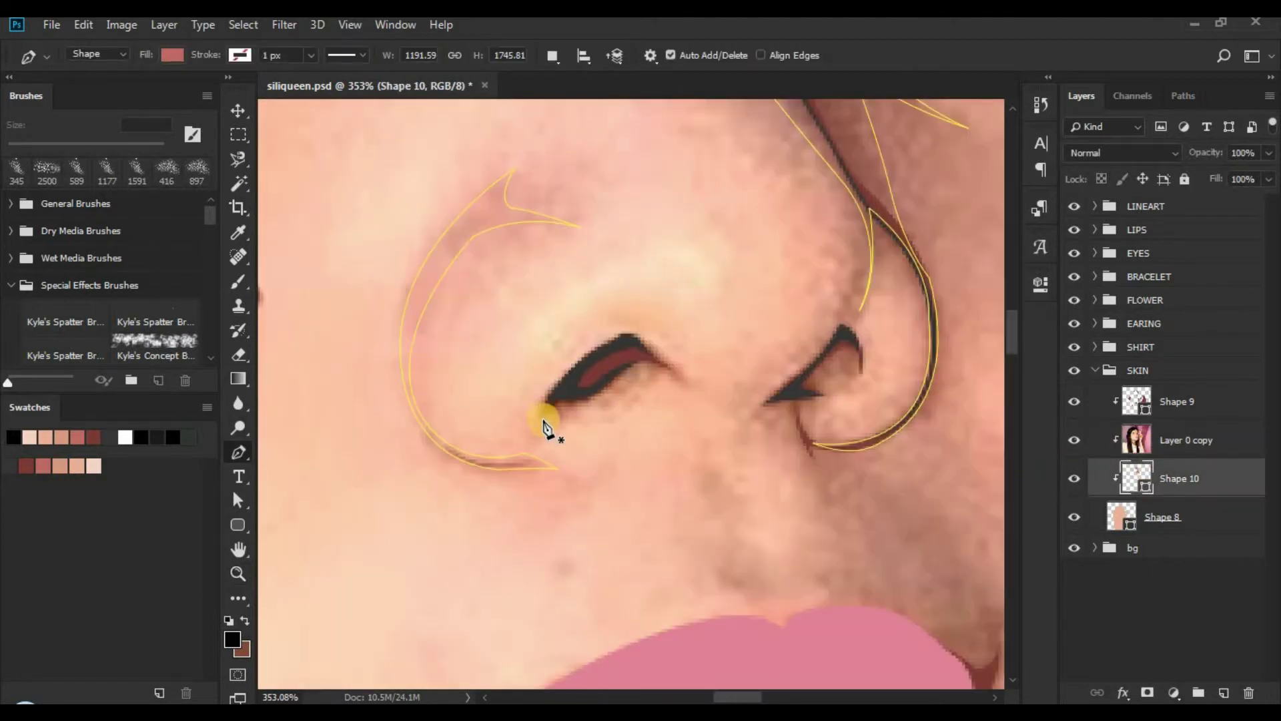
left_click(553, 56)
left_click(528, 113)
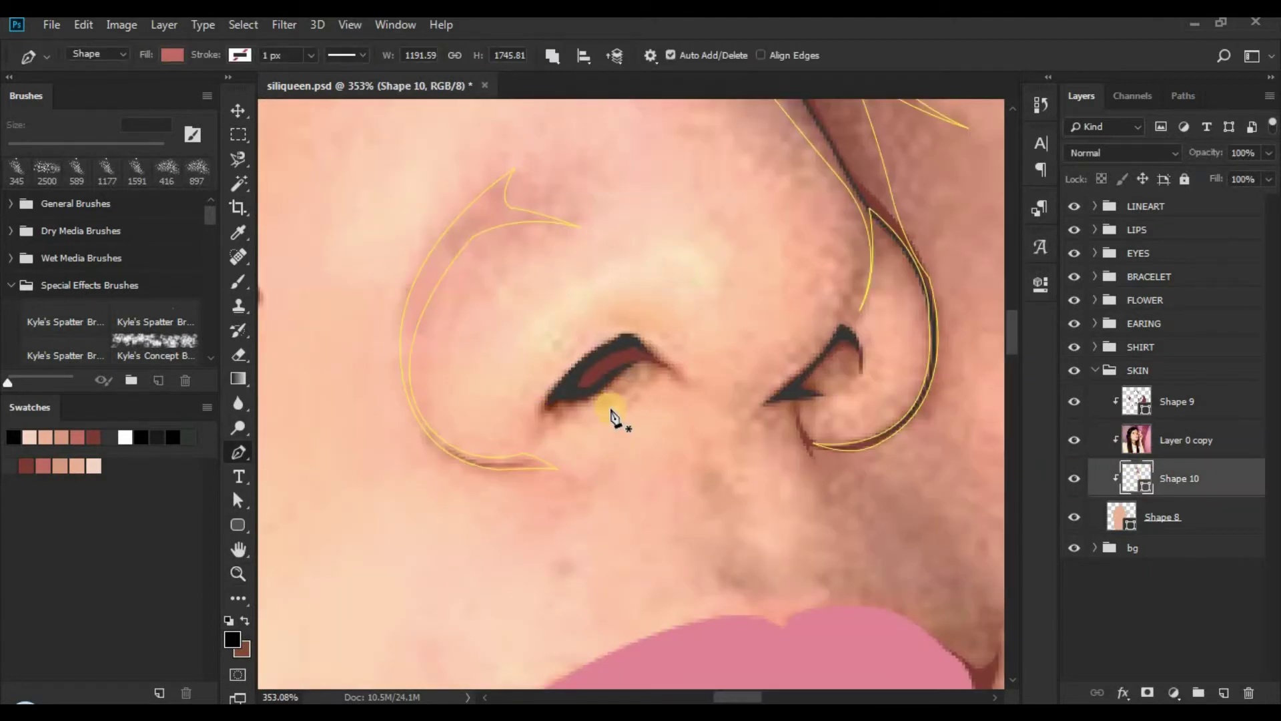
Step: Trace a closed shadow shape around the left nostril on Shape 10, following the photo's nostril rim and lower edge
left_click(538, 426)
left_click_drag(596, 354, 598, 352)
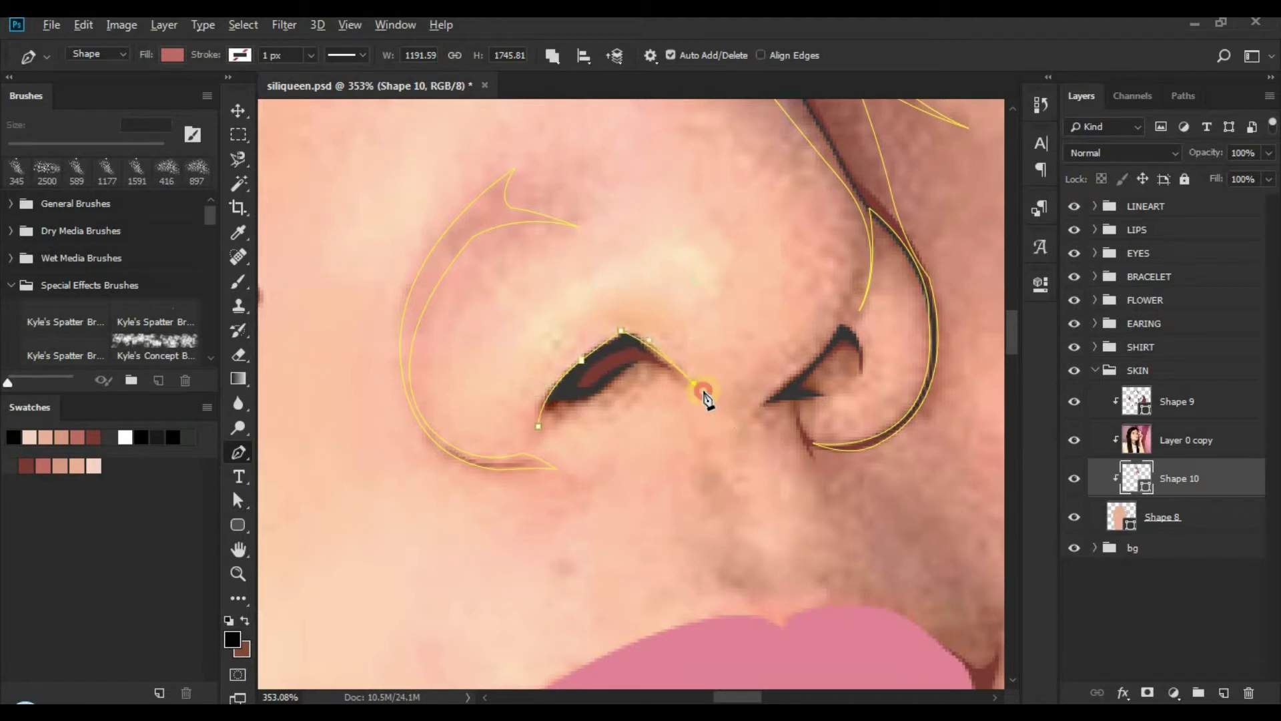
left_click_drag(705, 398, 657, 386)
left_click(545, 412)
left_click_drag(594, 413, 594, 409)
left_click_drag(647, 366, 647, 323)
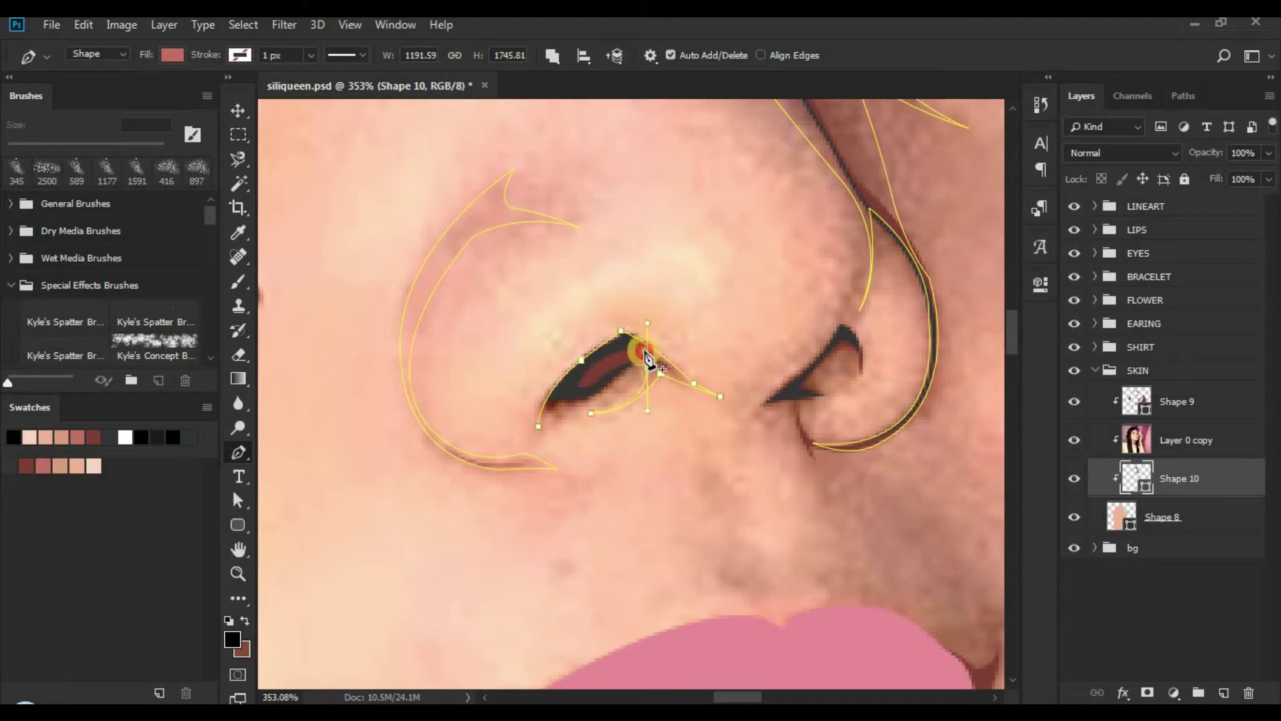
left_click(646, 364, "alt")
left_click(584, 409)
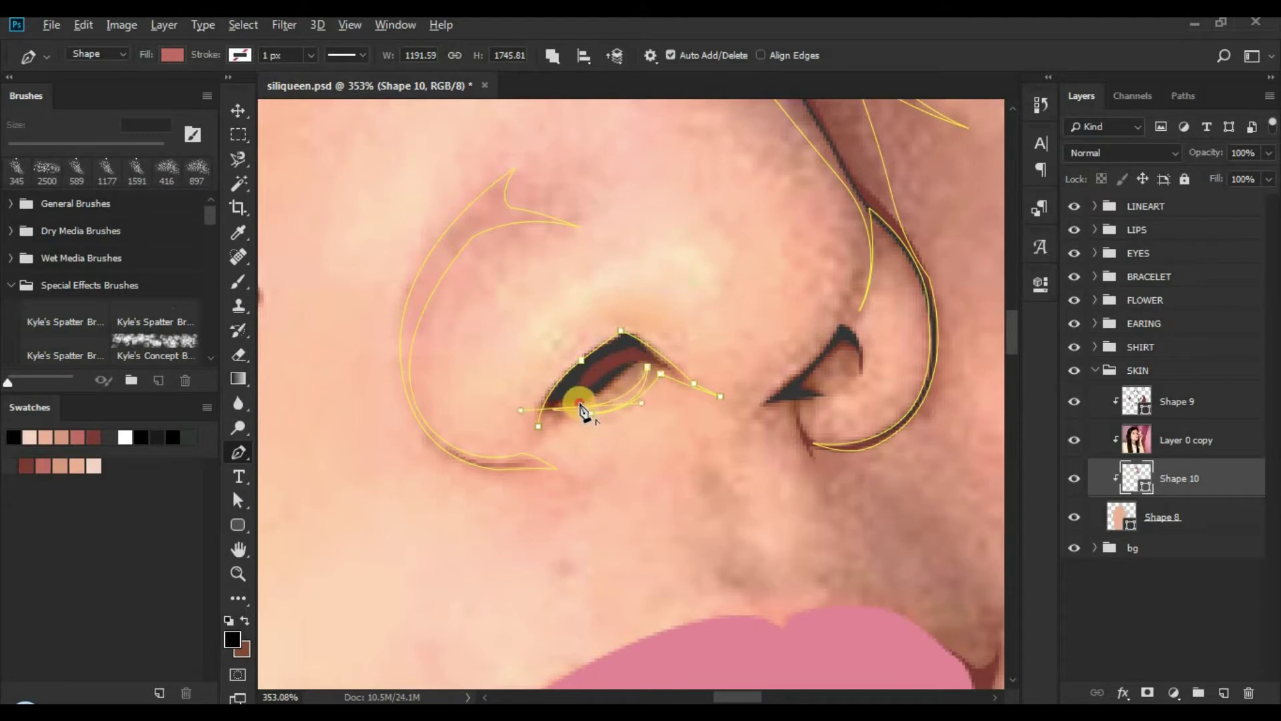
left_click(581, 407, "alt")
left_click(540, 429)
left_click_drag(534, 461, 538, 487)
left_click(535, 459, "alt")
left_click(538, 427)
Step: Add a combined shadow shape around the right nostril, with a pointed tip reaching down towards the upper lip
key("ctrl+space")
left_click_drag(691, 393, 661, 387)
left_click(571, 91)
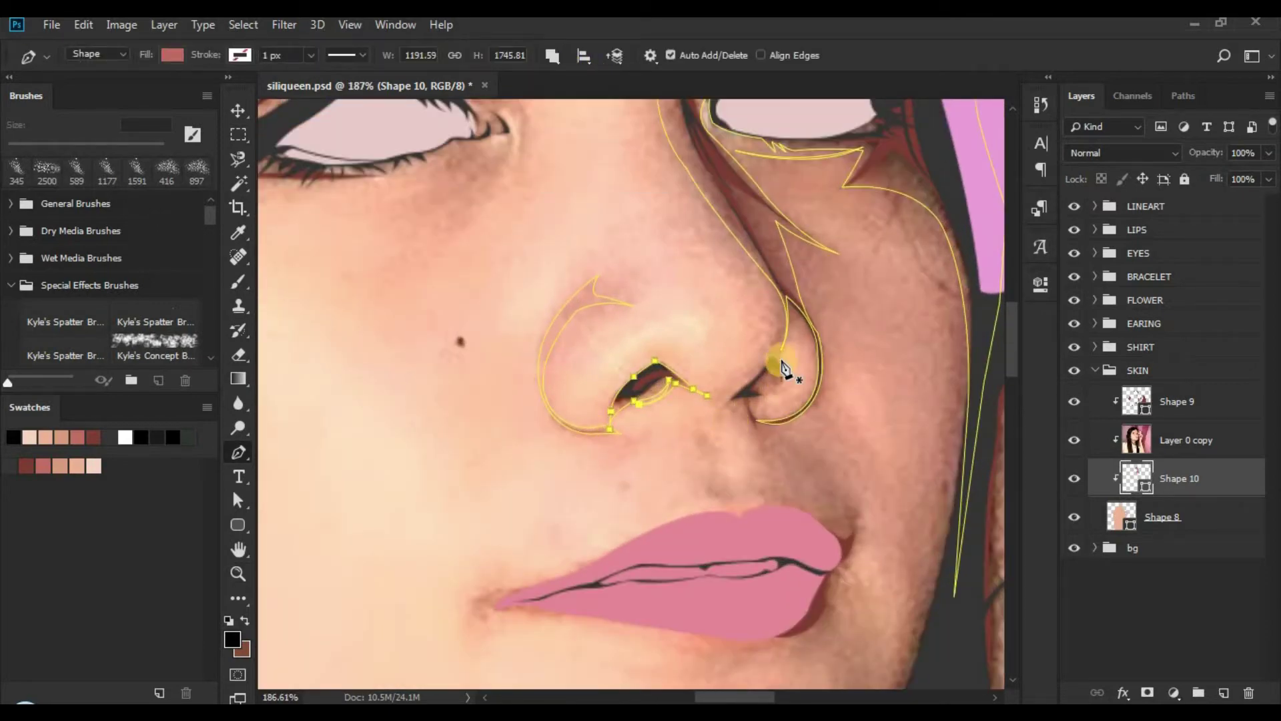
left_click(782, 328)
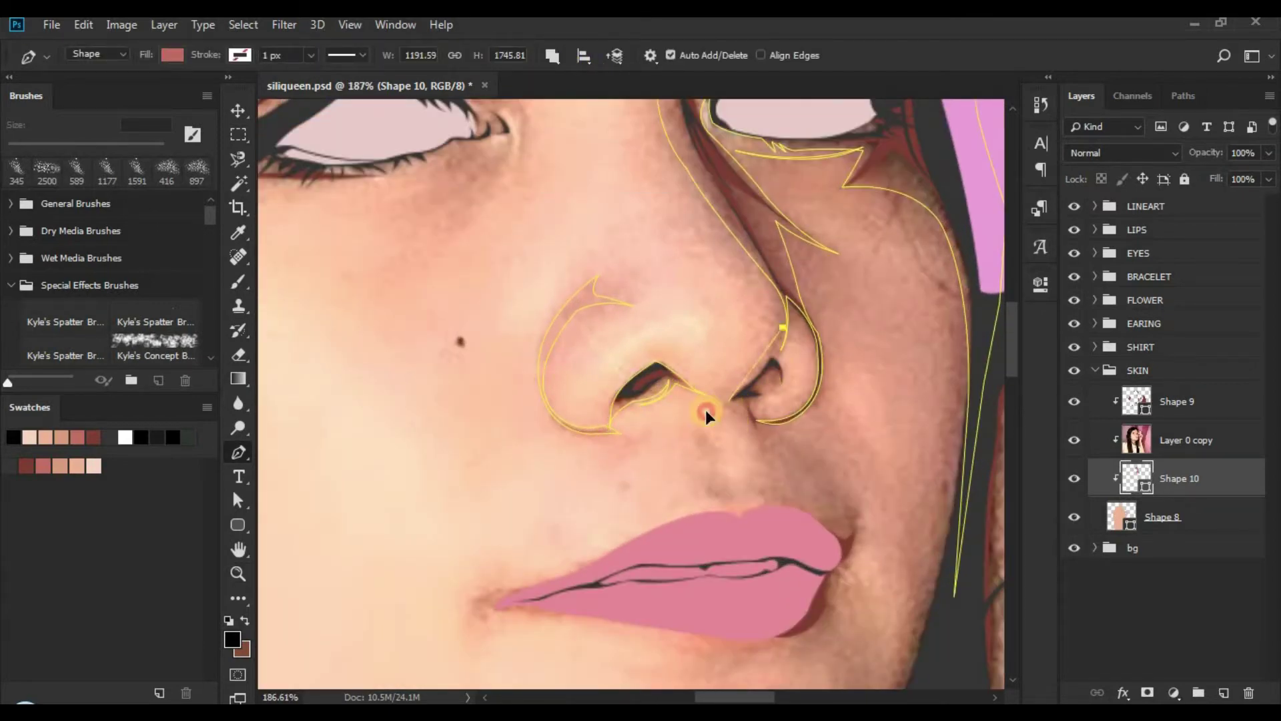
left_click(728, 403)
left_click_drag(698, 425, 746, 400)
scroll(762, 441, "right", 2)
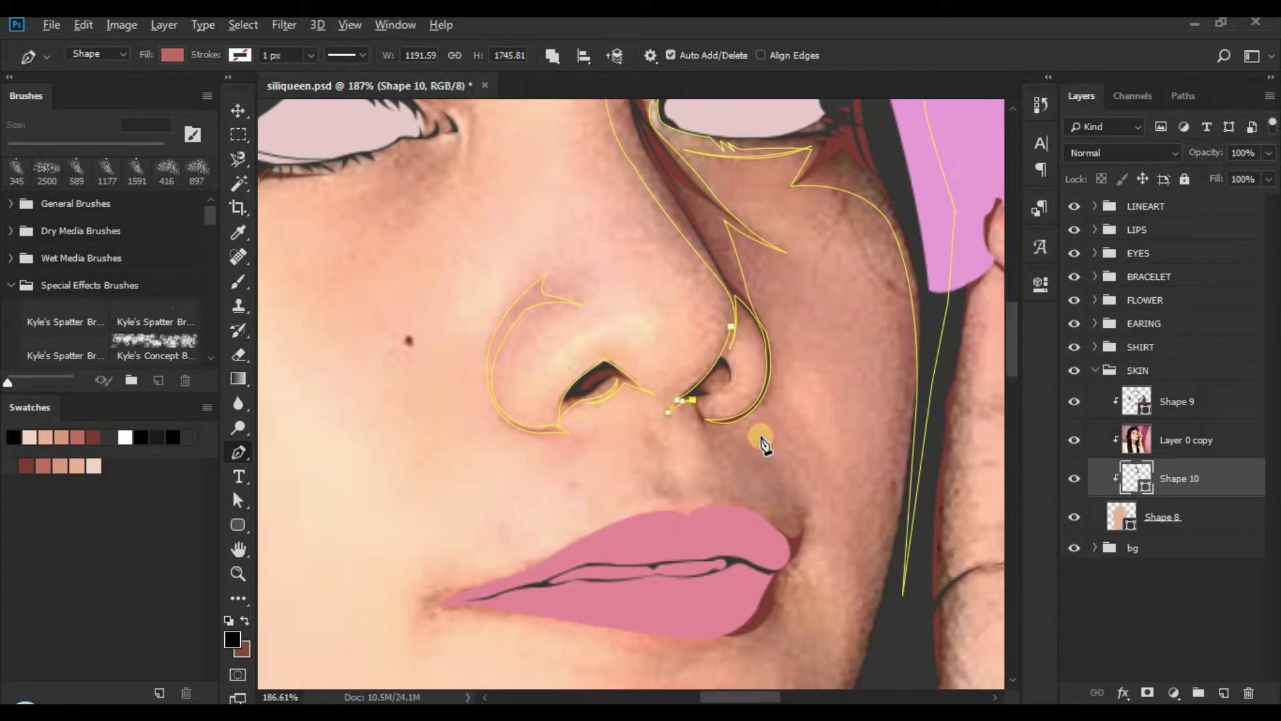
left_click_drag(666, 402, 737, 485)
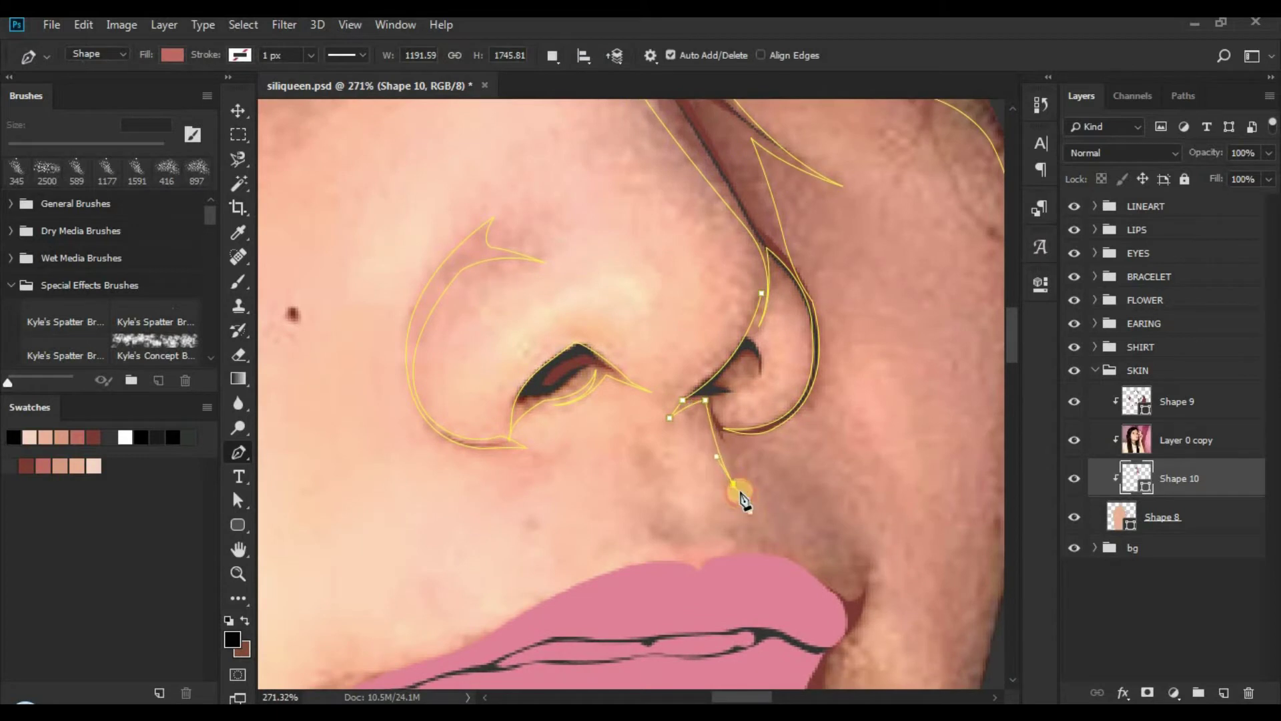
left_click(771, 426, "alt")
left_click_drag(722, 358, 765, 273)
left_click(718, 403, "alt")
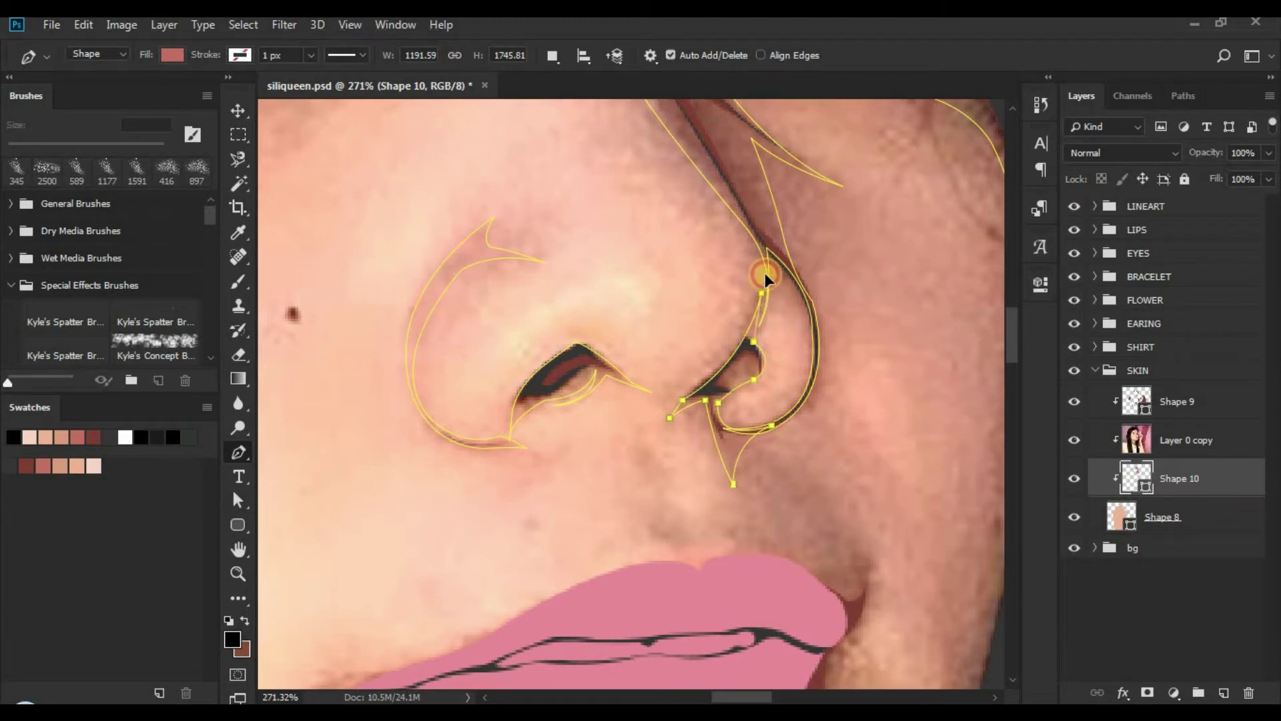
Step: Hide the Layer 0 copy photo and examine the nose shading against the whole face
left_click(1073, 439)
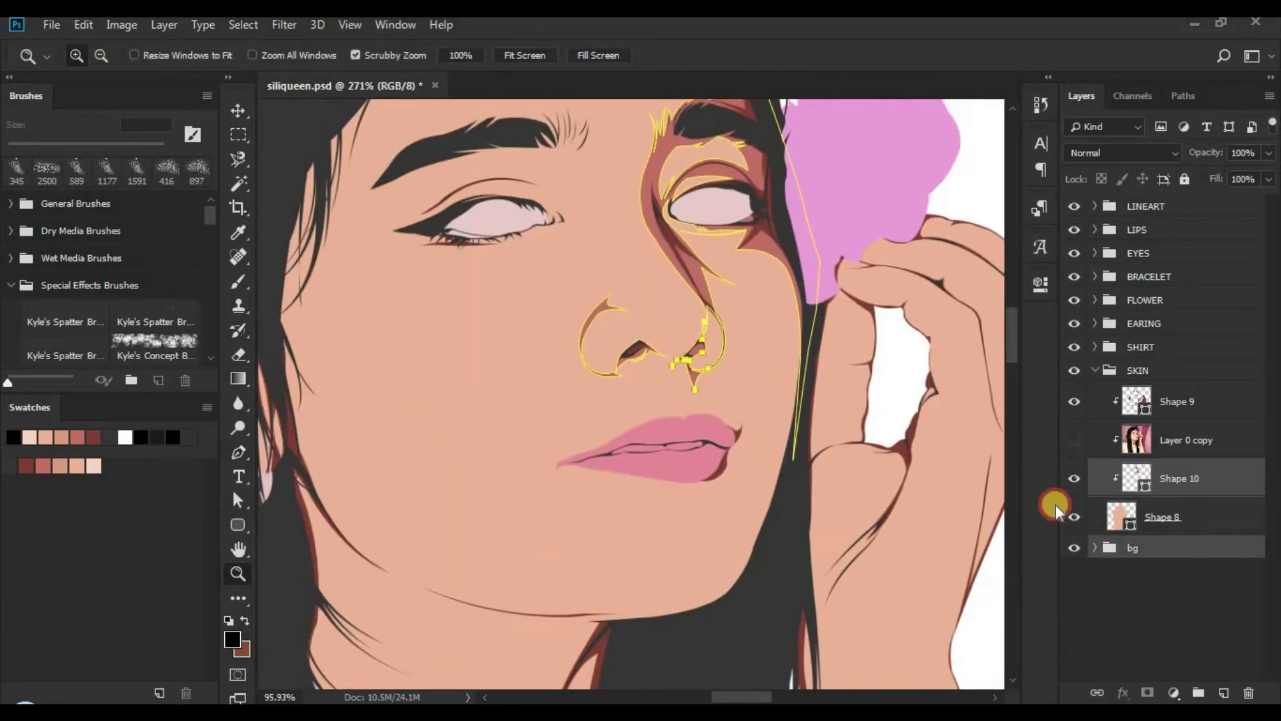
left_click_drag(702, 367, 627, 373)
left_click_drag(819, 394, 857, 404)
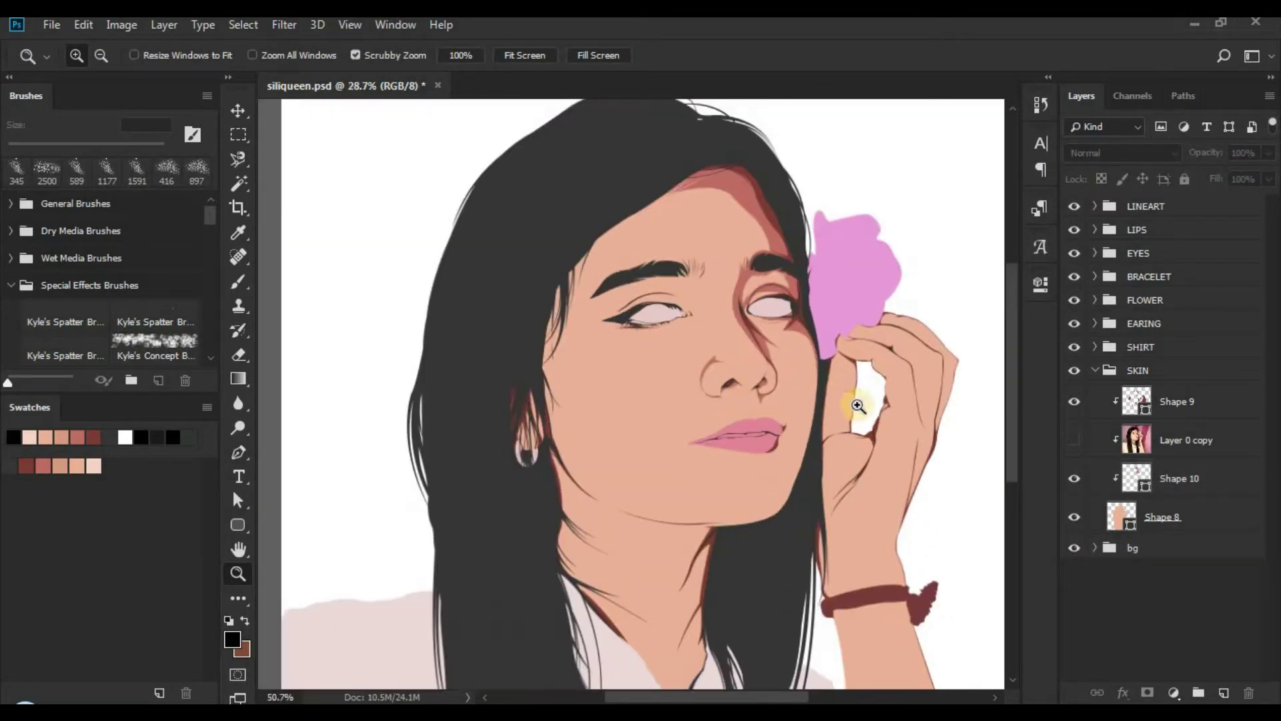
left_click_drag(785, 442, 781, 438)
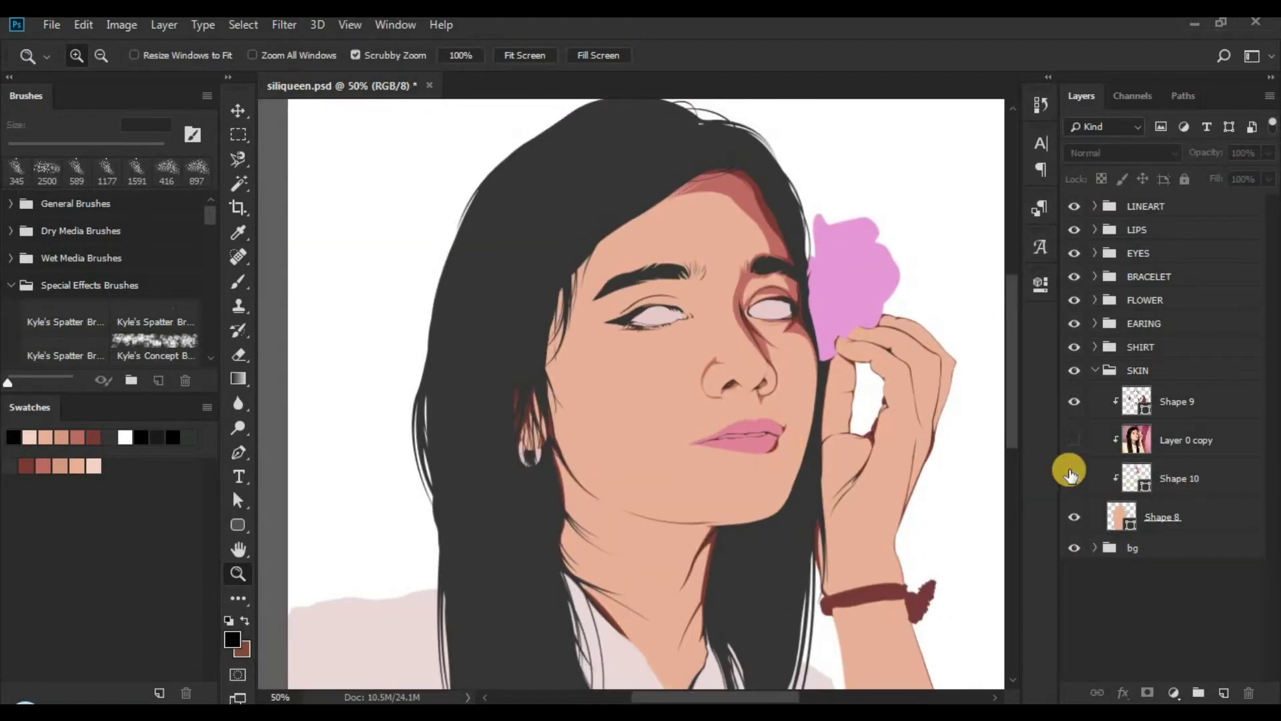
Step: Show the Layer 0 copy photo again and prepare the Pen tool with Combine Shapes on Shape 10 for the mouth area
left_click(1073, 440)
left_click(1146, 480)
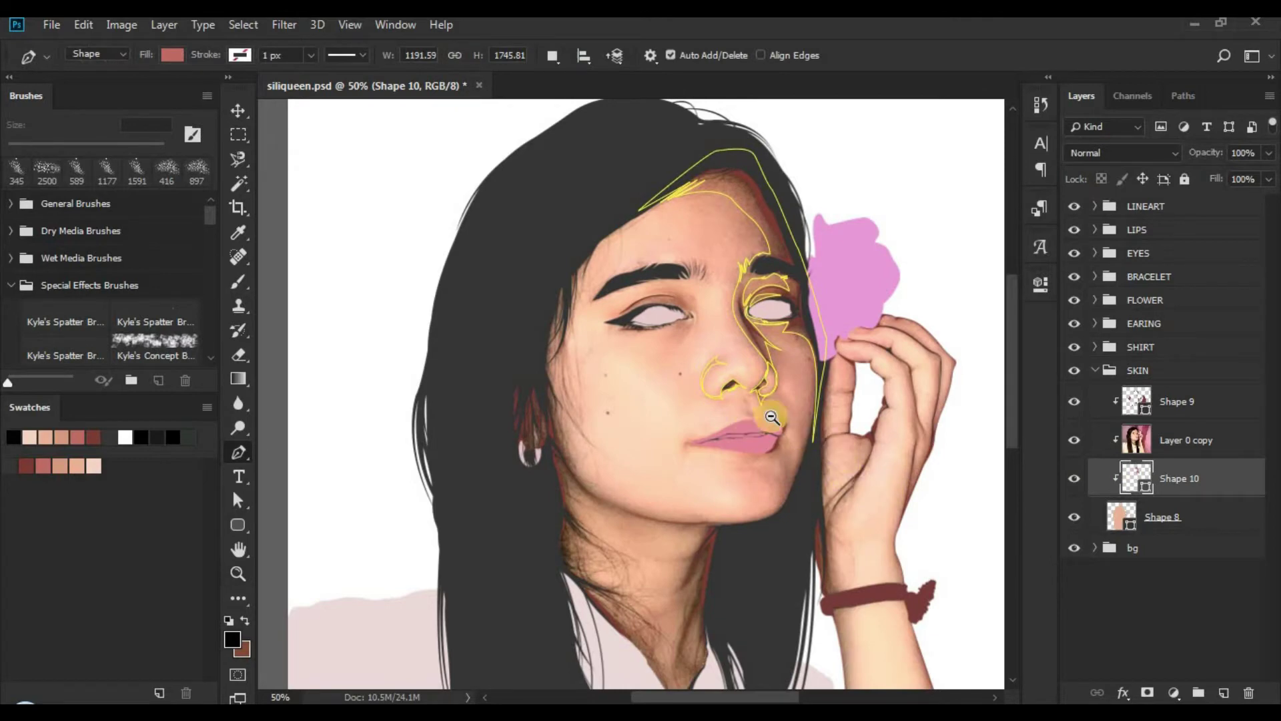
left_click_drag(766, 429, 852, 409)
key("p")
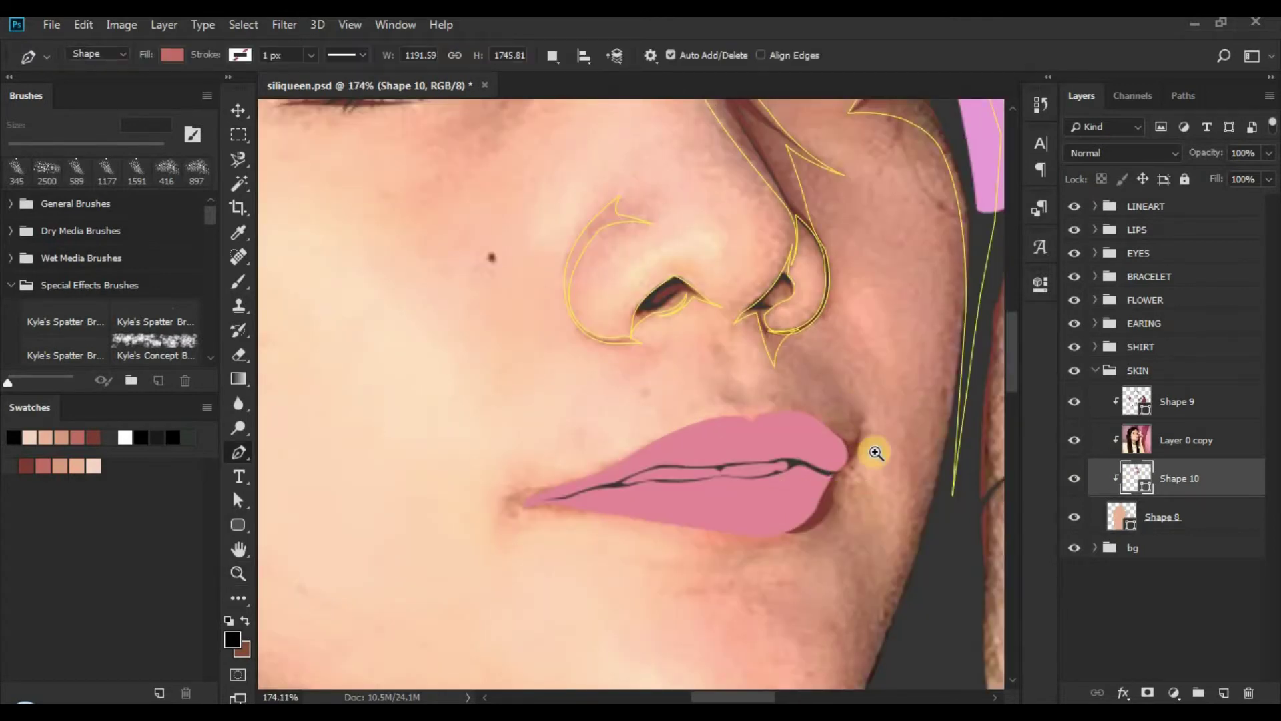
left_click_drag(867, 451, 907, 454)
left_click(548, 49)
left_click(585, 98)
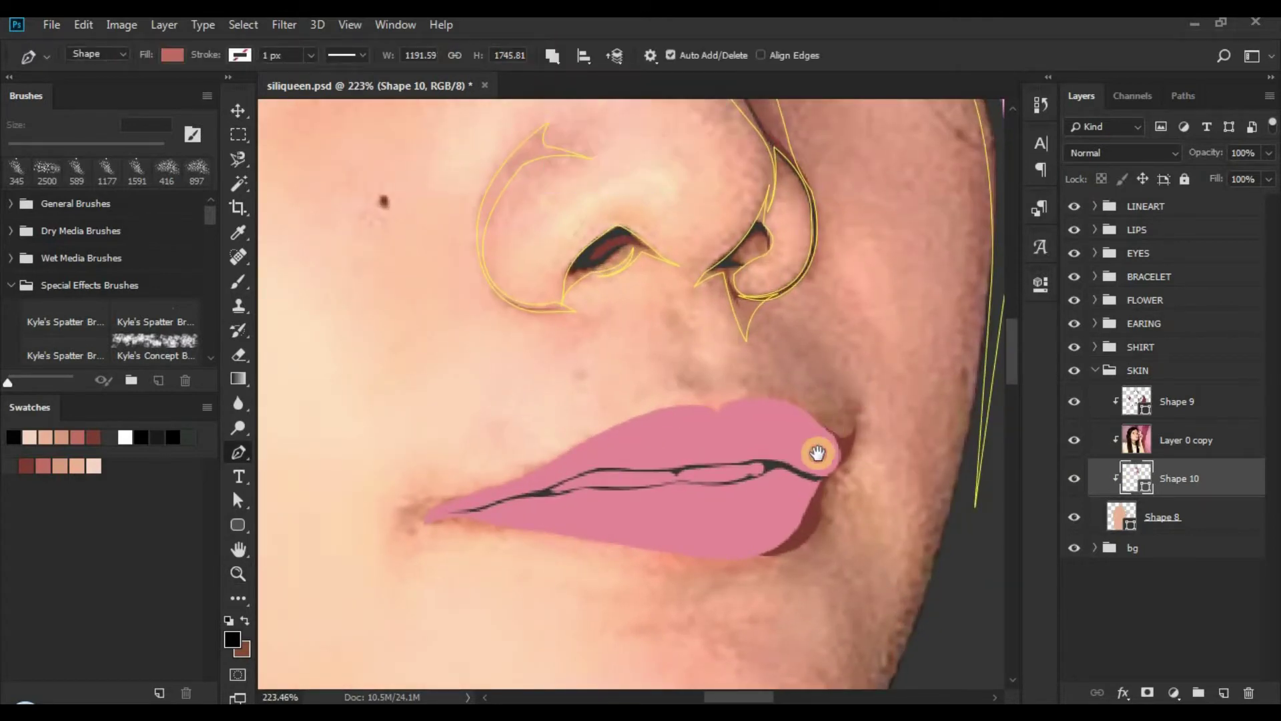
left_click_drag(814, 452, 778, 511)
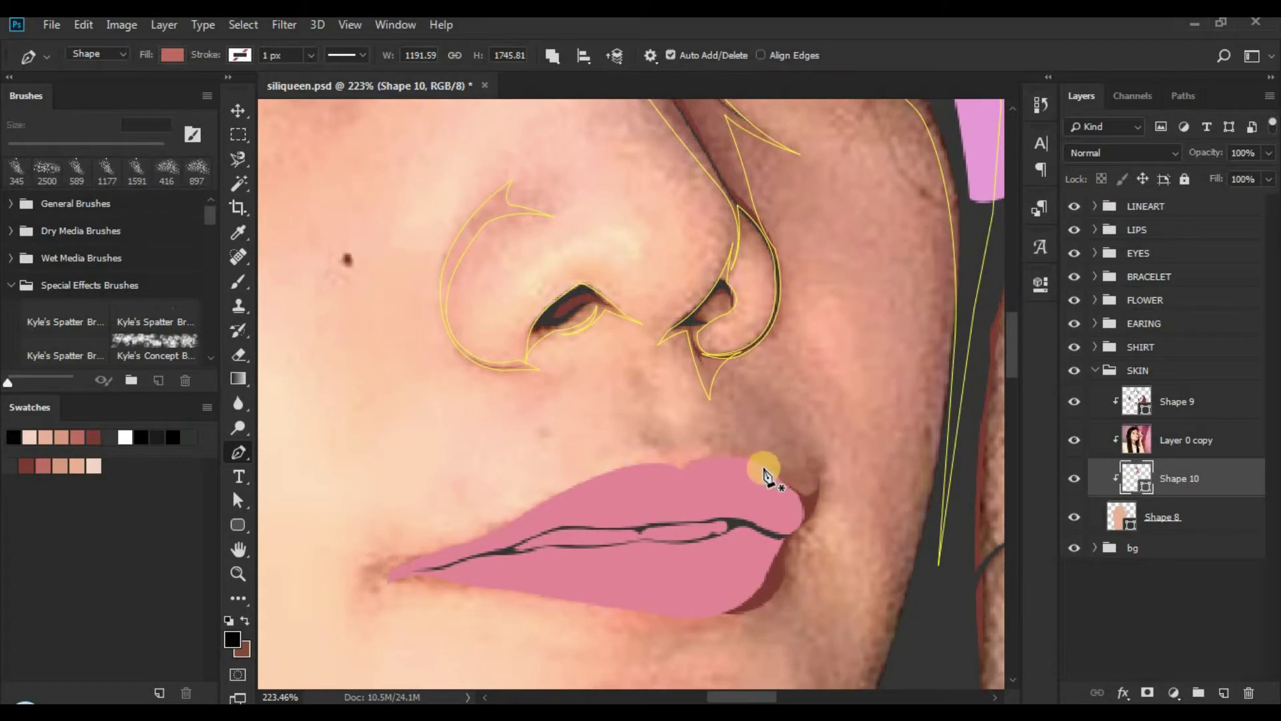
Step: Begin the lip shadow path above the upper lip and curve it around the right corner of the mouth
left_click(714, 416)
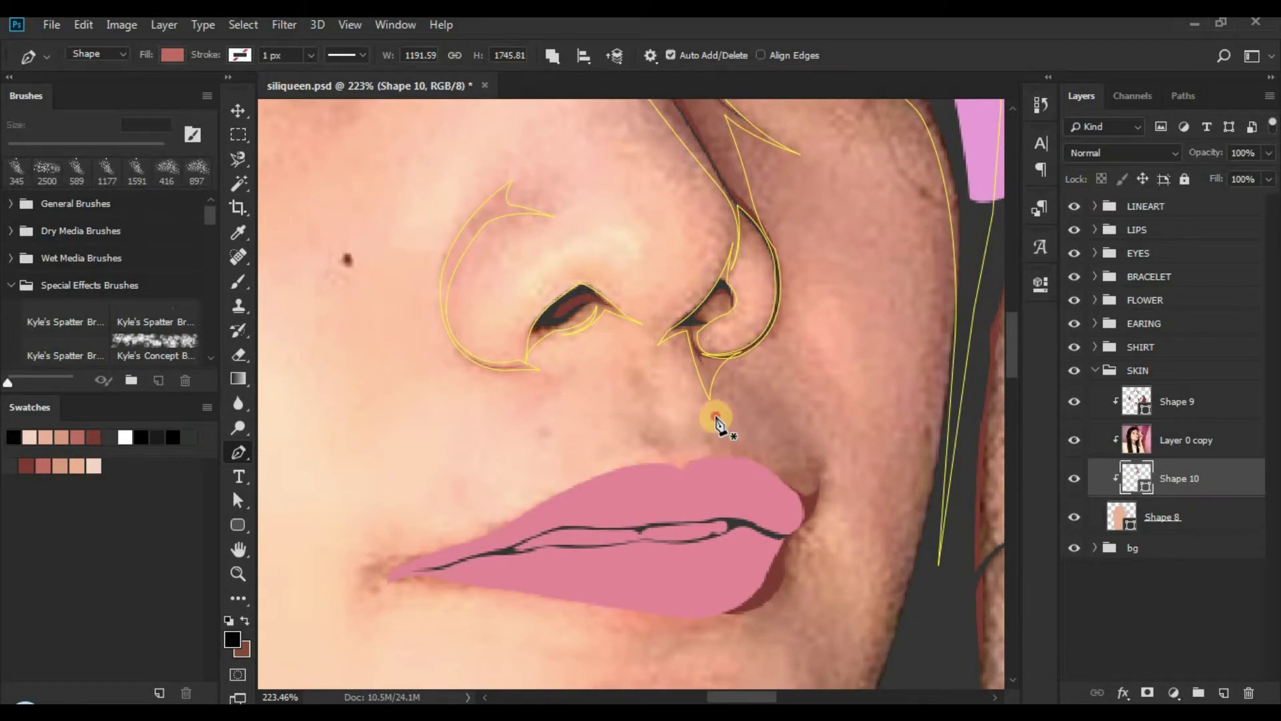
left_click(772, 467, "alt")
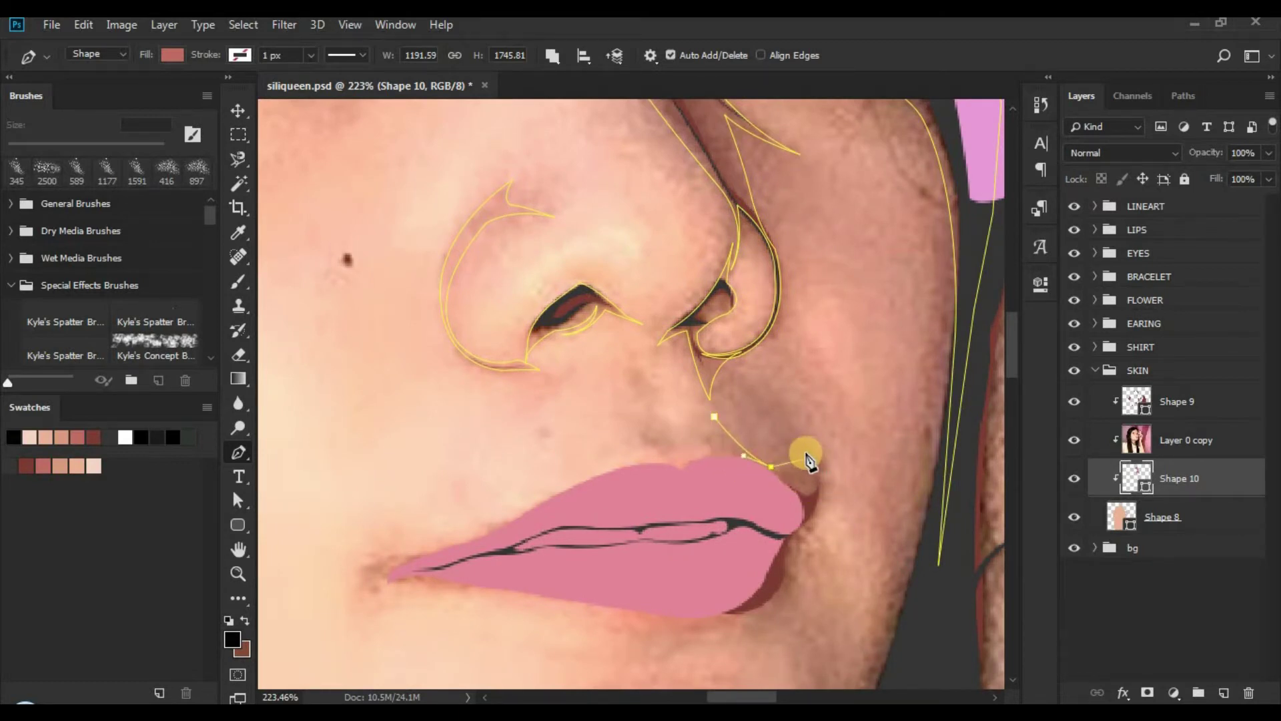
left_click(814, 463, "alt")
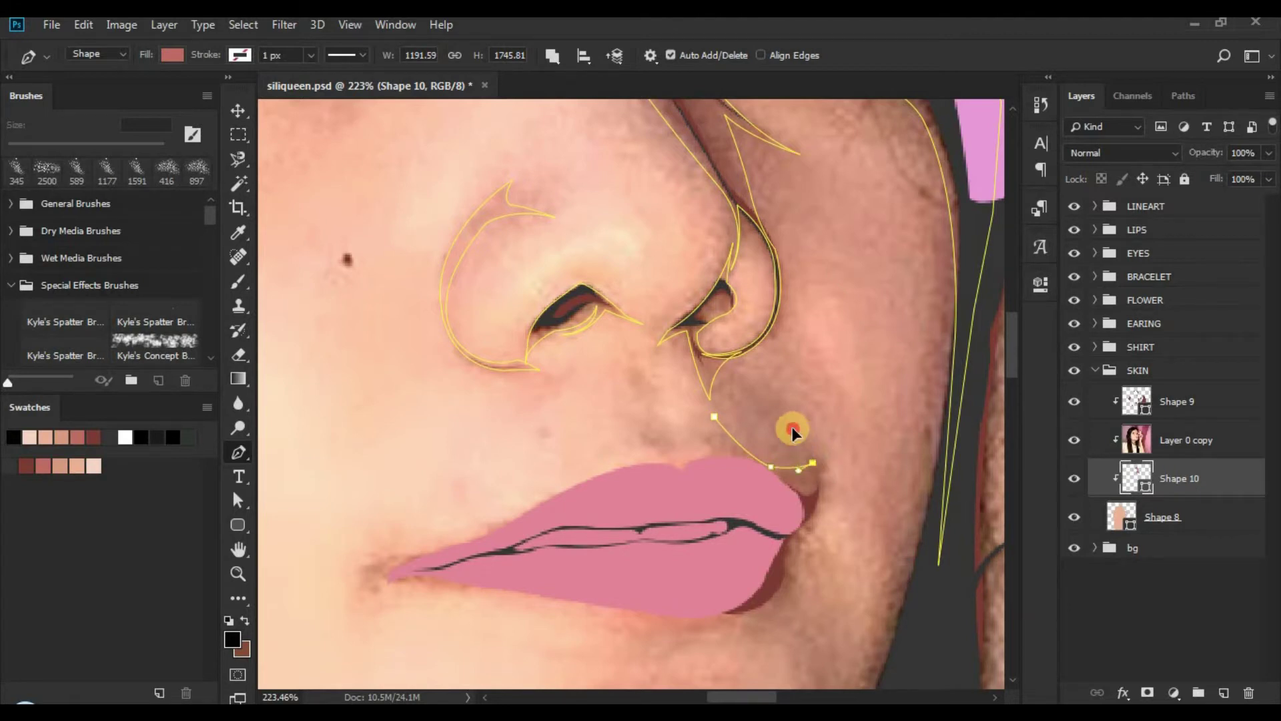
left_click(798, 434)
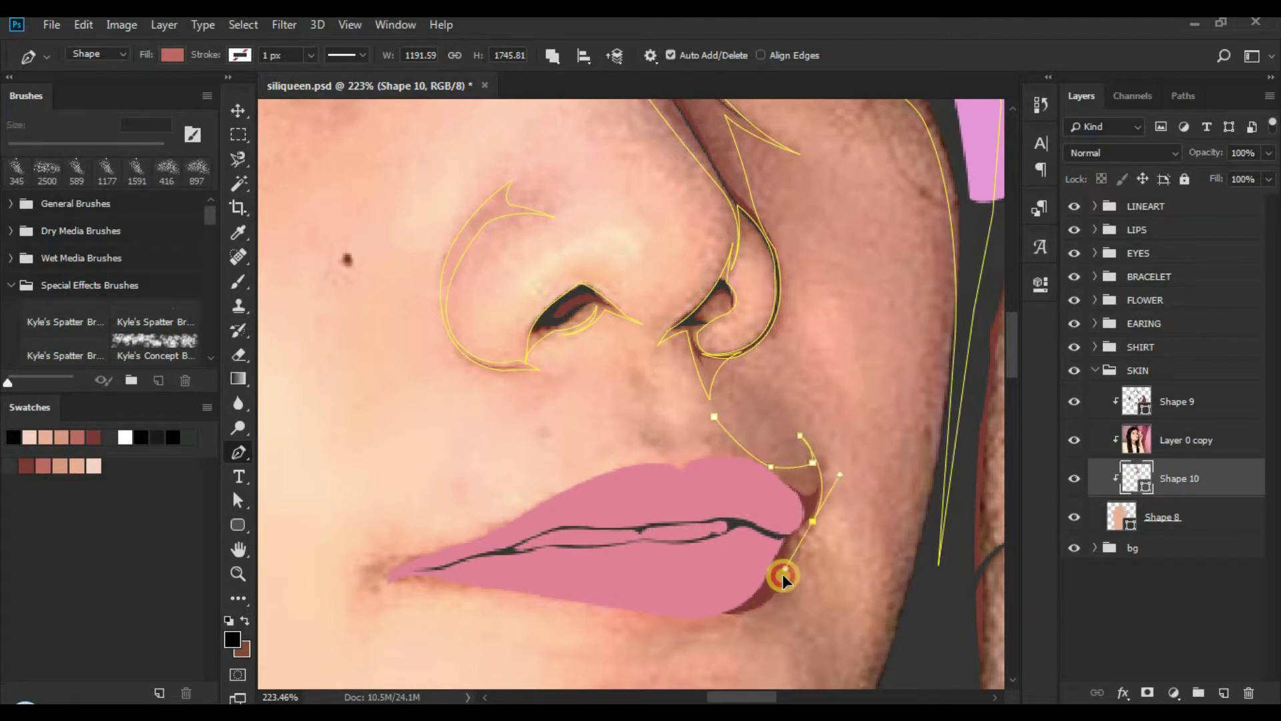
left_click_drag(783, 574, 785, 570)
key("ctrl+z")
left_click_drag(825, 469, 828, 491)
left_click(825, 470, "alt")
Step: Continue the lip shadow beneath the lower lip and close the path back through the lips above the upper lip
left_click_drag(770, 551, 633, 491)
left_click(802, 539, "alt")
left_click(710, 497, "alt")
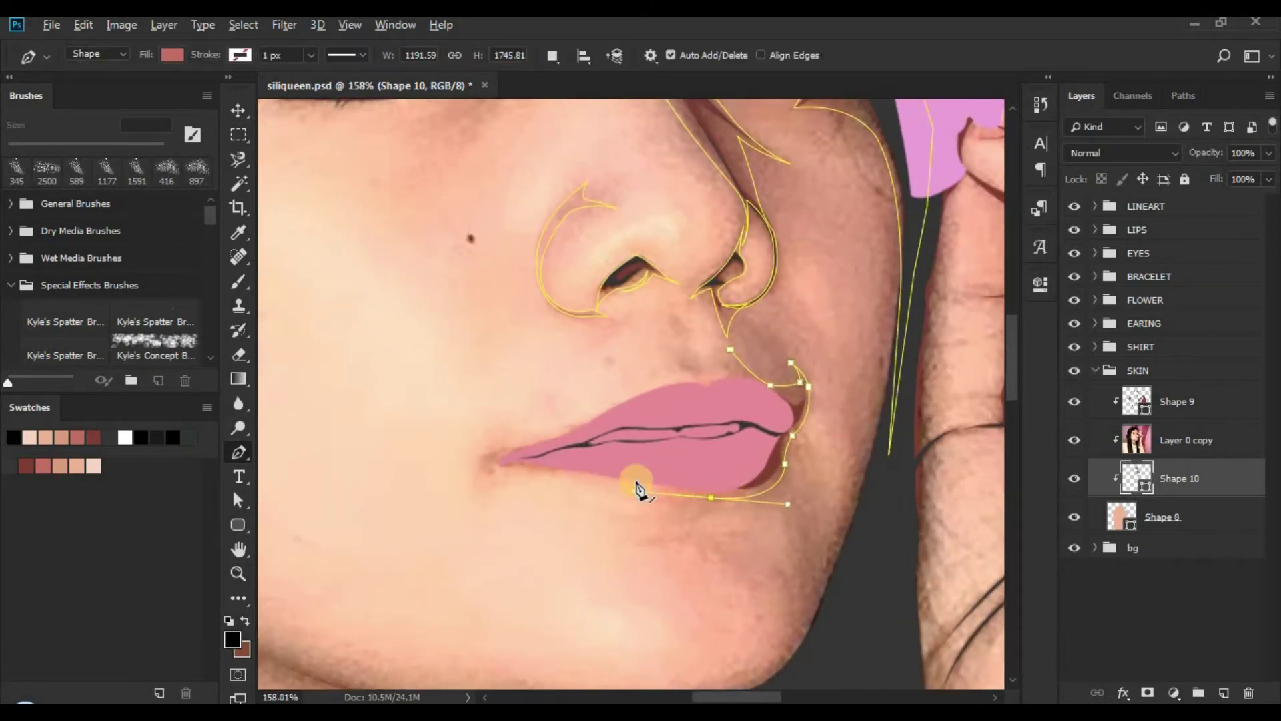
left_click(652, 430)
left_click(731, 388)
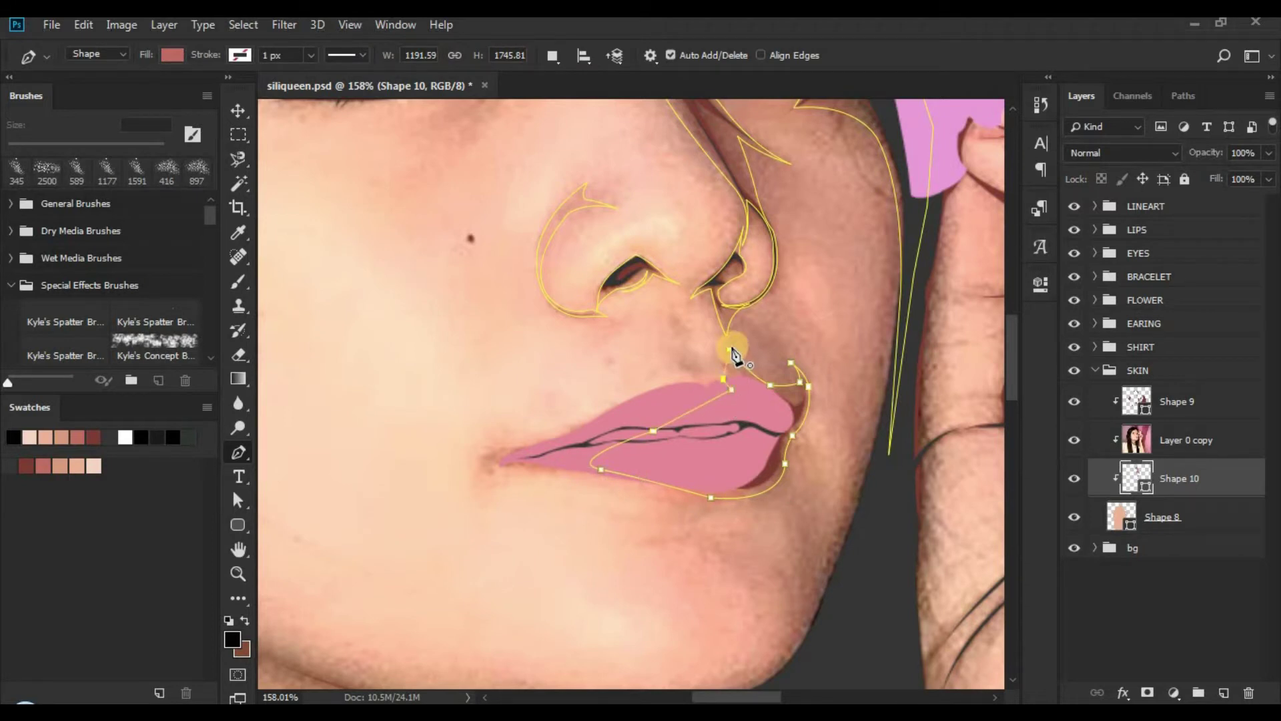
left_click_drag(730, 349, 730, 327)
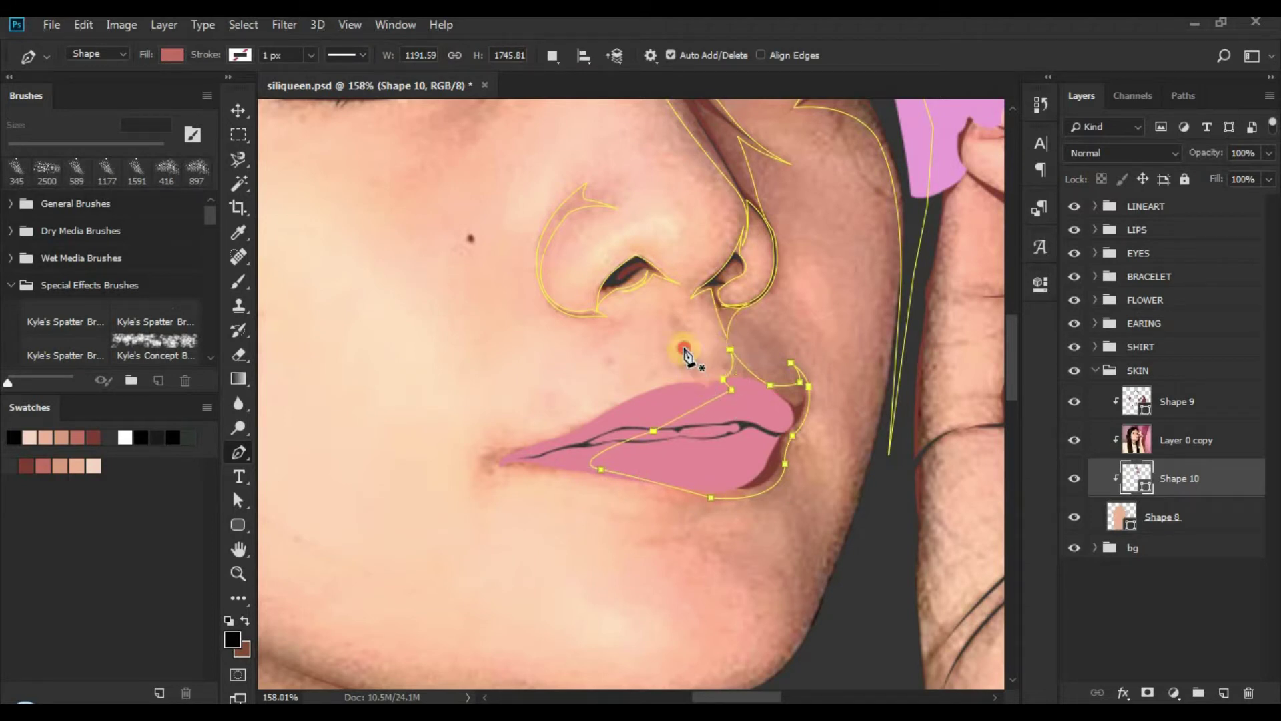
Step: Add a small pointed shadow shape above the upper lip's centre, combined with Shape 10
left_click(550, 58)
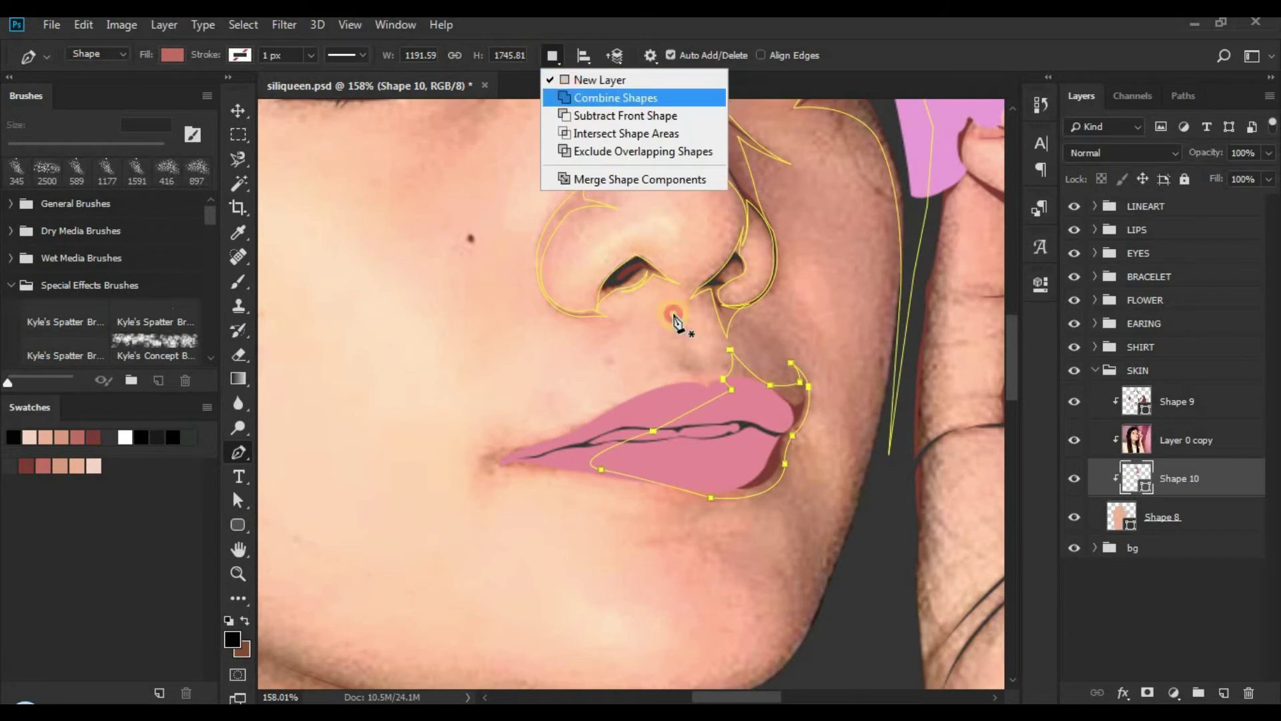
left_click(691, 356)
left_click(703, 376)
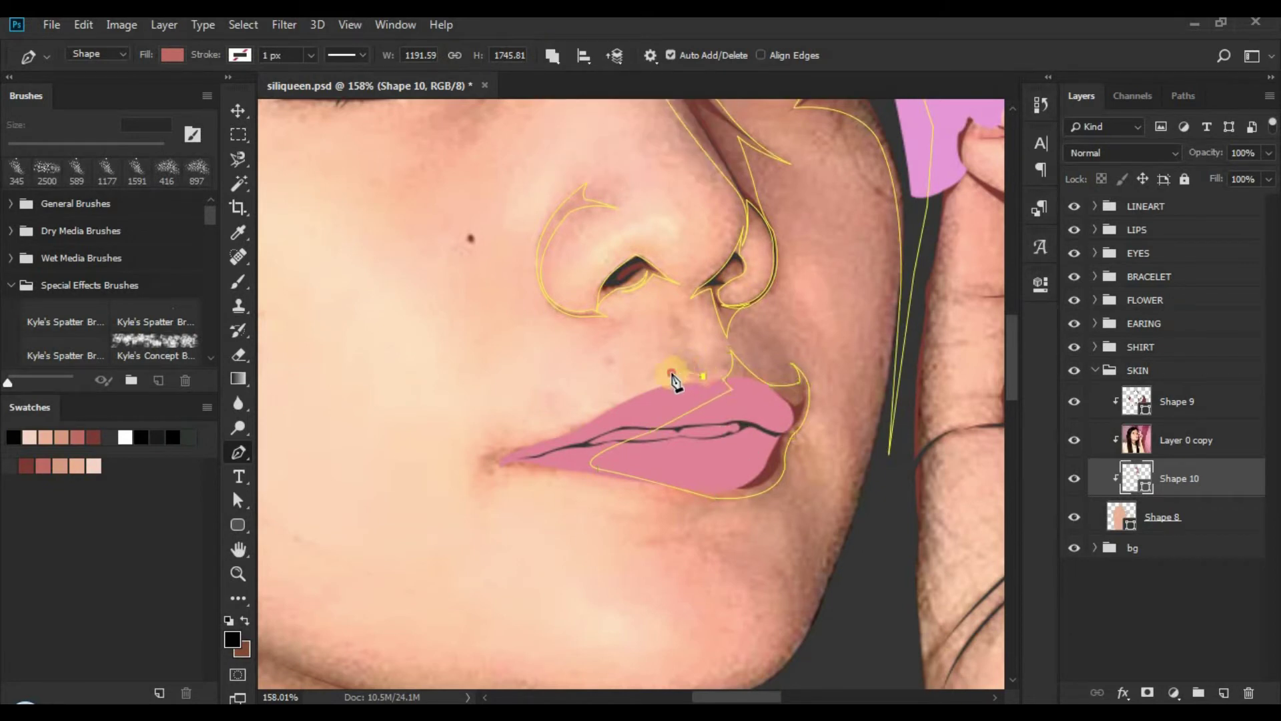
left_click_drag(672, 373, 501, 337)
left_click(703, 376)
Step: Hide the Layer 0 copy photo and review the lip shading on the full portrait
left_click(1074, 440)
key("z")
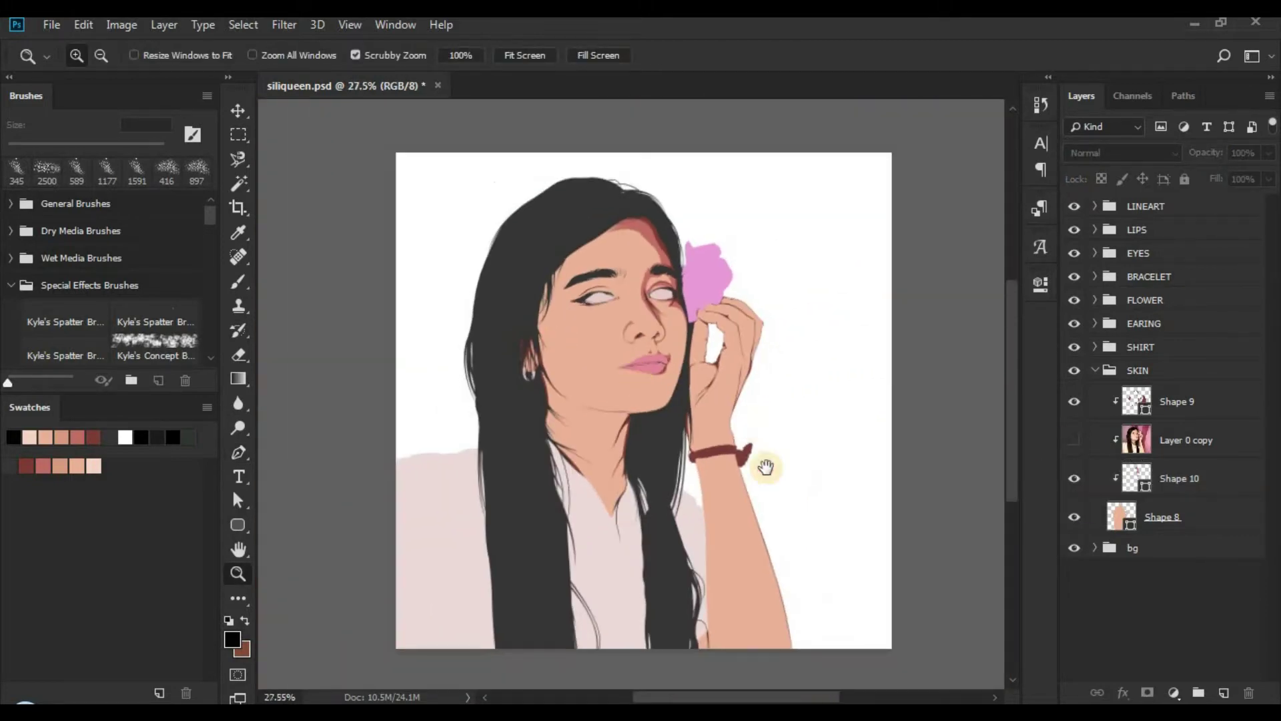
left_click_drag(749, 349, 772, 409)
left_click_drag(637, 393, 758, 393)
Step: Show the Layer 0 copy photo and draw a small shadow shape at the left corner of the mouth on Shape 10
left_click(1077, 440)
left_click(1147, 444)
left_click(1147, 474)
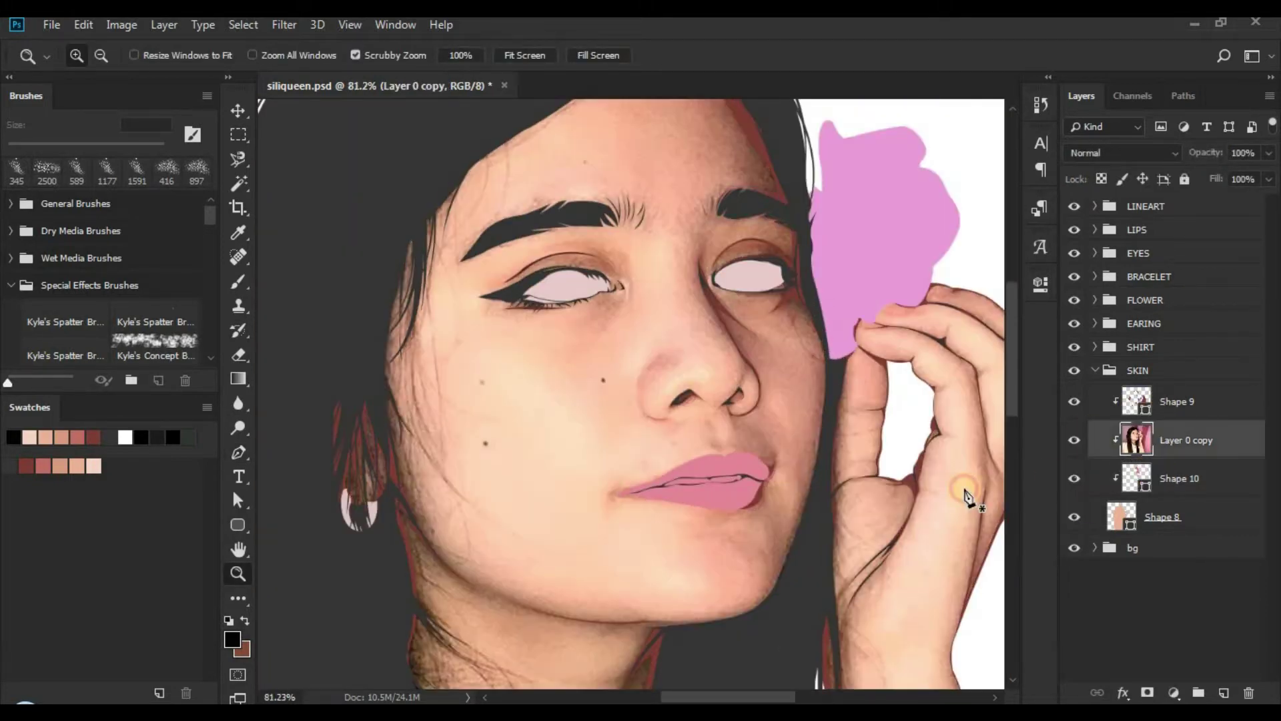
key("p")
left_click_drag(660, 489, 728, 451)
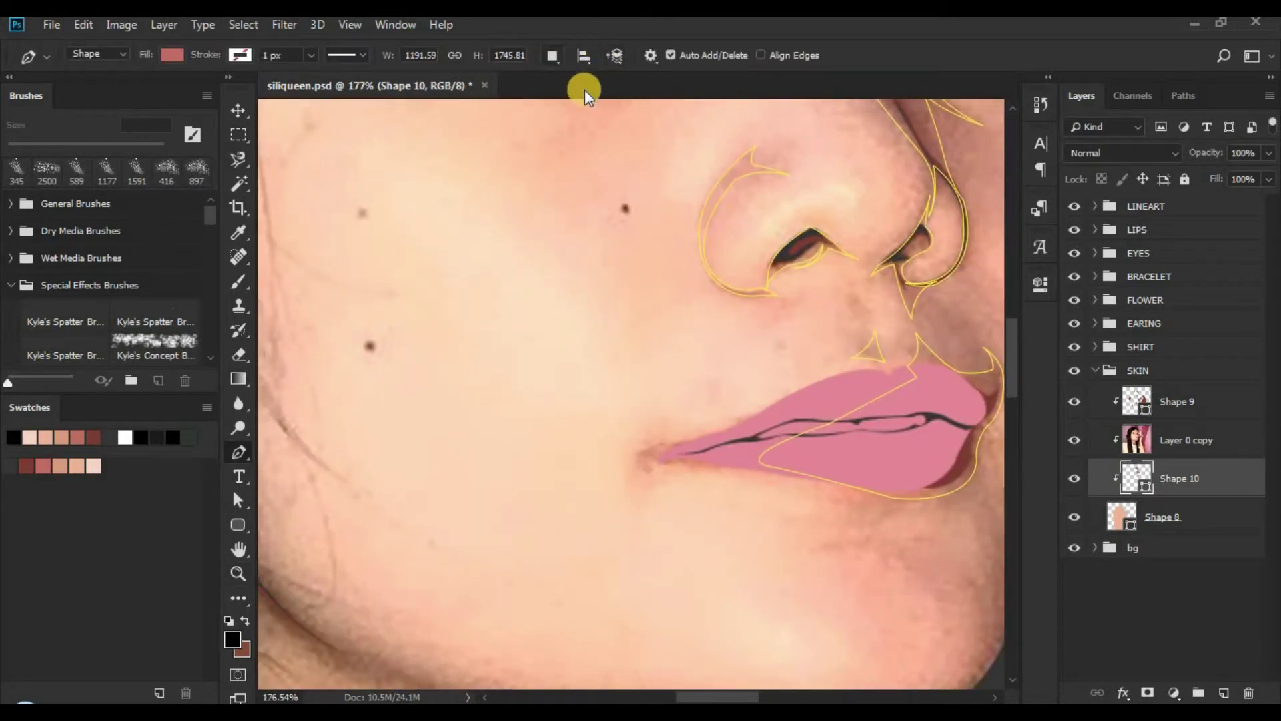
left_click(774, 469)
left_click(653, 465)
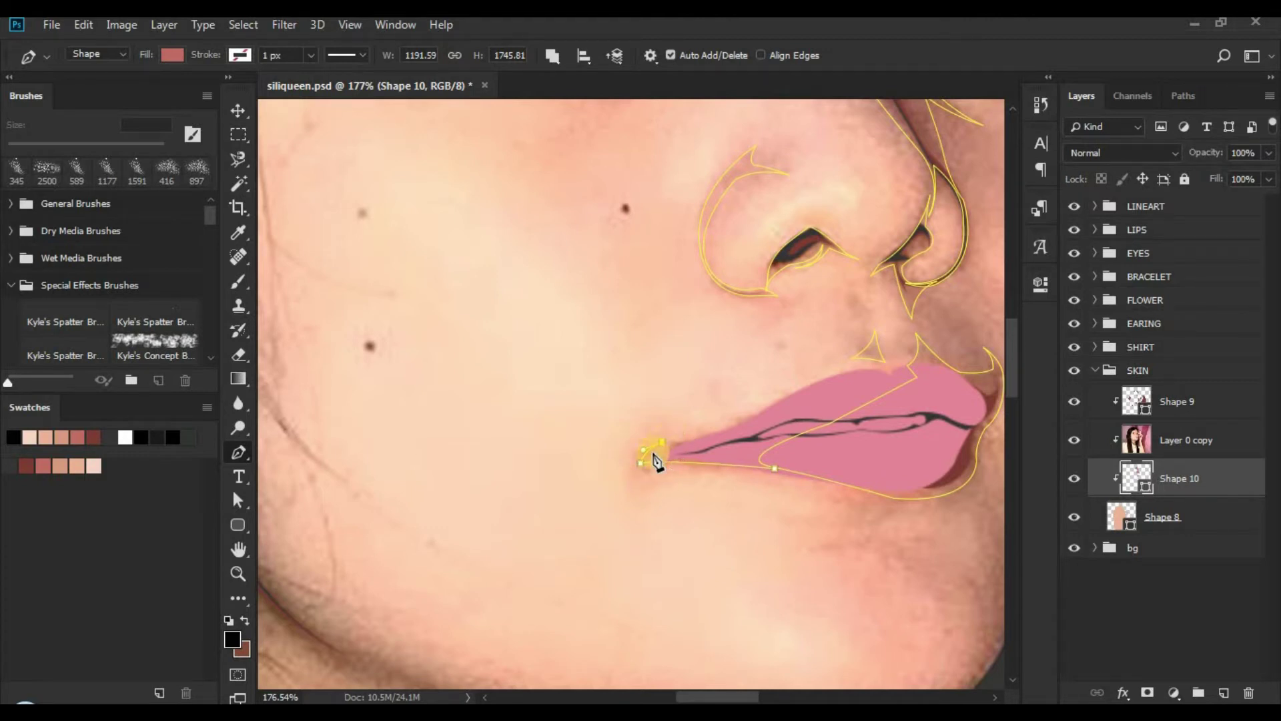
left_click(670, 440)
left_click(774, 469)
Step: Hide the Layer 0 copy photo and examine the mouth and nose shadows across the face
left_click(1074, 439)
left_click(1132, 606)
key("z")
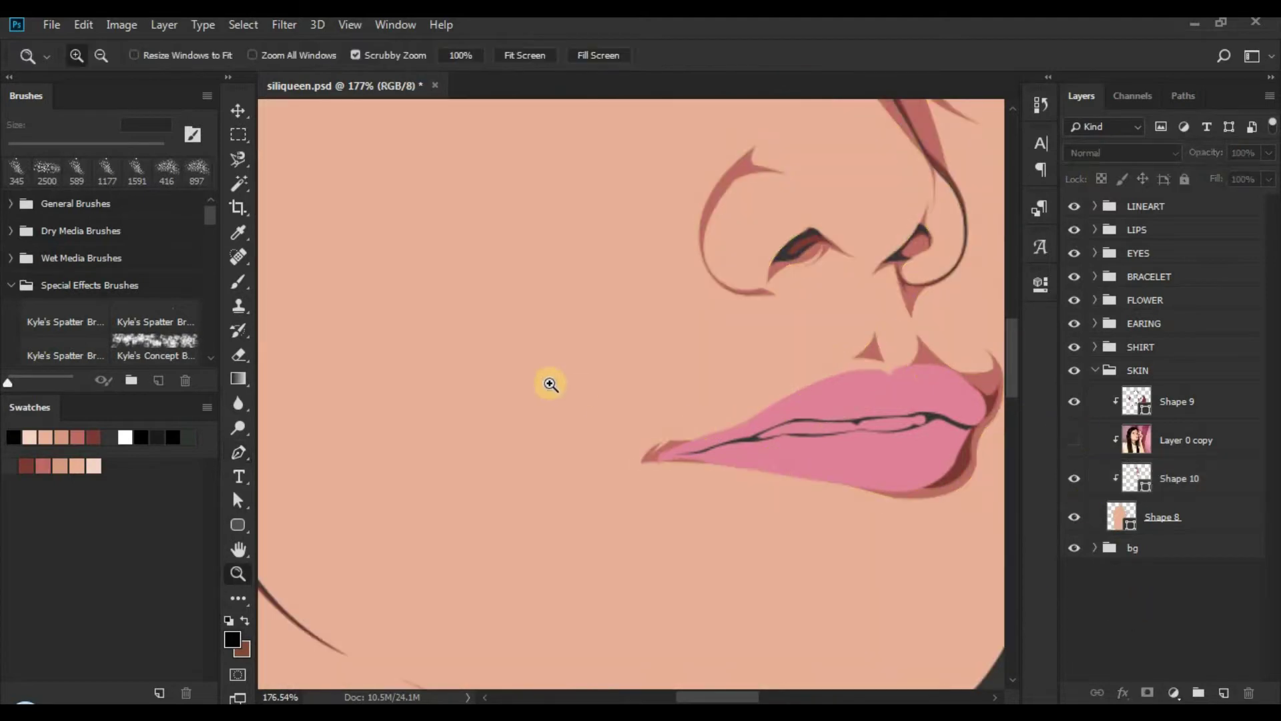
left_click_drag(550, 383, 607, 385)
mouse_move(751, 509)
left_mouse_down()
mouse_move(761, 538)
mouse_move(748, 530)
left_mouse_up()
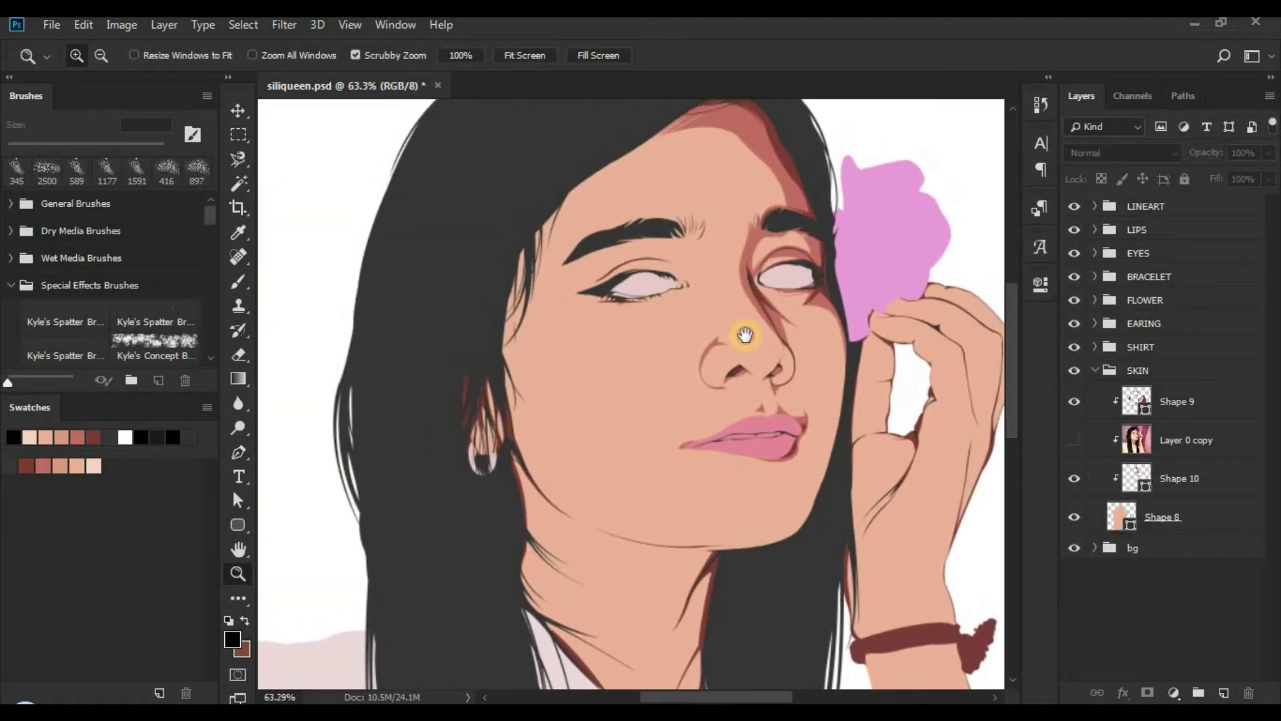
left_click_drag(745, 335, 762, 435)
left_click_drag(679, 301, 774, 302)
Step: Show the Layer 0 copy photo and start a Shape 10 shadow outline along the outer upper edge of the left eyebrow
left_click(1076, 441)
left_click(1153, 472)
key("p")
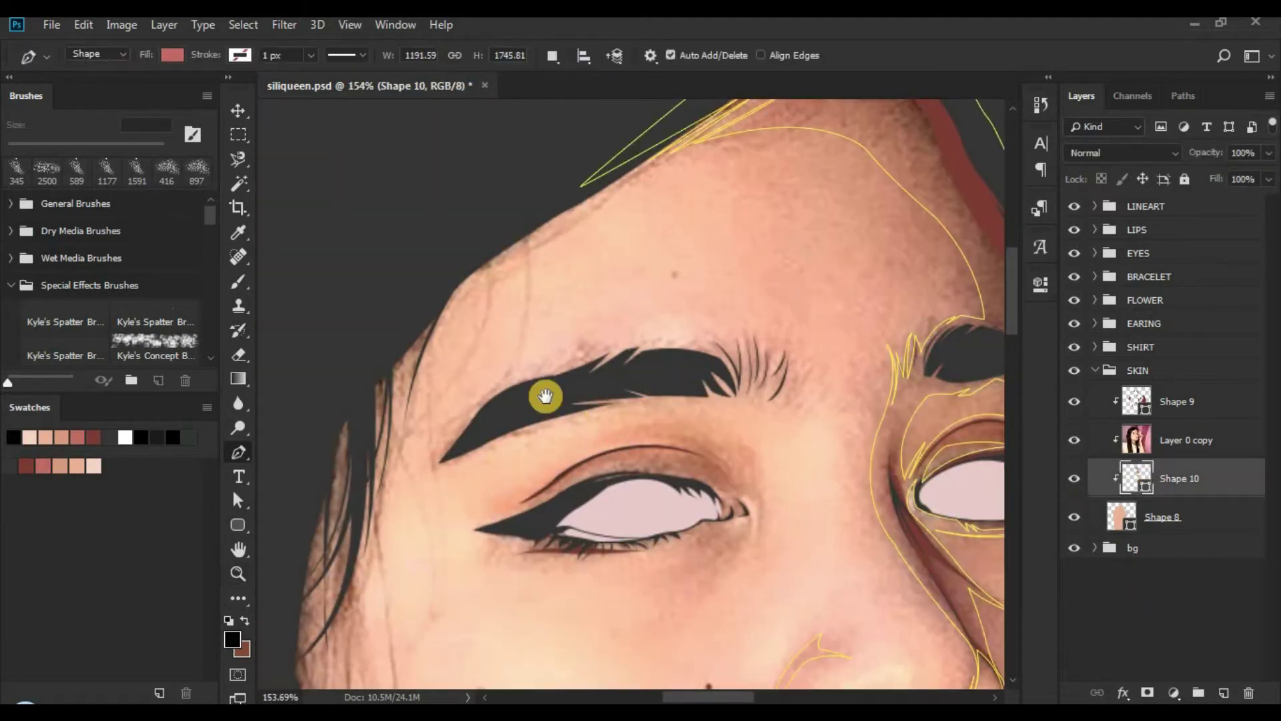
left_click_drag(545, 396, 559, 386)
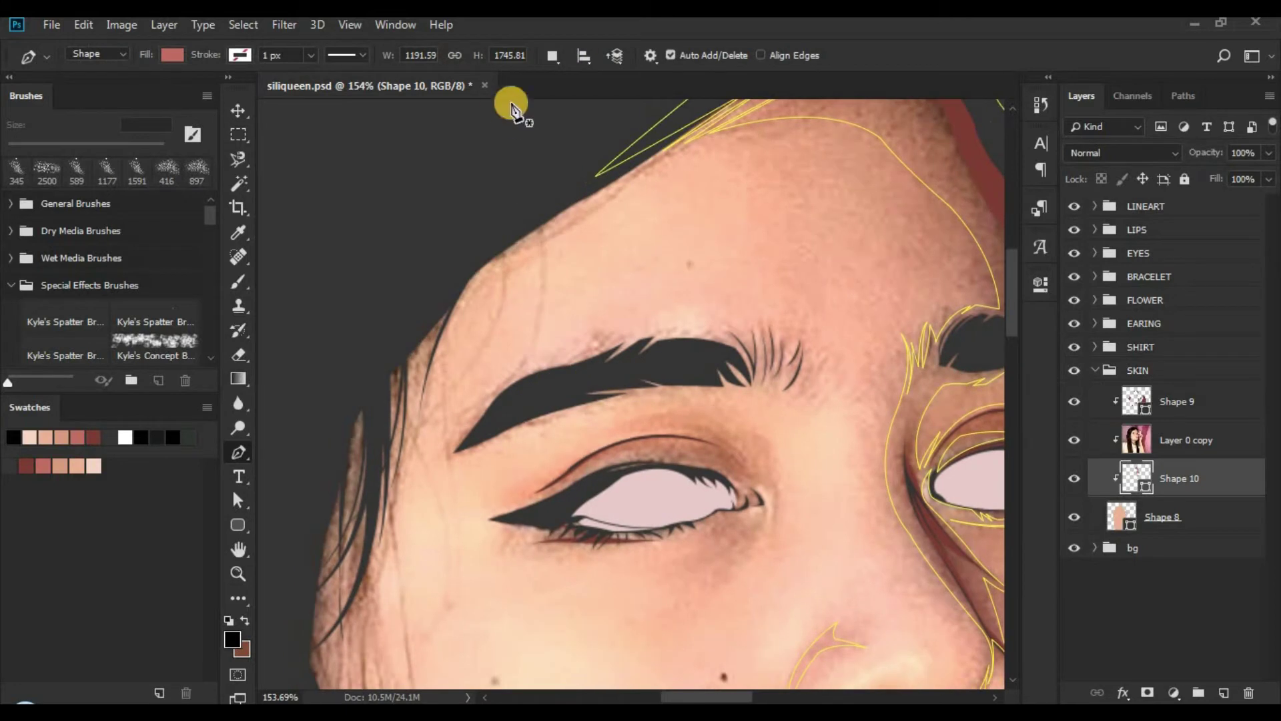
left_click(447, 456)
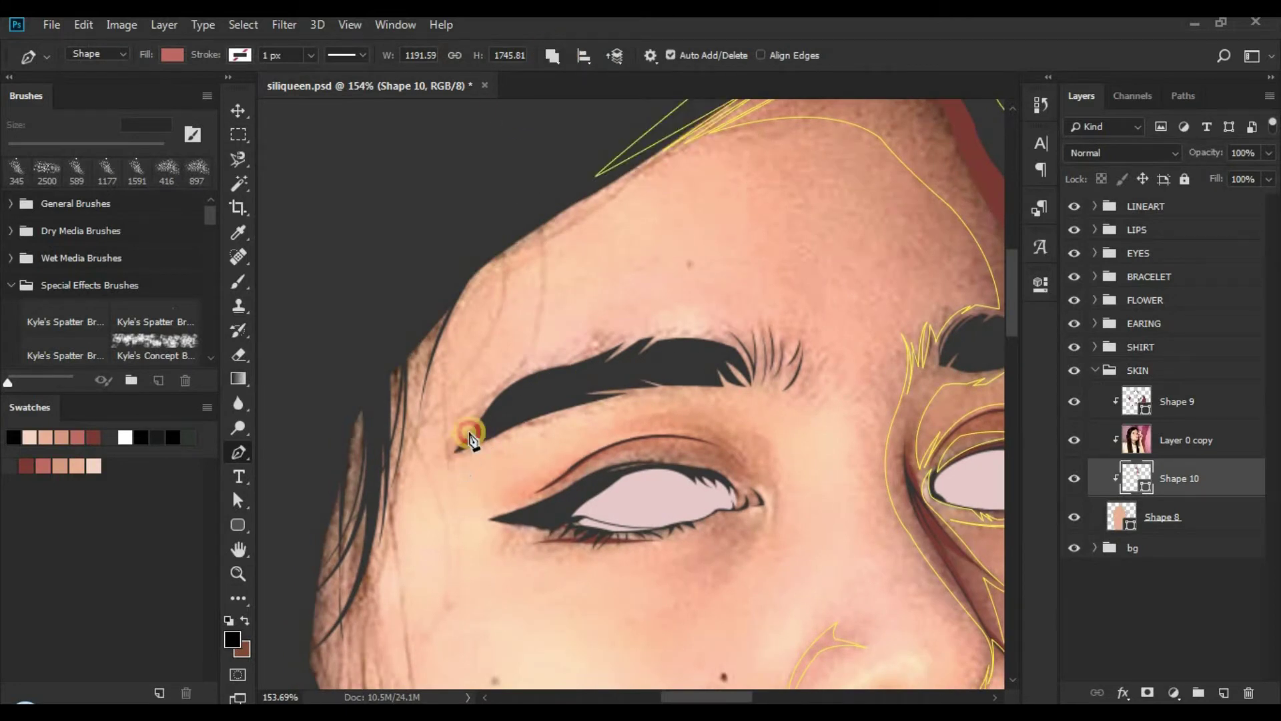
left_click(493, 399)
mouse_move(595, 358)
left_mouse_down()
mouse_move(572, 361)
mouse_move(596, 357)
left_mouse_up()
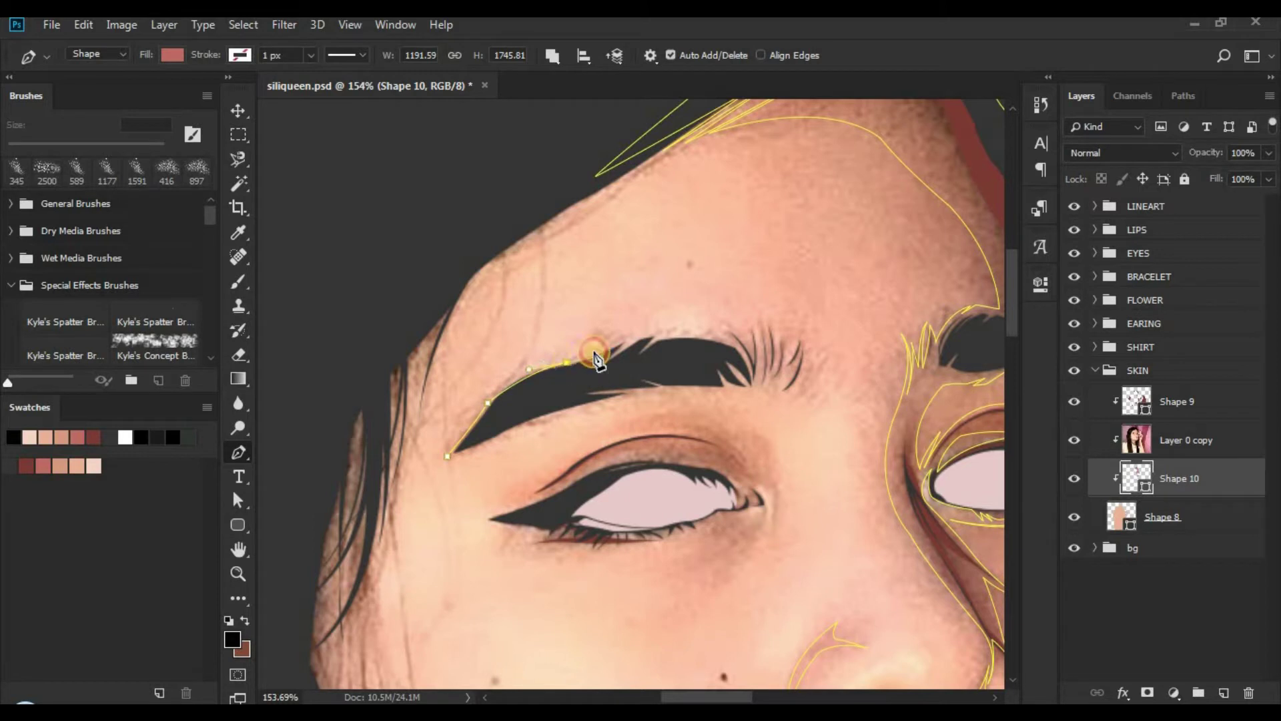
Step: Add pointed hair tips to the shadow outline midway along the left eyebrow's upper edge
left_click(603, 344, "alt")
left_click(582, 365)
left_click(623, 339)
left_click(607, 365)
left_click_drag(624, 408, 576, 426)
left_click(596, 361)
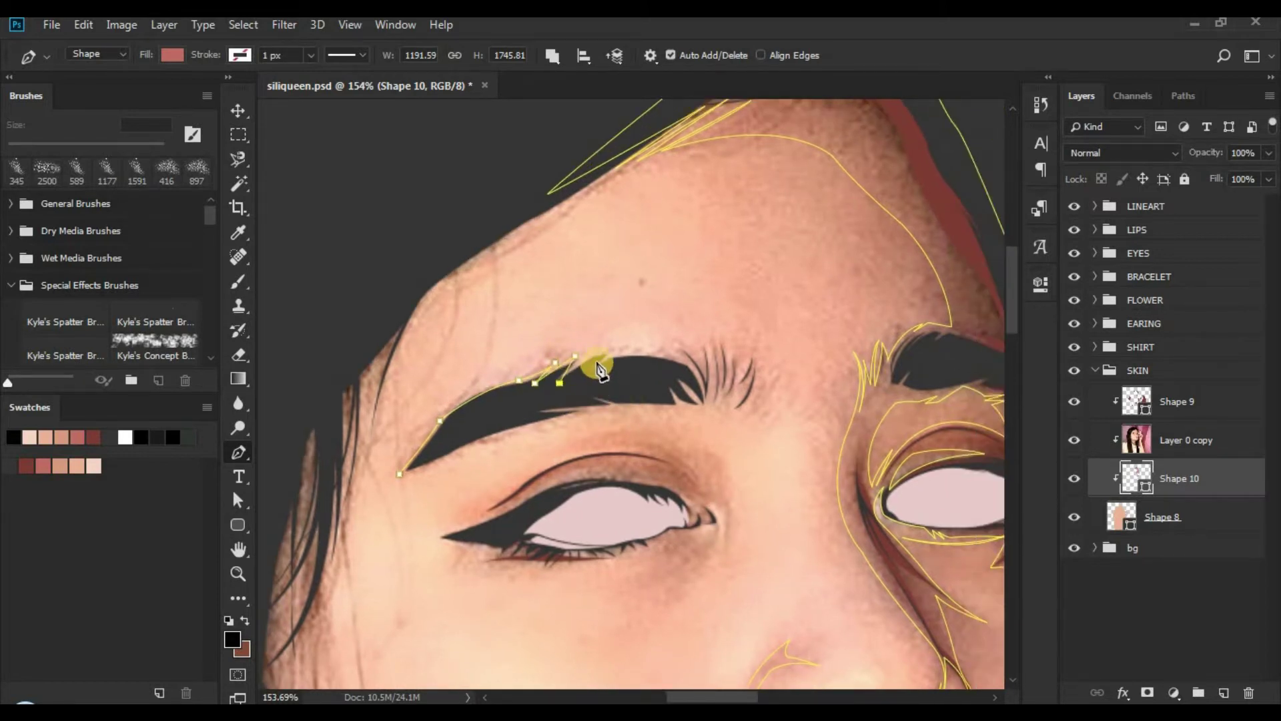
Step: Continue the outline along the top of the left eyebrow and around its inner end with pointed hair tips
left_click(615, 361)
left_click(669, 358)
left_click(674, 361)
left_click(693, 373, "alt")
left_click(679, 347, "alt")
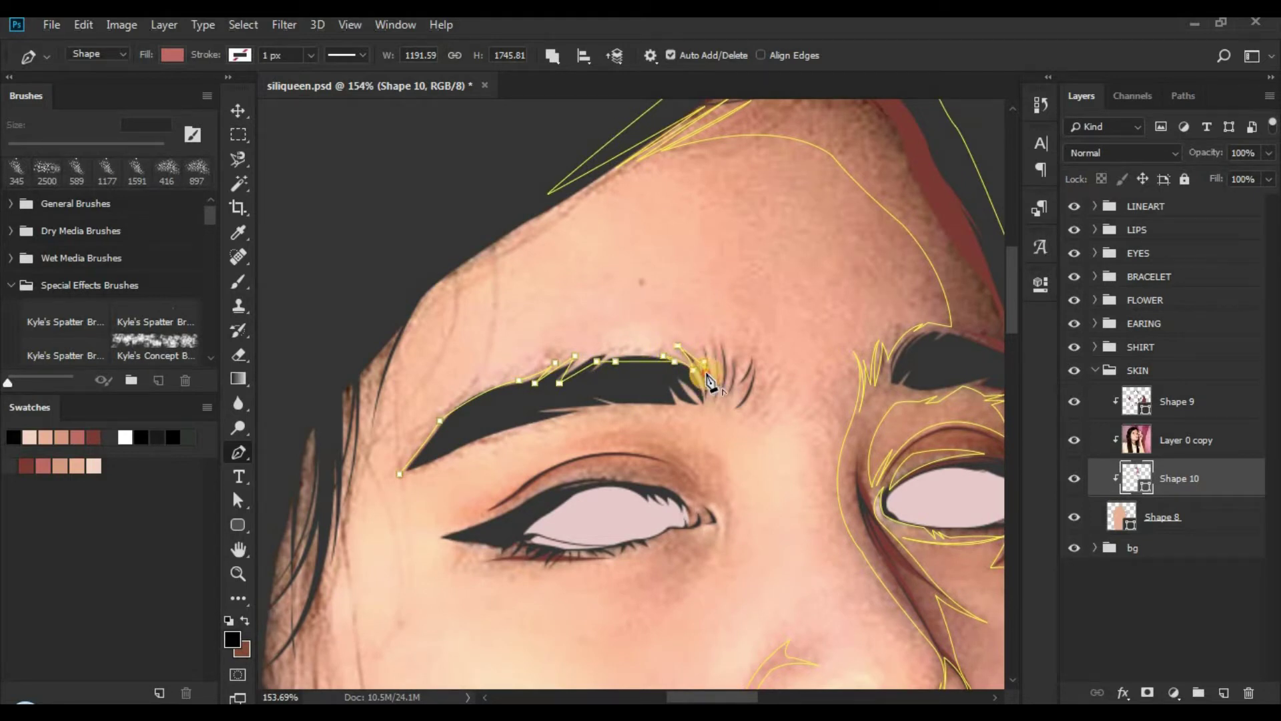
left_click(706, 371, "alt")
left_click(706, 341)
left_click_drag(703, 401, 686, 381)
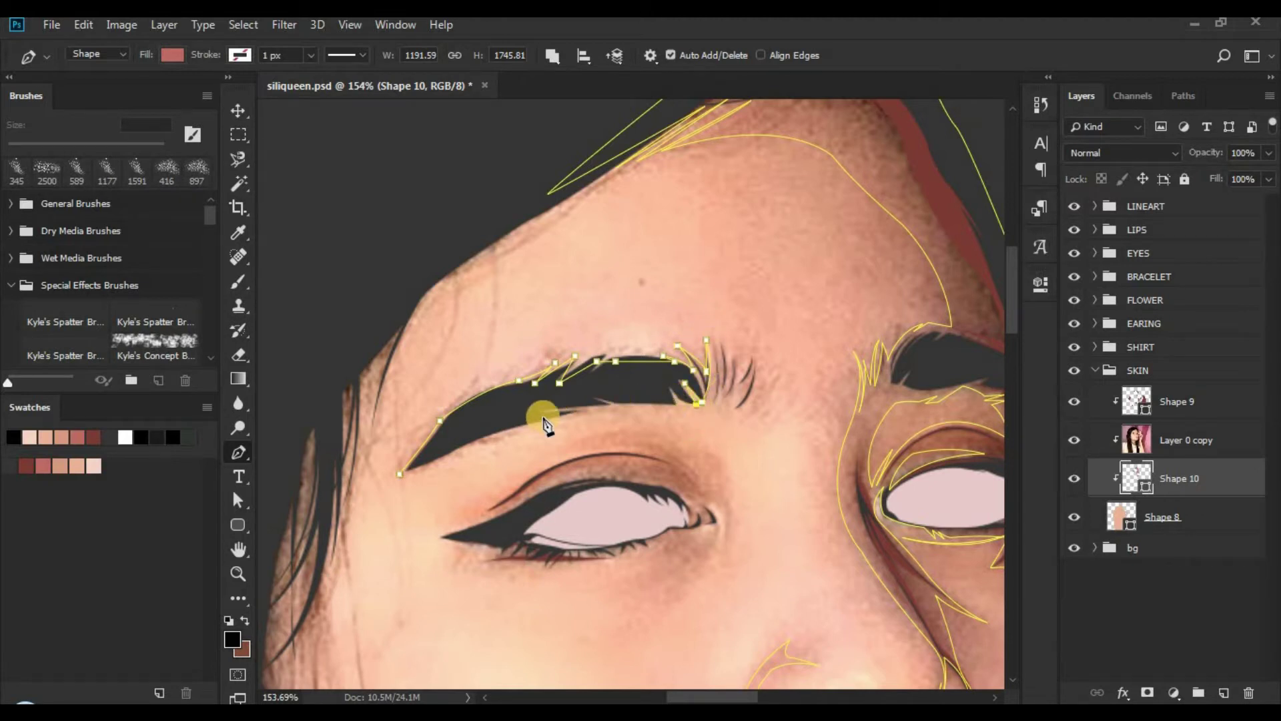
Step: Trace the left eyebrow's lower edge and close the shadow shape at the outer tip
left_click_drag(535, 421, 425, 471)
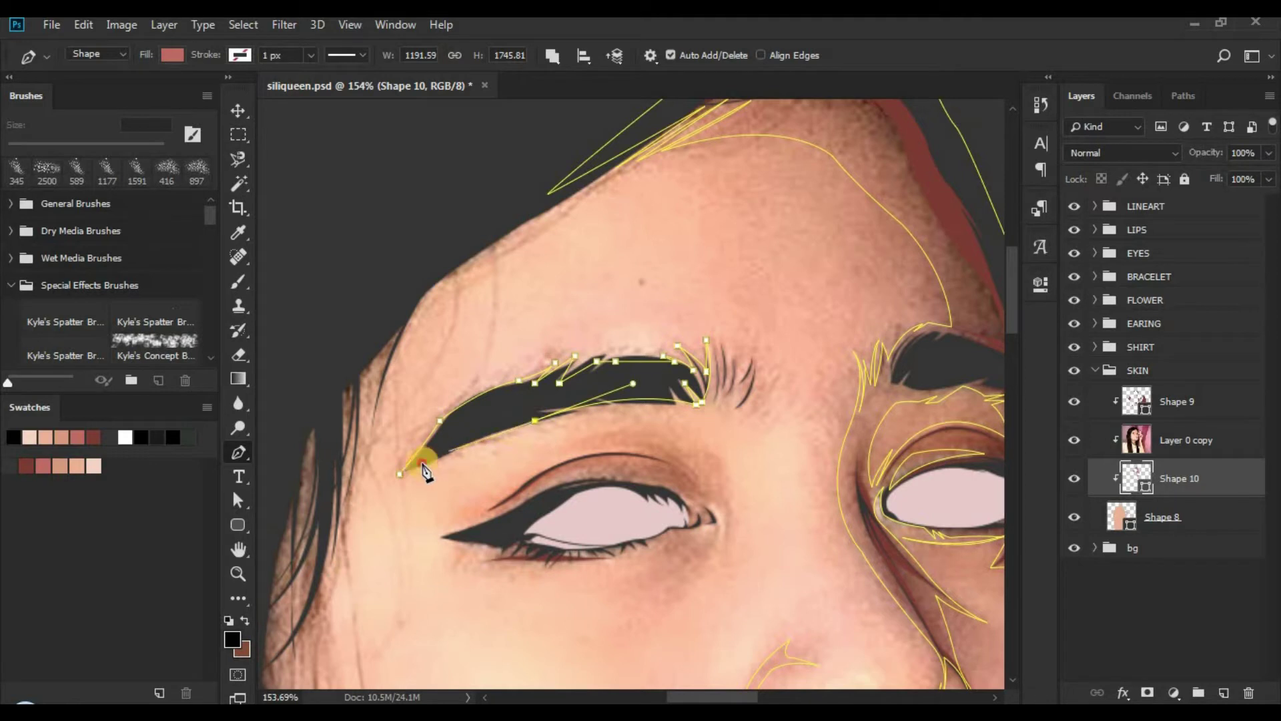
left_click(422, 464)
left_click(534, 427)
left_click(401, 475)
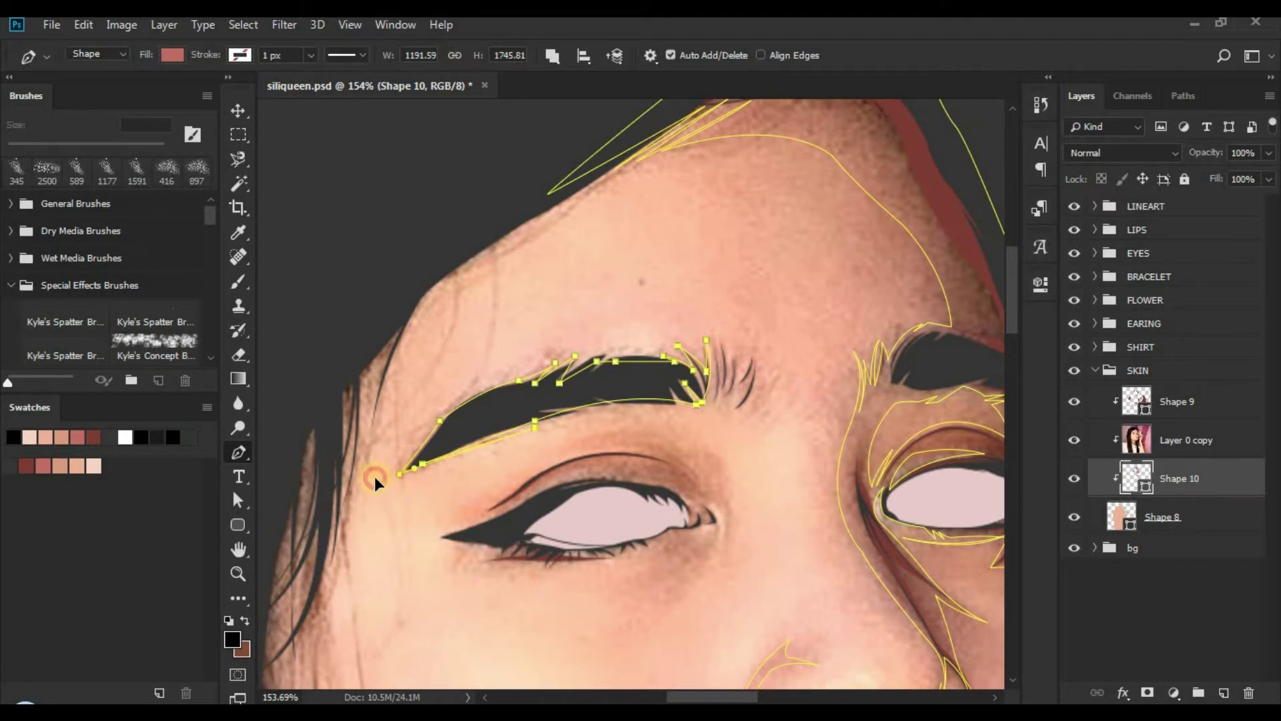
Step: Hide the Layer 0 copy photo and inspect the shadow around the left eyebrow
left_click(1074, 438)
left_click(1083, 629)
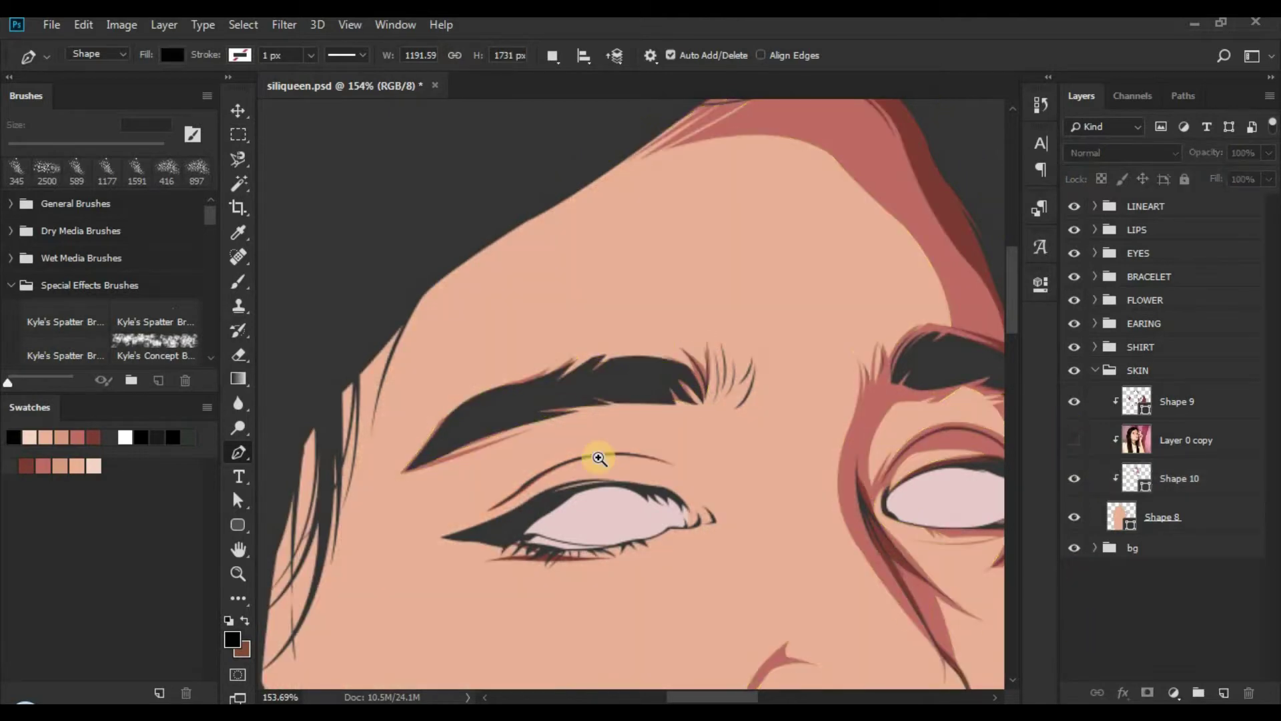
key("z")
mouse_move(598, 458)
left_mouse_down()
mouse_move(514, 416)
mouse_move(720, 395)
mouse_move(729, 370)
left_mouse_up()
Step: Show the Layer 0 copy photo and draw a thin hair-strand shadow at the left eyebrow's inner end using Combine Shapes on Shape 10
left_click(1074, 440)
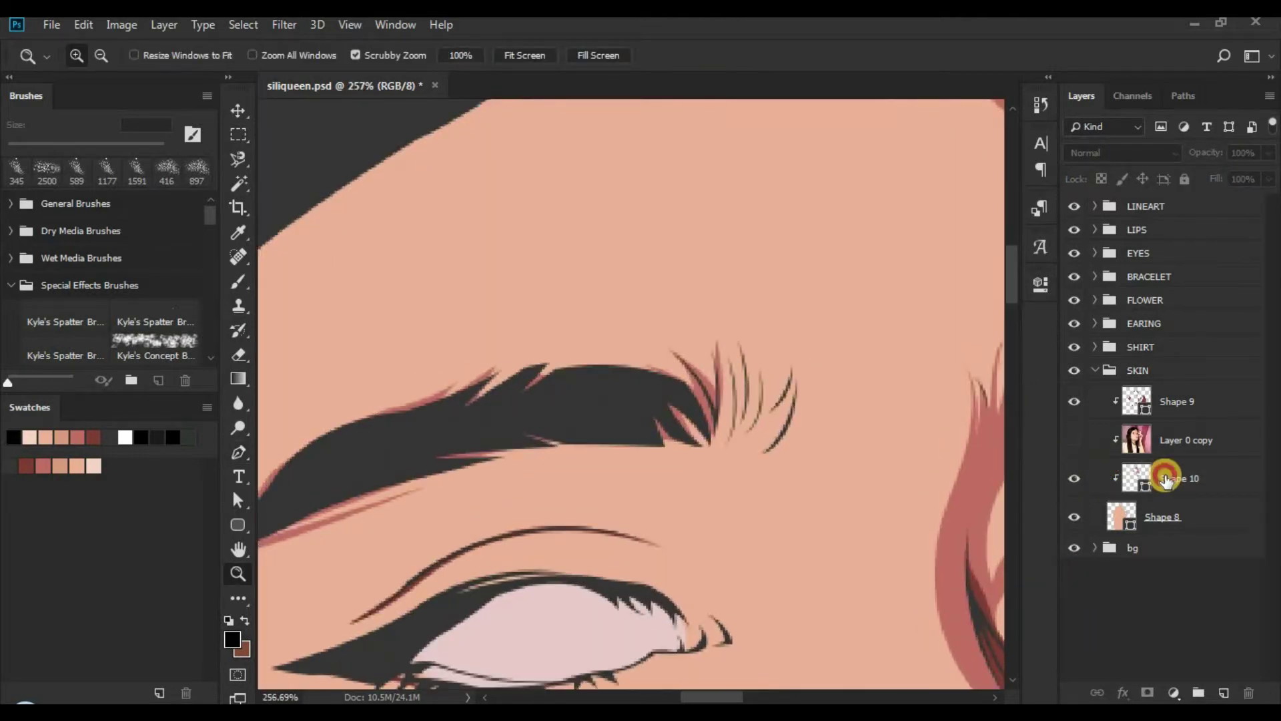
left_click(1164, 478)
key("o")
key("p")
key("p")
left_click(557, 53)
left_click(614, 97)
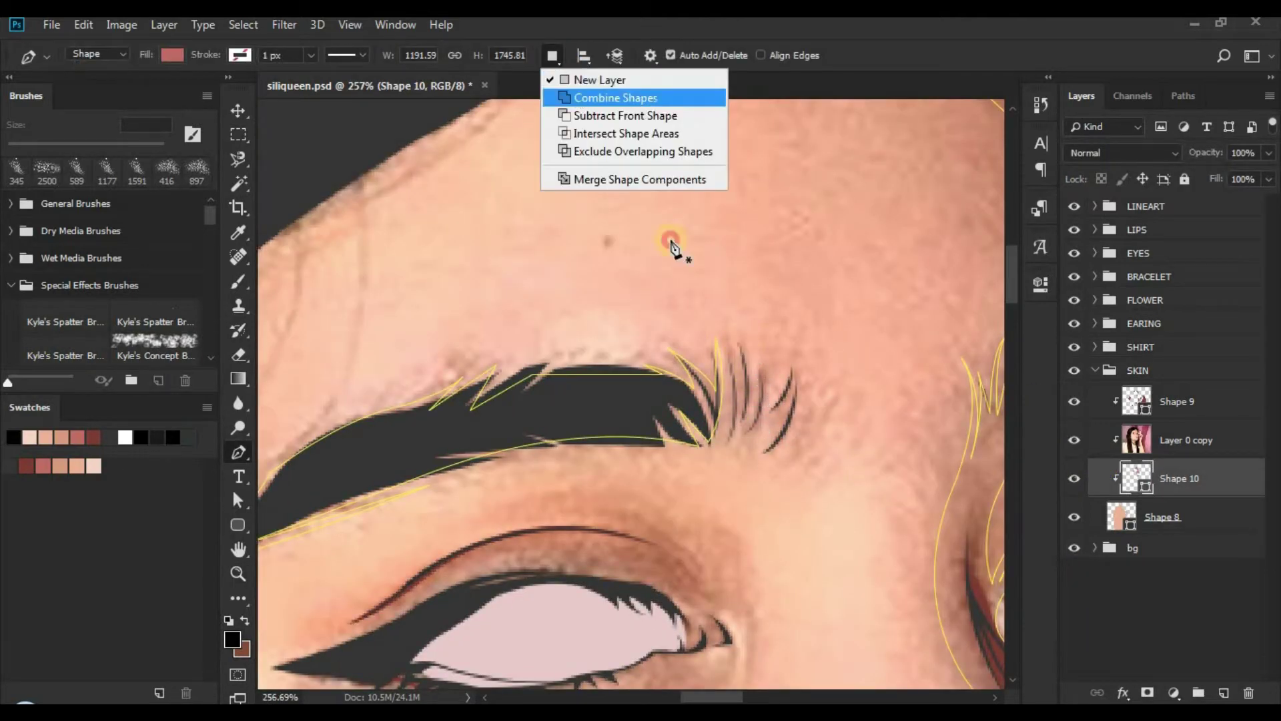
left_click(717, 439)
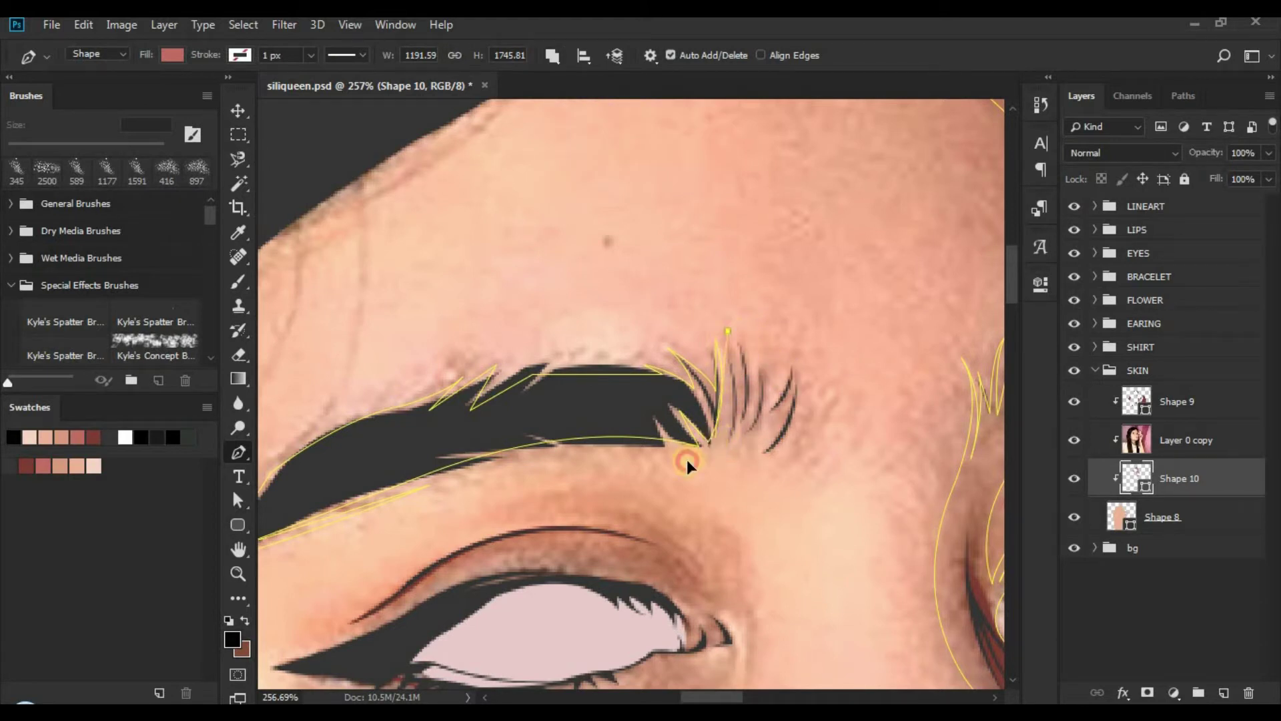
left_click_drag(686, 461, 685, 462)
left_click(712, 440, "alt")
left_click_drag(739, 403, 738, 374)
left_click(739, 403, "alt")
left_click(735, 441)
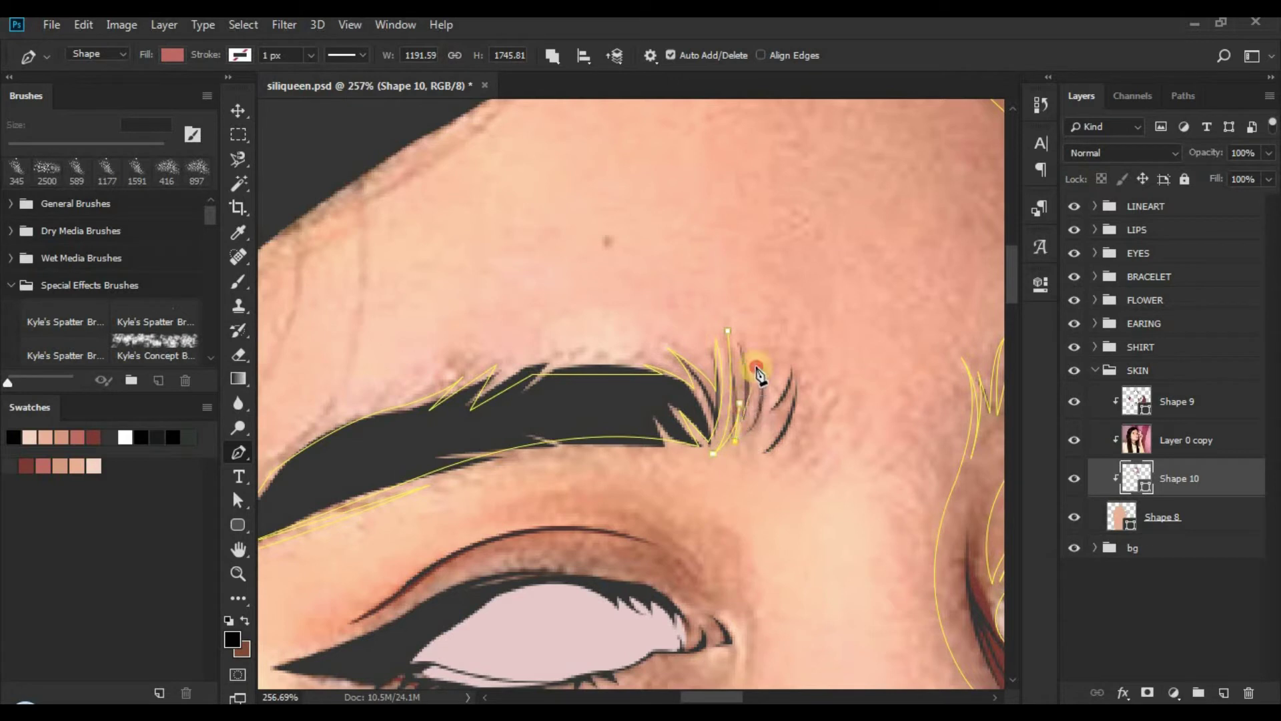
left_click_drag(728, 331, 718, 318)
Step: Draw further curved hair-strand shadows over the loose hairs beside the left eyebrow's inner end
left_click_drag(679, 274, 671, 264)
left_click(752, 343)
left_click(738, 454, "alt")
left_click_drag(752, 343, 718, 286)
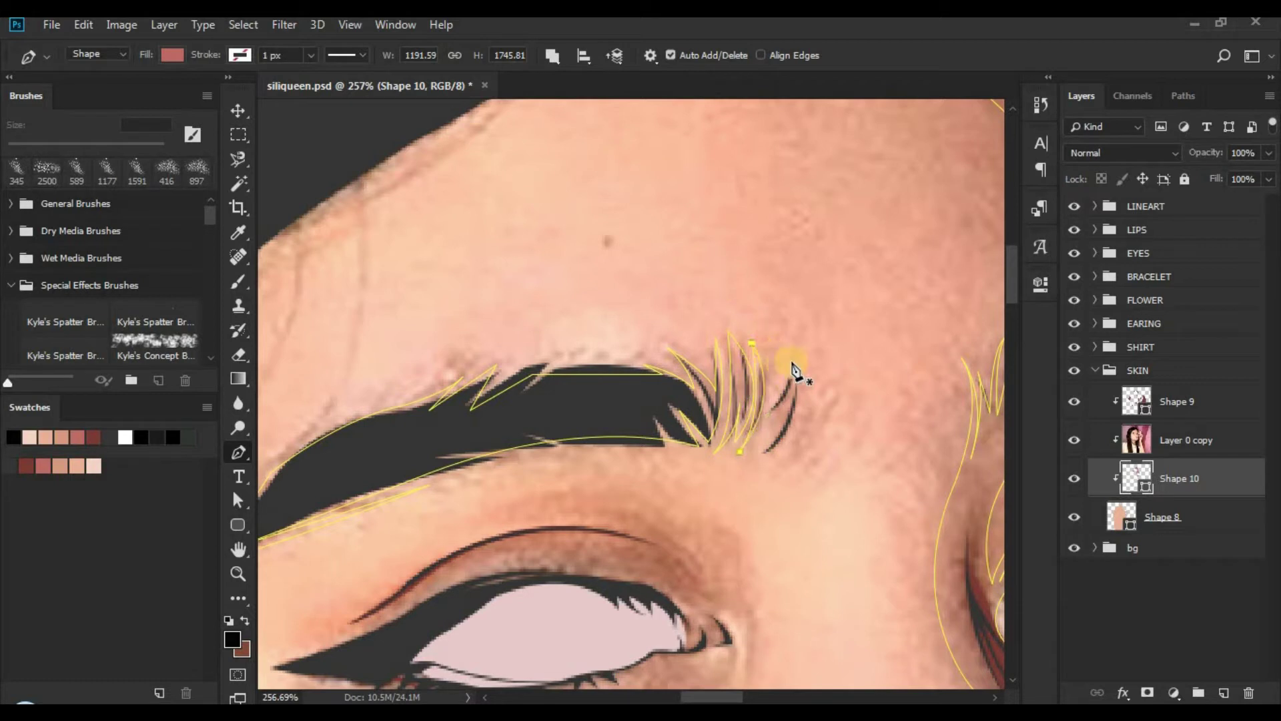
left_click(792, 361)
left_click_drag(758, 426, 759, 427)
left_click(792, 360)
left_click(817, 377)
left_click(751, 471)
left_click(780, 456, "alt")
left_click(816, 377)
mouse_move(802, 346)
left_mouse_down()
mouse_move(755, 352)
mouse_move(801, 355)
left_mouse_up()
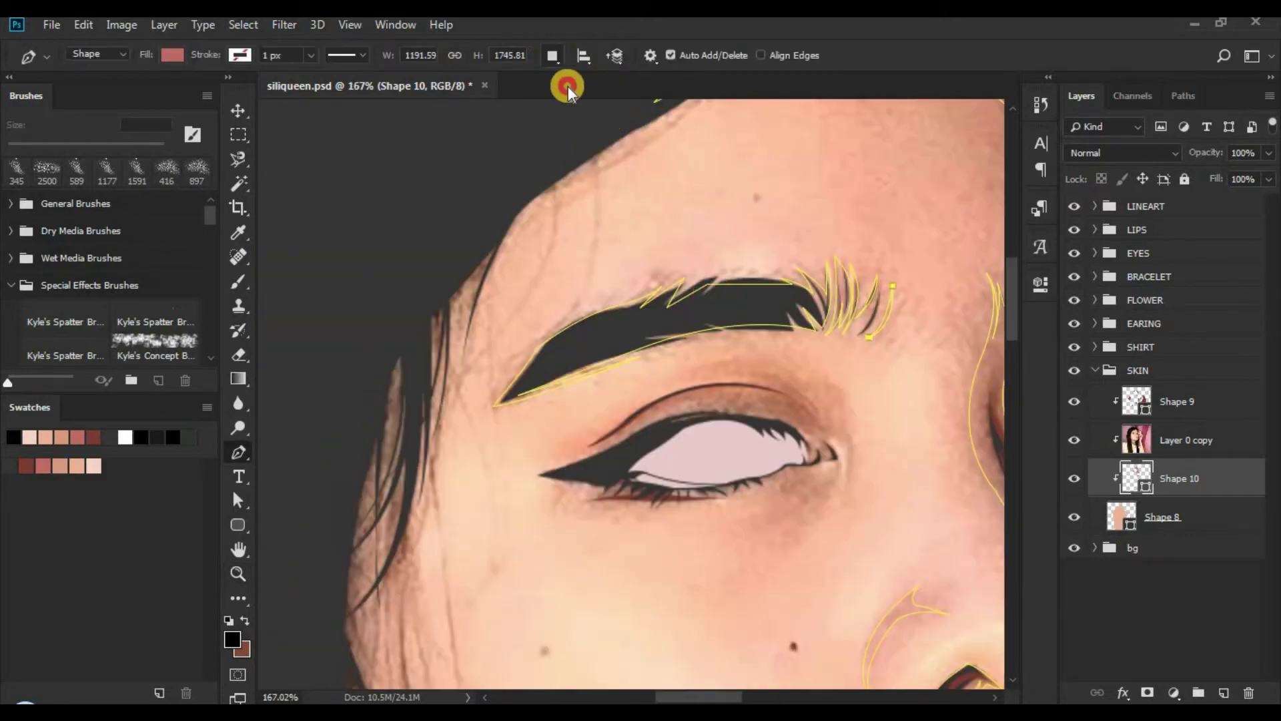
Step: Start a combined Shape 10 outline beyond the left eye's outer corner, trace the upper eyelid crease, and save the document
left_click(552, 55)
left_click(574, 91)
left_click(558, 457)
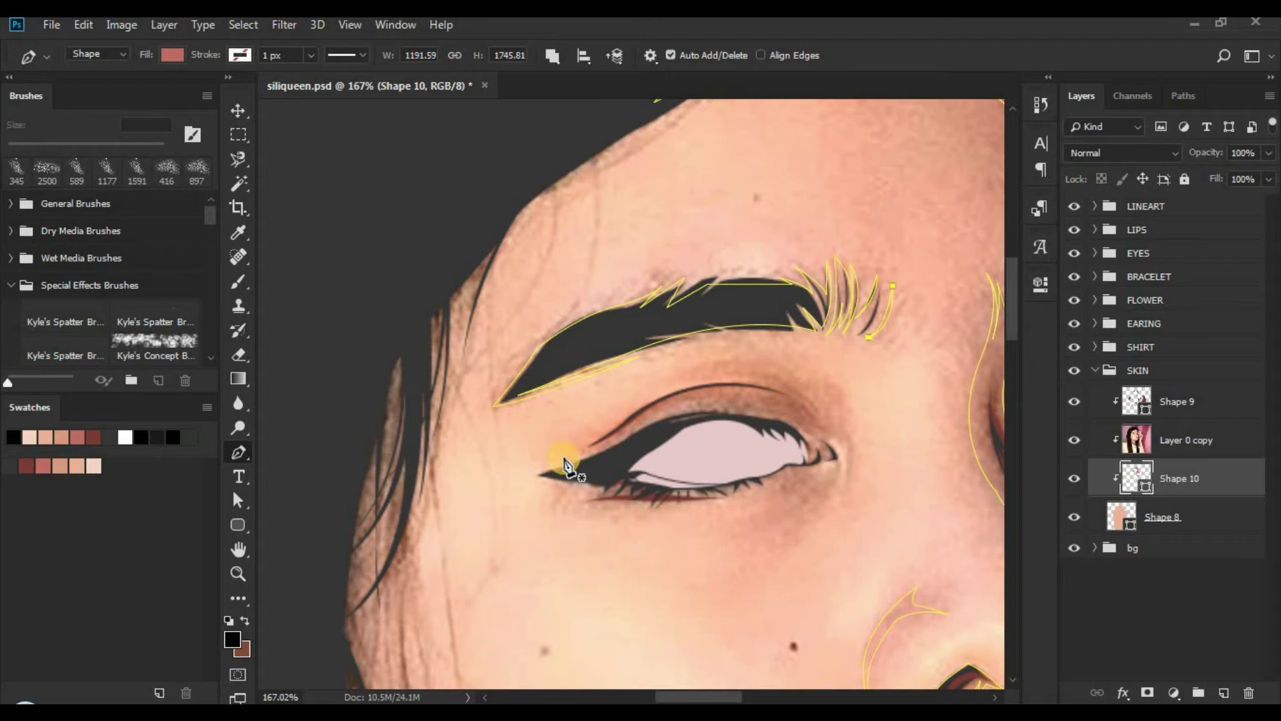
left_click_drag(635, 401, 653, 392)
left_click(630, 415, "alt")
key("ctrl+s")
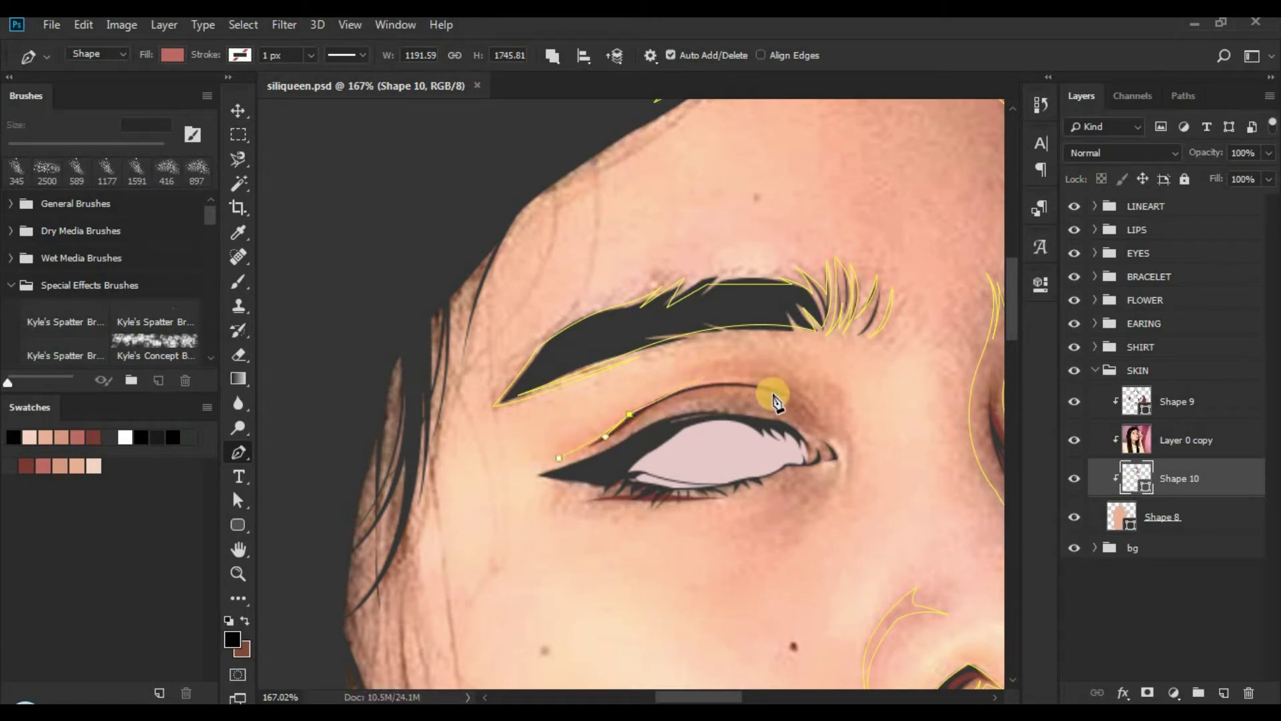
left_click_drag(776, 385, 872, 407)
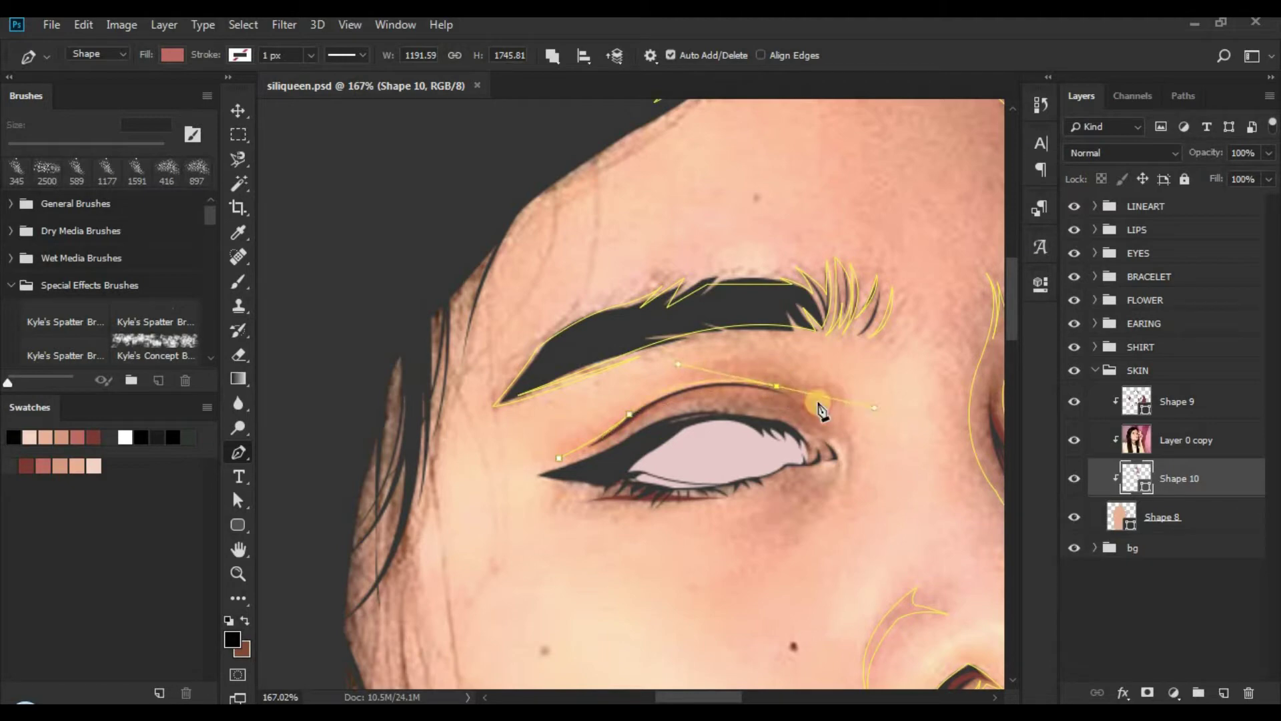
left_click(776, 385, "alt")
Step: Double the outline back above the left eyelid crease and curve it toward the inner side of the eye
left_click_drag(656, 397, 559, 405)
left_click_drag(649, 371, 734, 374)
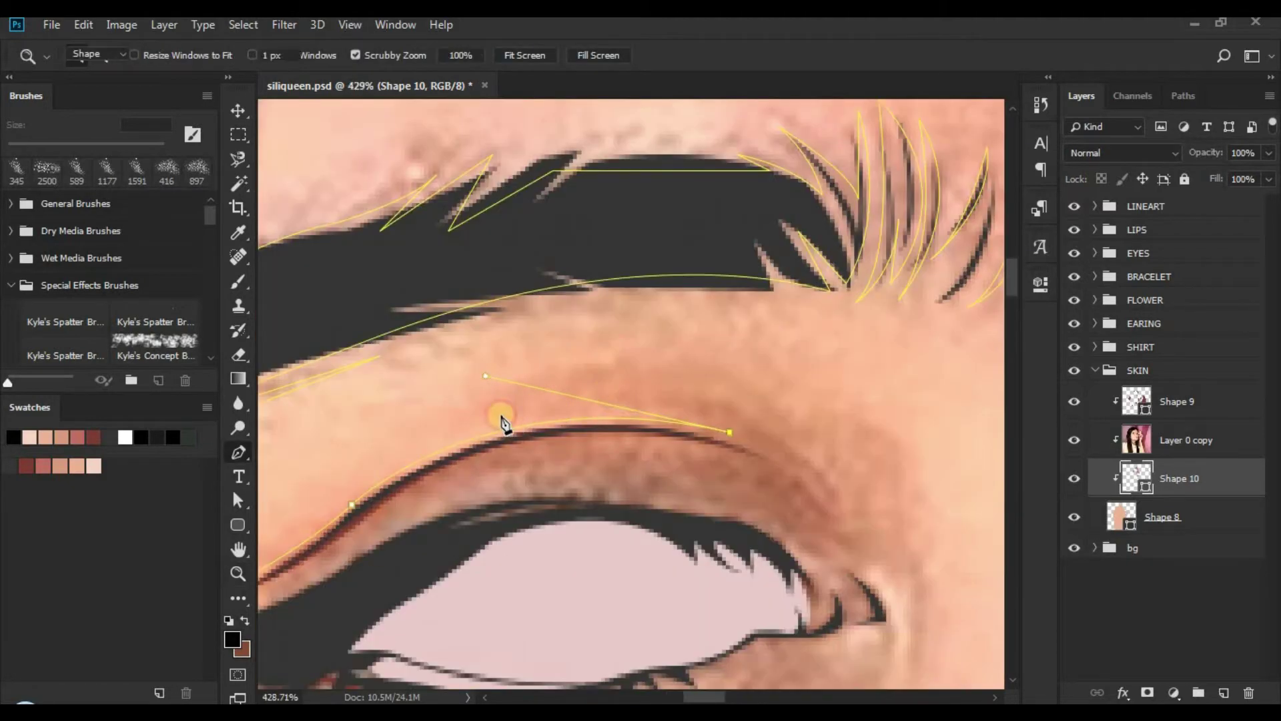
left_click_drag(472, 420, 592, 398)
left_click_drag(694, 396, 758, 404)
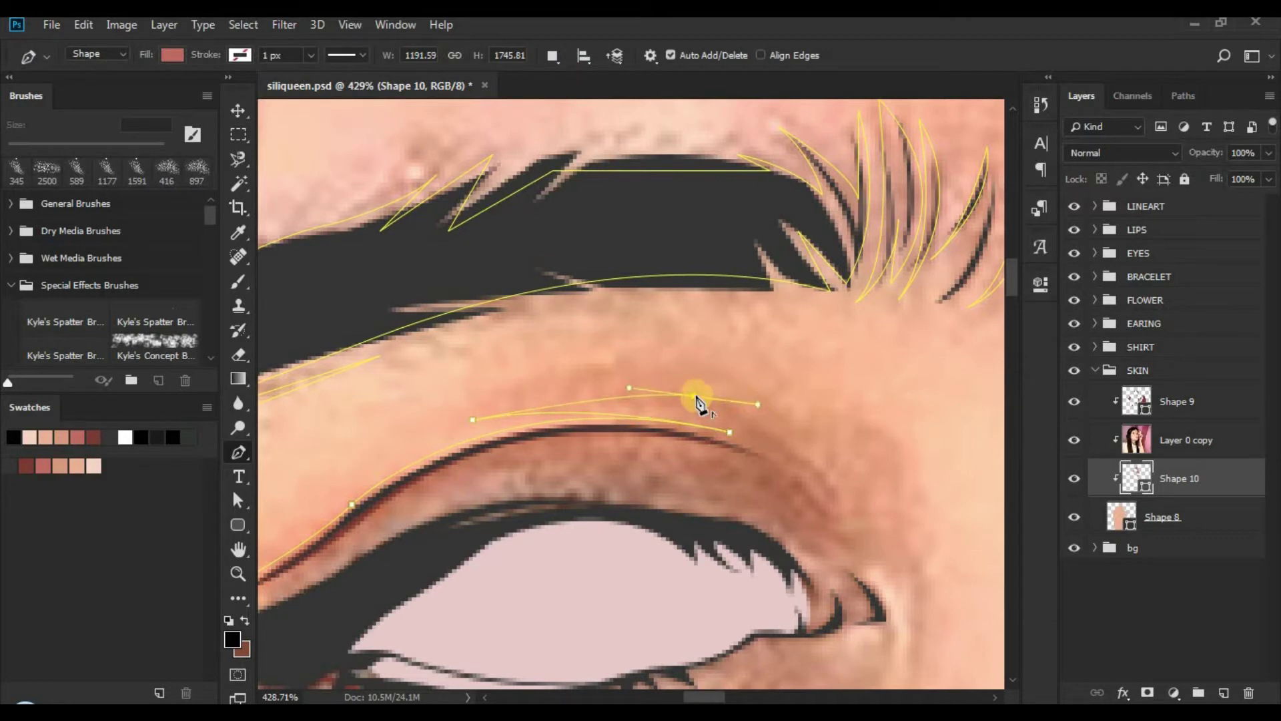
left_click(695, 396, "alt")
left_click(750, 409)
Step: Curve the eyelid shadow outline down toward the left eye's inner corner and cut a pointed notch into it
left_click_drag(778, 465, 652, 344)
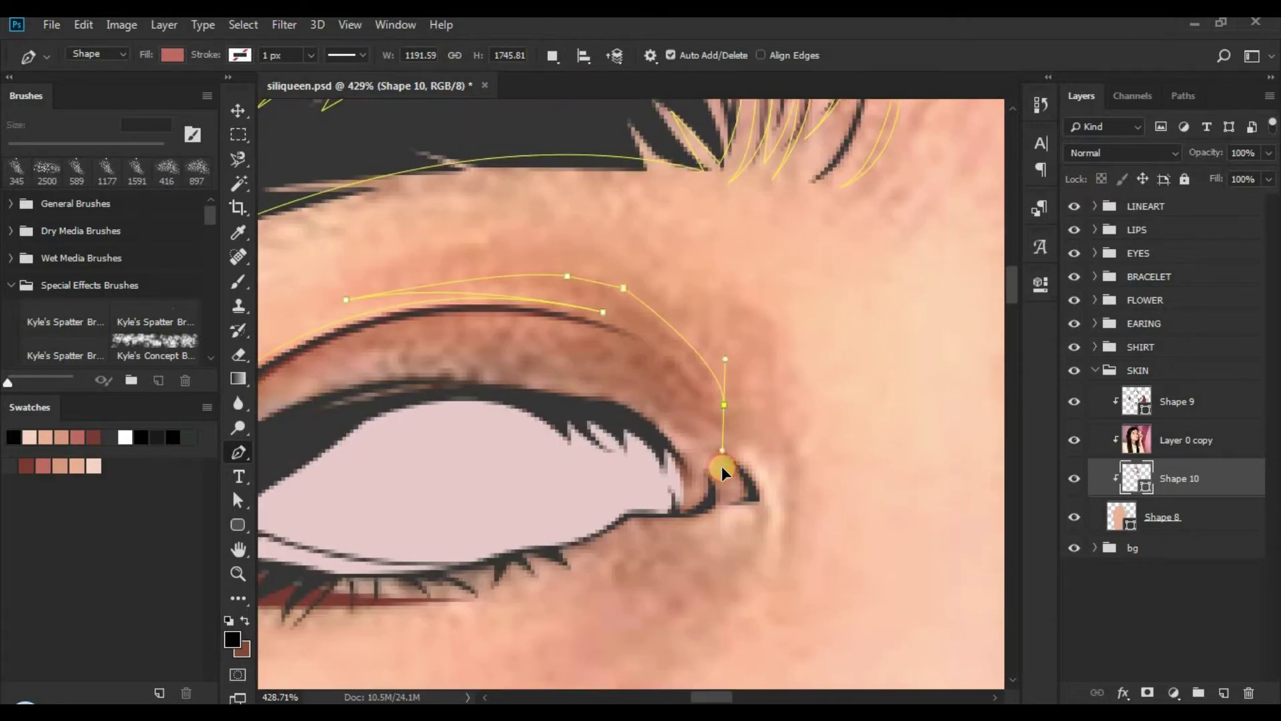
left_click_drag(757, 475, 760, 485)
left_click(724, 405, "alt")
left_click_drag(659, 336, 613, 314)
left_click(659, 337, "alt")
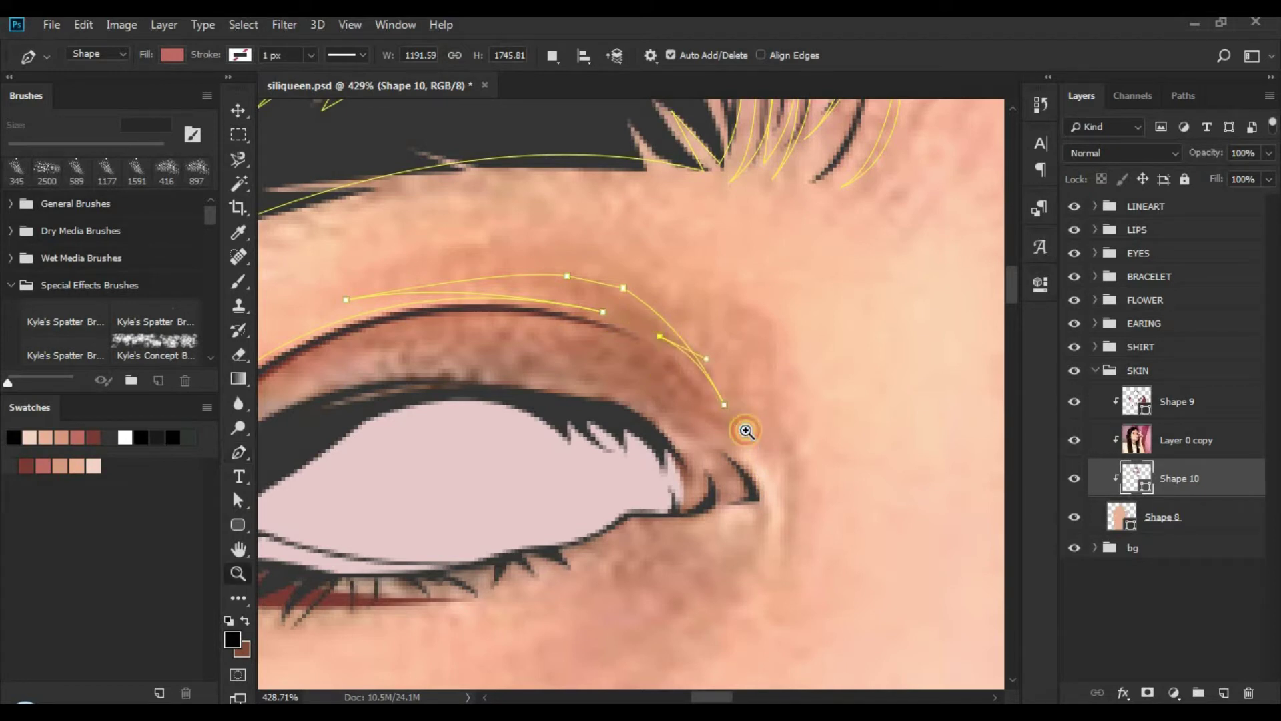
Step: Trace the shadow outline with a second notch around the left eye's inner corner and underneath it
left_click(744, 429, "ctrl")
mouse_move(748, 425)
left_mouse_down()
mouse_move(742, 464)
mouse_move(702, 444)
mouse_move(786, 416)
mouse_move(749, 446)
mouse_move(716, 431)
mouse_move(767, 420)
left_mouse_up()
left_click(718, 408)
left_click(717, 407, "alt")
left_click(767, 449, "alt")
left_click(732, 441, "alt")
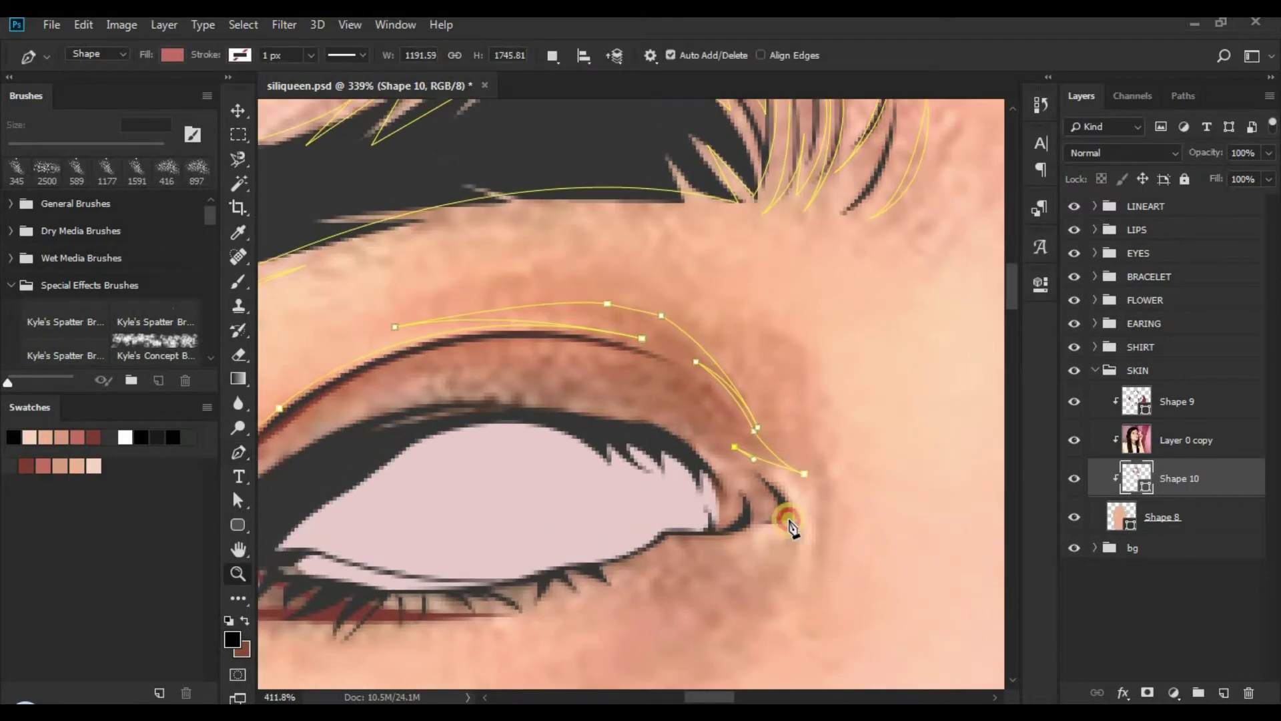
mouse_move(794, 520)
left_mouse_down()
mouse_move(802, 560)
mouse_move(738, 538)
mouse_move(775, 413)
mouse_move(752, 422)
left_mouse_up()
left_click(797, 519, "alt")
left_click(754, 528, "alt")
Step: Add small pointed lash shadows to the outline beneath the inner half of the left eye's lower lid
scroll(772, 434, "down", 3)
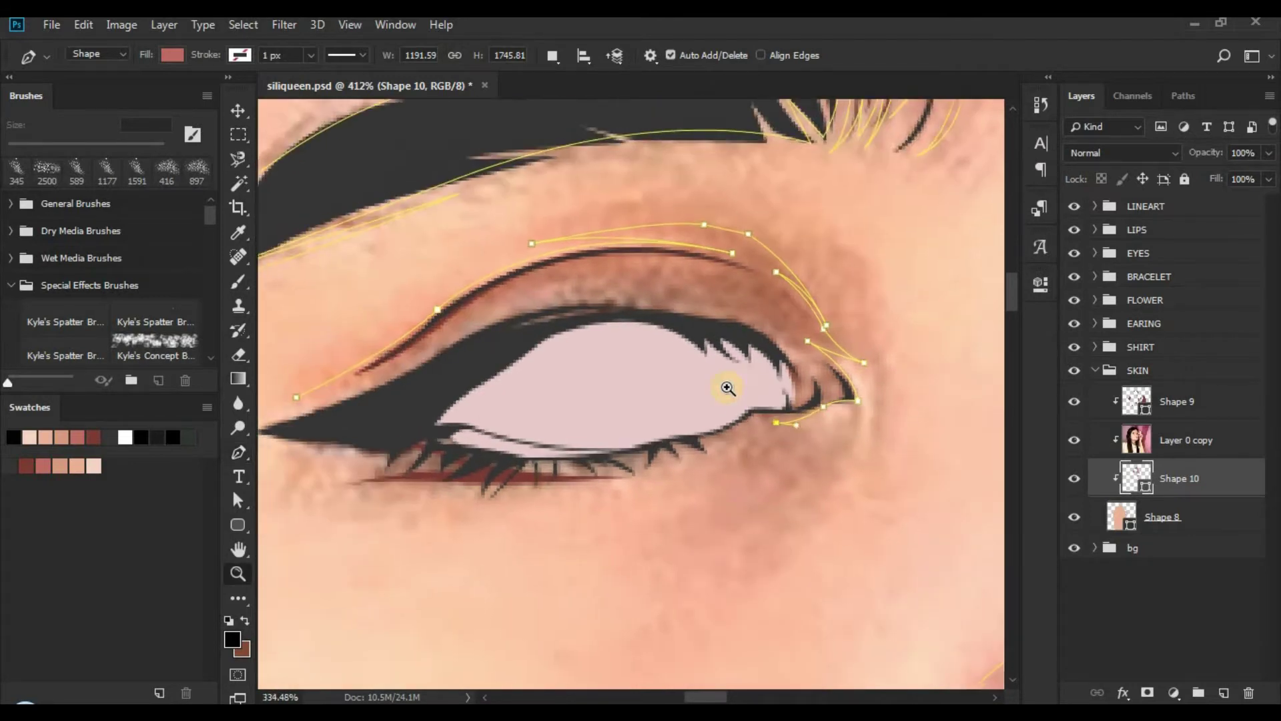
left_click(774, 437)
left_click(761, 414)
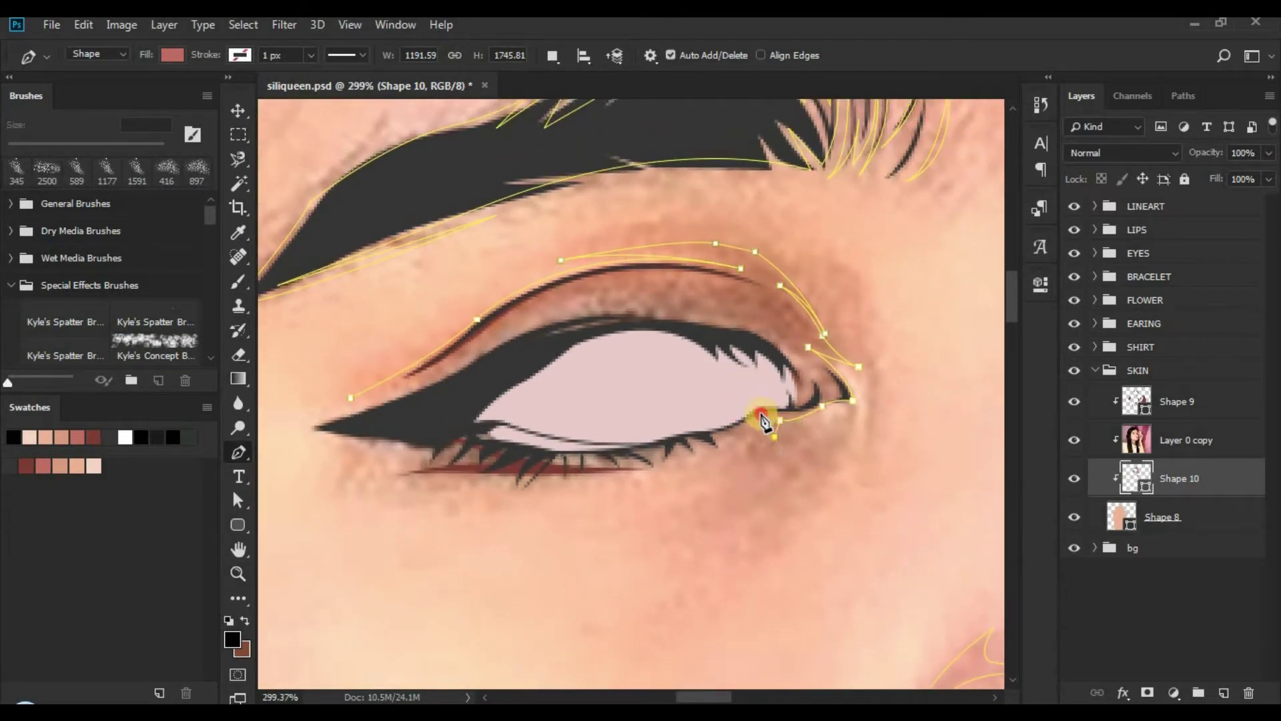
left_click_drag(766, 417, 767, 442)
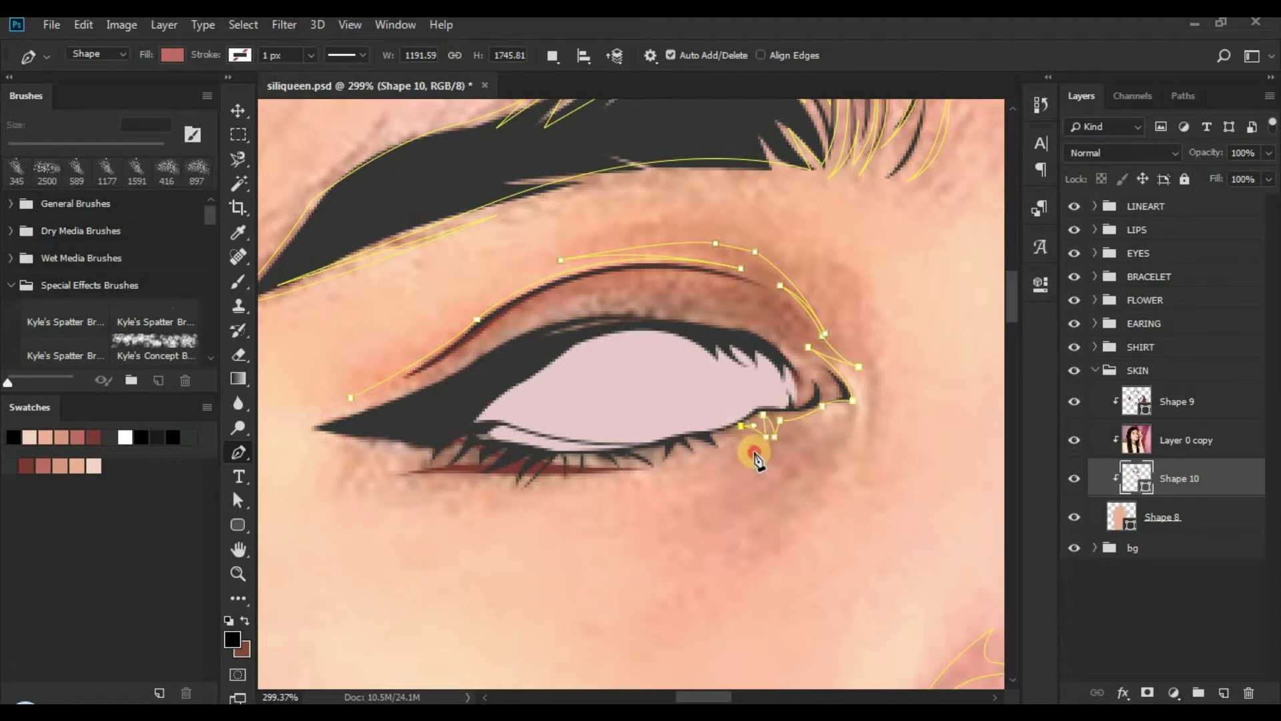
left_click_drag(706, 437, 727, 454)
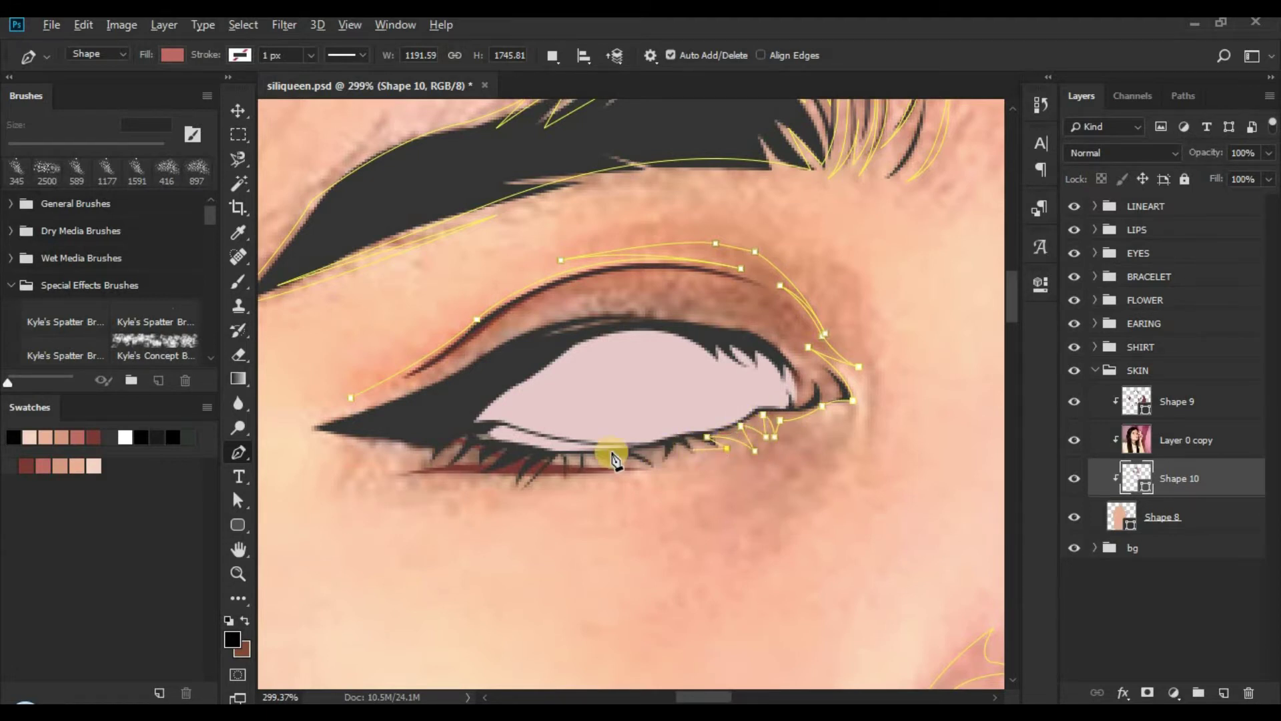
Step: Trace the outline along the left eye's lower lash line and double it back beneath the inner corner
left_click_drag(485, 437, 539, 459)
left_click(538, 455, "alt")
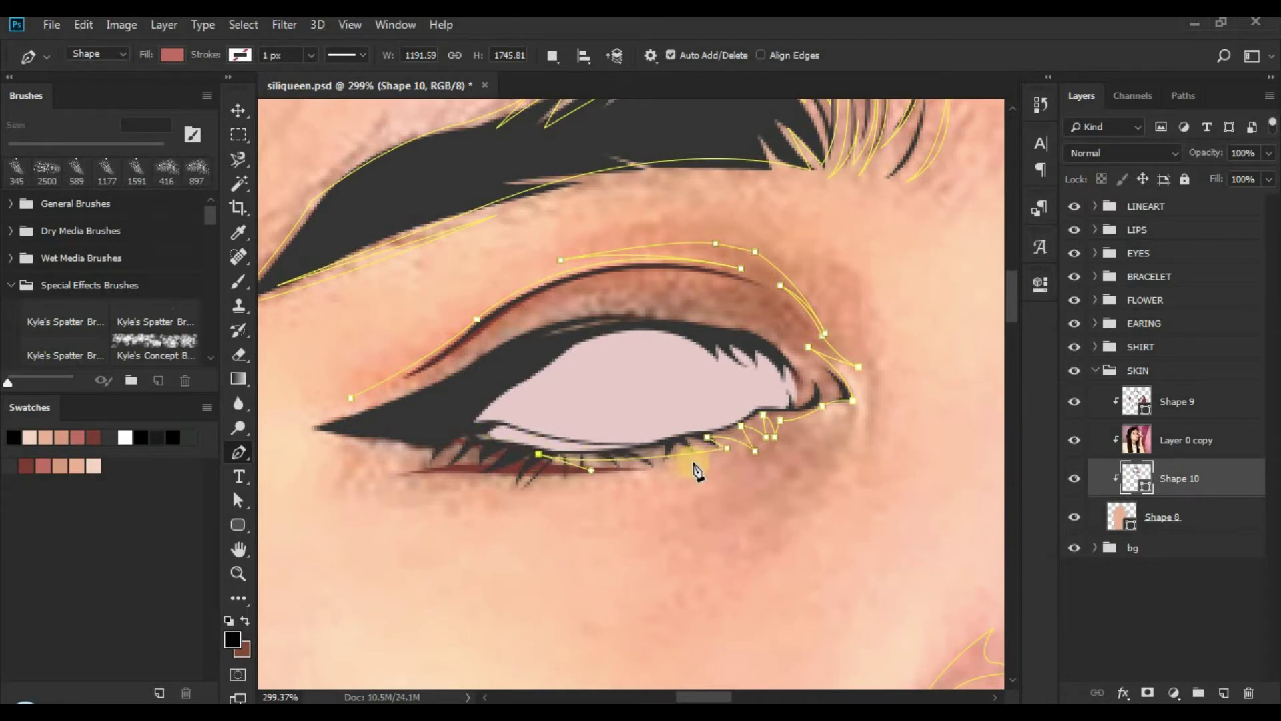
left_click_drag(738, 454, 967, 341)
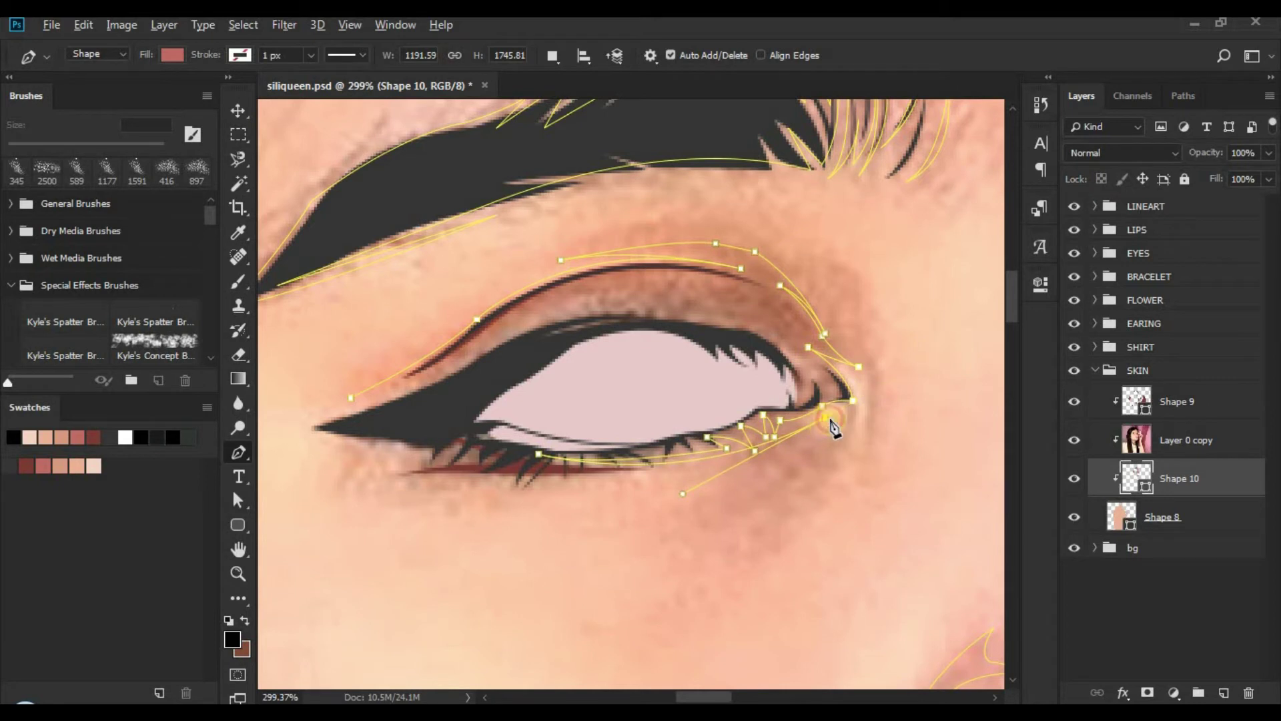
left_click(808, 440)
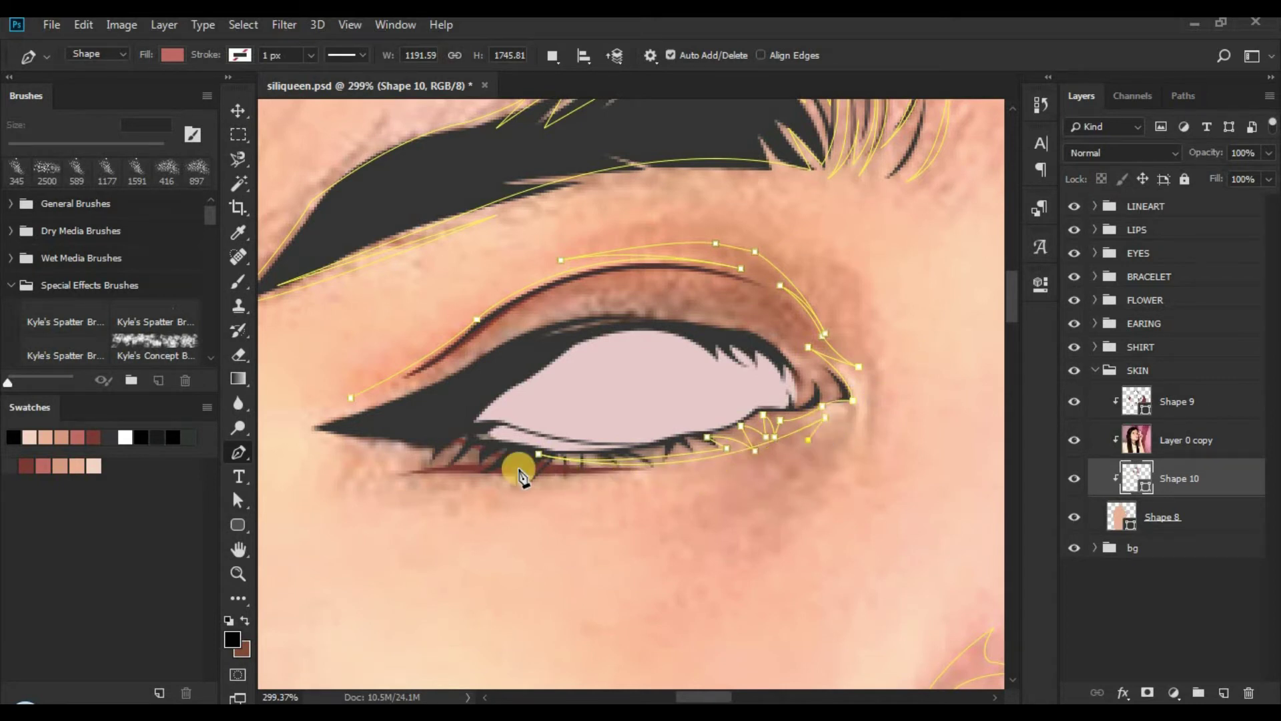
Step: Extend the shadow outline under the lower lashes to a point below the outer corner and back toward the eyeliner
left_click_drag(505, 473, 385, 497)
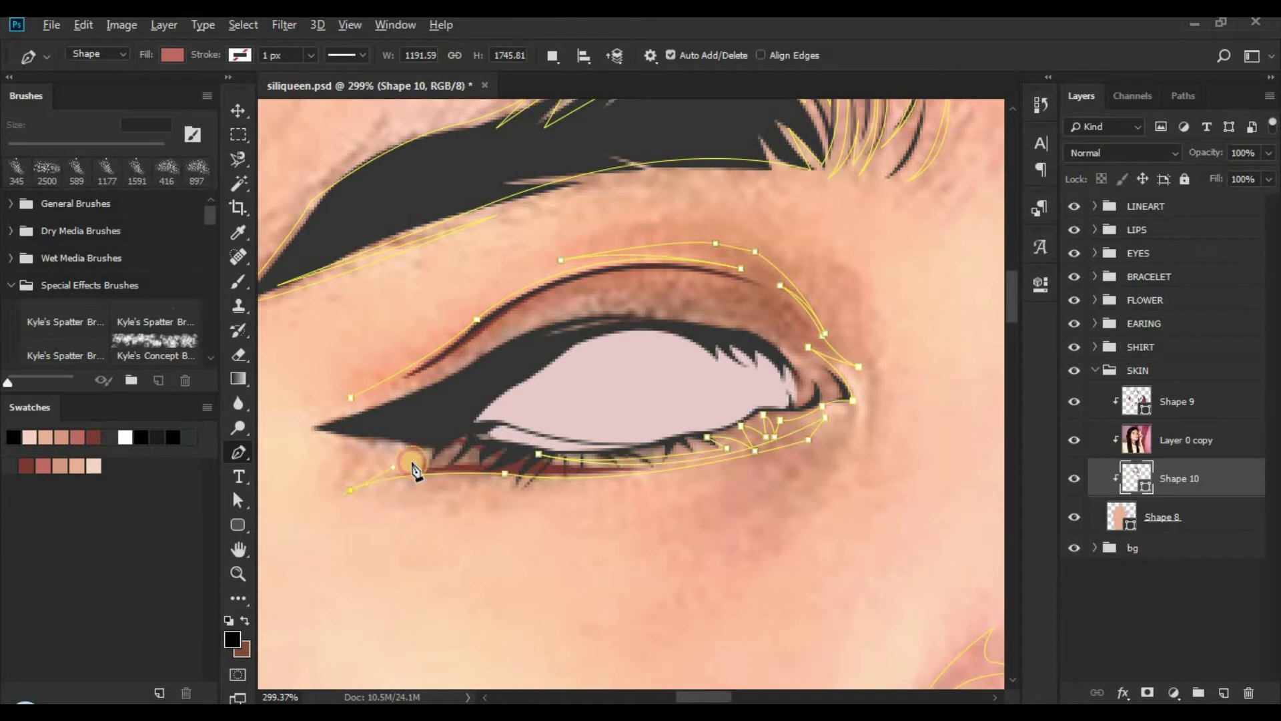
key("ctrl+z")
left_click(419, 465, "alt")
left_click(440, 451)
Step: Trace the shadow outline under the left eye's eyeliner wing and around its outer tip, closing it at the upper lid
left_click_drag(387, 450, 505, 446)
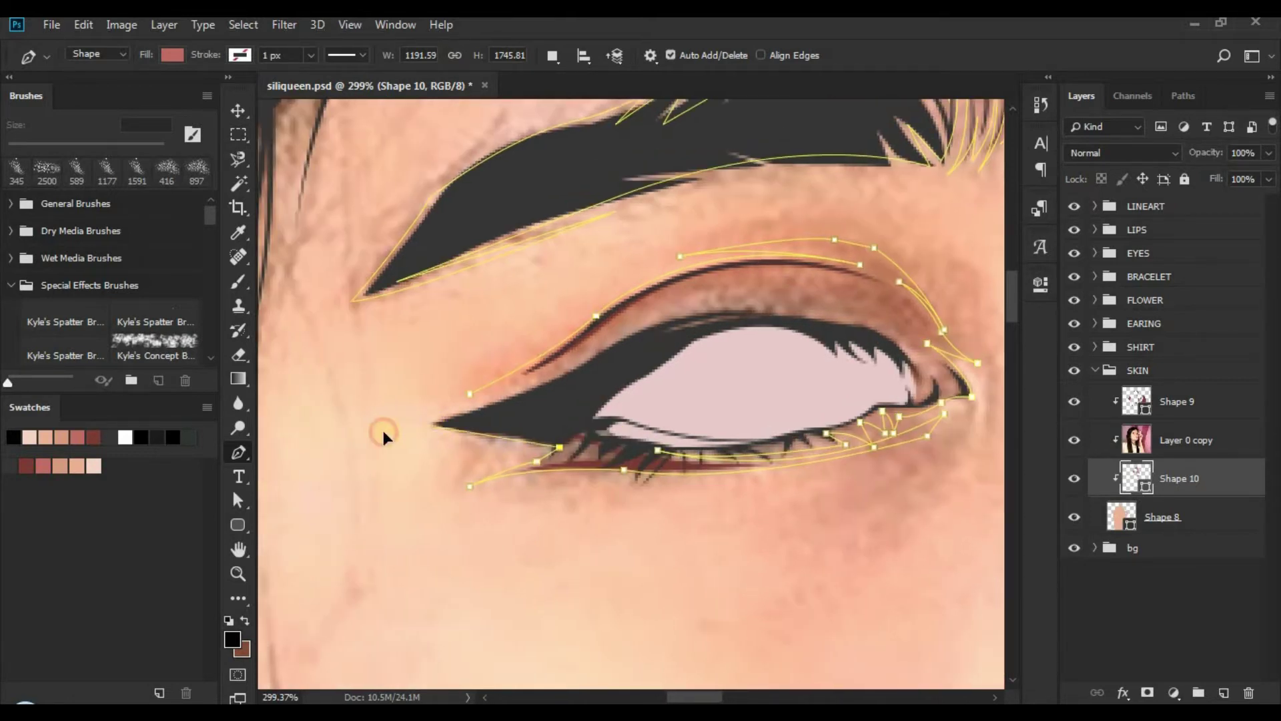
left_click(424, 425)
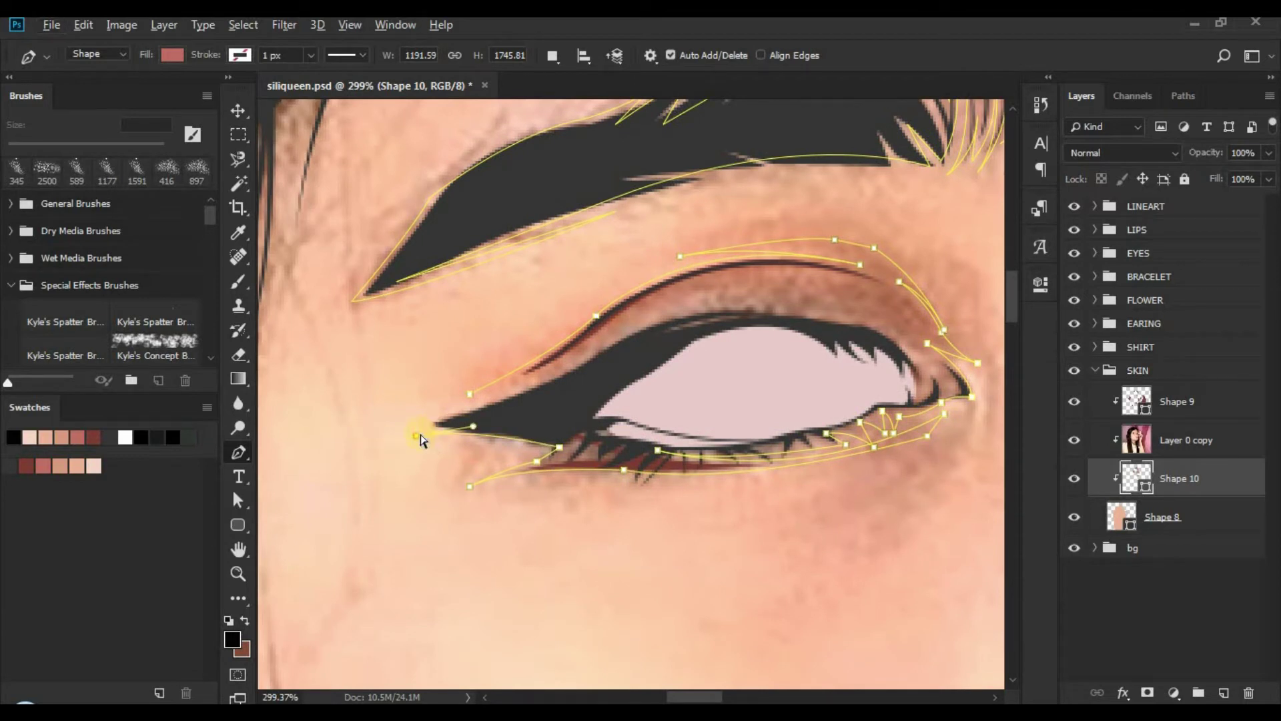
left_click_drag(420, 434, 425, 423)
left_click_drag(562, 366, 599, 339)
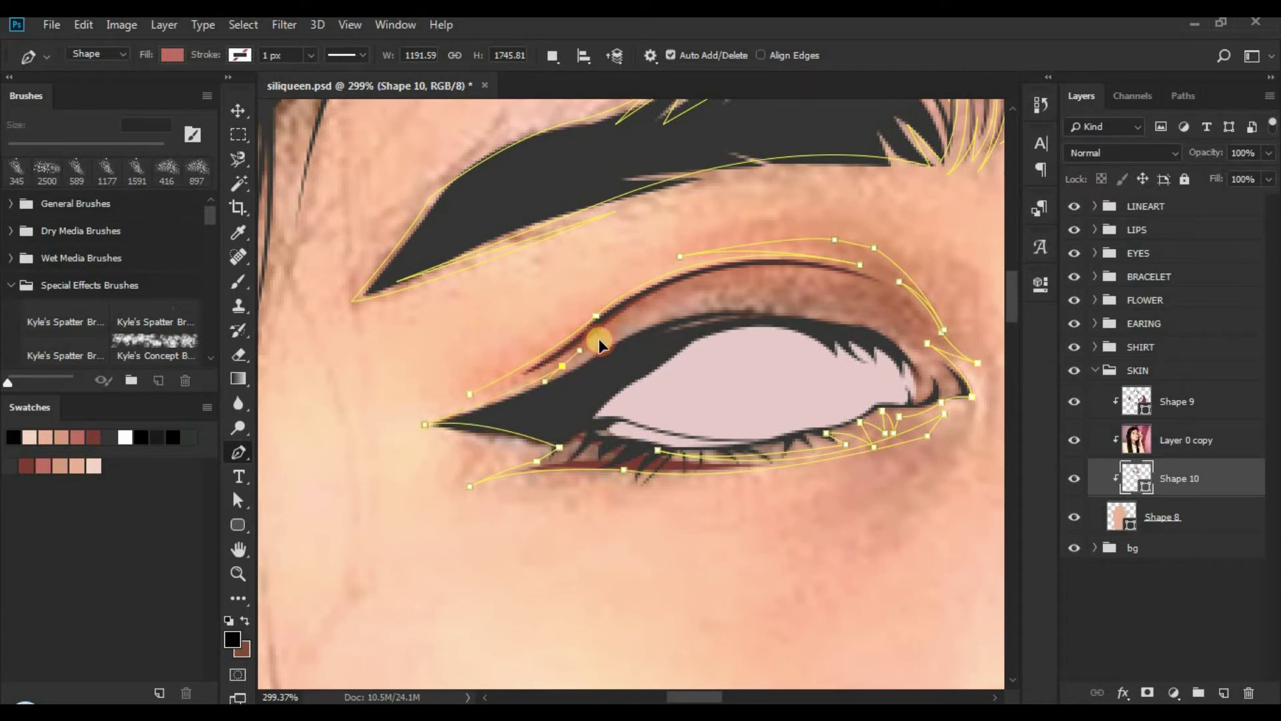
left_click(469, 396)
left_click_drag(708, 349, 537, 300)
Step: Hide the Layer 0 copy reference photo, review the shadows on the whole portrait, and restore the photo
left_click(1074, 440)
left_click(1096, 567)
key("z")
left_click_drag(729, 385, 658, 406)
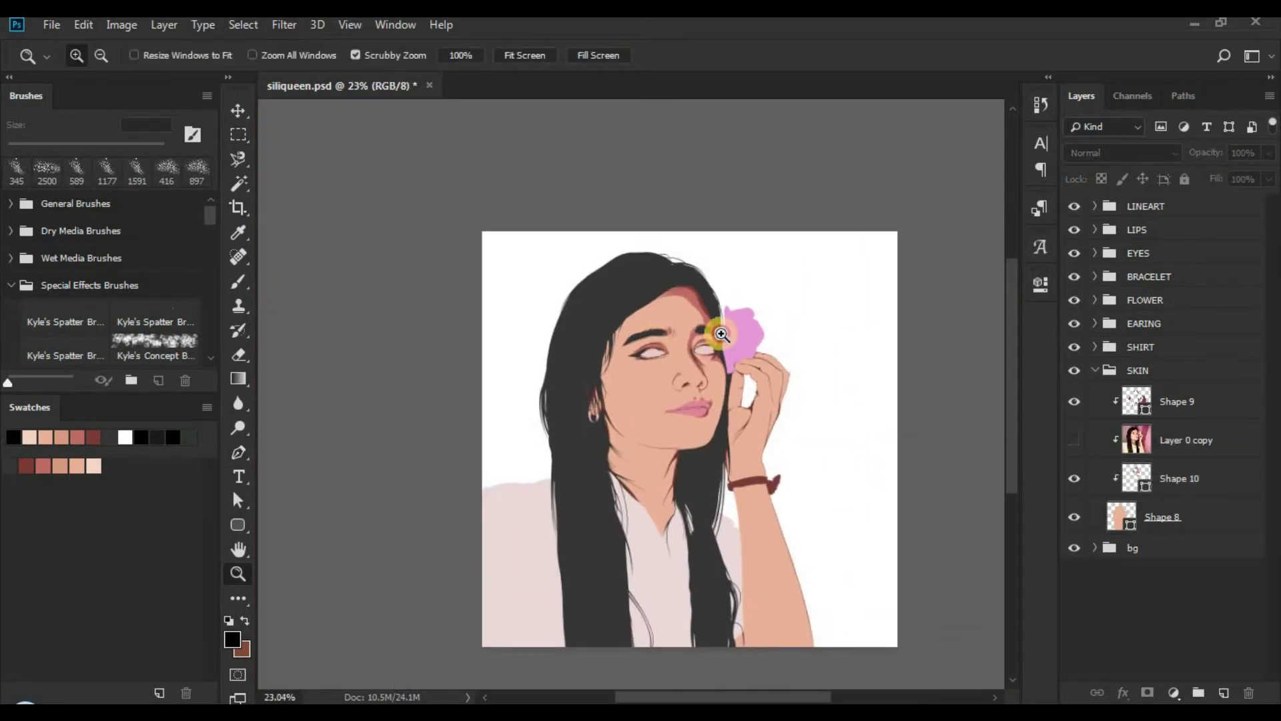
left_click_drag(721, 334, 861, 334)
left_click(1074, 439)
Step: On Shape 10, use Subtract Front Shape to cut a thin sliver above the left eye's upper lash line and a small area at its inner corner
left_click(1179, 478)
key("p")
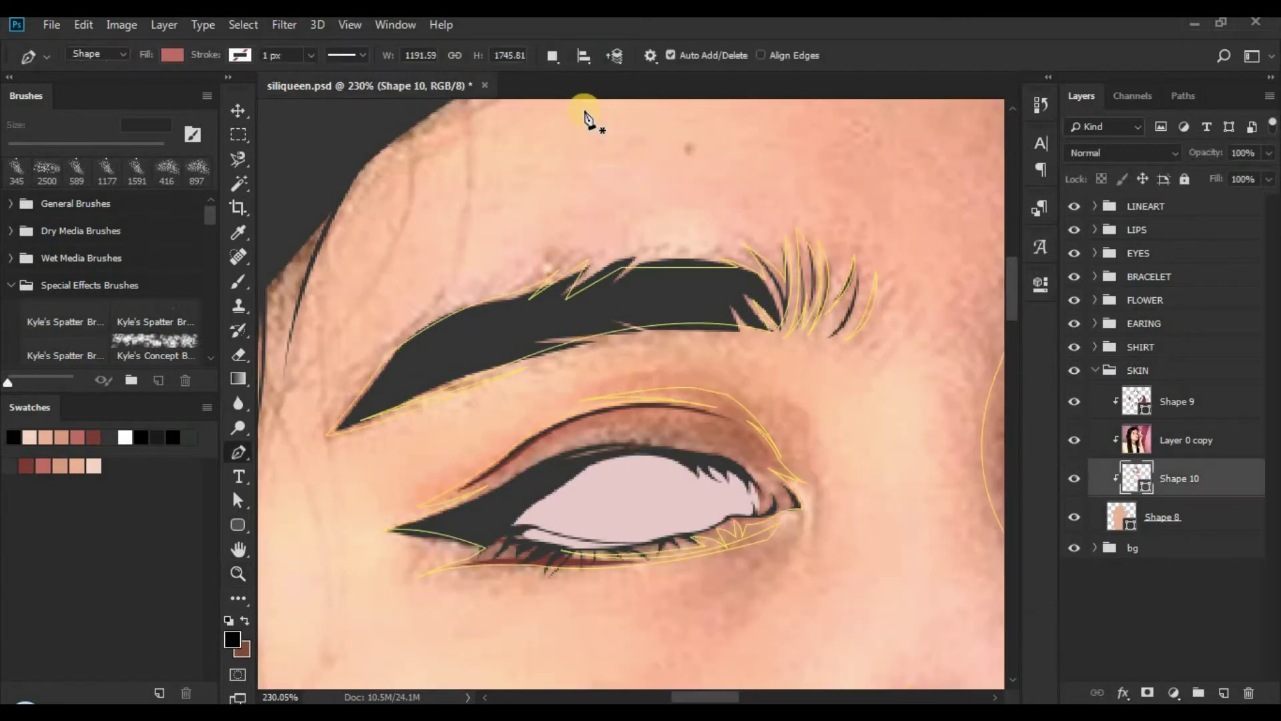
left_click(553, 56)
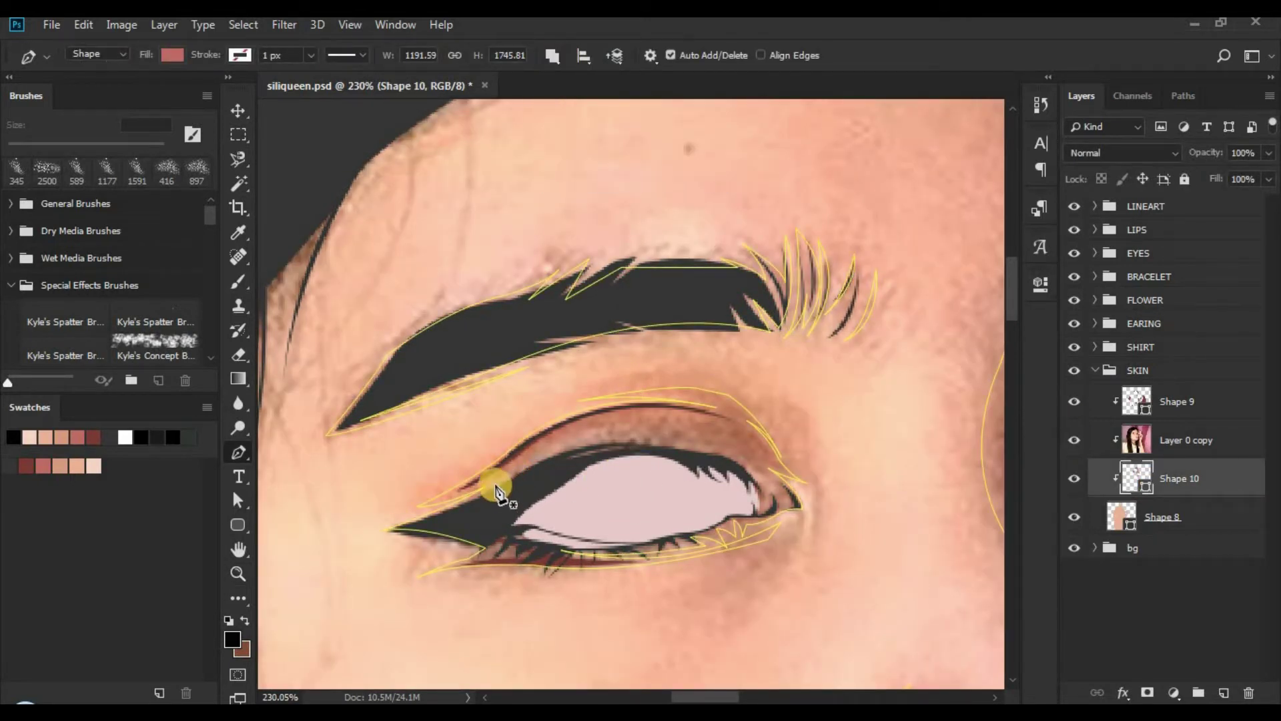
left_click(552, 56)
left_click(578, 119)
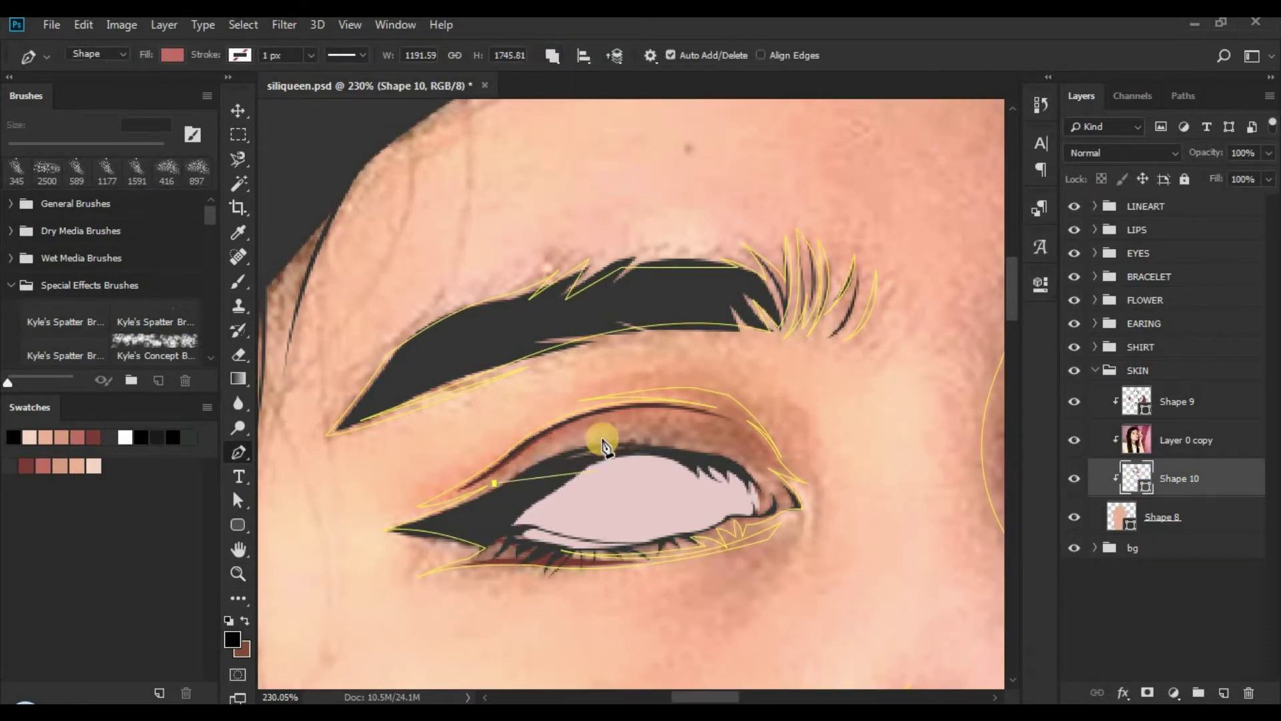
left_click_drag(632, 422, 642, 419)
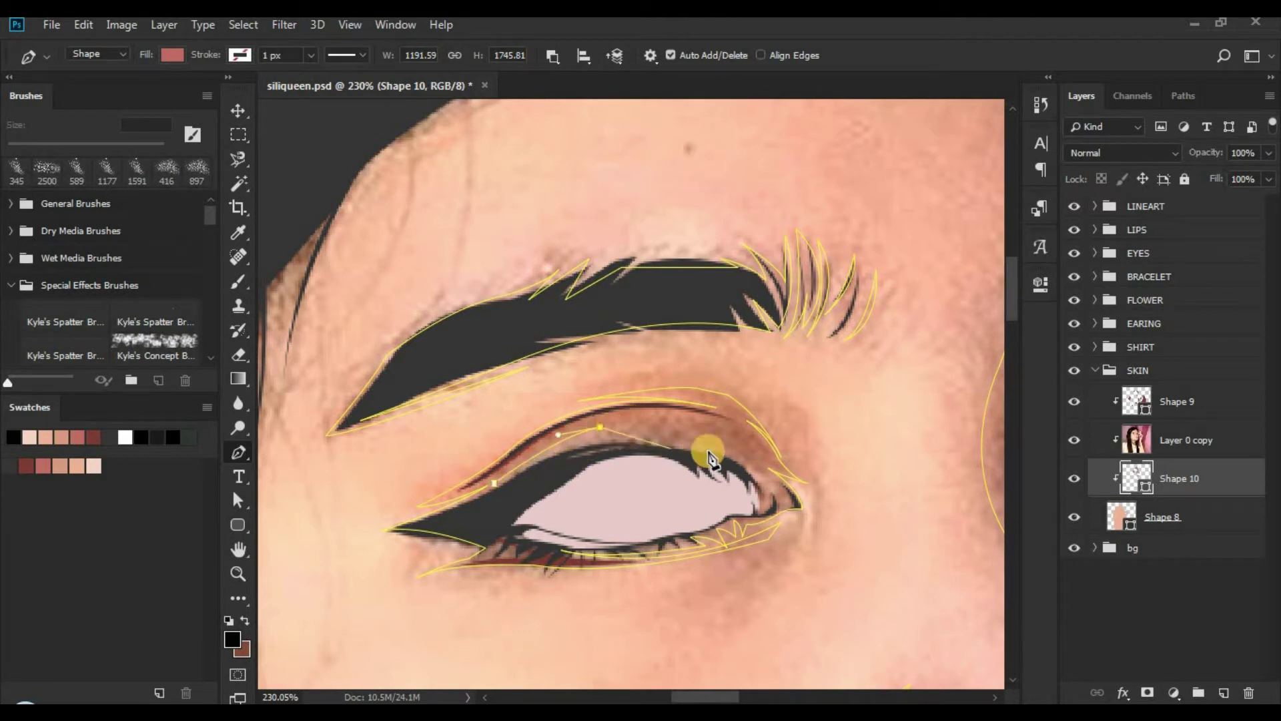
left_click(743, 462)
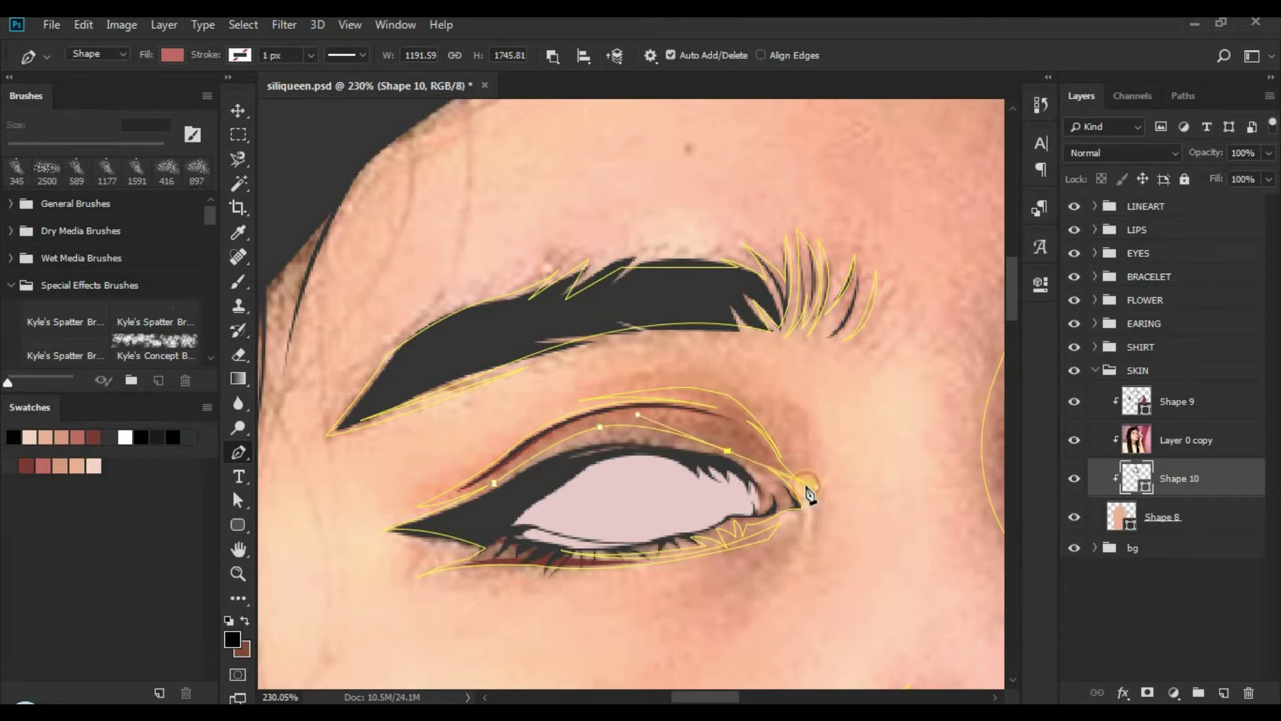
left_click(728, 451, "alt")
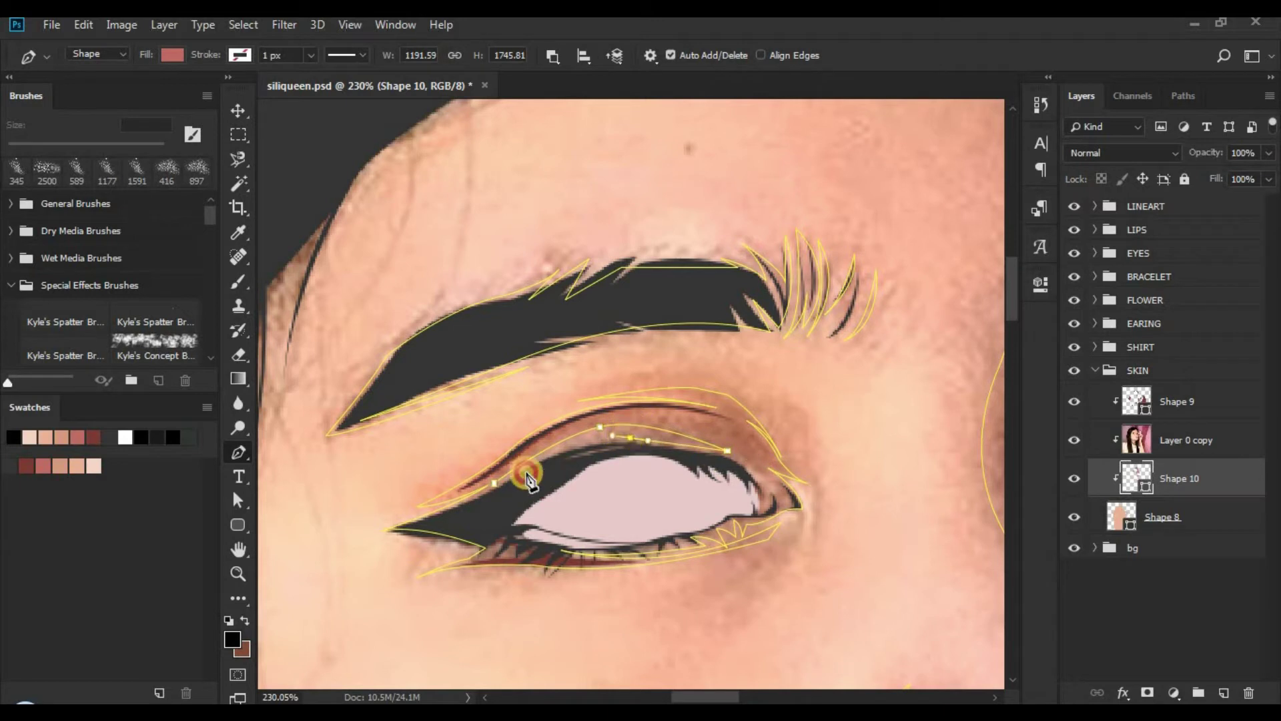
left_click(494, 483)
left_click_drag(492, 483, 409, 531)
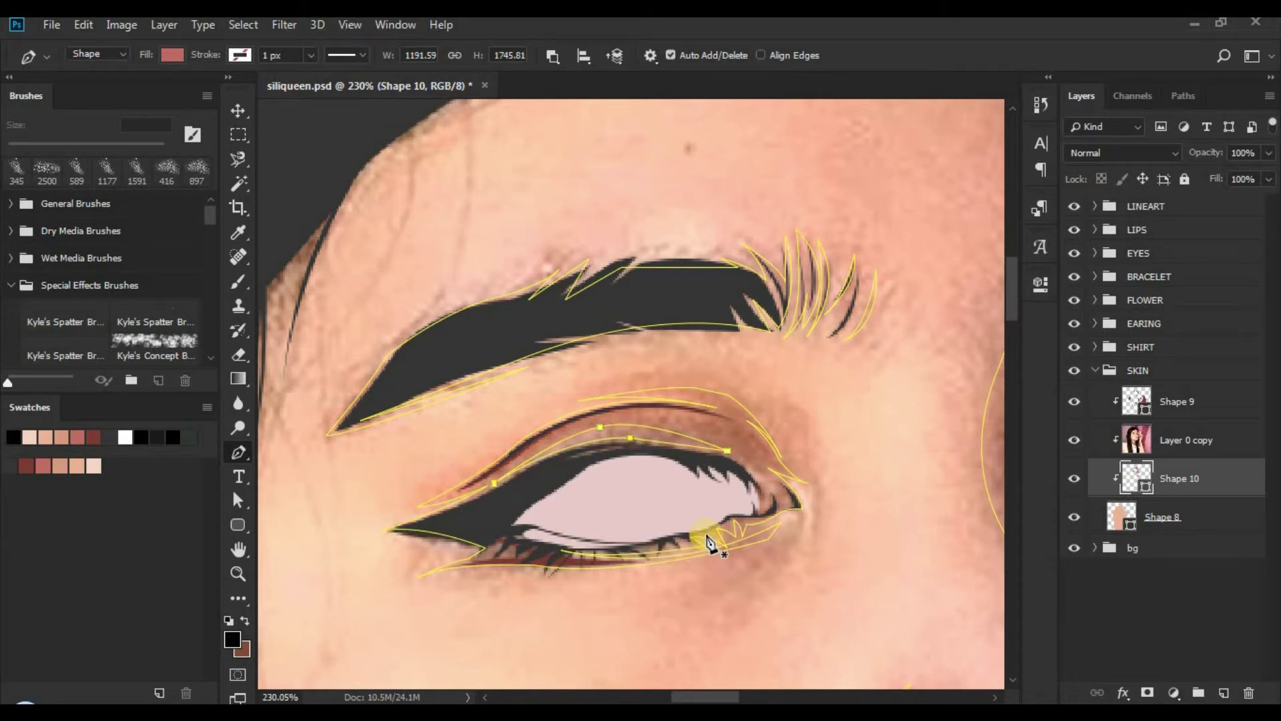
left_click(745, 467)
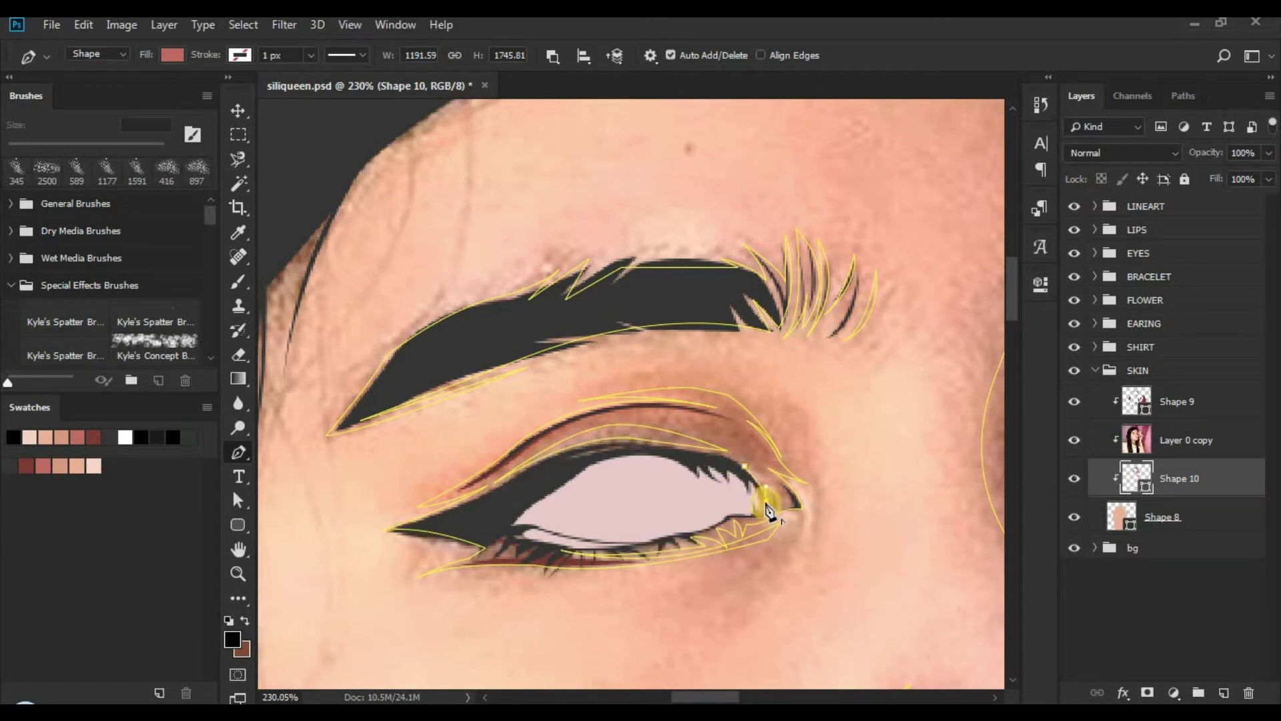
left_click(759, 468)
Step: Check the left eye's cut-outs against both eyes without the reference photo, and return to Shape 10 with the photo shown
left_click(1091, 566)
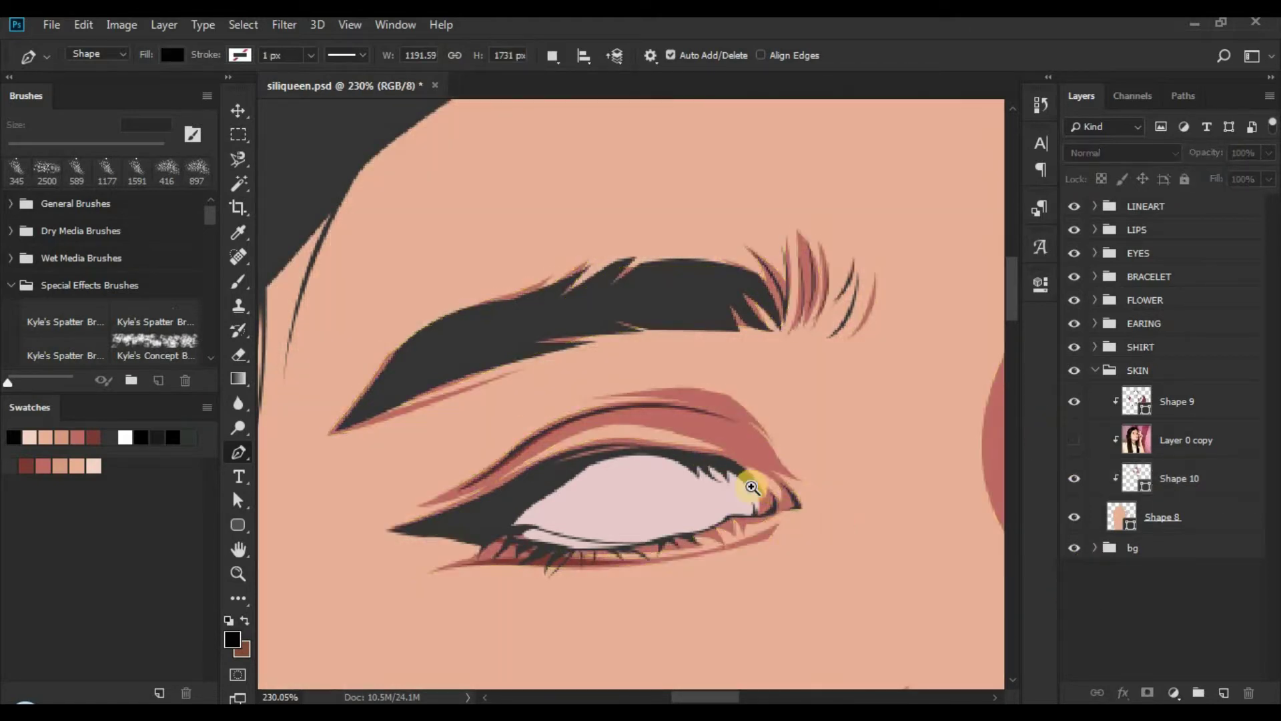
key("z")
left_click_drag(615, 415, 576, 414)
left_click_drag(683, 433, 731, 503)
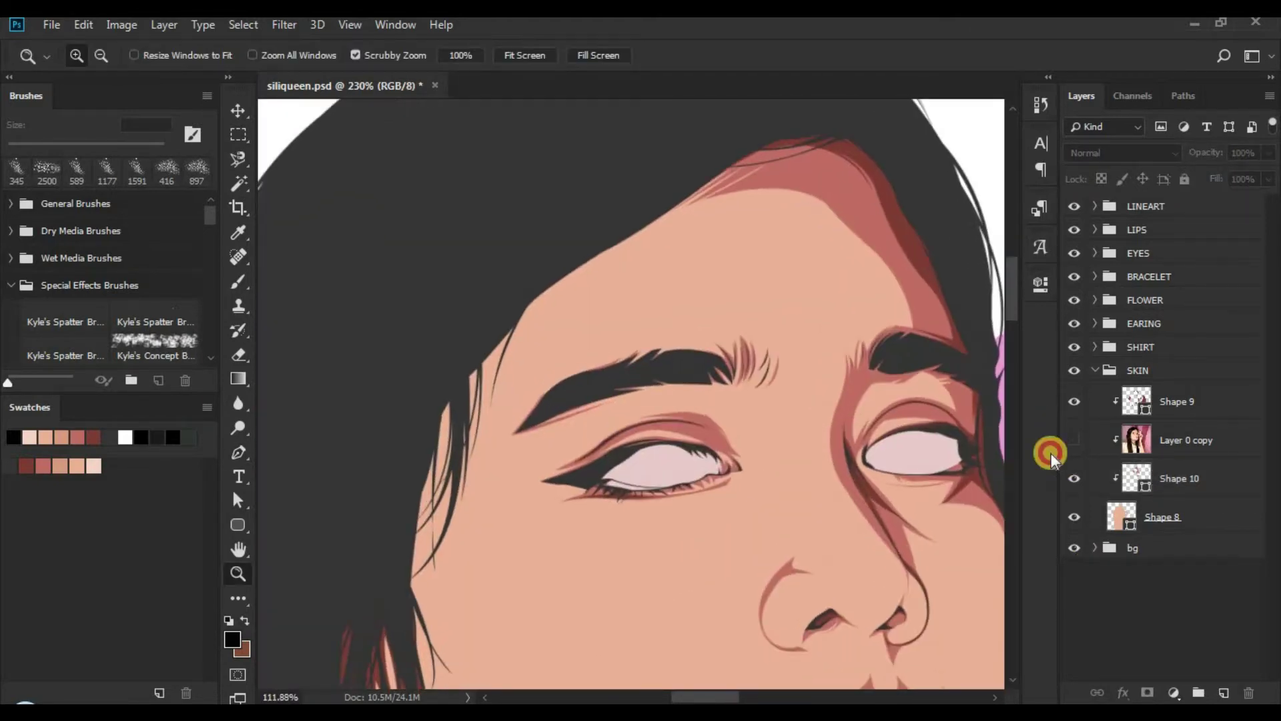
left_click(1153, 482)
left_click(1072, 439)
Step: With Combine Shapes, start a shadow outline above the left eye's inner corner and curve it down around the corner
left_click_drag(694, 409, 723, 409)
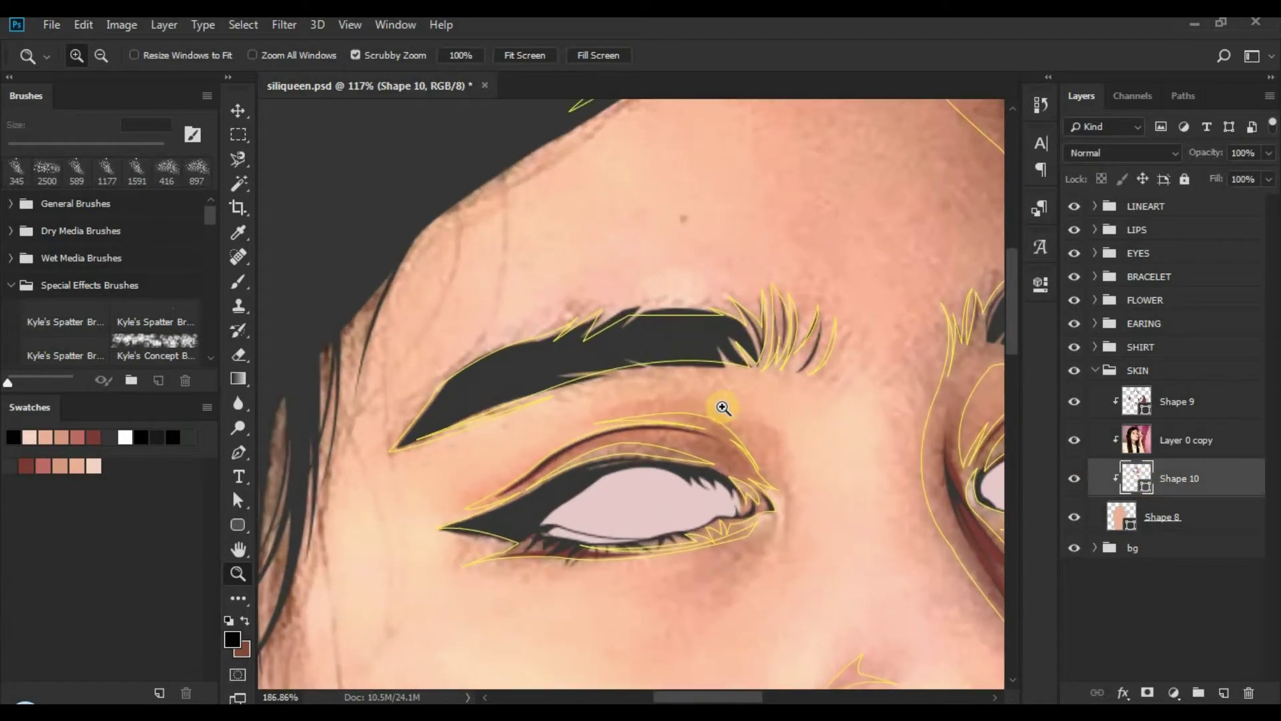
key("p")
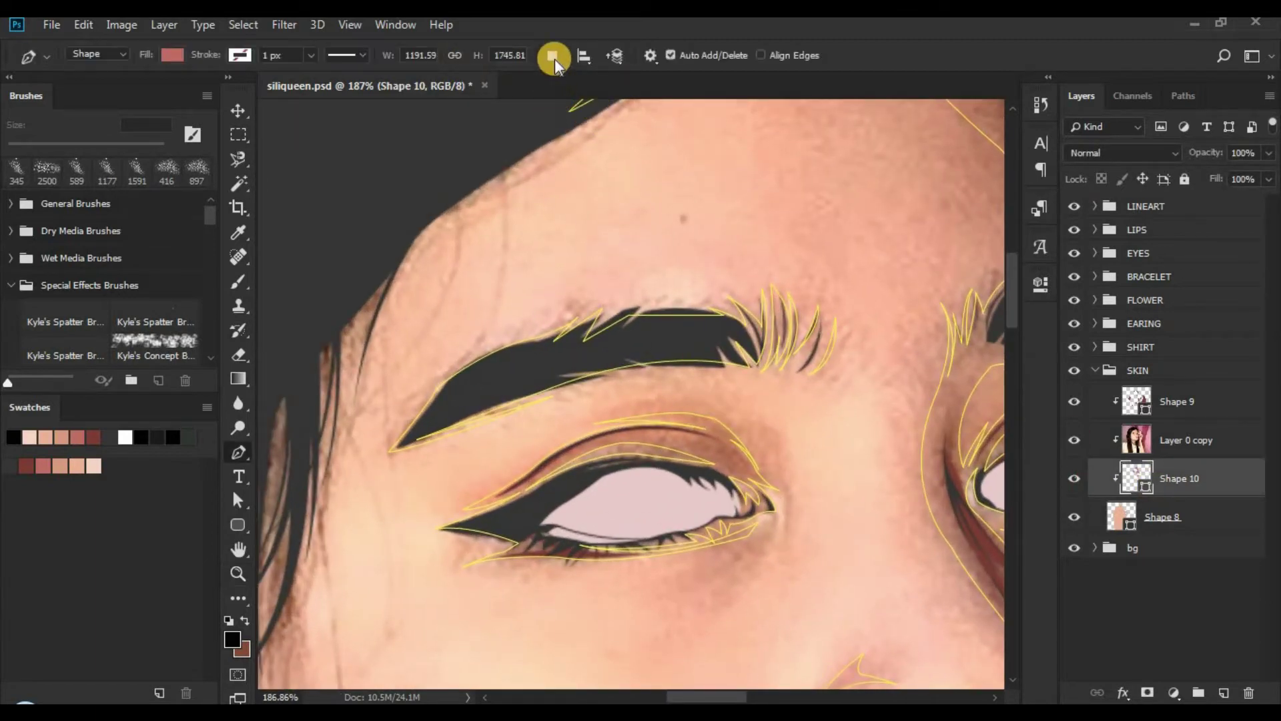
left_click(551, 56)
left_click(597, 96)
left_click(778, 465)
left_click_drag(770, 445, 755, 430)
left_click_drag(797, 603, 789, 483)
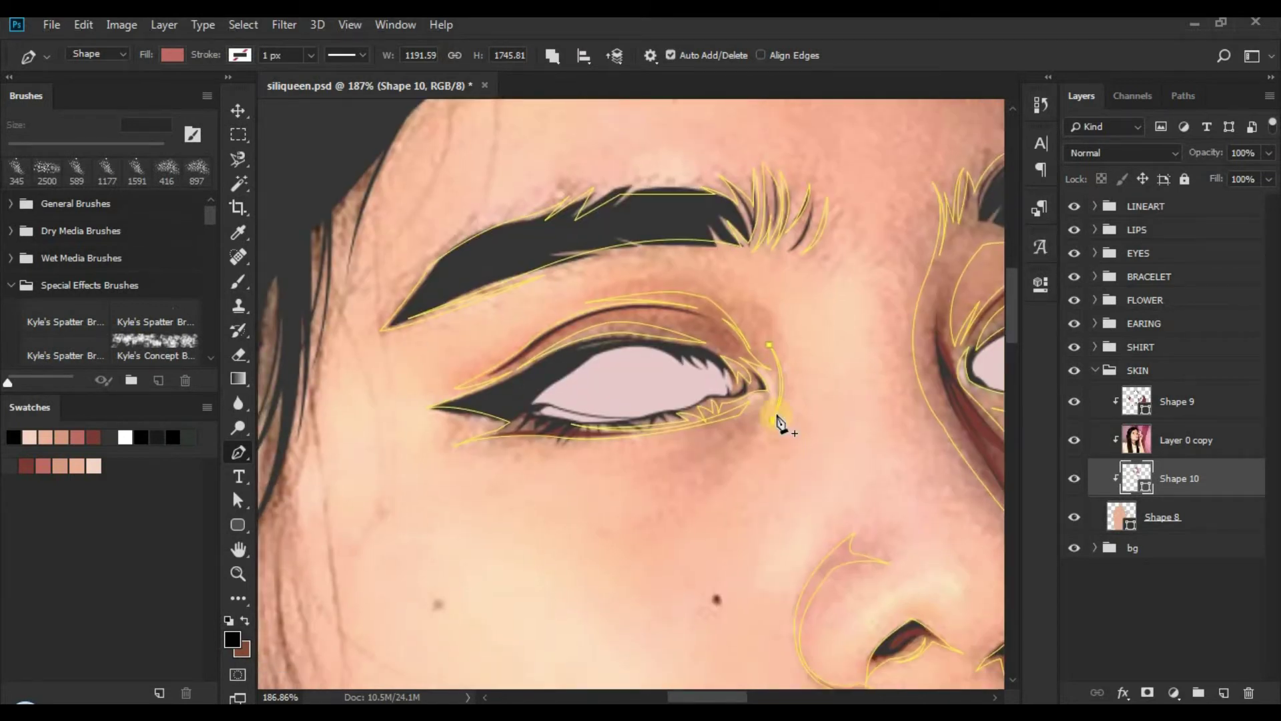
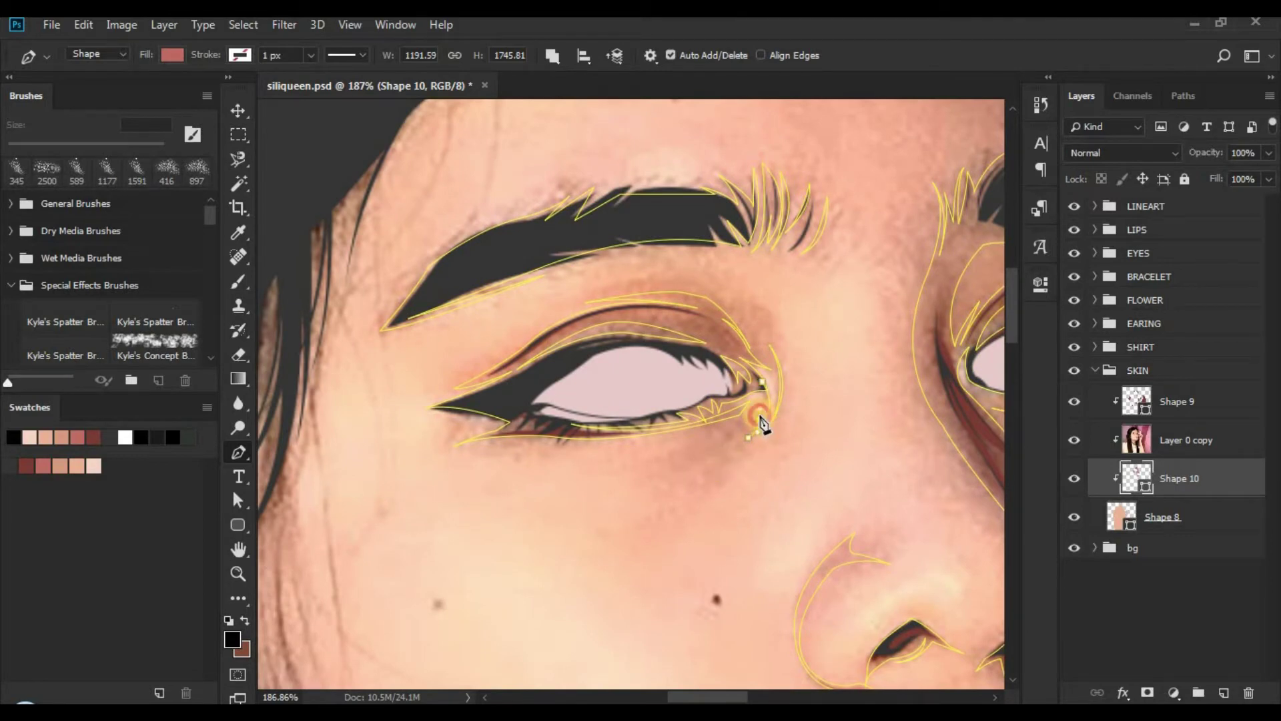
scroll(764, 427, "down", 5)
scroll(667, 461, "up", 4)
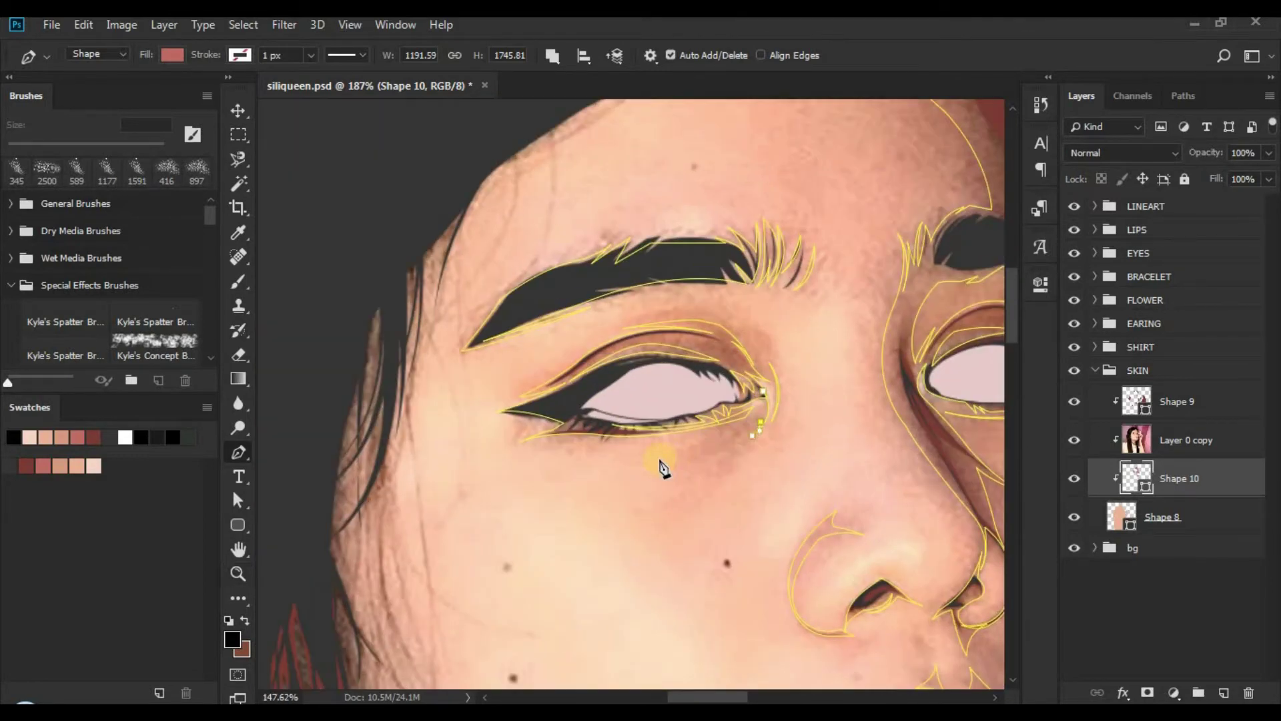
Step: Extend the inner-corner shadow to a point beneath the left eye and bring its outline back along the lower lid
left_click_drag(659, 459, 595, 462)
left_click(659, 459, "alt")
left_click(765, 400)
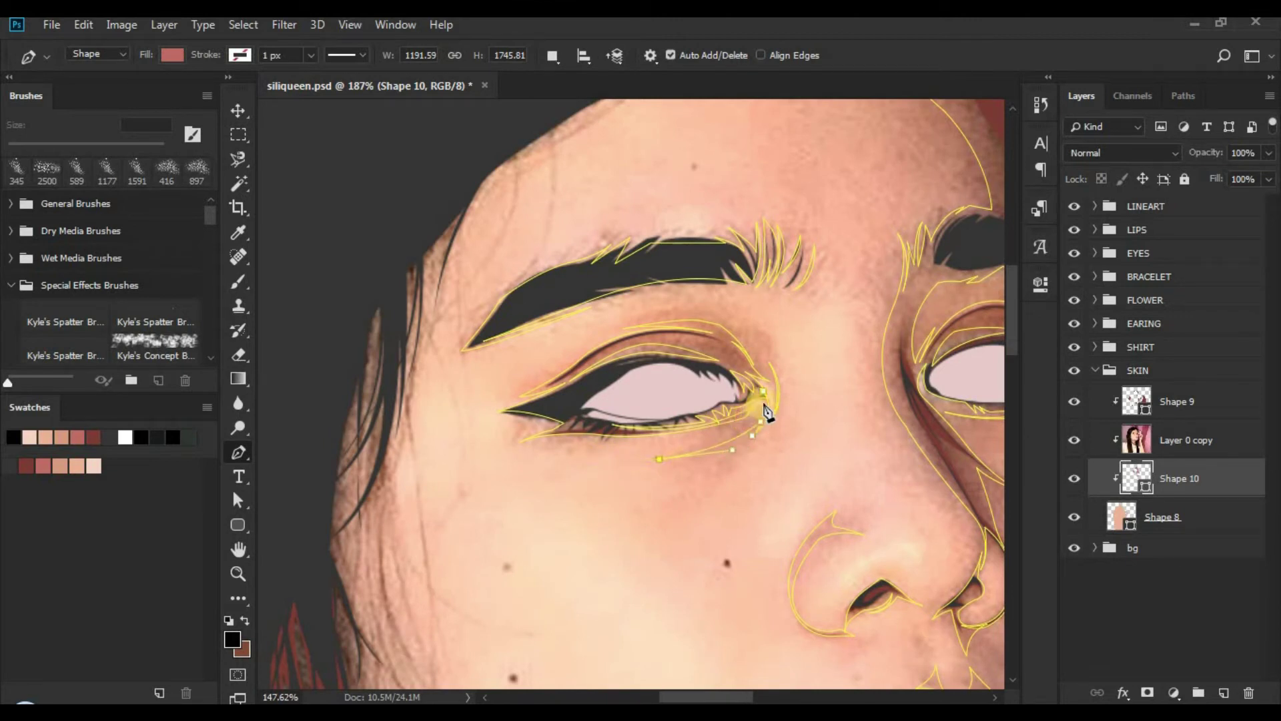
left_click_drag(767, 391, 770, 390)
left_click(742, 422, "alt")
left_click(702, 427)
Step: With Combine Shapes, start a hair shadow outline at the temple hairline and trace it down beside the loose strand left of the eye
key("z")
left_click_drag(815, 465, 794, 460)
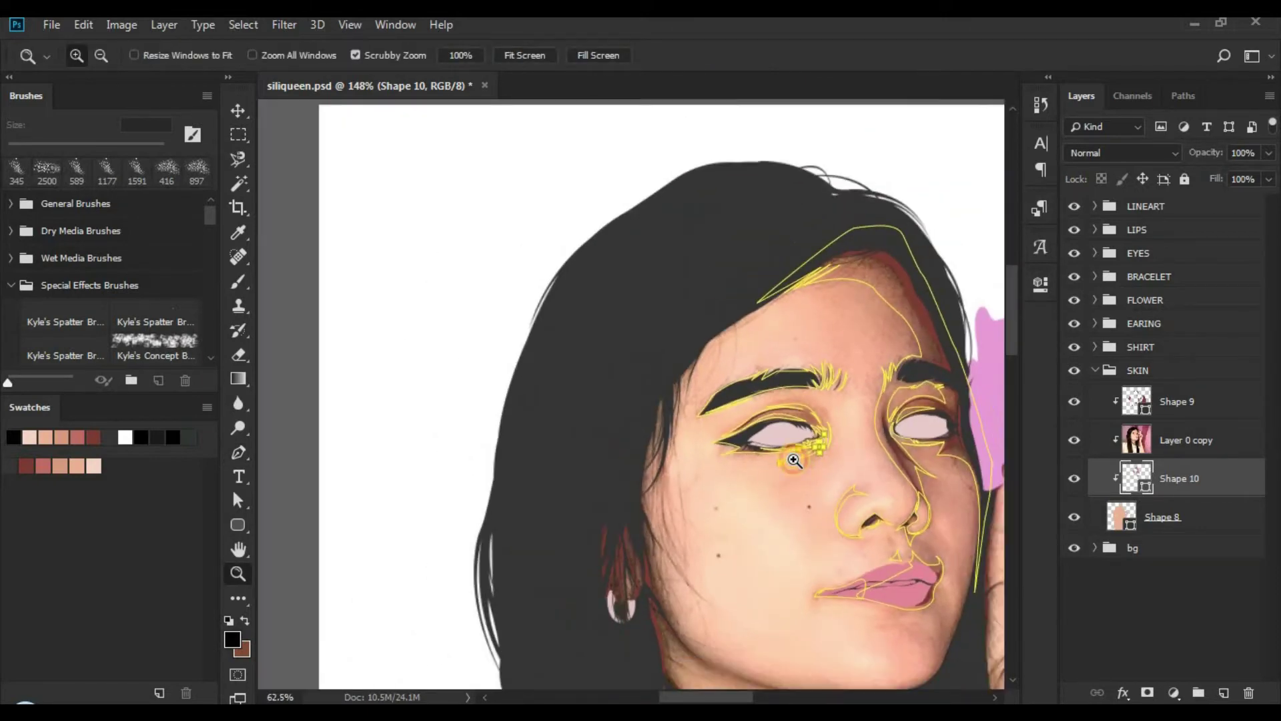
key("p")
scroll(686, 139, "down", 3)
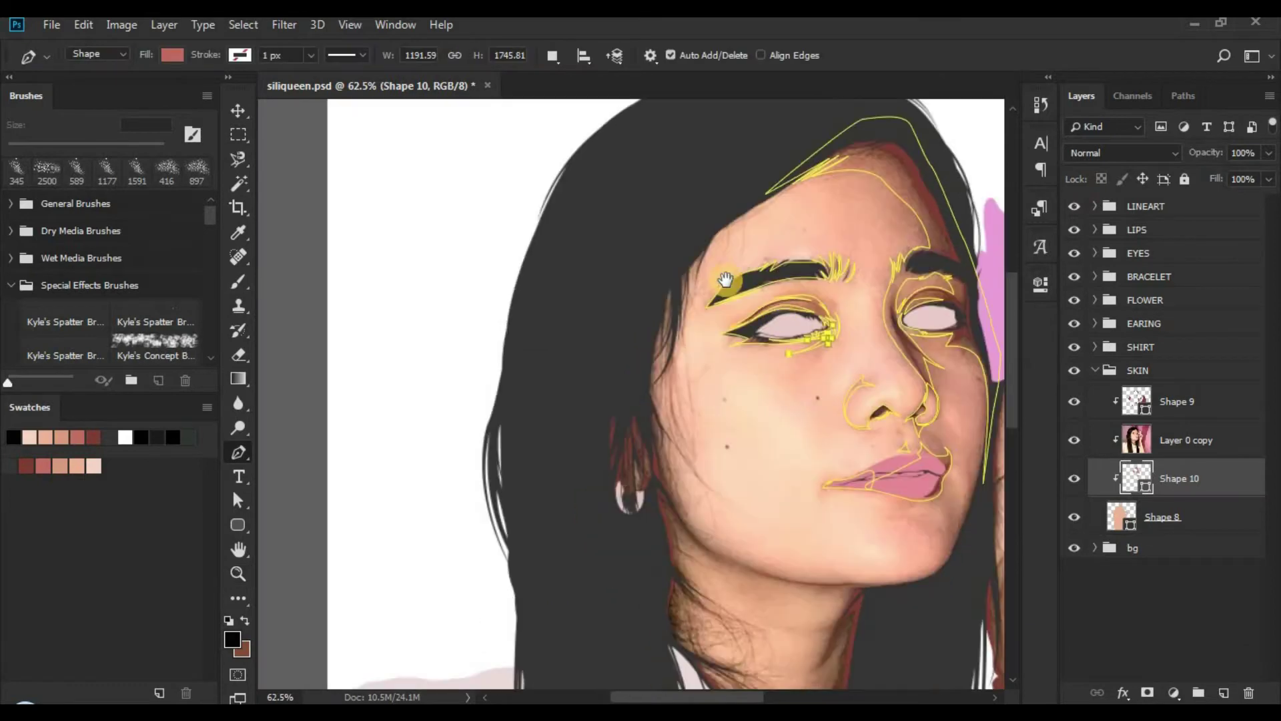
left_click(685, 139)
left_click(590, 91)
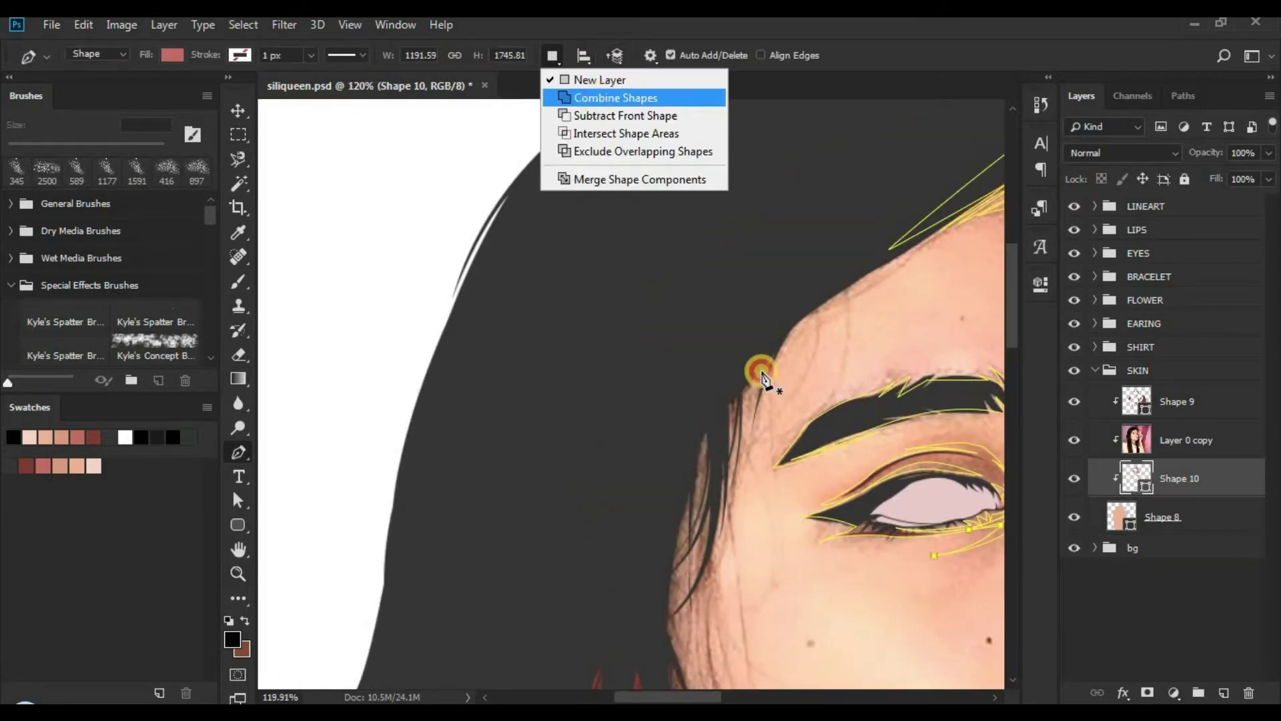
left_click(779, 329)
scroll(709, 323, "down", 3)
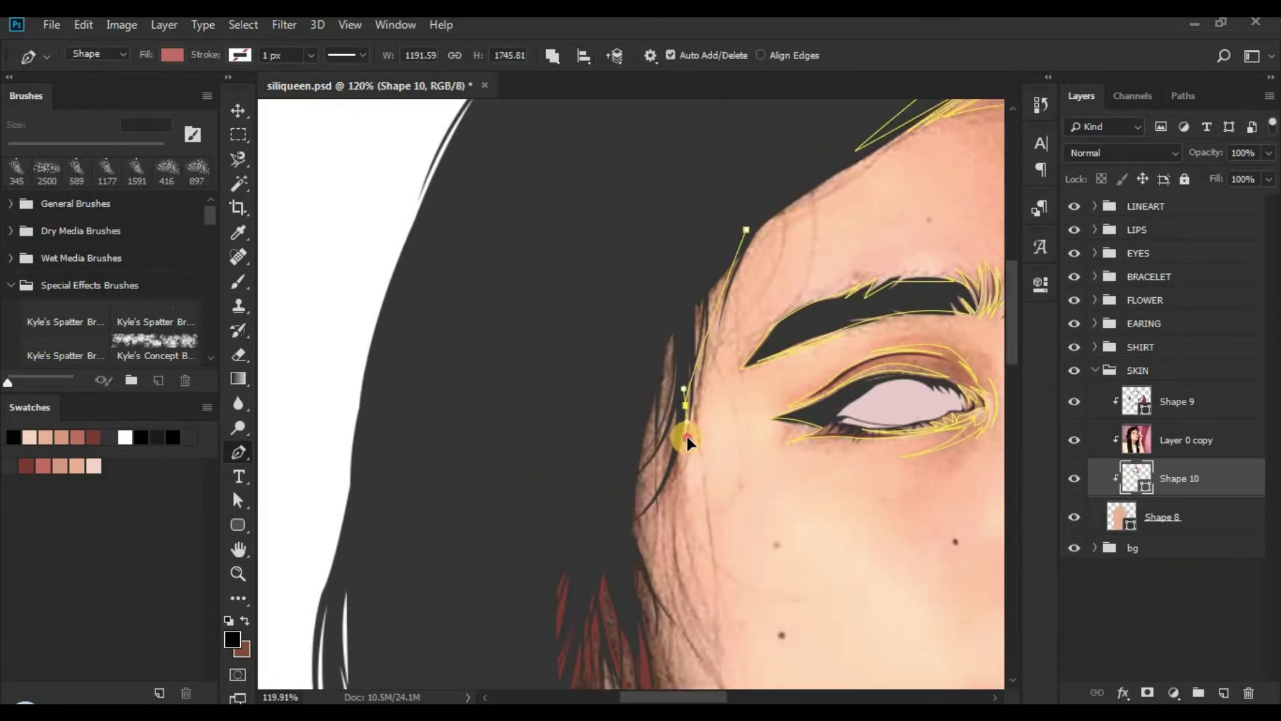
mouse_move(686, 435)
left_mouse_down()
mouse_move(690, 392)
mouse_move(688, 430)
mouse_move(692, 411)
left_mouse_up()
left_click(691, 401, "alt")
left_click_drag(723, 264, 725, 256)
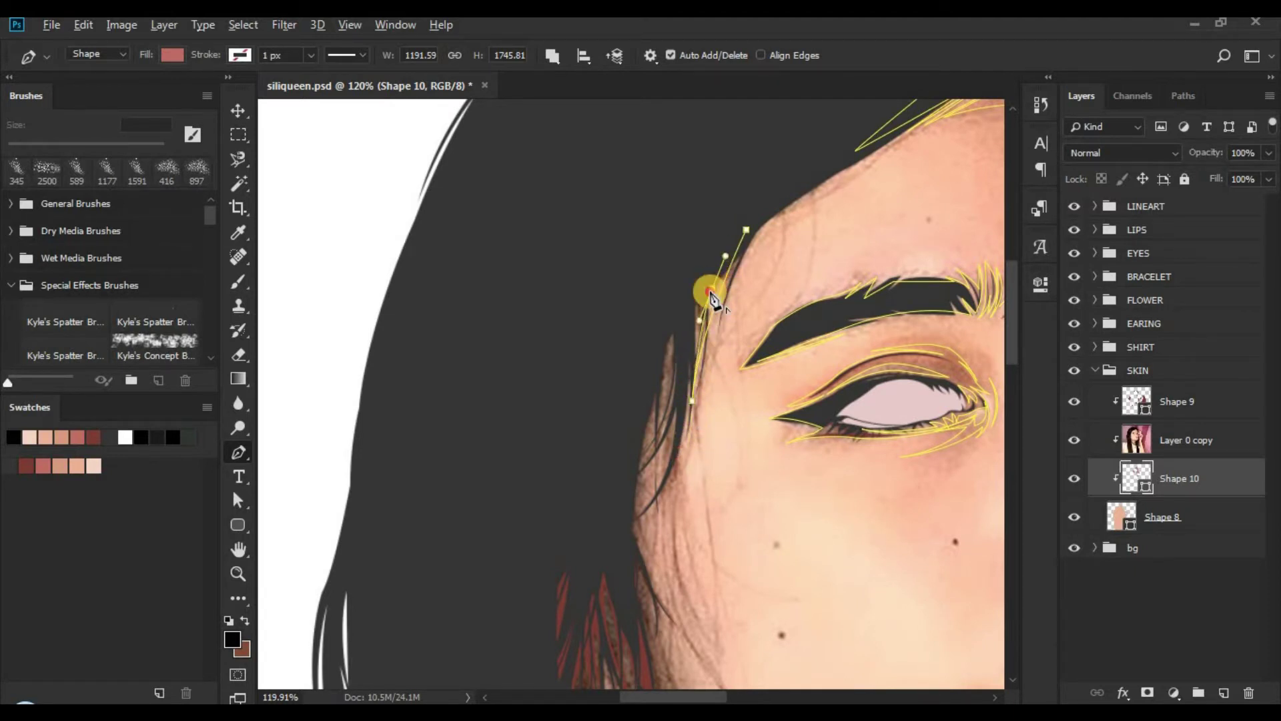
left_click(712, 288, "alt")
Step: Taper the temple strand's shadow to a point at the face edge and trace back up to close it at the hairline
left_click_drag(678, 509, 621, 544)
left_click(679, 458, "alt")
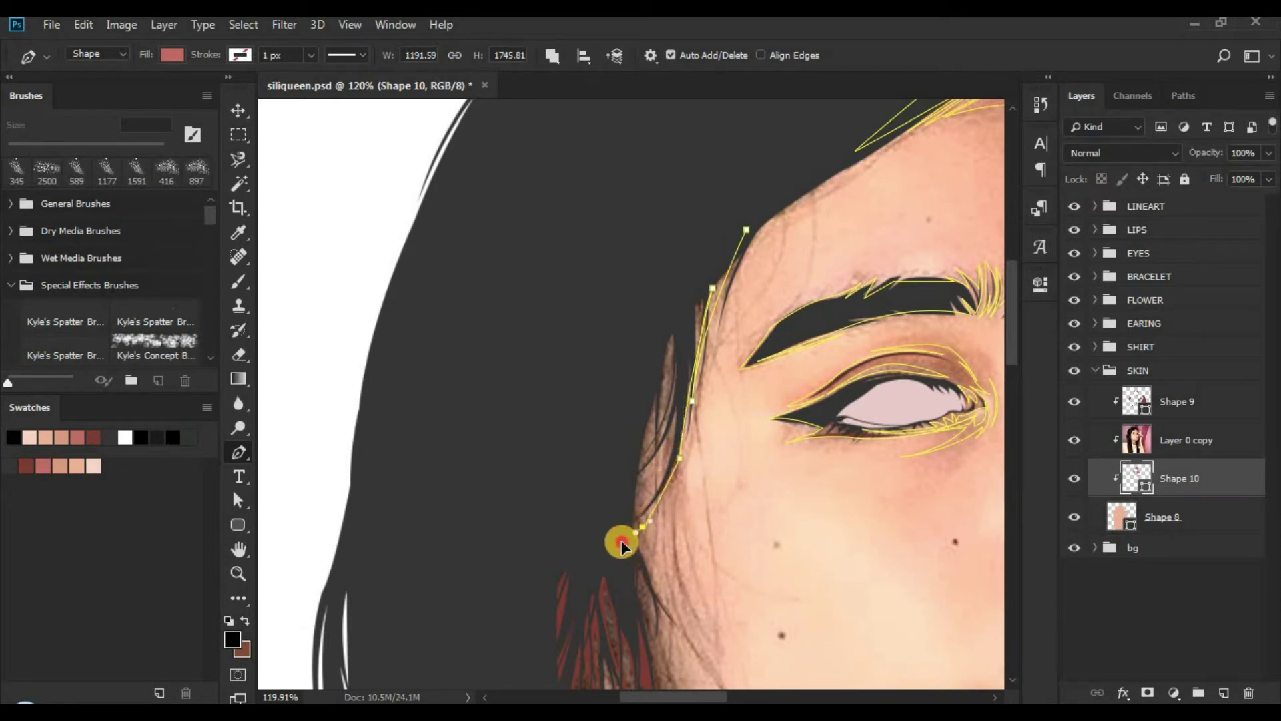
key("ctrl+z")
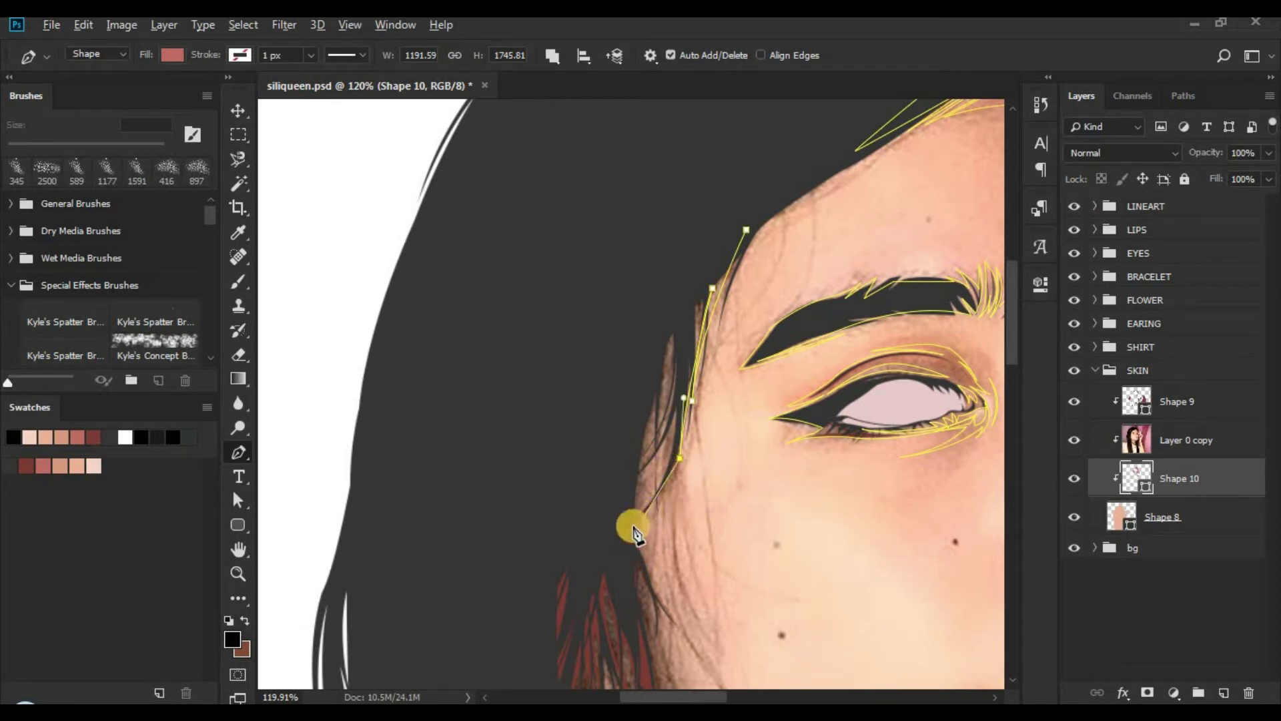
left_click_drag(622, 534, 668, 512)
left_click_drag(675, 428, 674, 346)
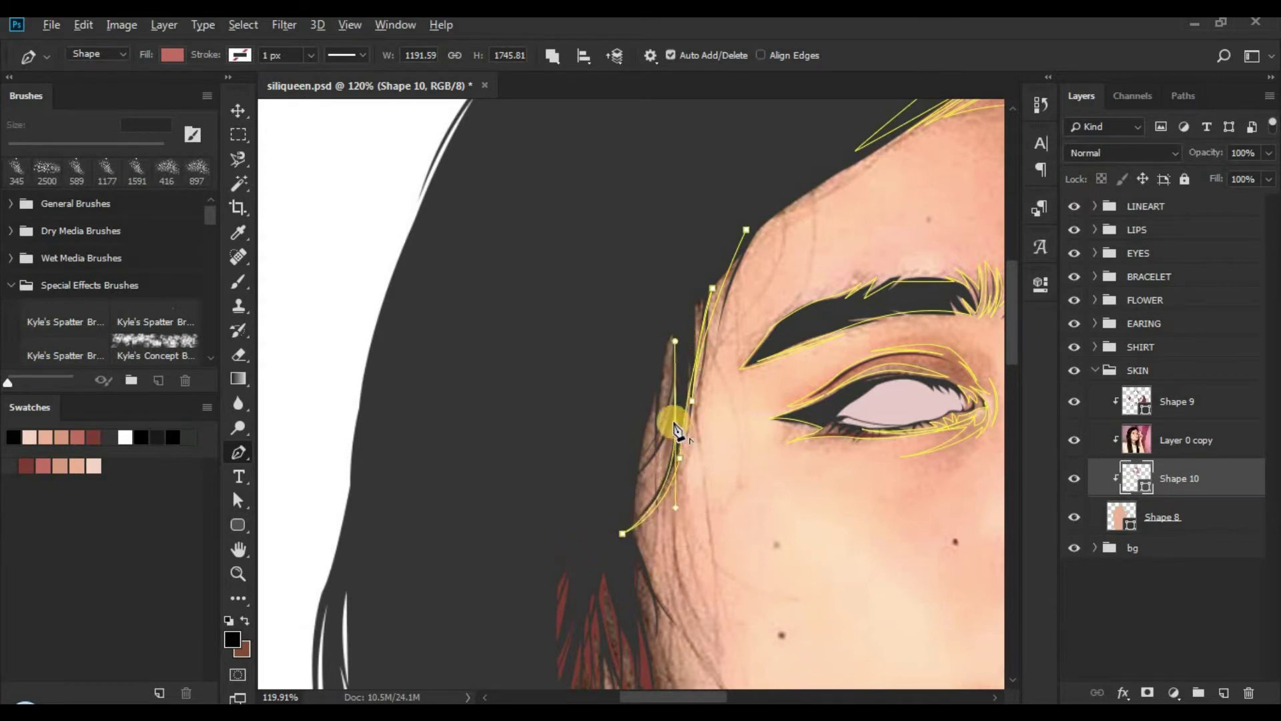
left_click(675, 424, "alt")
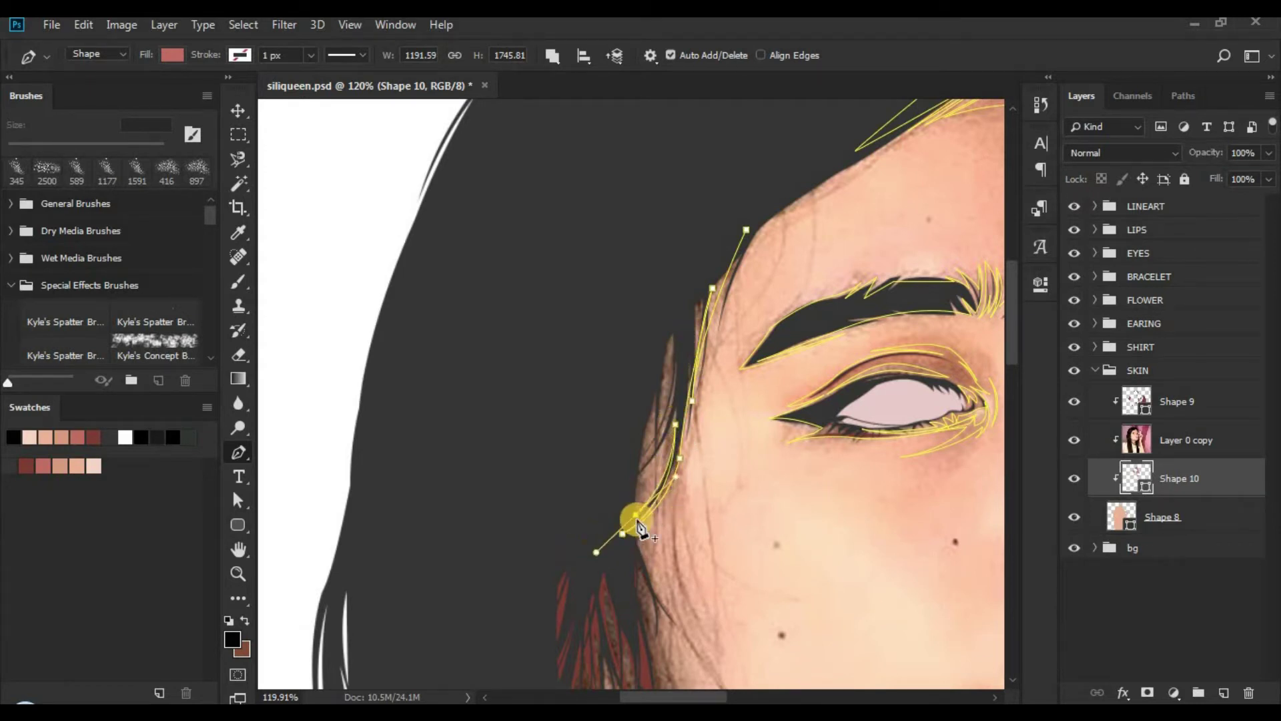
left_click_drag(670, 359, 697, 243)
left_click(670, 359, "alt")
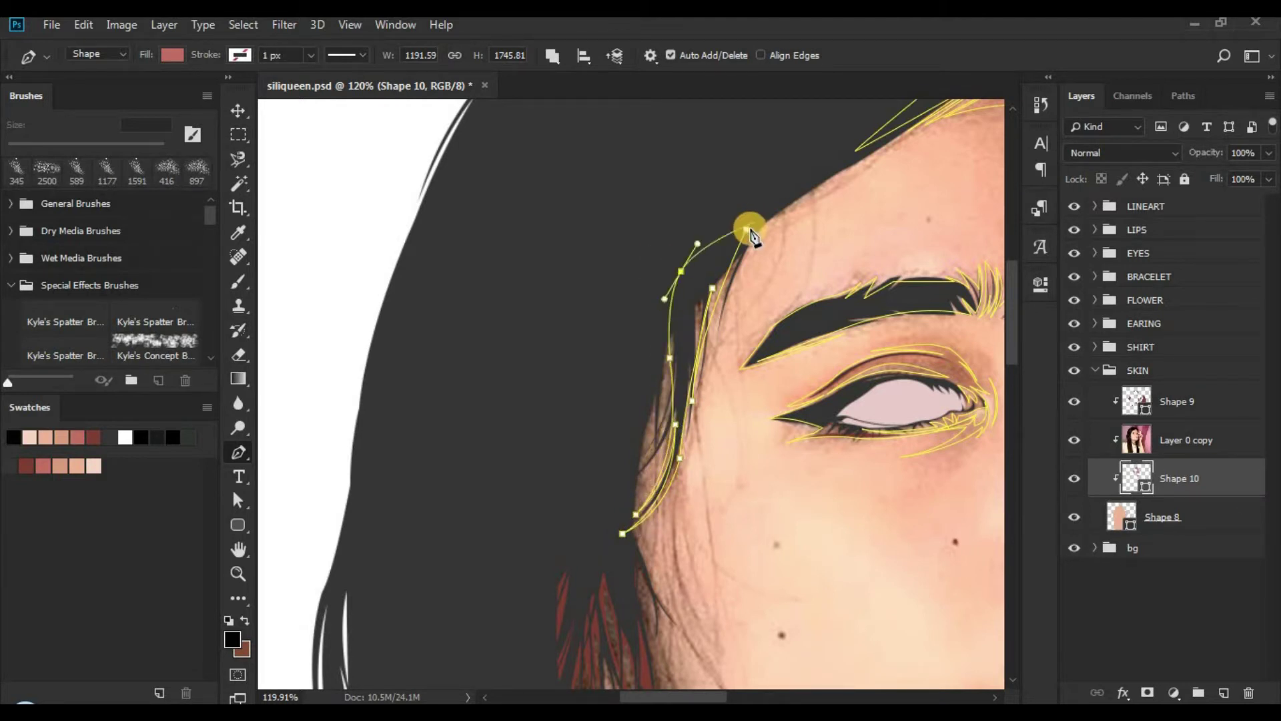
left_click(746, 229)
Step: Start another shadow outline beside the temple strand and trace it down the hair-side edge of the face toward the earring
left_click(678, 320)
left_click_drag(675, 429, 678, 329)
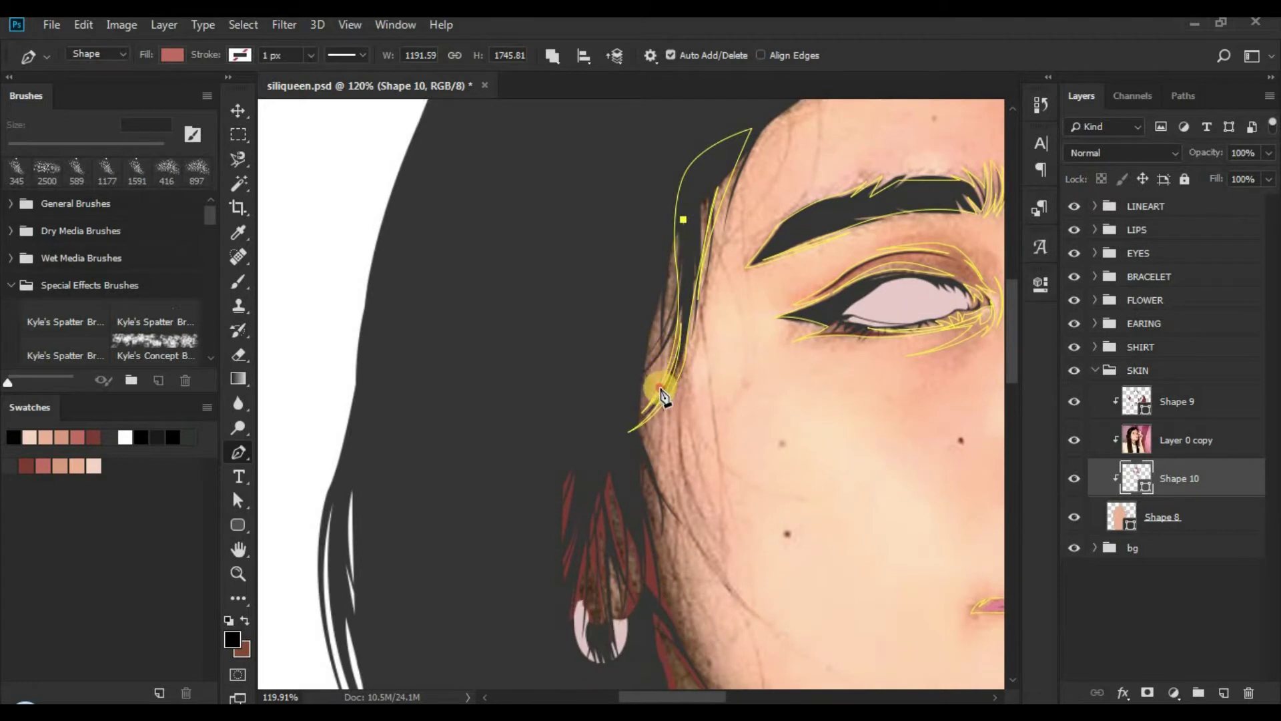
key("ctrl+z")
left_click_drag(653, 438, 669, 545)
left_click(654, 467, "alt")
mouse_move(648, 365)
left_mouse_down()
mouse_move(653, 320)
mouse_move(650, 345)
left_mouse_up()
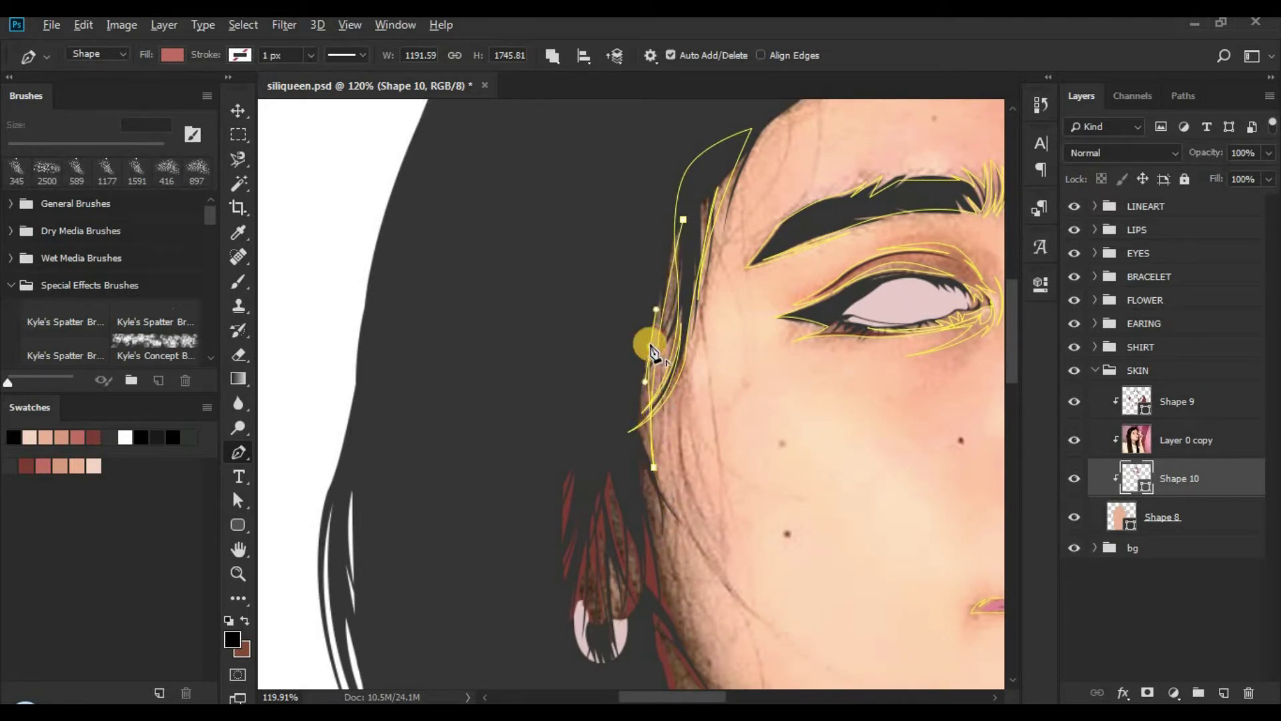
key("ctrl+z")
left_click_drag(660, 538, 606, 250)
left_click(664, 535, "alt")
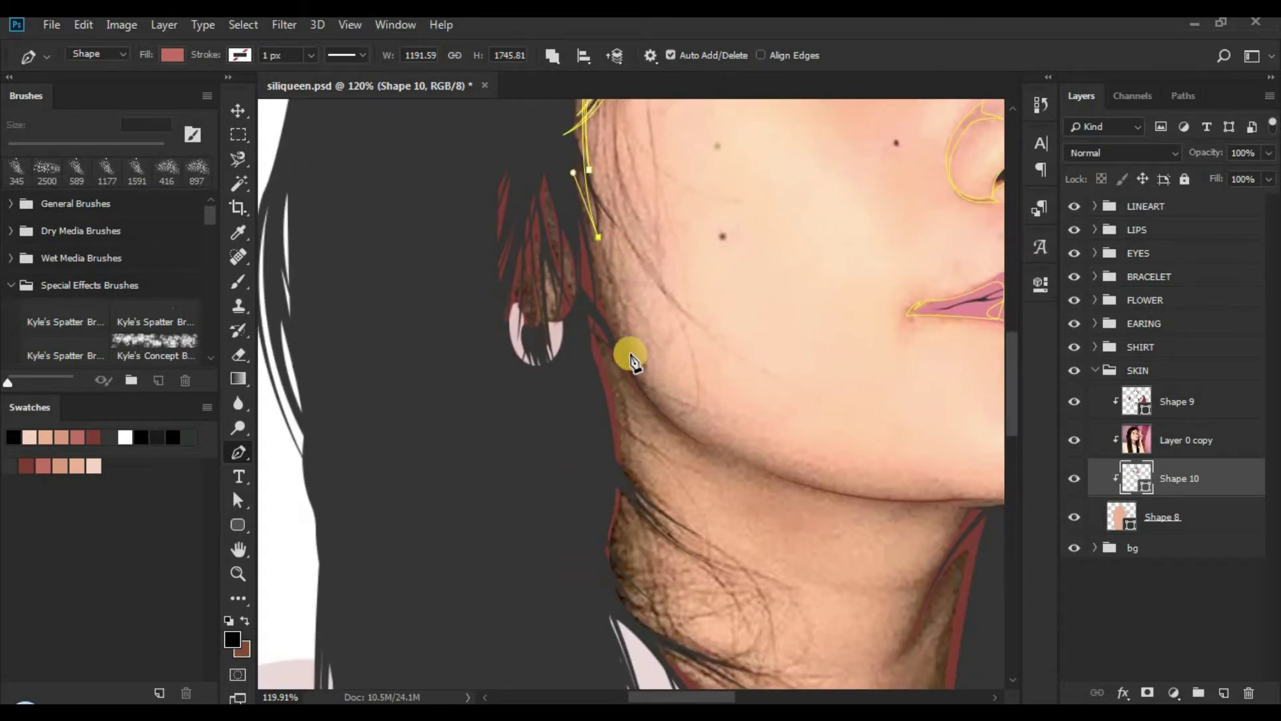
Step: Trace the face-side shadow outline down past the earring and around the jaw corner to the jaw's underside
left_click_drag(631, 356, 629, 374)
left_click(630, 356, "alt")
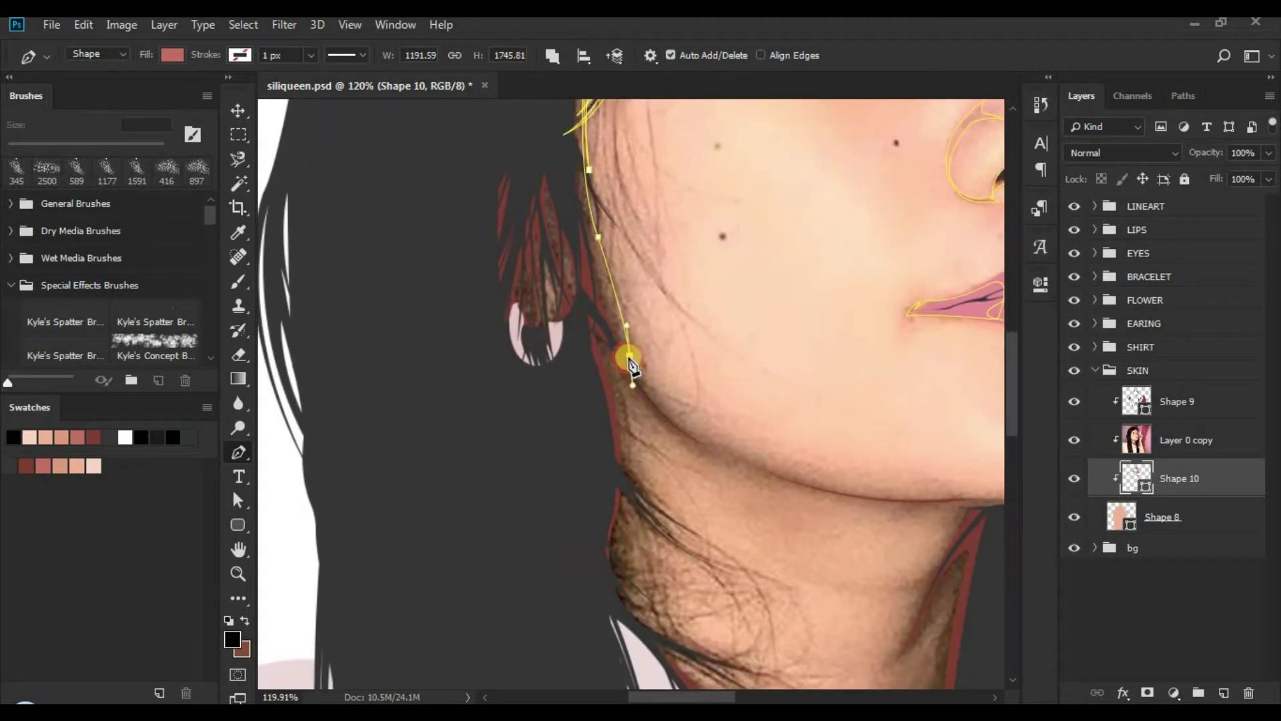
left_click_drag(768, 470, 899, 513)
left_click(774, 478, "alt")
left_click_drag(767, 465, 580, 382)
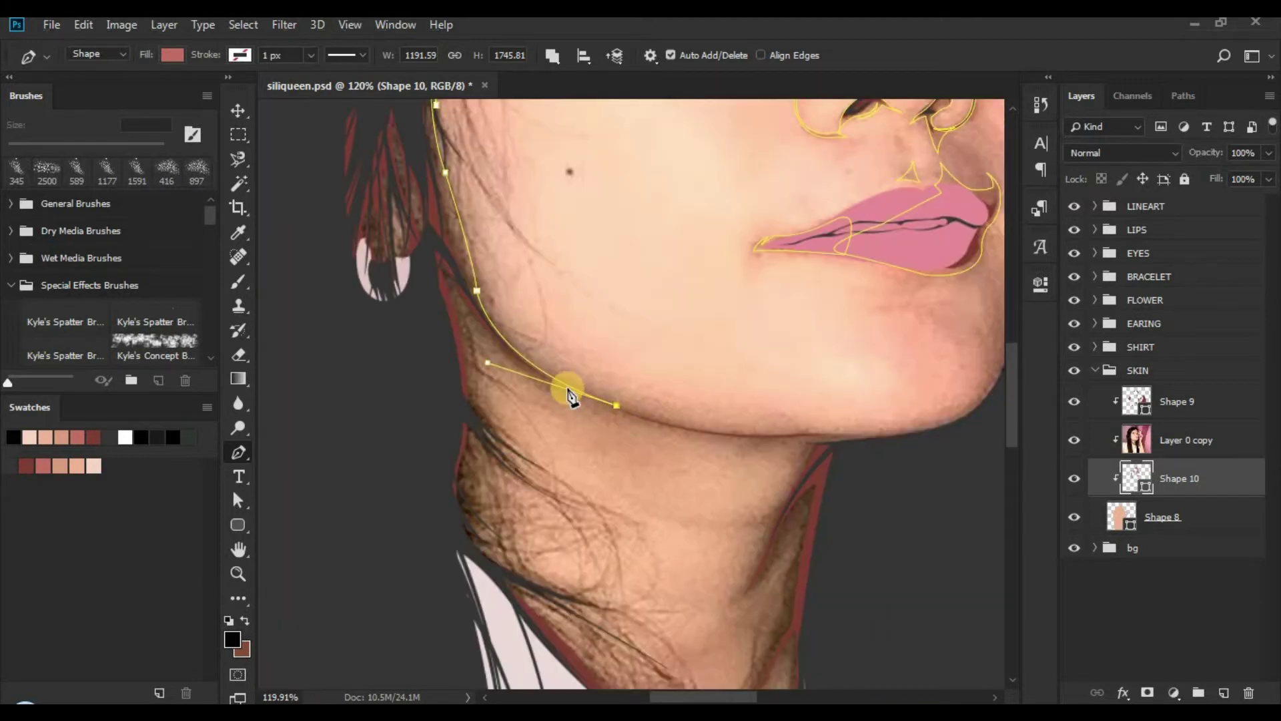
Step: Double the outline back under the jaw toward the hair and form a short pointed notch at the neck
left_click_drag(451, 309, 469, 332)
left_click(497, 349, "alt")
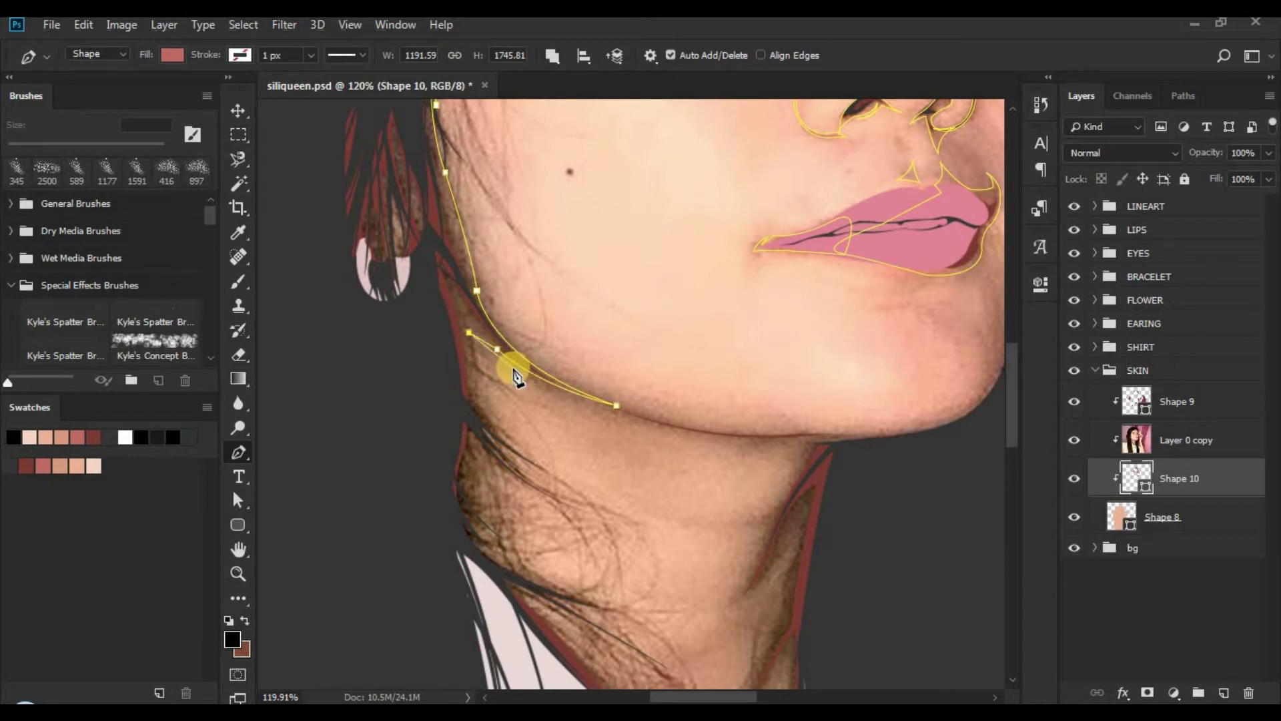
left_click_drag(514, 375, 461, 337)
left_click(473, 344, "alt")
Step: Trace the shadow outline down the hair side of the neck and onto the shirt collar edge
left_click_drag(508, 412, 581, 334)
left_click_drag(560, 453, 543, 530)
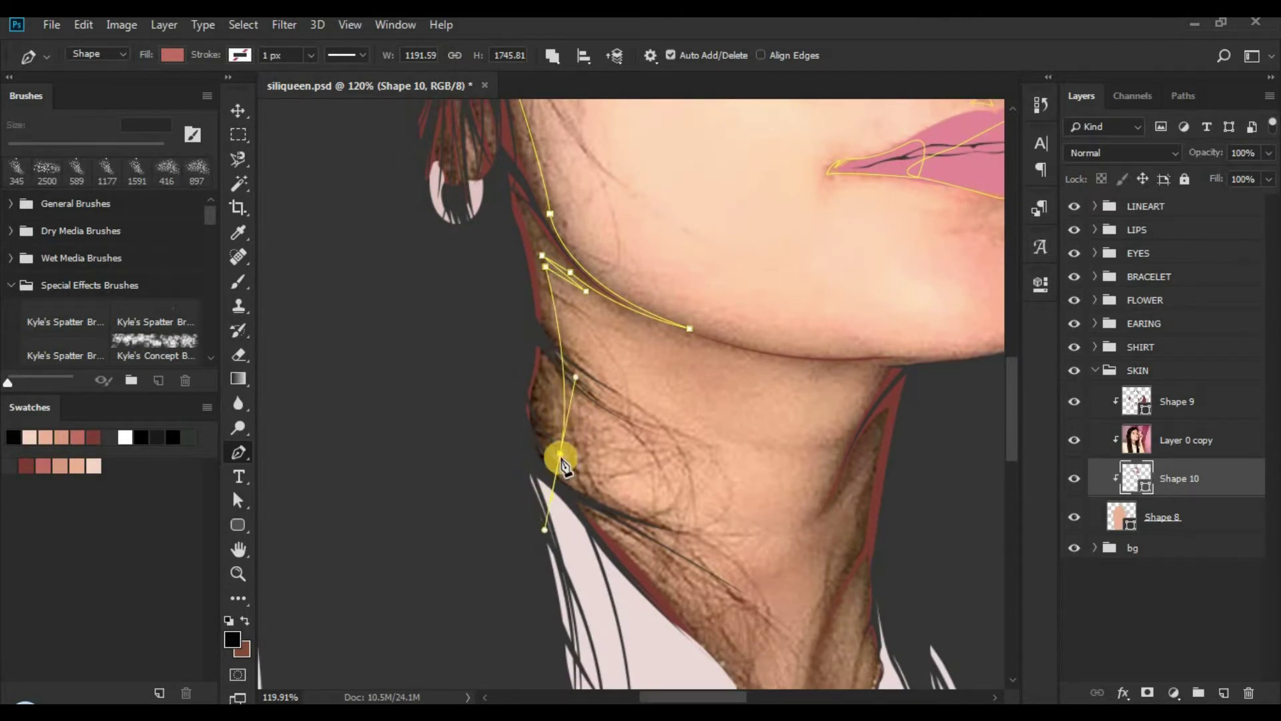
left_click(560, 453, "alt")
left_click_drag(712, 626, 558, 280)
left_click(571, 408, "alt")
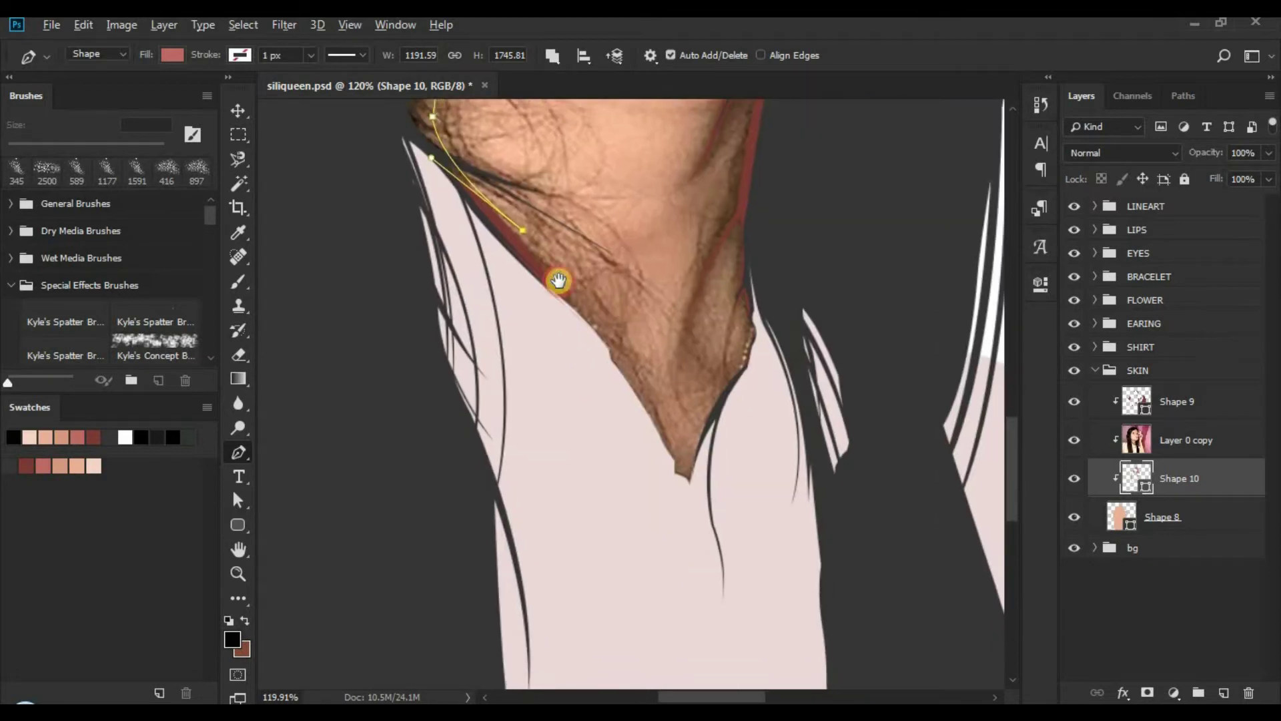
Step: Extend the neck shadow outline along the collar to the bottom tip of the V-neckline
left_click_drag(682, 465, 692, 503)
key("ctrl+z")
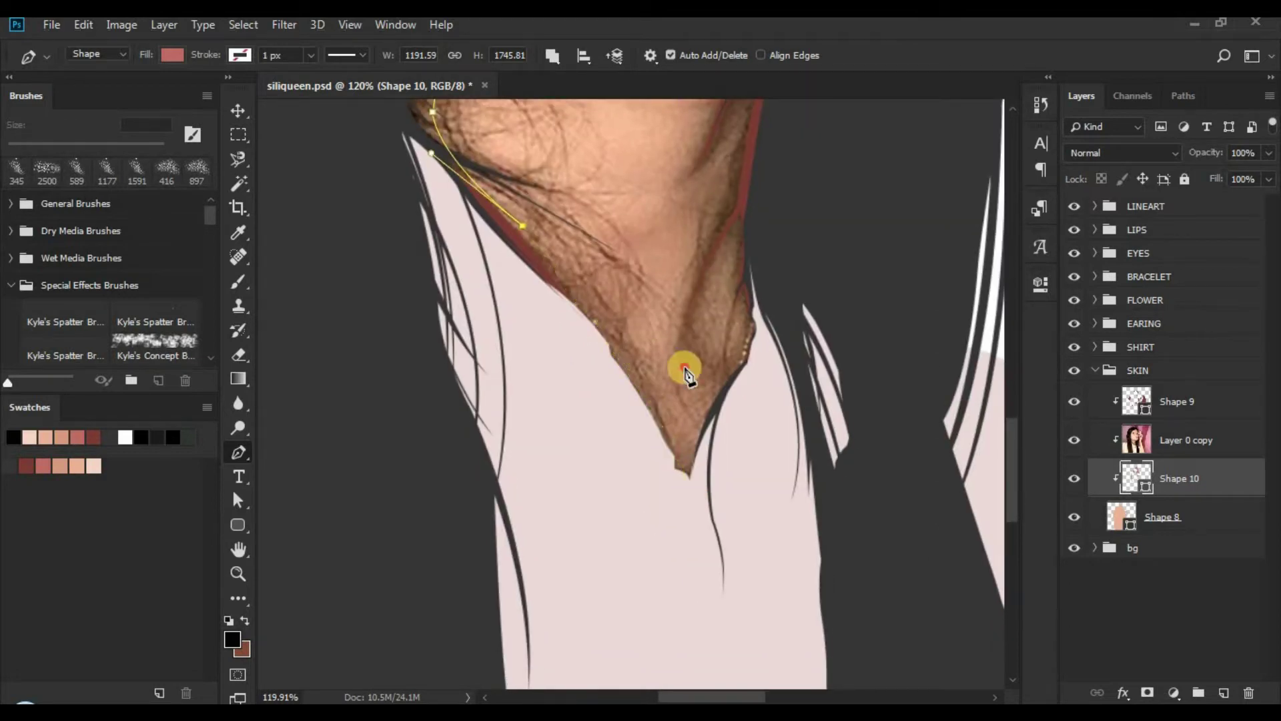
key("z")
left_click_drag(687, 365, 825, 404)
key("z")
key("p")
left_click_drag(711, 486, 730, 559)
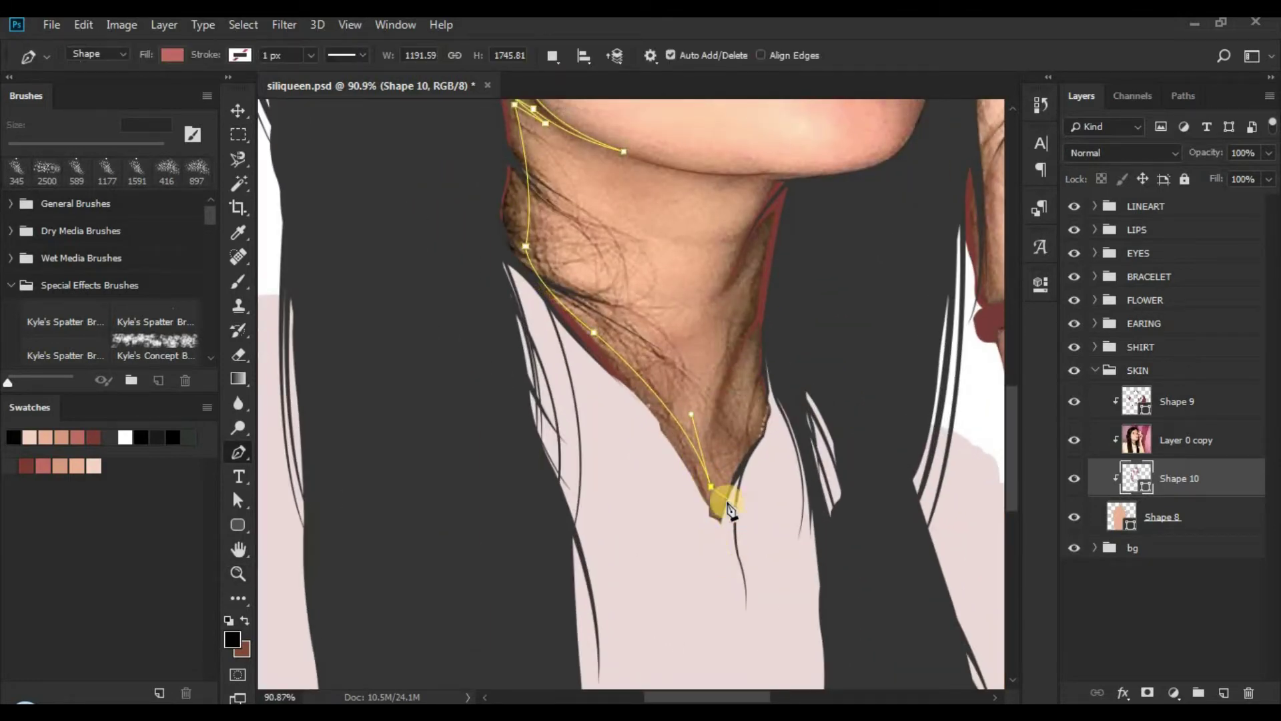
left_click_drag(748, 491, 743, 492)
Step: Route the outline loosely over the shirt and hair outside the skin and close it at the temple hairline
left_click(775, 571)
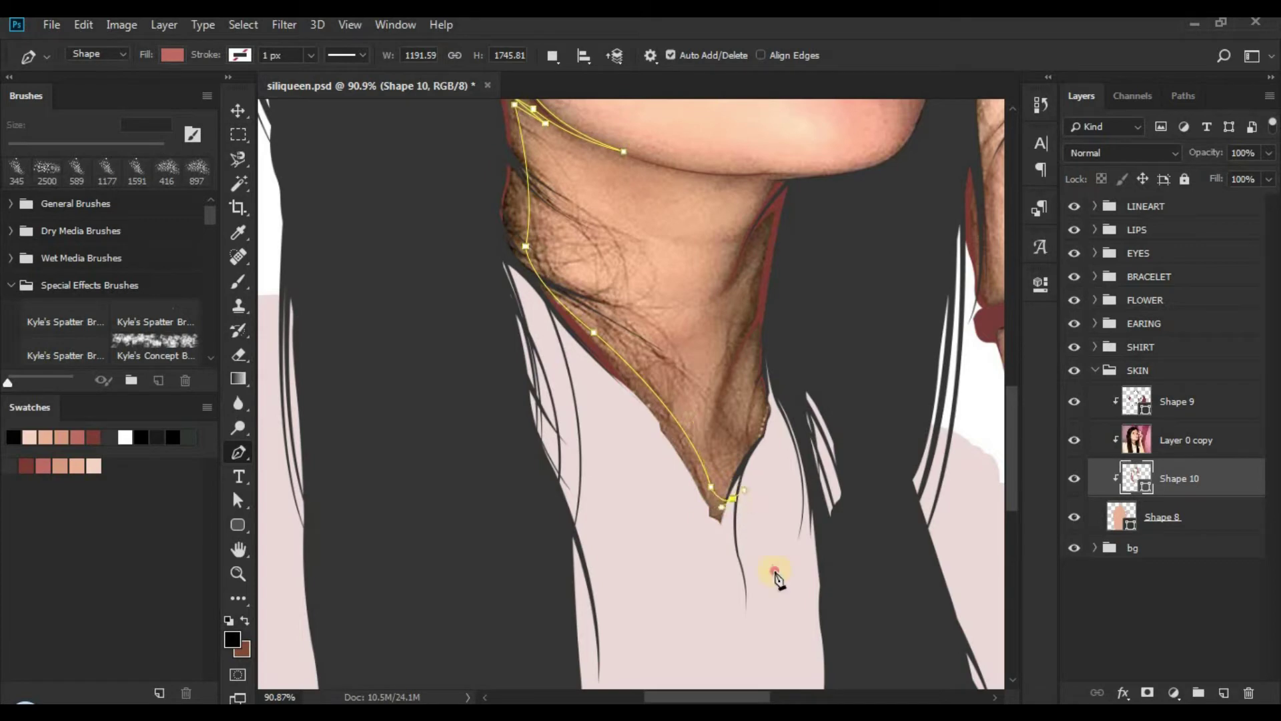
left_click(735, 590)
left_click(658, 586)
left_click(549, 520)
left_click(517, 475)
left_click(506, 414)
left_click_drag(427, 183, 549, 491)
scroll(531, 448, "up", 3)
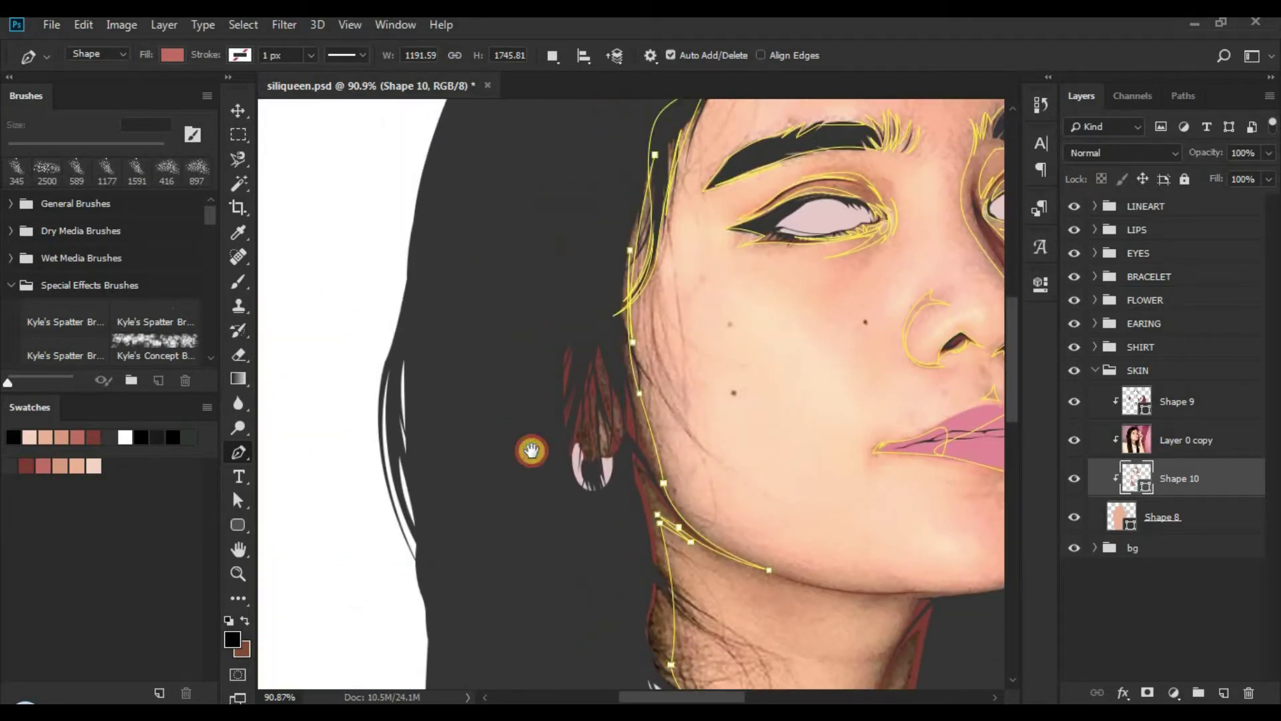
left_click_drag(657, 156, 662, 175)
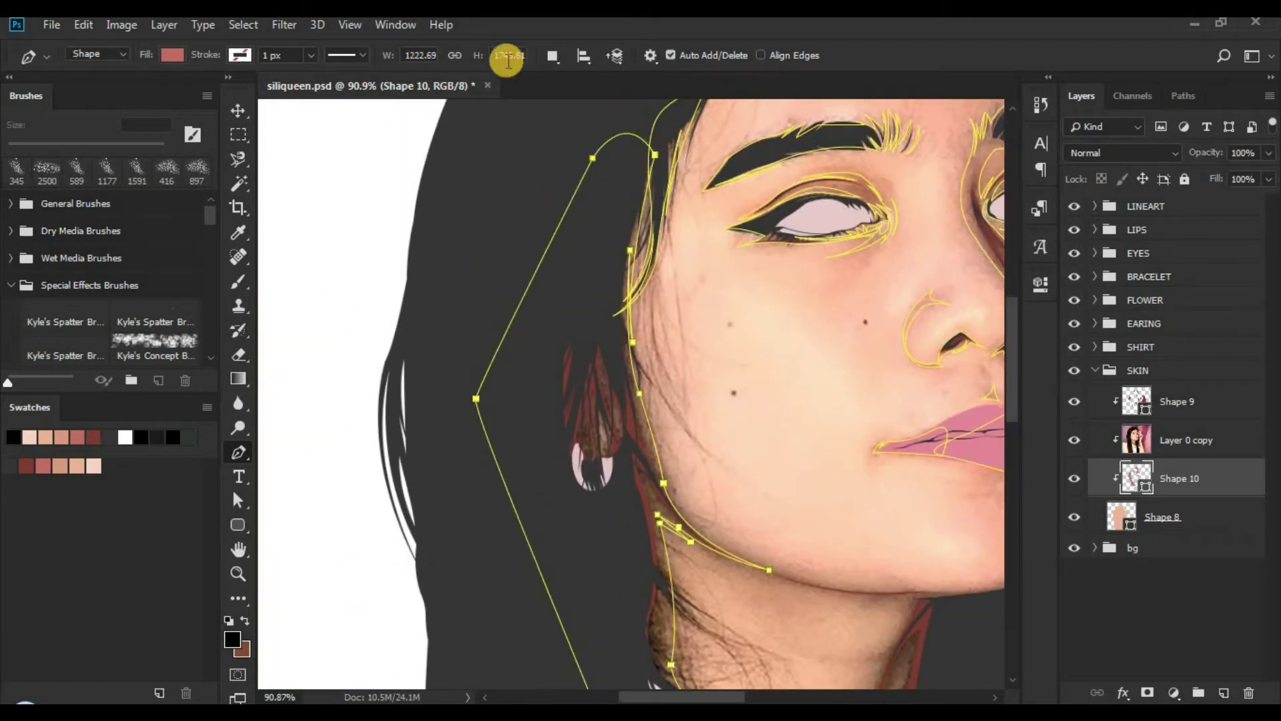
Step: Hide the Layer 0 copy reference, deselect the path to check the flat skin shadows, and save the document
left_click(551, 56)
left_click(574, 176)
key("ctrl+0")
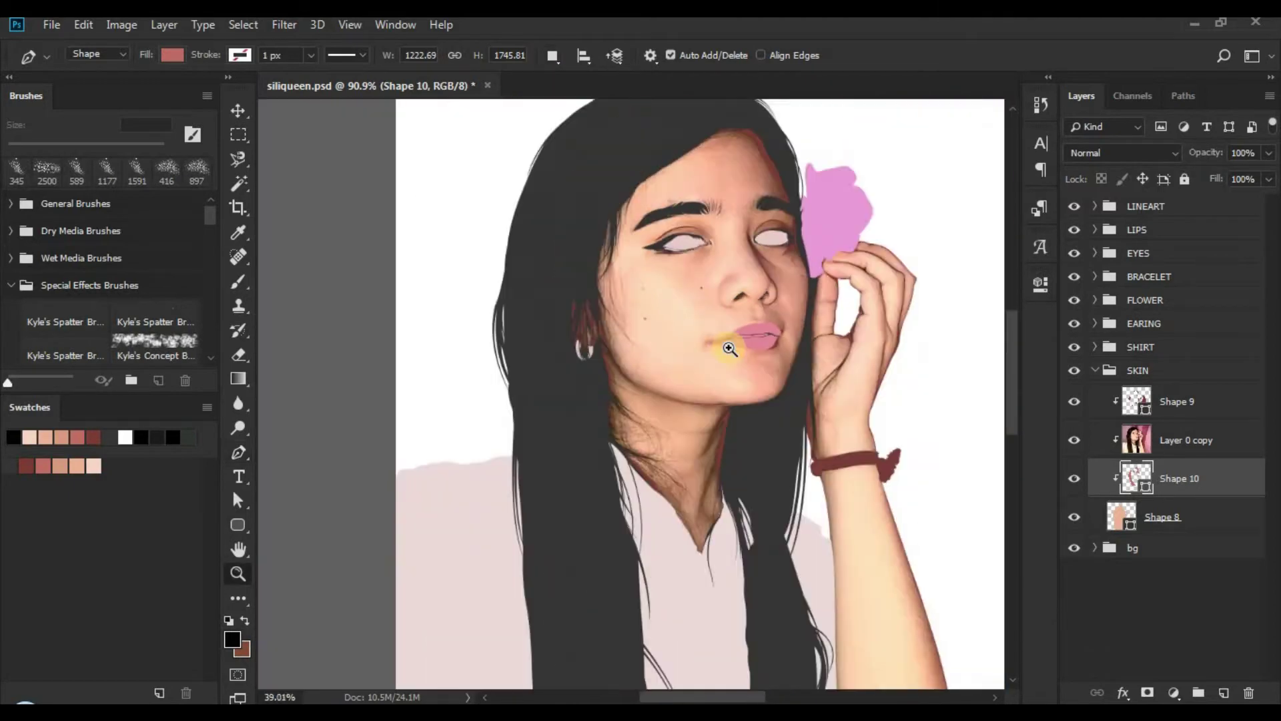
left_click(1074, 441)
left_click_drag(750, 294, 738, 382)
left_click(1103, 611)
key("z")
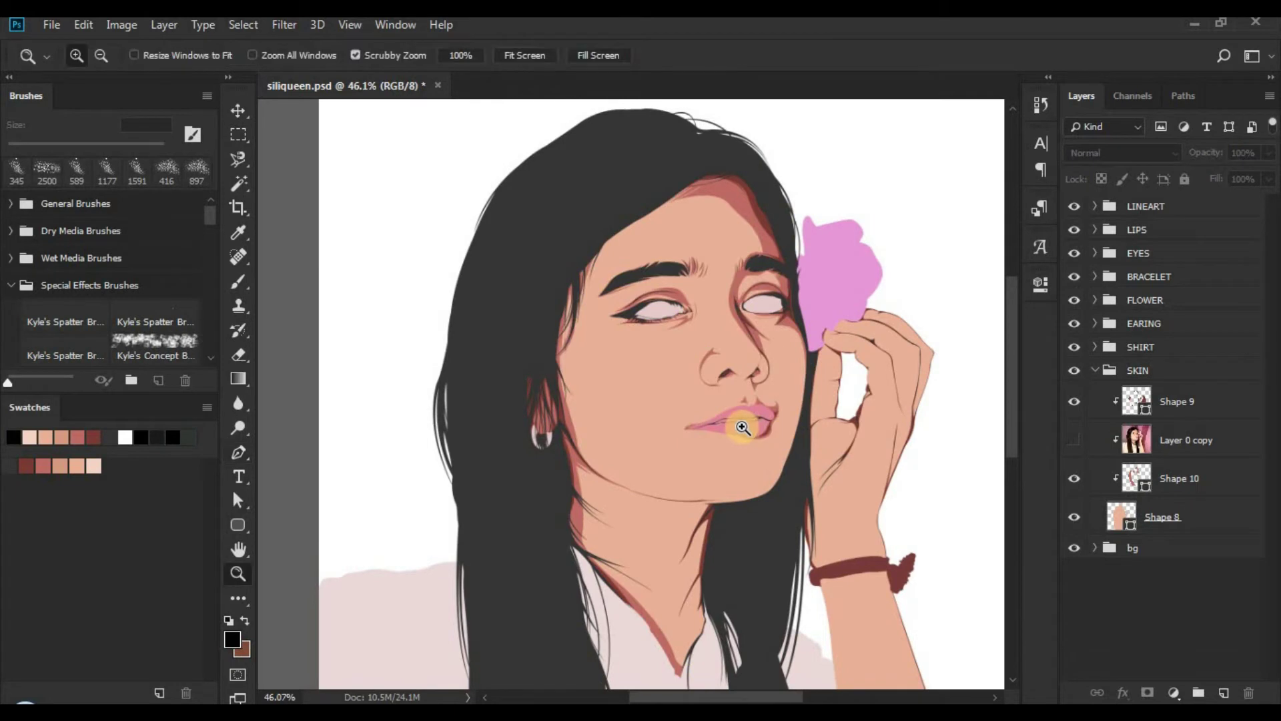
key("ctrl+s")
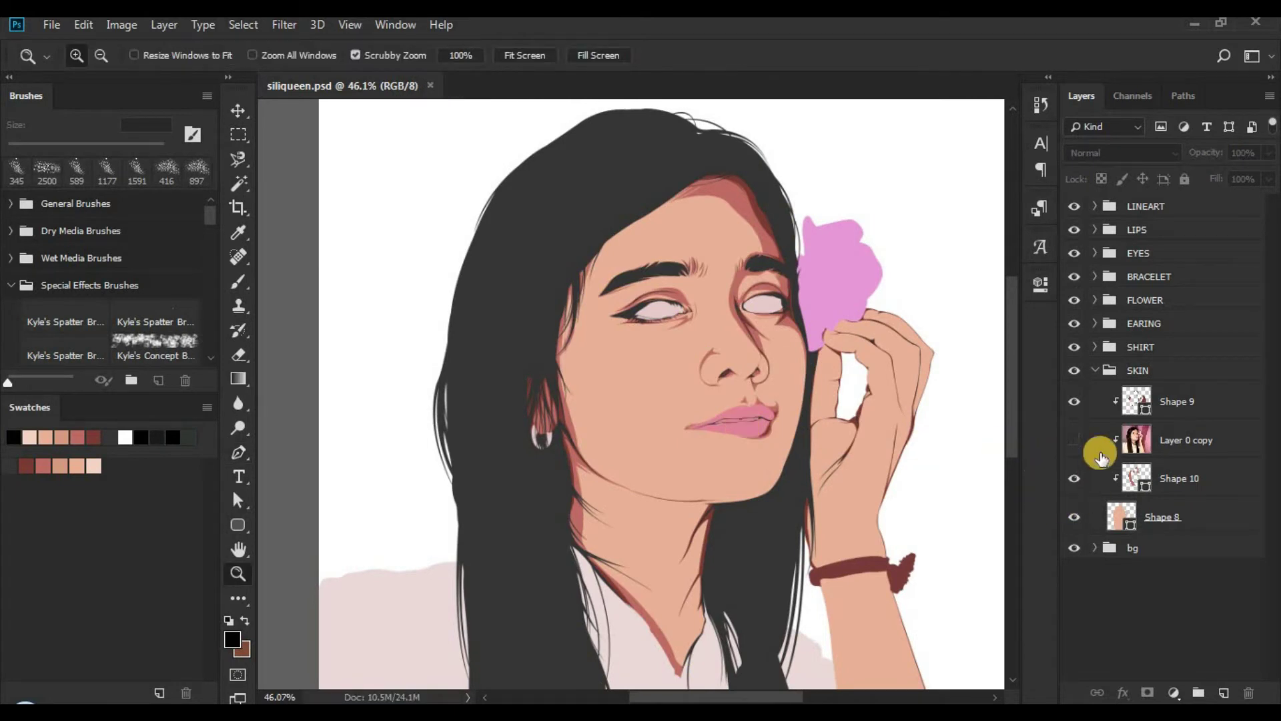
Step: Show Layer 0 copy, reselect Shape 10 and set the Pen tool to Combine Shapes at the left eye
left_click(1074, 439)
left_click(1134, 478)
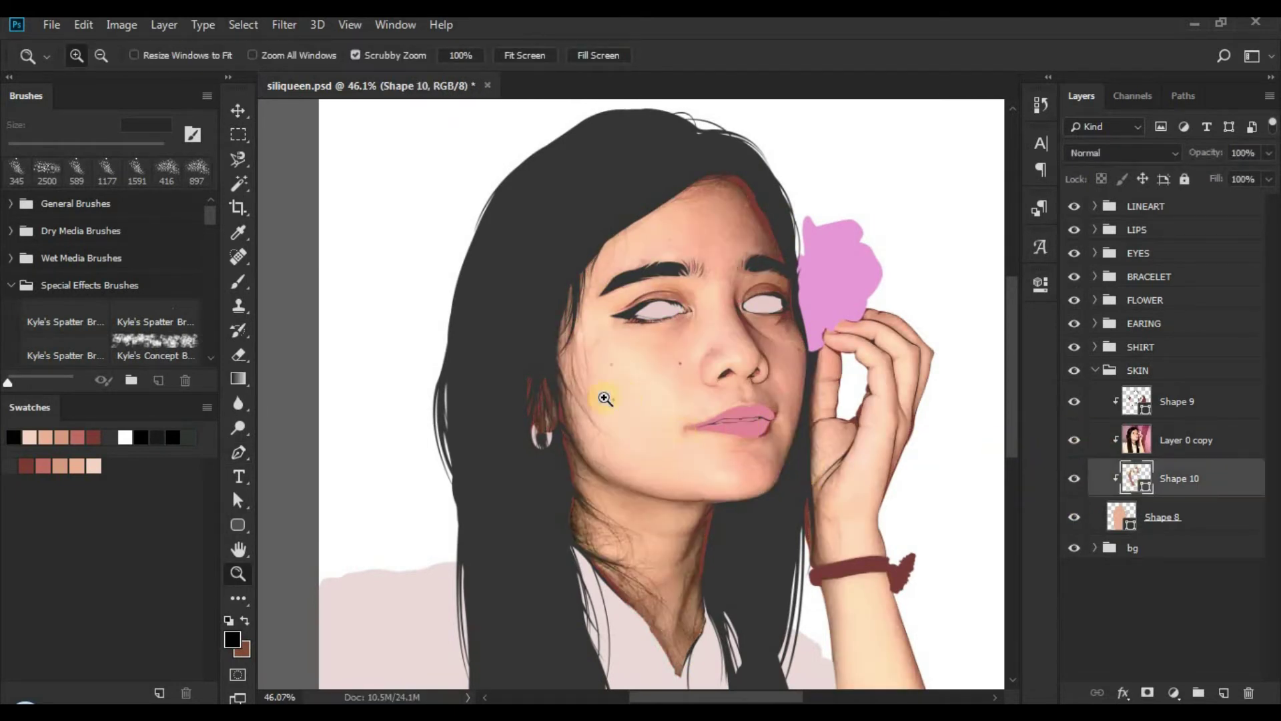
left_click(605, 399)
key("p")
left_click_drag(610, 400, 618, 291)
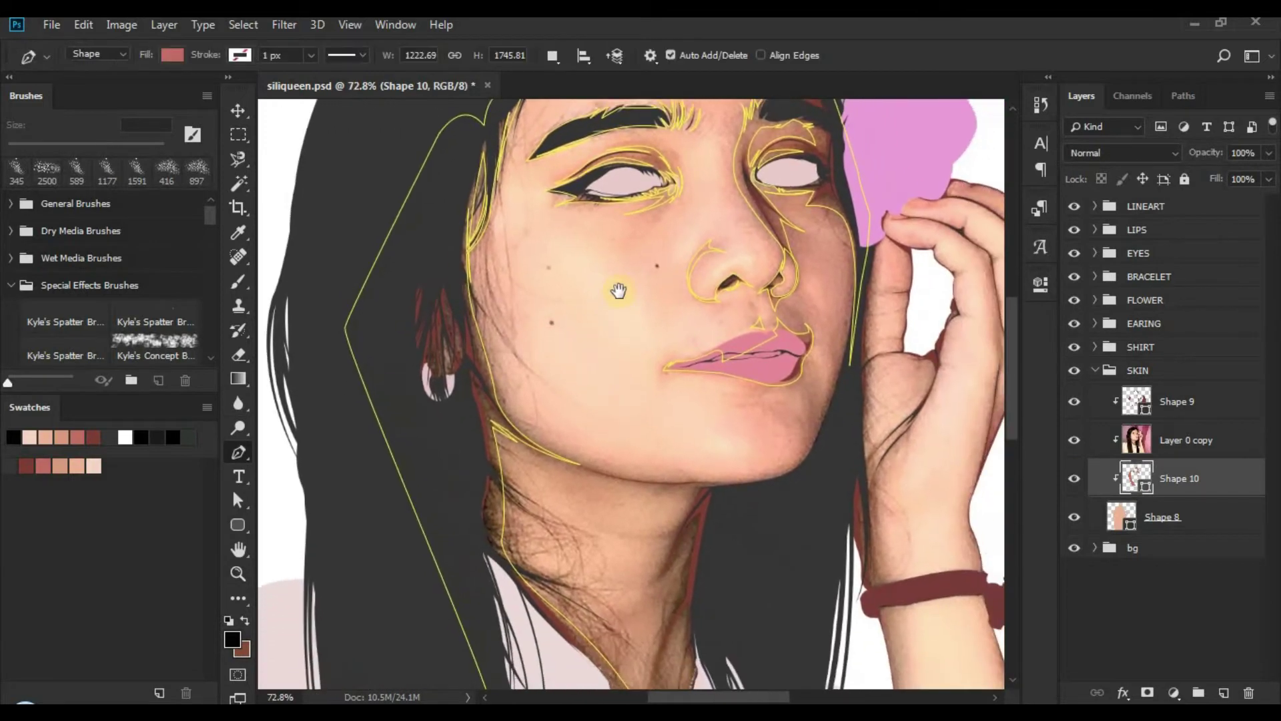
left_click_drag(646, 226, 666, 301)
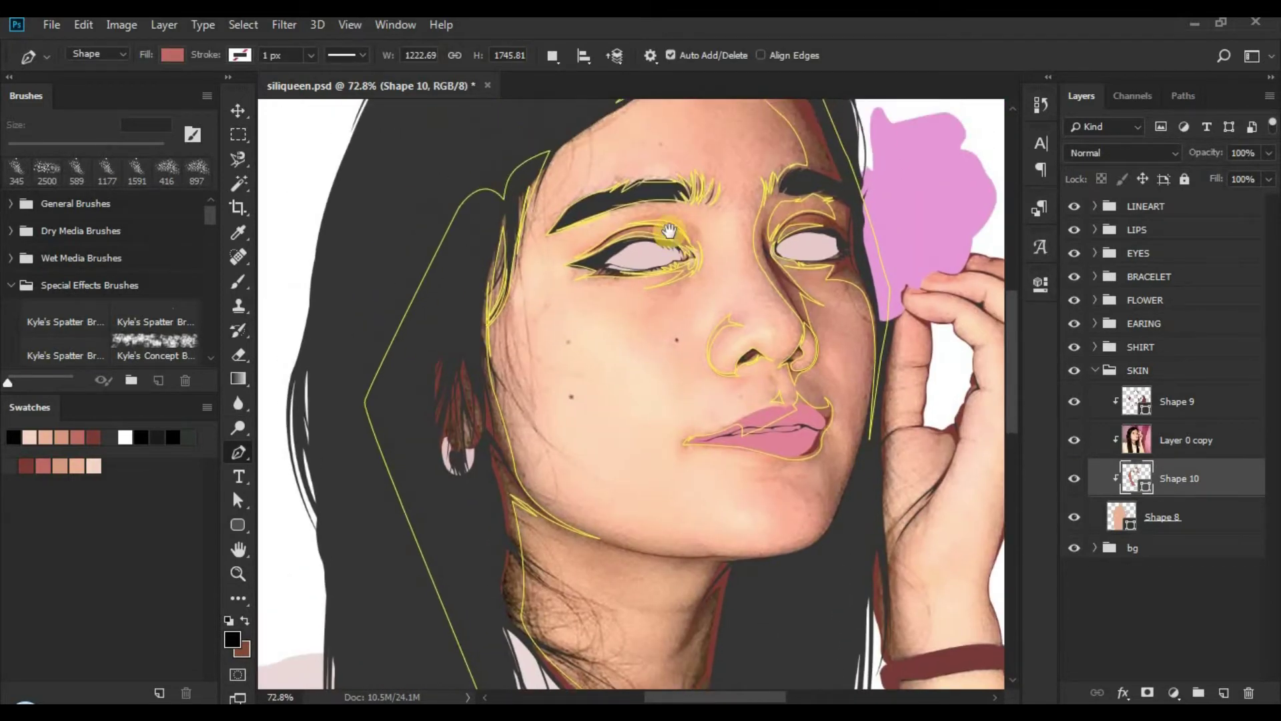
left_click_drag(670, 239, 790, 243)
key("z")
key("p")
left_click_drag(740, 363, 738, 421)
left_click(553, 55)
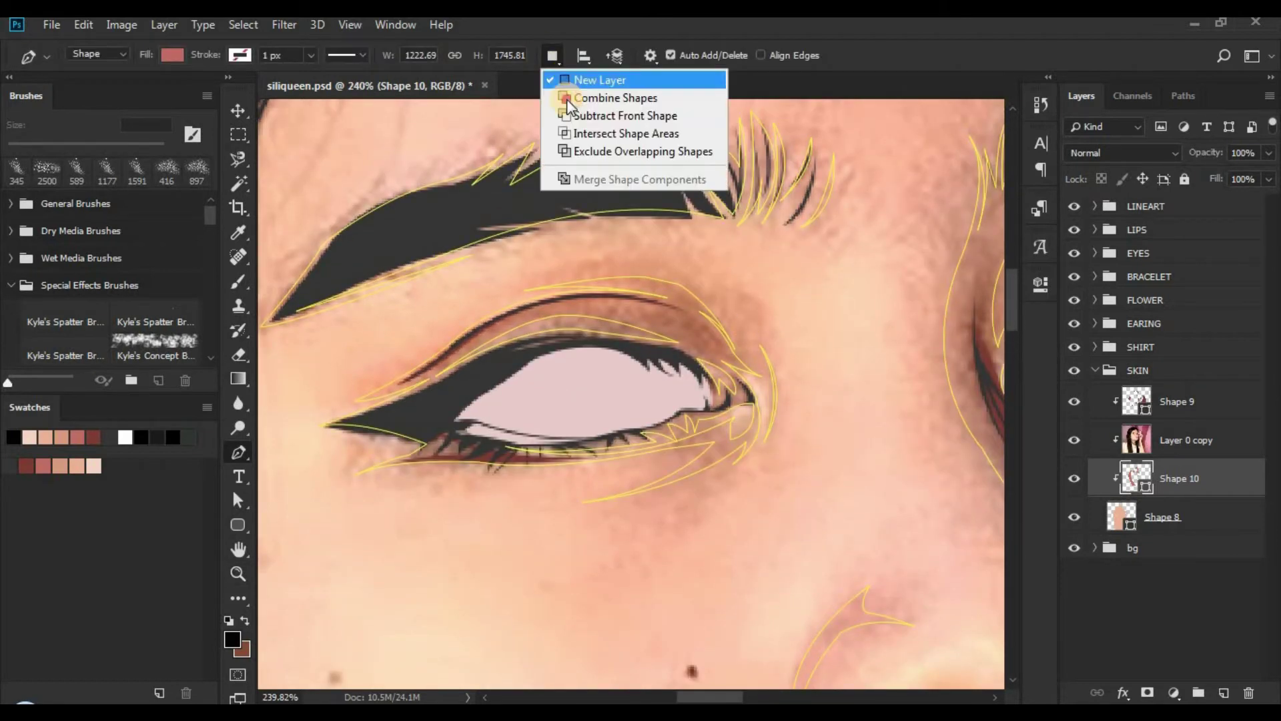
left_click(588, 94)
left_click(582, 269)
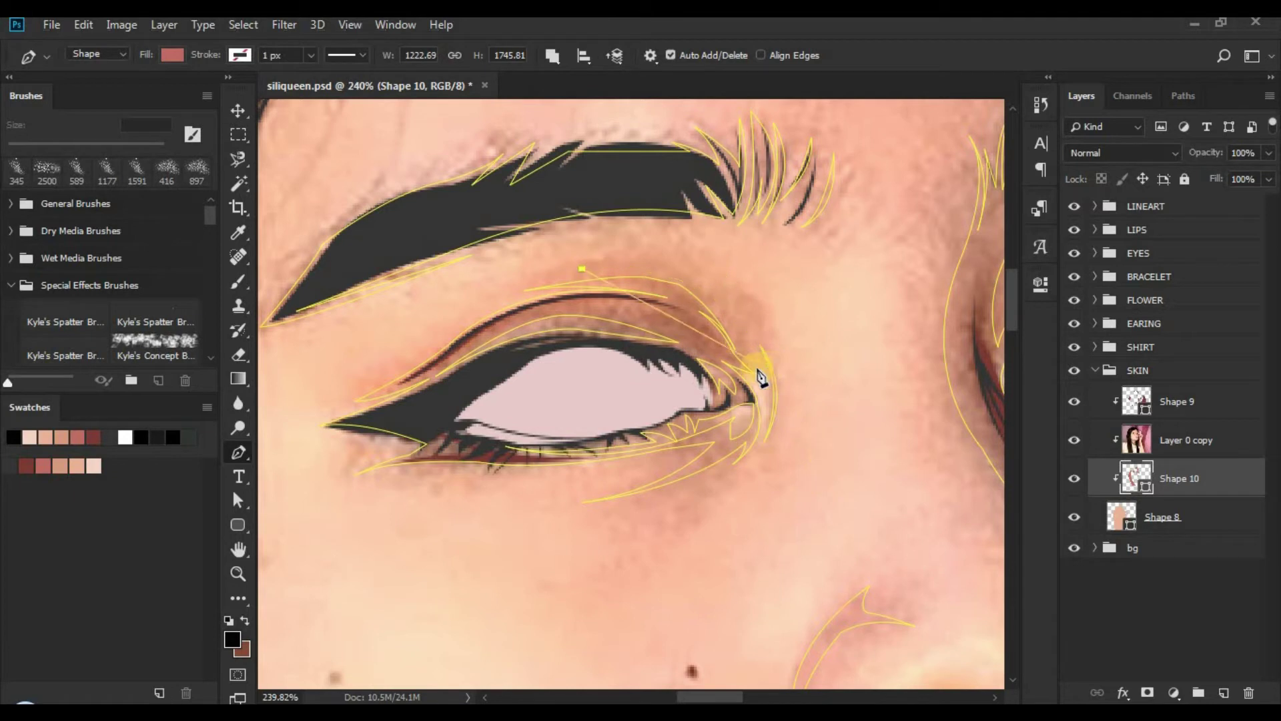
left_click(583, 269)
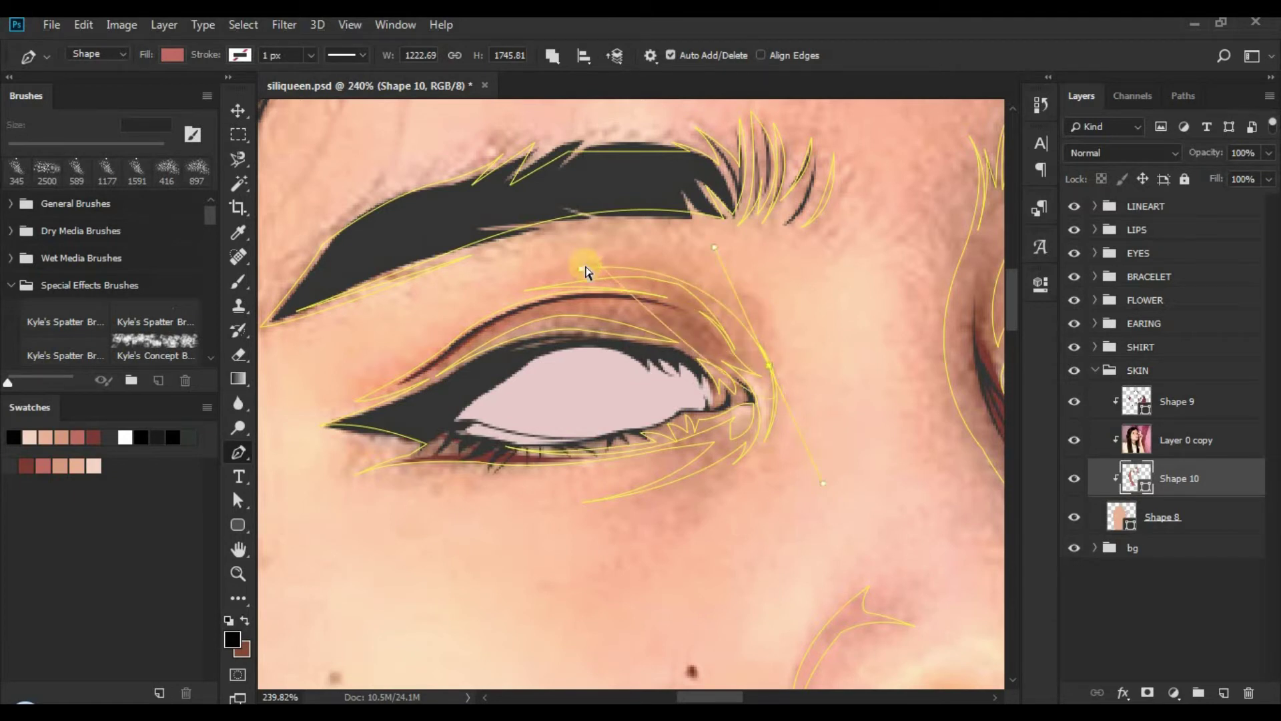
left_click(651, 277)
left_click(580, 267)
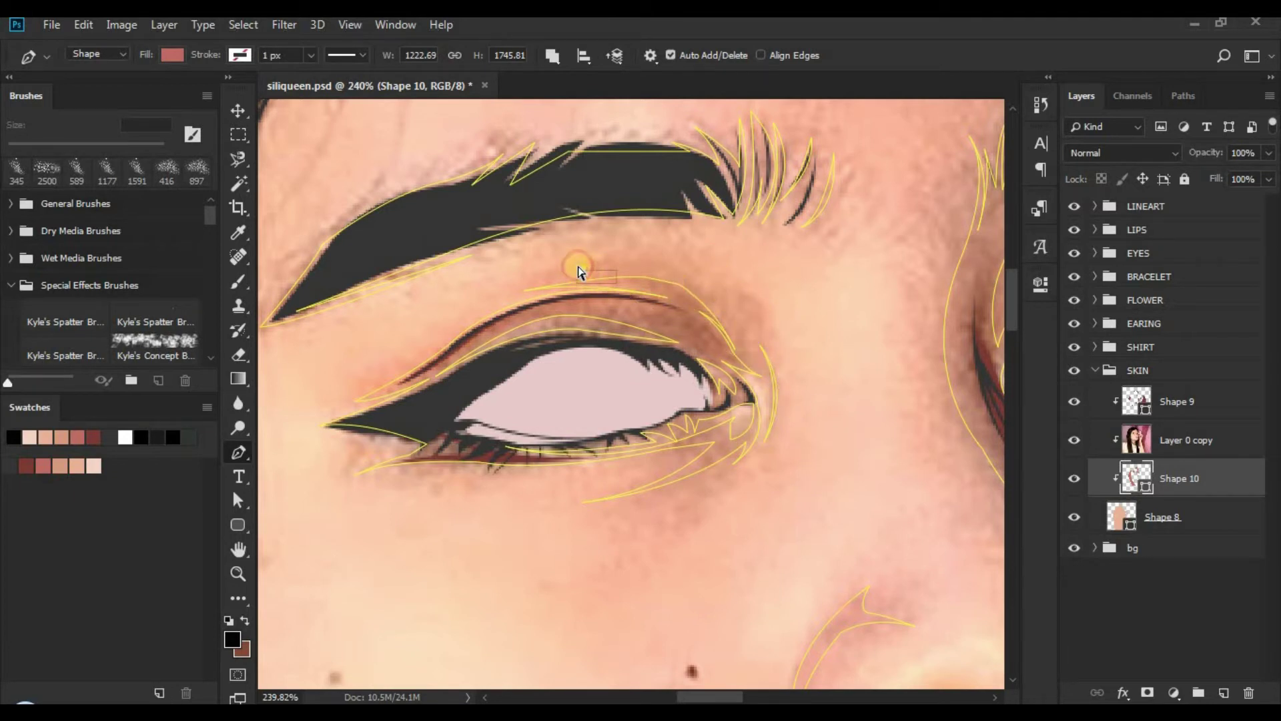
key("Return")
Step: Trace a thin crease shadow from the left eye's inner corner over the upper lid and back along its outer edge
left_click(1111, 433, "alt")
left_click(765, 352)
left_click_drag(681, 291, 670, 289)
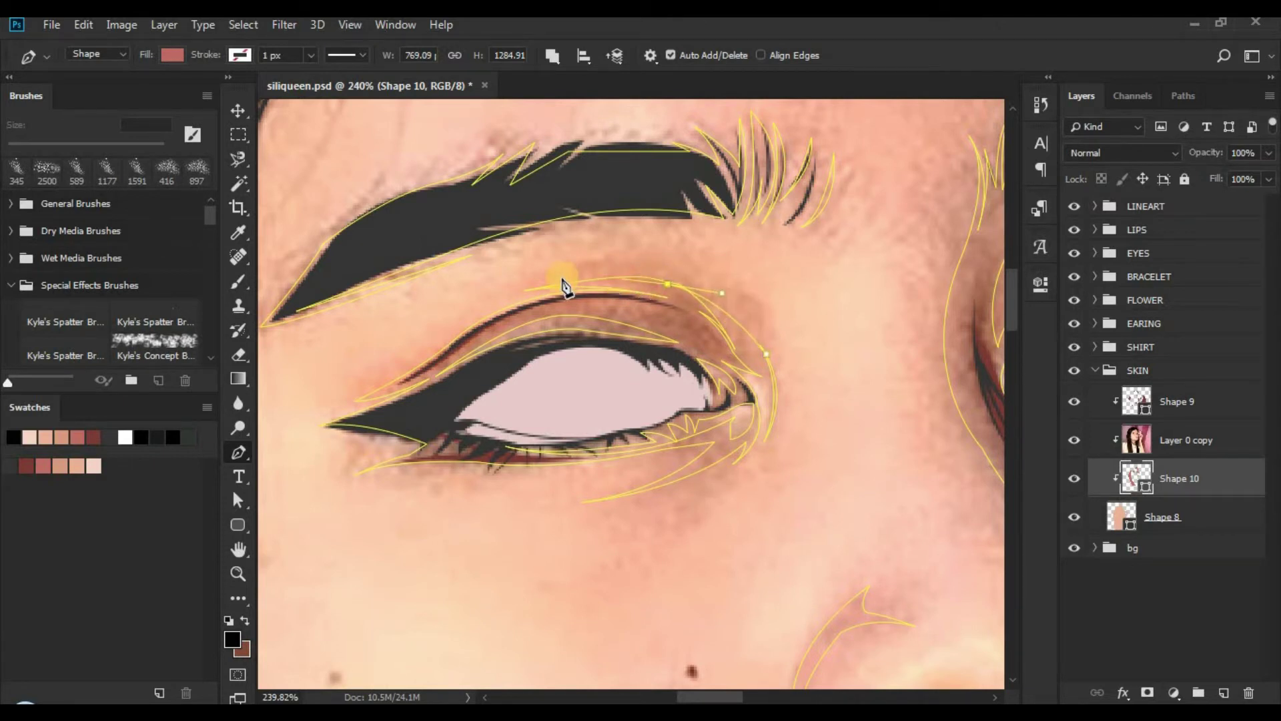
left_click_drag(558, 288, 624, 252)
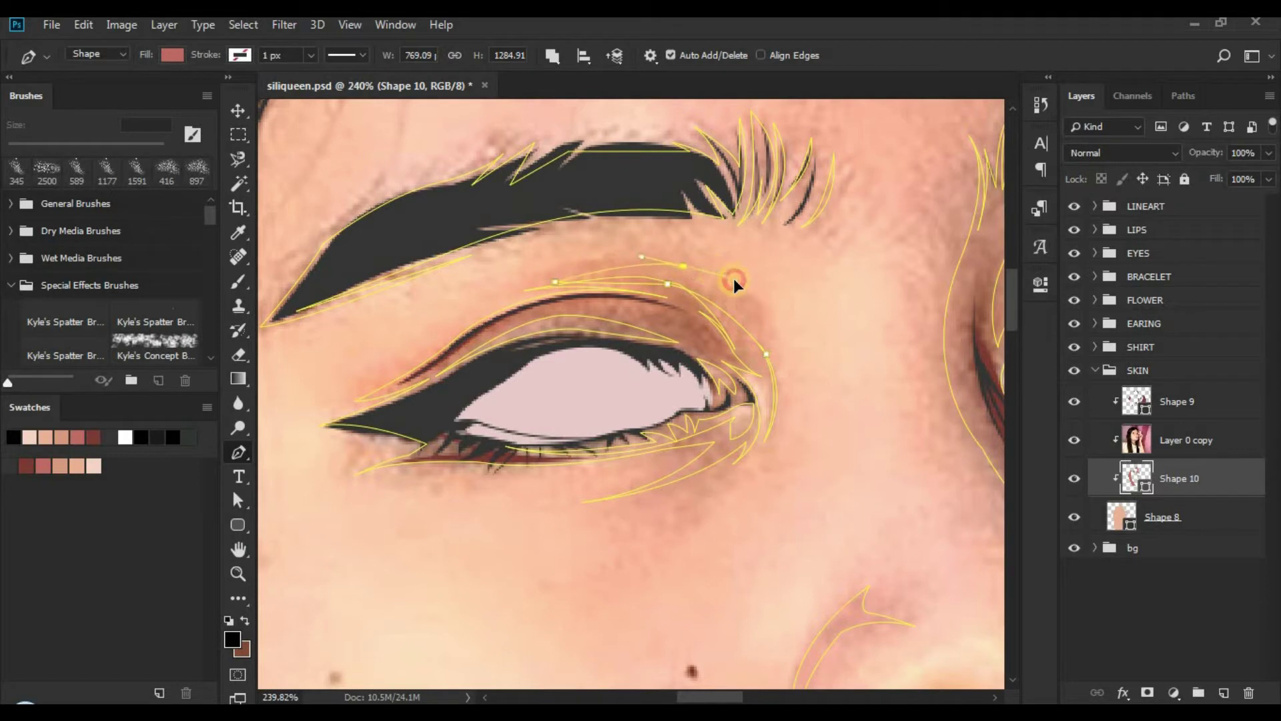
left_click(683, 266, "alt")
Step: Hide the Layer 0 copy reference and inspect the shadows on the eyes, nose and jaw
left_click(1074, 440)
left_click(687, 285, "ctrl")
key("z")
left_click_drag(687, 283, 591, 265)
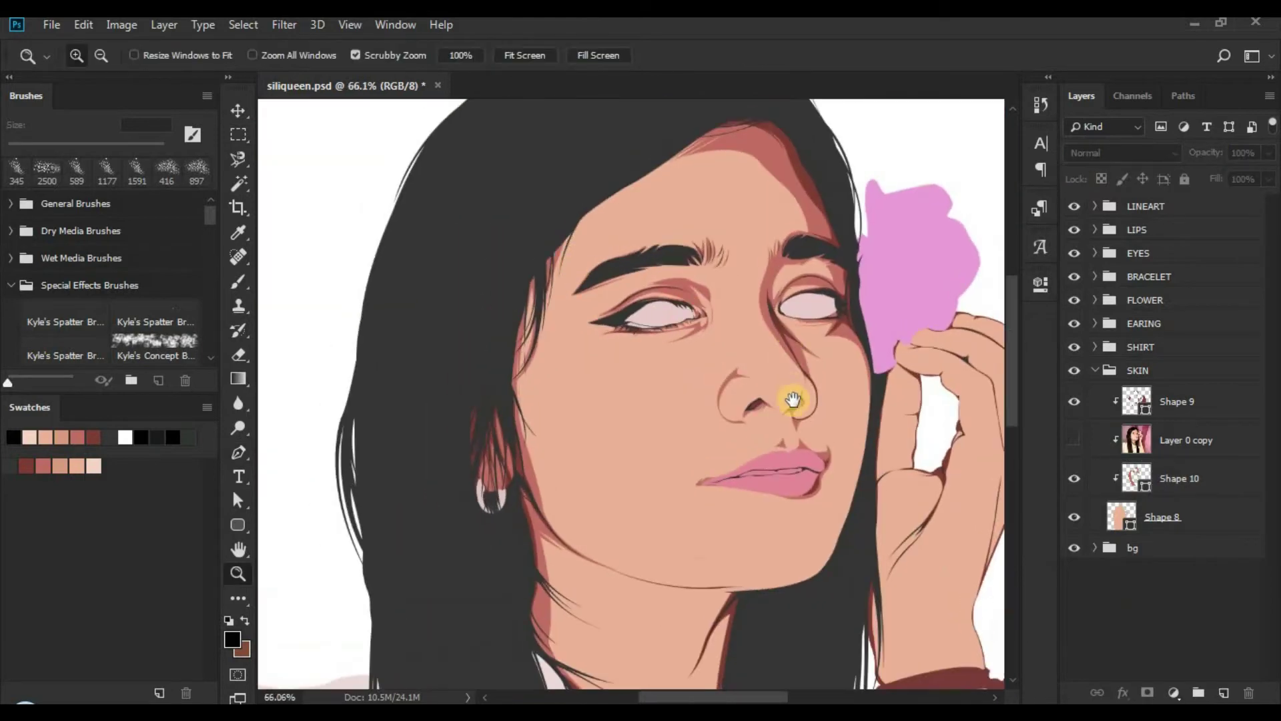
left_click_drag(831, 467, 797, 376)
mouse_move(689, 389)
left_mouse_down()
mouse_move(741, 392)
mouse_move(706, 392)
left_mouse_up()
Step: Show Layer 0 copy, reselect Shape 10 and set Combine Shapes for a new shadow under the jaw
left_click(1074, 441)
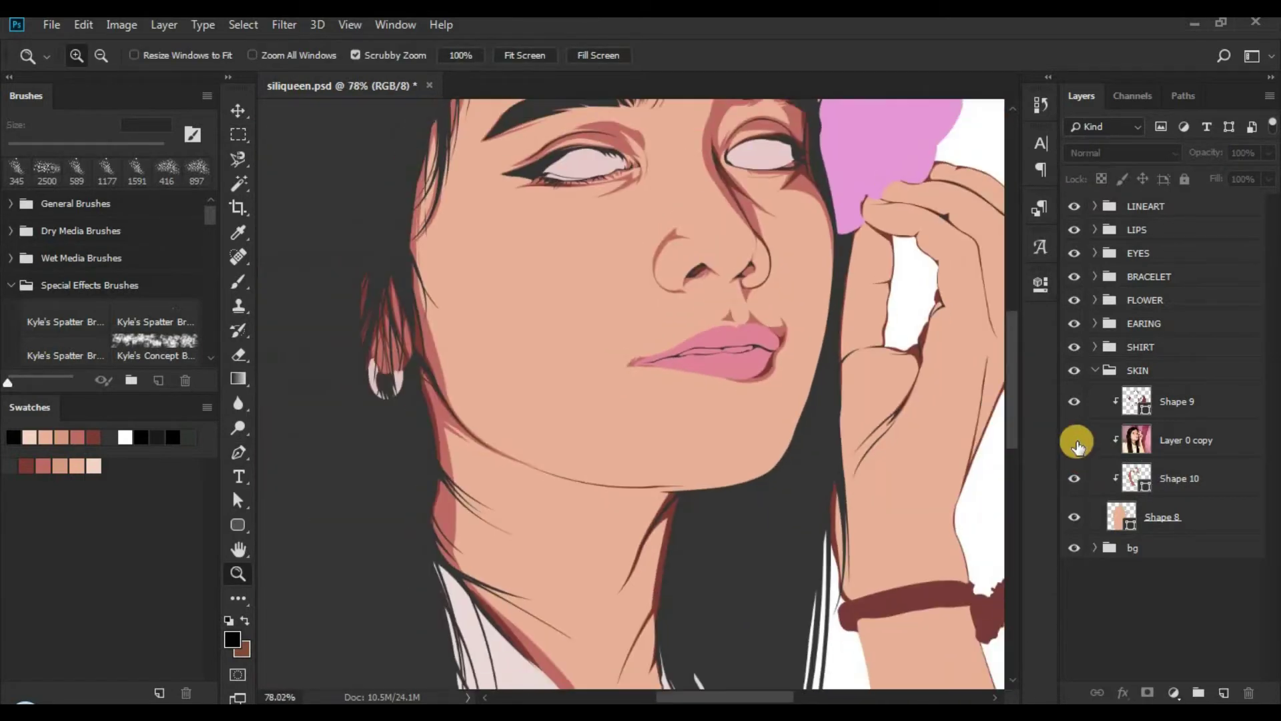
left_click(1178, 478)
key("p")
scroll(757, 492, "down", 1)
key("z")
left_click_drag(557, 435, 597, 442)
key("p")
scroll(667, 419, "down", 3)
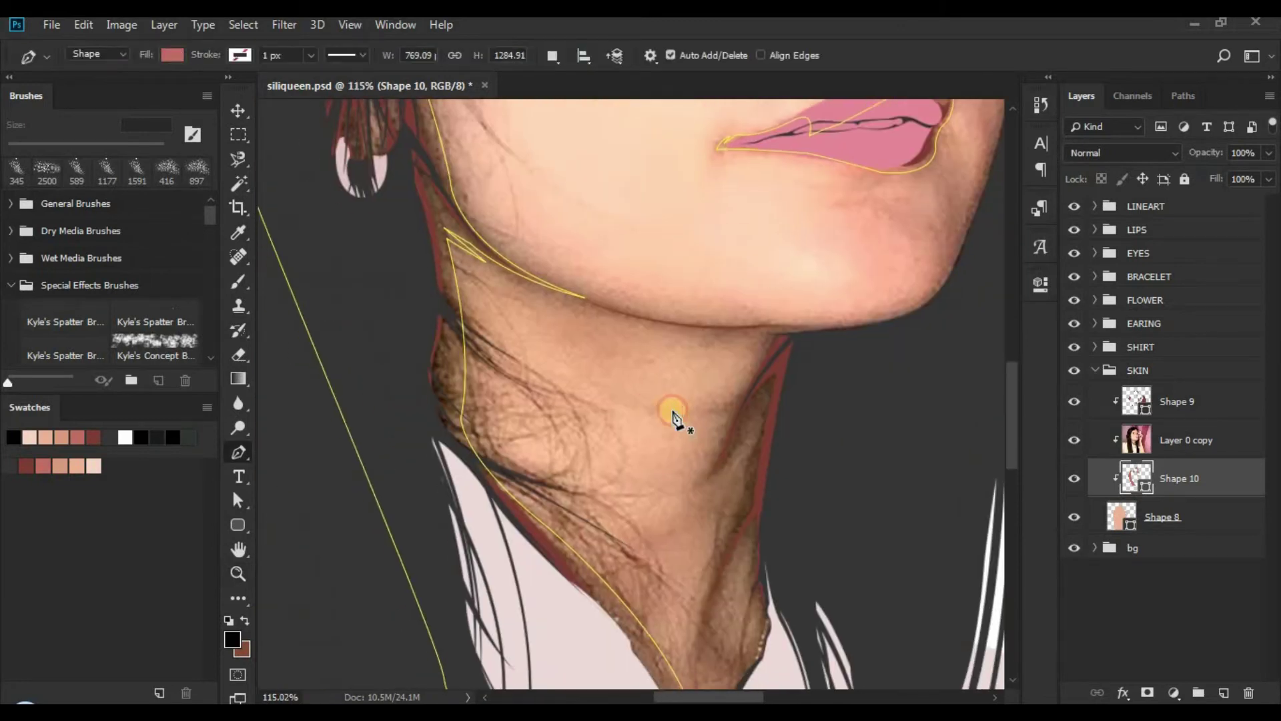
left_click(546, 57)
left_click(561, 100)
Step: Trace a neck shadow outline from mid-neck up to the jaw and back along the jawline toward the ear
left_click(678, 412)
left_click_drag(751, 381, 764, 357)
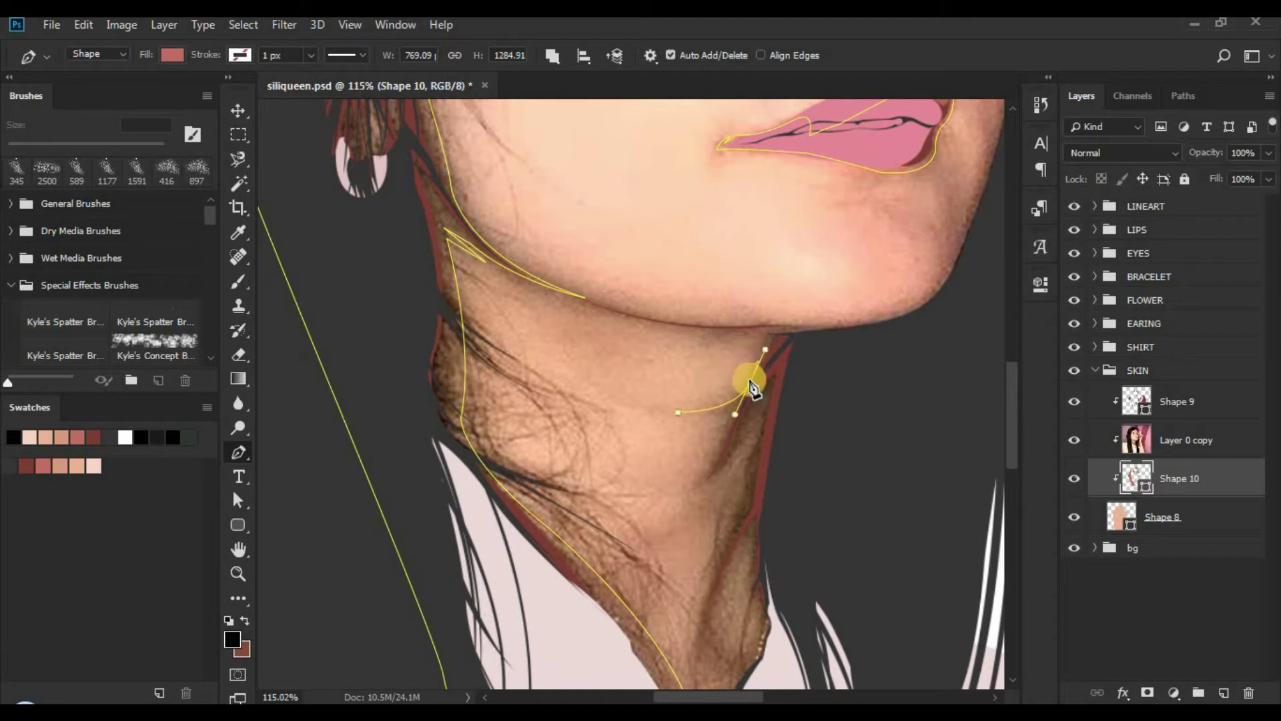
left_click(751, 381, "alt")
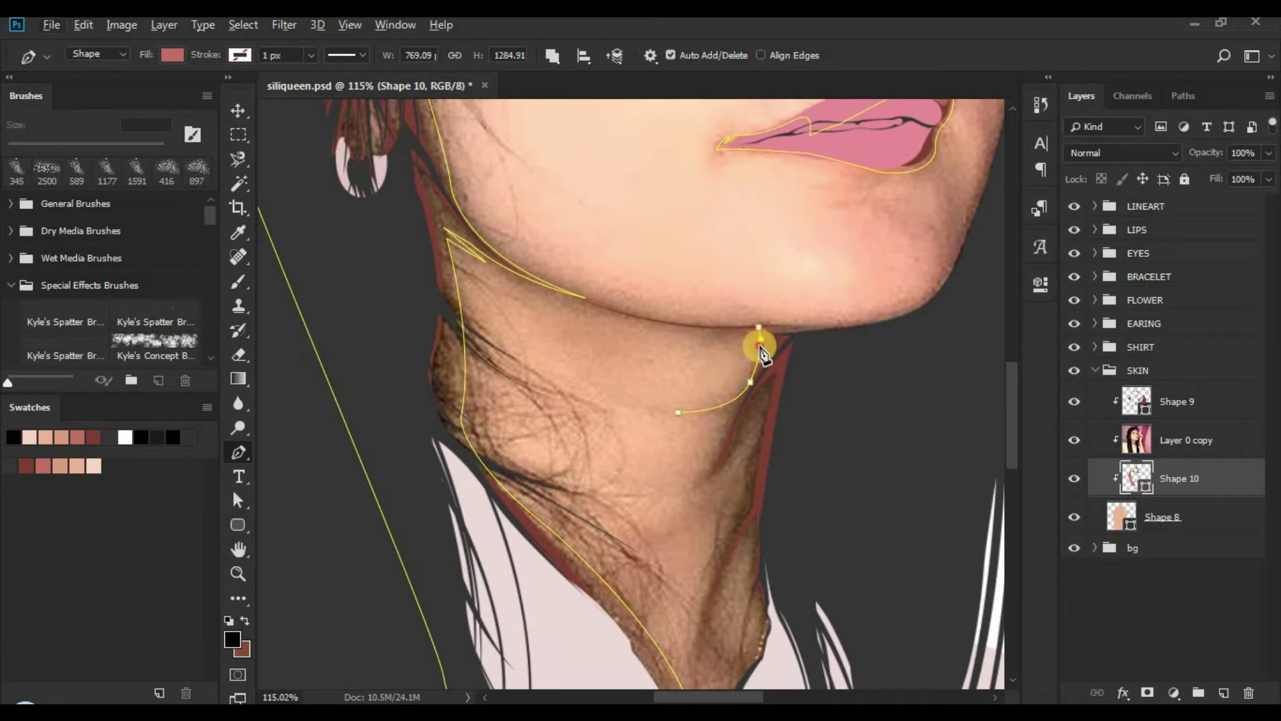
left_click_drag(765, 335, 676, 332)
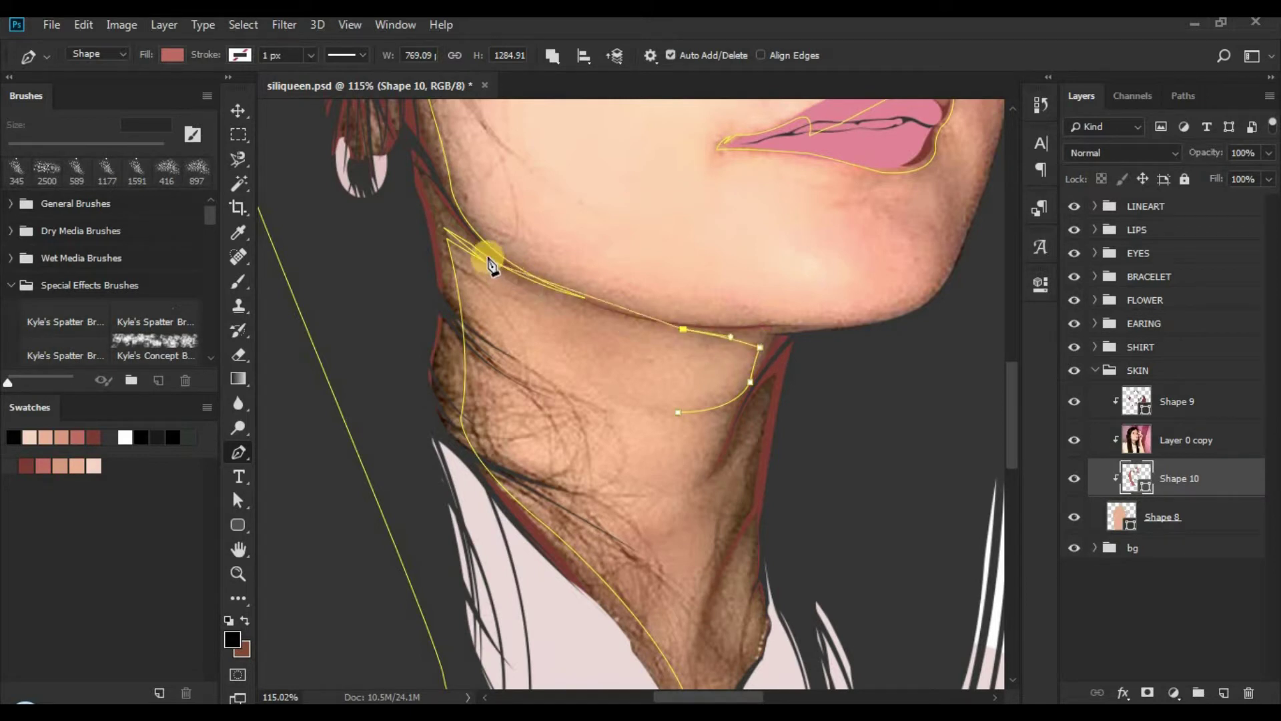
left_click_drag(482, 252, 467, 230)
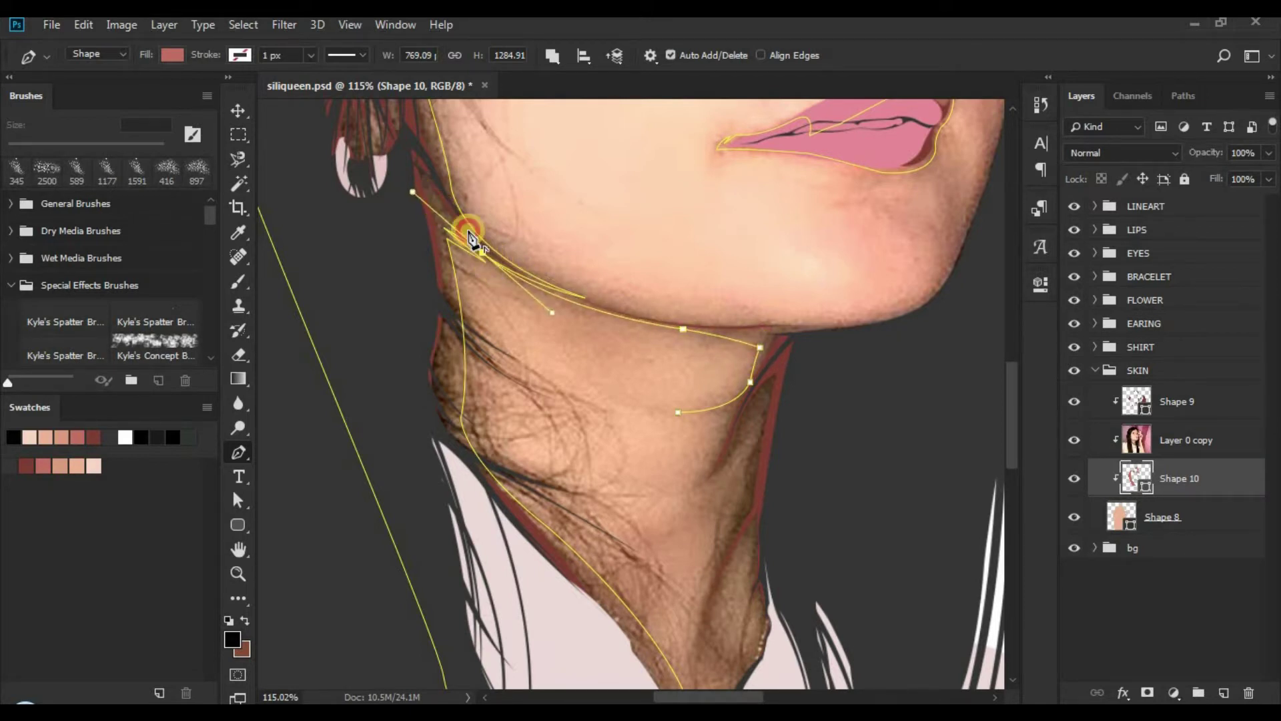
Step: Trace the shadow's upper edge along the jawline to the chin and double it back in a narrow spike
left_click_drag(725, 324, 879, 323)
left_click_drag(799, 325, 736, 323)
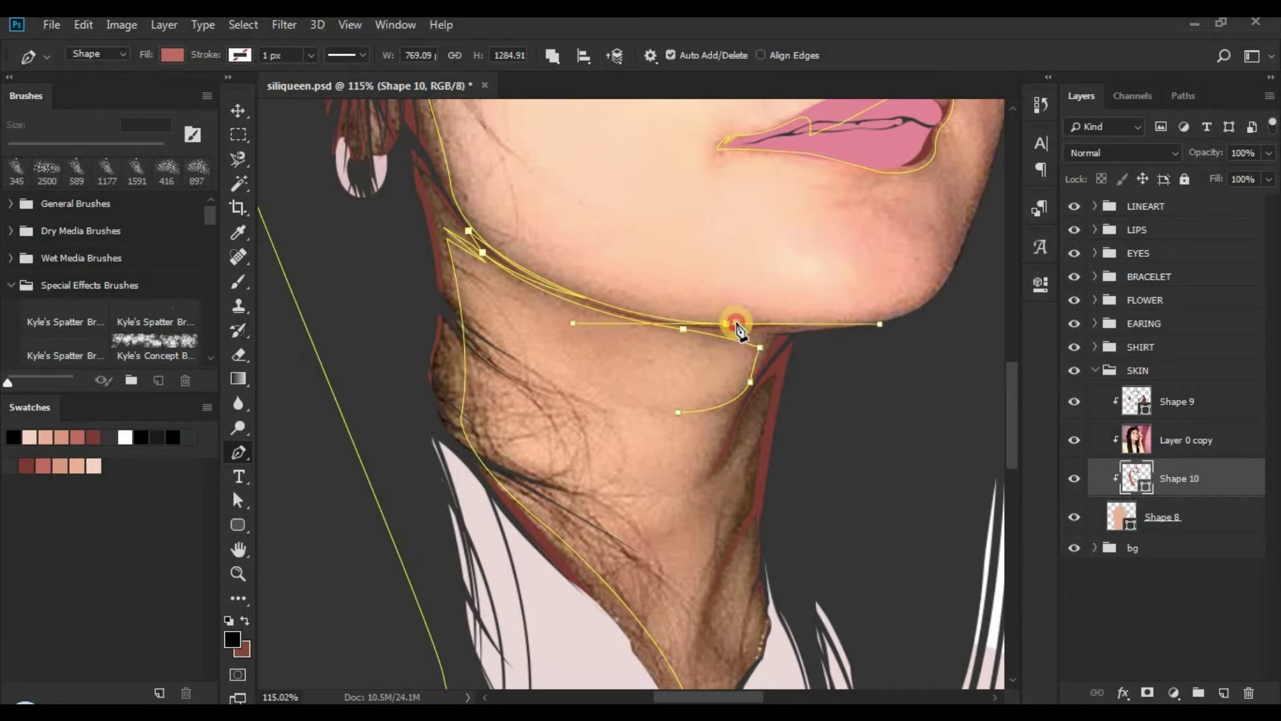
left_click(728, 324, "alt")
left_click_drag(831, 323, 884, 315)
left_click(824, 367, "alt")
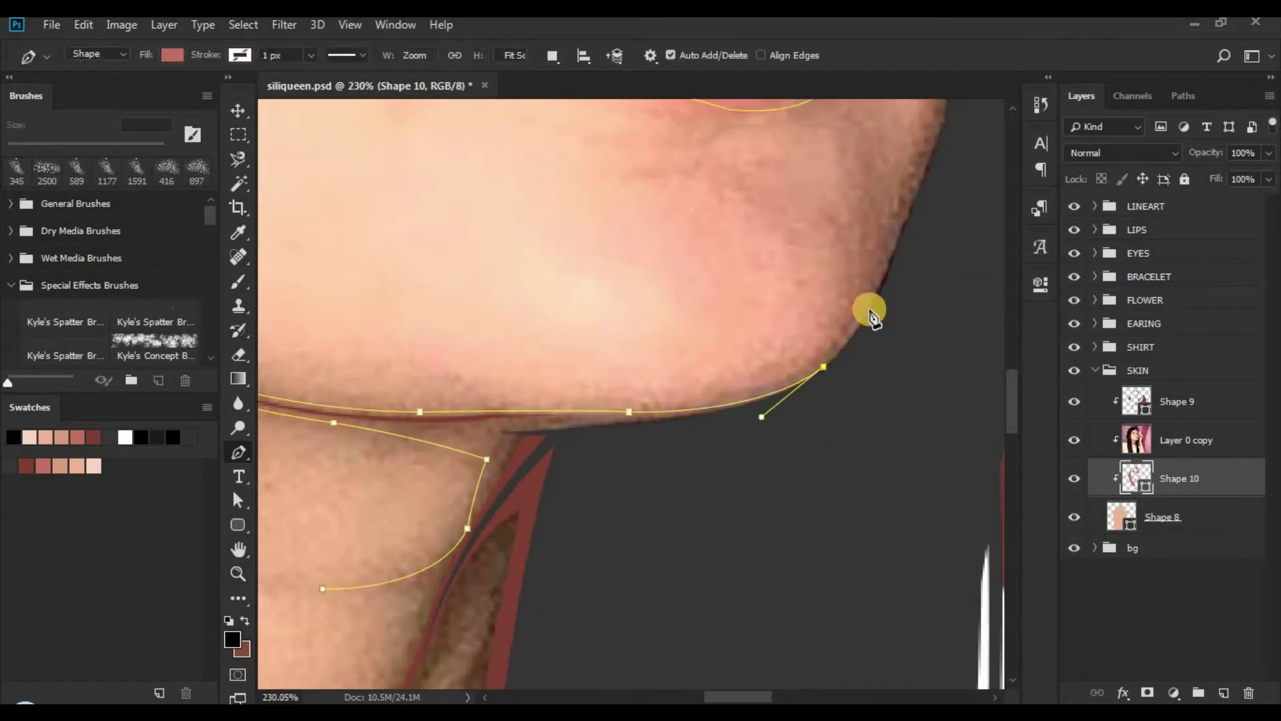
left_click_drag(731, 398, 673, 403)
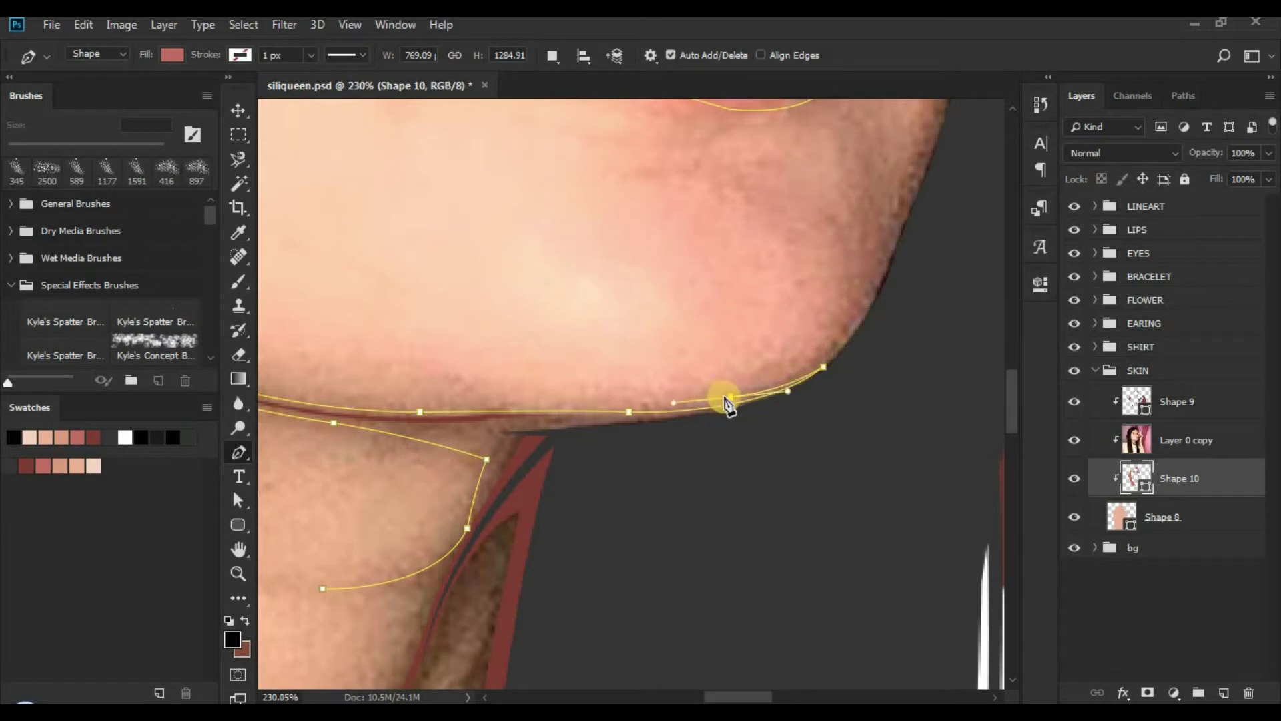
left_click(728, 398, "alt")
Step: Extend the jaw shadow outline around the tip of the chin and up its outer edge
left_click_drag(804, 352, 752, 394)
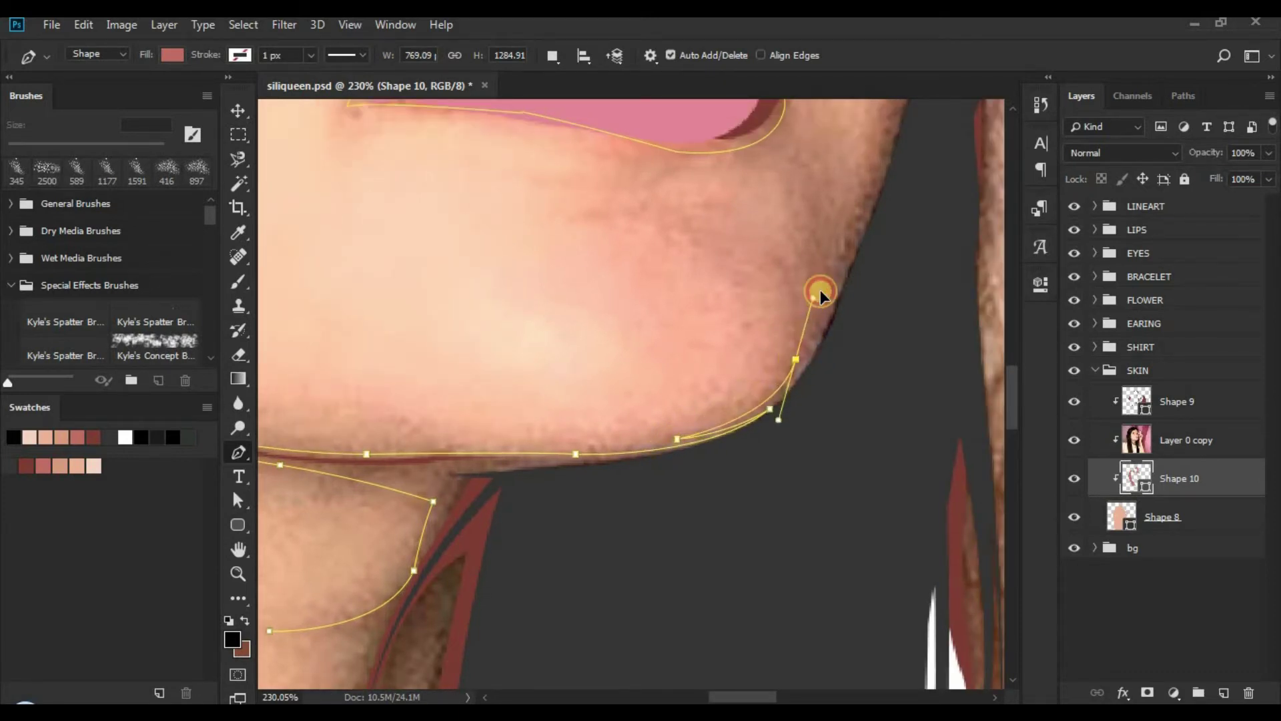
left_click_drag(820, 291, 829, 286)
left_click(796, 359, "alt")
left_click_drag(834, 363, 749, 350)
left_click_drag(887, 344, 823, 478)
left_click_drag(676, 466, 608, 456)
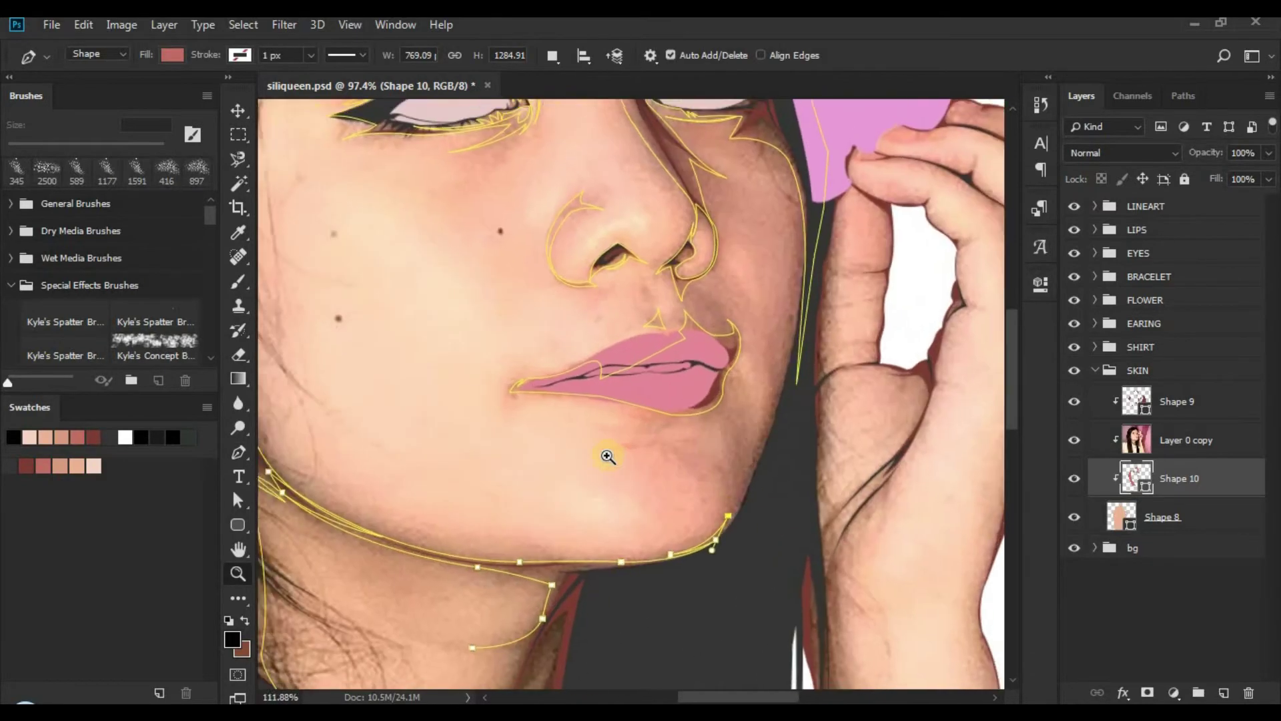
Step: Form a pointed shadow spike from the chin toward the corner of the mouth and back to the face edge
scroll(608, 457, "down", 4)
left_click(747, 449)
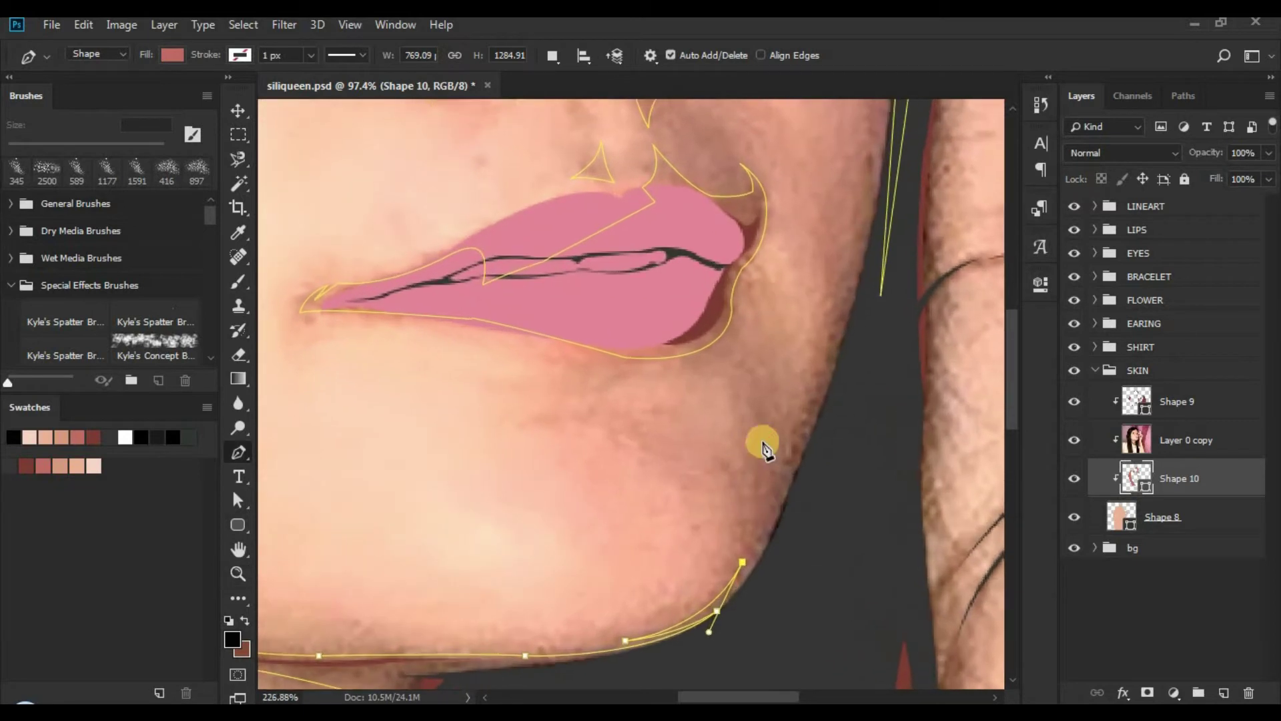
key("p")
left_click_drag(753, 397, 734, 335)
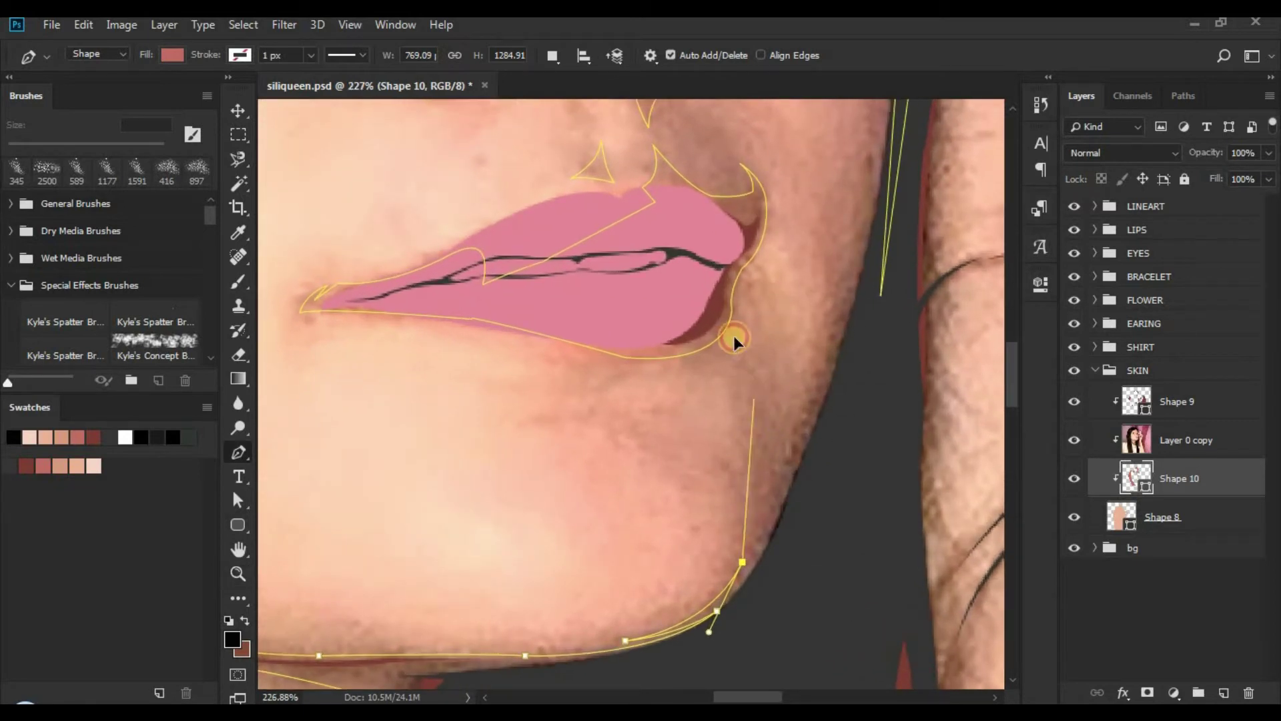
left_click(753, 398, "alt")
left_click_drag(778, 461, 778, 481)
left_click(779, 462, "alt")
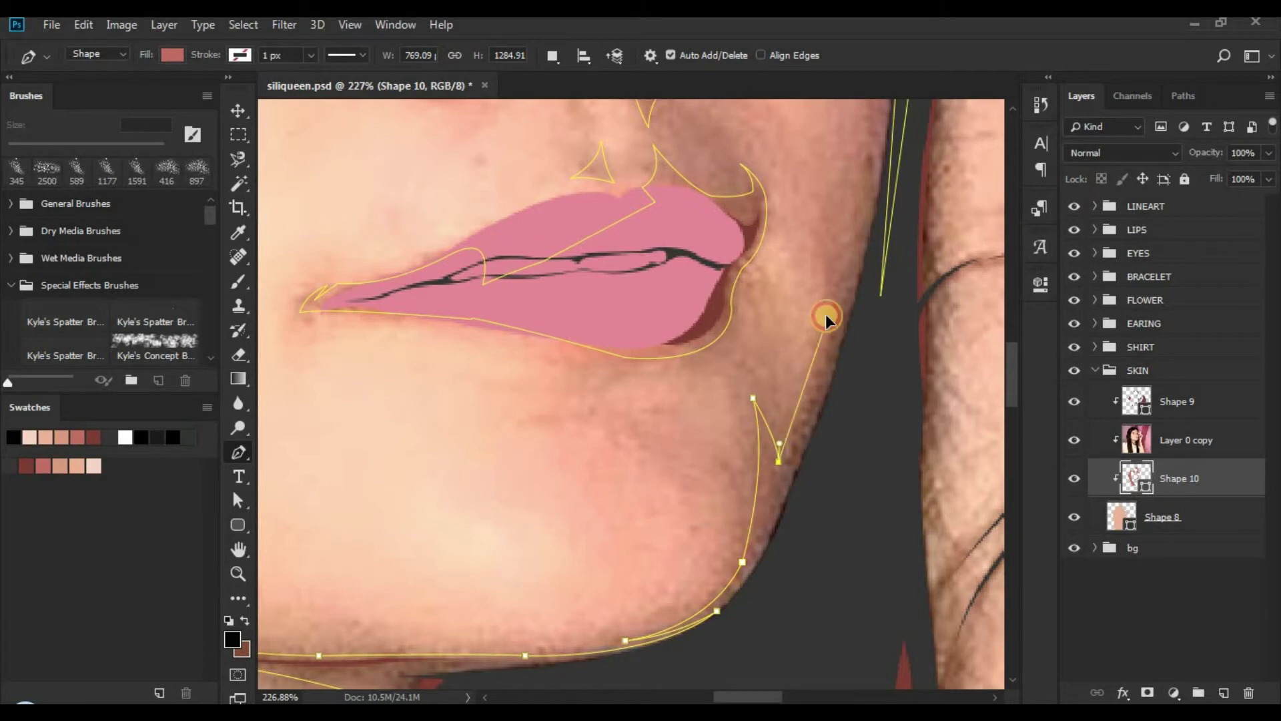
Step: Trace the shadow outline up the outer edge of the cheek to beside the eye and turn it outward into the hair
left_click_drag(852, 280, 766, 418)
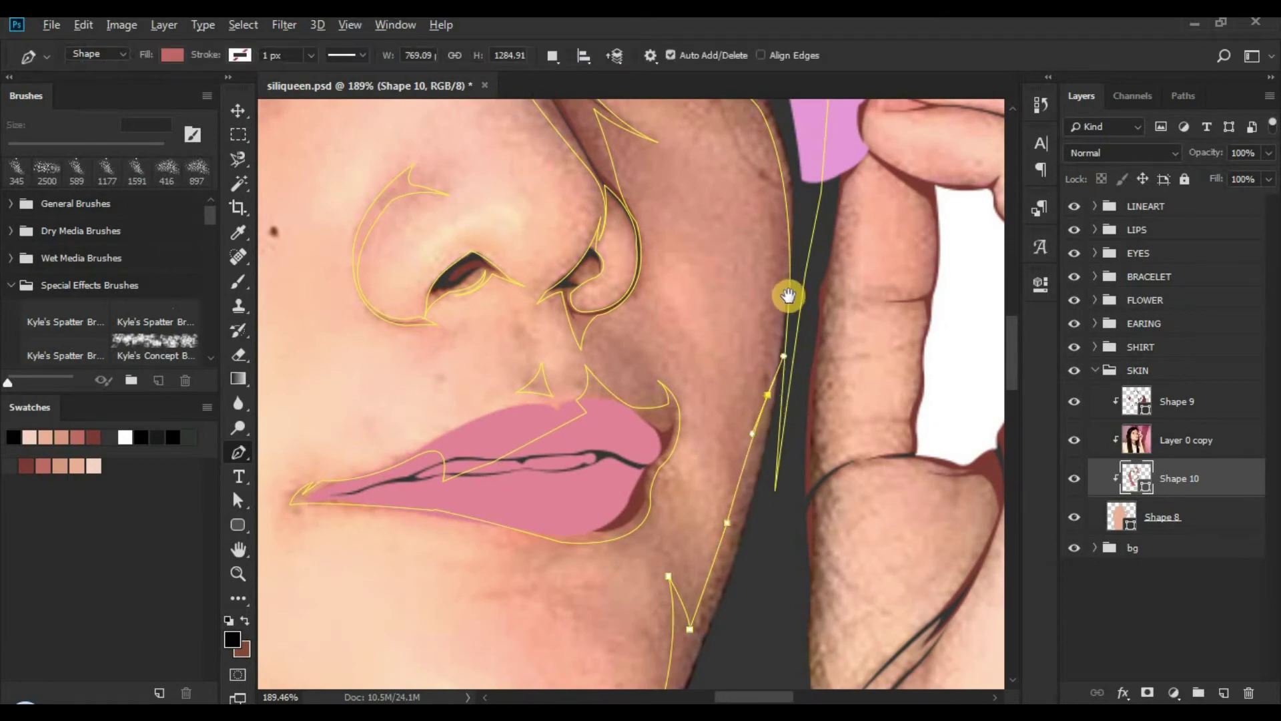
scroll(761, 294, "up", 3)
left_click_drag(699, 162, 679, 111)
left_click_drag(795, 229, 712, 229)
left_click(770, 257)
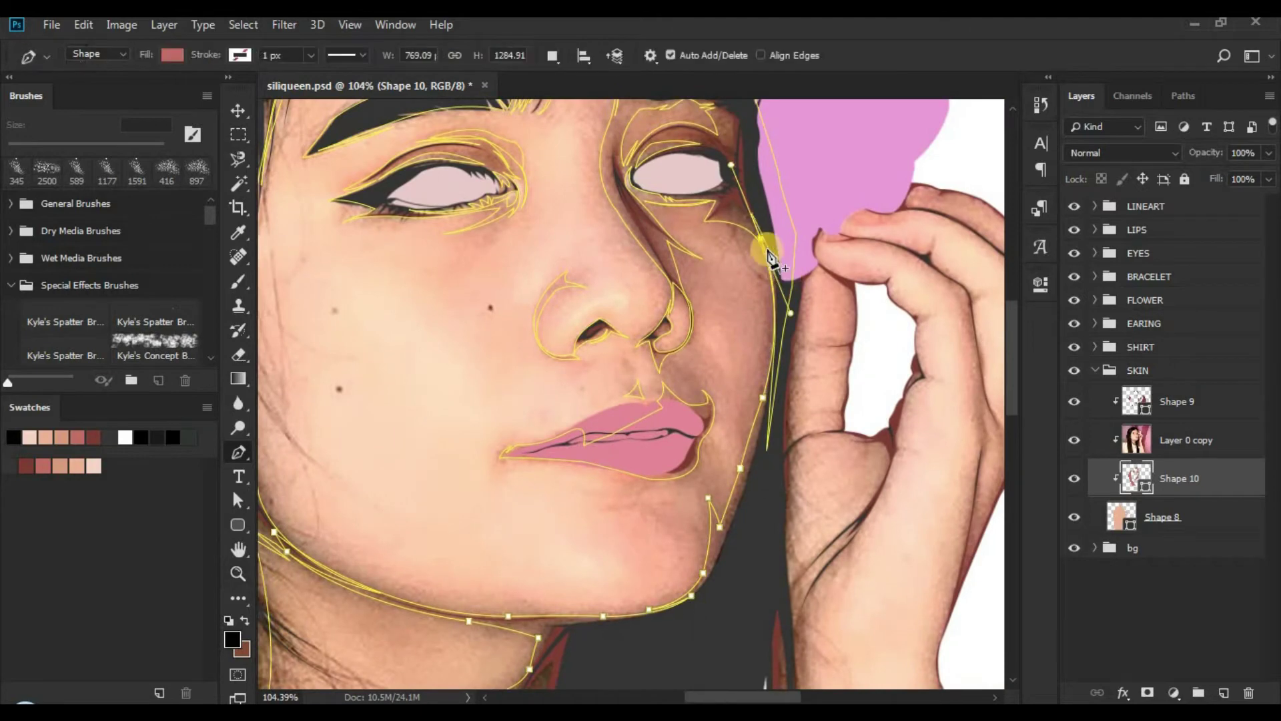
left_click(782, 234)
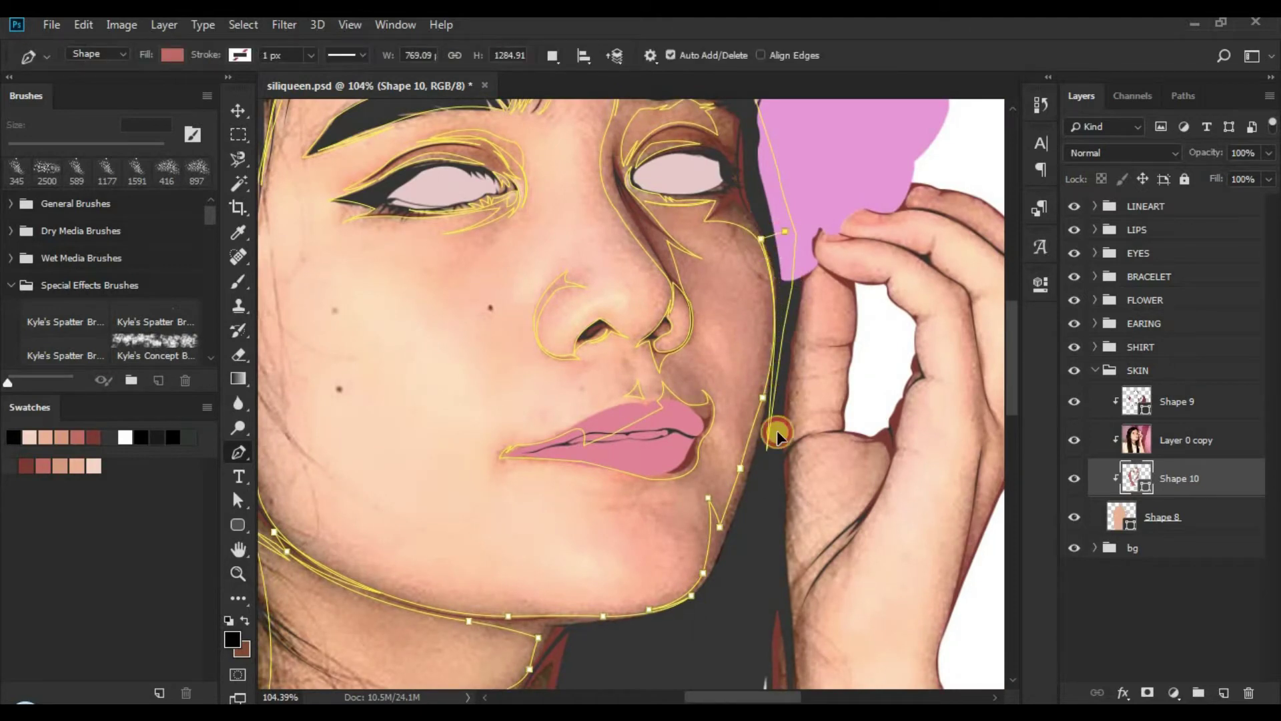
Step: Route the outline outside the face, down through the hair and around to the tip of the V-neckline
left_click(773, 464)
left_click_drag(744, 601, 764, 316)
left_click_drag(736, 382, 731, 394)
left_click_drag(595, 507, 727, 297)
left_click_drag(718, 424, 708, 447)
left_click_drag(671, 508, 657, 512)
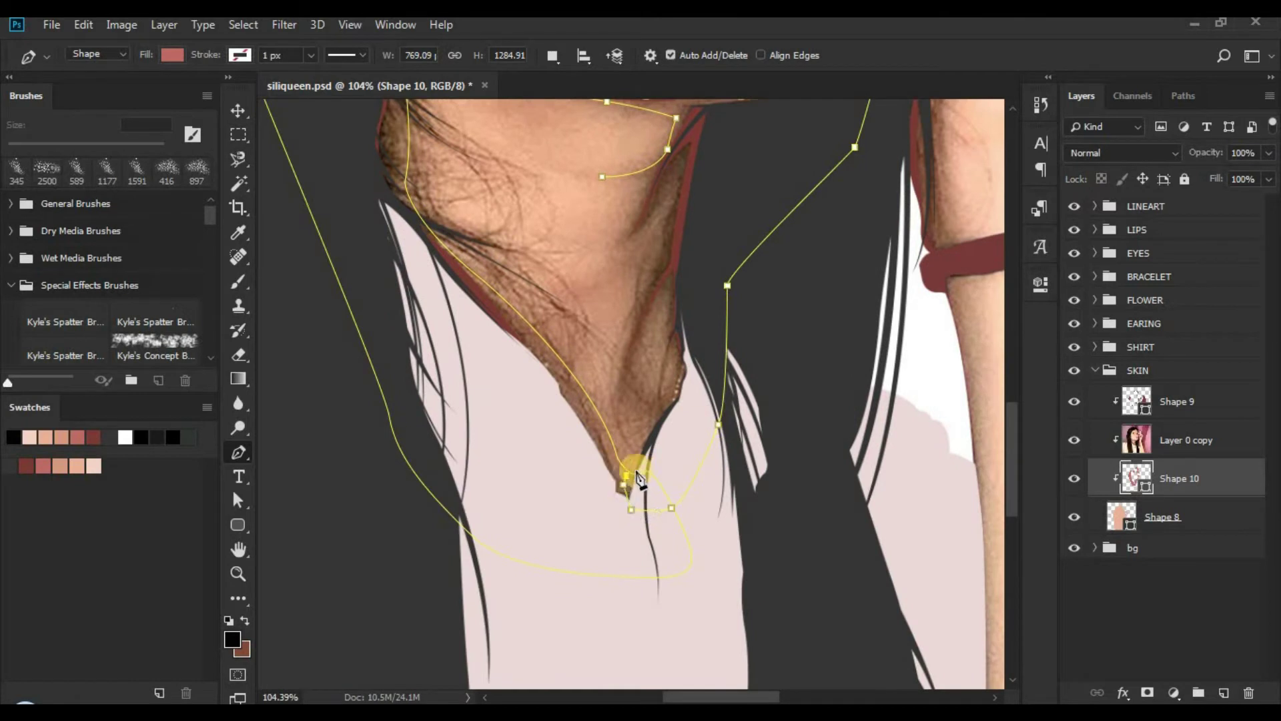
left_click_drag(627, 447, 629, 327)
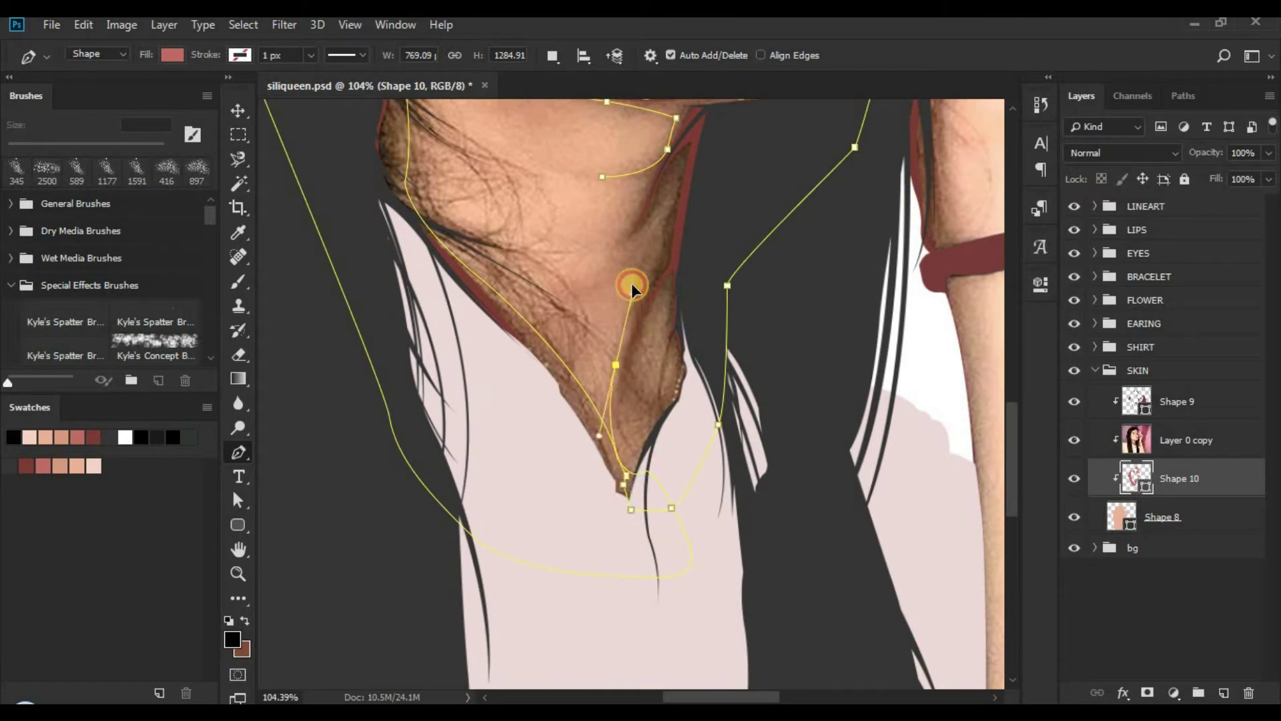
left_click_drag(631, 283, 632, 285)
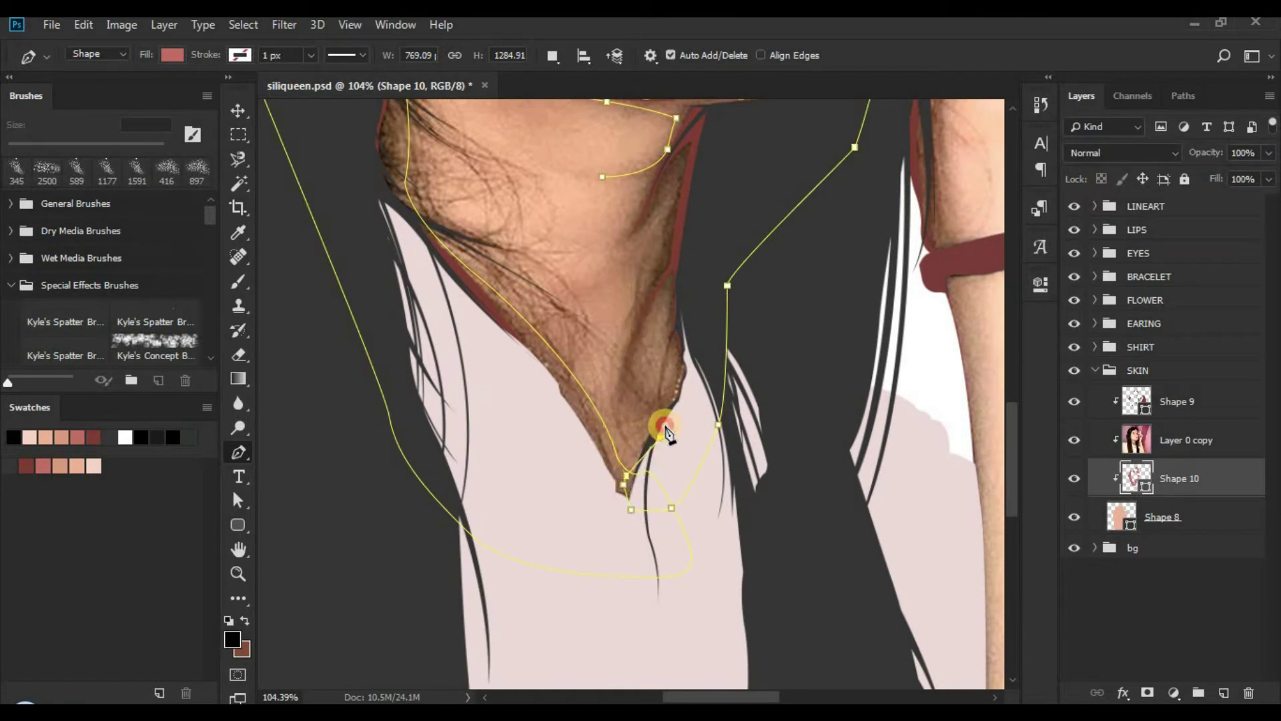
left_click_drag(661, 435, 619, 397)
left_click_drag(652, 465, 621, 485)
key("ctrl+z")
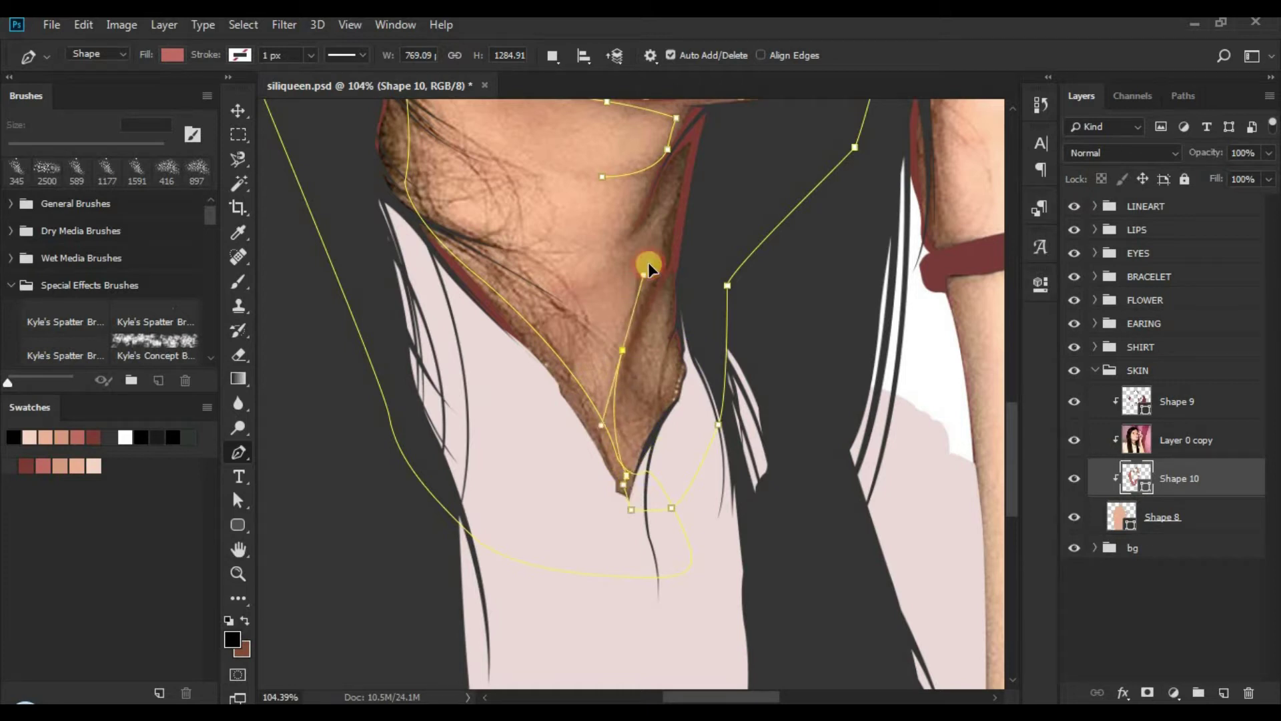
Step: Trace the shadow edge up the neck from the V-neckline with pointed fold spikes and close the outline at its starting point
left_click_drag(648, 266, 670, 425)
left_click(622, 350, "alt")
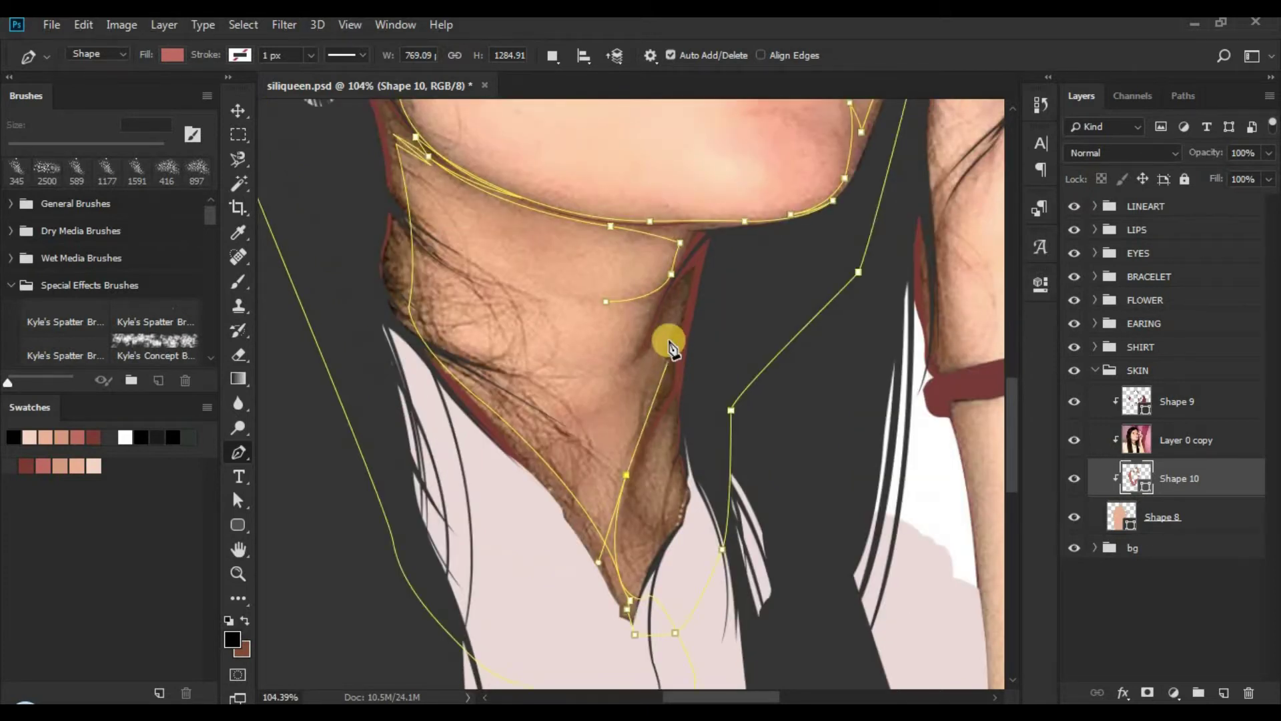
mouse_move(670, 347)
left_mouse_down()
mouse_move(647, 398)
mouse_move(670, 332)
left_mouse_up()
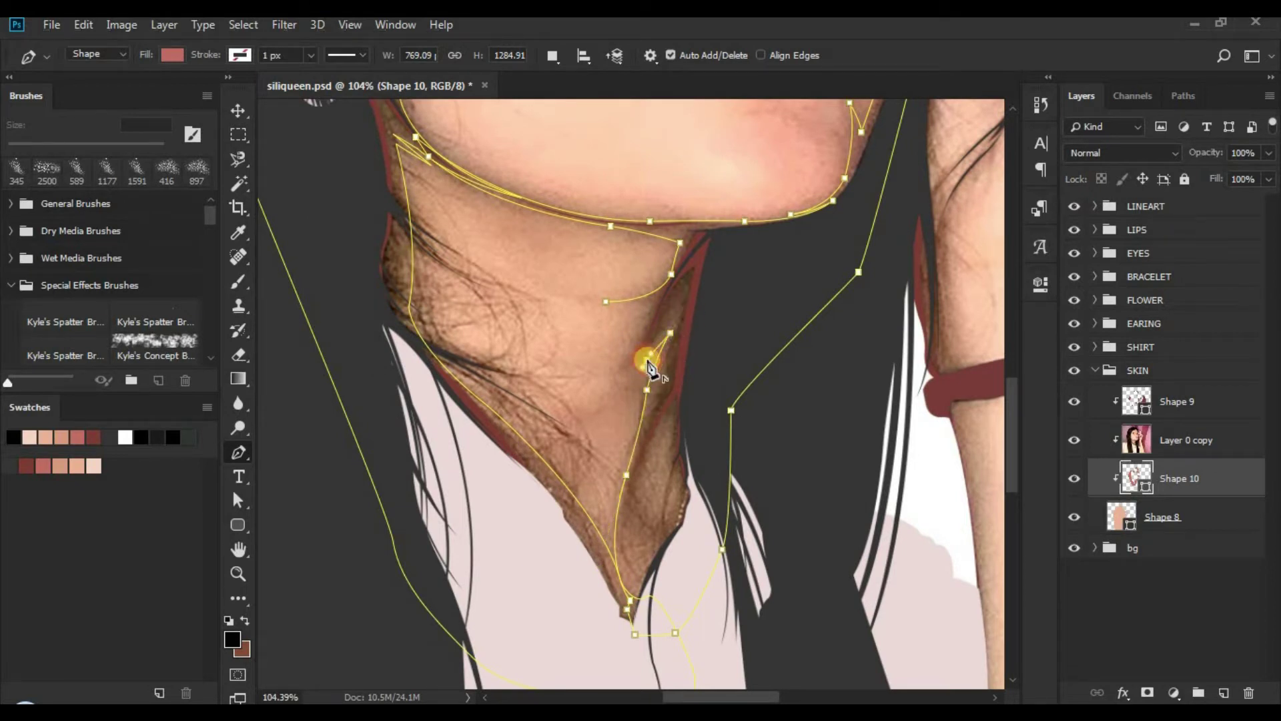
left_click(648, 361)
left_click_drag(572, 385, 604, 309)
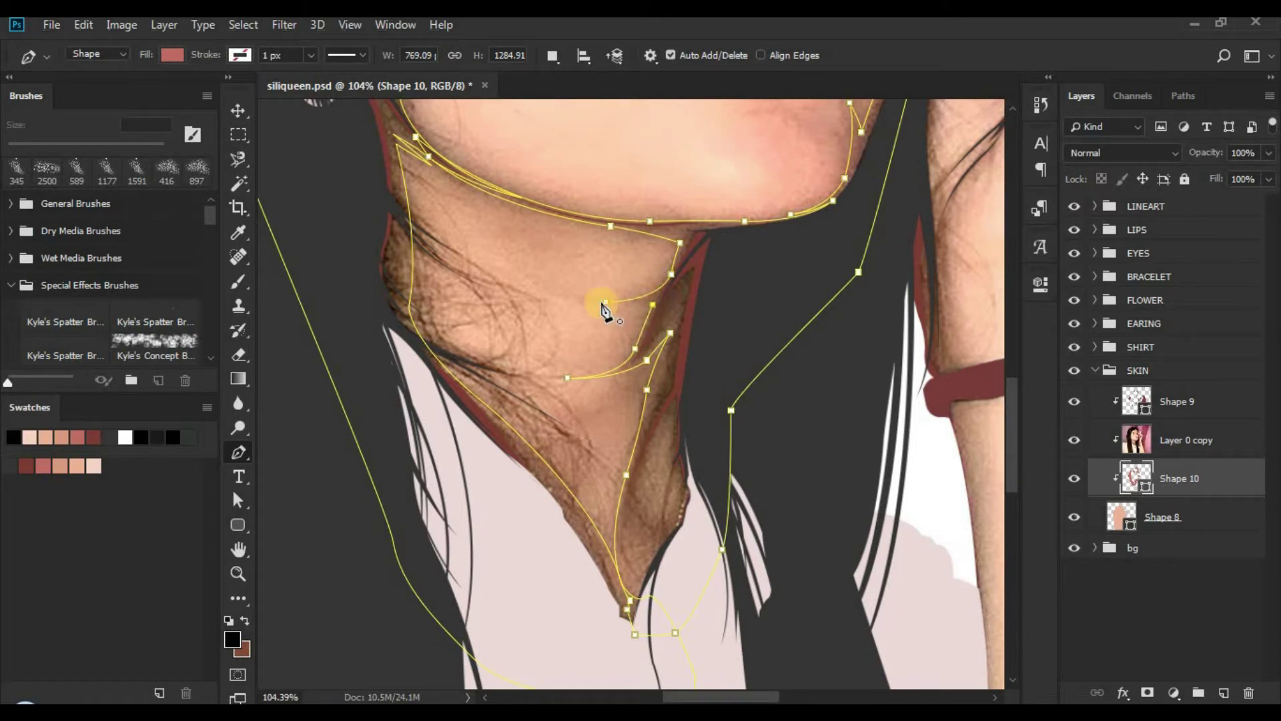
scroll(834, 467, "down", 3)
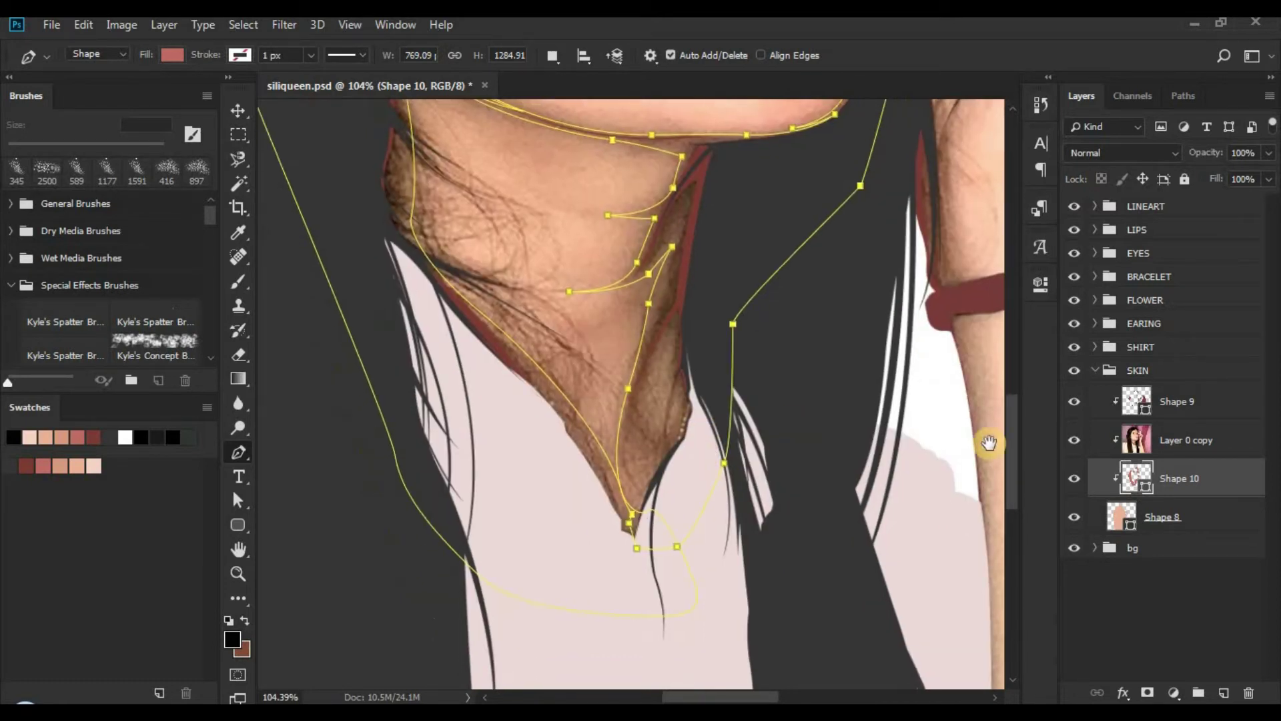
Step: Hide the Layer 0 copy reference, deselect Shape 10 and inspect the new shadows on the chin and neck
left_click(1076, 443)
left_click(1094, 587)
key("z")
left_click_drag(638, 301, 454, 314)
left_click_drag(612, 449, 595, 525)
scroll(620, 353, "up", 5)
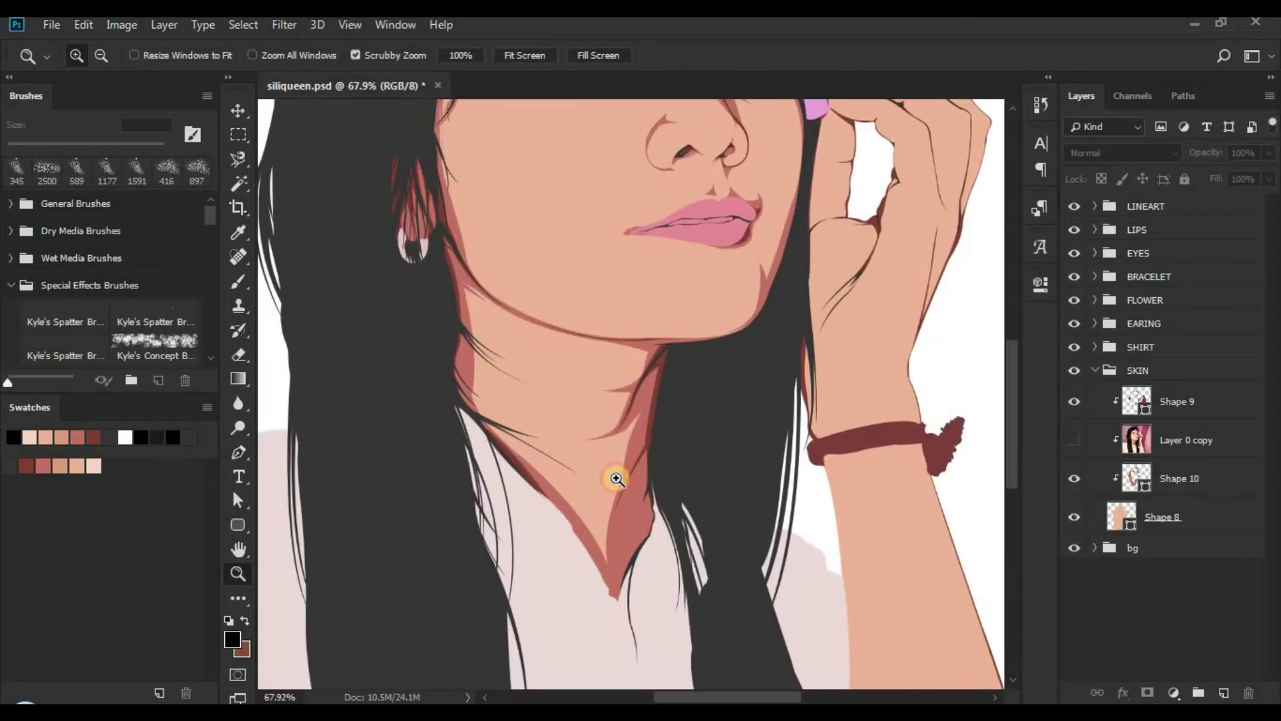
scroll(615, 481, "up", 5)
Step: Show Layer 0 copy, reselect Shape 10 and set Subtract Front Shape for cutouts in the neck shadow
left_click(1137, 479)
key("p")
scroll(687, 453, "down", 1)
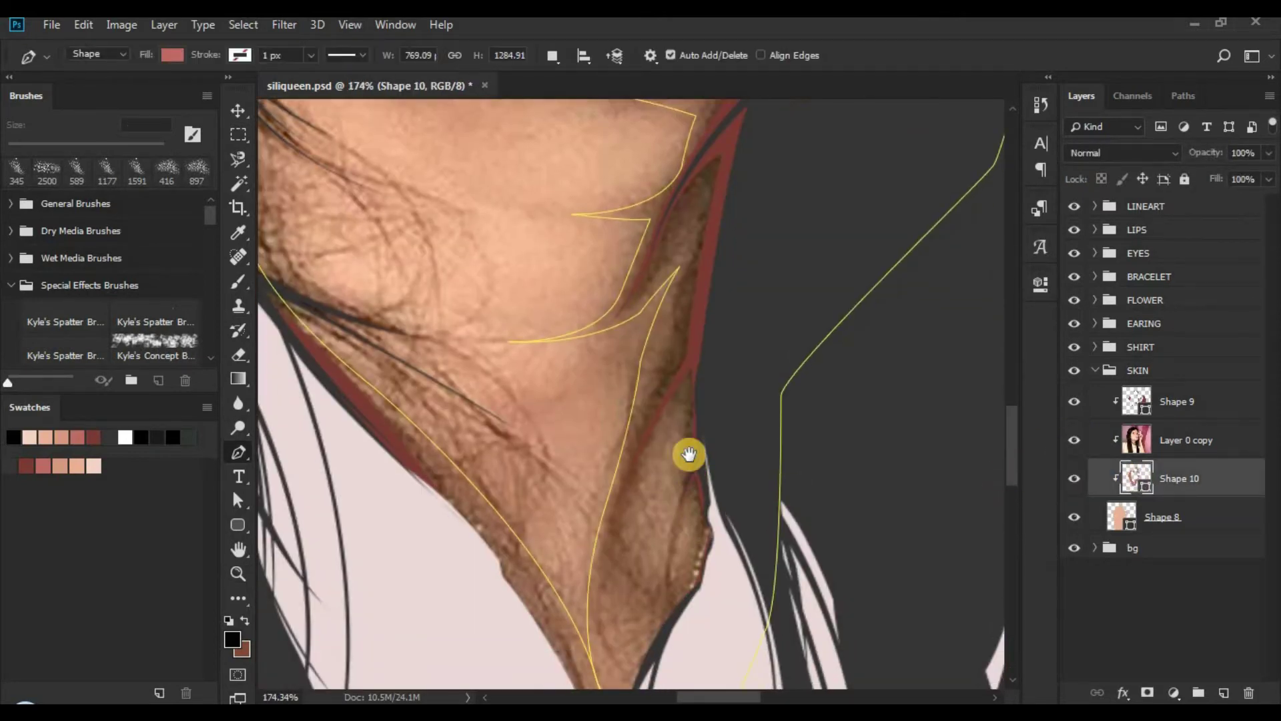
left_click(552, 55)
left_click(614, 94)
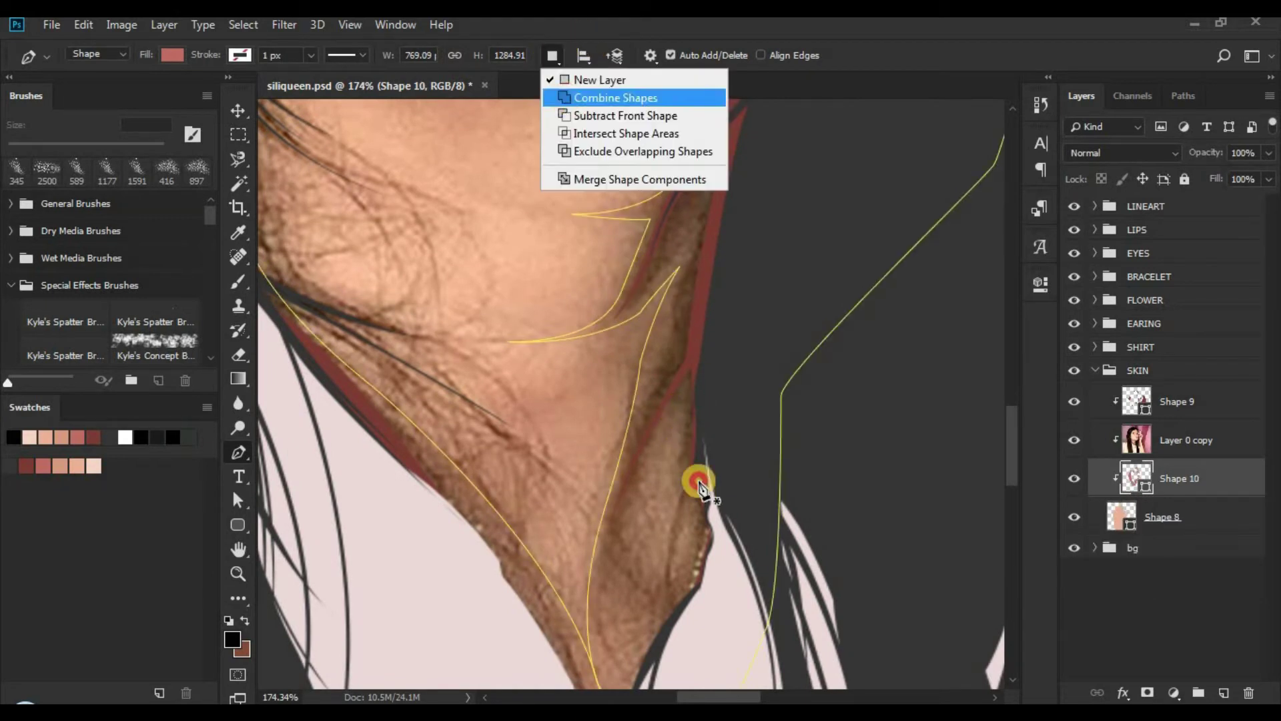
left_click(555, 60)
left_click(601, 116)
Step: Cut two slender leaf-shaped highlights out of the neck shadow above the tip of the V-neckline
scroll(641, 525, "down", 3)
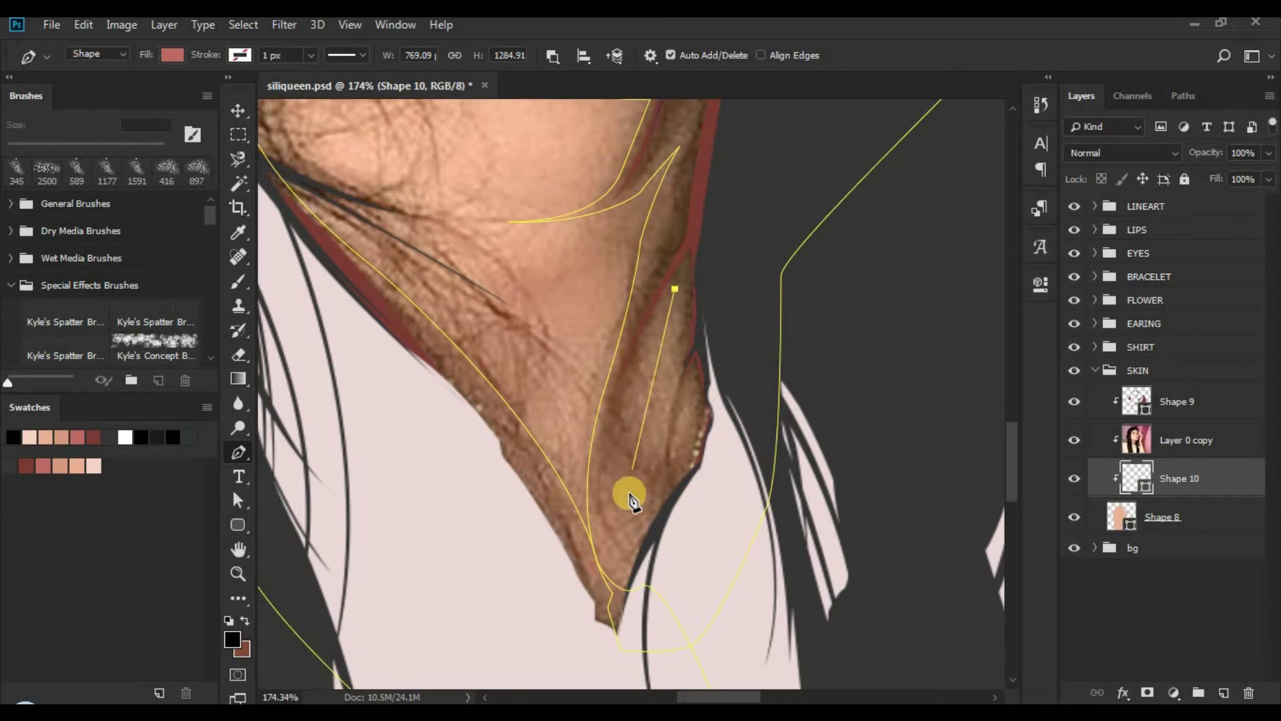
scroll(623, 461, "down", 2)
left_click(614, 475)
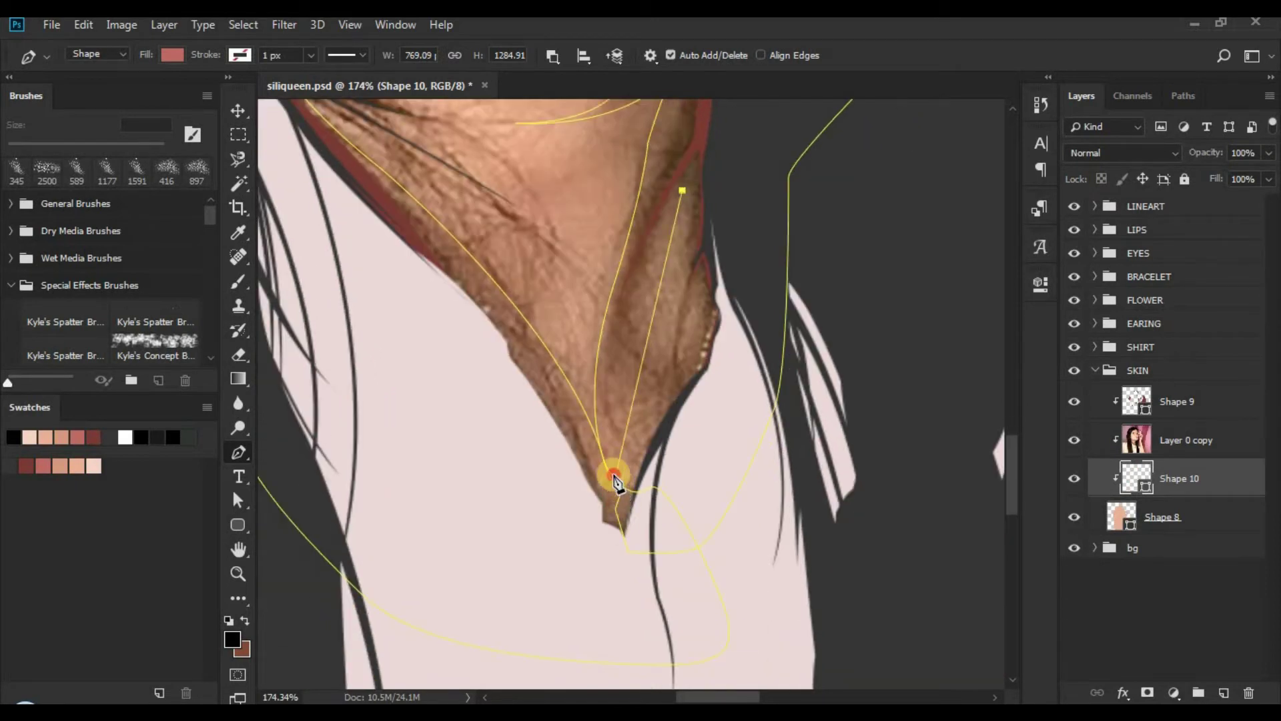
left_click_drag(646, 377, 680, 478)
left_click(646, 377, "alt")
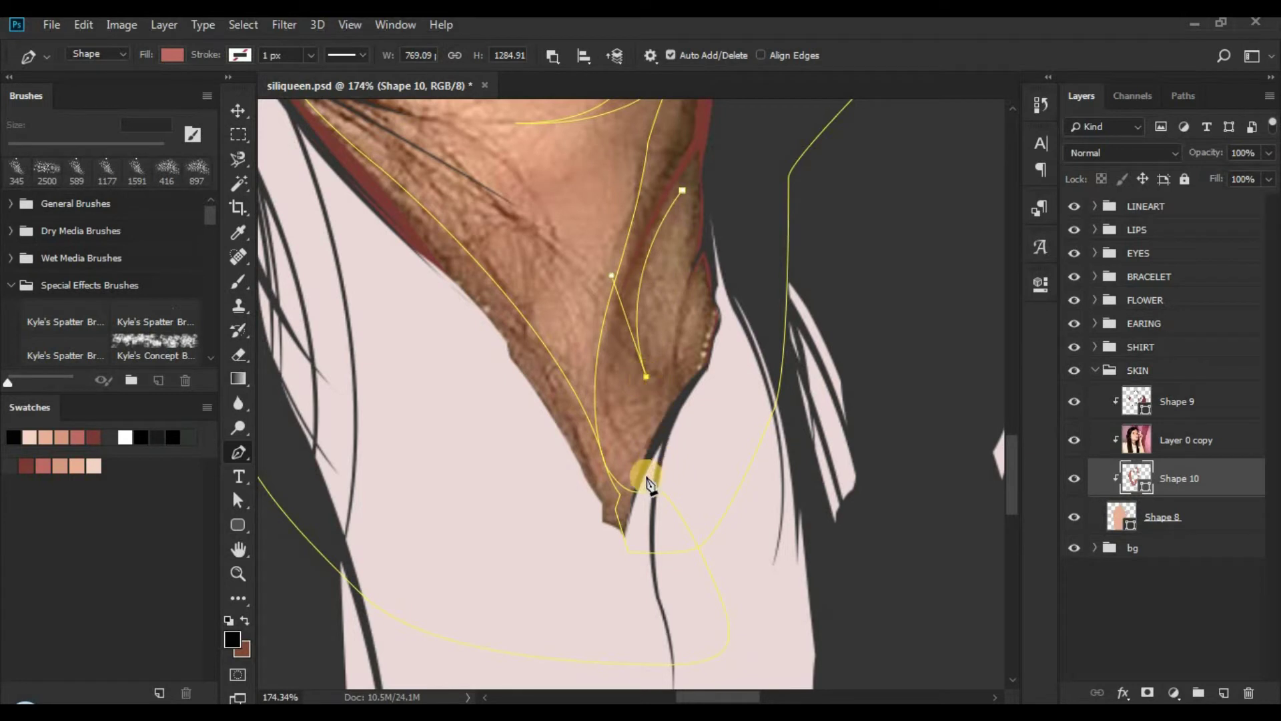
left_click_drag(693, 263, 703, 201)
left_click(695, 258, "alt")
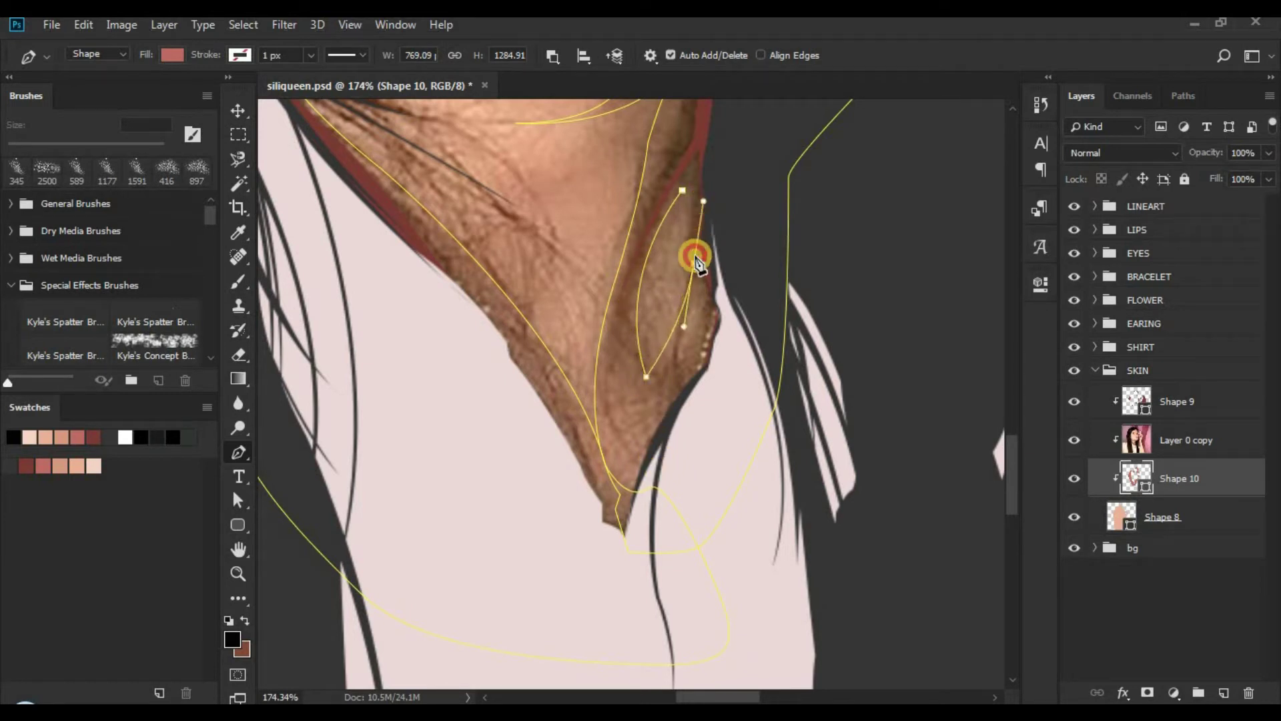
left_click(682, 192)
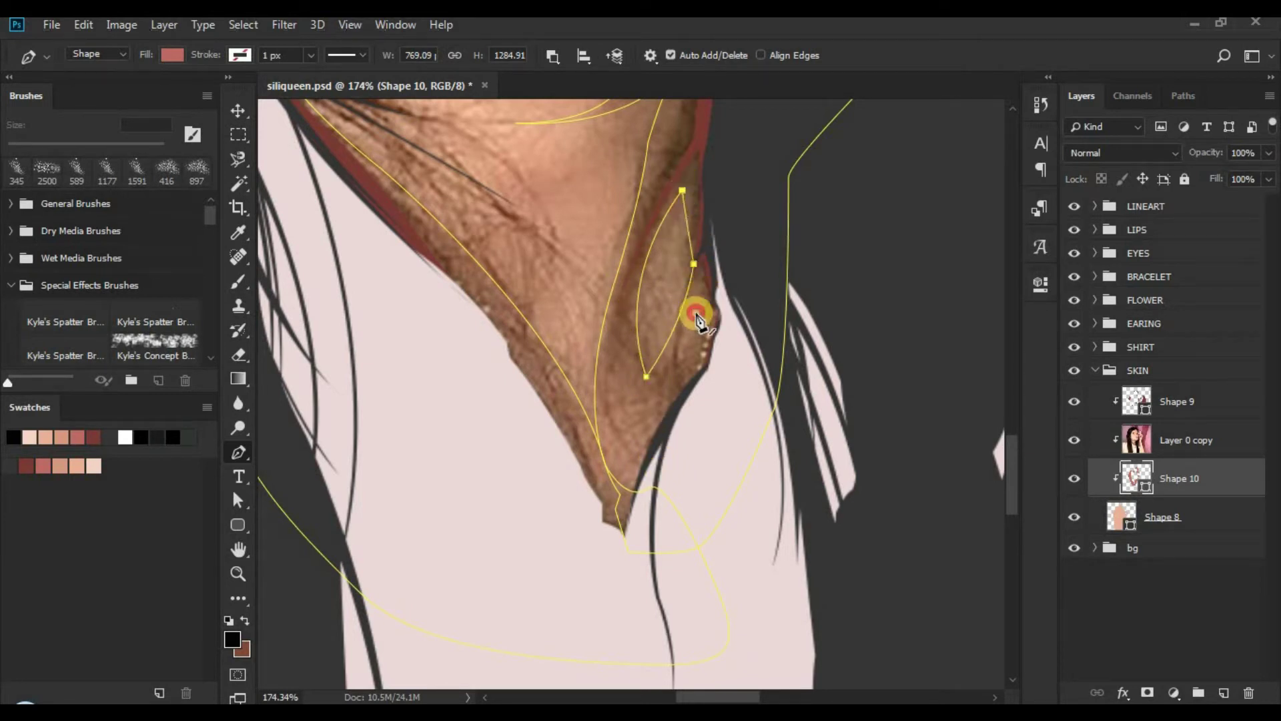
left_click_drag(681, 372, 694, 290)
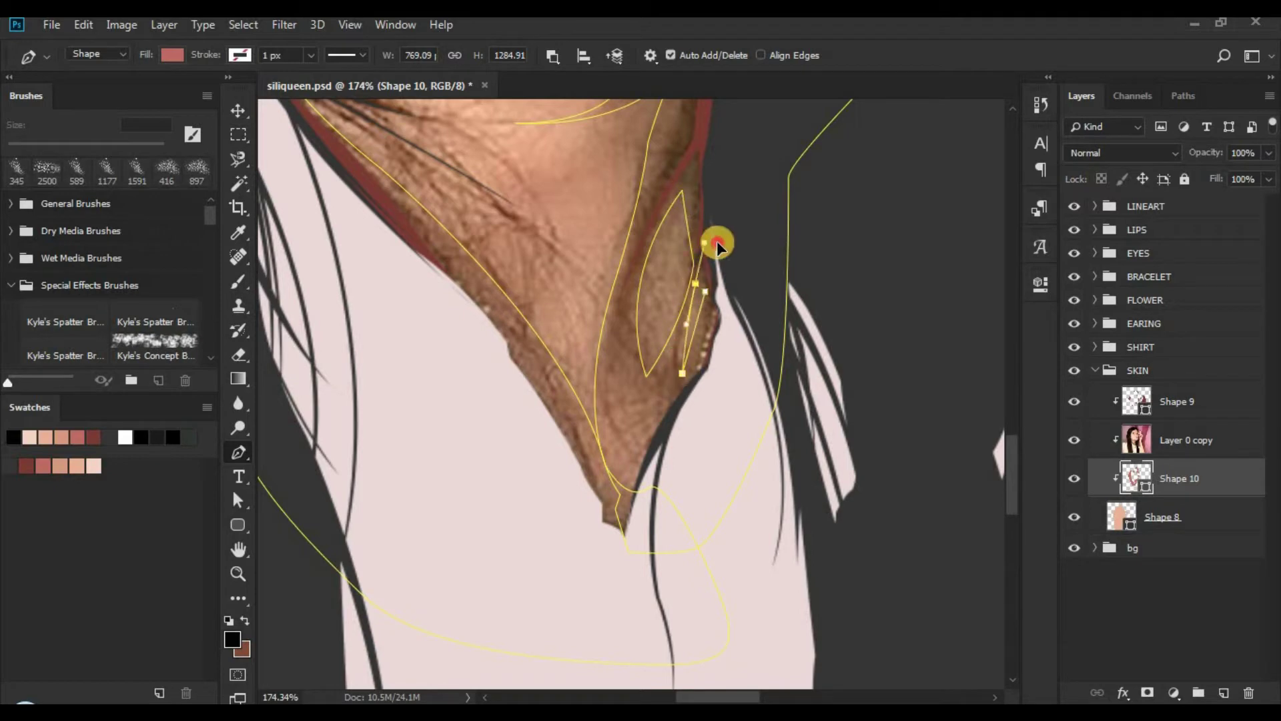
Step: Hide the Layer 0 copy reference and check the neck shadow cutouts against the whole portrait
left_click(1075, 439)
left_click(1135, 595)
key("z")
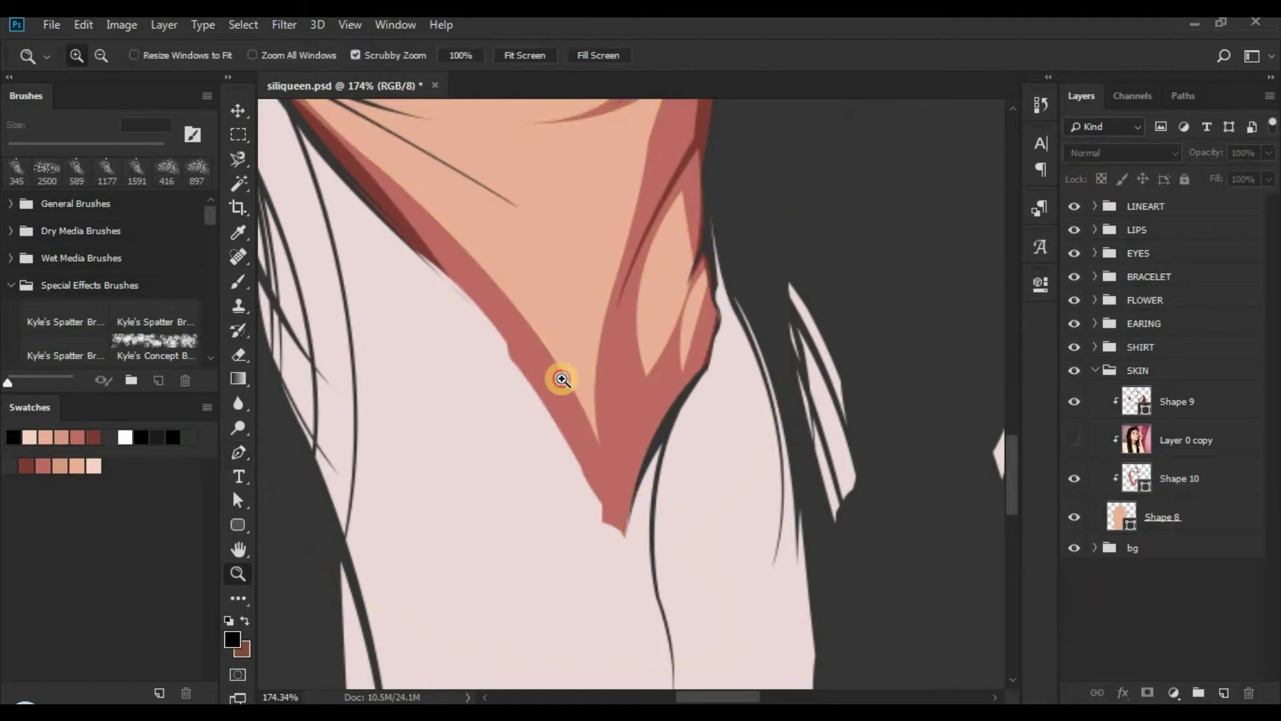
key("h")
left_click(687, 400)
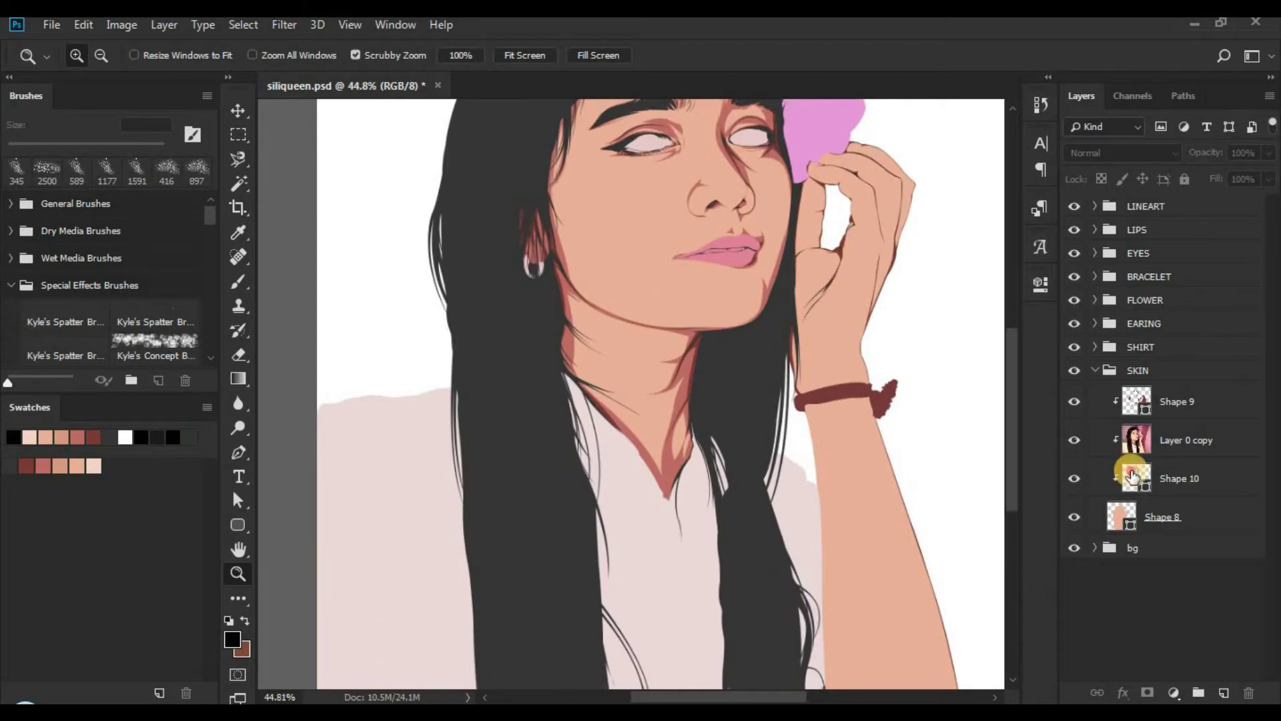
Step: Reselect Shape 10 with the reference visible and set Combine Shapes for a shadow on the forearm
left_click_drag(748, 396, 620, 266)
scroll(734, 544, "down", 2)
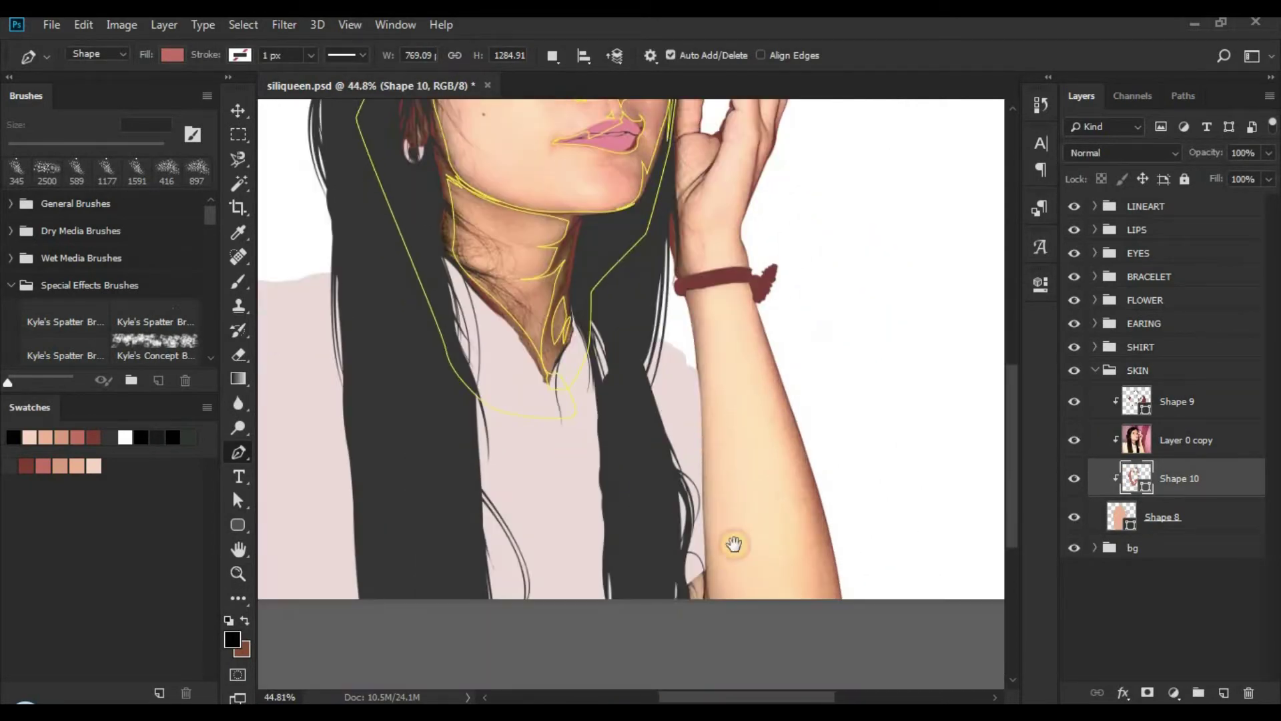
key("z")
left_click(753, 587)
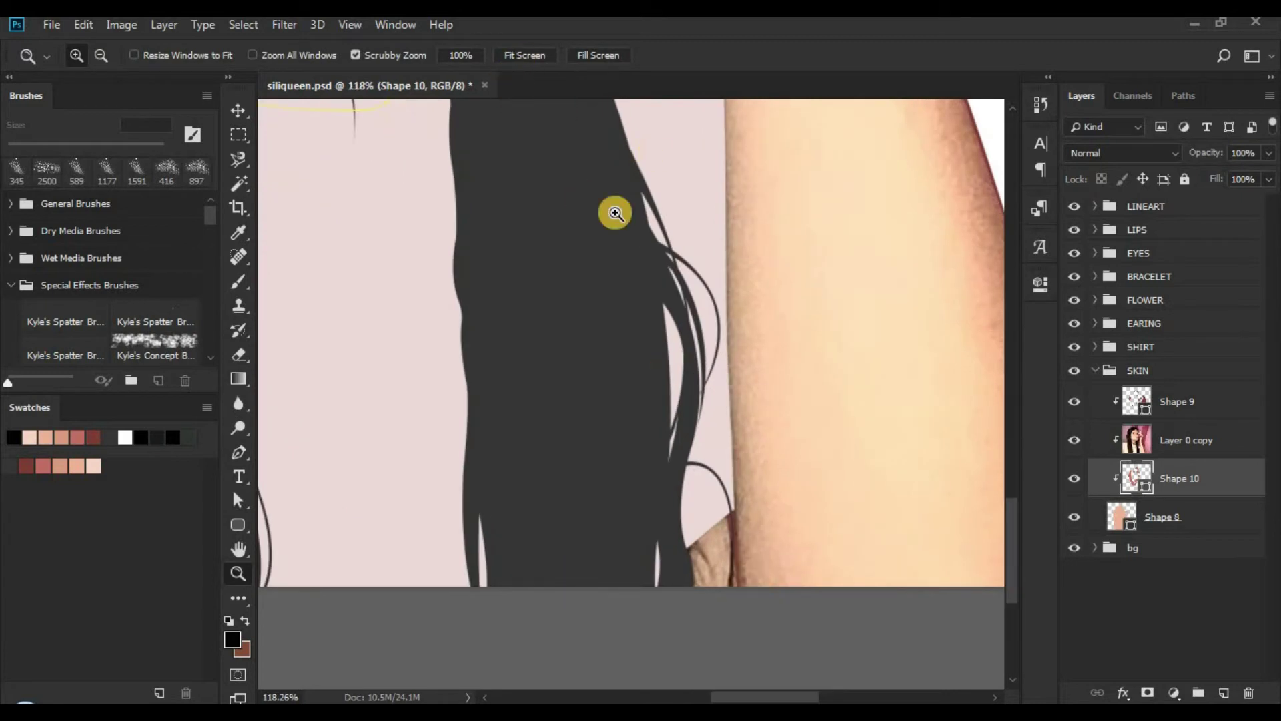
left_click(239, 454)
left_click(552, 55)
left_click(615, 94)
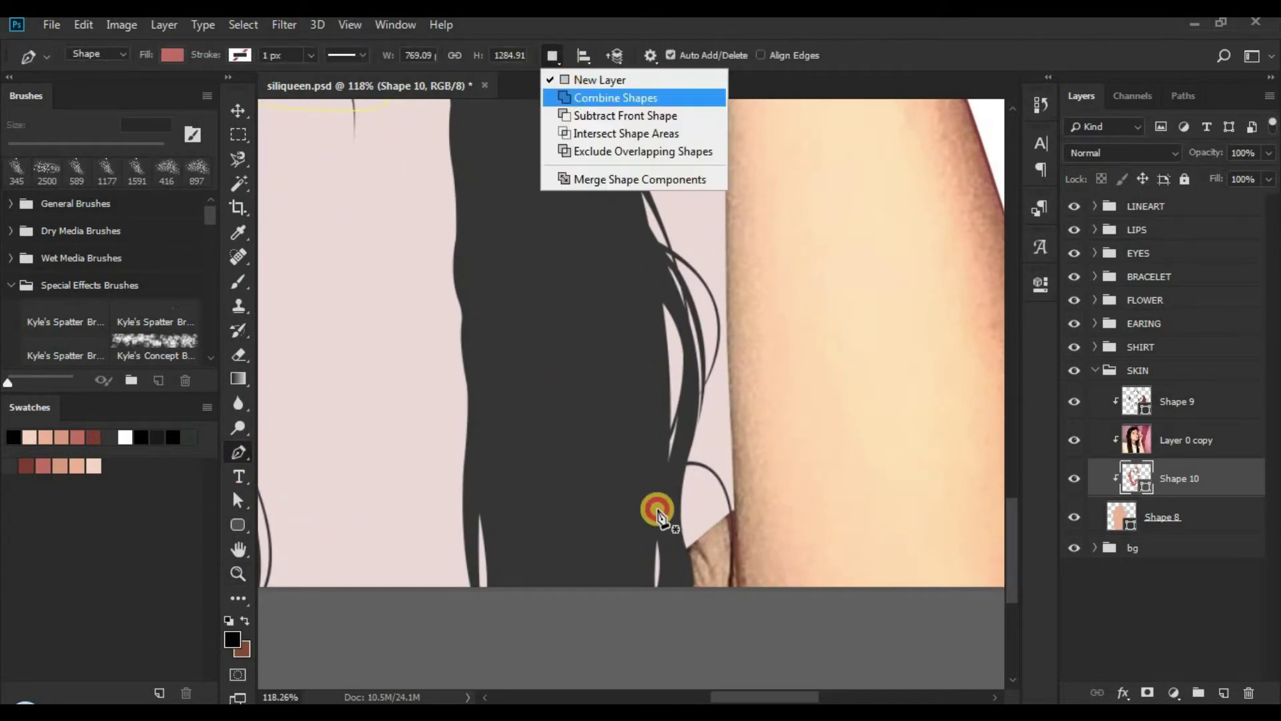
Step: Start a forearm shadow beside the elbow, loop it below the canvas edge and trace up the arm's inner edge
left_click(723, 501)
left_click_drag(734, 625, 726, 654)
left_click(767, 625)
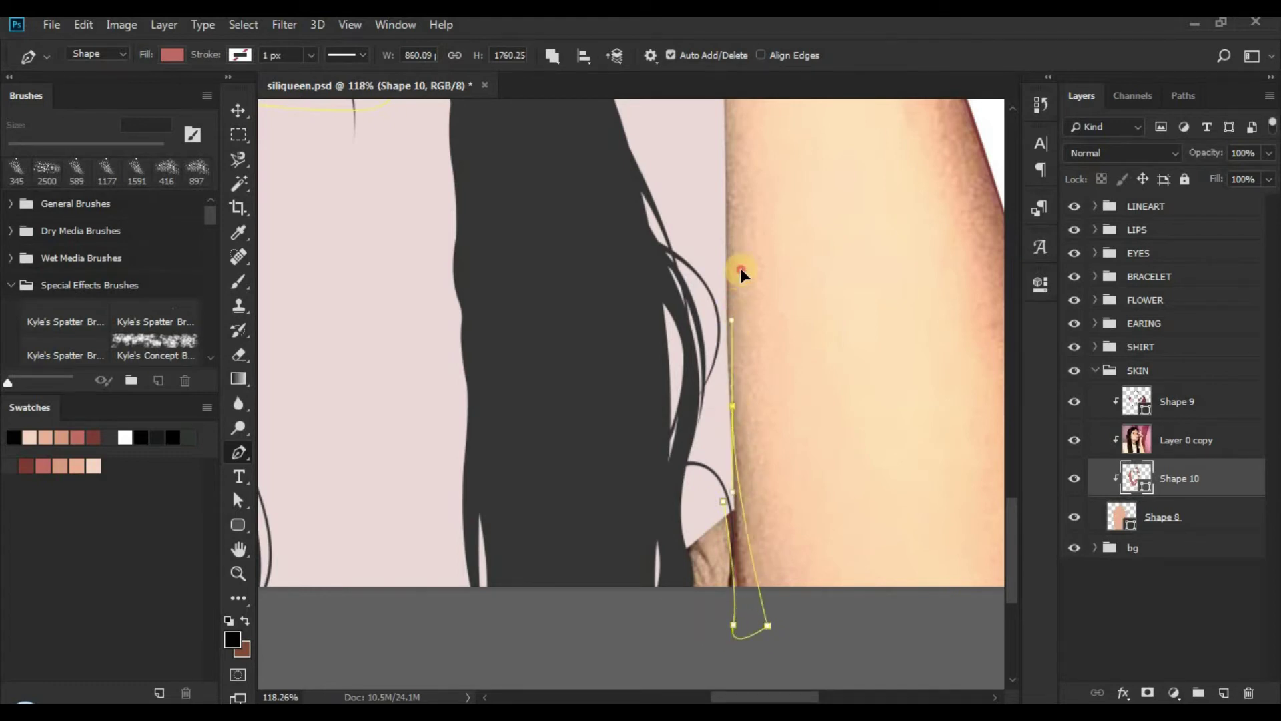
left_click_drag(741, 270, 731, 228)
left_click_drag(762, 354, 769, 503)
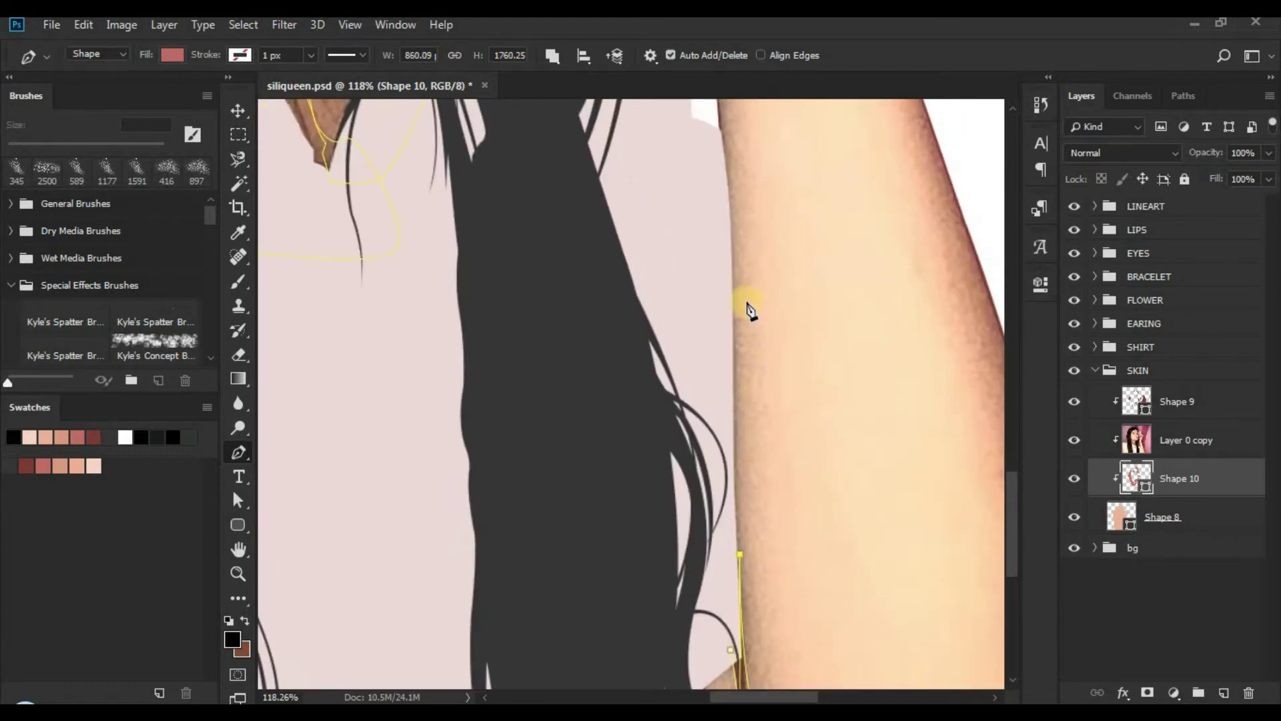
left_click_drag(739, 302, 736, 512)
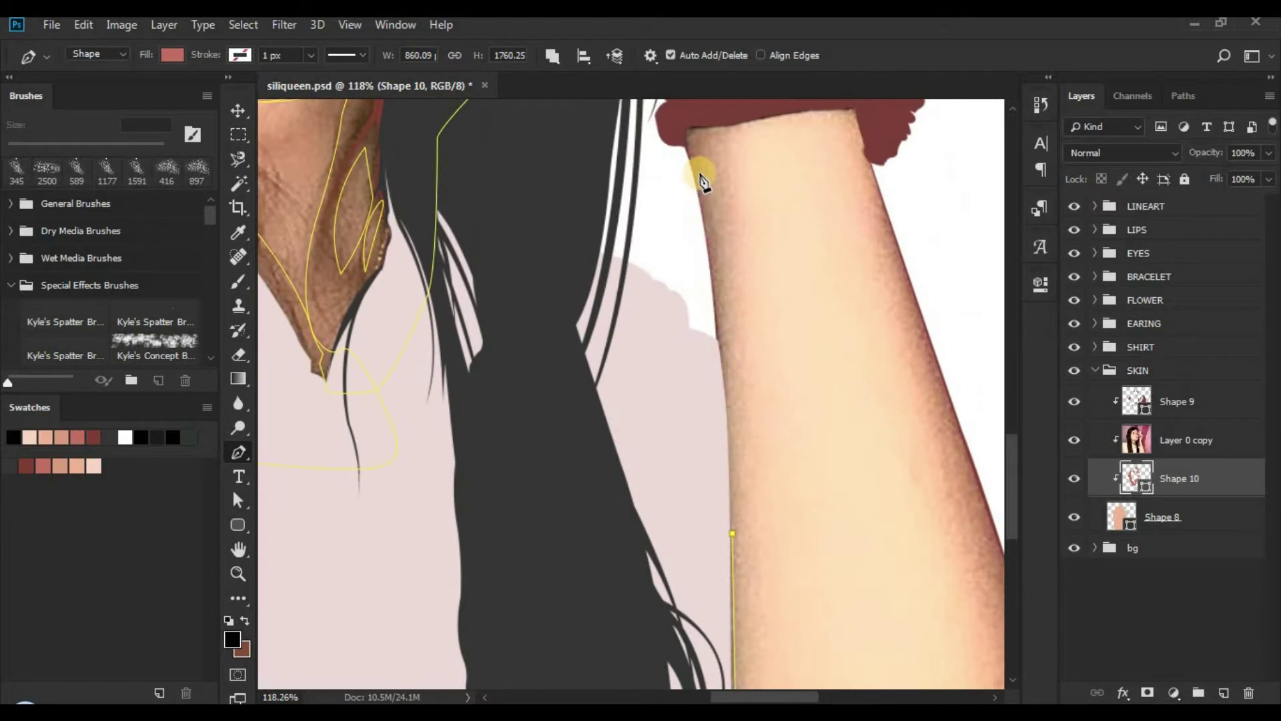
Step: Continue the forearm shadow outline up the arm's inner edge toward the bracelet
left_click(723, 291)
key("ctrl+z")
left_click(723, 364)
left_click(724, 353, "alt")
left_click_drag(723, 206, 692, 371)
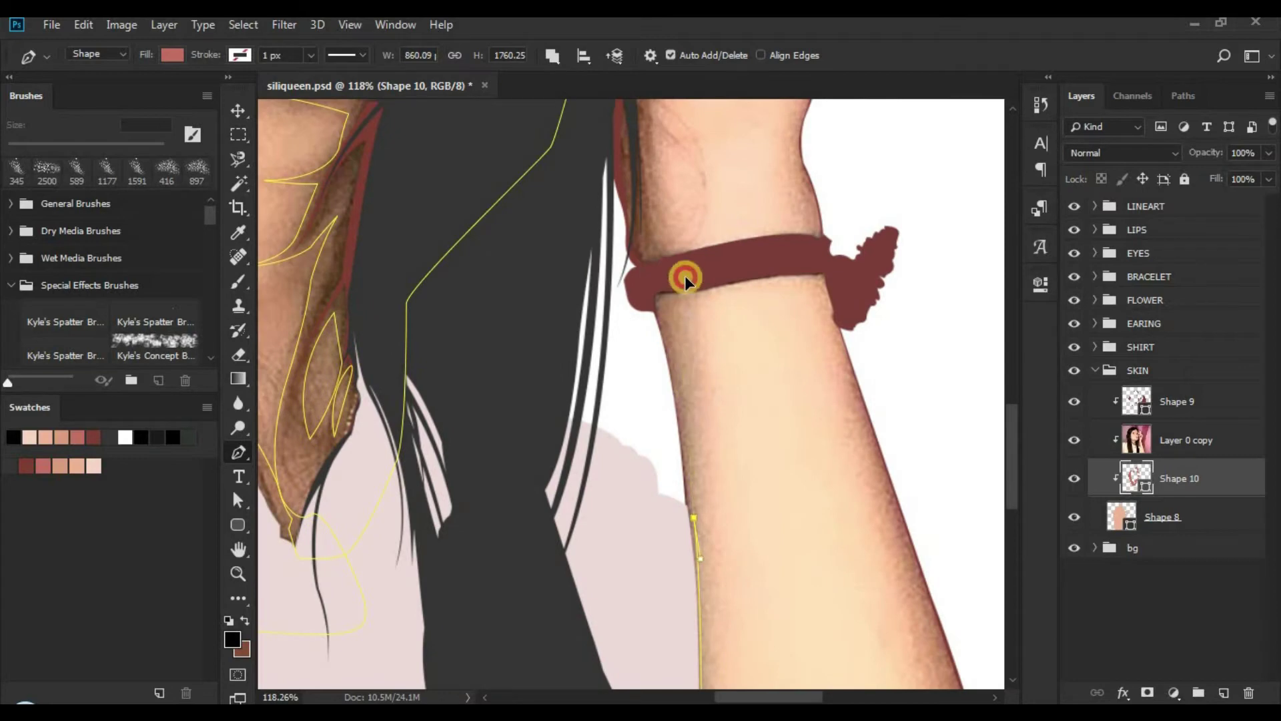
Step: Bring the shadow outline up to the bracelet and along its lower edge to the outer side of the wrist
left_click_drag(645, 308, 747, 295)
left_click(746, 283)
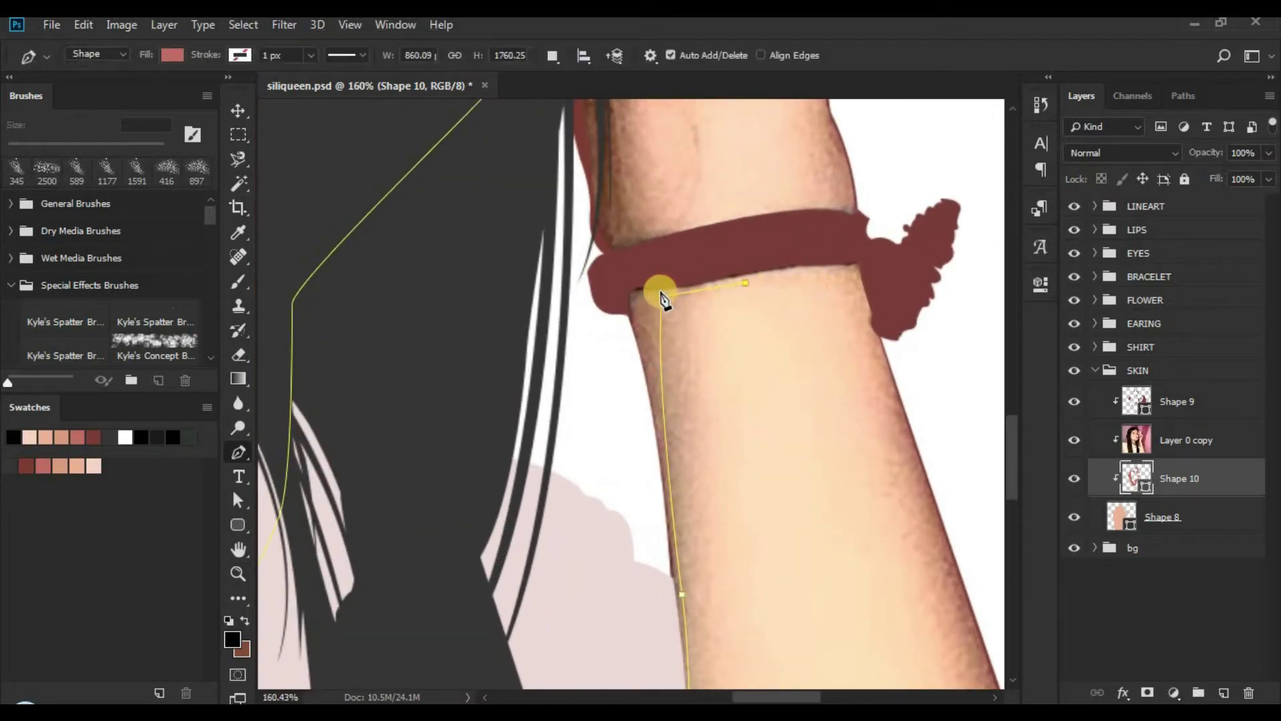
left_click(660, 292)
left_click(757, 275)
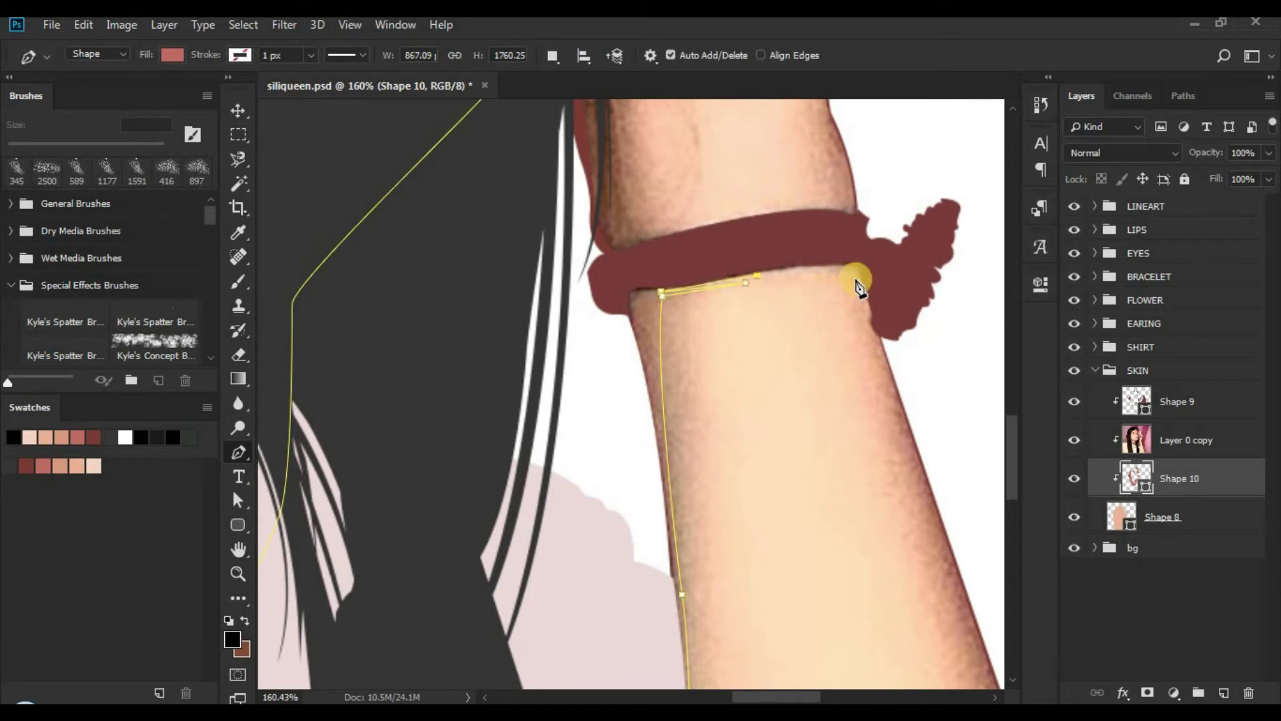
left_click(863, 273)
Step: Trace the shadow's inner contour down the outer forearm and loop it outward below the canvas edge
left_click_drag(703, 242, 514, 107)
left_click_drag(722, 298, 567, 280)
left_click_drag(772, 471, 712, 275)
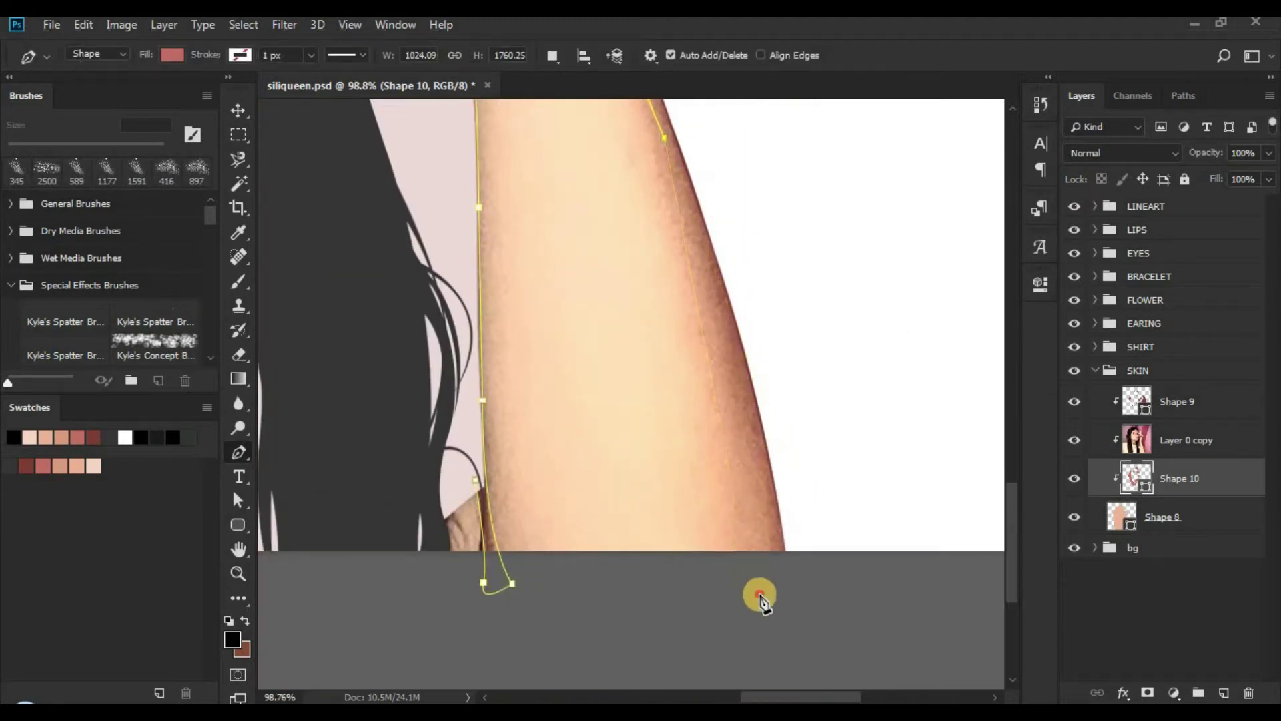
left_click_drag(760, 590, 724, 655)
left_click_drag(864, 615, 874, 610)
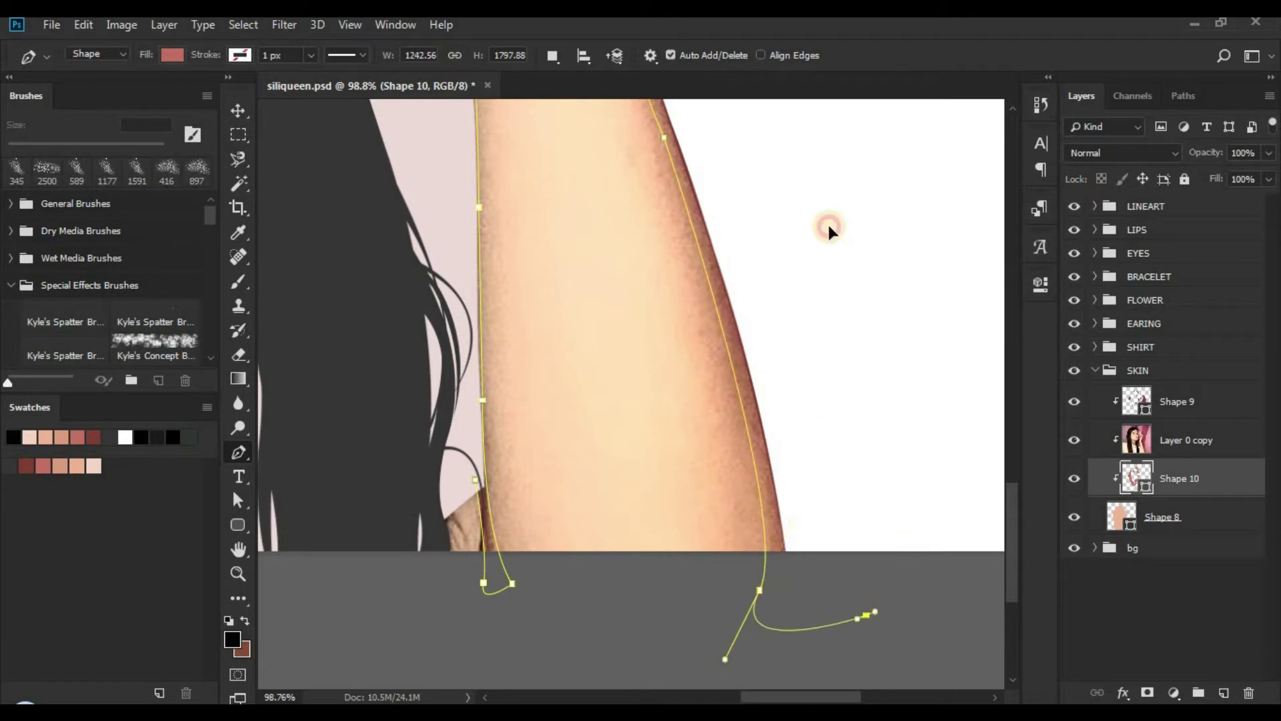
Step: Carry the outline back up outside the forearm and through the bracelet to the inner wrist
left_click_drag(825, 225, 808, 435)
left_click_drag(673, 220, 691, 475)
left_click_drag(673, 354, 673, 342)
left_click_drag(677, 240, 684, 527)
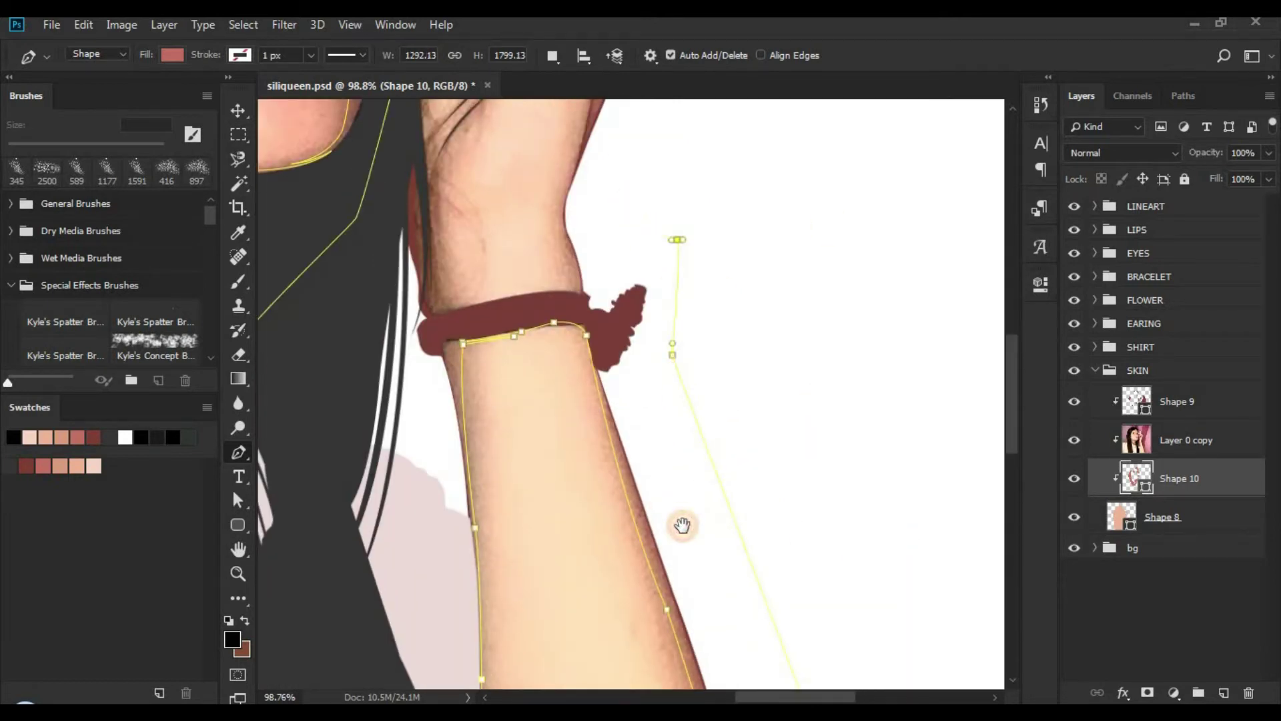
left_click_drag(665, 583, 671, 423)
left_click(671, 471)
left_click_drag(590, 472, 568, 473)
left_click(517, 484)
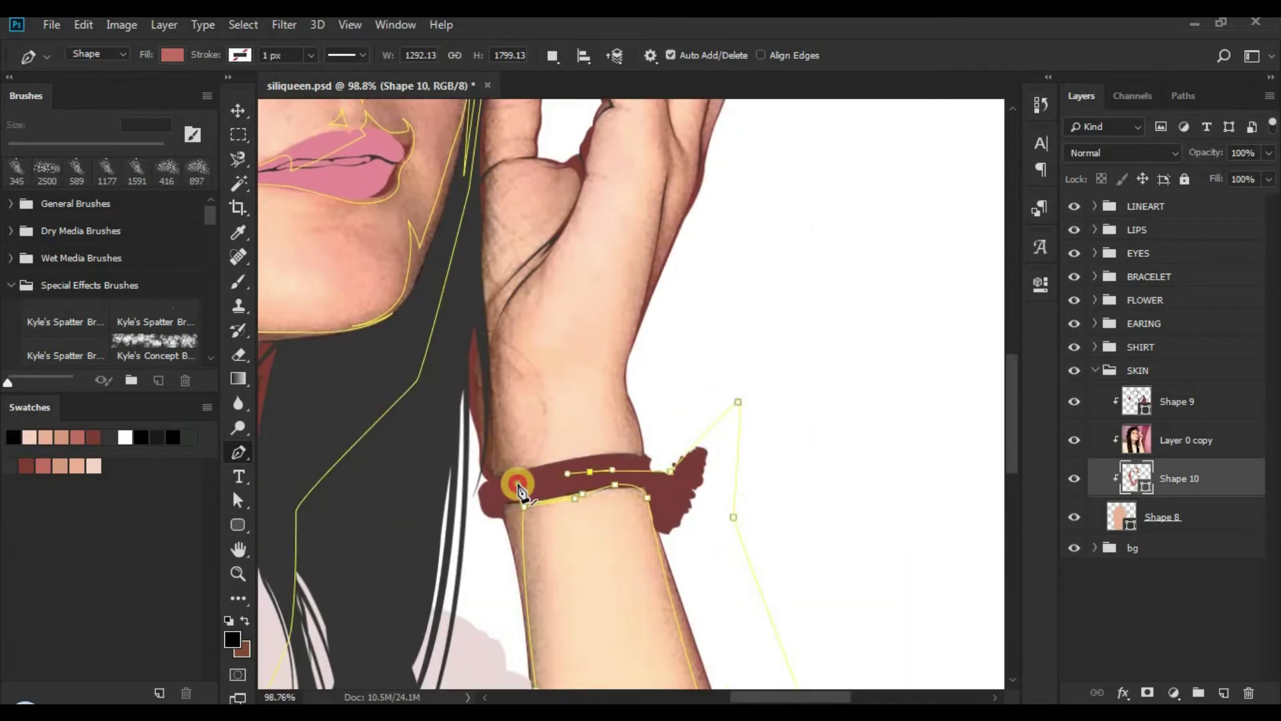
Step: Curve the outline up the inner wrist to a sharp tip at the lower palm crease
left_click_drag(533, 229, 533, 214)
left_click(502, 319)
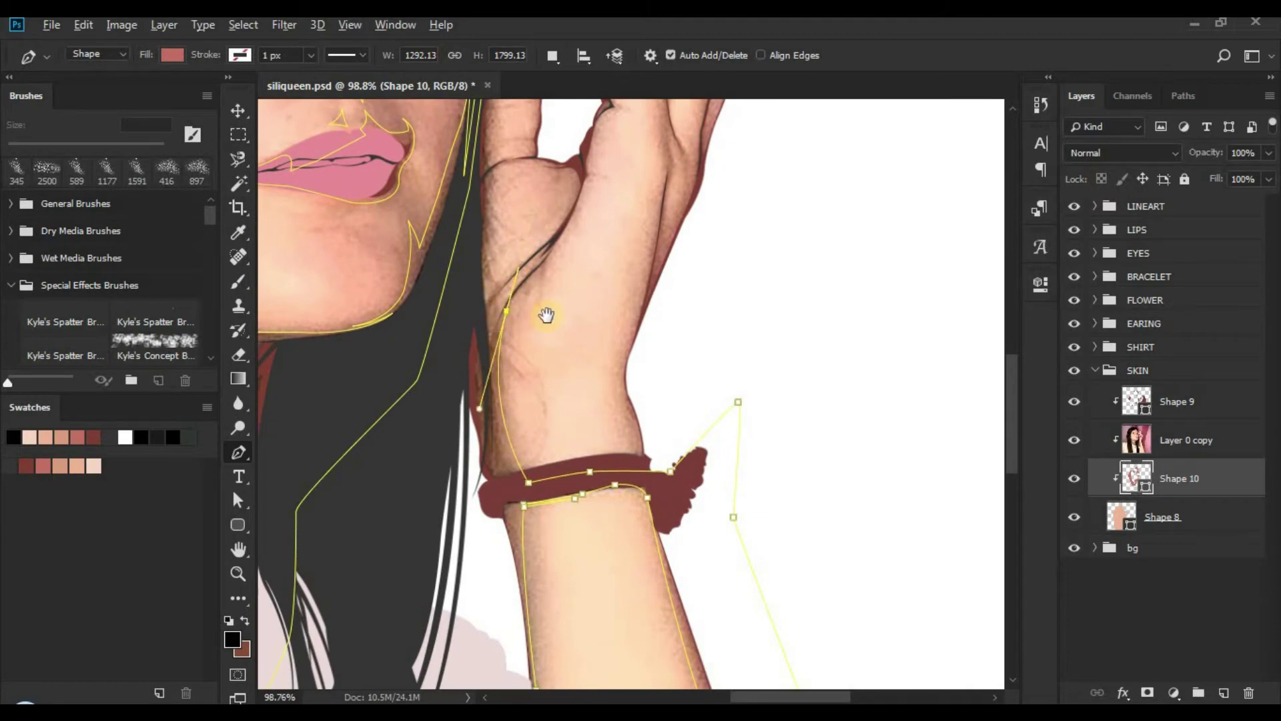
left_click_drag(546, 315, 704, 339)
left_click(675, 359, "alt")
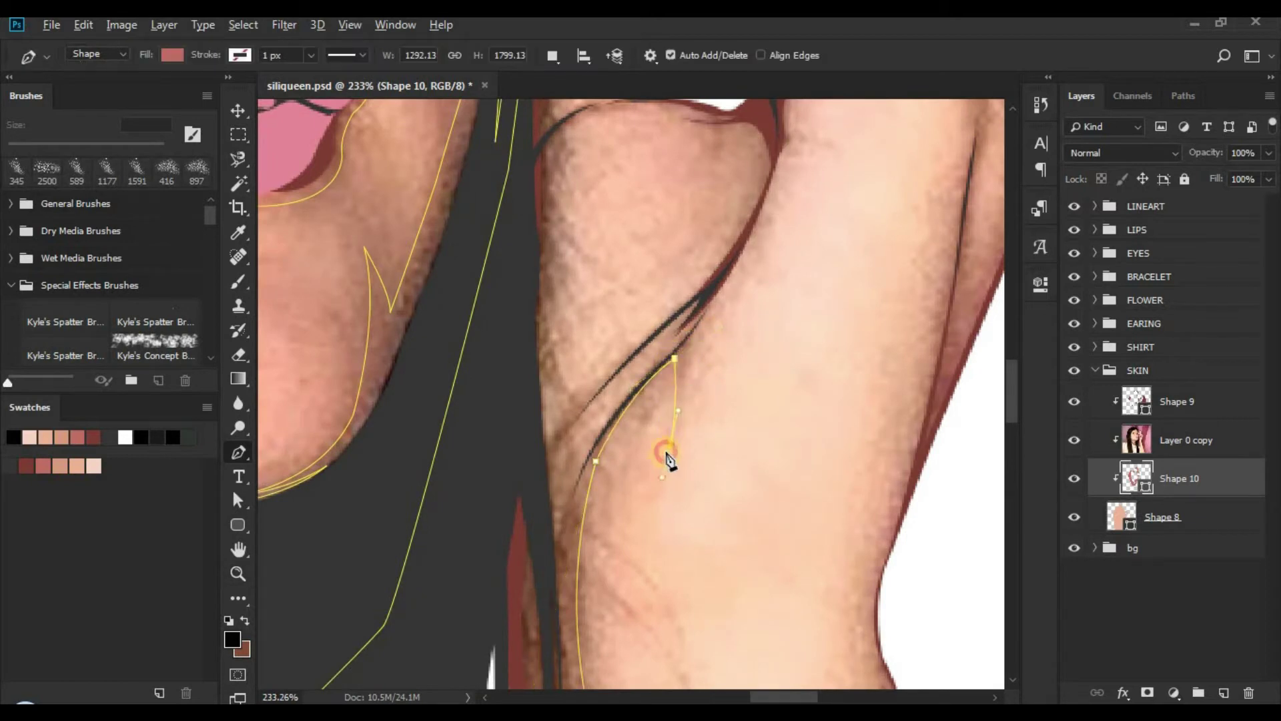
Step: Shape pointed shadow slivers along the two palm creases and return the outline to the palm's inner edge
left_click_drag(696, 305, 716, 288)
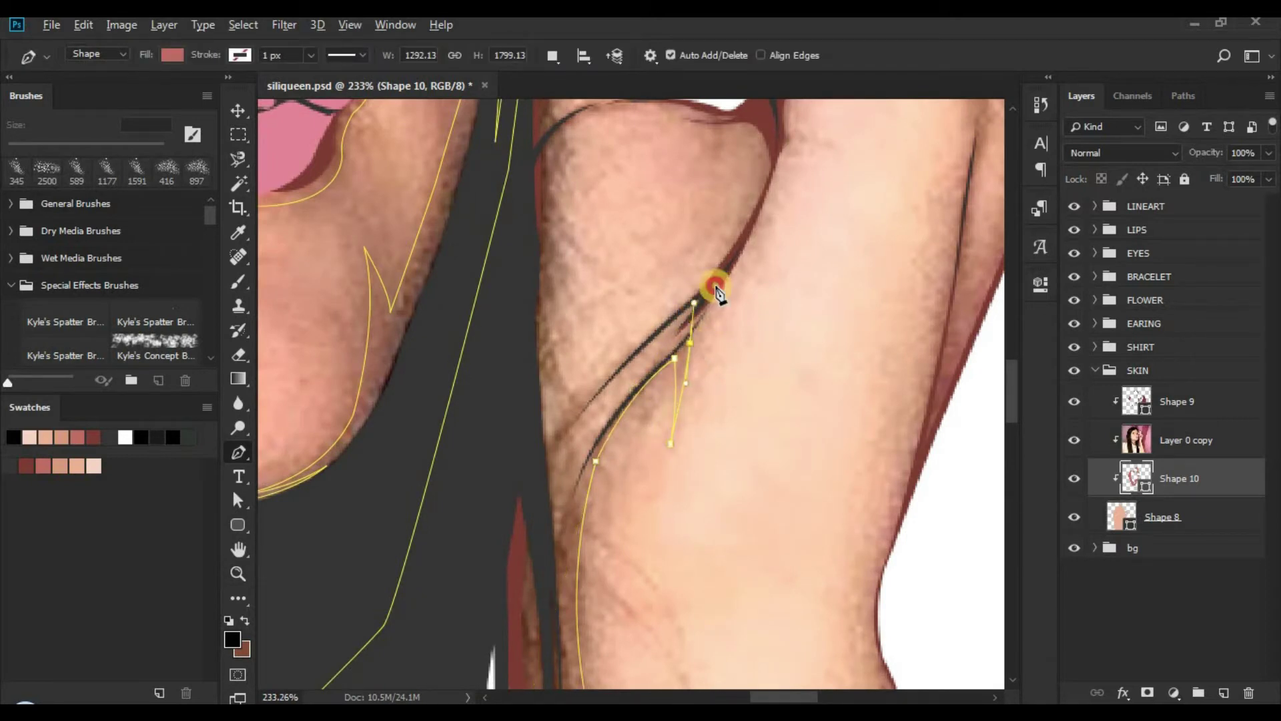
left_click(624, 390, "alt")
left_click_drag(624, 390, 694, 178)
left_click_drag(628, 304, 617, 366)
left_click(627, 305, "alt")
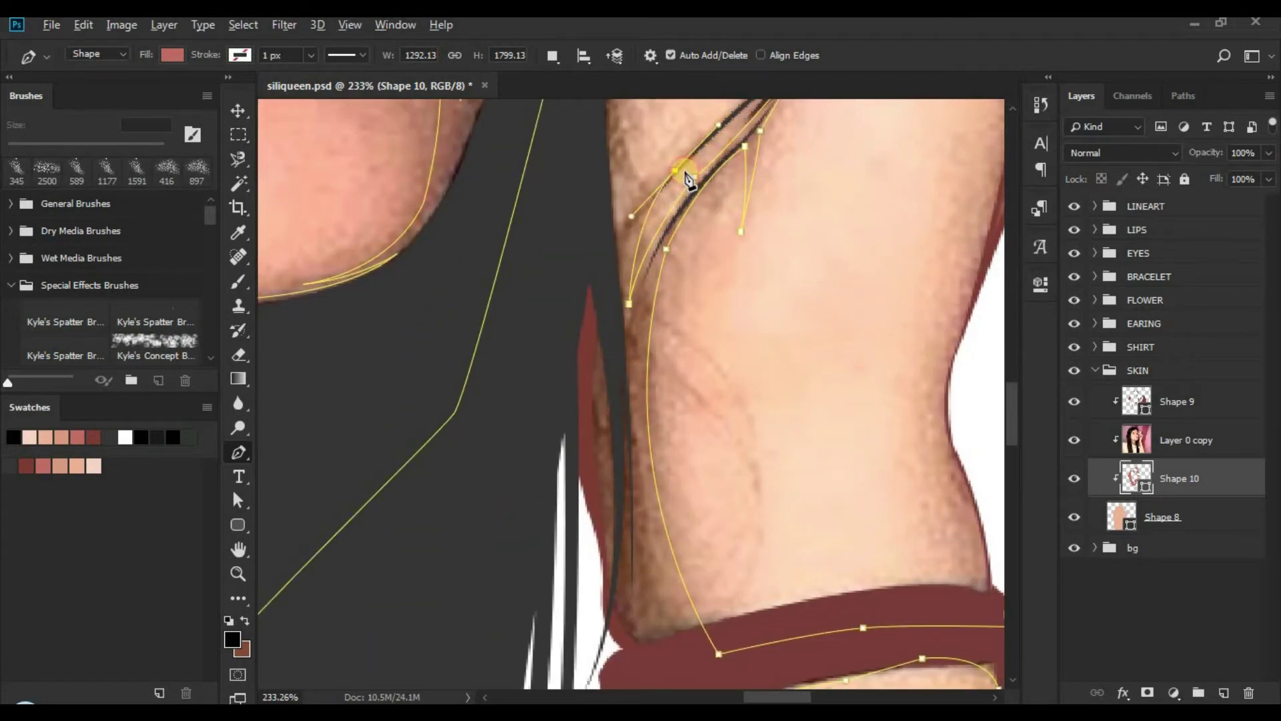
left_click_drag(673, 182, 626, 370)
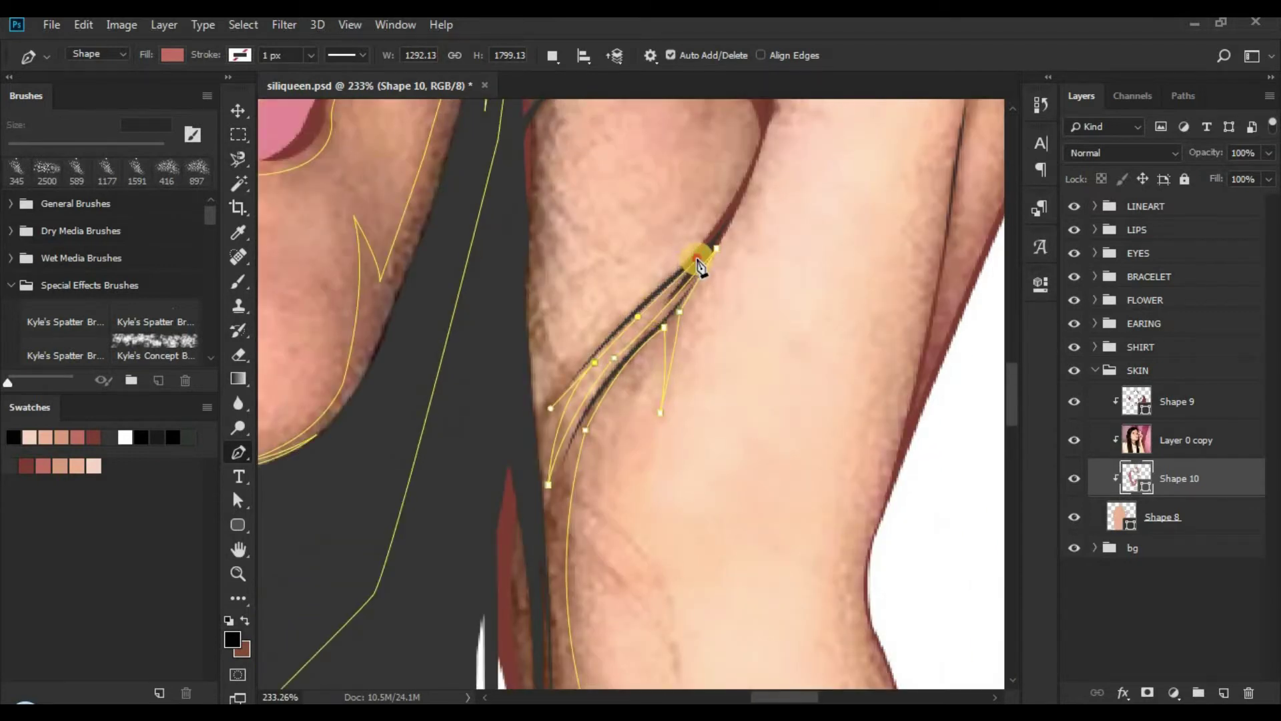
left_click(542, 399)
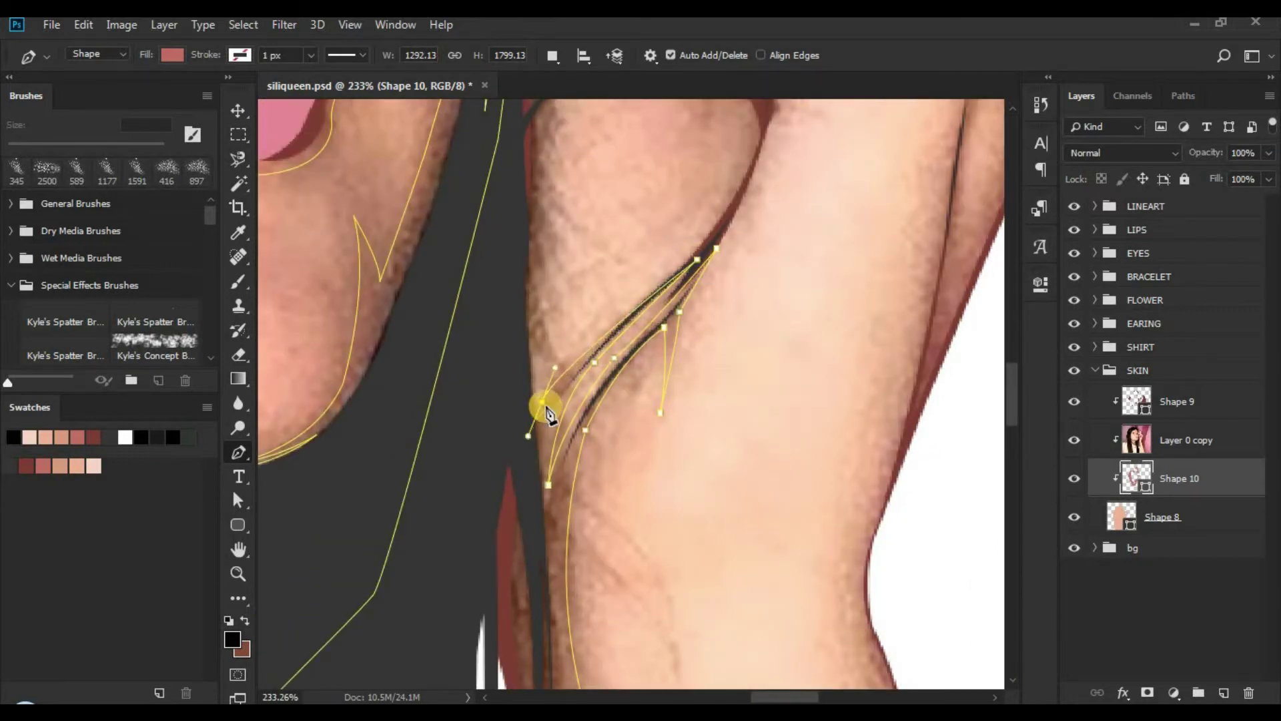
left_click(543, 403, "alt")
Step: Extend a thin shadow edge up the base of the thumb toward its joint crease
scroll(557, 262, "down", 1)
left_click(536, 318)
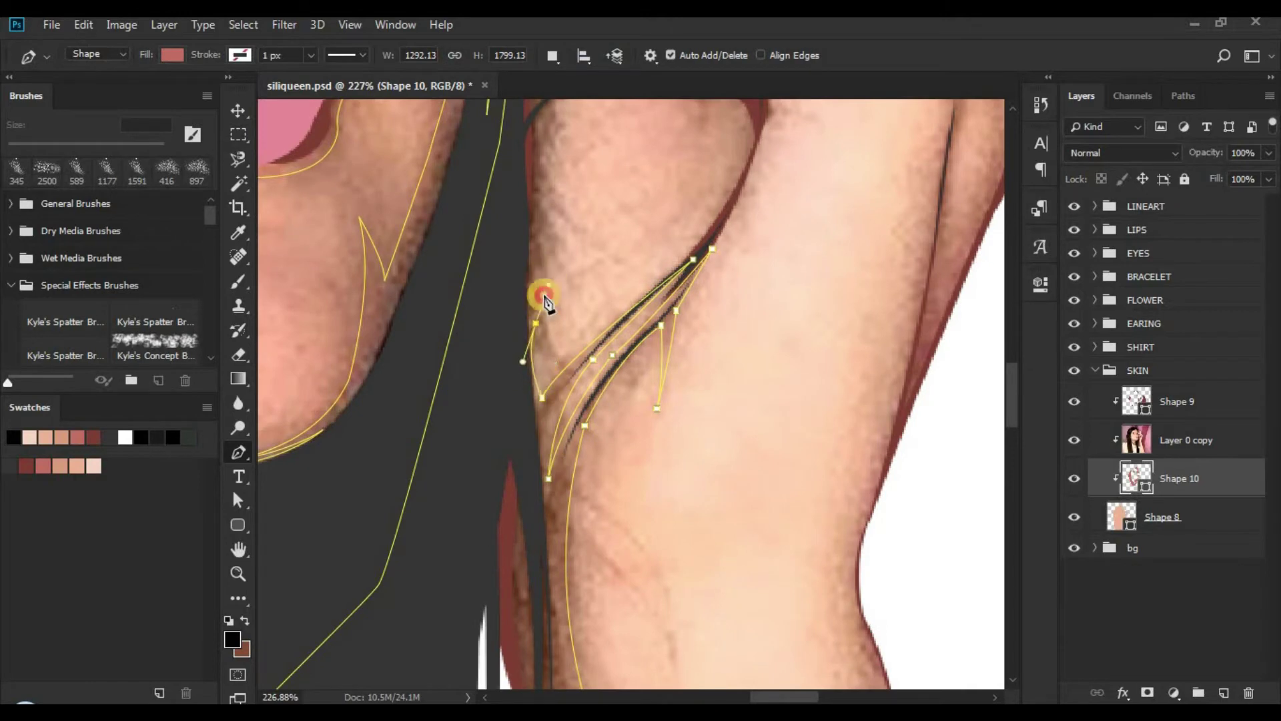
scroll(587, 327, "up", 3)
scroll(588, 327, "left", 1)
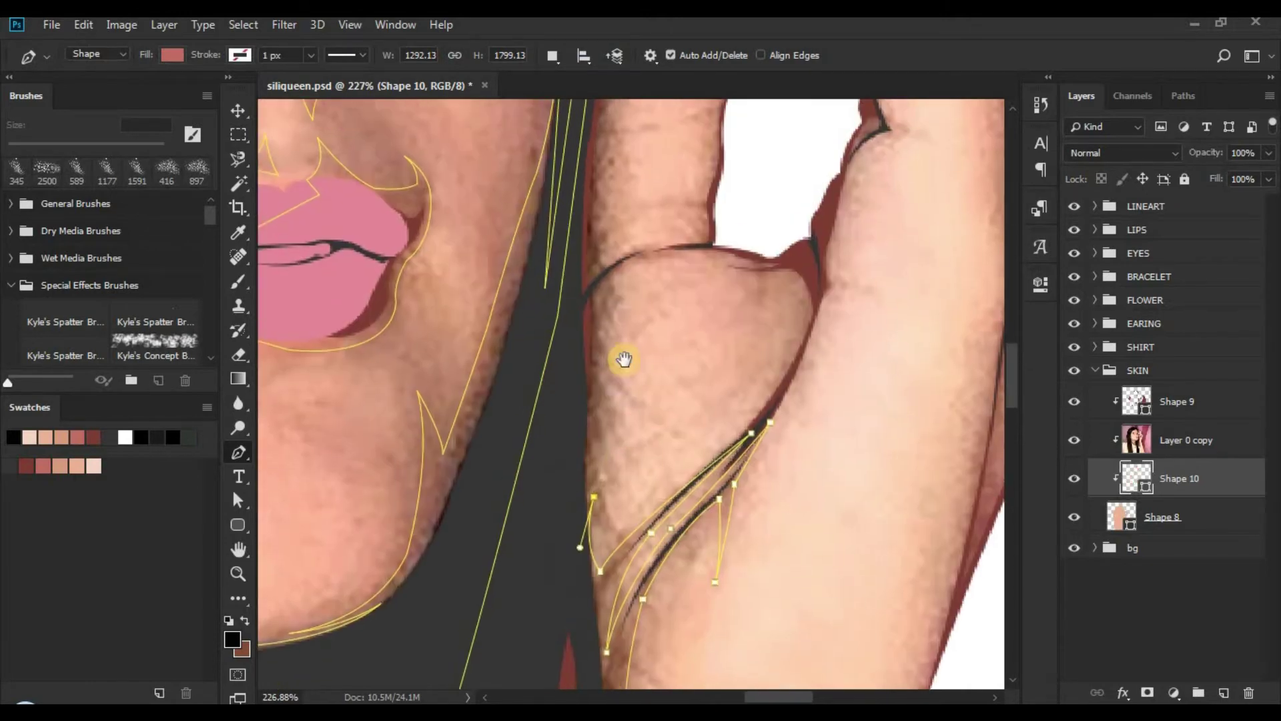
left_click_drag(599, 239, 575, 147)
left_click(601, 239, "alt")
left_click_drag(607, 231, 586, 439)
Step: Add a narrow shadow spike along the thumb's joint crease and continue up to the thumb tip at the flower
left_click_drag(599, 381, 538, 379)
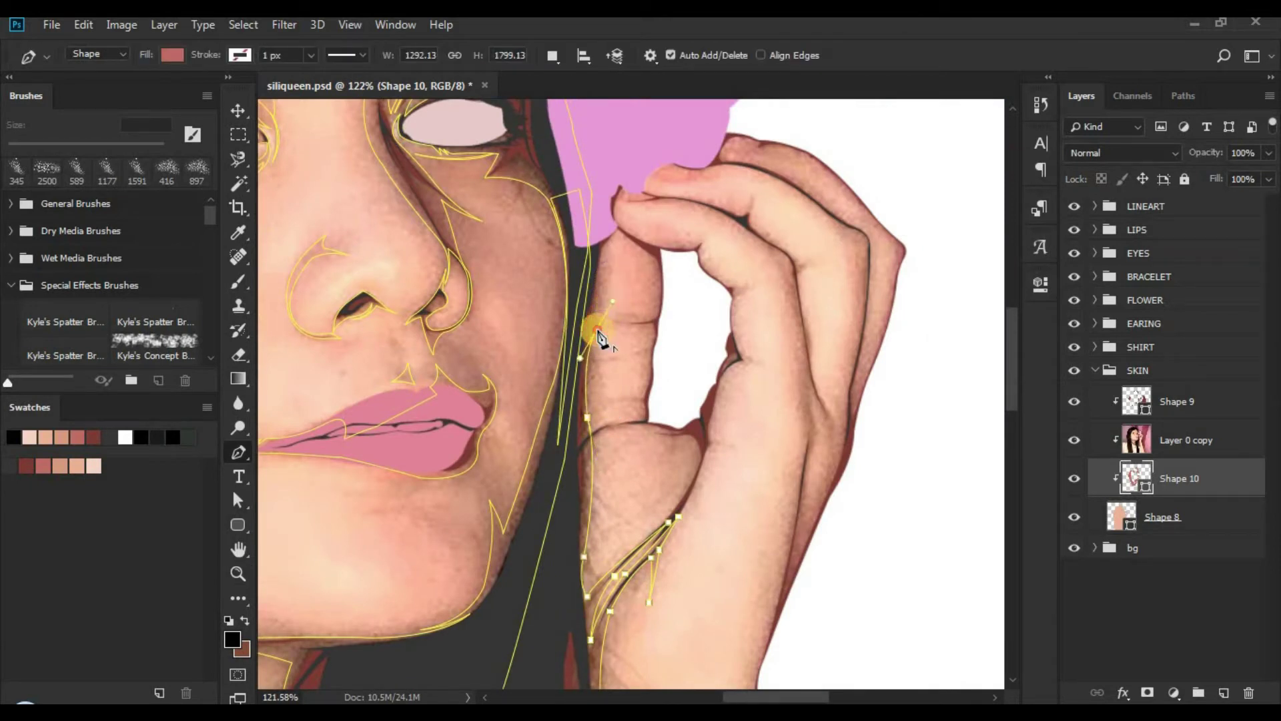
left_click_drag(599, 334, 583, 305)
left_click(594, 317, "alt")
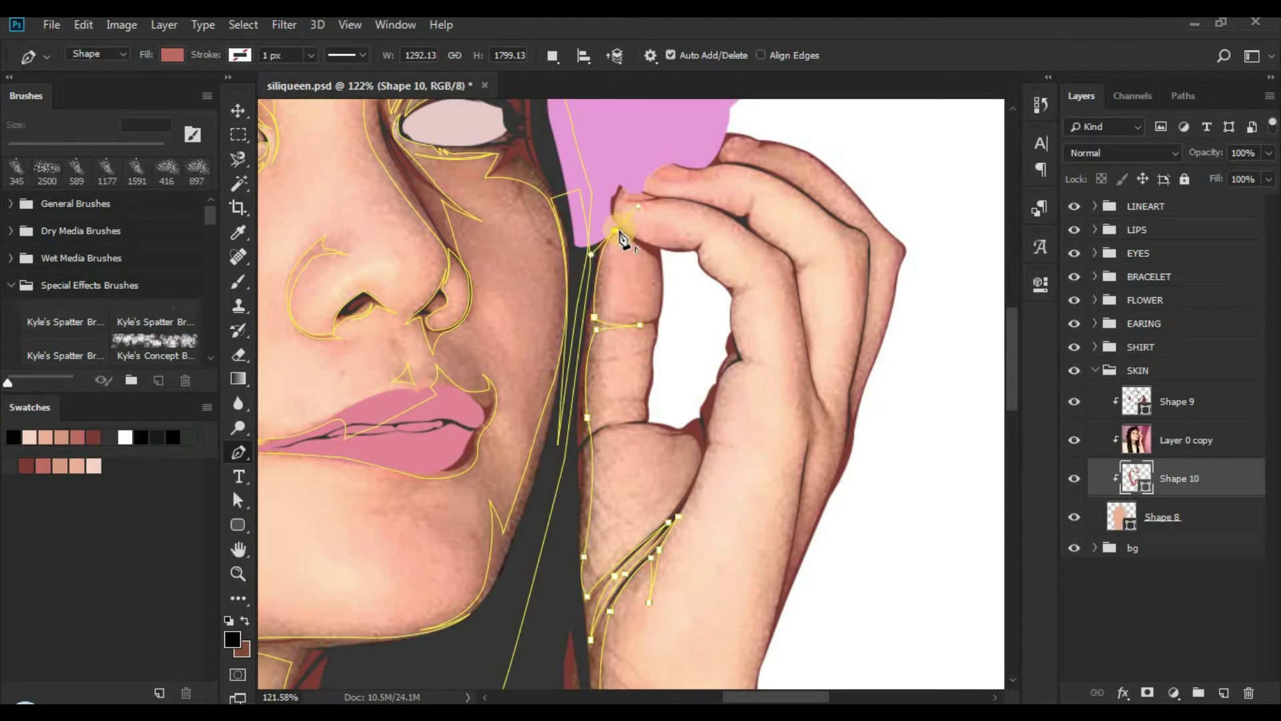
left_click(615, 230, "alt")
left_click(594, 208)
Step: Close the arm and hand shadow path down behind the hair and below the canvas, and merge the shape components
left_click_drag(567, 504, 612, 155)
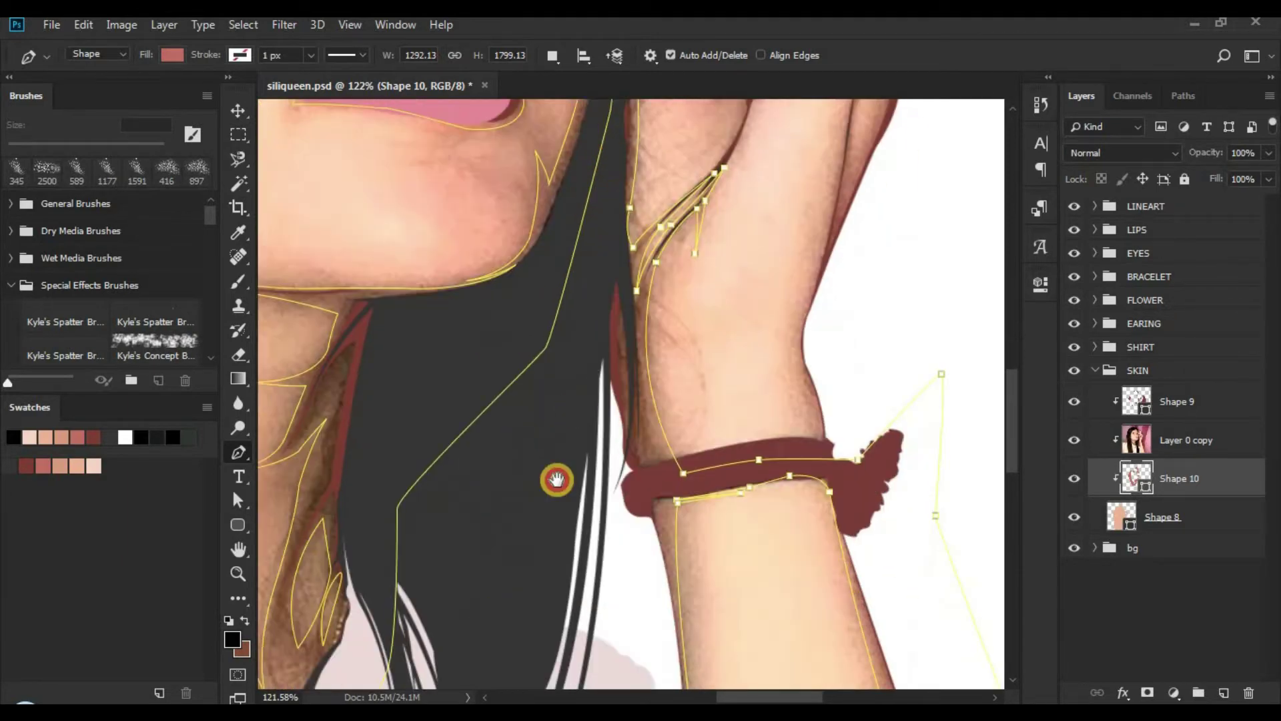
left_click_drag(556, 480, 420, 460)
left_click_drag(598, 634, 625, 412)
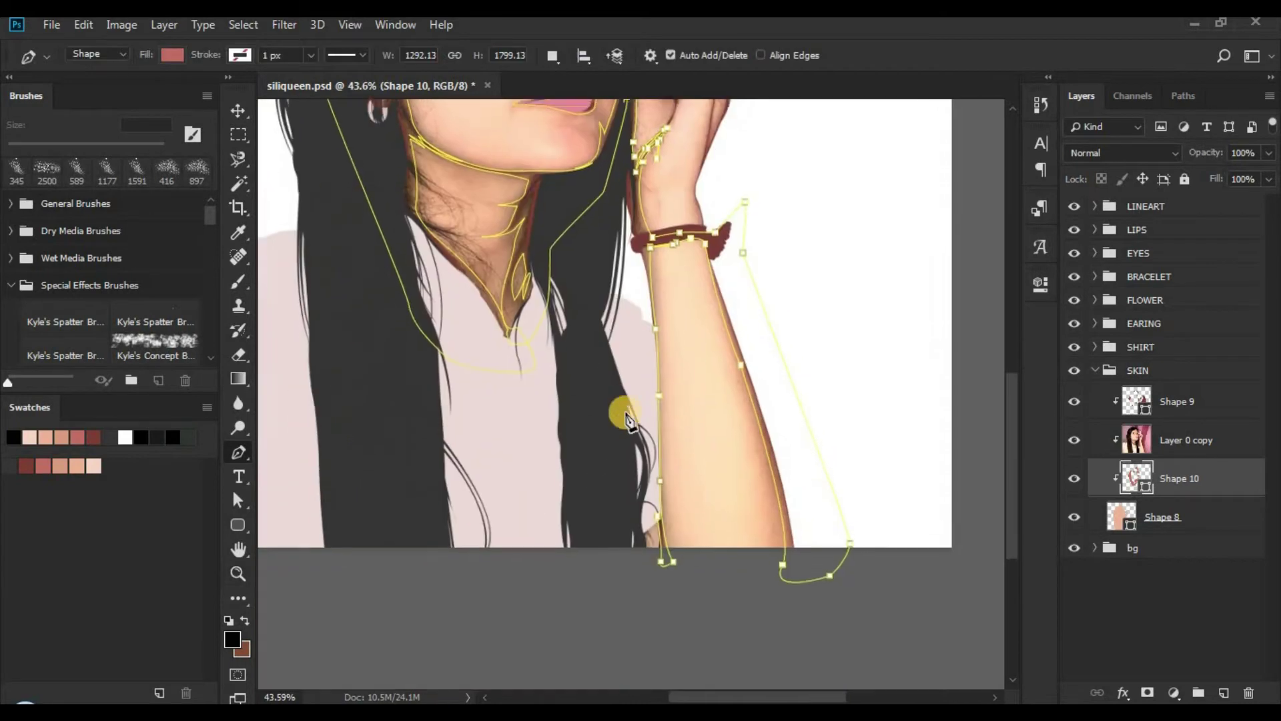
scroll(626, 417, "down", 1)
left_click(617, 415)
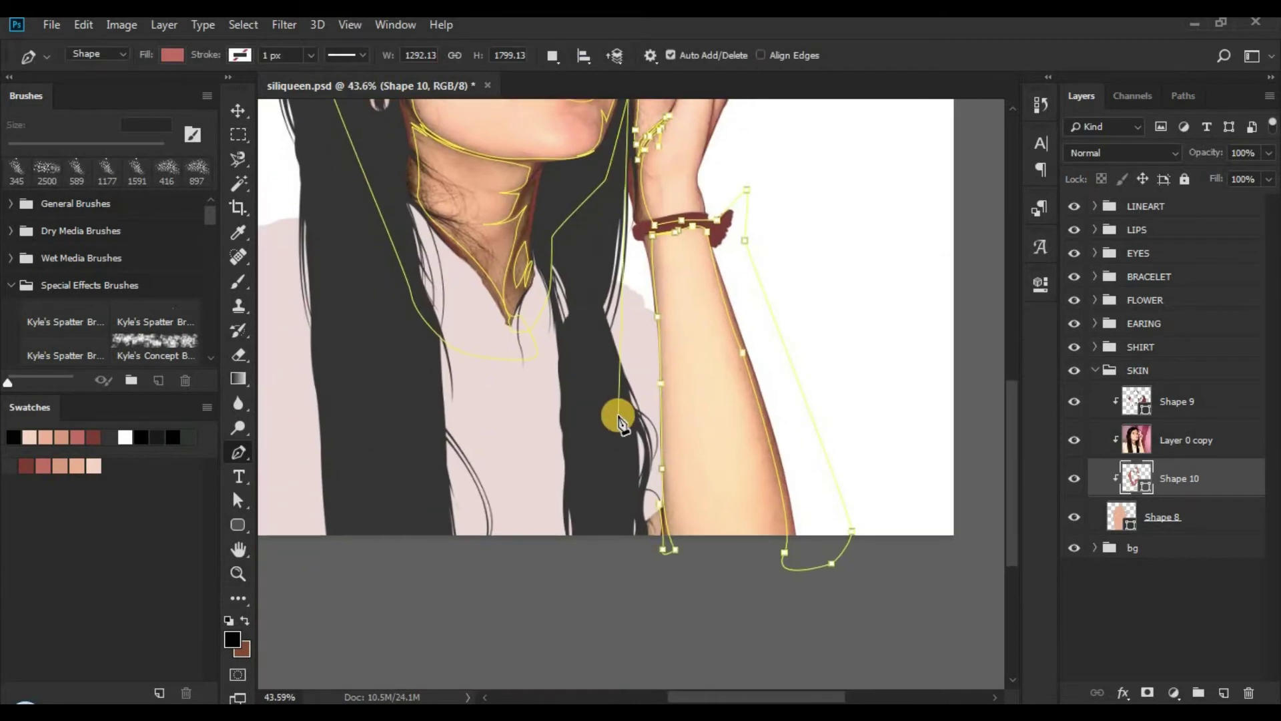
left_click(639, 572)
left_click(658, 503)
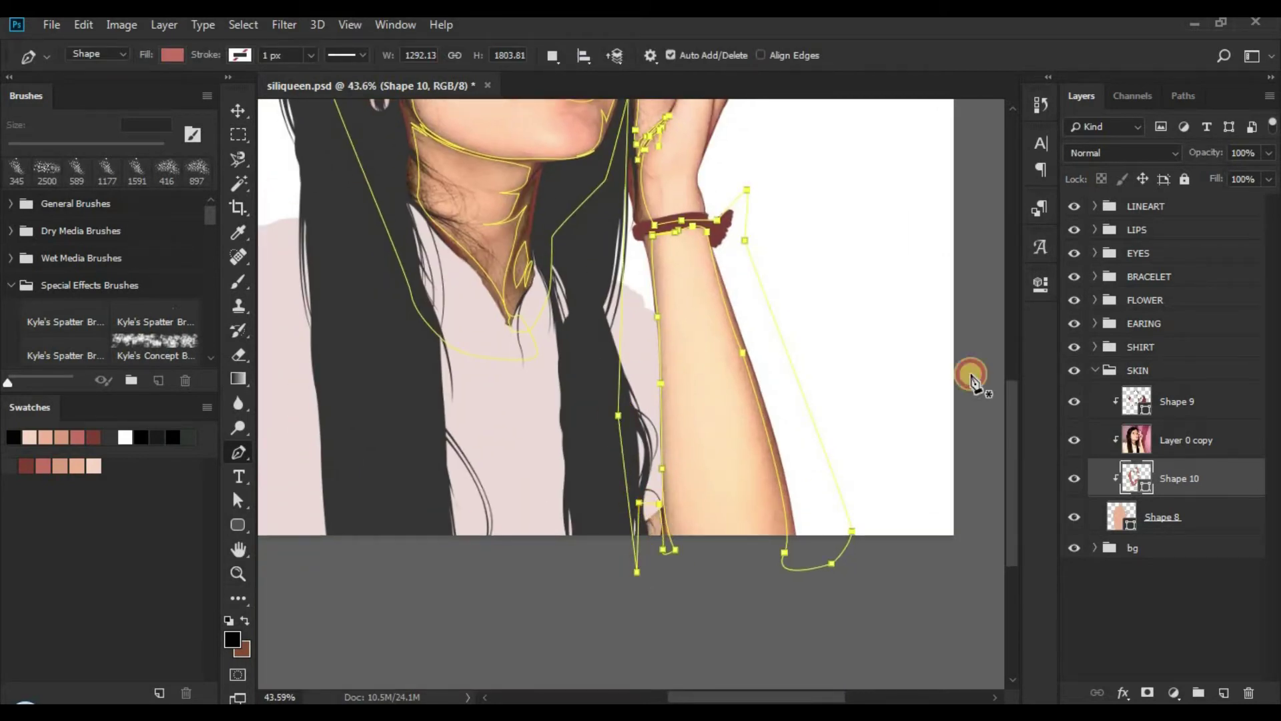
left_click(553, 55)
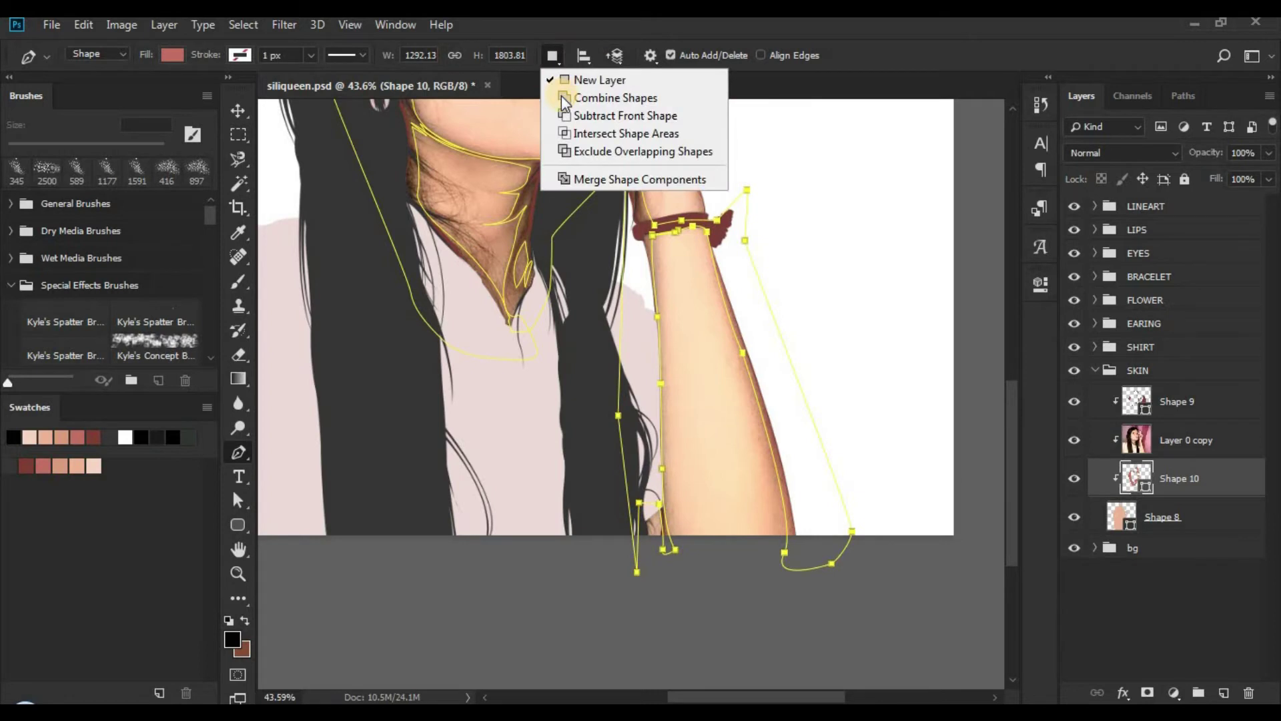
left_click(594, 182)
Step: Hide the Layer 0 copy reference and check the forearm and hand shadow against the whole portrait
left_click(1073, 440)
left_click(1113, 570)
key("z")
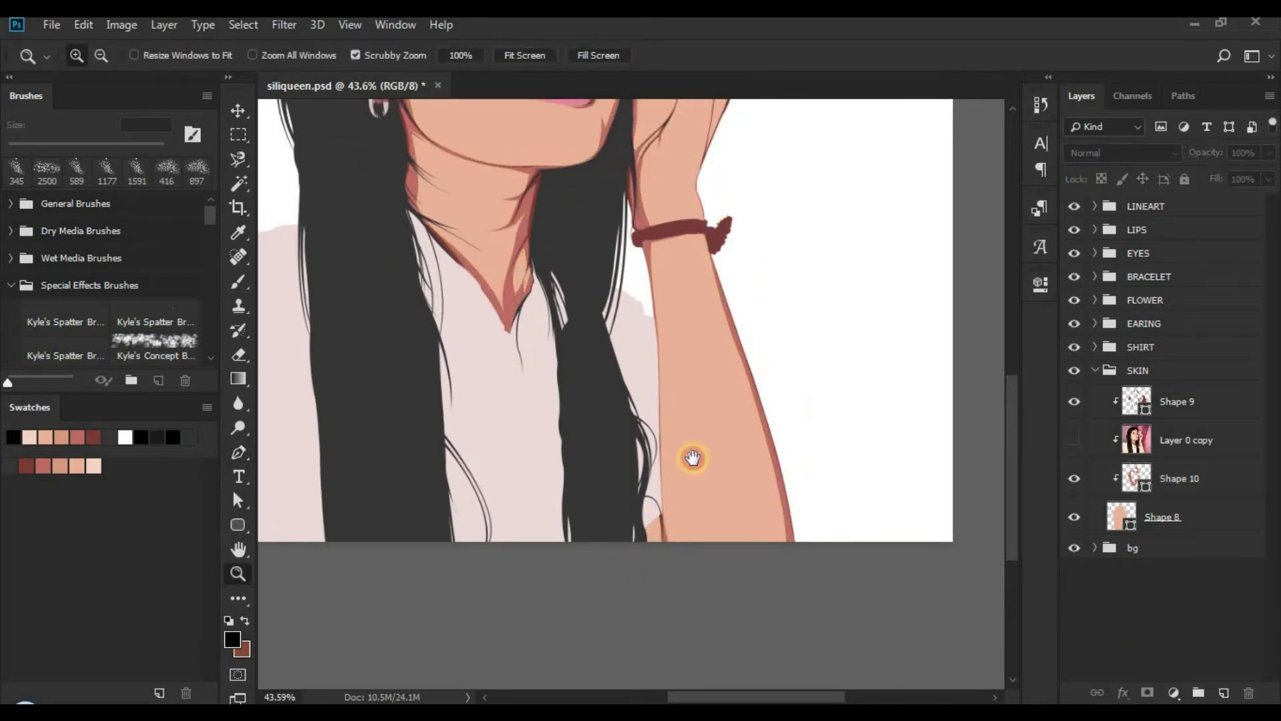
scroll(684, 420, "up", 2)
left_click(711, 433, "alt")
left_click(711, 421, "alt")
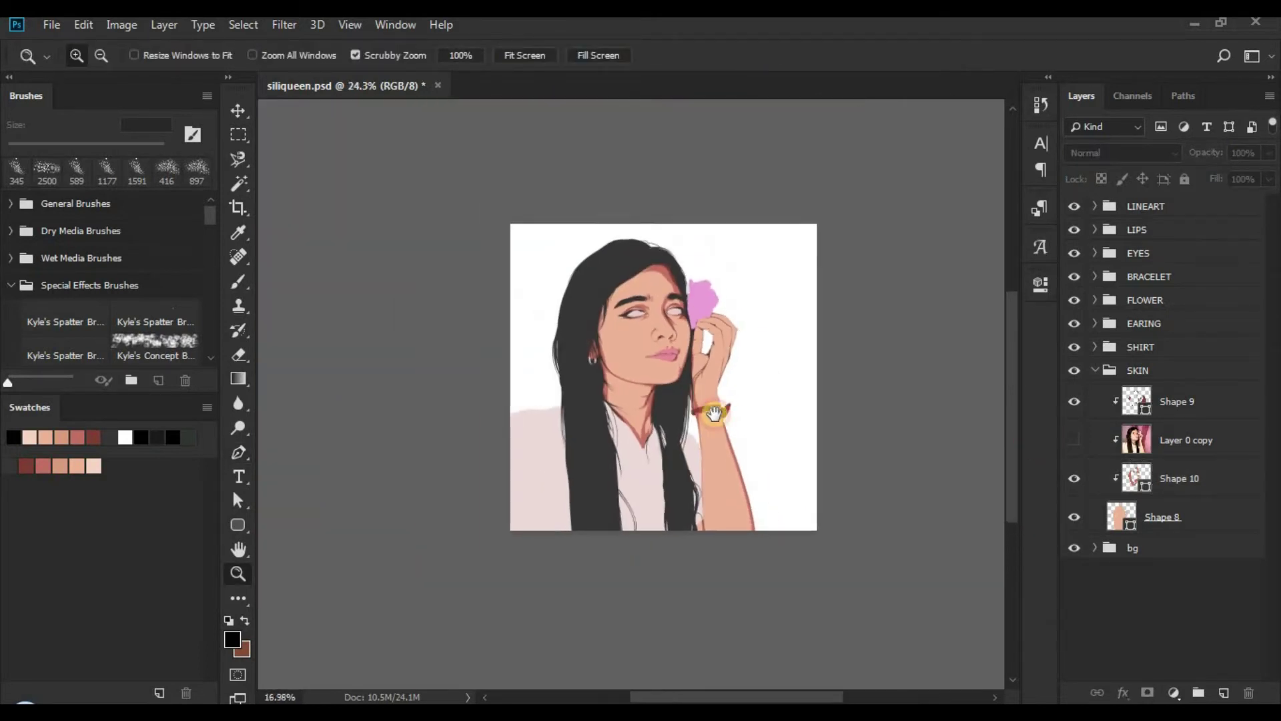
left_click(787, 338)
scroll(733, 411, "up", 4)
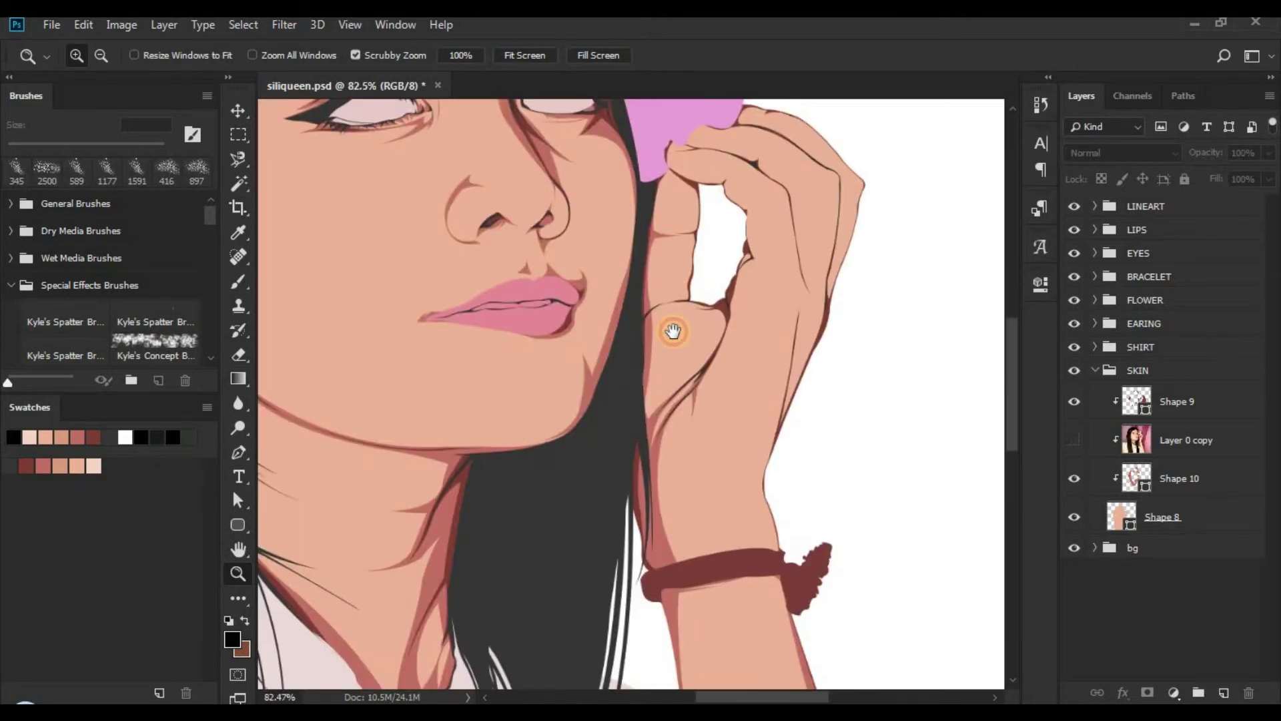
scroll(687, 286, "up", 1)
scroll(707, 239, "up", 2)
Step: Show the Layer 0 copy reference again, reselect Shape 10 and set Combine Shapes for more hand shadows
left_click(1074, 440)
left_click(1094, 478)
key("p")
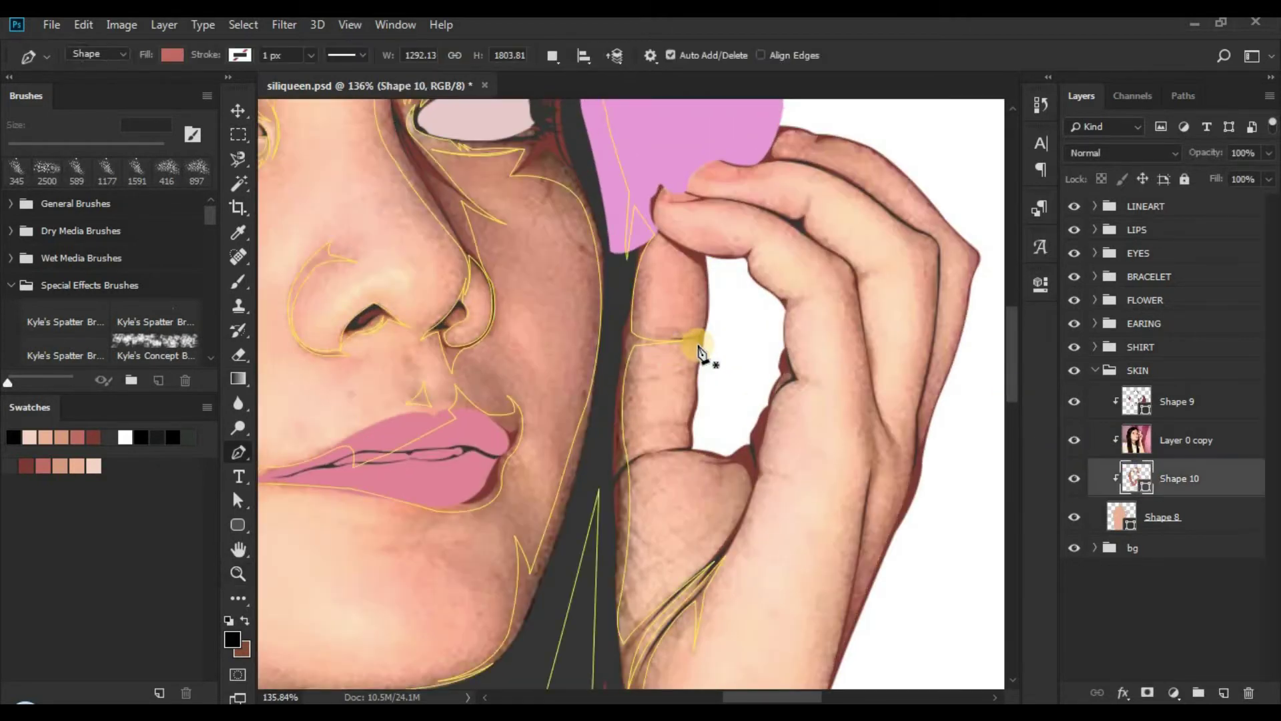
scroll(723, 234, "up", 1)
left_click(552, 56)
left_click(601, 94)
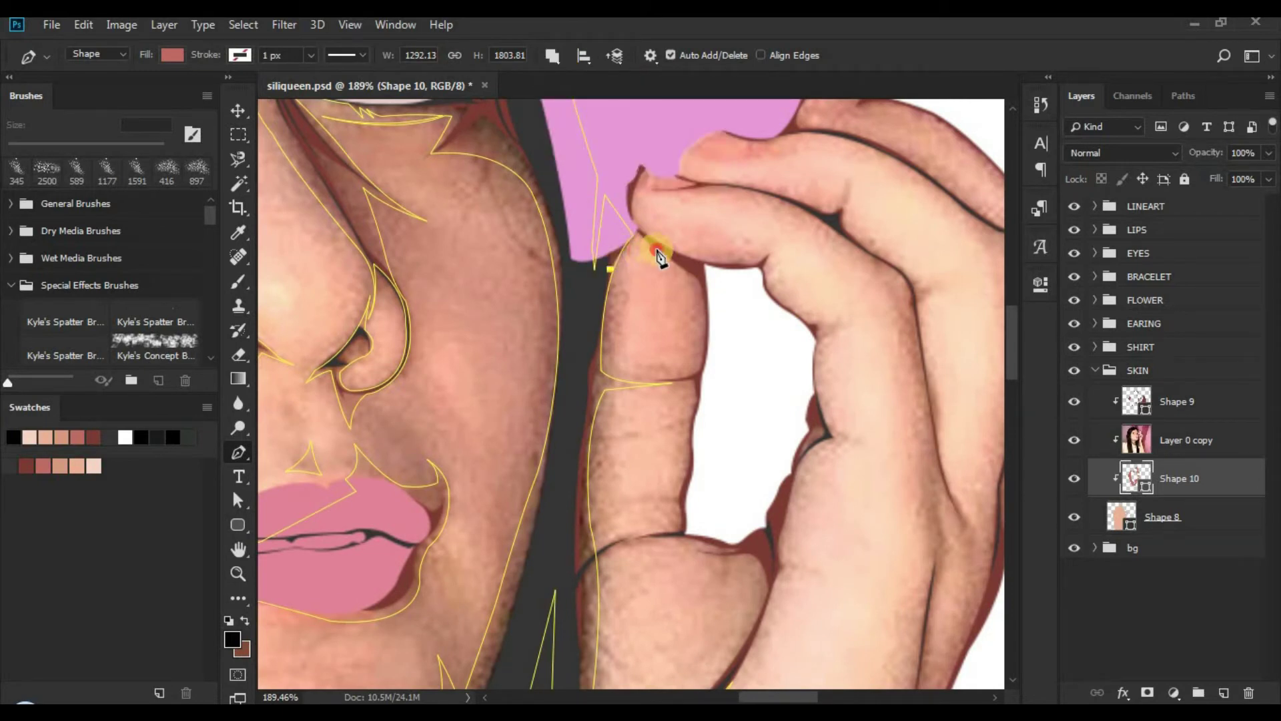
Step: Trace the thumb tip's shadow over the top, down its far side and back along the joint crease
left_click_drag(669, 264, 677, 265)
left_click_drag(652, 457, 653, 457)
left_click(687, 370, "alt")
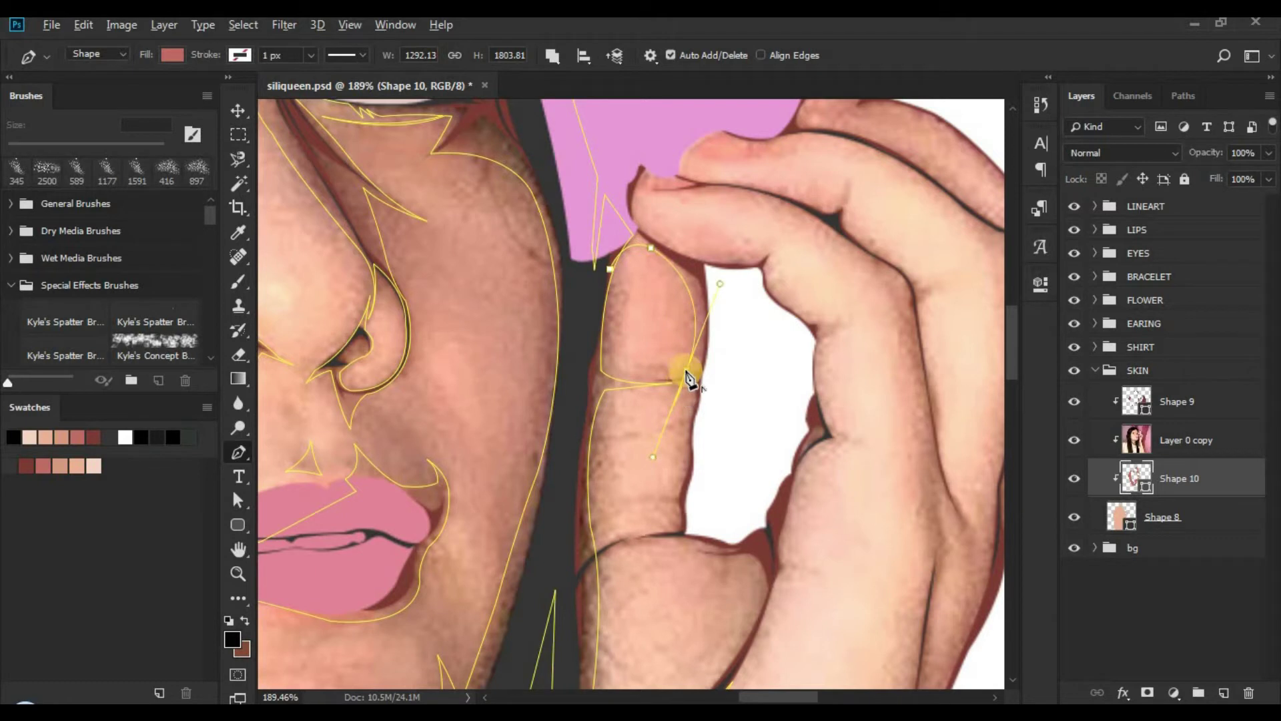
left_click(623, 371)
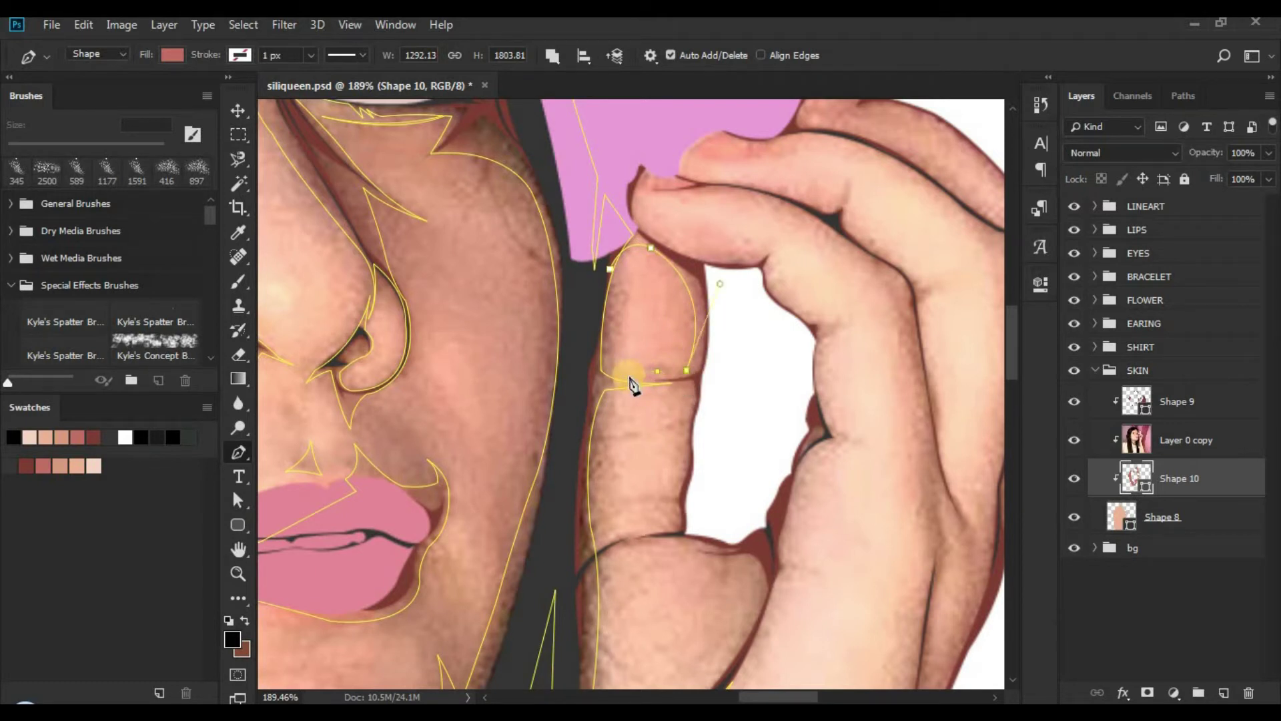
Step: Continue the shadow outline from the joint crease down the thumb's lower segment to its base
left_click(691, 386, "alt")
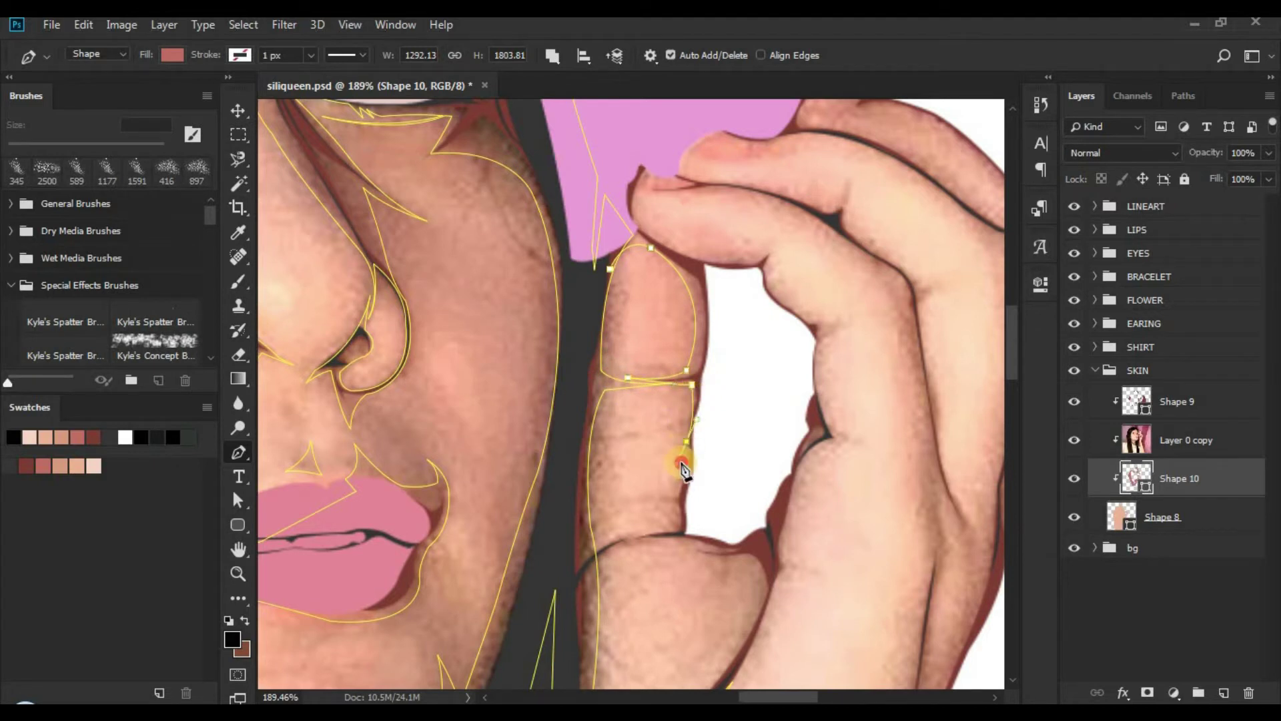
left_click(686, 445, "alt")
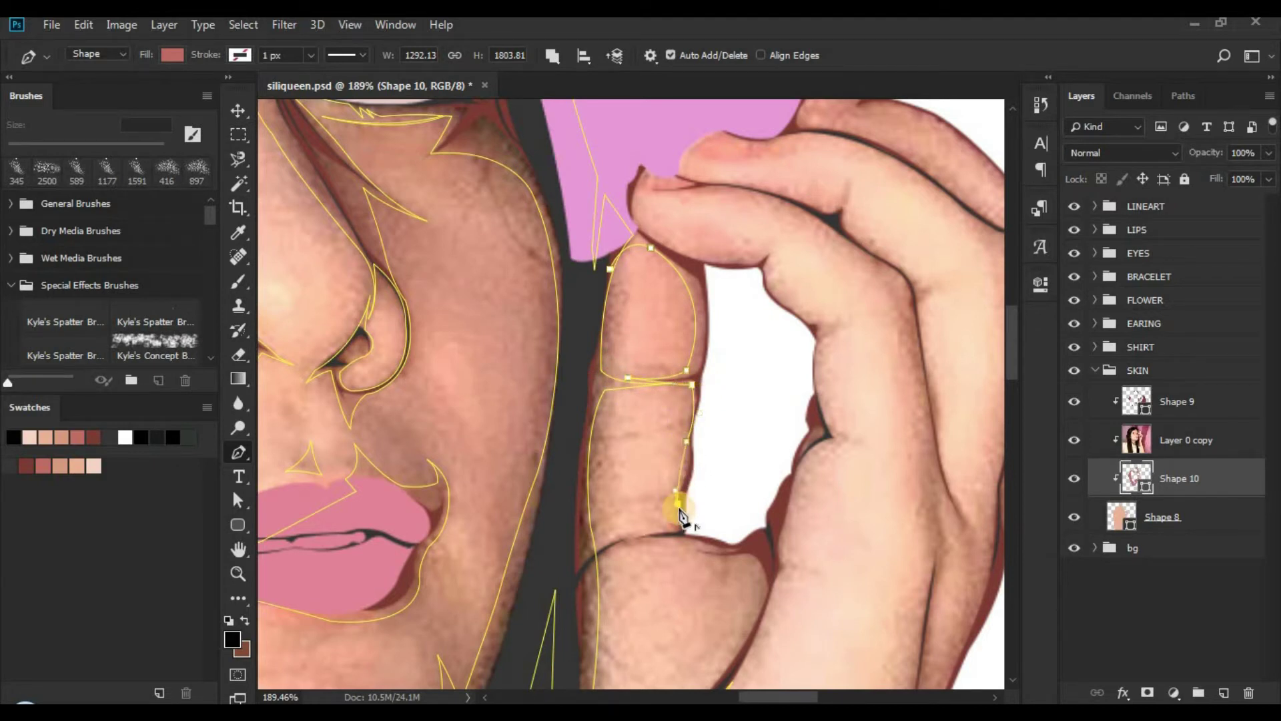
left_click_drag(683, 525, 683, 370)
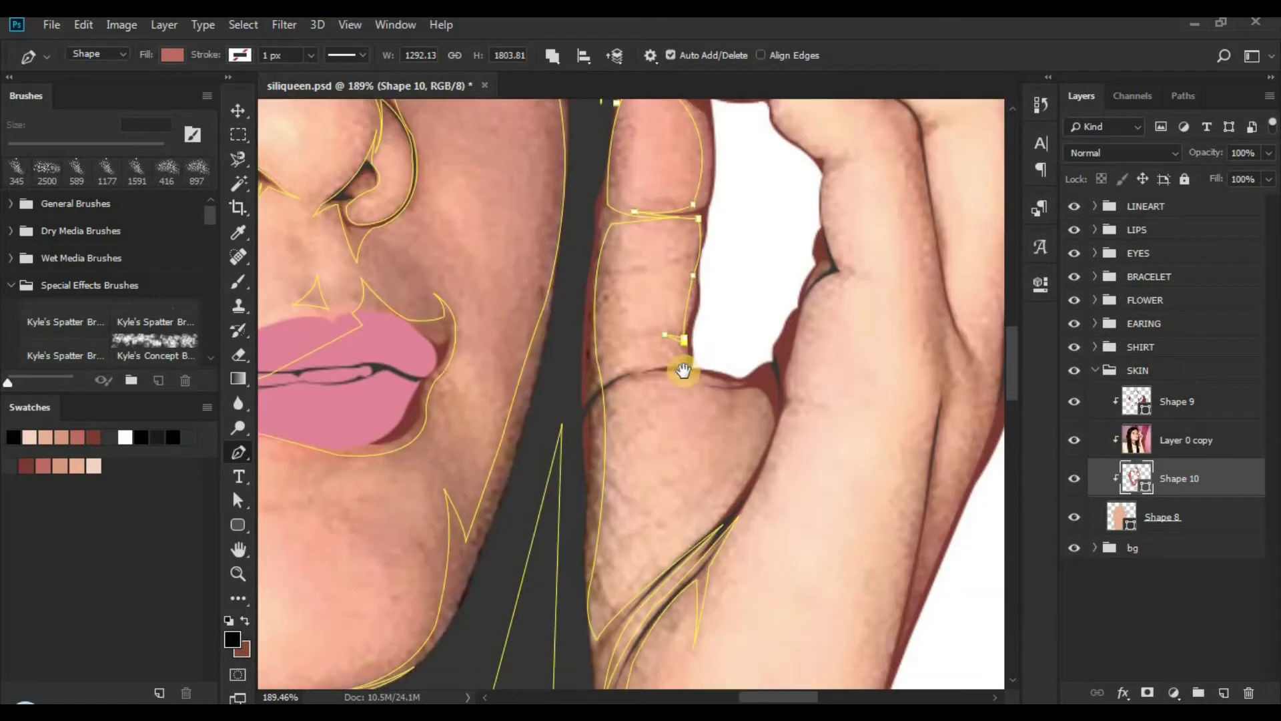
left_click(681, 367)
Step: Continue the shadow outline along the crease at the thumb's base to the gap beside the index finger
left_click_drag(592, 388, 596, 427)
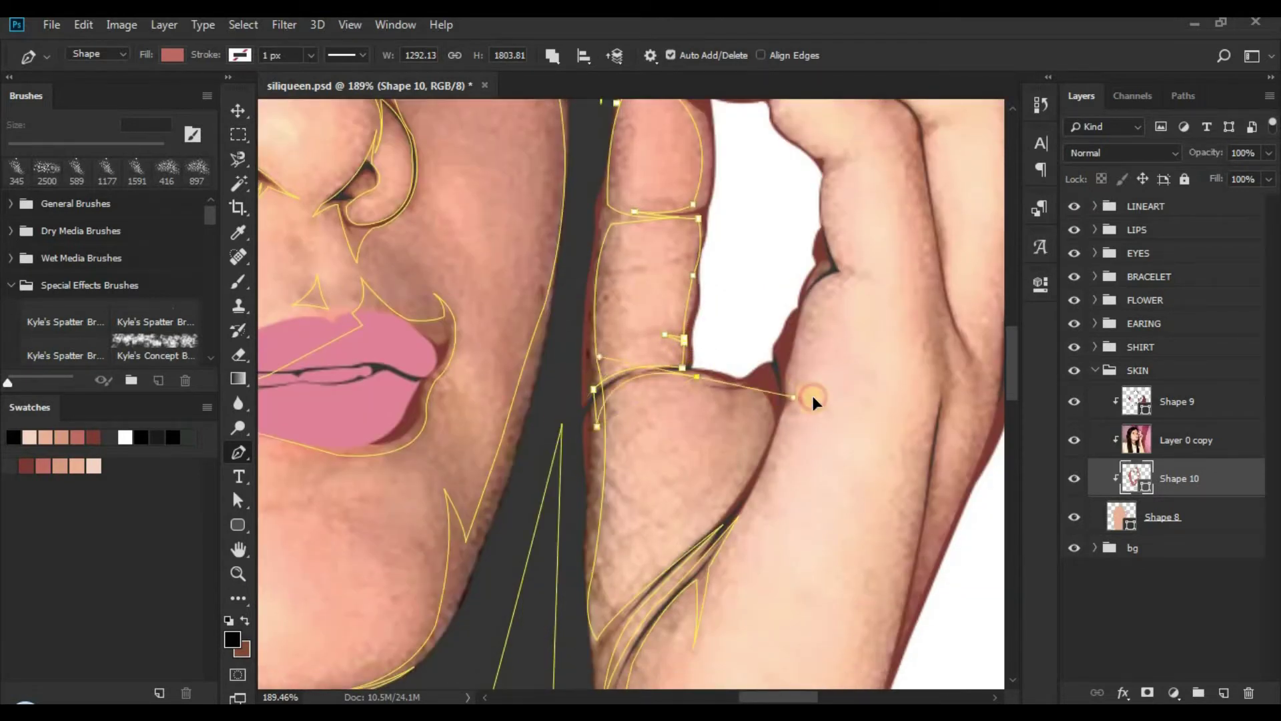
left_click_drag(812, 397, 815, 393)
left_click(699, 377, "alt")
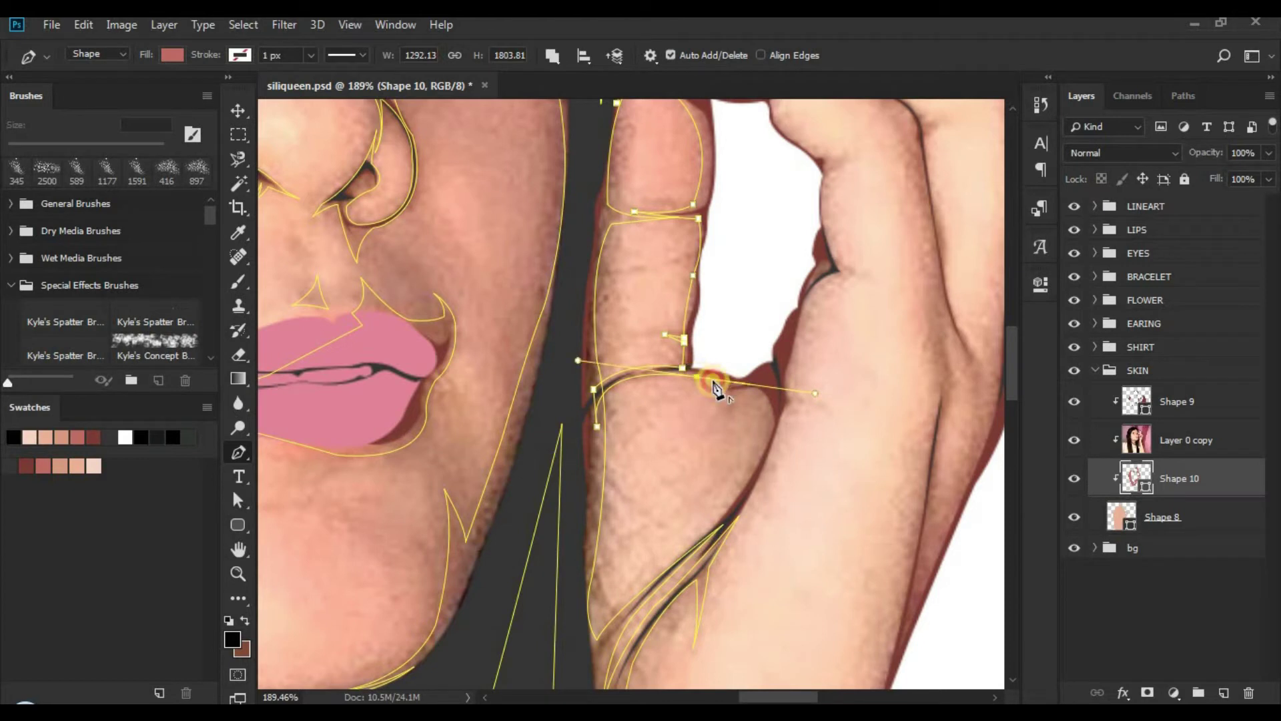
left_click(726, 382)
left_click(686, 382)
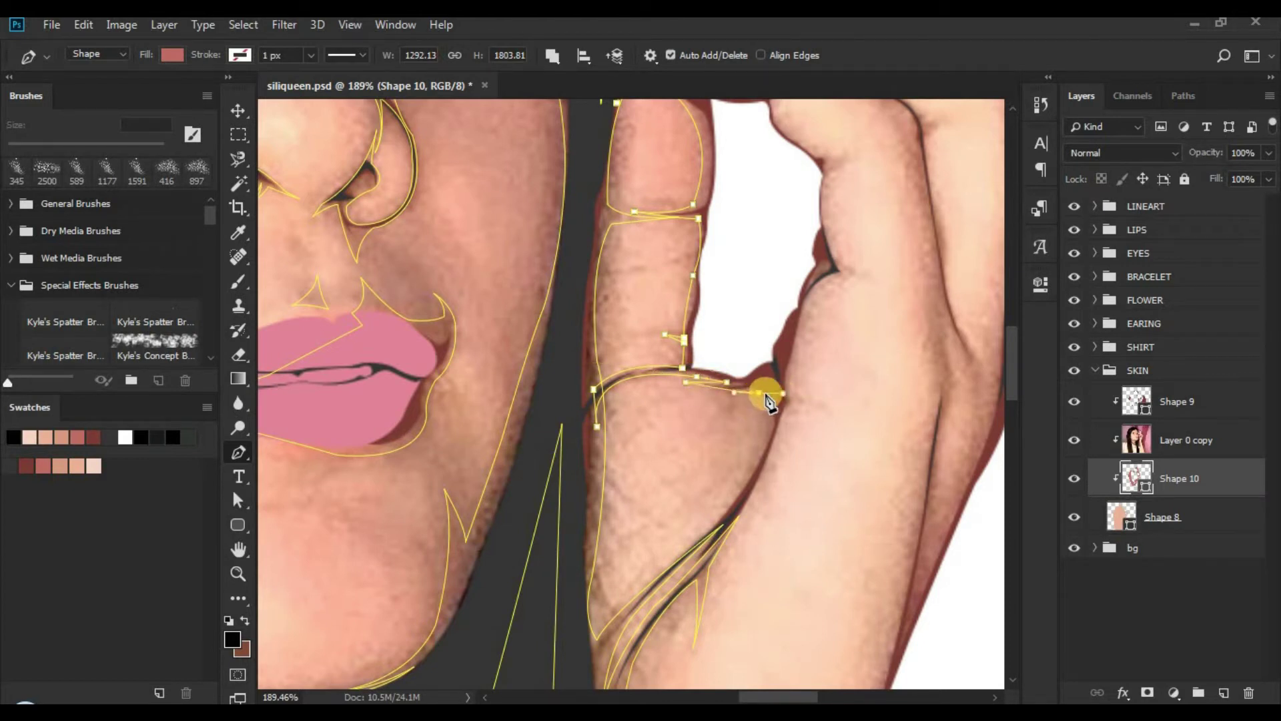
left_click(758, 392, "alt")
left_click_drag(754, 388, 736, 400)
Step: Trace the outline down the thumb mound's edge to the palm crease and back up toward the index finger
left_click_drag(728, 502, 682, 521)
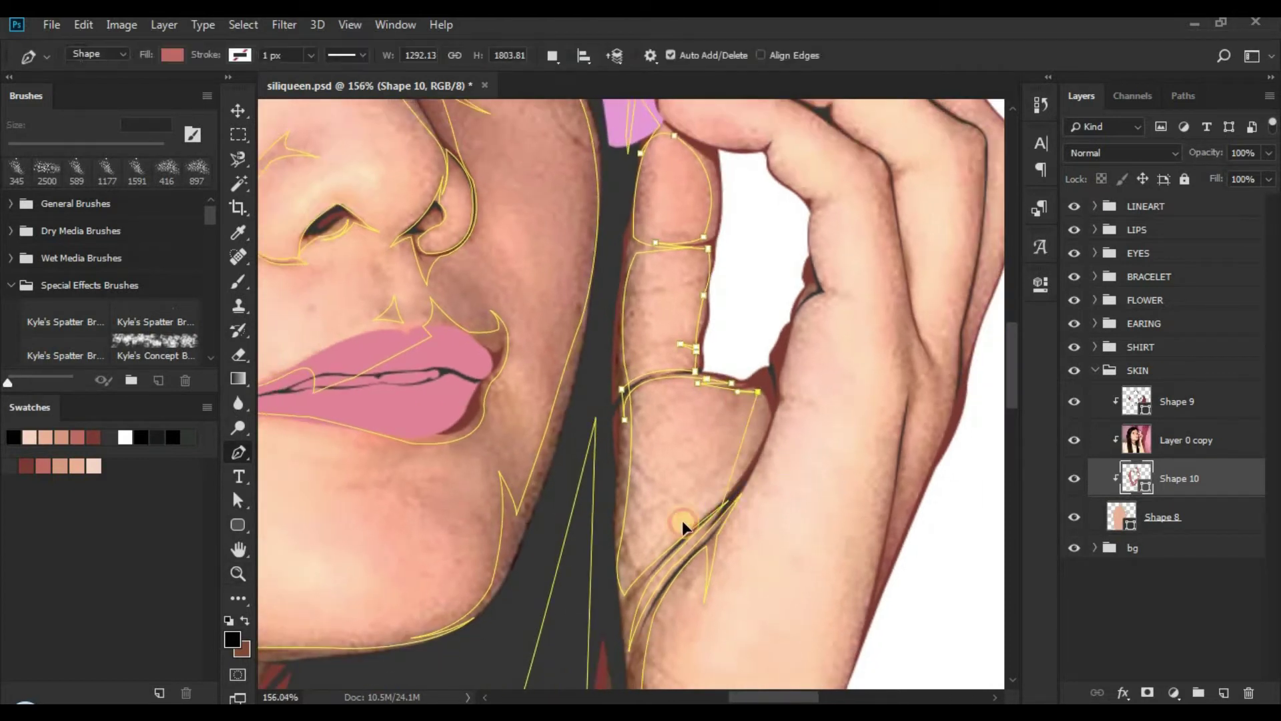
left_click_drag(652, 567, 688, 543)
left_click(723, 505, "alt")
left_click(734, 501)
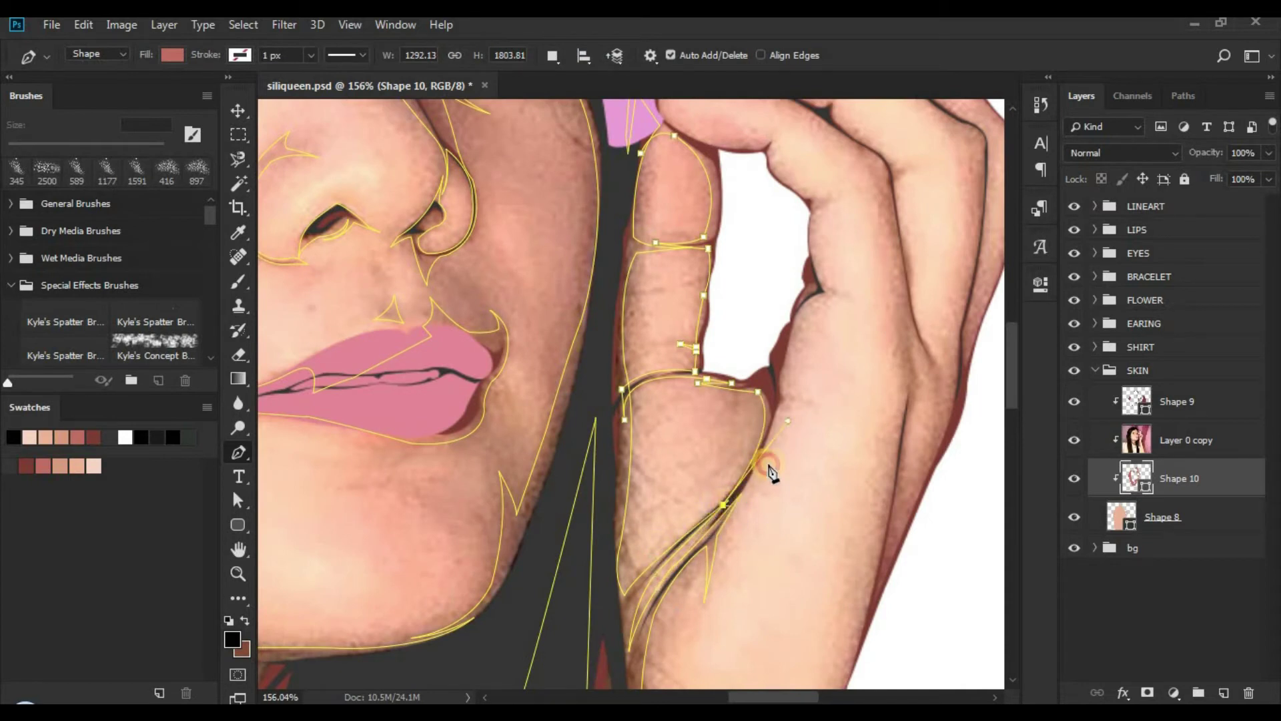
left_click(780, 409)
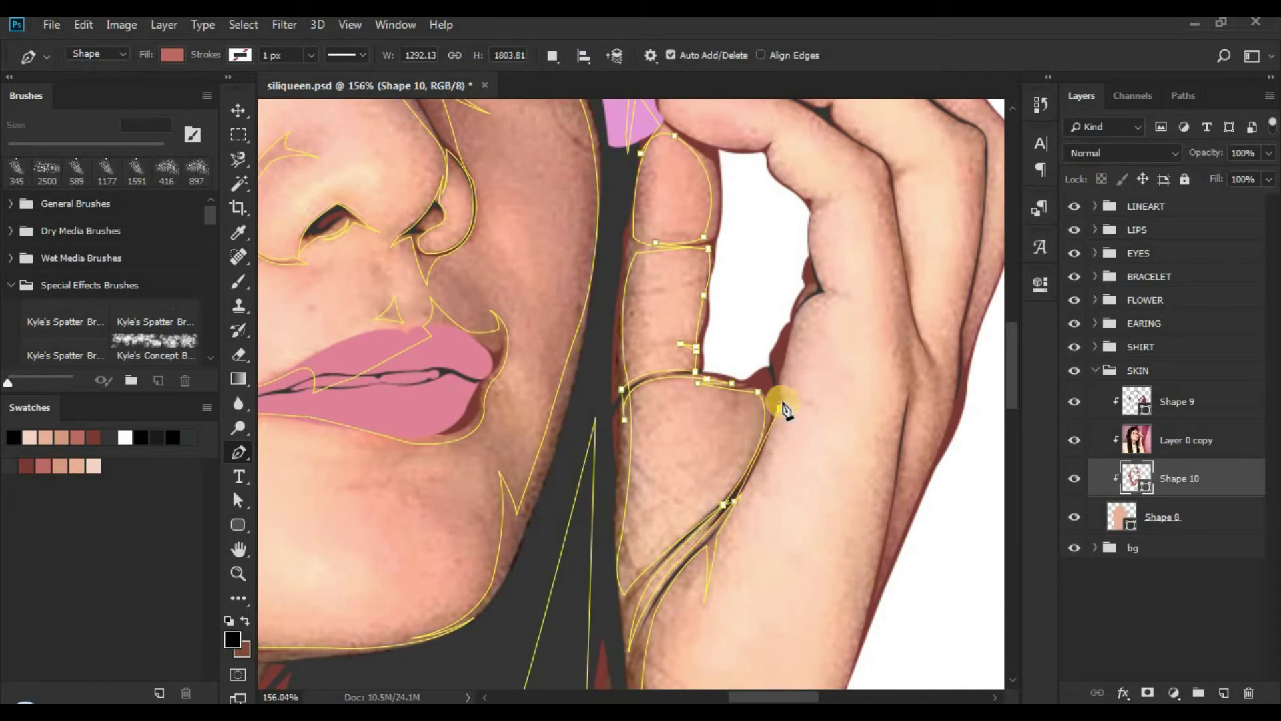
left_click(782, 402)
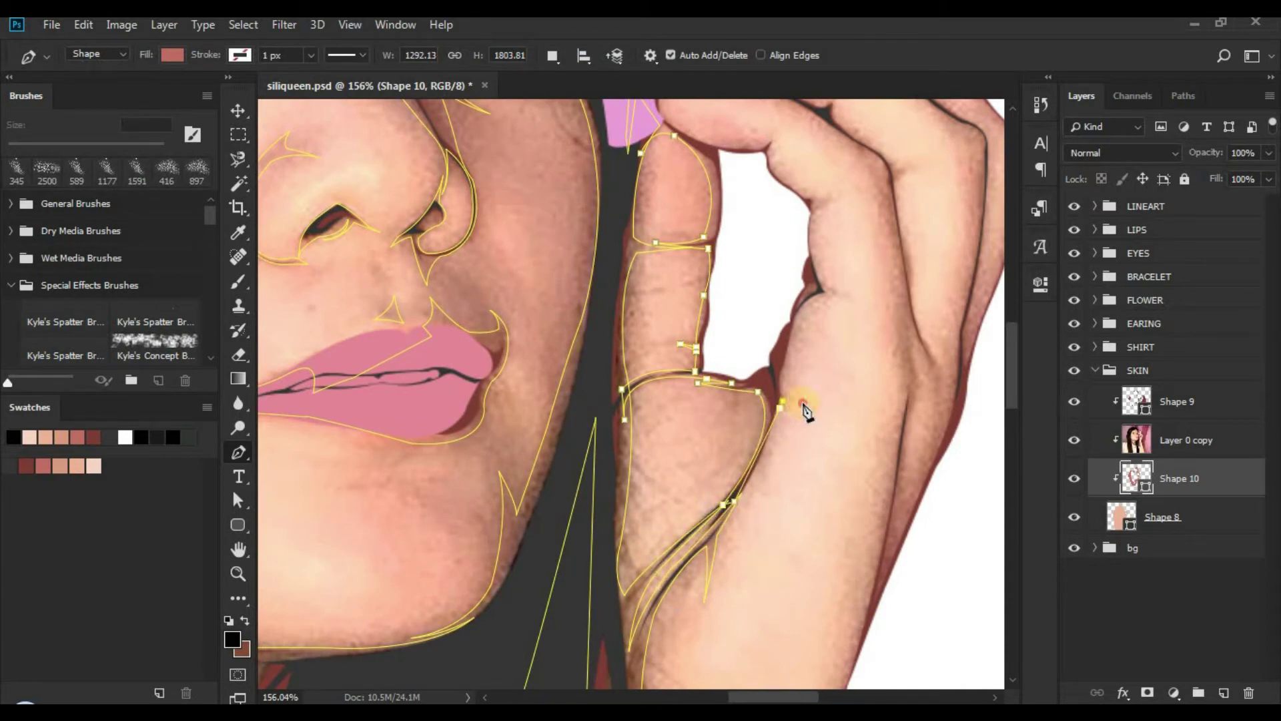
Step: Trace the outline up the index finger's inner edge, adding notches at its joint creases
left_click_drag(818, 293, 855, 274)
left_click(819, 294, "alt")
left_click(819, 279)
left_click_drag(815, 261, 800, 410)
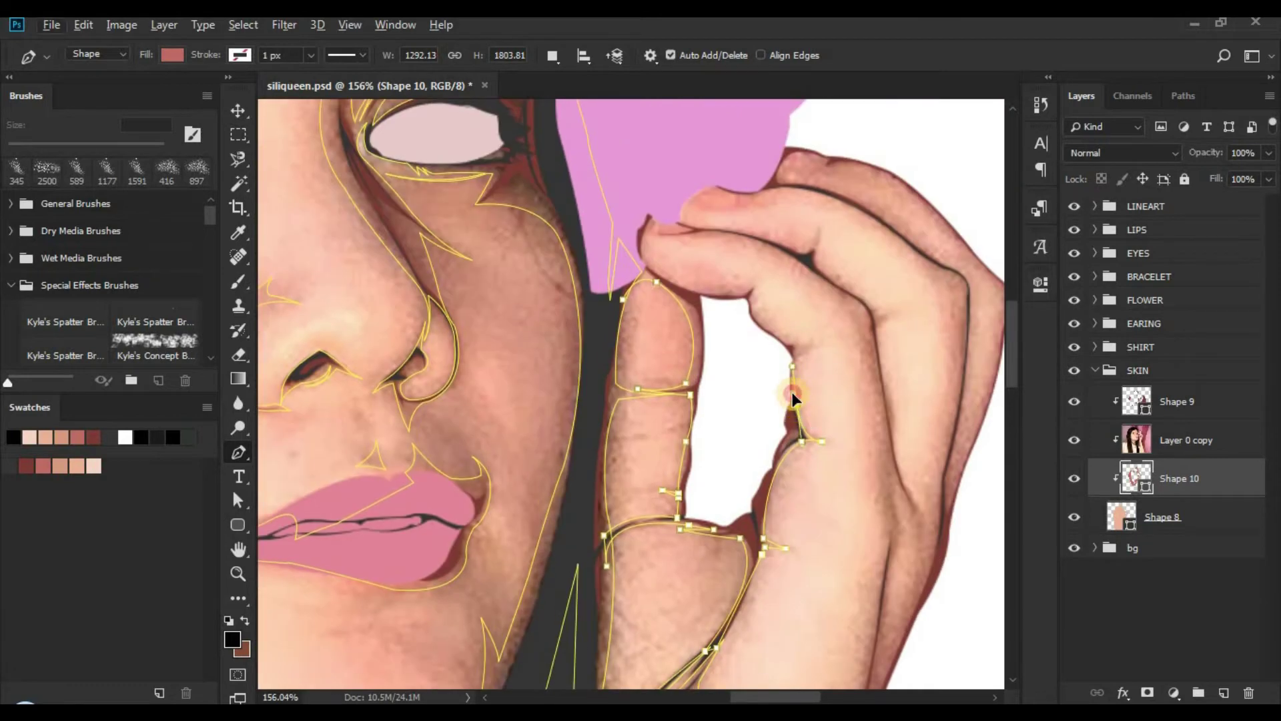
left_click(793, 365)
left_click(788, 352, "alt")
left_click(752, 292)
Step: Continue the outline along the underside of the index finger's end segment and around its tip to the top edge
left_click(694, 289)
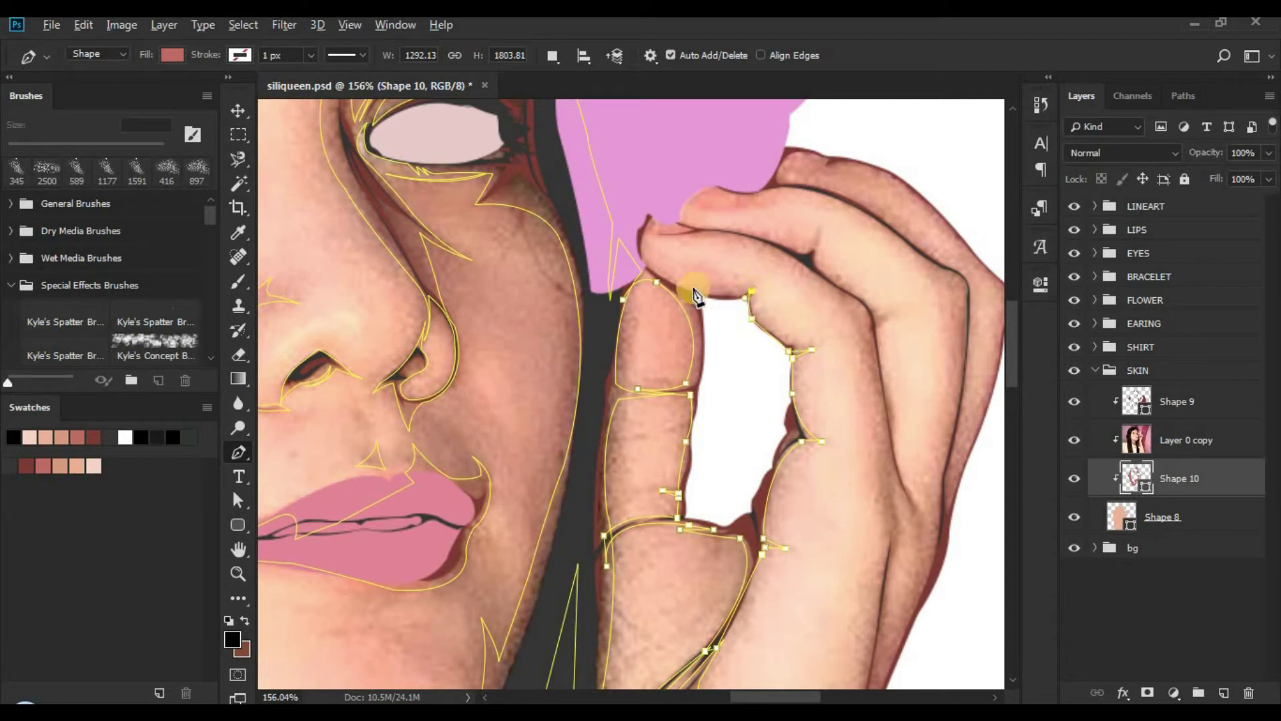
left_click(646, 267)
left_click(664, 276, "alt")
left_click_drag(636, 249, 767, 422)
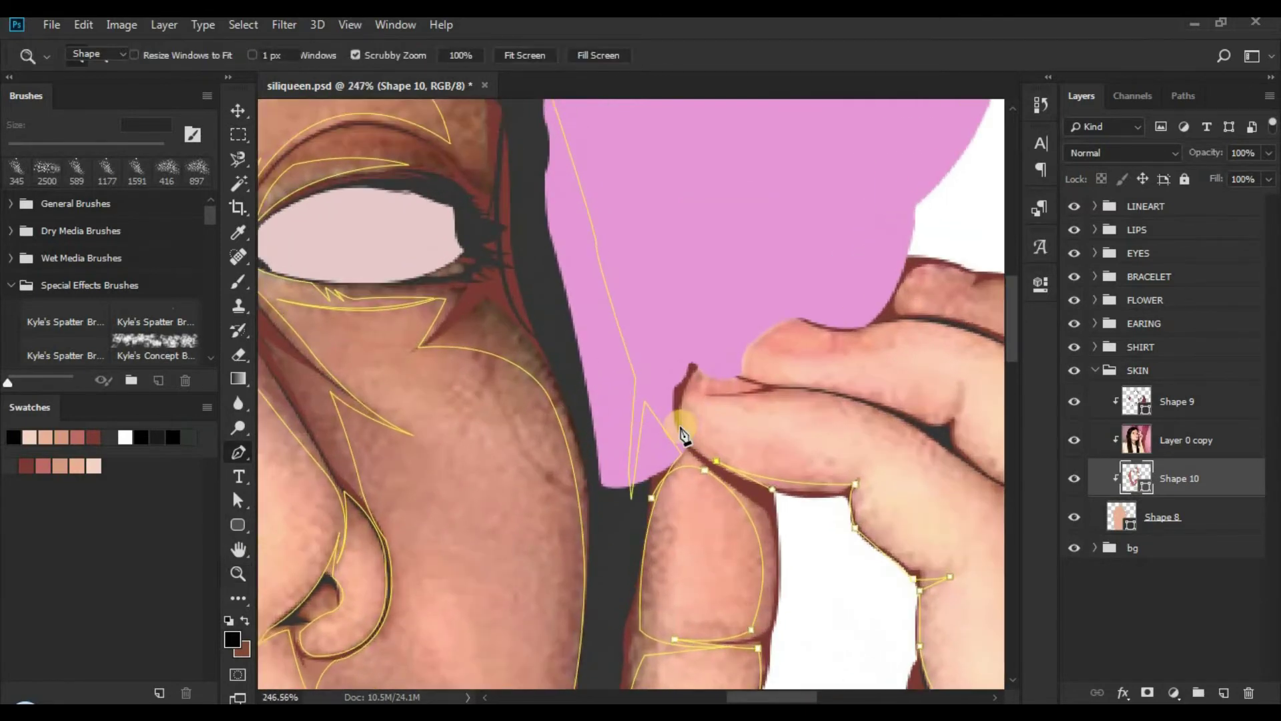
left_click(684, 400)
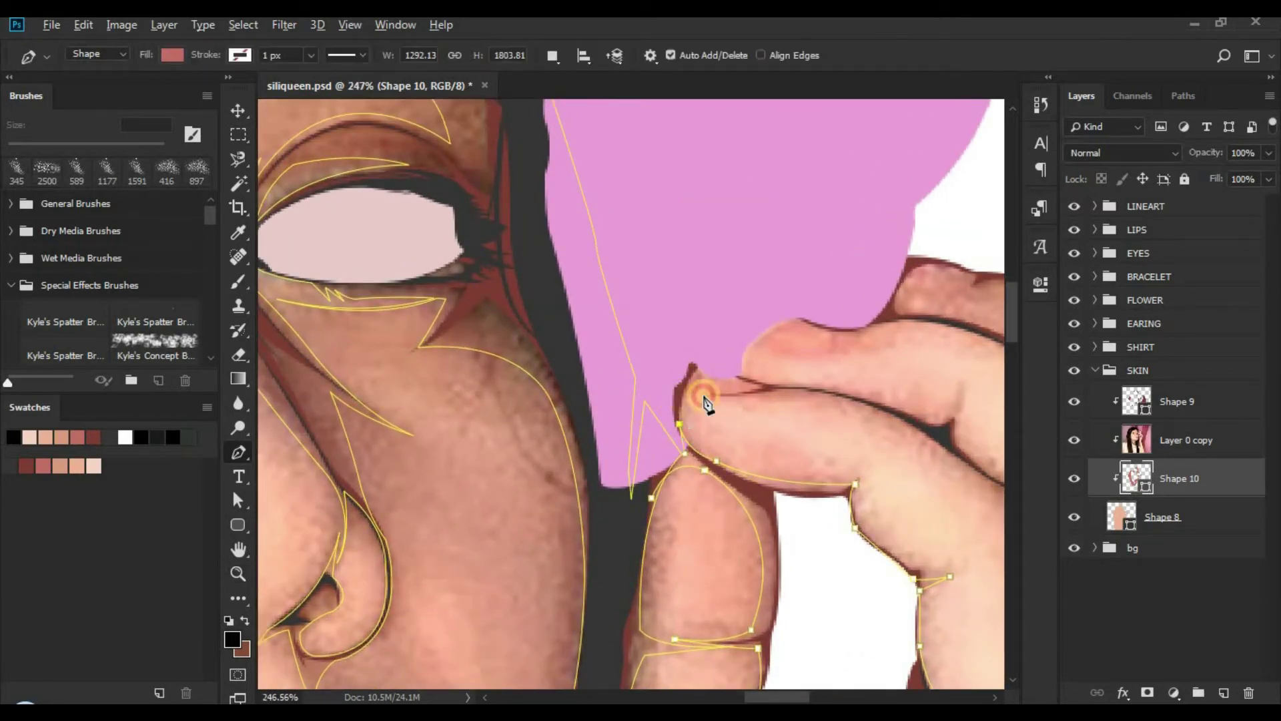
left_click(684, 396)
left_click(766, 394)
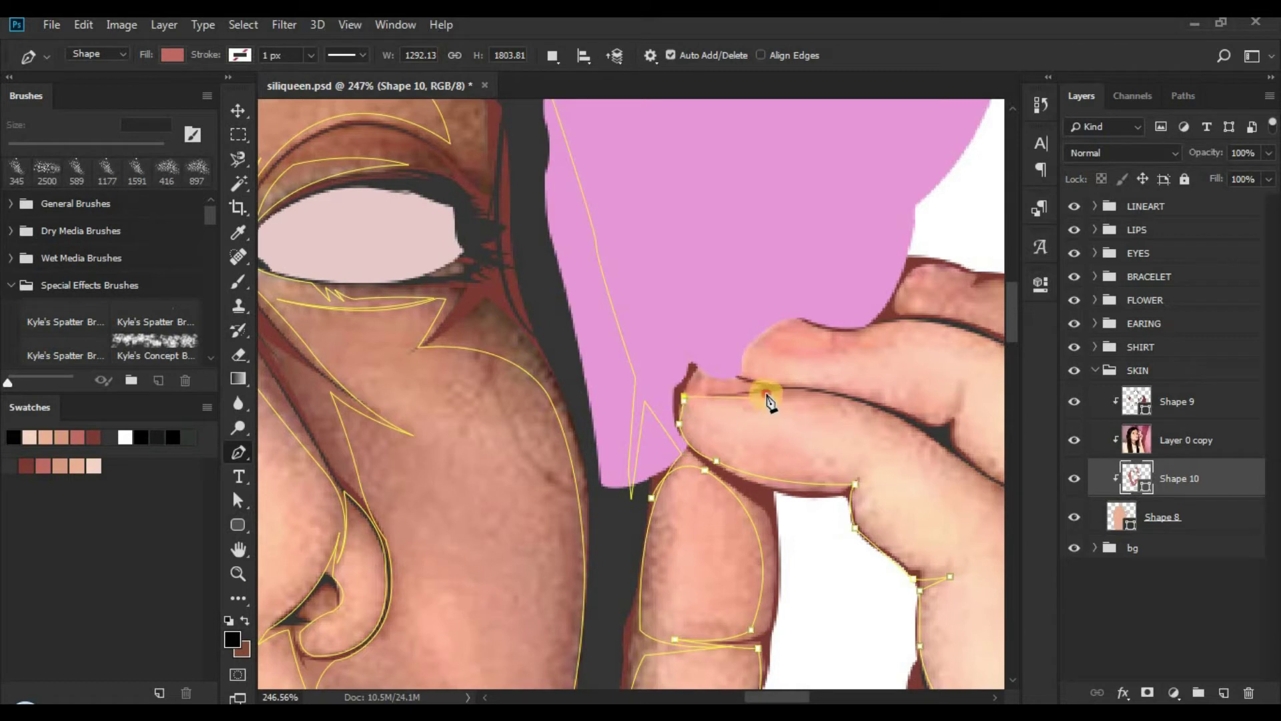
left_click(766, 394, "alt")
Step: Trace the index finger's top edge over the knuckle and down its outer side toward the back of the hand
left_click_drag(765, 394, 540, 309)
left_click(717, 361)
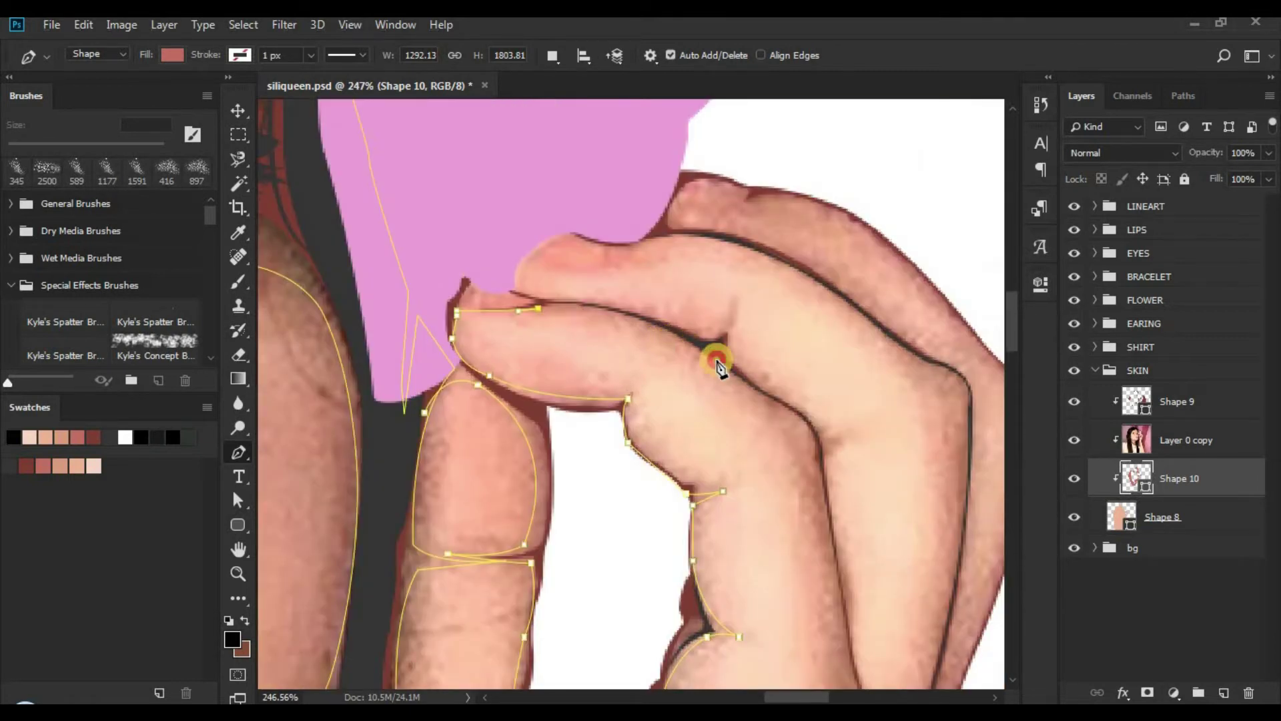
mouse_move(760, 385)
left_mouse_down()
mouse_move(678, 338)
mouse_move(762, 382)
left_mouse_up()
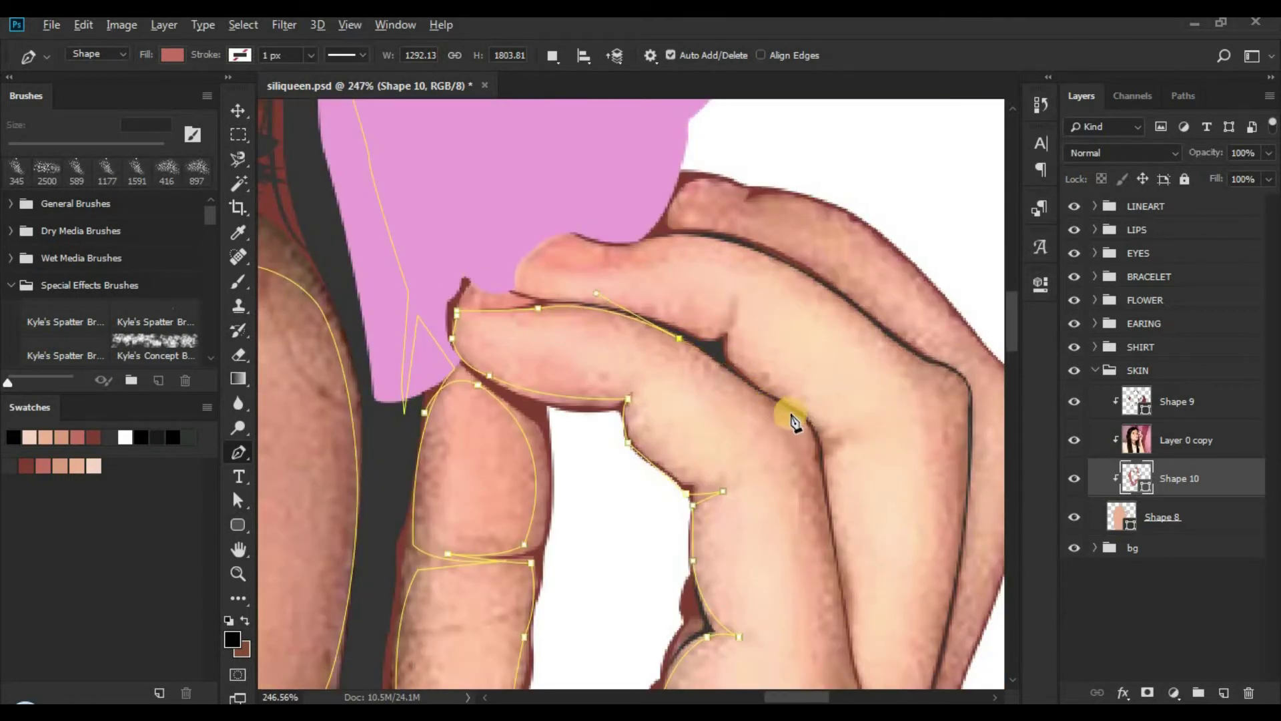
left_click_drag(804, 430, 685, 263)
left_click(669, 233, "alt")
left_click(708, 347, "alt")
left_click(700, 427)
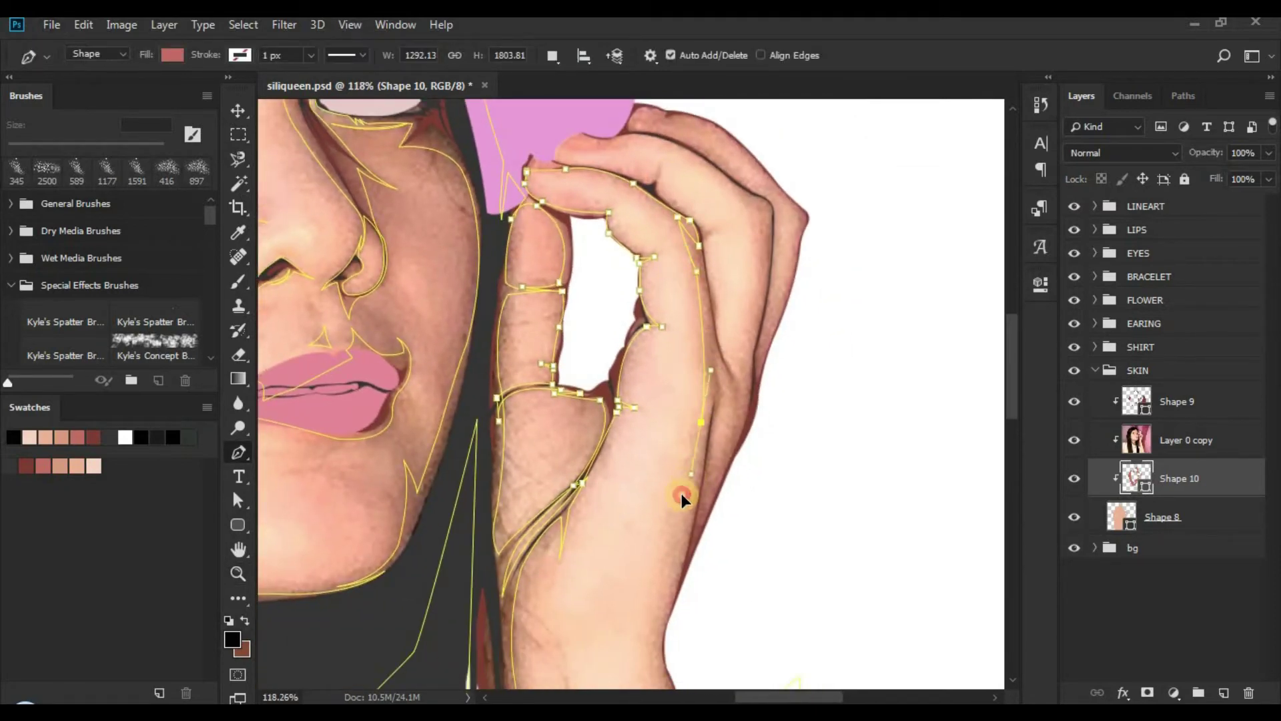
left_click_drag(682, 494, 679, 484)
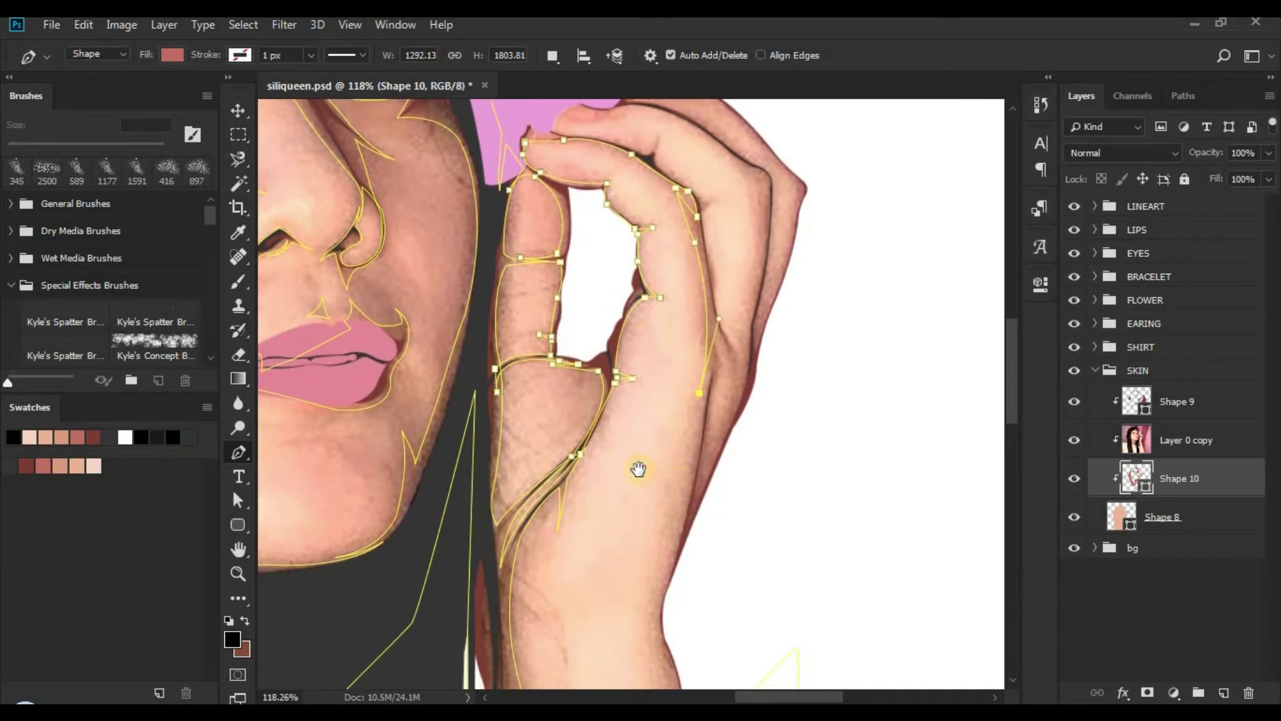
Step: Examine the traced outline around the thumb and index fingertip up close
key("ctrl+space")
left_click_drag(543, 383, 554, 345)
left_click_drag(524, 260, 546, 348)
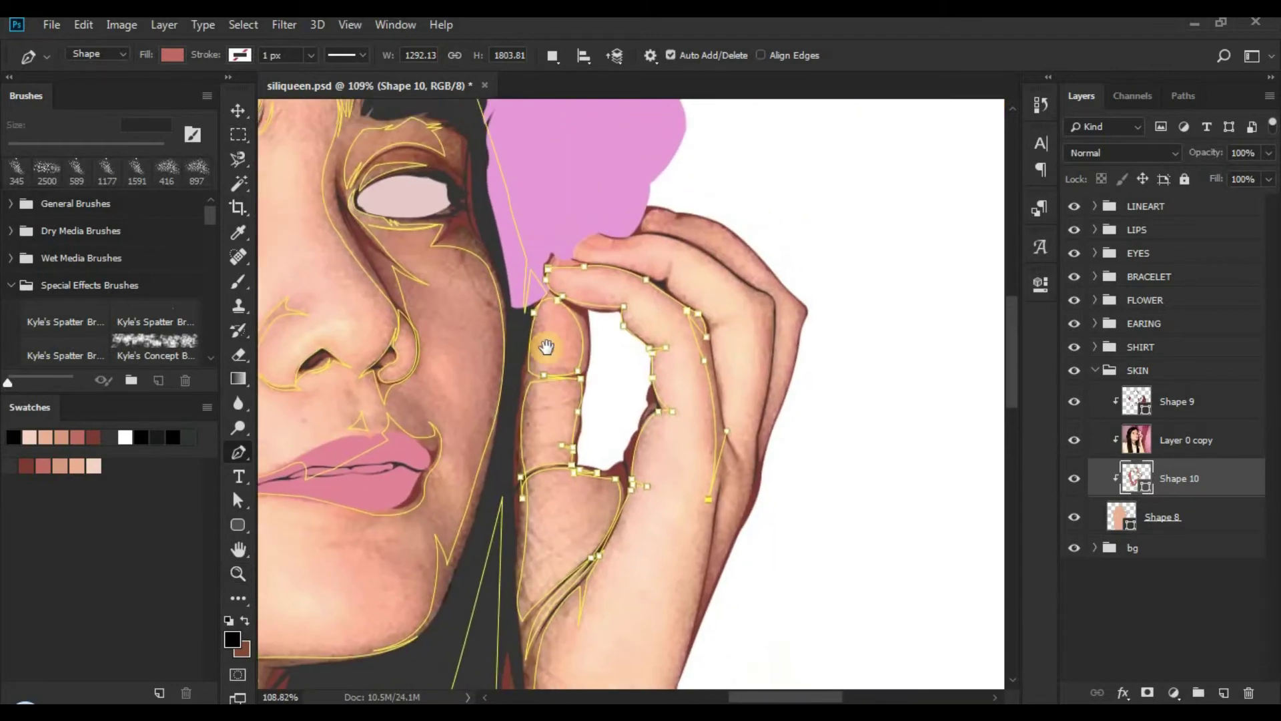
key("ctrl+space")
left_click_drag(626, 282, 723, 483)
key("ctrl+space")
left_click_drag(741, 429, 629, 412)
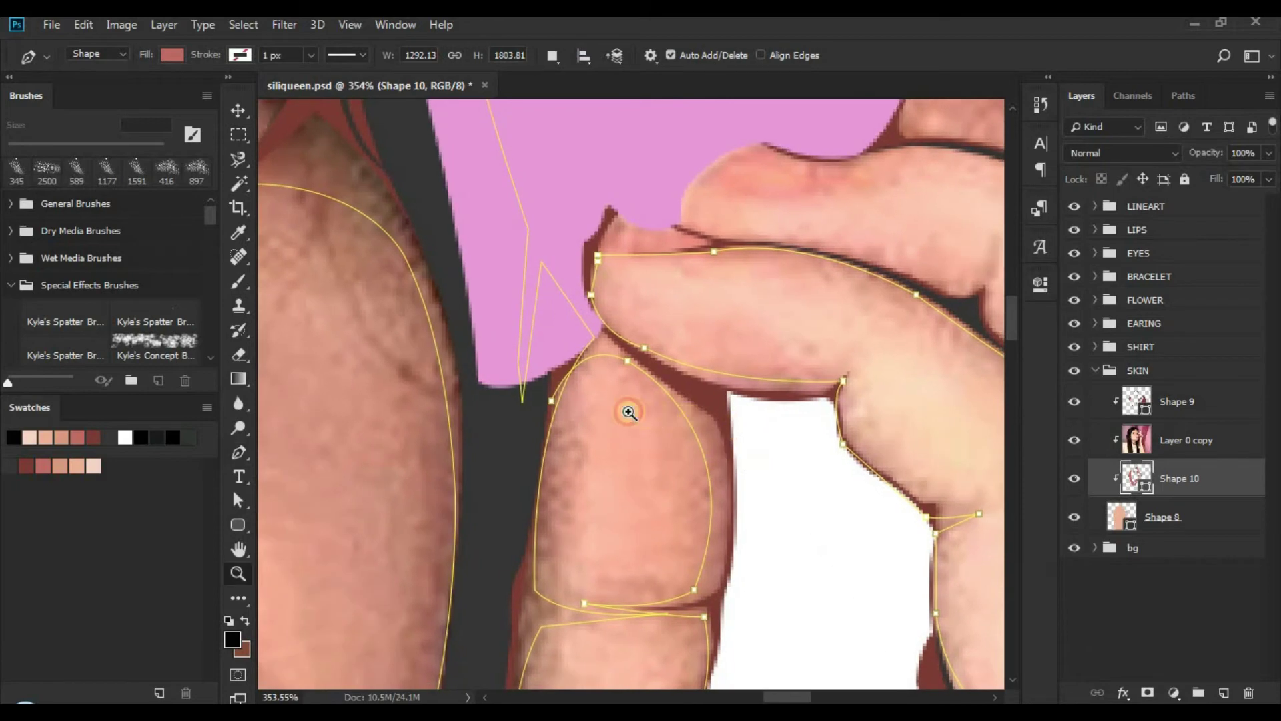
left_click_drag(822, 465, 675, 283)
key("ctrl+space")
left_click(736, 388)
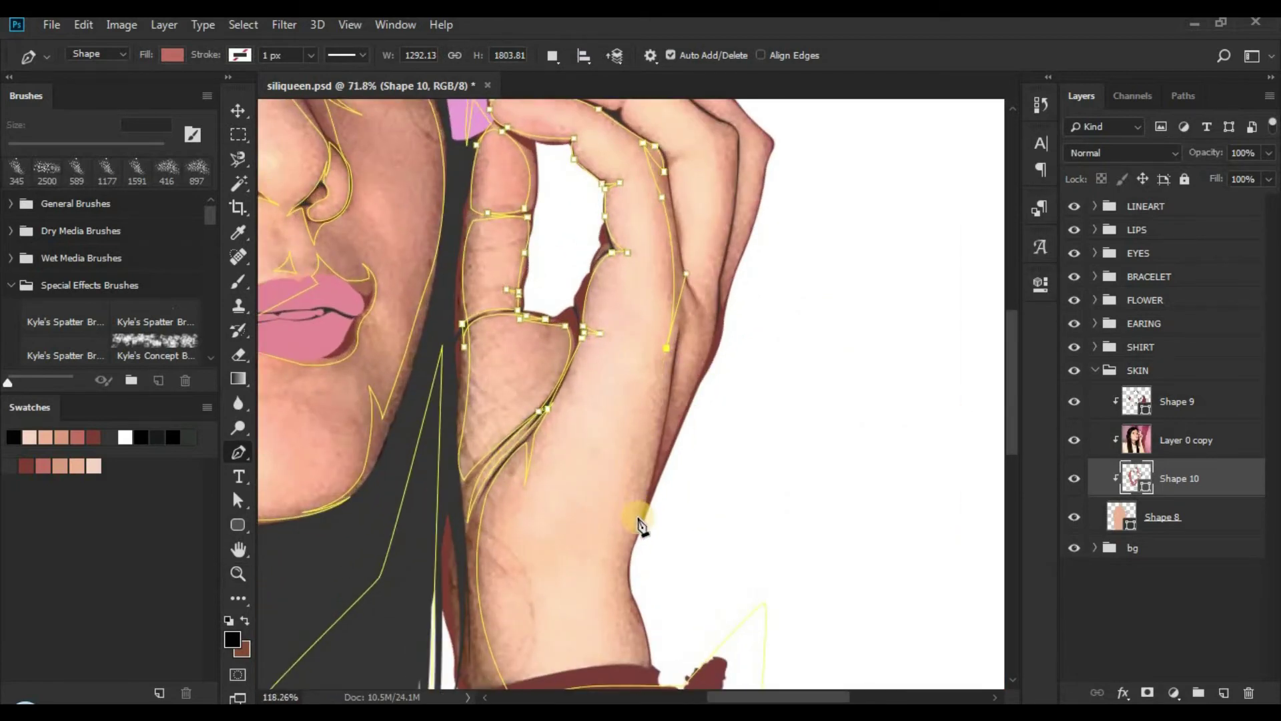
Step: Extend the outline down the outer edge of the hand and wrist to the bracelet
left_click(638, 519, "alt")
left_click_drag(634, 543, 586, 309)
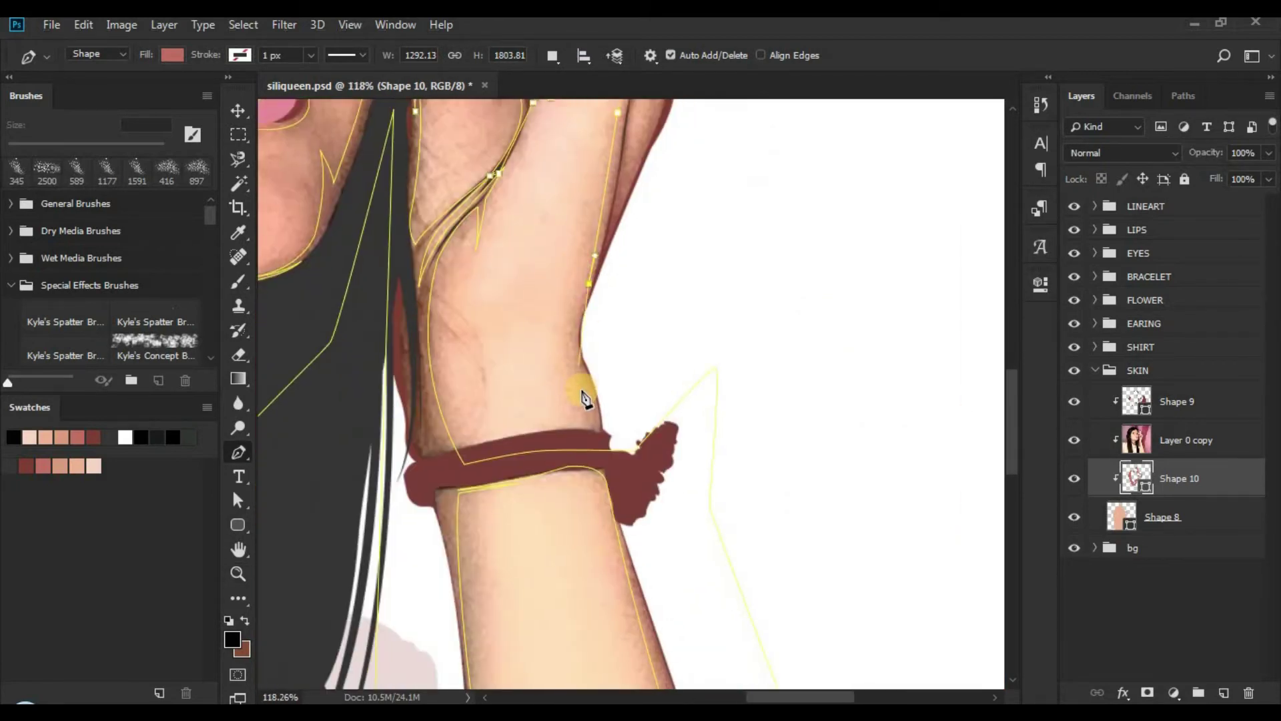
left_click_drag(611, 467, 557, 457)
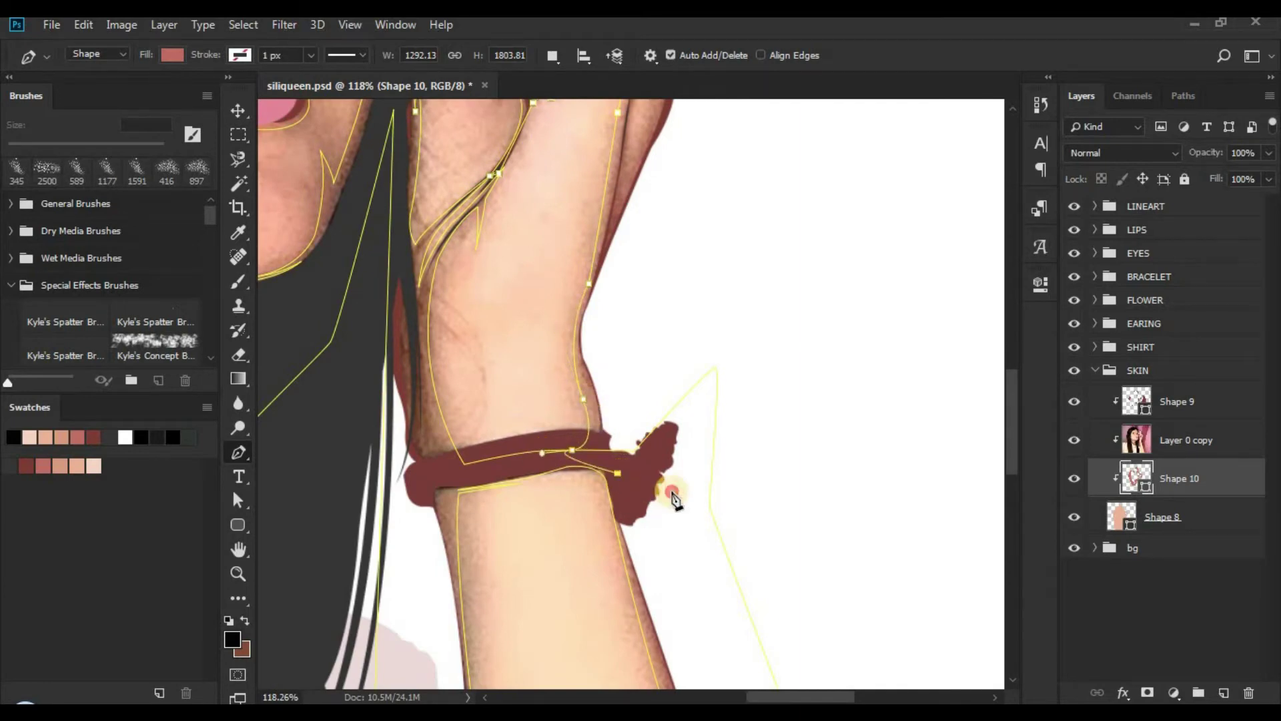
Step: Loop the outline around the outside of the hand, across the flower, and close it at the thumb tip
scroll(663, 449, "up", 5)
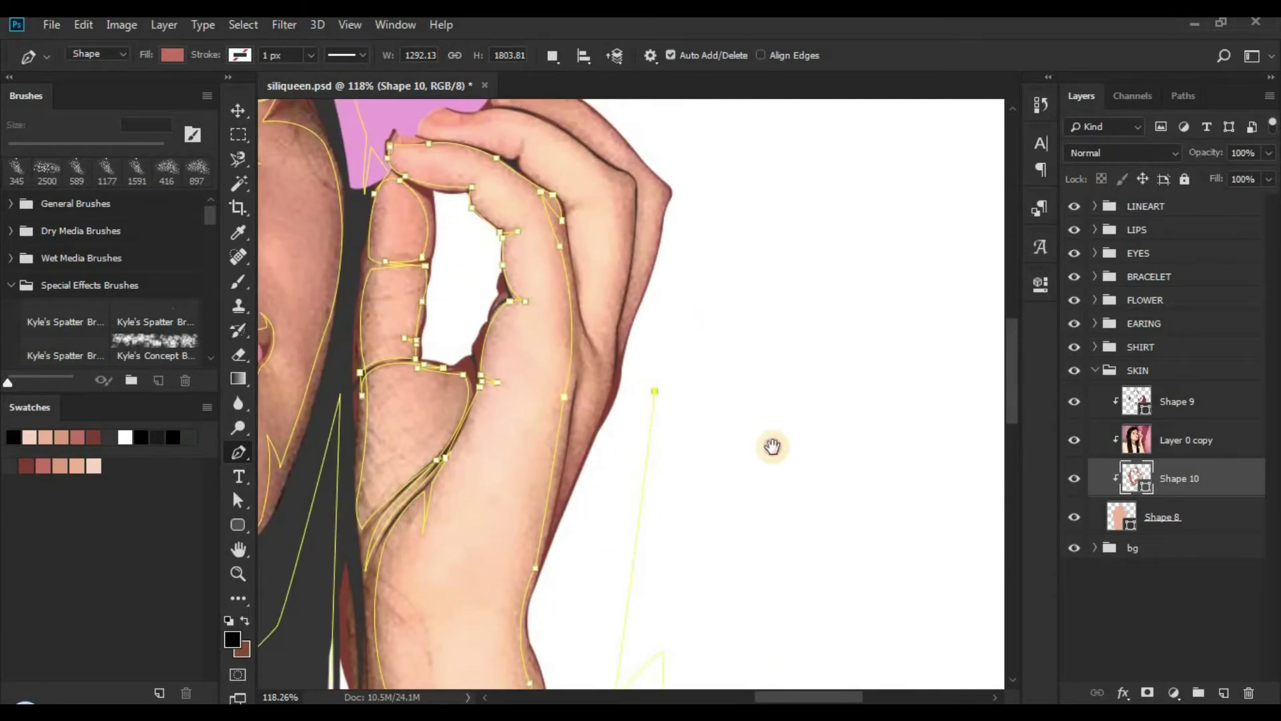
scroll(770, 444, "up", 5)
left_click(805, 330)
left_click(714, 266)
left_click(471, 261)
left_click(443, 310)
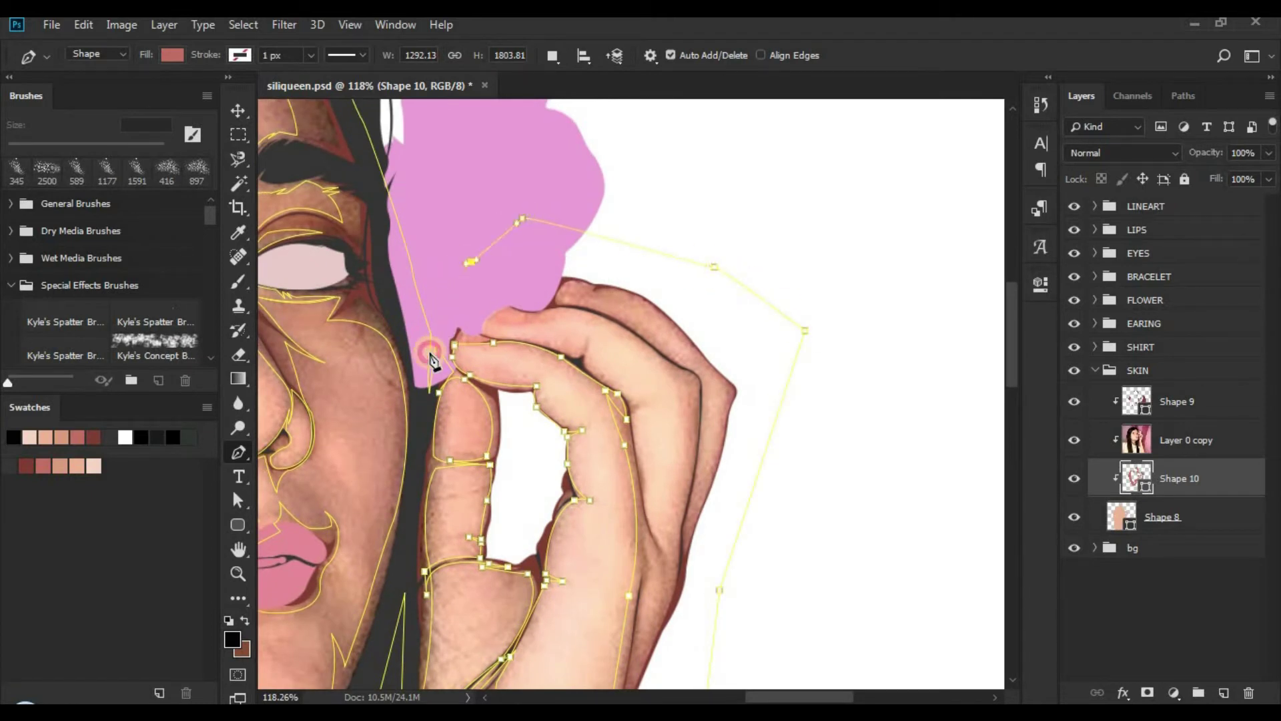
left_click_drag(438, 392, 467, 421)
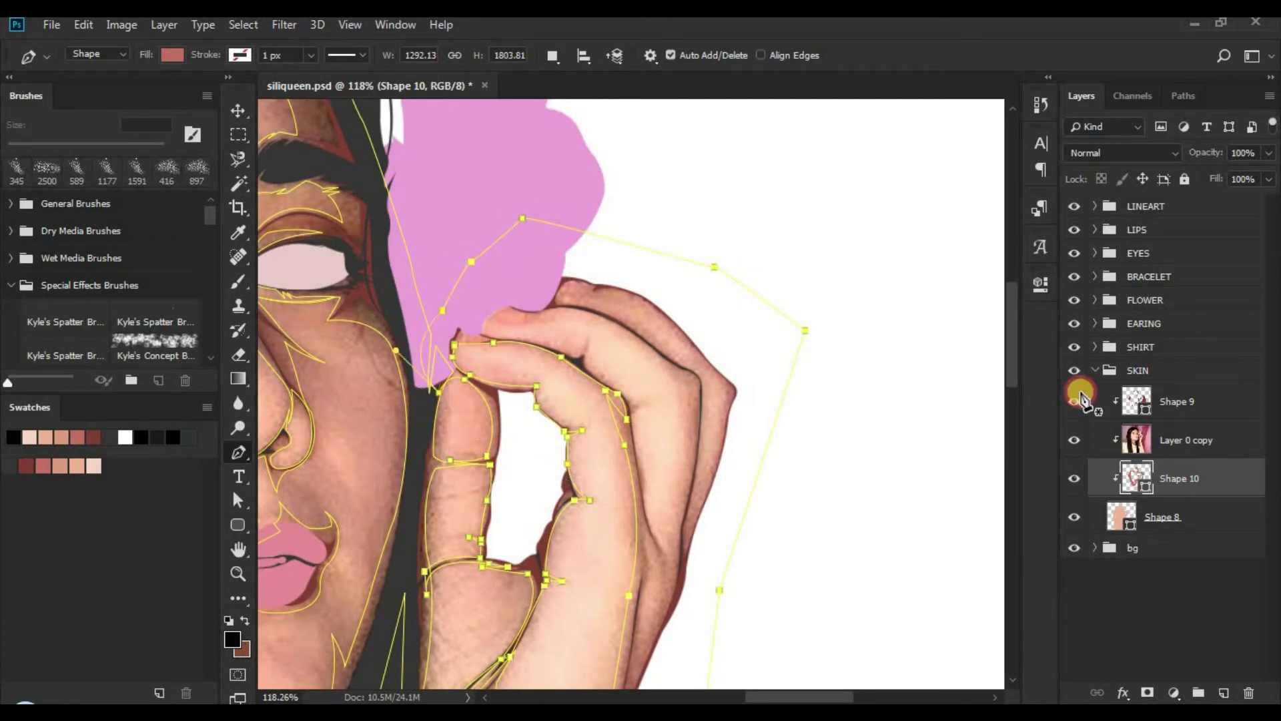
Step: Hide the Layer 0 copy reference, deselect Shape 10 and check the new finger shadows up close
left_click(1074, 440)
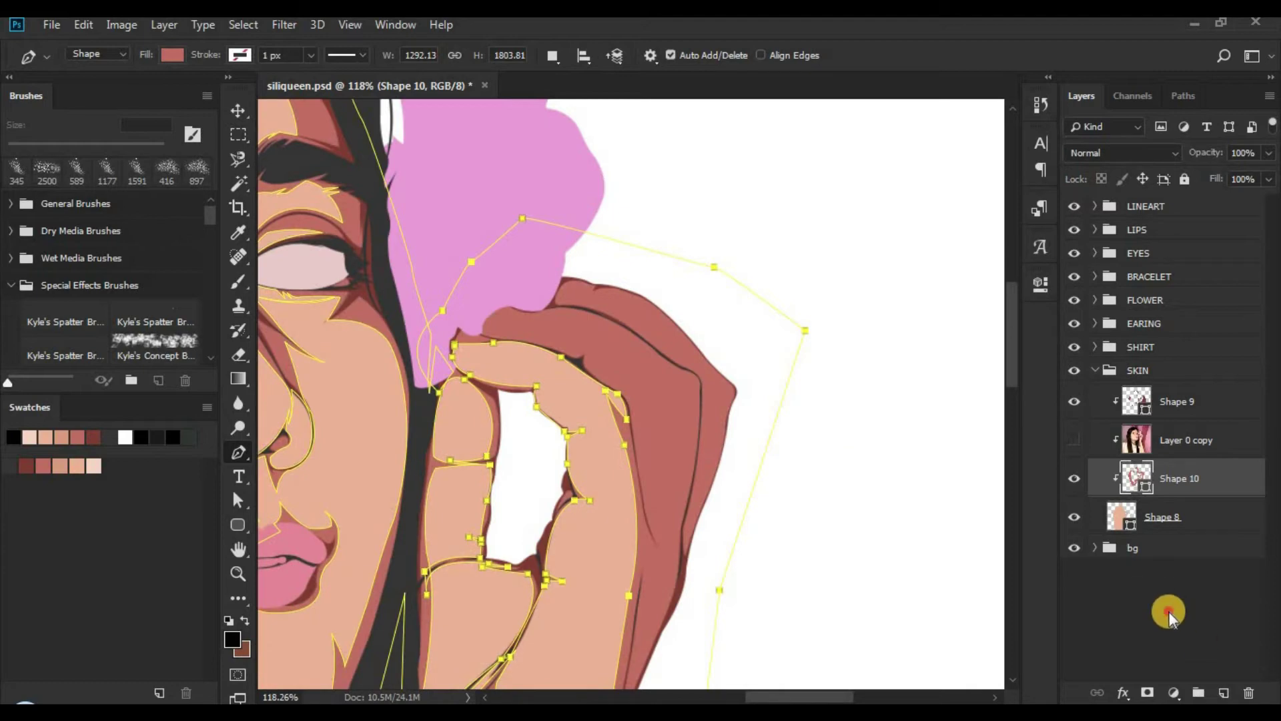
left_click(1169, 612)
key("z")
left_click_drag(611, 344, 867, 334)
Step: Show Layer 0 copy again, reselect Shape 10, and start a middle finger outline at its base with the path operation changed
left_click(1076, 439)
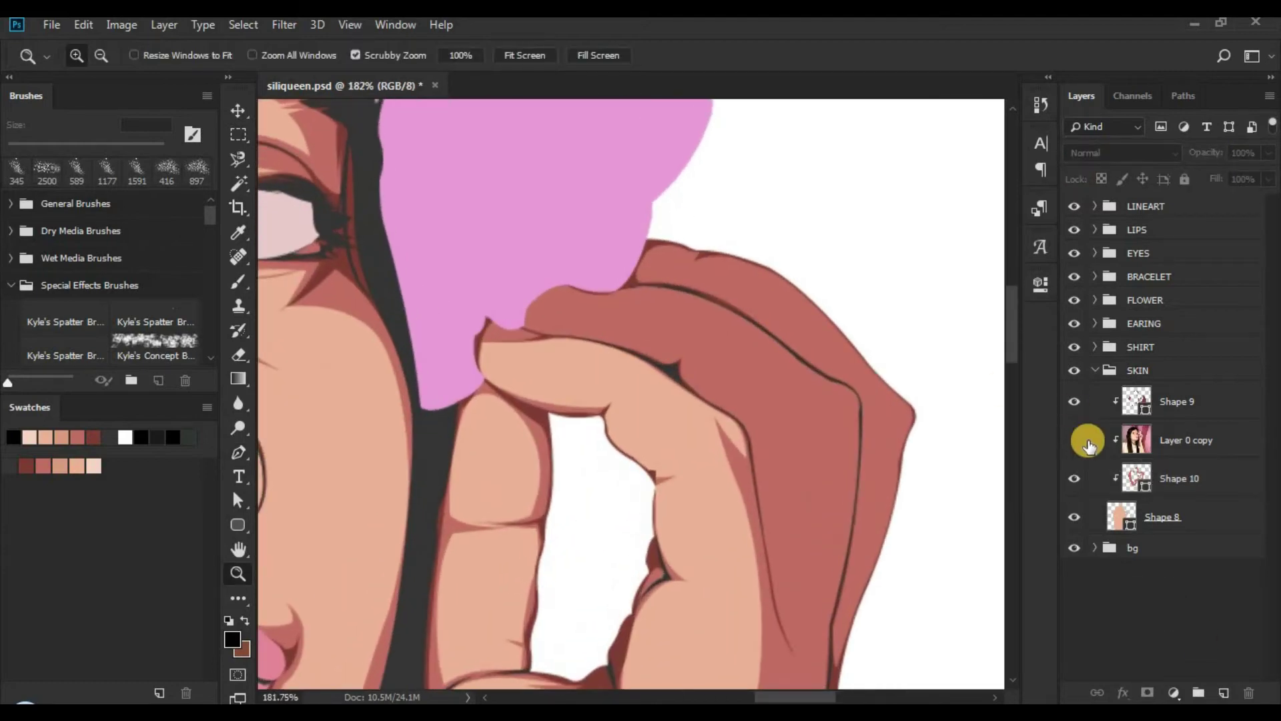
left_click(1158, 479)
key("p")
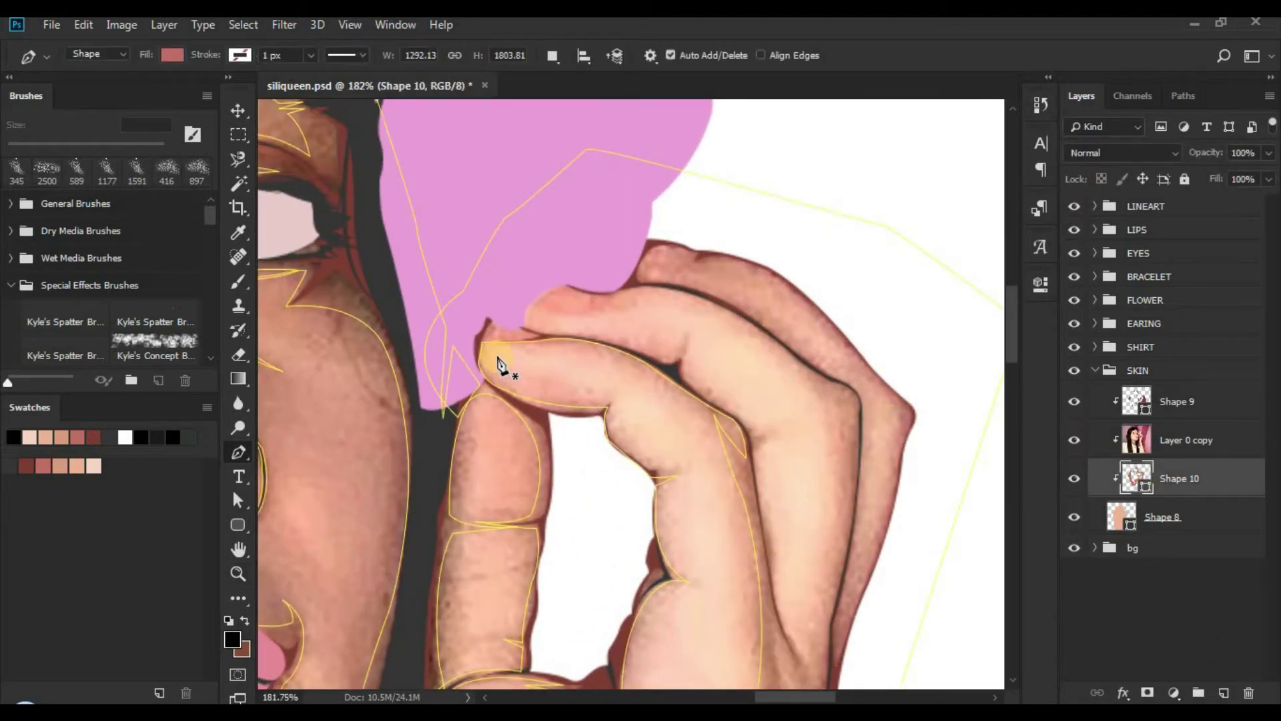
left_click_drag(587, 383, 503, 258)
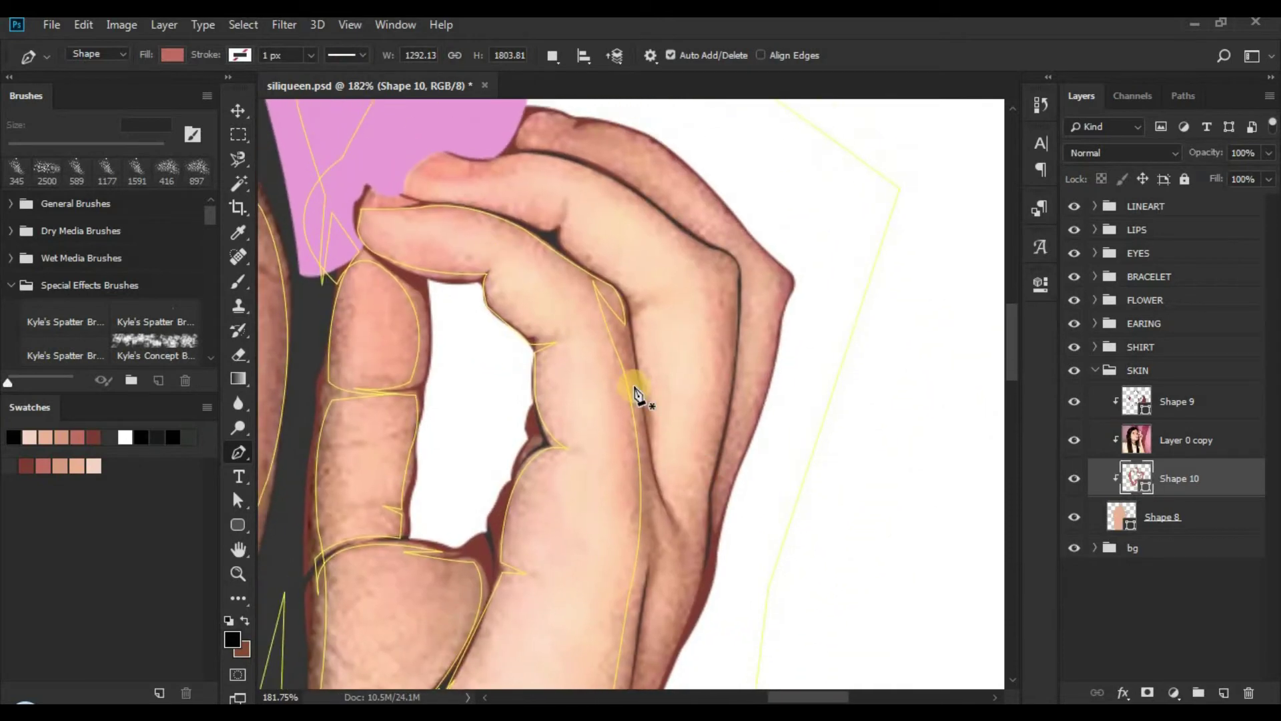
left_click(553, 55)
left_click(563, 97)
left_click_drag(687, 371, 674, 304)
left_click(677, 477)
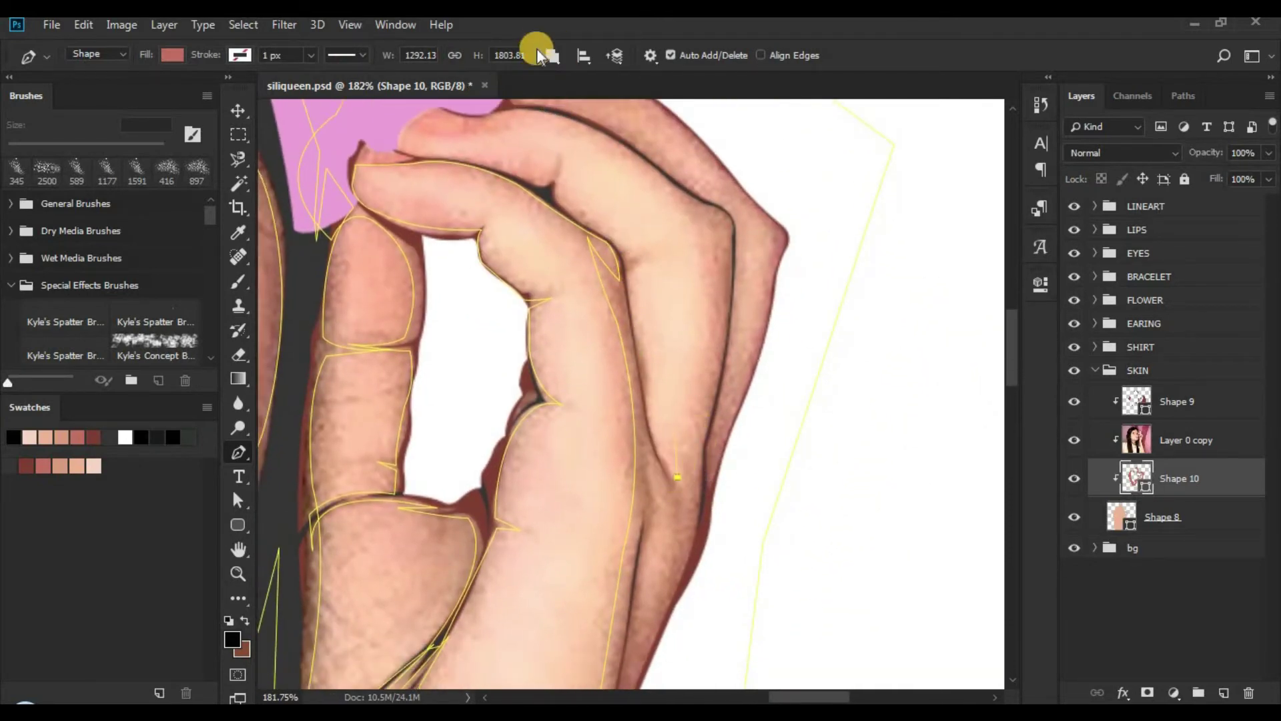
left_click(594, 128)
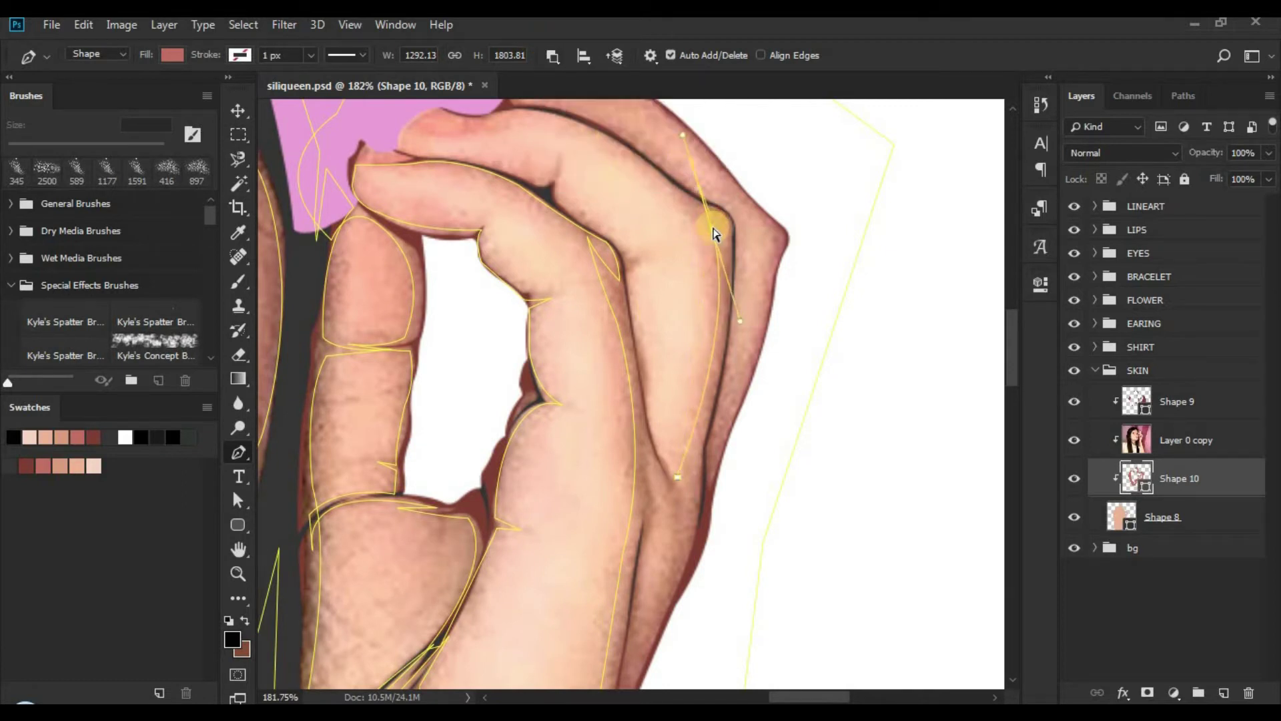
Step: Trace the middle finger's outline up its outer side, over the knuckle and along the top edge to the fingertip
left_click_drag(713, 228, 715, 319)
left_click_drag(704, 371, 715, 328)
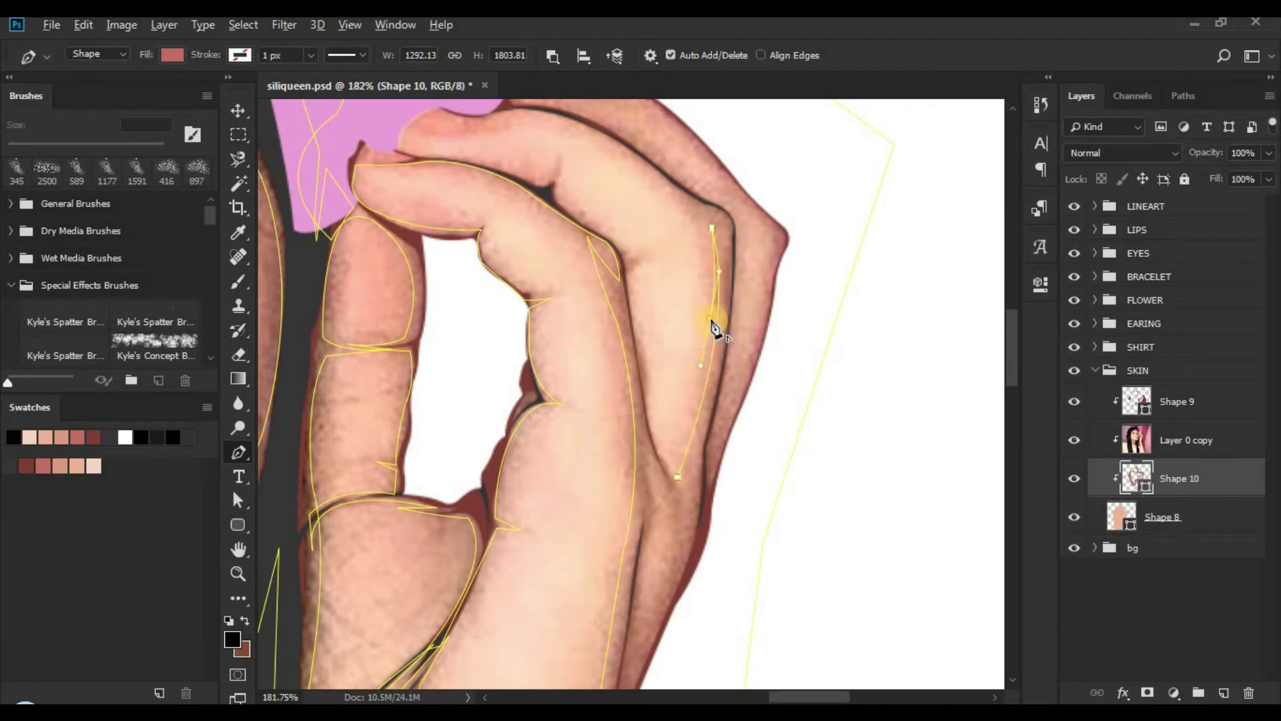
left_click(669, 189, "alt")
left_click_drag(575, 161, 660, 277)
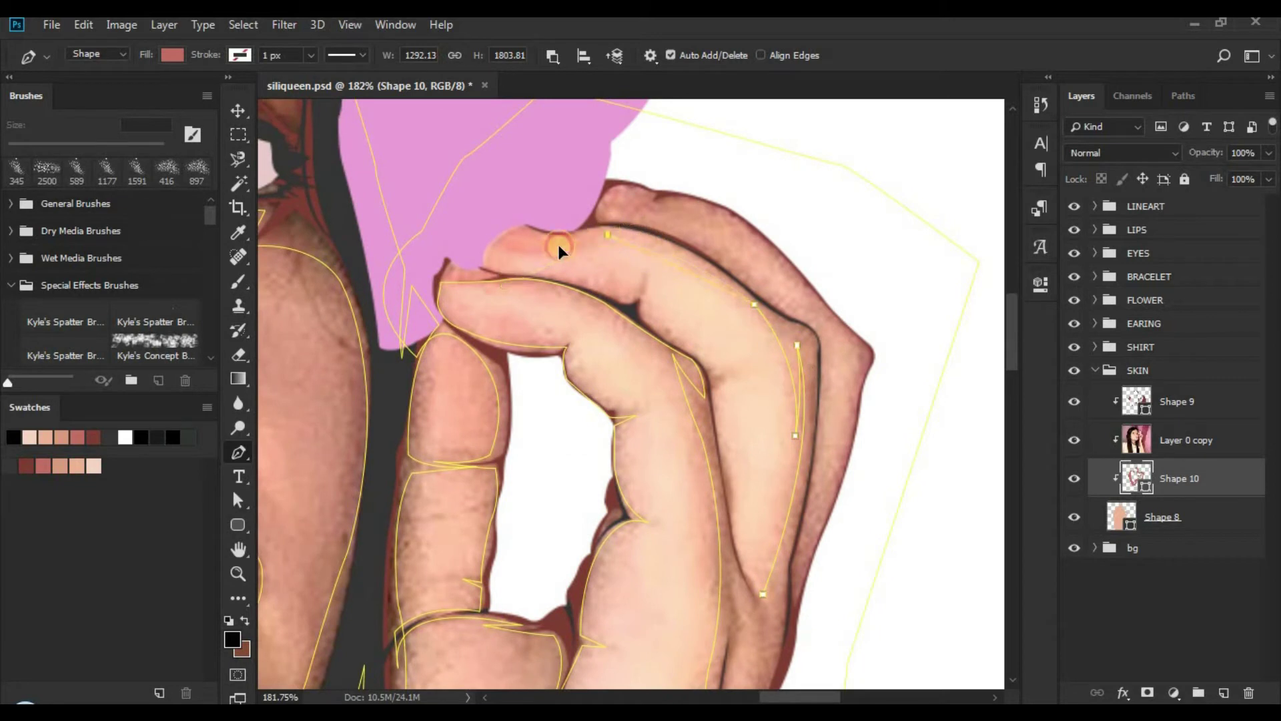
left_click_drag(554, 244, 534, 244)
left_click(608, 234)
left_click(556, 254)
left_click(505, 253)
Step: Continue the outline back along the middle finger's underside, notching the joint crease, to the index finger's knuckle
left_click_drag(553, 270, 586, 270)
left_click(631, 290, "alt")
left_click(644, 267)
mouse_move(734, 367)
left_mouse_down()
mouse_move(745, 373)
mouse_move(736, 359)
left_mouse_up()
left_click(689, 342)
left_click_drag(670, 275, 632, 175)
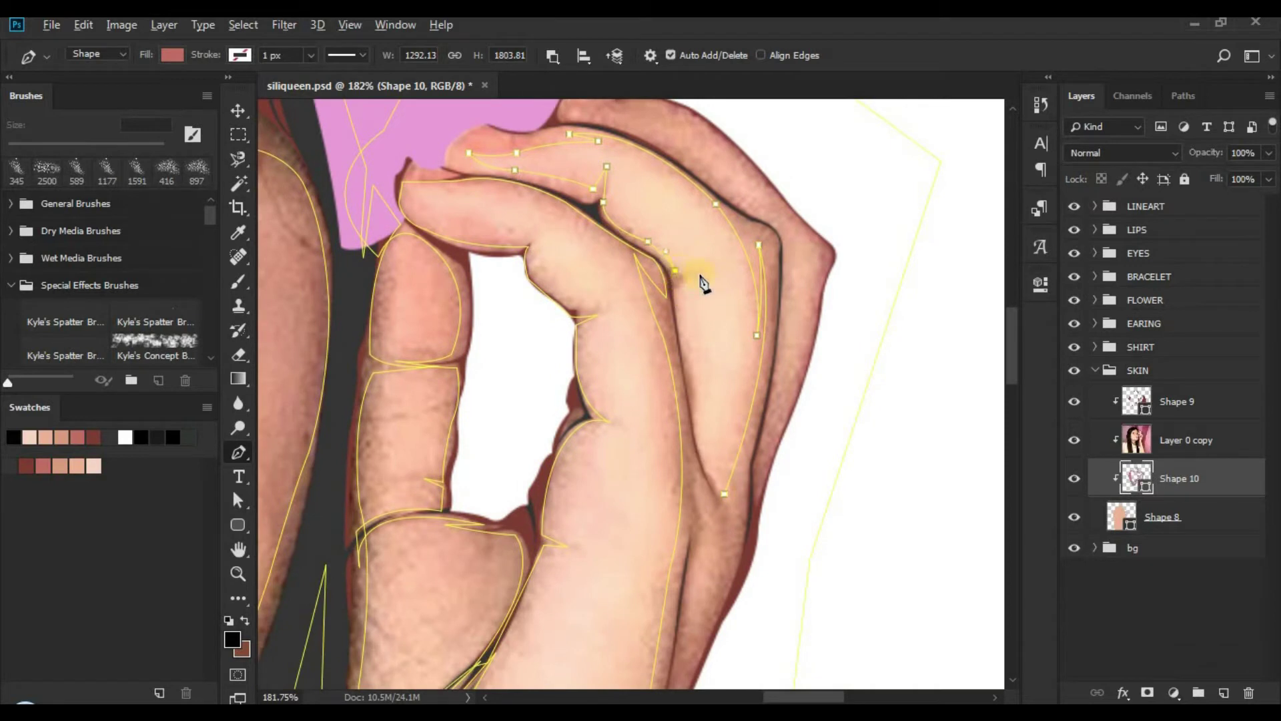
Step: Add the lower joint notch on the middle finger's inner side and close the outline at the finger's base
left_click(685, 297)
left_click_drag(680, 321, 682, 327)
left_click(677, 300, "alt")
left_click(723, 494)
left_click_drag(756, 532, 755, 536)
Step: Outline a narrow closed sliver on the hand just below the middle finger's base
left_click_drag(678, 280, 645, 170)
left_click(669, 423)
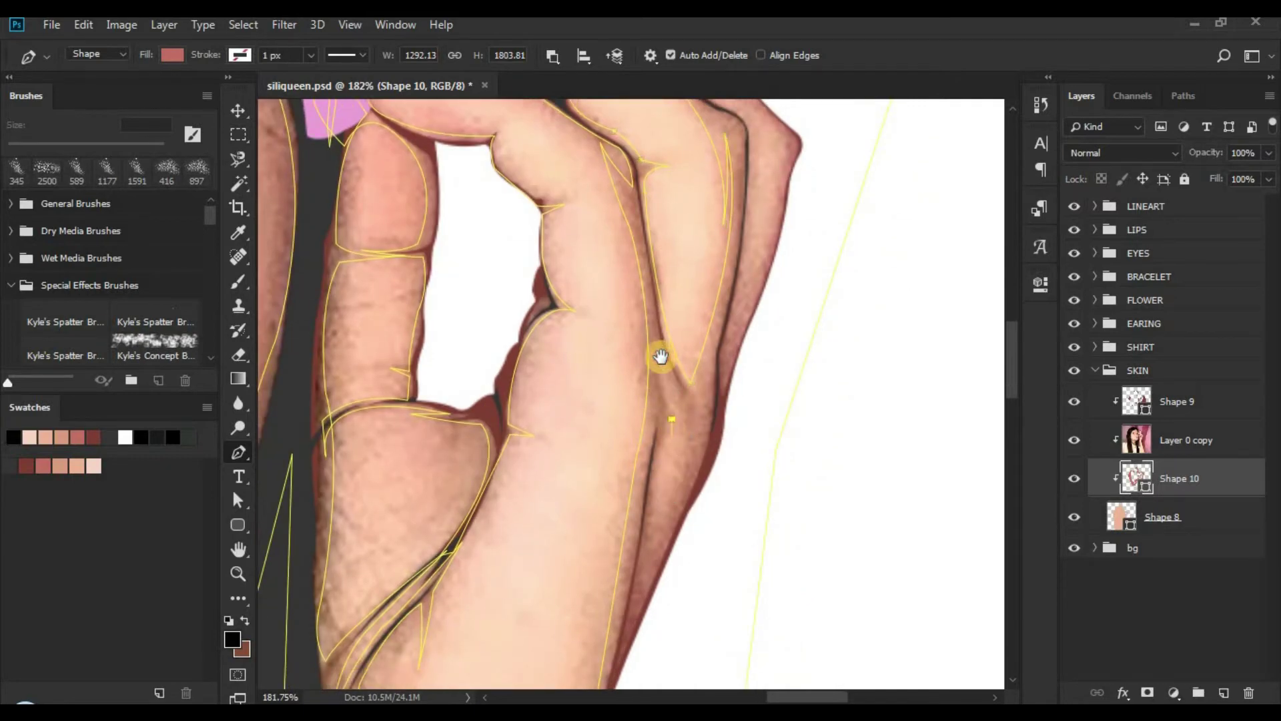
scroll(659, 352, "down", 3)
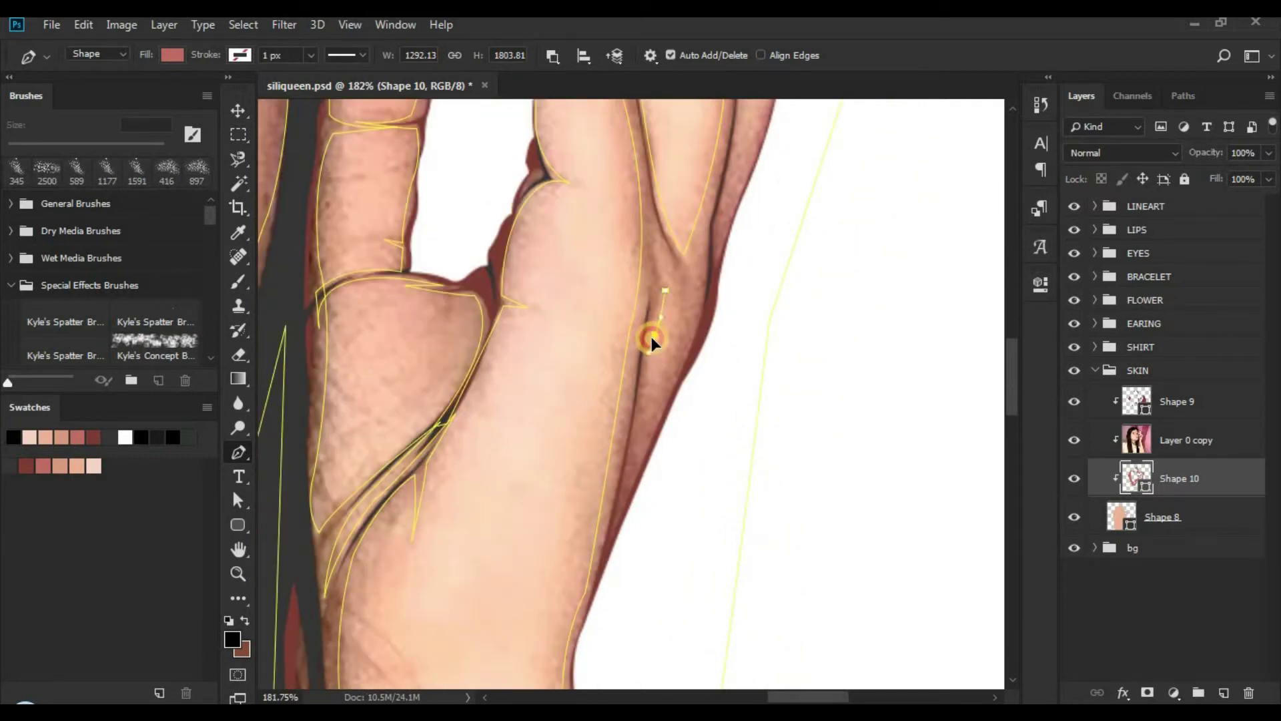
left_click(637, 425)
left_click(666, 292)
scroll(674, 353, "up", 5)
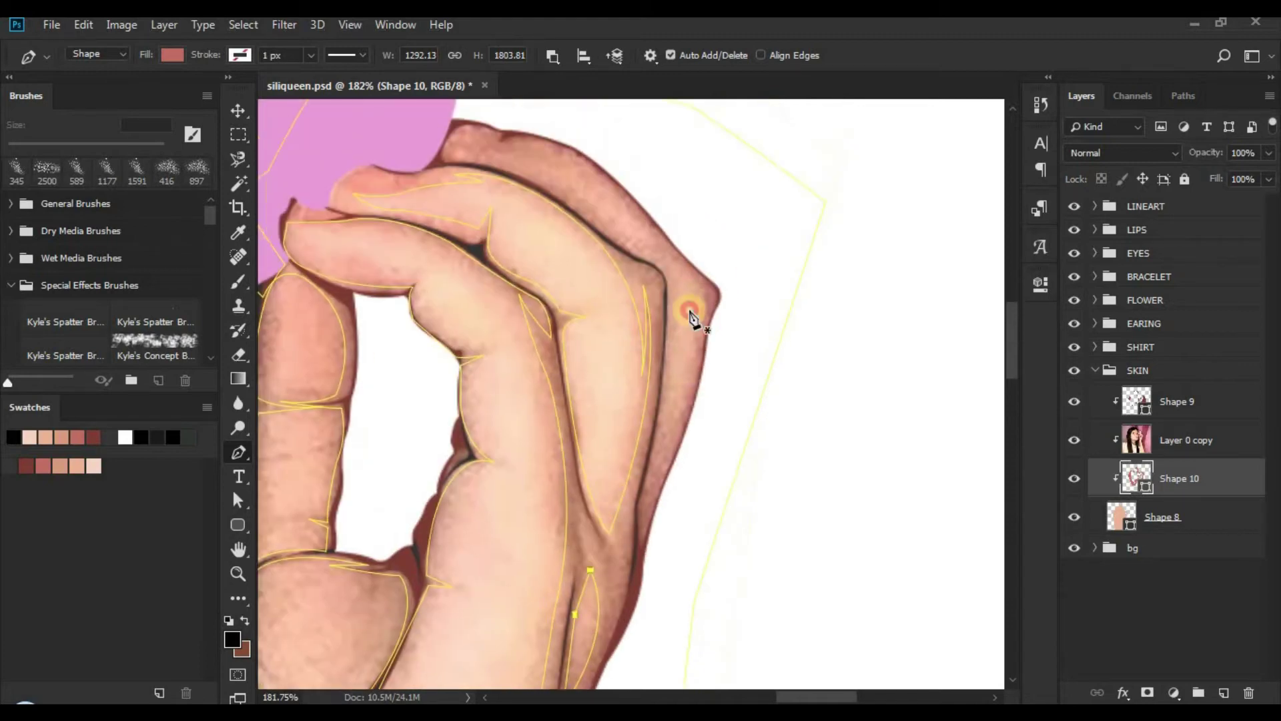
Step: Start the ring finger's outline beside its knuckle, tracing the outer side and curving over the knuckle to the upper edge
left_click(672, 276)
left_click_drag(652, 460, 674, 395)
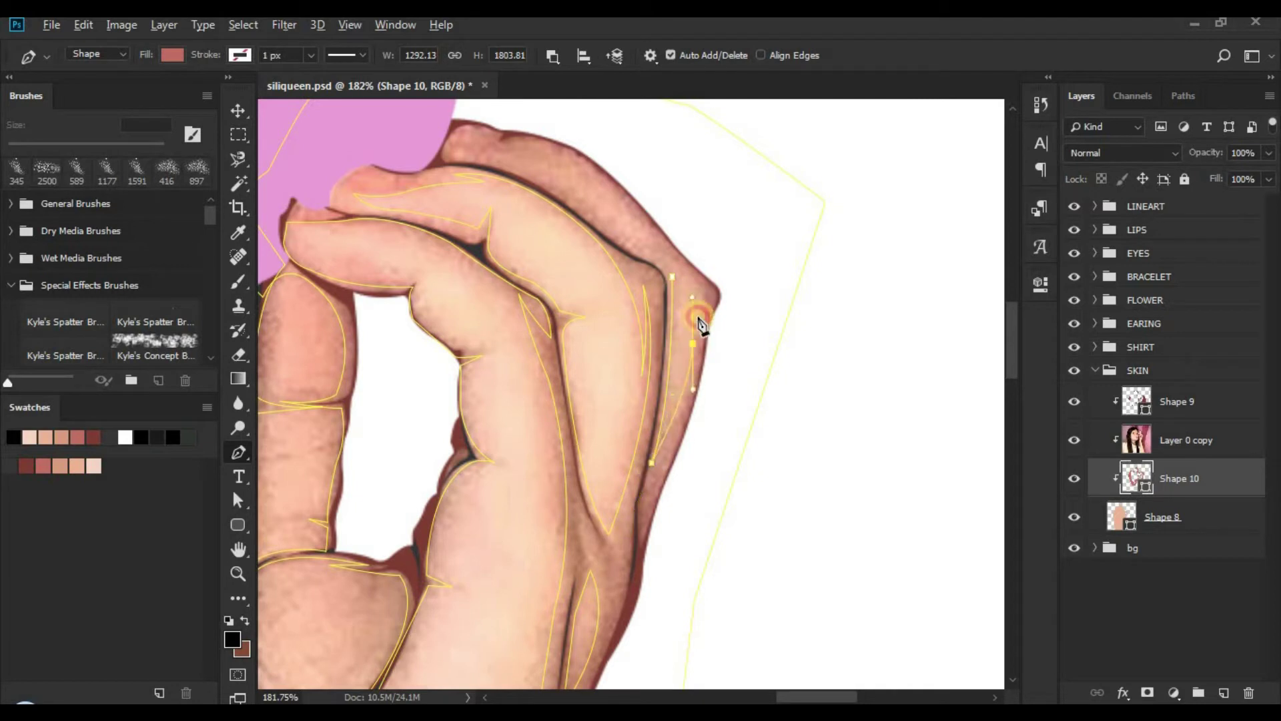
mouse_move(700, 325)
left_mouse_down()
mouse_move(697, 344)
mouse_move(706, 300)
left_mouse_up()
left_click(703, 294, "alt")
left_click_drag(693, 235, 684, 335)
left_click(629, 341)
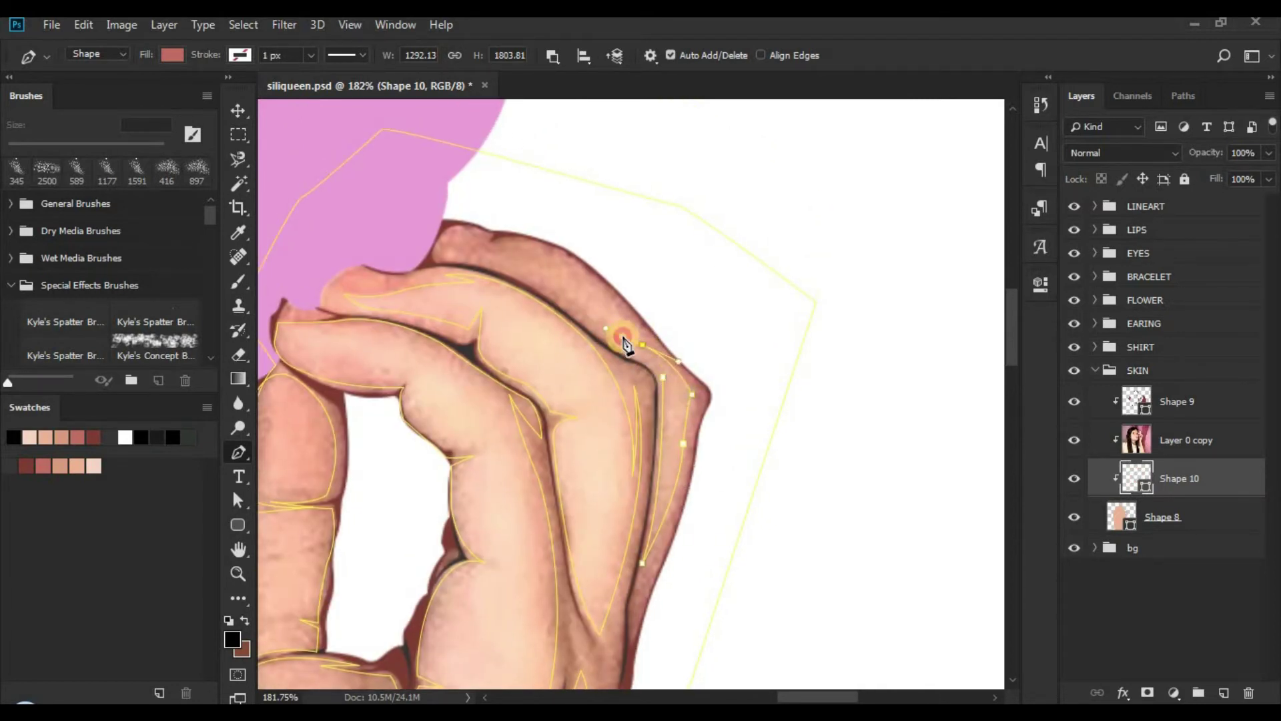
left_click(642, 344, "alt")
Step: Finish the ring finger outline along its top edge toward the fingertip and back to the knuckle
scroll(600, 338, "up", 2)
scroll(600, 338, "left", 1)
left_click_drag(509, 336, 598, 343)
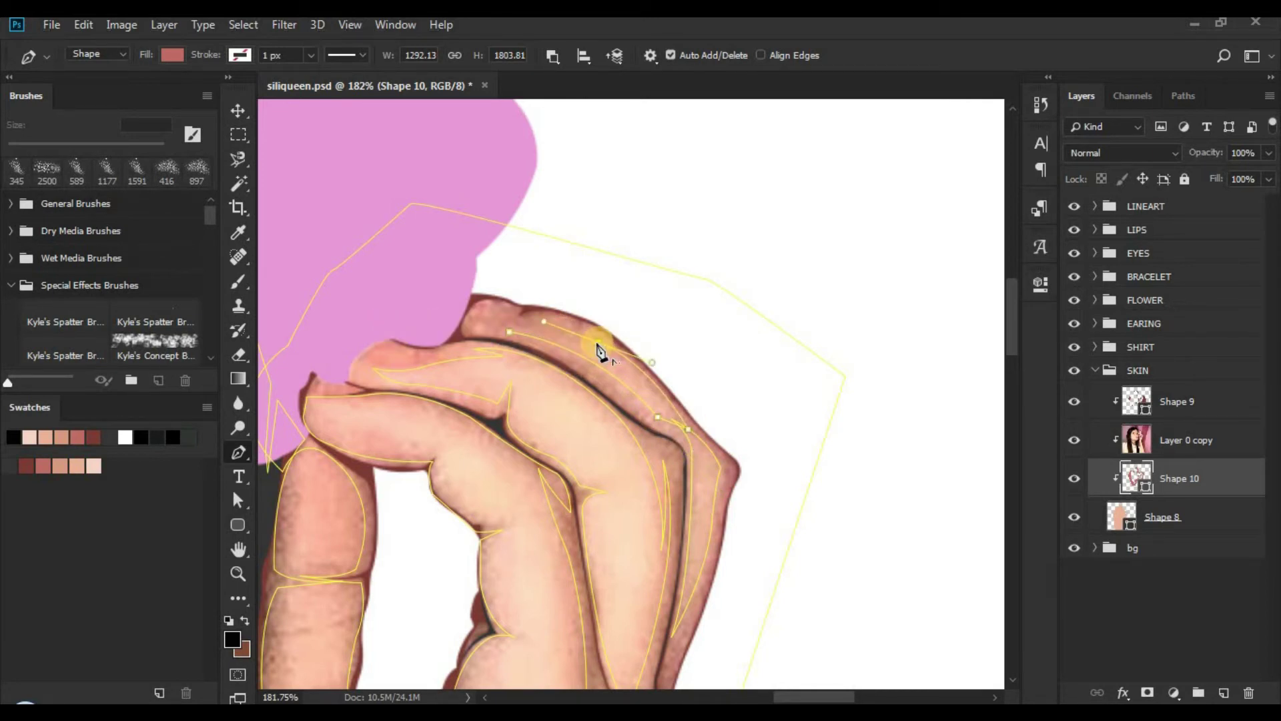
left_click(509, 331)
left_click_drag(506, 332, 600, 363)
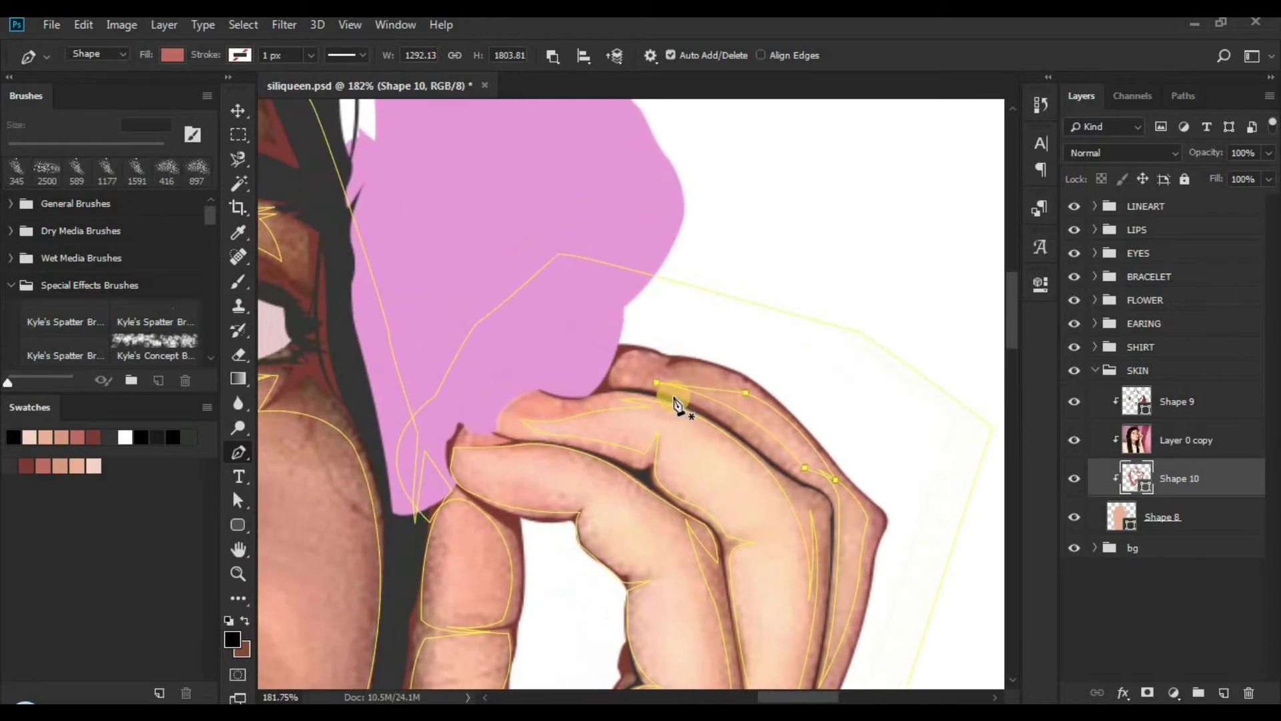
Step: Compare the finger shadows with the reference by hiding and showing Layer 0 copy, and examine the fingertips close up
left_click(1074, 442)
left_click(1123, 668)
key("z")
left_click_drag(650, 322, 775, 343)
left_click(1074, 439)
key("p")
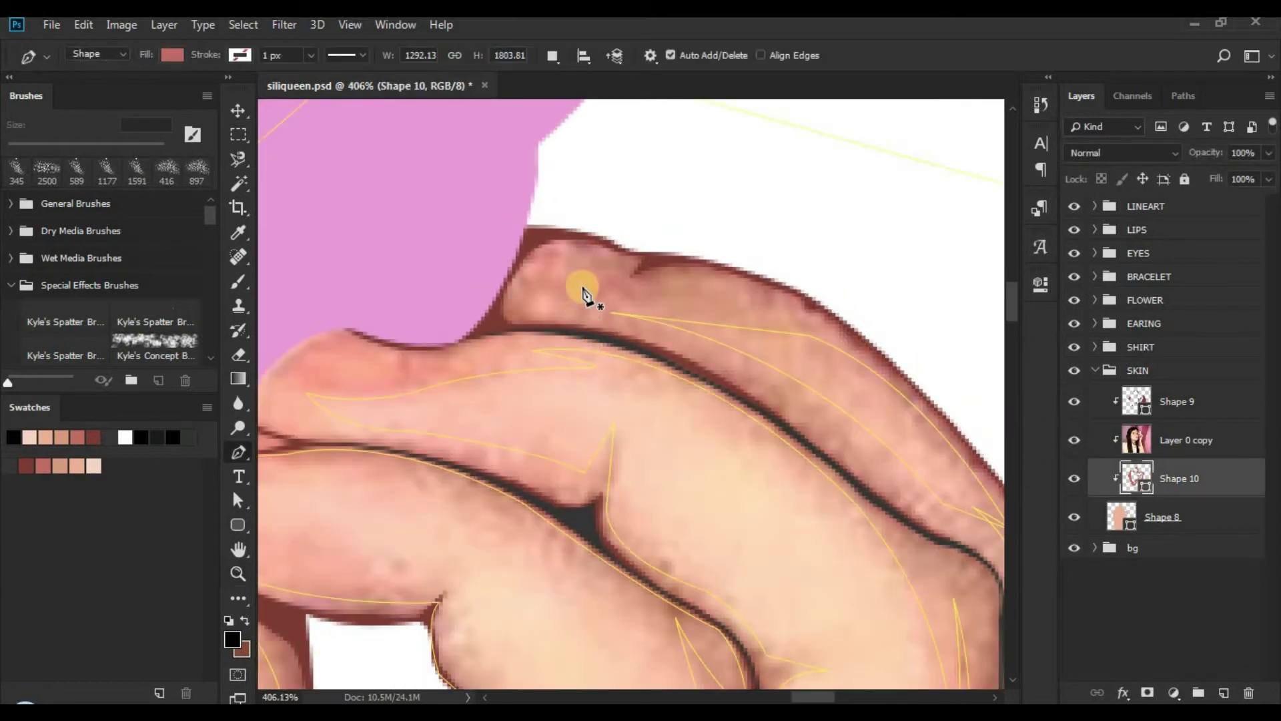
Step: Set the path operation to subtract and outline a closed patch along the middle fingertip's lower side
left_click(552, 55)
left_click(591, 116)
left_click_drag(485, 330, 555, 323)
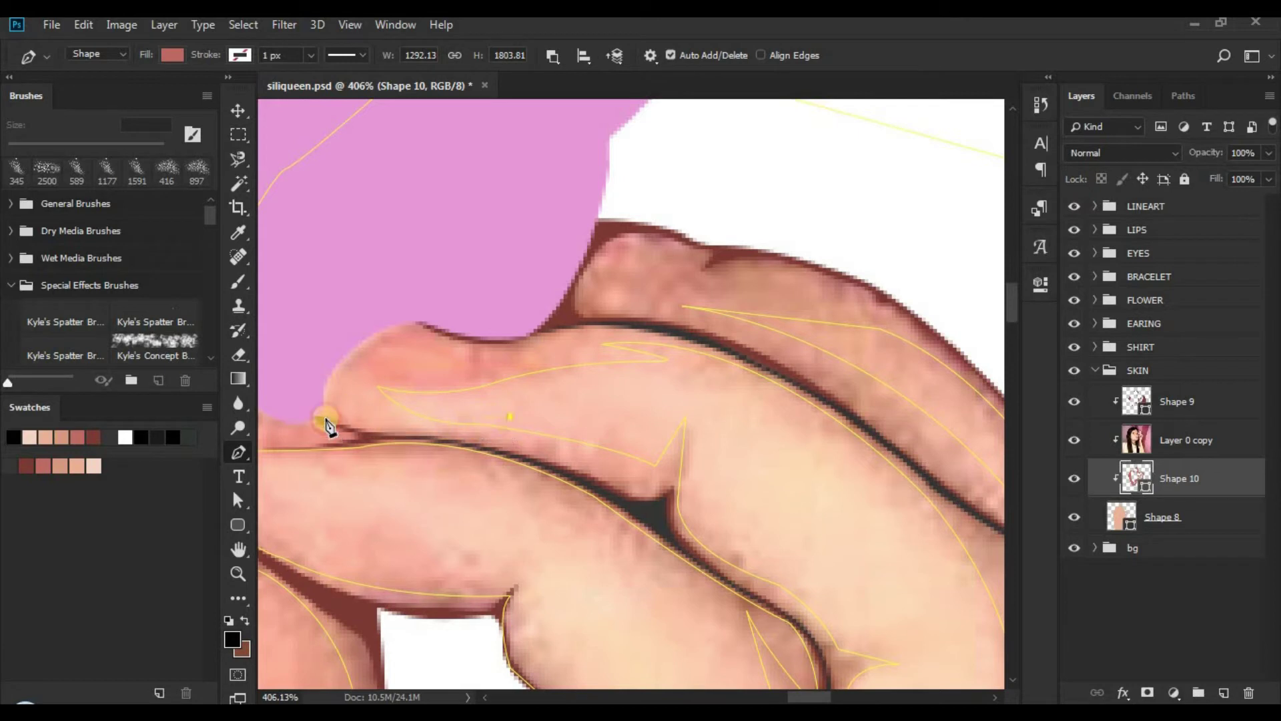
left_click_drag(301, 392, 290, 357)
left_click(366, 367)
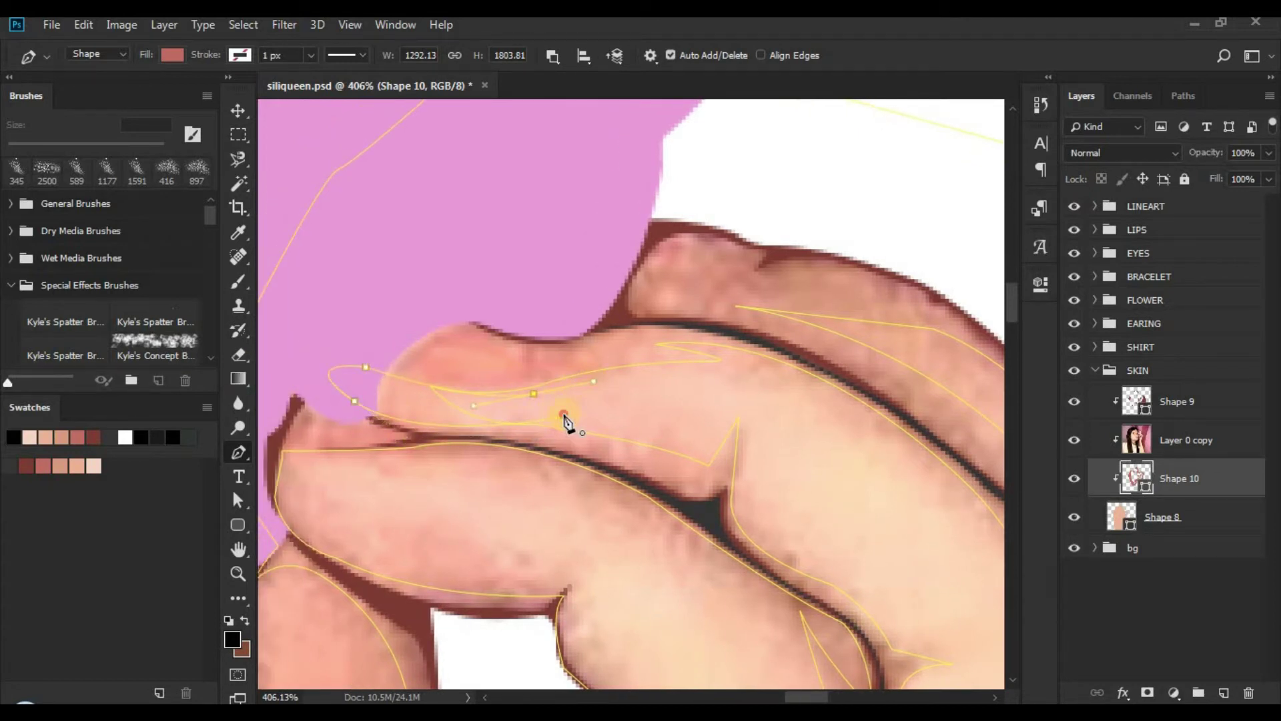
left_click(564, 415)
Step: Outline a small closed patch on the upper part of the middle fingertip
left_click(430, 351)
left_click_drag(521, 367, 522, 348)
left_click(433, 354)
left_click_drag(389, 372, 389, 379)
left_click_drag(719, 297, 632, 367)
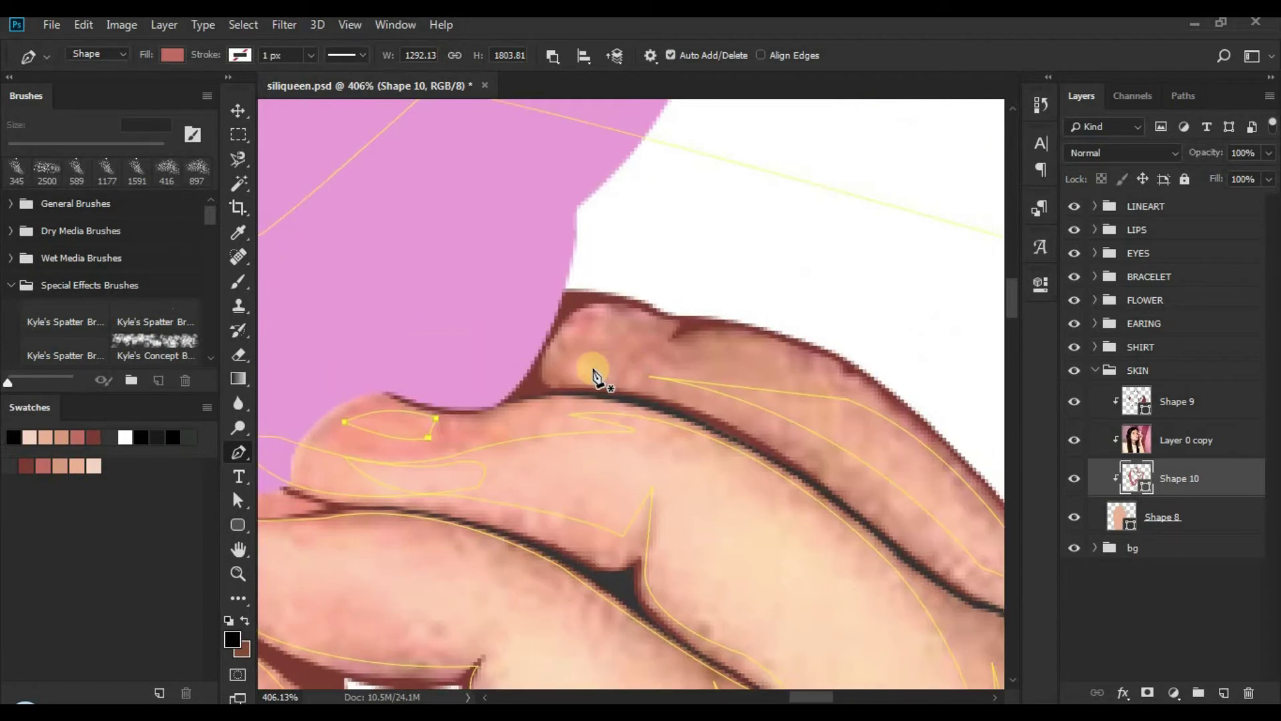
Step: Outline two small closed patches on the ring fingertip, one along its lower edge and one near the nail
left_click(591, 371)
left_click(647, 384)
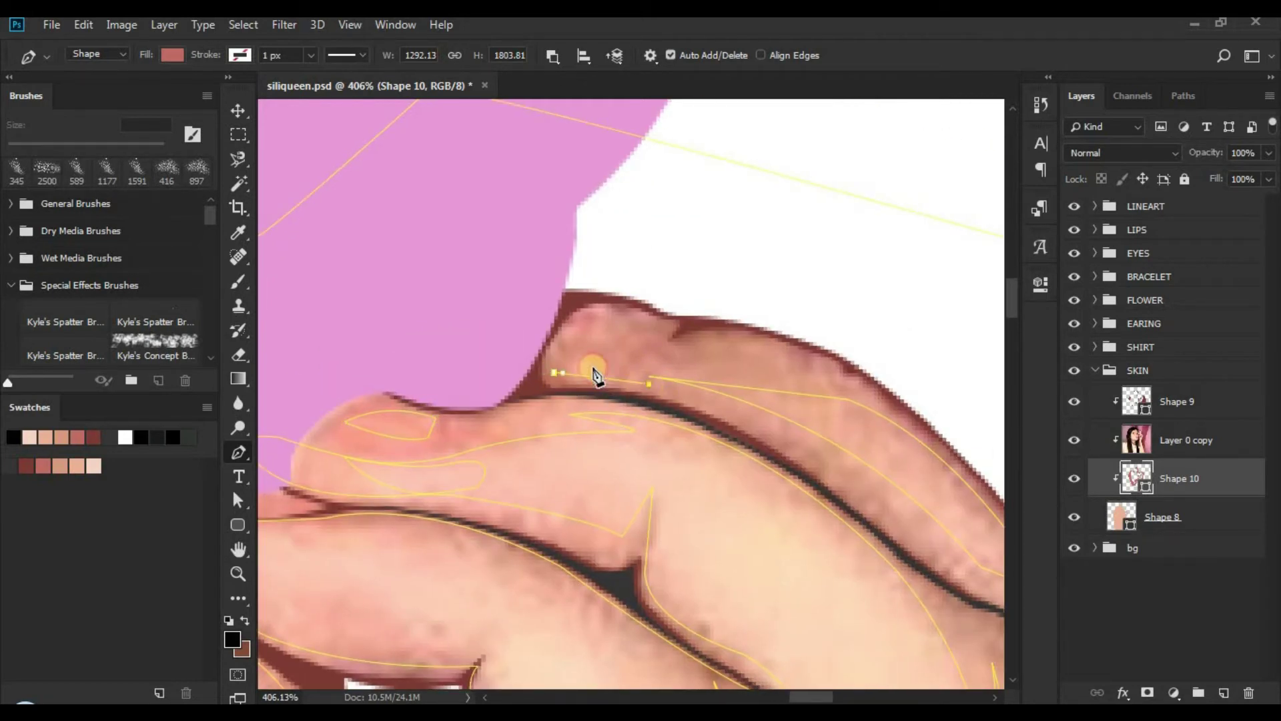
left_click(555, 374)
left_click(560, 334)
left_click(650, 323, "alt")
left_click_drag(588, 307, 545, 316)
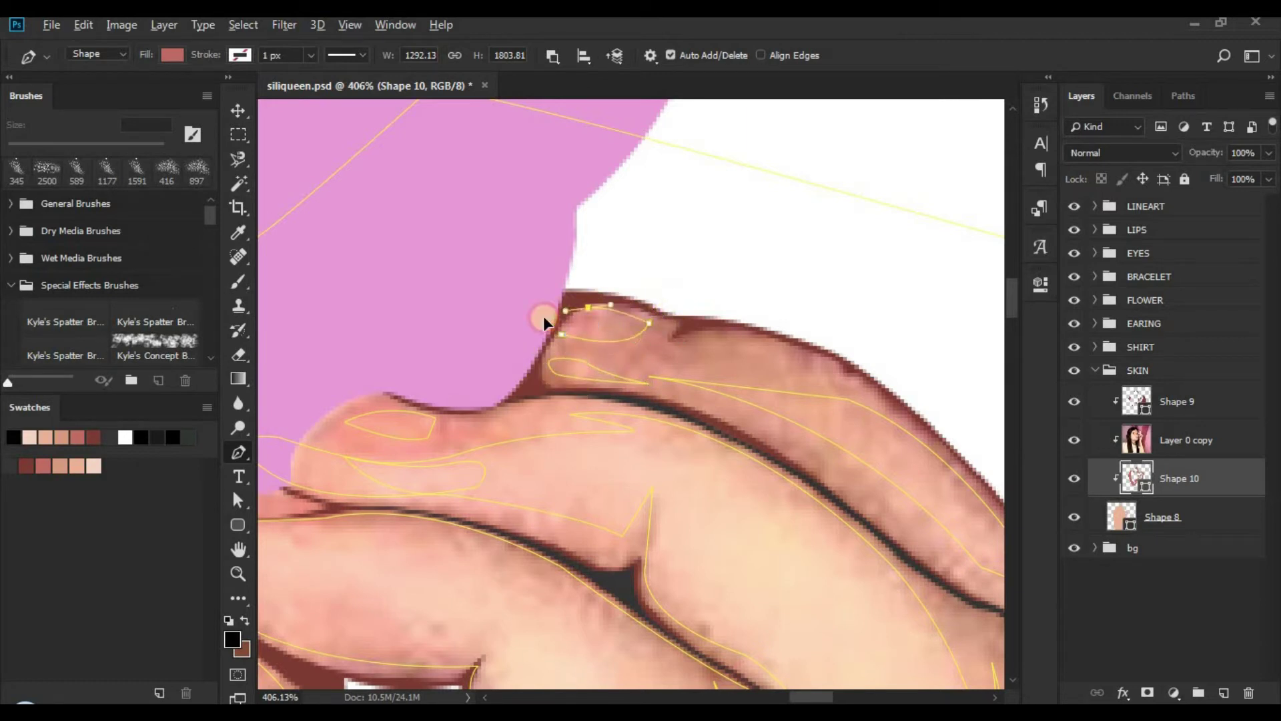
left_click(588, 308, "alt")
Step: Hide Layer 0 copy, review the whole portrait and save the file
key("ctrl+space")
left_click_drag(679, 345, 507, 331)
left_click_drag(770, 582, 680, 274)
key("ctrl+space")
left_click(1074, 440)
key("z")
scroll(686, 372, "down", 3)
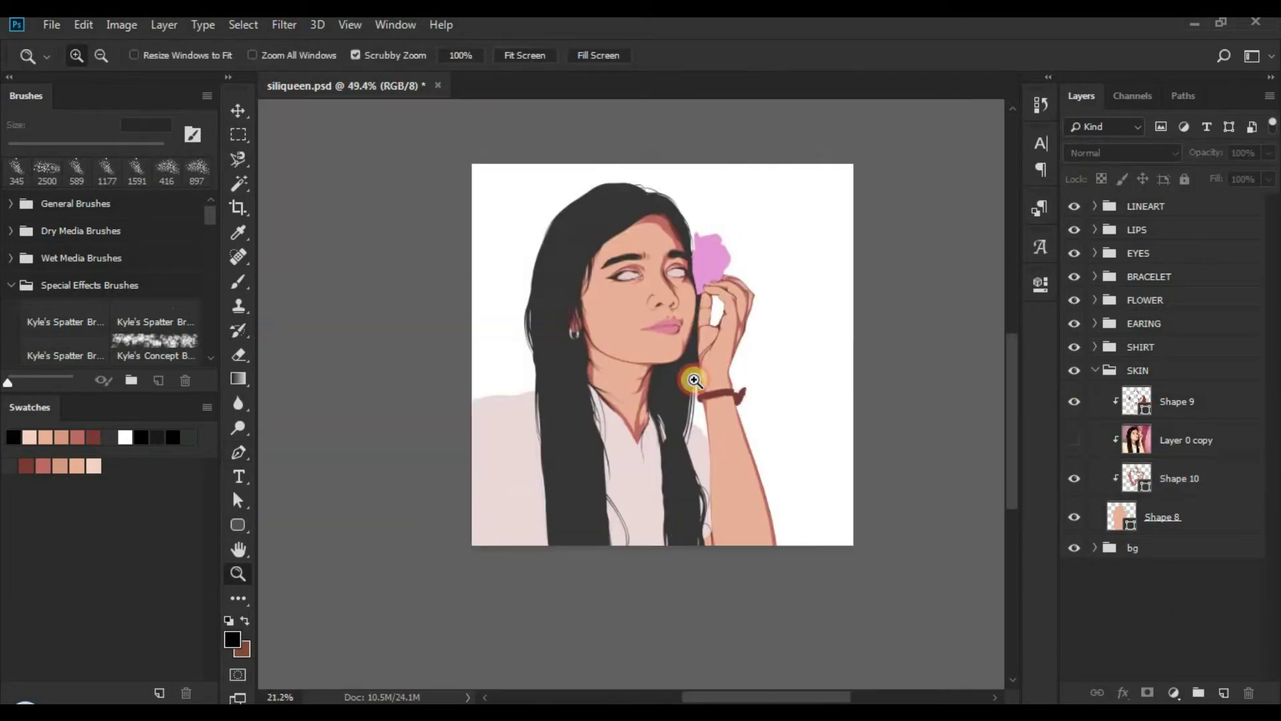
key("ctrl+s")
Step: Show Layer 0 copy again and reselect Shape 10 for pen work at the neckline, undoing any stray new shape layer
scroll(766, 474, "up", 4)
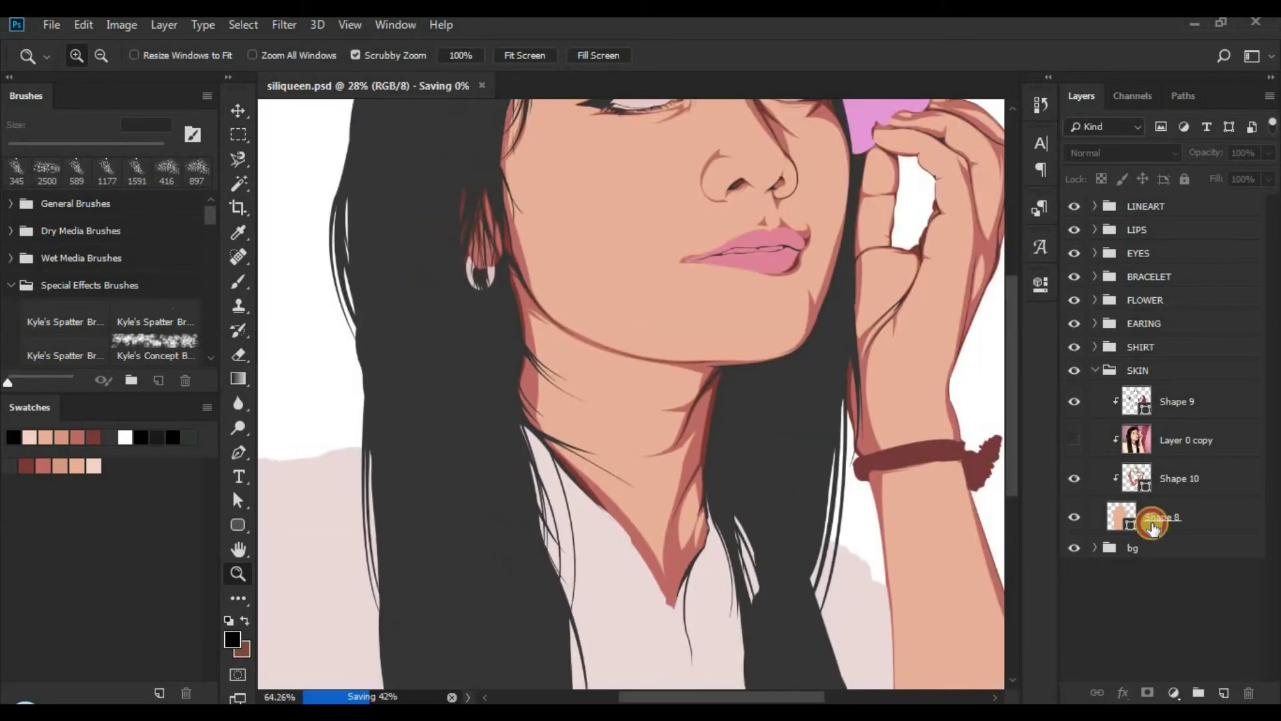
left_click(1074, 440)
left_click(1179, 477)
key("p")
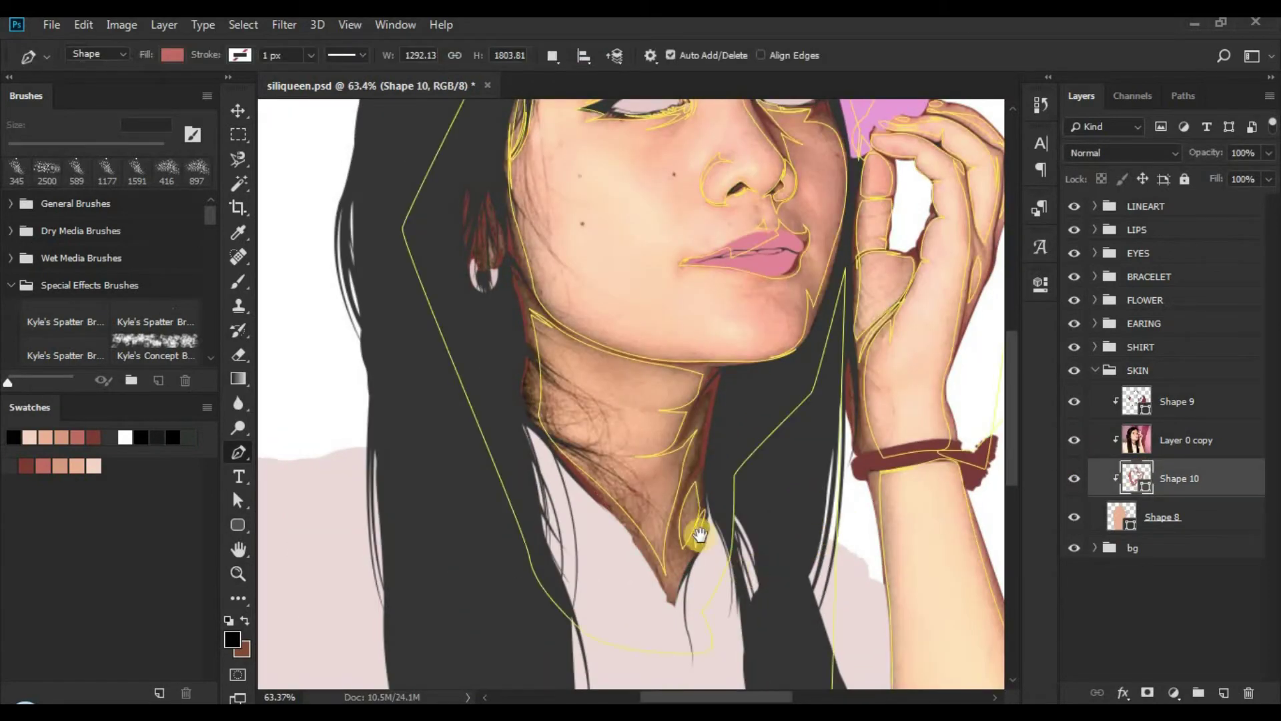
left_click(677, 579)
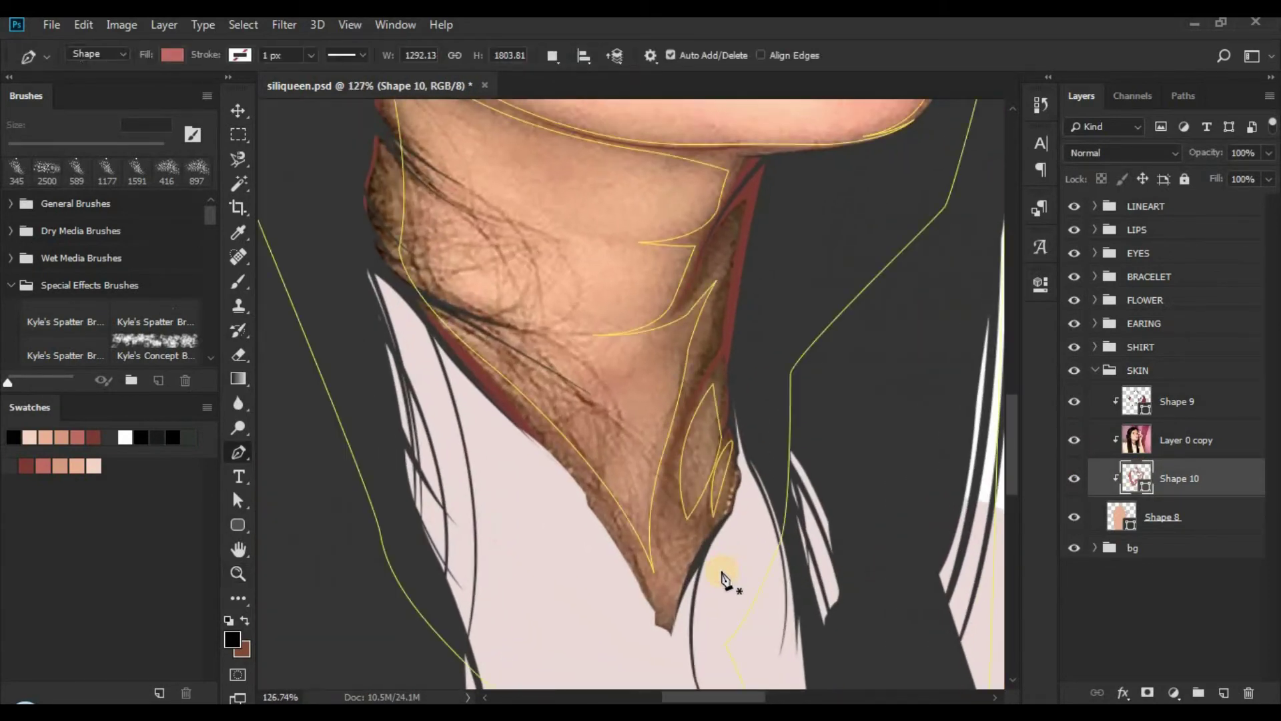
left_click(658, 532)
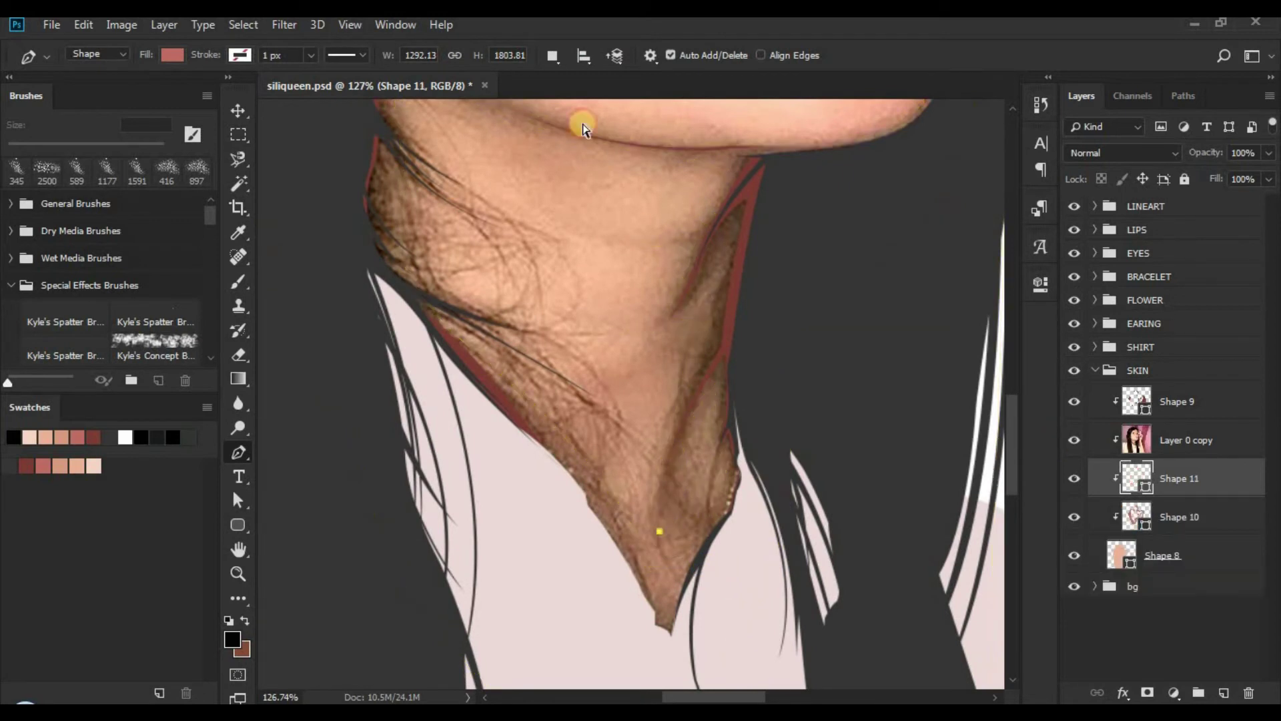
key("ctrl+z")
Step: Outline a closed patch at the pointed bottom of the neckline on Shape 10, with the path operation set to subtract
left_click(554, 58)
left_click(582, 105)
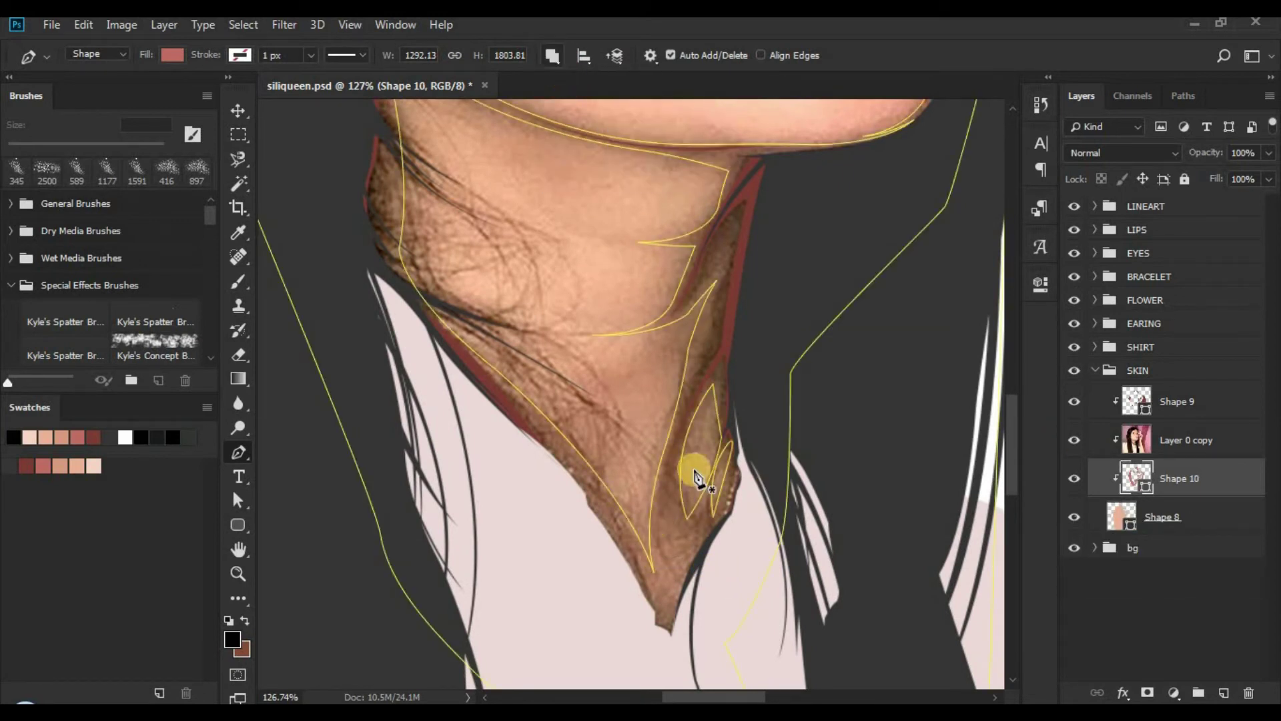
left_click(663, 533)
left_click_drag(724, 577, 766, 578)
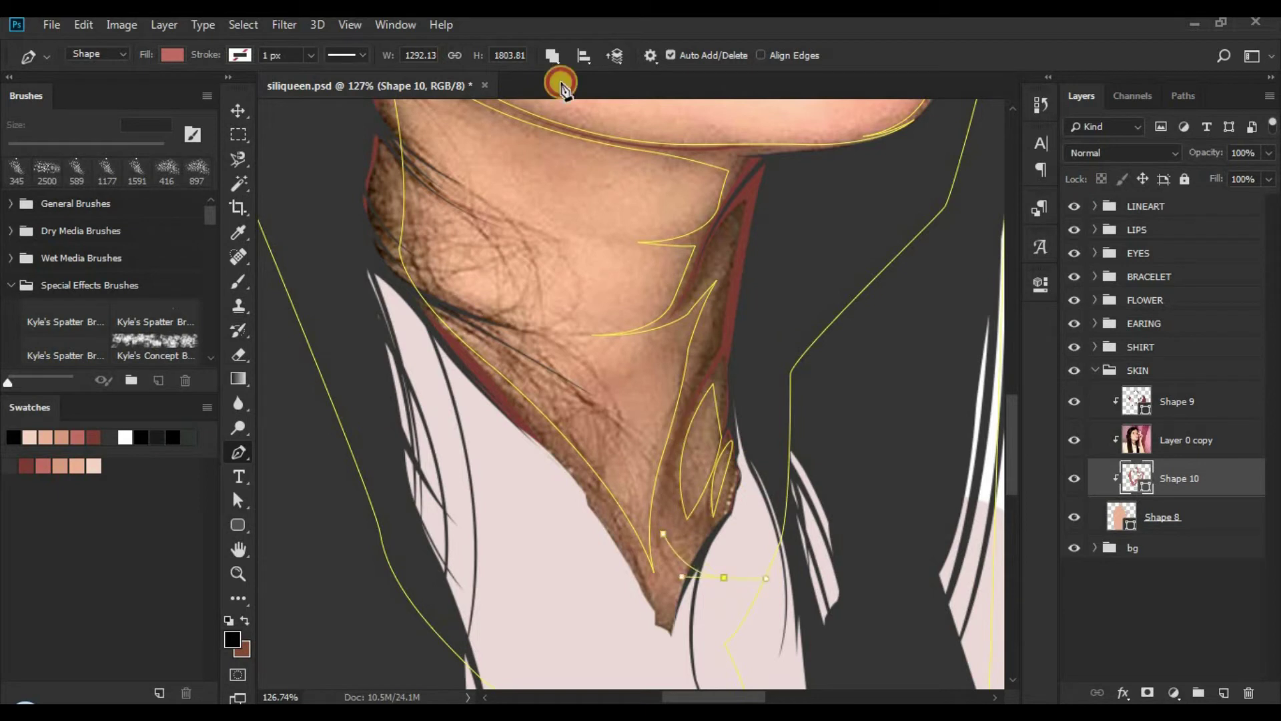
left_click(552, 57)
left_click(582, 114)
left_click_drag(700, 635, 656, 515)
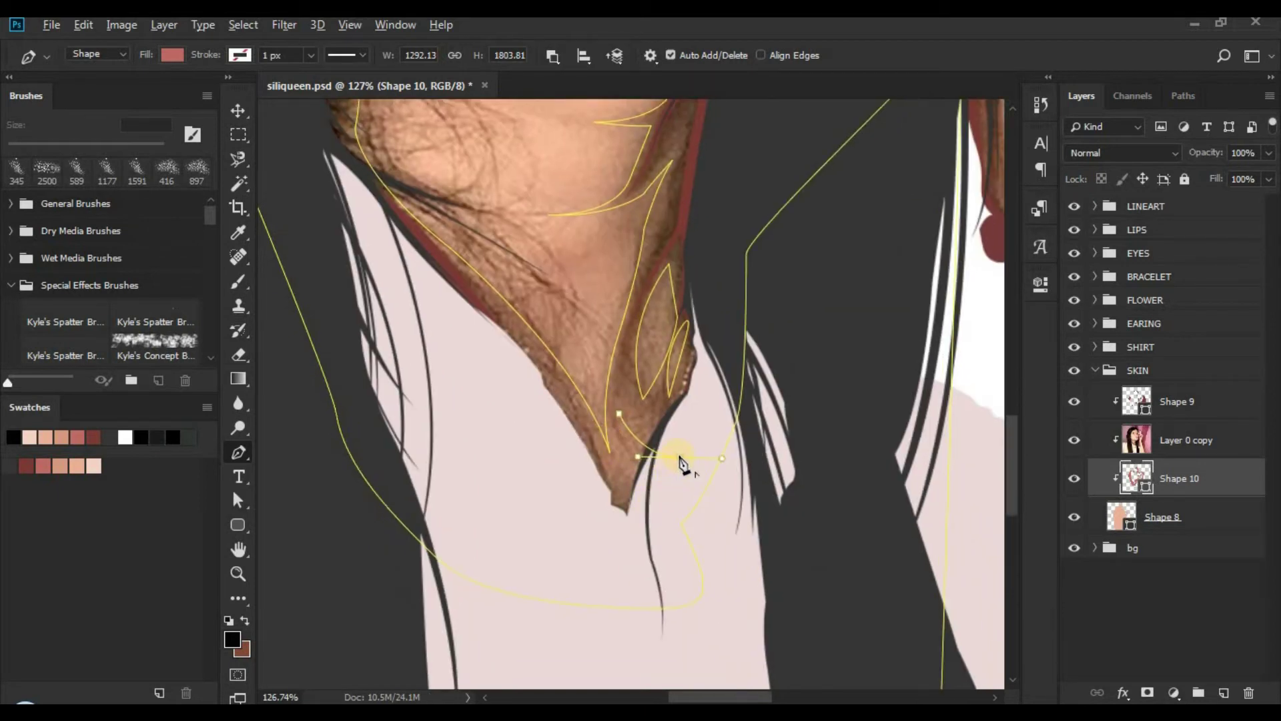
left_click(644, 524)
left_click(619, 415)
left_click_drag(638, 355, 640, 352)
Step: Deselect the layer, review the whole portrait without the photo, show Layer 0 copy again and save the file
left_click(1131, 622)
key("z")
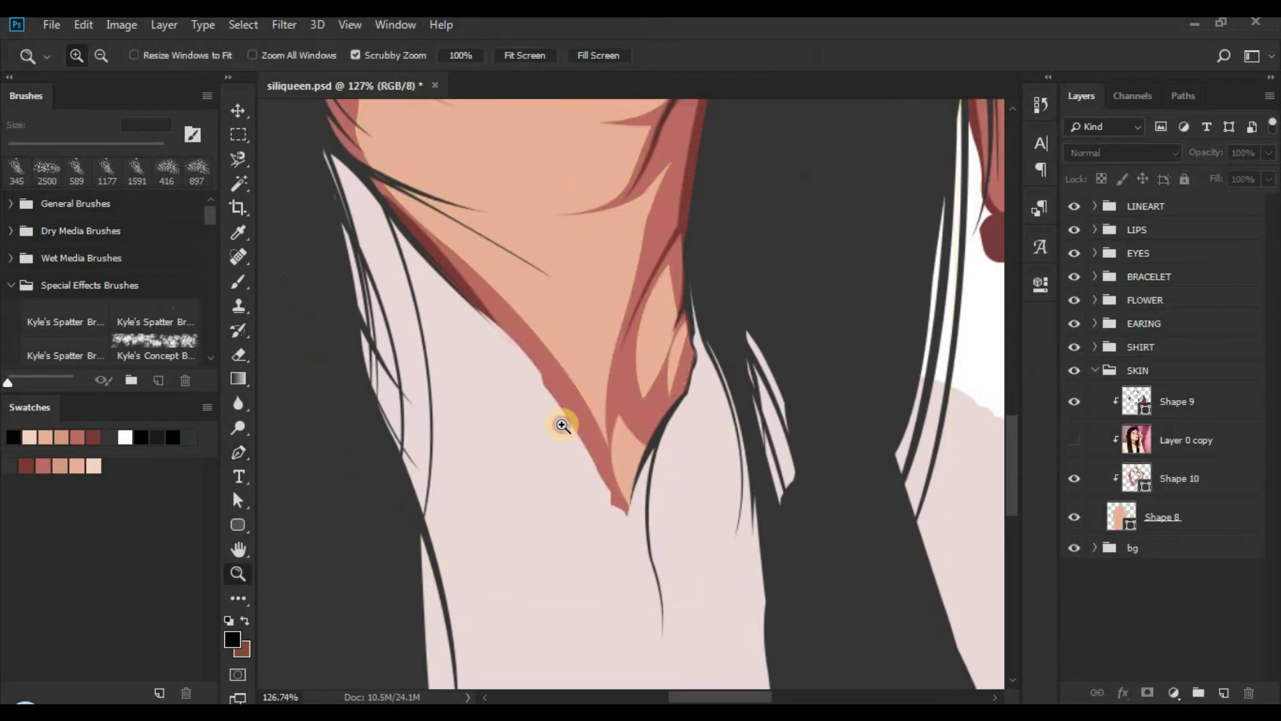
left_click_drag(563, 423, 506, 421)
left_click_drag(704, 424, 695, 512)
left_click_drag(694, 257, 725, 296)
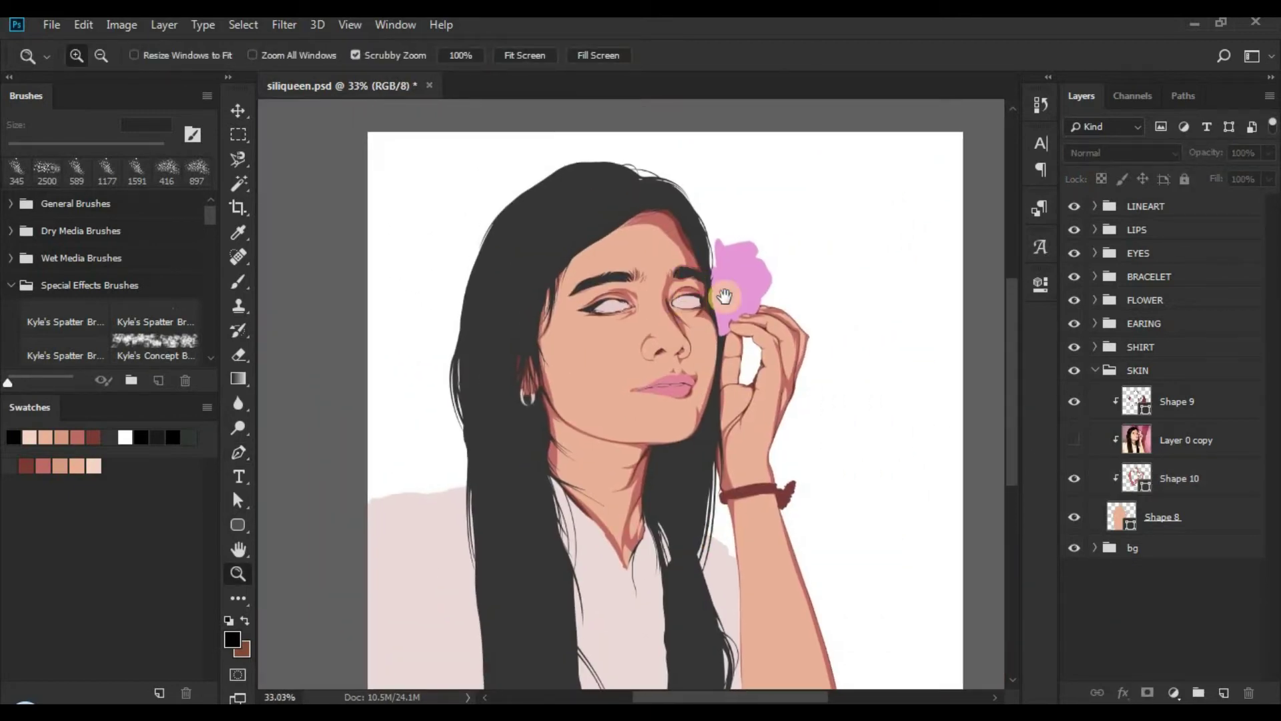
left_click(1073, 448)
left_click_drag(720, 360, 742, 270)
key("ctrl+s")
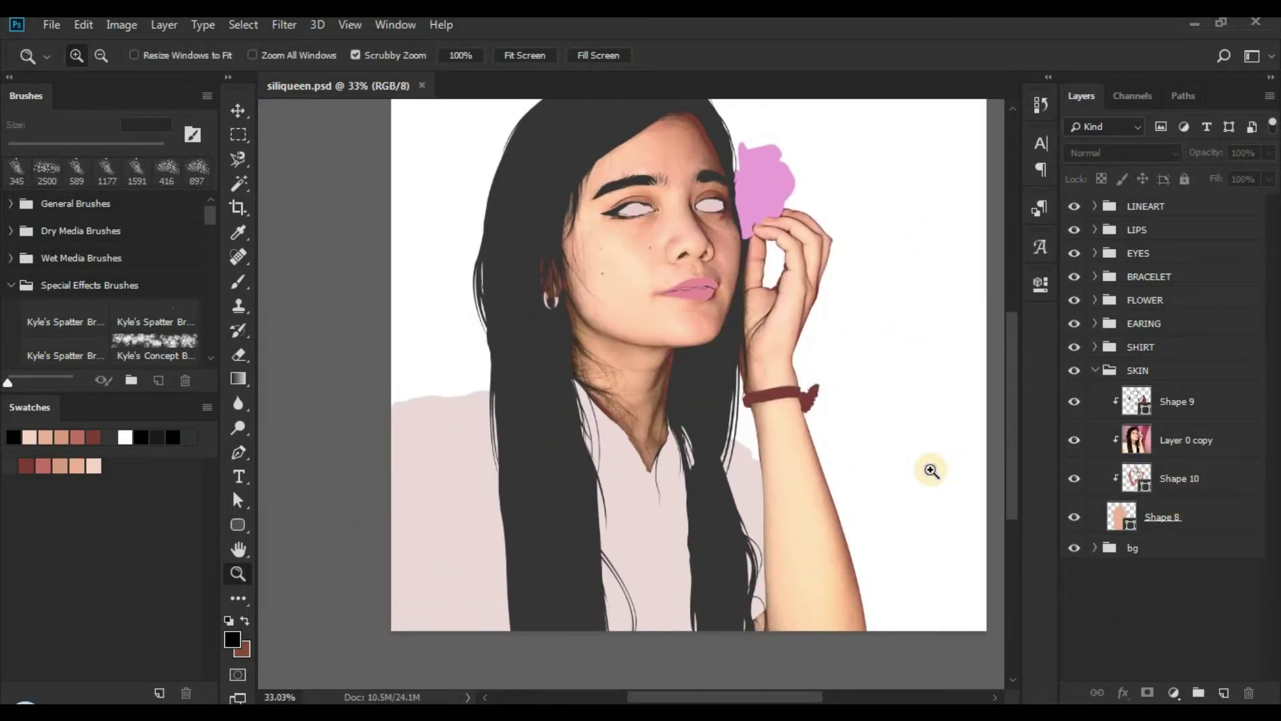
Step: Move Layer 0 copy below Shape 10 and add a new clipped layer directly above Shape 8
left_click_drag(1164, 453, 1167, 493)
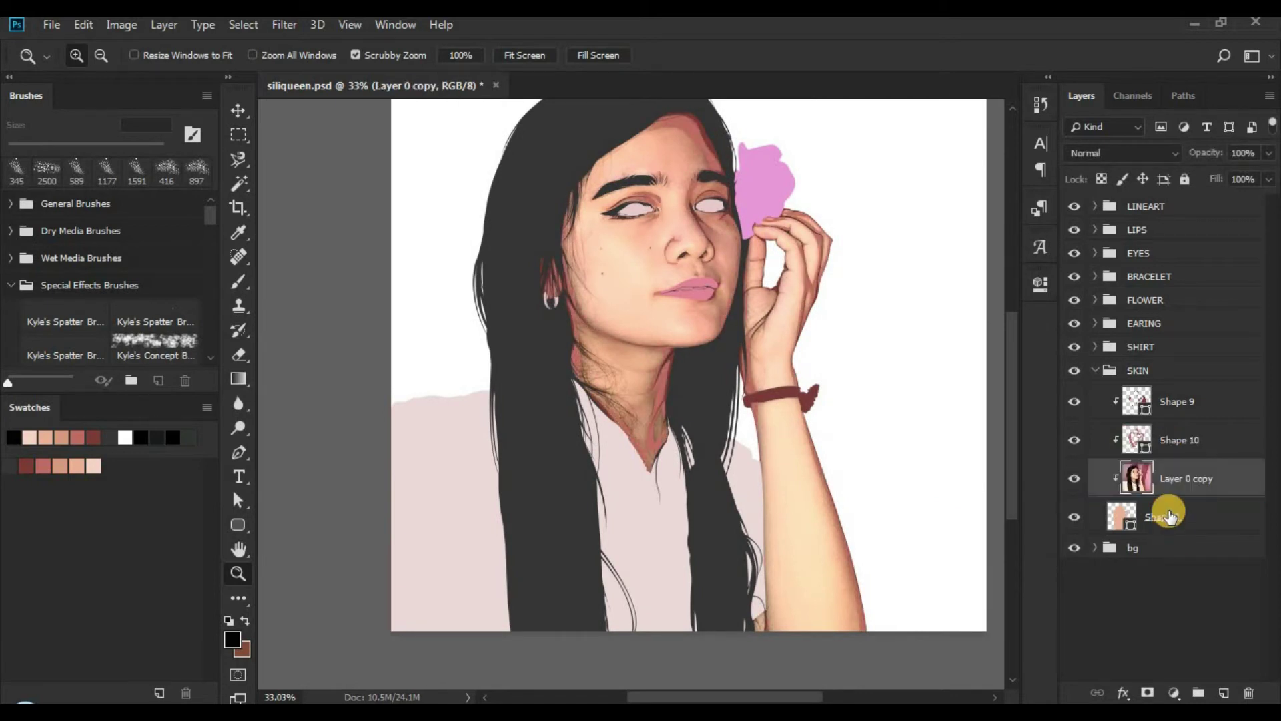
left_click(1164, 516)
left_click_drag(791, 419, 767, 458)
left_click(1223, 692)
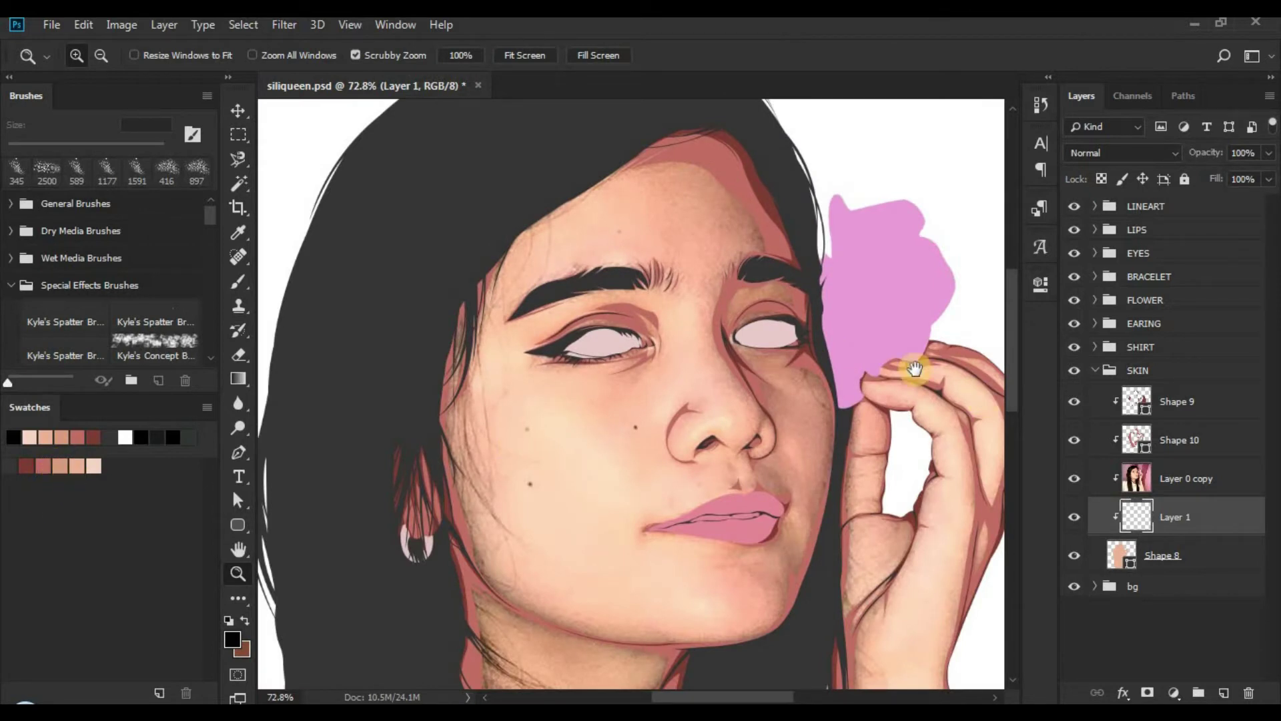
key("p")
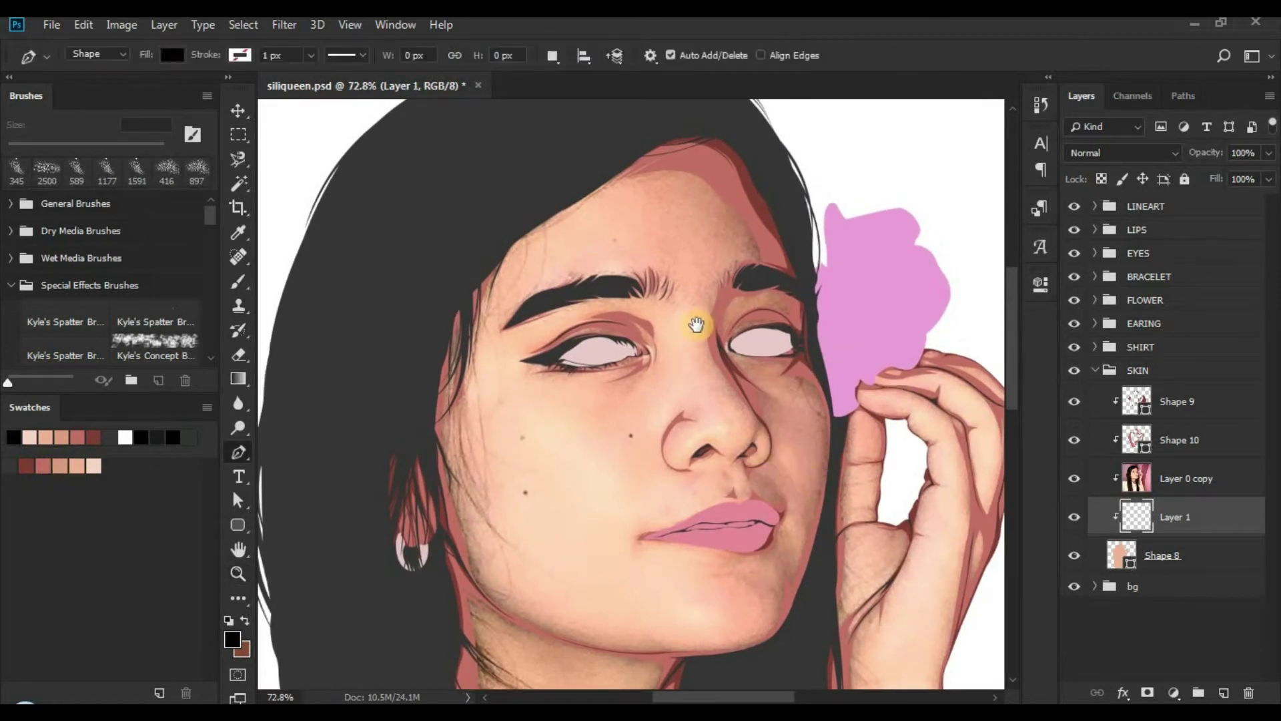
left_click_drag(618, 277, 591, 231)
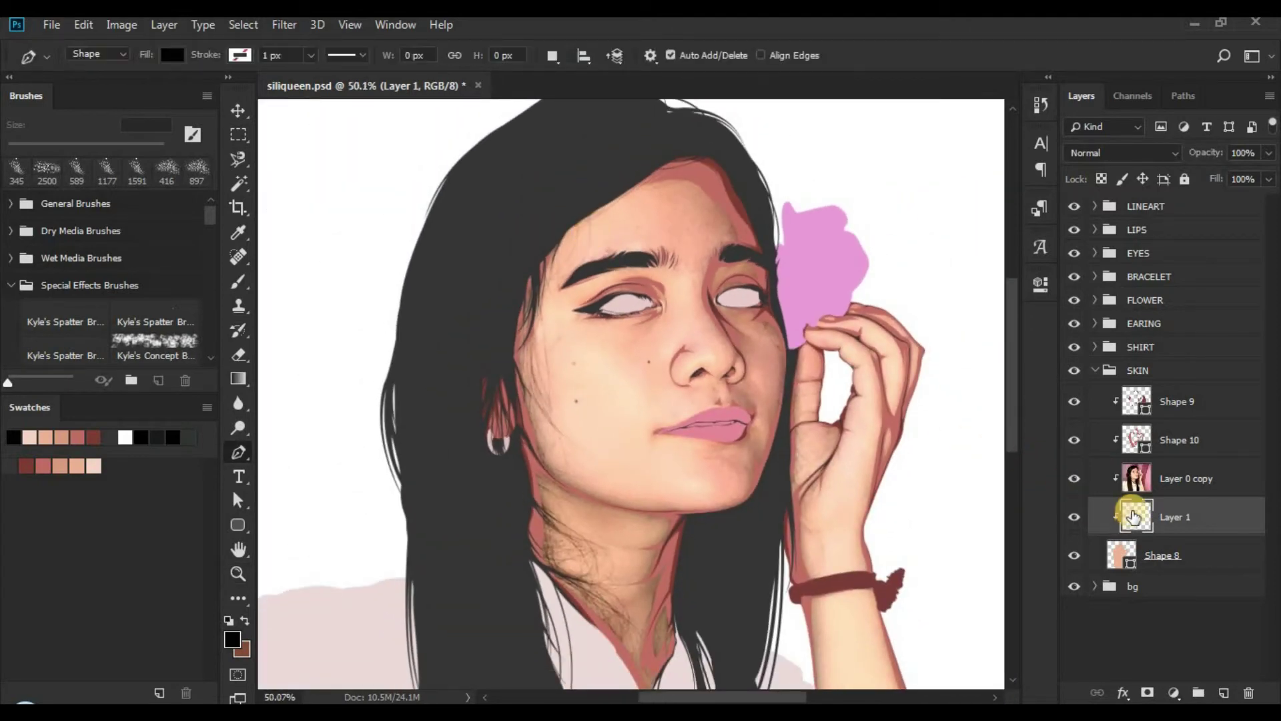
Step: Start a large pen shape at the top of the hair, curving down through the long hair to below the canvas
left_click(578, 123)
left_click_drag(591, 244, 563, 237)
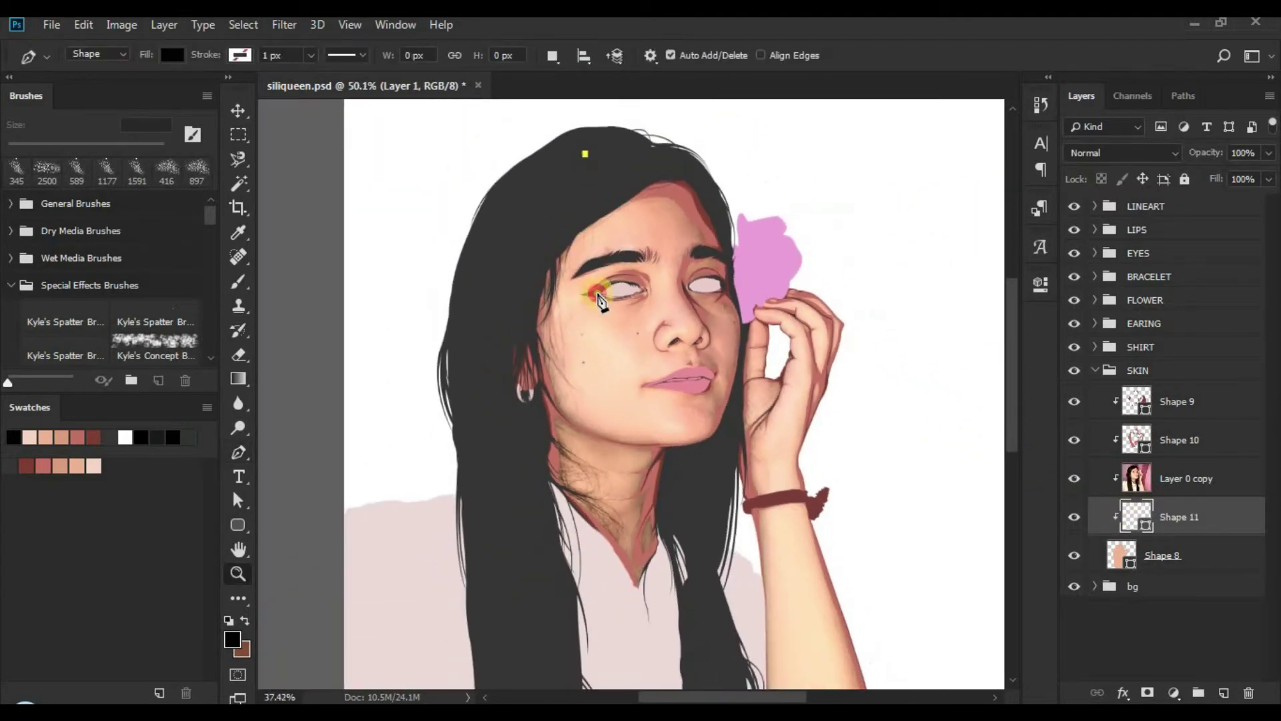
left_click_drag(664, 401, 623, 309)
left_click_drag(465, 364, 530, 534)
left_click_drag(567, 597, 554, 442)
left_click(495, 546)
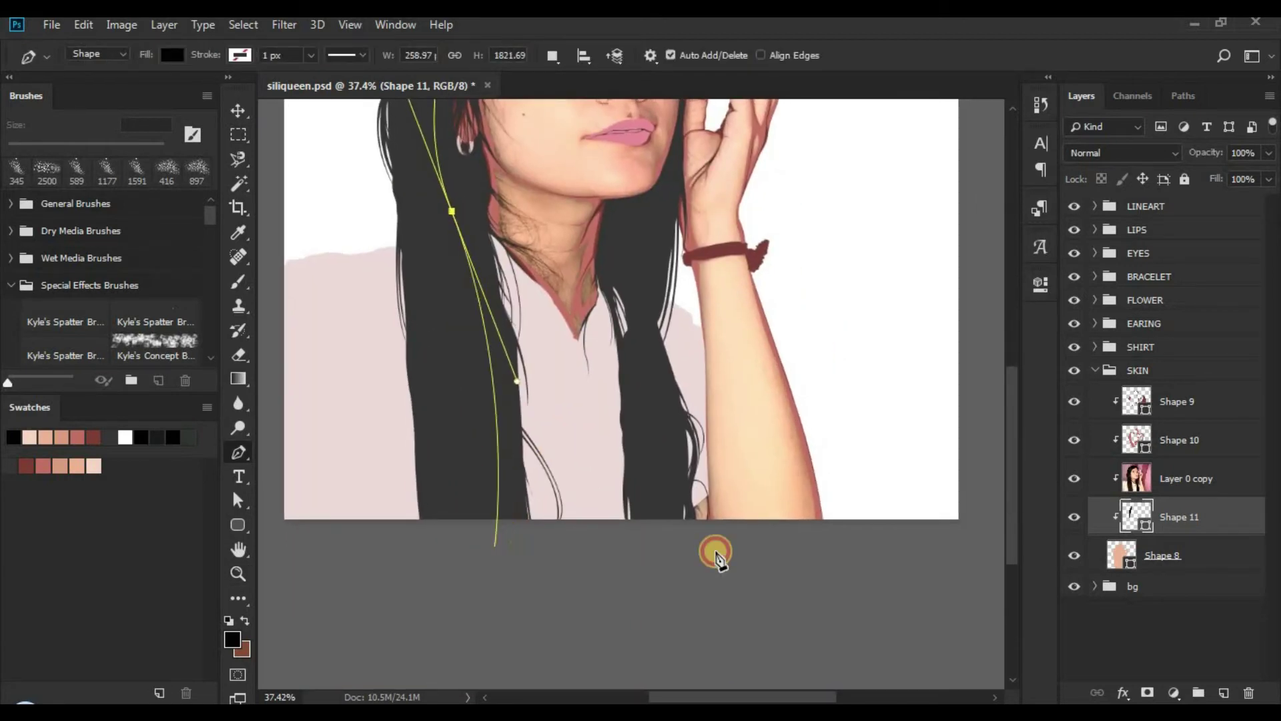
Step: Carry the large outline below the forearm, up past the hand and flower, and close it at the top of the hair
left_click(828, 575)
left_click(855, 568)
left_click(848, 457)
left_click_drag(784, 258, 752, 472)
left_click(691, 164)
left_click(494, 120)
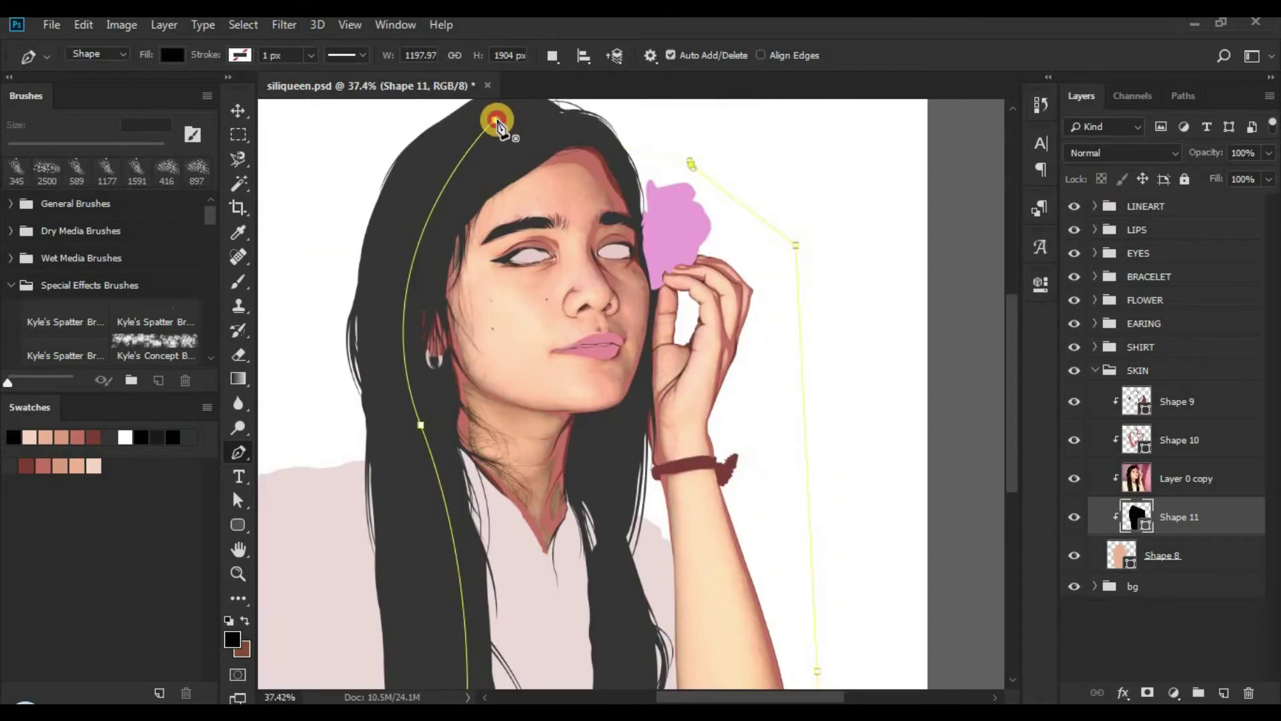
Step: Hide Layer 0 copy and set the Shape 11 fill to the medium tan skin swatch
left_click(1070, 480)
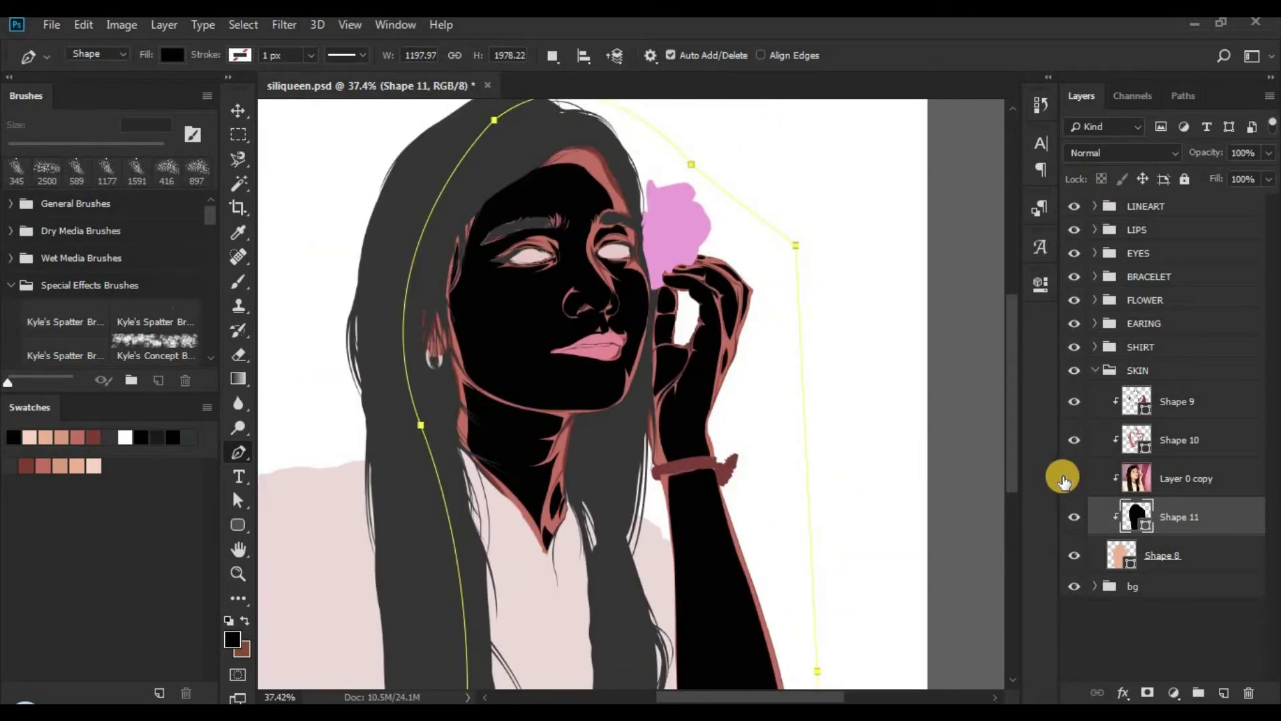
double_click(1104, 524)
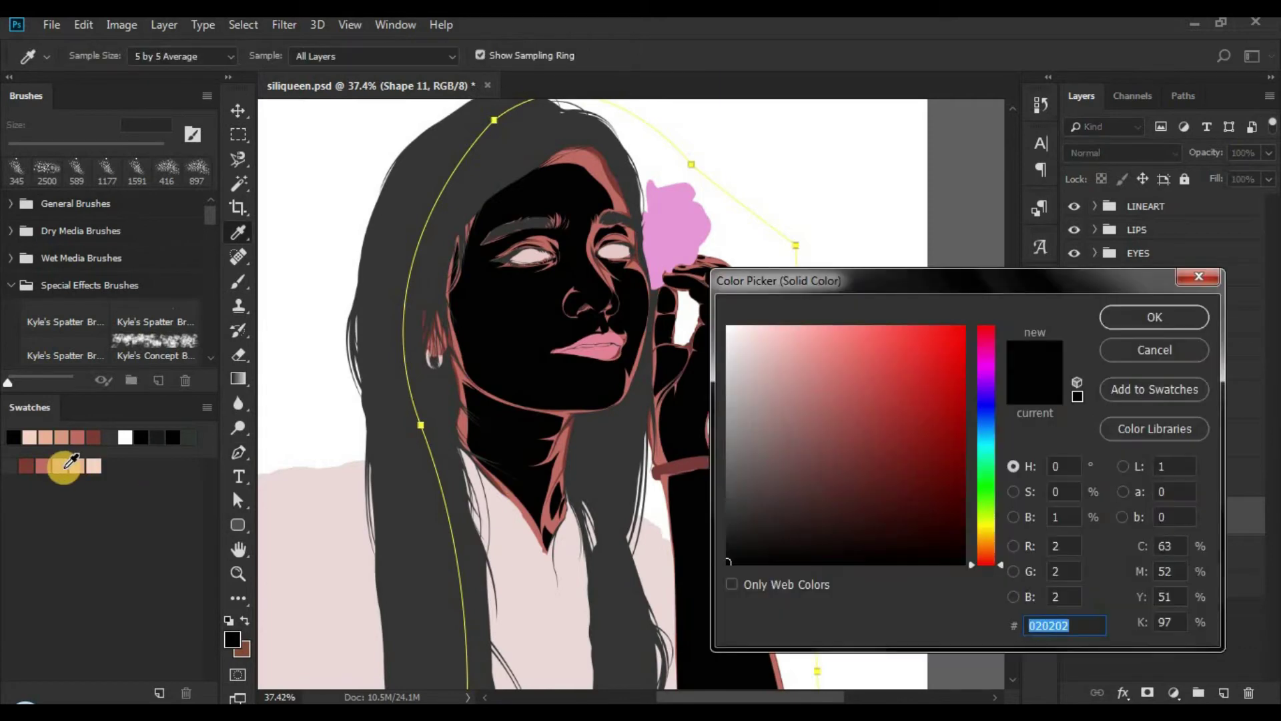
left_click(58, 466)
left_click(1158, 322)
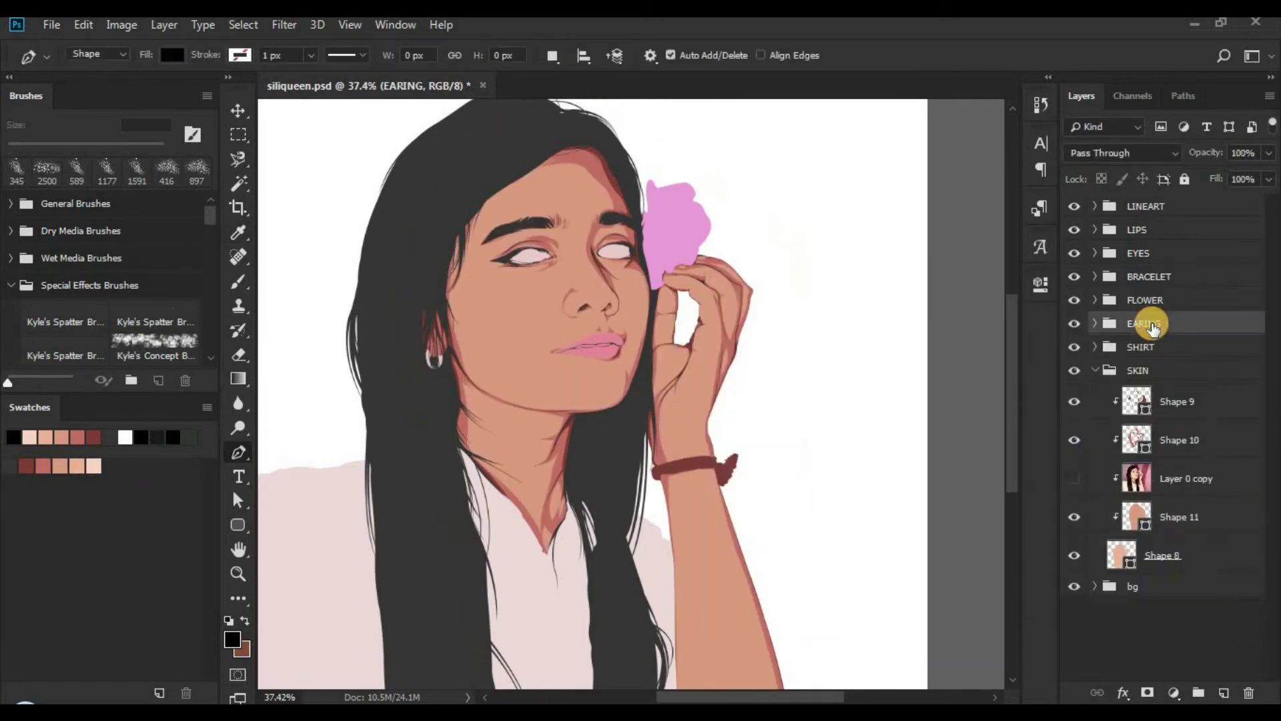
Step: Show the Layer 0 copy reference photo and get ready to add pen paths to the Shape 11 layer
left_click(579, 314, "ctrl")
key("z")
left_click_drag(523, 225, 904, 406)
left_click_drag(795, 370, 934, 438)
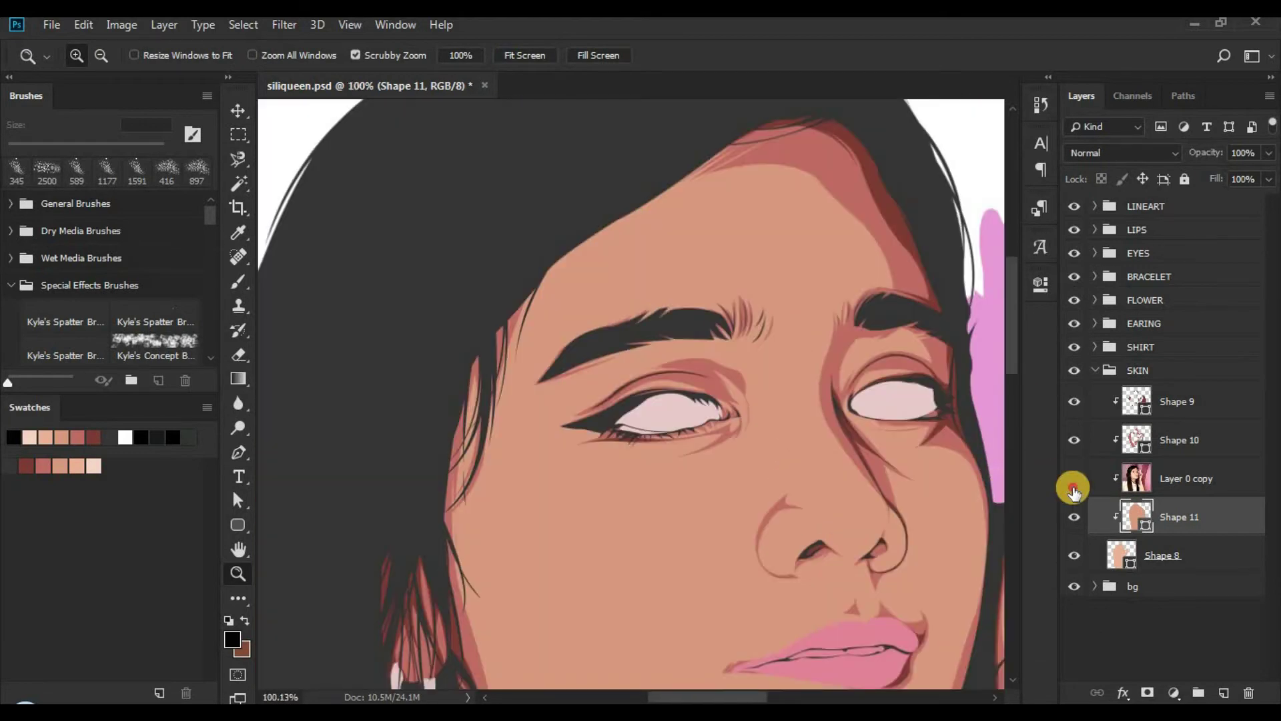
left_click(1072, 479)
left_click_drag(639, 591, 575, 431)
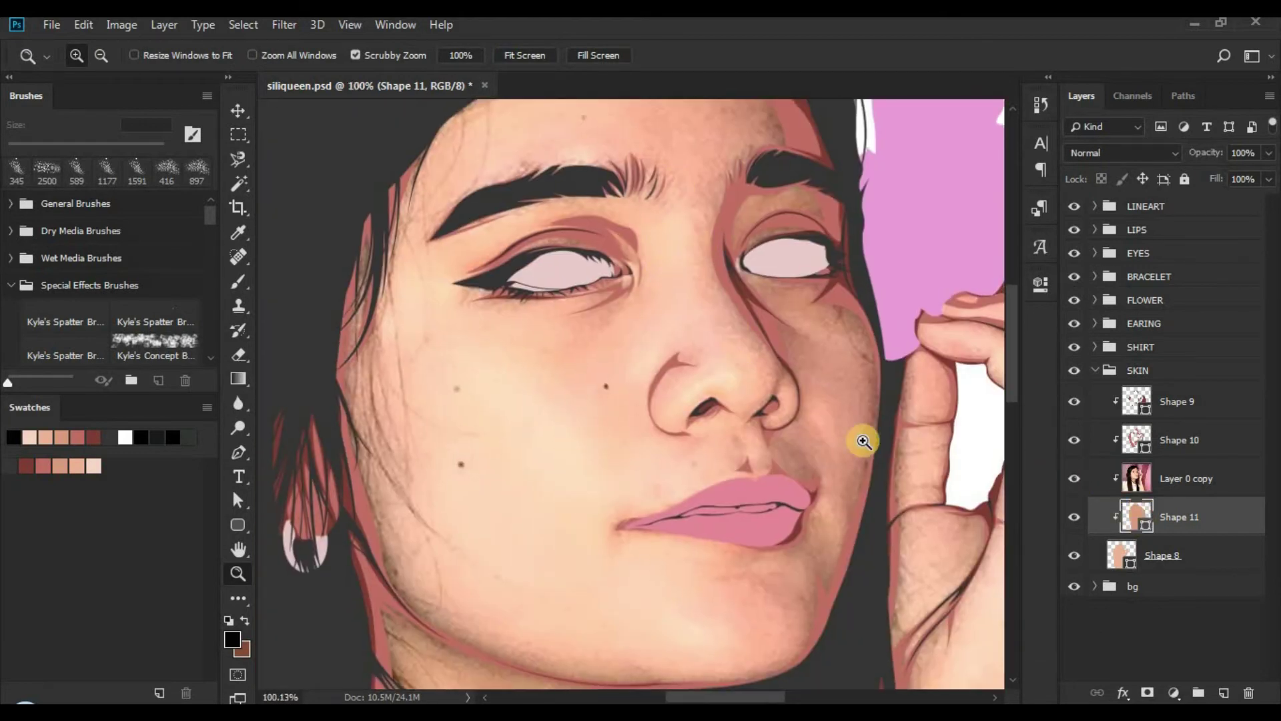
key("p")
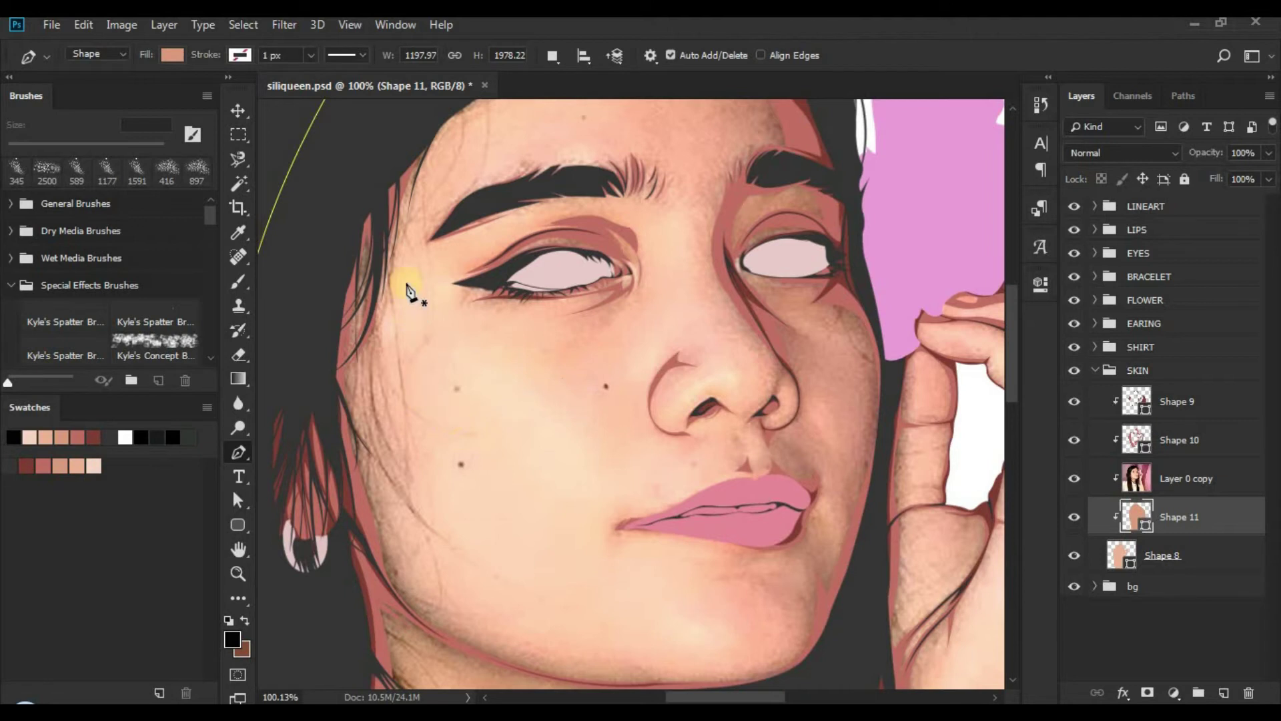
left_click_drag(407, 237, 401, 437)
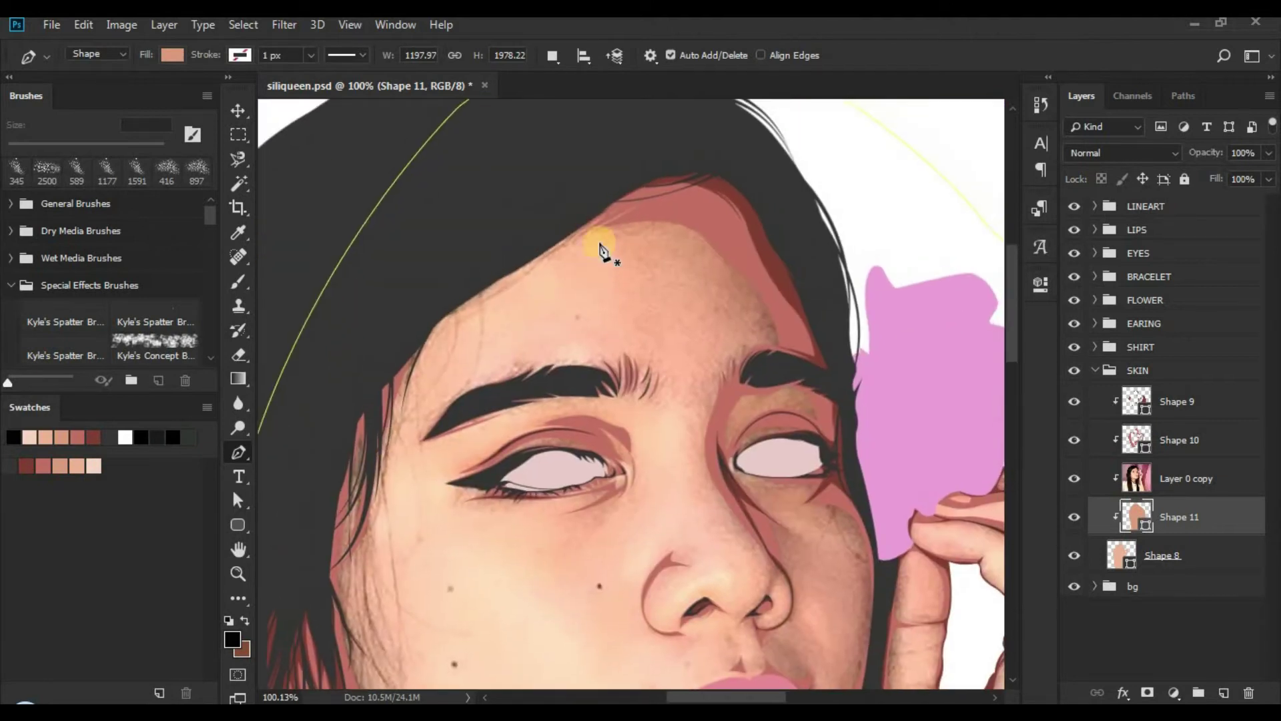
Step: Start a path on Shape 11 at the forehead hairline, with the path operation set to Subtract Front Shape
left_click(599, 241)
key("ctrl+z")
left_click(553, 56)
left_click(588, 94)
left_click(594, 242)
left_click(559, 58)
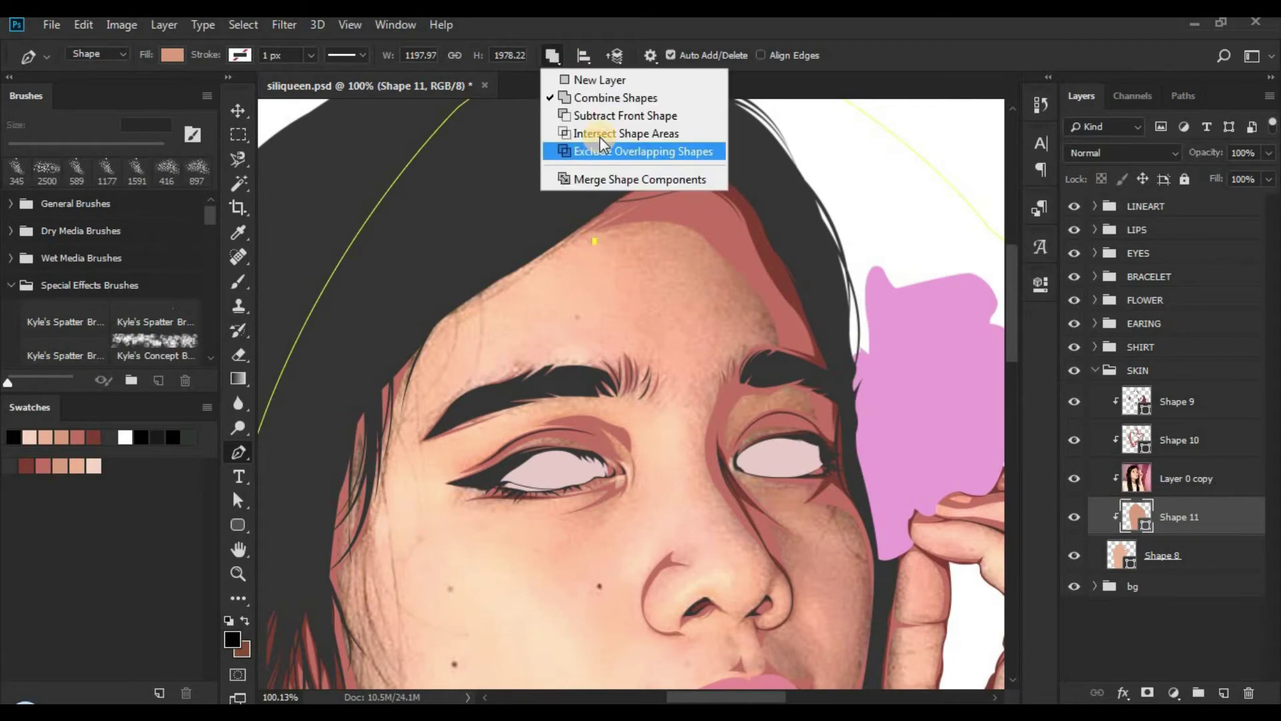
left_click(601, 117)
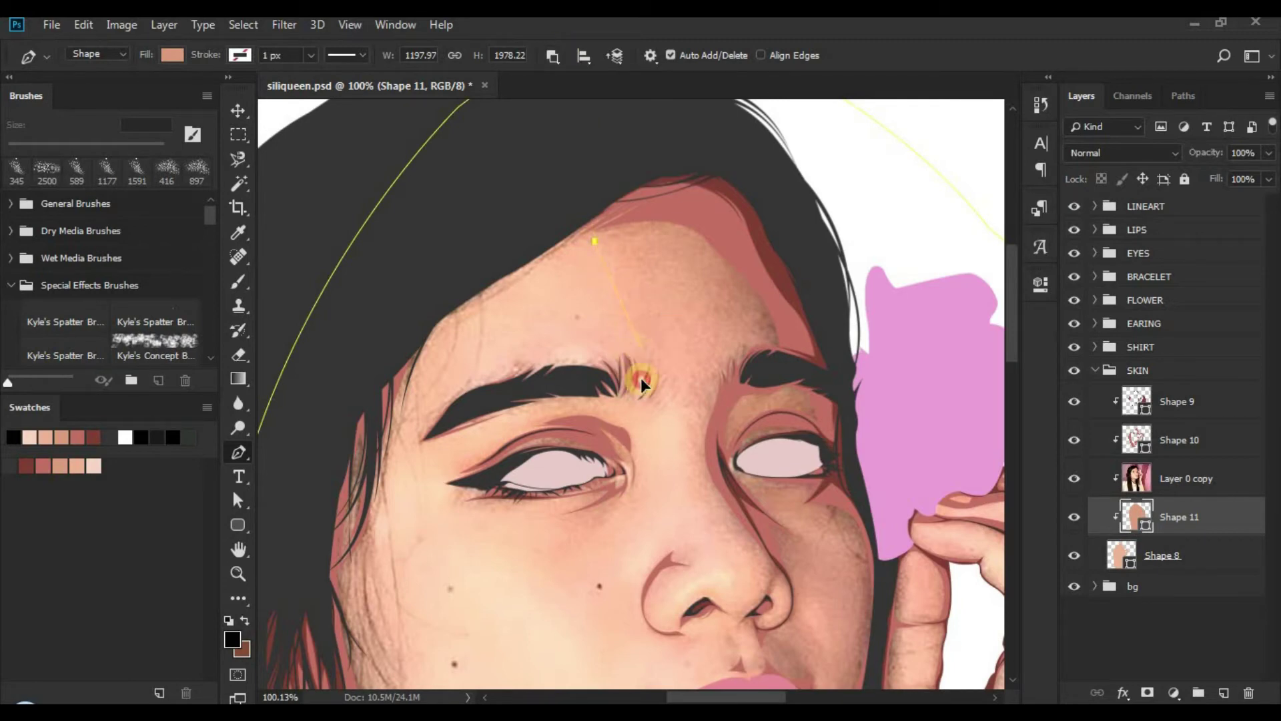
Step: Curve the cutout path down the forehead and zigzag it around the hairs at the eyebrow's inner end
scroll(698, 323, "up", 5)
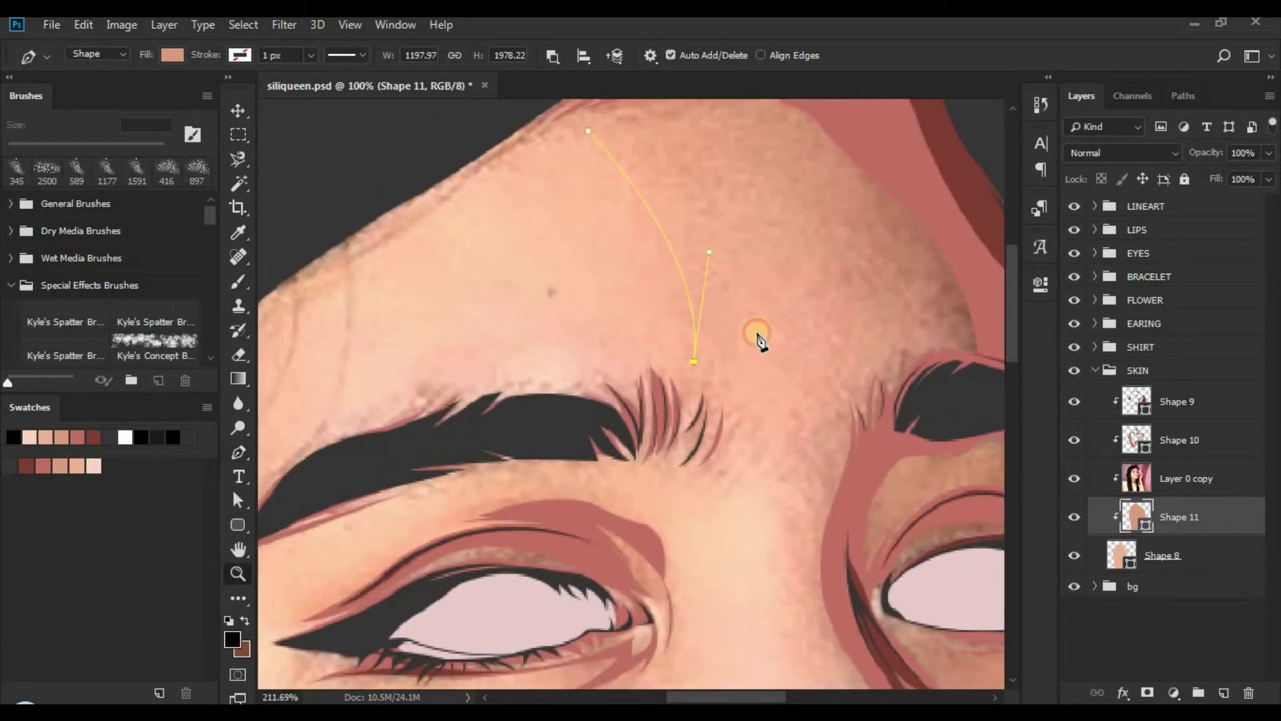
left_click_drag(697, 360, 697, 398)
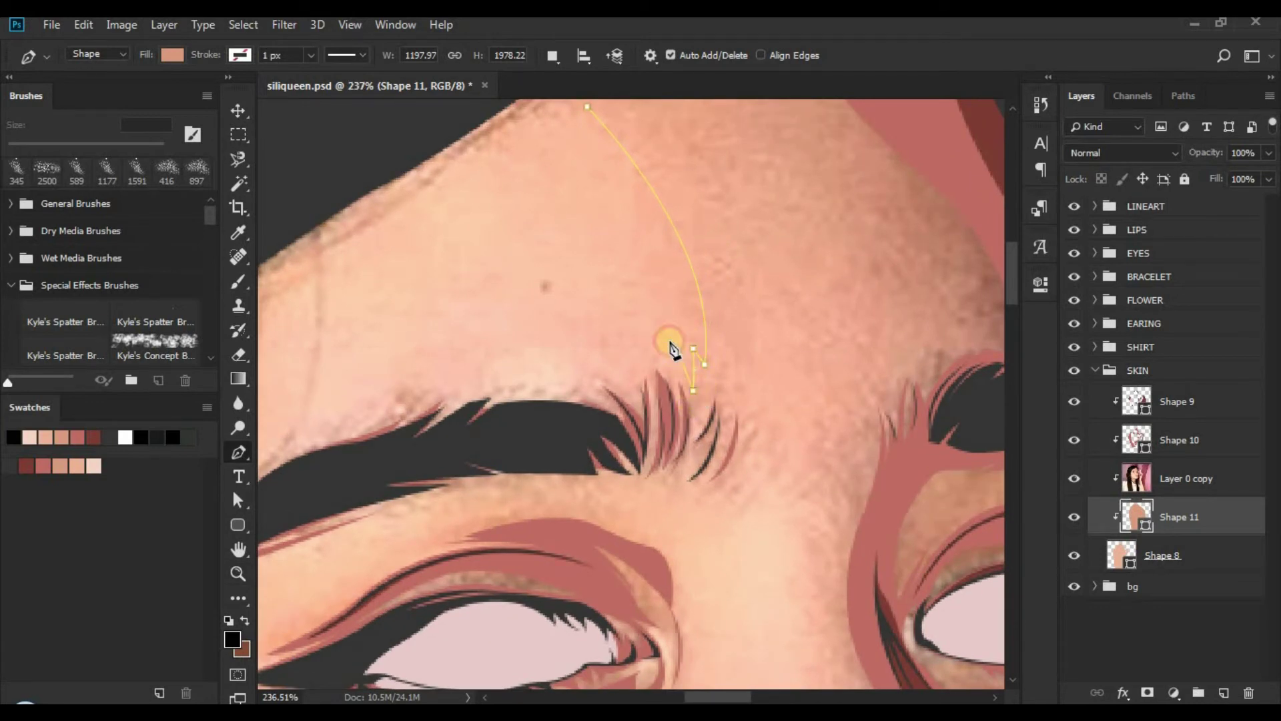
left_click_drag(674, 347, 681, 356)
left_click_drag(682, 406, 680, 413)
left_click_drag(639, 361, 653, 435)
left_click_drag(527, 373, 626, 438)
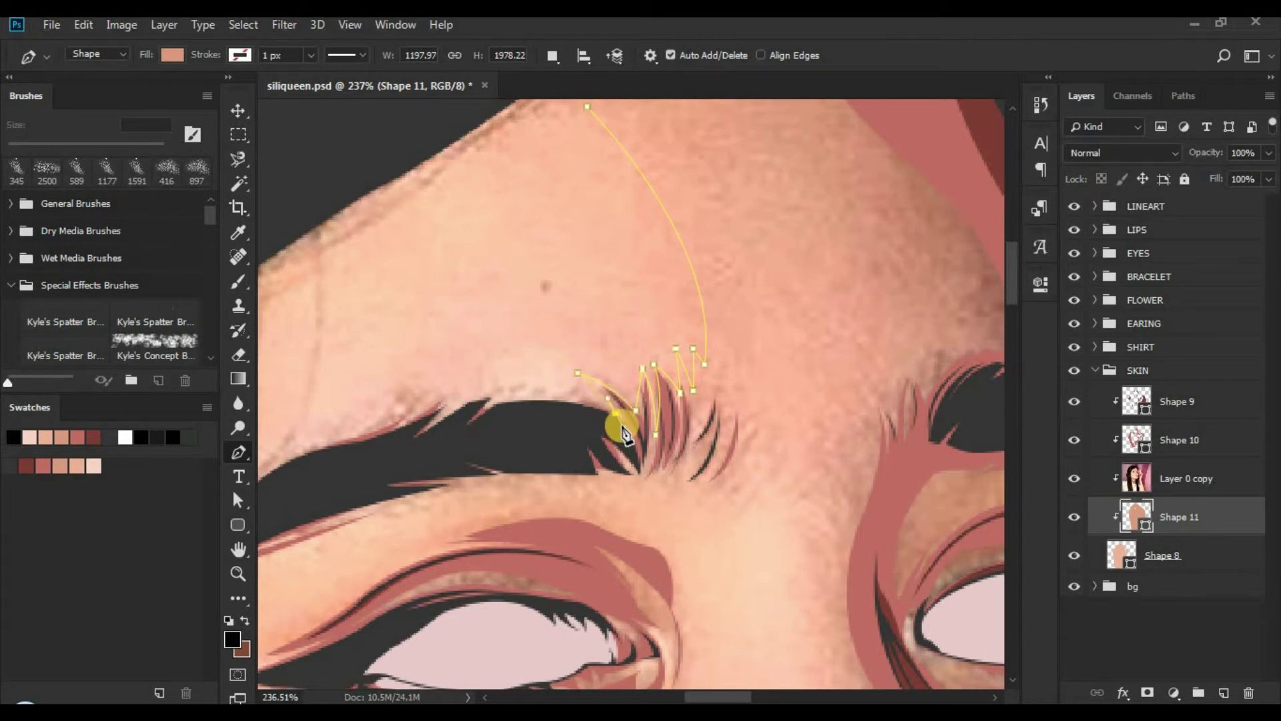
left_click(616, 413, "alt")
Step: Continue the cutout path along the eyebrow's upper edge, with small pointed hair notches
left_click_drag(531, 410, 723, 353)
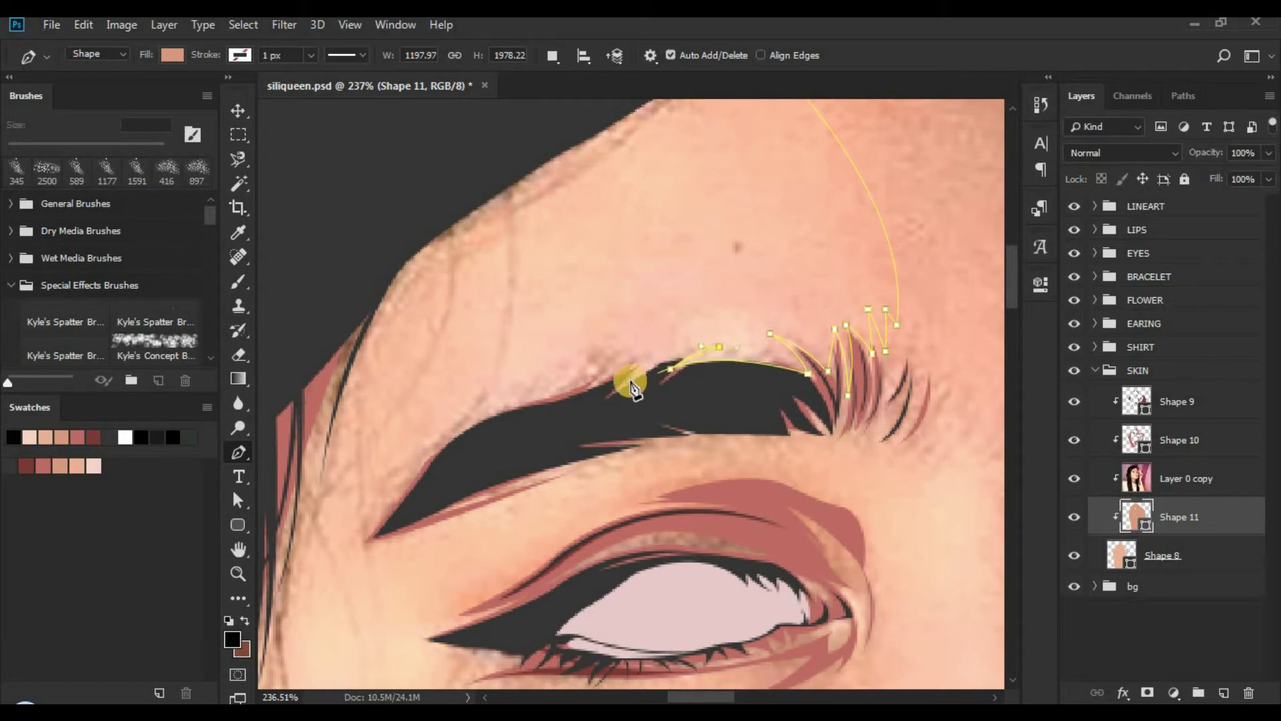
left_click(595, 417)
left_click(626, 383, "alt")
left_click(655, 349)
left_click(592, 385)
left_click(641, 340)
left_click_drag(537, 387, 663, 276)
Step: Take the cutout path around the eyebrow's outer tail and back along its underside to a sharp point
left_click(485, 419)
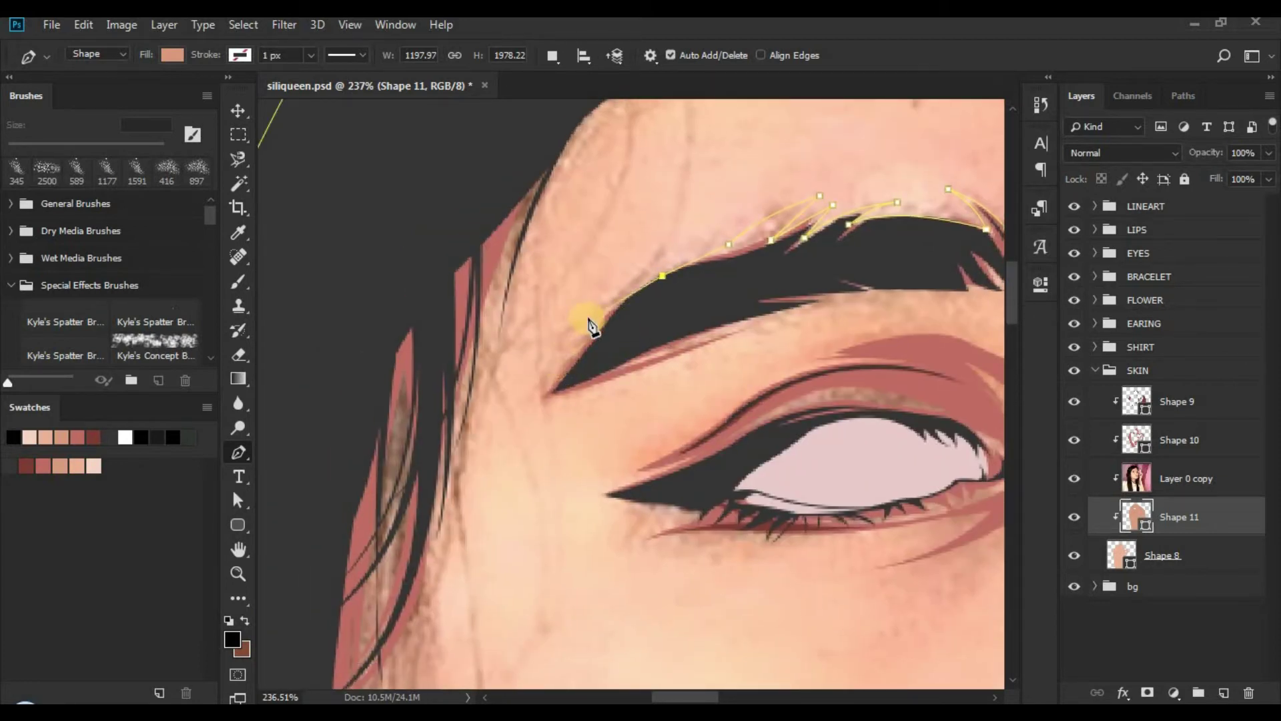
left_click(562, 340)
left_click(521, 417)
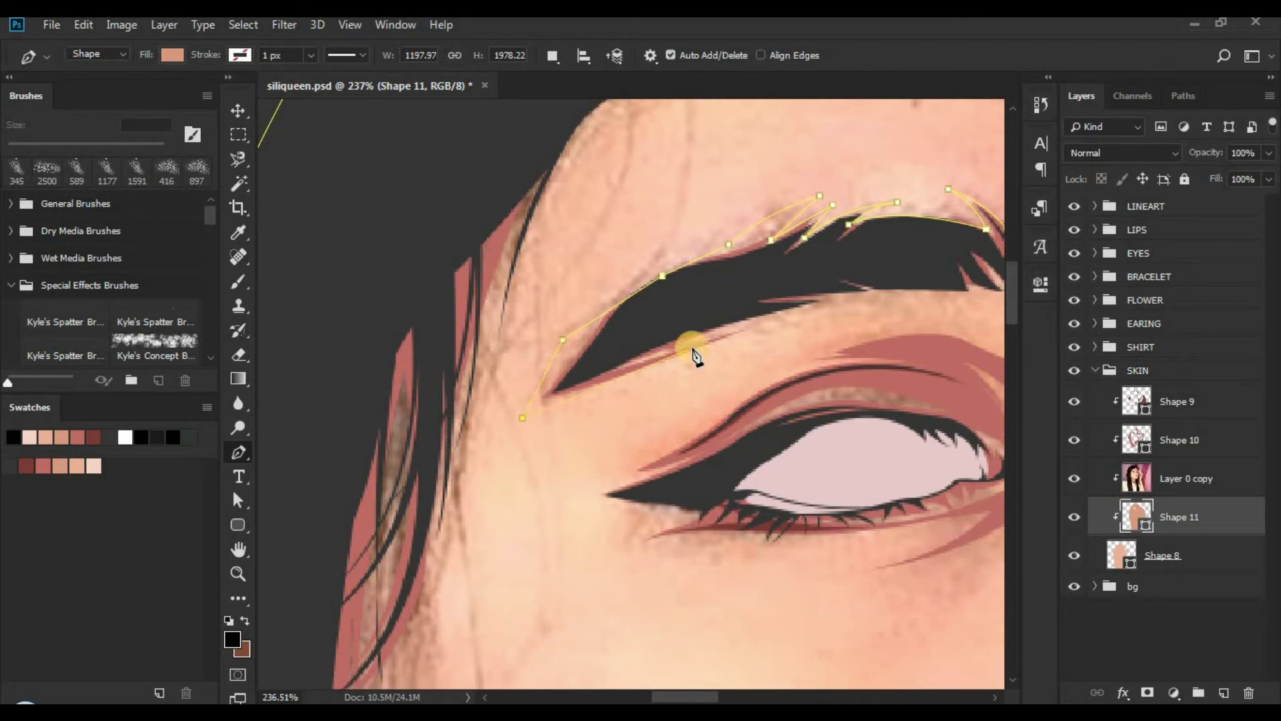
left_click_drag(463, 405, 357, 411)
left_click_drag(648, 351, 719, 339)
left_click(672, 348)
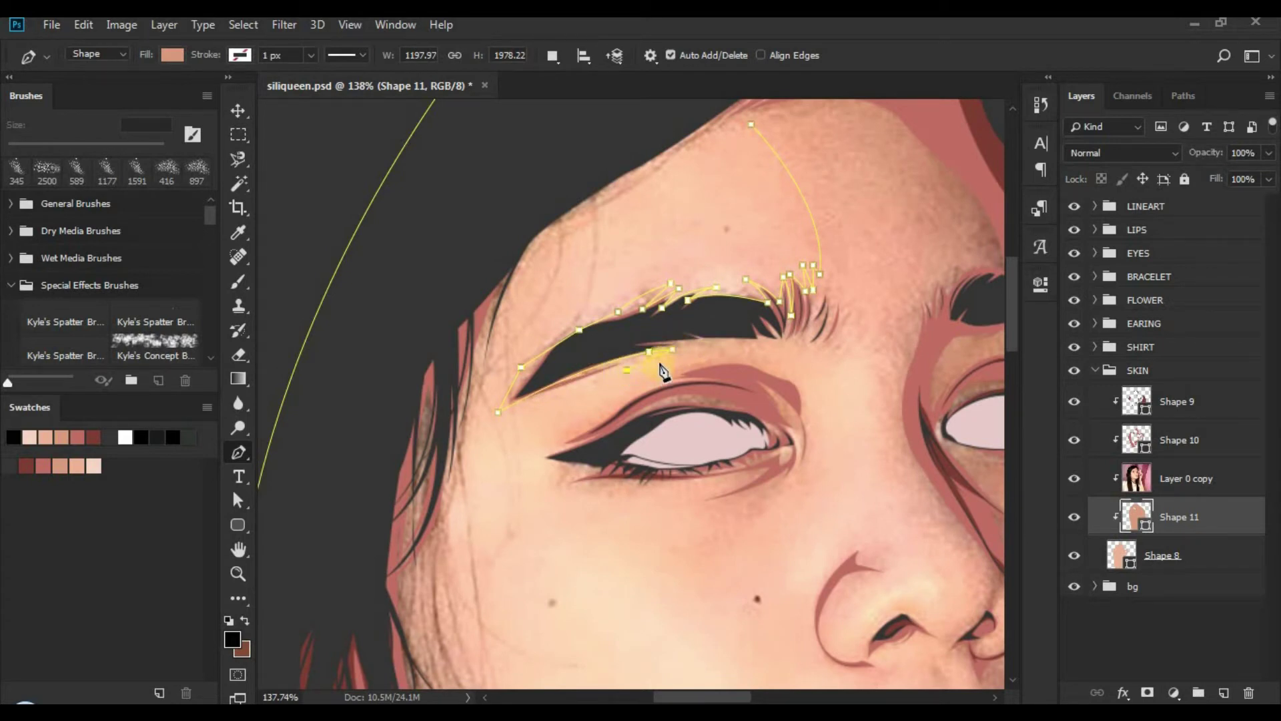
Step: Bring the cutout path from under the eyebrow down to the eye's outer corner and around the eyeliner tip
scroll(629, 295, "down", 3)
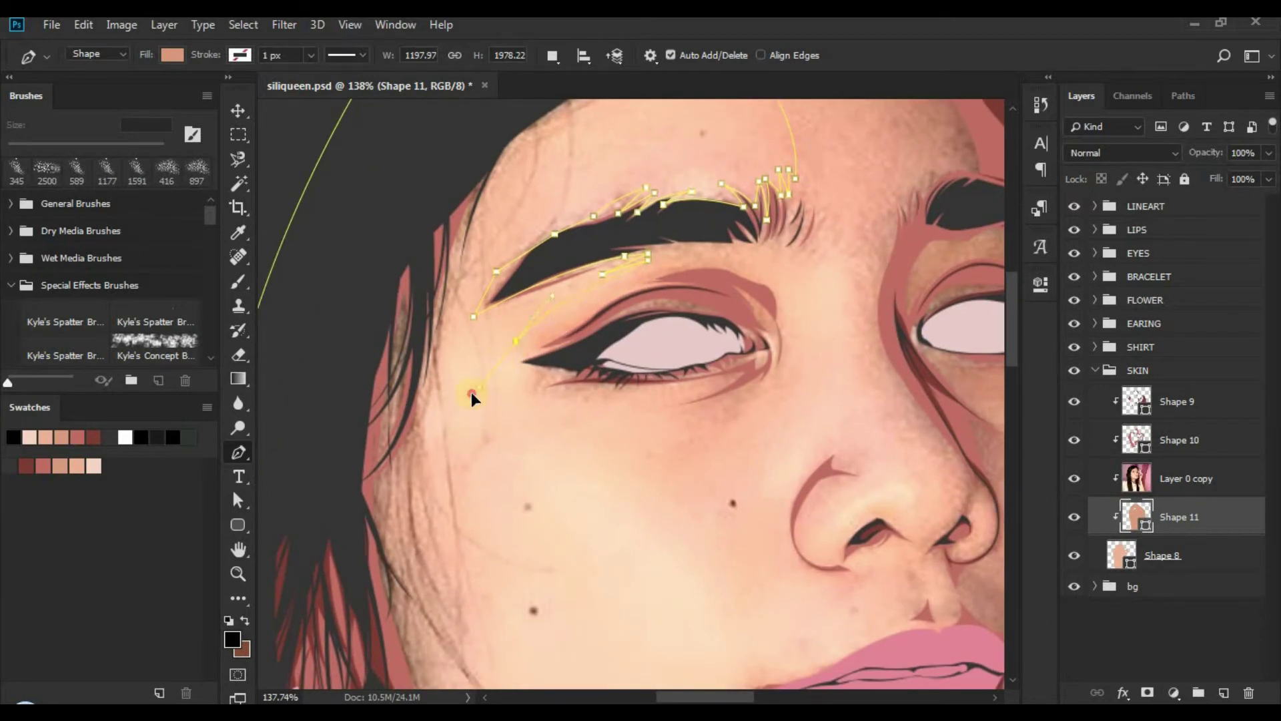
mouse_move(471, 393)
left_mouse_down()
mouse_move(478, 414)
mouse_move(488, 377)
left_mouse_up()
key("ctrl+z")
left_click(538, 337, "alt")
left_click(506, 364, "alt")
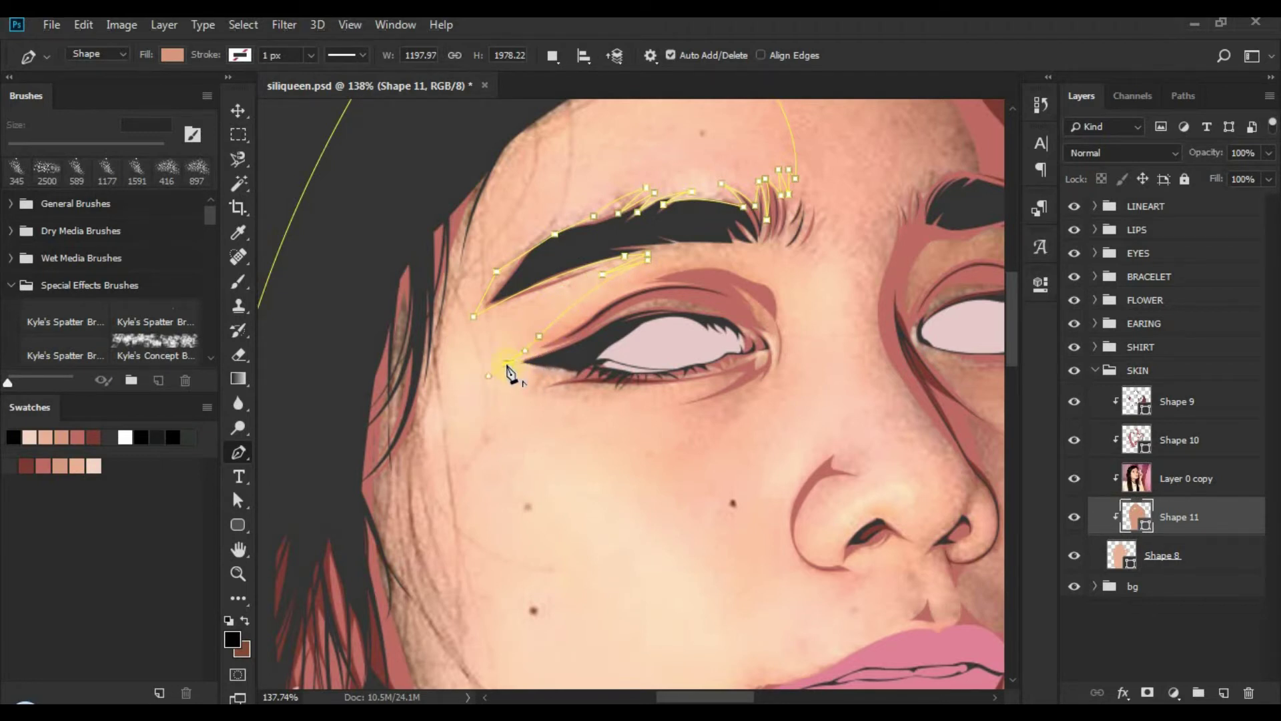
scroll(598, 378, "up", 2)
scroll(572, 386, "up", 3)
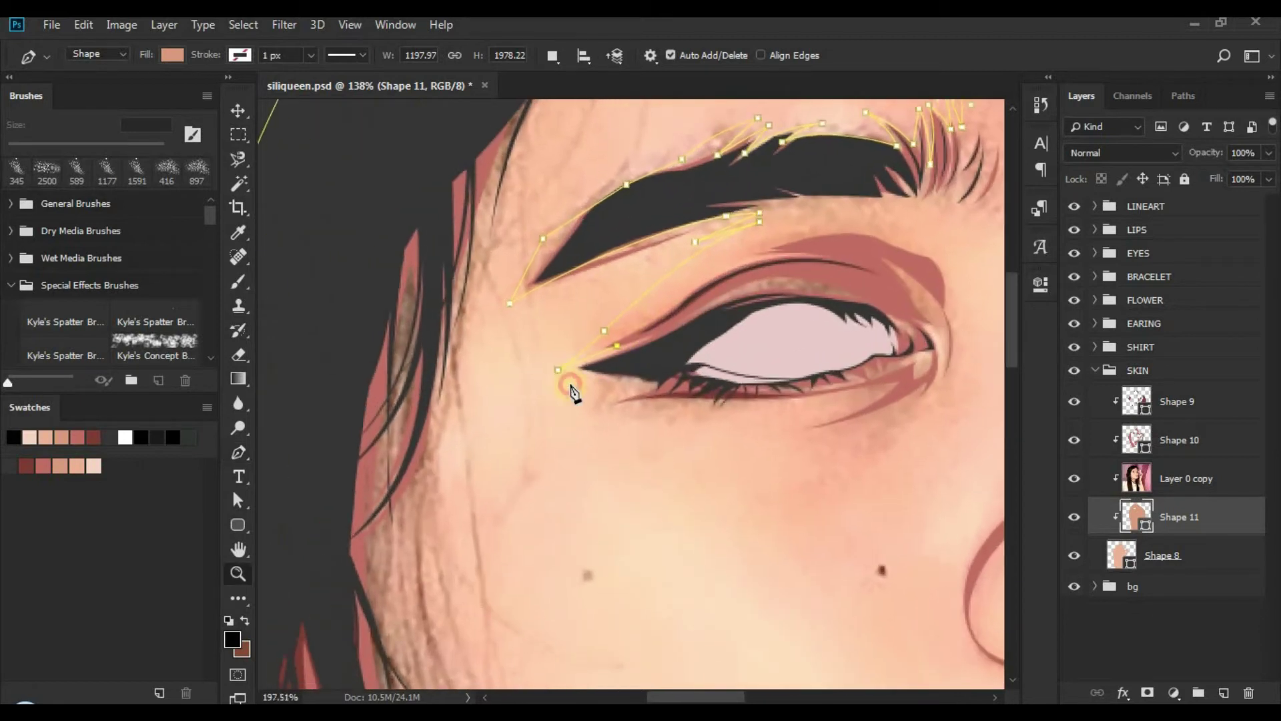
left_click(643, 377)
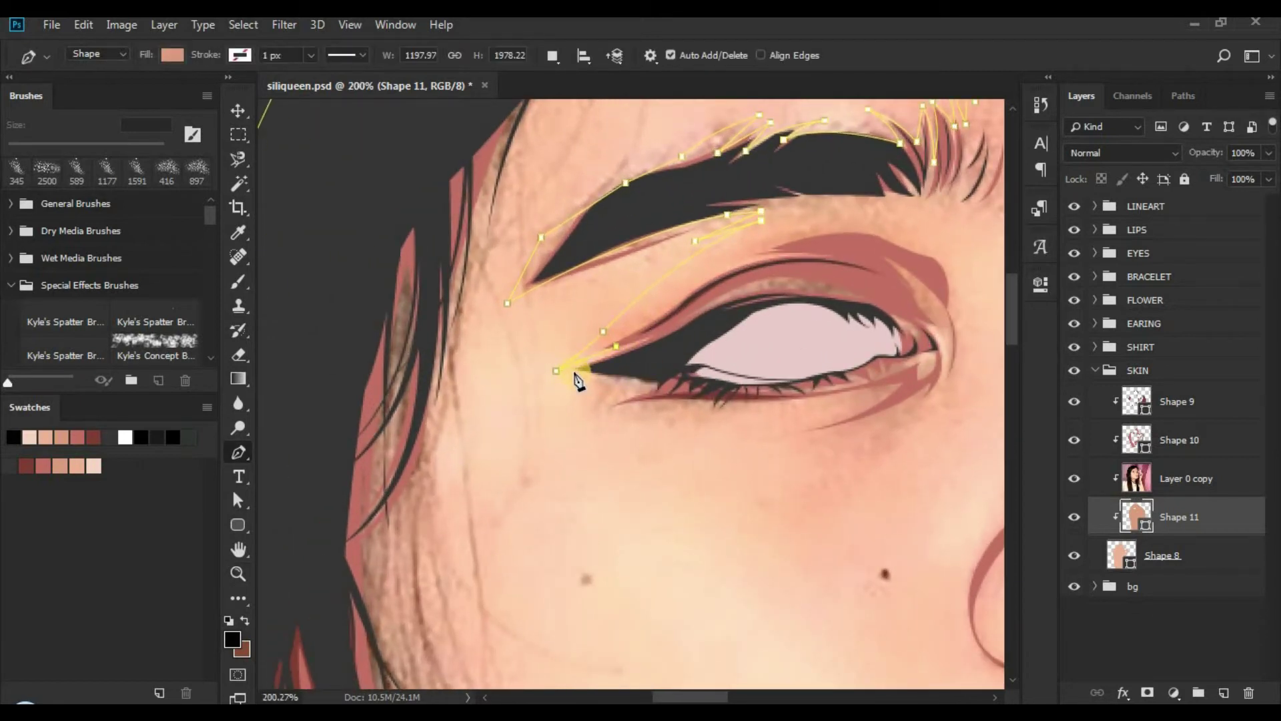
left_click(642, 383)
left_click(574, 371)
Step: Add small pointed notches to the cutout path below the eyeliner tip, leading into the lower lash line
left_click(597, 389)
left_click(588, 427)
left_click(603, 398)
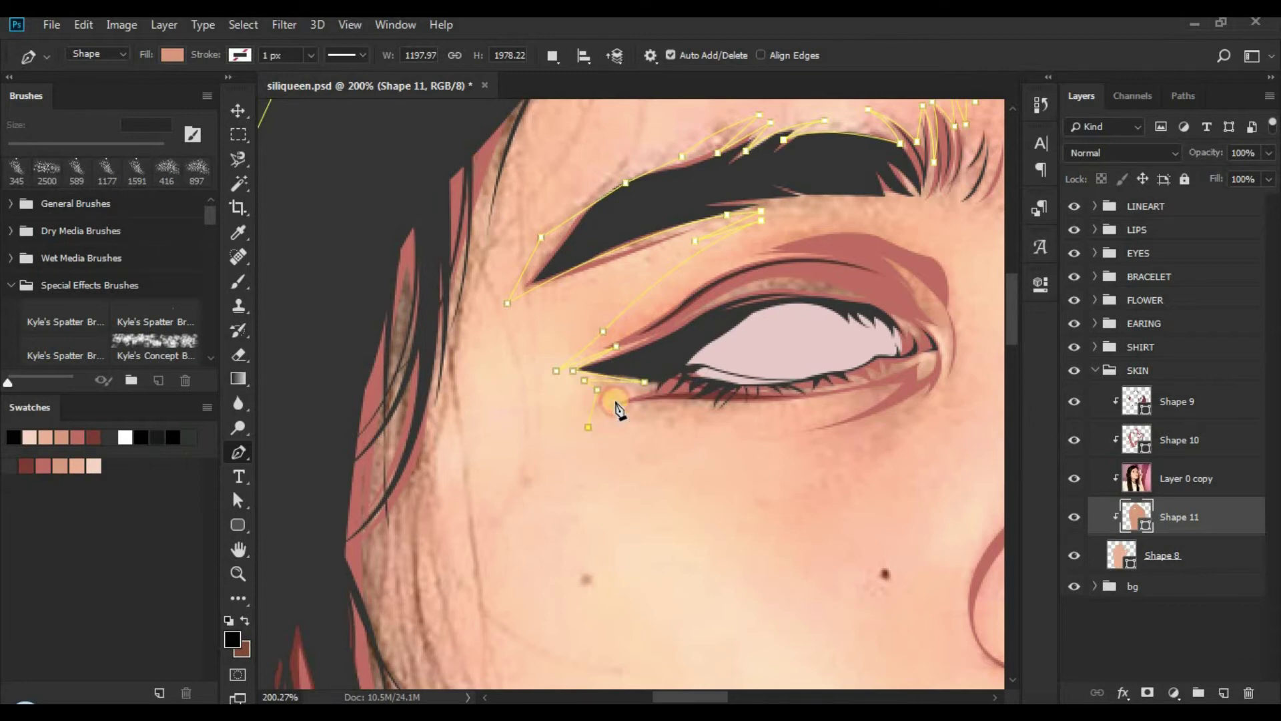
left_click(623, 388)
left_click(613, 393)
left_click_drag(683, 409, 583, 409)
left_click_drag(726, 414, 648, 379)
scroll(648, 378, "up", 4)
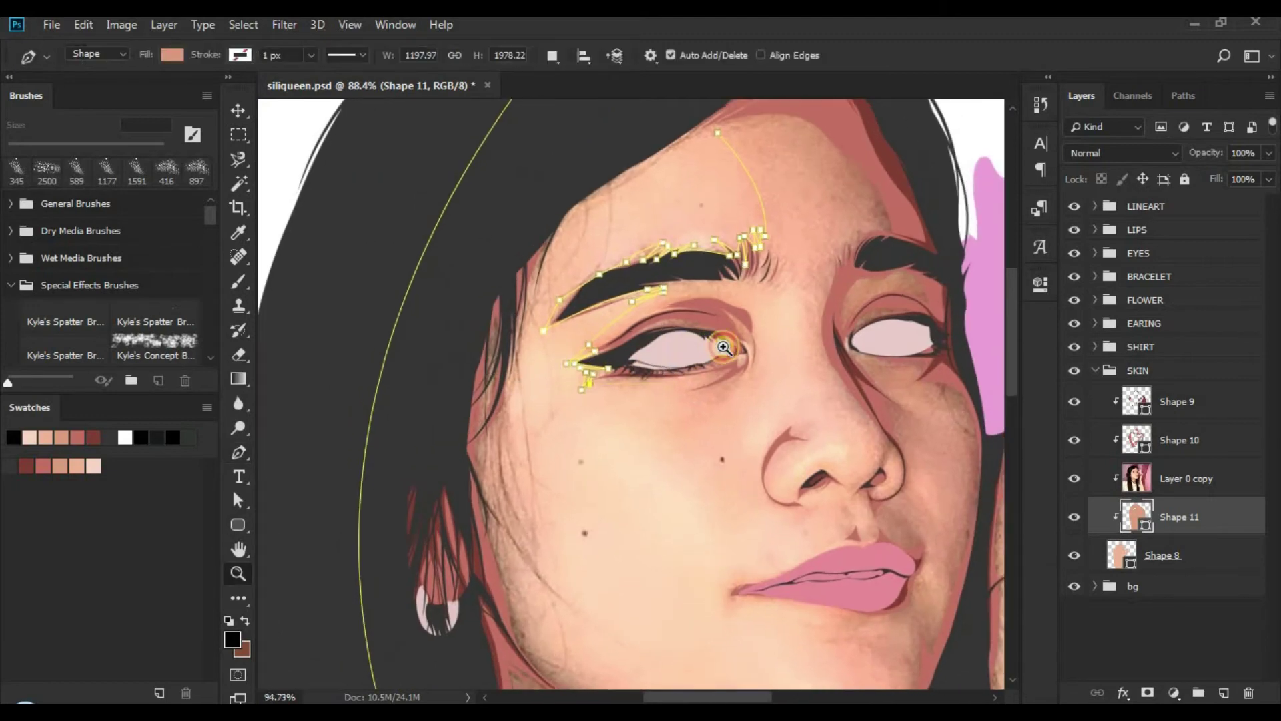
Step: Trace the cutout path along the lower eyelid and fold it back in a sharp point beneath the eye
left_click(660, 401)
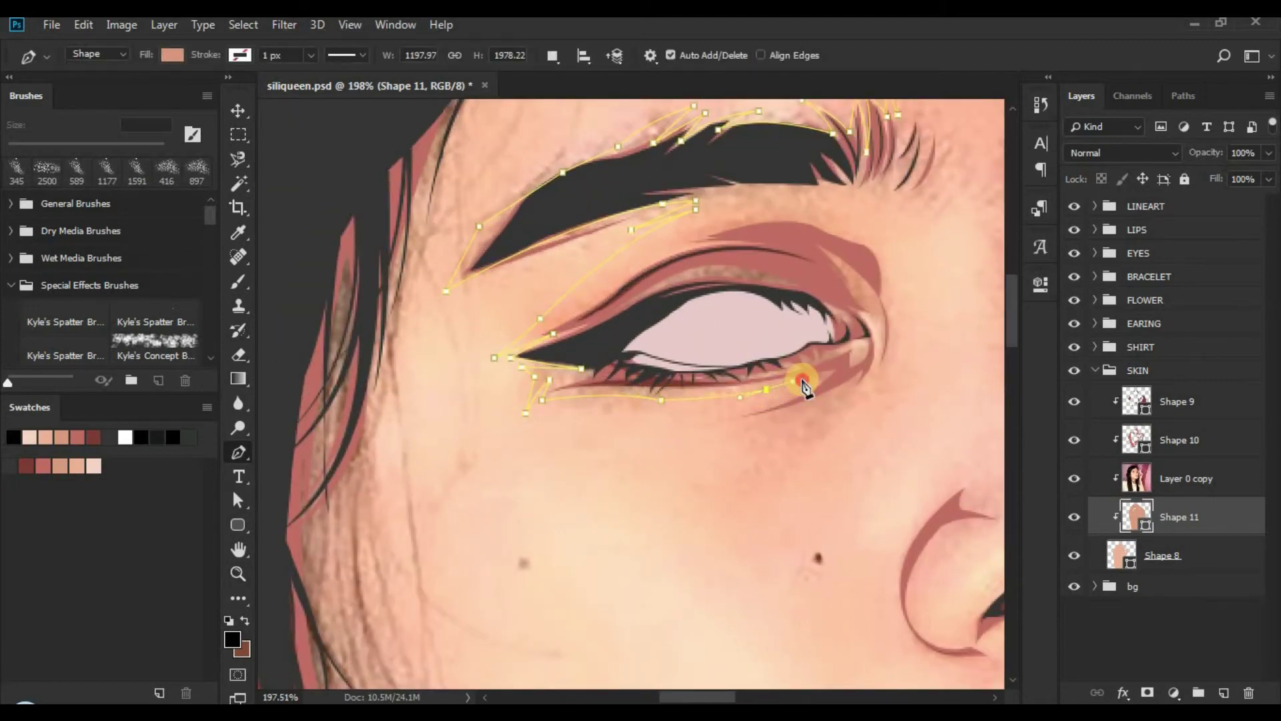
left_click(766, 389, "alt")
left_click_drag(642, 407, 607, 409)
left_click(643, 408, "alt")
left_click_drag(727, 437, 532, 412)
key("ctrl+space")
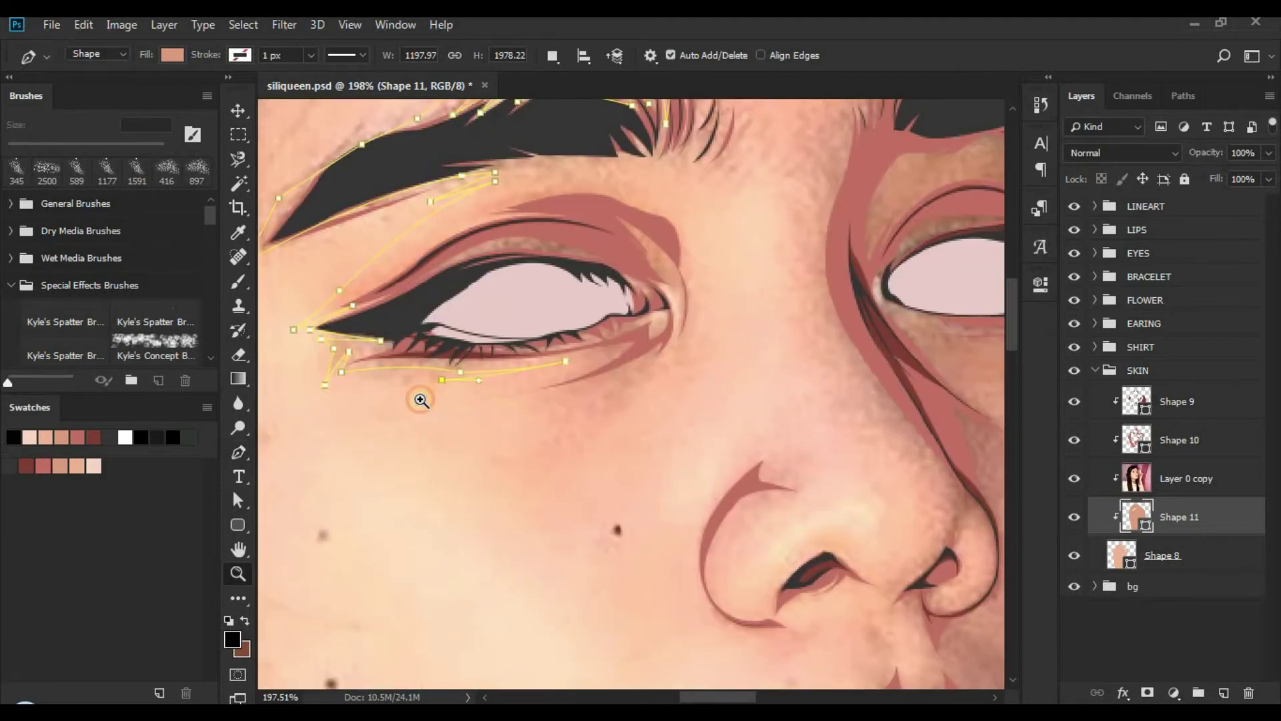
left_click_drag(421, 400, 427, 399)
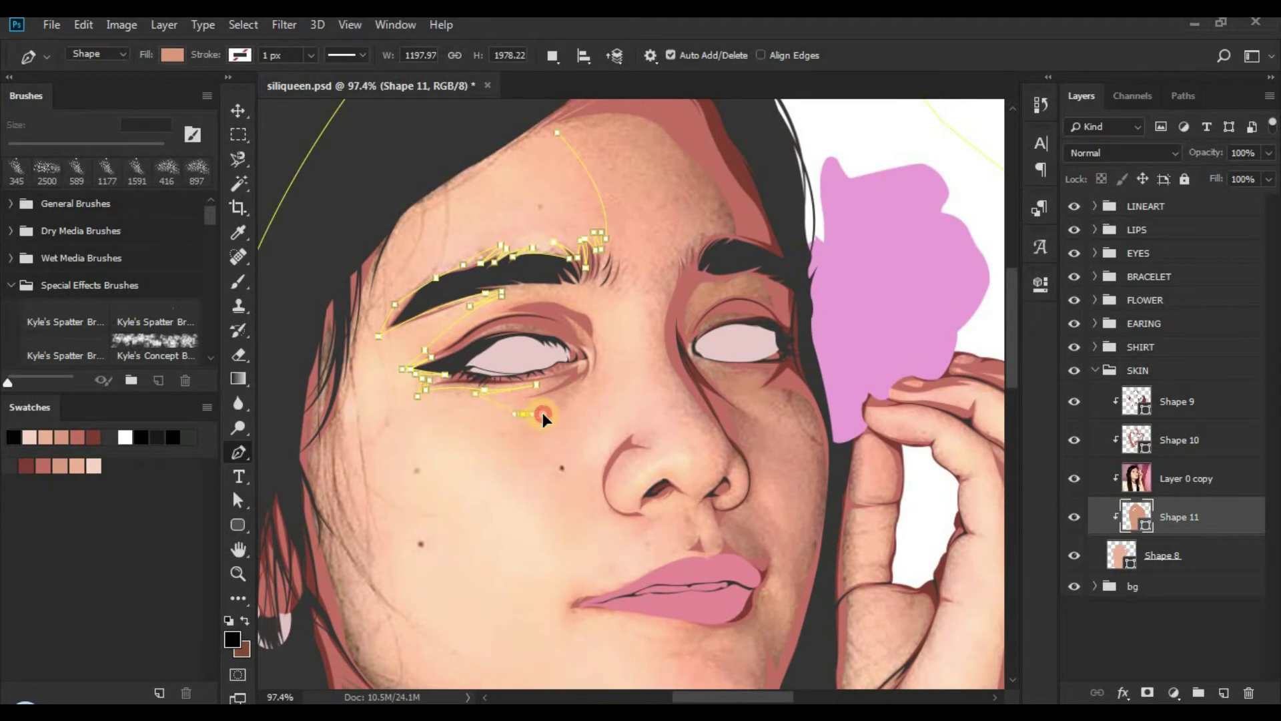
Step: Curve the cutout path along the under-eye fold and turn it back to a point on the upper cheek
left_click(524, 414, "alt")
left_click_drag(534, 407, 750, 380)
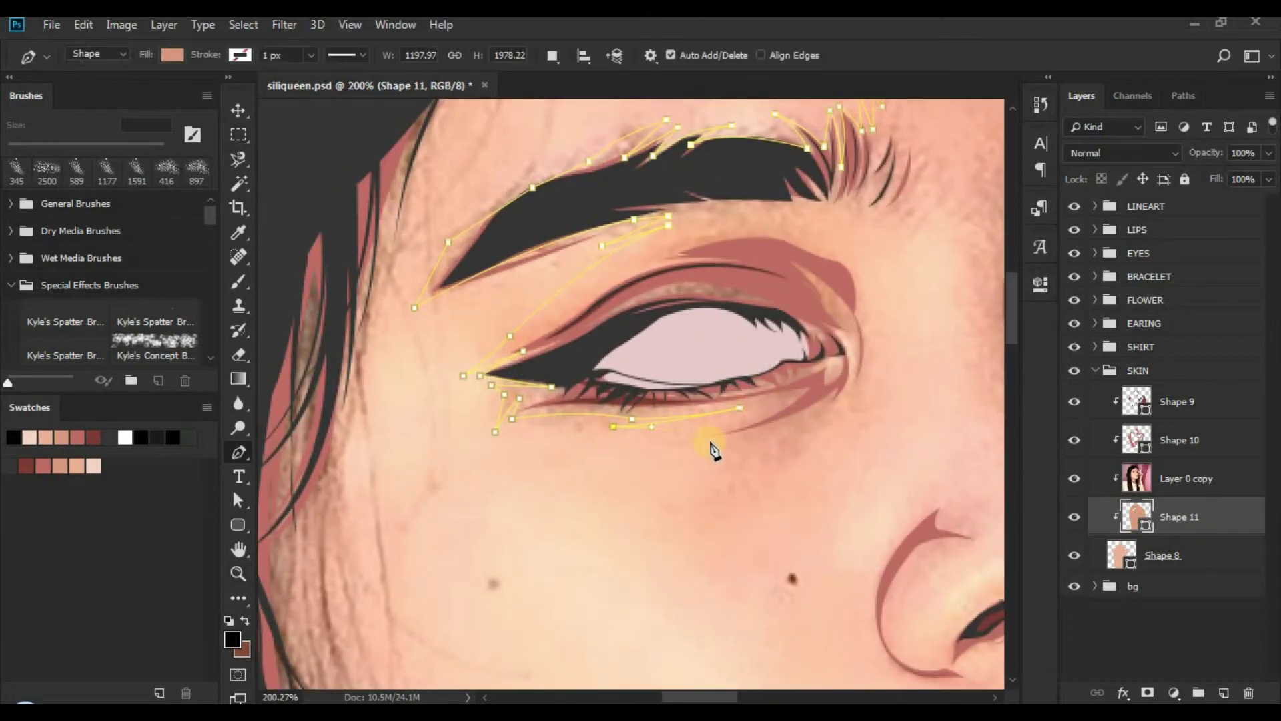
left_click_drag(770, 438, 835, 415)
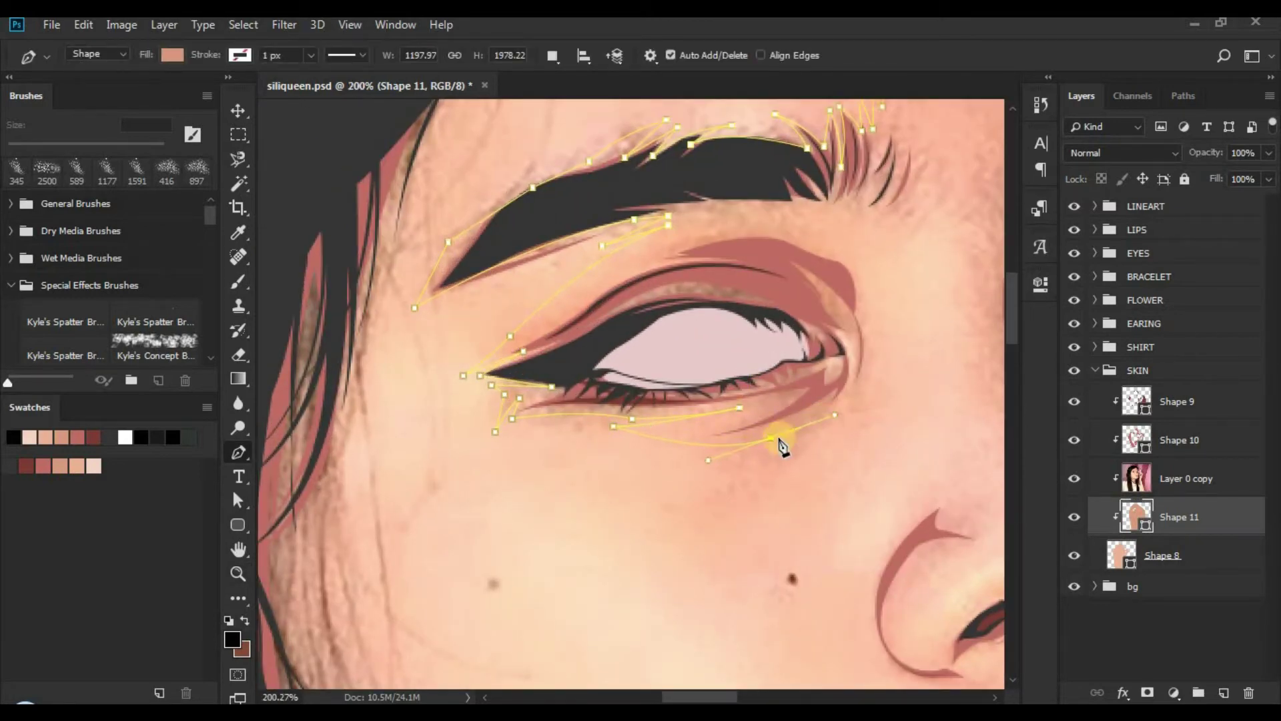
left_click(771, 441)
left_click_drag(661, 518, 607, 534)
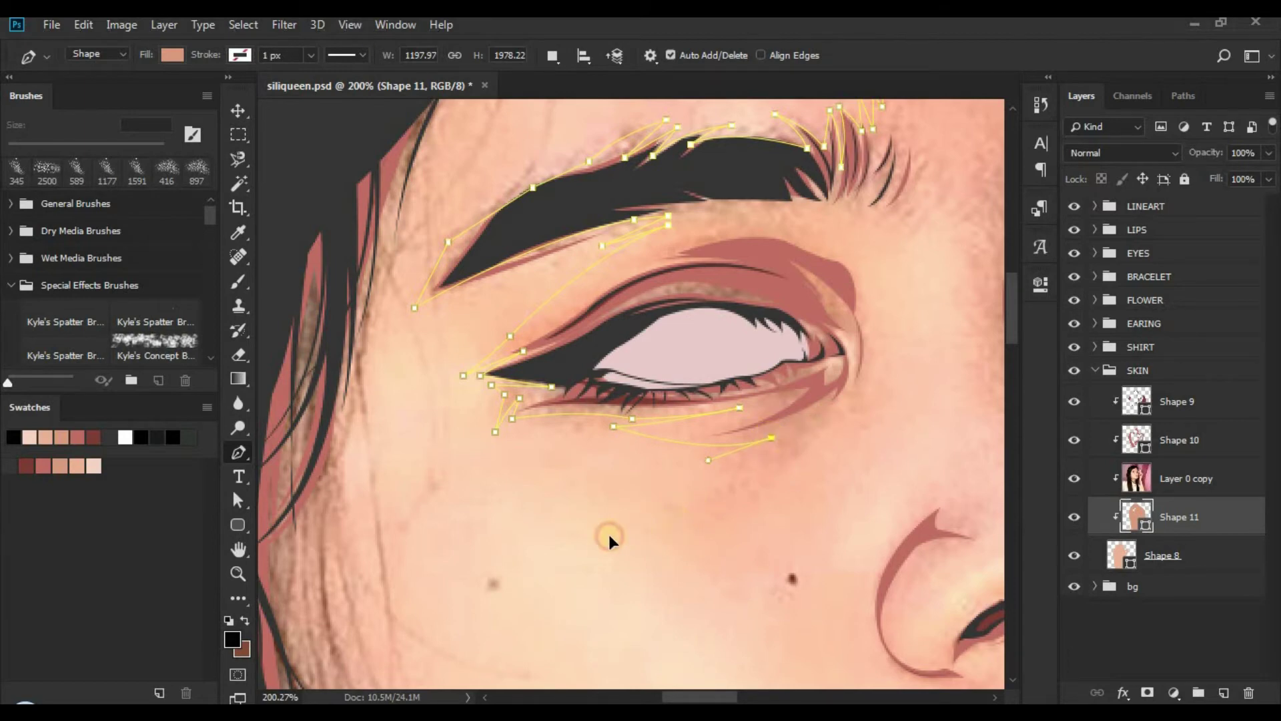
left_click(660, 519)
left_click_drag(749, 511, 738, 555)
Step: Curve the cutout path from the cheek point up towards the side of the nose near the inner eye corner
left_click_drag(792, 508, 752, 346)
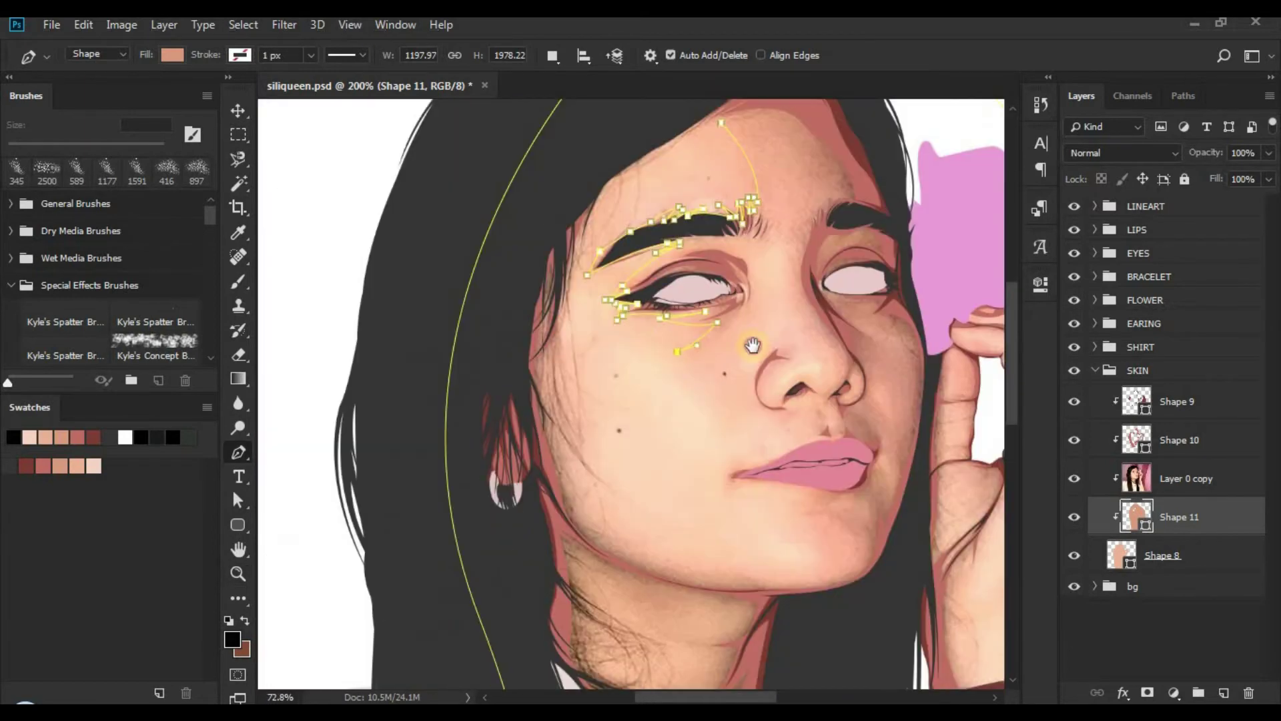
left_click_drag(806, 295, 857, 293)
left_click_drag(780, 311, 812, 242)
key("ctrl+z")
left_click_drag(768, 308, 820, 231)
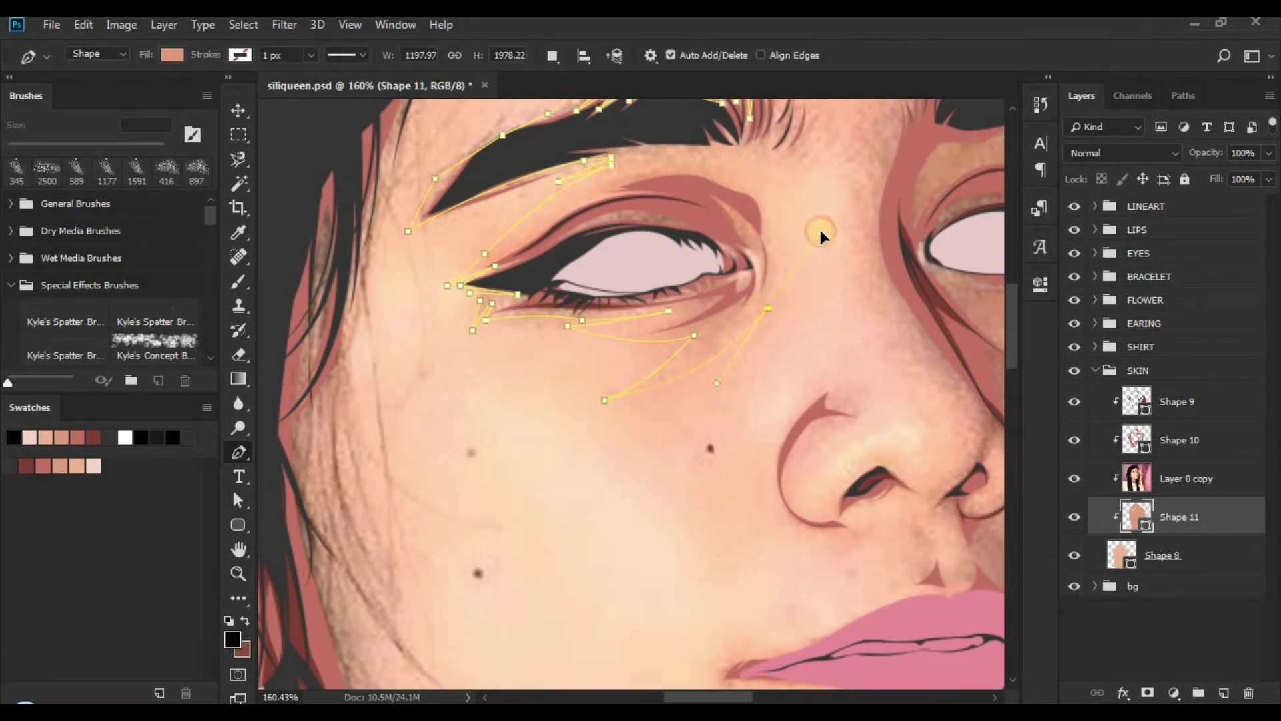
left_click(767, 309, "alt")
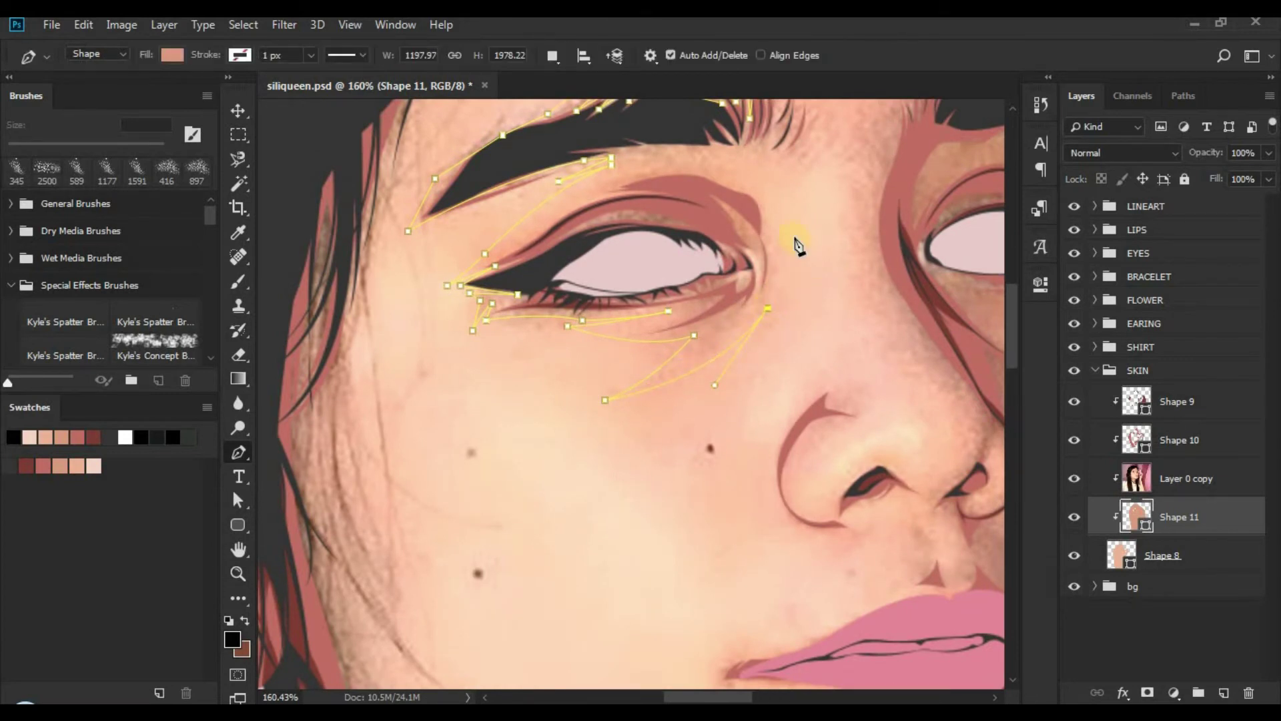
left_click(760, 188, "alt")
Step: Extend the cutout path up past the inner eye corner and zigzag hair-like points below the eyebrow's inner end
left_click_drag(771, 197, 589, 313)
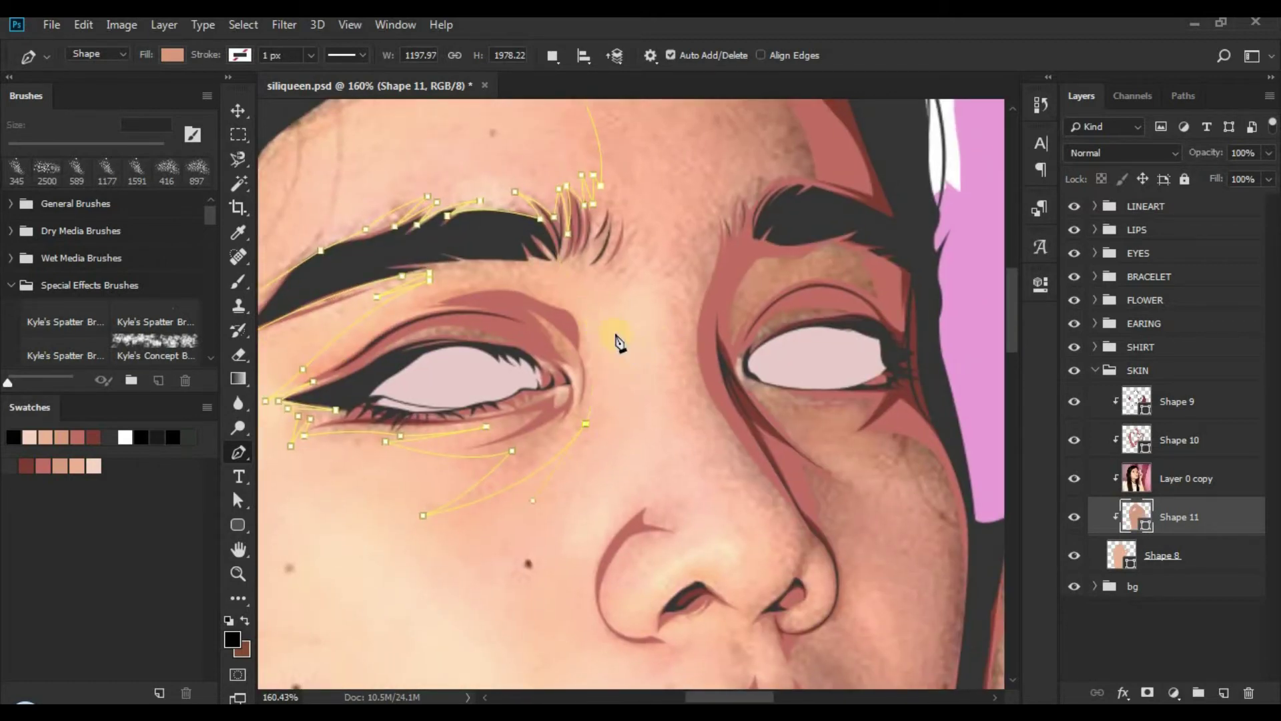
left_click_drag(581, 247, 575, 234)
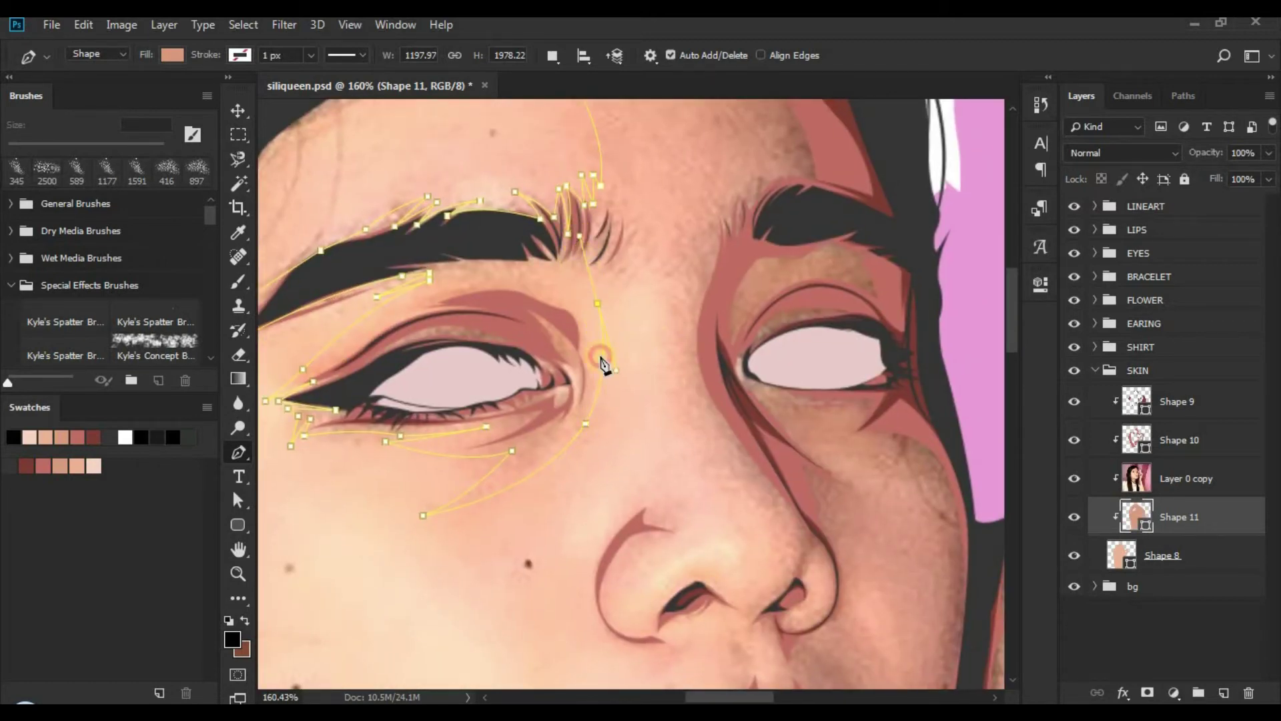
left_click(585, 430)
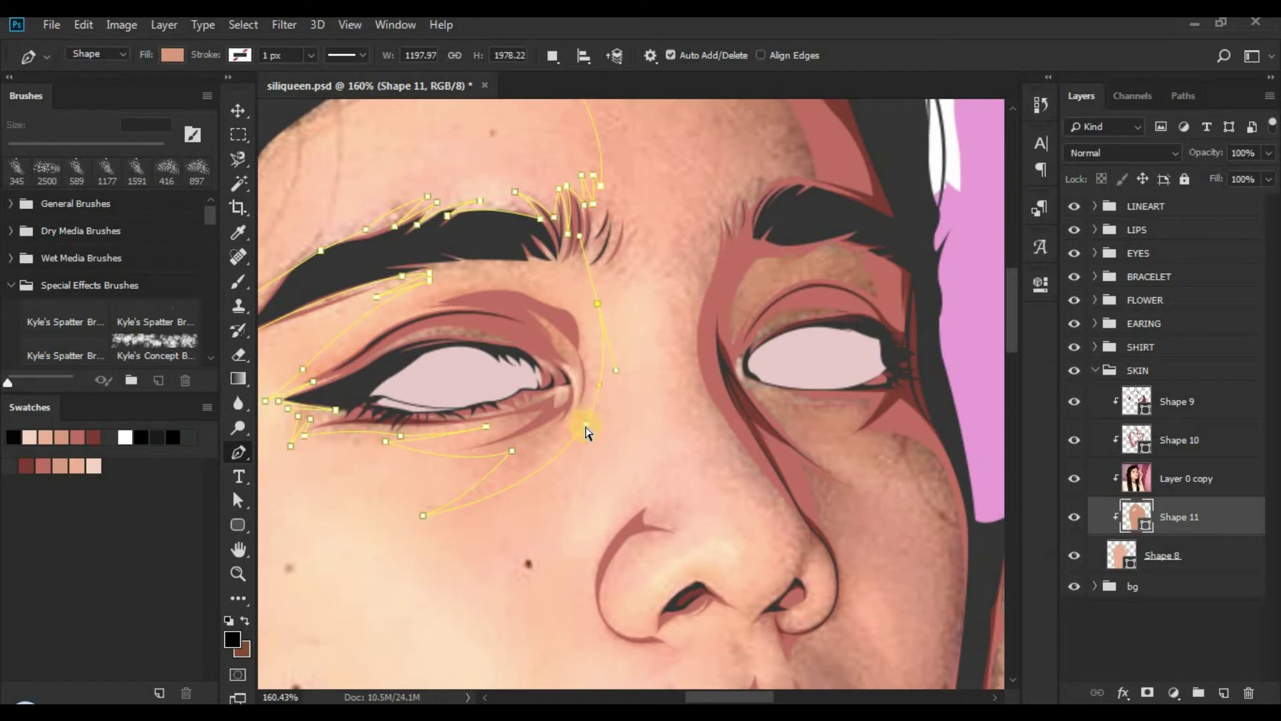
left_click(598, 304)
mouse_move(596, 284)
left_mouse_down()
mouse_move(601, 306)
mouse_move(608, 293)
left_mouse_up()
left_click(599, 287)
left_click(616, 262)
left_click(604, 289)
left_click(639, 258)
left_click(618, 292)
left_click(654, 257)
Step: Curve the cutout path down the nose bridge and back to the outer edge of the near nostril wing
left_click_drag(667, 437, 676, 386)
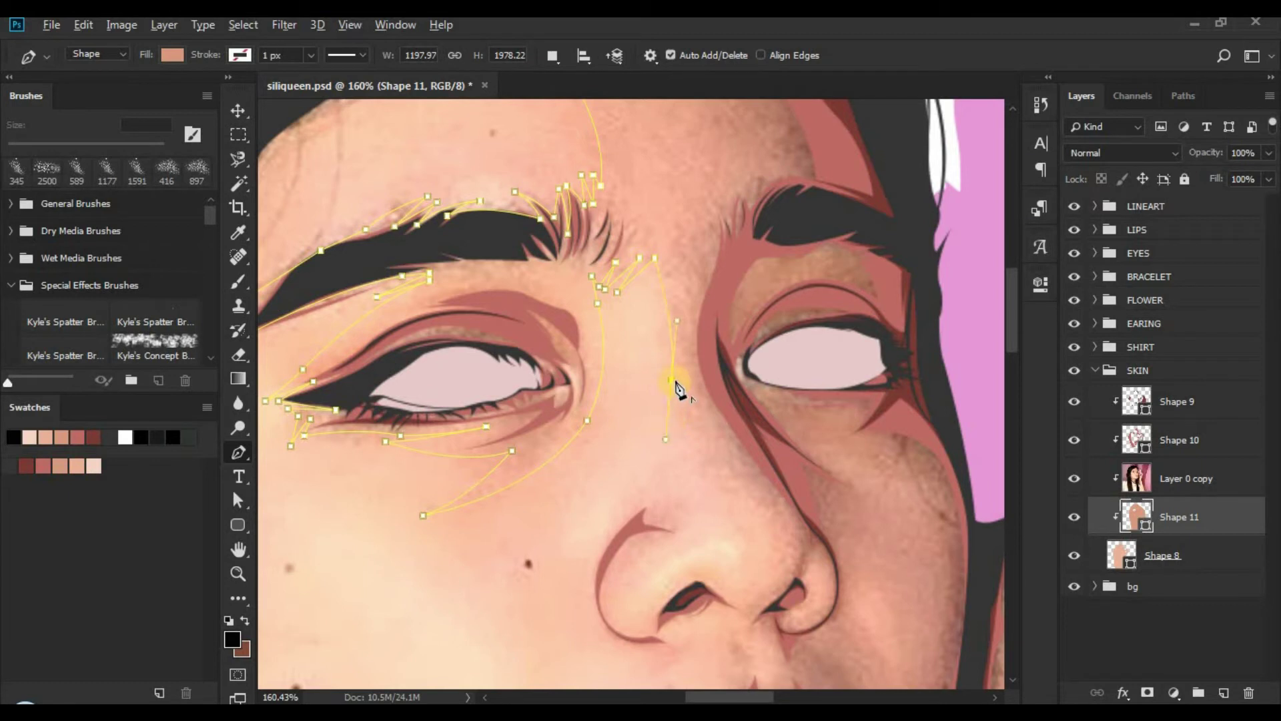
left_click_drag(623, 340, 556, 187)
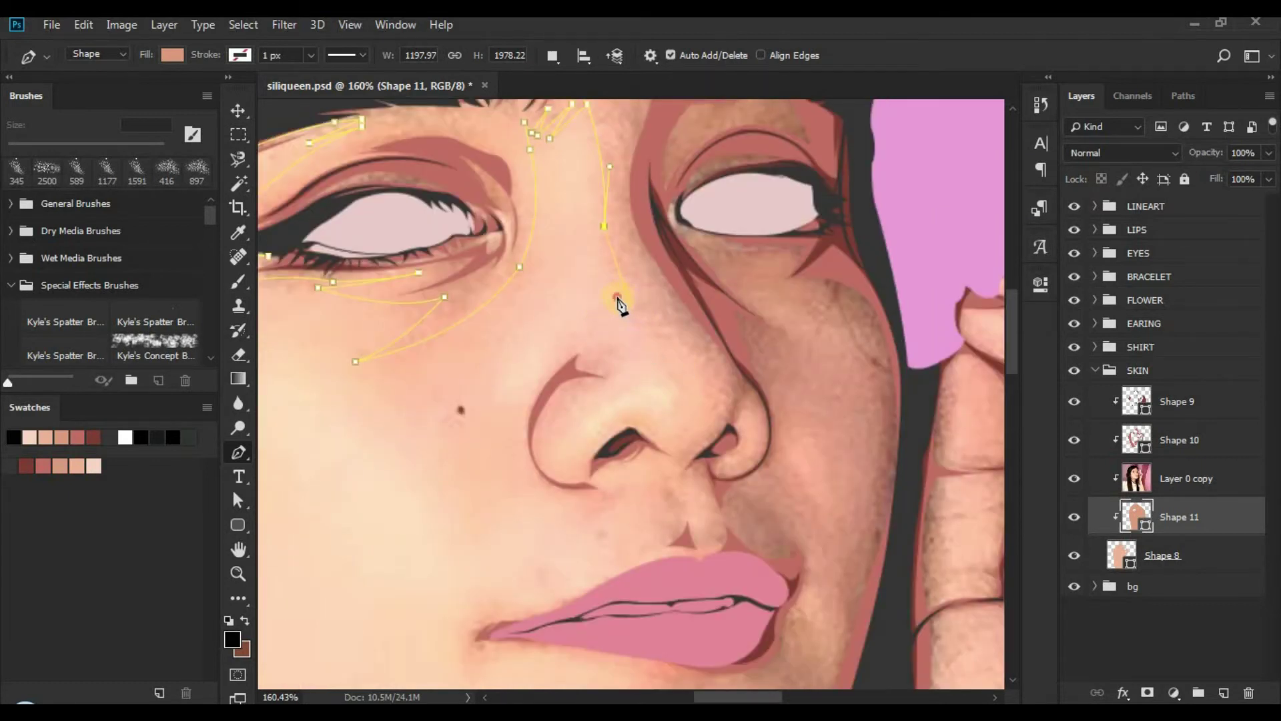
left_click_drag(634, 310, 638, 312)
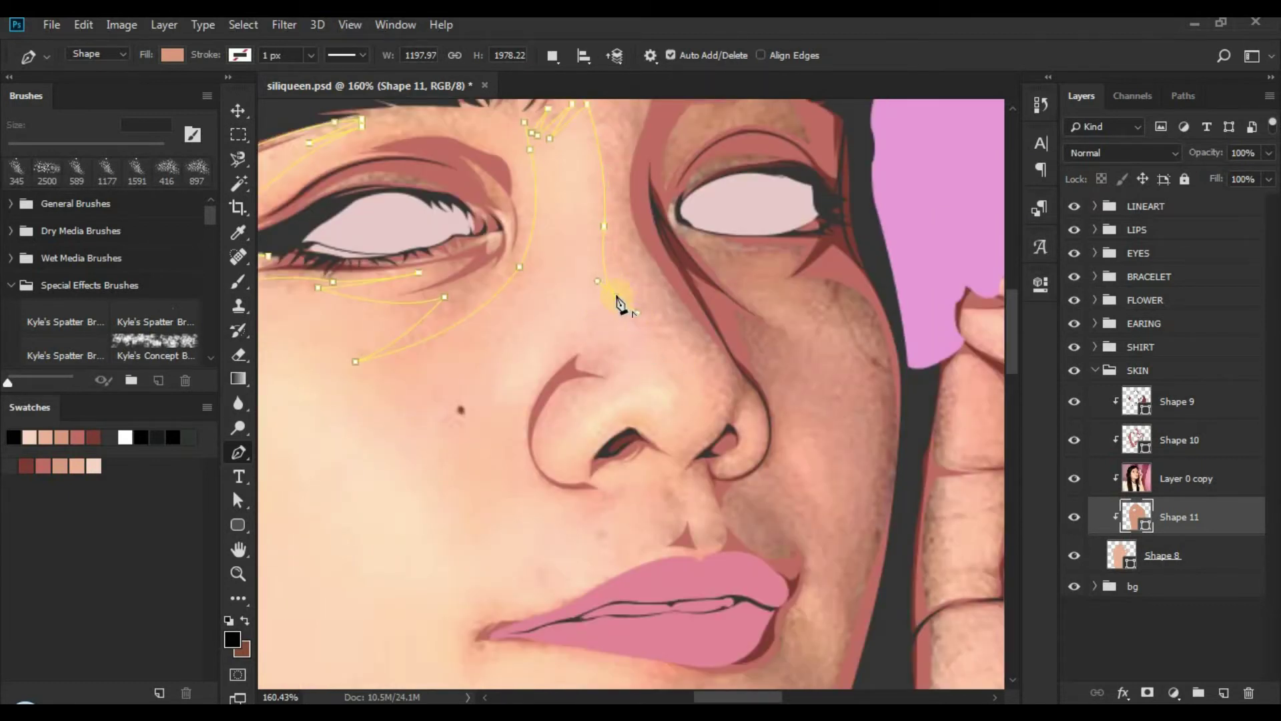
left_click(534, 411)
left_click(541, 380, "alt")
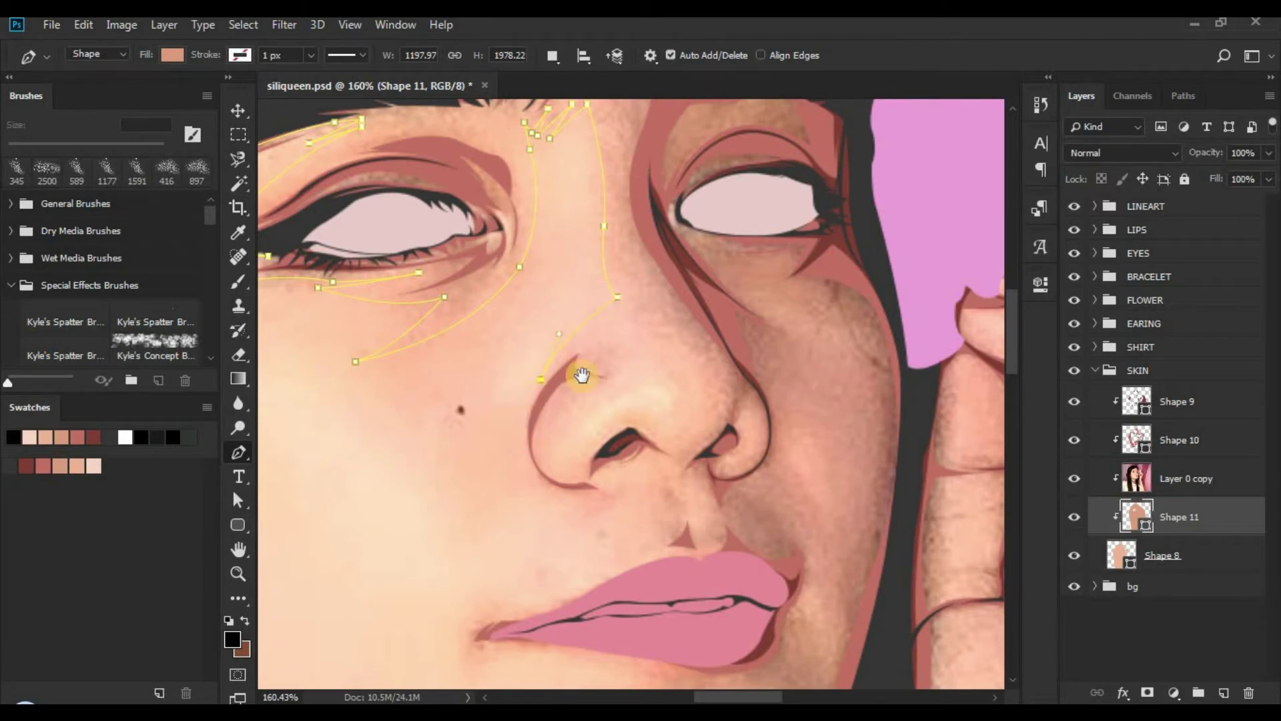
left_click_drag(581, 374, 672, 241)
left_click_drag(628, 353, 659, 399)
key("ctrl+z")
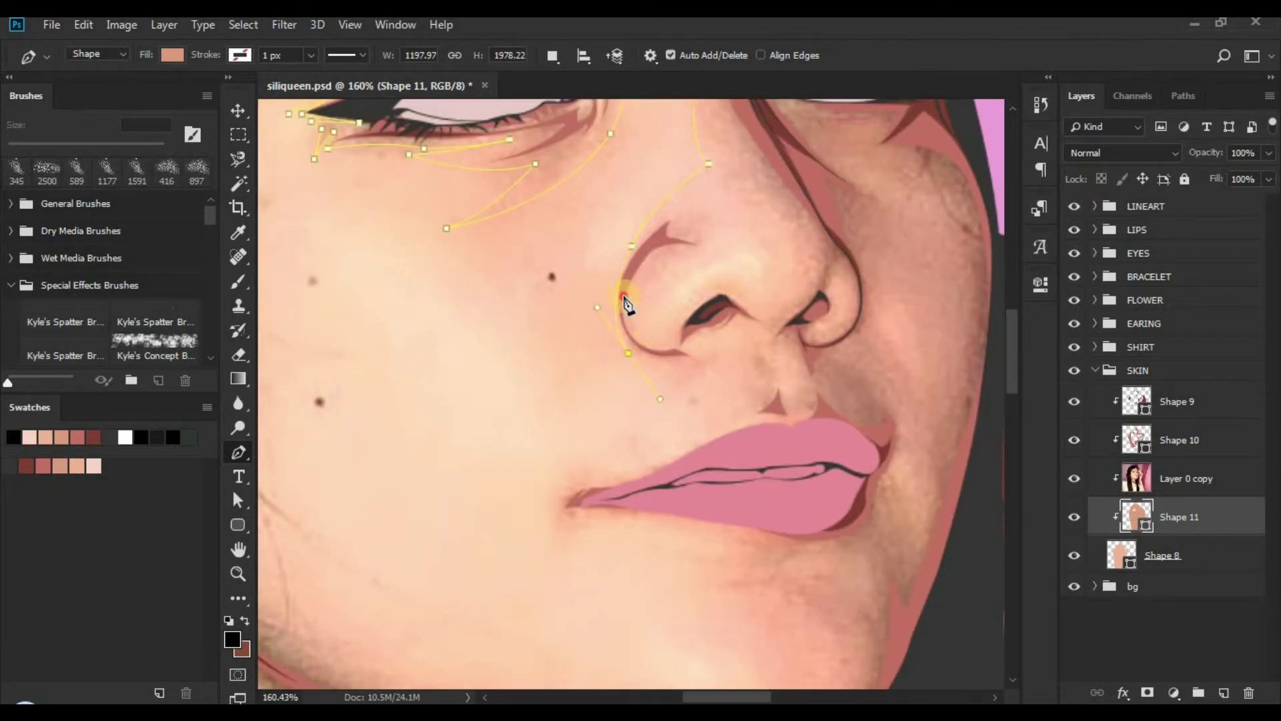
Step: Extend the cutout path from the nostril wing out to a point just below the cheek mole
key("z")
left_click_drag(394, 274, 445, 270)
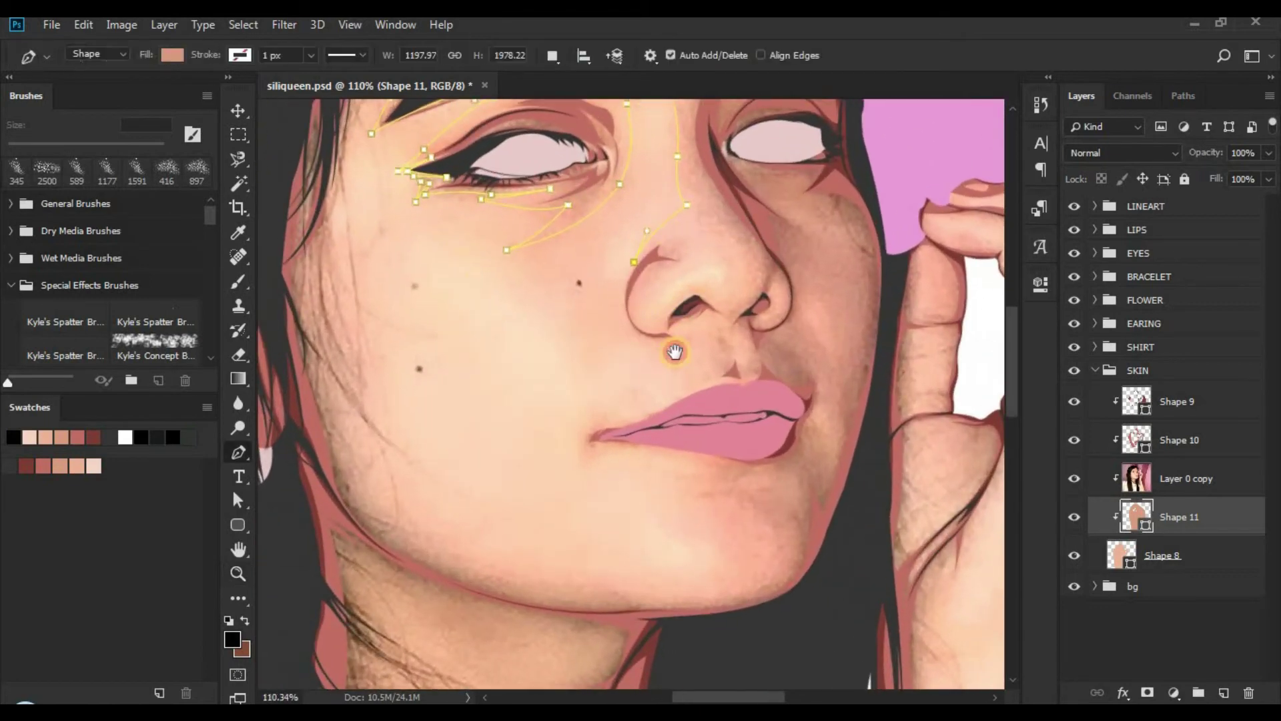
left_click_drag(670, 230, 683, 353)
left_click_drag(639, 421, 640, 454)
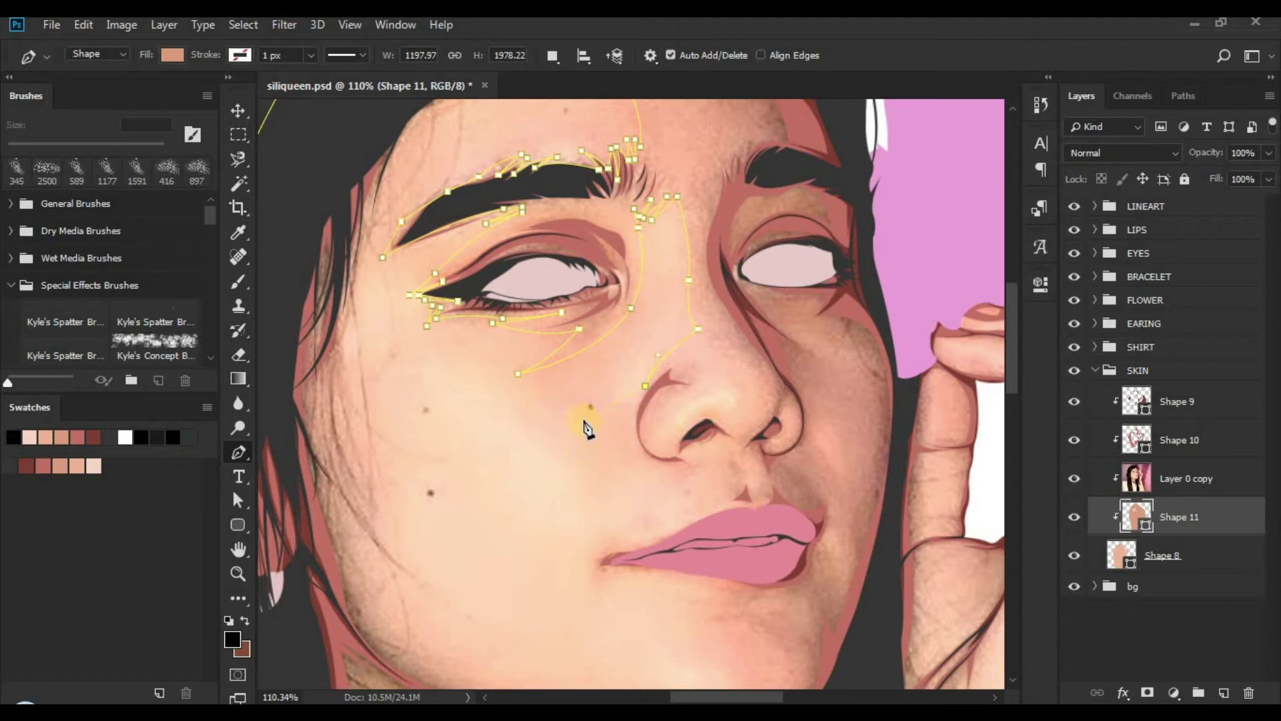
left_click_drag(601, 437, 552, 256)
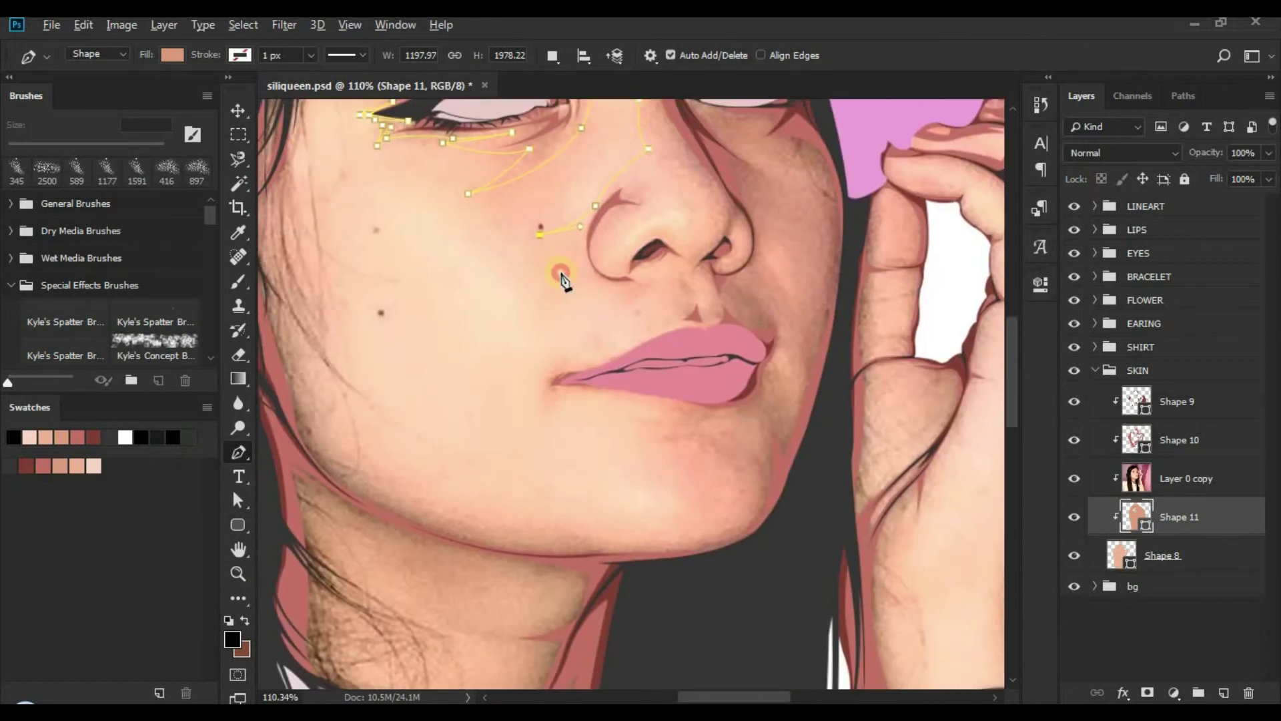
Step: Curve the cutout path under the nose to the upper lip's peak and along the lip past the near mouth corner
left_click(675, 312)
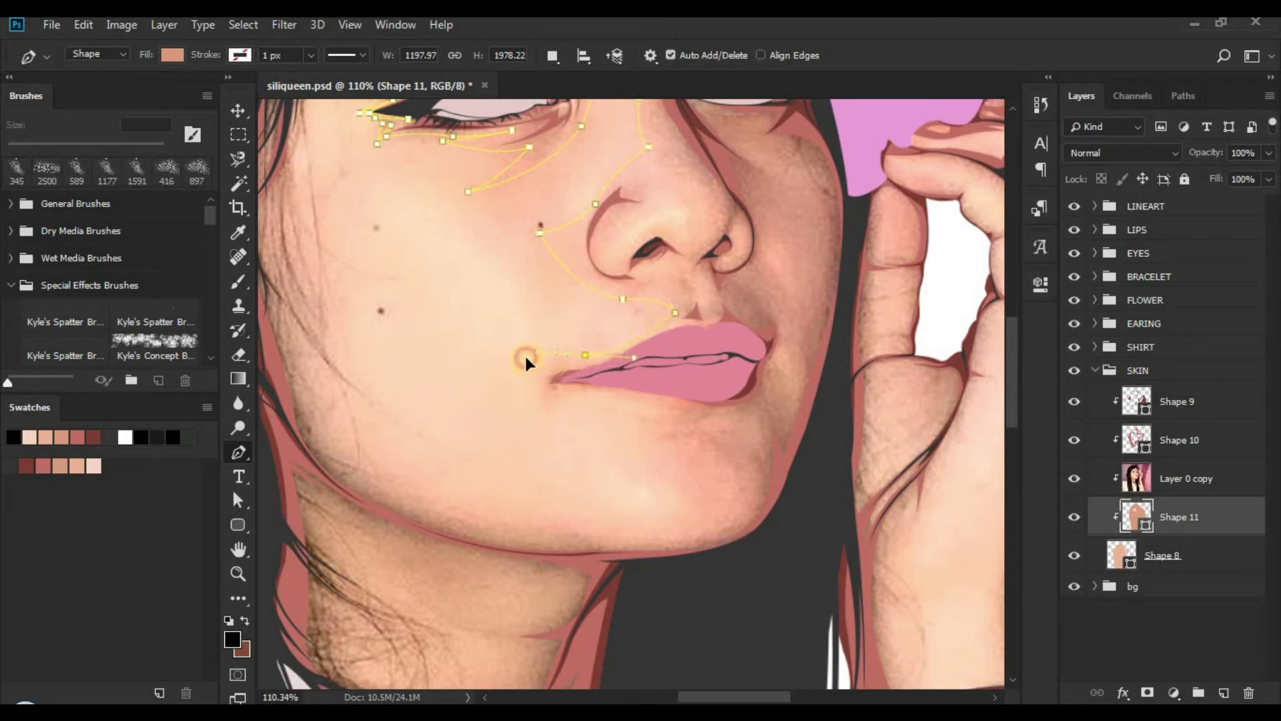
key("ctrl+z")
left_click(676, 313)
left_click(681, 325)
left_click(542, 367)
Step: Trace the cutout path beneath the mouth corner and fold it into sharp points below the lower lip
left_click(572, 397)
left_click_drag(580, 401, 679, 430)
left_click(680, 416)
key("ctrl+space")
left_click(608, 406)
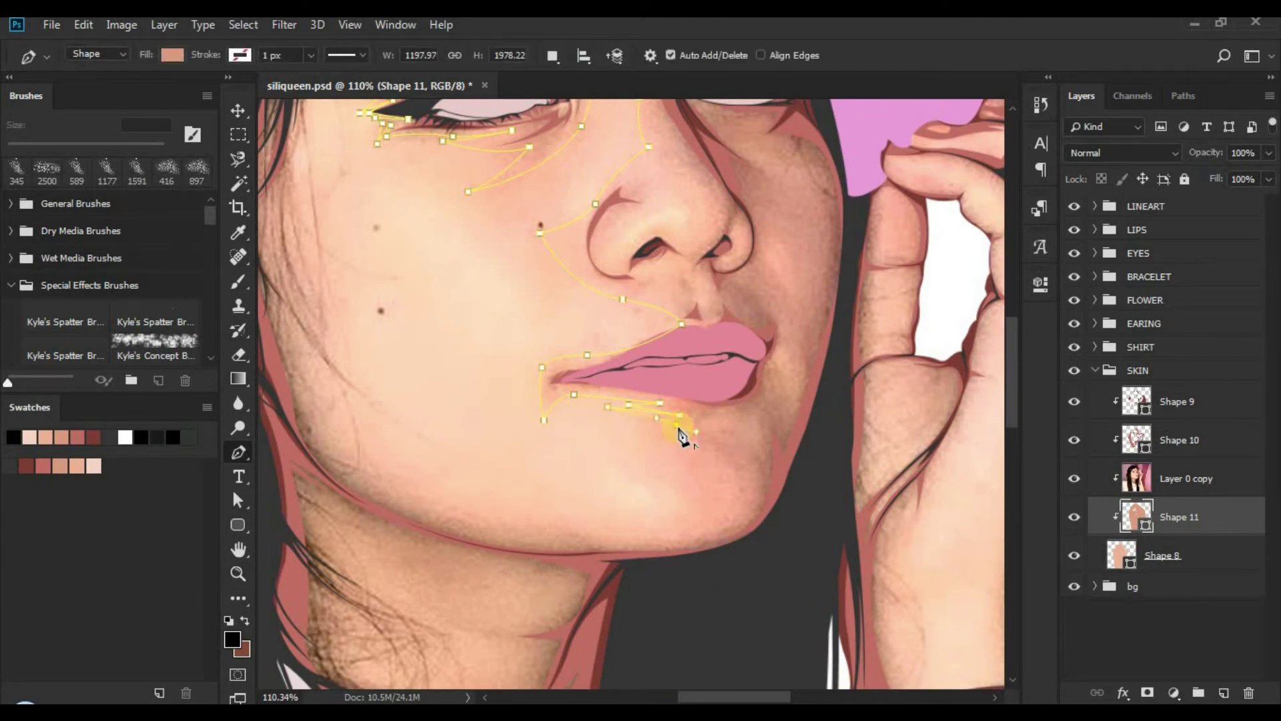
Step: Sweep the cutout path around the chin and onto the lower jawline, ending on a corner anchor
left_click(648, 437)
mouse_move(720, 502)
left_mouse_down()
mouse_move(694, 555)
mouse_move(737, 517)
left_mouse_up()
left_click(585, 532)
left_click_drag(495, 497, 475, 497)
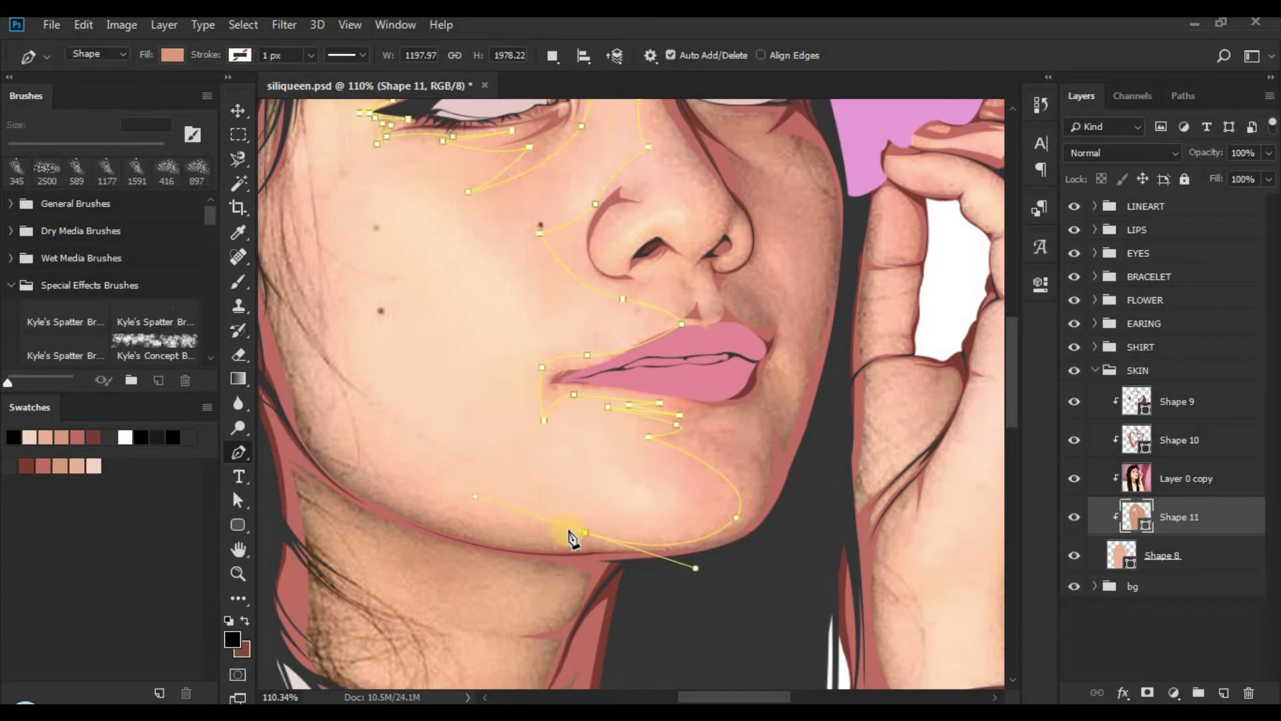
left_click(584, 534, "alt")
Step: Trace the cutout path just inside the jawline up to the jaw corner below the ear
left_click_drag(649, 419, 821, 303)
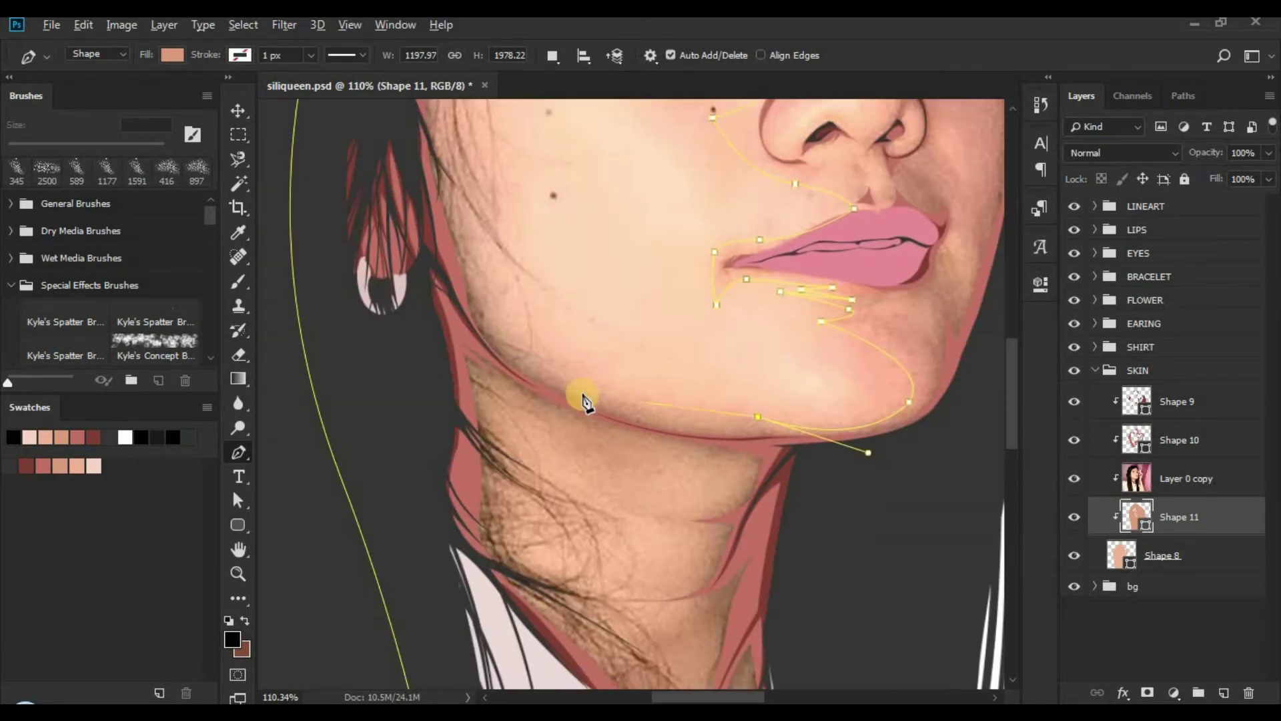
left_click(536, 355, "alt")
left_click_drag(606, 314, 594, 426)
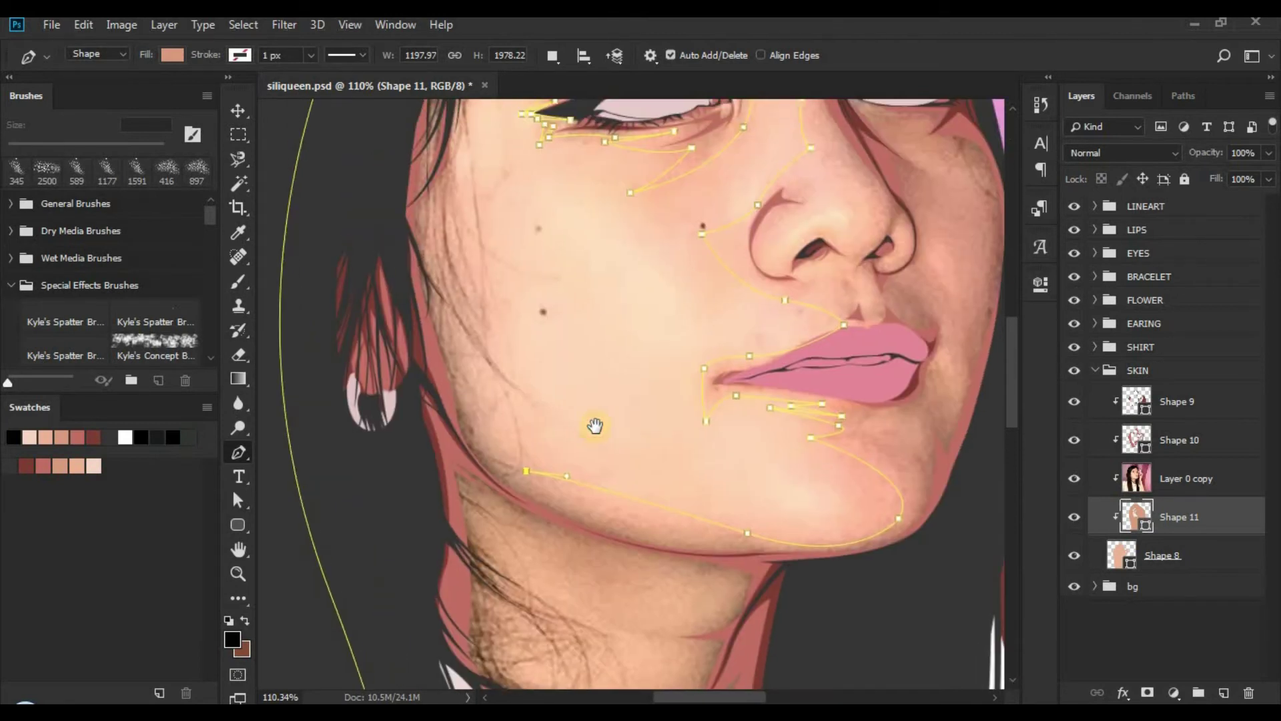
left_click(604, 507, "alt")
left_click_drag(444, 357, 450, 348)
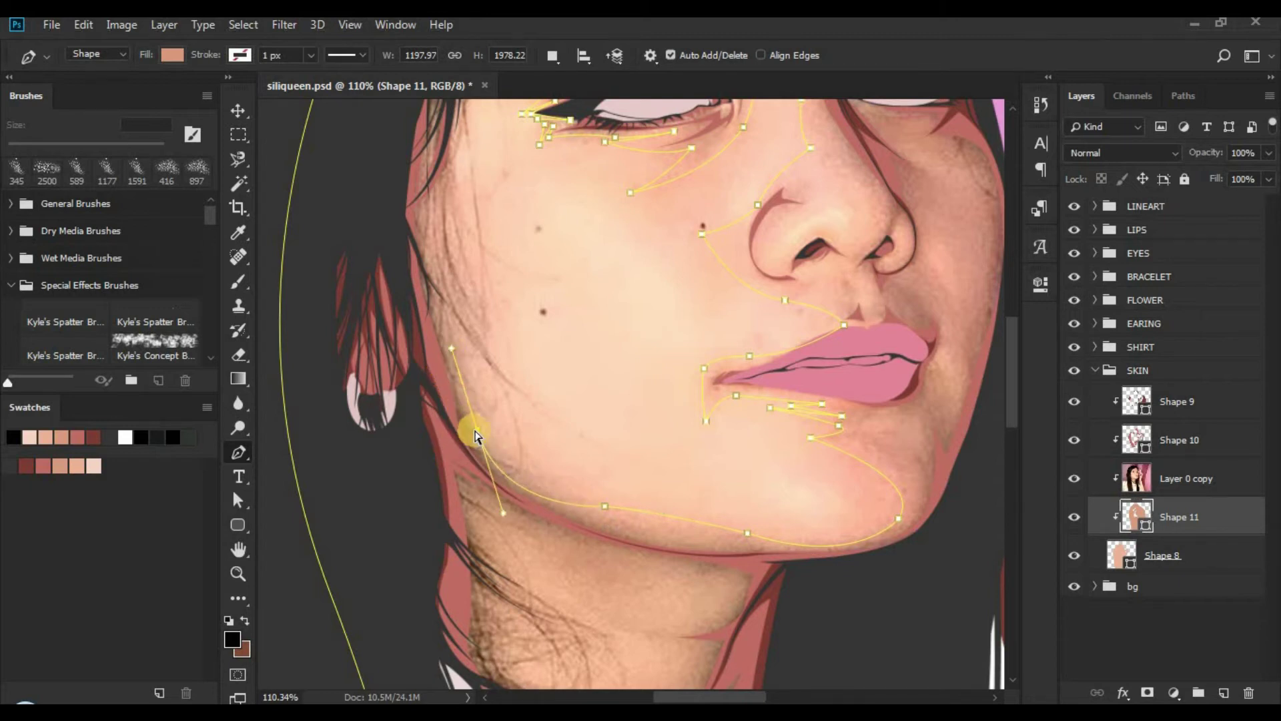
left_click_drag(477, 431, 469, 416, "ctrl")
left_click(469, 416, "alt")
Step: Continue the cutout path up the cheek's outer edge, folding it into long hair-like spikes beside the ear
left_click_drag(545, 342, 656, 393)
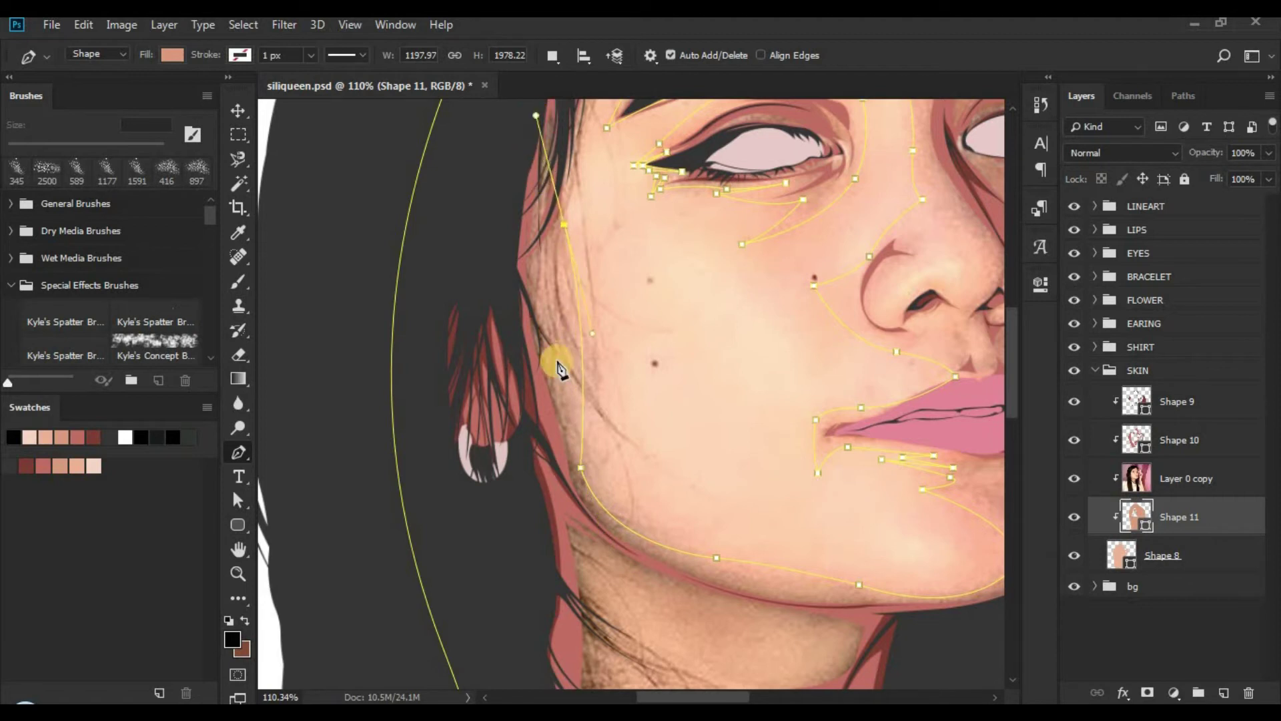
left_click_drag(549, 328, 536, 282)
left_click(549, 328, "alt")
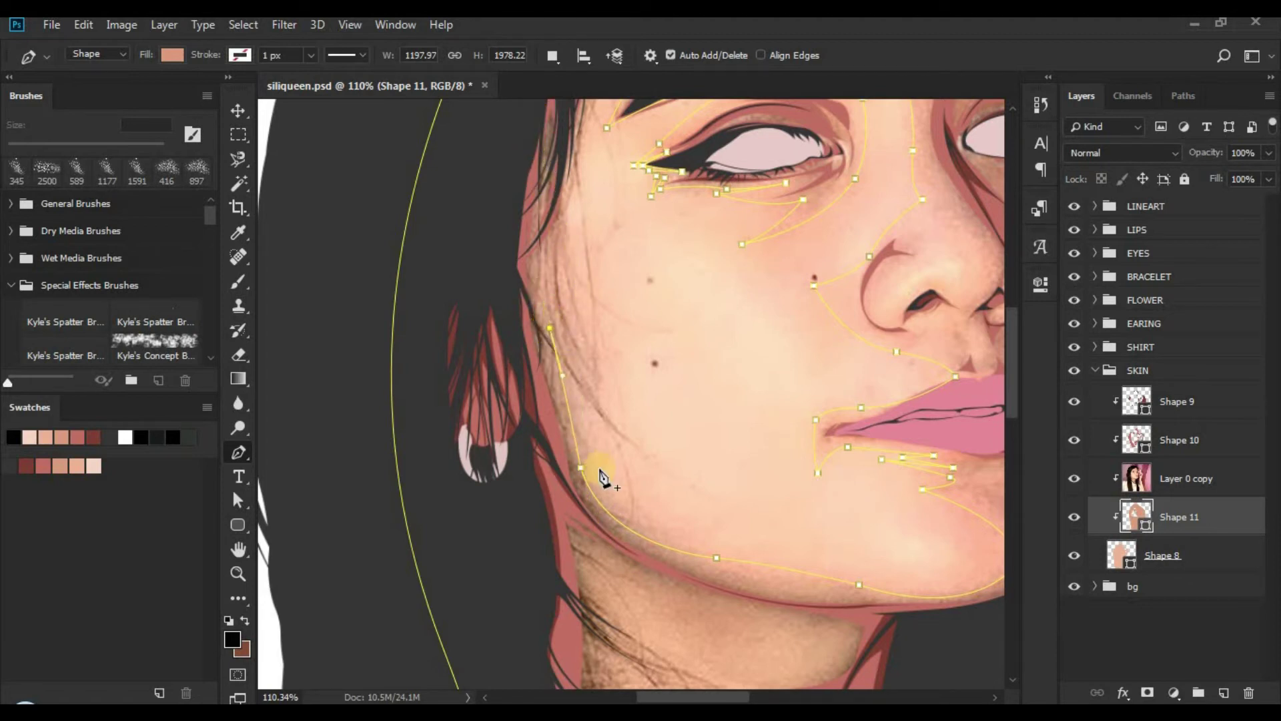
left_click_drag(606, 486, 604, 437)
left_click(599, 430, "alt")
left_click_drag(556, 275, 554, 171)
left_click(611, 426)
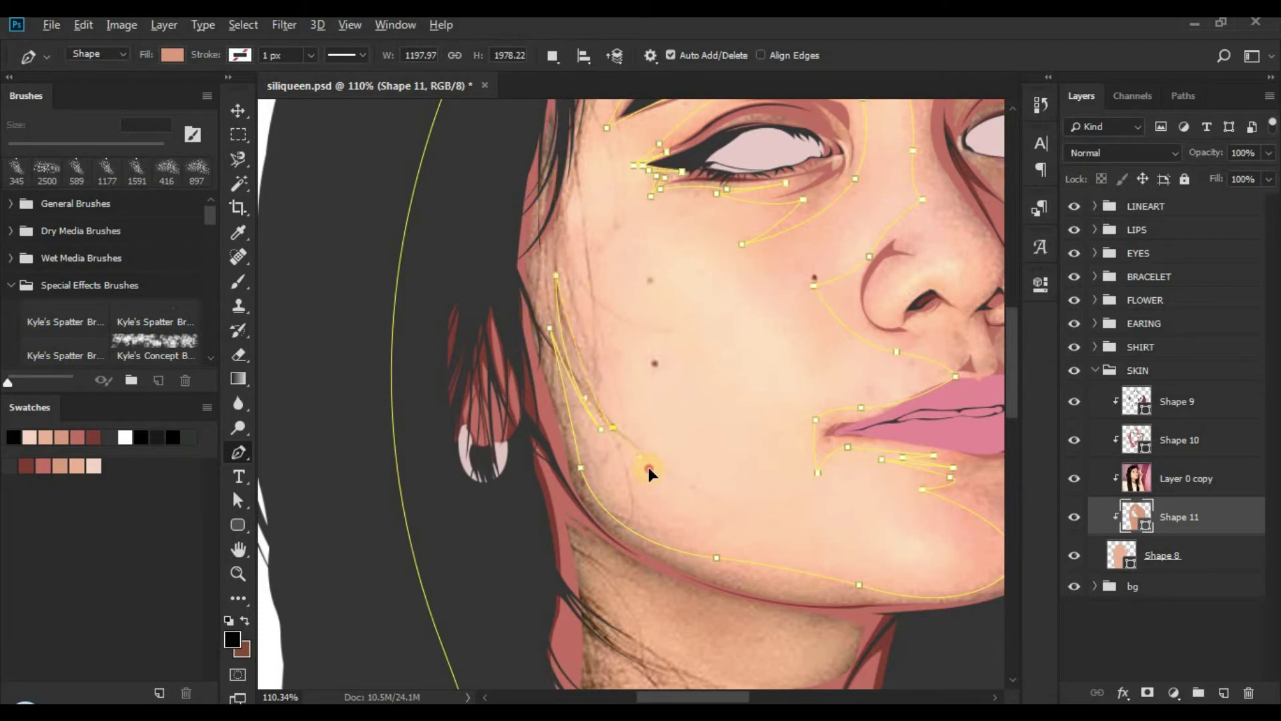
Step: Add another long hair-like spike beside the ear and lead the cutout path up towards the temple
left_click_drag(584, 318, 567, 399)
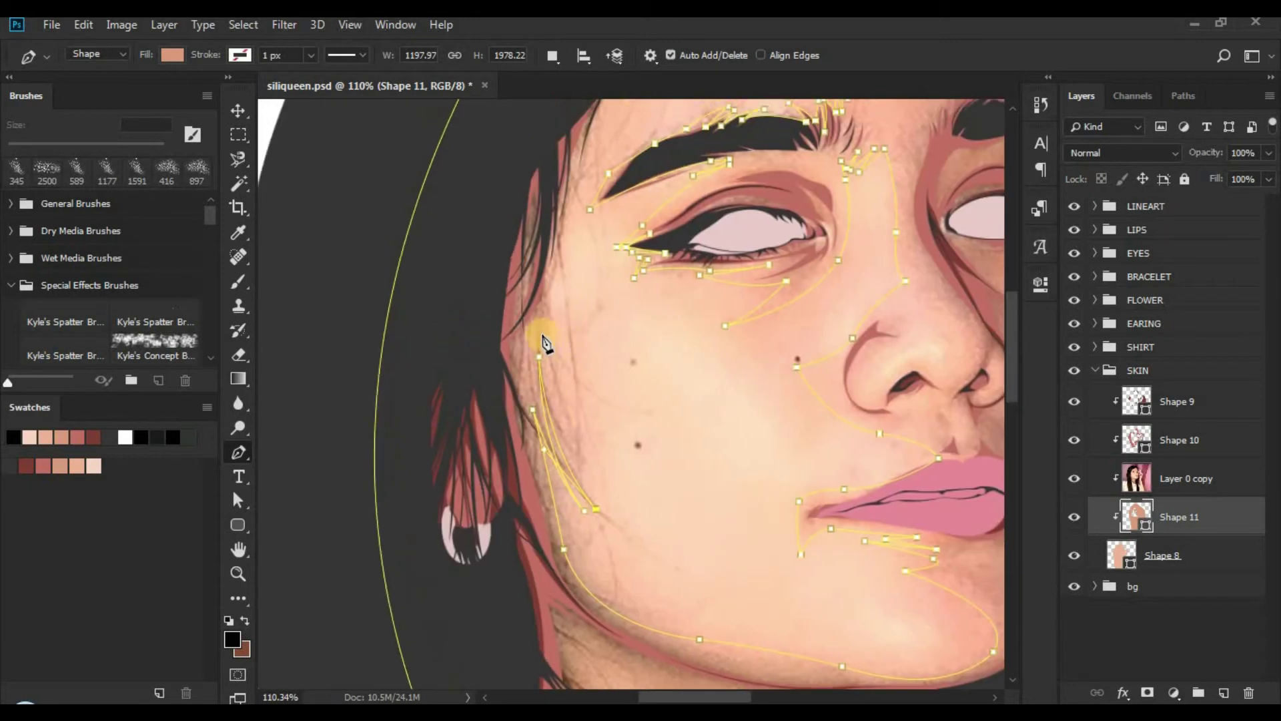
left_click_drag(535, 196, 536, 183)
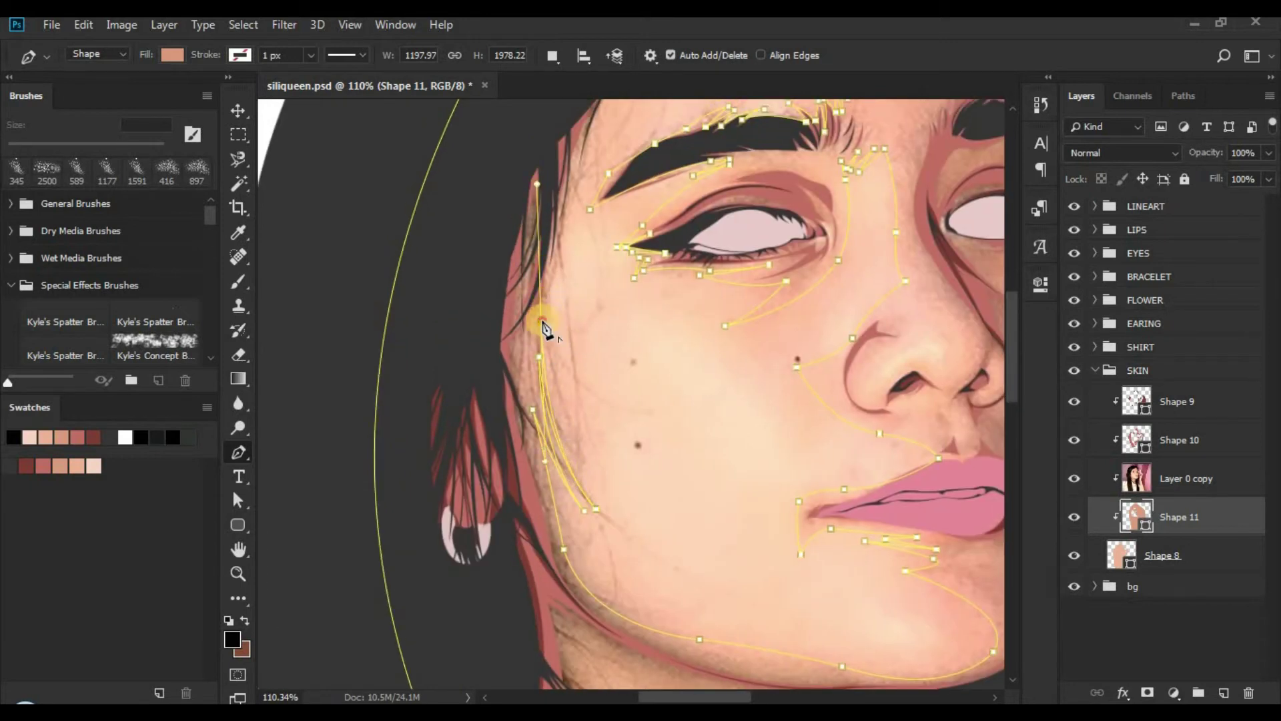
left_click(541, 322, "alt")
left_click(622, 539)
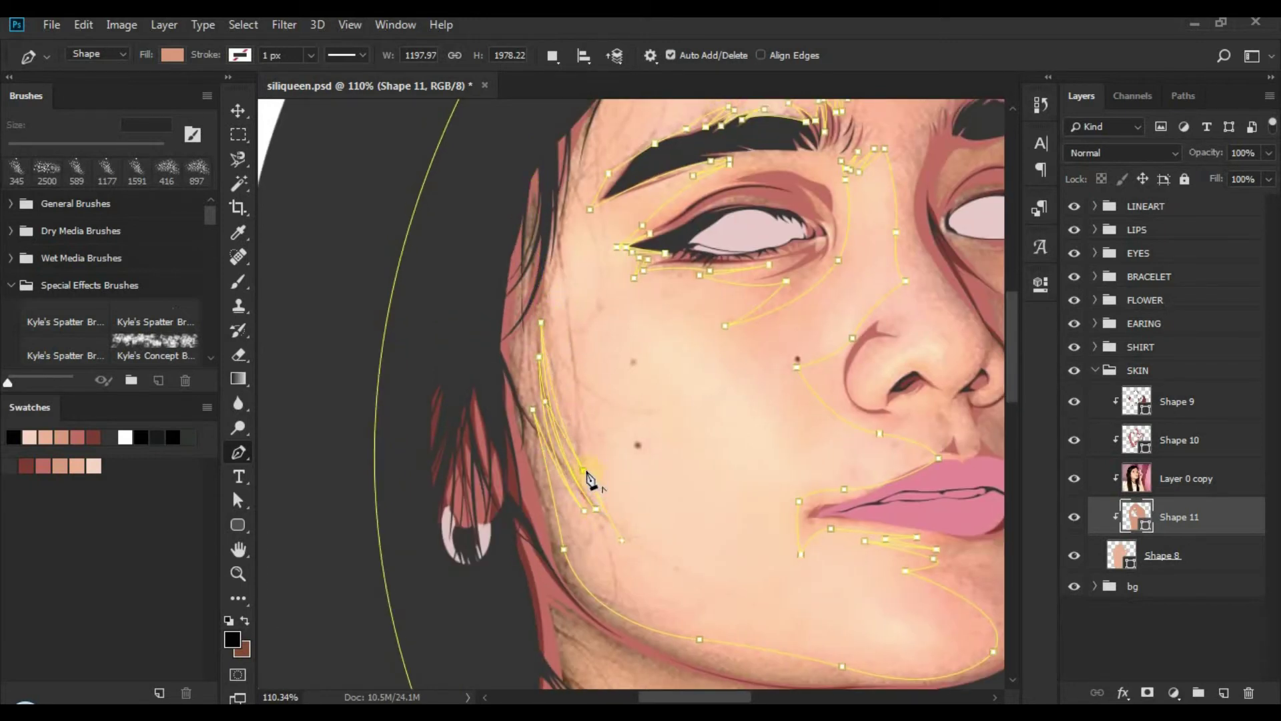
left_click_drag(566, 167, 585, 116)
left_click(554, 242, "alt")
Step: Carry the cutout path up the temple and over the hairline, closing it at its forehead starting point
left_click_drag(553, 197, 563, 385)
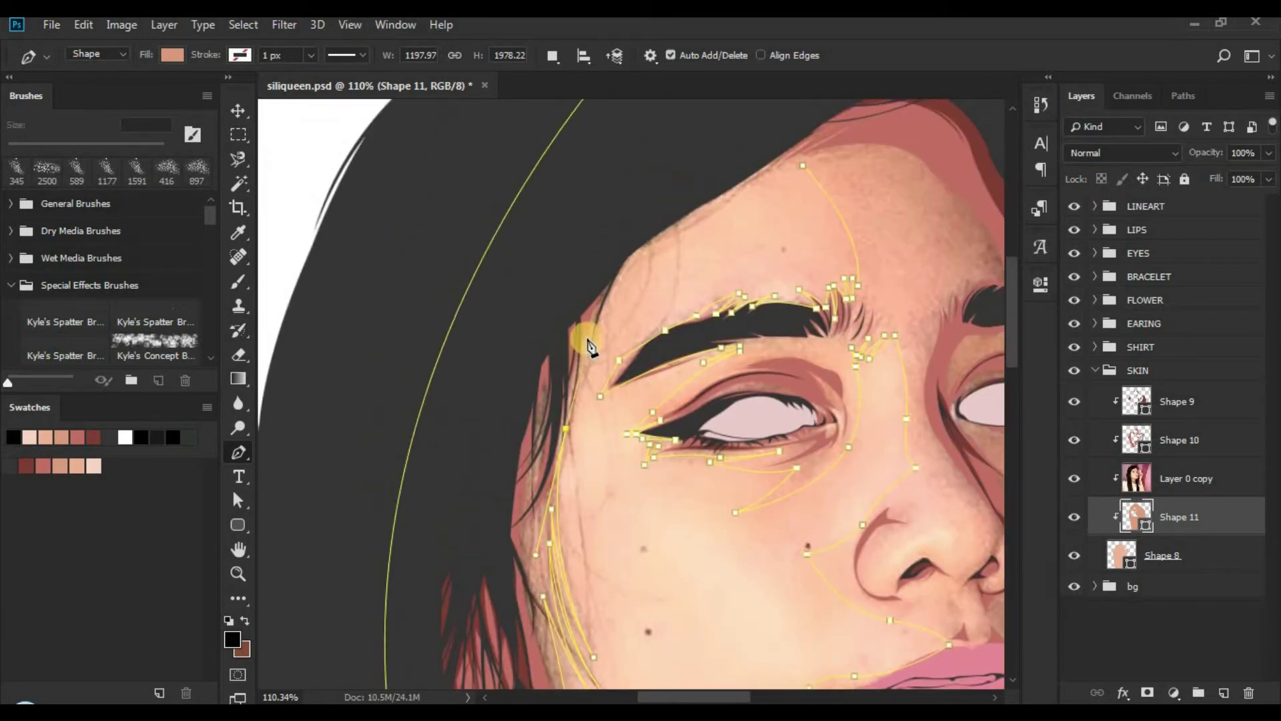
left_click_drag(629, 242, 629, 234)
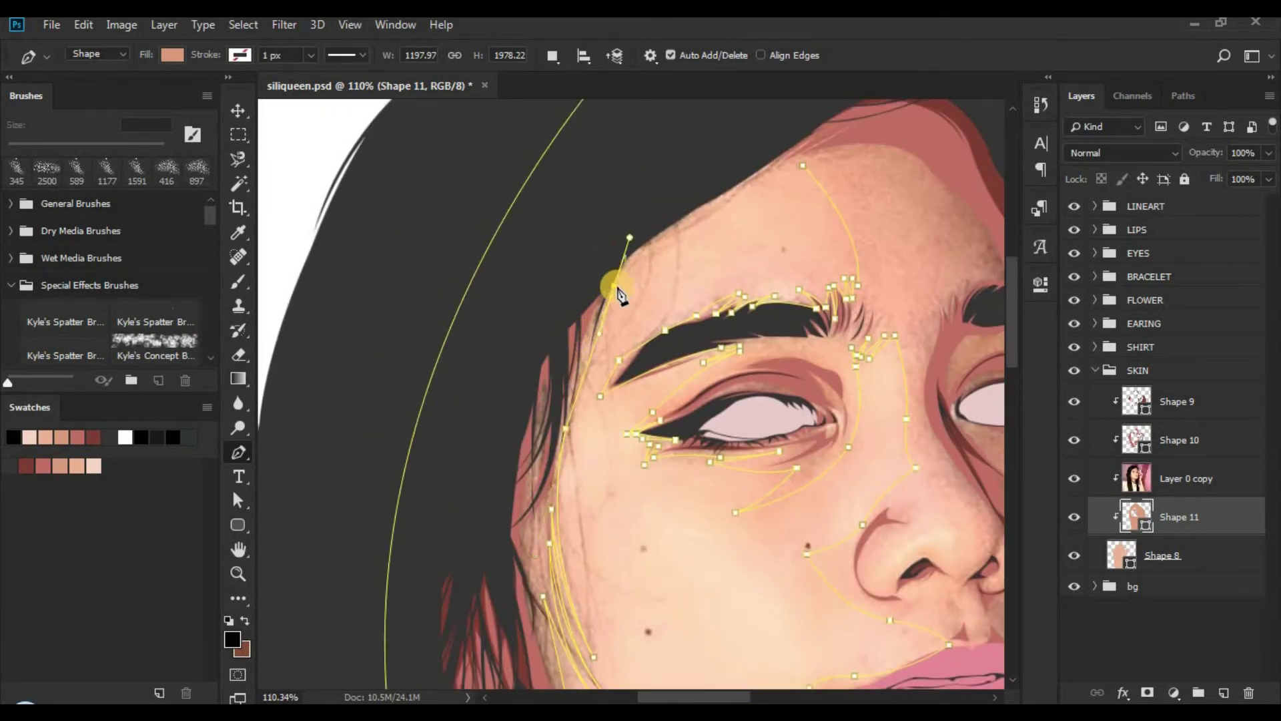
left_click(614, 286, "alt")
left_click_drag(818, 171, 653, 320)
left_click(632, 319)
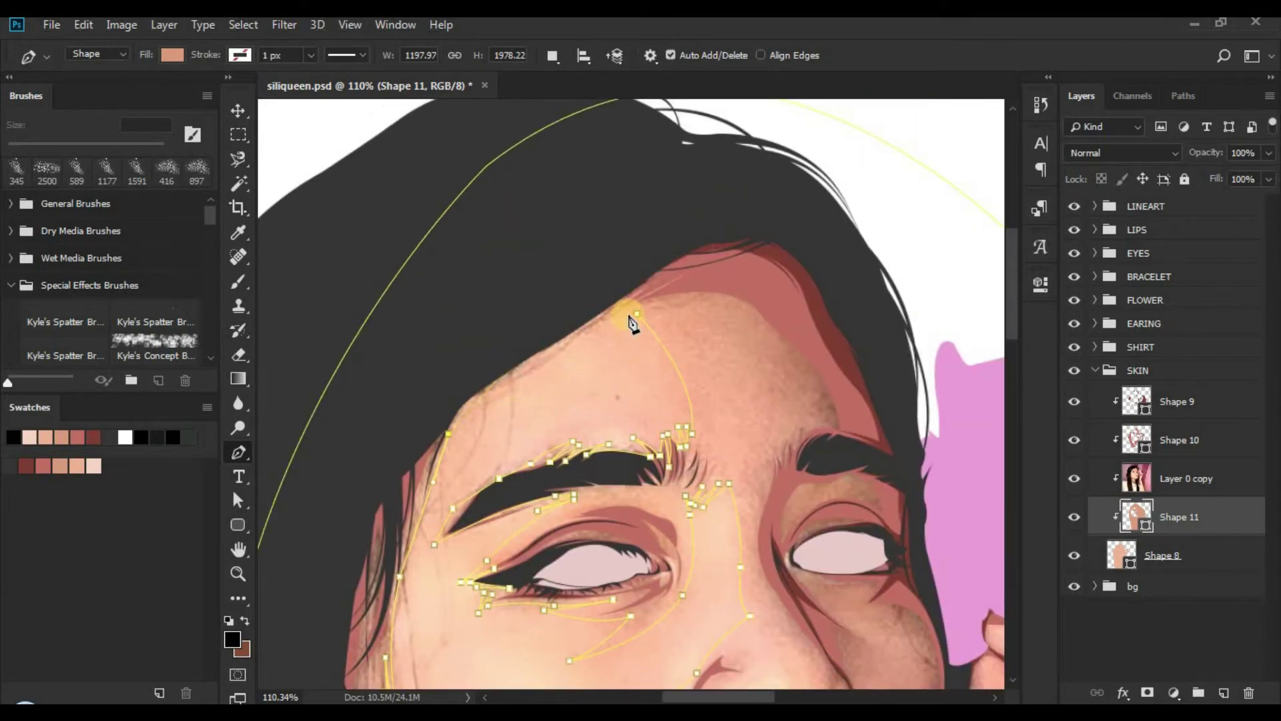
left_click_drag(753, 327, 780, 323)
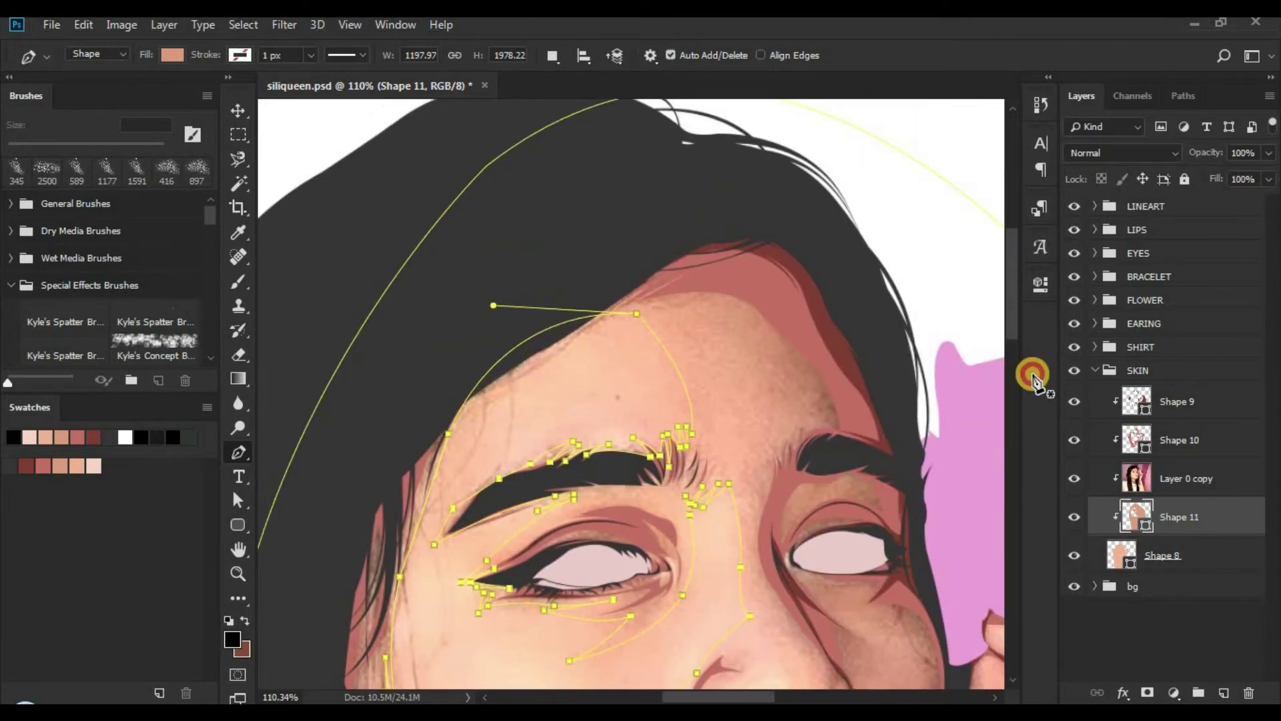
Step: Examine the lit face cutout with the Layer 0 copy reference hidden, and show the reference again with Shape 11 selected
left_click(1072, 482)
left_click_drag(707, 379, 668, 247)
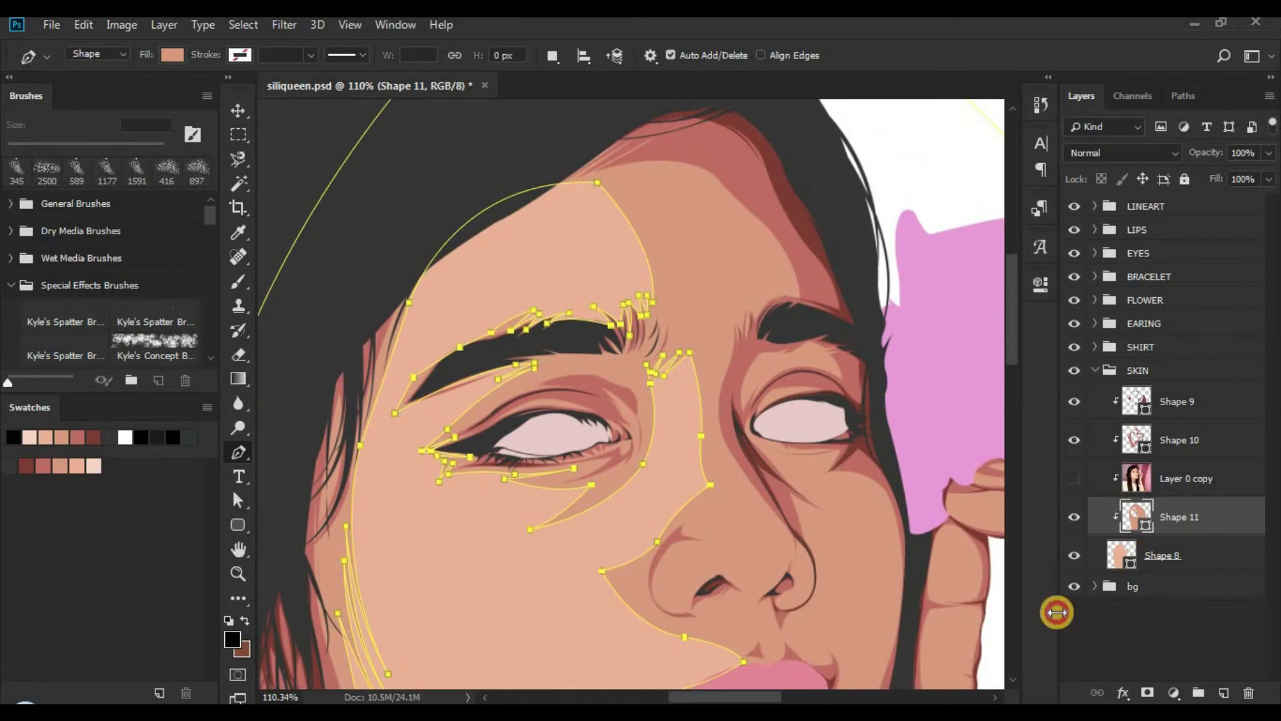
left_click(1081, 614)
key("z")
left_click_drag(643, 356, 794, 458)
left_click(1072, 479)
left_click(1158, 514)
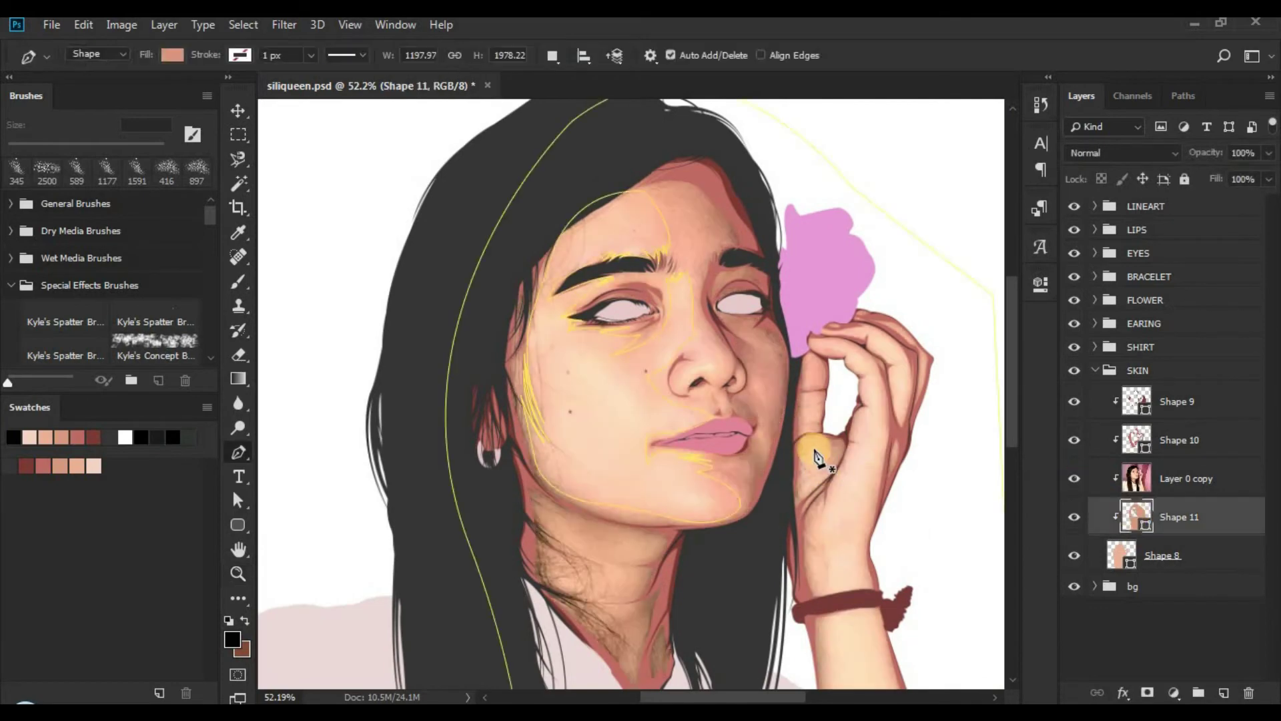
Step: Set the pen to subtract from Shape 11 and trace a new highlight cutout around the nose tip towards the near nostril
scroll(744, 344, "right", 1)
left_click_drag(743, 344, 755, 343)
key("p")
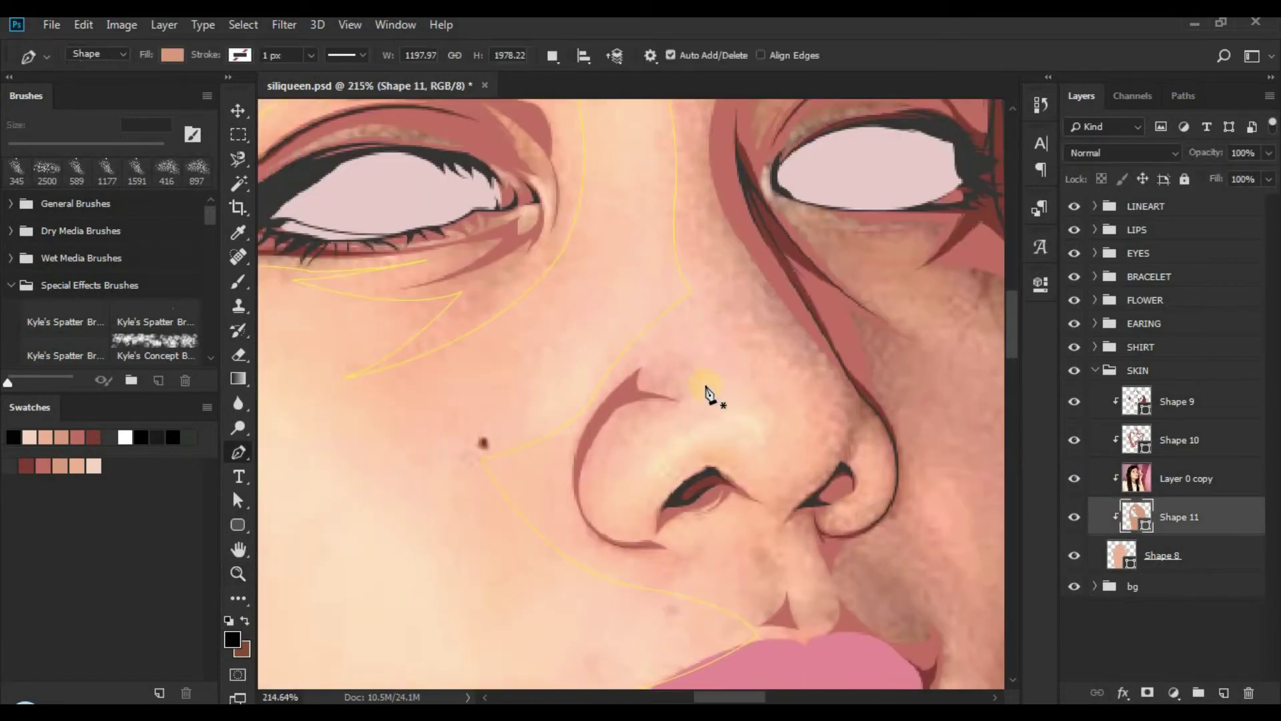
left_click(555, 57)
left_click(725, 348)
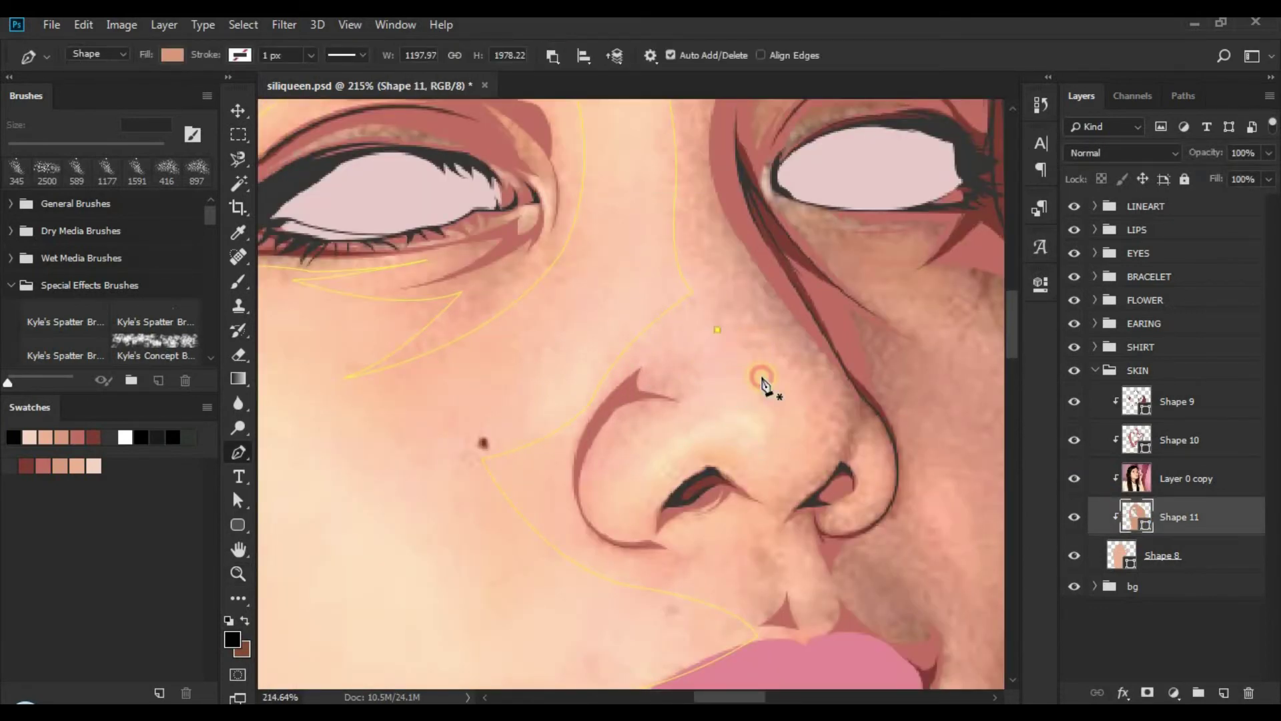
key("ctrl+z")
key("z")
left_click_drag(807, 395, 794, 454)
key("p")
key("p")
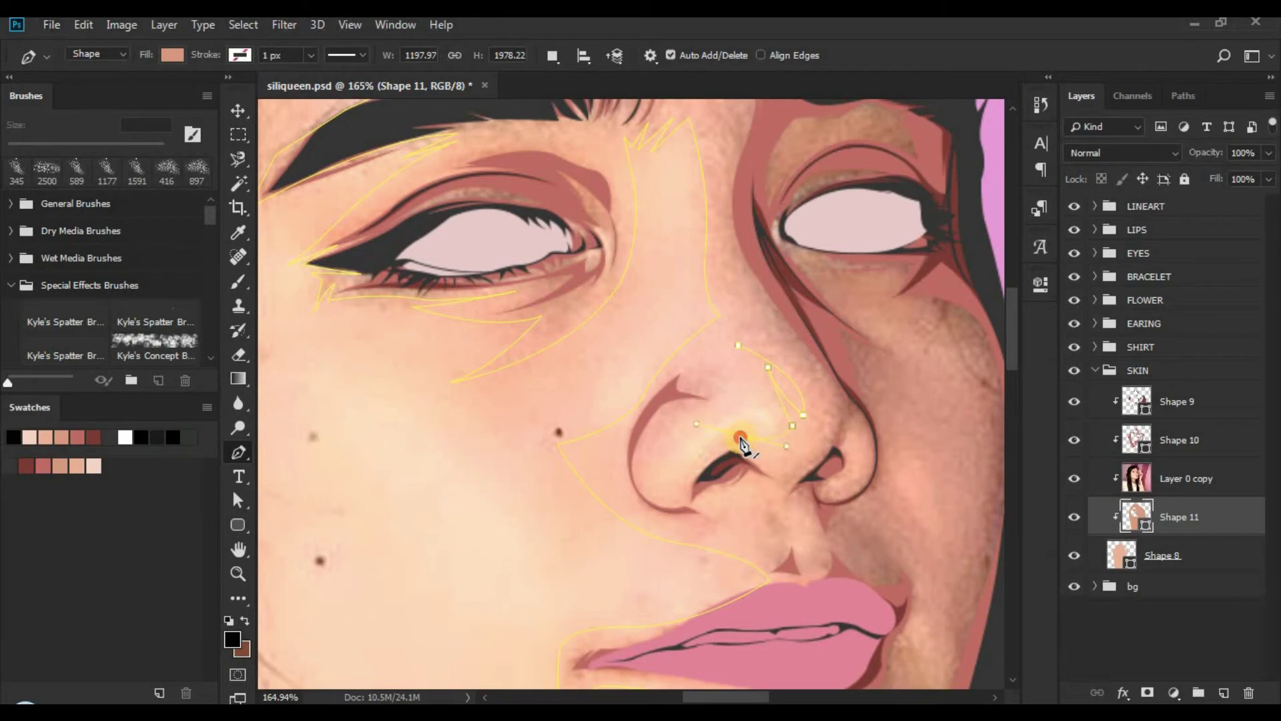
left_click(746, 433, "alt")
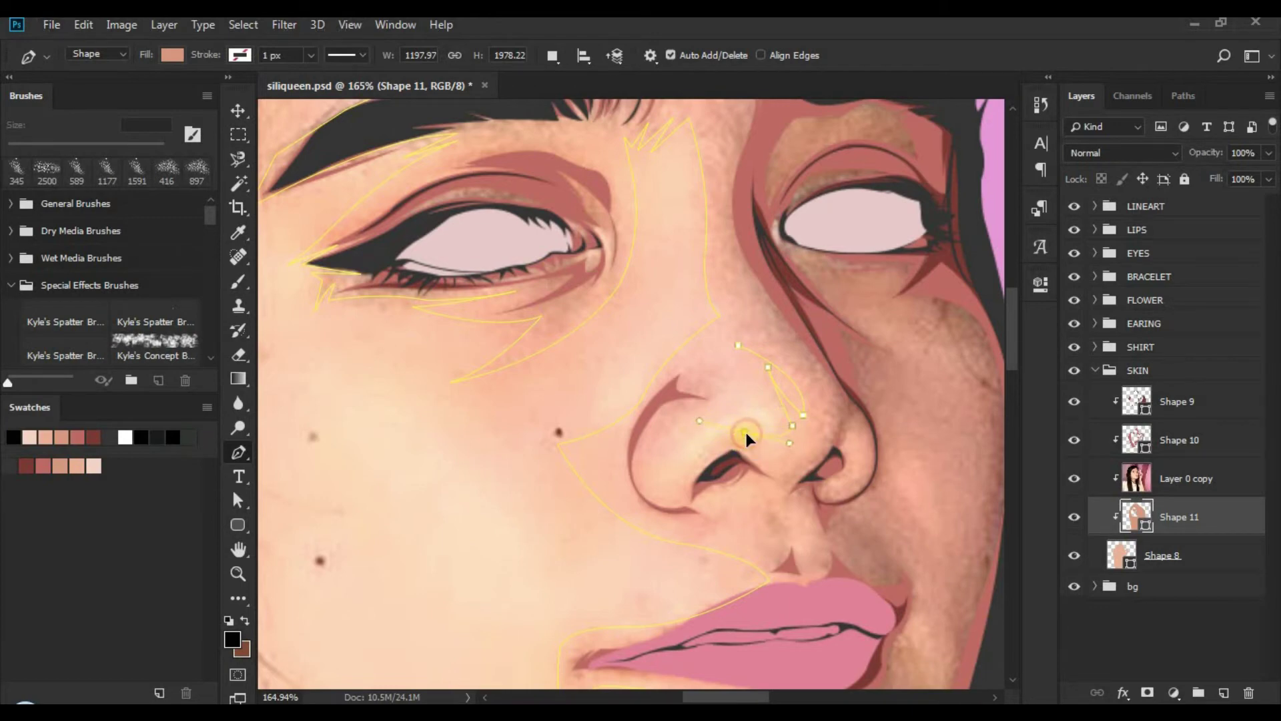
Step: Loop the nose highlight path around the near nostril wing and back over the nose tip to close it
left_click(688, 481, "alt")
key("ctrl+space")
left_click_drag(602, 460, 668, 442)
key("p")
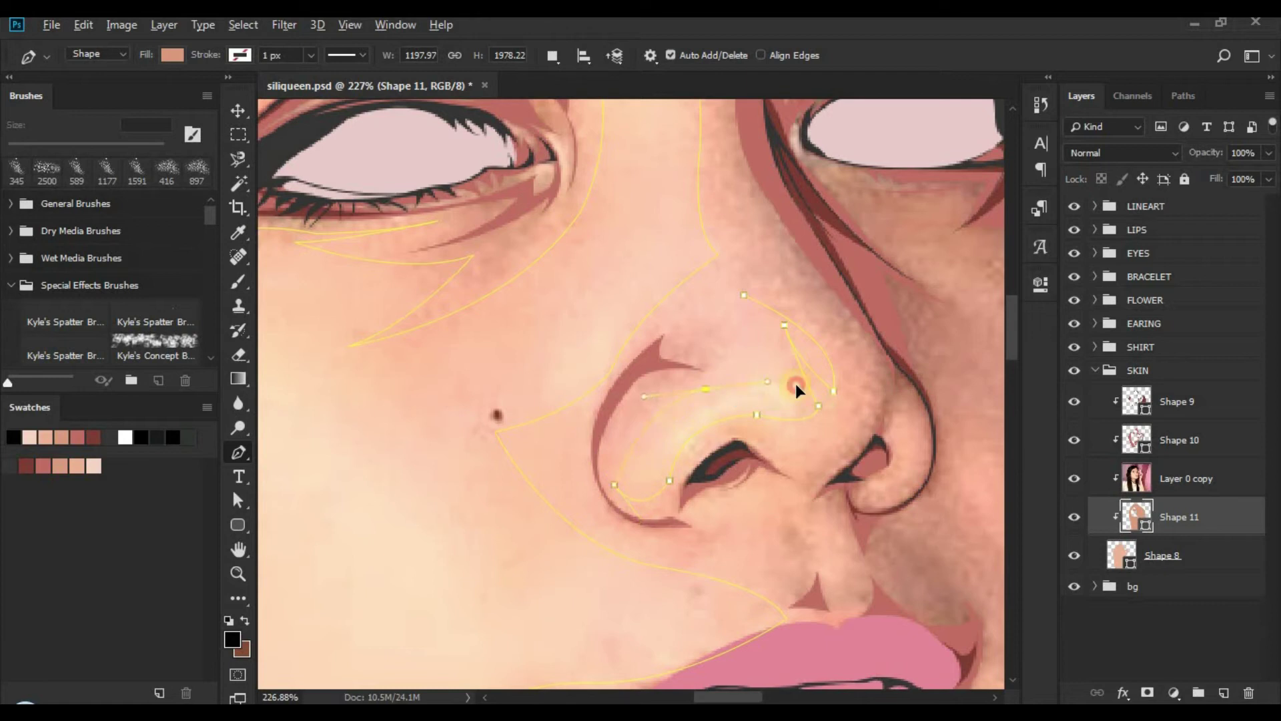
left_click_drag(715, 383, 720, 381)
Step: Examine the nose highlight cutout with the Layer 0 copy reference hidden, and show the reference again
left_click(1073, 479)
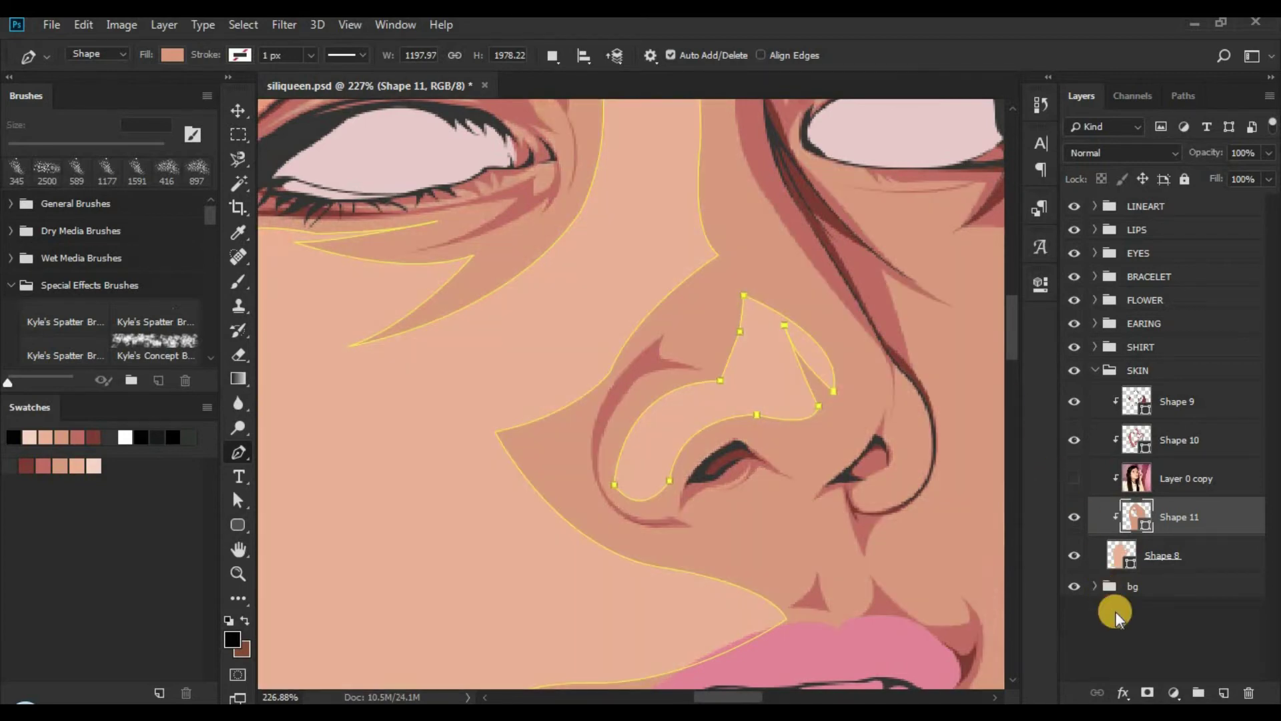
left_click_drag(760, 423, 497, 290)
left_click_drag(775, 337, 981, 337)
left_click(1078, 476)
left_click(797, 430, "ctrl")
Step: Set the pen to subtract from Shape 11 and trace a closed crescent highlight cutout on the far nostril wing
left_click_drag(741, 393, 928, 386)
left_click(552, 56)
left_click(617, 150)
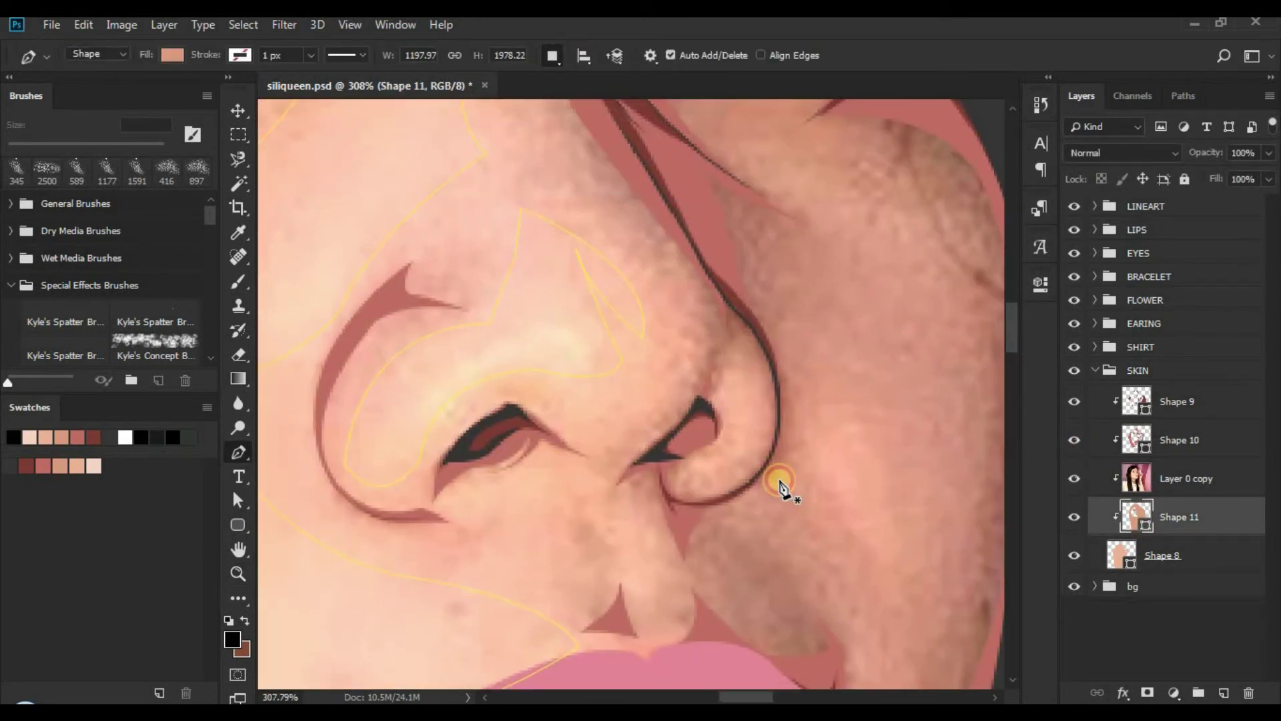
left_click(714, 401)
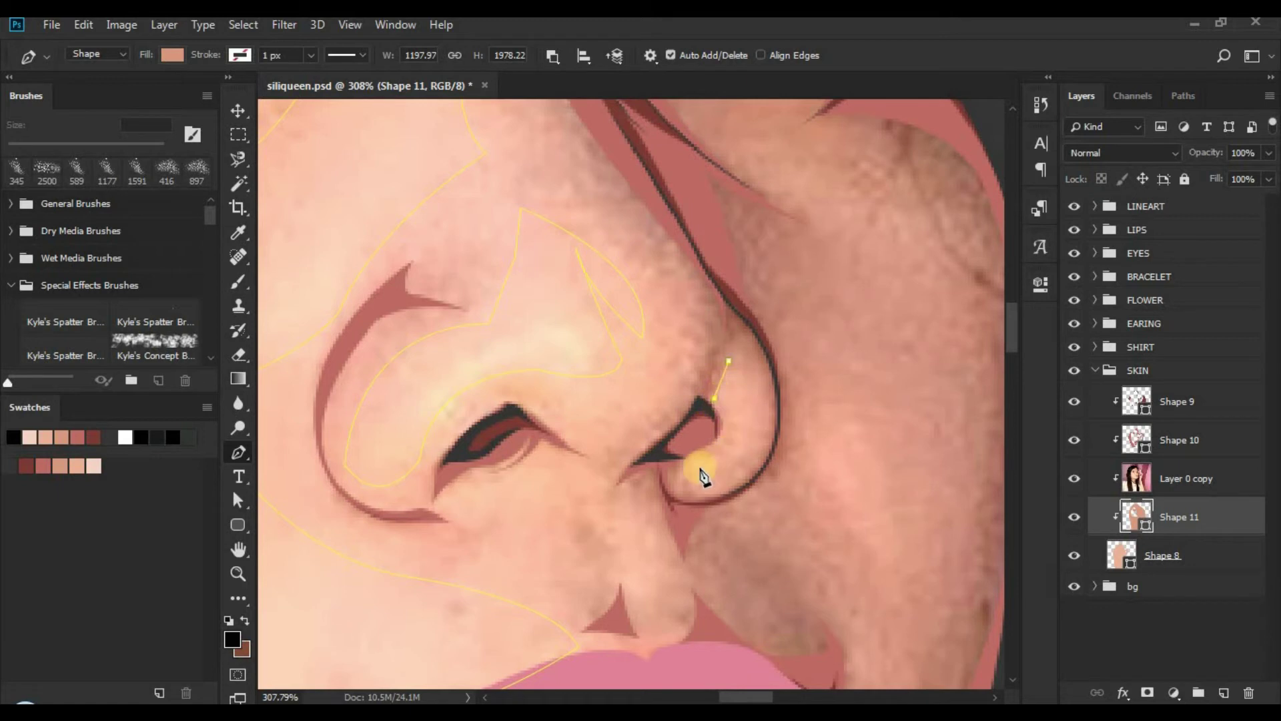
left_click(656, 494)
left_click(689, 479, "alt")
left_click_drag(768, 413, 774, 349)
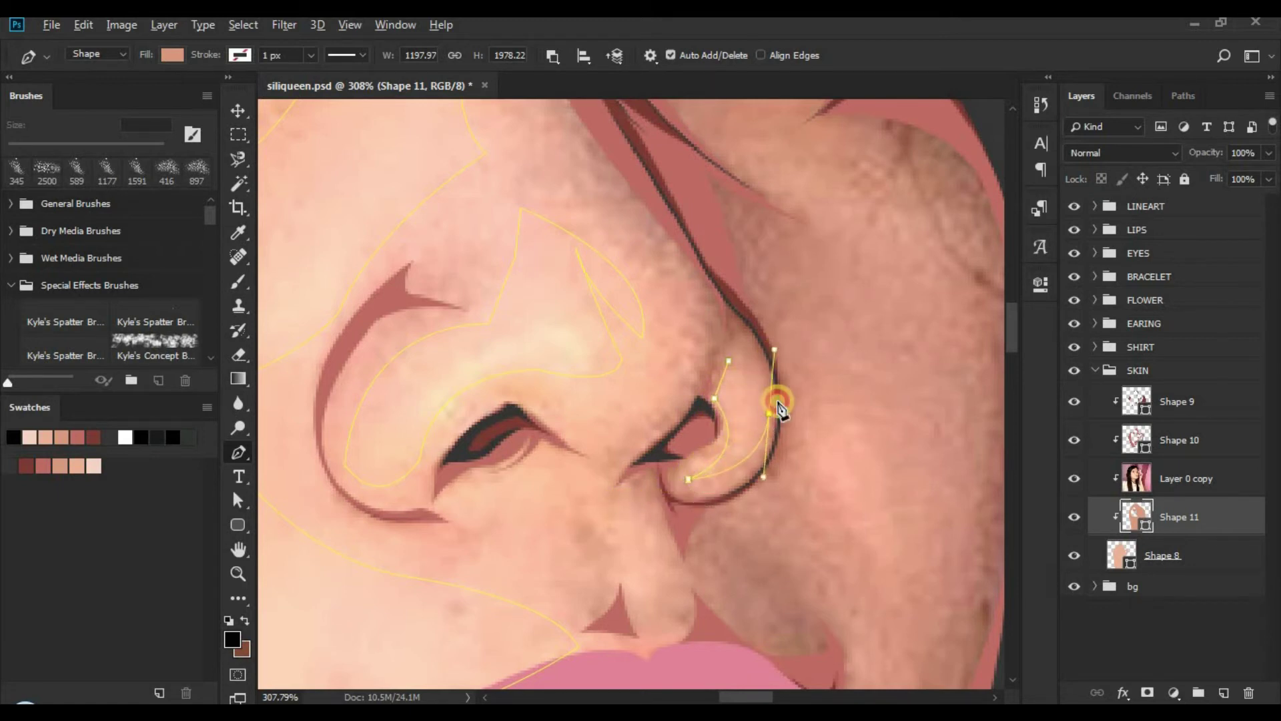
left_click(727, 362)
left_click_drag(714, 474, 799, 359)
Step: Subtract a narrow closed highlight from Shape 11 along the far side of the philtrum, above the upper lip
scroll(737, 414, "down", 3)
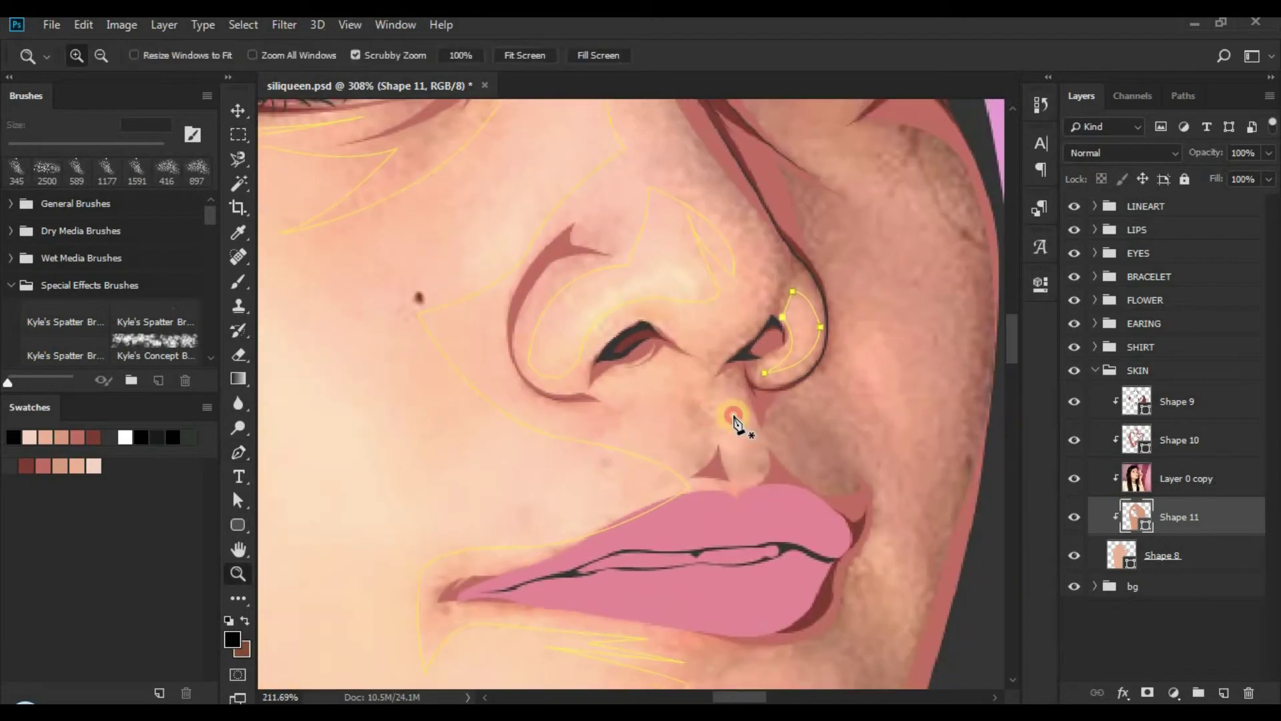
left_click(552, 55)
left_click(593, 115)
left_click(741, 397)
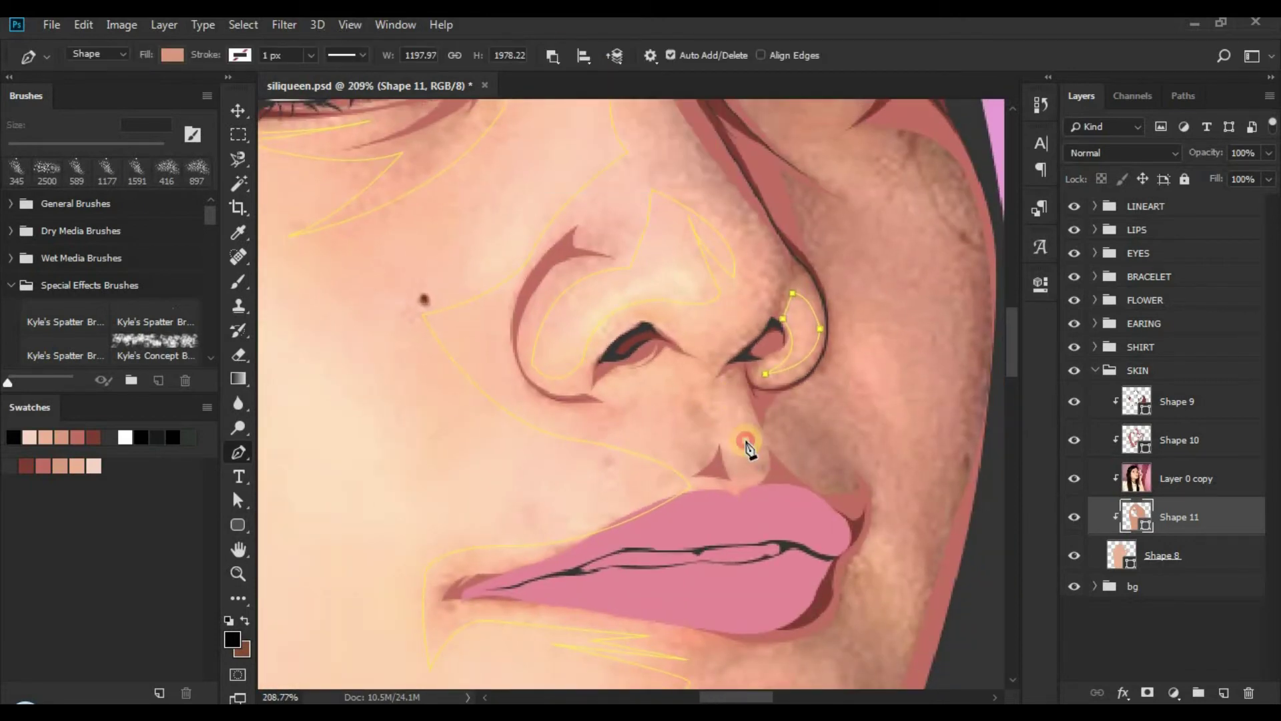
left_click(721, 409)
left_click(717, 449)
left_click(732, 466)
left_click(742, 398)
Step: Trace highlight paths on Shape 11 beneath the near nostril and between that nostril and the philtrum
left_click(599, 395)
left_click(596, 377)
left_click(629, 375)
key("z")
mouse_move(718, 356)
left_mouse_down()
mouse_move(575, 349)
mouse_move(719, 349)
left_mouse_up()
key("p")
left_click(553, 55)
left_click(573, 100)
Step: Hide the Layer 0 copy reference and save the document
left_click(1074, 478)
key("z")
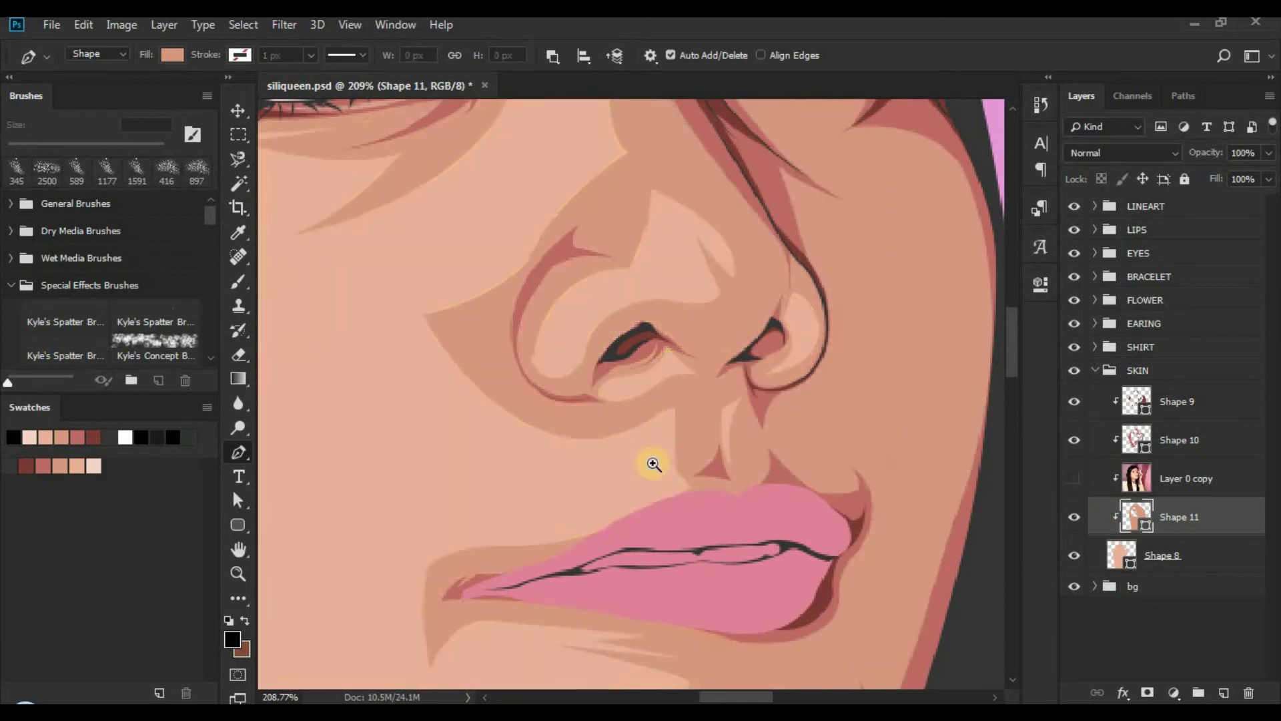
left_click_drag(742, 390, 681, 387)
key("ctrl+s")
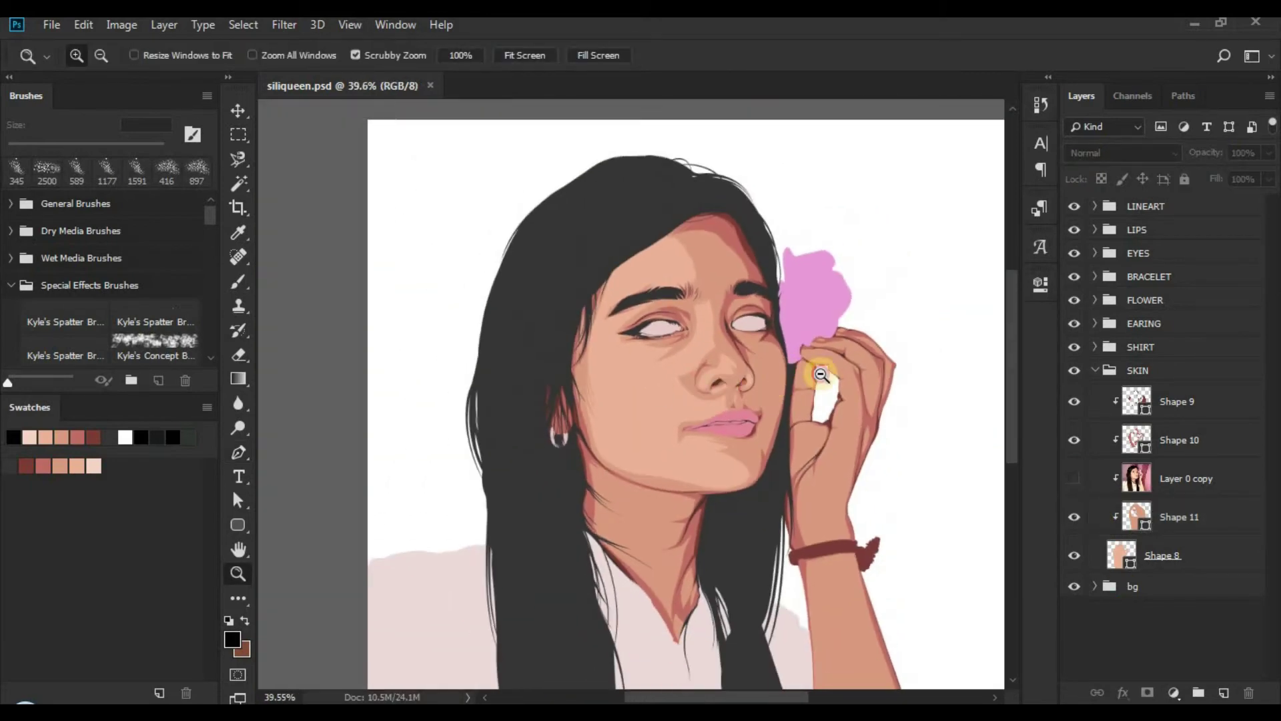
Step: Show the Layer 0 copy reference again and subtract a small pointed highlight from Shape 11 just above the far eyebrow's inner end
left_click_drag(820, 374, 854, 374)
left_click_drag(724, 298, 767, 298)
left_click(1073, 477)
left_click(1144, 516)
key("p")
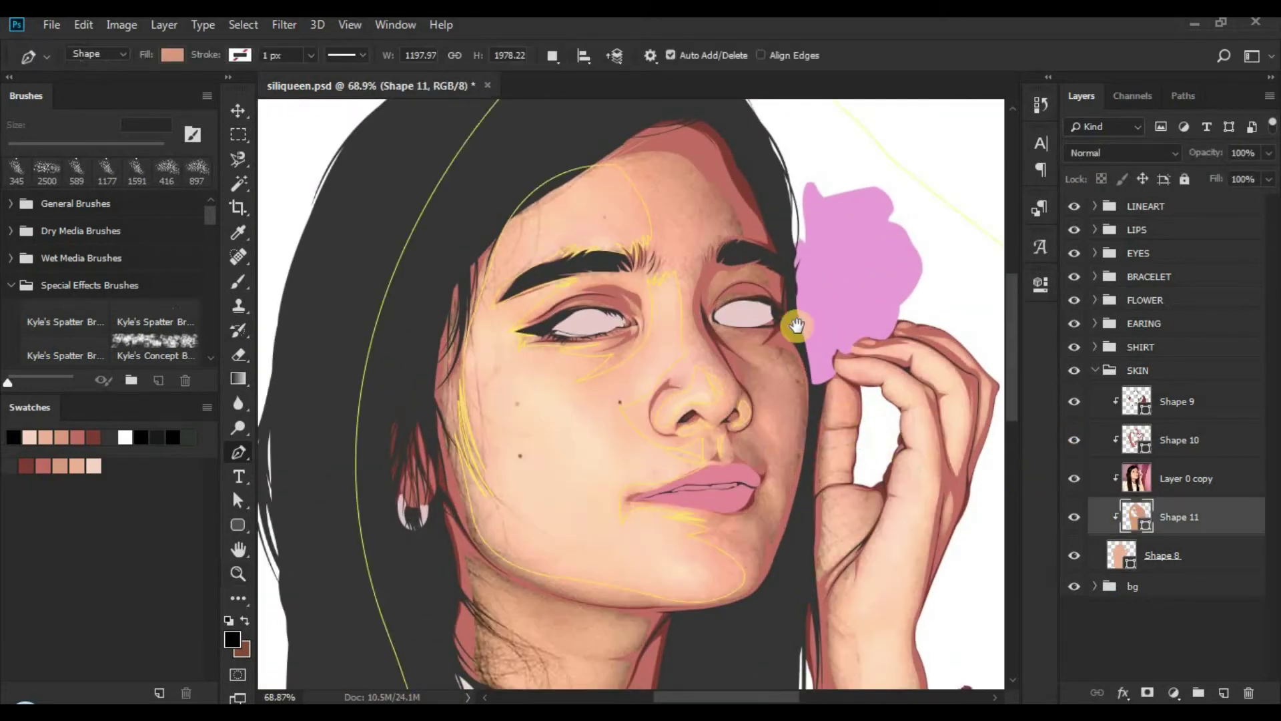
left_click_drag(717, 167, 814, 172)
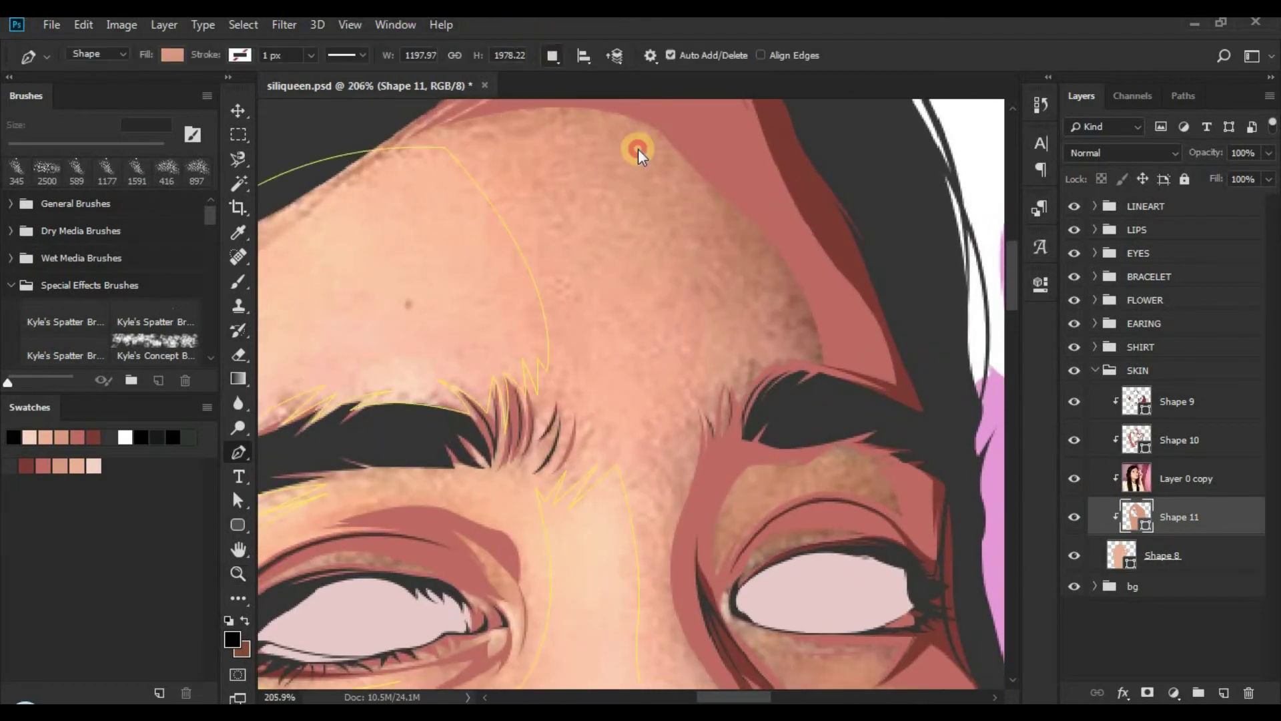
left_click(634, 115)
left_click(798, 360)
left_click(704, 375, "alt")
left_click_drag(730, 297, 667, 274)
left_click(746, 326)
left_click(775, 339)
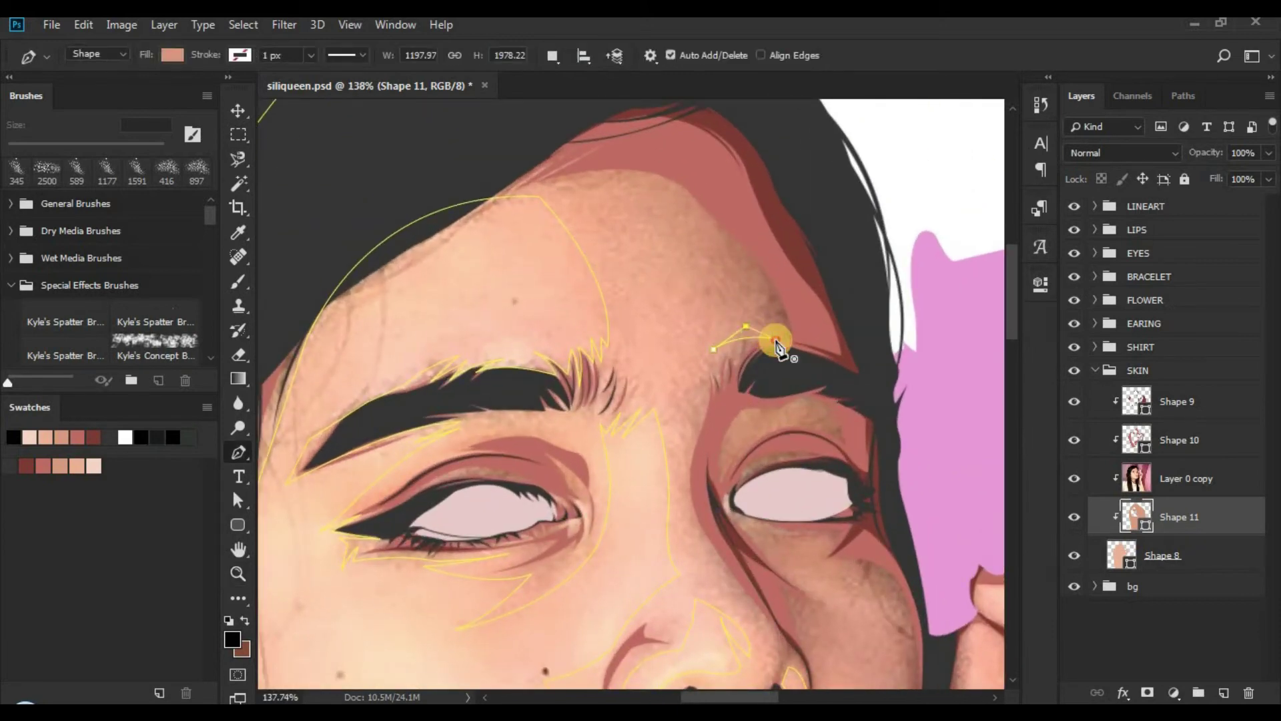
Step: Subtract a thin curved highlight from Shape 11 along the near eye's upper lid, using the pen's Subtract Front Shape mode
left_click_drag(795, 415, 733, 304)
left_click_drag(748, 375, 704, 302)
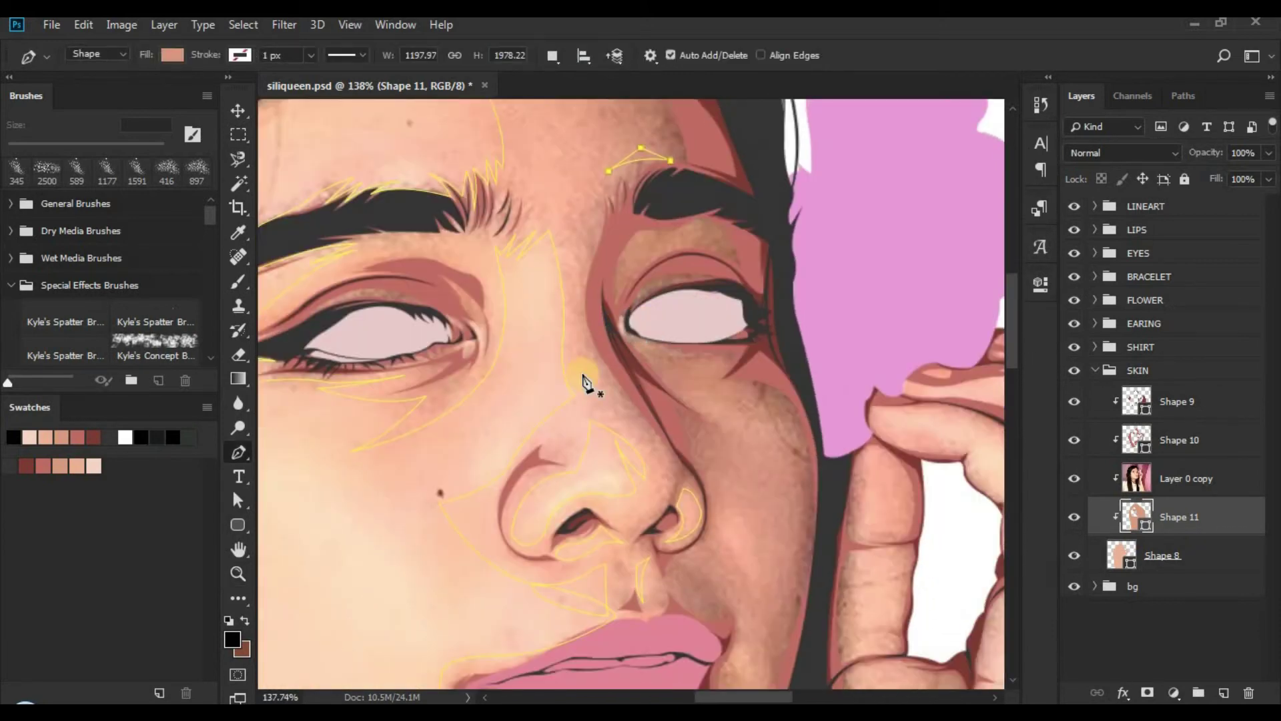
left_click_drag(669, 451, 758, 422)
key("z")
left_click_drag(535, 282, 659, 284)
key("p")
left_click_drag(521, 377, 621, 374)
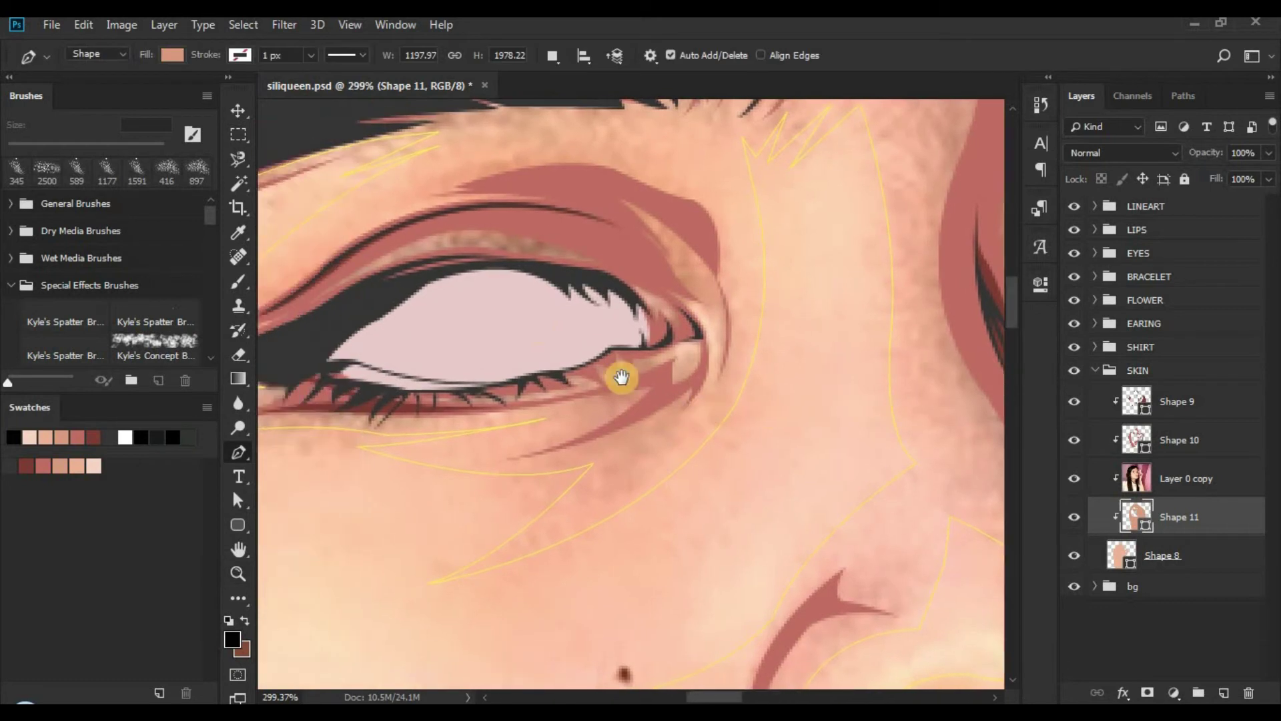
left_click_drag(686, 309, 878, 311)
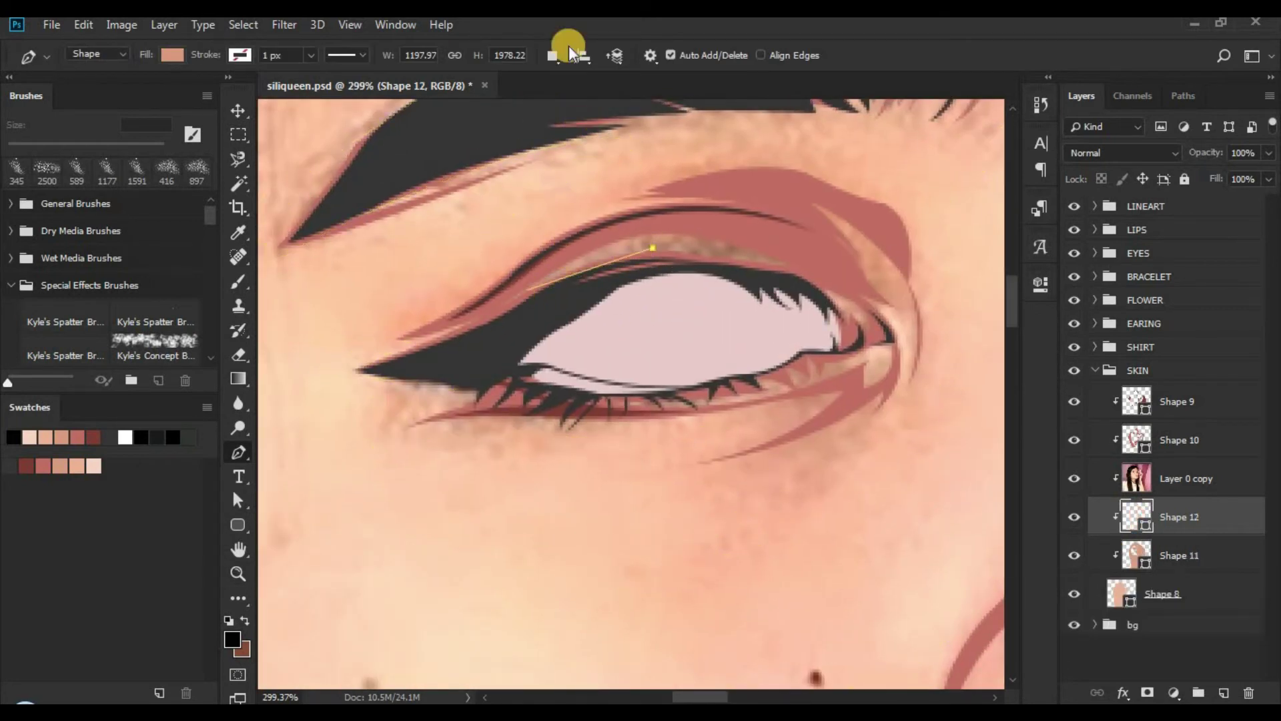
left_click(552, 56)
left_click(582, 117)
left_click(535, 284)
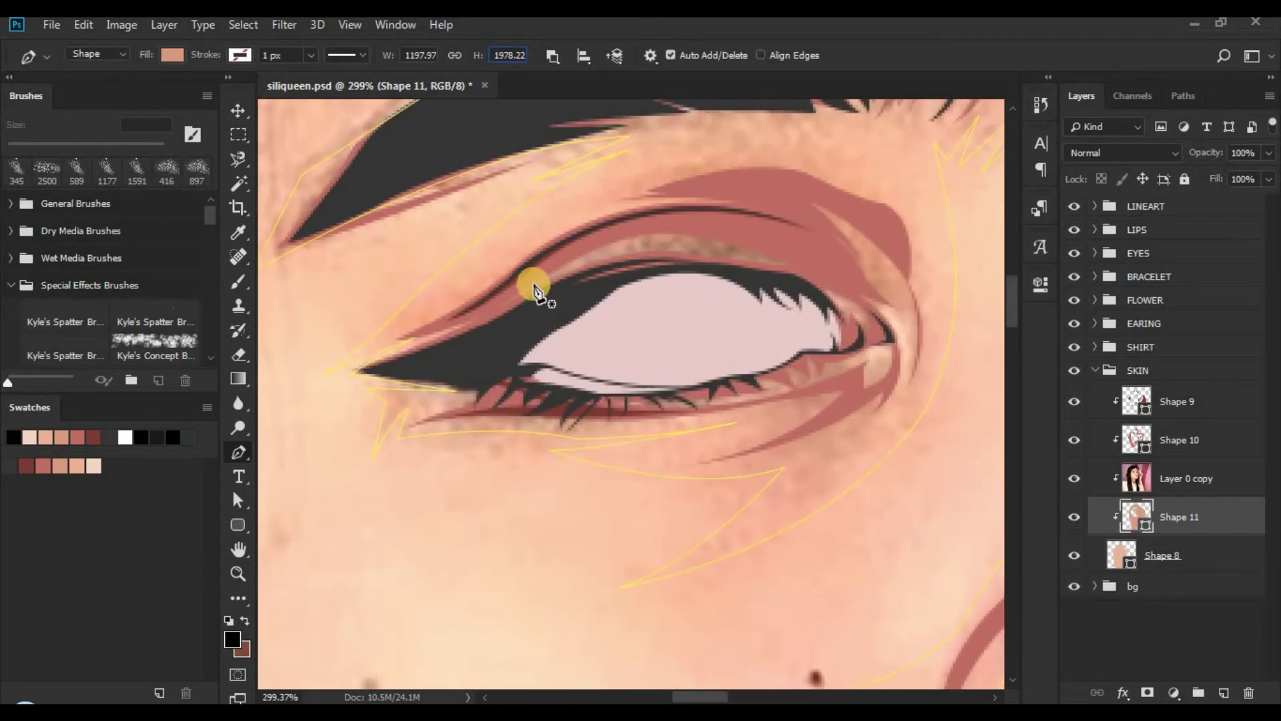
left_click(664, 249)
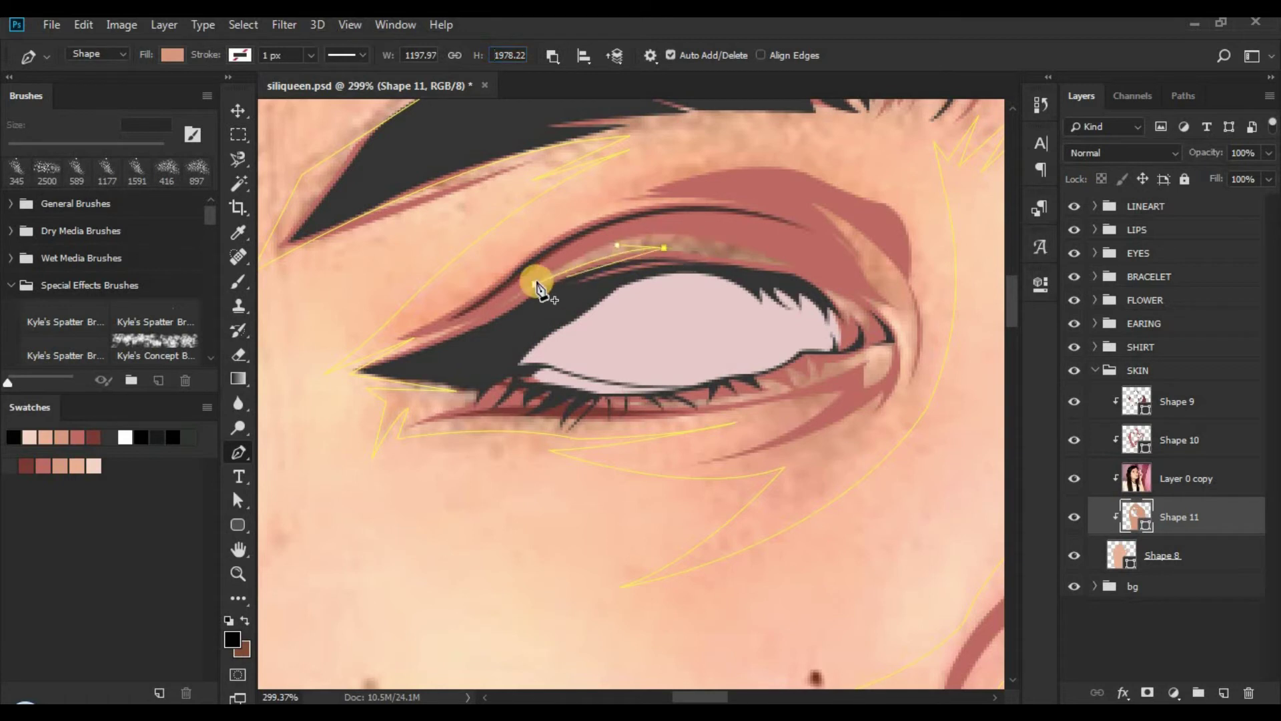
left_click_drag(536, 283, 456, 331)
Step: Trace small curved highlight cutouts on Shape 11 around the inner corner of the near eye
left_click_drag(916, 354, 820, 347)
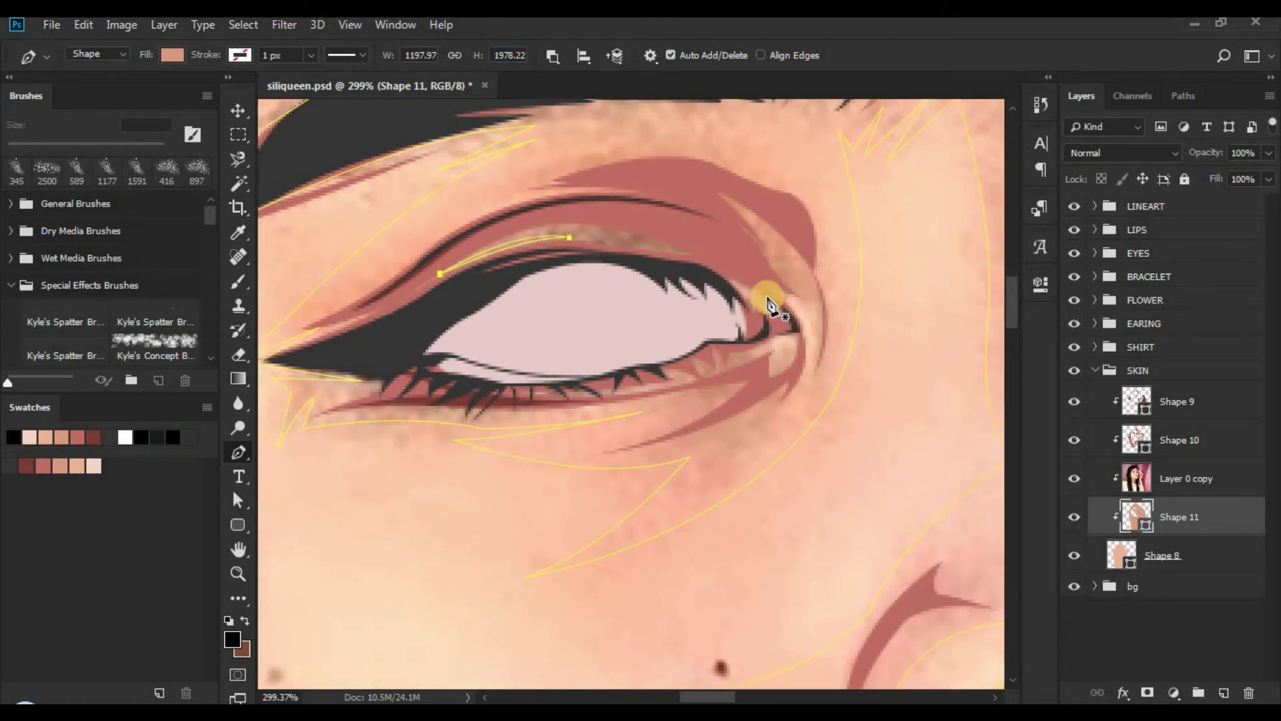
left_click(736, 284)
left_click(766, 313)
left_click_drag(735, 283, 711, 274)
left_click(779, 288)
left_click_drag(802, 371, 803, 376)
left_click(780, 289)
left_click(791, 335)
left_click(758, 353, "alt")
left_click(792, 350)
left_click_drag(786, 331, 774, 319)
Step: Examine the eye and nose highlights with the Layer 0 copy reference hidden, and show the reference again with Shape 11 selected
left_click_drag(868, 307, 829, 300)
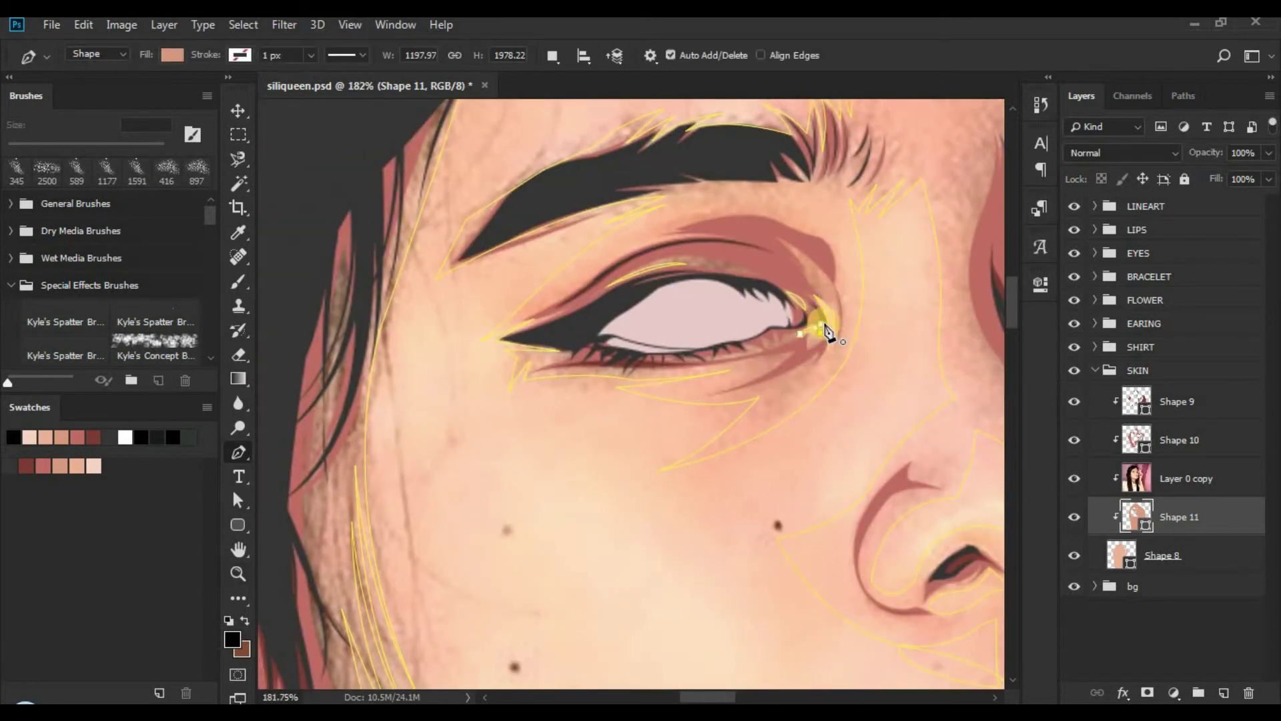
left_click_drag(664, 314, 450, 312)
left_click(1075, 477)
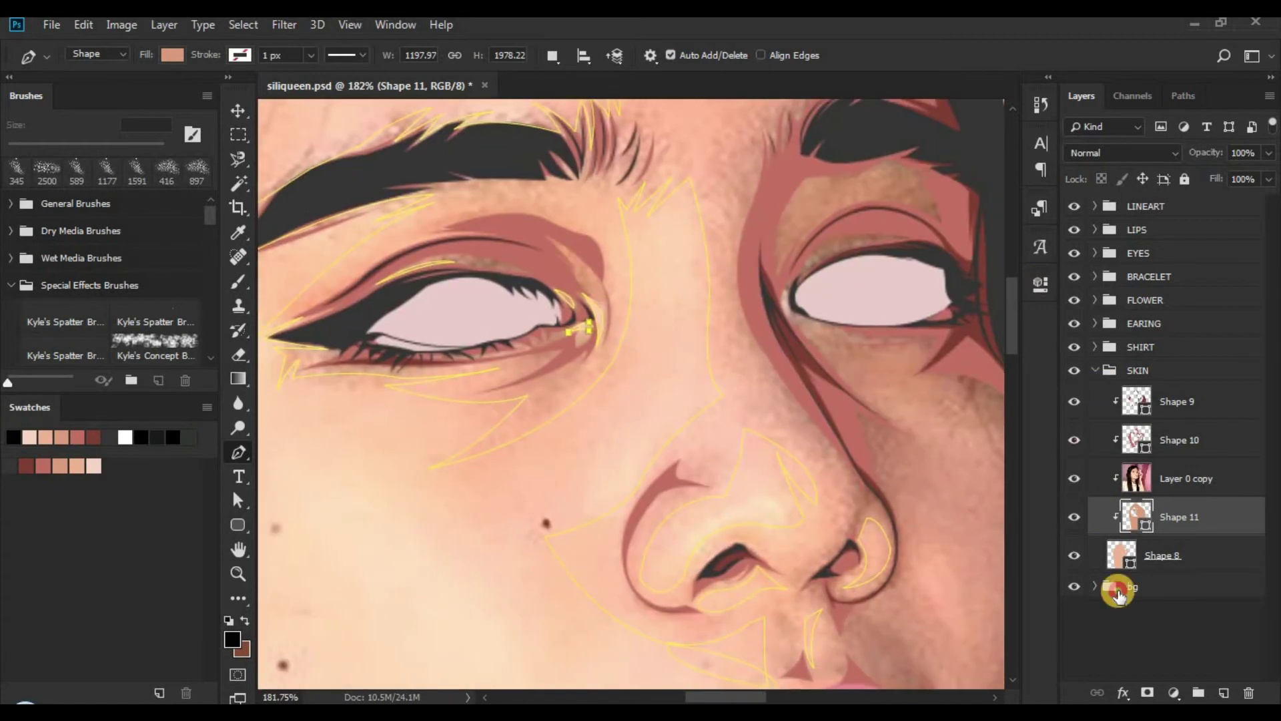
left_click(1118, 606)
key("z")
left_click_drag(648, 294, 572, 268)
left_click(572, 267)
left_click_drag(704, 299, 655, 289)
left_click_drag(750, 265, 839, 249)
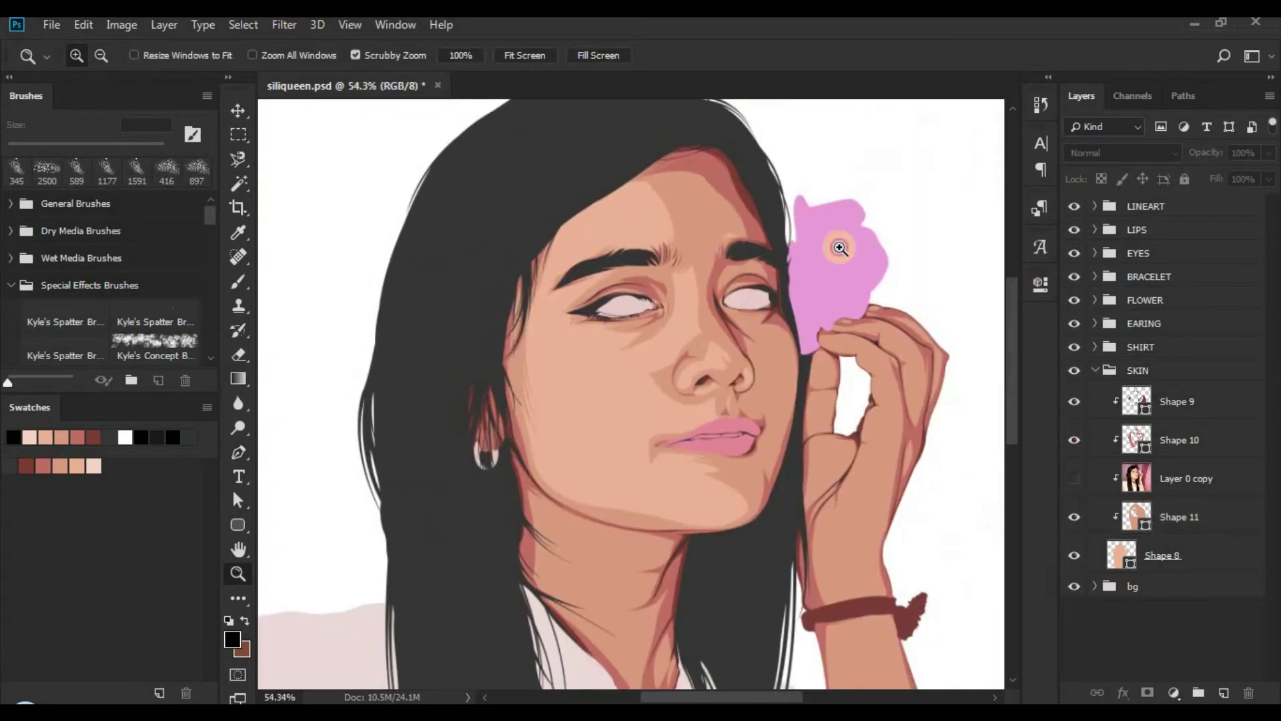
left_click(1072, 479)
left_click(1116, 521)
key("p")
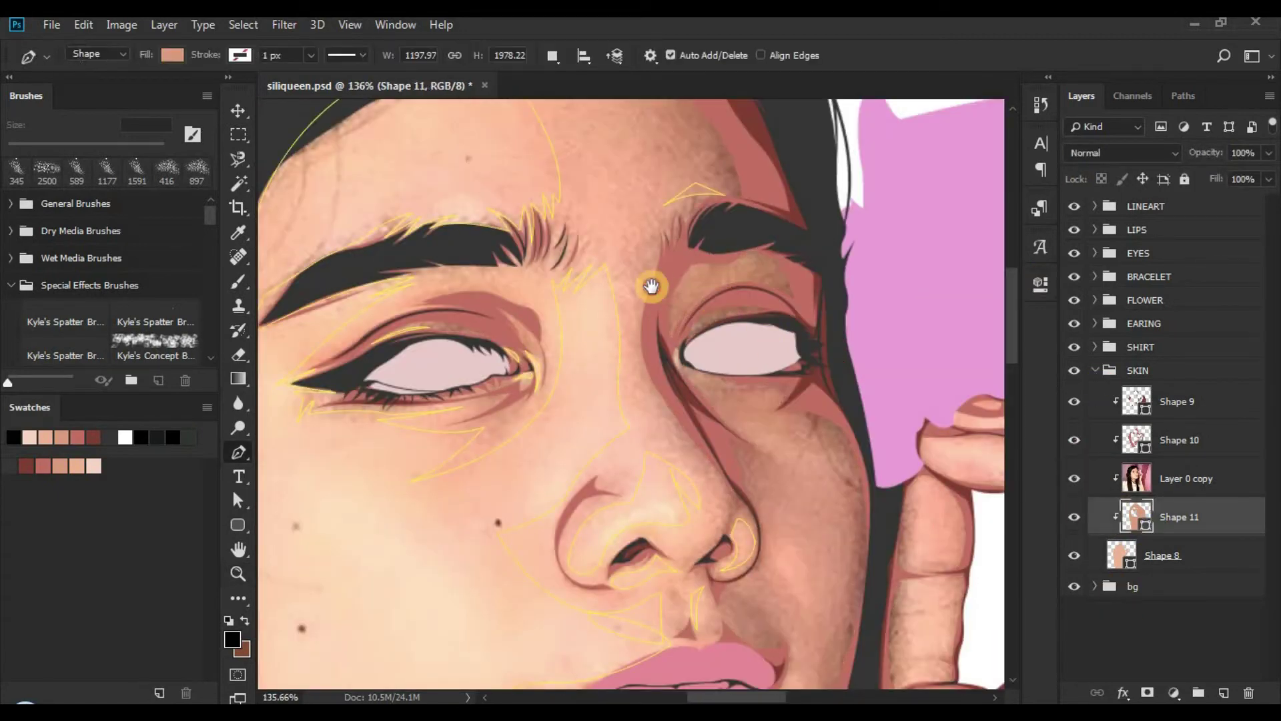
Step: Set the pen to subtract from Shape 11 and cut a small curved highlight around the far eye's inner corner
scroll(706, 281, "up", 6)
left_click(553, 55)
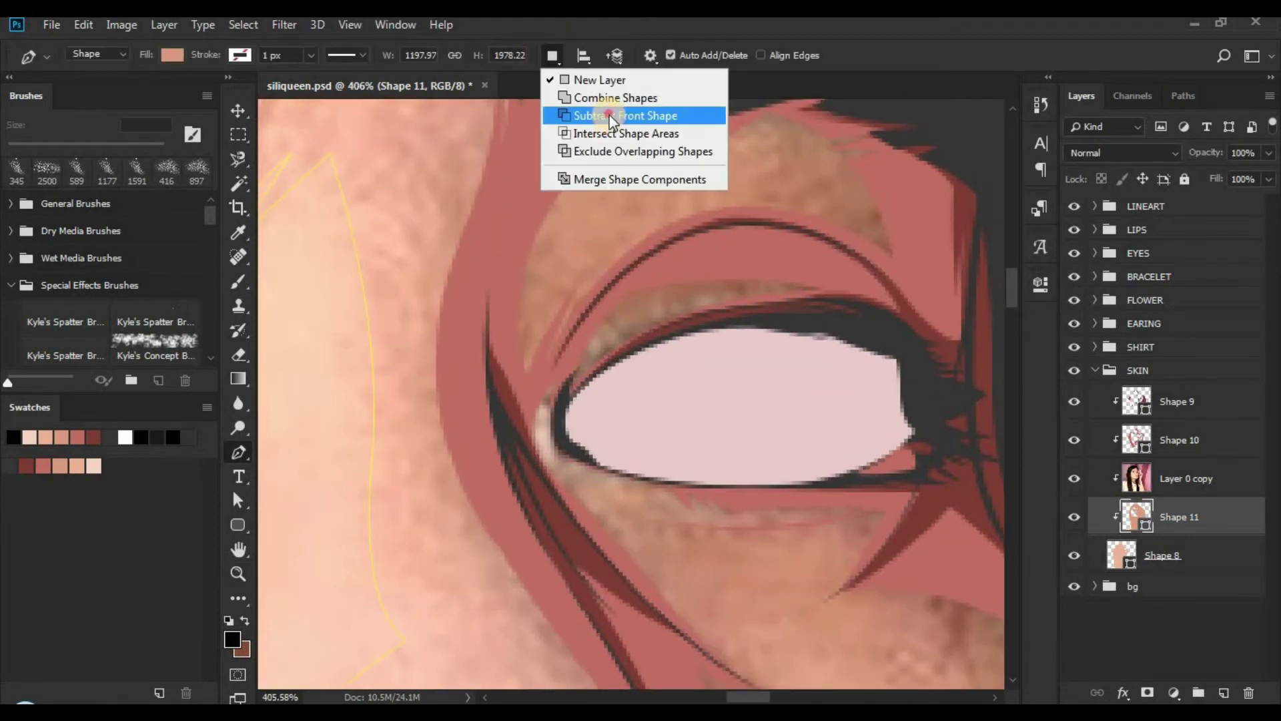
left_click(591, 114)
left_click(540, 398)
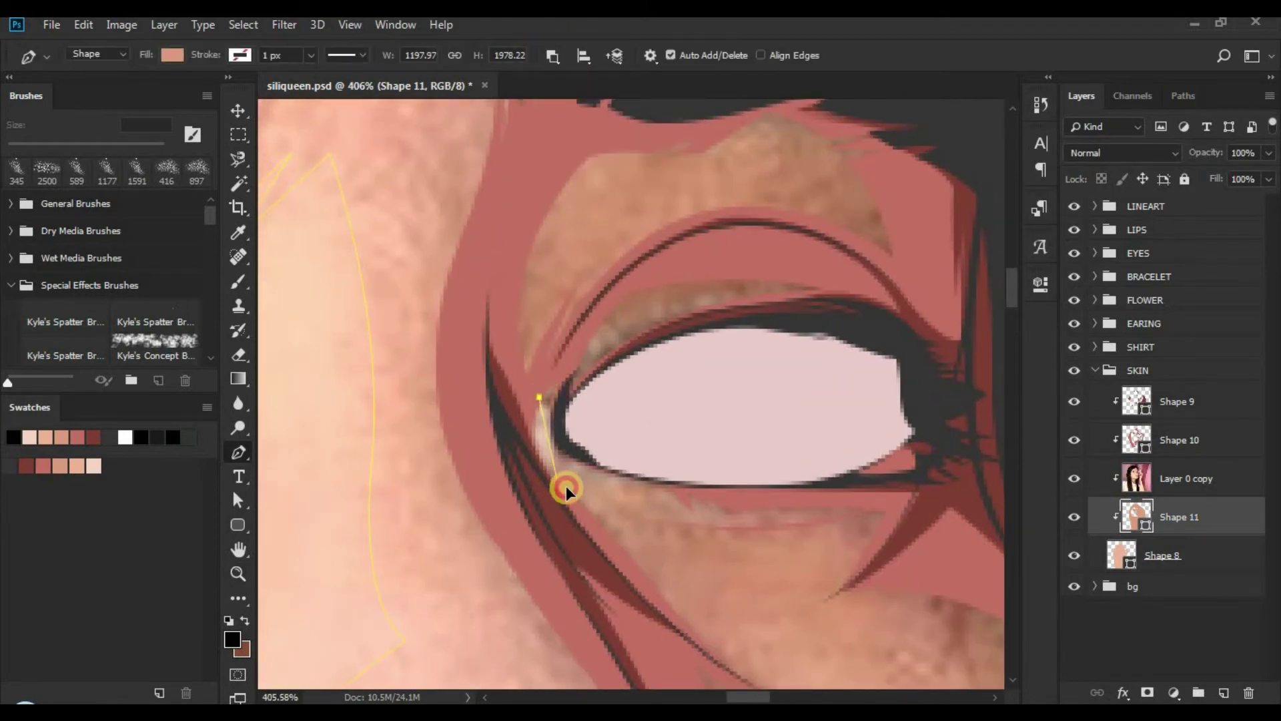
mouse_move(573, 488)
left_mouse_down()
mouse_move(516, 421)
mouse_move(504, 429)
mouse_move(562, 492)
left_mouse_up()
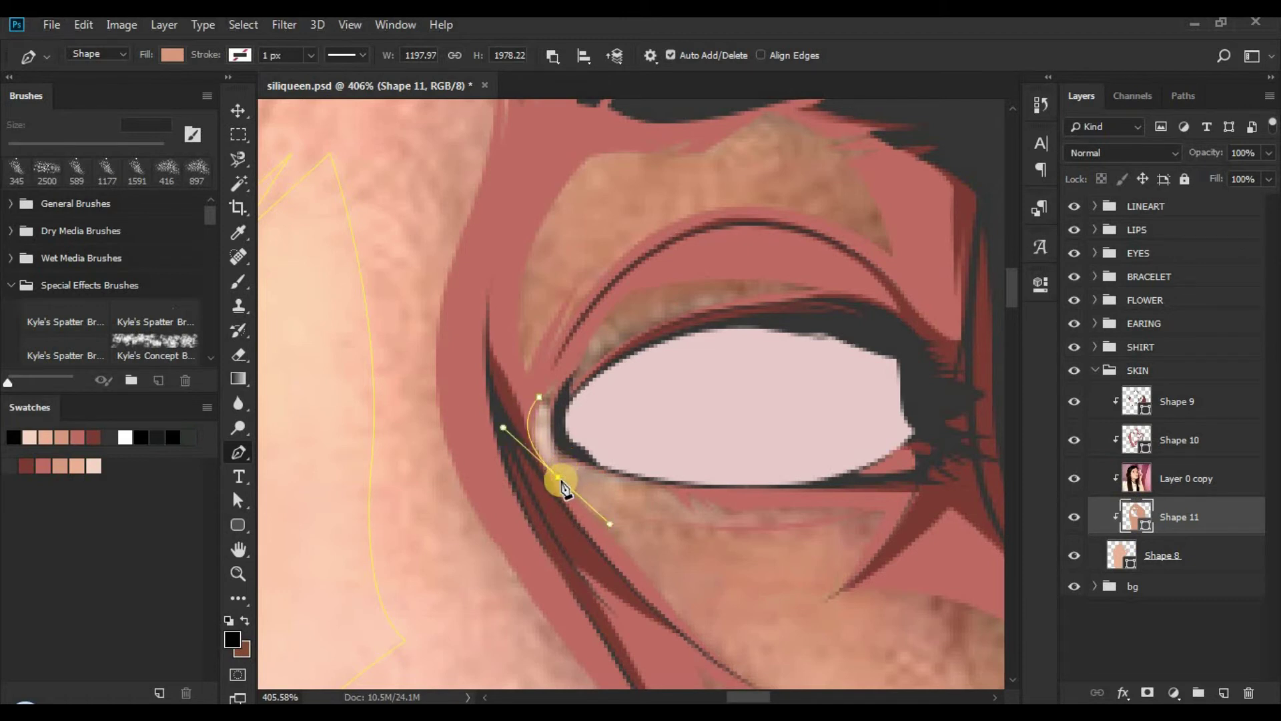
left_click(558, 478, "alt")
left_click(621, 476)
left_click_drag(551, 427, 377, 376)
left_click(551, 428, "alt")
Step: Subtract a slim pointed highlight from Shape 11 across the upper far cheek, below the far eye
key("z")
key("p")
left_click_drag(729, 514, 603, 403)
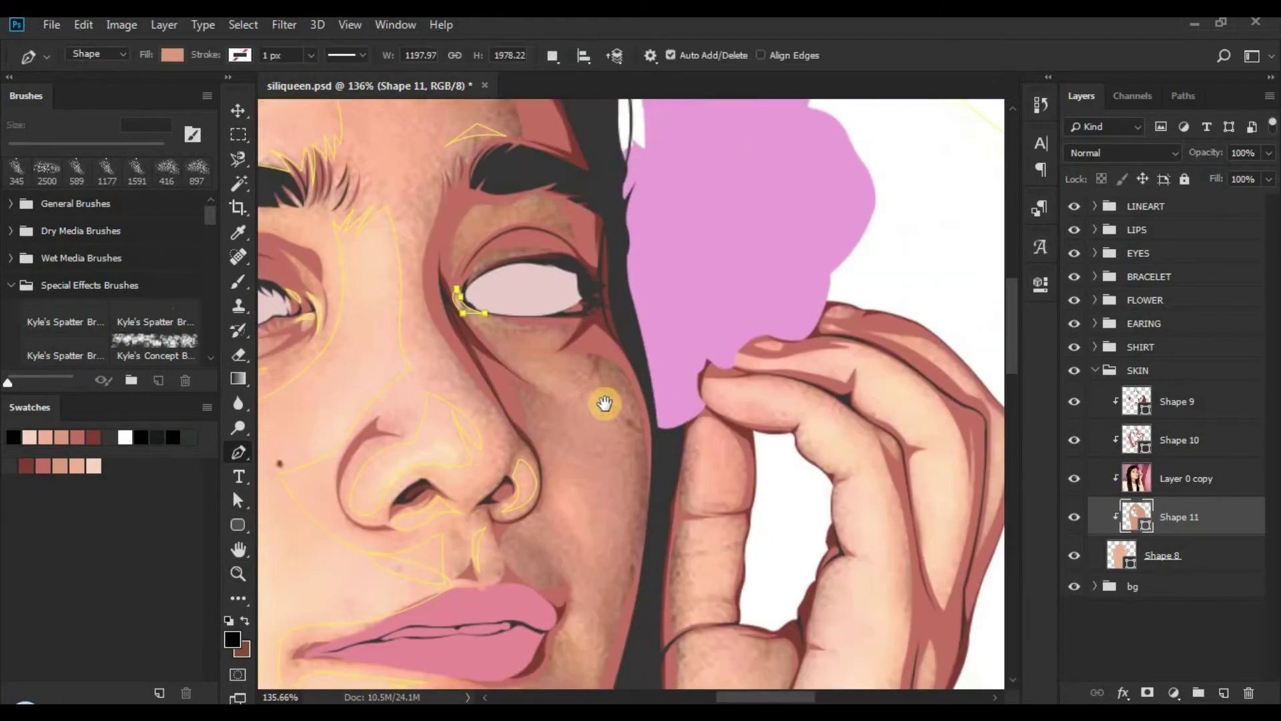
left_click_drag(574, 347, 721, 340)
key("z")
key("p")
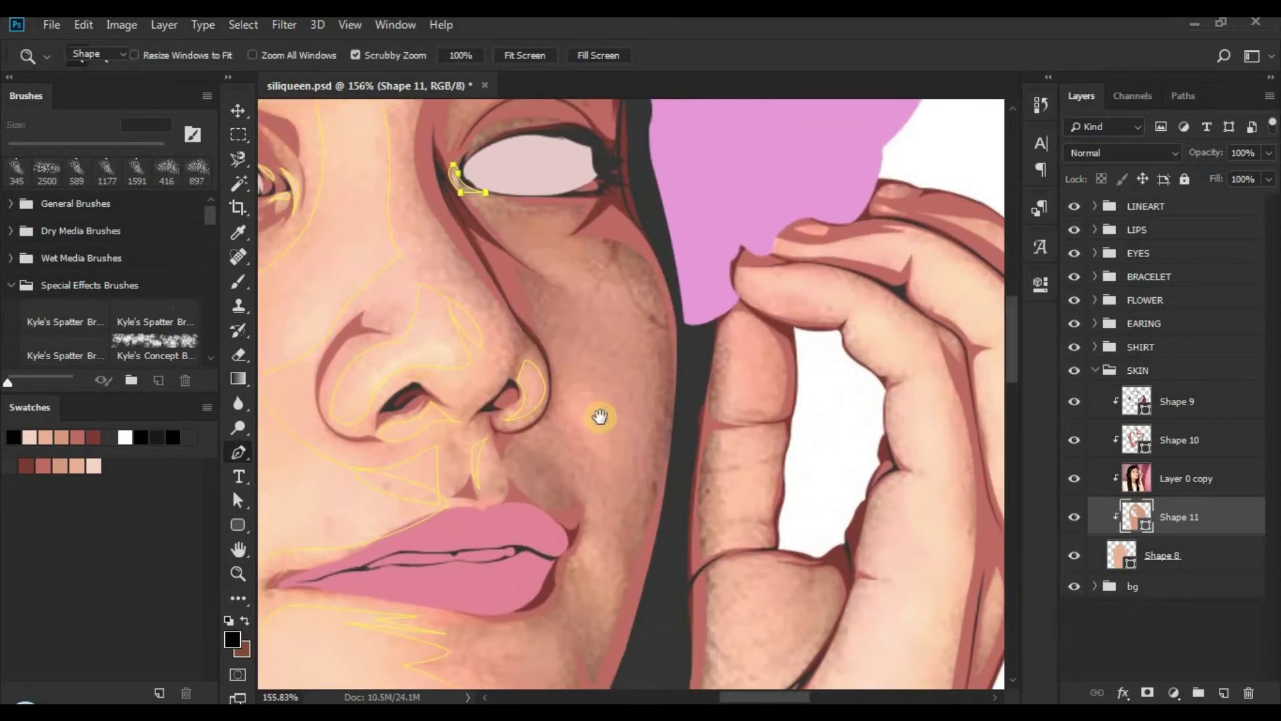
left_click_drag(601, 418, 569, 516)
left_click(554, 56)
left_click(583, 112)
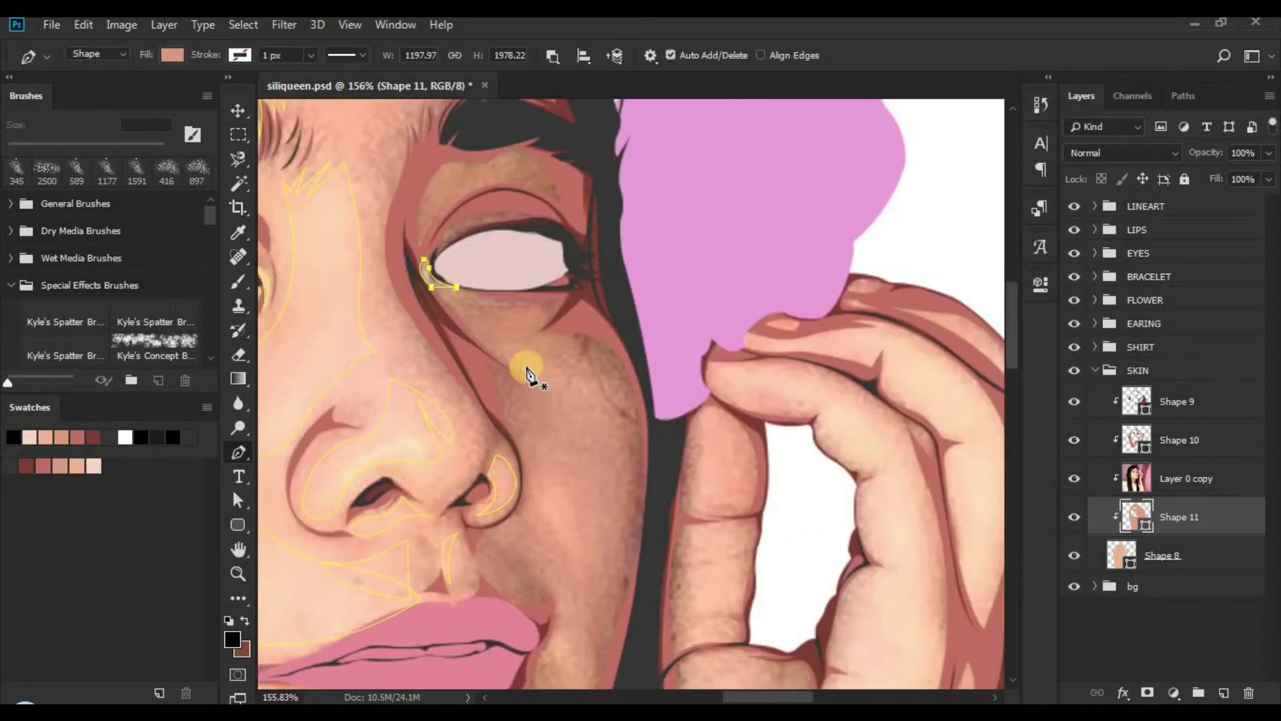
left_click(488, 340)
left_click(577, 373, "alt")
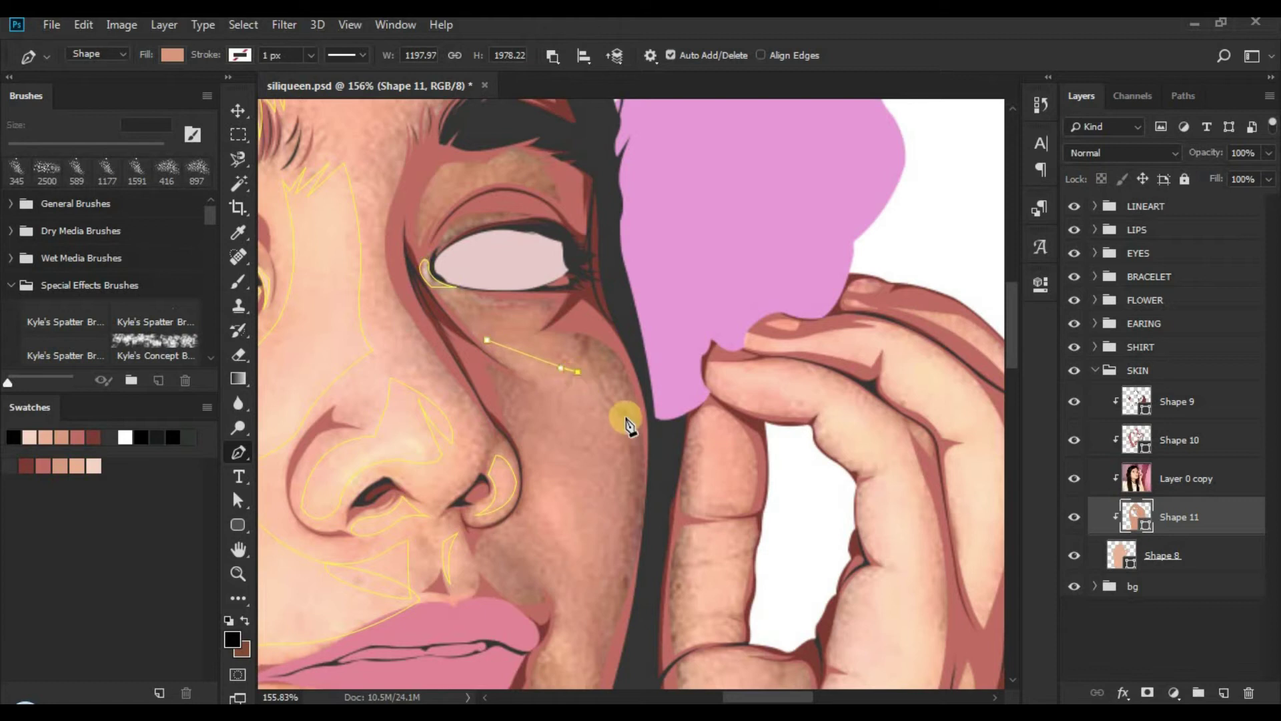
left_click(630, 431)
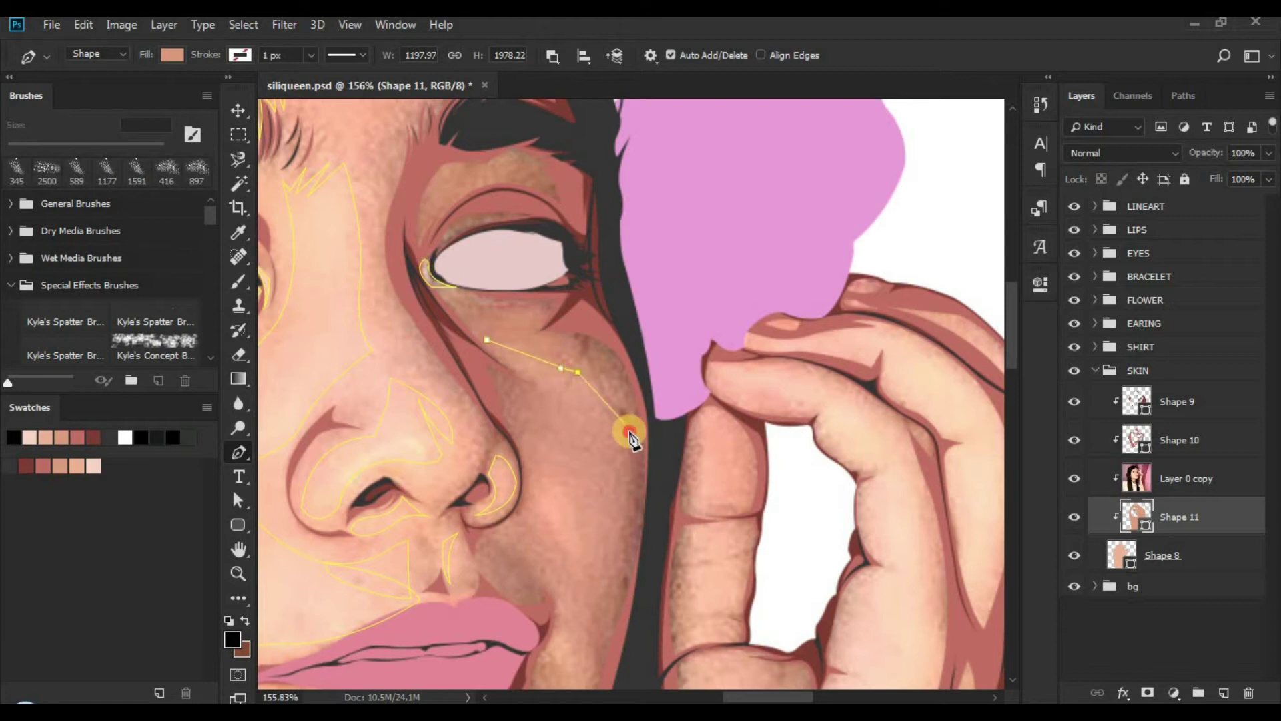
left_click(543, 384, "alt")
left_click_drag(487, 339, 478, 320)
Step: Trace a closed curved highlight cutout on the far cheek, running from beside the far nostril down towards mouth level
scroll(564, 437, "down", 3)
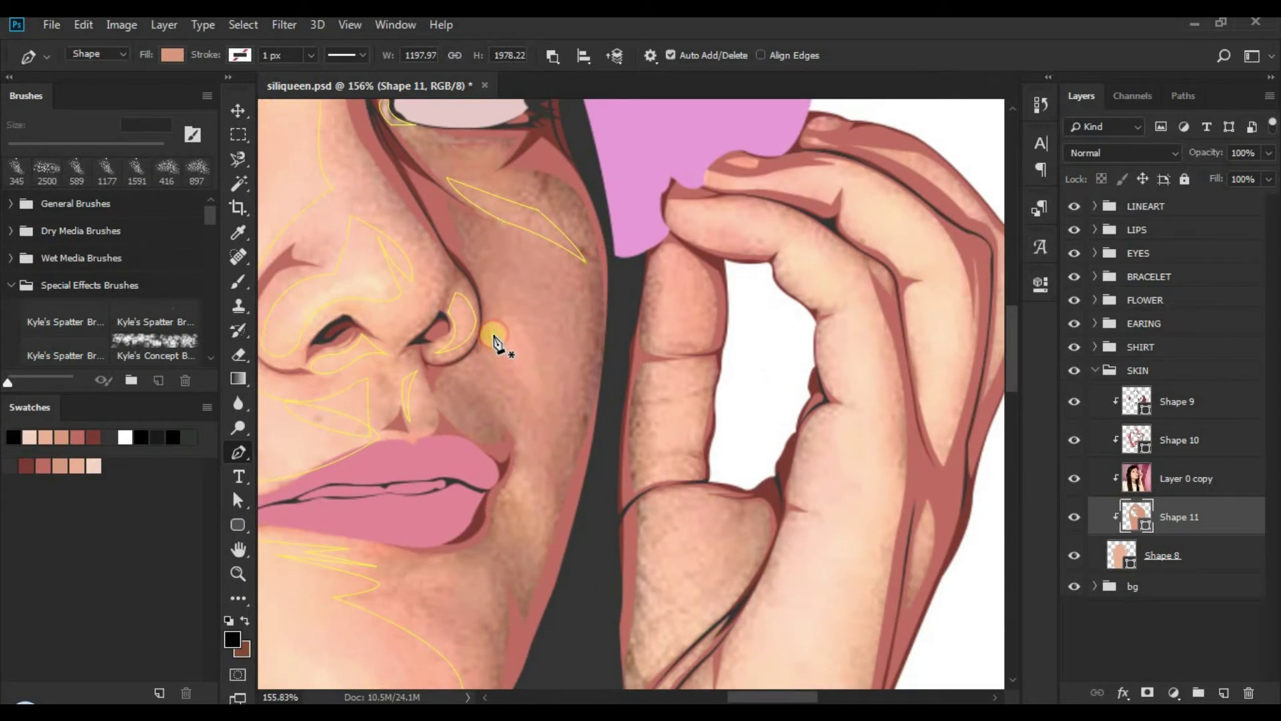
scroll(497, 344, "down", 2)
left_click_drag(575, 355, 576, 361)
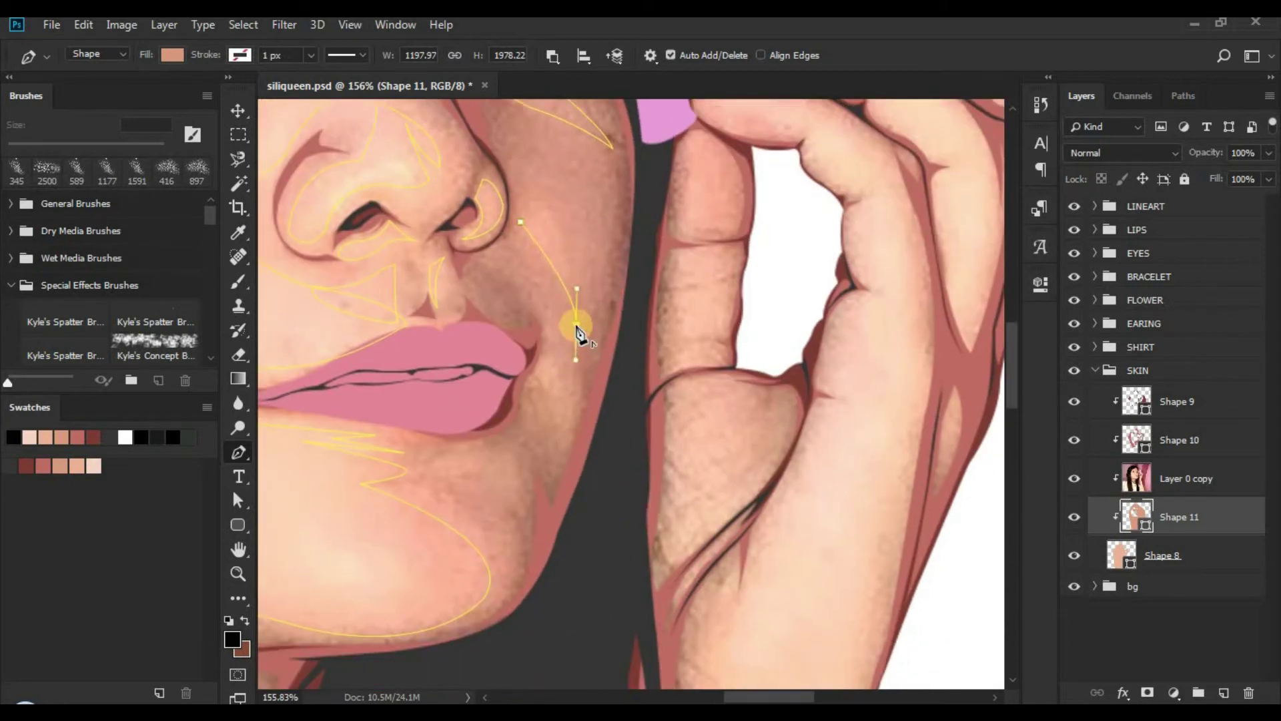
left_click(576, 324, "alt")
left_click(521, 223)
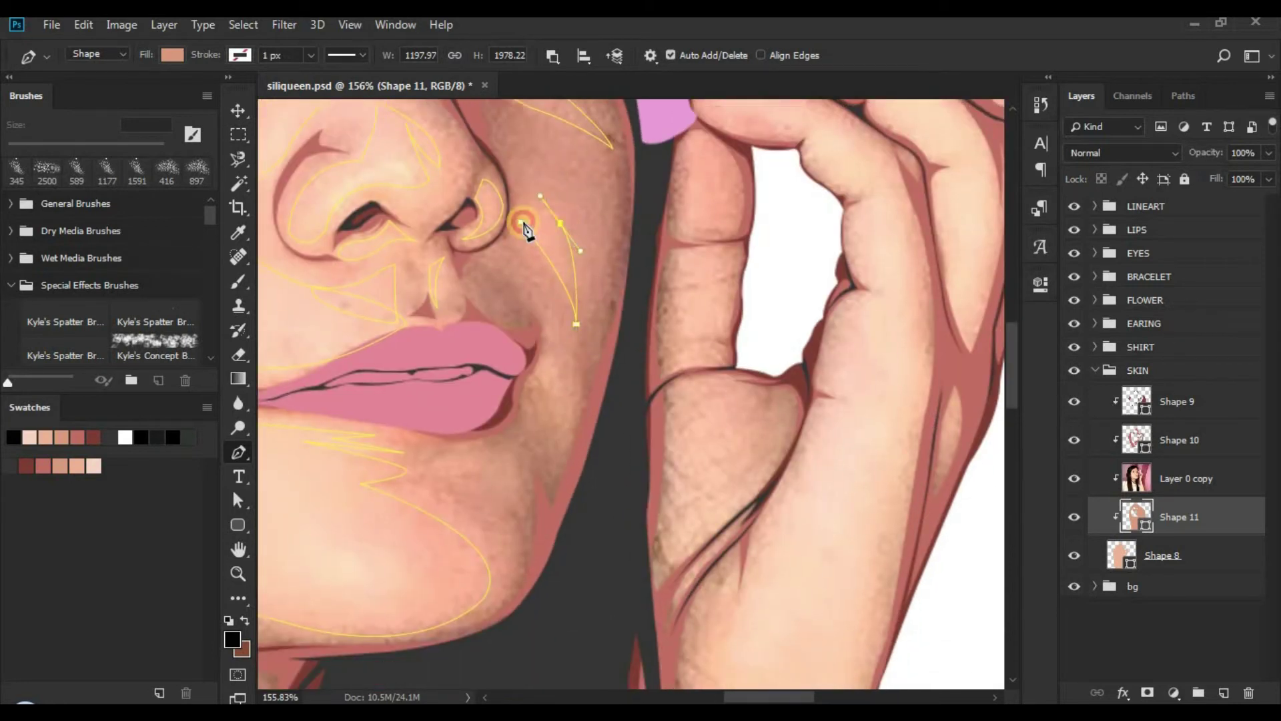
left_click(524, 194)
left_click(522, 183)
left_click_drag(521, 222, 512, 226)
Step: Trace a closed highlight cutout on Shape 11 beside the far corner of the mouth, tapering down towards the jaw
left_click_drag(573, 378, 603, 253)
left_click(575, 195)
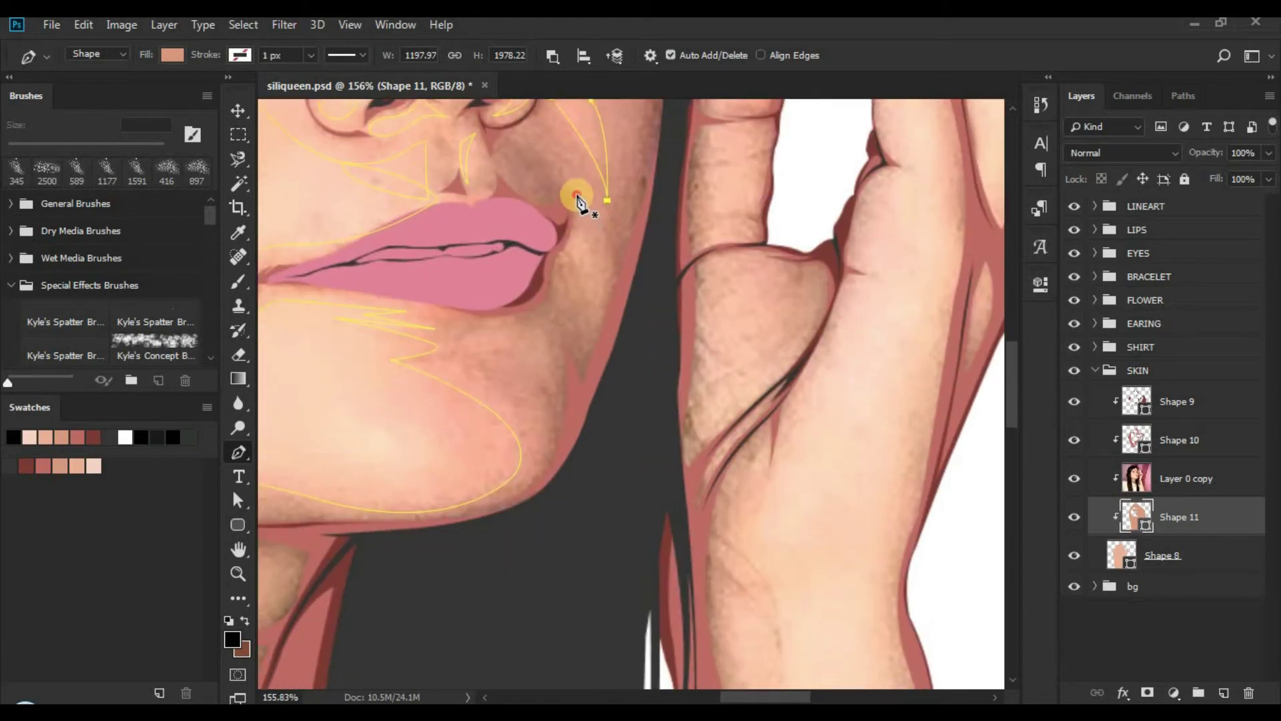
left_click(561, 262)
left_click(594, 348)
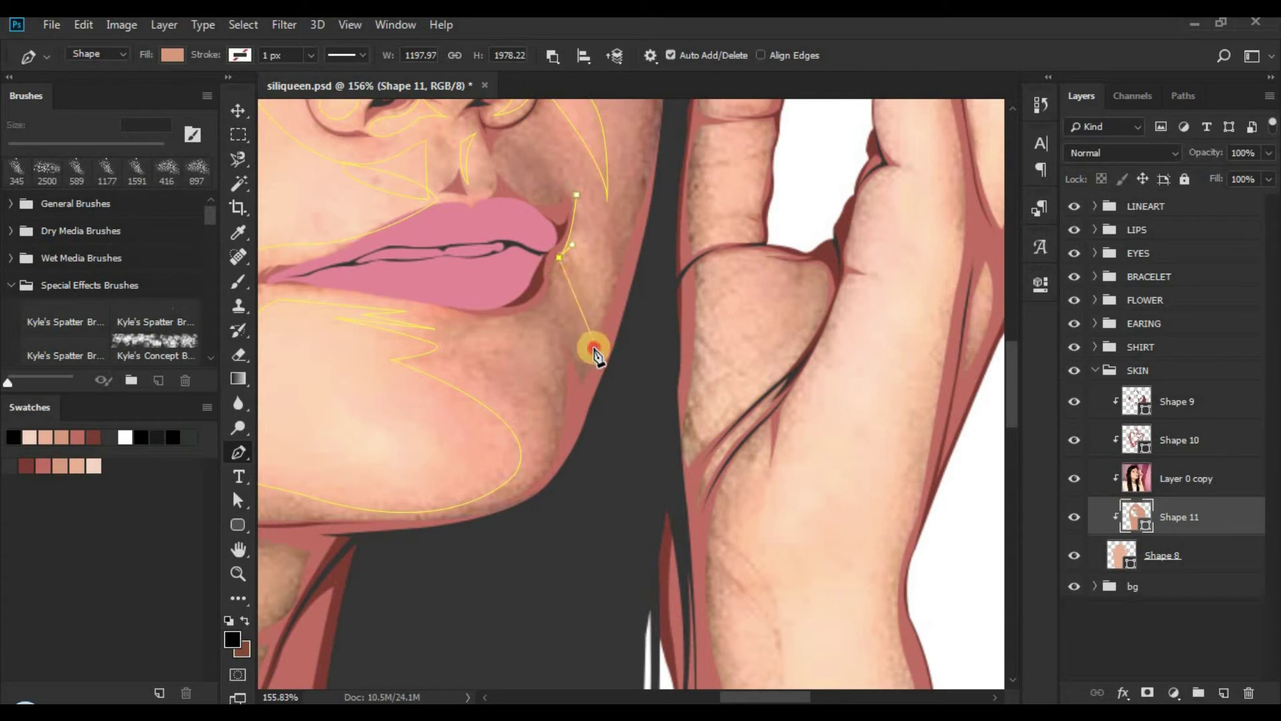
left_click(595, 339, "alt")
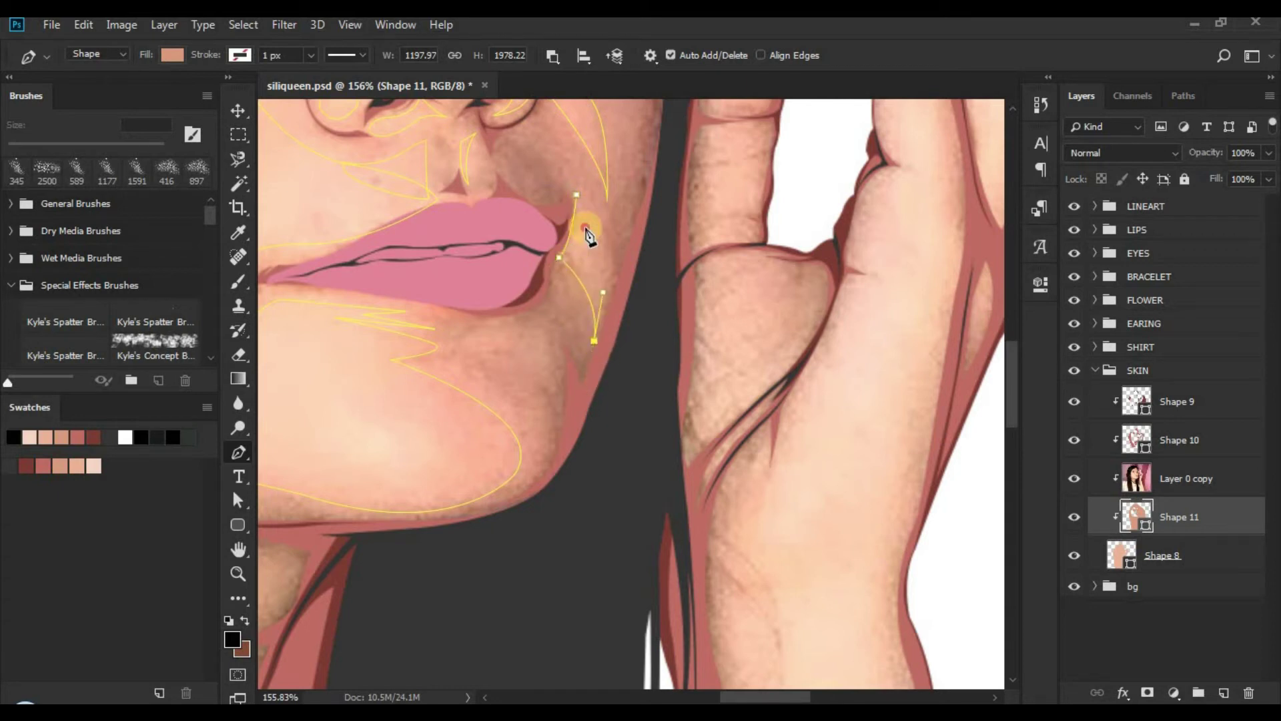
mouse_move(590, 242)
left_mouse_down()
mouse_move(555, 196)
mouse_move(593, 235)
left_mouse_up()
left_click(593, 235, "alt")
left_click(576, 195)
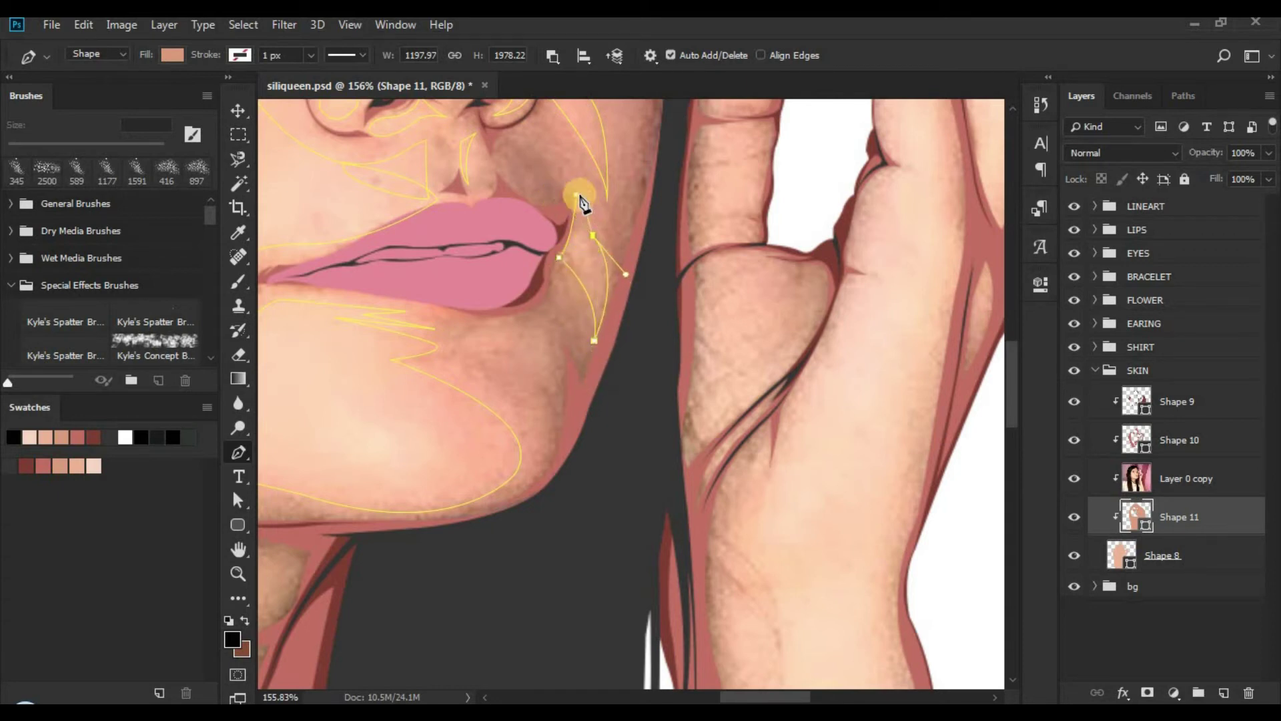
Step: Hide the Layer 0 copy reference photo to check the flat shading around the mouth and cheek, and show it again
left_click(1075, 479)
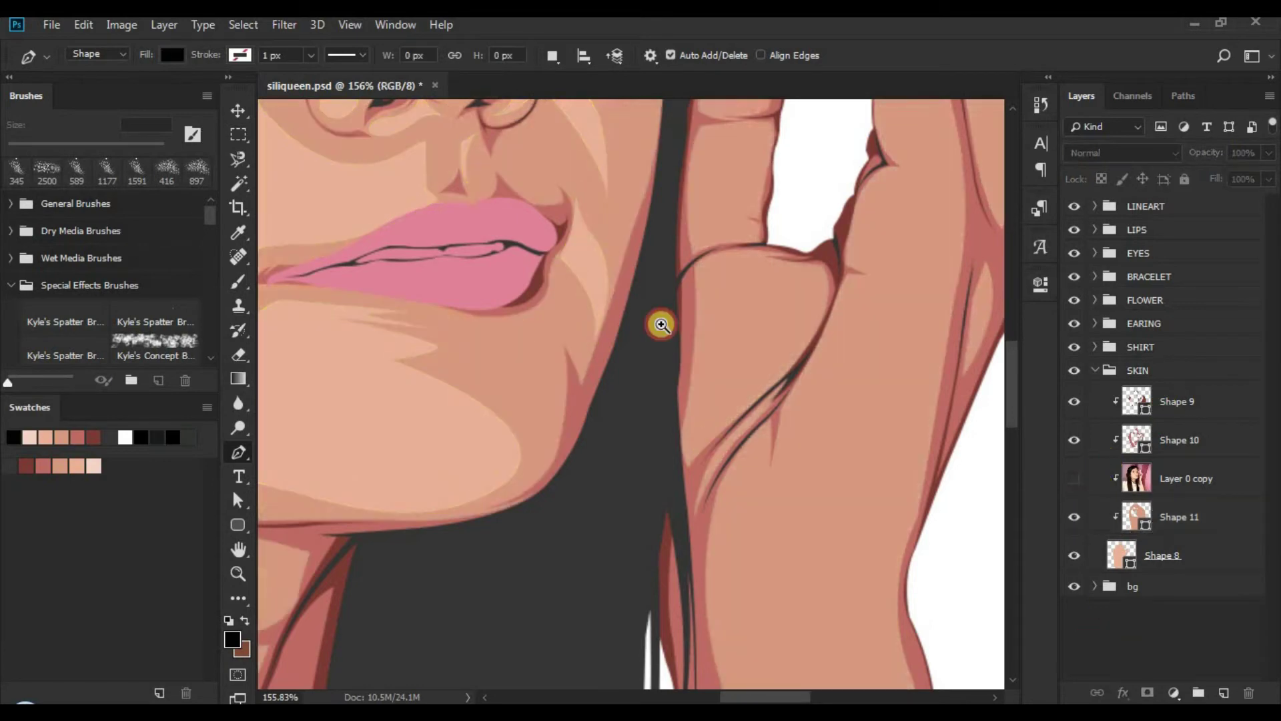
key("z")
left_click_drag(664, 324, 571, 318)
left_click_drag(491, 286, 641, 287)
left_click(1076, 479)
Step: Set the pen to subtract from Shape 11 and cut a curved, pointed highlight below the far corner of the mouth
left_click(1153, 521)
key("o")
key("p")
left_click_drag(628, 462, 383, 447)
key("z")
left_click_drag(637, 419, 696, 403)
key("p")
left_click(553, 55)
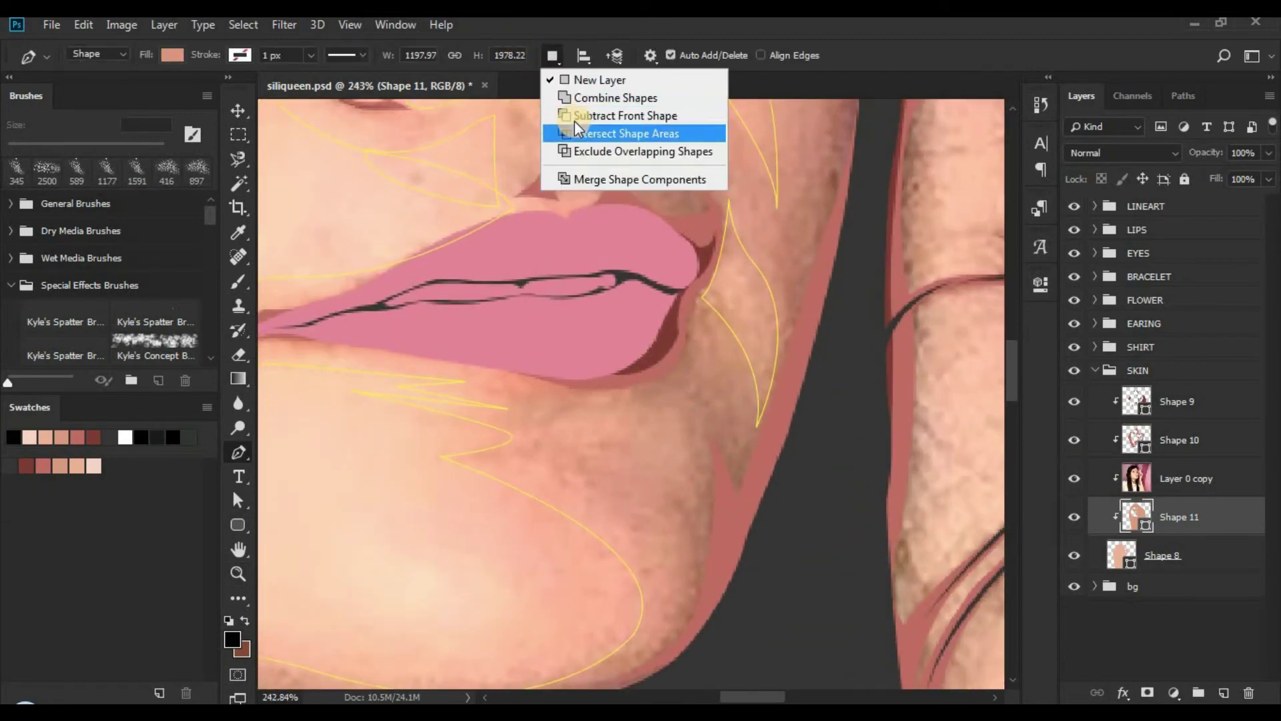
left_click(578, 126)
left_click(553, 424)
left_click(702, 529)
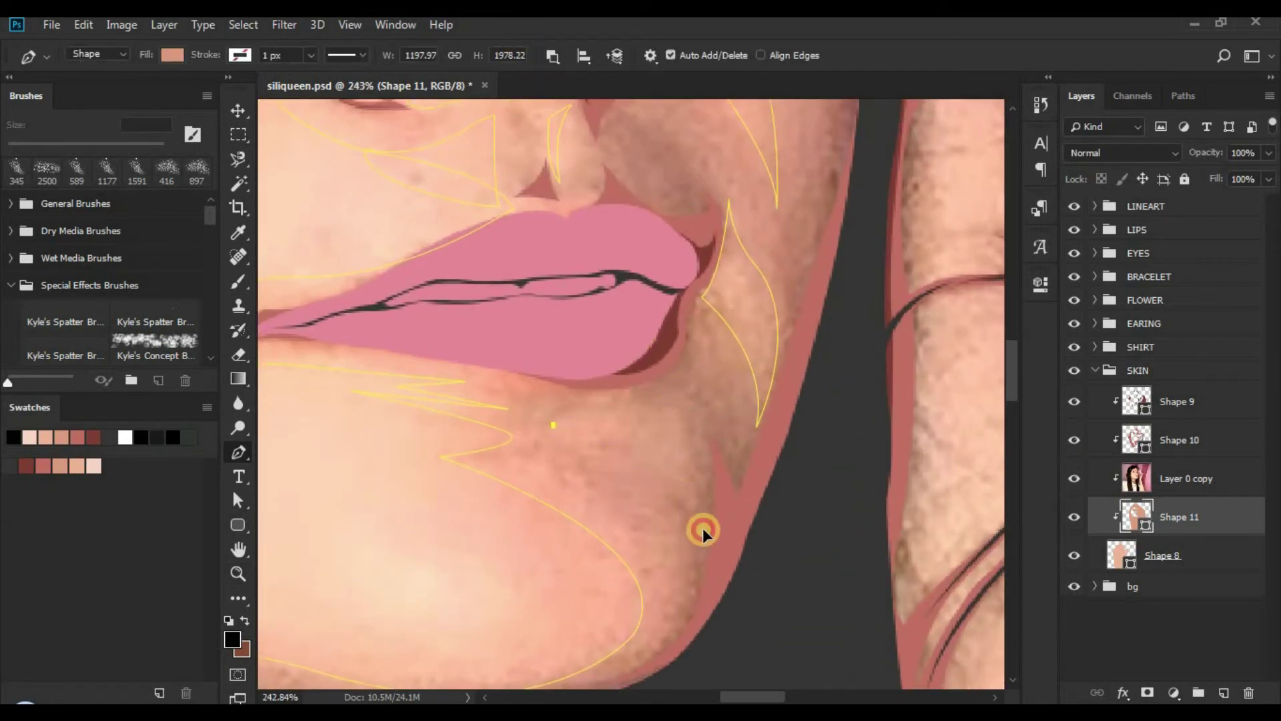
left_click_drag(718, 561, 717, 563)
left_click_drag(697, 510, 693, 388)
left_click(686, 419, "alt")
left_click_drag(504, 462, 496, 469)
Step: Add a very slim highlight cutout to Shape 11 just beneath the far half of the lower lip
left_click(629, 397)
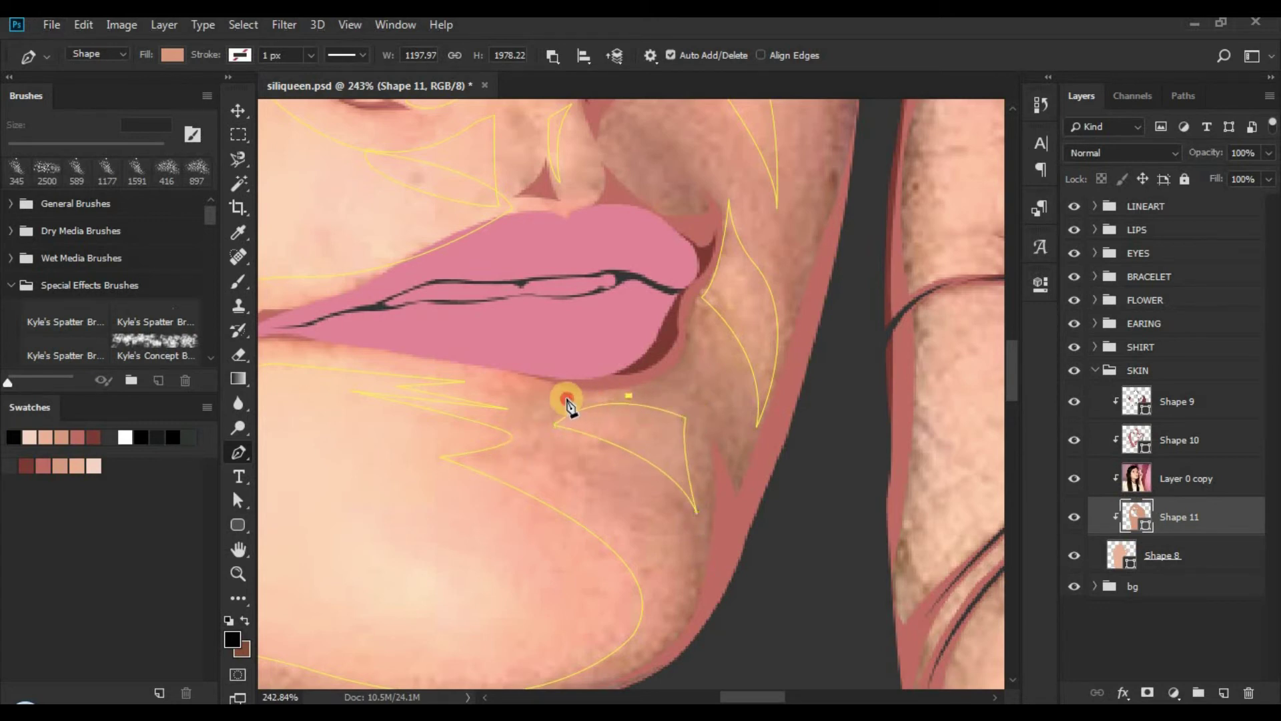
left_click_drag(558, 399, 541, 389)
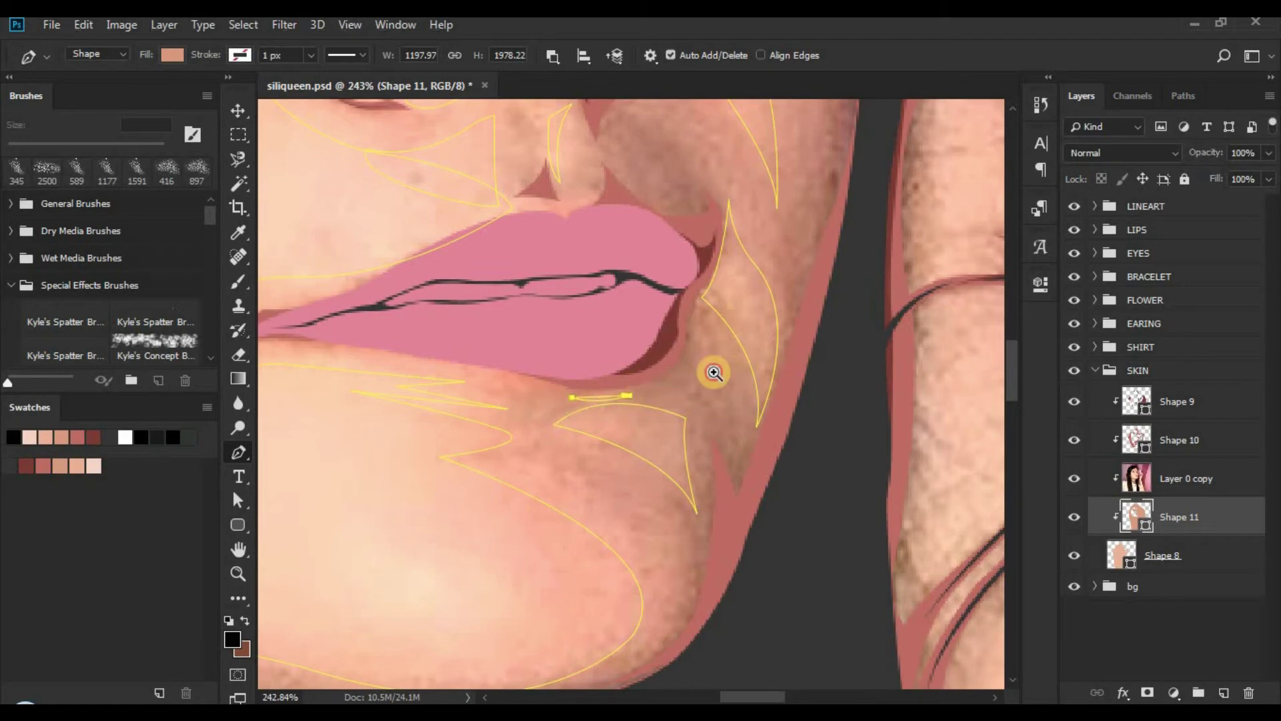
Step: Set the pen to subtract again and trace a highlight cutout on Shape 11 along the skin just above the upper lip
left_click_drag(713, 373, 777, 323)
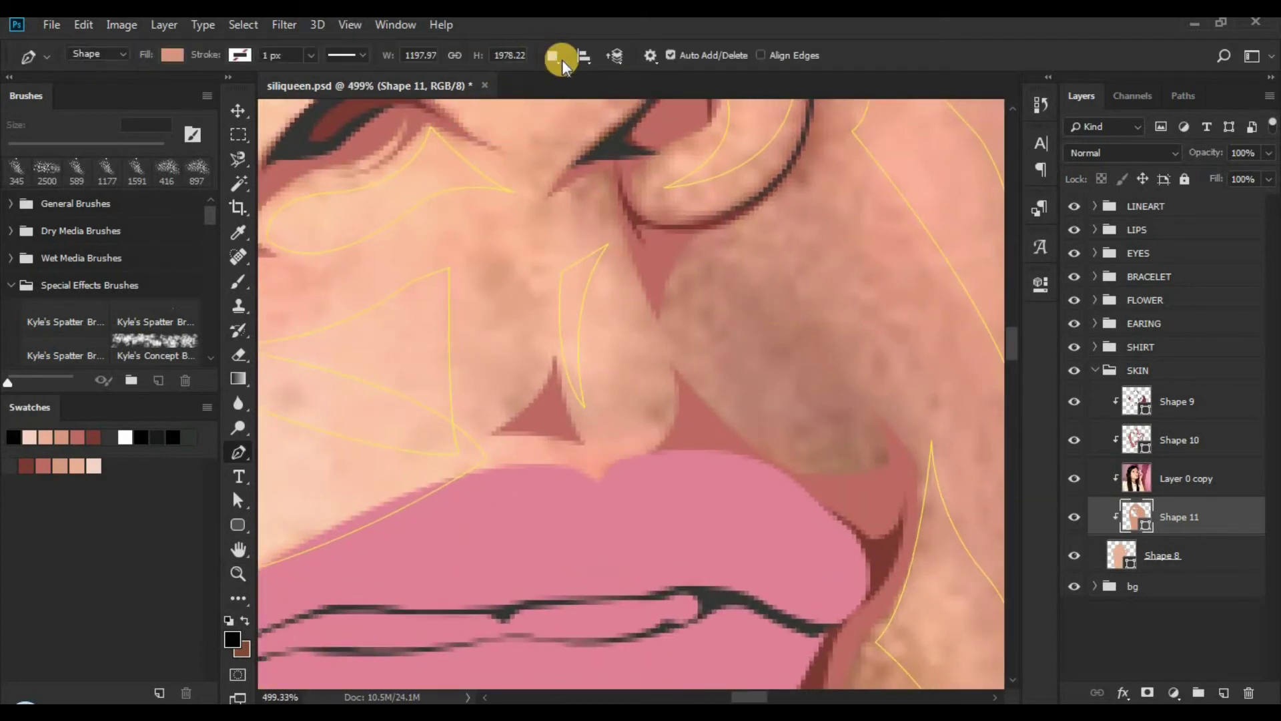
left_click(560, 58)
left_click(572, 121)
left_click(469, 460)
left_click_drag(566, 459, 582, 466)
left_click_drag(752, 429, 334, 63)
Step: Start a subtracted neck highlight on Shape 11, curving from under the chin in to the upper crease and back to the neck's far side
key("z")
left_click_drag(538, 251, 566, 376)
left_click_drag(440, 221, 550, 212)
left_click_drag(696, 427, 524, 261)
key("p")
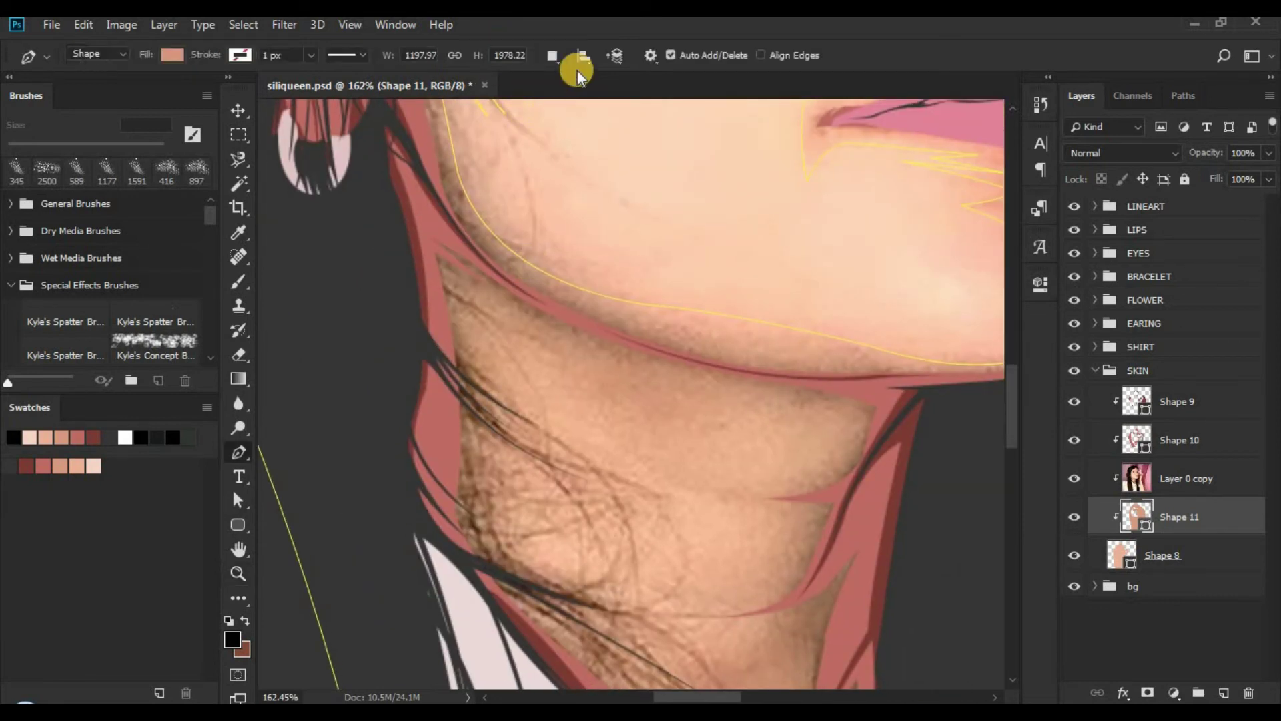
left_click(552, 55)
left_click(534, 116)
left_click(874, 414)
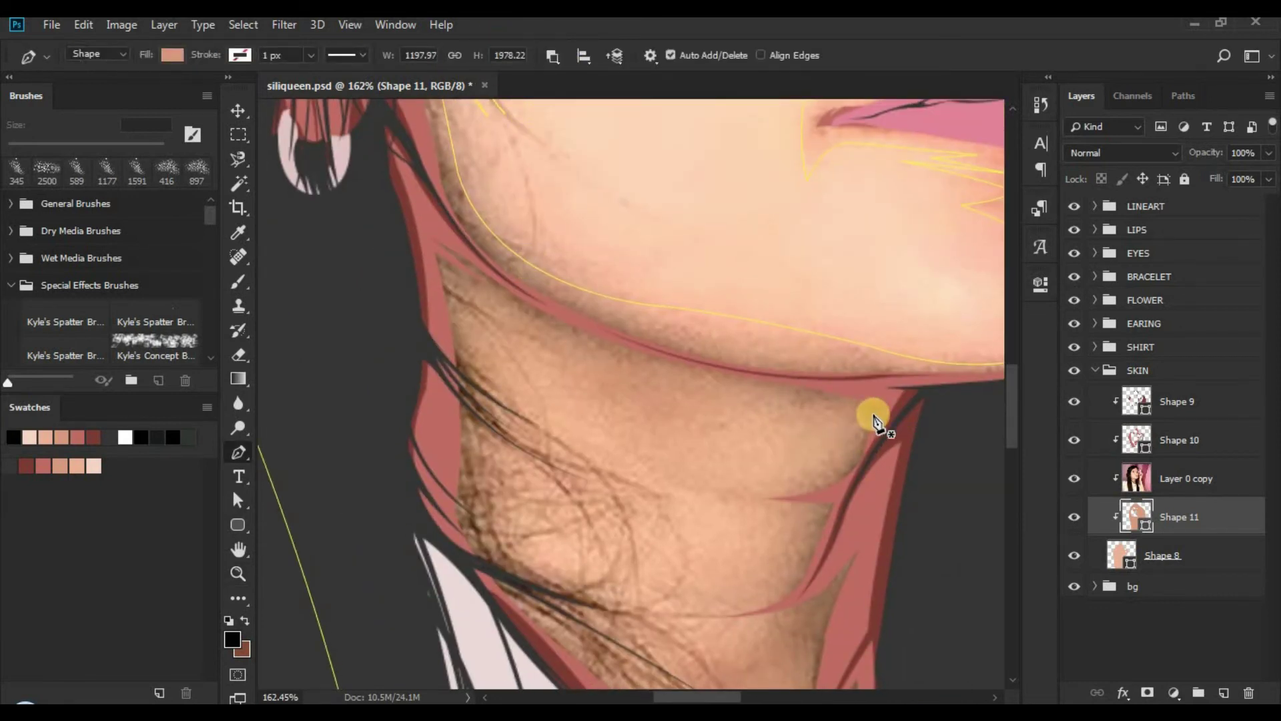
left_click_drag(558, 447, 542, 452)
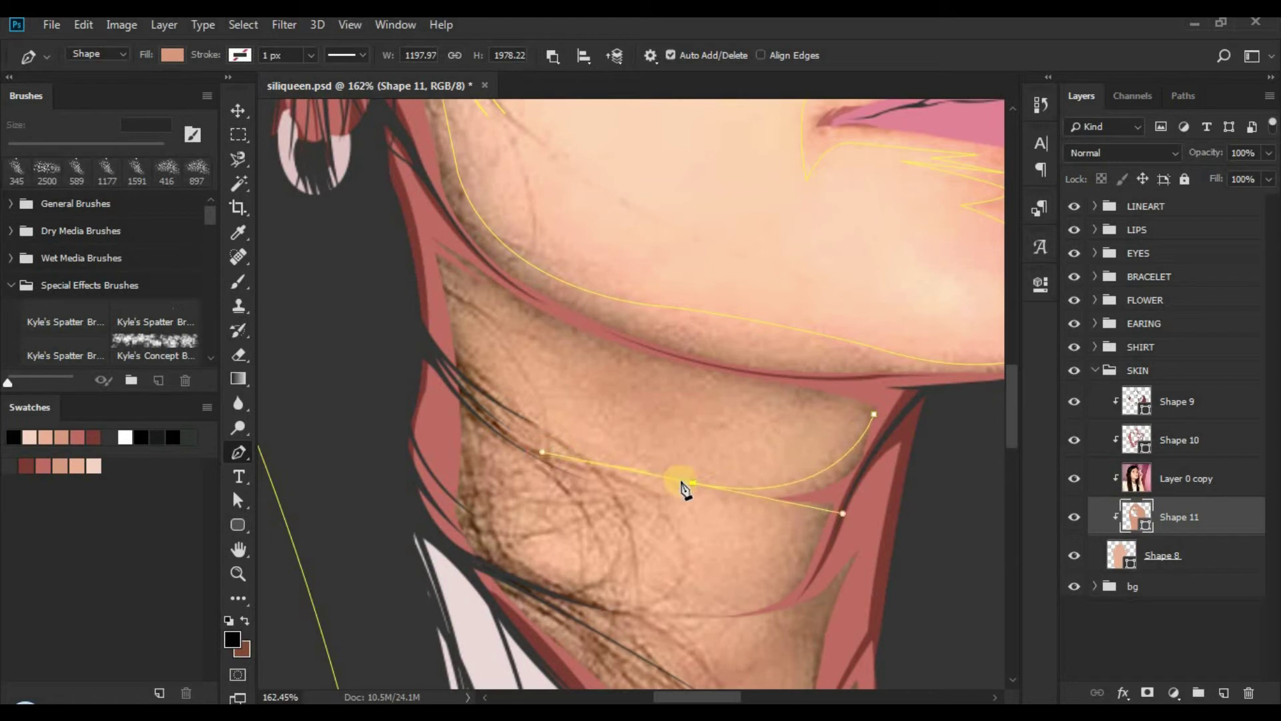
left_click_drag(691, 483, 676, 483)
left_click(677, 482, "alt")
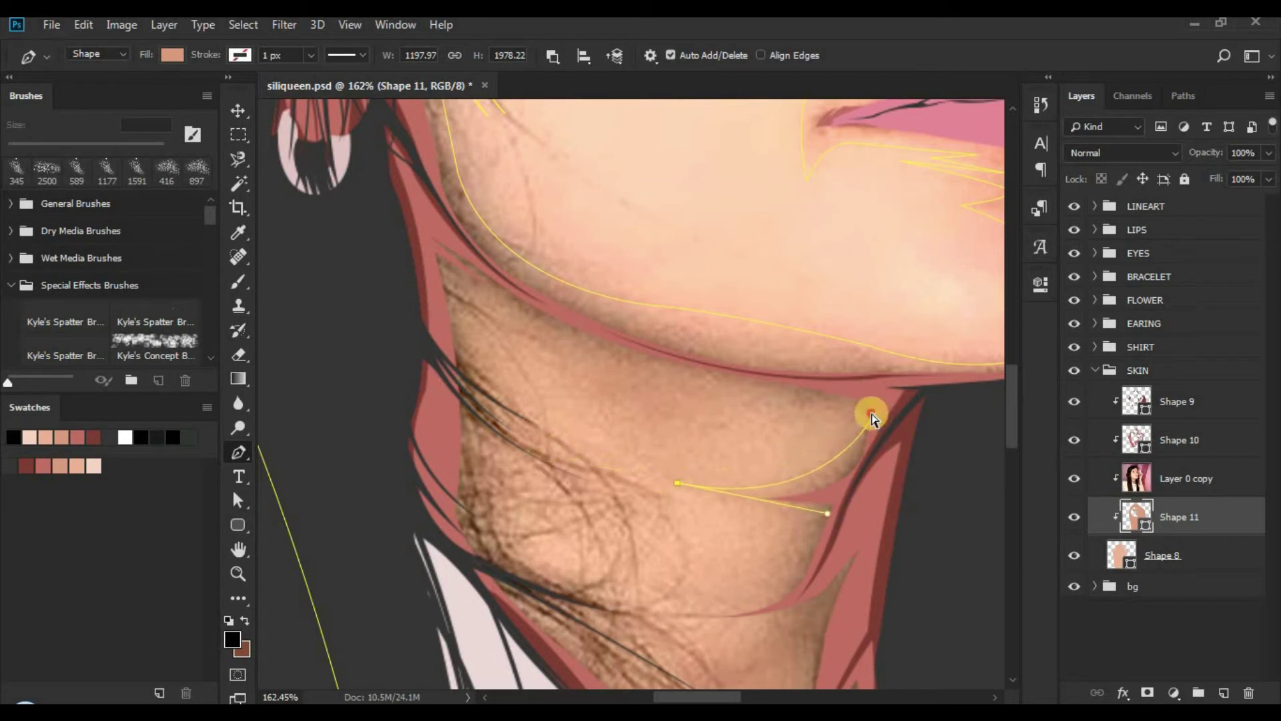
left_click_drag(873, 415, 862, 433)
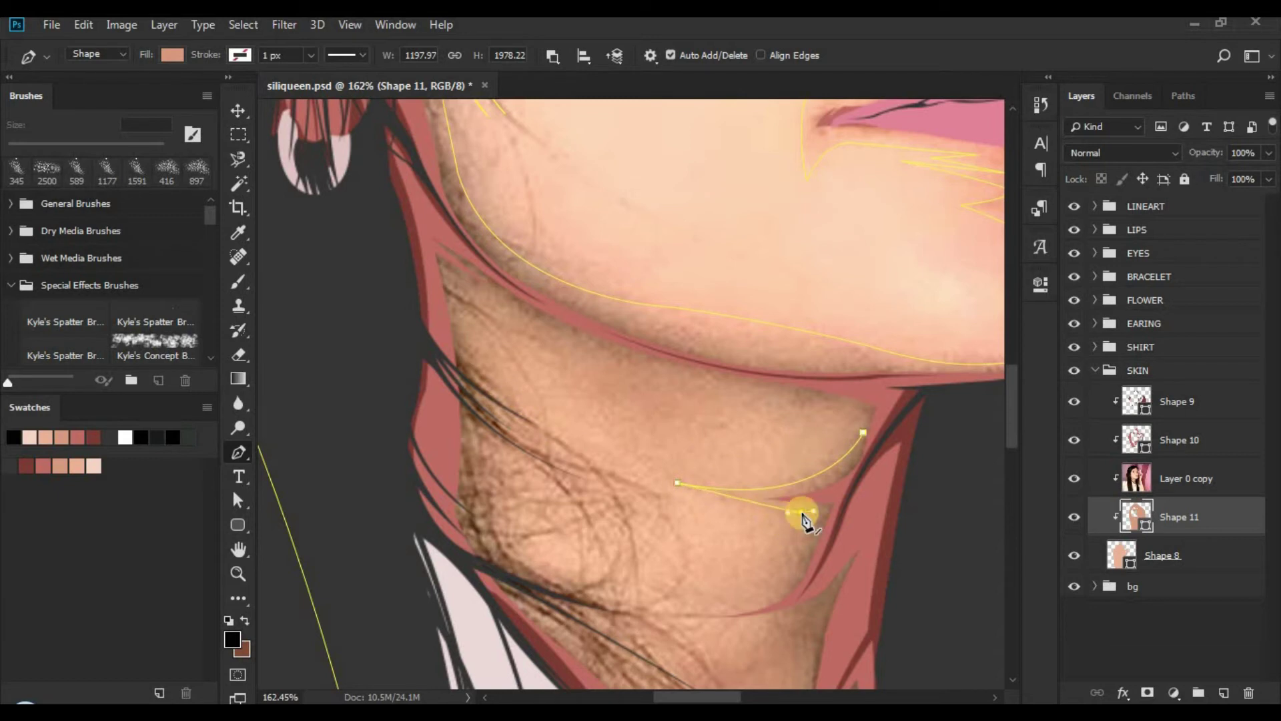
left_click(801, 513, "alt")
left_click_drag(769, 494, 639, 292)
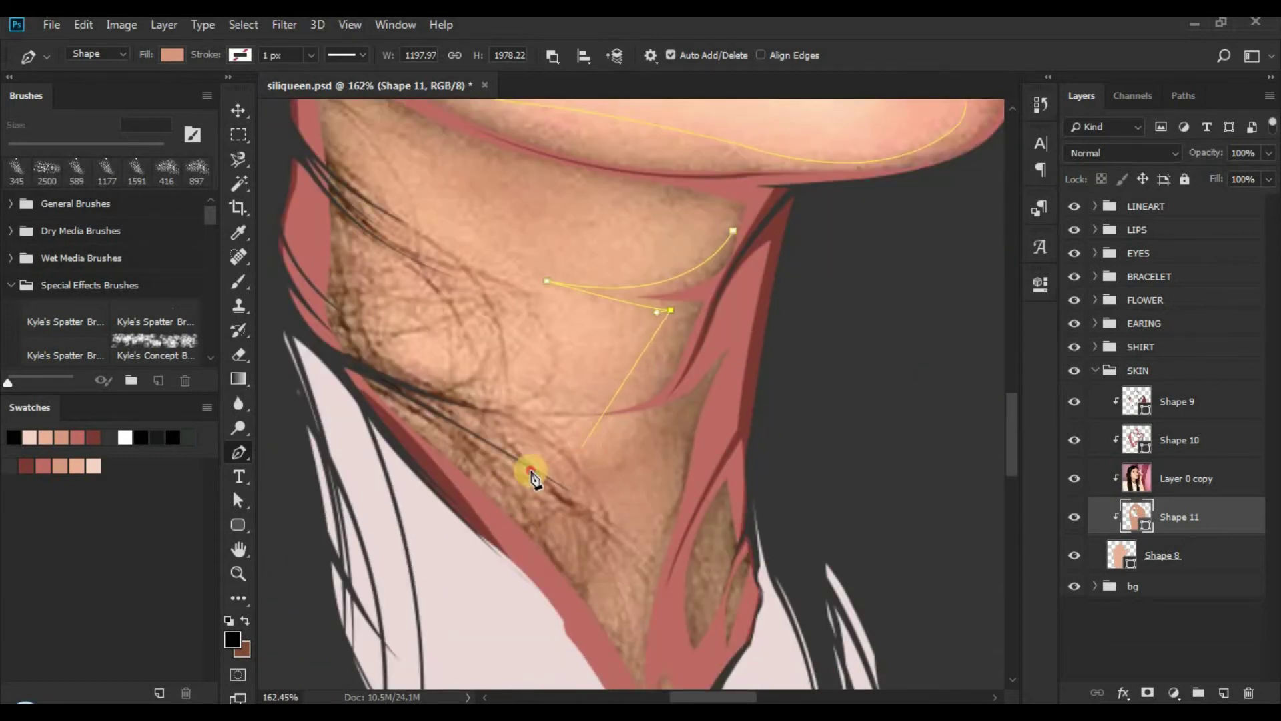
left_click_drag(547, 465, 411, 483)
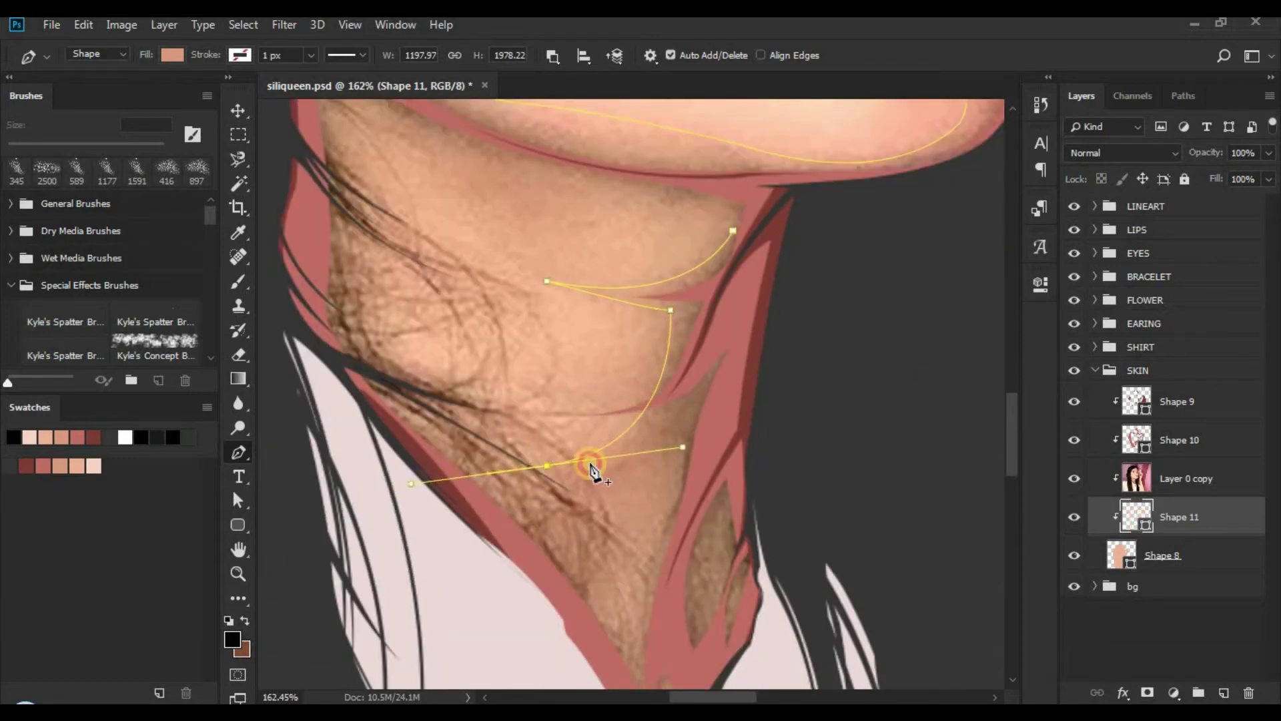
left_click(547, 465, "alt")
key("ctrl+space")
left_click_drag(668, 455, 535, 420)
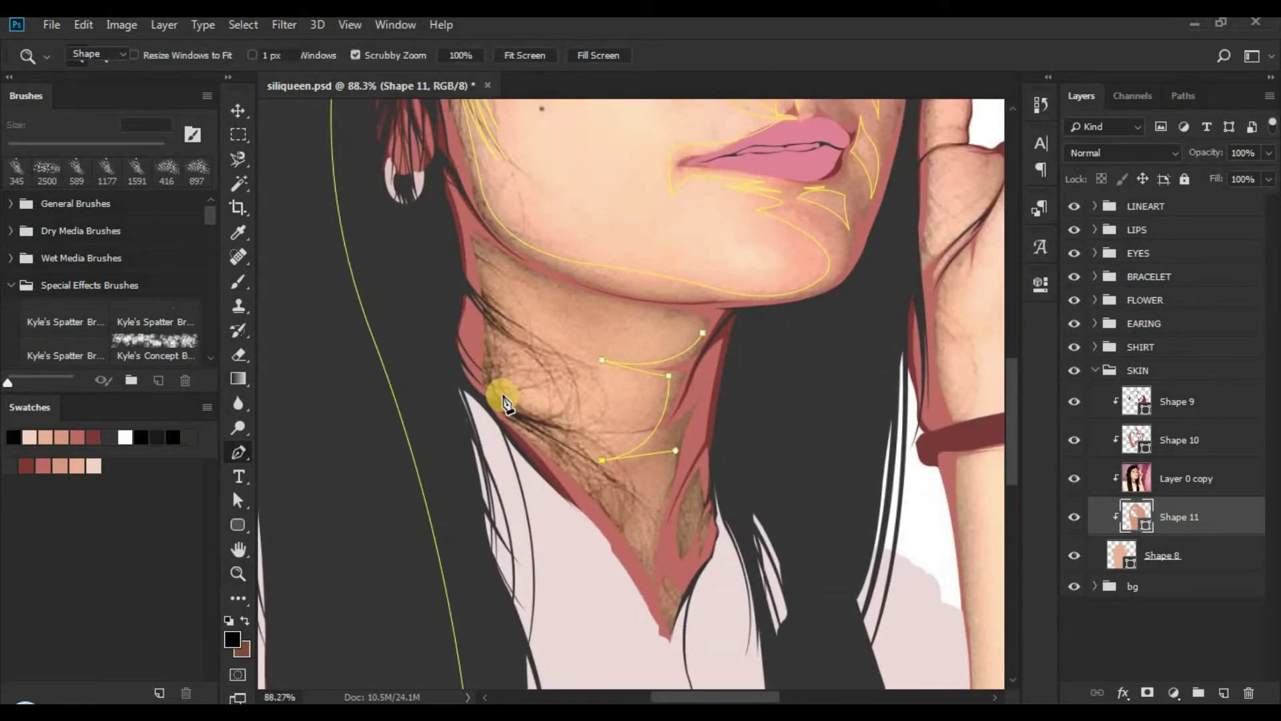
left_click_drag(482, 381, 434, 310)
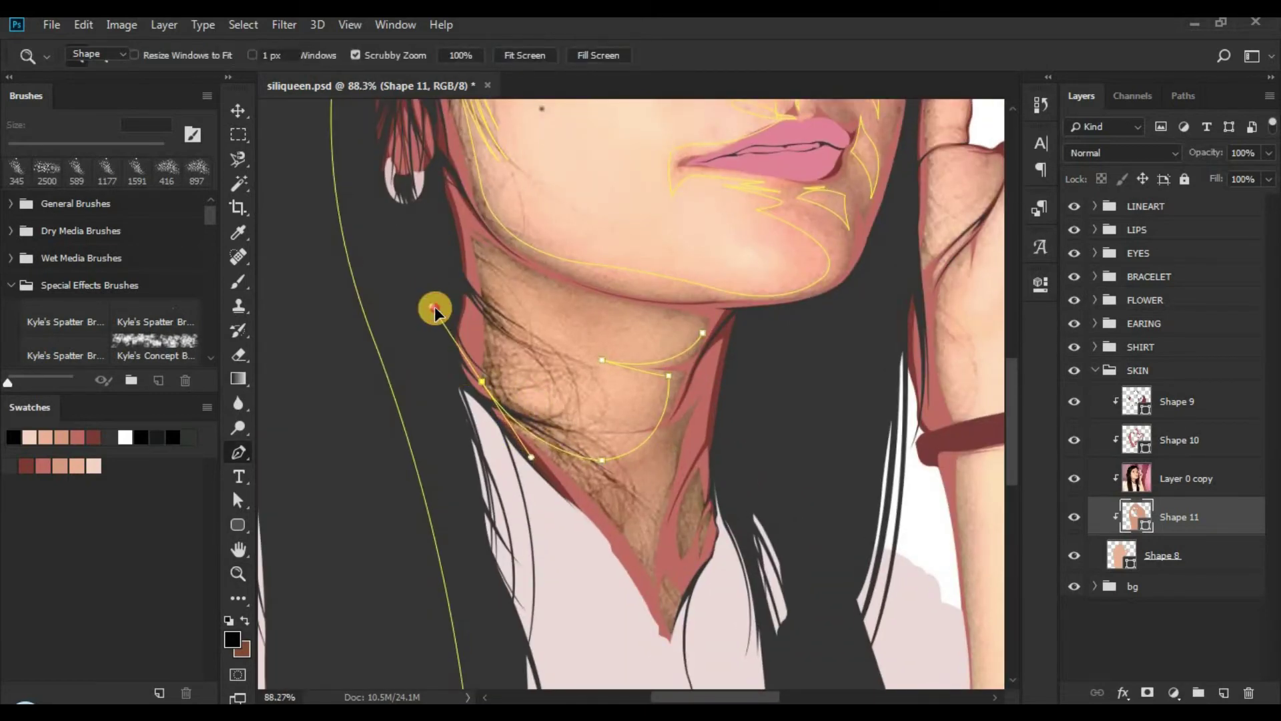
key("ctrl+z")
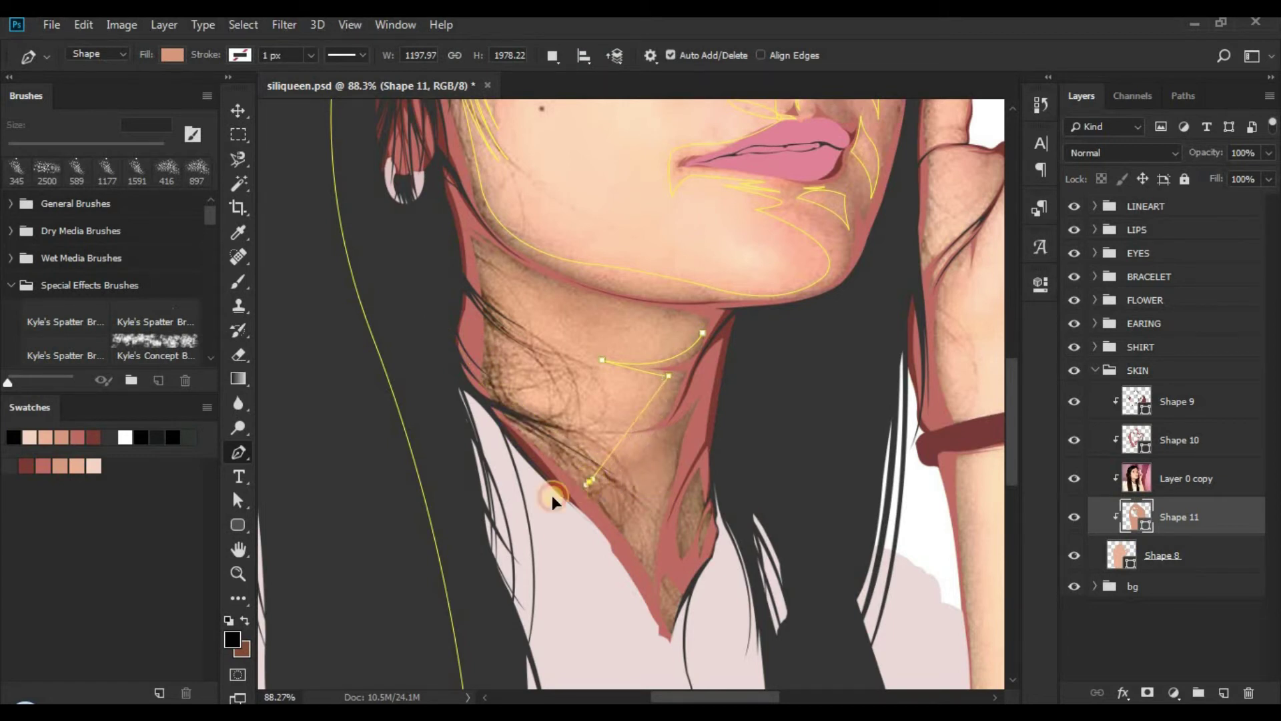
Step: Continue the neck cutout down to a low point near the collar, up the near side, and inward as a pointed spike
left_click_drag(513, 505, 511, 506)
left_click(588, 481, "alt")
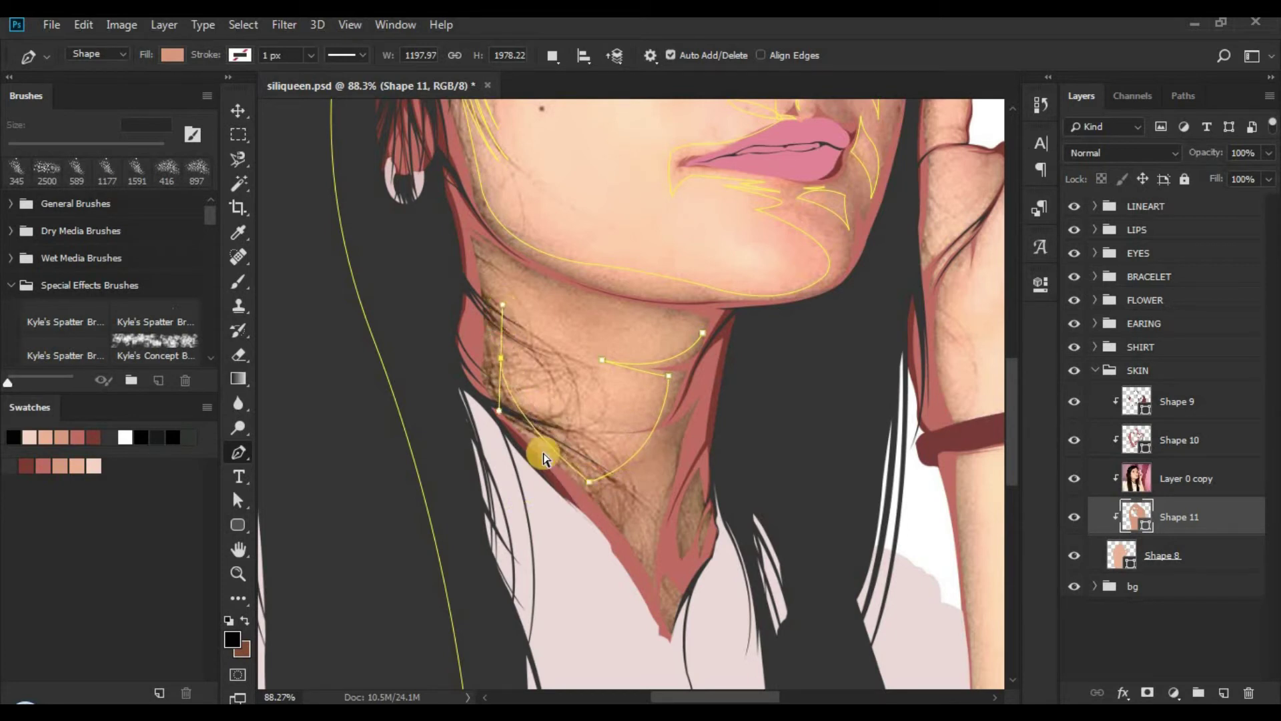
left_click(531, 426, "alt")
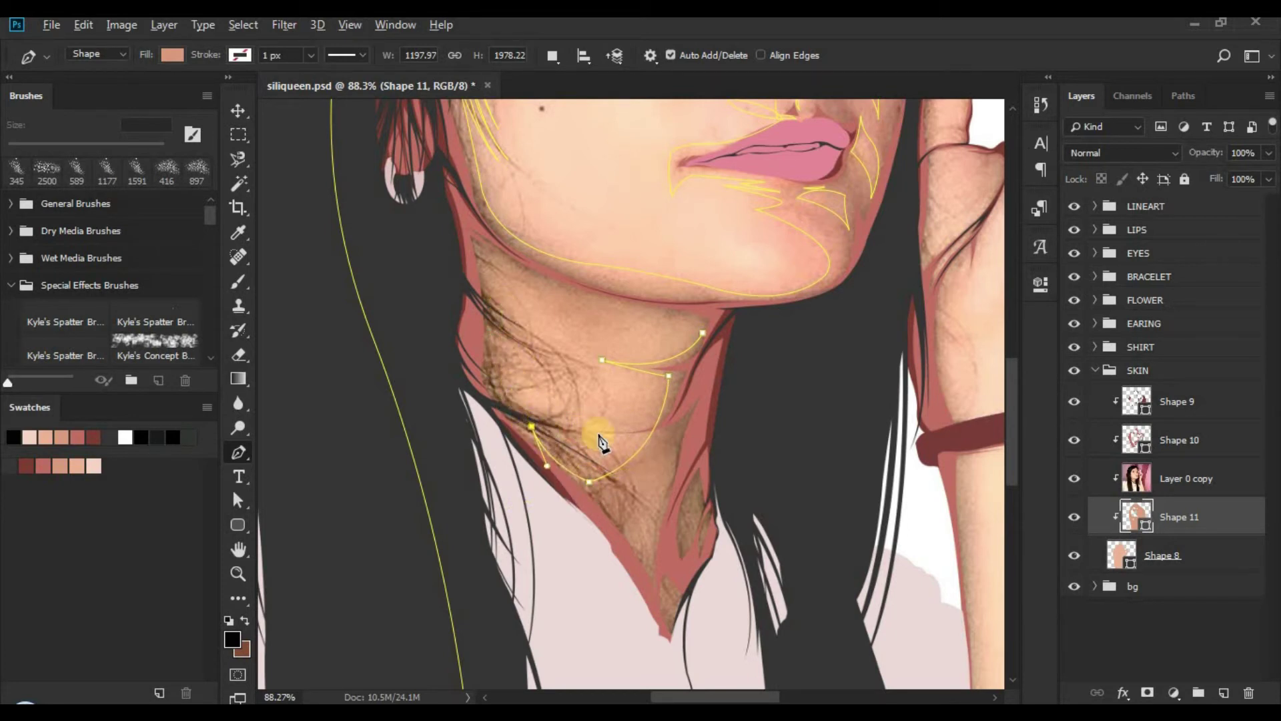
left_click(600, 440)
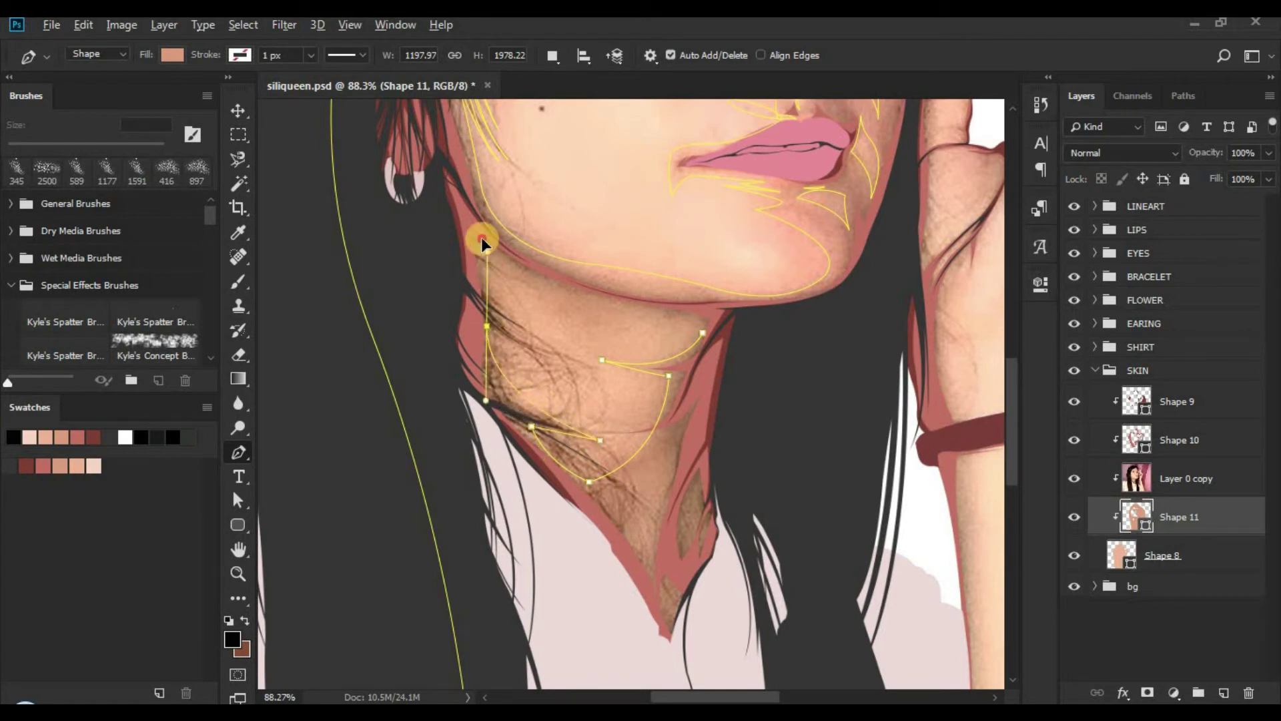
Step: Run the neck cutout up the near side and back beneath the jawline, closing it at its starting point under the chin
left_click_drag(482, 237, 483, 238)
key("ctrl+z")
left_click_drag(494, 333, 750, 311)
left_click(493, 333, "alt")
left_click(673, 319, "alt")
left_click(703, 334)
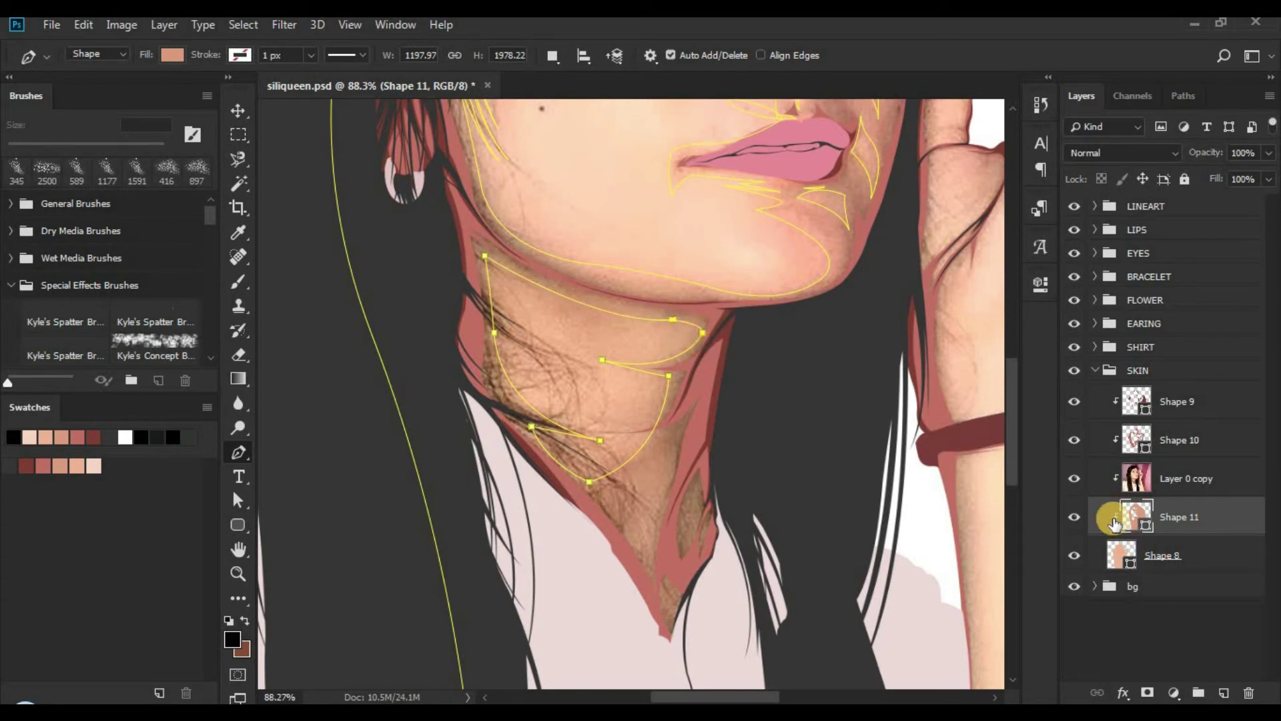
Step: Hide and reshow the Layer 0 copy reference photo to check the neck highlight against the flat shading
left_click(1073, 479)
left_click(1074, 478)
left_click_drag(551, 323, 499, 218)
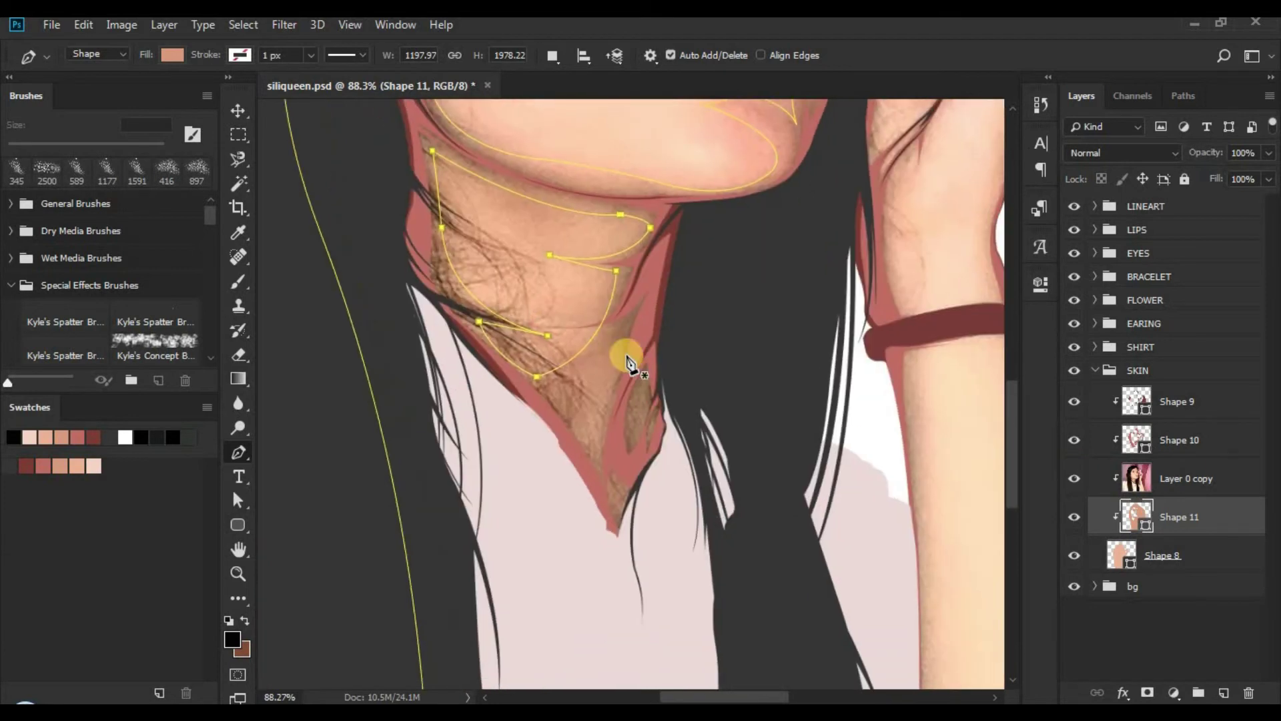
Step: Start a Subtract Front Shape path on Shape 11, tracing the inner side of the lower neck down to its point
left_click(624, 344)
key("ctrl+z")
left_click(568, 98)
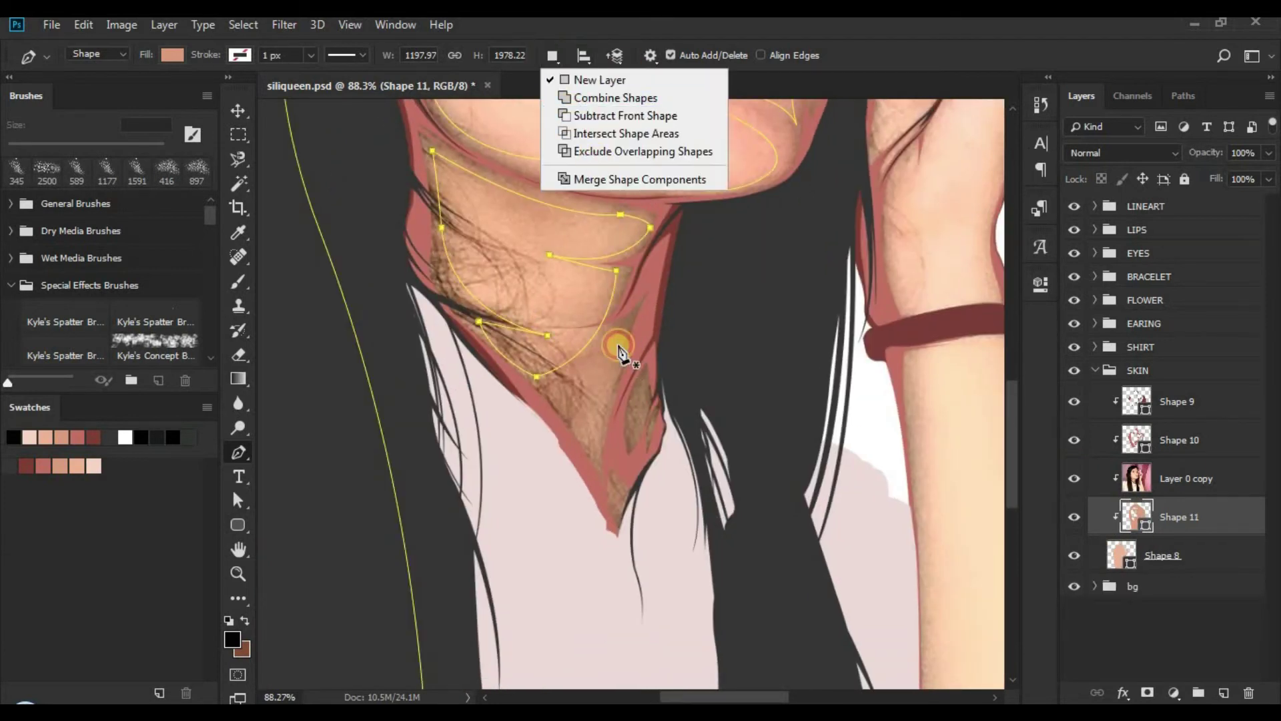
left_click(622, 344)
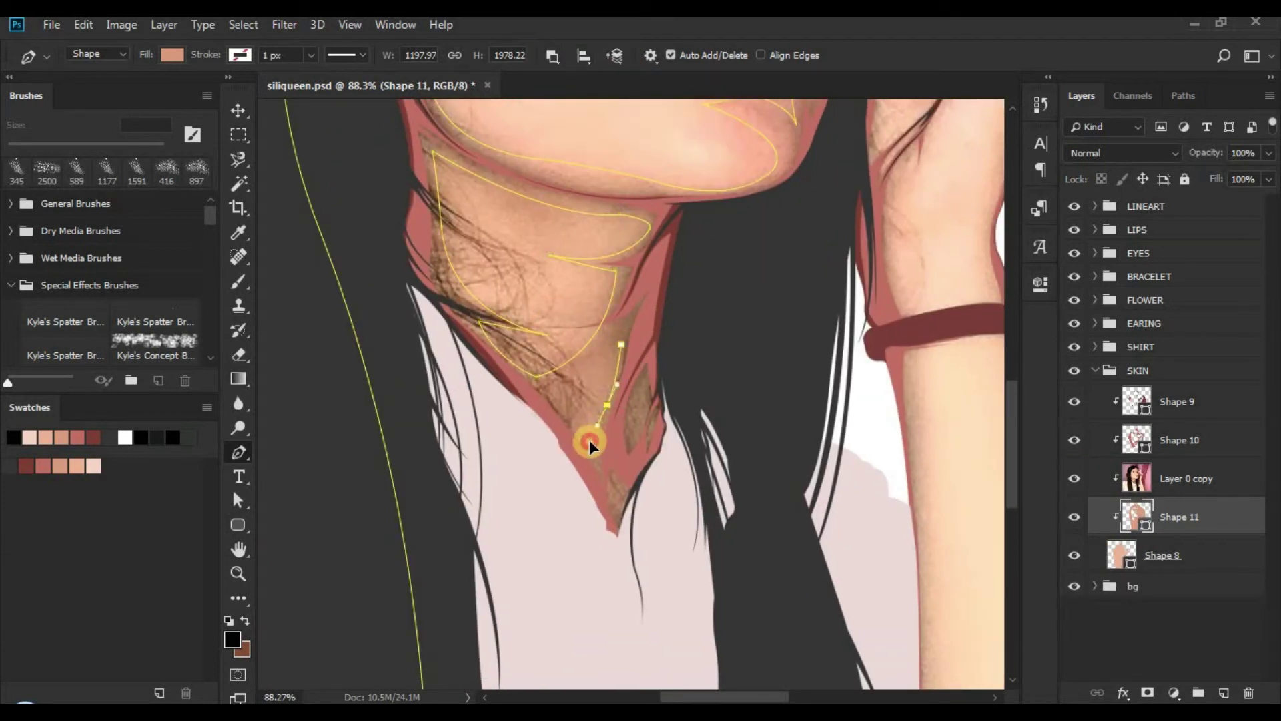
left_click_drag(589, 440, 675, 423)
left_click(607, 405, "alt")
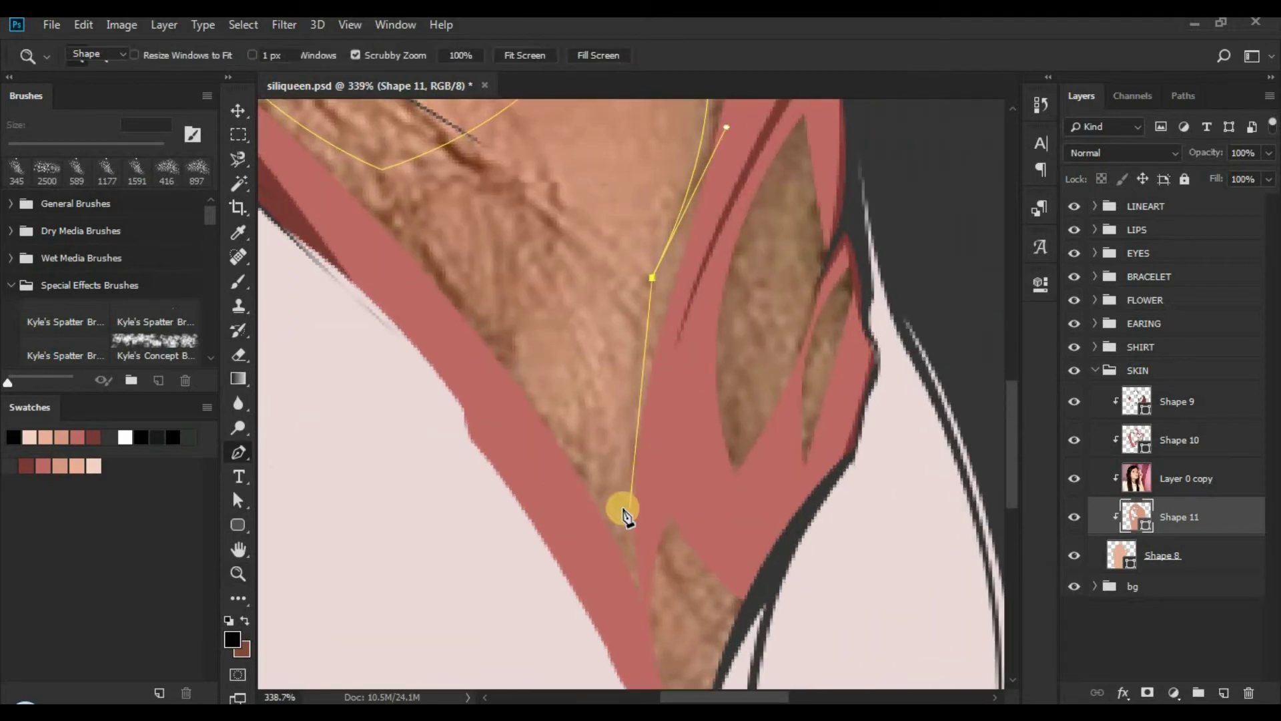
left_click_drag(621, 474, 638, 517)
left_click(620, 474, "alt")
Step: Curve the neck cutout up its opposite side and close it as a narrow pointed shape at the base of the neck
key("ctrl+space")
left_click_drag(555, 419, 468, 414)
left_click_drag(577, 351, 570, 292)
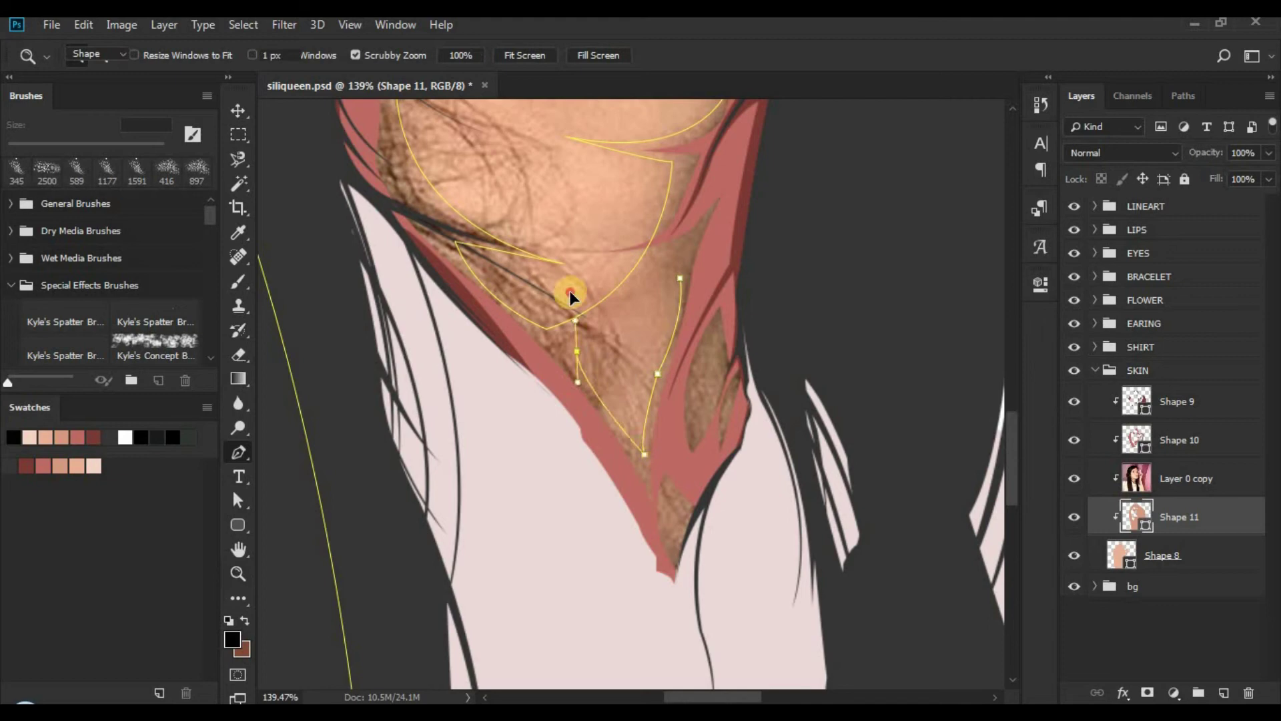
left_click_drag(576, 351, 583, 337)
left_click(583, 337, "alt")
left_click_drag(680, 278, 707, 240)
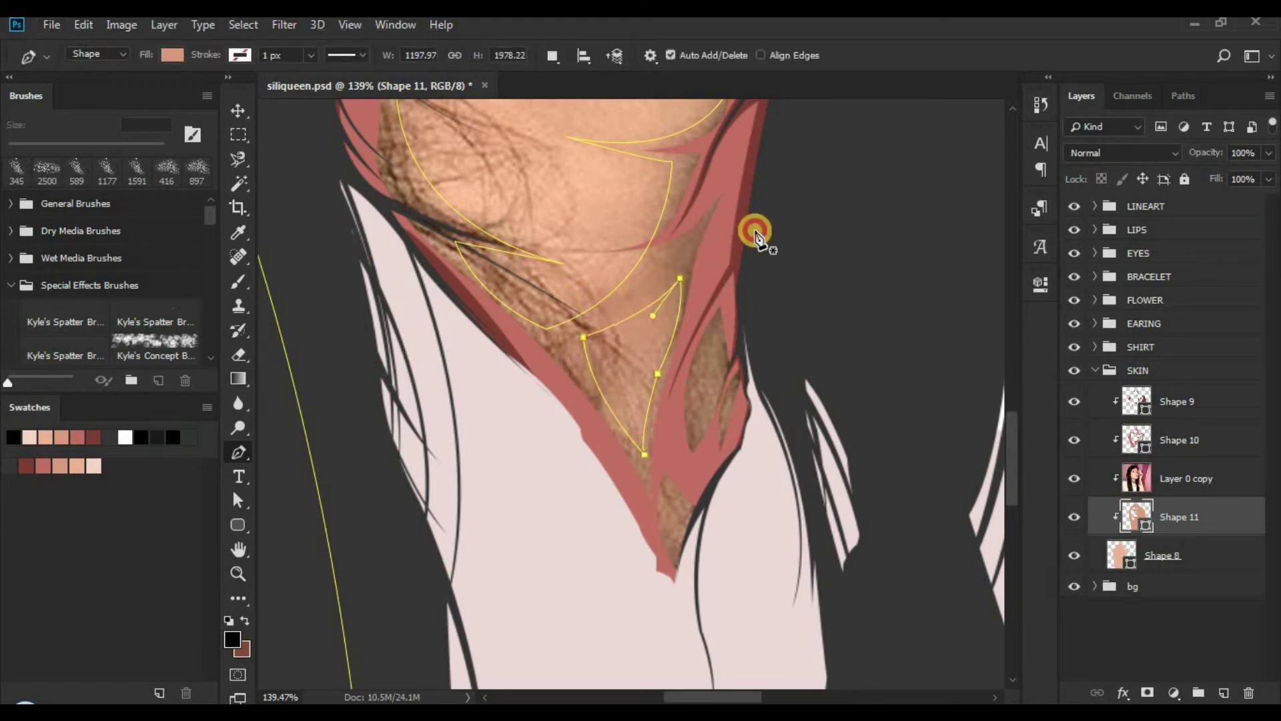
Step: Hide the Layer 0 copy photo and examine the skin shading on the neck, arm and hand
key("space")
left_click_drag(615, 350, 465, 358)
key("ctrl+space")
left_click_drag(584, 343, 597, 343)
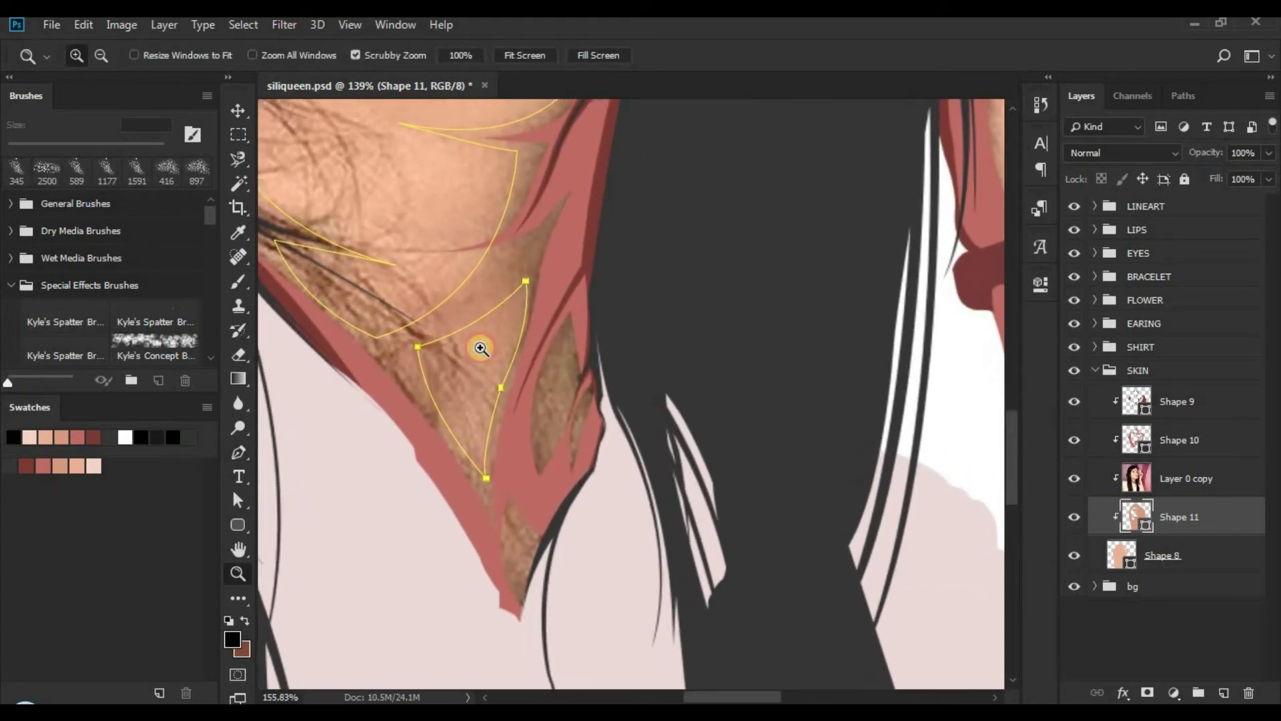
left_click_drag(480, 348, 505, 339)
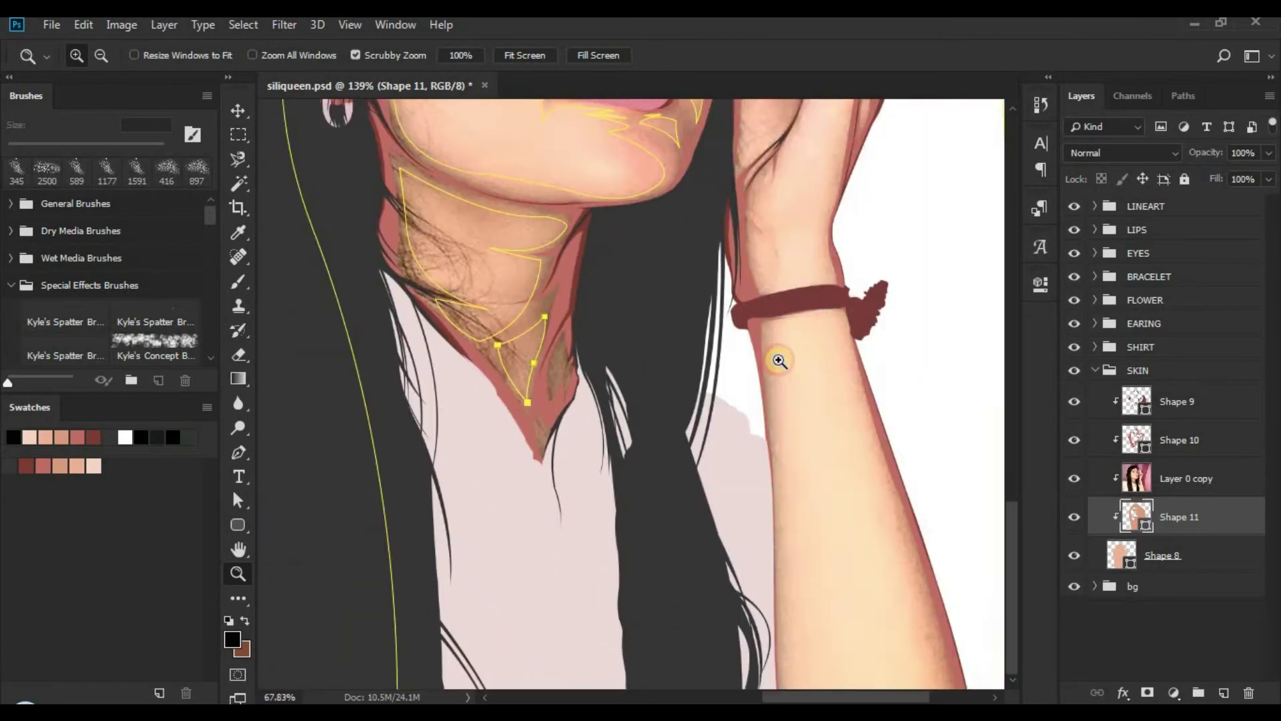
left_click(1090, 483)
left_click(1073, 478)
left_click(1113, 625)
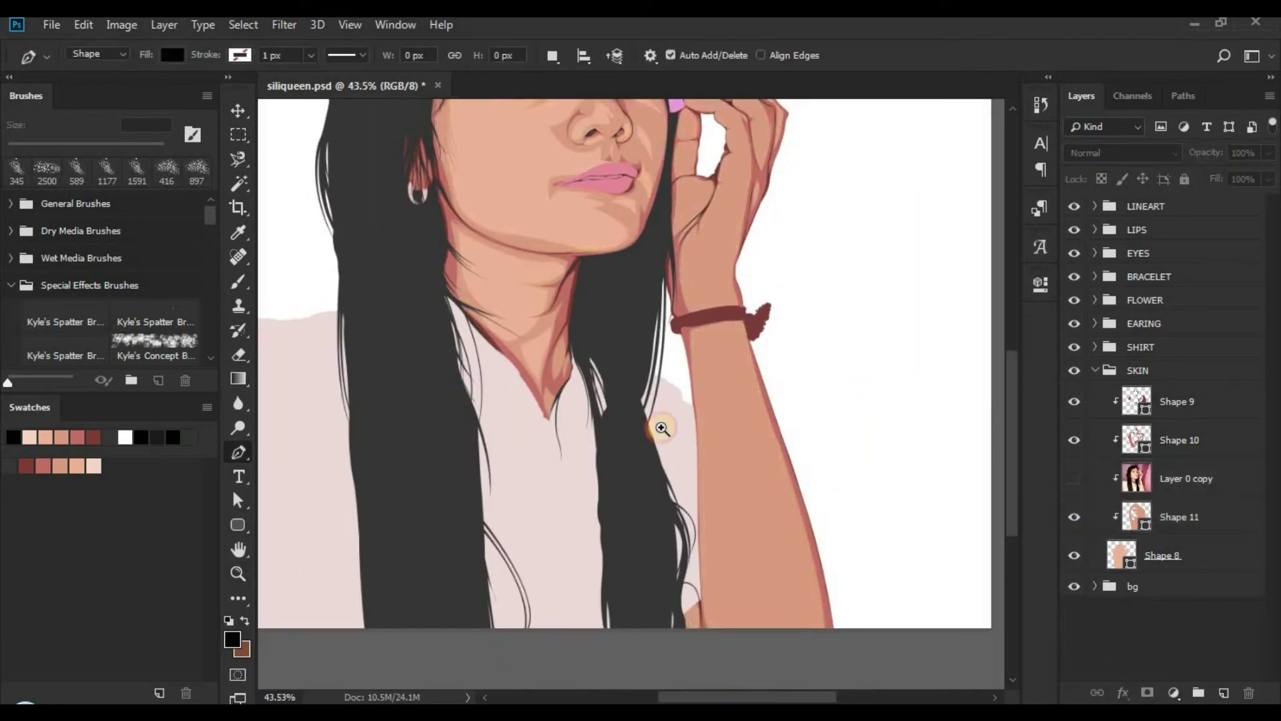
key("ctrl+space")
left_click_drag(608, 393, 546, 380)
key("space")
left_click_drag(698, 347, 691, 430)
left_click_drag(694, 277, 765, 337)
Step: Show the Layer 0 copy photo and start a Subtract Front Shape path on Shape 11 down the forearm and across its lower end
left_click(1071, 478)
left_click(1143, 509)
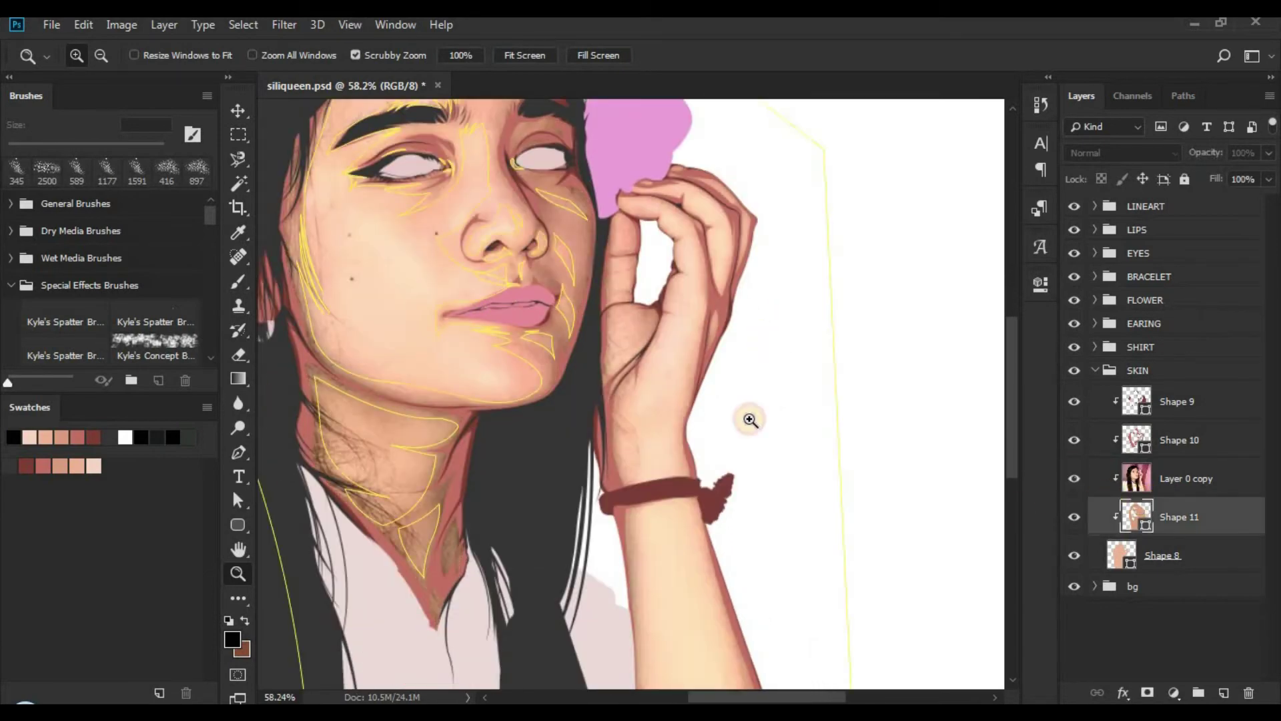
key("p")
key("space")
left_click_drag(701, 470, 554, 100)
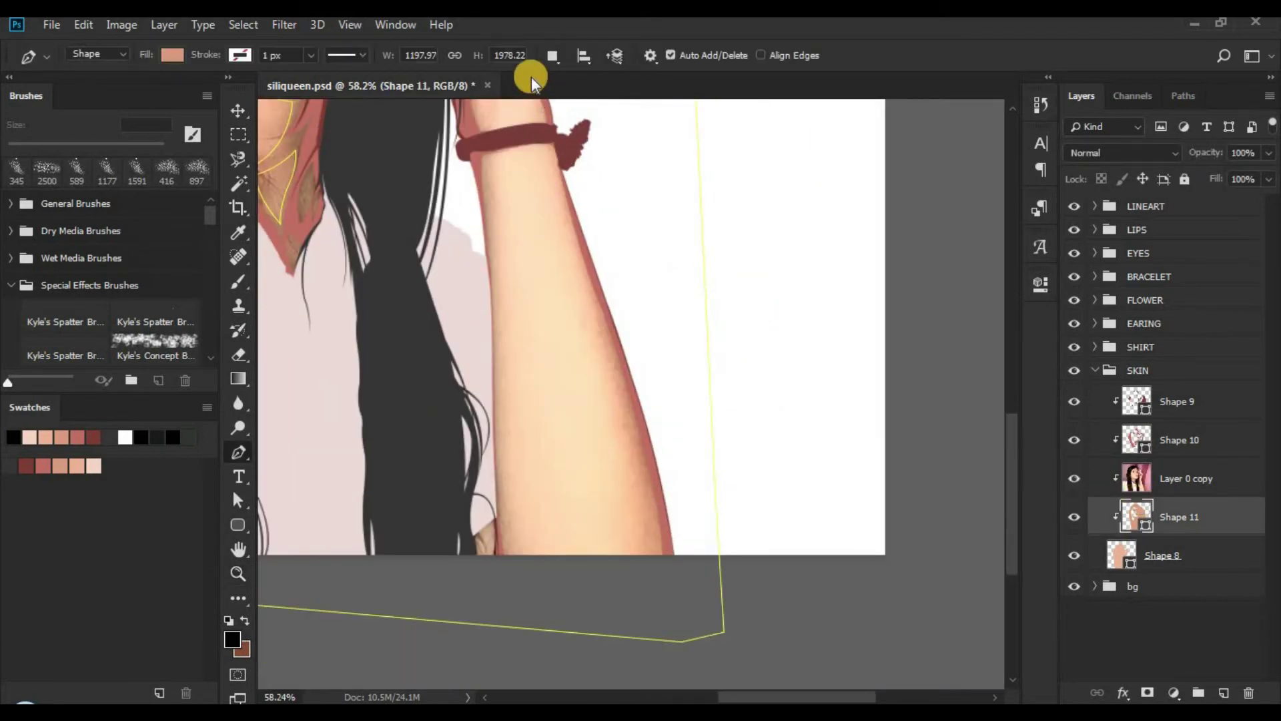
left_click(552, 56)
left_click(580, 114)
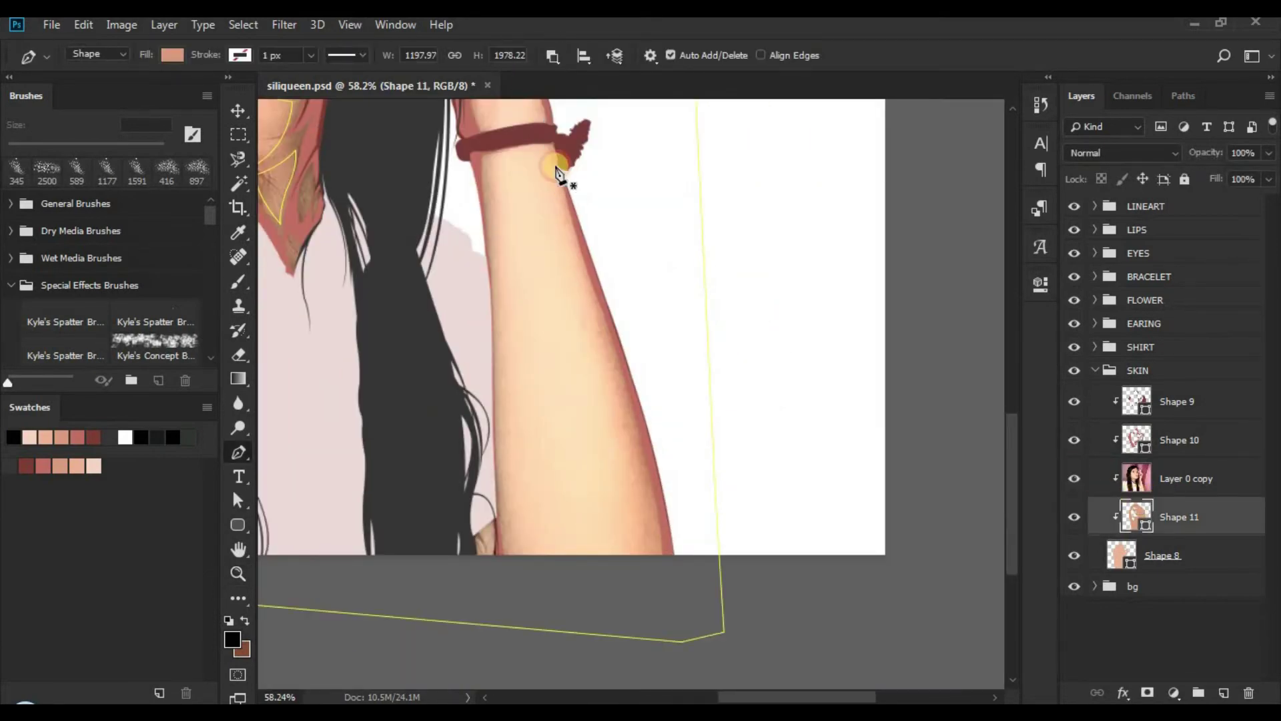
left_click(696, 525)
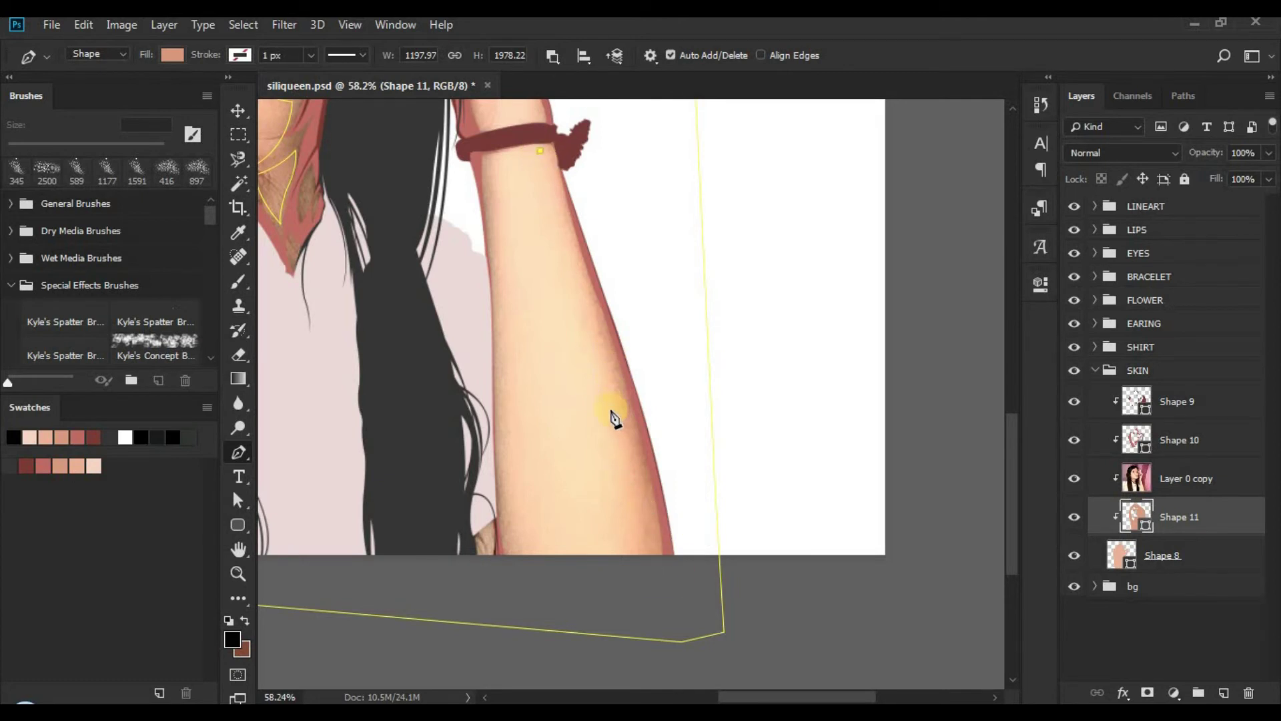
left_click(632, 566)
left_click(518, 568)
left_click(500, 440)
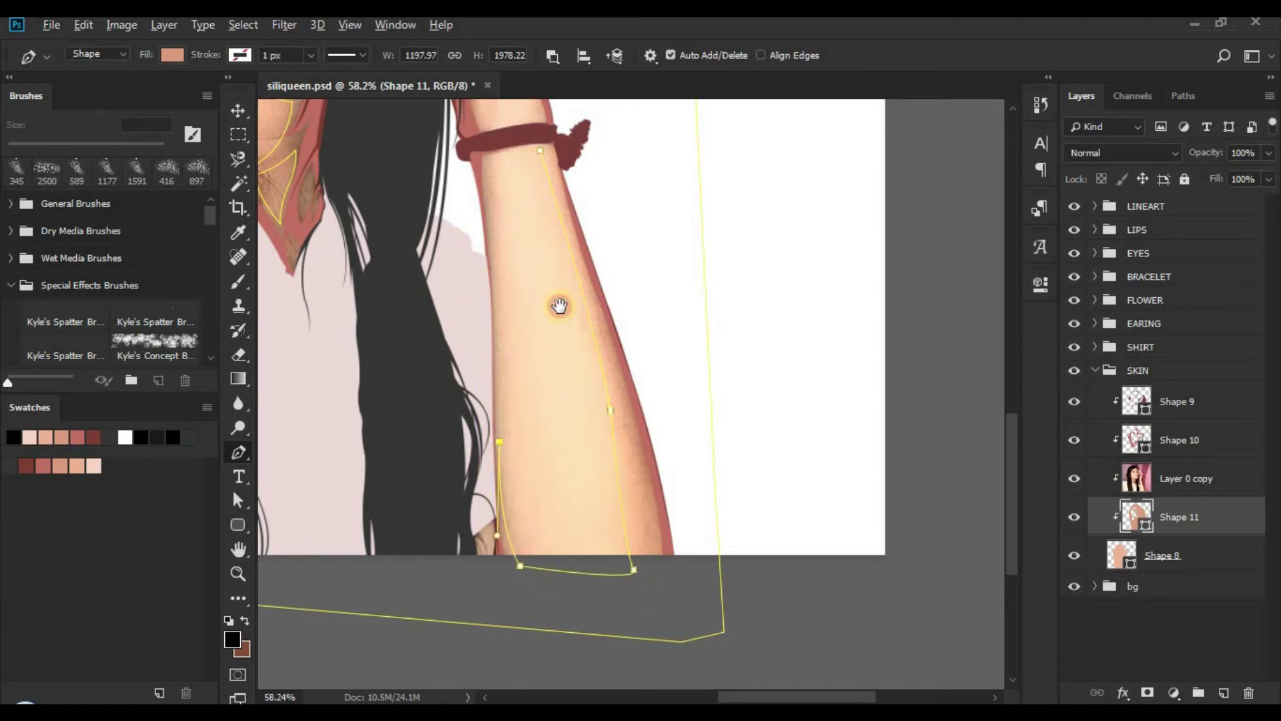
Step: Trace the forearm's inner edge up to the bracelet and close the forearm cutout
left_click_drag(559, 306, 657, 331)
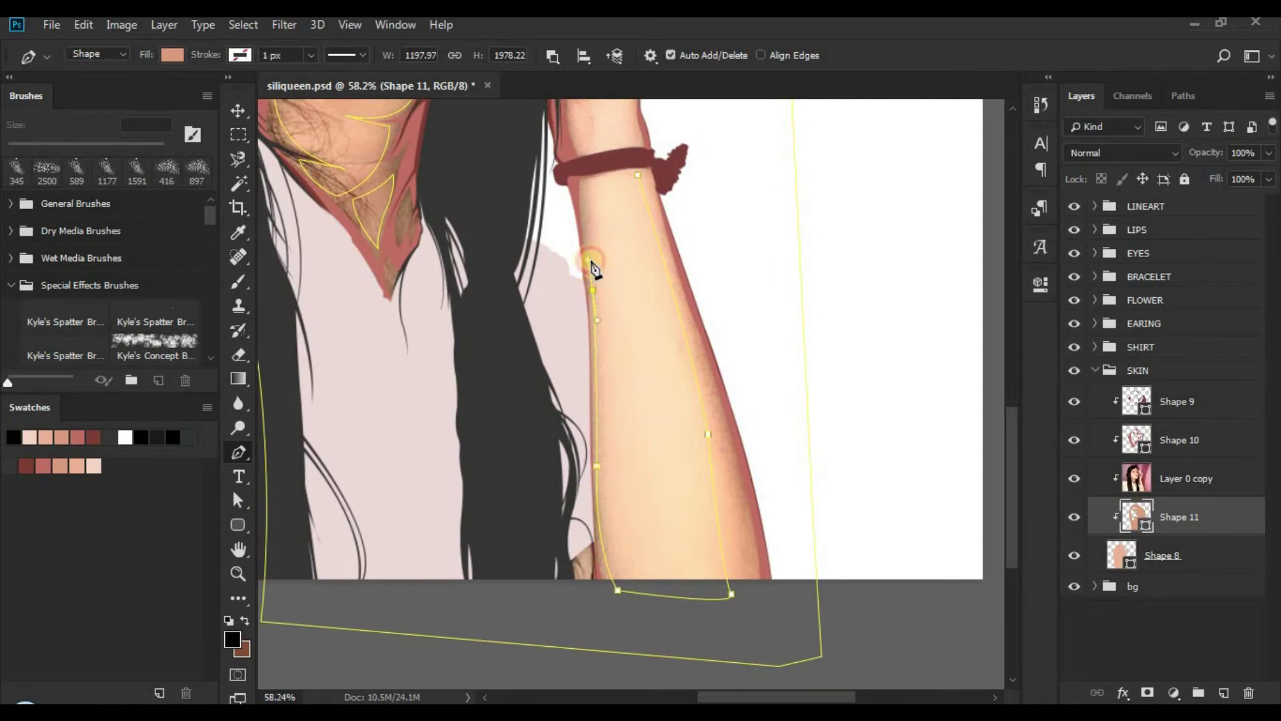
left_click(598, 184)
left_click_drag(590, 164, 595, 153)
left_click(590, 181, "alt")
left_click_drag(662, 189, 665, 198)
Step: Start another subtracting path on Shape 11 from the bracelet up the outer side of the wrist and palm
left_click_drag(616, 117, 663, 244)
key("ctrl+space")
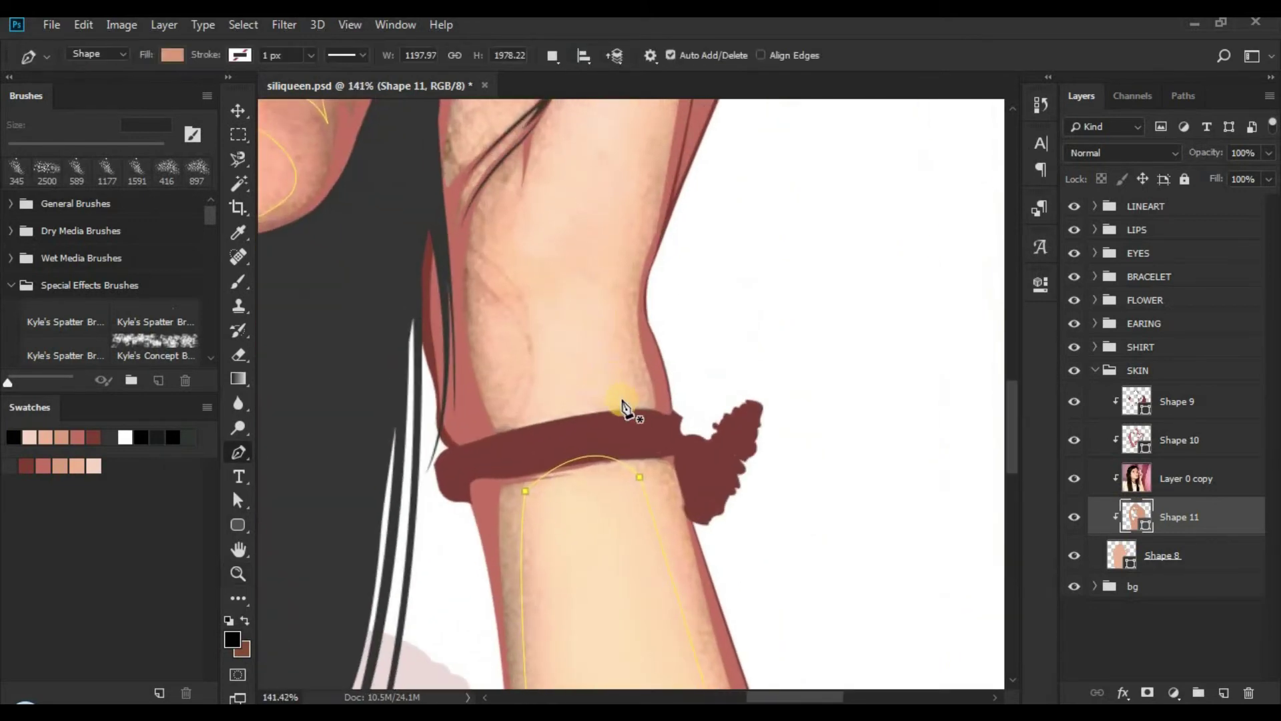
left_click(554, 56)
left_click(585, 114)
left_click(638, 424)
left_click(637, 350)
left_click(623, 330, "alt")
left_click_drag(654, 265, 601, 339)
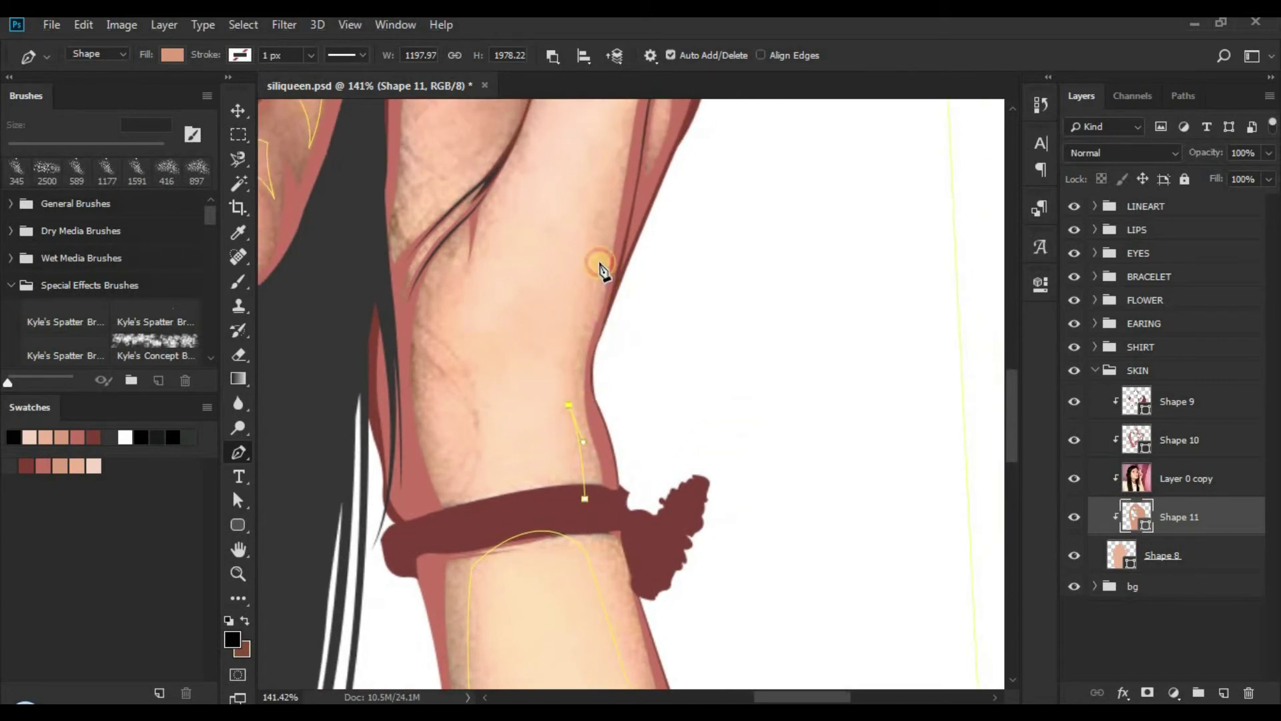
left_click(593, 258)
scroll(667, 267, "up", 5)
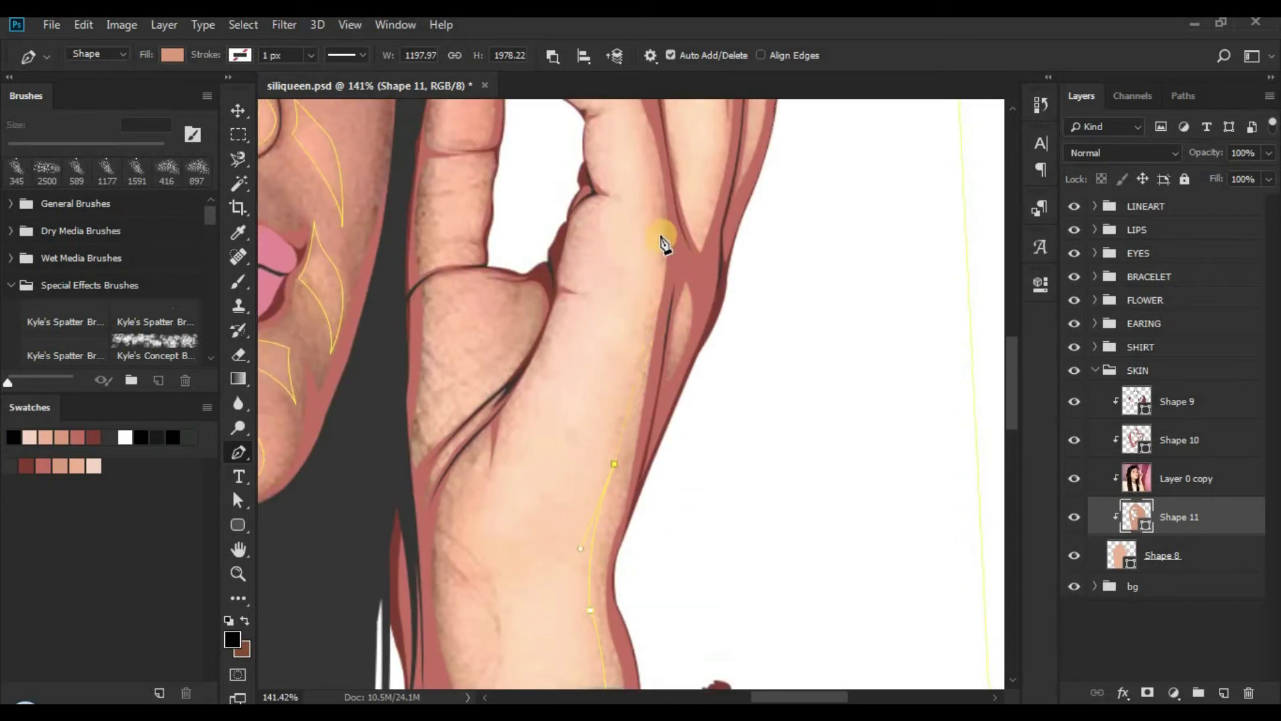
left_click_drag(644, 163, 656, 132)
left_click_drag(661, 233, 653, 234)
Step: Continue the hand path along the index finger's outer edge, around the fingertip and back along its underside
scroll(652, 234, "up", 5)
left_click(579, 338)
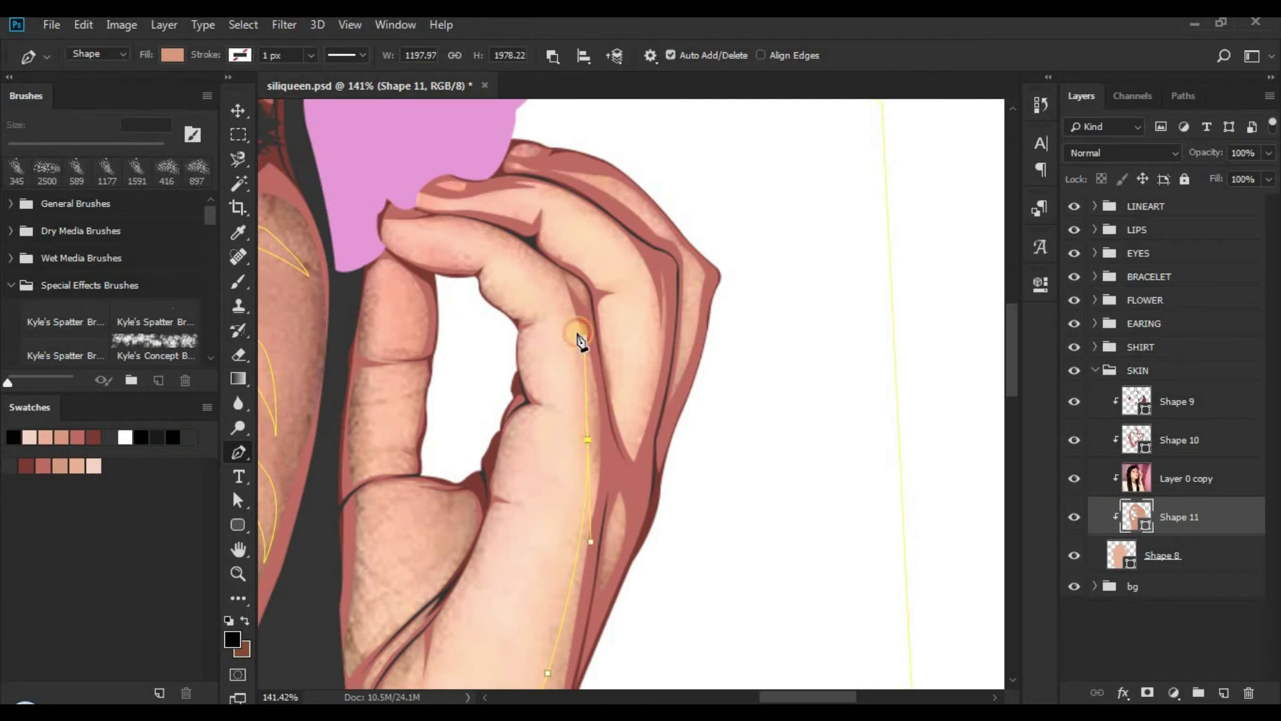
left_click_drag(569, 262, 571, 292)
mouse_move(478, 237)
left_mouse_down()
mouse_move(434, 230)
mouse_move(473, 240)
left_mouse_up()
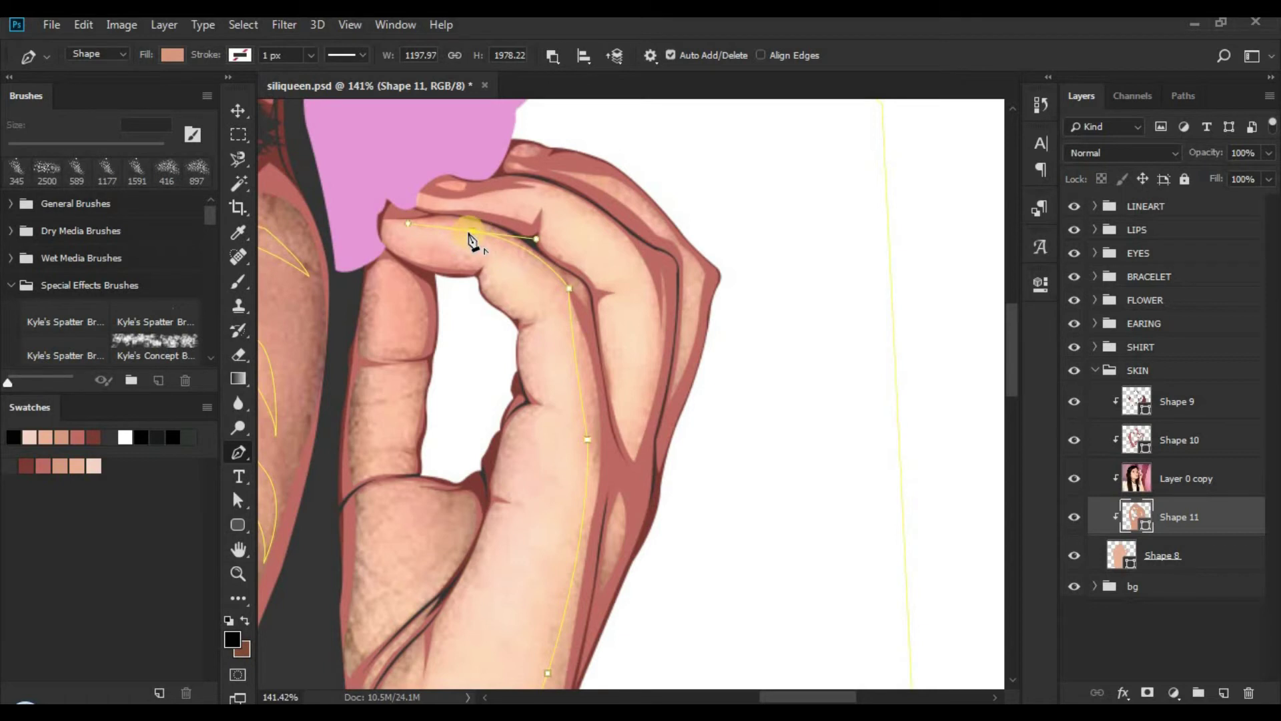
left_click(420, 227)
left_click(422, 239)
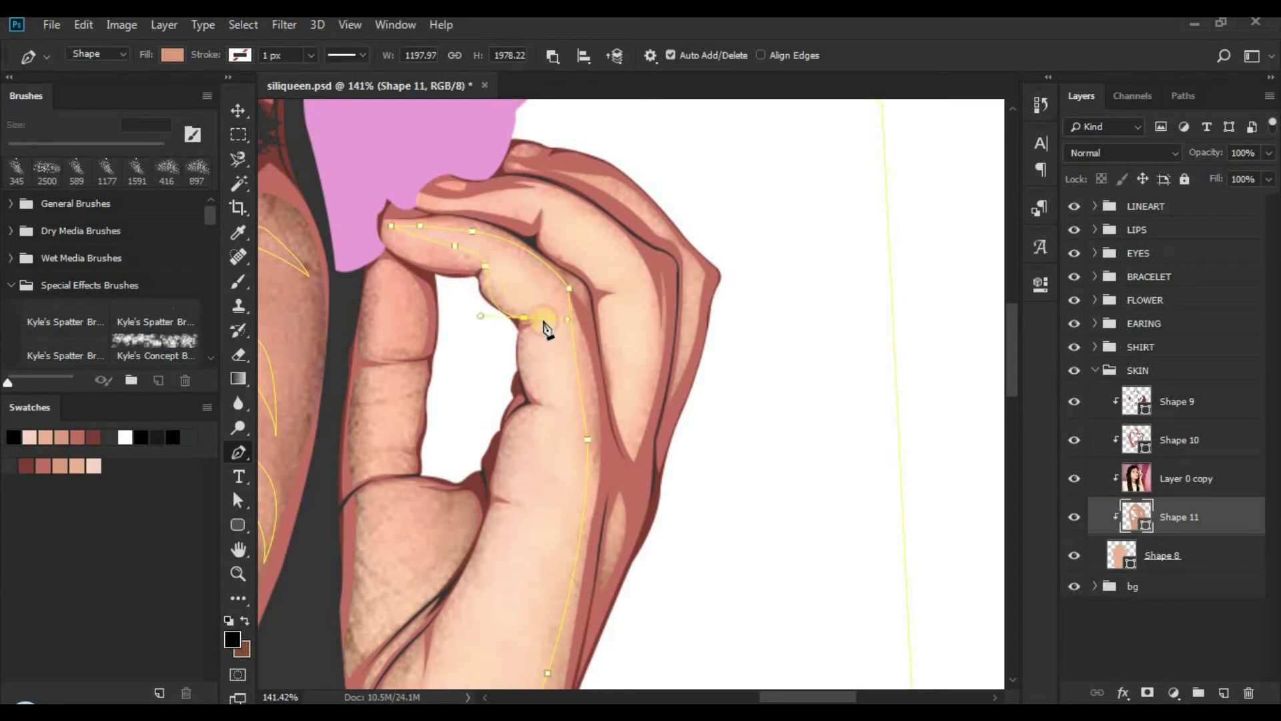
Step: Trace the index finger's inner edge down through its joint creases to the fold near the thumb
left_click_drag(543, 318, 528, 337)
left_click(553, 415)
left_click_drag(565, 409, 598, 419)
left_click(556, 407, "alt")
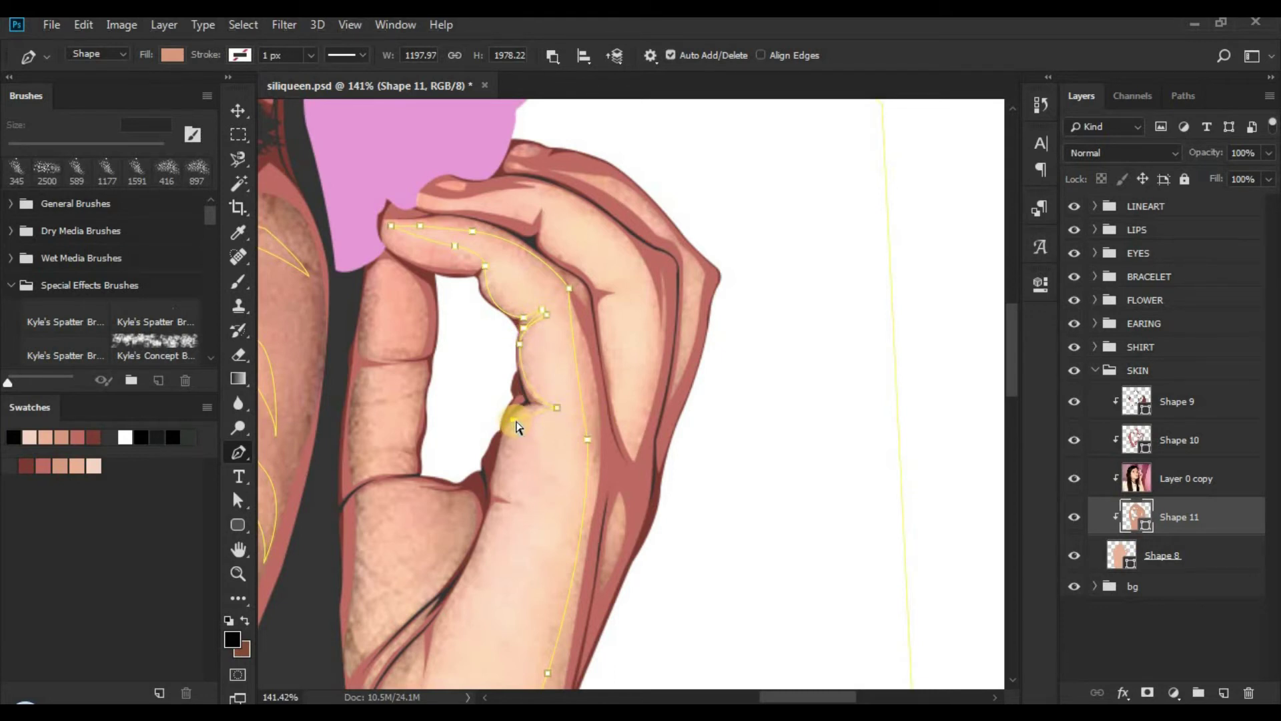
left_click_drag(503, 445, 570, 334)
left_click(493, 493, "alt")
left_click(515, 503)
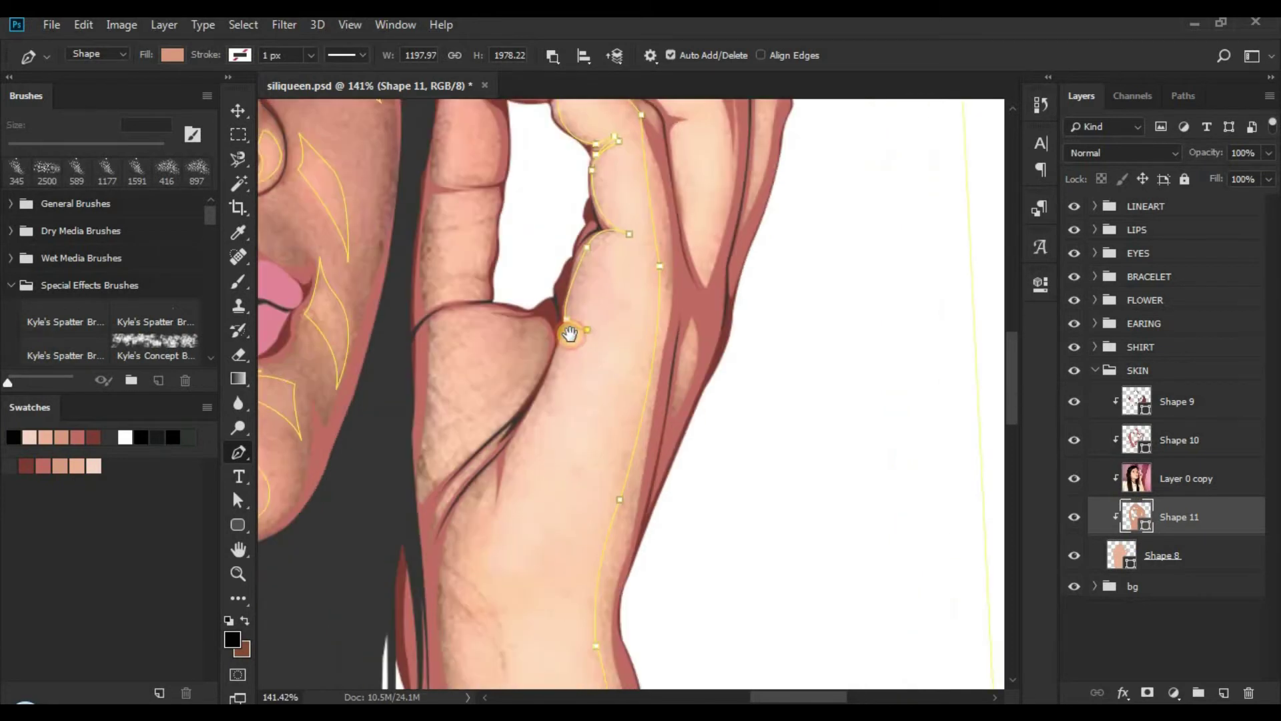
Step: Trace along the thumb crease and down the inner wrist to the bracelet, closing the hand cutout
left_click(561, 328)
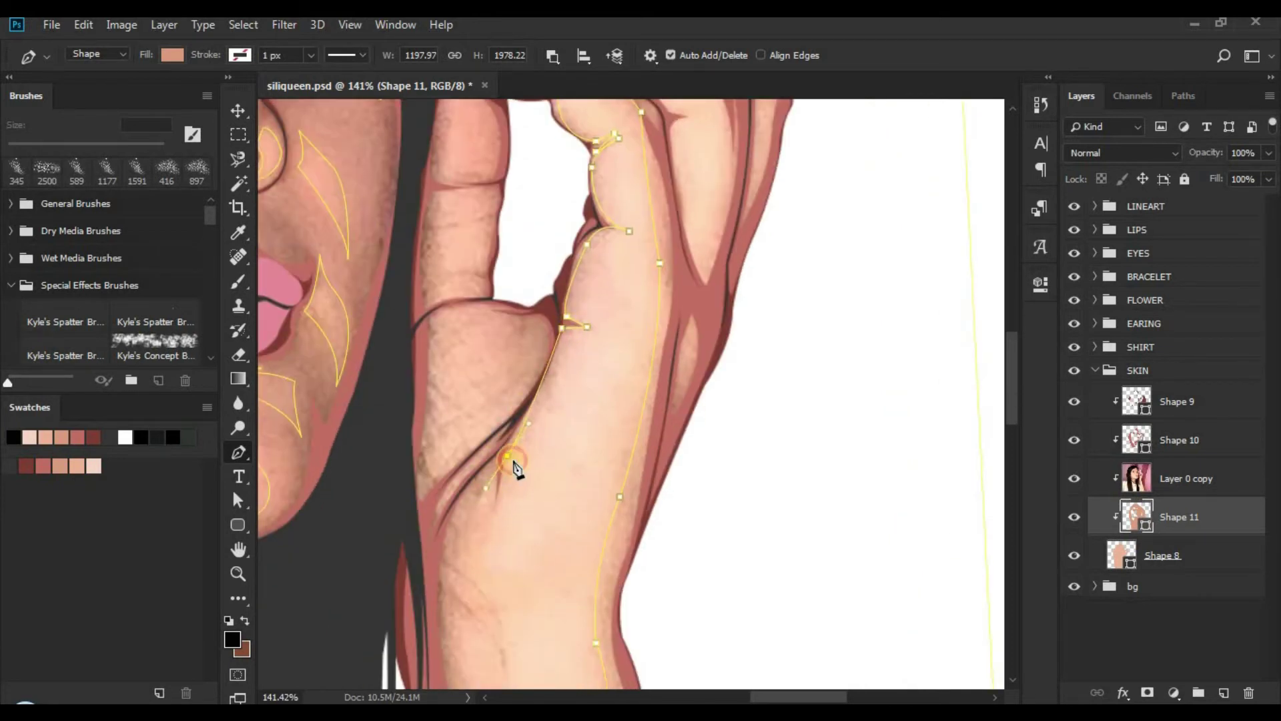
left_click_drag(509, 457, 538, 277)
left_click(494, 473)
left_click_drag(489, 370, 499, 405)
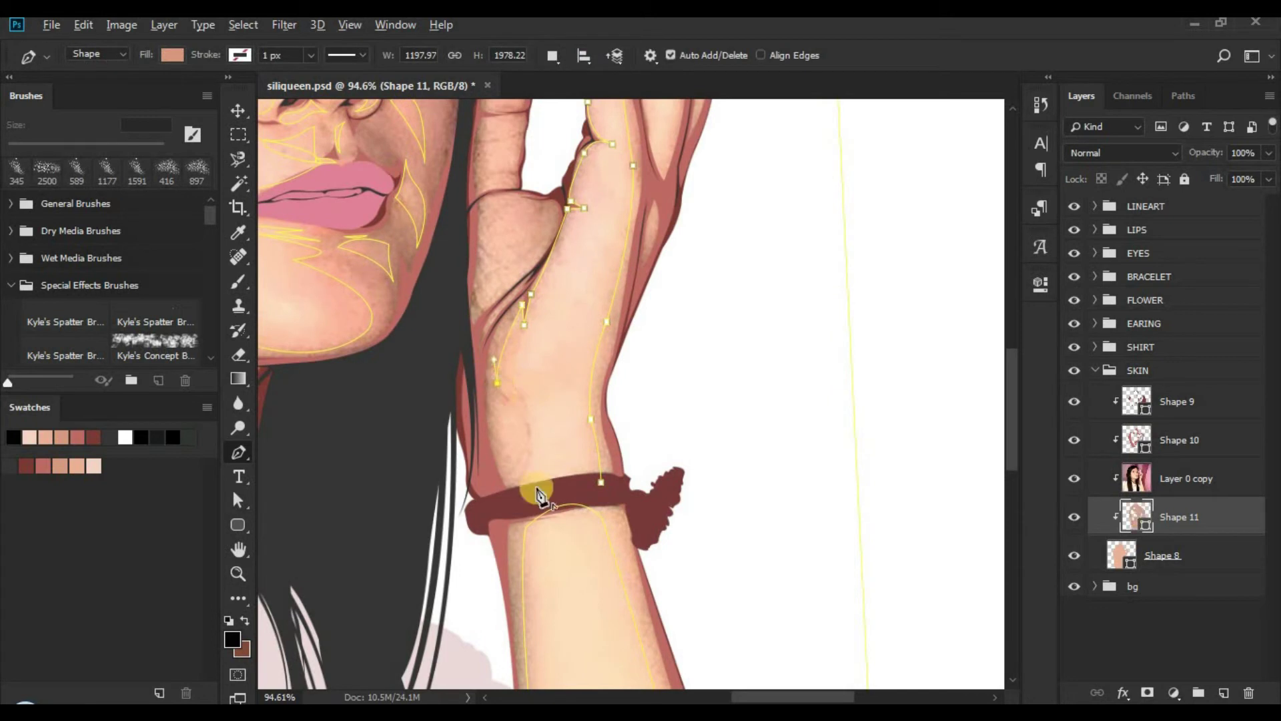
left_click(503, 475)
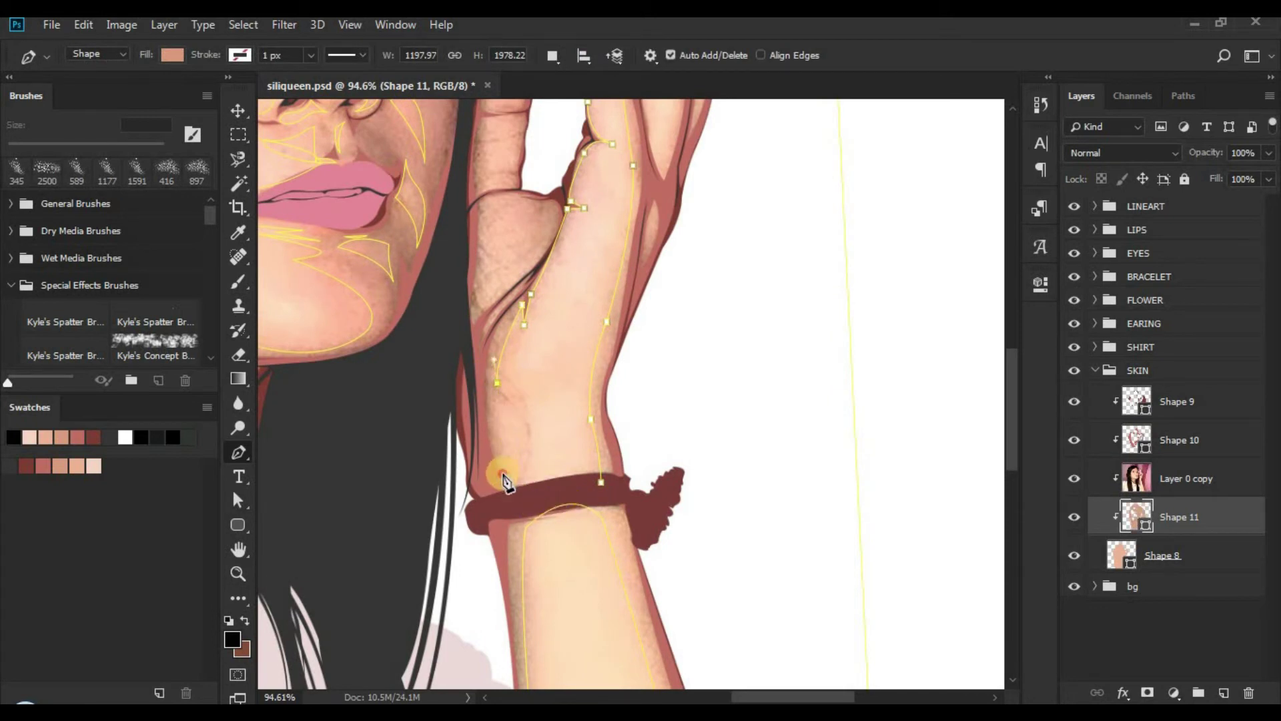
left_click_drag(495, 497, 495, 497)
left_click_drag(601, 482, 509, 372)
Step: Hide the Layer 0 copy photo, save the document and look over the shading on the face and fingers
left_click(1074, 479)
key("z")
key("ctrl+s")
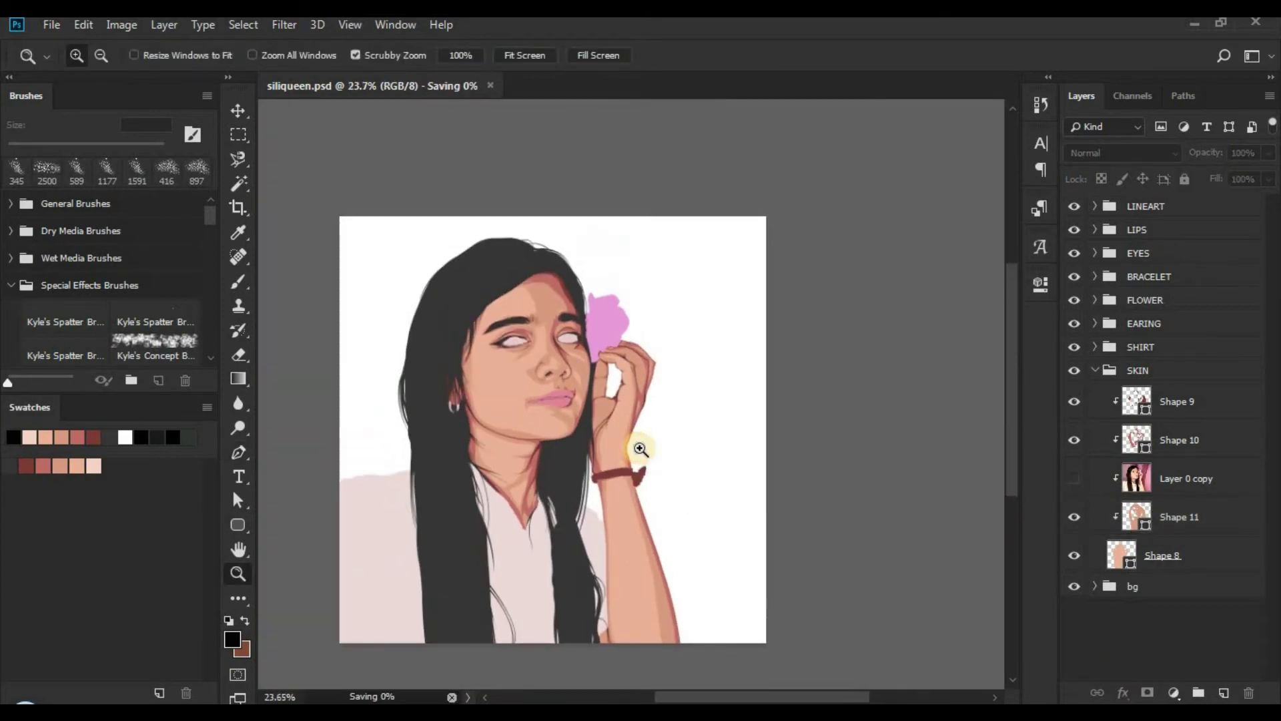
left_click_drag(522, 244, 767, 233)
left_click_drag(718, 511, 395, 142)
left_click_drag(647, 374, 629, 477)
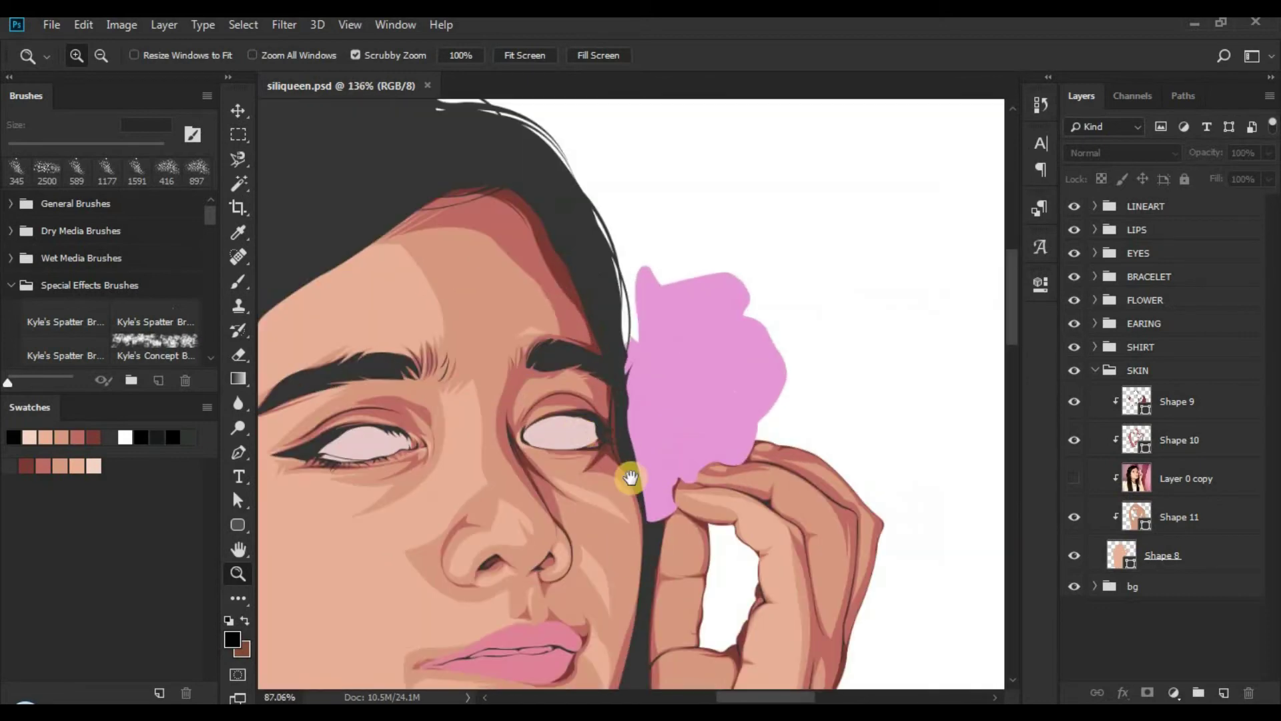
left_click_drag(616, 573, 470, 457)
left_click_drag(718, 389, 804, 389)
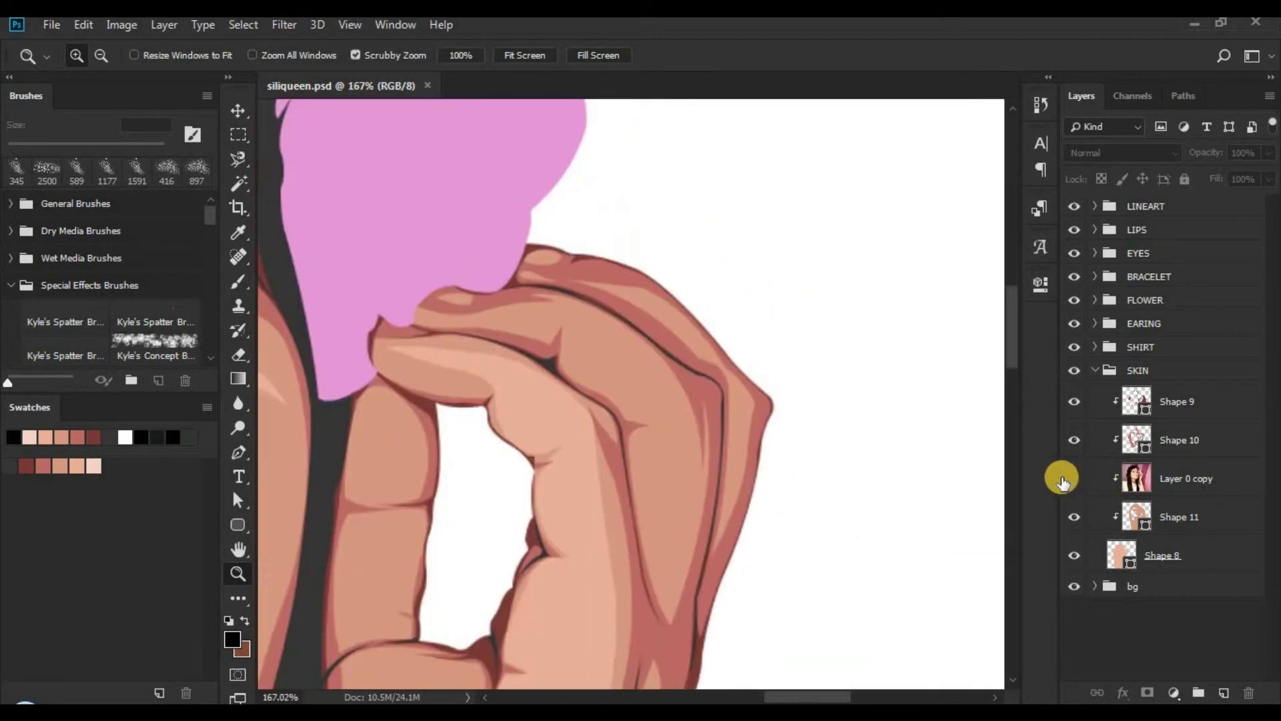
Step: Show the Layer 0 copy photo and start a subtracting path on Shape 11 up the middle finger's outer edge to its bent joint
left_click(1070, 478)
left_click(1184, 532)
key("p")
left_click_drag(552, 278, 651, 156)
left_click(553, 56)
left_click(604, 122)
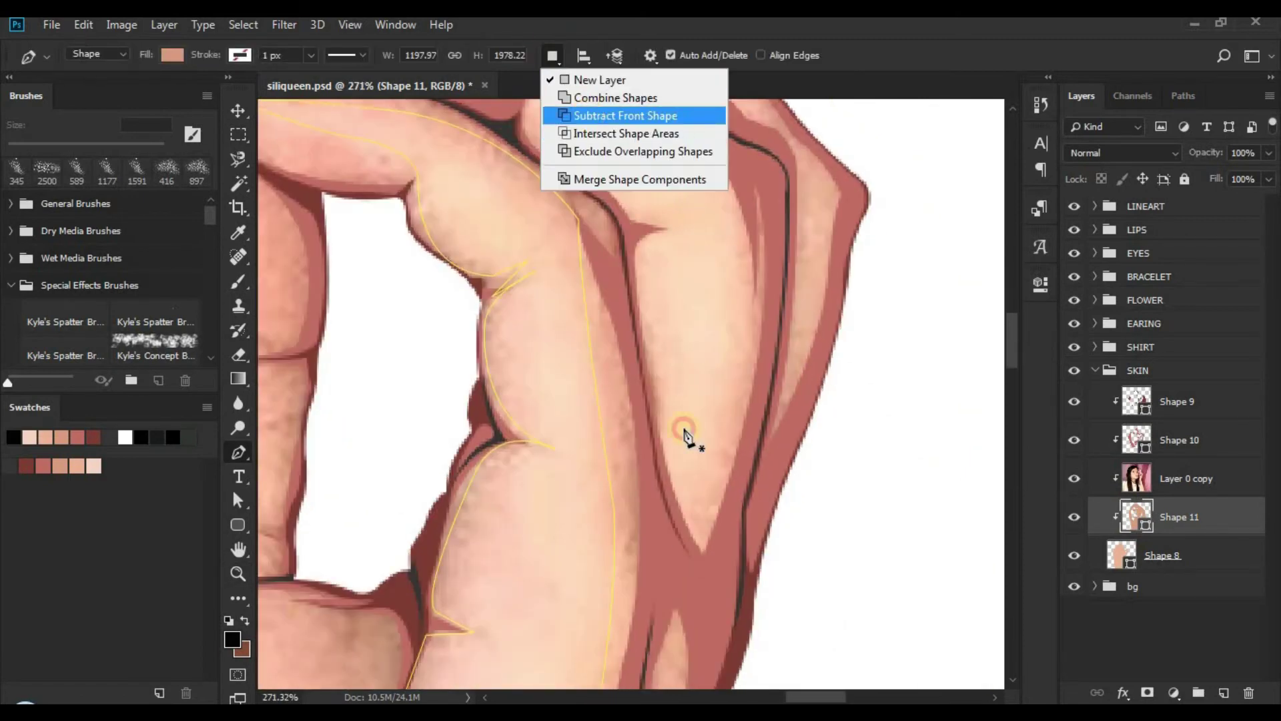
left_click(693, 538)
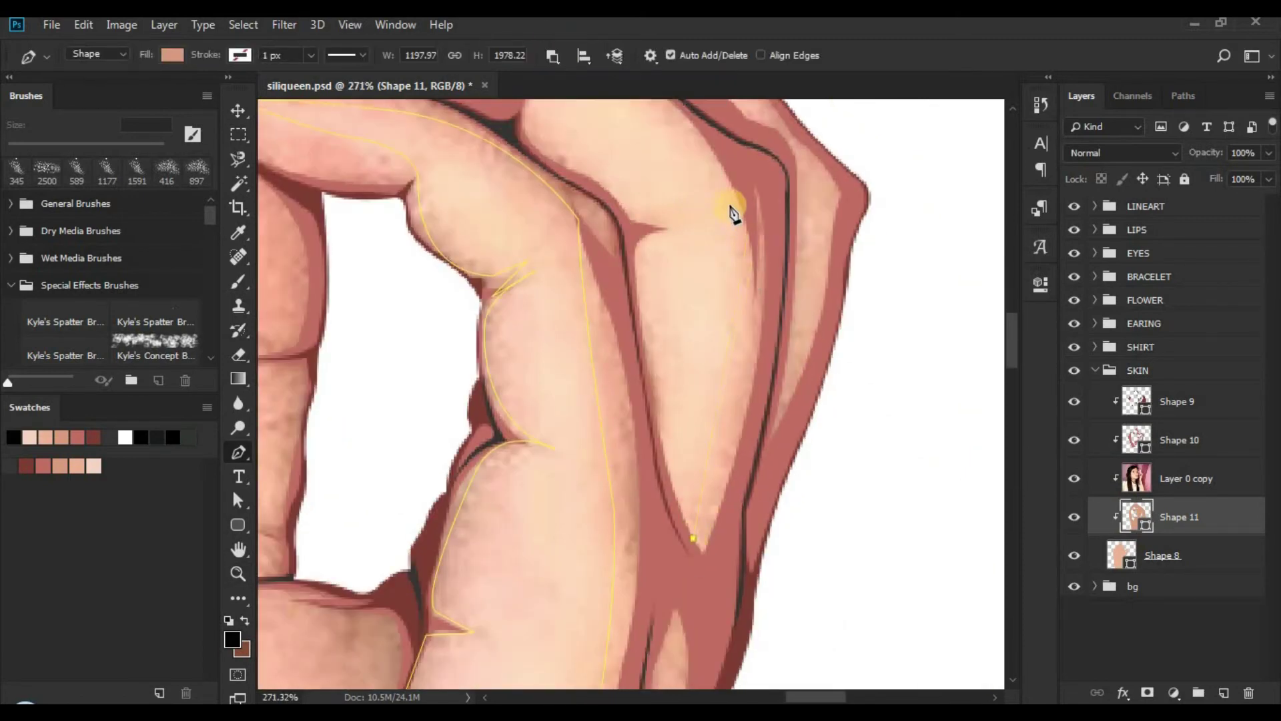
left_click_drag(683, 90, 682, 88)
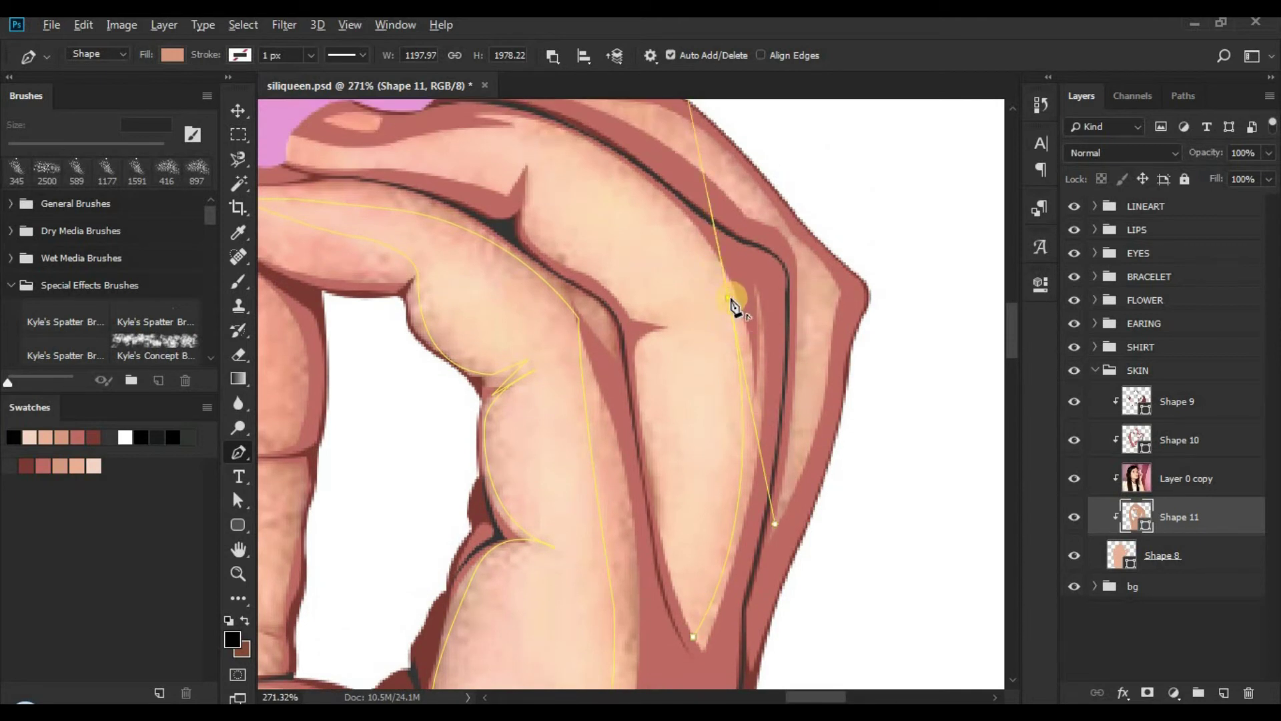
Step: Continue the middle finger's subtracting path on Shape 11 from the bent joint over the outer edge toward the fingertip
left_click(730, 298, "alt")
left_click(714, 305)
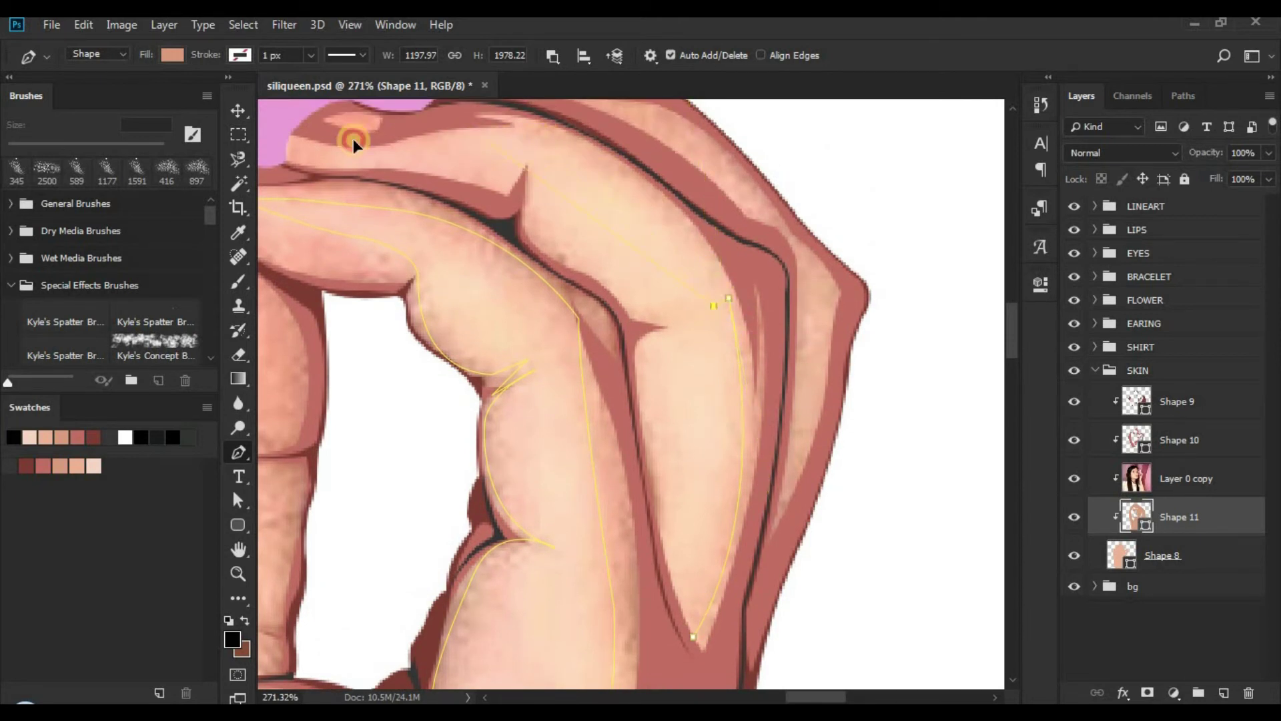
left_click_drag(354, 139, 454, 145)
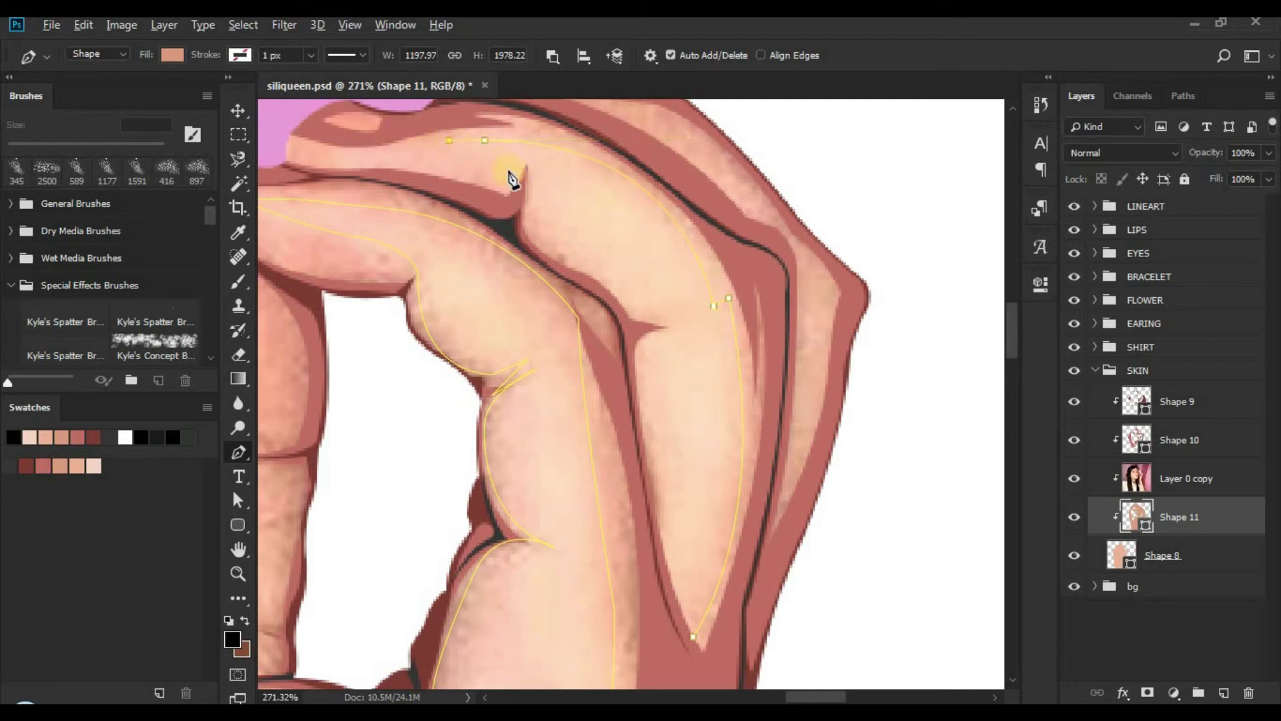
Step: Trace the middle finger's inner edge down past both joint creases and close the cutout at its lower tip
left_click_drag(539, 207, 561, 252)
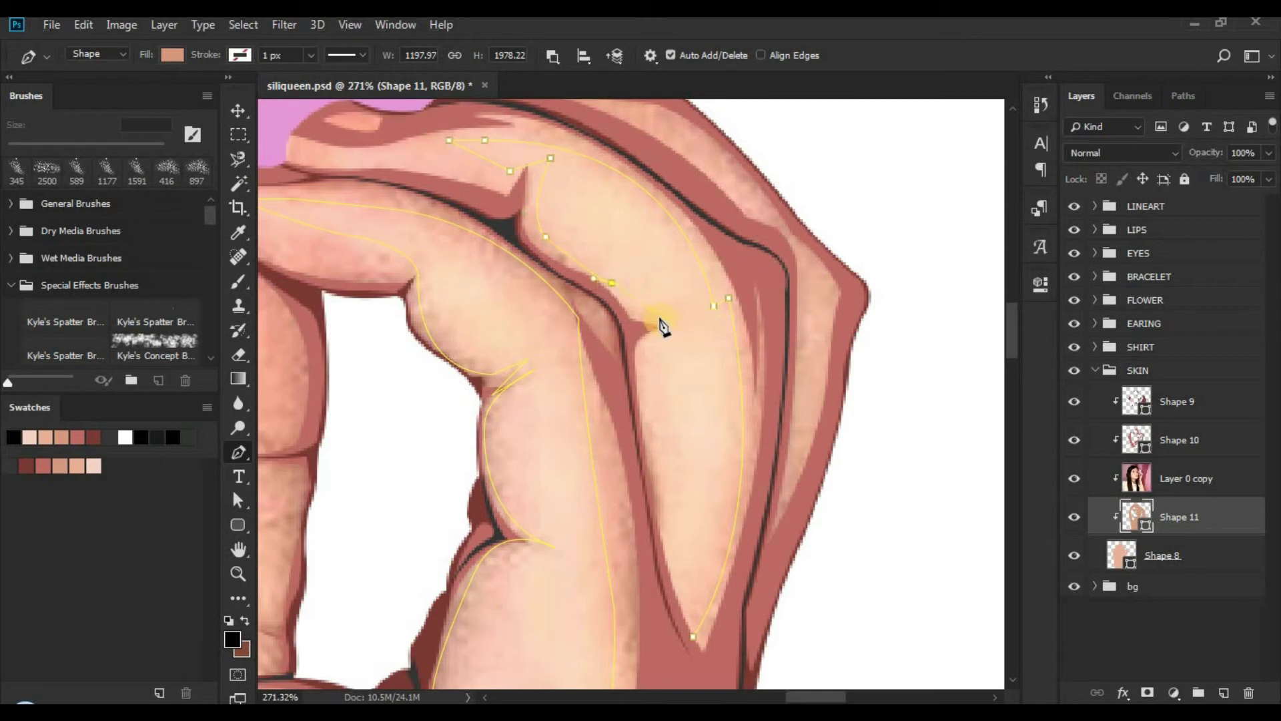
left_click(636, 359)
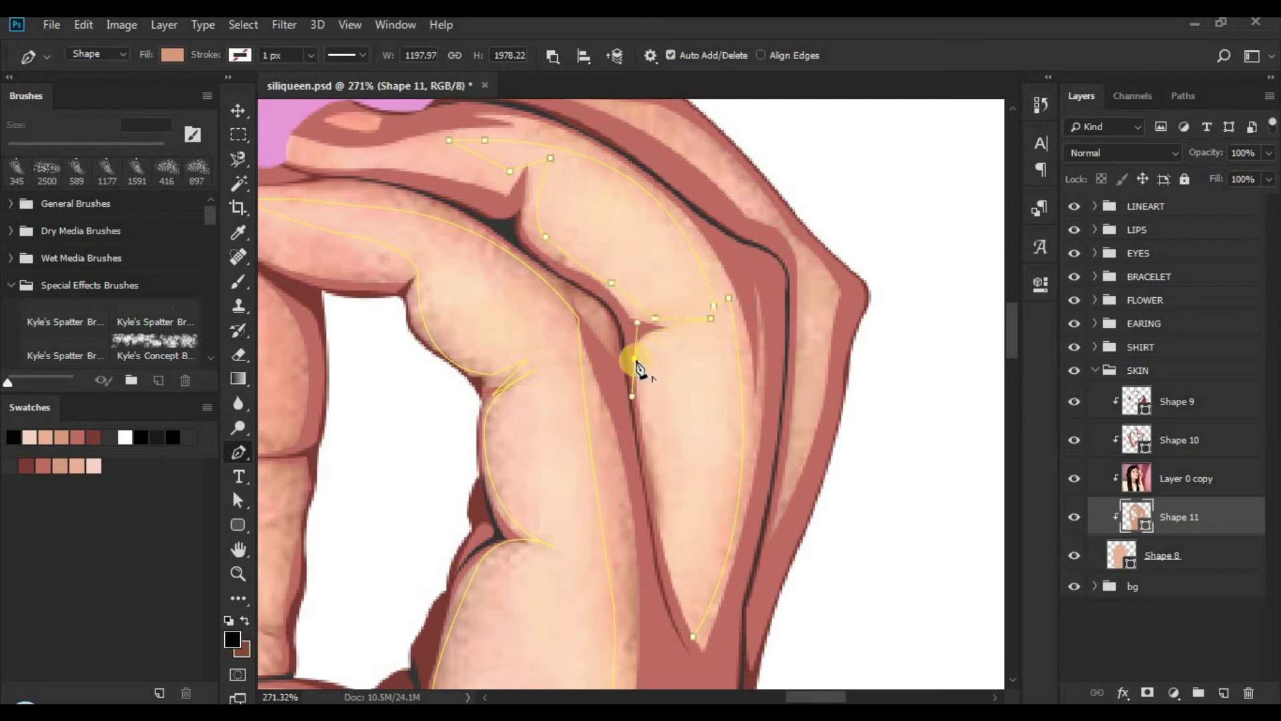
scroll(654, 294, "down", 2)
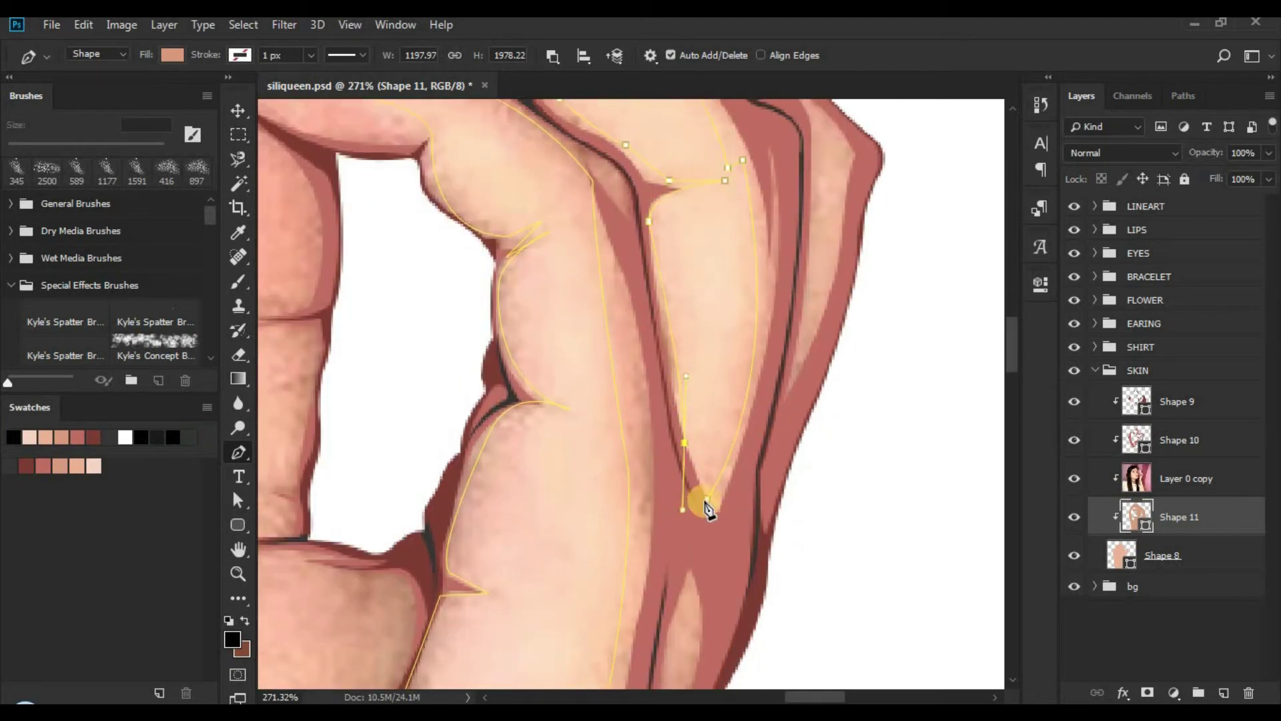
left_click_drag(705, 501, 686, 440)
Step: Cut a slim highlight out of Shape 11 along the middle finger's end segment, beside the flower
left_click_drag(662, 359, 668, 576)
left_click_drag(547, 371, 708, 426)
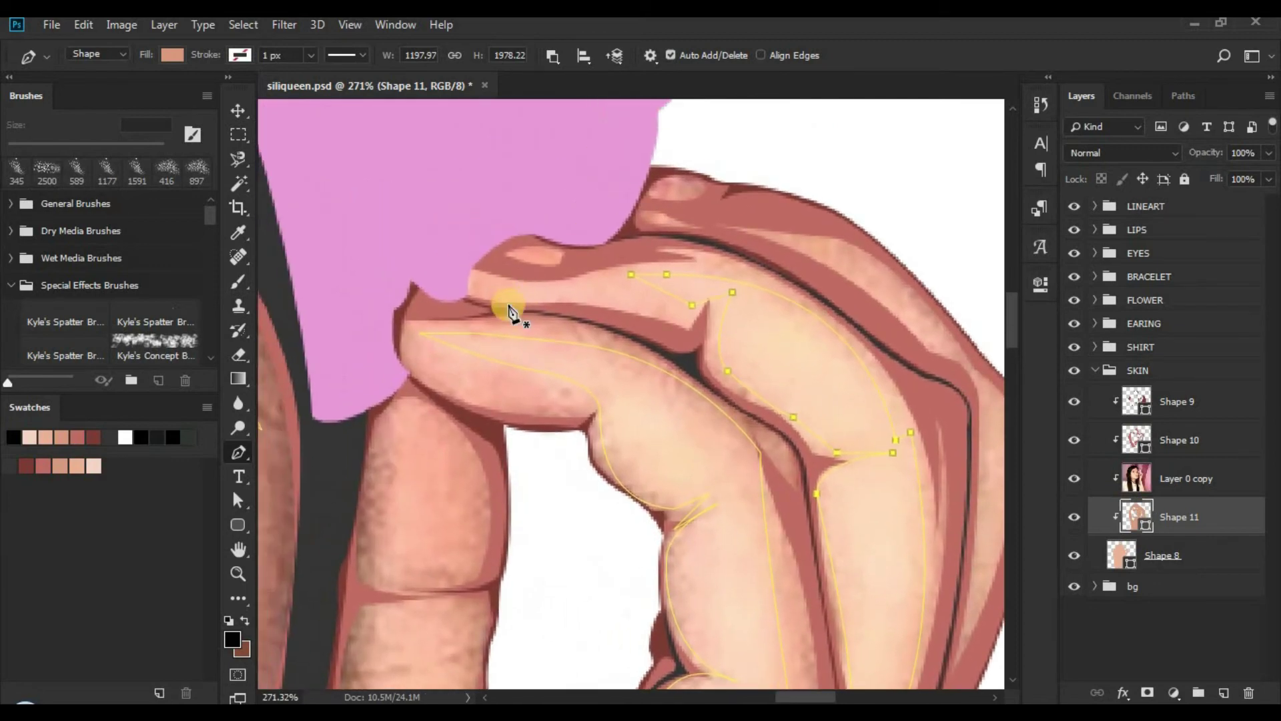
scroll(509, 308, "left", 1)
left_click(512, 305)
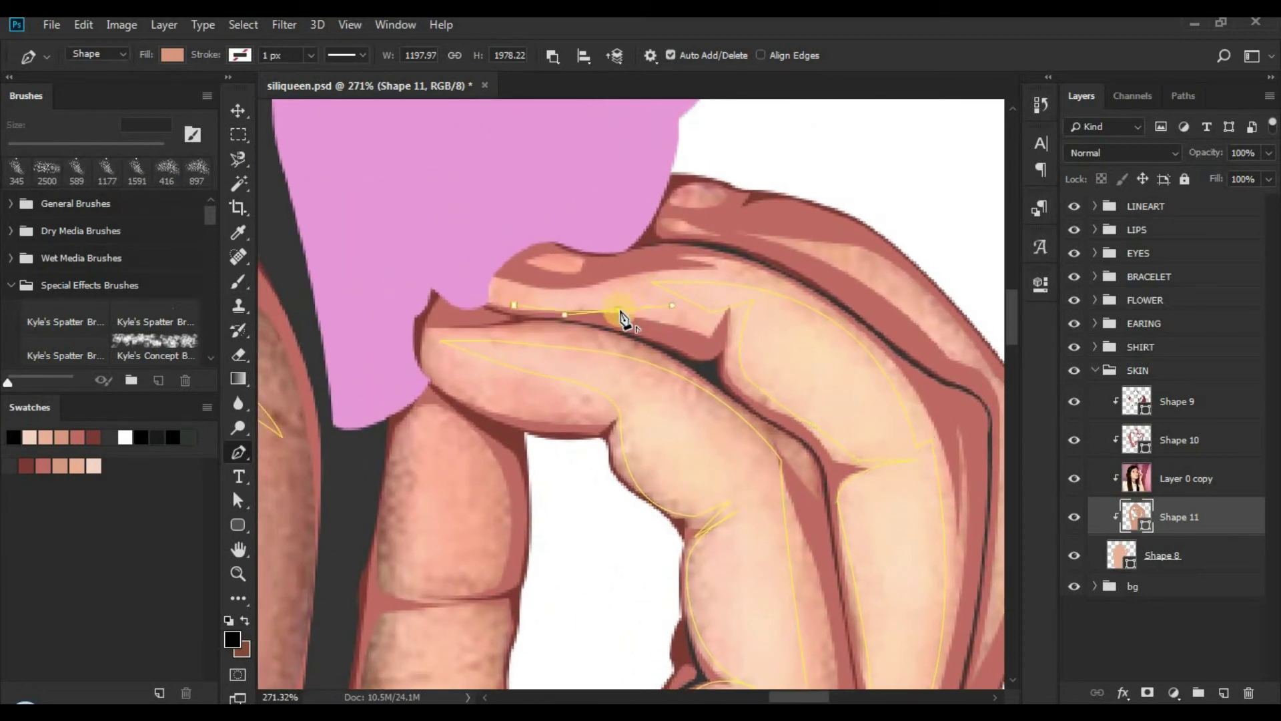
left_click(664, 320)
left_click(580, 289, "alt")
left_click(531, 290)
left_click_drag(514, 305, 511, 311)
Step: Cut small highlight slivers out of Shape 11 at the middle and ring fingertips next to the flower
left_click_drag(687, 327, 605, 327)
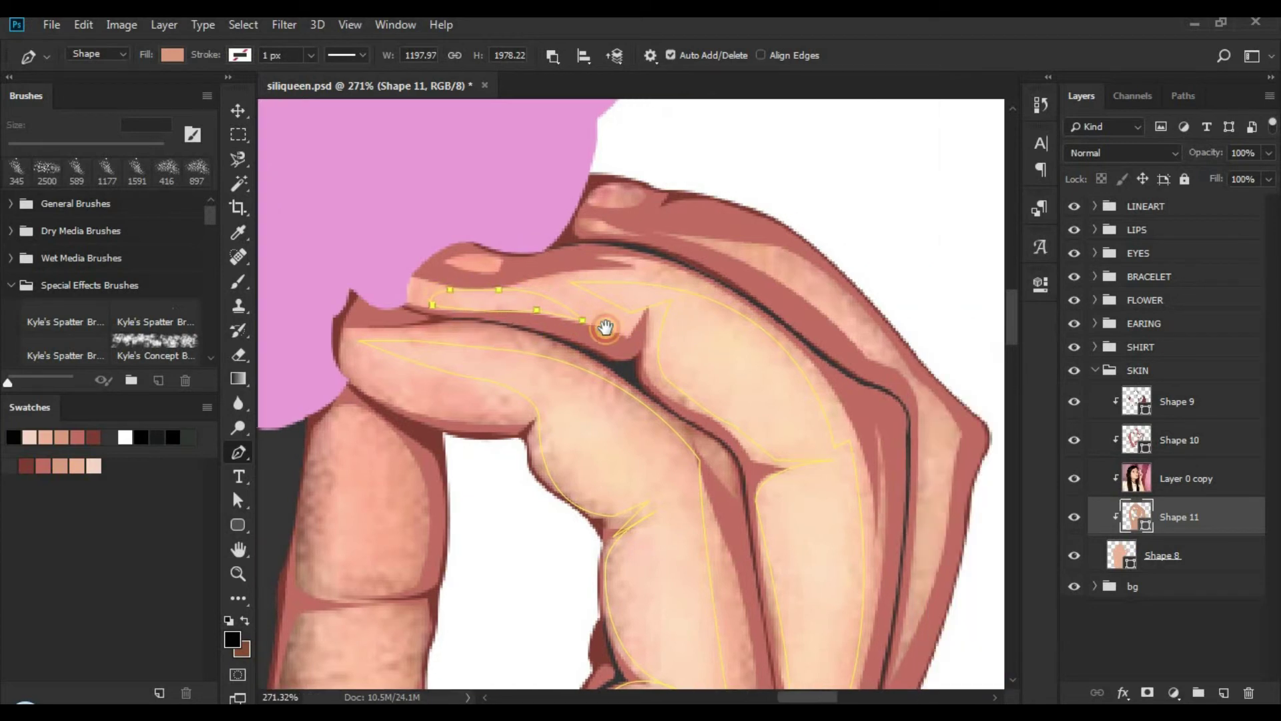
left_click(545, 227)
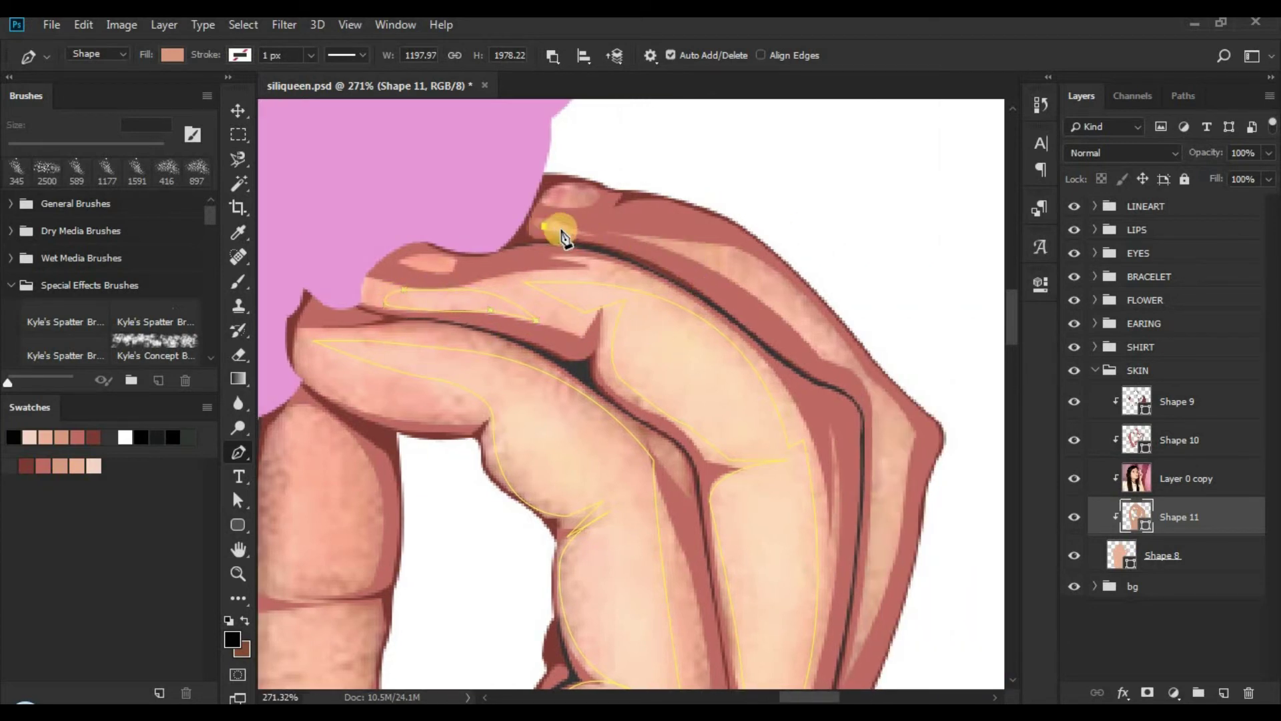
left_click(544, 227)
left_click_drag(632, 254, 585, 248)
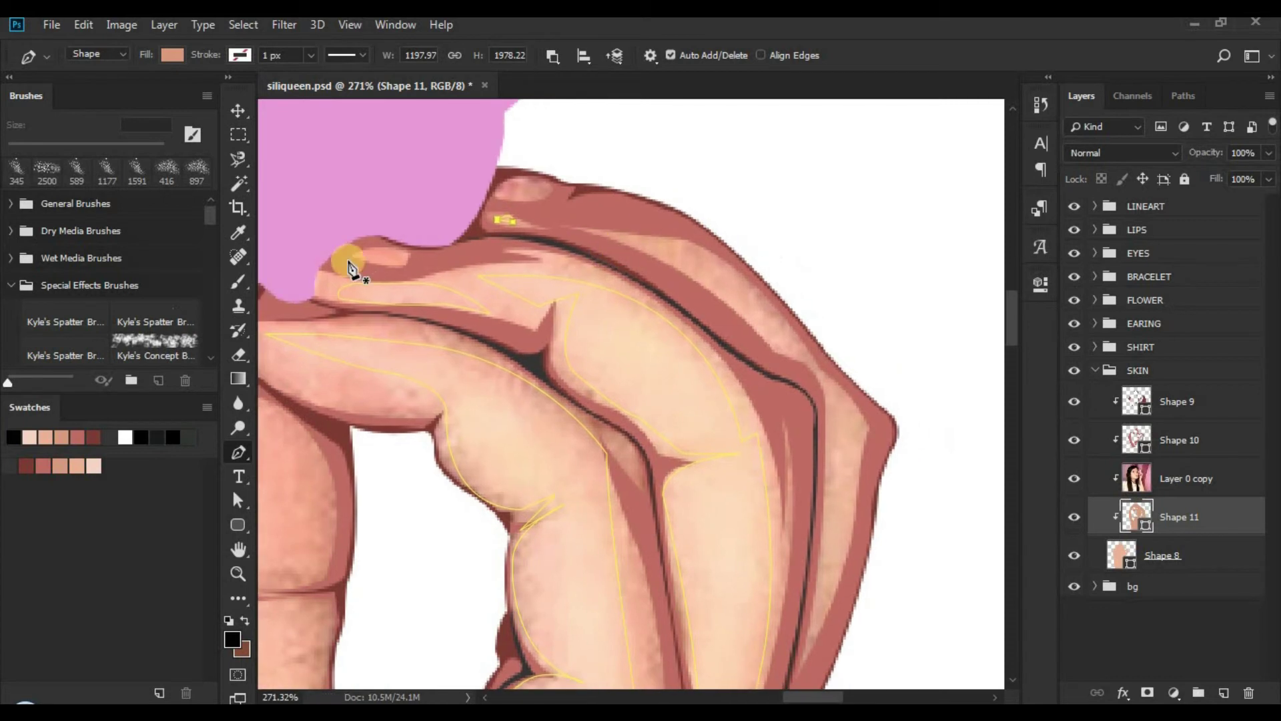
left_click(354, 253)
left_click_drag(403, 260, 425, 253)
left_click(403, 261, "alt")
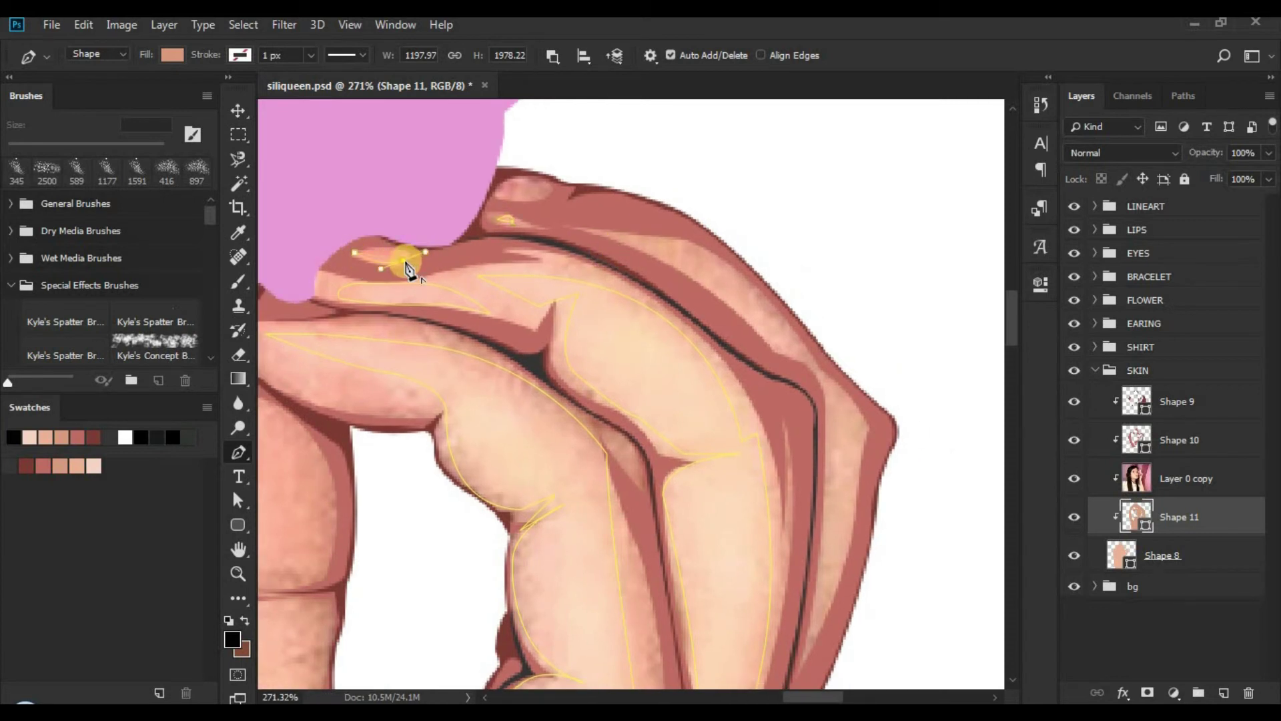
left_click(355, 252)
left_click(502, 197)
left_click(525, 188)
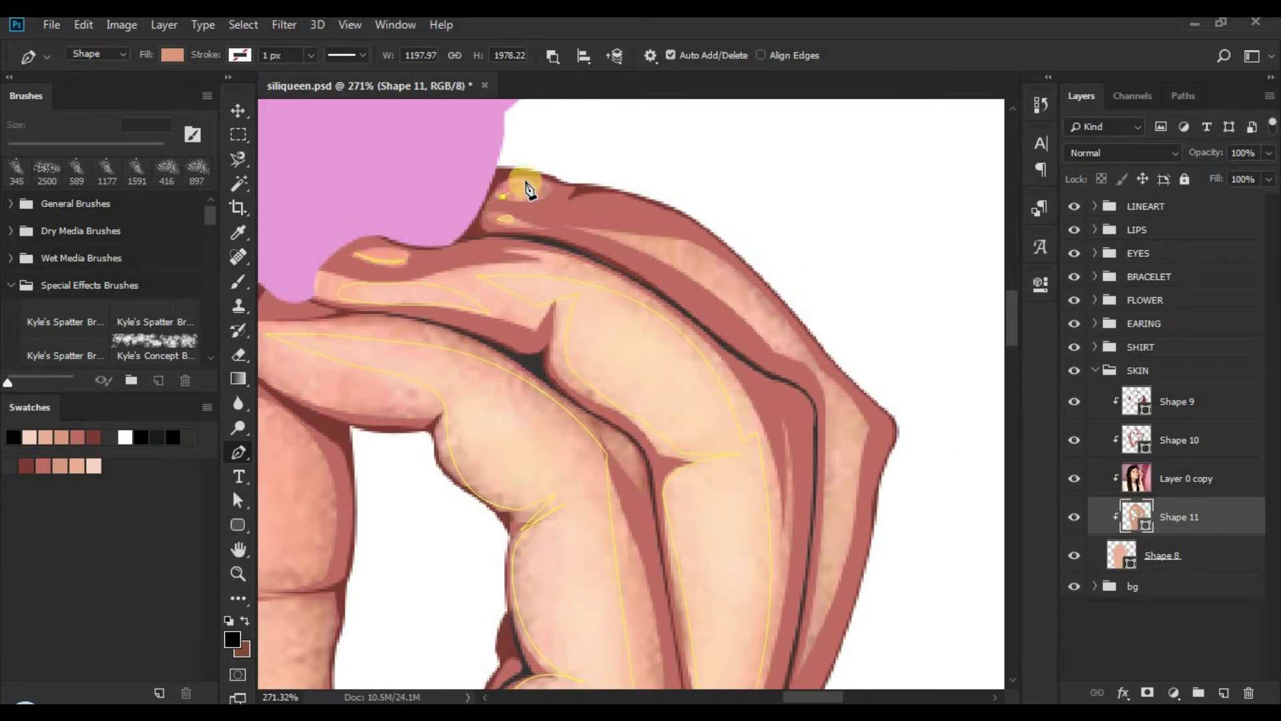
left_click(502, 197)
Step: Cut a curved light area out of Shape 11 along the ring finger's upper segment, ending at the knuckle
left_click(609, 235)
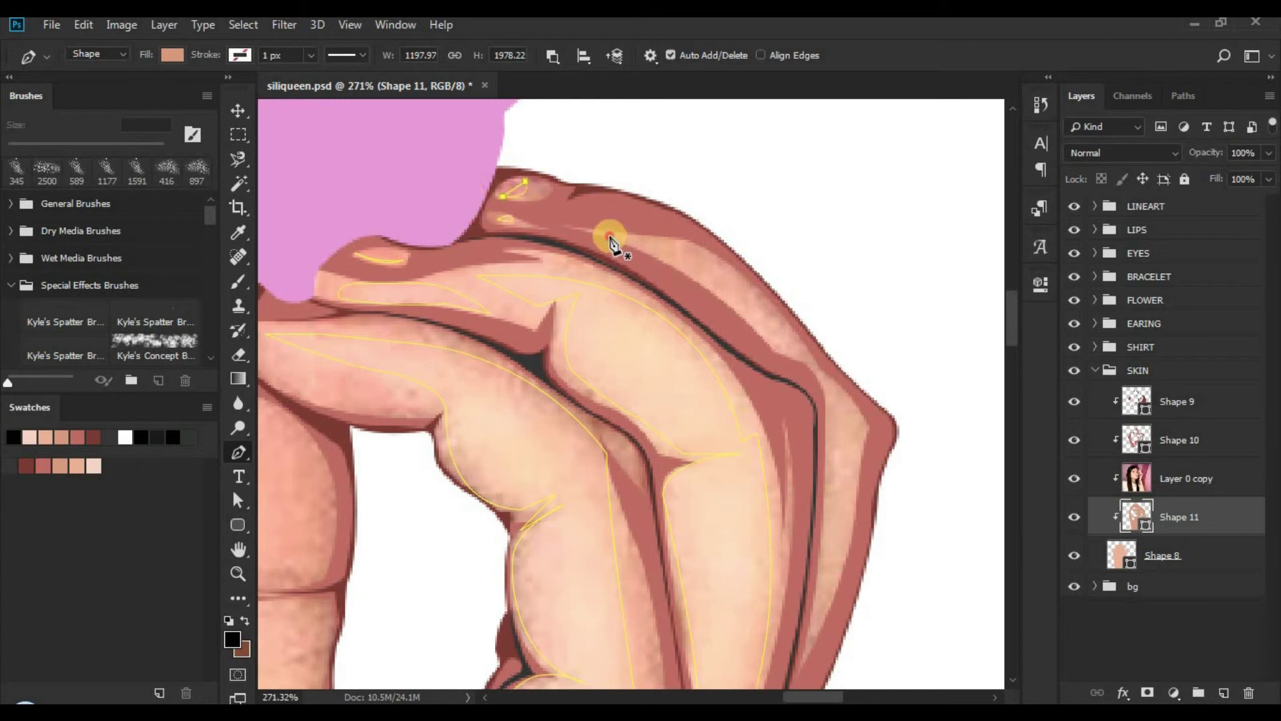
left_click_drag(772, 349, 838, 440)
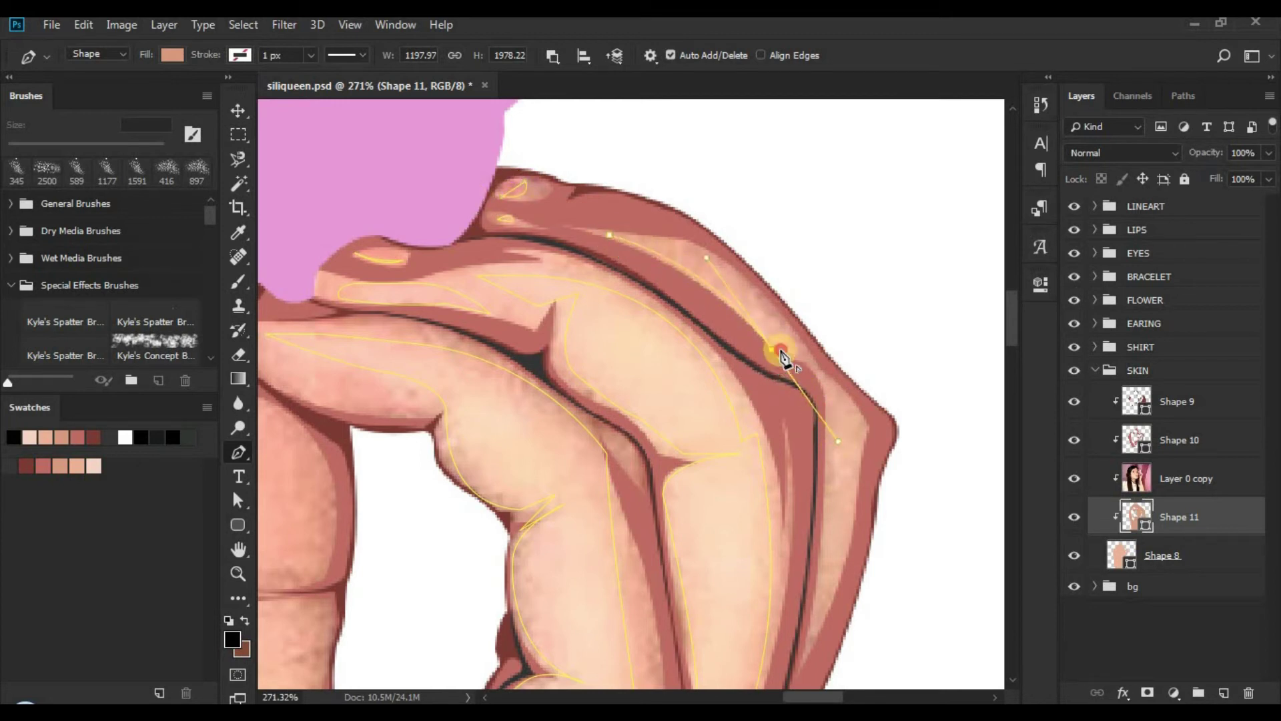
left_click(772, 349, "alt")
left_click(803, 351)
left_click_drag(609, 235, 469, 204)
Step: Cut a tapering light area out of Shape 11 along the ring finger's lower segment, below the knuckle
left_click_drag(838, 436, 778, 234)
left_click(765, 190)
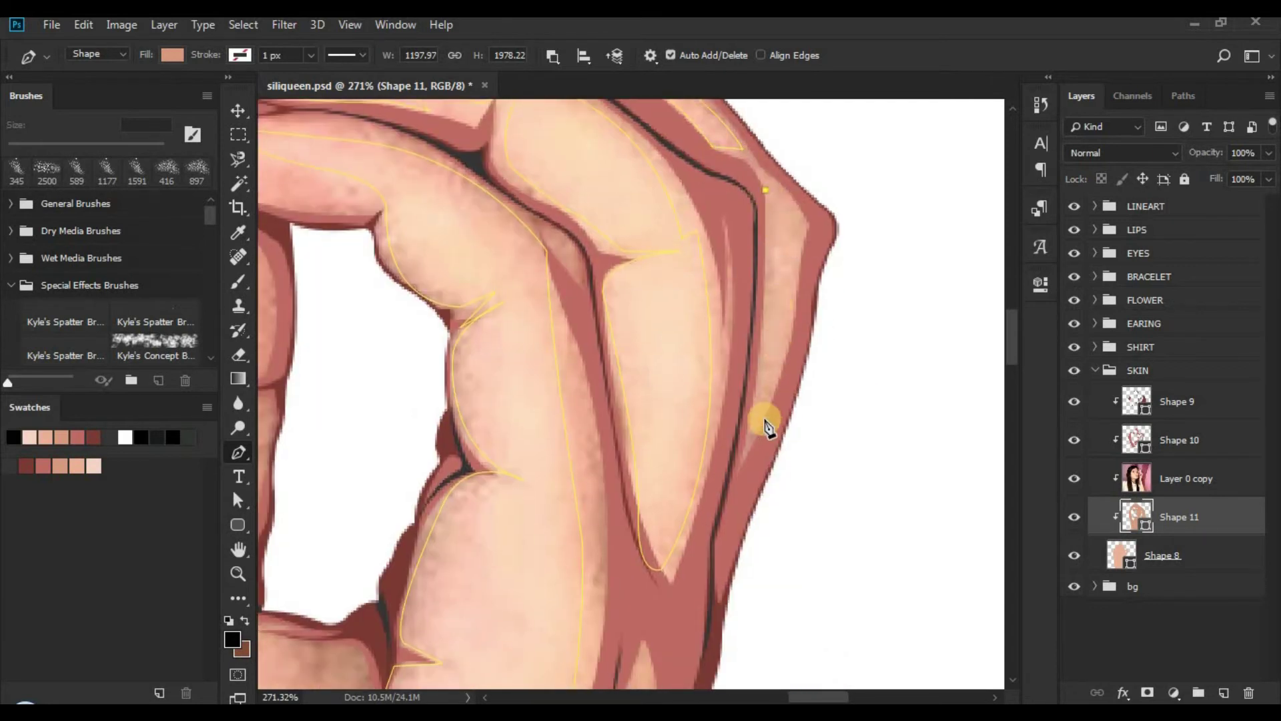
left_click(734, 481)
left_click_drag(745, 454, 797, 294)
left_click_drag(788, 233, 789, 225)
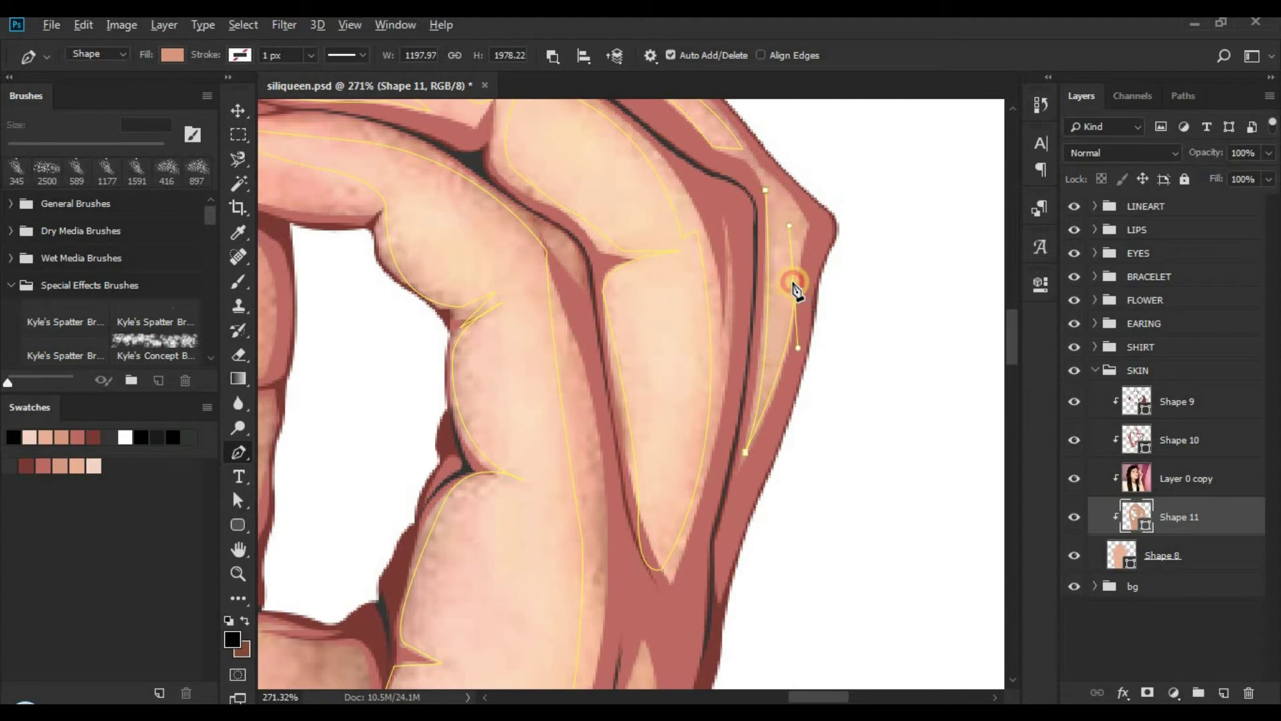
left_click_drag(793, 283, 694, 209)
left_click(765, 194)
Step: Cut a narrow highlight out of Shape 11 on the outer hand edge below the middle finger
left_click_drag(729, 402, 807, 383)
left_click(578, 69)
left_click(584, 102)
left_click(745, 398)
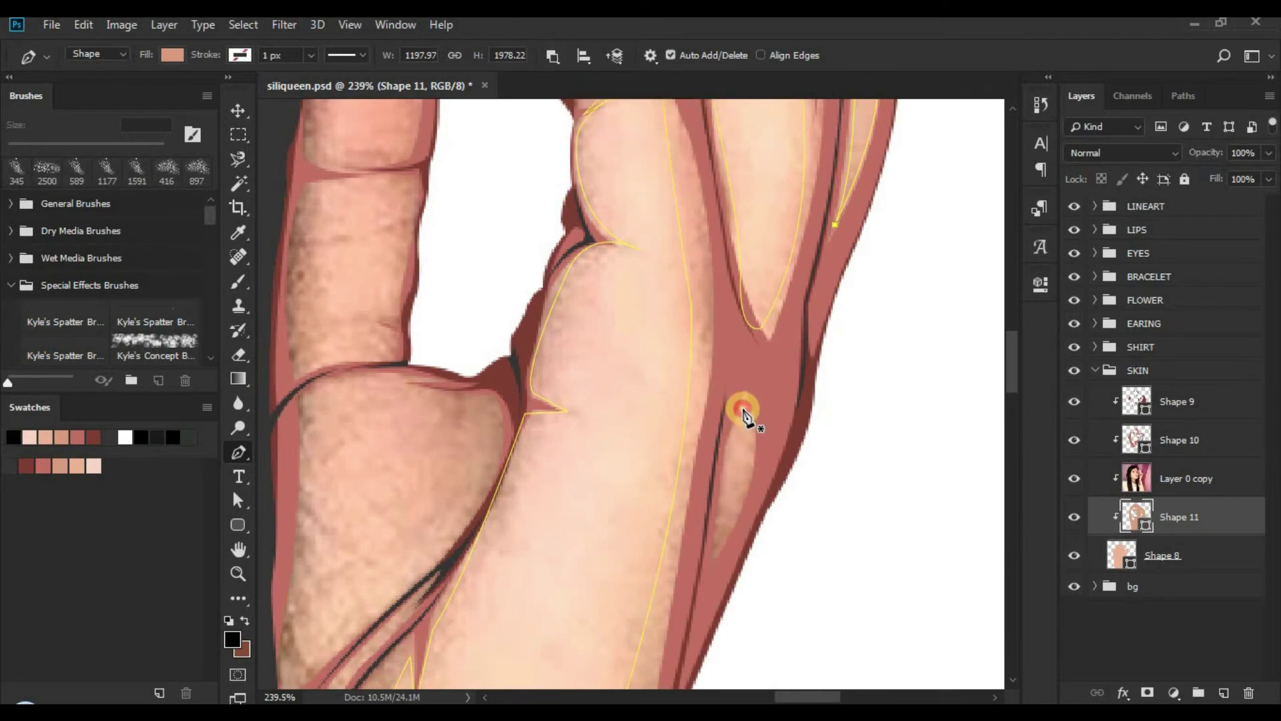
left_click(729, 439)
left_click(720, 530)
left_click(744, 398)
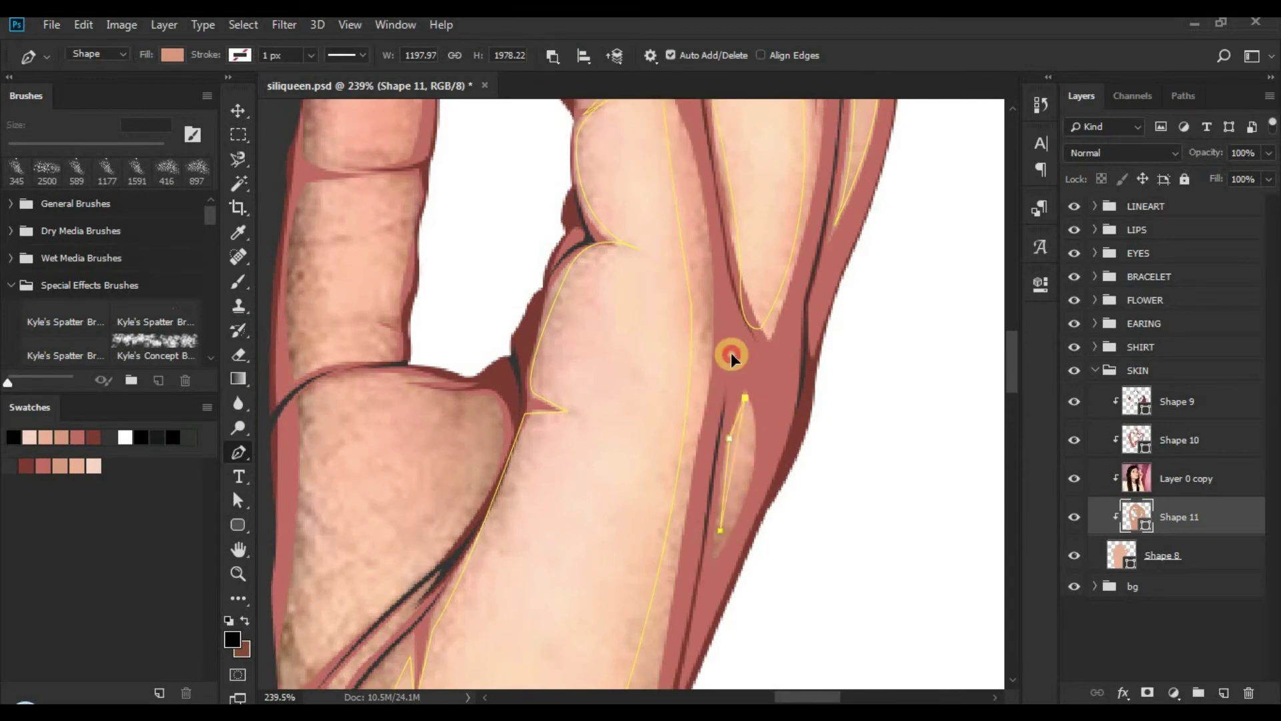
Step: Hide the Layer 0 copy photo, save the document and look over the shading on the whole portrait and hand
key("ctrl+space")
left_click_drag(767, 380, 659, 388)
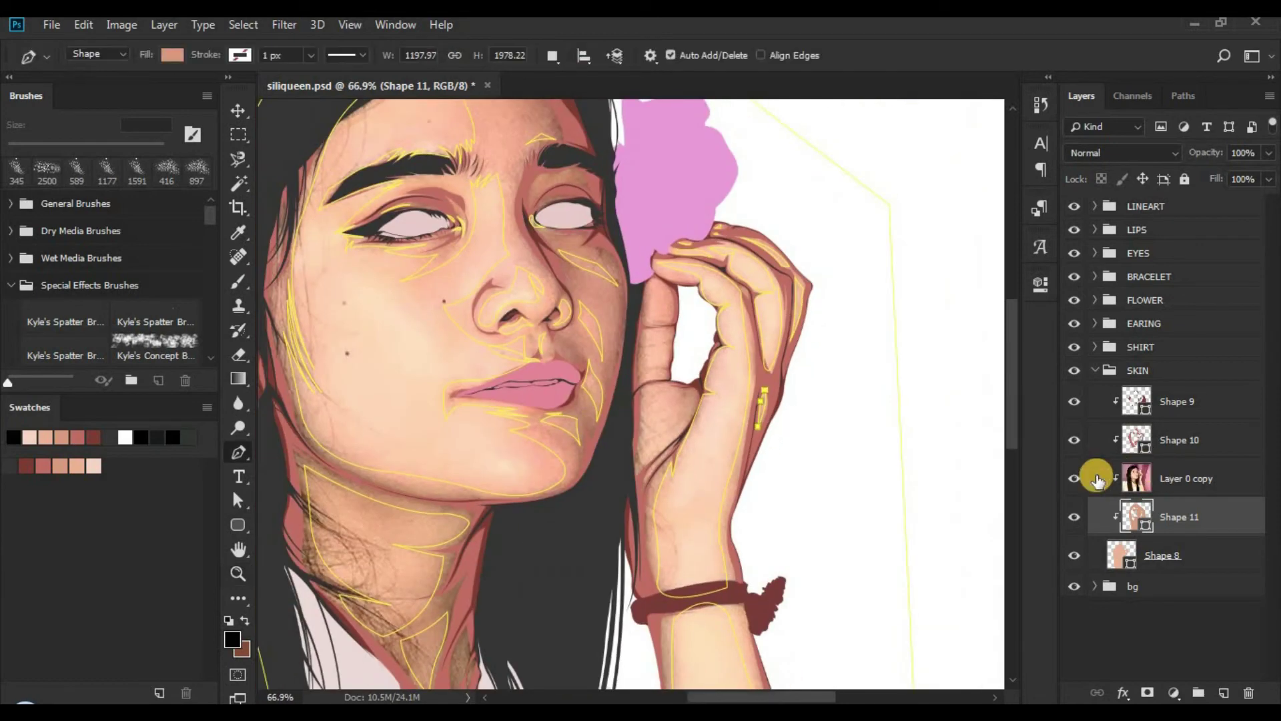
left_click(1095, 476)
left_click(1074, 478)
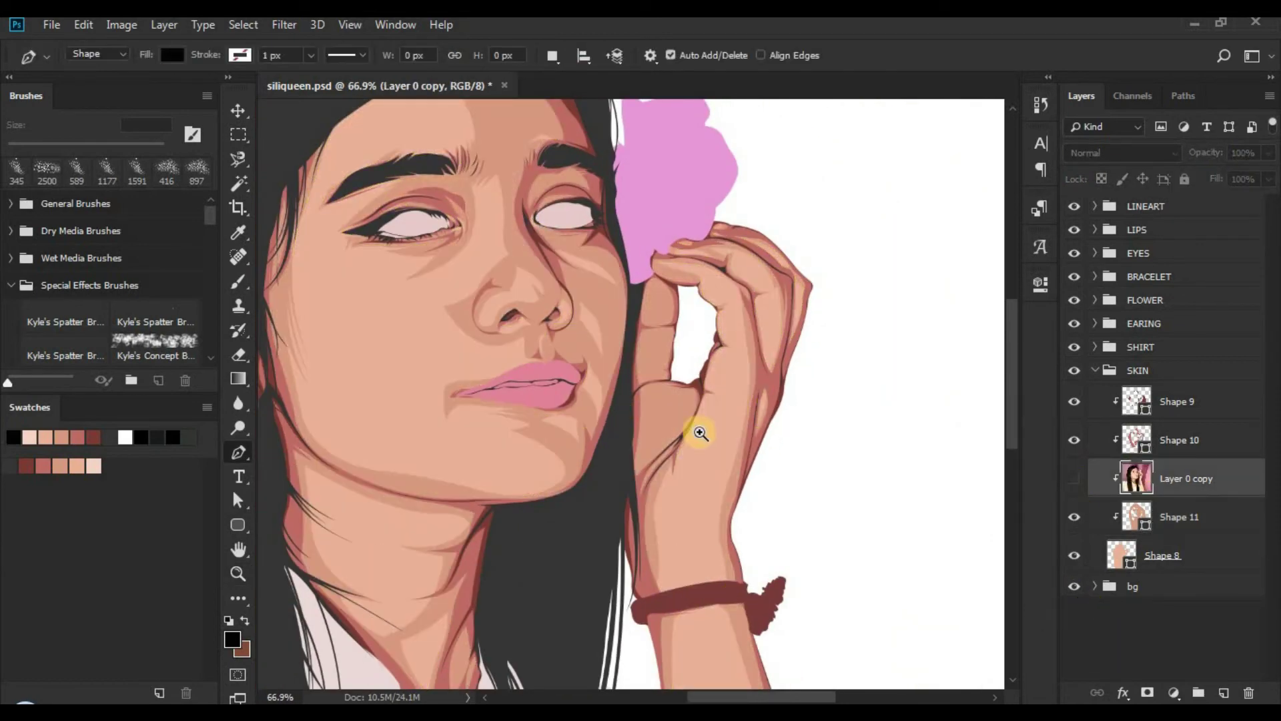
key("ctrl+space")
left_click_drag(695, 429, 635, 417)
key("ctrl+s")
left_click_drag(715, 437, 711, 470)
left_click_drag(723, 471, 721, 400)
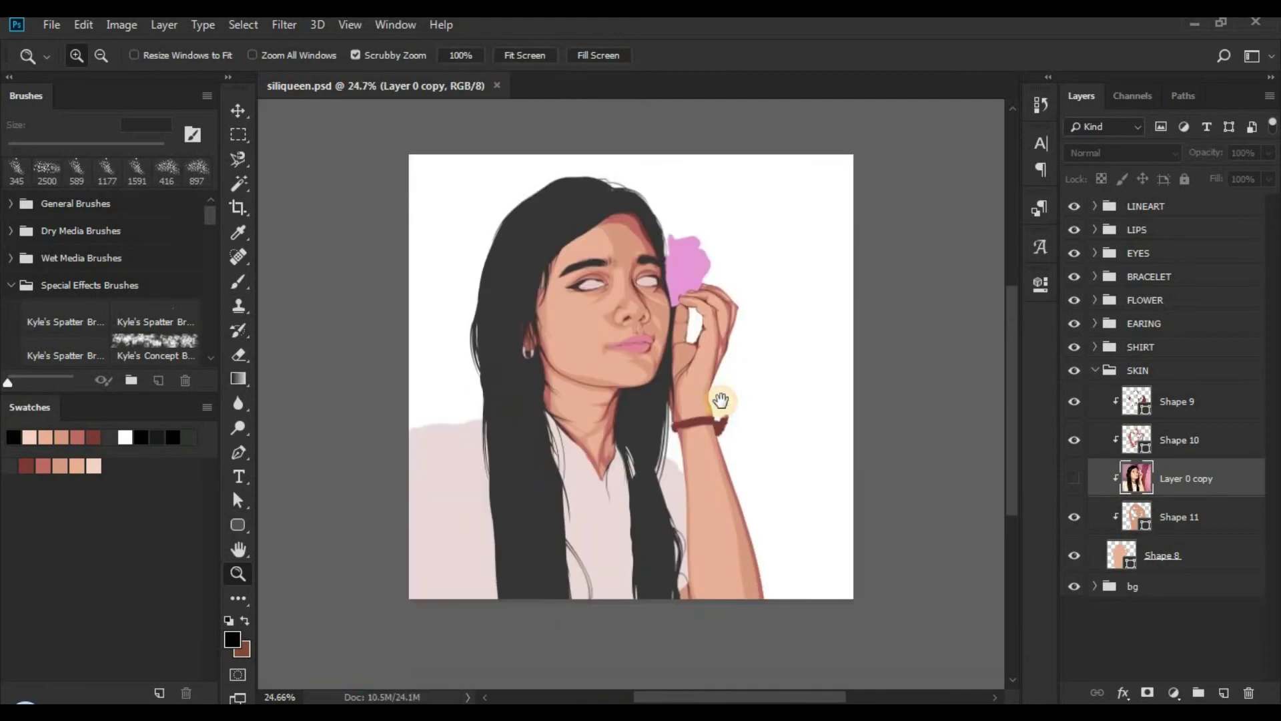
key("ctrl+space")
left_click_drag(781, 320, 837, 333)
Step: Show the Layer 0 copy photo and start a subtracting path on Shape 11 down the thumb base's outer edge
left_click(1072, 477)
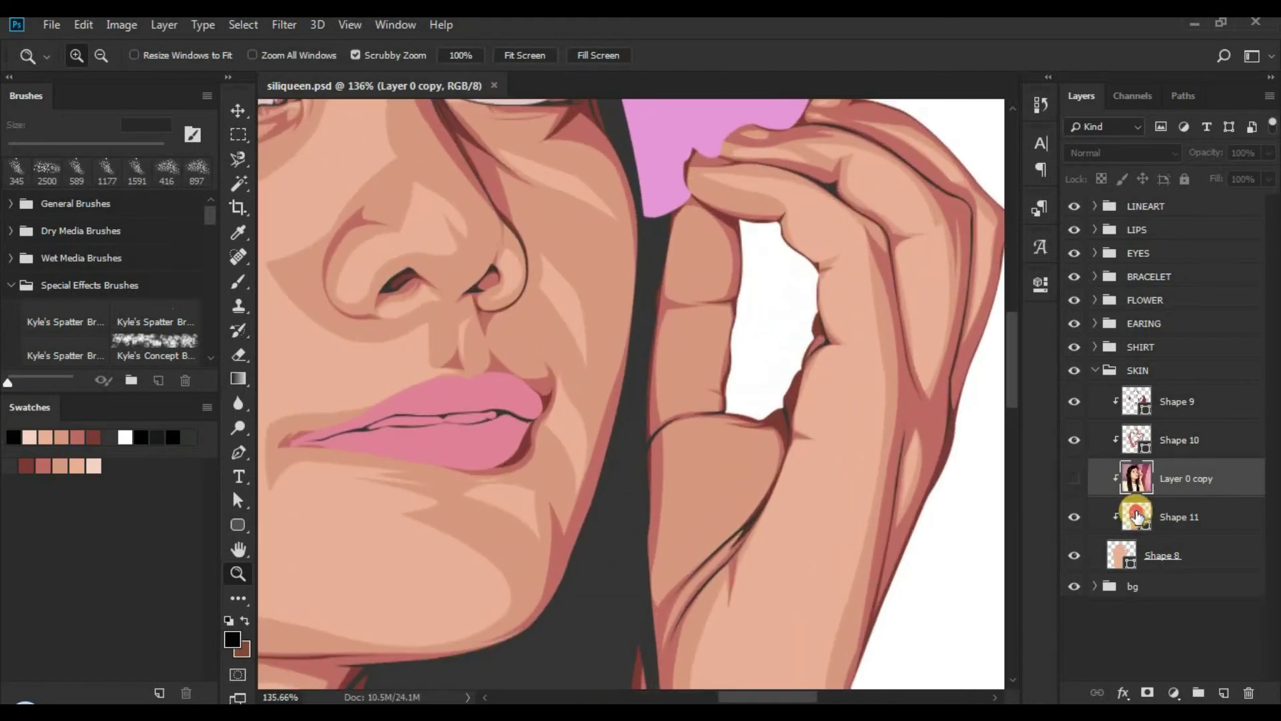
left_click(1136, 513)
key("p")
key("ctrl+space")
left_click_drag(695, 281, 747, 214)
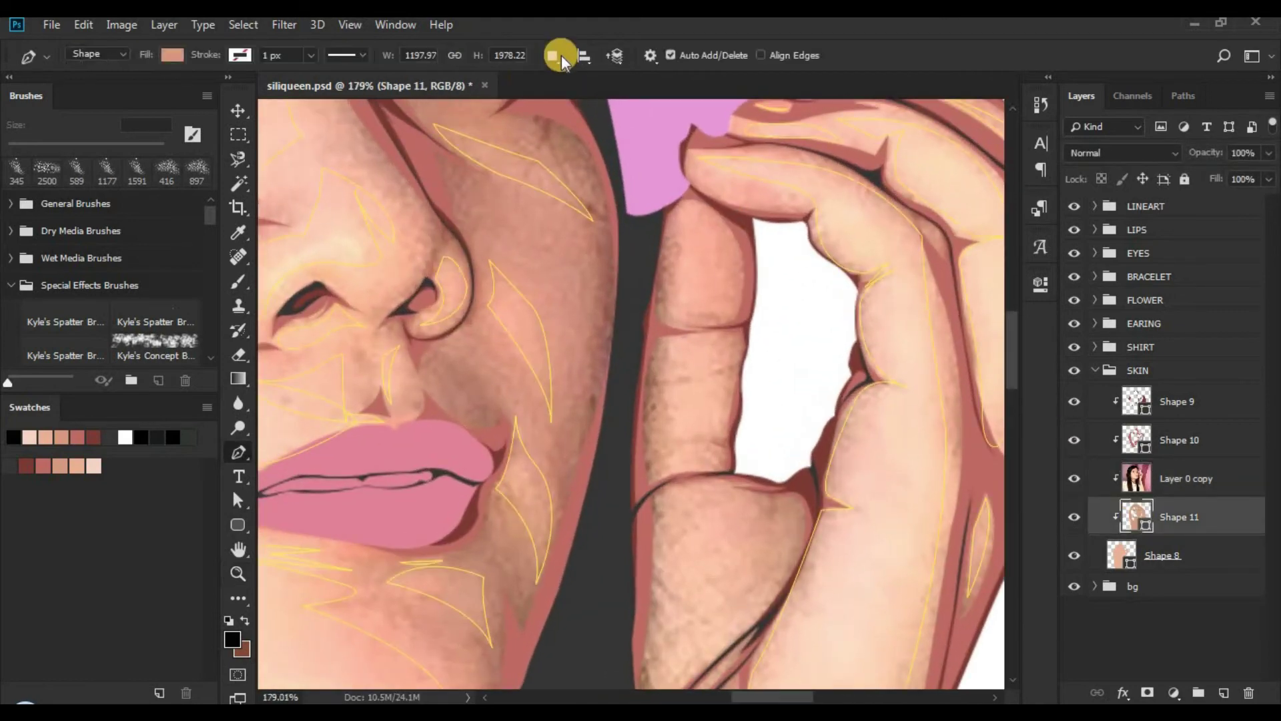
left_click(555, 56)
left_click(565, 115)
scroll(653, 392, "down", 4)
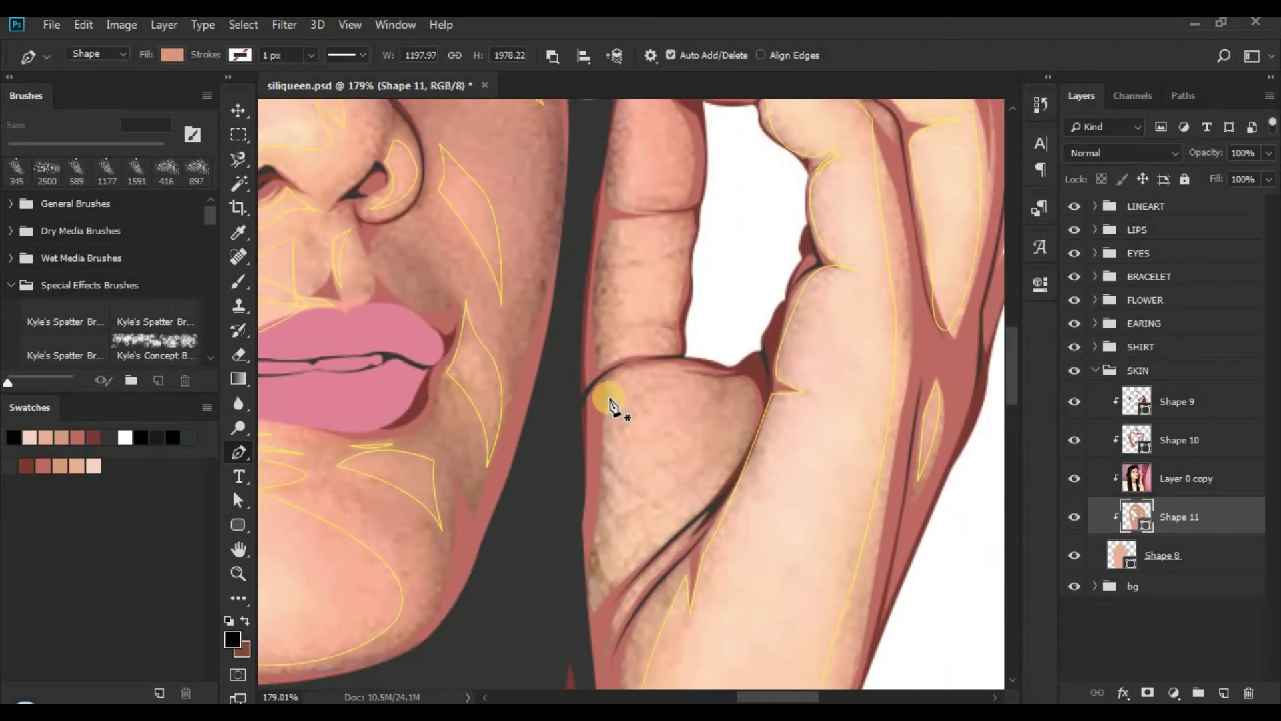
left_click(608, 382)
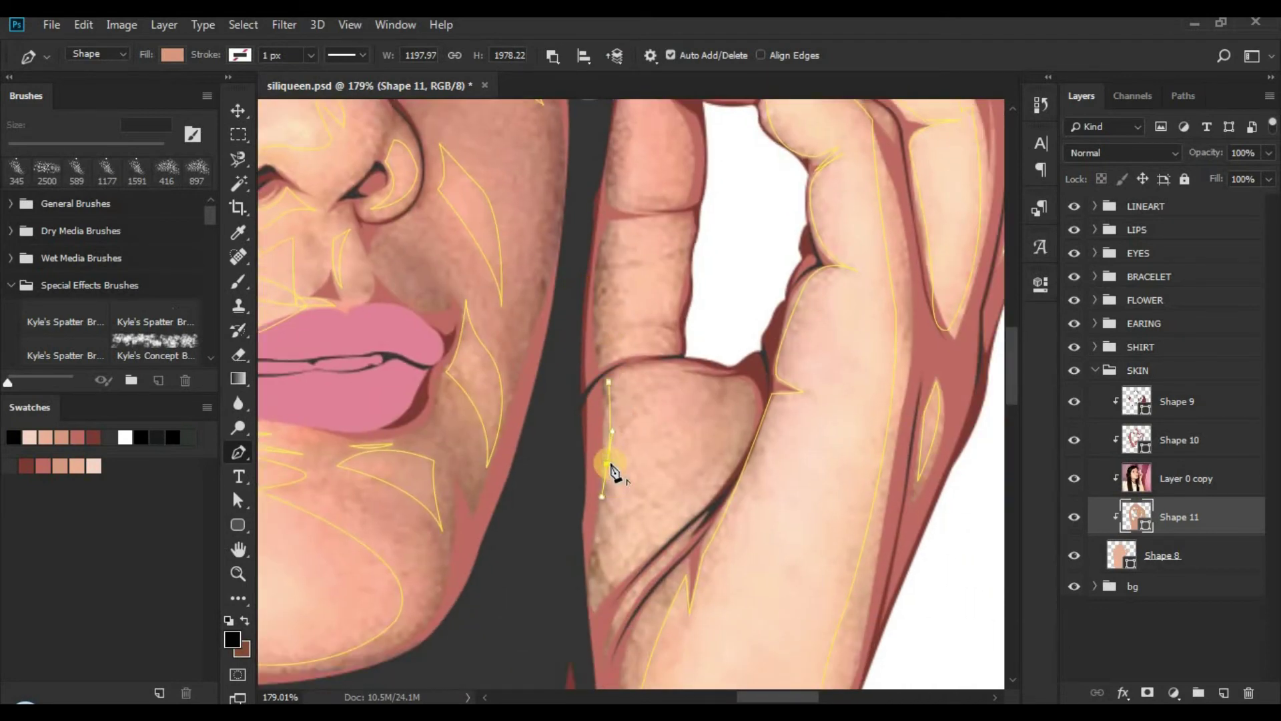
left_click(607, 464, "alt")
key("space")
left_click_drag(592, 389, 573, 258)
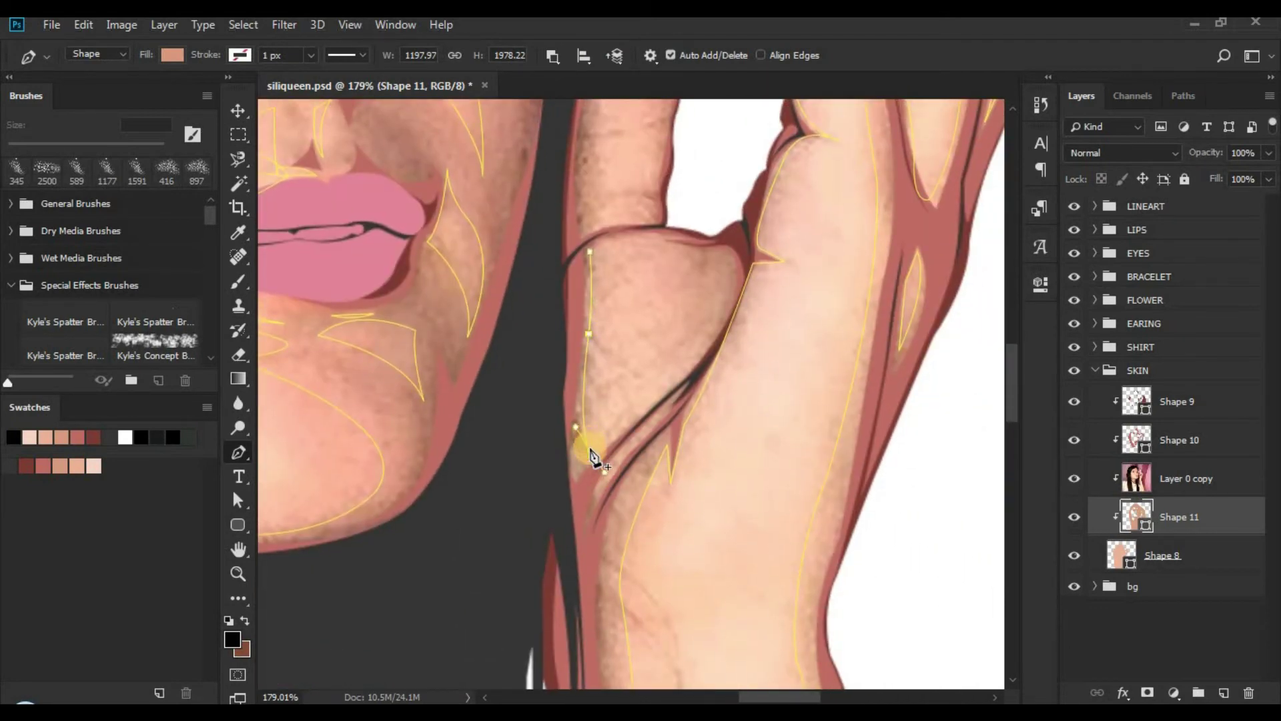
left_click(590, 449)
Step: Trace along the thumb crease, up the inner side and over the curved top, closing the thumb base cutout
mouse_move(687, 375)
left_mouse_down()
mouse_move(715, 323)
mouse_move(698, 363)
left_mouse_up()
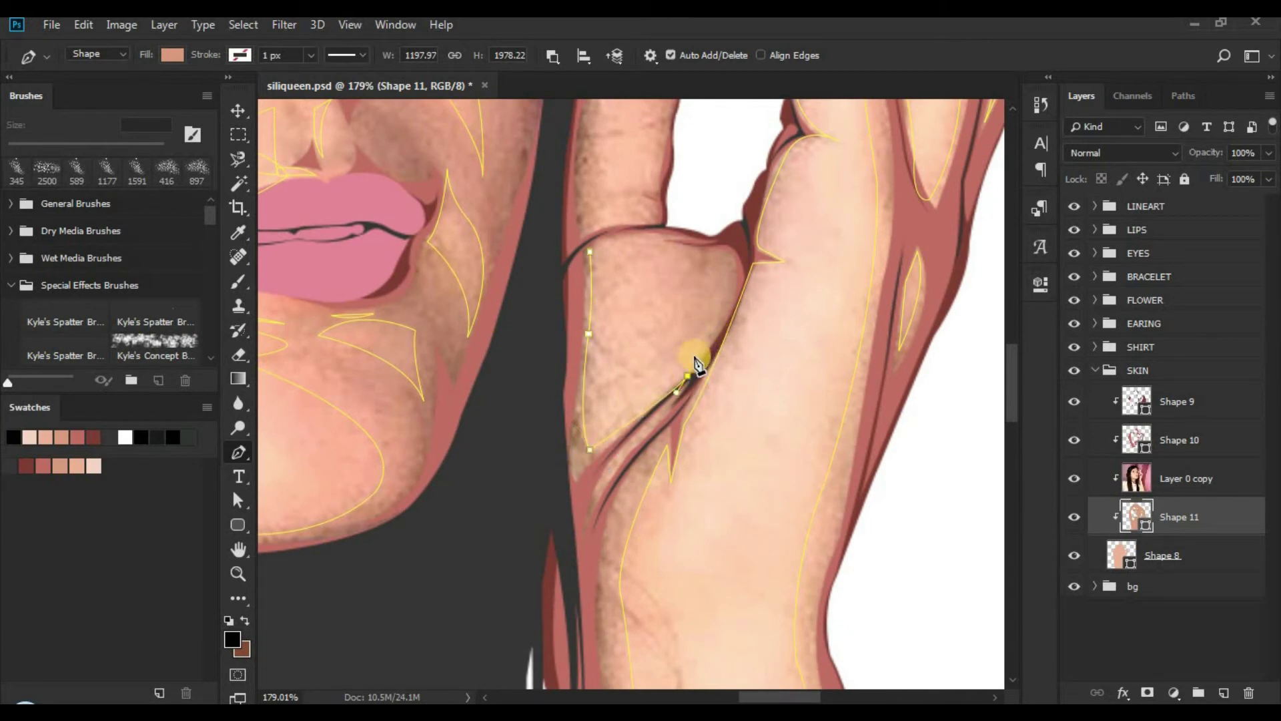
left_click(696, 251)
left_click(690, 266, "alt")
left_click_drag(613, 276, 678, 258)
left_click_drag(586, 248, 580, 262)
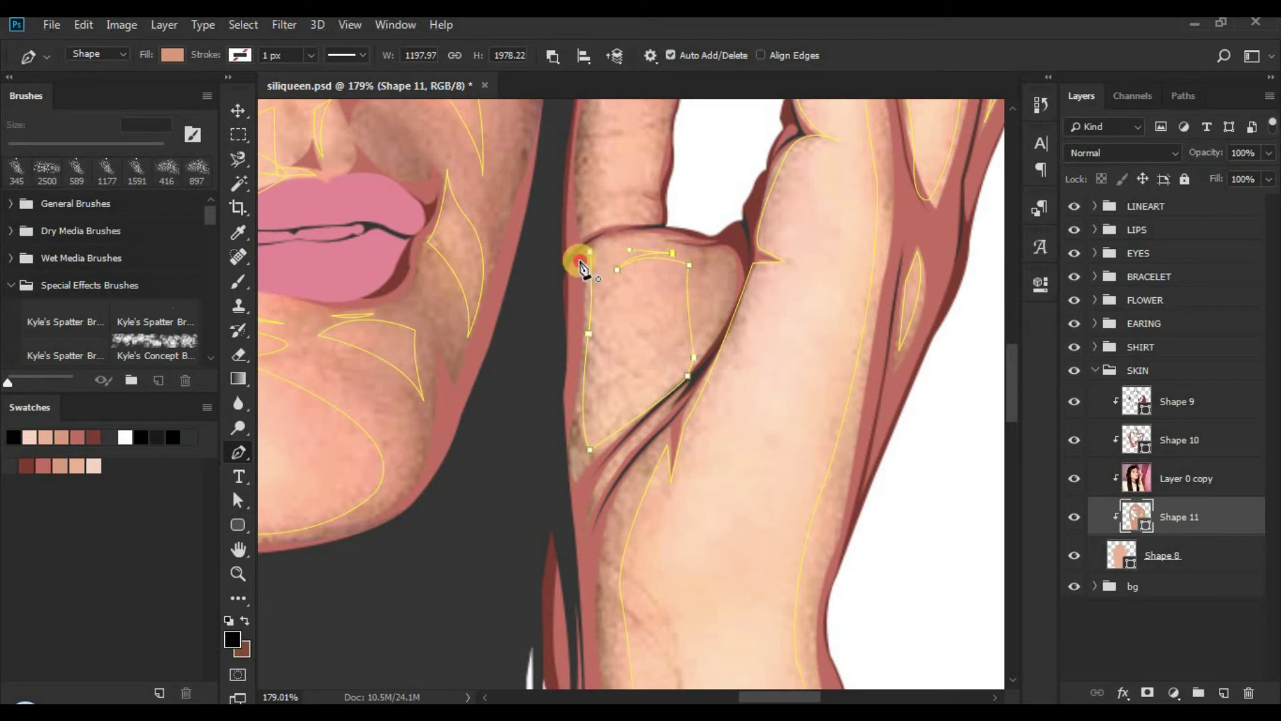
Step: Cut a thin curved sliver out of Shape 11 between the crease lines below the thumb base
scroll(621, 353, "down", 1)
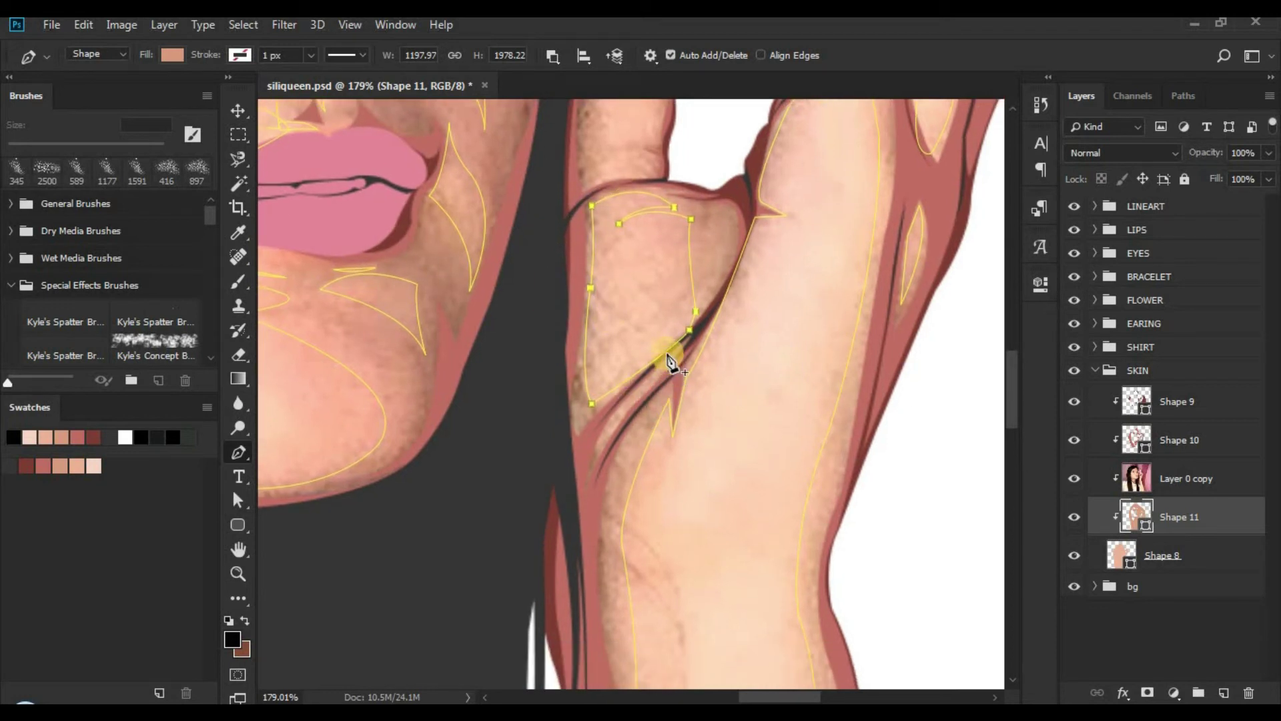
left_click_drag(667, 363, 598, 474)
left_click(657, 386)
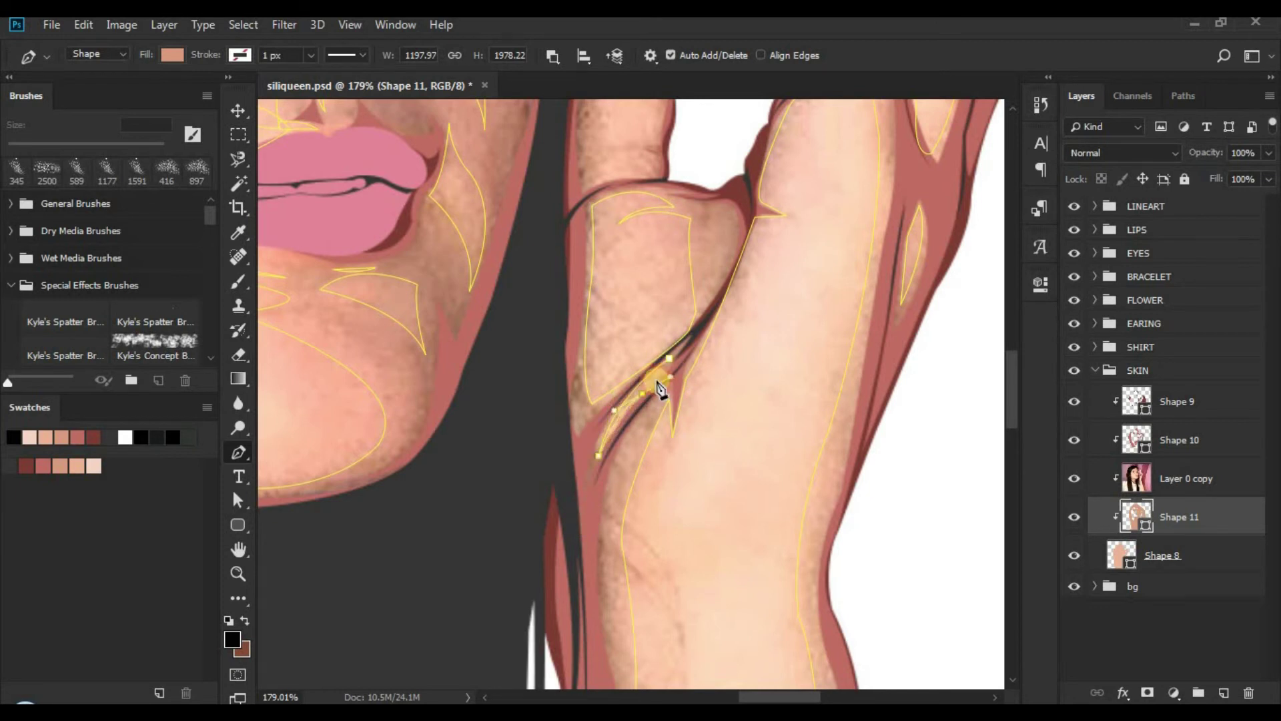
left_click(643, 394, "alt")
left_click(669, 359)
Step: Cut a tiny light area out of Shape 11 at the hand's outer edge beside the thumb crease
left_click(573, 413)
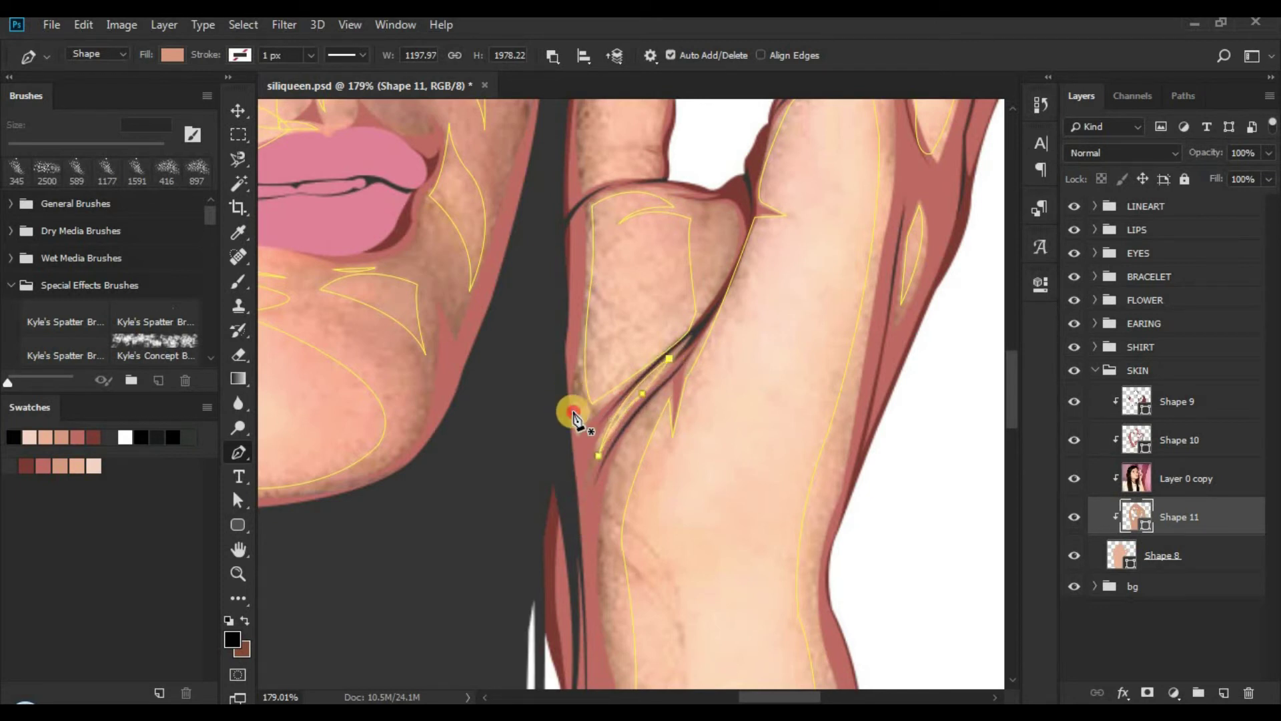
left_click_drag(577, 437, 583, 440)
left_click(576, 437, "alt")
left_click(585, 430)
Step: Cut a rounded light area out of Shape 11 on the thumb's tip segment, above the joint crease
left_click_drag(612, 213, 586, 498)
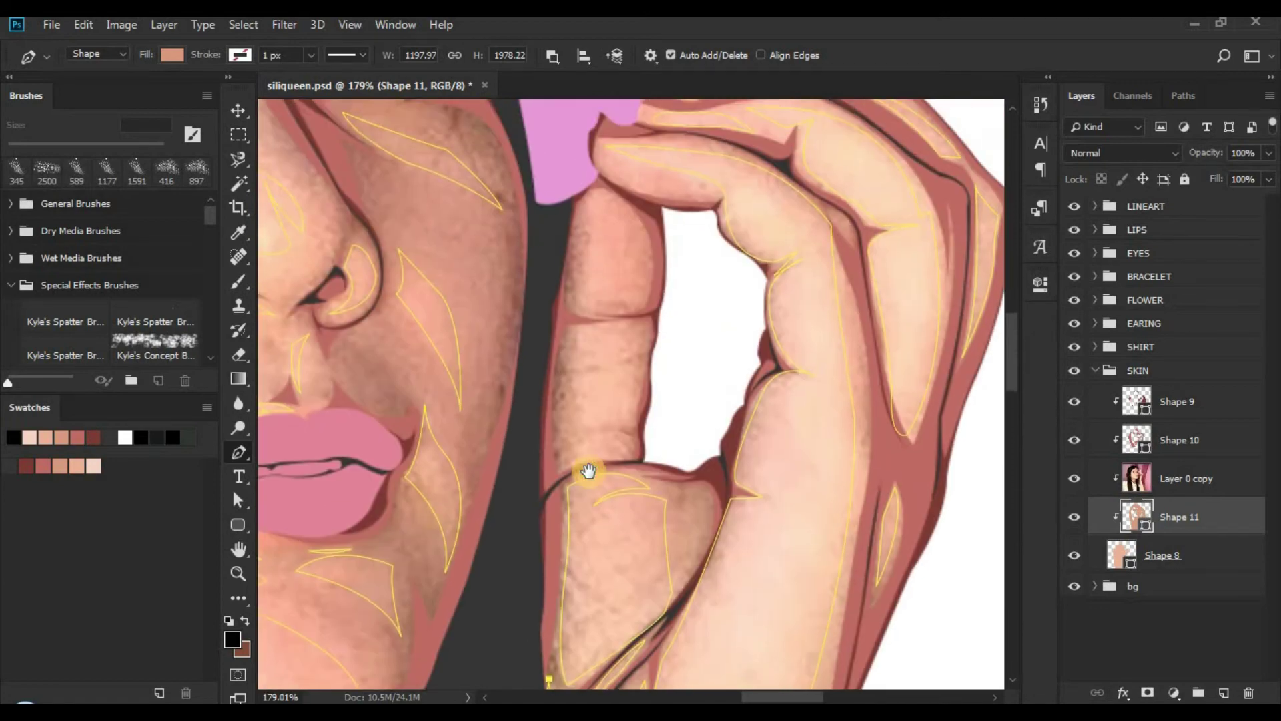
left_click(595, 197)
left_click(631, 304)
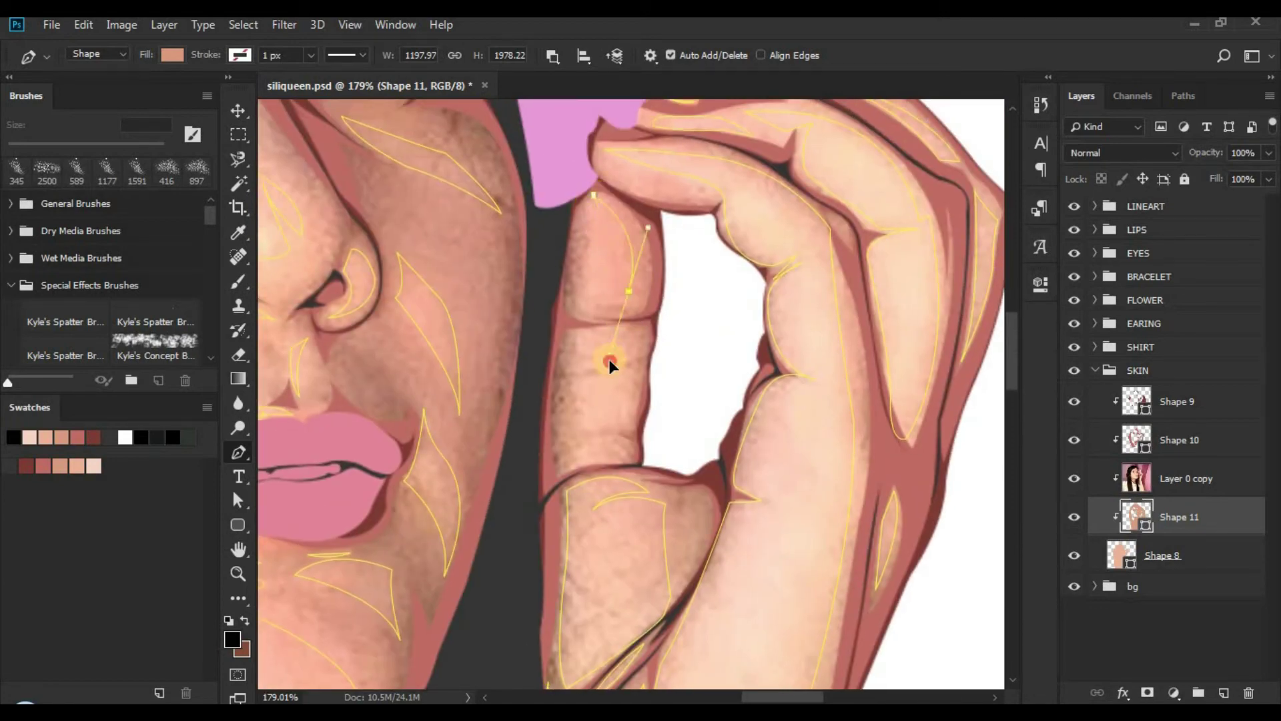
mouse_move(631, 288)
left_mouse_down()
mouse_move(614, 303)
mouse_move(637, 298)
left_mouse_up()
left_click(567, 311)
left_click(573, 309, "alt")
left_click(592, 196)
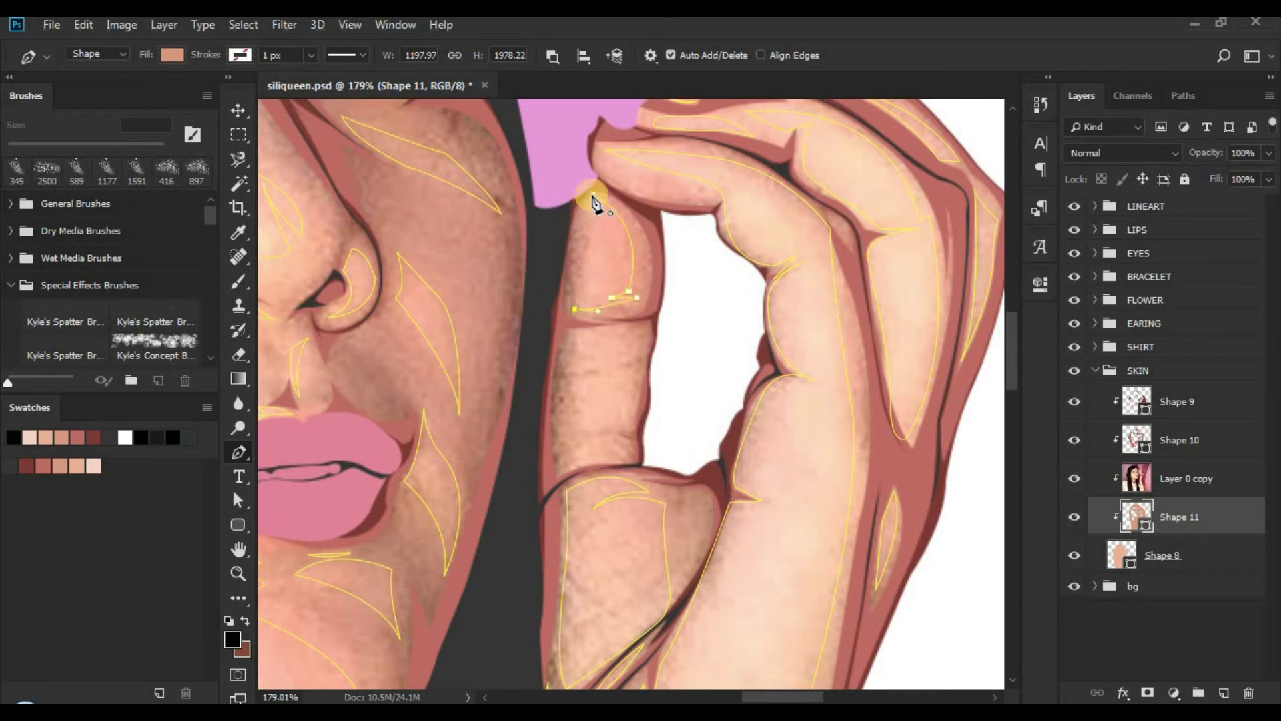
Step: Cut a light area out of Shape 11 on the thumb's middle segment, with notches at the mid crease on both sides
left_click(573, 334)
left_click(566, 373)
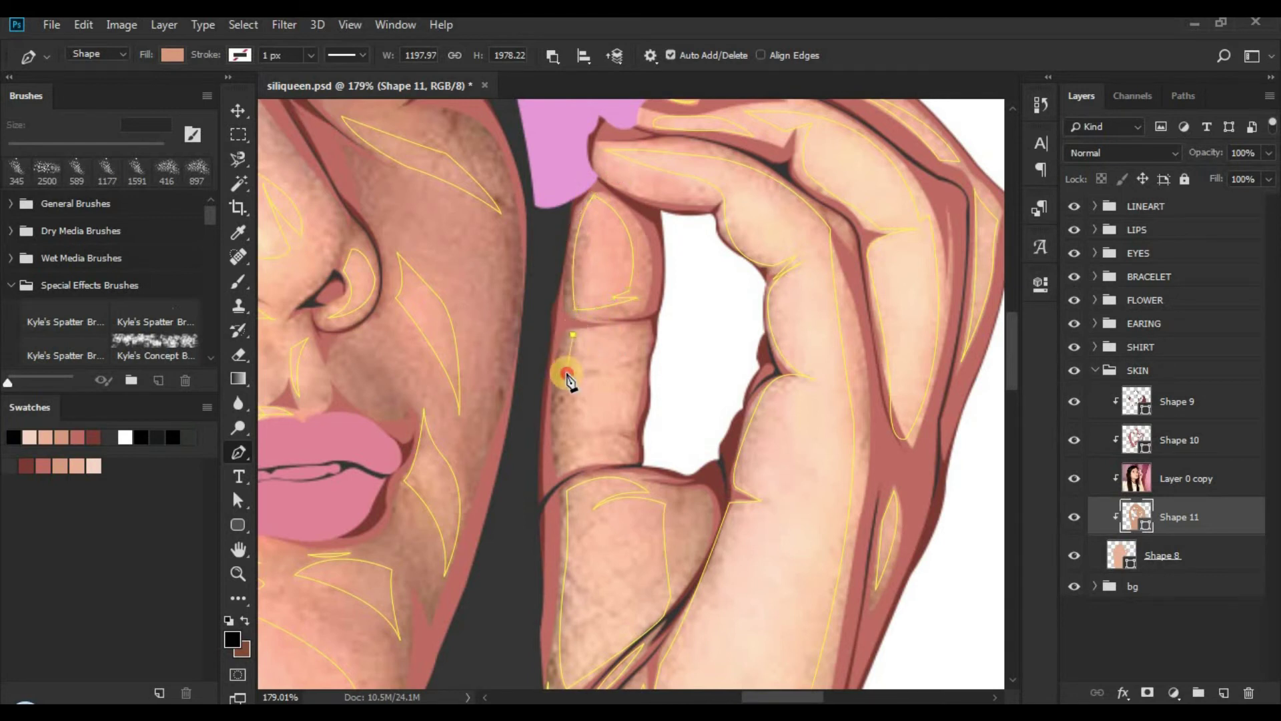
left_click(566, 384)
left_click_drag(582, 434, 578, 432)
left_click(622, 425)
left_click_drag(623, 340, 628, 365)
left_click(627, 365, "alt")
left_click(611, 370)
left_click(637, 357)
left_click(637, 329)
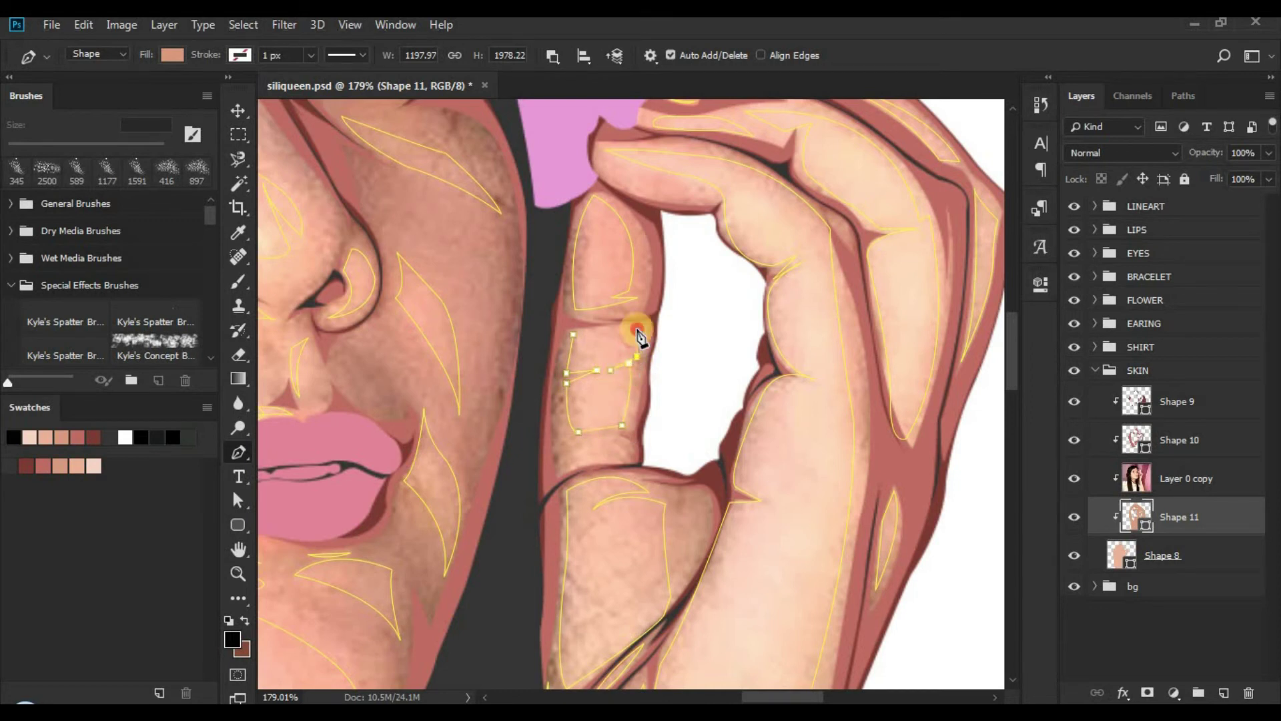
Step: Cut a thin curved light area out of Shape 11 at the lower end of the thumb's middle segment, above the base crease
left_click(567, 450)
left_click_drag(624, 436, 654, 444)
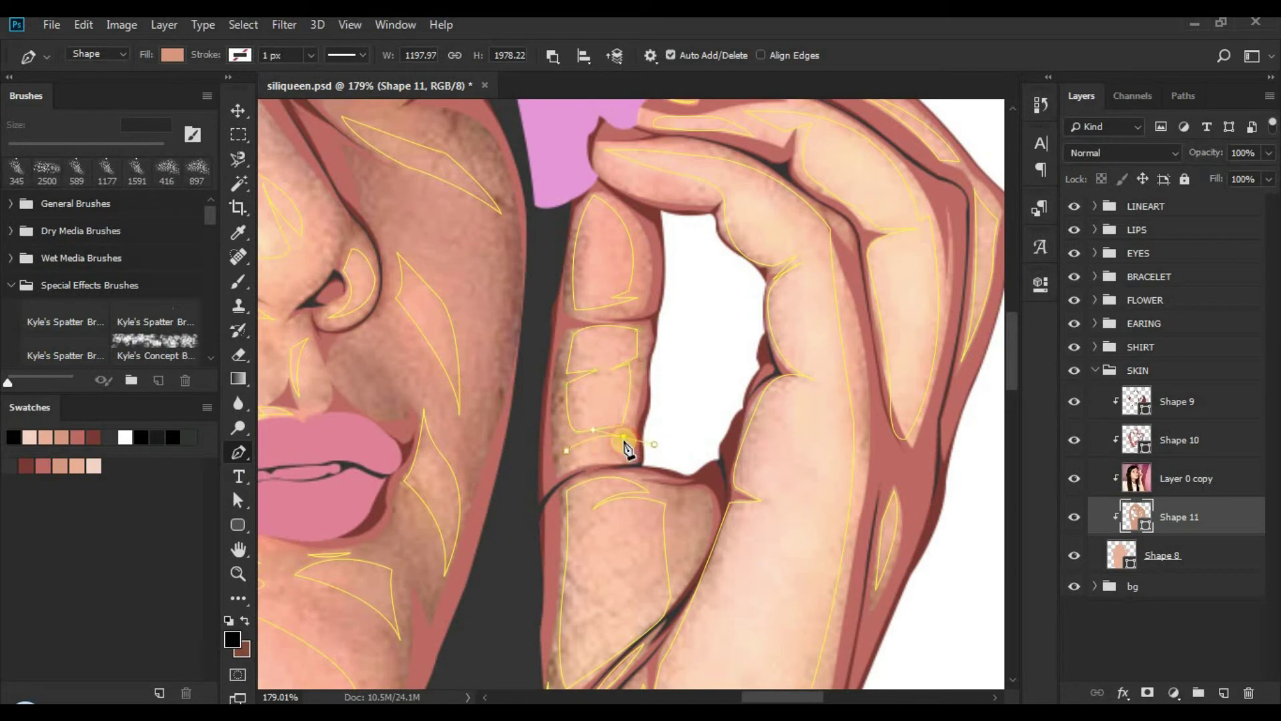
left_click(579, 449)
left_click(631, 466)
left_click(622, 463, "alt")
left_click(627, 450)
left_click_drag(556, 475, 525, 523)
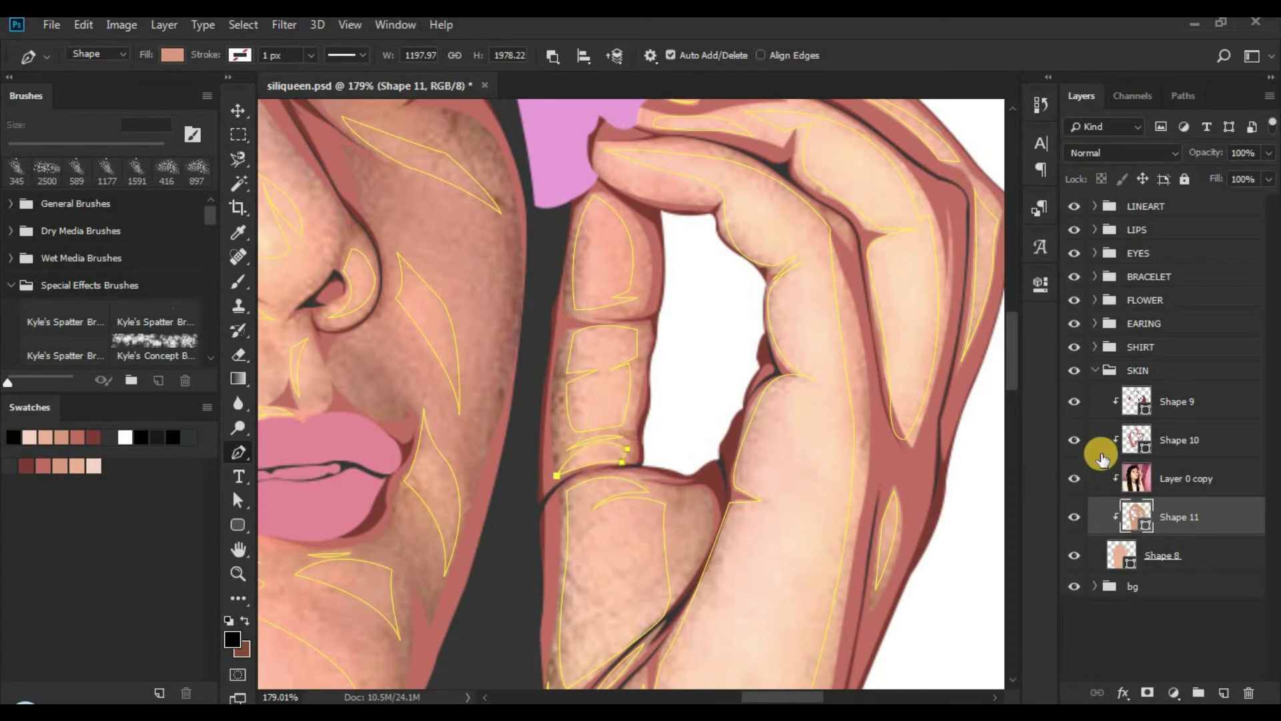
Step: Save the document and compare the whole flat portrait with the photo by toggling the Layer 0 copy's visibility
left_click(1077, 477)
left_click(1115, 642)
key("z")
left_click_drag(734, 412, 617, 400)
key("ctrl+s")
left_click(1063, 485)
left_click(1074, 482)
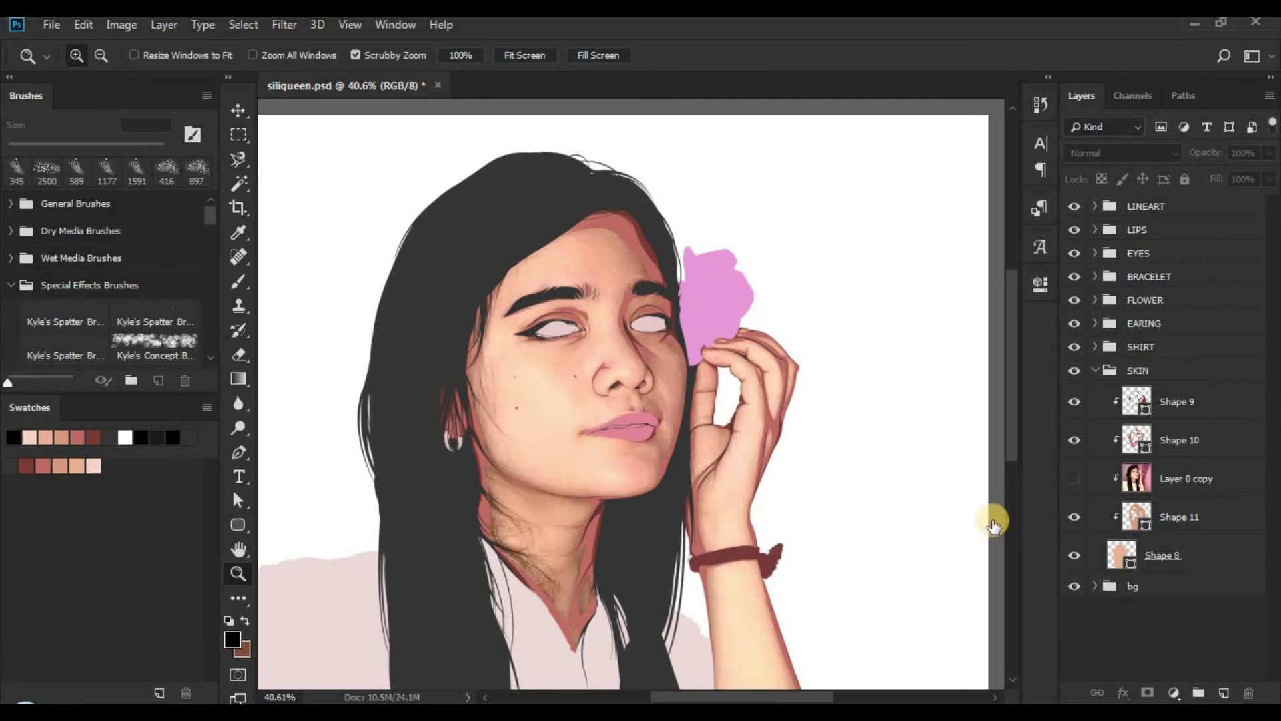
left_click_drag(854, 472, 845, 364)
left_click(1136, 517)
left_click(1094, 486)
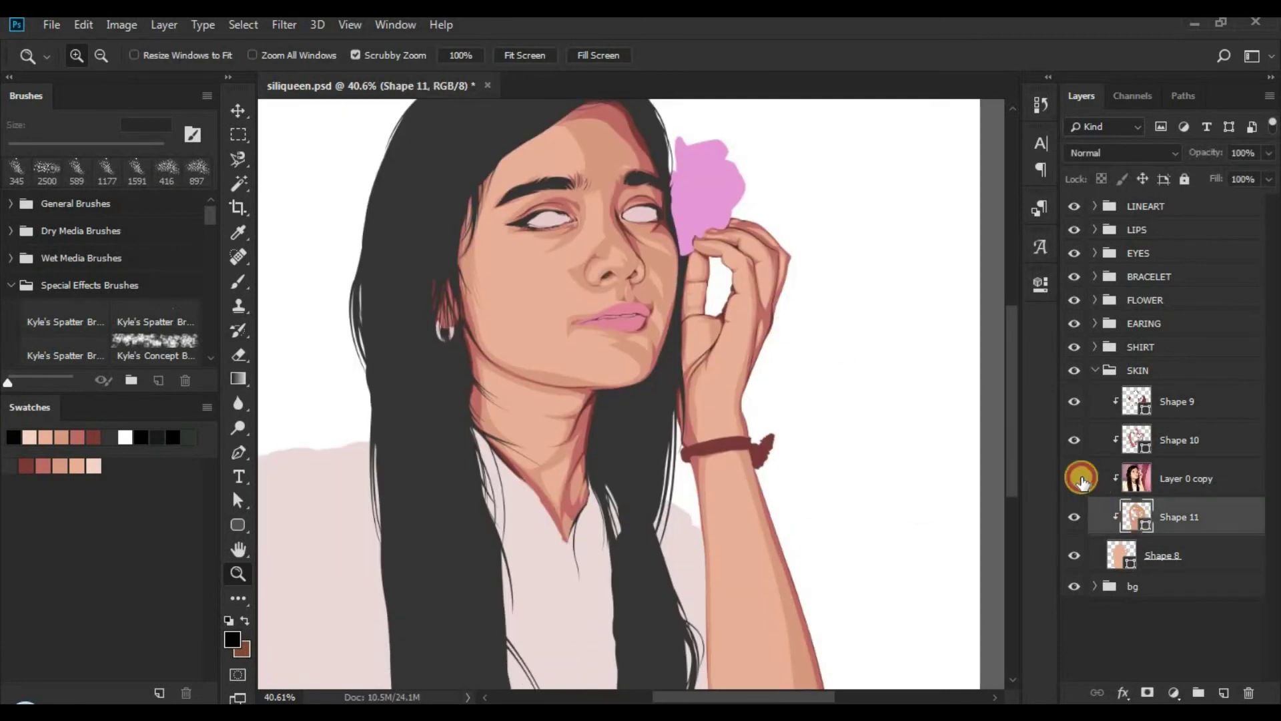
Step: With the reference photo shown, subtract a curved crescent from Shape 11 between the inner eyebrow and the inner corner of the flower-side eye
left_click(1080, 478)
left_click(1119, 503)
key("p")
left_click_drag(717, 376, 682, 314)
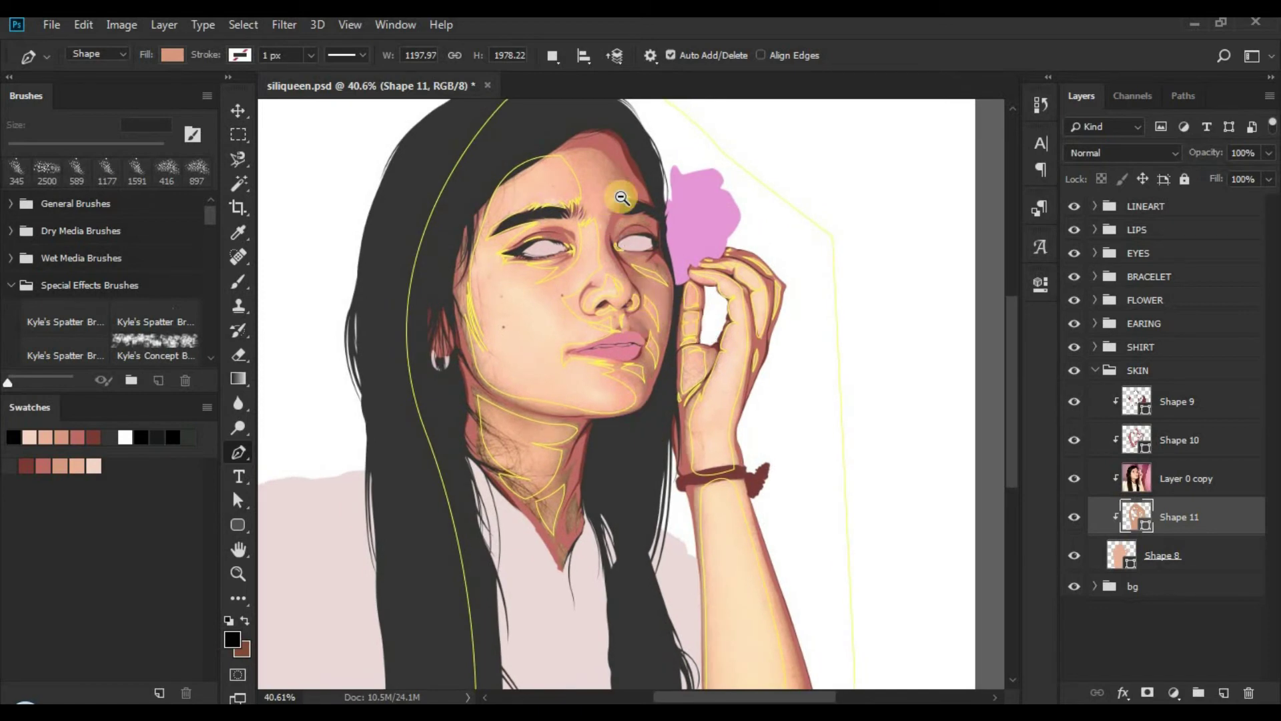
left_click_drag(616, 198, 718, 185)
left_click_drag(722, 247, 683, 268)
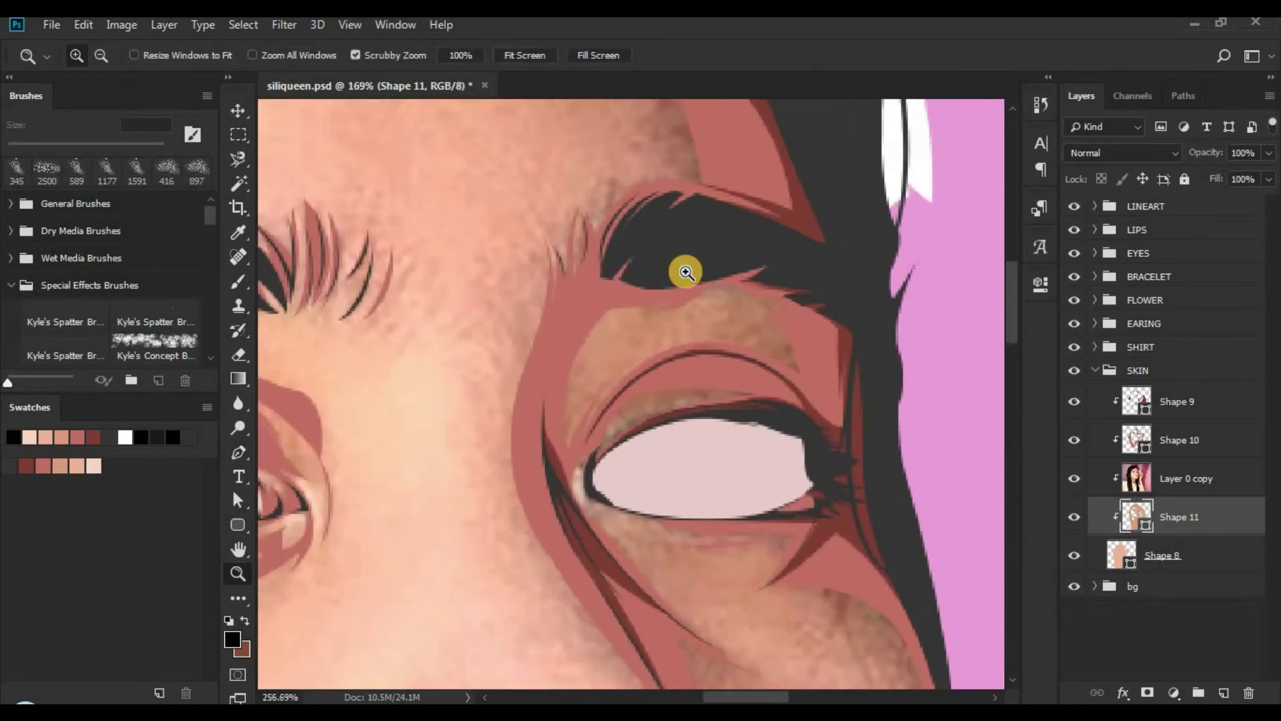
left_click(553, 55)
left_click(567, 97)
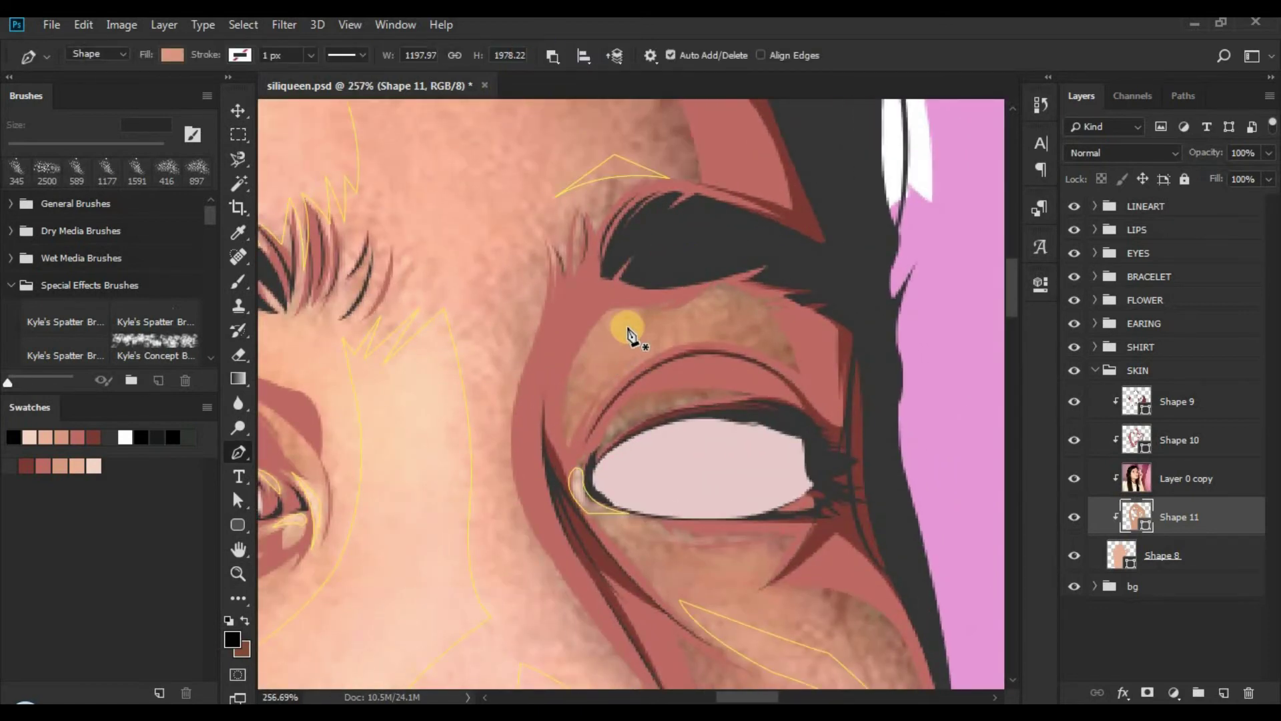
left_click(643, 313)
left_click_drag(563, 460, 561, 481)
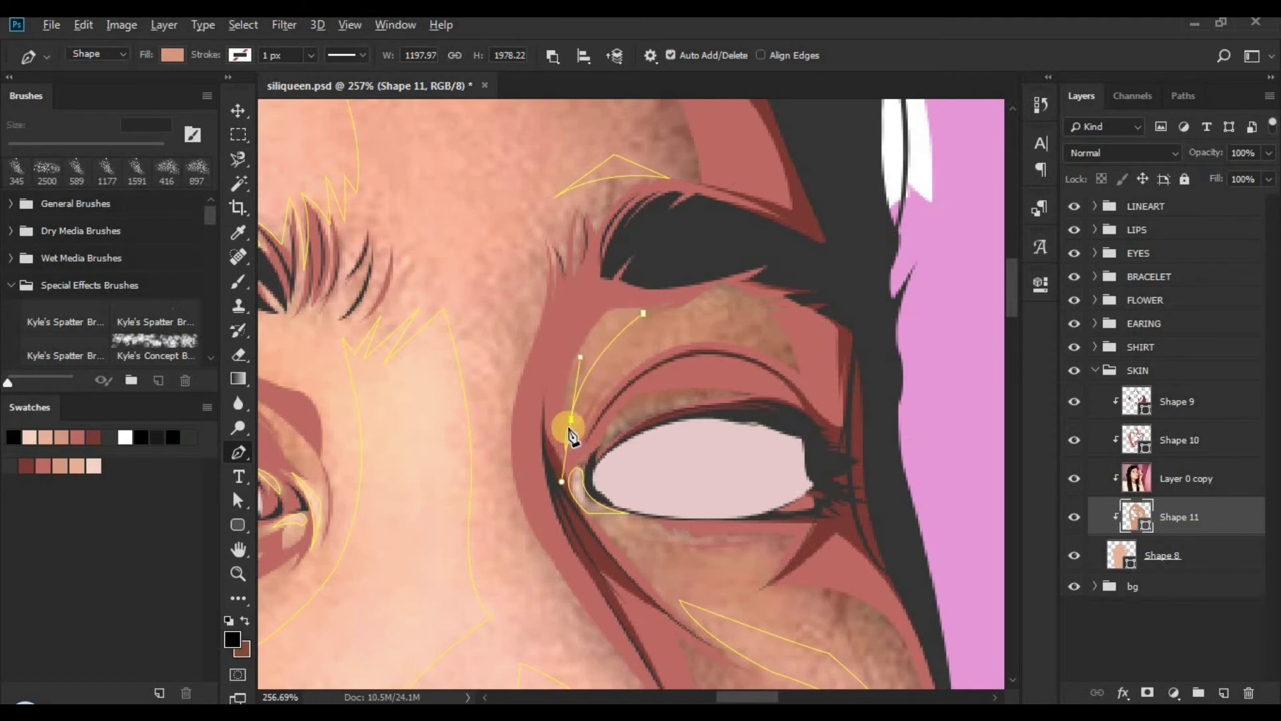
left_click(573, 419, "alt")
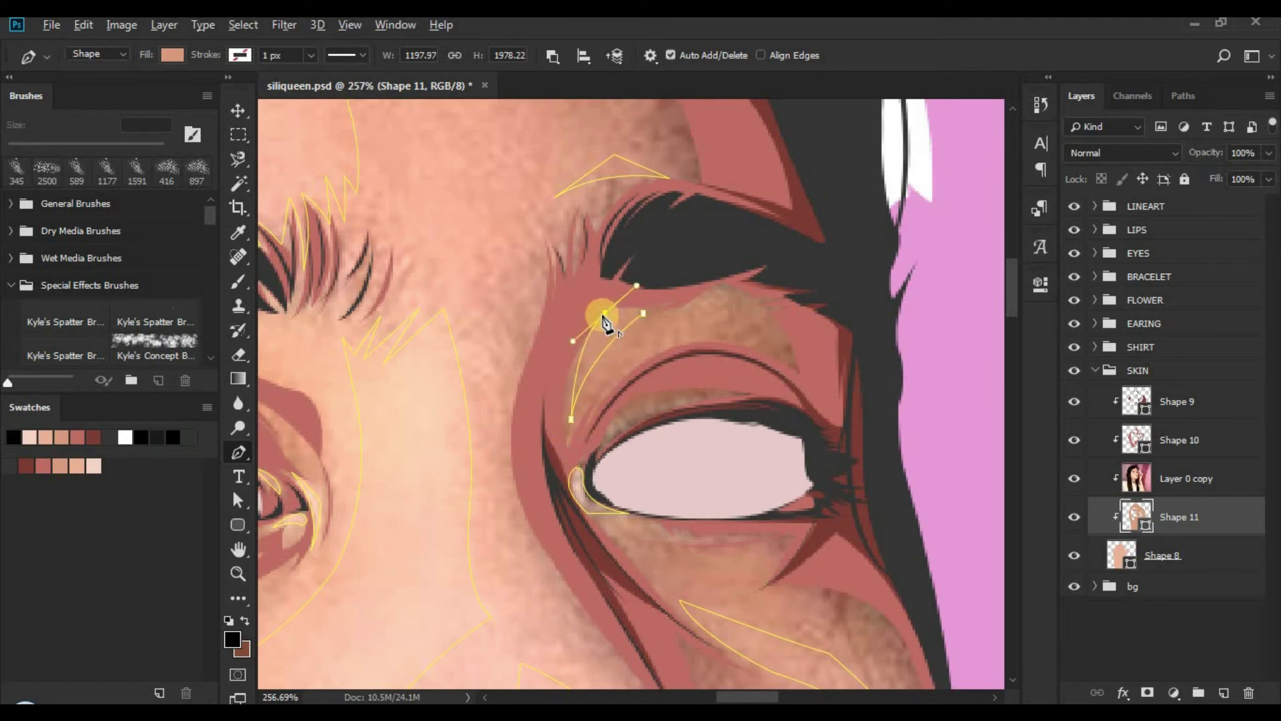
left_click(604, 314, "alt")
Step: Cut a thin light sliver out of Shape 11 along the upper lid edge of the flower-side eye
left_click(715, 400)
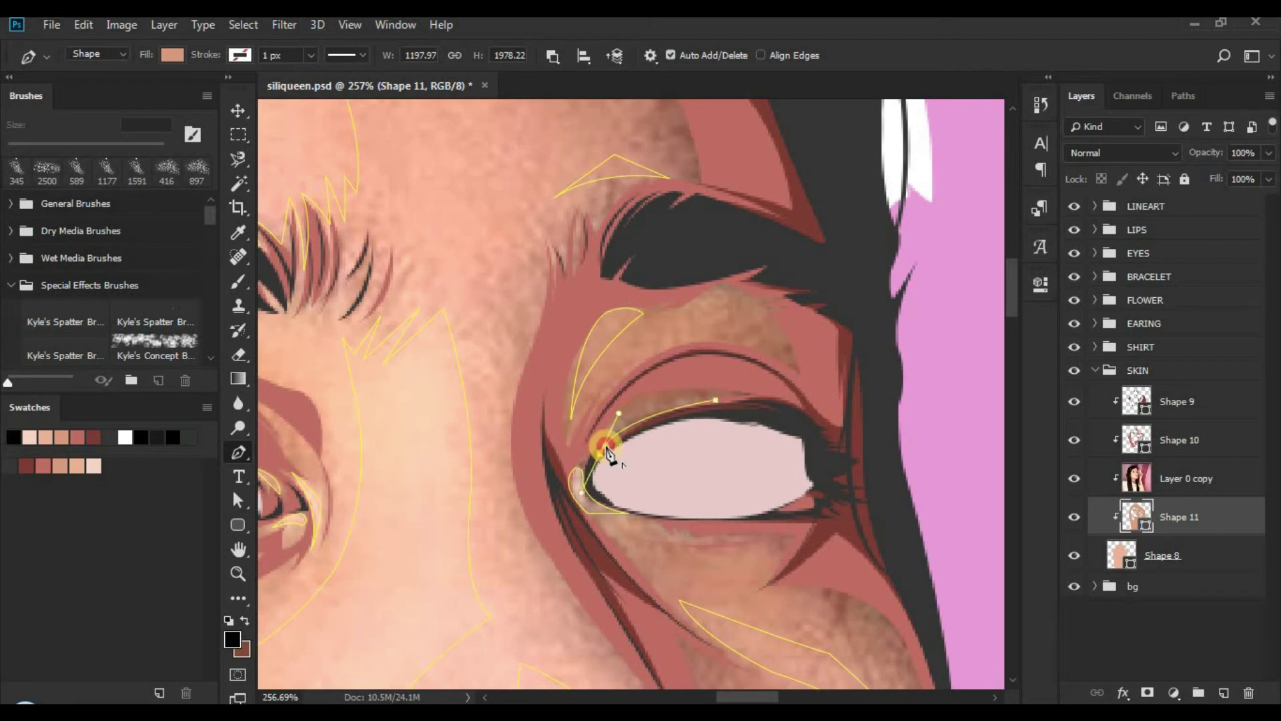
left_click(605, 448, "alt")
left_click(610, 422)
left_click_drag(746, 403, 776, 407)
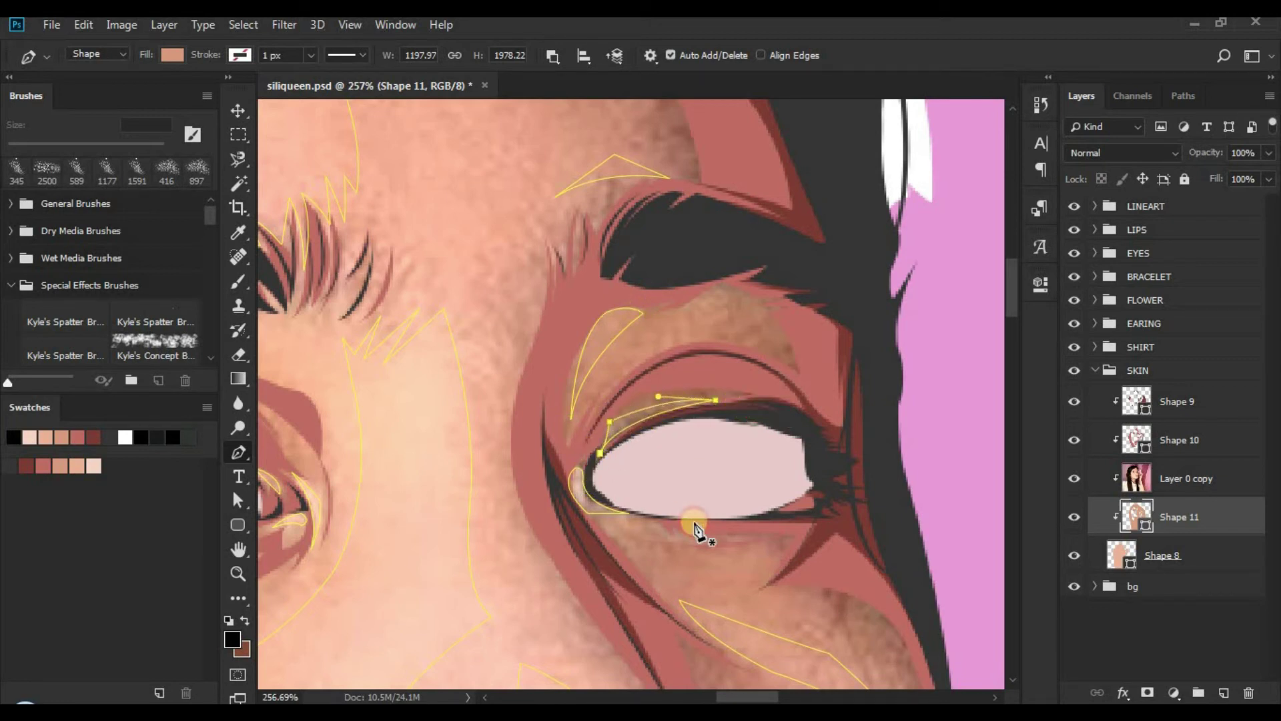
Step: Cut a thin forked light area out of Shape 11 under the lower lid of the flower-side eye, starting near its inner corner
left_click(737, 537)
left_click_drag(567, 503, 564, 505)
left_click(614, 525, "alt")
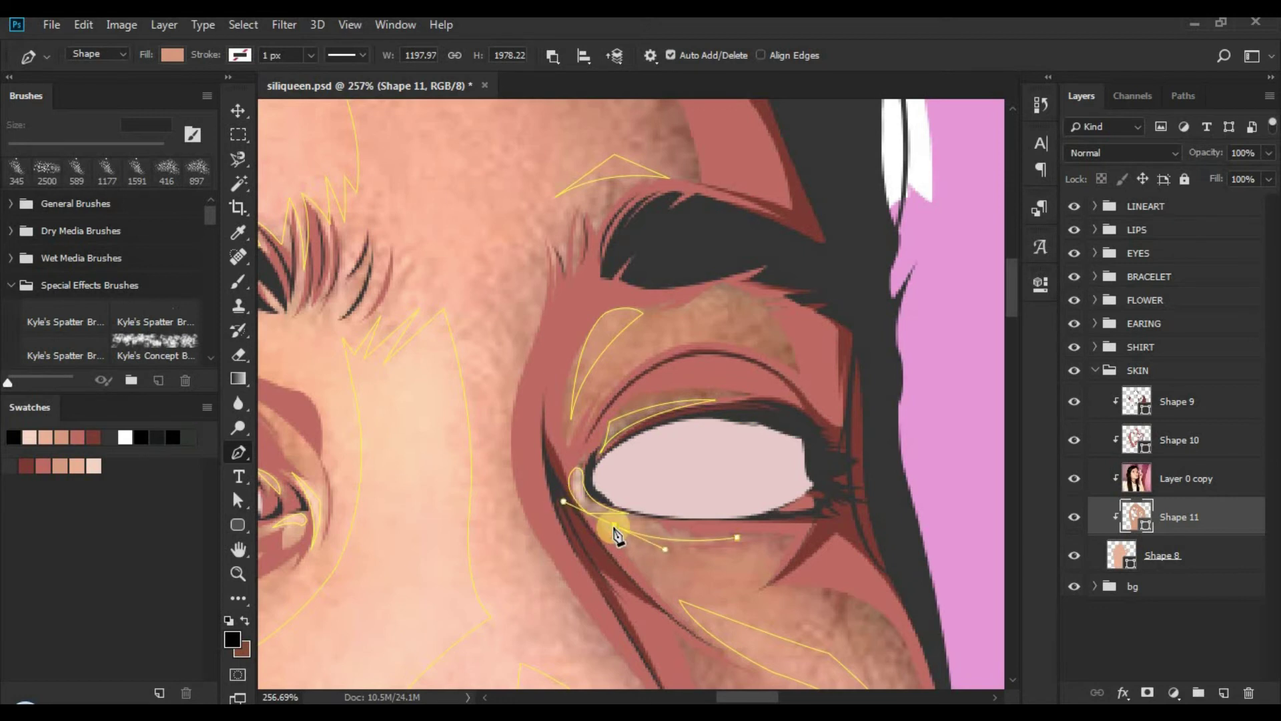
left_click(631, 556)
left_click(599, 520)
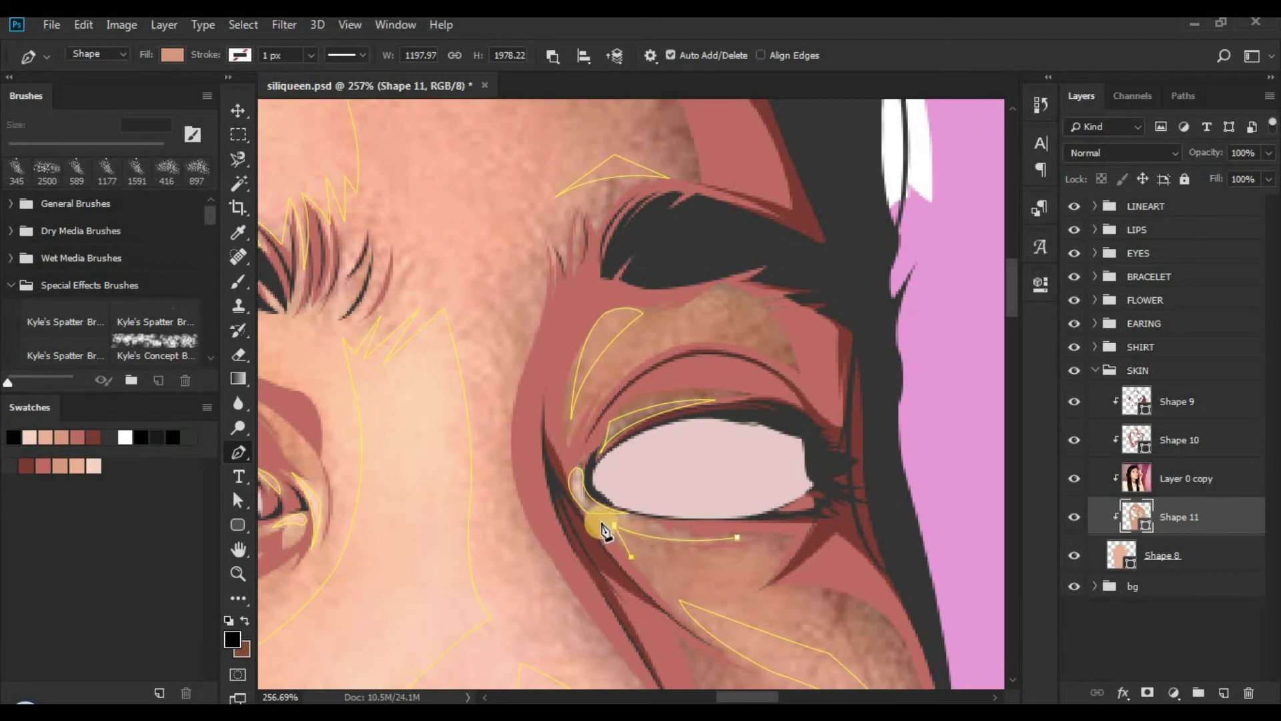
left_click(737, 537)
Step: Hide the Layer 0 copy photo, move it directly below Shape 11, and add an empty layer above Shape 8
left_click(1075, 487)
left_click(1139, 622)
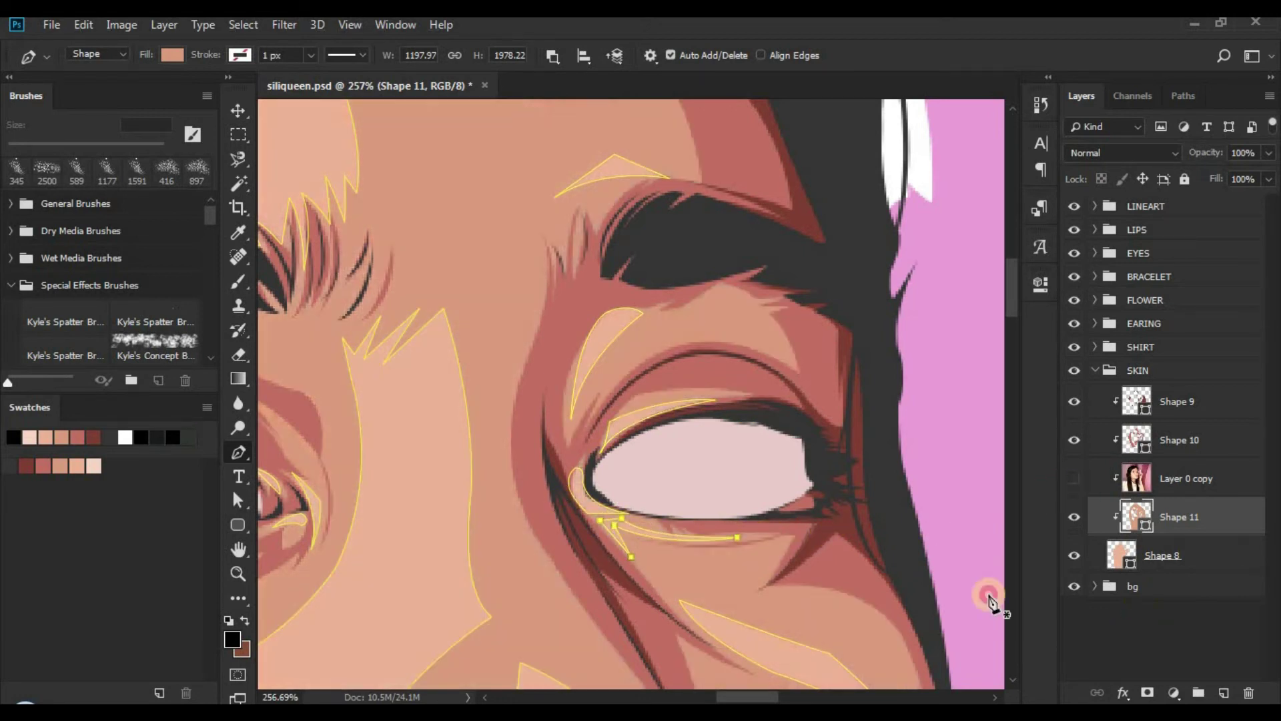
key("z")
left_click_drag(555, 444, 482, 434)
left_click_drag(642, 490, 658, 315)
left_click_drag(1171, 478, 1173, 534)
left_click(1172, 556)
left_click(1224, 694)
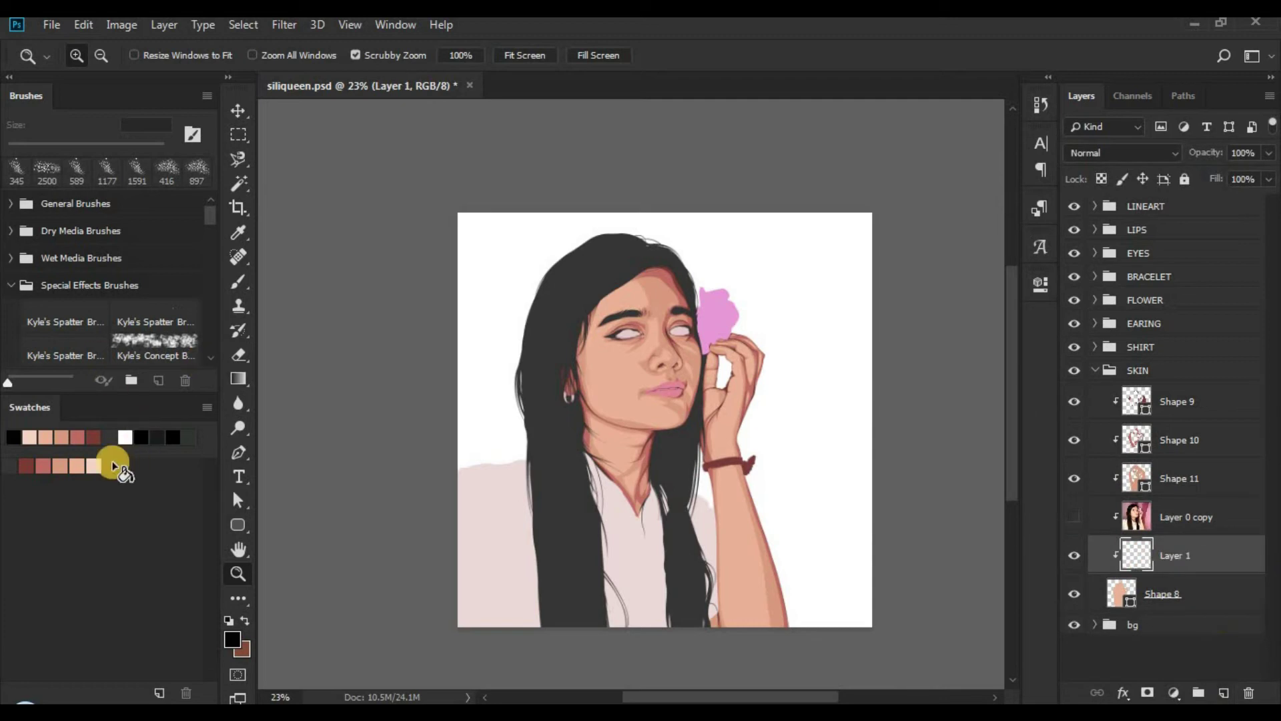
Step: Show the Layer 0 copy photo again and begin a new pen shape on the empty layer with a curve on the chin
left_click(1072, 519)
left_click_drag(780, 463, 755, 472)
left_click_drag(609, 362, 680, 364)
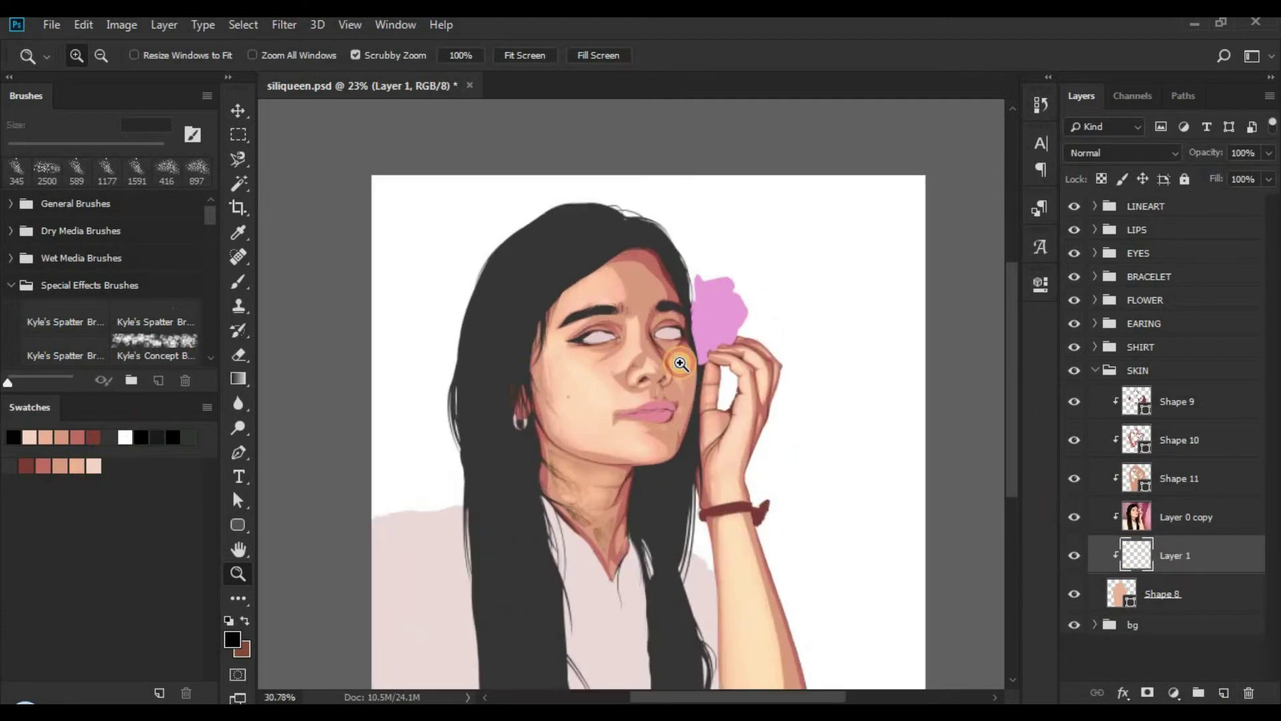
left_click(681, 364)
left_click(681, 364)
key("p")
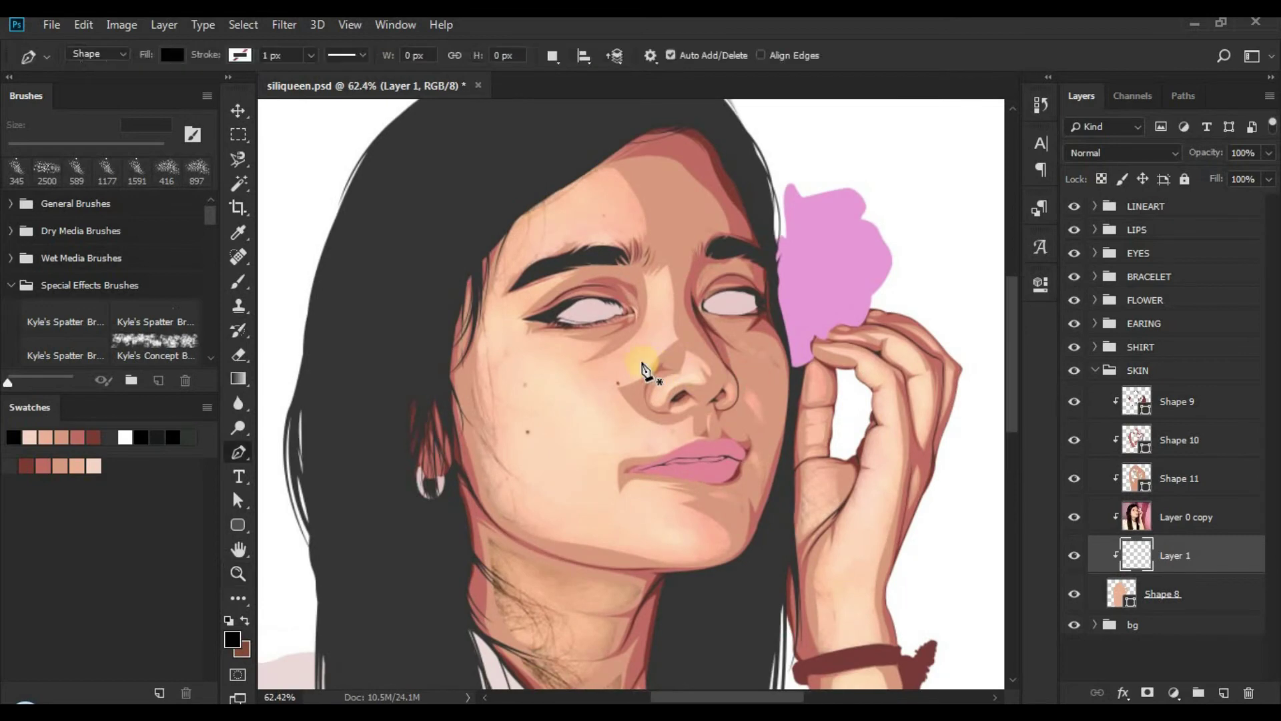
key("z")
left_click_drag(514, 303, 564, 313)
left_click_drag(607, 407, 609, 364)
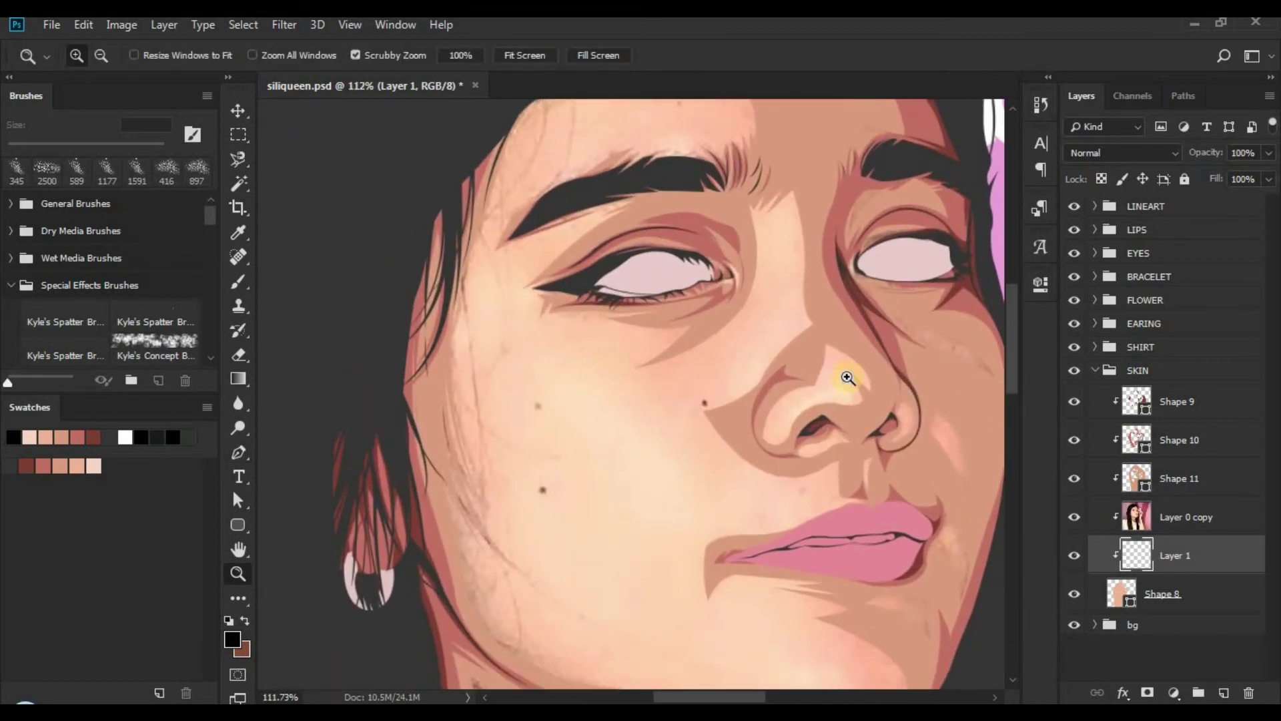
left_click_drag(649, 295, 601, 260)
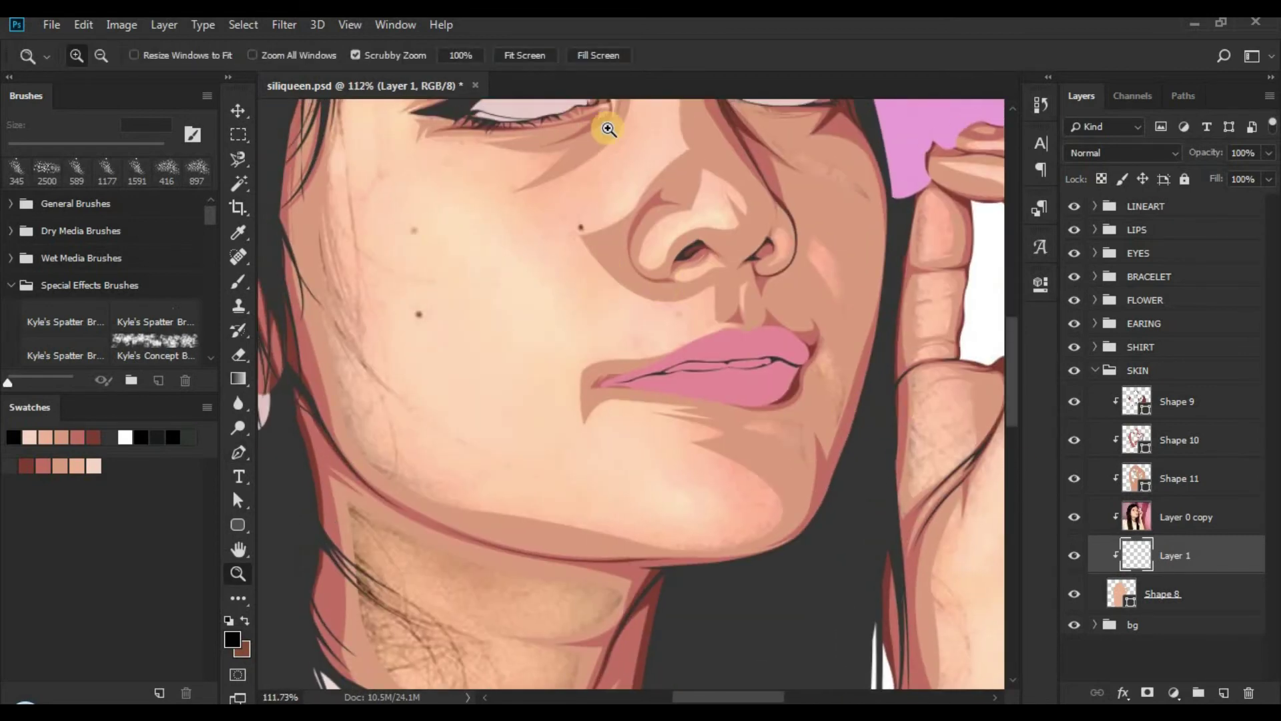
left_click(238, 441)
left_click(734, 520)
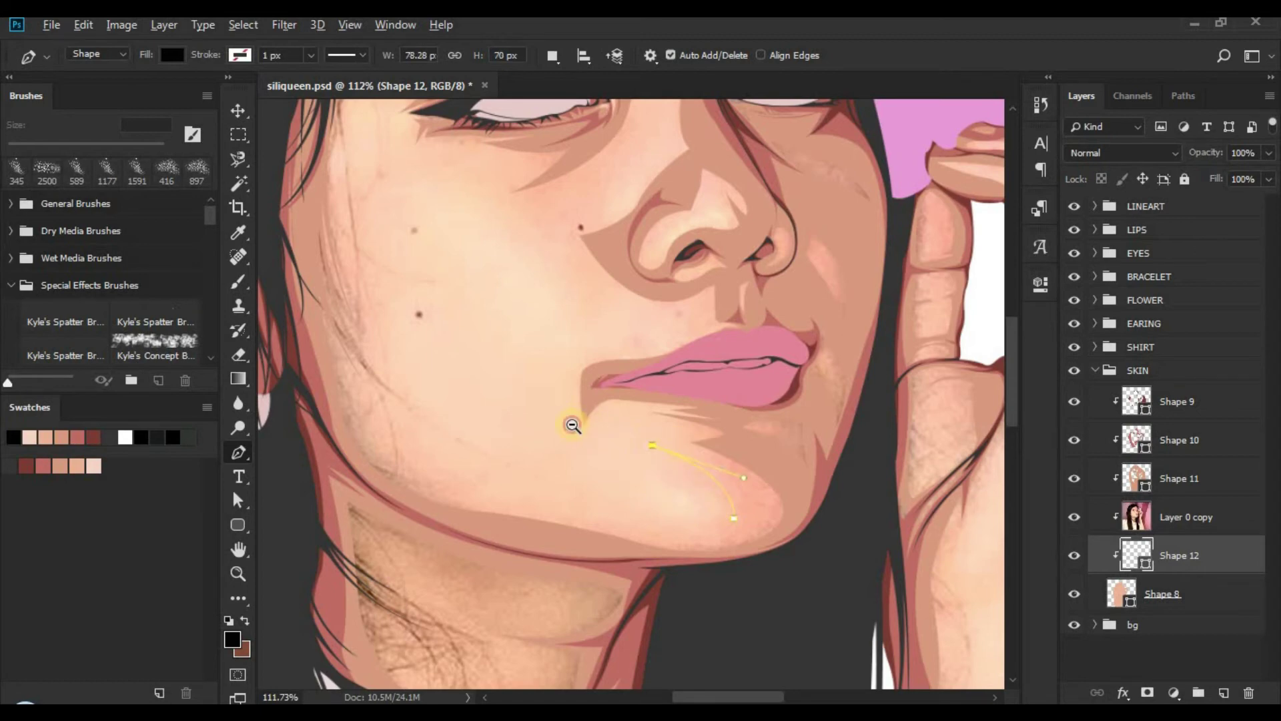
Step: Continue the new shape's outline from the chin, notching below the lower lip and curving around the corner of the mouth
left_click_drag(572, 425, 634, 418)
left_click(751, 445)
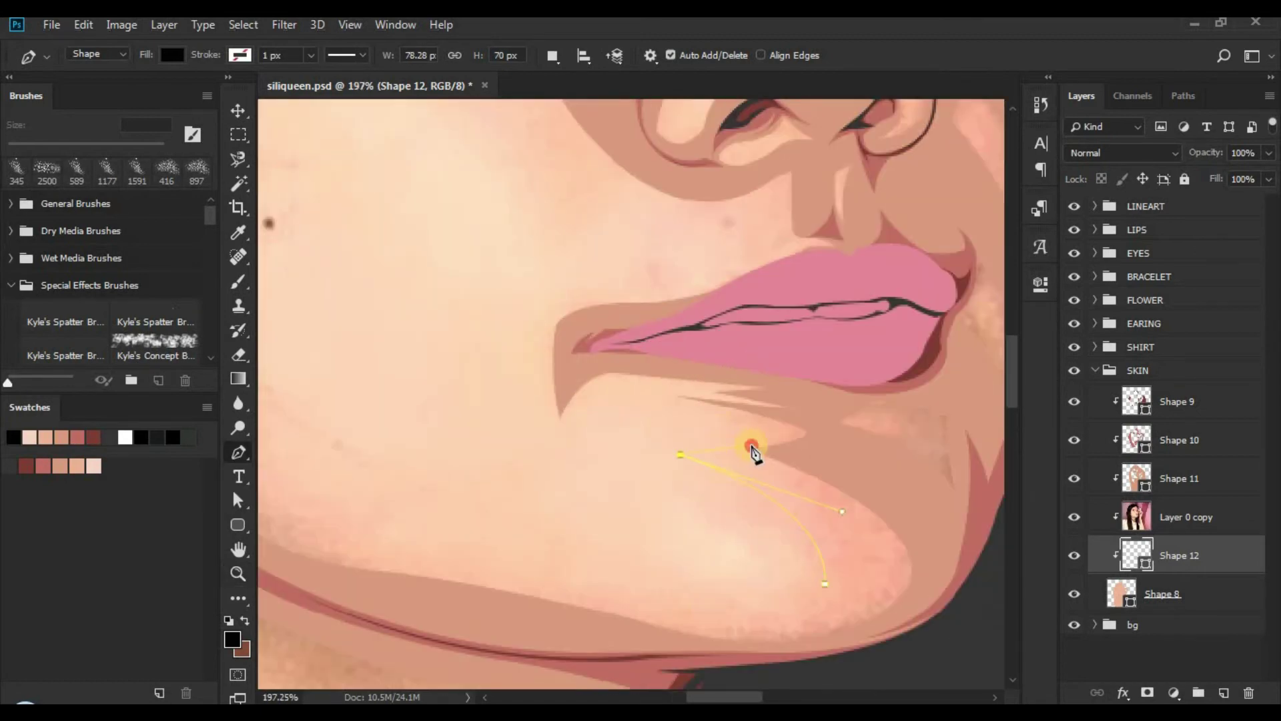
left_click(664, 387)
key("ctrl+z")
left_click(562, 417, "alt")
left_click_drag(556, 320, 596, 249)
left_click(553, 320, "alt")
left_click_drag(651, 302, 578, 312)
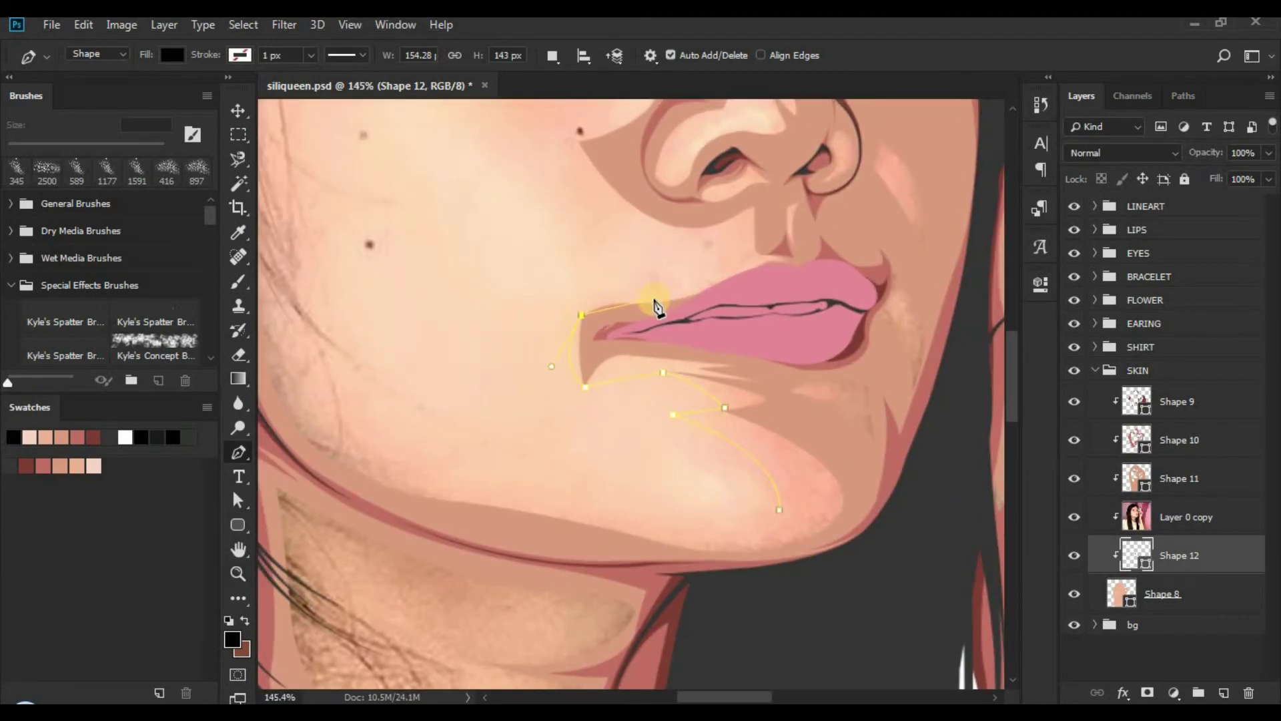
left_click_drag(540, 330, 555, 398)
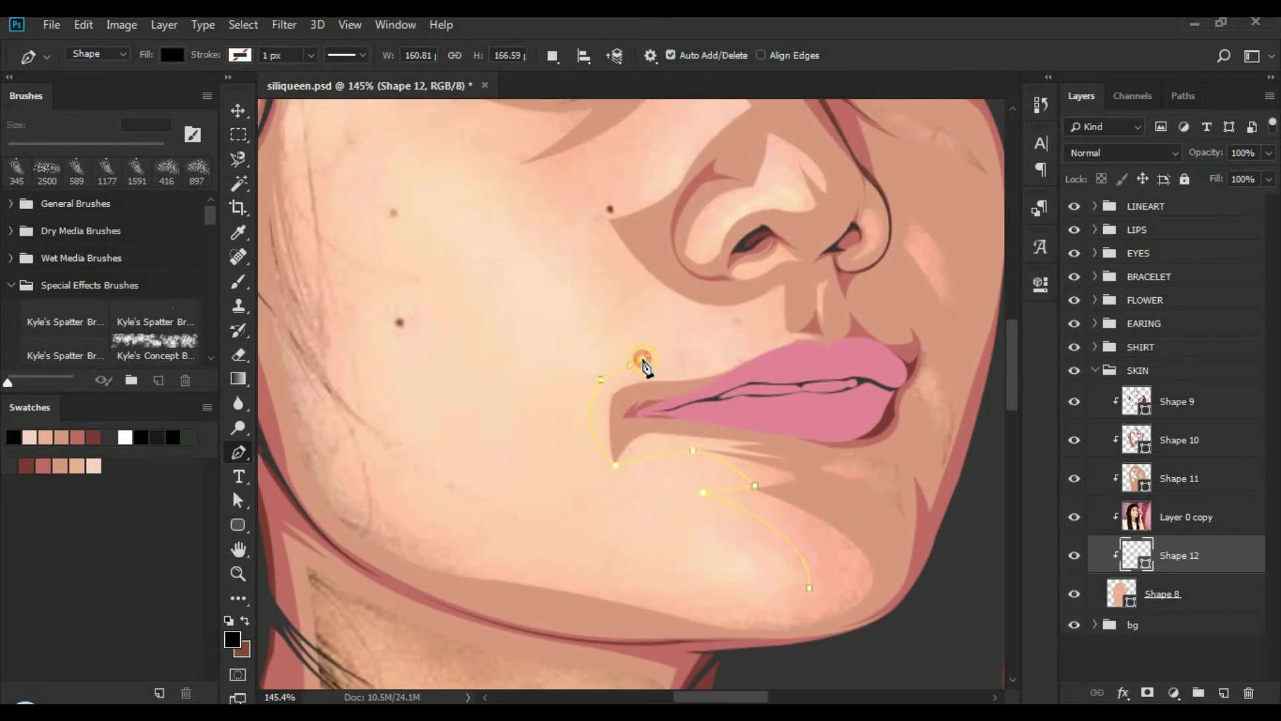
Step: Trace the outline up the cheek beside the nose and round it over below the eye towards the hairline
left_click_drag(643, 365, 642, 364)
scroll(579, 393, "up", 3)
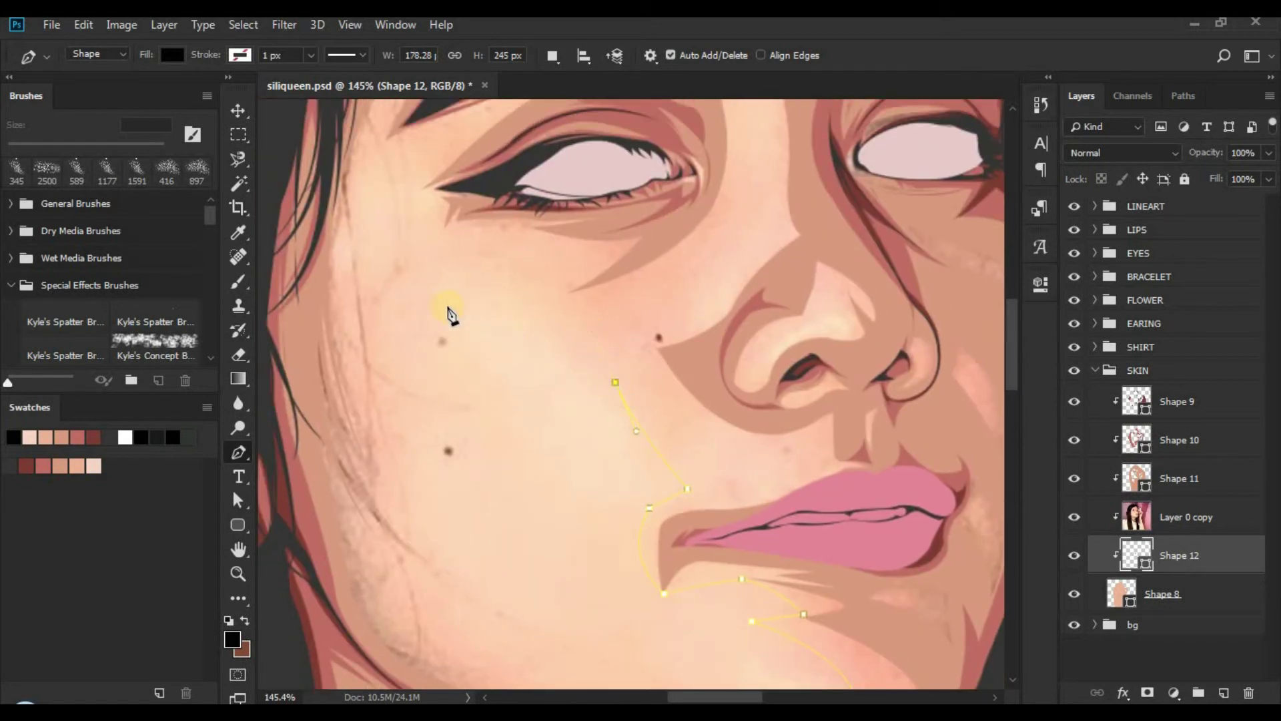
left_click_drag(365, 241, 335, 232)
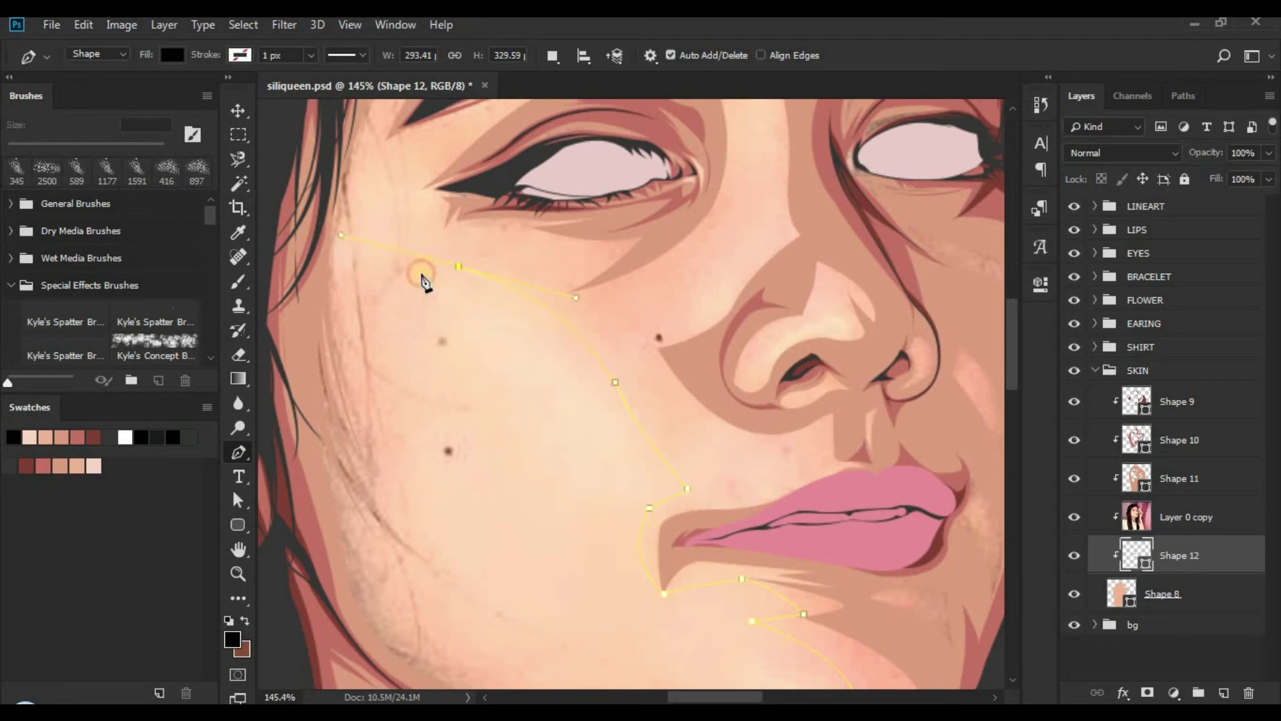
left_click(434, 298, "alt")
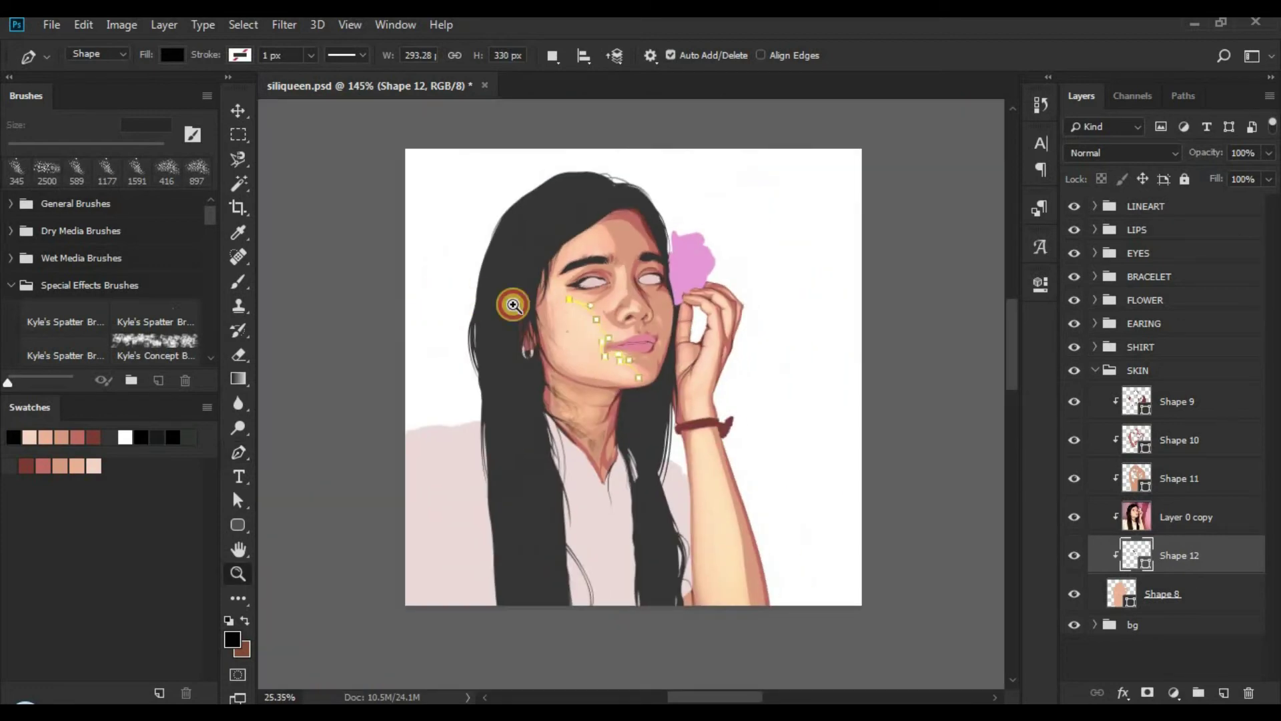
left_click(512, 303, "ctrl")
left_click_drag(483, 291, 604, 343)
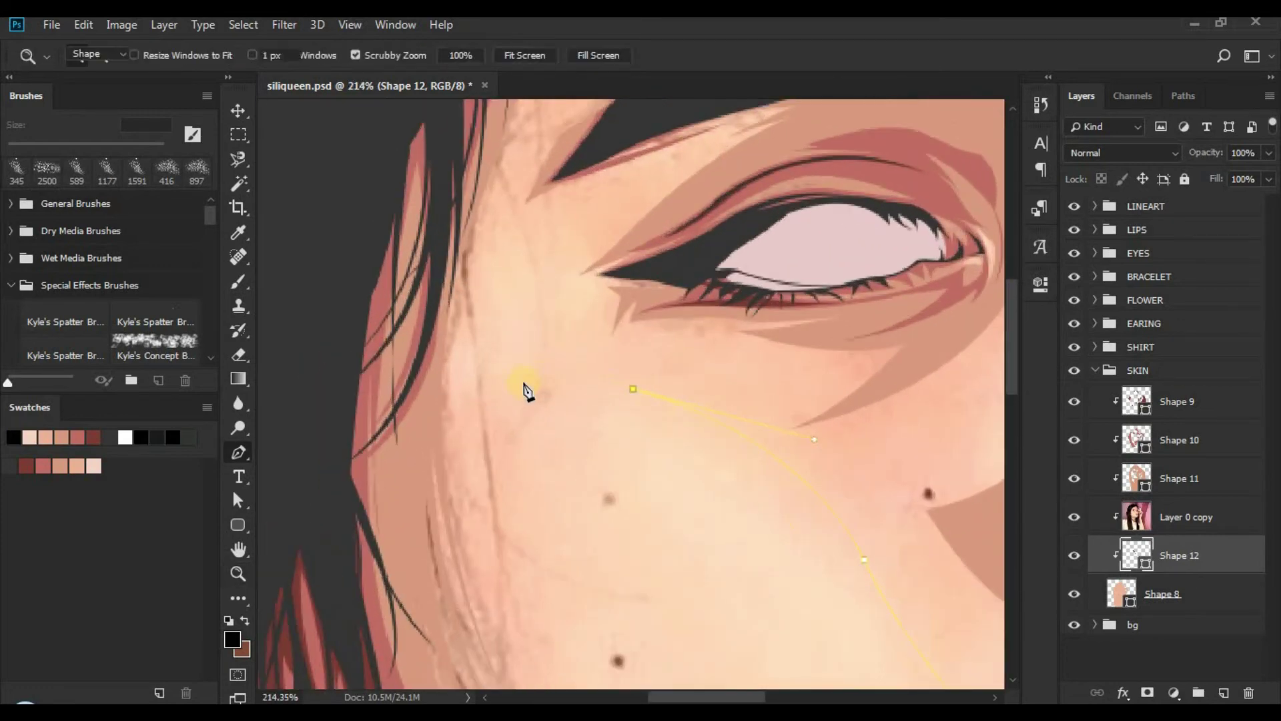
left_click_drag(514, 383, 485, 378)
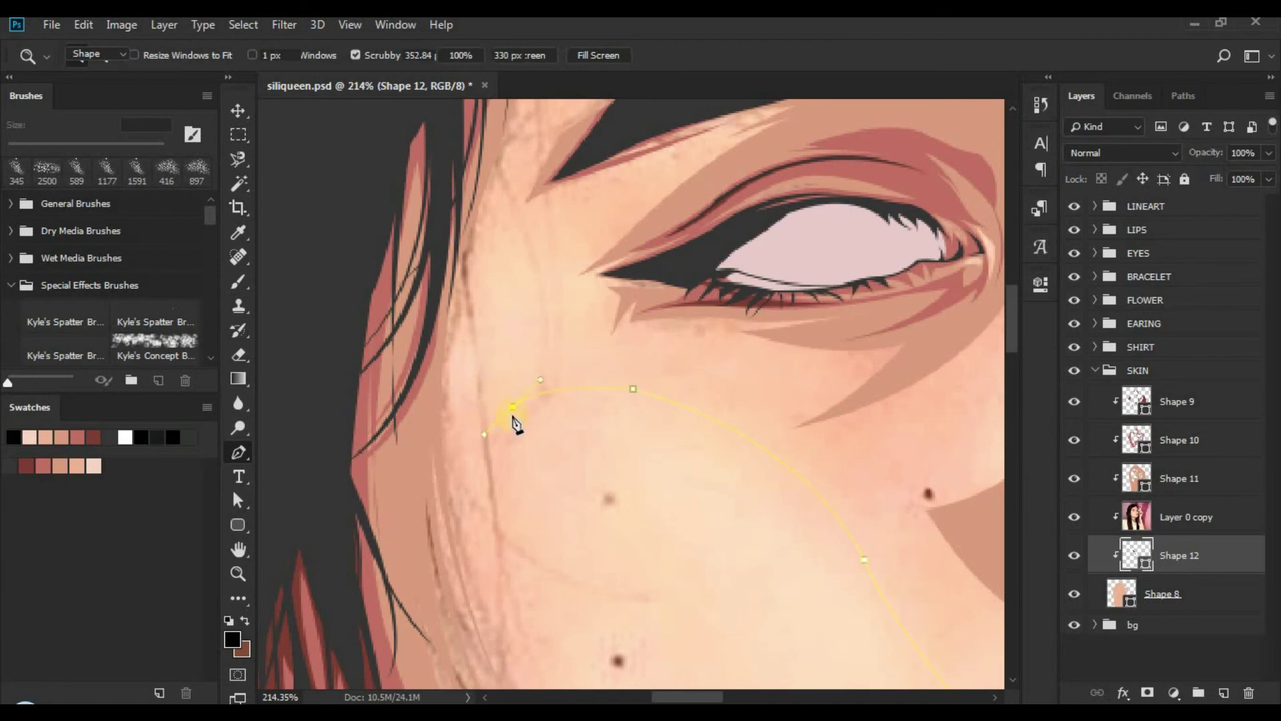
left_click(513, 407, "alt")
Step: Trace down the outer cheek with a deep inward notch between the two moles, follow the jaw, and close the shape at the chin
left_click_drag(539, 491, 486, 305)
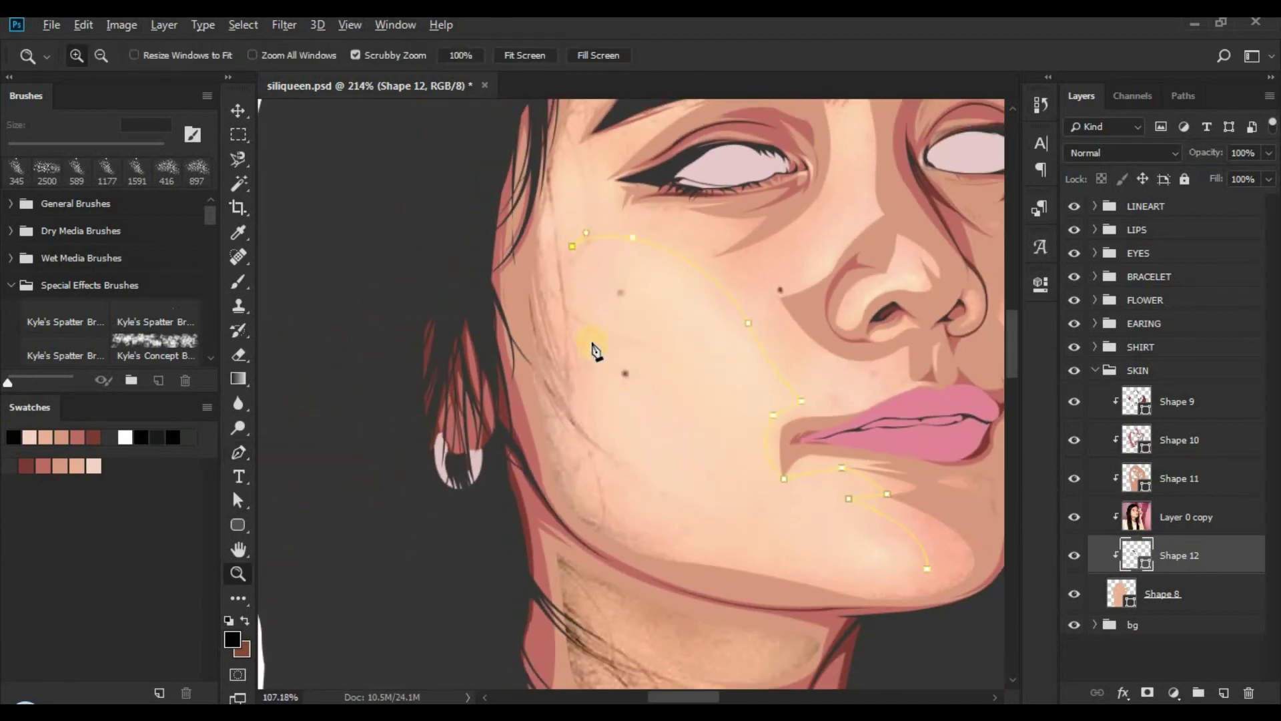
key("p")
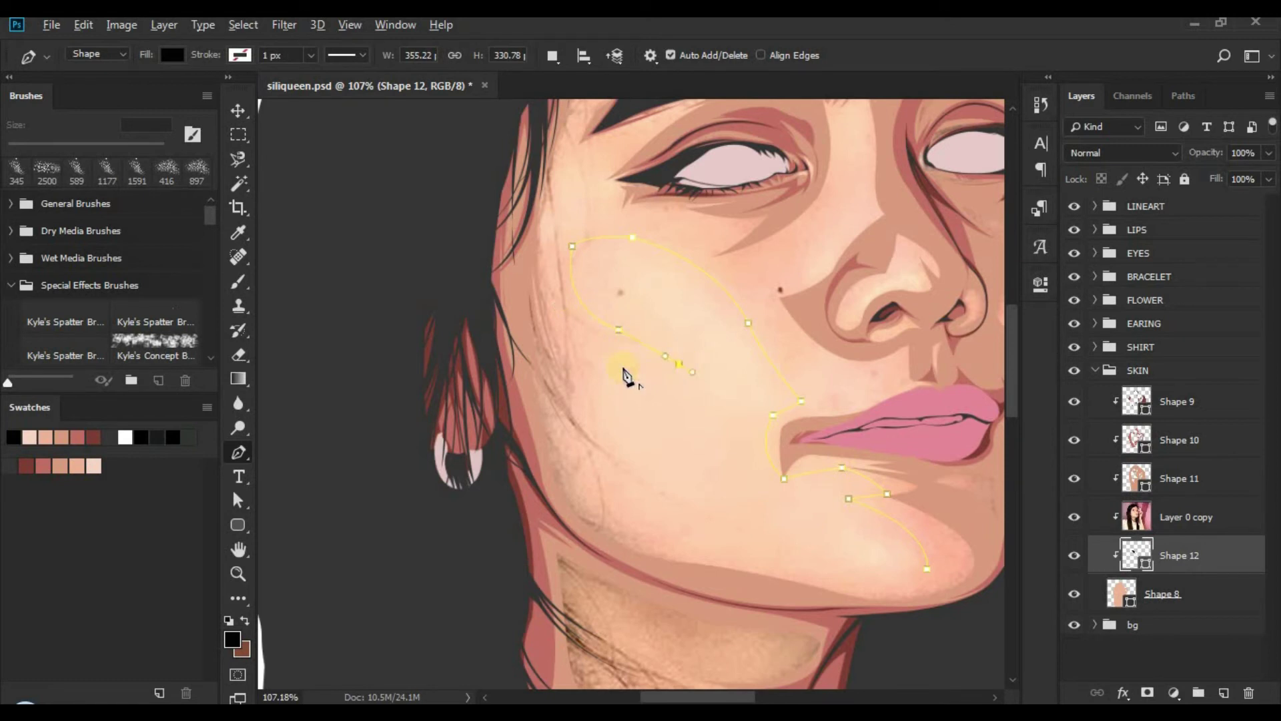
left_click_drag(572, 365, 551, 393)
left_click(588, 371, "alt")
left_click_drag(607, 358, 489, 233)
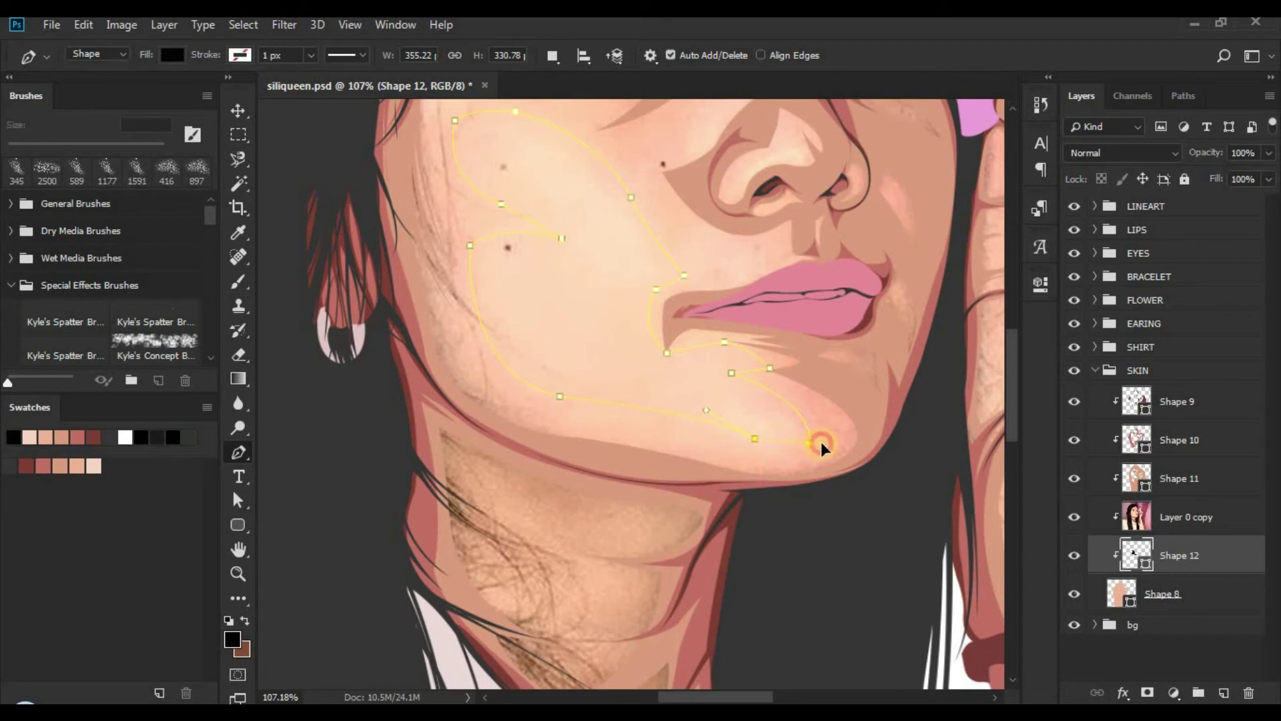
left_click_drag(838, 360, 766, 486)
left_click_drag(713, 400, 626, 394)
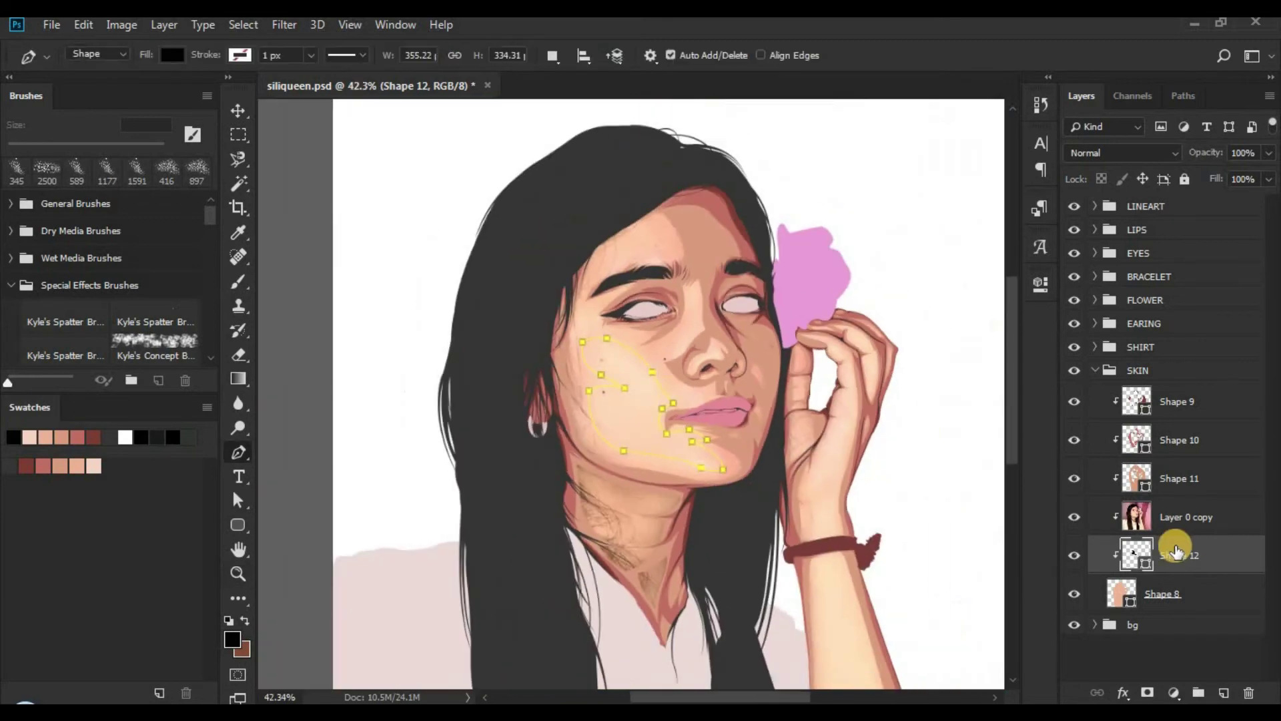
Step: Hide the Layer 0 copy photo and recolour Shape 12's fill with the palest pink skin swatch
left_click(1072, 517)
left_click(1141, 559)
double_click(1141, 559)
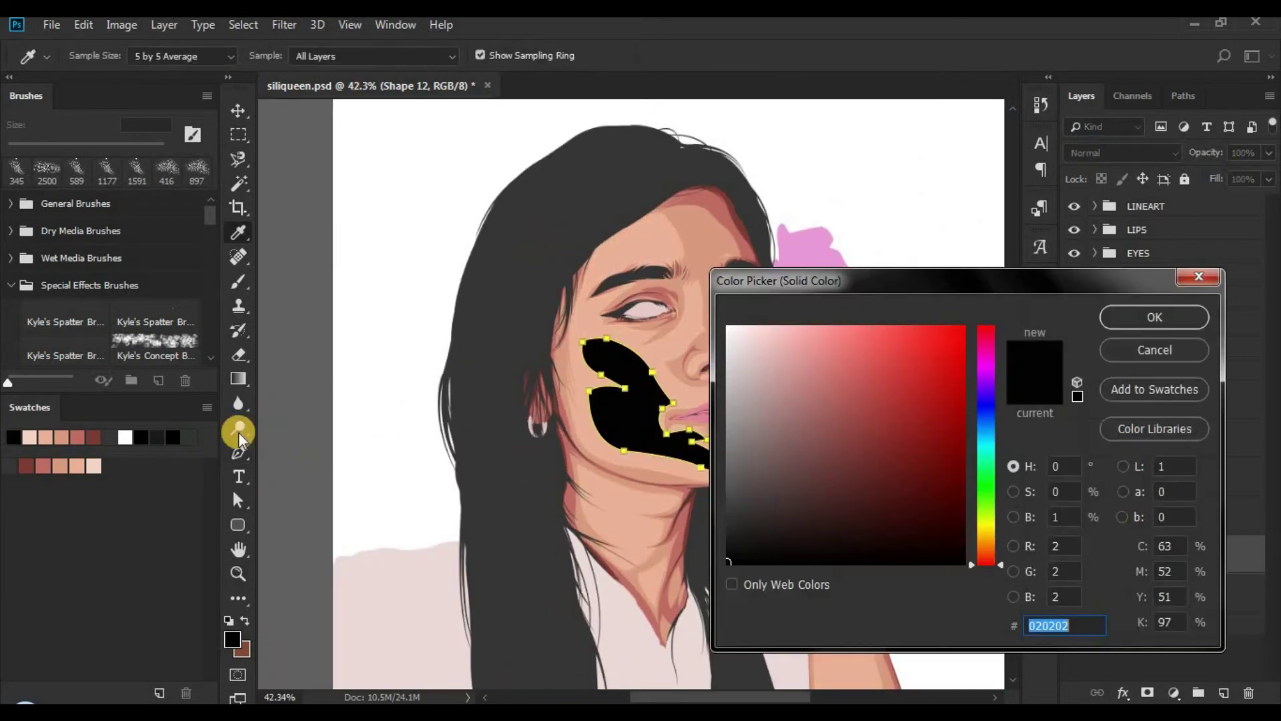
left_click(94, 466)
left_click(1129, 320)
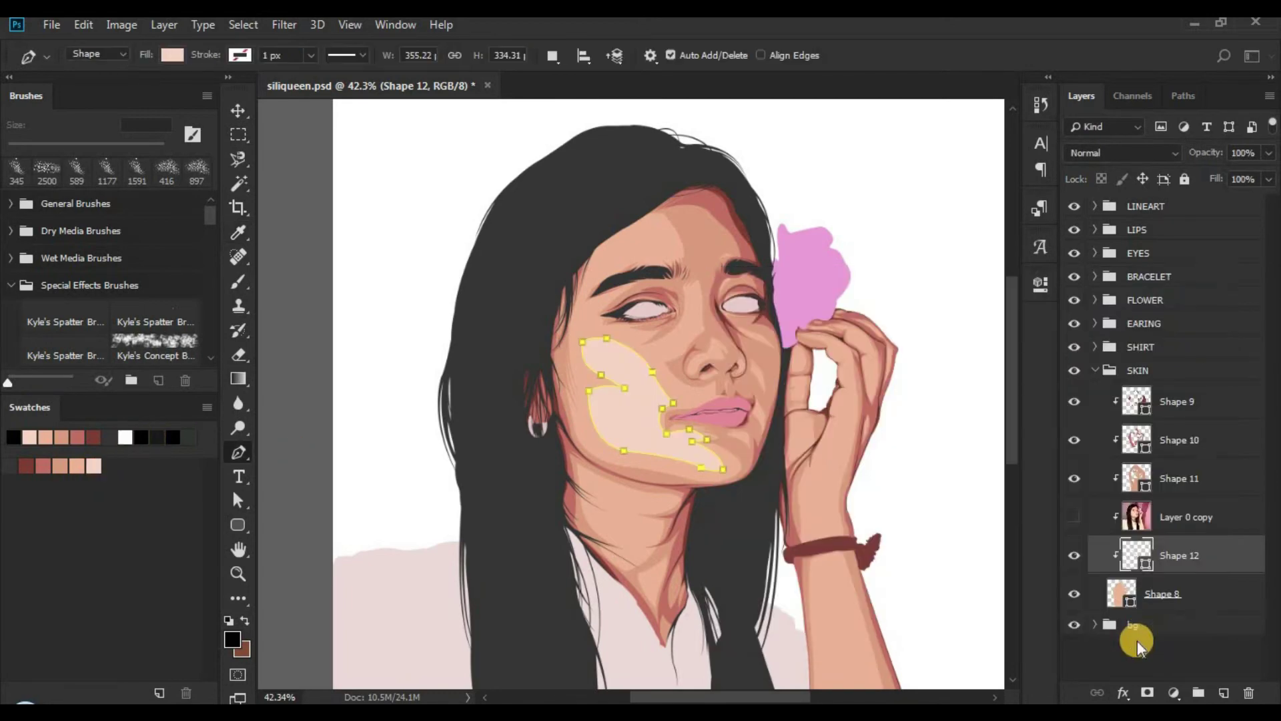
Step: Deselect the shape layer and examine the pale cheek highlight against the whole portrait
left_click(1146, 647)
key("z")
left_click_drag(572, 353, 527, 353)
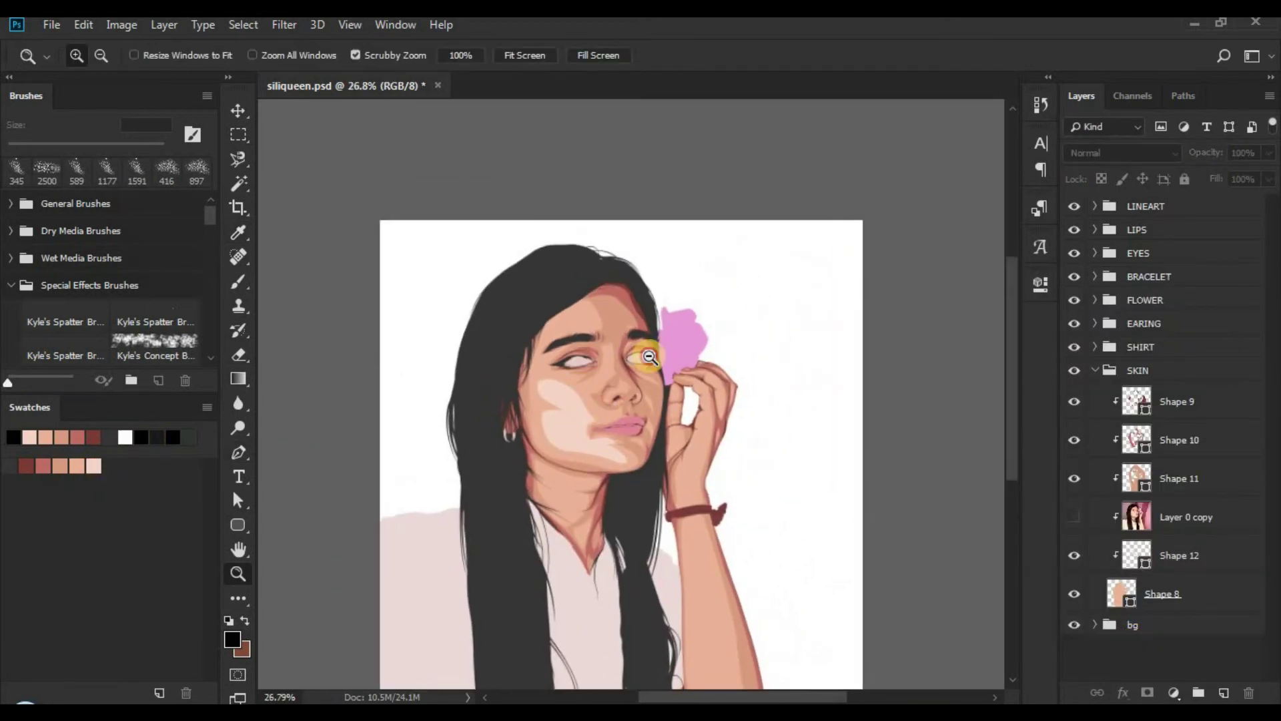
scroll(643, 337, "up", 3)
Step: Show the Layer 0 copy photo again and start a Combine Shapes subpath on Shape 12 curving from the jaw to the outer cheek
left_click(1074, 516)
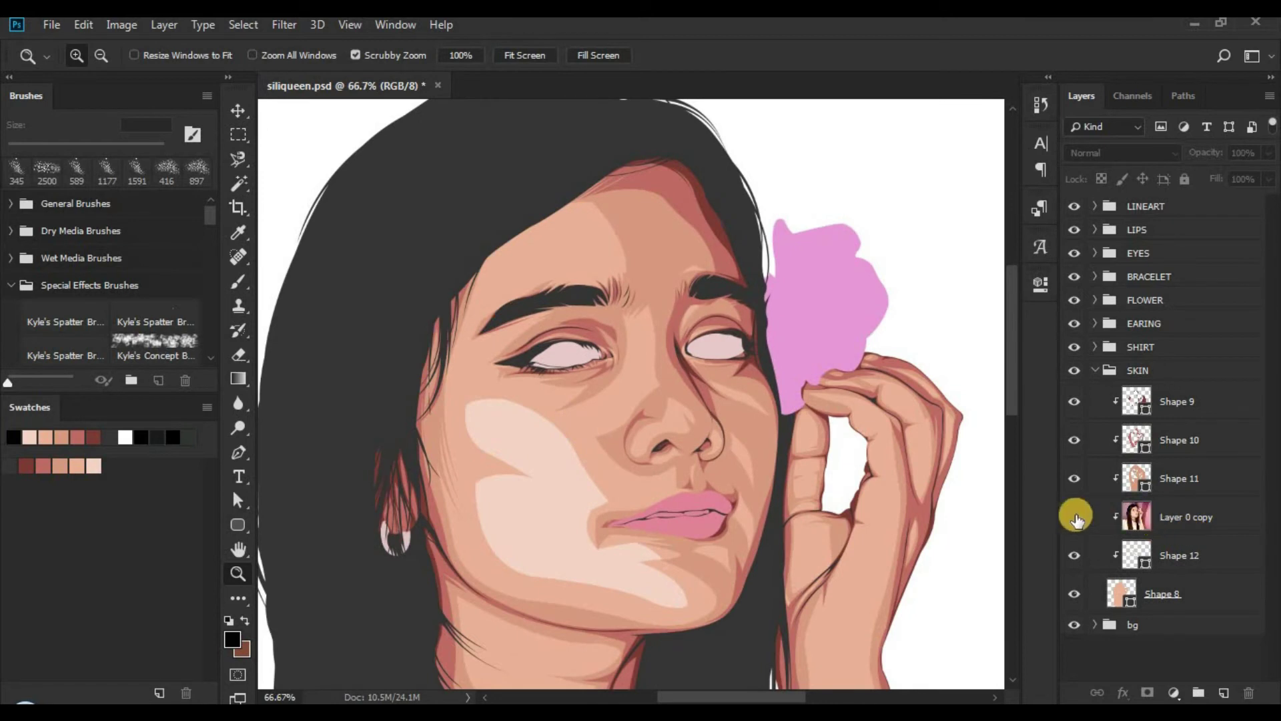
left_click(1172, 549)
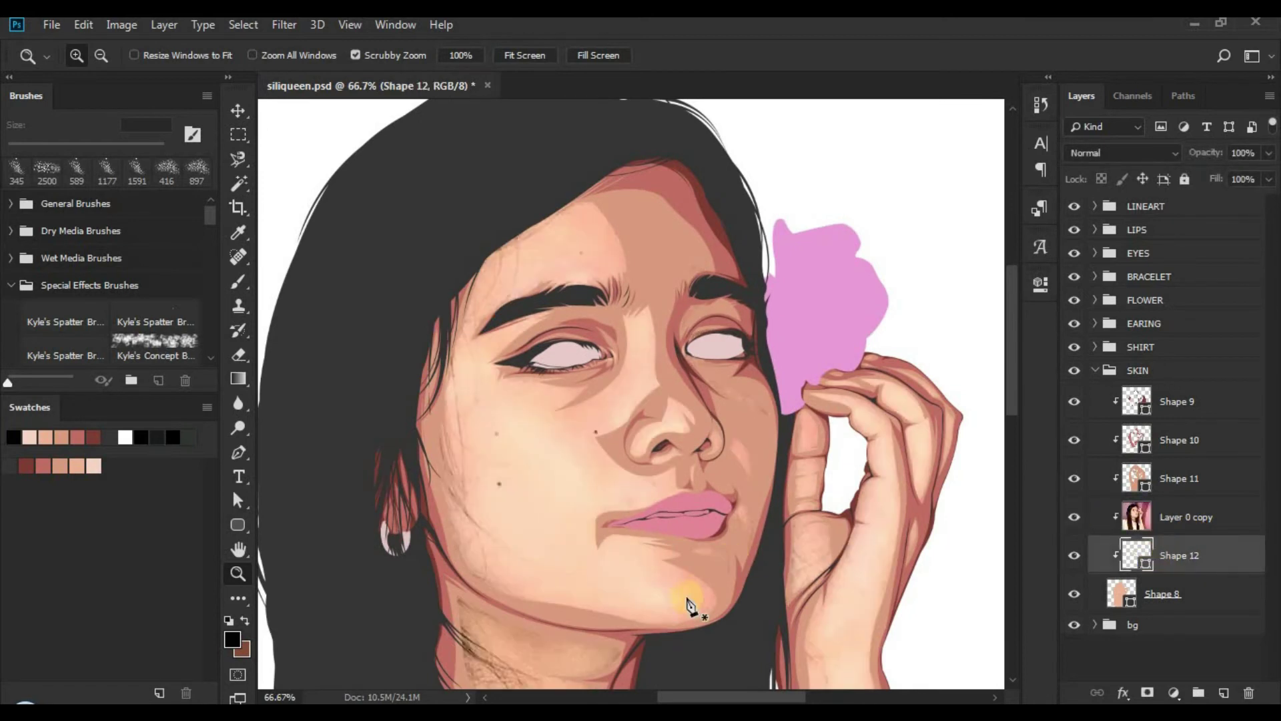
key("p")
key("z")
left_click_drag(639, 478, 671, 475)
key("p")
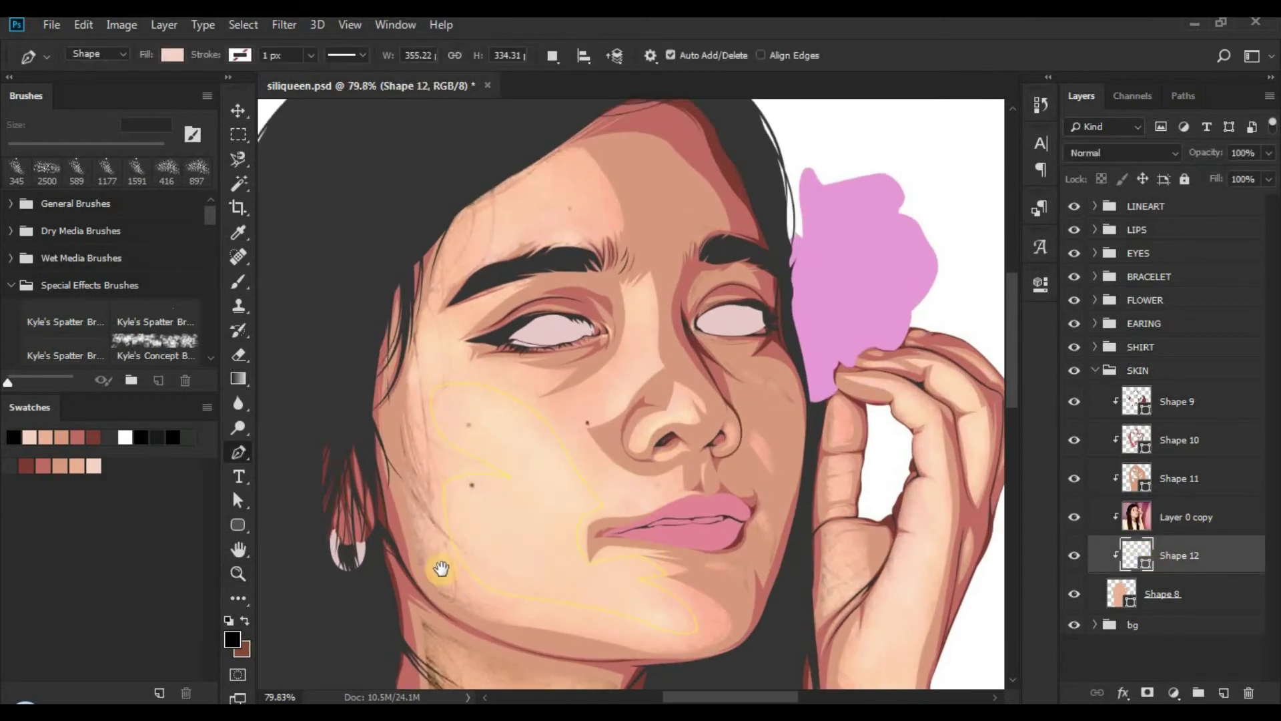
left_click_drag(438, 572, 530, 557)
left_click(559, 62)
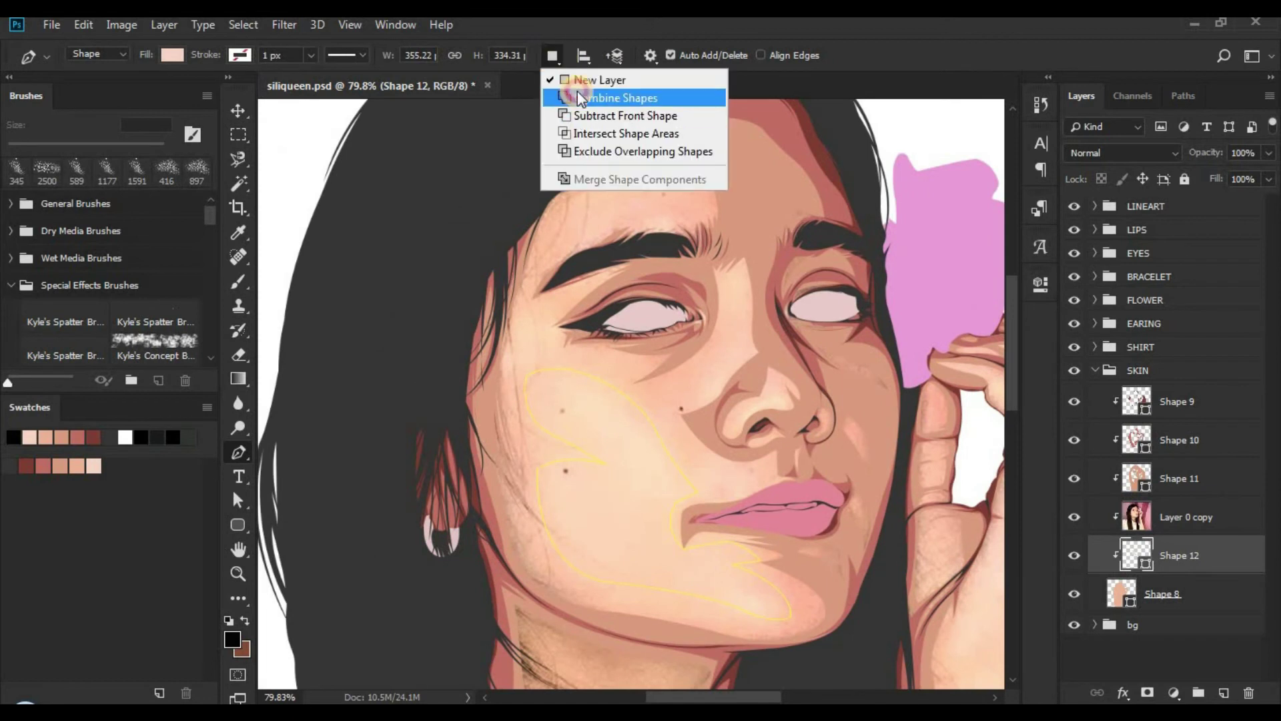
left_click(578, 91)
left_click(654, 582)
left_click(529, 558)
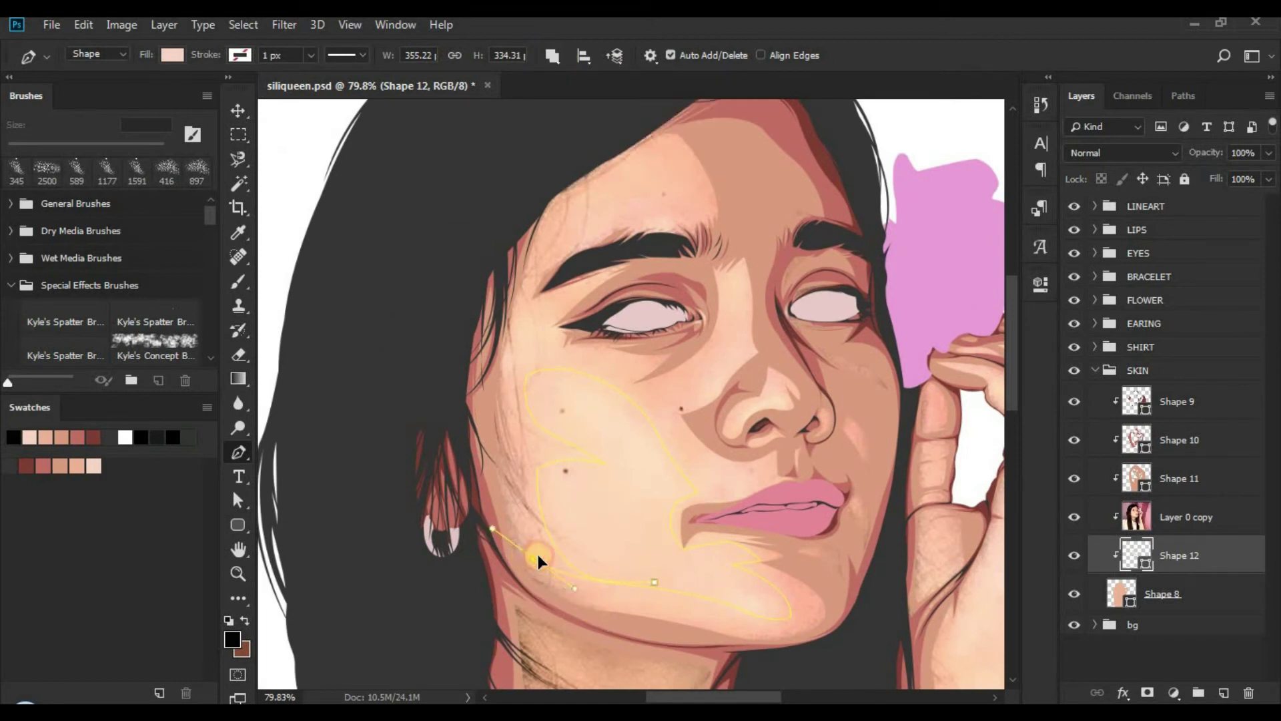
left_click(535, 558, "alt")
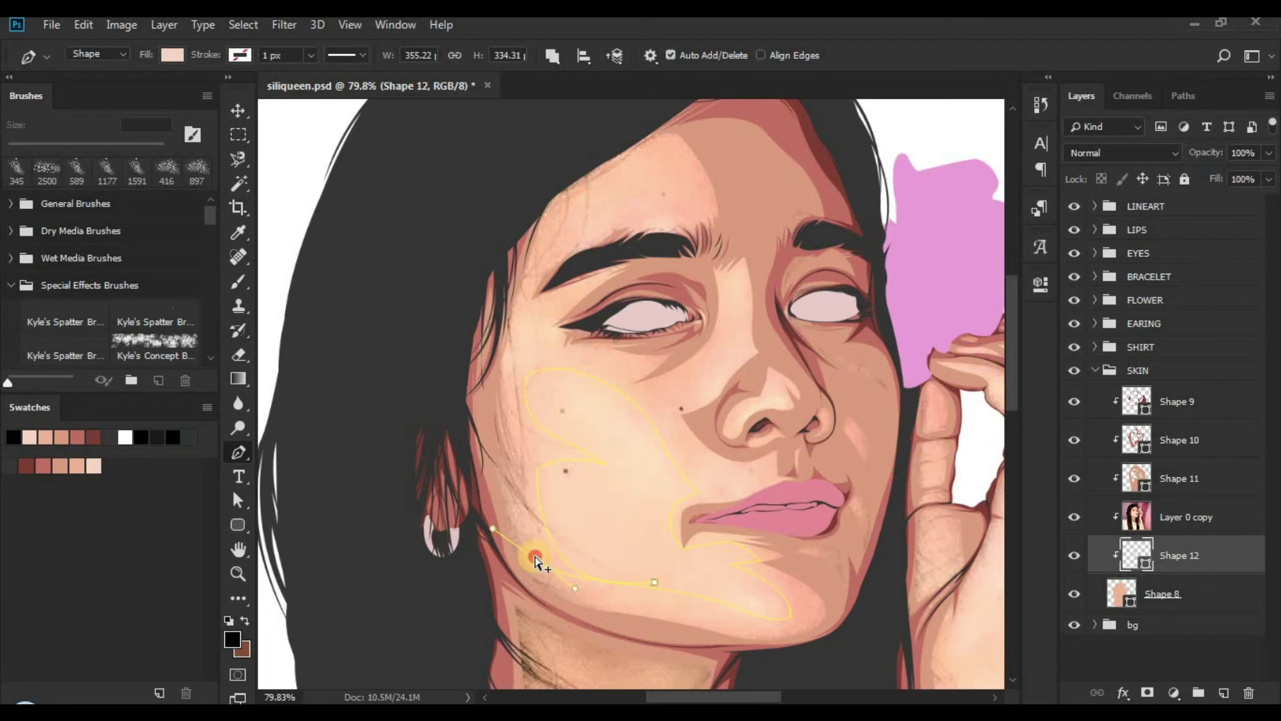
Step: Carry the added outline up the outer cheek to the lower mole and close it inside the existing cheek highlight
left_click(538, 467)
left_click_drag(538, 458, 554, 453)
left_click_drag(654, 582, 694, 600)
left_click(614, 469)
left_click_drag(495, 424, 539, 459)
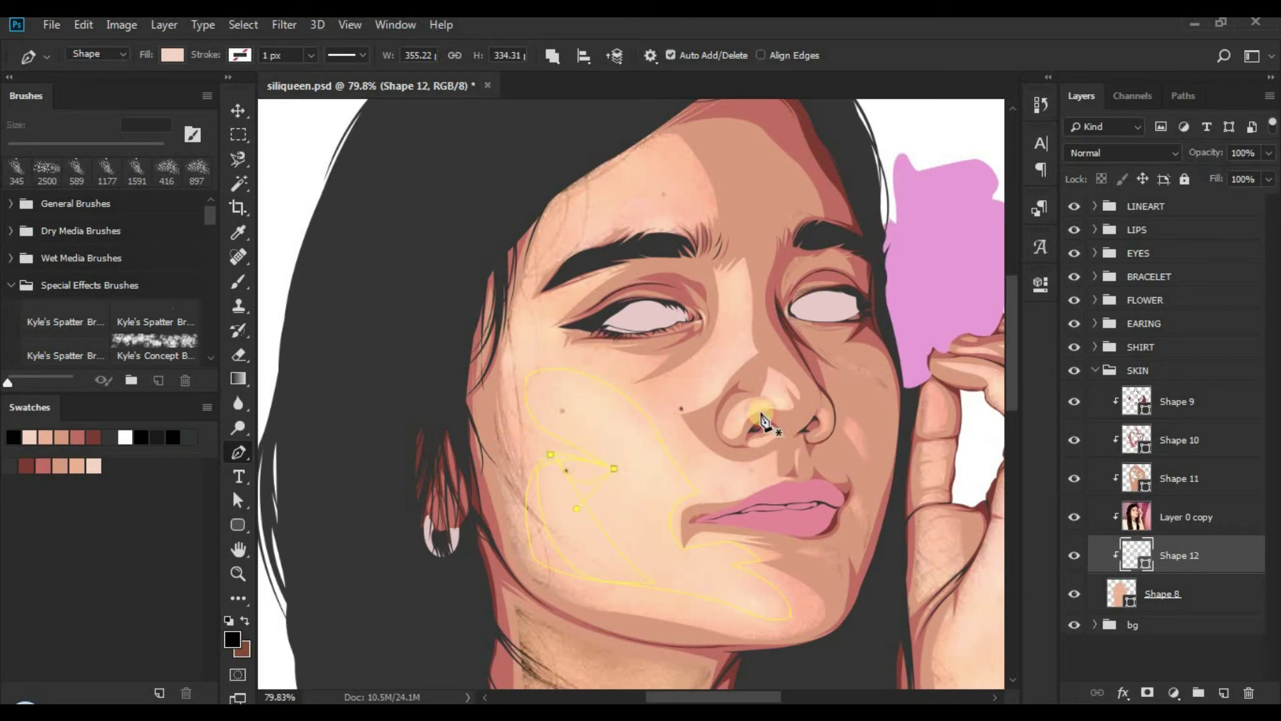
left_click(553, 55)
left_click(639, 179)
left_click_drag(647, 178, 622, 215)
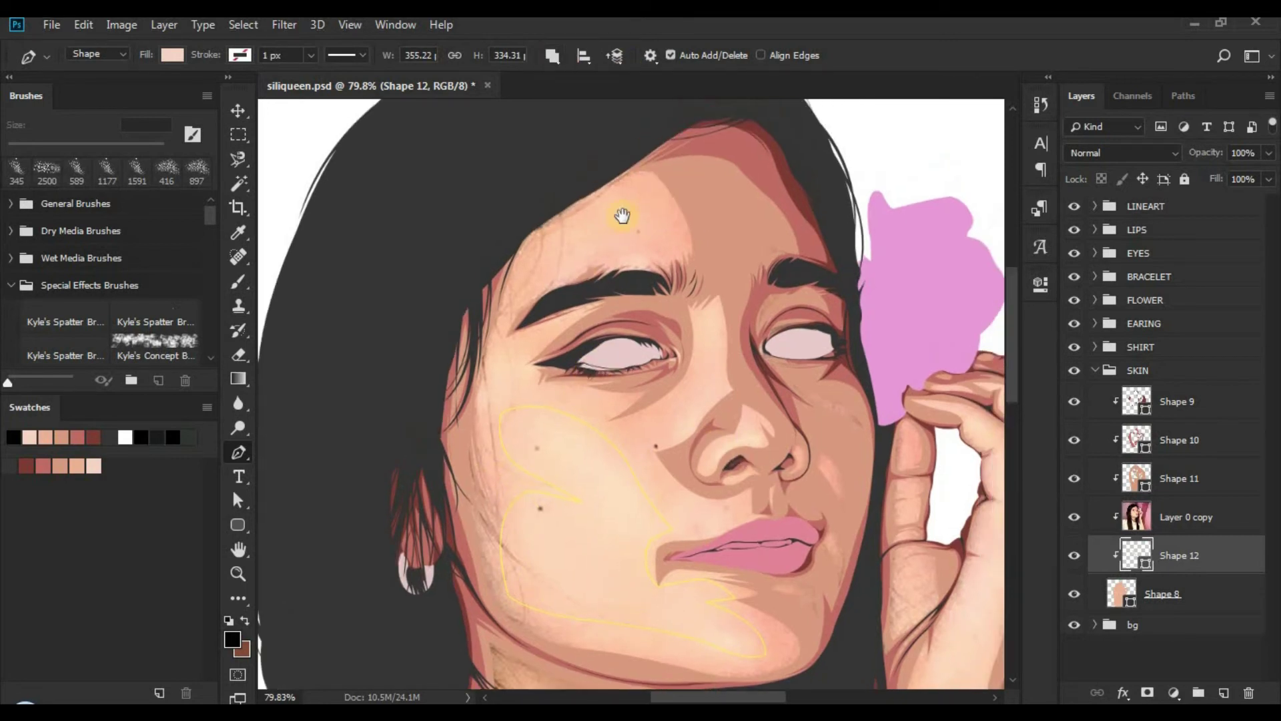
left_click(555, 57)
left_click(587, 97)
left_click_drag(482, 341, 658, 333)
left_click_drag(503, 386, 502, 437)
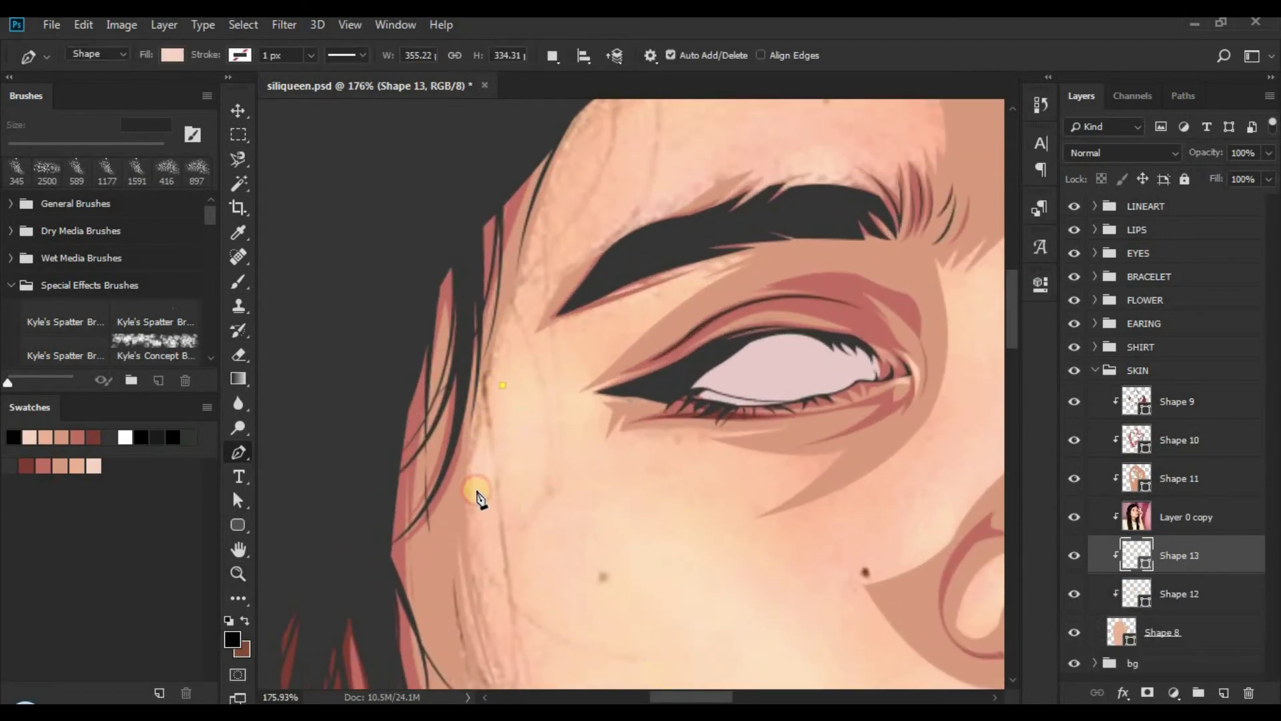
Step: Add a small jagged highlight patch to Shape 12 in Combine Shapes mode, between the hairline and the outer eye corner
left_click(553, 55)
left_click(574, 114)
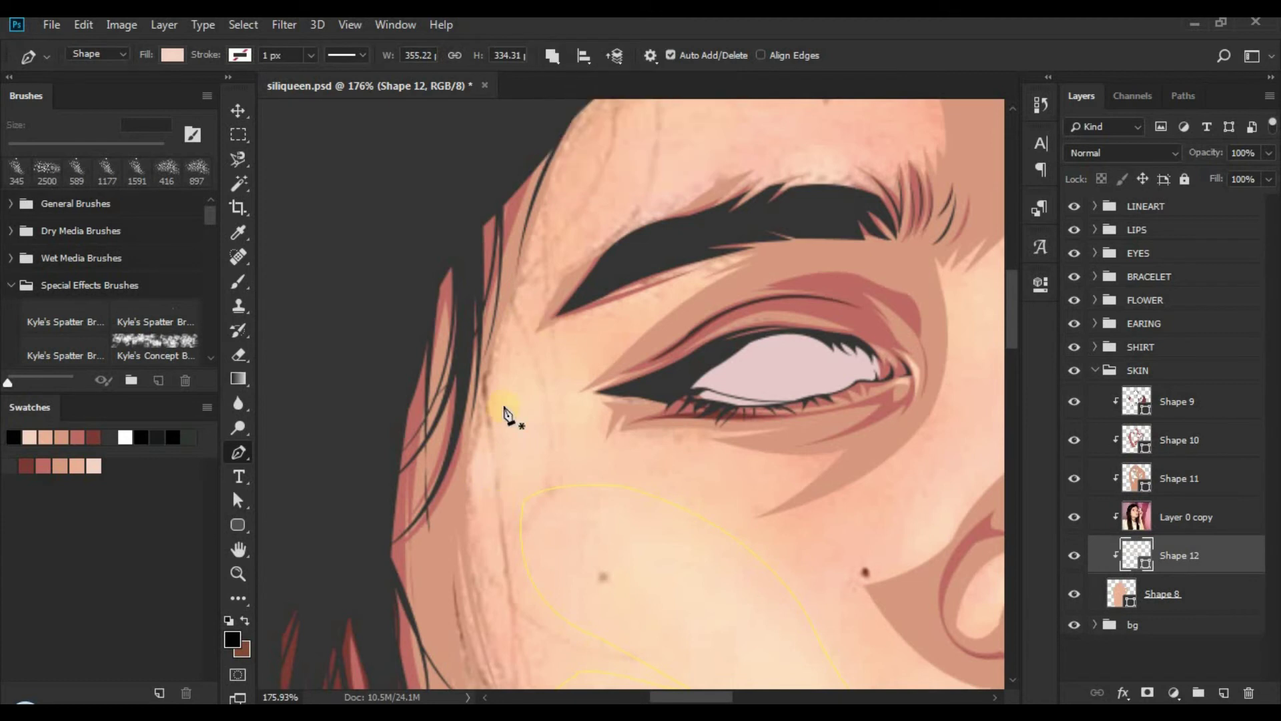
left_click_drag(505, 377, 473, 536)
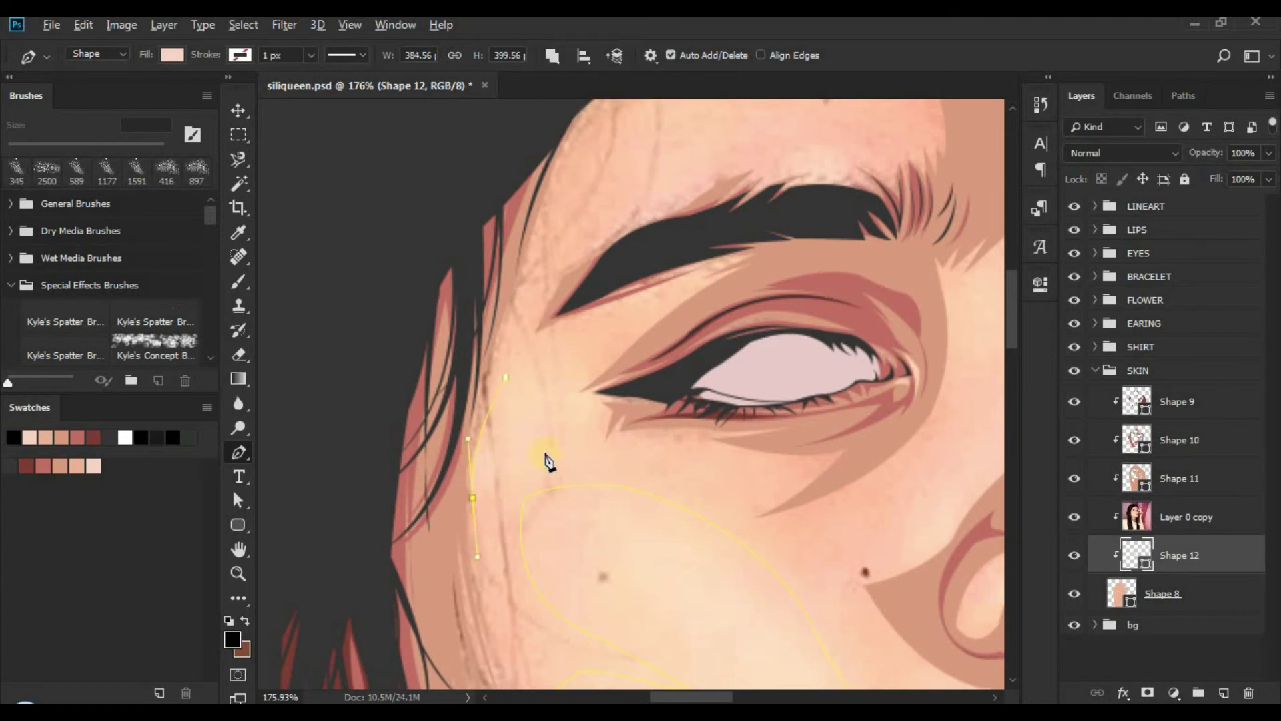
left_click(525, 408)
Step: Start a Combine Shapes forehead highlight on Shape 12, arching up from the inner end of the eyebrow nearest the ear
left_click_drag(656, 339, 581, 339)
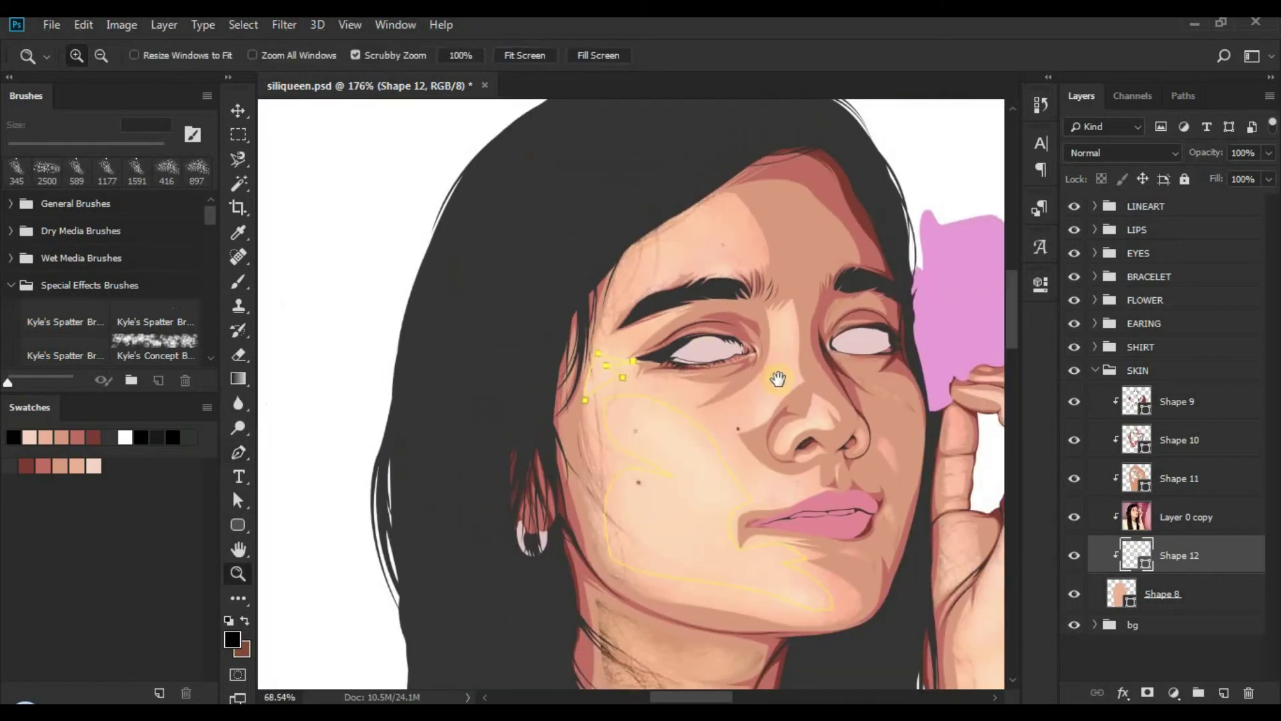
left_click_drag(774, 380, 601, 489)
left_click_drag(515, 266, 571, 226)
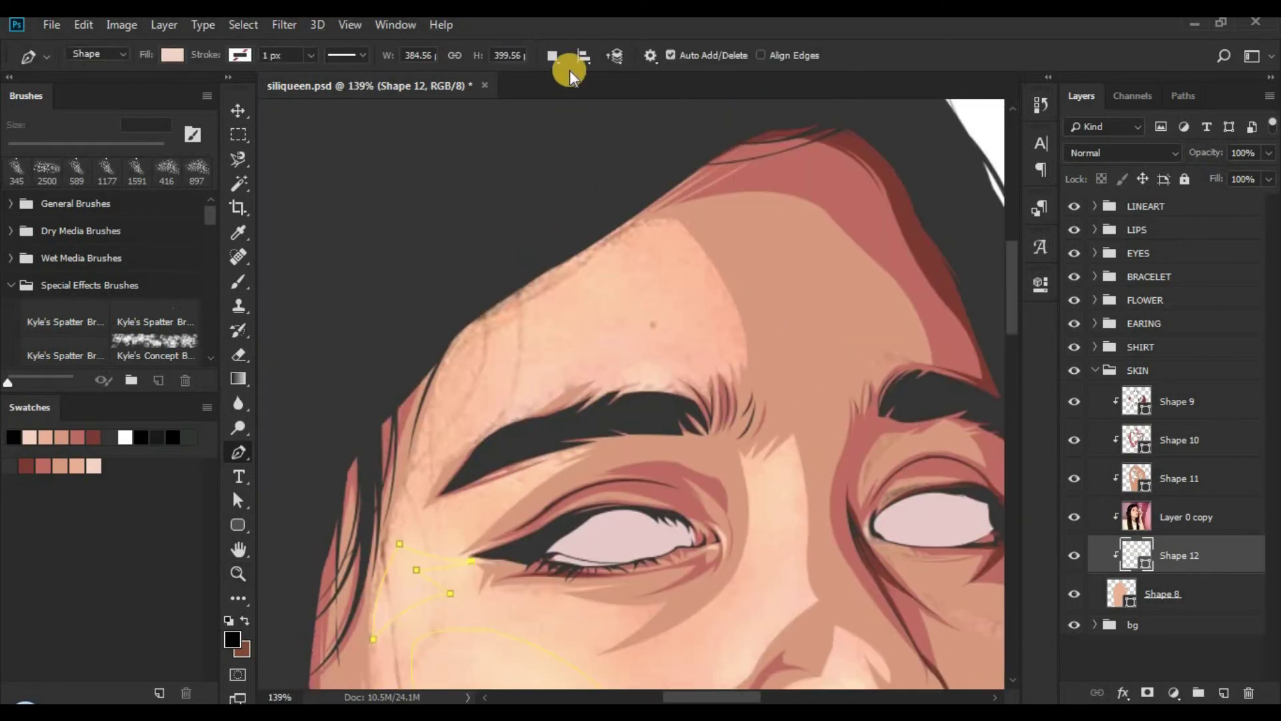
left_click(552, 55)
left_click(588, 100)
left_click(671, 383)
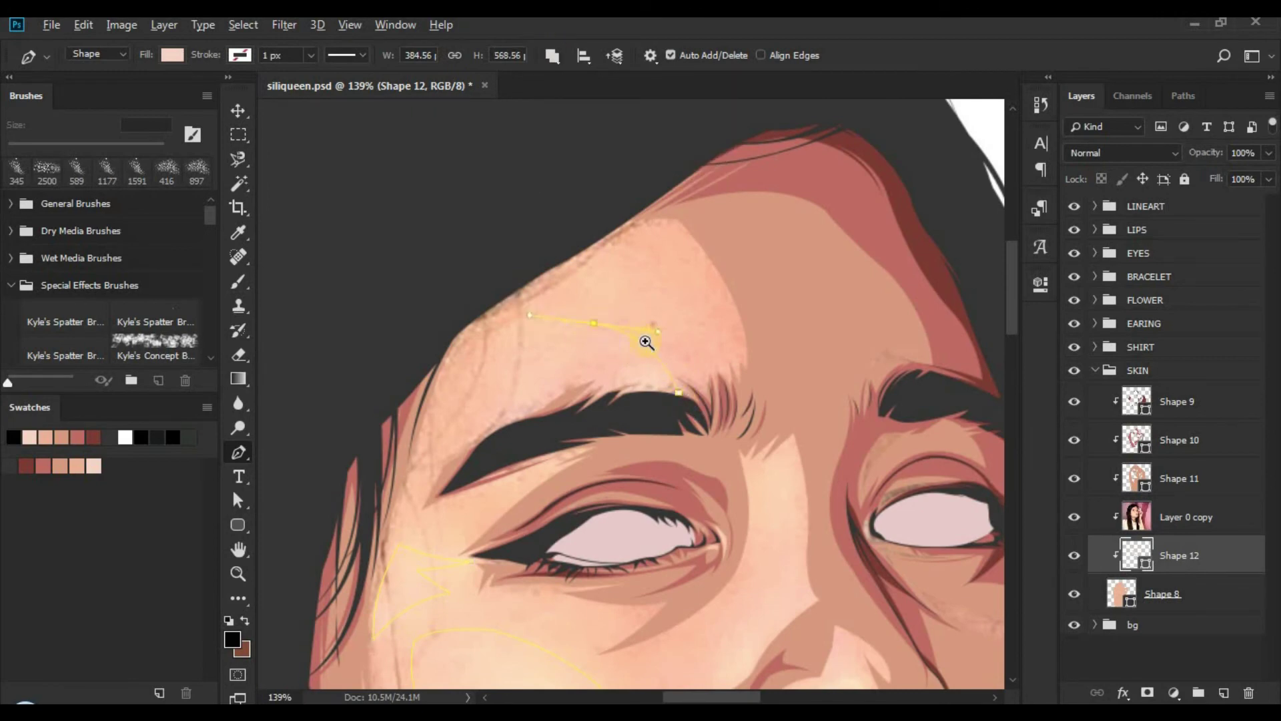
scroll(646, 342, "down", 4)
scroll(623, 335, "up", 4)
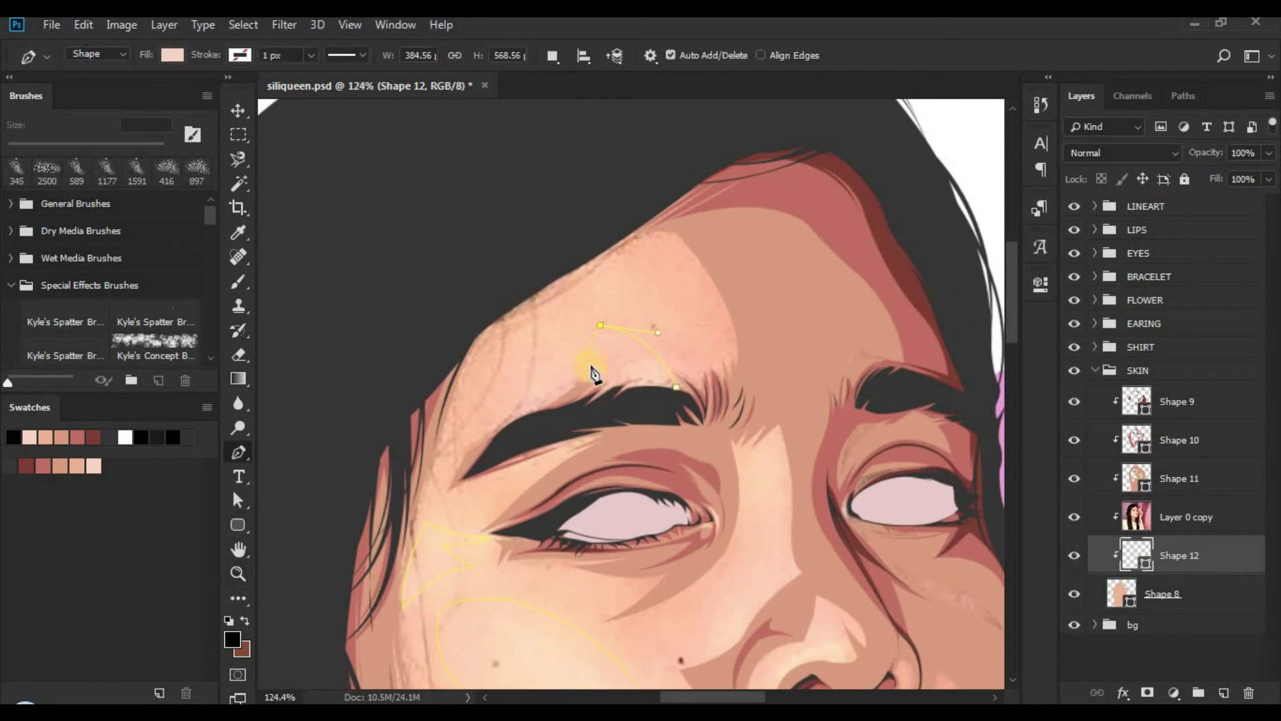
Step: Curve the forehead outline towards the hairline, notch it inward, bring it down to the eyebrow's tail and close it across the brow
scroll(601, 316, "up", 2)
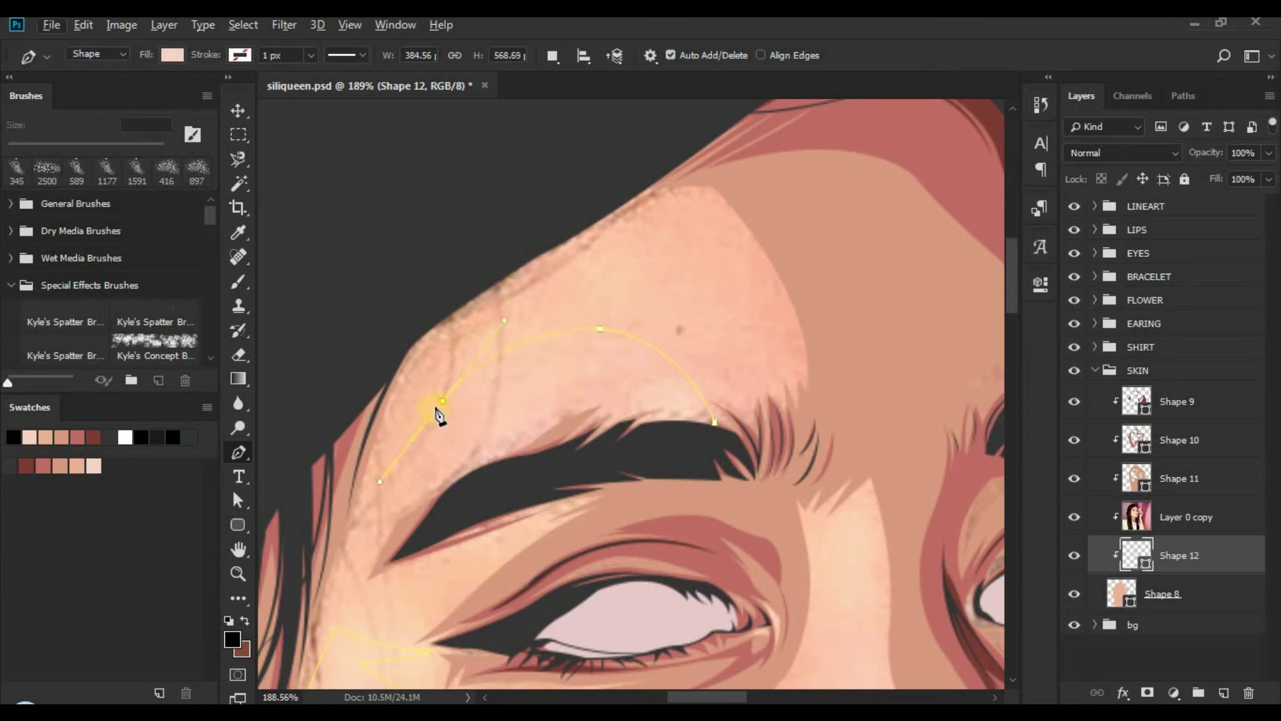
left_click_drag(476, 383, 506, 366)
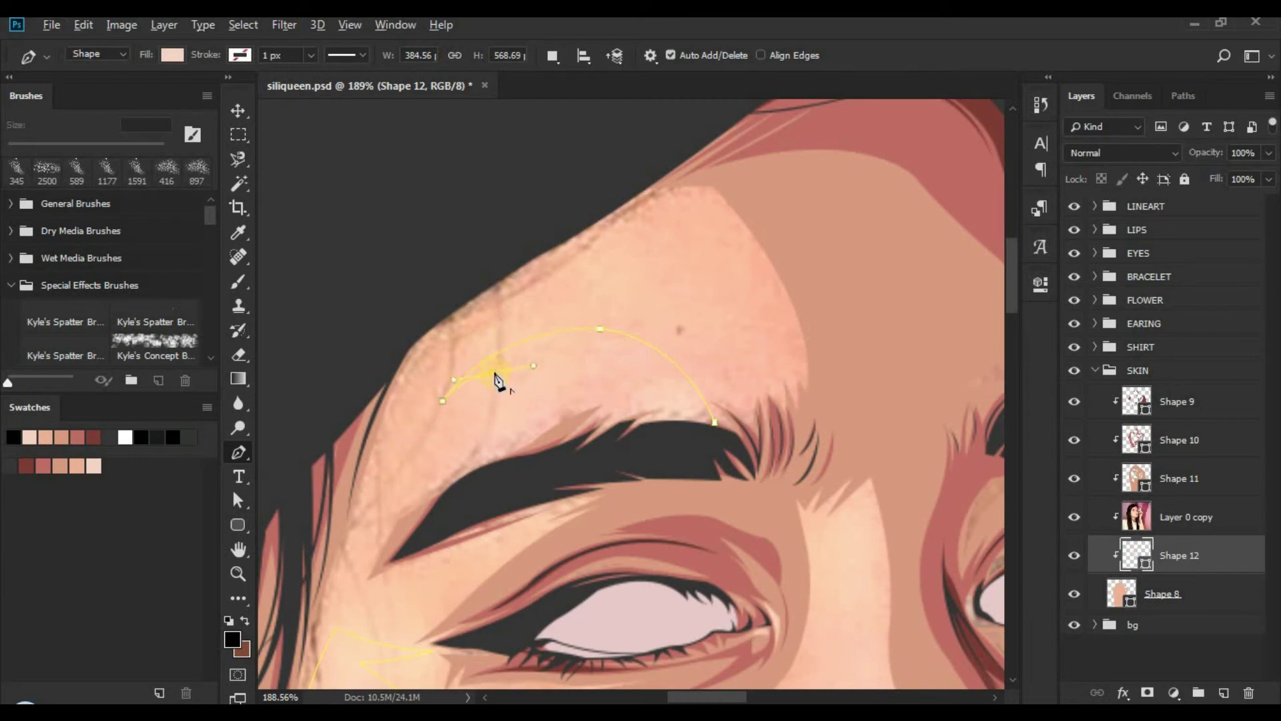
left_click(416, 509)
left_click_drag(364, 606, 409, 518)
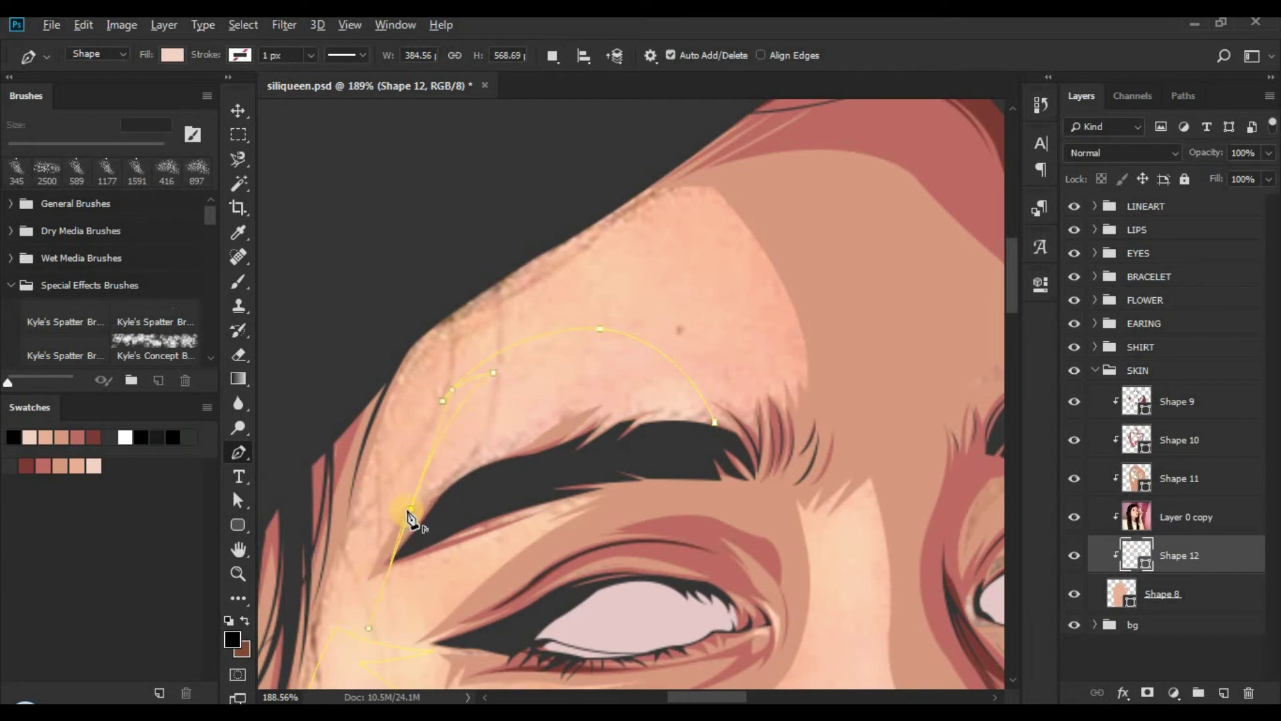
left_click(715, 425)
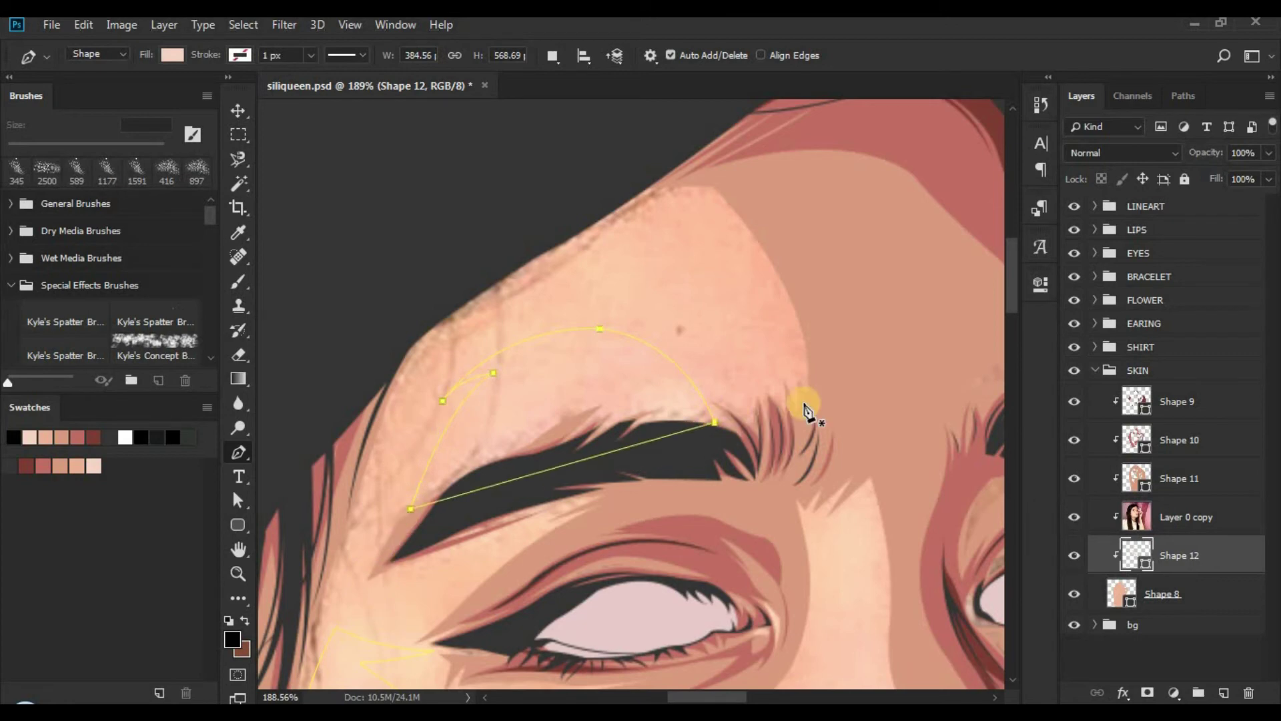
Step: Start a Combine Shapes highlight on the tip of the nose in Shape 12, curving down towards the area above the nostrils
key("z")
left_click_drag(803, 402, 734, 428)
left_click_drag(794, 466, 618, 306)
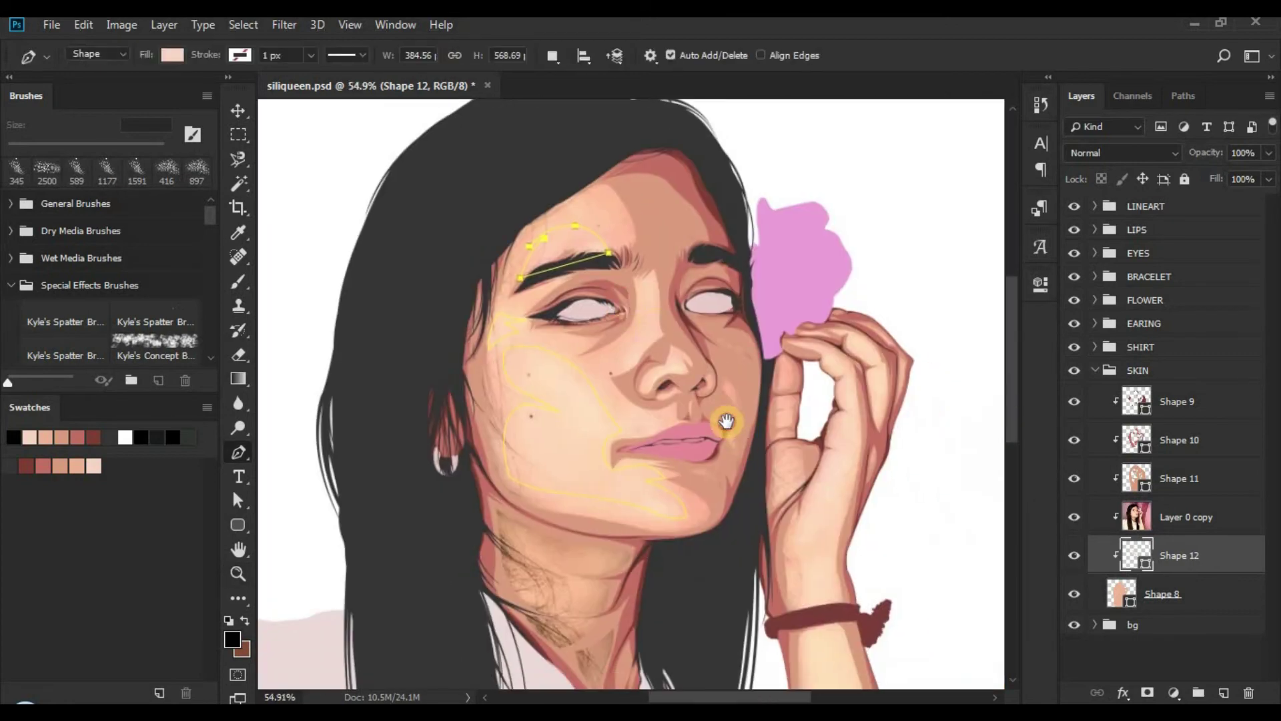
left_click_drag(727, 423, 701, 403)
key("z")
left_click_drag(634, 332, 709, 400)
left_click(553, 56)
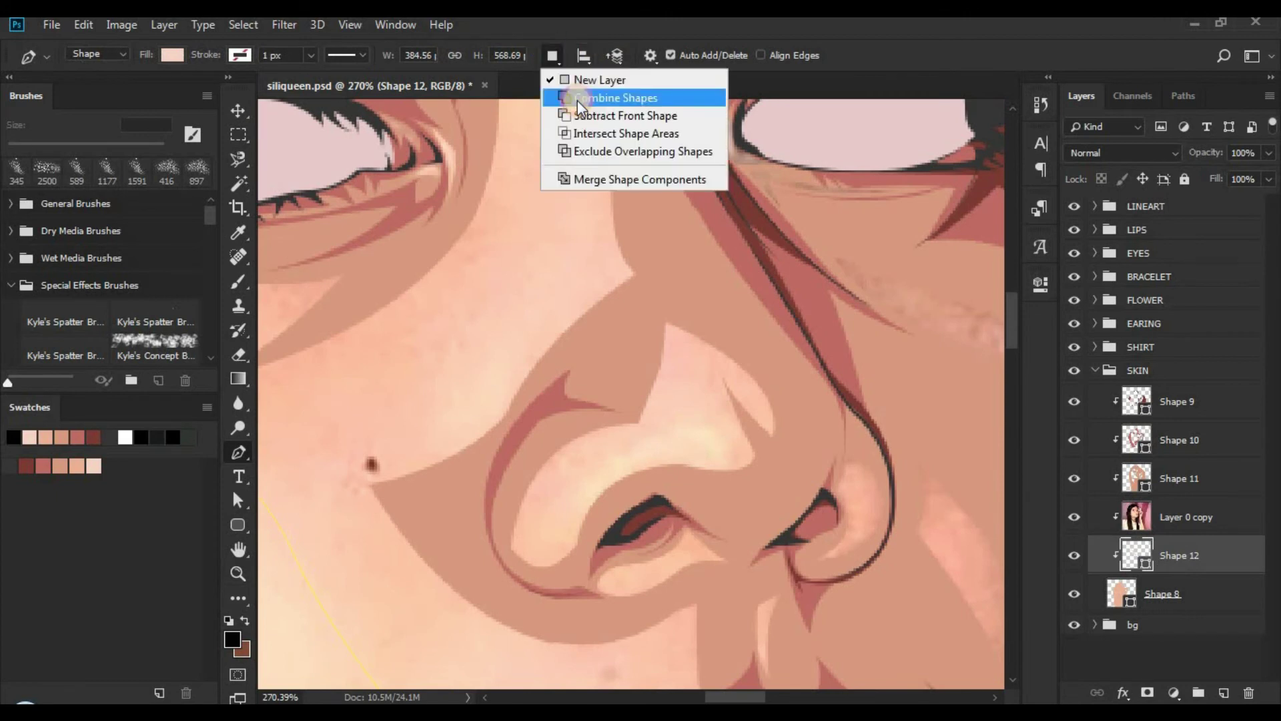
left_click(578, 97)
left_click(702, 380)
left_click_drag(722, 462, 699, 497)
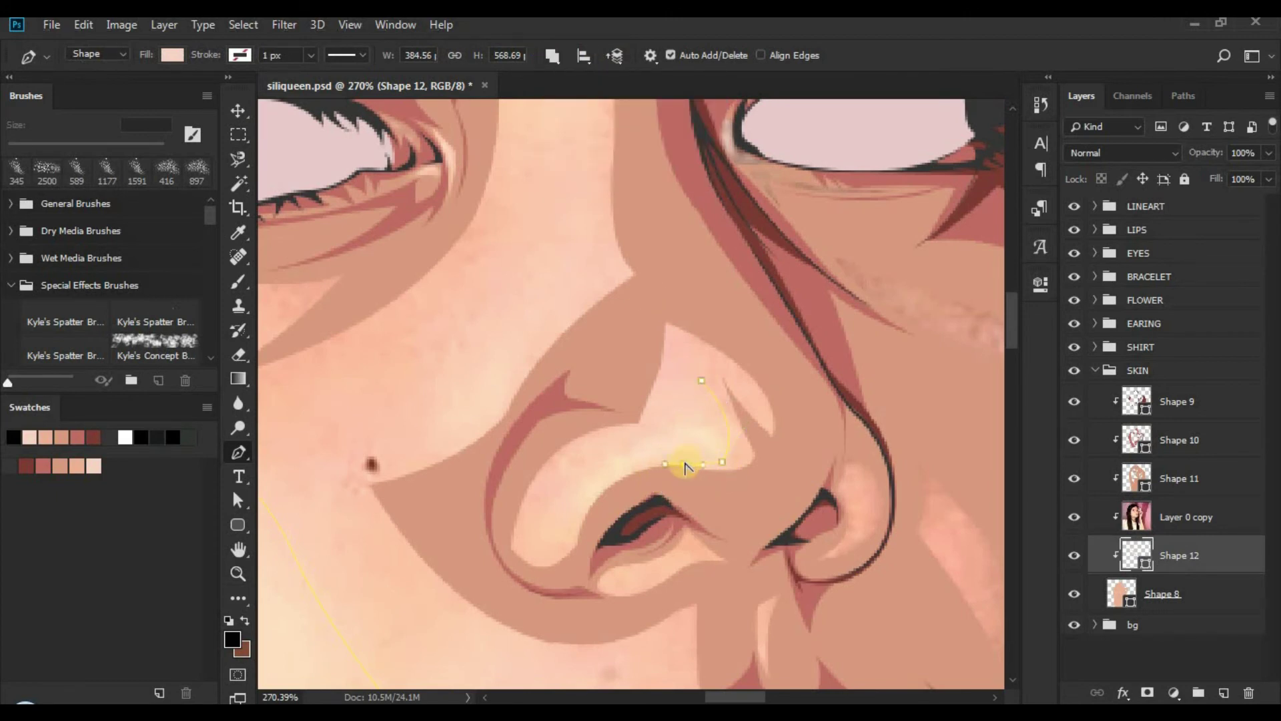
Step: Trace the nose highlight over the nostril and around the nose wing, and close it at the tip
scroll(682, 477, "down", 3)
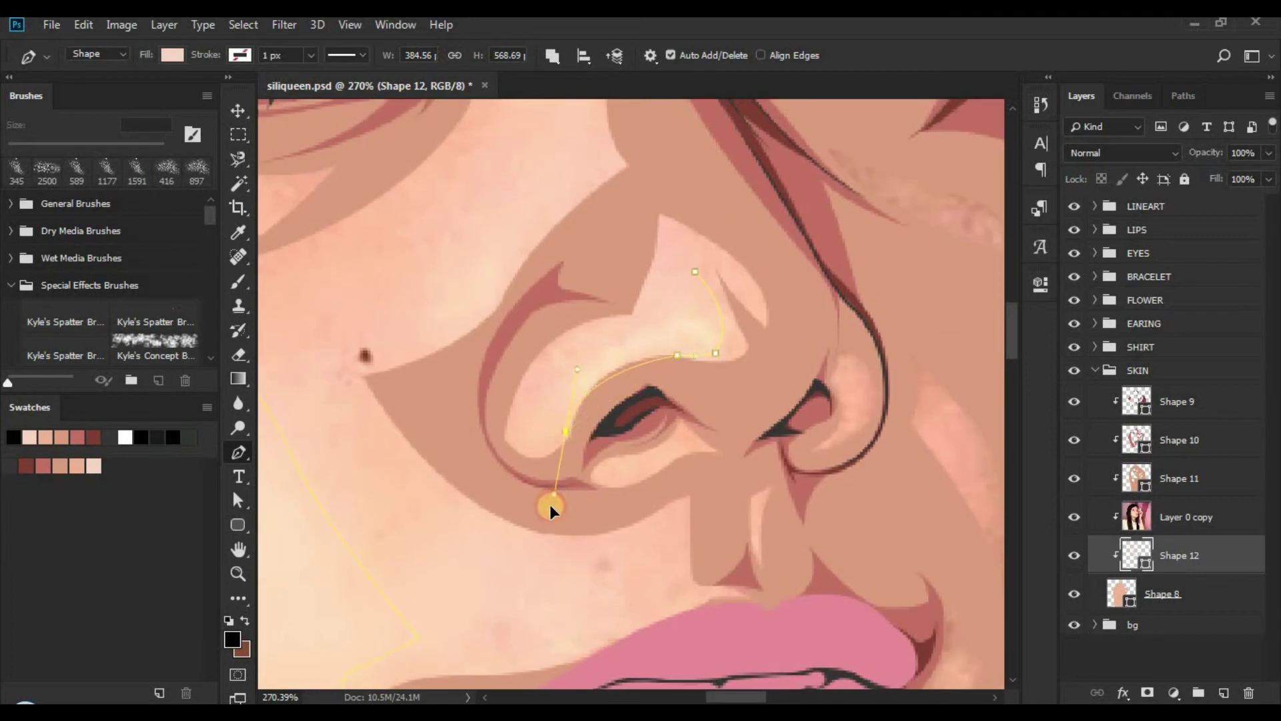
left_click_drag(549, 504, 483, 421)
left_click(505, 438)
scroll(643, 392, "up", 5)
Step: Start a Combine Shapes highlight along the nose bridge in Shape 12, tracing its shadow edge up towards the brows
key("z")
left_click_drag(588, 333, 618, 334)
key("p")
left_click(550, 54)
left_click(575, 99)
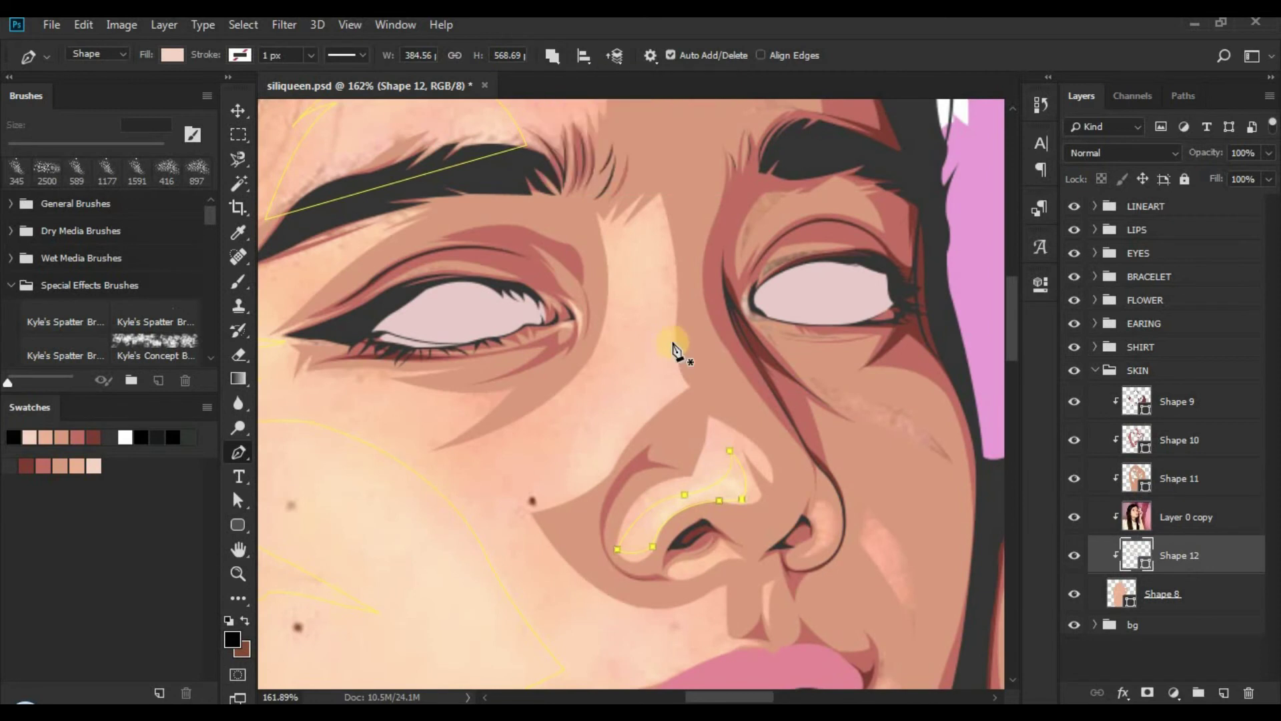
left_click(667, 221)
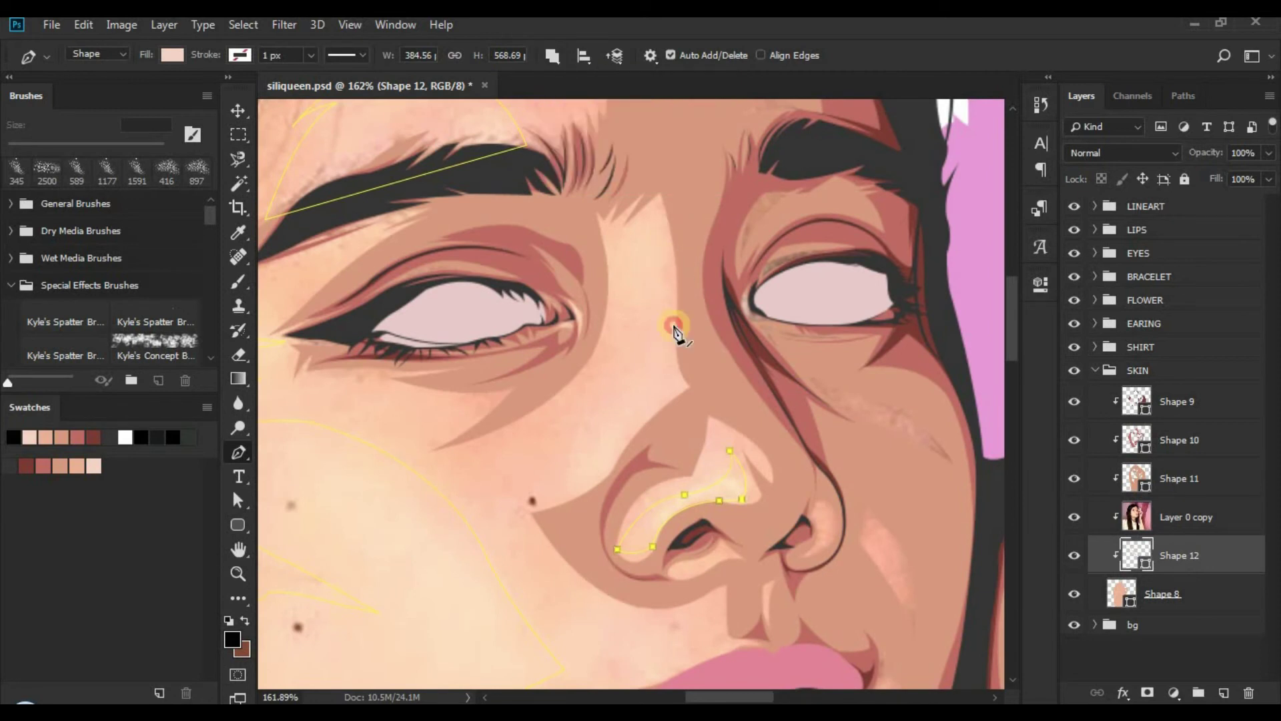
left_click(684, 386)
left_click_drag(670, 194, 667, 286)
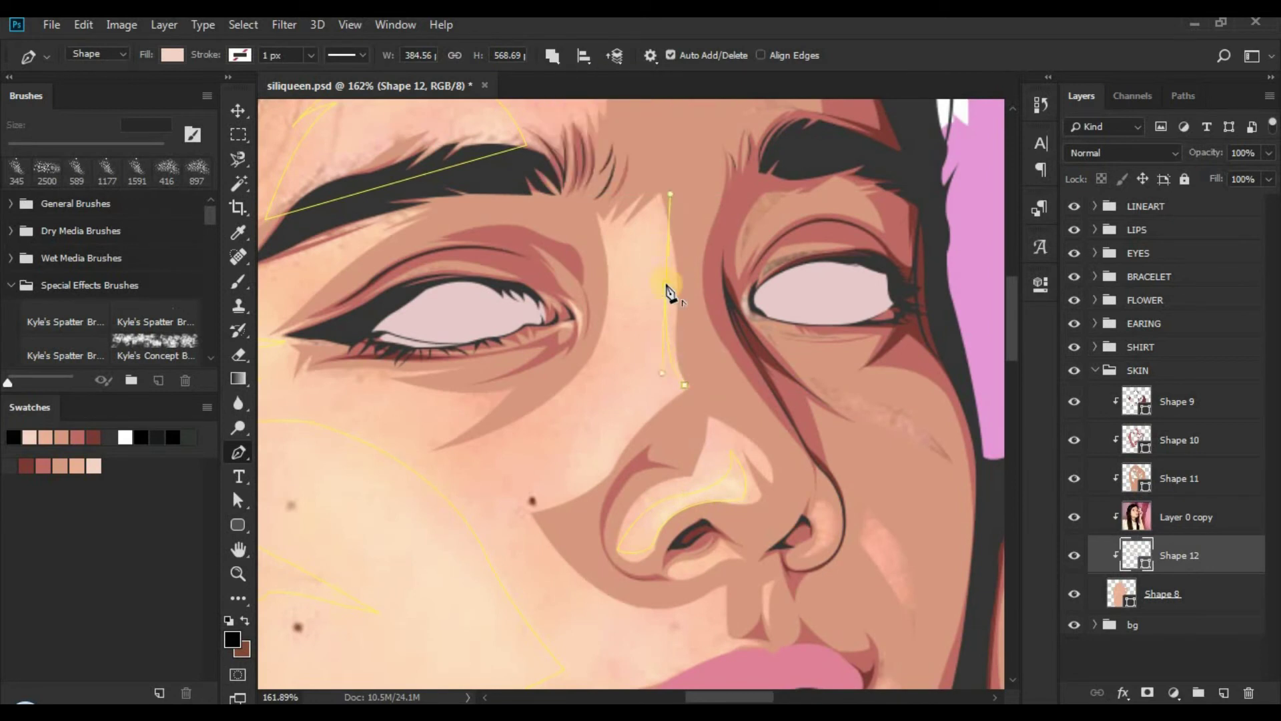
Step: Peak the bridge highlight between the brows, trace it down the side of the nose towards the mole, and close it
left_click(655, 216)
left_click(617, 259)
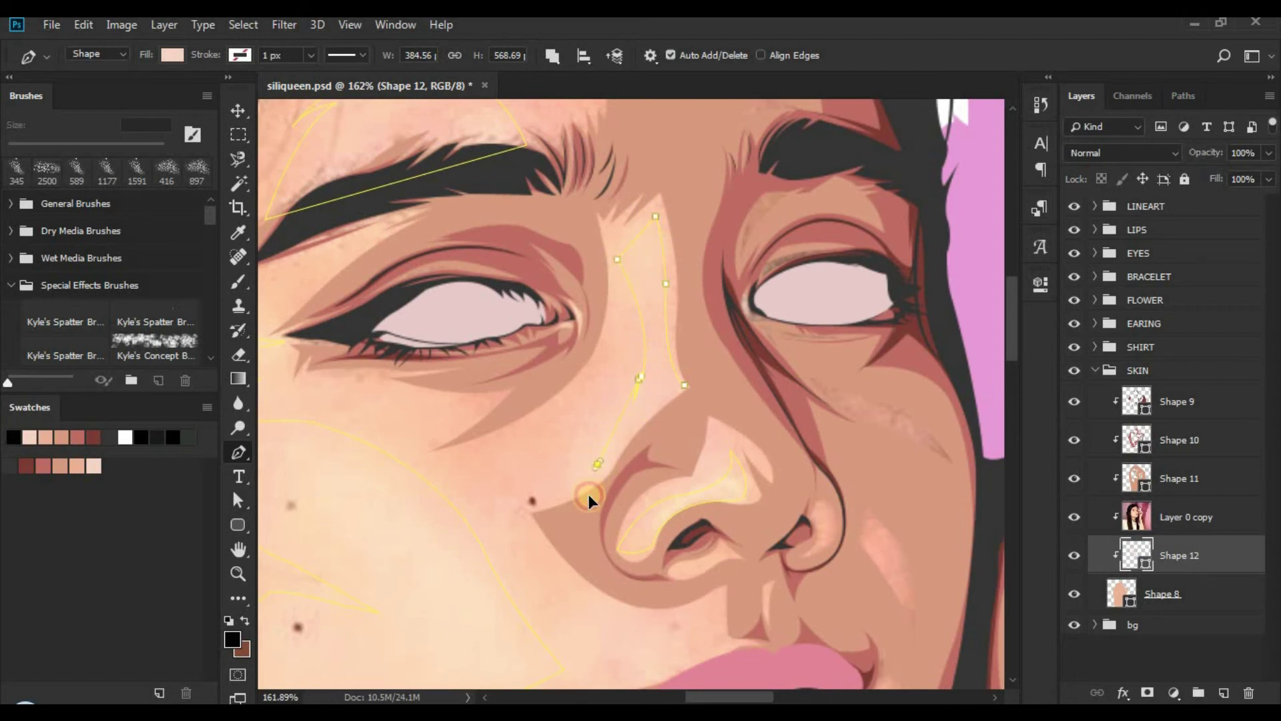
mouse_move(578, 482)
left_mouse_down()
mouse_move(570, 502)
mouse_move(582, 478)
mouse_move(537, 510)
mouse_move(578, 493)
left_mouse_up()
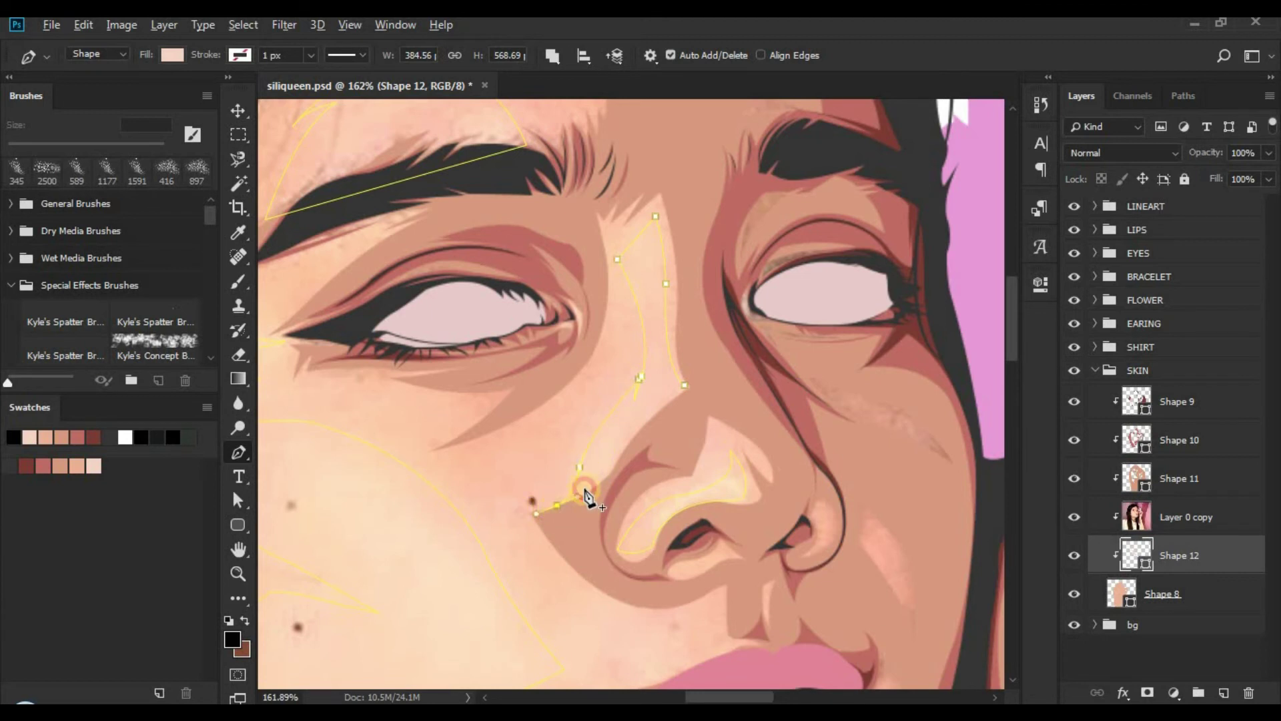
left_click(633, 423)
left_click(685, 387)
Step: Toggle Shape 11's visibility, hide the Layer 0 copy photo, deselect the layer and examine the highlights across the face
left_click(1078, 478)
left_click(1079, 478)
key("ctrl+space")
left_click_drag(735, 394, 587, 394)
left_click_drag(722, 450, 662, 393)
left_click(1070, 515)
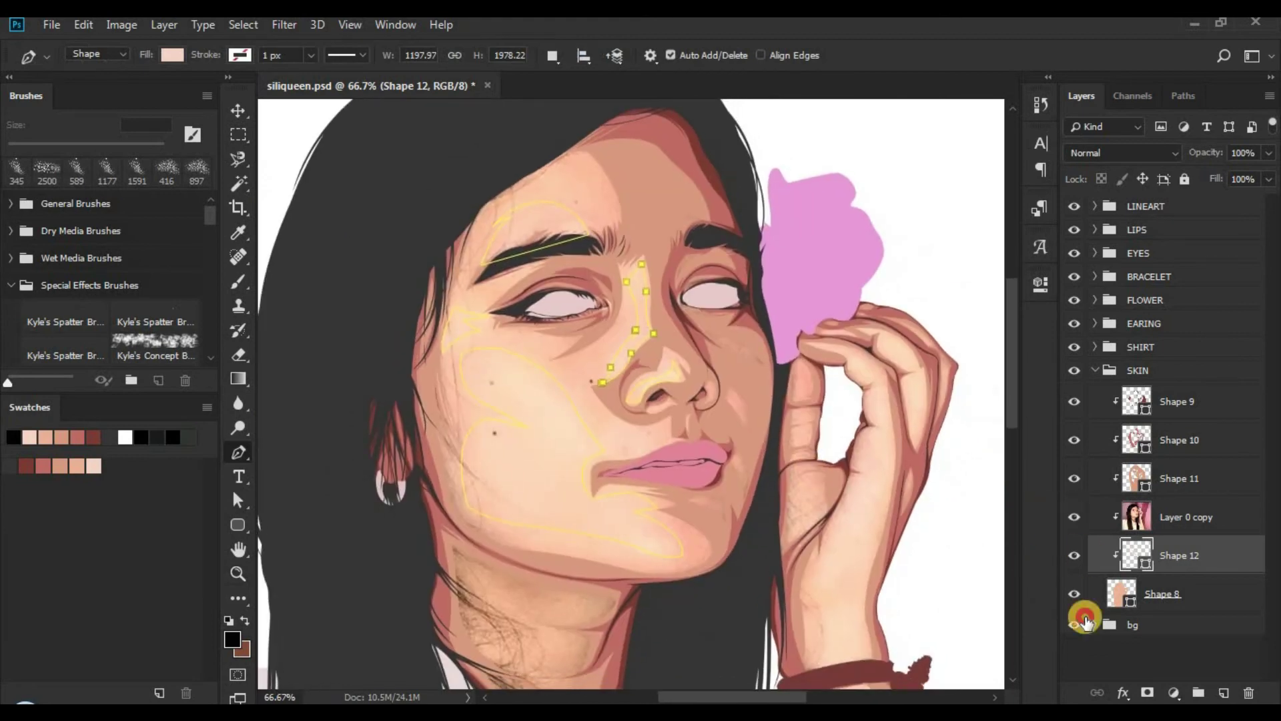
left_click(1067, 654)
key("z")
left_click_drag(586, 366, 534, 367)
left_click_drag(705, 426, 754, 425)
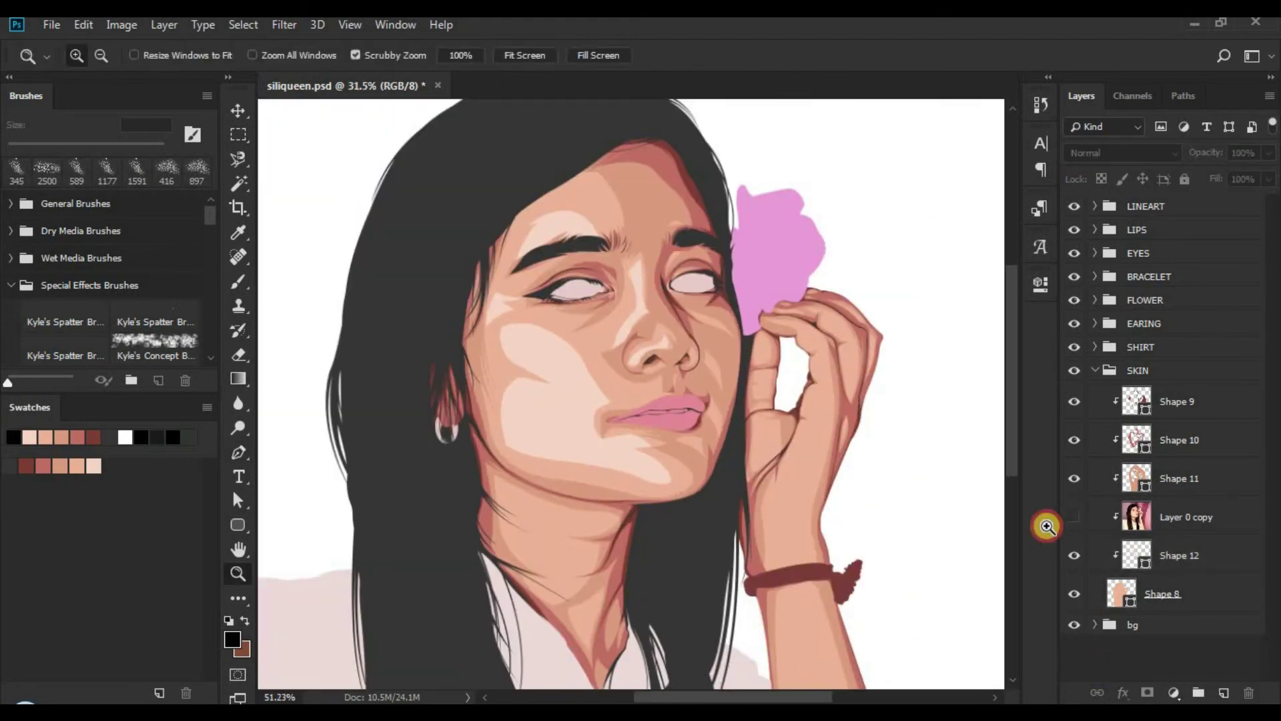
Step: Show the Layer 0 copy photo again and add a small highlight at the near eye's inner corner in Shape 12
left_click(1076, 521)
left_click(1144, 551)
key("p")
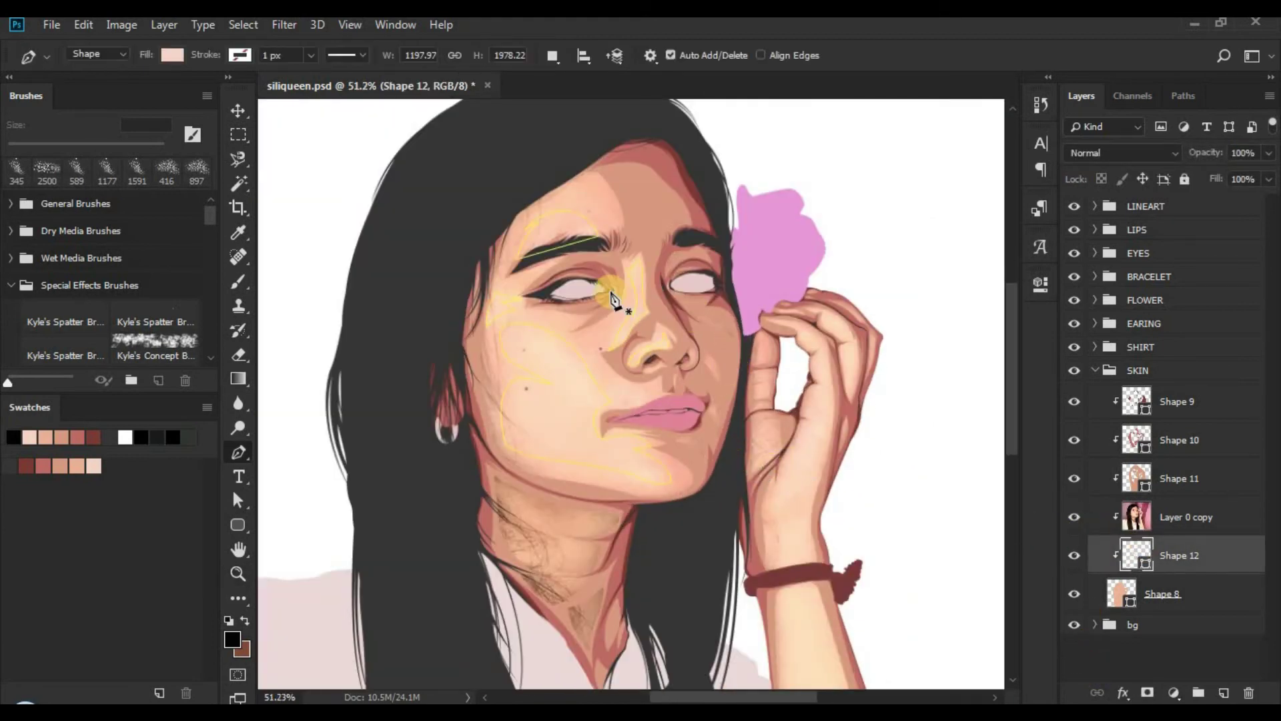
scroll(609, 286, "up", 6)
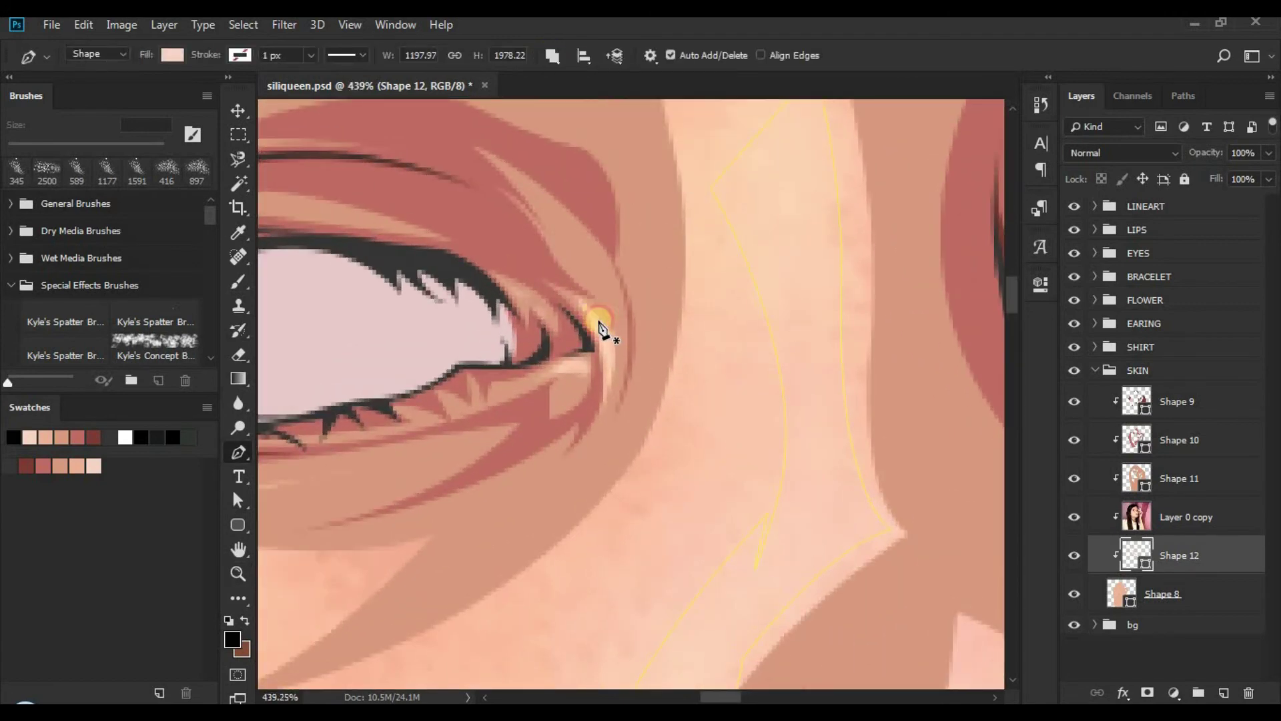
left_click(582, 307)
left_click_drag(602, 394, 551, 380)
left_click(584, 367)
Step: Add two small Combine Shapes highlights around the inner corner of the far eye, following the pale skin beside the lash line
key("ctrl+space")
key("space")
left_click_drag(898, 400, 733, 459)
key("ctrl+space")
left_click_drag(657, 374, 710, 372)
left_click(559, 57)
left_click(559, 57)
left_click(567, 95)
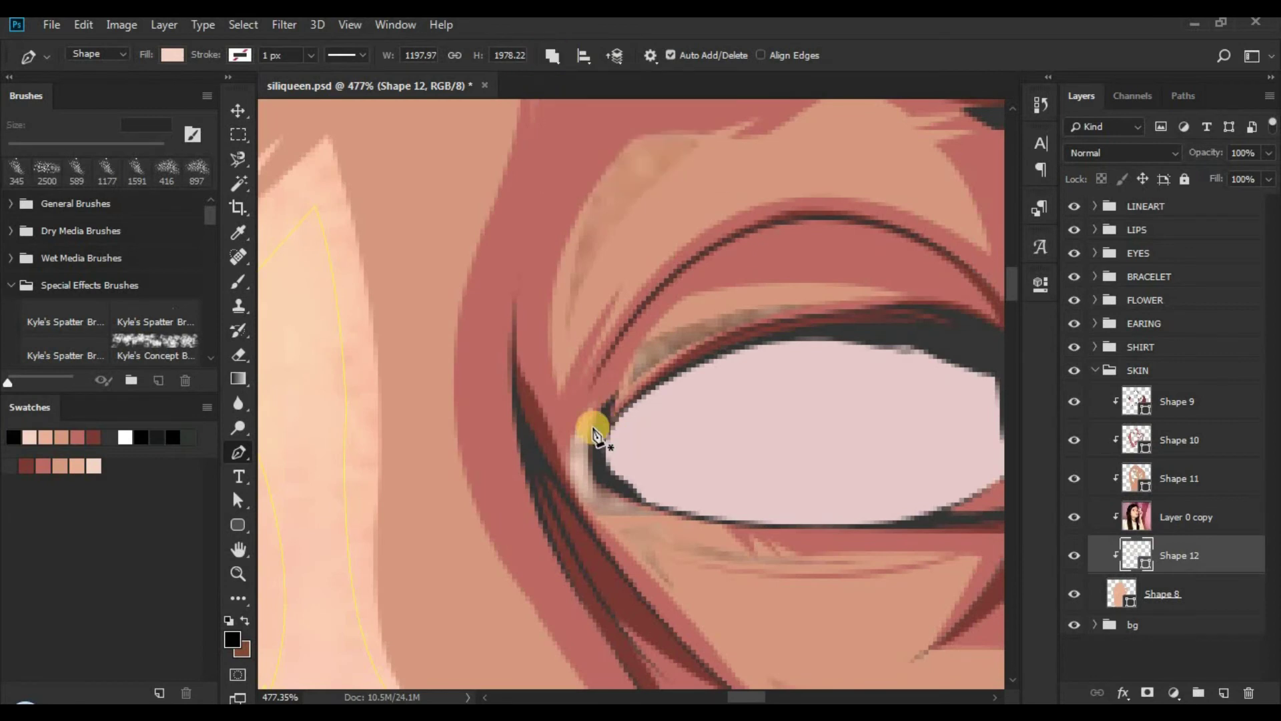
left_click(570, 431)
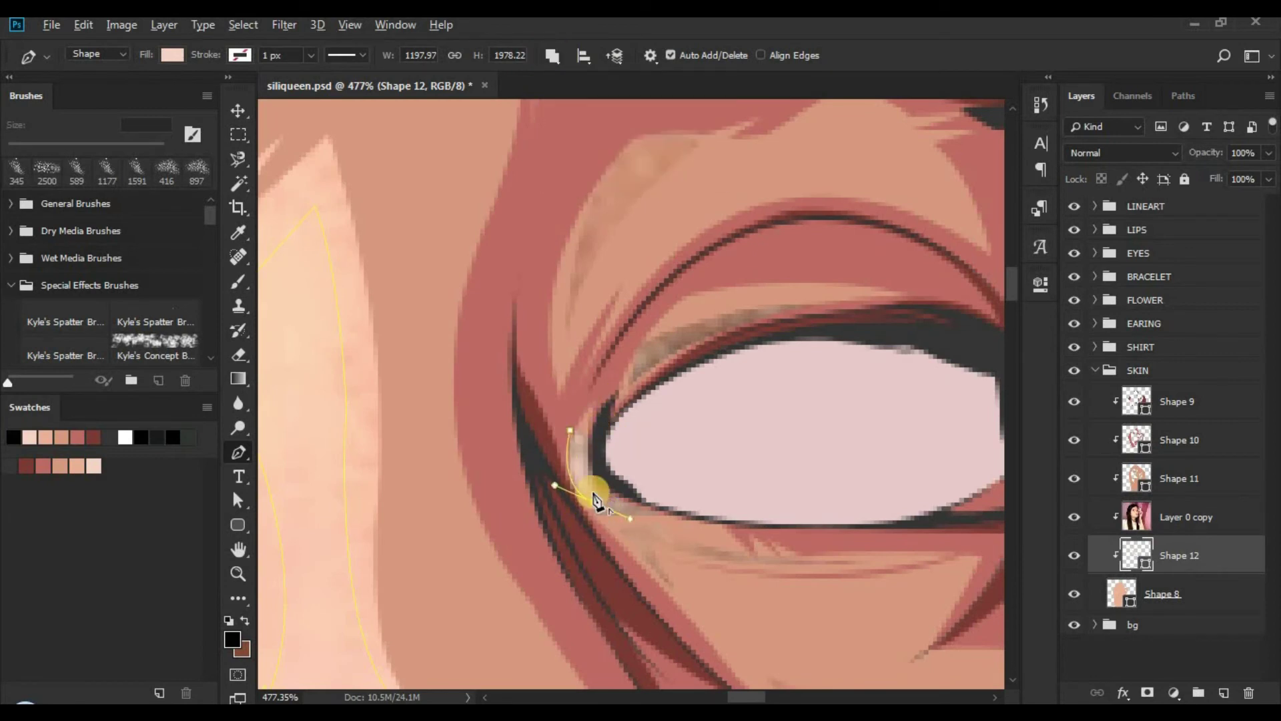
left_click(592, 501, "alt")
left_click(592, 488)
left_click_drag(570, 431, 546, 423)
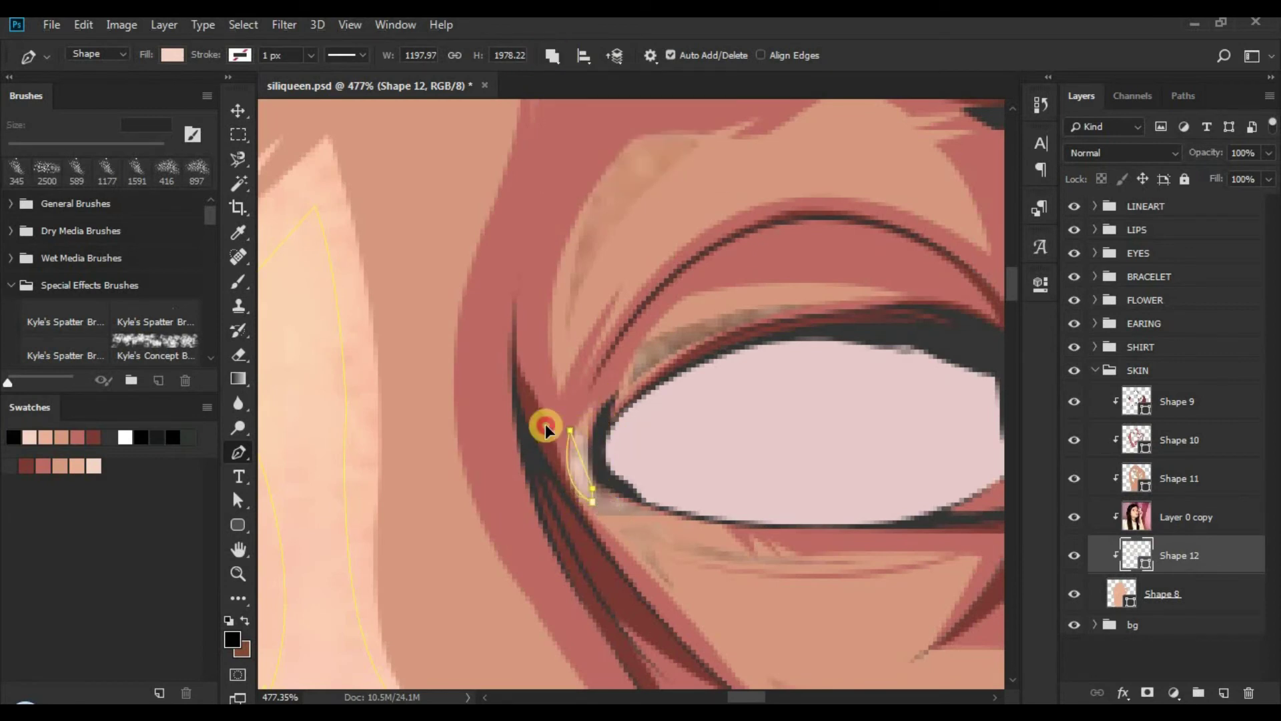
left_click(610, 507)
left_click_drag(642, 511, 621, 502)
Step: Start a Combine Shapes highlight above the upper lip, tracing the lip edge out to the cheek highlight
key("ctrl+space")
left_click_drag(725, 533, 640, 533)
key("space")
left_click_drag(741, 554, 651, 180)
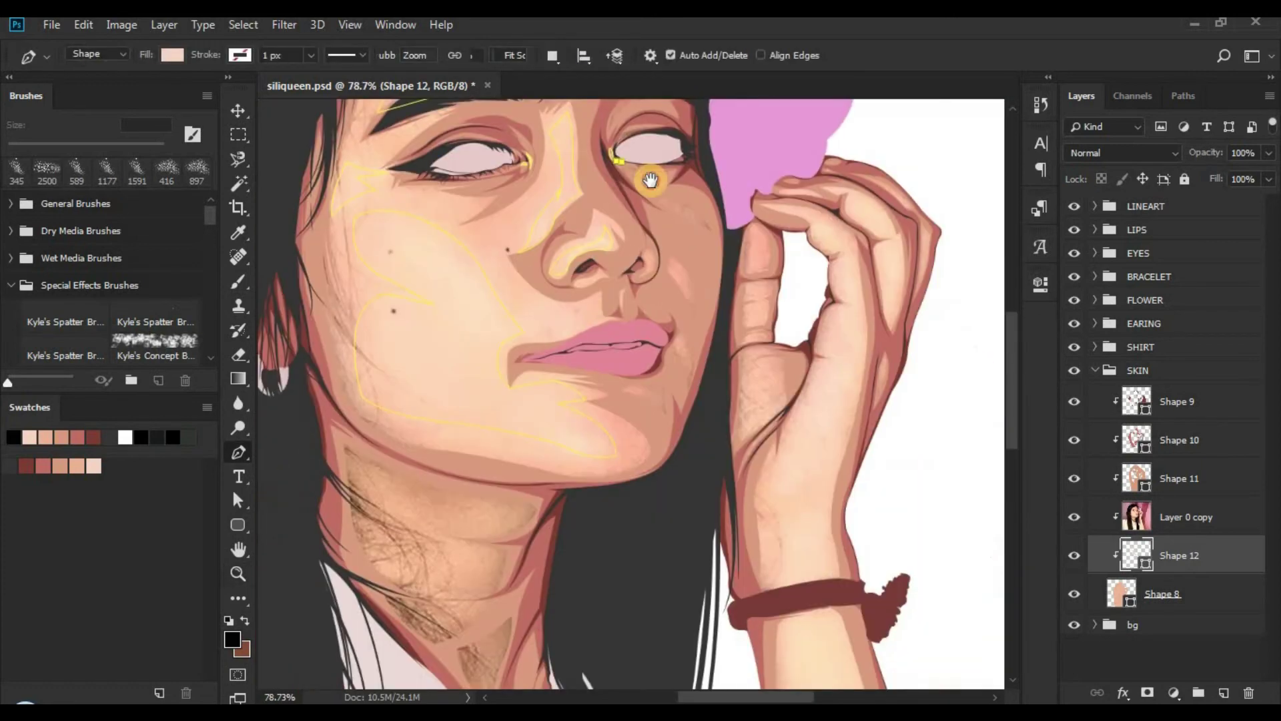
scroll(609, 295, "up", 5)
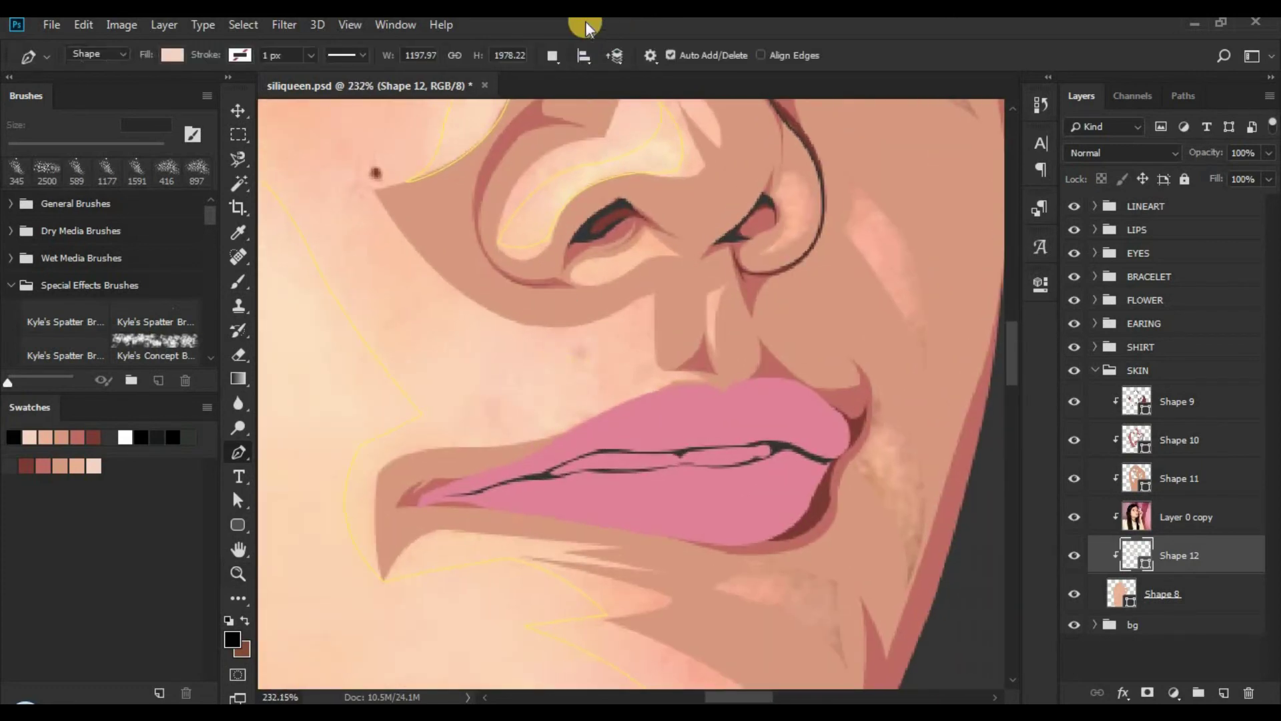
left_click(553, 56)
left_click(565, 97)
left_click(630, 400)
left_click(522, 448)
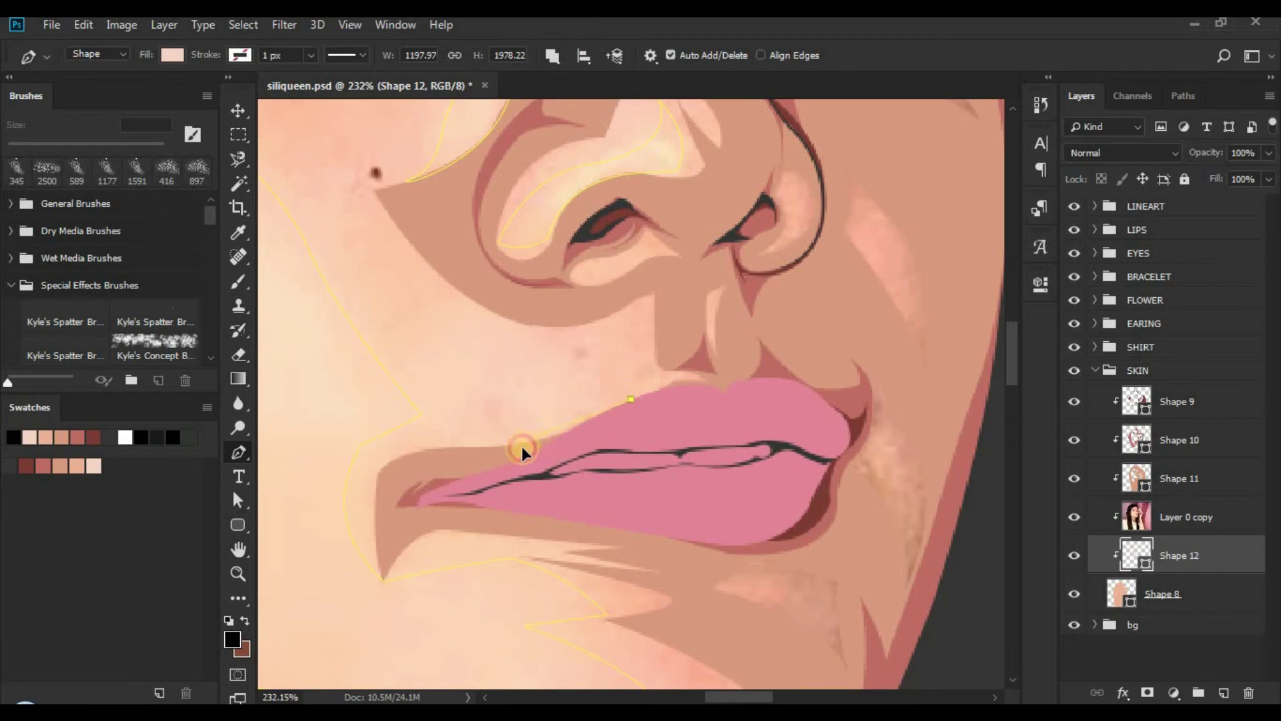
left_click(425, 422, "alt")
Step: Trace the upper edge of the lip highlight back across the skin below the nose and close it
left_click_drag(503, 388, 482, 360)
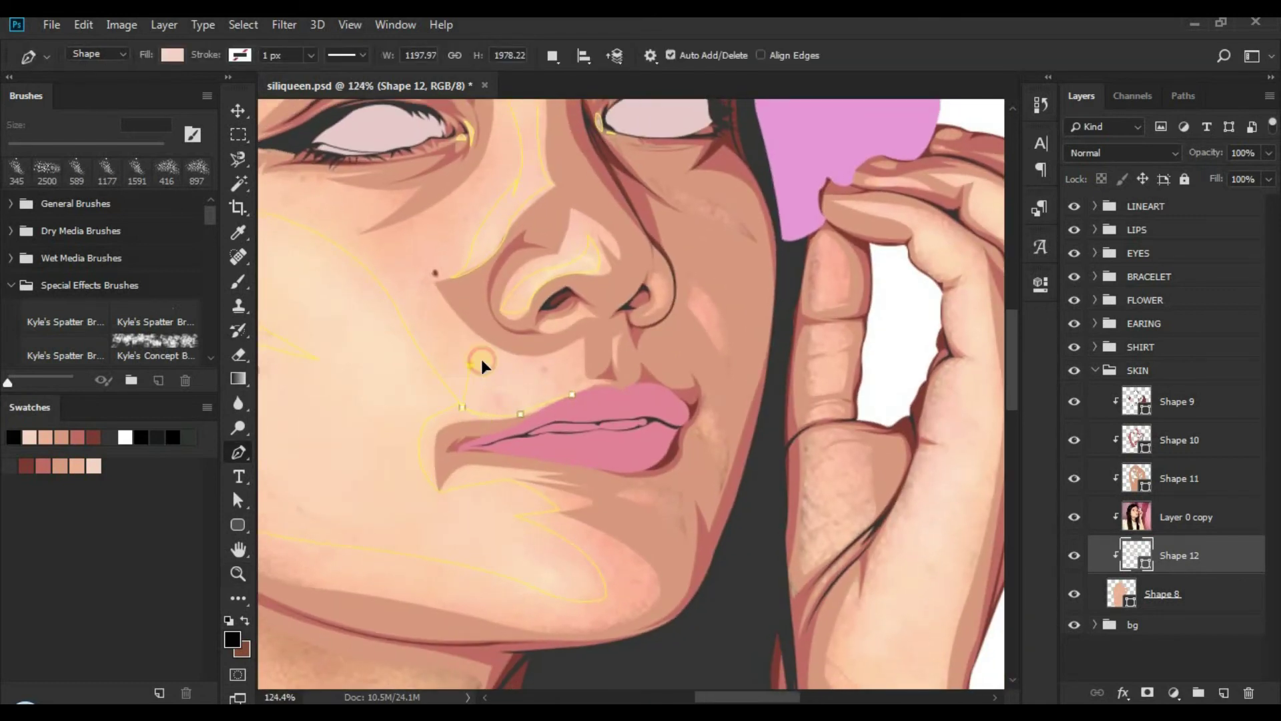
left_click(548, 383)
left_click(571, 391)
left_click(588, 395, "ctrl")
Step: Add a small Combine Shapes highlight along the upper lip's edge, tapering towards the cupid's bow
key("z")
left_click_drag(607, 377, 741, 369)
left_click(553, 56)
left_click(572, 99)
left_click(576, 399)
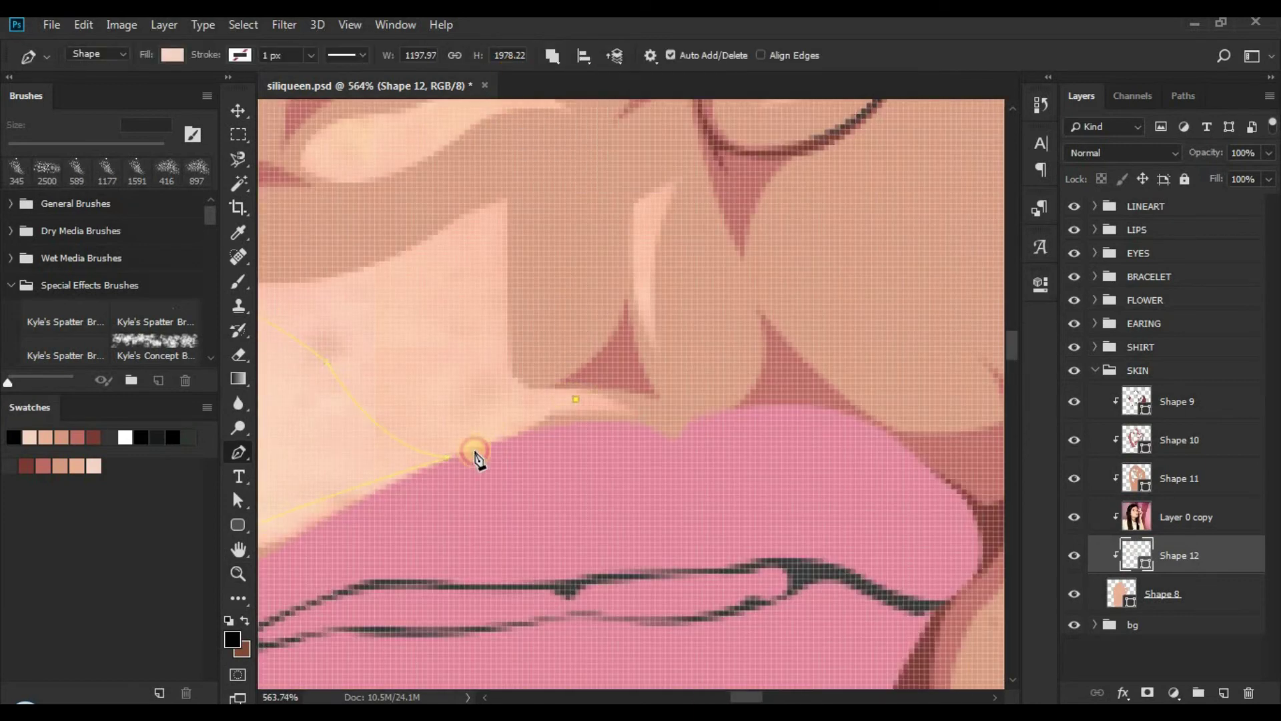
left_click_drag(454, 452, 482, 450)
left_click(581, 399)
Step: Start a Combine Shapes highlight on the forearm, tracing its shadow side from below the bracelet past the canvas edge
key("z")
left_click_drag(651, 377, 471, 377)
left_click_drag(694, 400, 474, 283)
left_click_drag(278, 549, 412, 332)
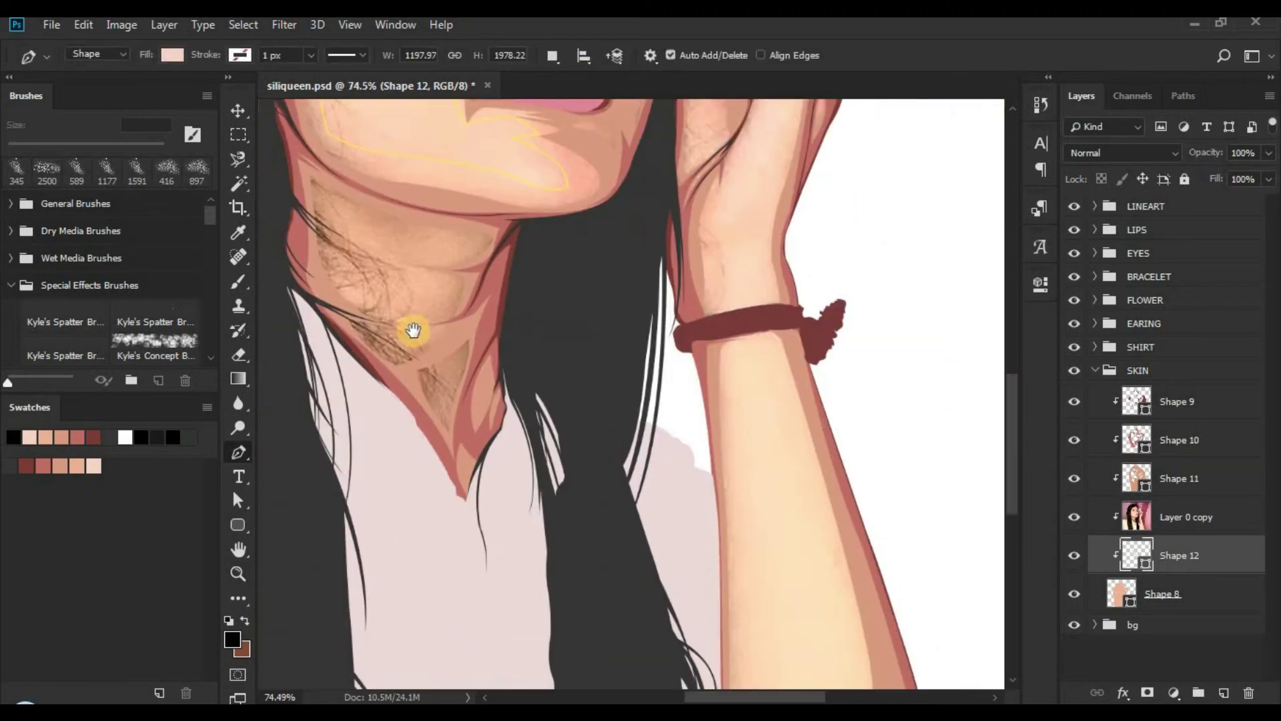
left_click_drag(528, 286, 412, 183)
left_click_drag(554, 296, 551, 184)
key("z")
left_click_drag(549, 309, 486, 309)
left_click(582, 57)
left_click(557, 61)
left_click(587, 97)
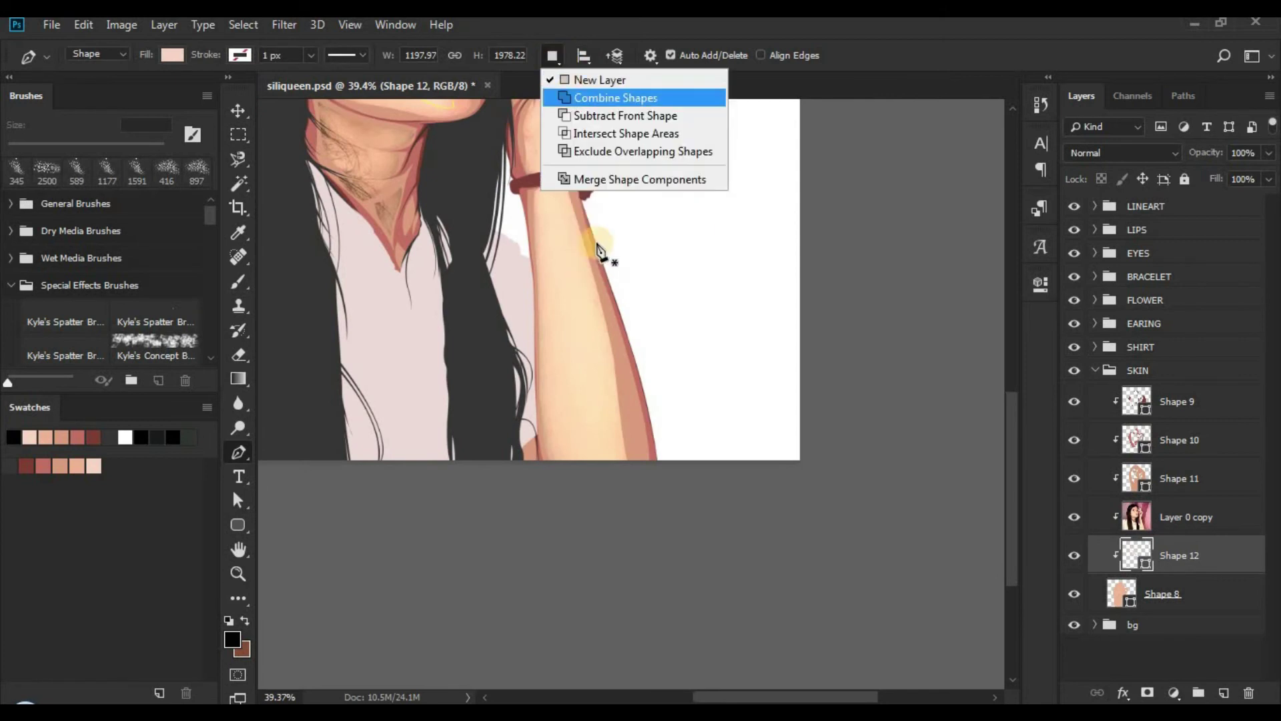
left_click(566, 235)
left_click_drag(608, 388, 603, 402)
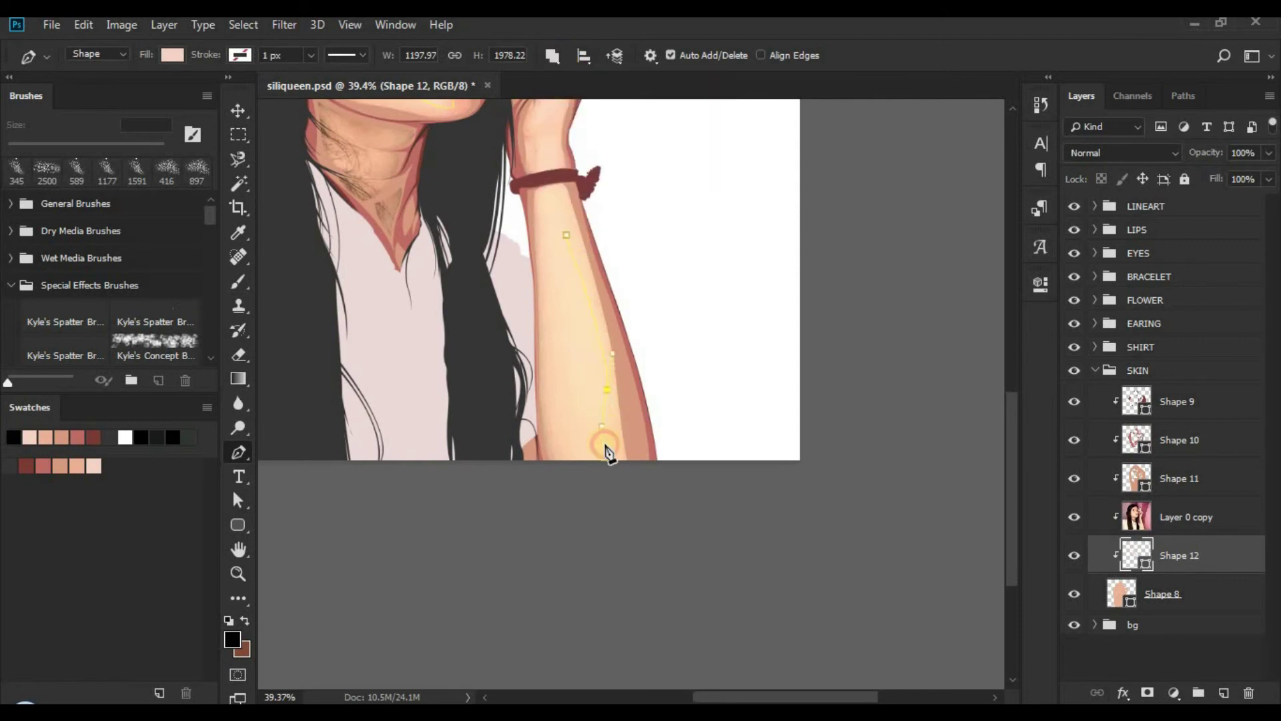
left_click_drag(631, 510, 652, 533)
left_click(574, 490)
Step: Trace the other side of the forearm highlight back up the arm and under the bracelet to the wrist
key("z")
left_click_drag(528, 242, 576, 240)
key("p")
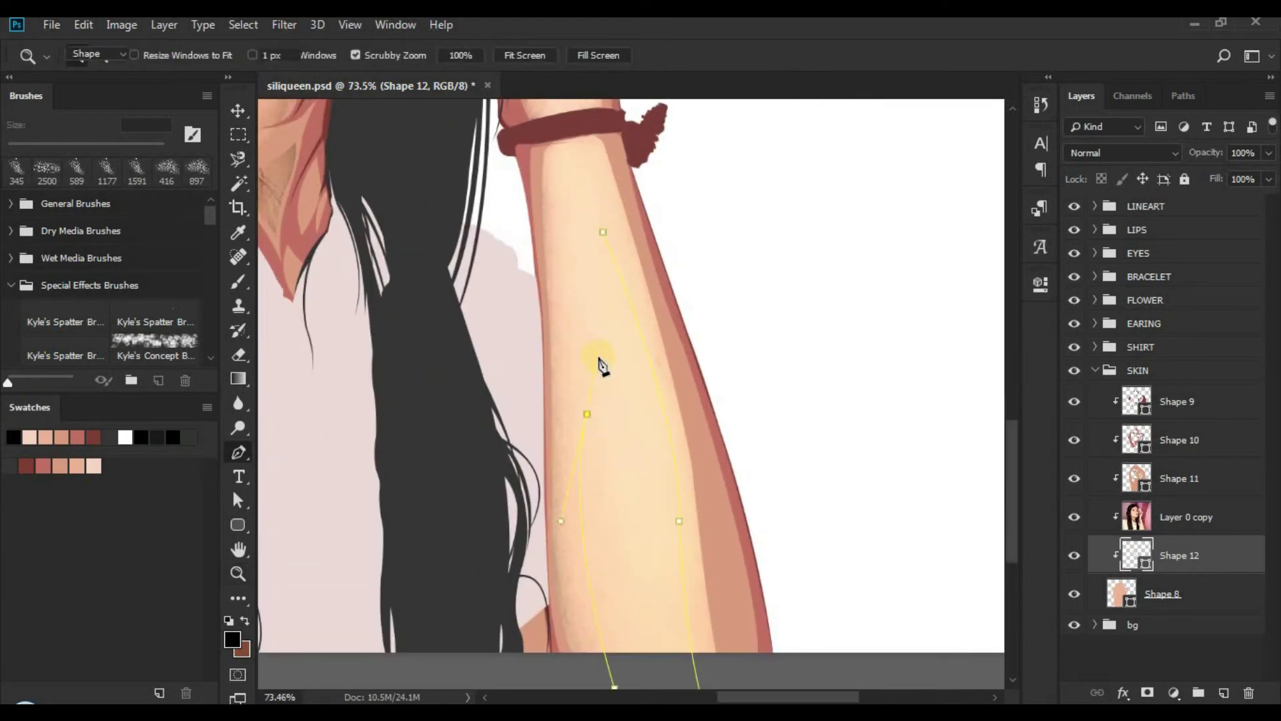
left_click_drag(522, 122, 518, 88)
left_click(554, 199, "alt")
left_click_drag(558, 159, 542, 389)
left_click(525, 252)
Step: Carry the forearm highlight across the wrist above the bracelet, back down under it, and close it at its start
key("z")
left_click(546, 321)
key("p")
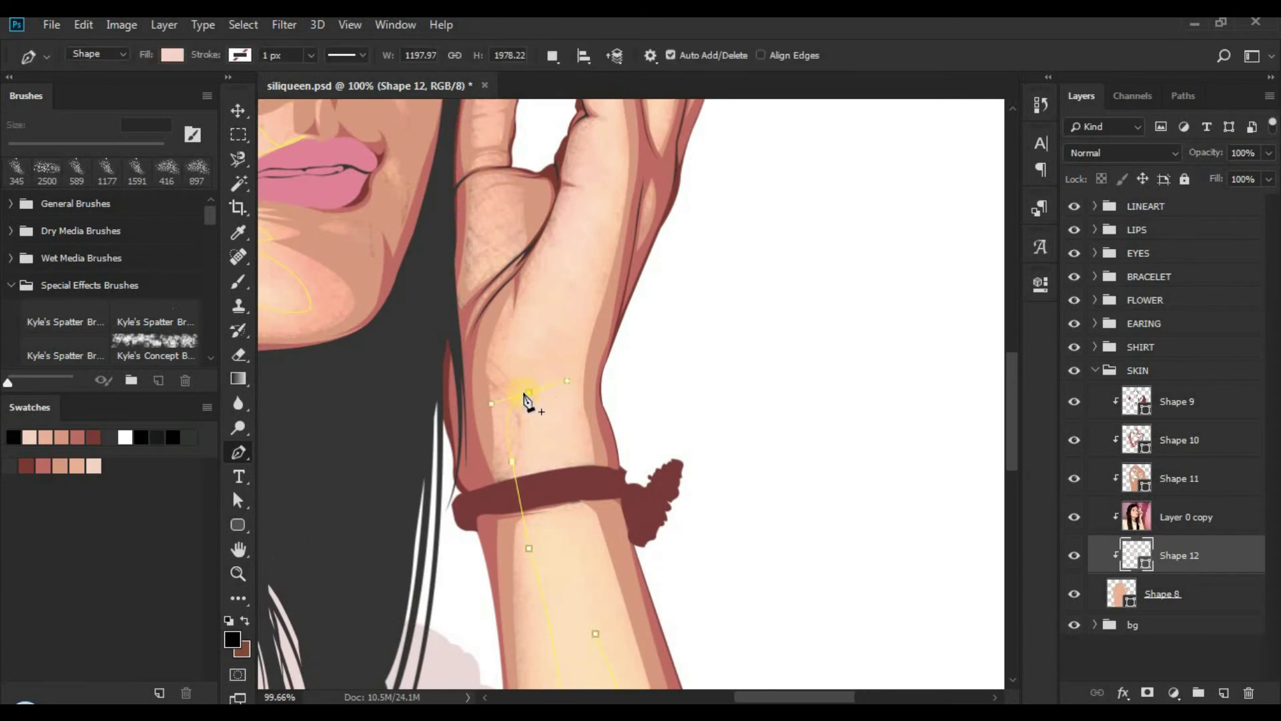
left_click(530, 392, "alt")
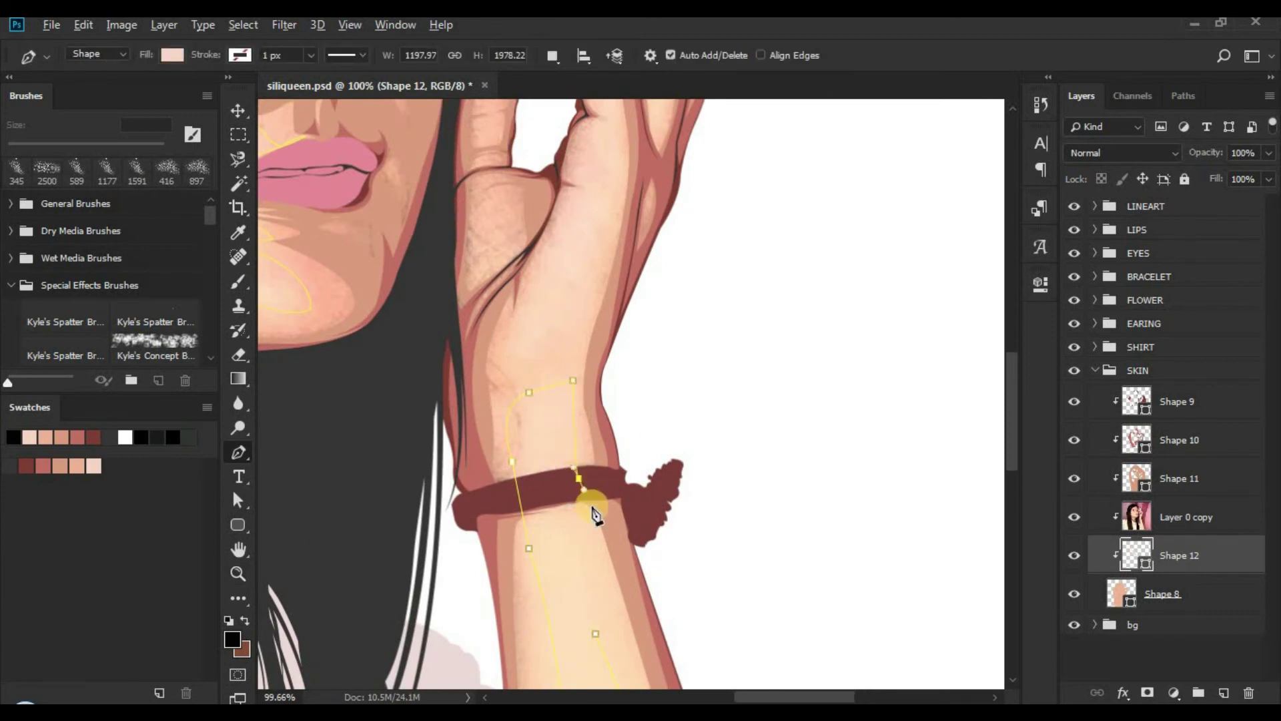
scroll(543, 323, "down", 3)
left_click(533, 272, "alt")
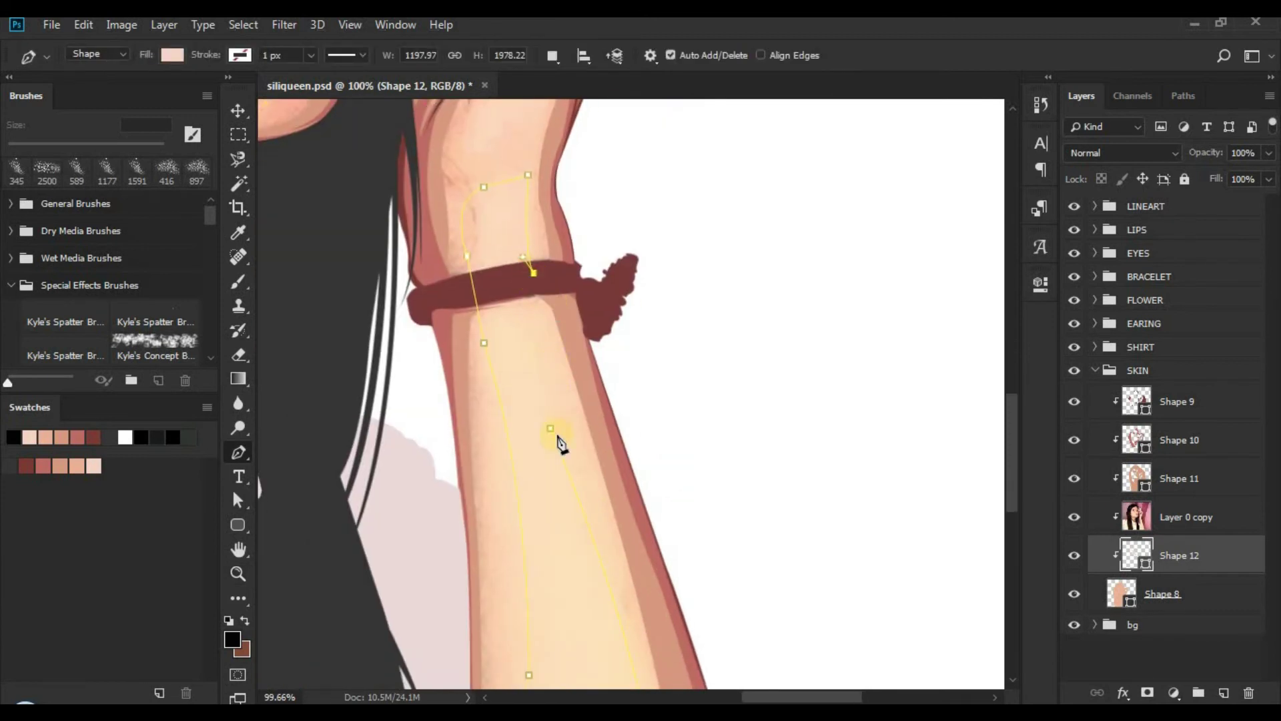
left_click_drag(564, 440, 560, 475)
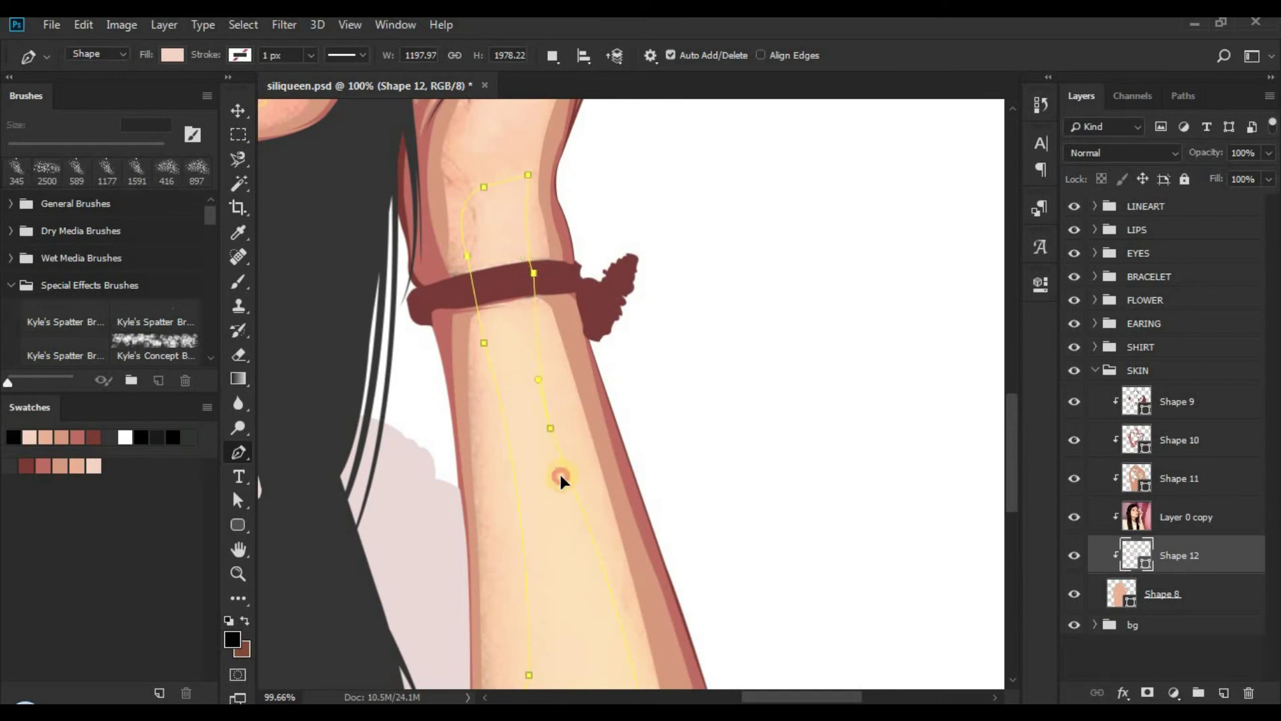
Step: Hide the Layer 0 copy photo, deselect the layer and examine the highlights on the forearm and face
key("ctrl+space")
left_click_drag(617, 380, 513, 368)
left_click(1073, 515)
left_click(1125, 664)
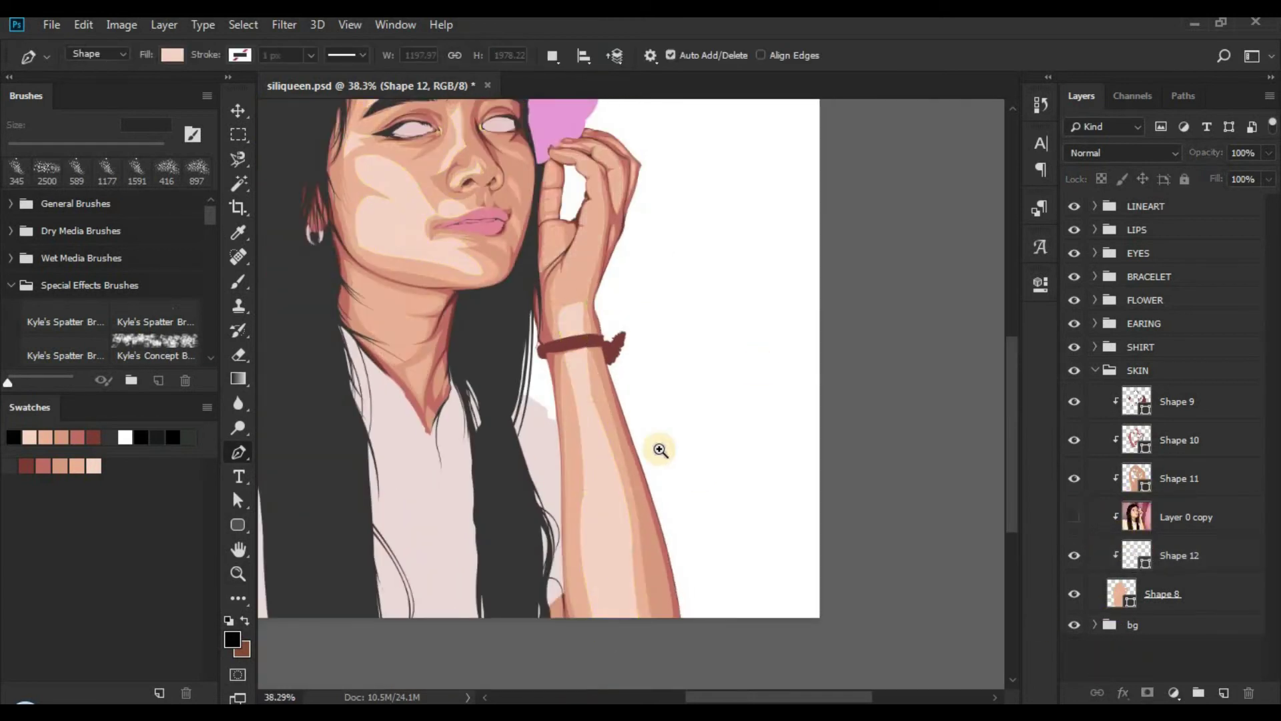
key("ctrl+space")
left_click_drag(642, 421, 594, 414)
left_click_drag(609, 327, 886, 366)
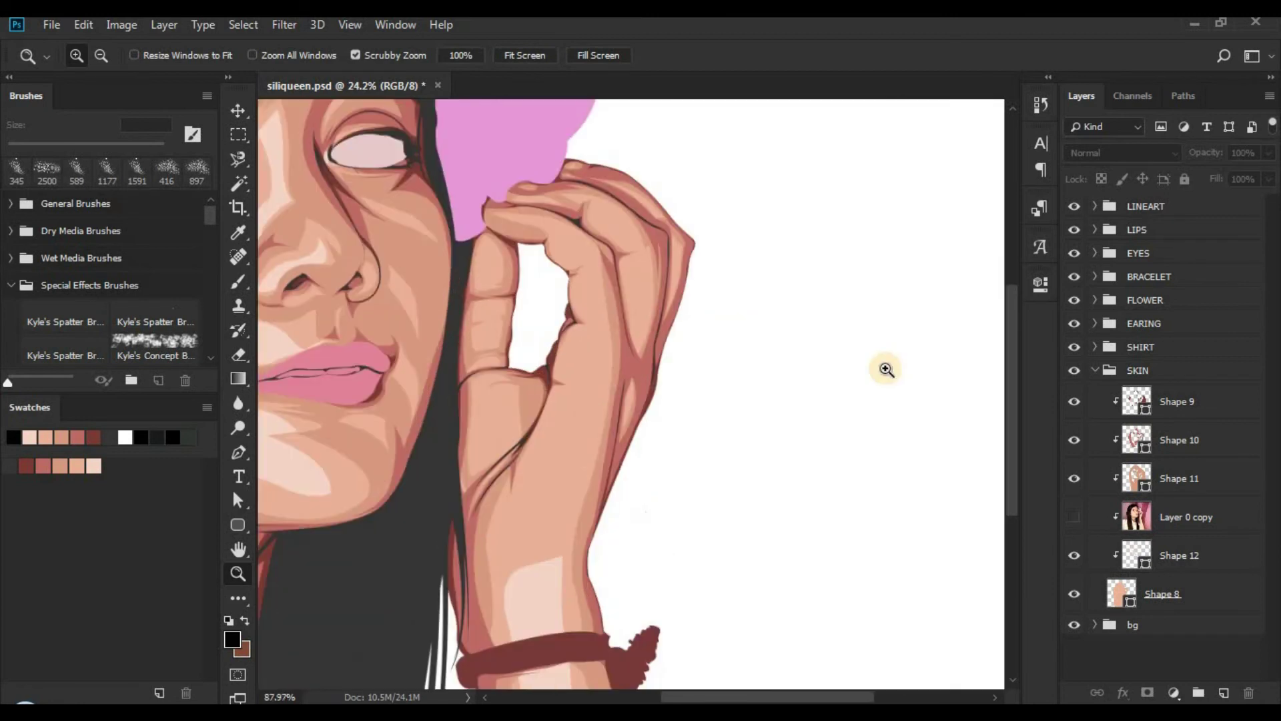
Step: Show the photo again and add a small Combine Shapes highlight in Shape 12 beside the wrist highlight
left_click(1075, 517)
left_click(1147, 551)
key("p")
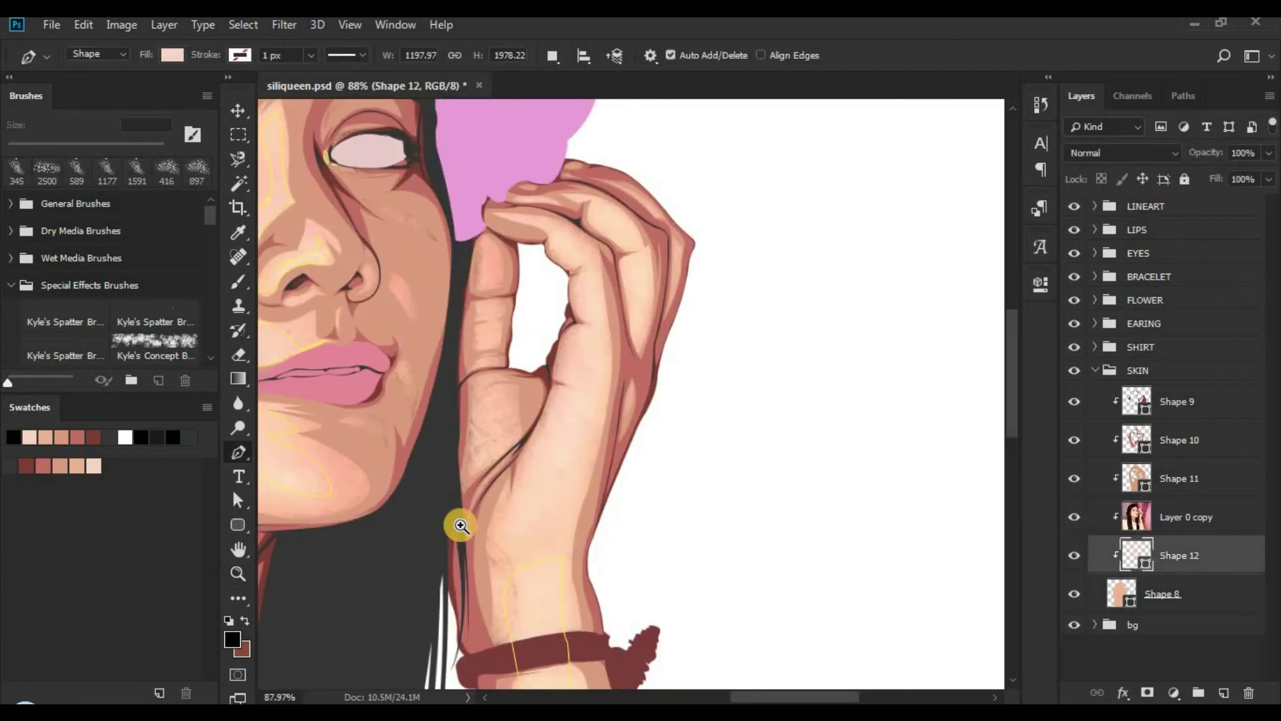
key("ctrl+space")
left_click_drag(458, 523, 558, 529)
left_click(553, 55)
left_click(572, 94)
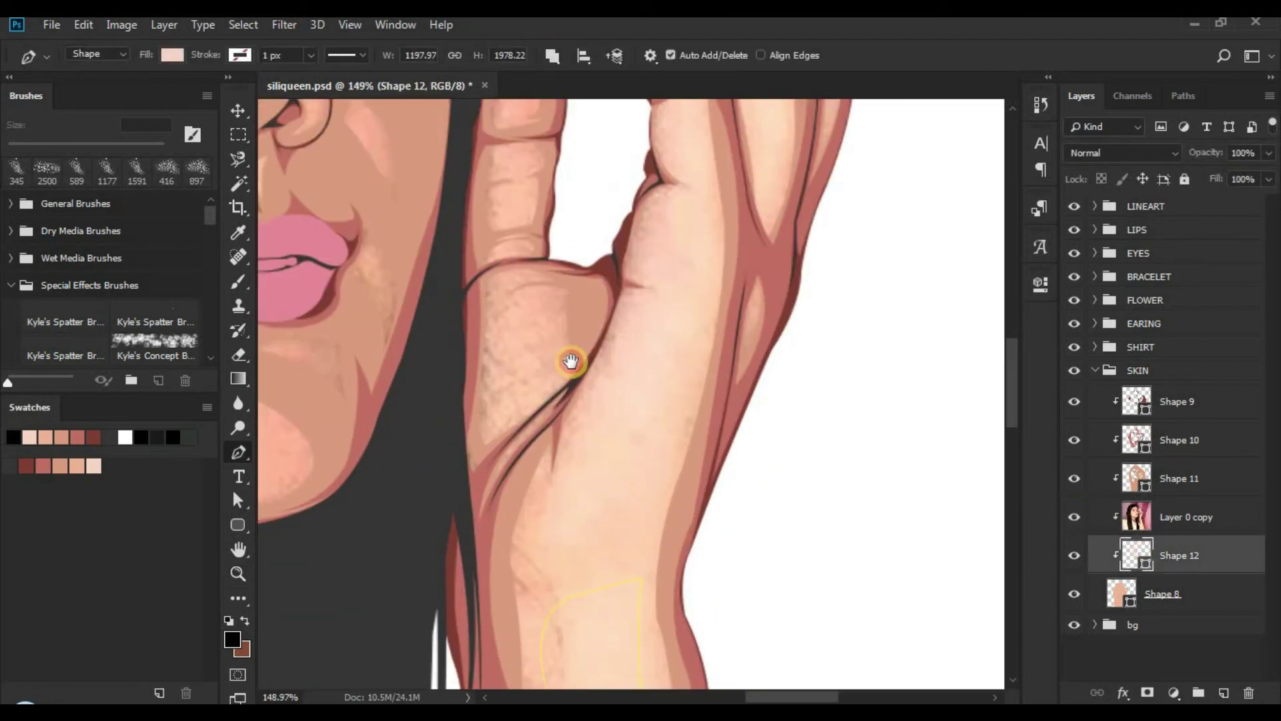
scroll(561, 414, "down", 3)
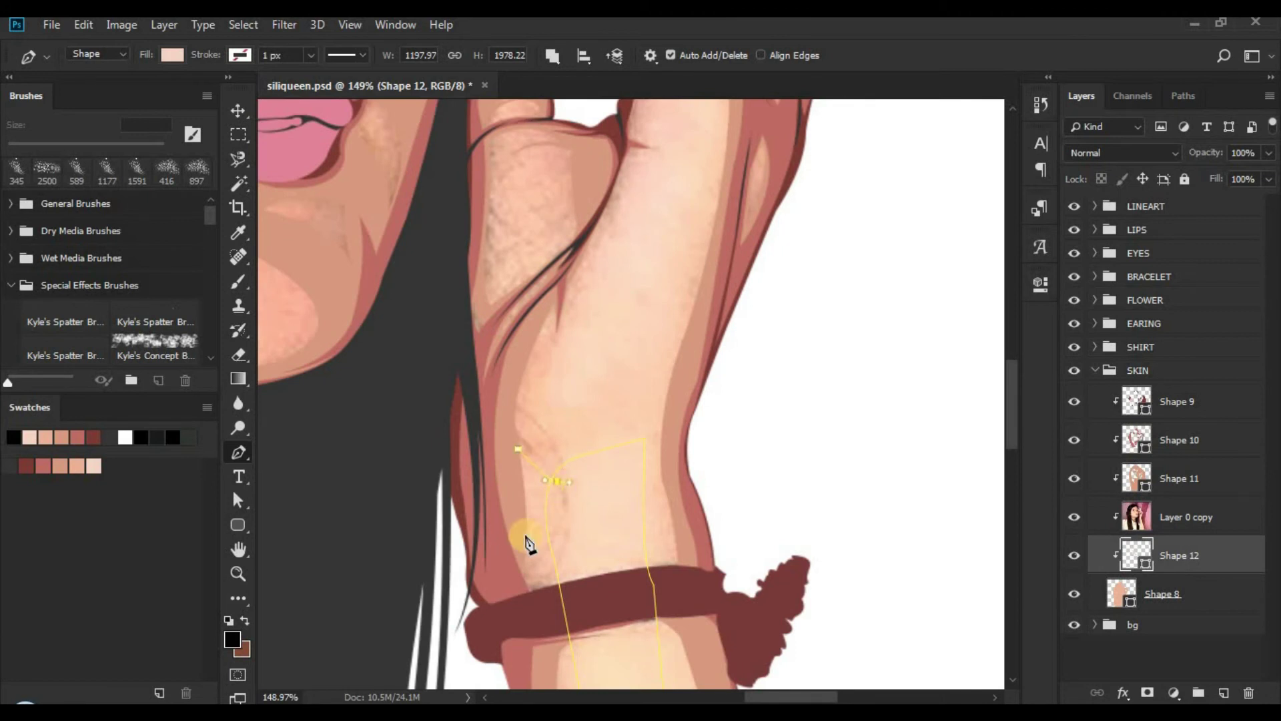
left_click_drag(517, 538, 486, 502)
left_click(518, 448)
Step: Trace a long highlight from above the wrist up the side of the palm to the front finger's lower crease
scroll(583, 423, "up", 2)
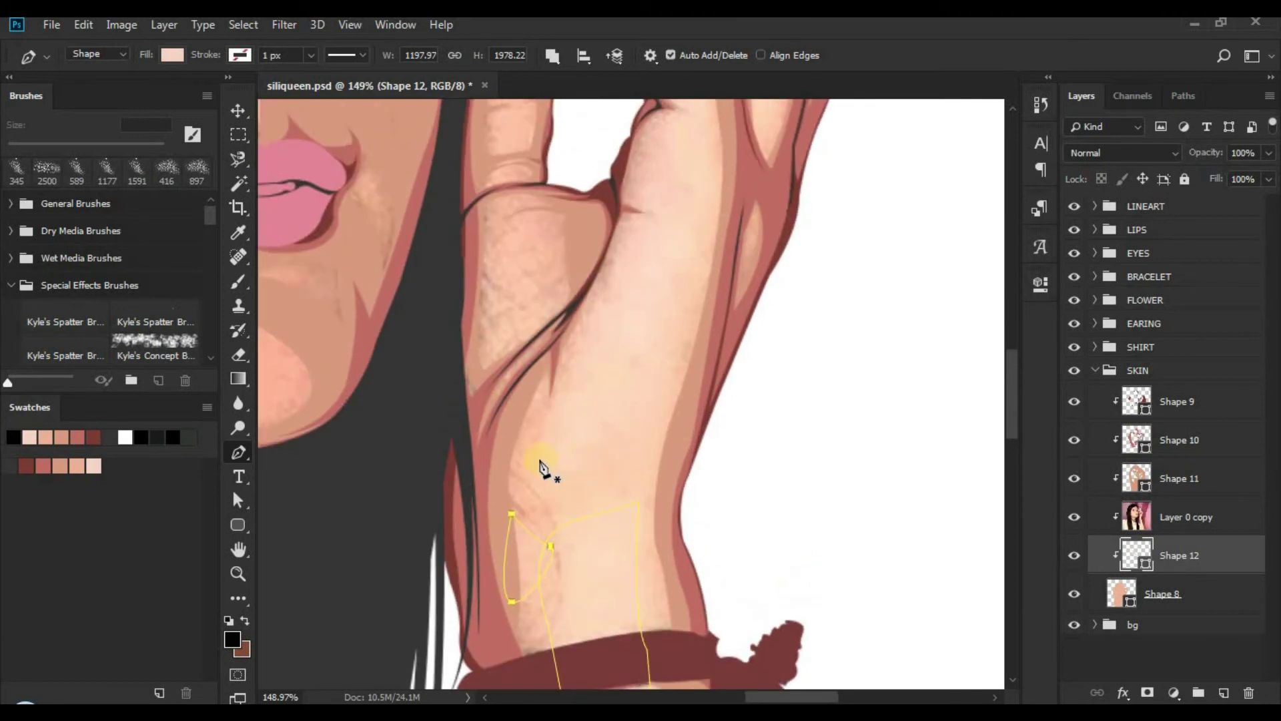
left_click(625, 246)
scroll(623, 321, "up", 3)
scroll(607, 333, "right", 1)
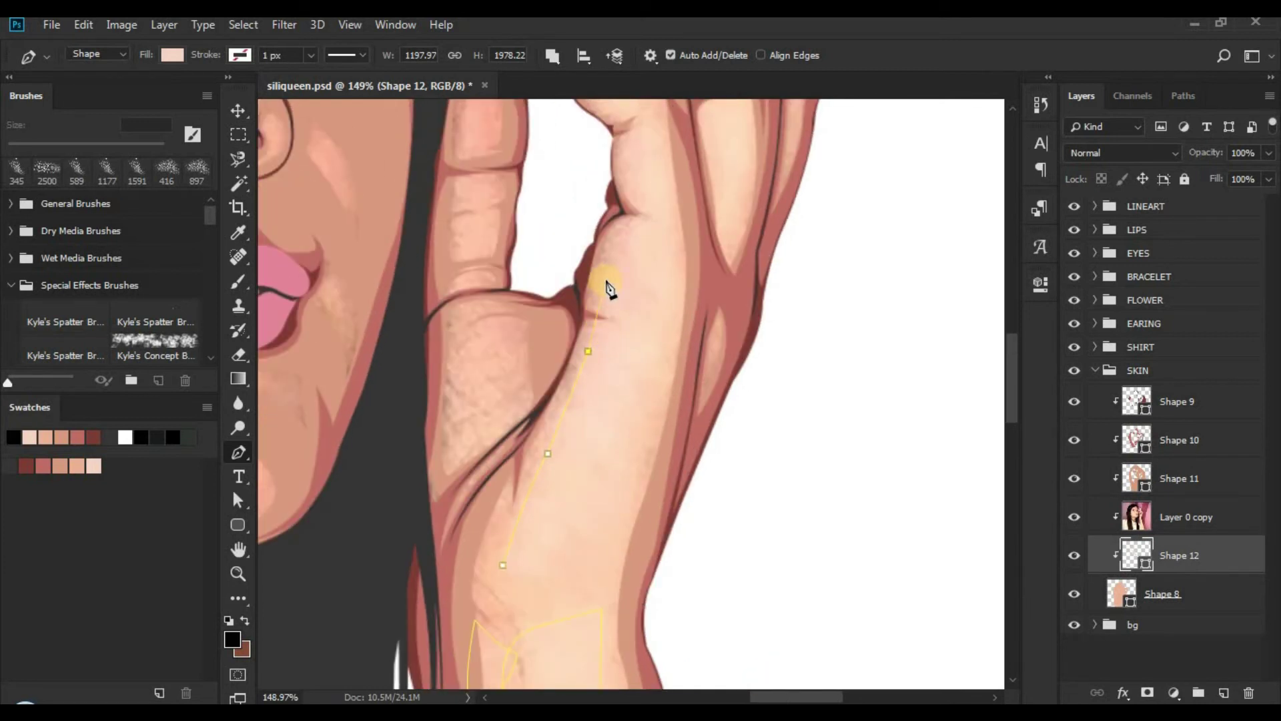
left_click(617, 243)
scroll(627, 363, "up", 2)
scroll(608, 304, "right", 1)
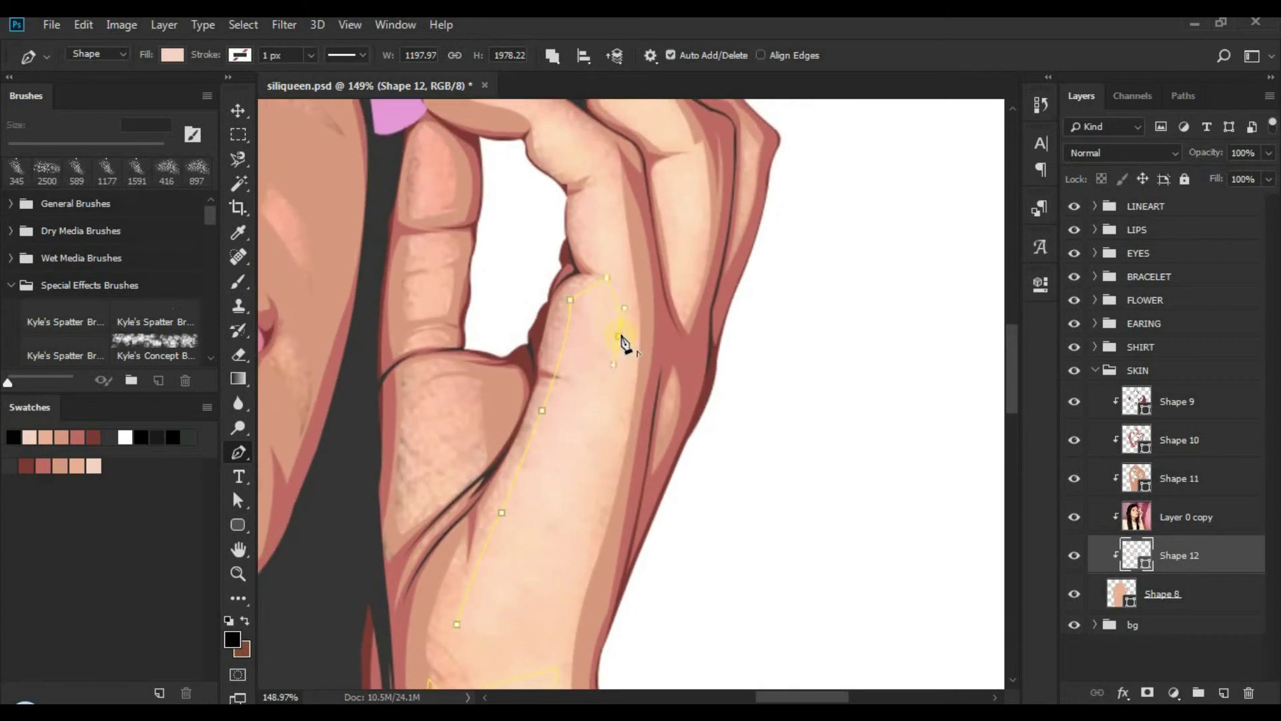
left_click_drag(603, 305, 575, 427)
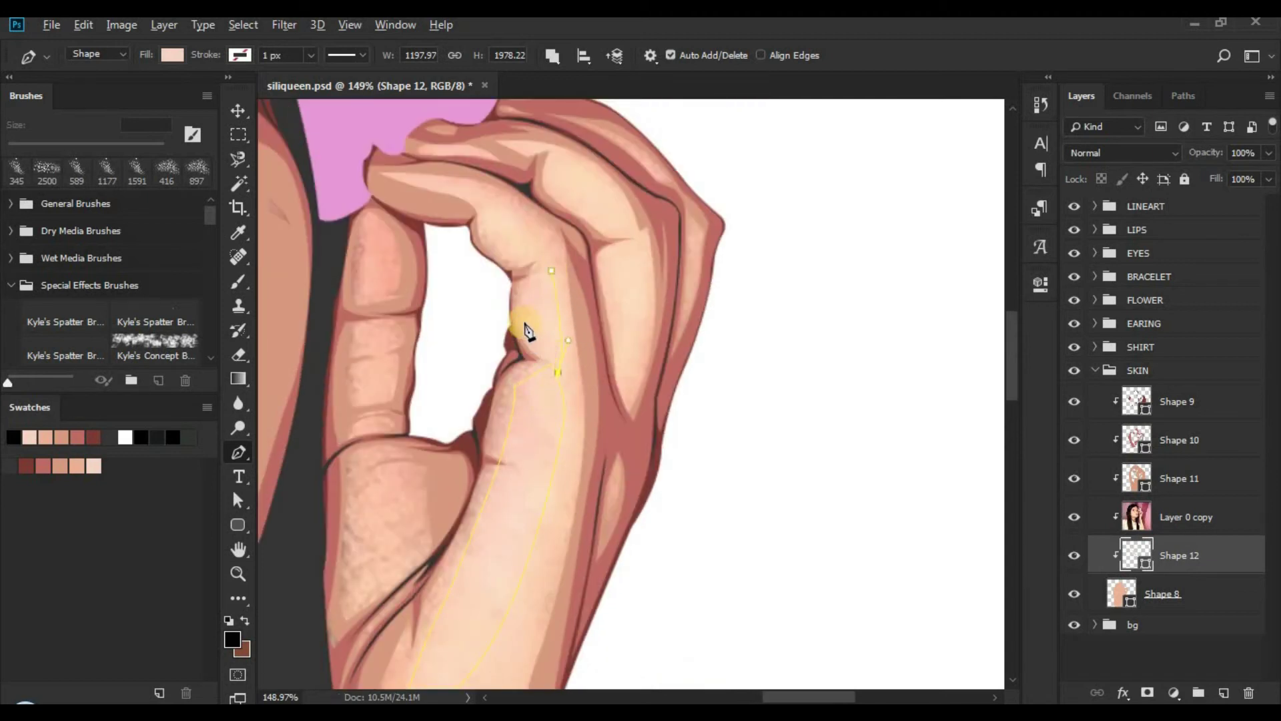
Step: Trace a tapered highlight on the lower segment of the finger behind the front one
key("space")
left_click(646, 237)
left_click_drag(588, 414, 568, 436)
left_click(613, 393, "alt")
key("space")
left_click_drag(621, 270, 603, 389)
Step: Trace a highlight on the upper segment of the second finger, along its shadow edge and over the knuckle
left_click(619, 341)
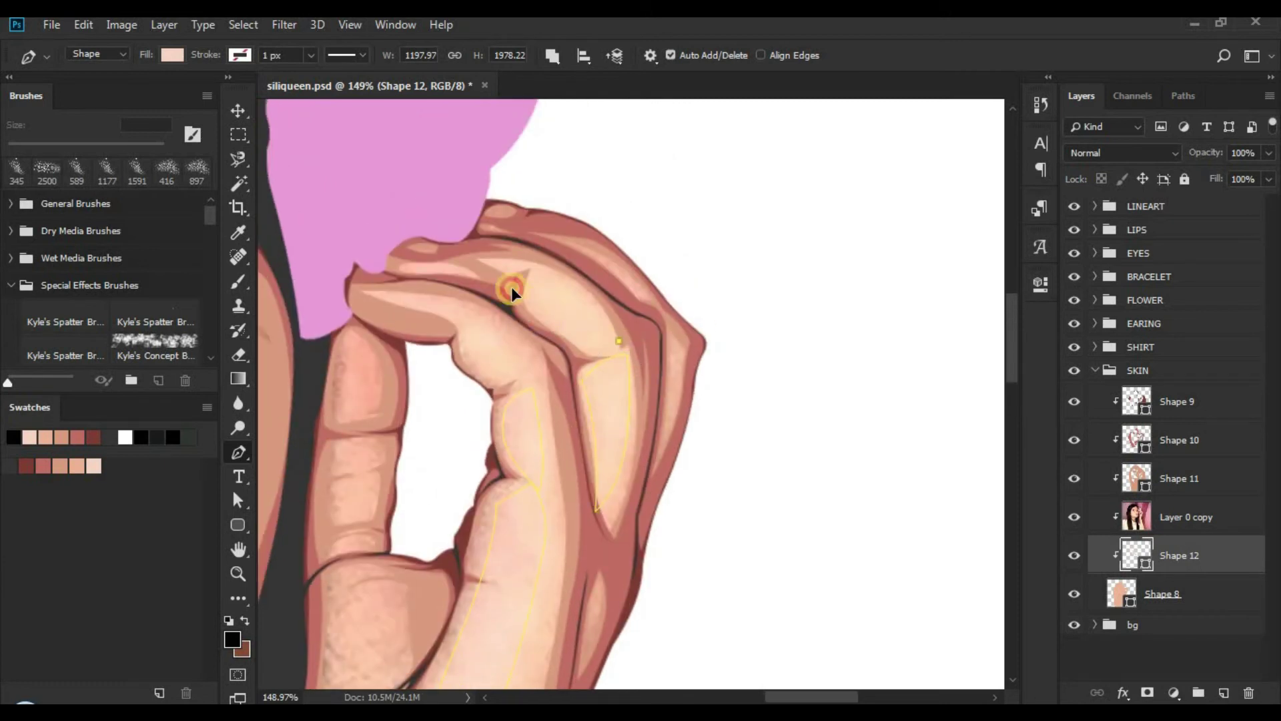
left_click(538, 319, "alt")
left_click(518, 298)
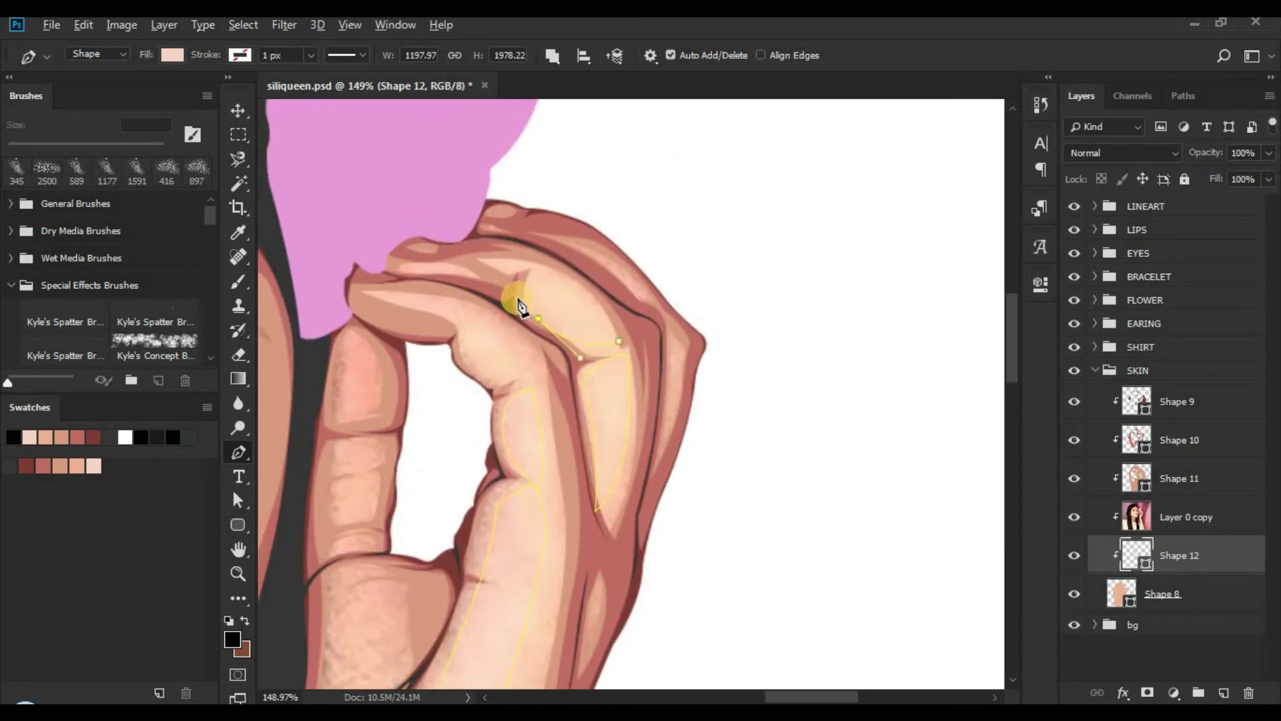
left_click(532, 268)
left_click_drag(635, 372, 638, 378)
Step: Trace a highlight over the front finger's bent joint, tapering to its tip at the flower, and close it
left_click(455, 324)
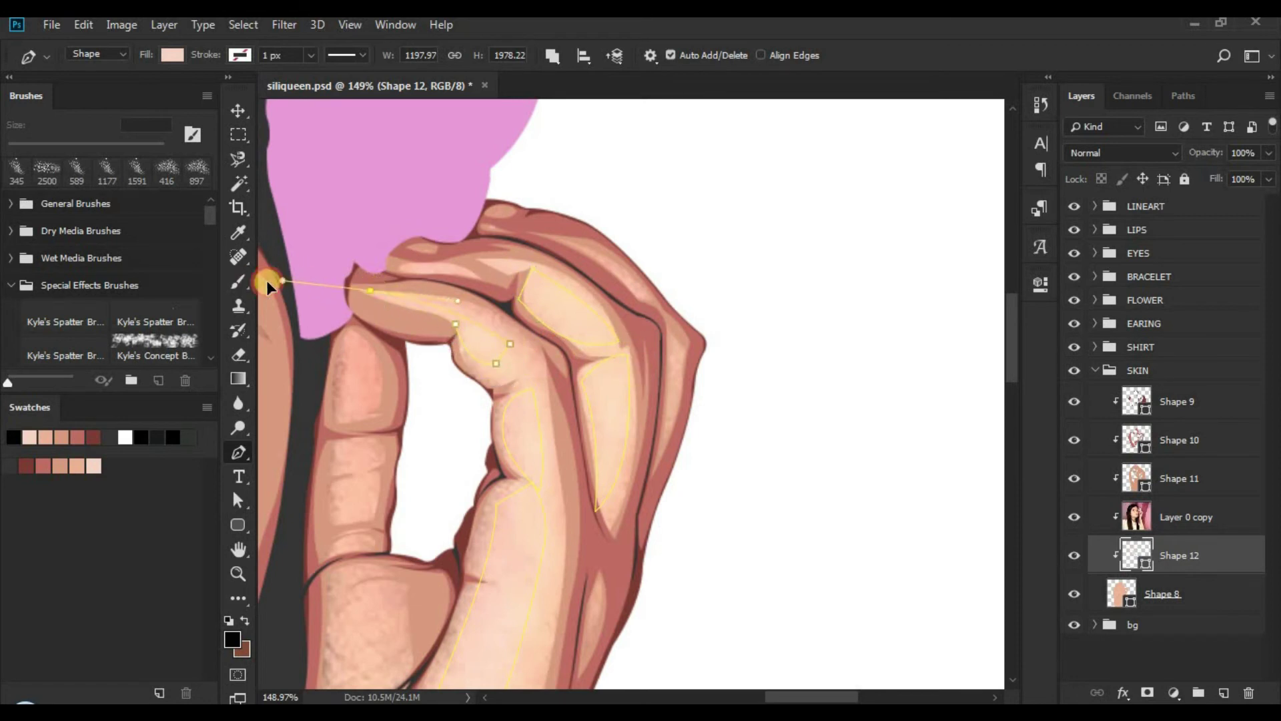
left_click_drag(266, 280, 257, 281)
left_click(373, 290, "alt")
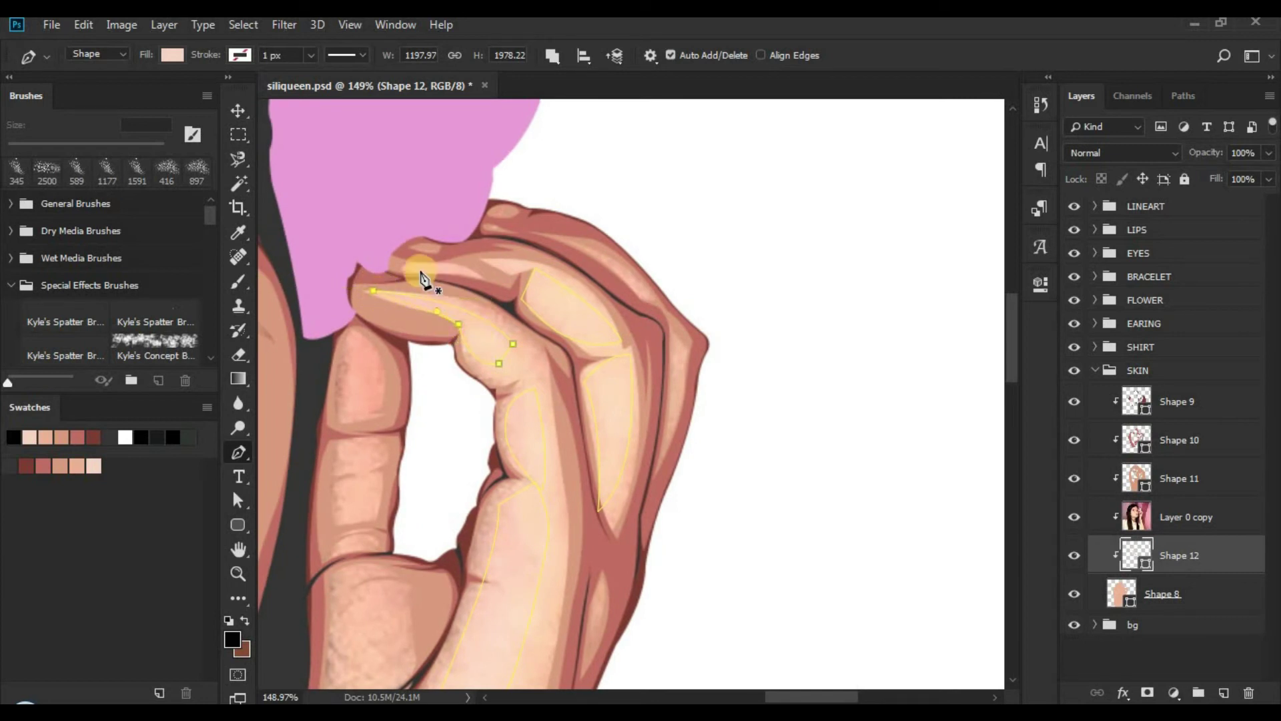
left_click_drag(433, 275, 393, 279)
Step: Add a small V-shaped Combine Shapes highlight along the palm crease below the finger beside the face
left_click_drag(682, 317, 734, 106)
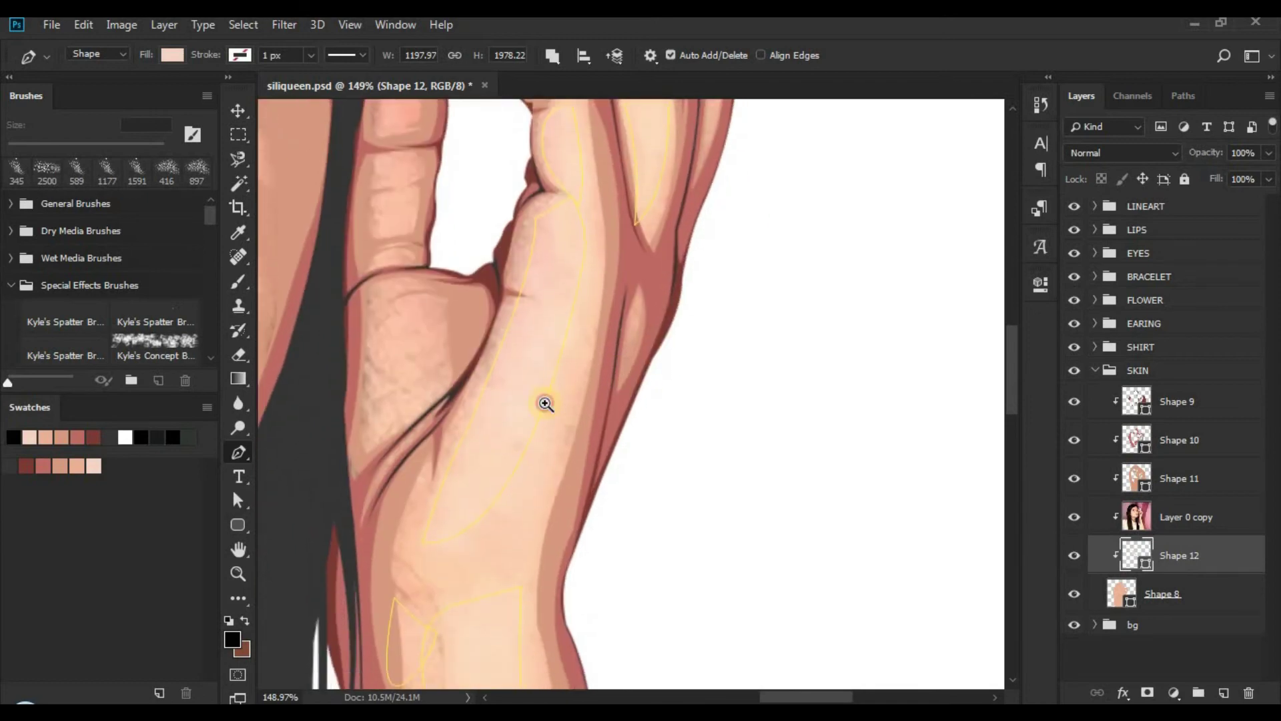
left_click_drag(546, 403, 513, 397)
left_click_drag(501, 354, 513, 340)
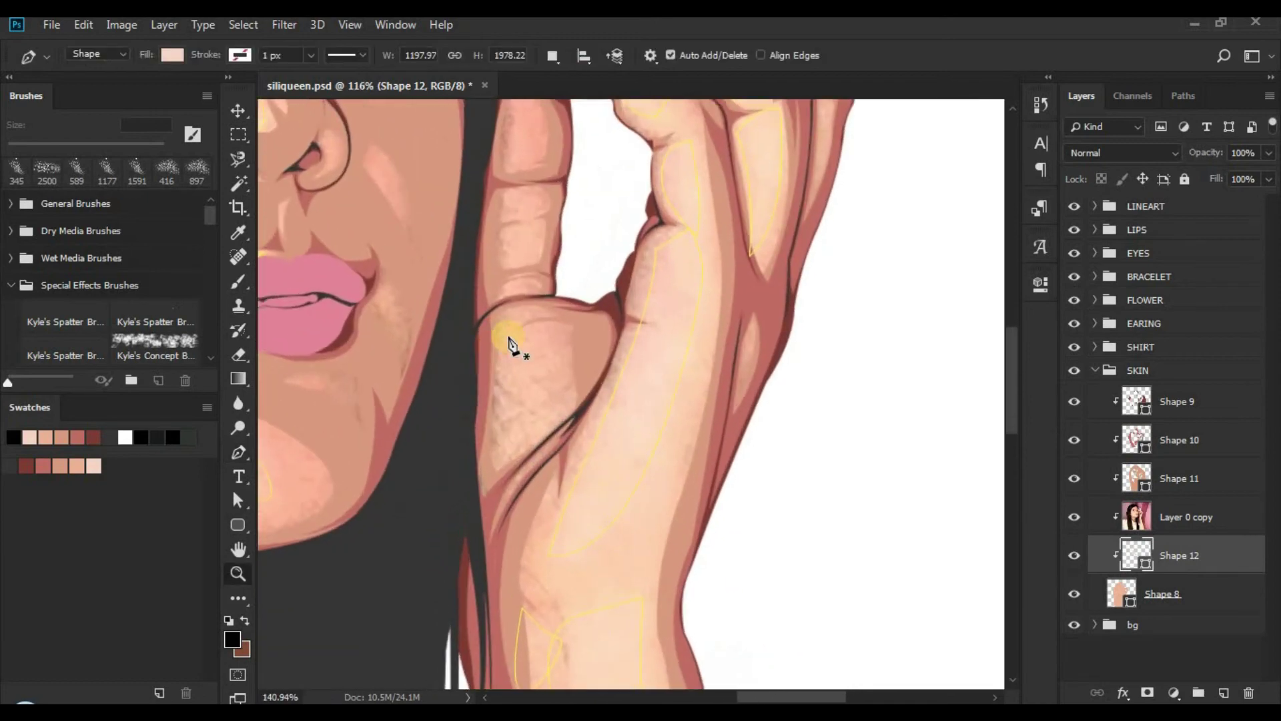
left_click(547, 56)
left_click(547, 59)
left_click(494, 372)
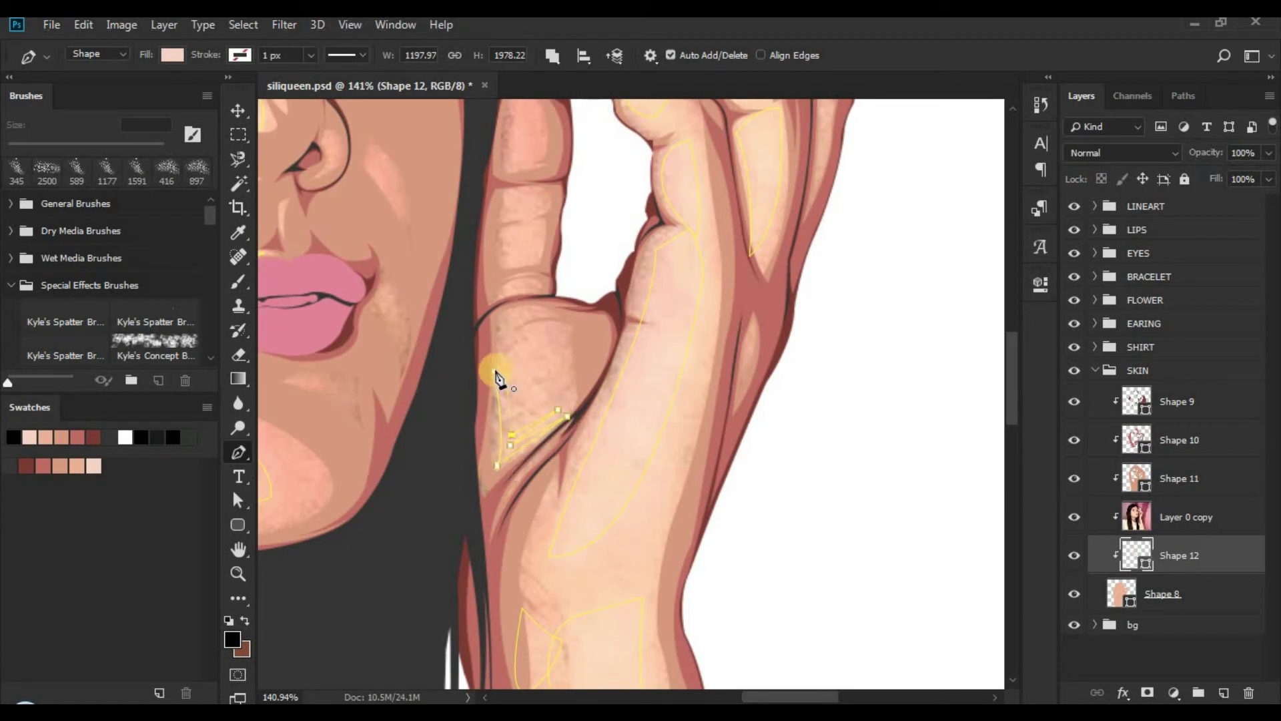
Step: Hide the Layer 0 copy photo and deselect the layer to examine the hand highlights
left_click(1076, 517)
left_click(1116, 657)
key("z")
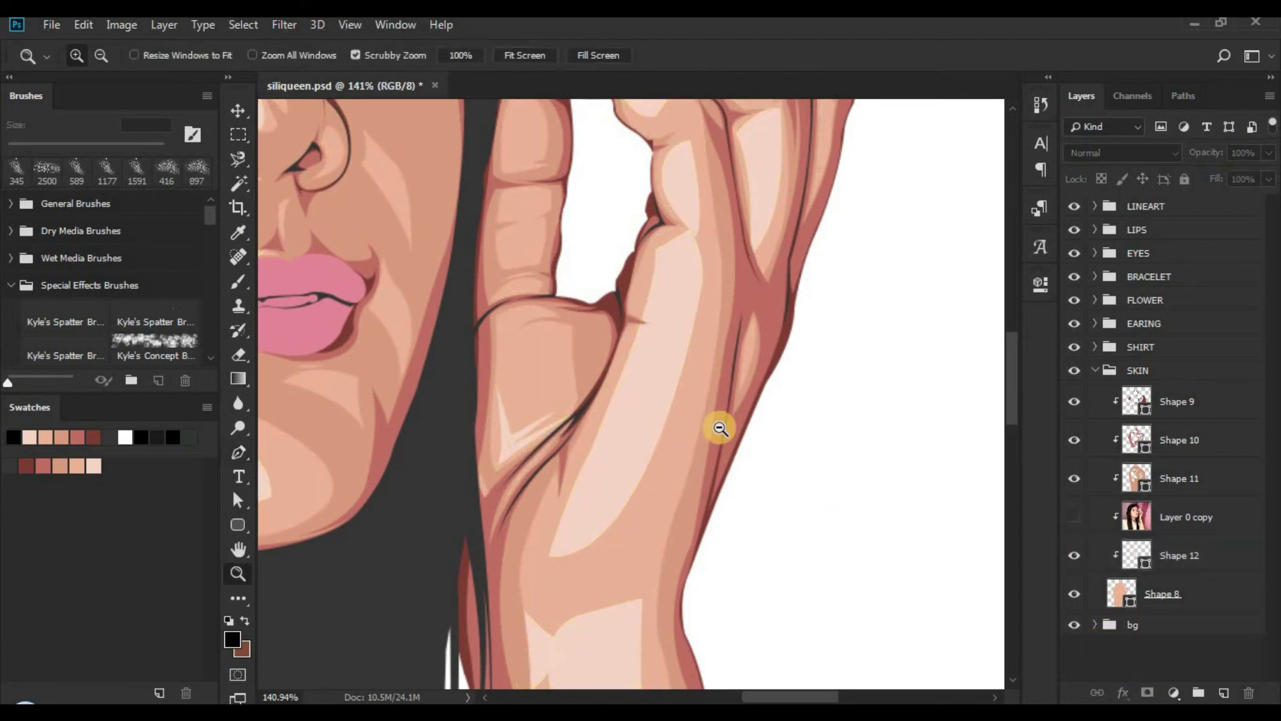
Step: Save the document, view the whole portrait, and add a layer mask to the Shape 12 highlight layer
left_click_drag(720, 429, 644, 423)
key("ctrl+s")
left_click_drag(761, 497, 731, 481)
left_click_drag(675, 432, 678, 367)
left_click_drag(678, 367, 742, 344)
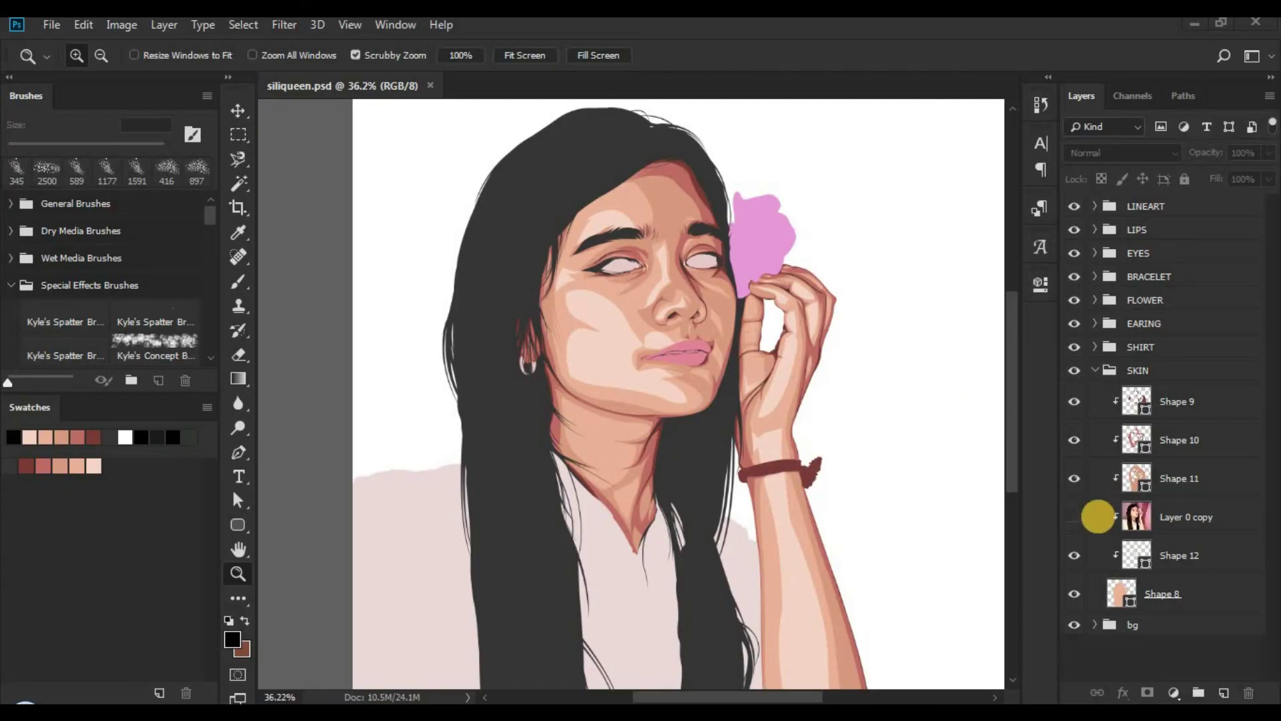
left_click(1149, 557)
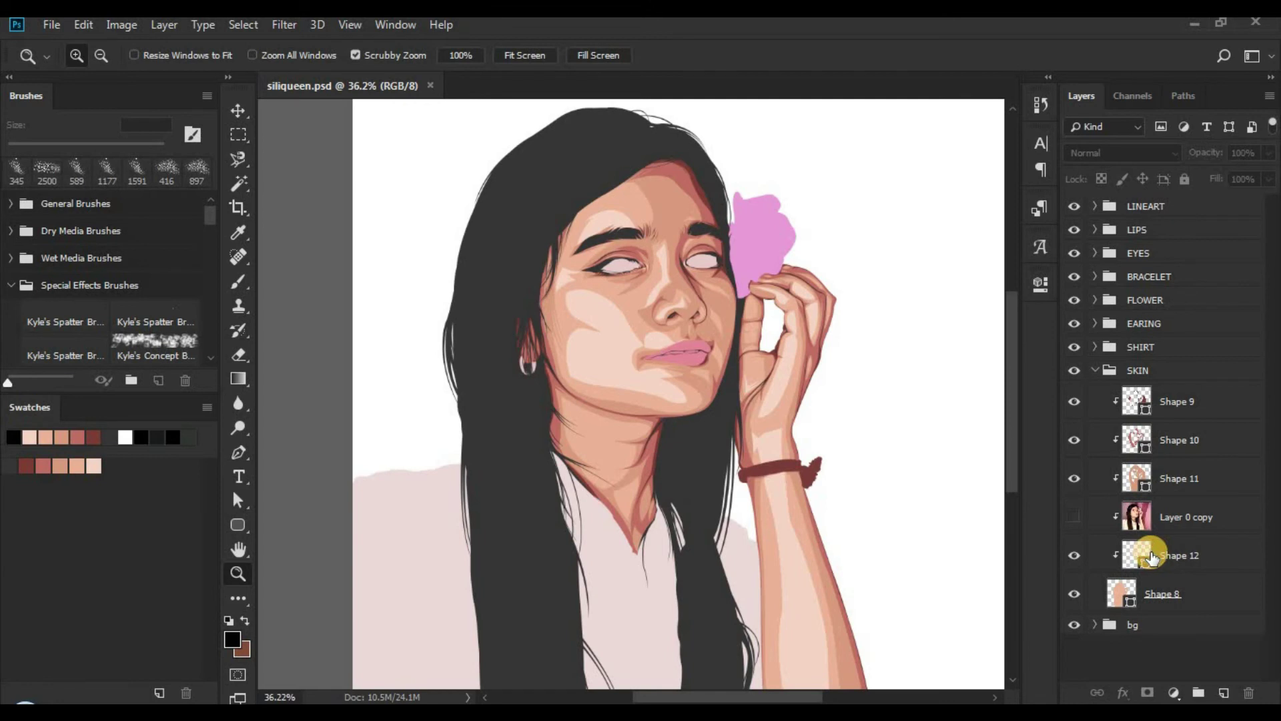
left_click(1146, 692)
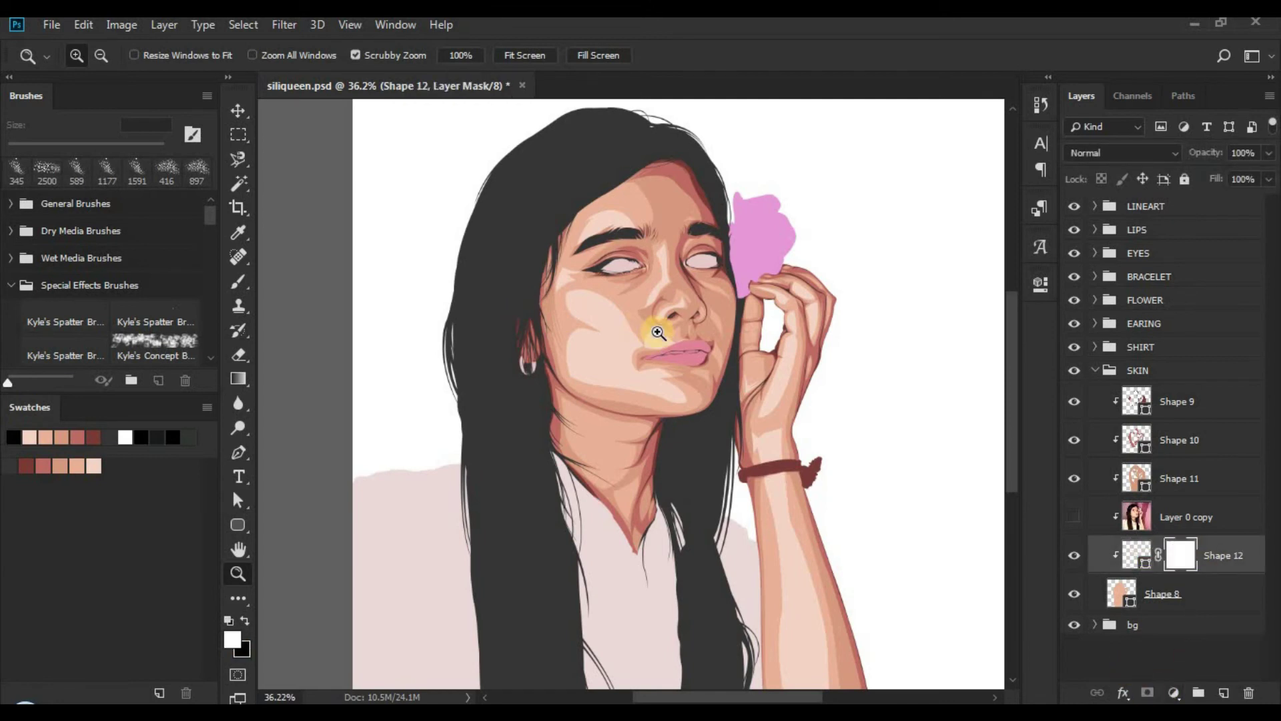
Step: Choose the first soft round pressure brush from the General Brushes group for painting on the mask
key("b")
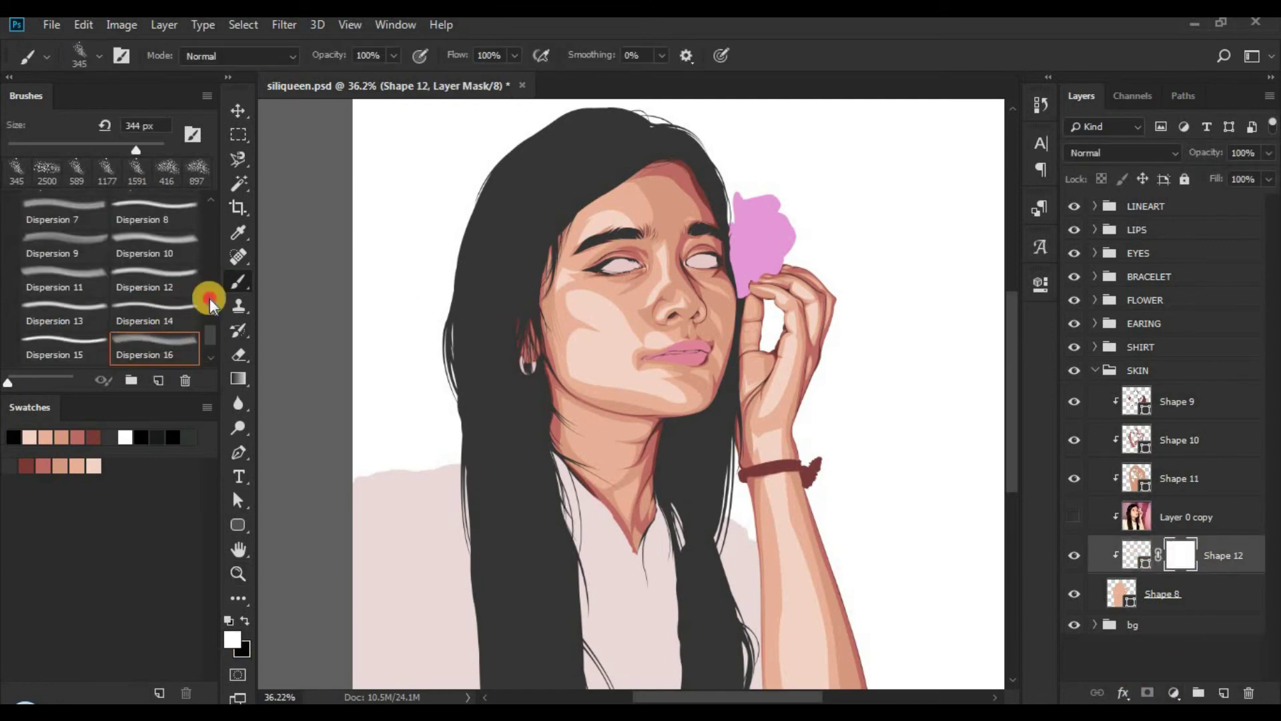
left_click_drag(211, 304, 208, 205)
left_click(14, 203)
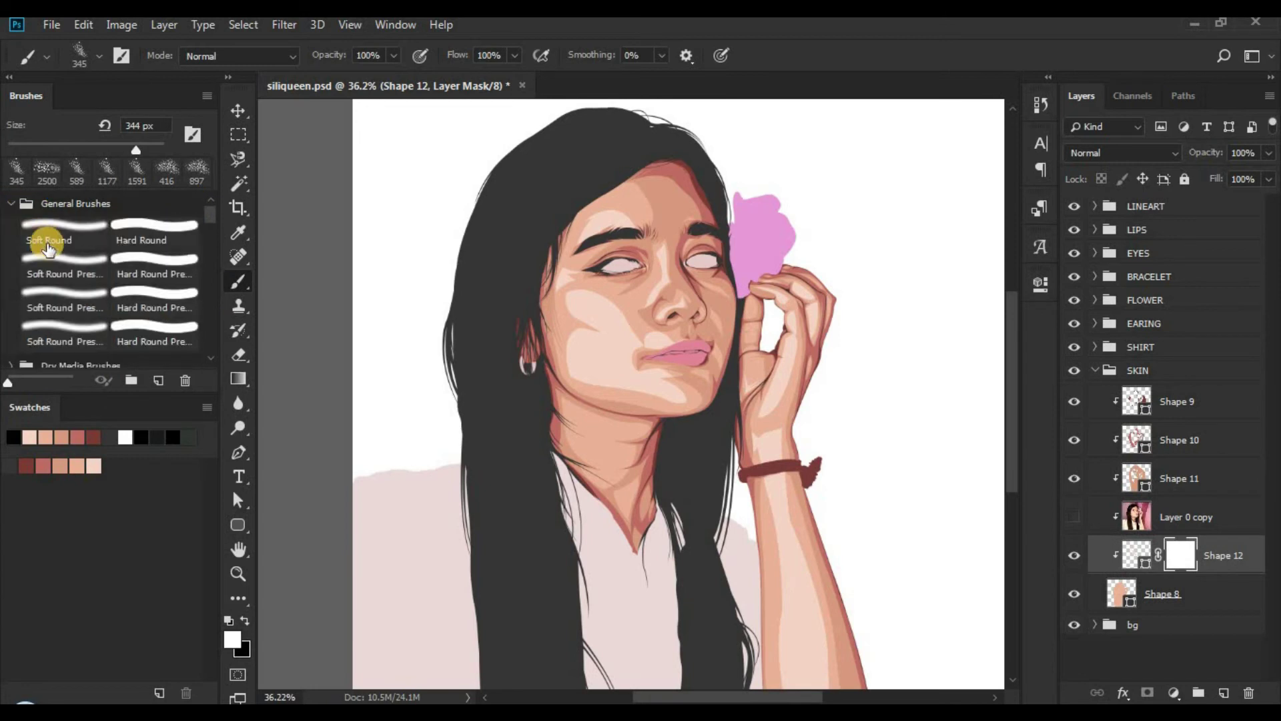
left_click(56, 265)
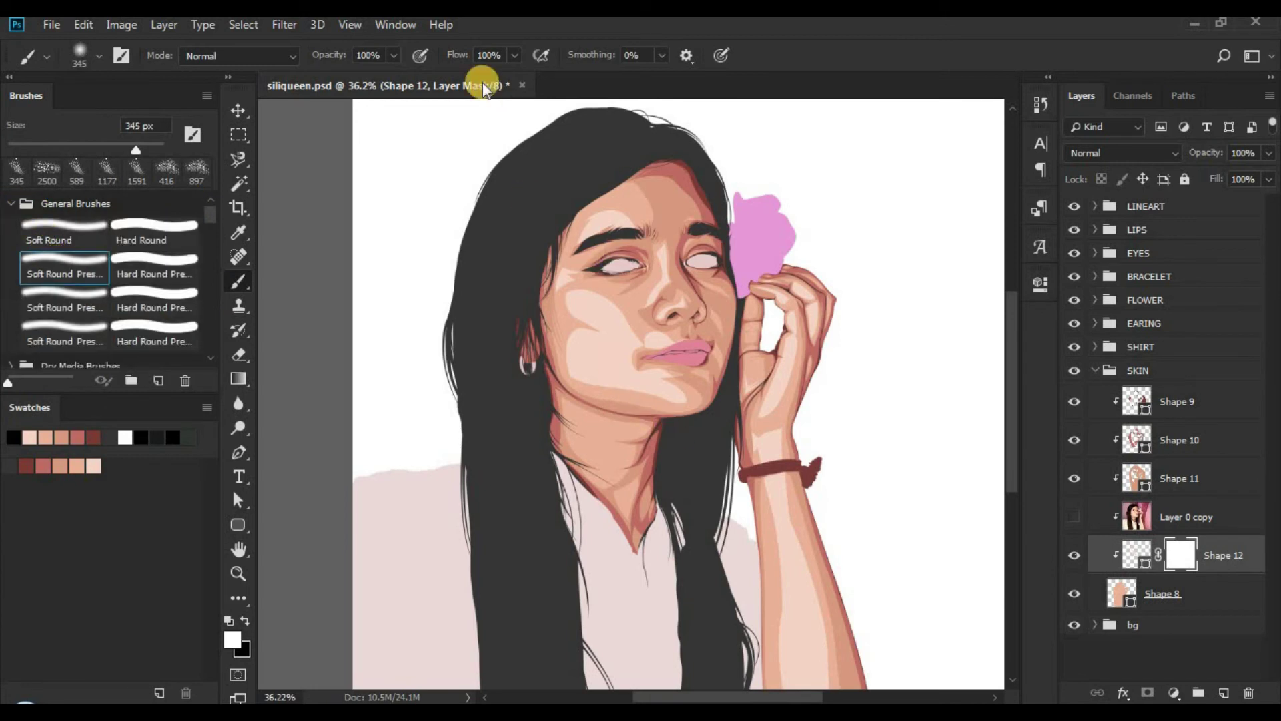
Step: Set the brush opacity to 11% and its flow to 55%
left_click(374, 56)
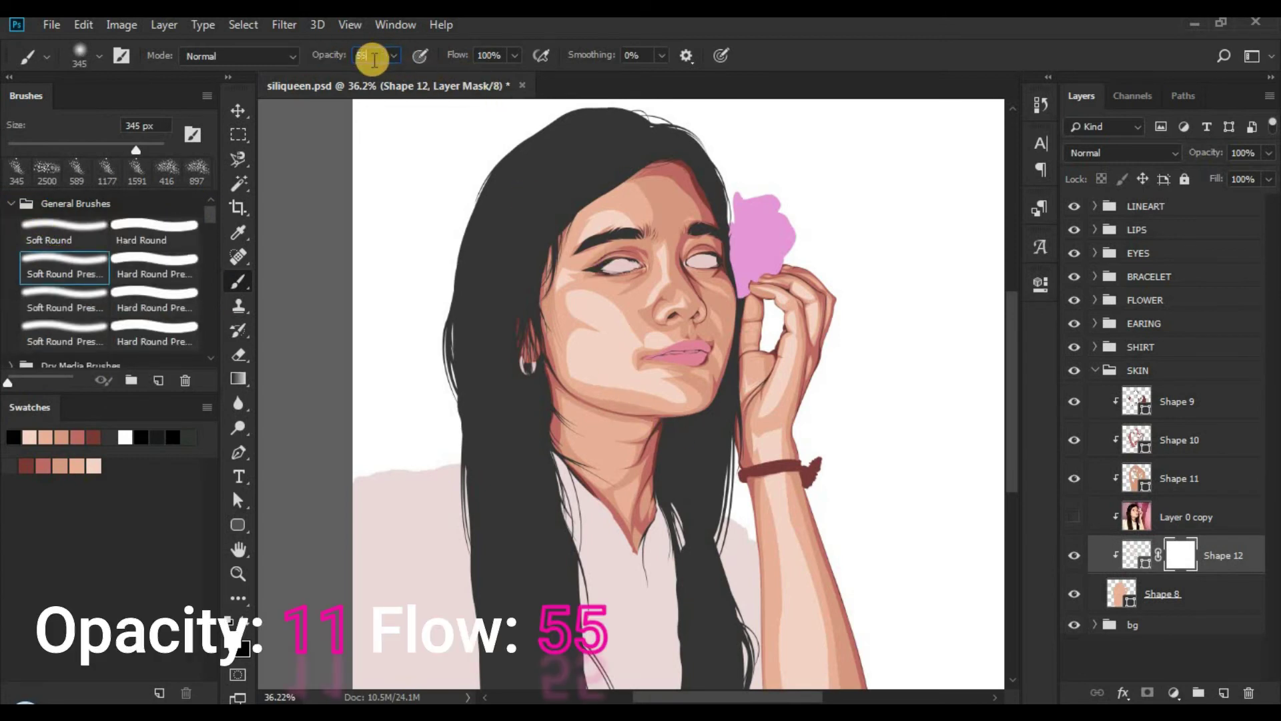
left_click(494, 56)
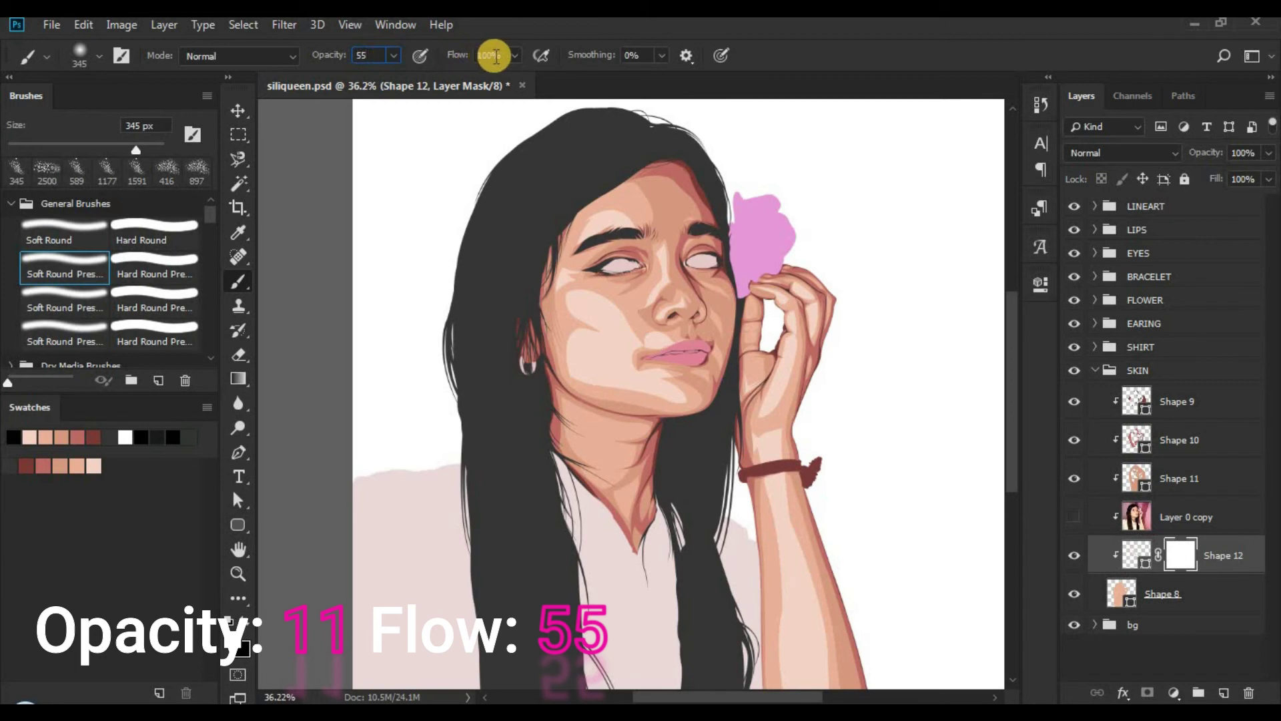
left_click(367, 56)
type("11")
left_click(493, 56)
type("55")
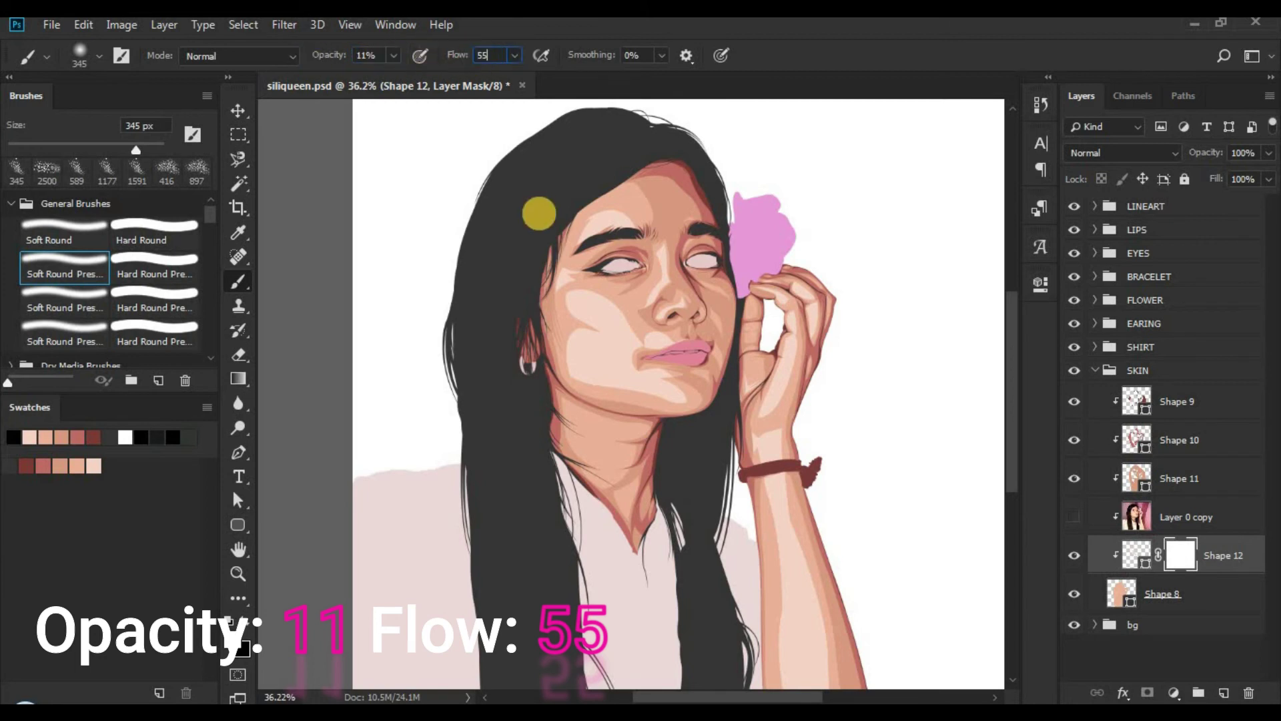
Step: Target the Shape 12 layer mask, with black as the foreground color and the brush size at 87 px
left_click_drag(514, 212, 481, 194)
left_click(1113, 646)
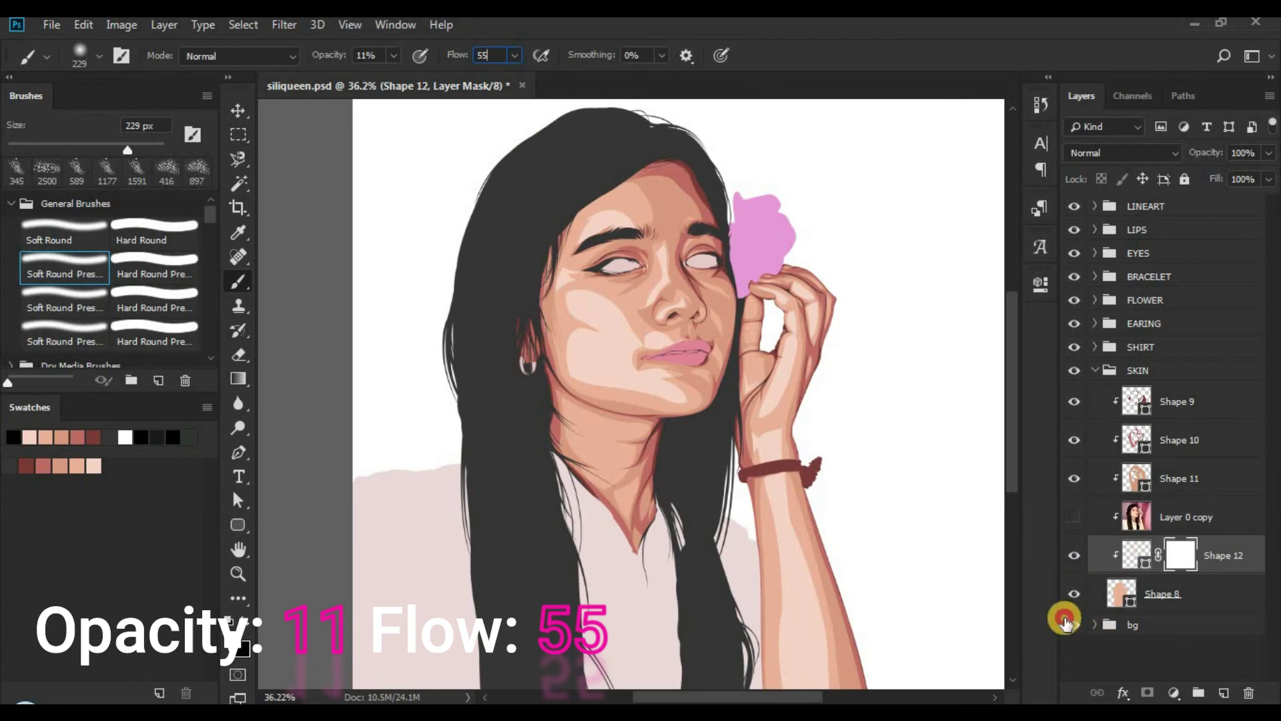
left_click_drag(669, 369, 623, 369)
key("z")
mouse_move(562, 285)
left_mouse_down()
mouse_move(600, 280)
mouse_move(583, 334)
left_mouse_up()
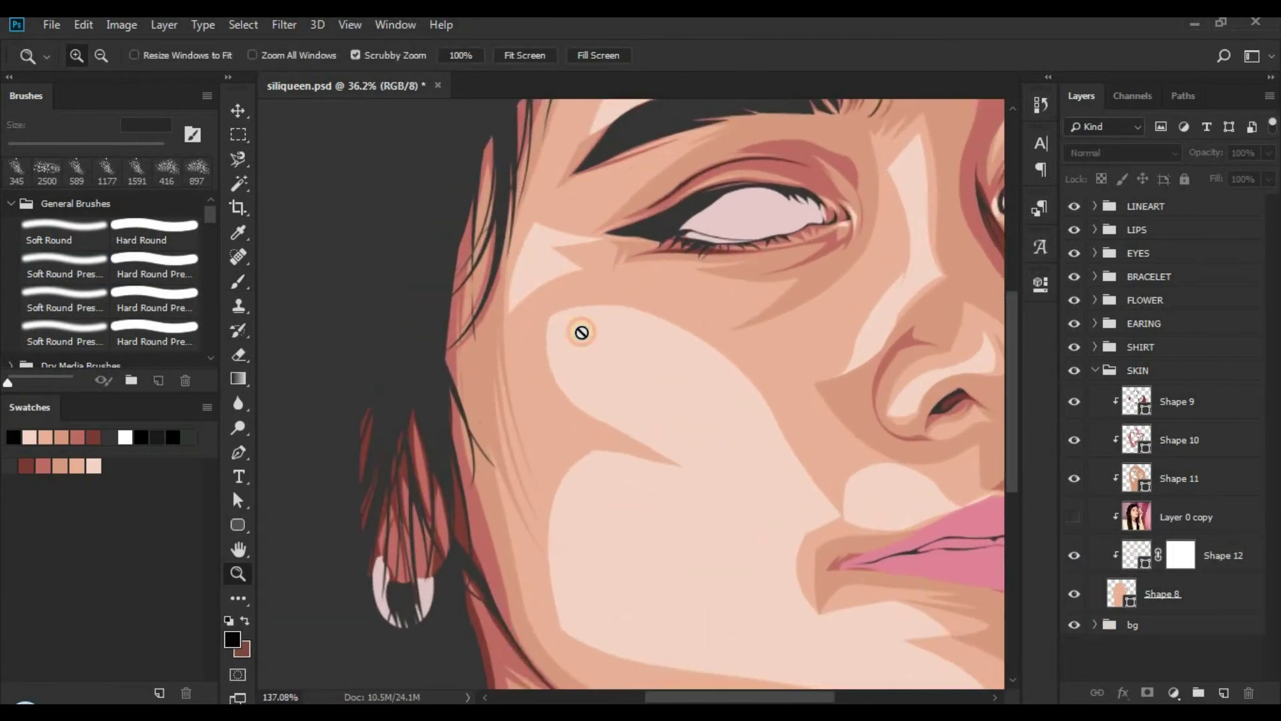
key("b")
left_click(1193, 562)
key("d")
mouse_move(566, 429)
left_mouse_down()
mouse_move(467, 394)
mouse_move(481, 387)
left_mouse_up()
mouse_move(554, 354)
left_mouse_down()
mouse_move(543, 400)
mouse_move(569, 429)
mouse_move(541, 325)
left_mouse_up()
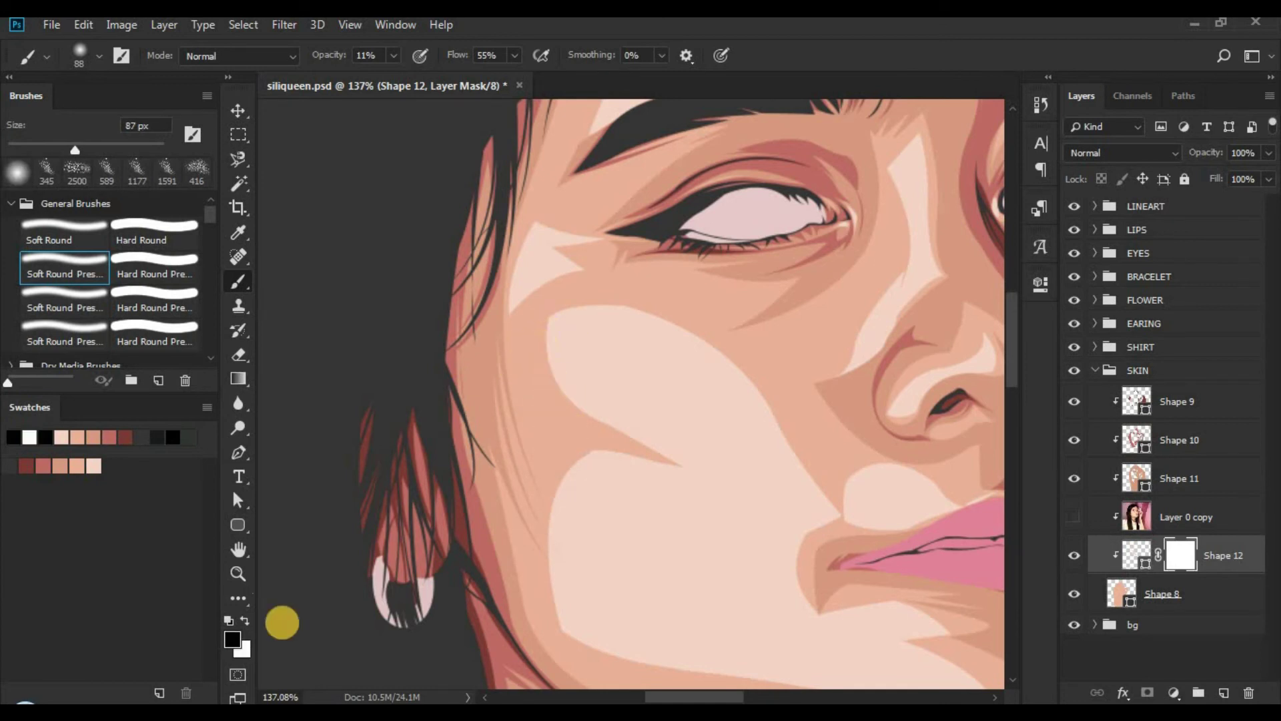
left_click(245, 621)
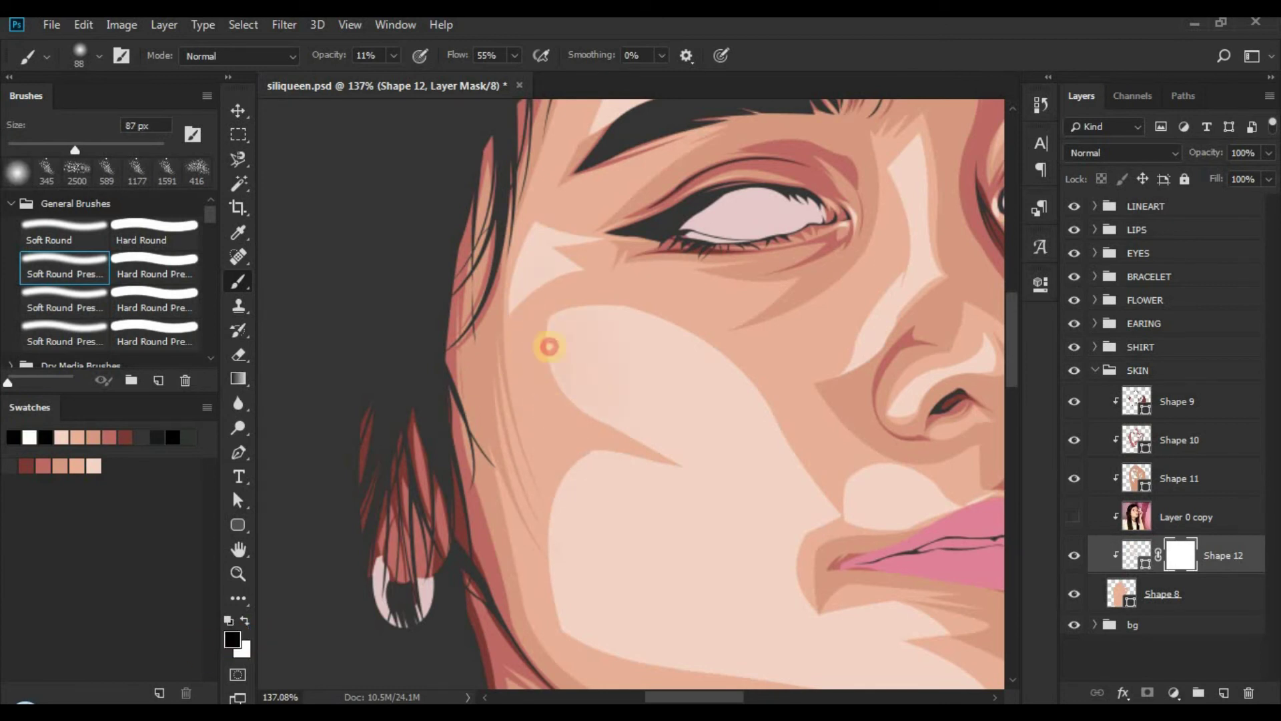
Step: Fade the edges of the upper cheek highlight on the mask, from below the temple toward the nose fold
mouse_move(548, 347)
left_mouse_down()
mouse_move(533, 371)
mouse_move(546, 428)
mouse_move(593, 269)
mouse_move(555, 298)
mouse_move(622, 295)
mouse_move(513, 325)
mouse_move(664, 319)
left_mouse_up()
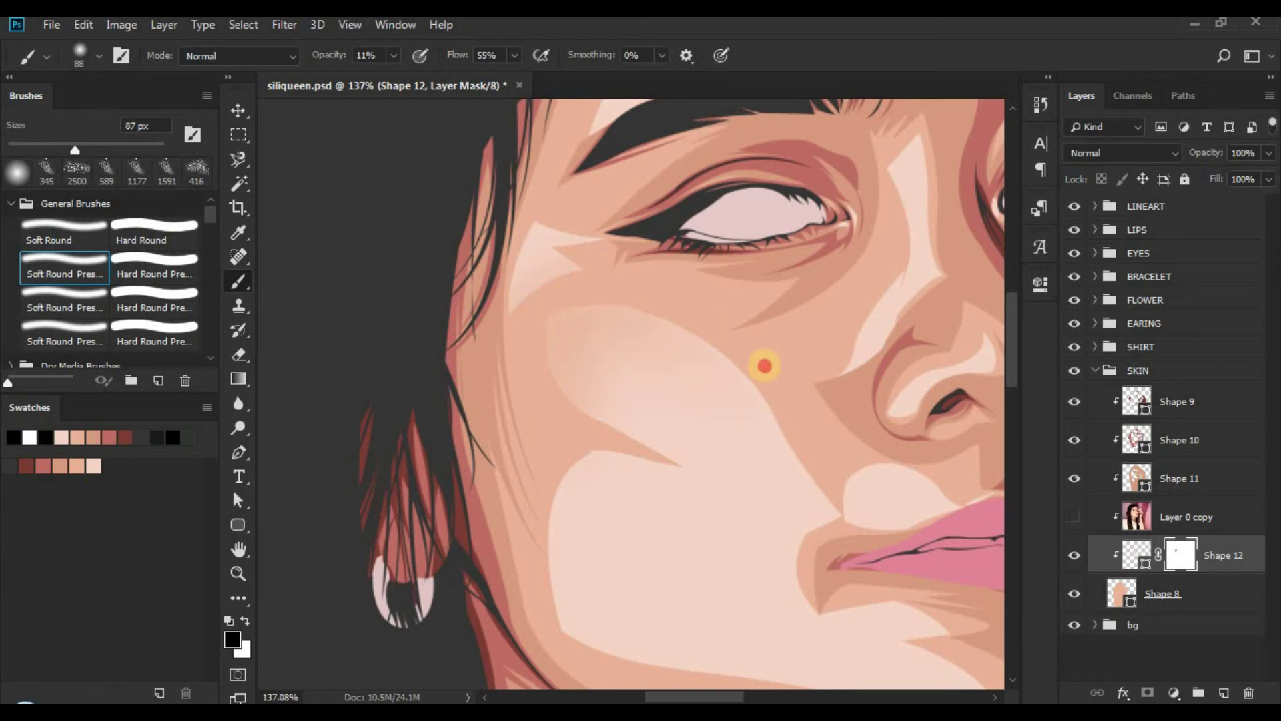
mouse_move(765, 366)
left_mouse_down()
mouse_move(484, 275)
mouse_move(631, 330)
mouse_move(667, 389)
mouse_move(643, 372)
mouse_move(715, 455)
mouse_move(705, 475)
left_mouse_up()
left_click_drag(768, 394, 682, 386)
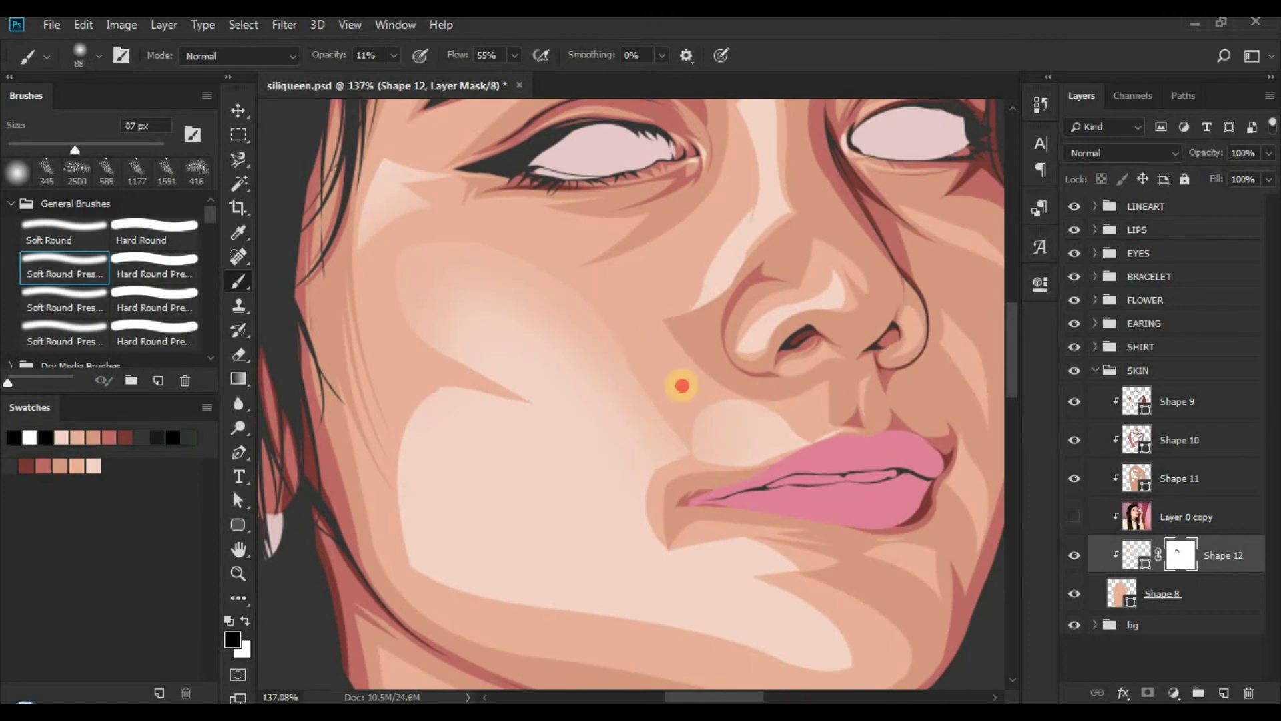
Step: Soften the highlight above the upper lip on the mask, checking it against the Layer 0 copy photo
mouse_move(848, 404)
left_mouse_down()
mouse_move(779, 386)
mouse_move(820, 432)
mouse_move(807, 432)
mouse_move(794, 399)
left_mouse_up()
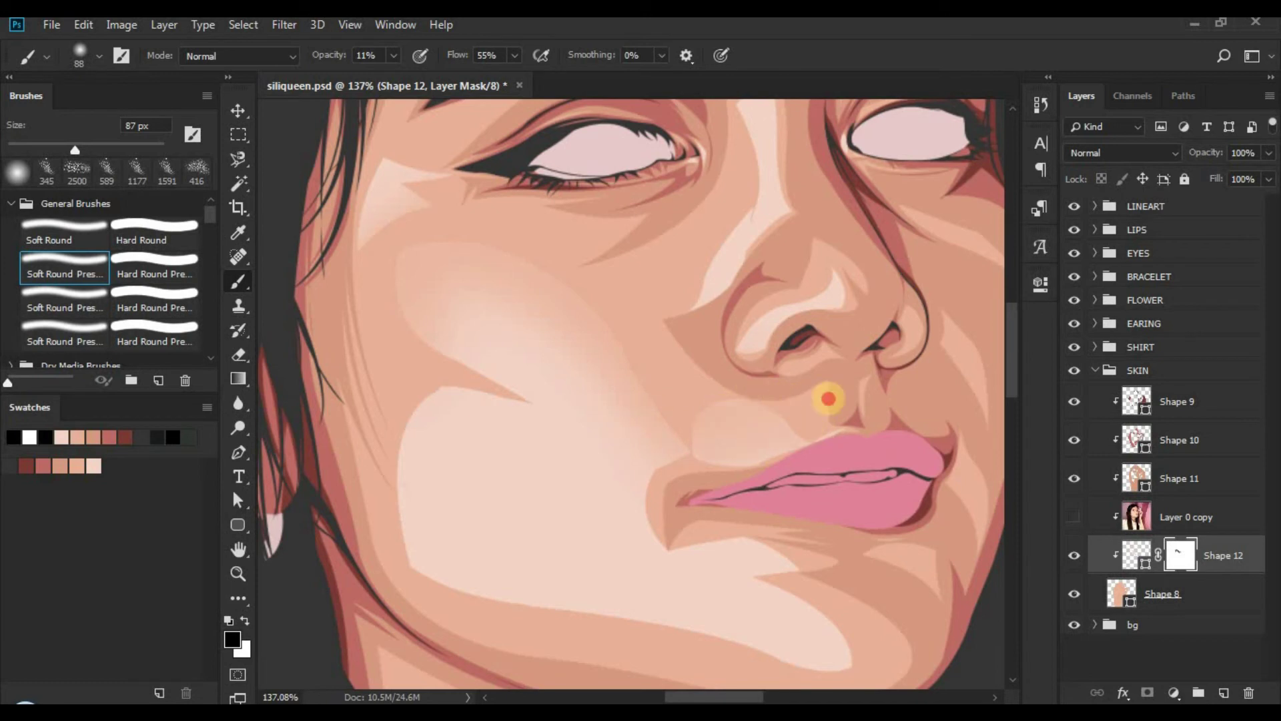
left_click(1074, 516)
left_click(1074, 516)
left_click(831, 422)
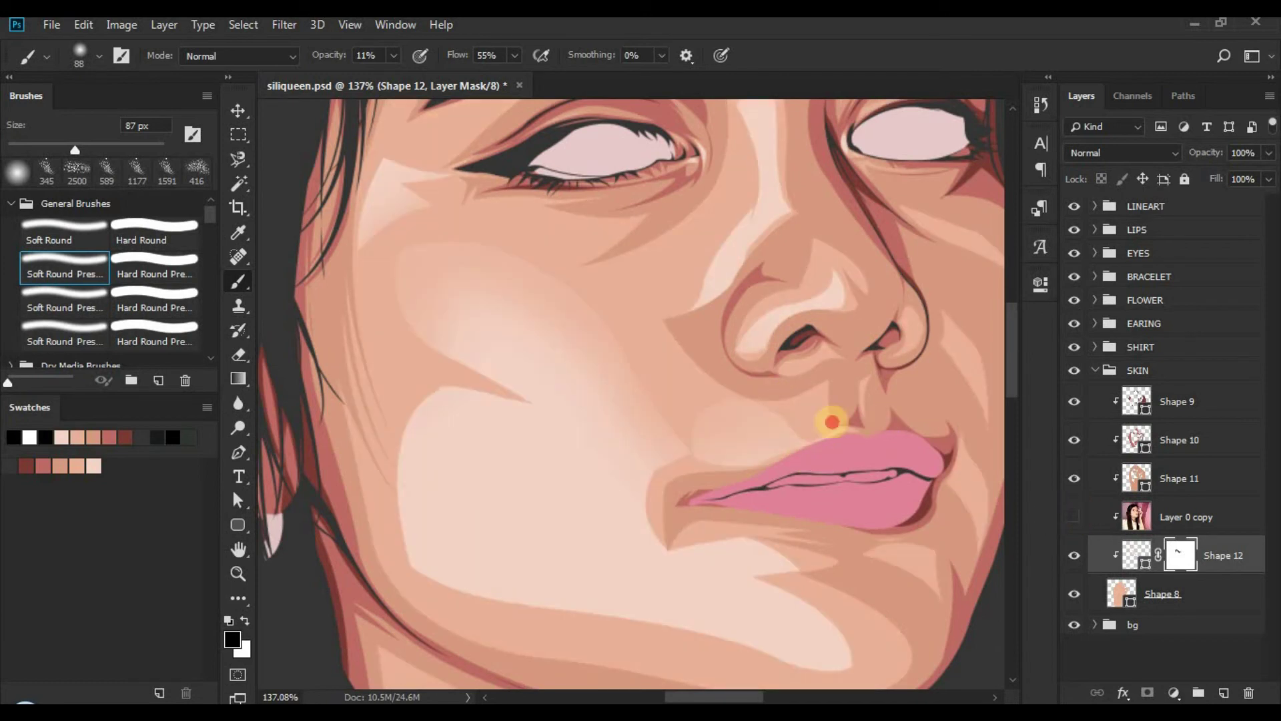
mouse_move(831, 422)
left_mouse_down()
mouse_move(770, 468)
mouse_move(705, 468)
left_mouse_up()
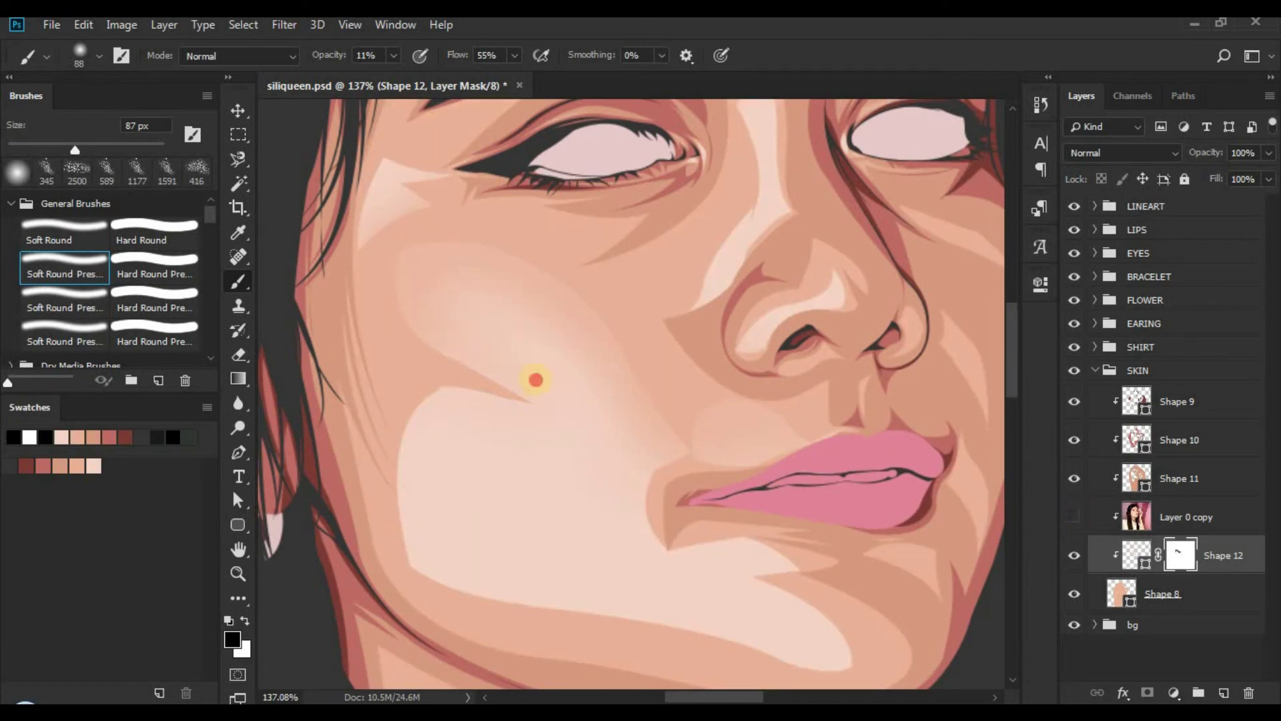
Step: Fade the temple highlight and the outer edge of the lower cheek highlight along the jaw on the mask
mouse_move(451, 204)
left_mouse_down()
mouse_move(373, 234)
mouse_move(281, 243)
mouse_move(355, 223)
mouse_move(421, 153)
mouse_move(459, 212)
mouse_move(467, 189)
mouse_move(433, 291)
left_mouse_up()
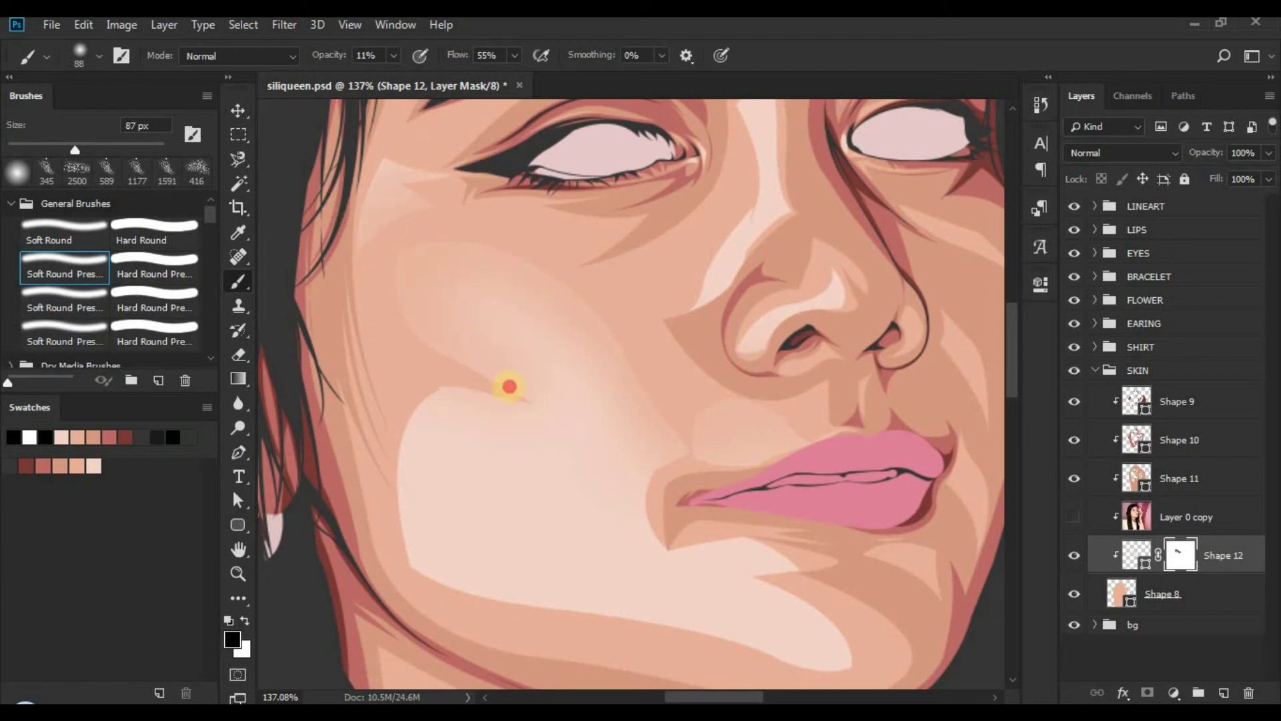
mouse_move(424, 442)
left_mouse_down()
mouse_move(374, 538)
mouse_move(418, 374)
mouse_move(378, 473)
left_mouse_up()
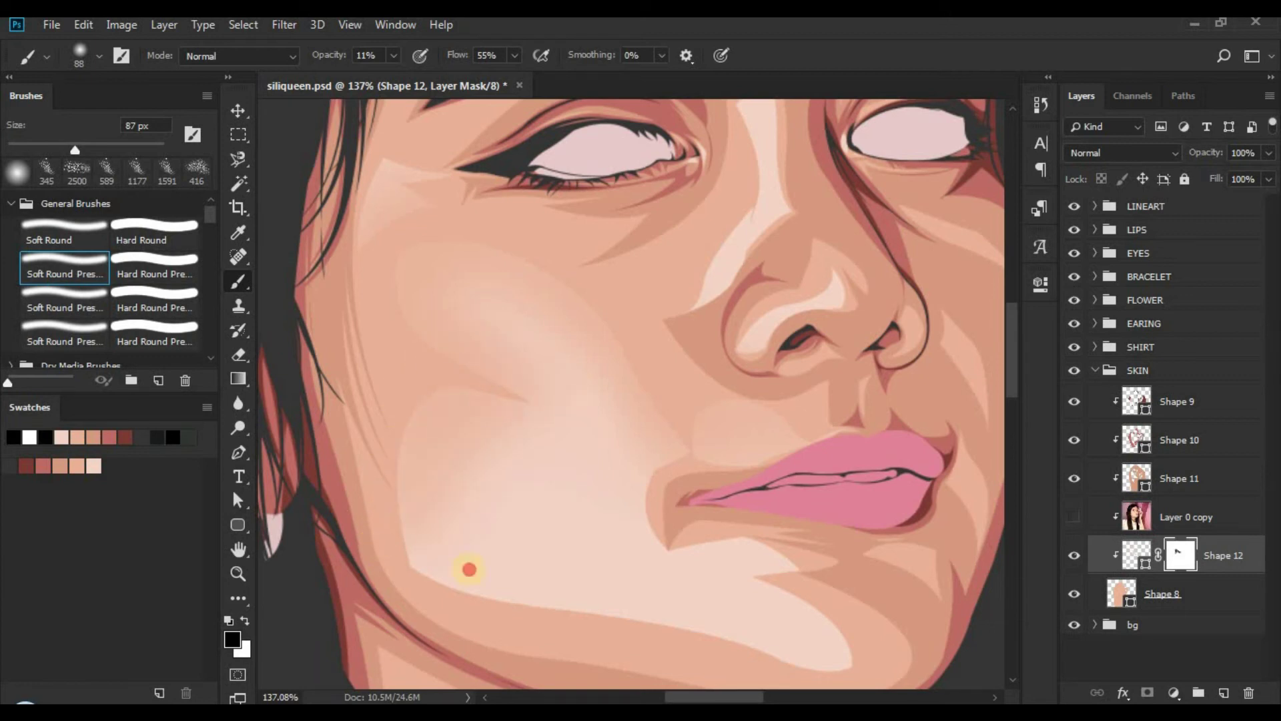
mouse_move(408, 475)
left_mouse_down()
mouse_move(374, 584)
mouse_move(449, 598)
left_mouse_up()
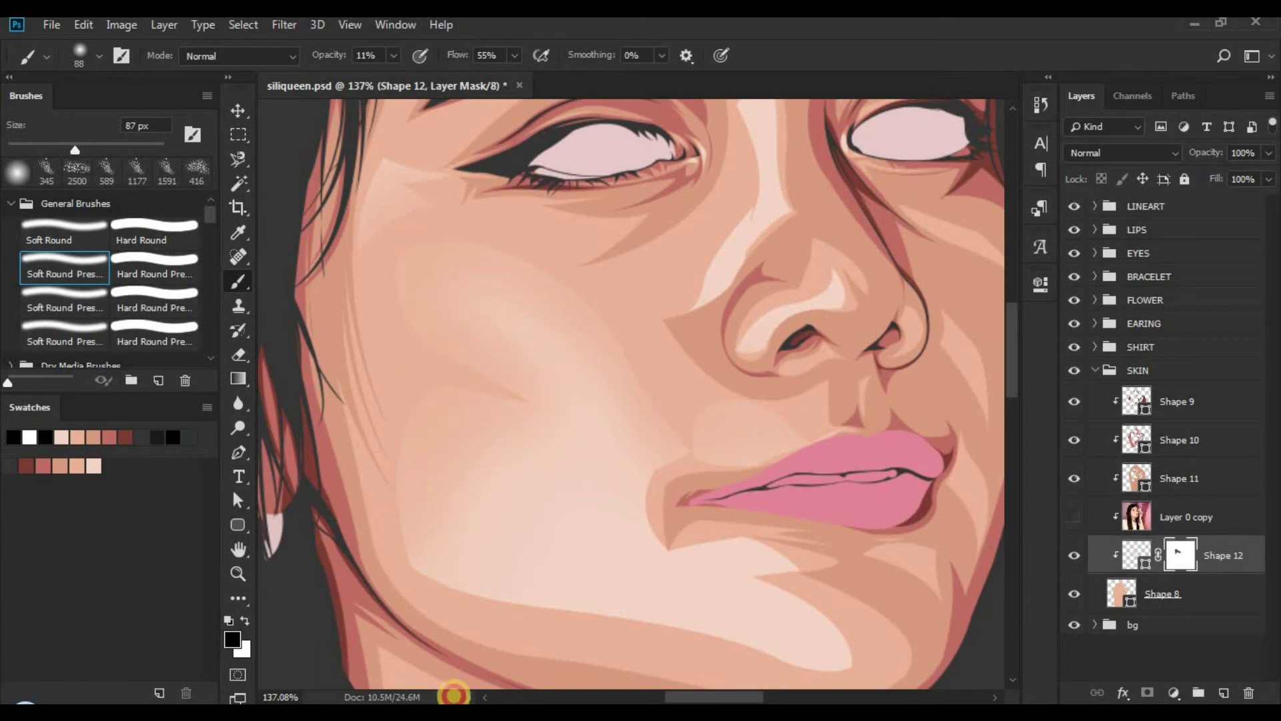
Step: Blend the jaw and chin highlight into the skin on the mask, comparing its shading with the Layer 0 copy photo
scroll(467, 367, "down", 3)
mouse_move(476, 383)
left_mouse_down()
mouse_move(571, 413)
mouse_move(454, 375)
mouse_move(369, 309)
mouse_move(678, 456)
mouse_move(479, 373)
mouse_move(413, 368)
mouse_move(644, 400)
mouse_move(556, 386)
mouse_move(749, 455)
mouse_move(838, 415)
mouse_move(803, 509)
mouse_move(629, 449)
mouse_move(783, 432)
mouse_move(699, 443)
mouse_move(499, 391)
mouse_move(718, 418)
left_mouse_up()
left_click_drag(788, 365, 820, 333)
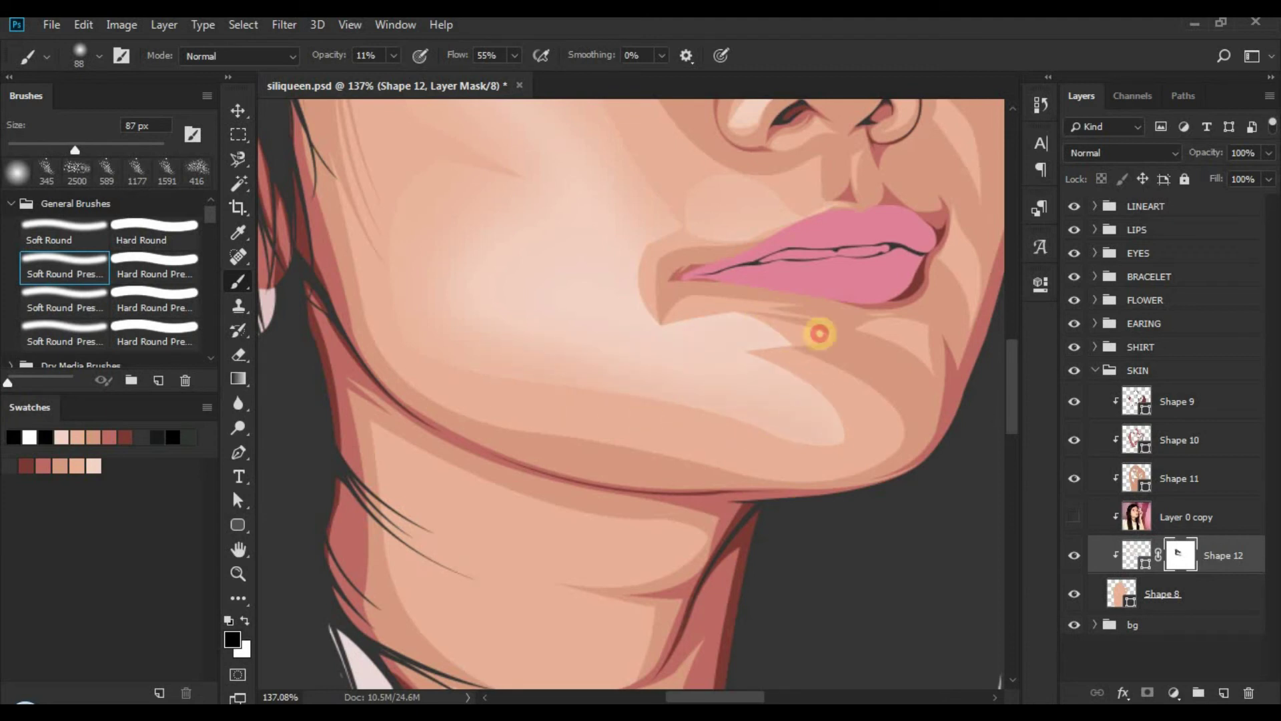
left_click_drag(835, 512, 581, 482)
left_click(1074, 516)
left_click(1074, 517)
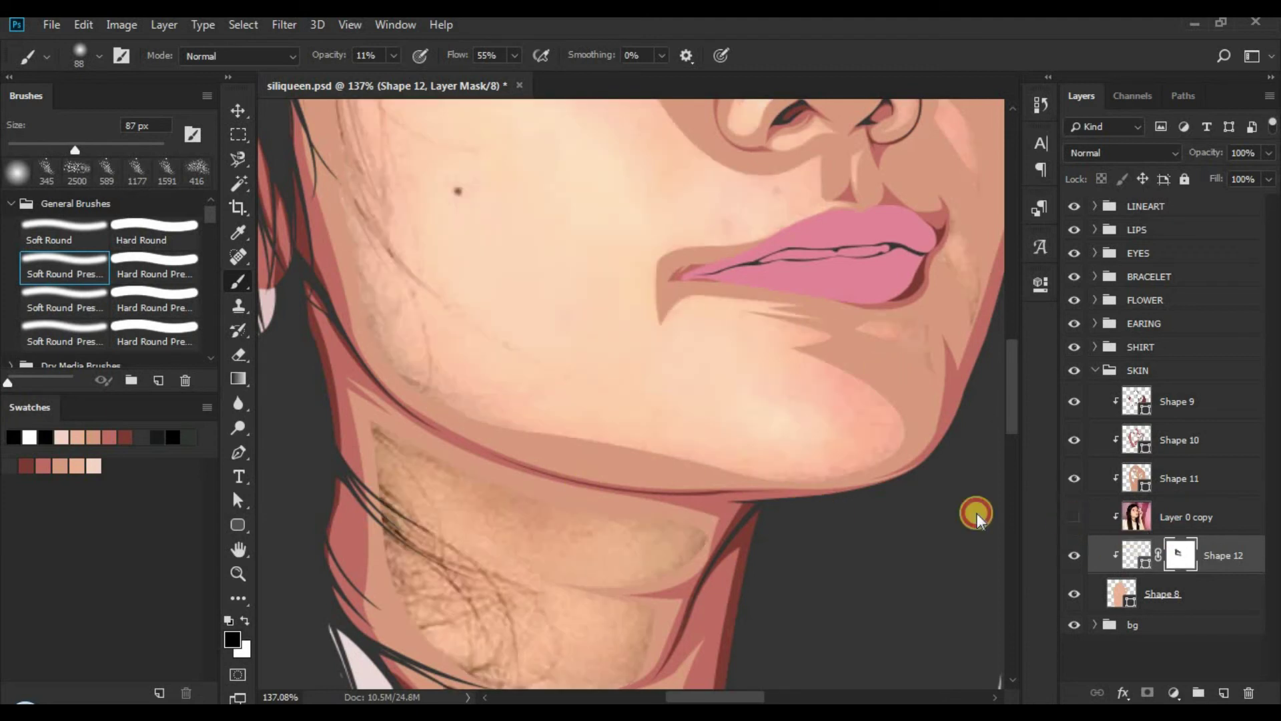
left_click_drag(783, 431, 712, 479)
Step: Soften the remaining highlight edges around the mouth corner, below the lower lip and at the chin tip
left_click(653, 387)
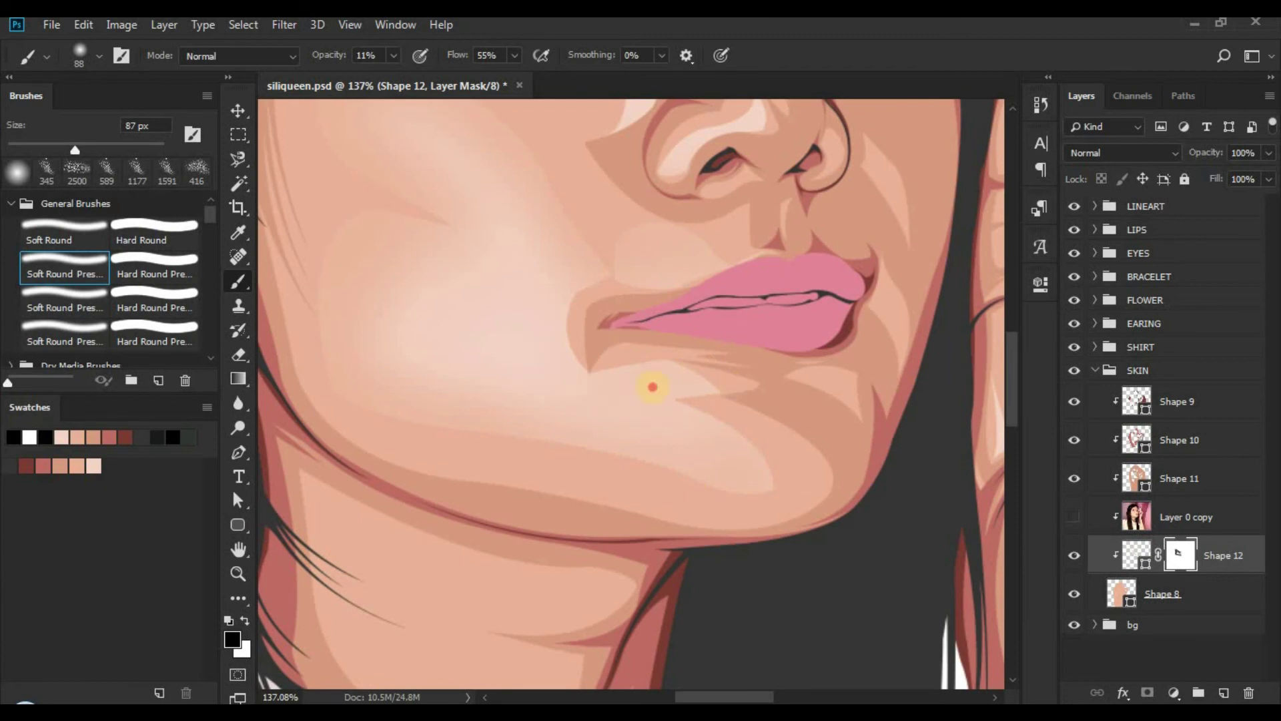
left_click(612, 340)
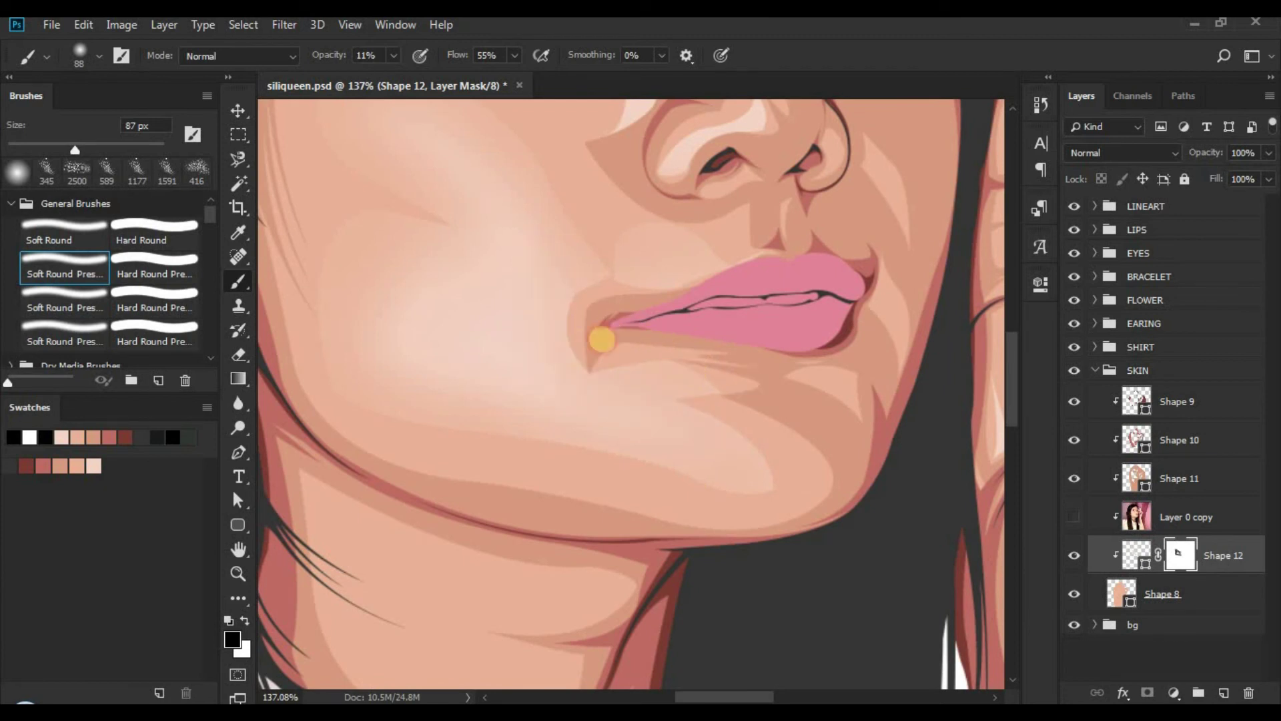
left_click(588, 259)
mouse_move(643, 391)
left_mouse_down()
mouse_move(821, 341)
mouse_move(736, 335)
mouse_move(754, 478)
left_mouse_up()
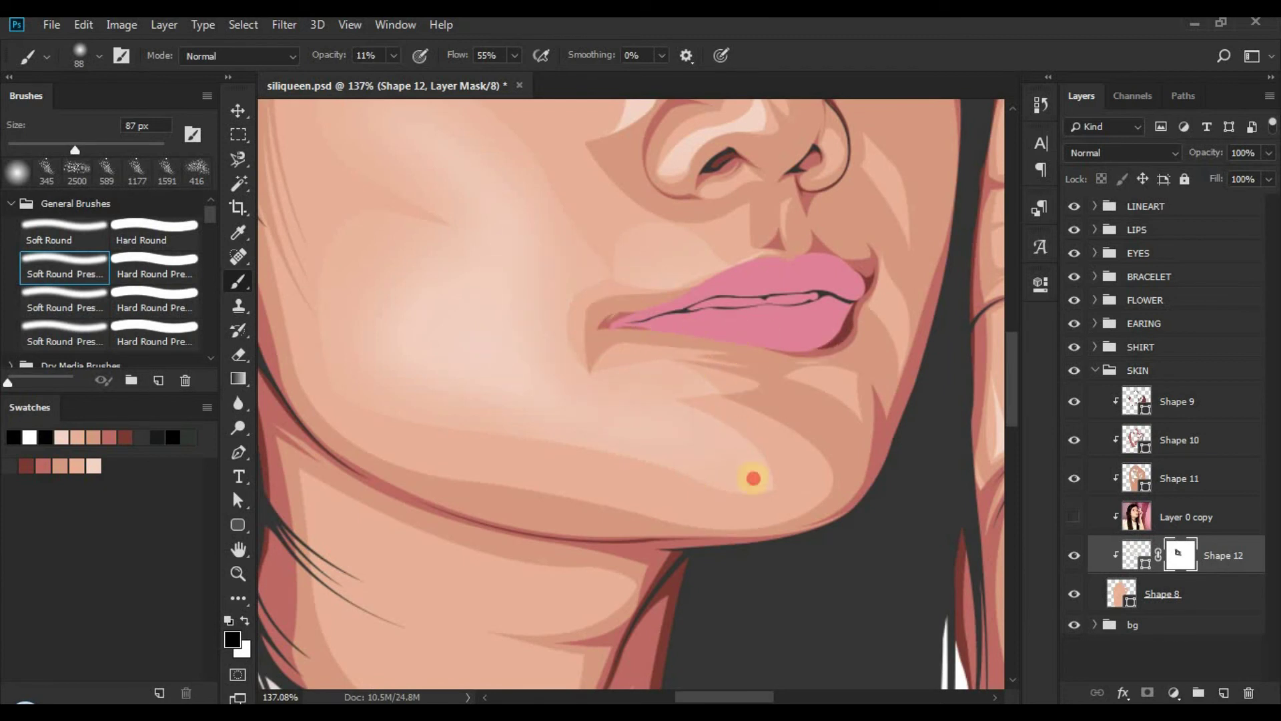
left_click(778, 512)
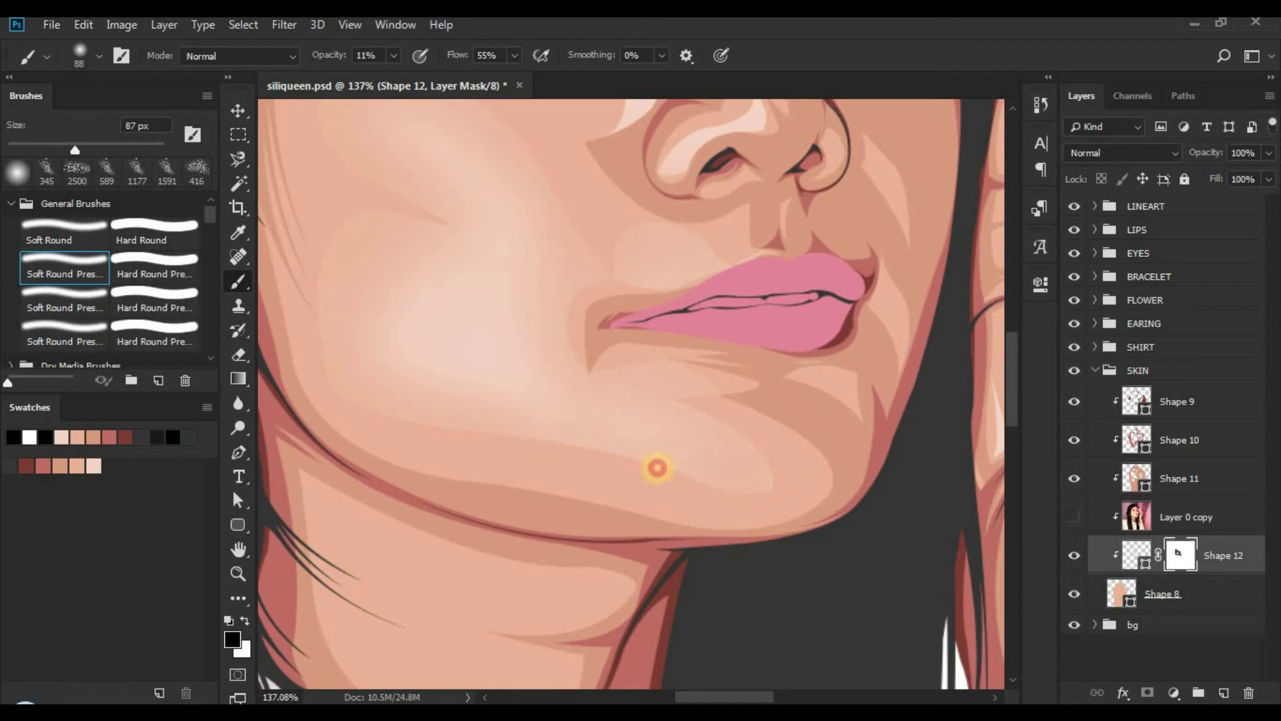
Step: Smooth the cheek highlight's edges on the mask, enlarging the brush to 97 px for the broad lower cheek
key("z")
left_click_drag(481, 395, 344, 394)
mouse_move(473, 369)
left_mouse_down()
mouse_move(575, 368)
mouse_move(612, 305)
mouse_move(595, 305)
mouse_move(615, 279)
left_mouse_up()
key("b")
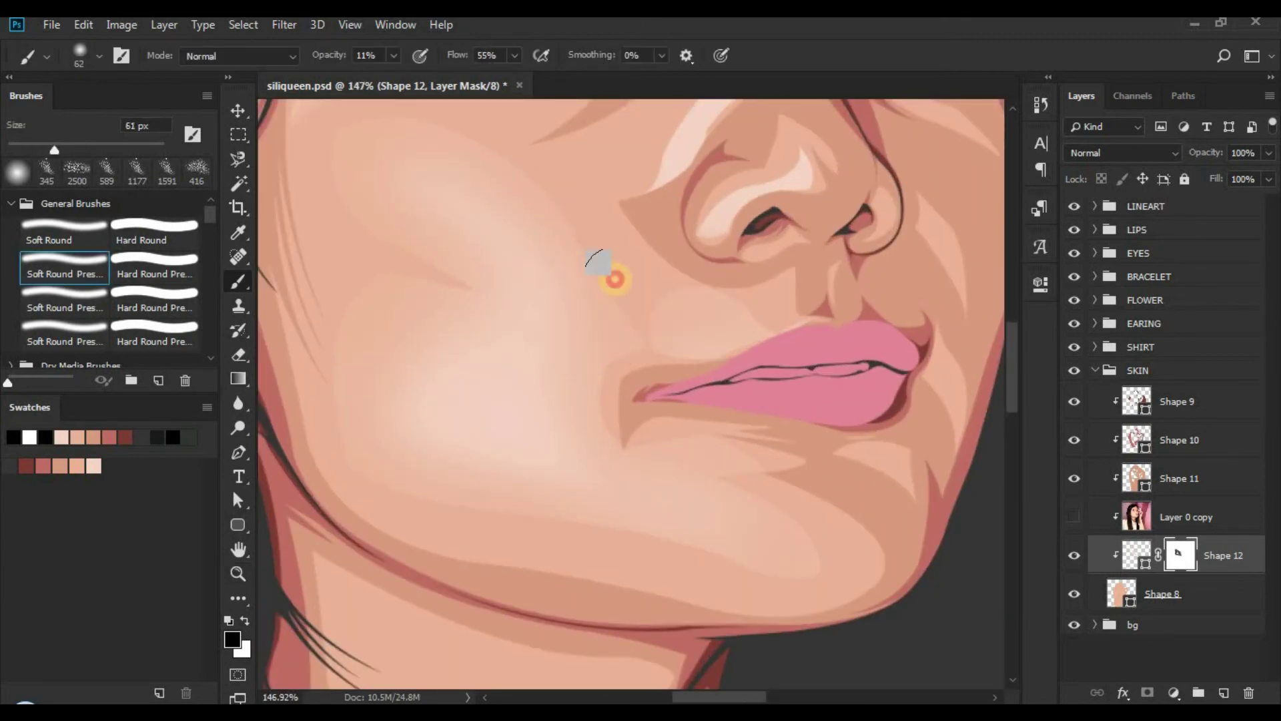
mouse_move(574, 222)
left_mouse_down()
mouse_move(682, 402)
mouse_move(452, 294)
mouse_move(569, 306)
mouse_move(428, 279)
mouse_move(388, 349)
mouse_move(408, 379)
left_mouse_up()
left_click_drag(345, 355, 343, 441)
left_click_drag(435, 381, 454, 381)
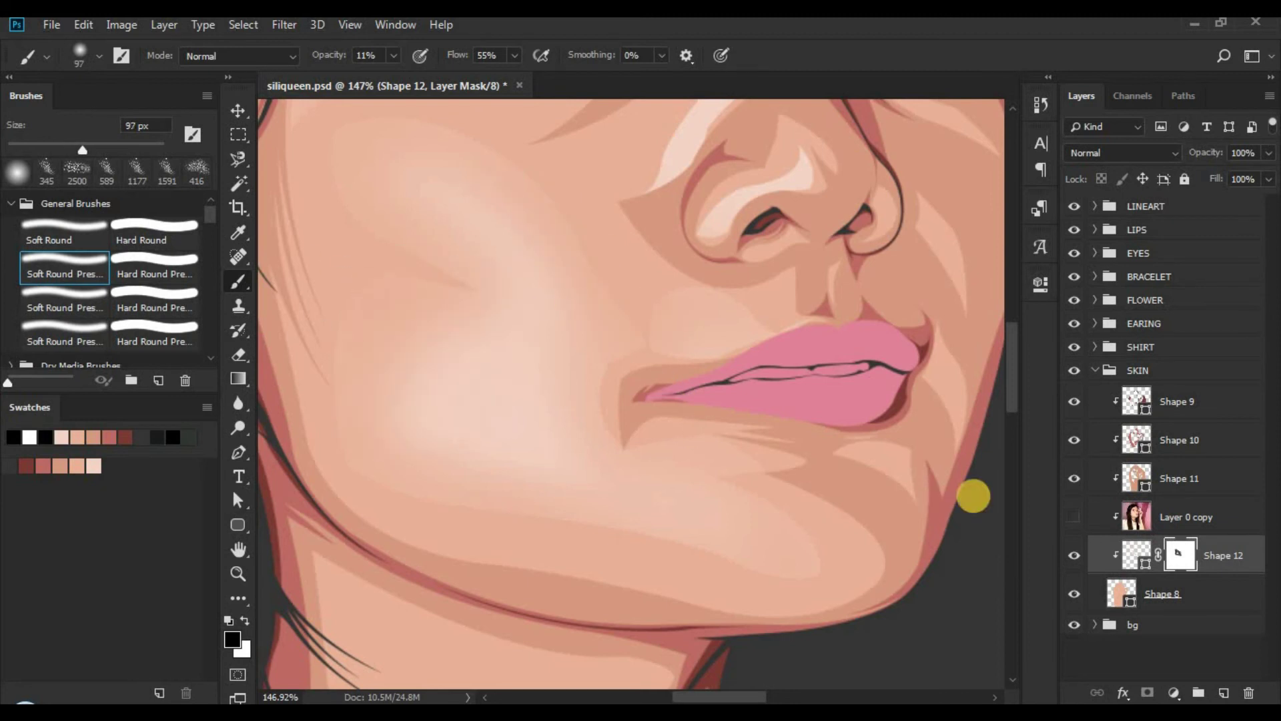
Step: Compare the cheek with the photo, and soften the cheek highlight beside the nose fold with a 63 px brush
left_click(1072, 515)
left_click(1072, 515)
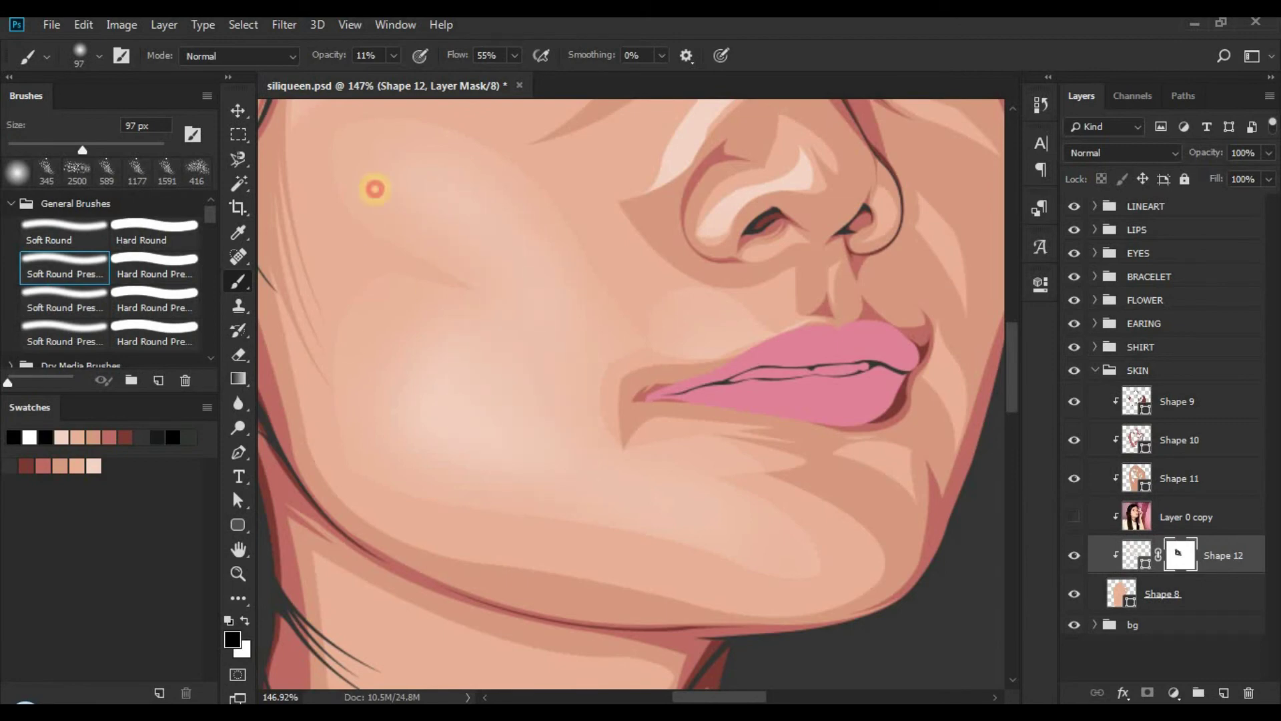
left_click_drag(548, 438, 454, 423)
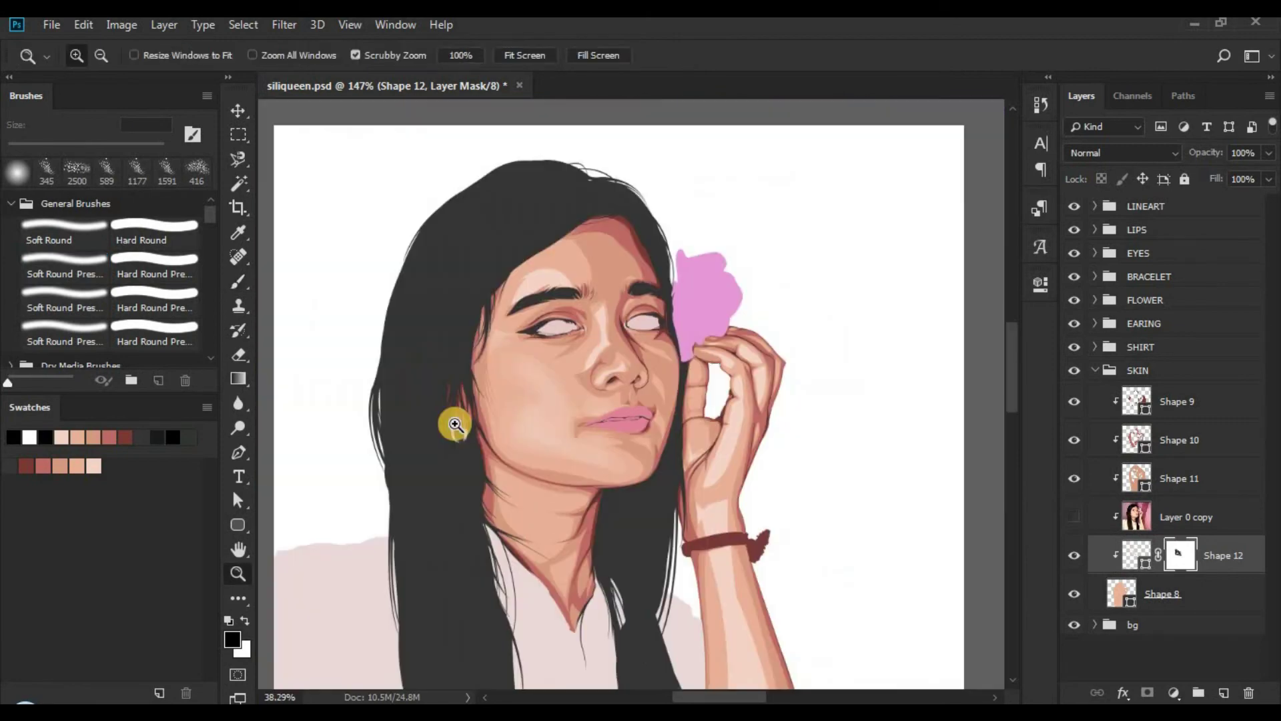
mouse_move(517, 367)
left_mouse_down()
mouse_move(609, 380)
mouse_move(611, 369)
left_mouse_up()
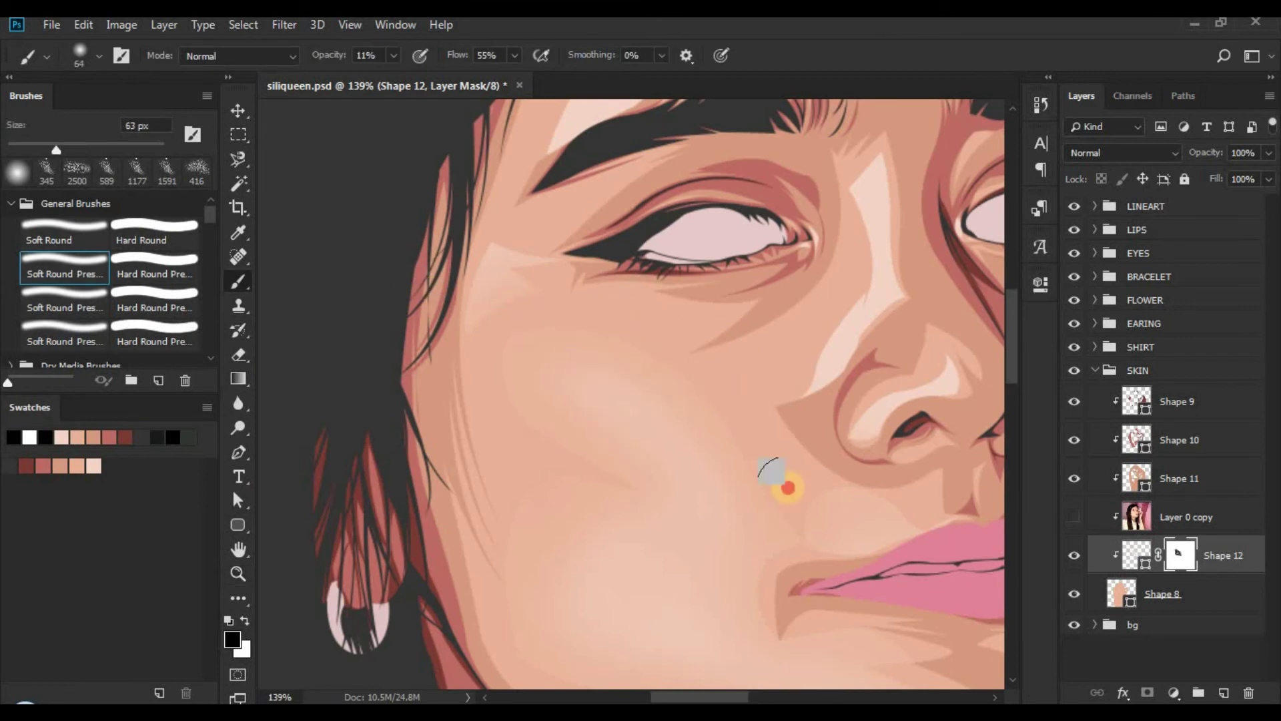
mouse_move(787, 487)
left_mouse_down()
mouse_move(610, 297)
mouse_move(551, 286)
mouse_move(572, 332)
mouse_move(609, 295)
mouse_move(754, 270)
left_mouse_up()
Step: Soften the pale highlight above the eyebrow on the Shape 12 mask, checking it against the Layer 0 copy photo
key("z")
key("b")
left_click_drag(535, 314, 541, 499)
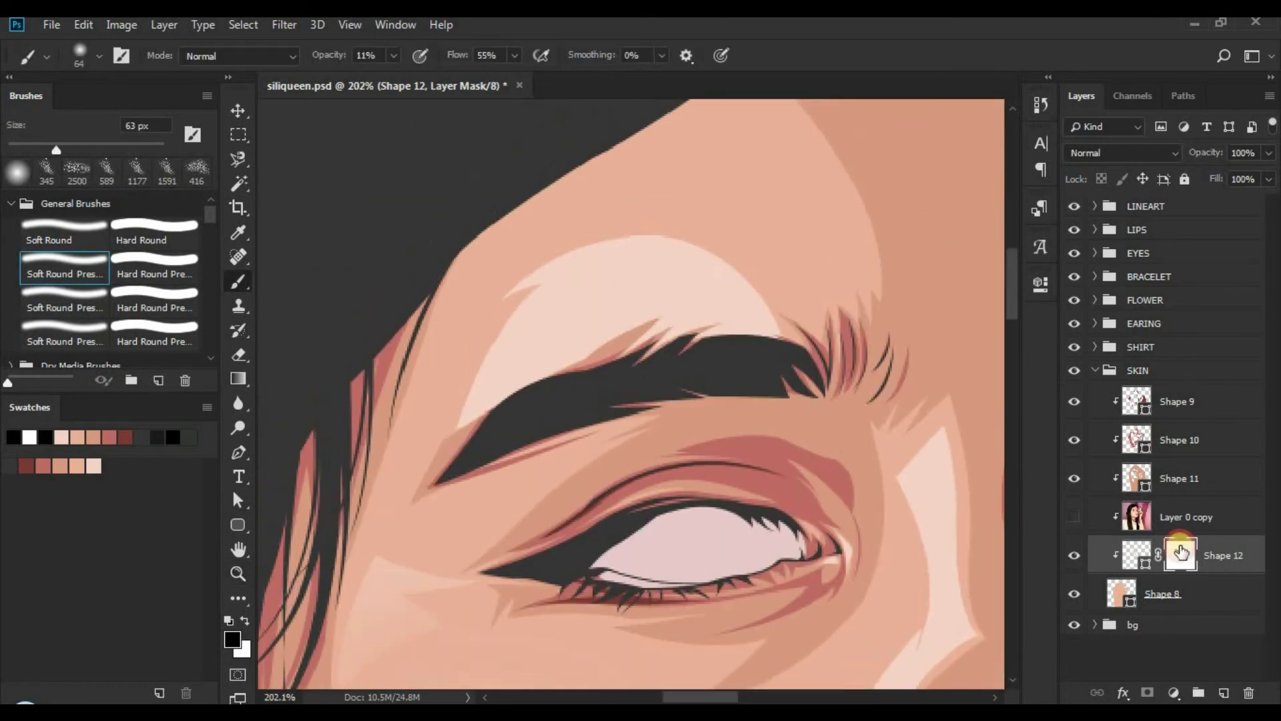
left_click(1072, 517)
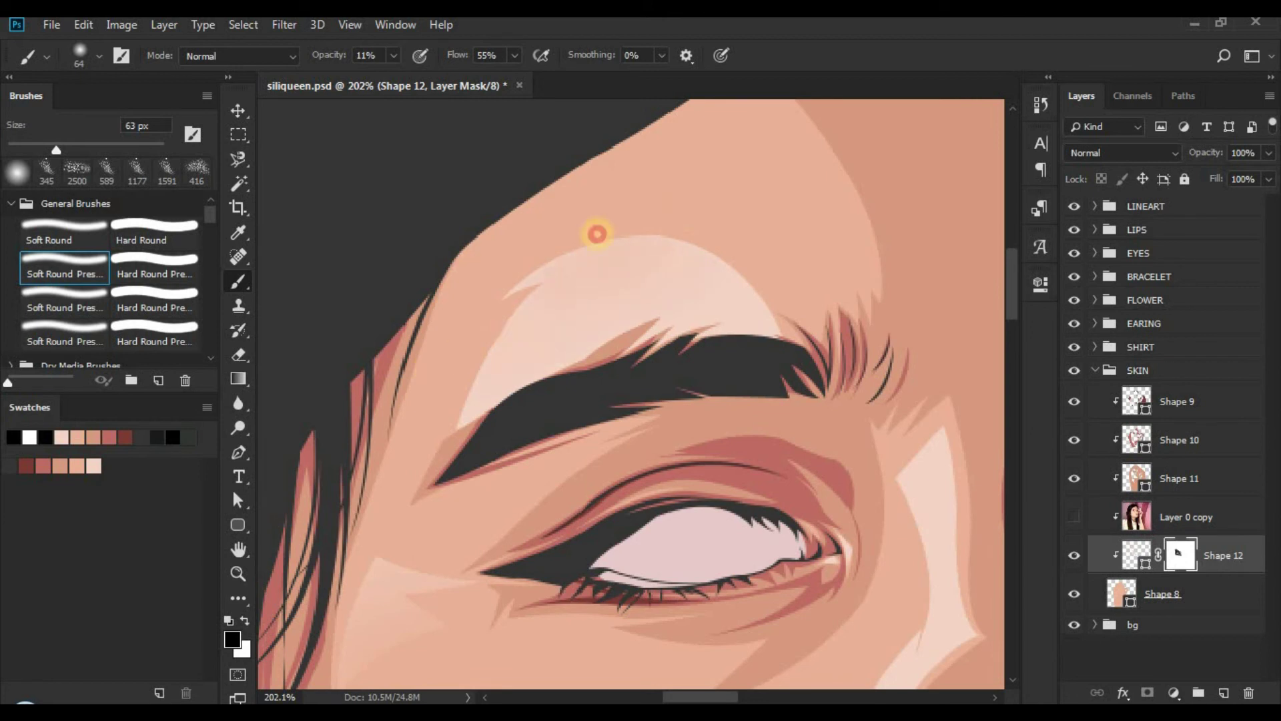
mouse_move(597, 233)
left_mouse_down()
mouse_move(443, 374)
mouse_move(664, 215)
mouse_move(530, 284)
left_mouse_up()
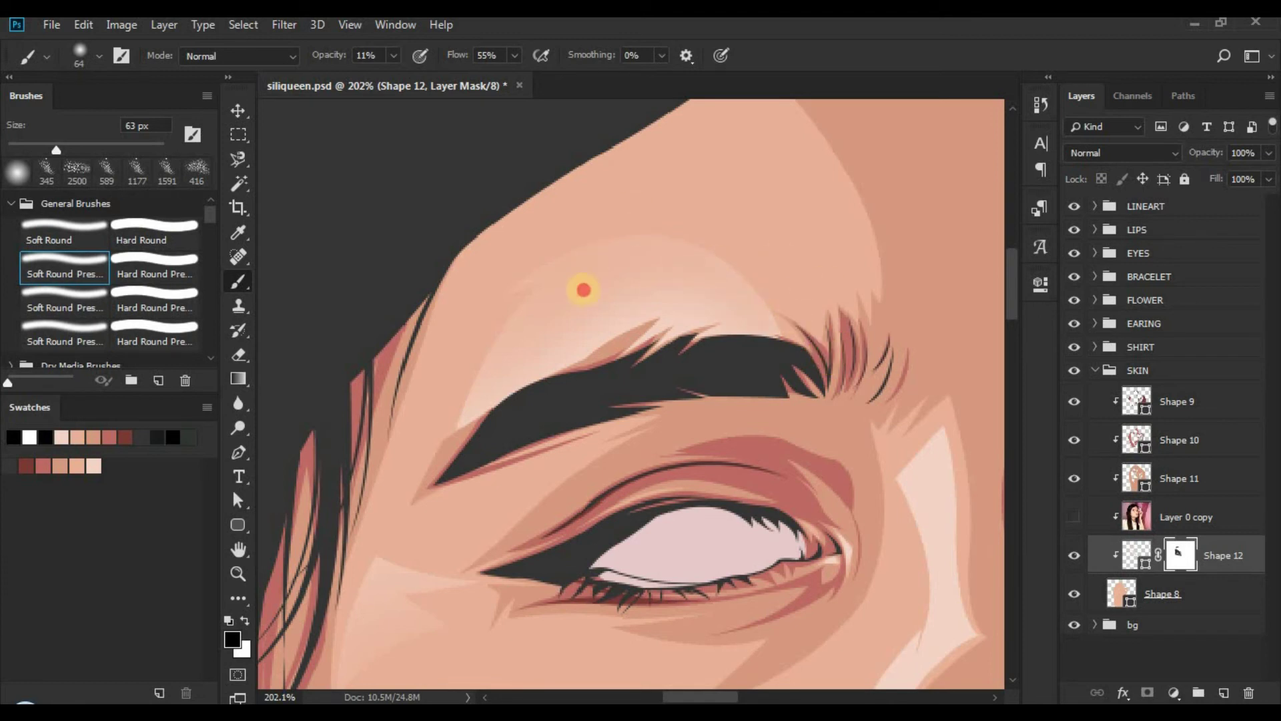
mouse_move(604, 243)
left_mouse_down()
mouse_move(456, 454)
mouse_move(491, 348)
mouse_move(543, 287)
mouse_move(652, 249)
mouse_move(734, 267)
mouse_move(655, 218)
mouse_move(498, 277)
mouse_move(614, 355)
mouse_move(591, 309)
mouse_move(685, 340)
mouse_move(626, 369)
mouse_move(829, 298)
mouse_move(507, 227)
left_mouse_up()
Step: Soften the nose highlights on the Shape 12 mask with a 70 px brush, comparing them with the Layer 0 copy photo
key("ctrl+space")
key("ctrl+space")
key("ctrl+space")
mouse_move(497, 357)
left_mouse_down()
mouse_move(529, 345)
mouse_move(537, 357)
mouse_move(355, 347)
left_mouse_up()
key("space")
left_click(1072, 516)
left_click(1072, 516)
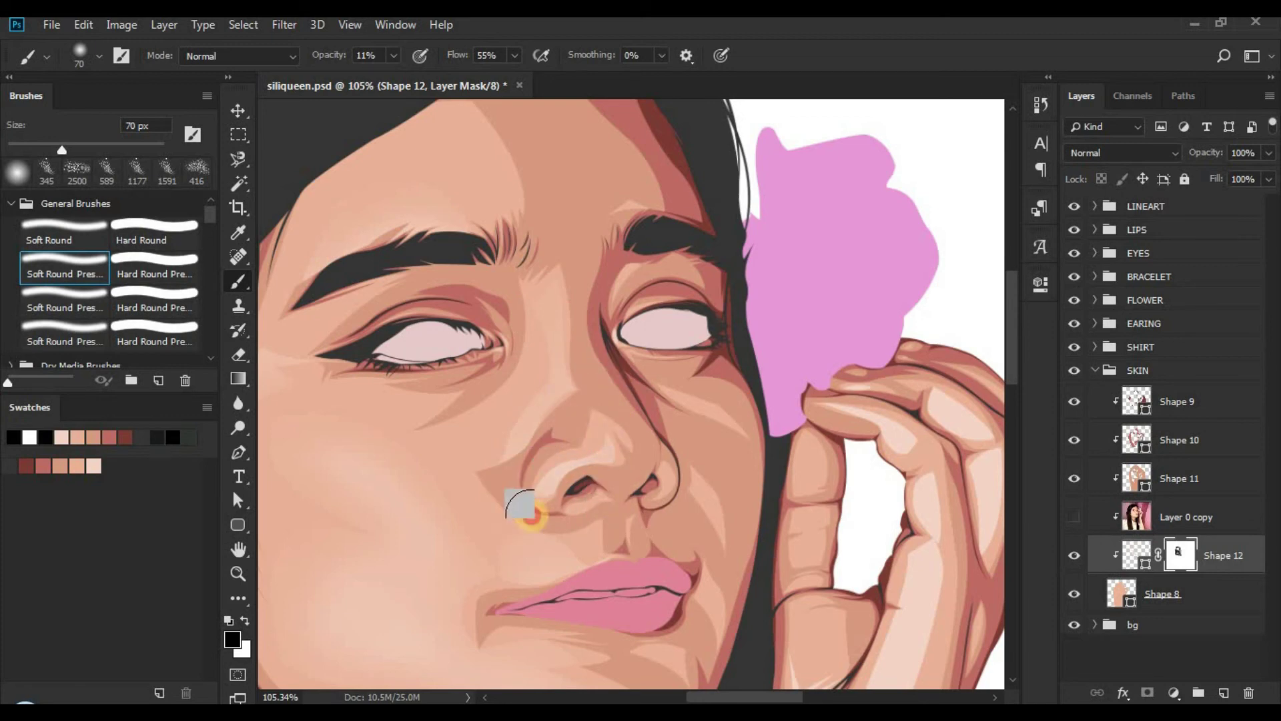
Step: Compare the hand with the photo, and blend the palm and wrist highlights on the mask with the 70 px brush
key("z")
left_click_drag(604, 330, 531, 326)
left_click_drag(564, 379, 618, 365)
key("b")
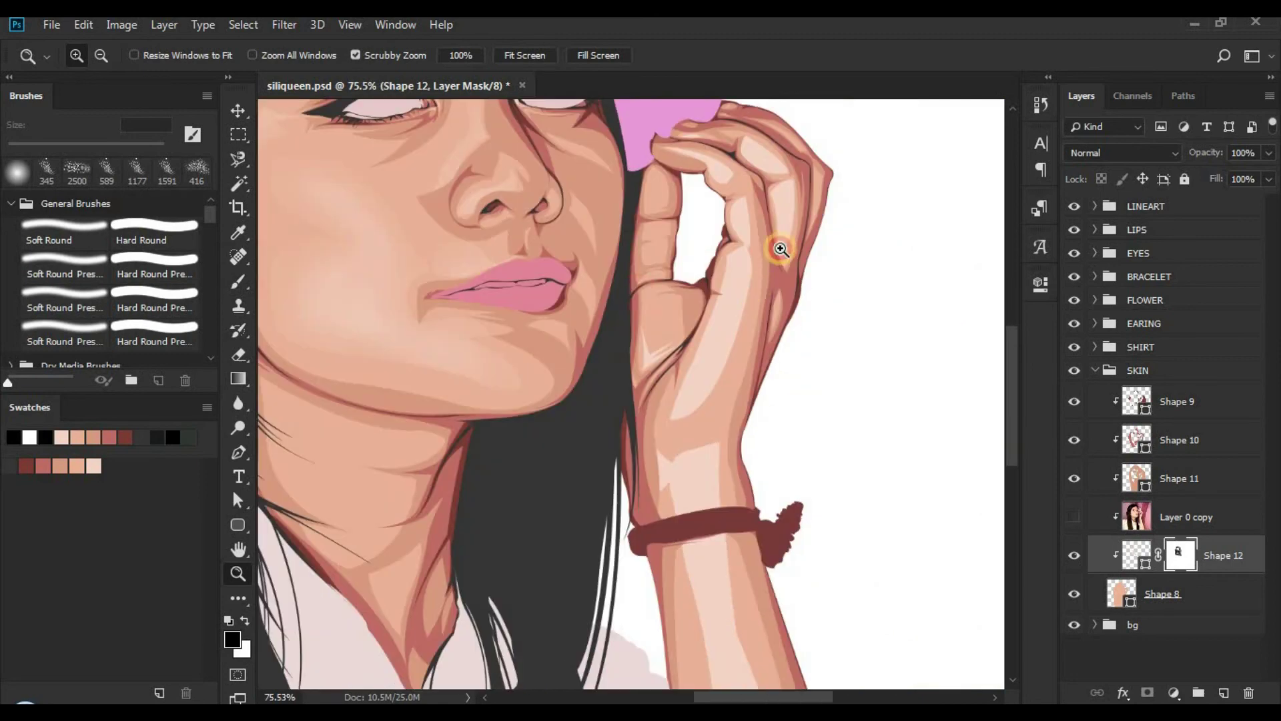
left_click_drag(778, 249, 664, 416)
left_click_drag(600, 515, 671, 514)
mouse_move(583, 472)
left_mouse_down()
mouse_move(592, 388)
mouse_move(586, 450)
mouse_move(593, 428)
mouse_move(579, 351)
left_mouse_up()
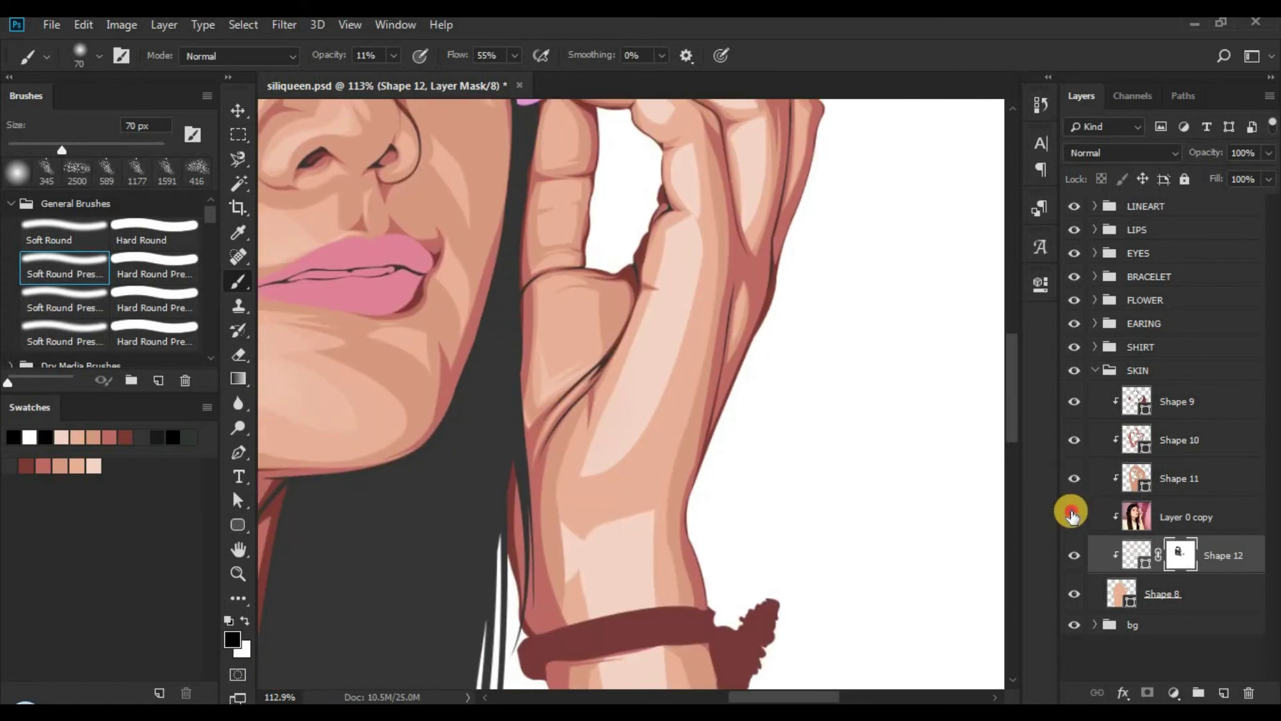
left_click(1073, 516)
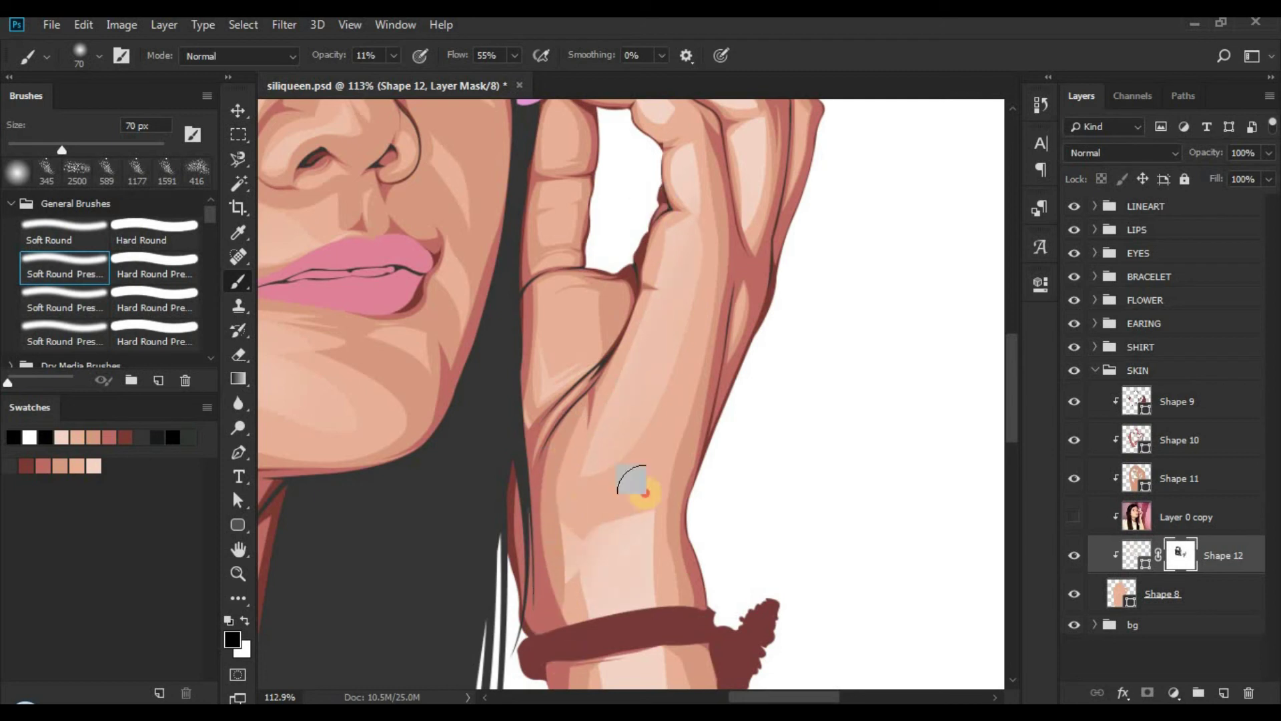
left_click_drag(645, 492, 599, 564)
Step: Soften the highlights on the raised fingers and knuckles on the Shape 12 mask
left_click_drag(745, 324, 722, 485)
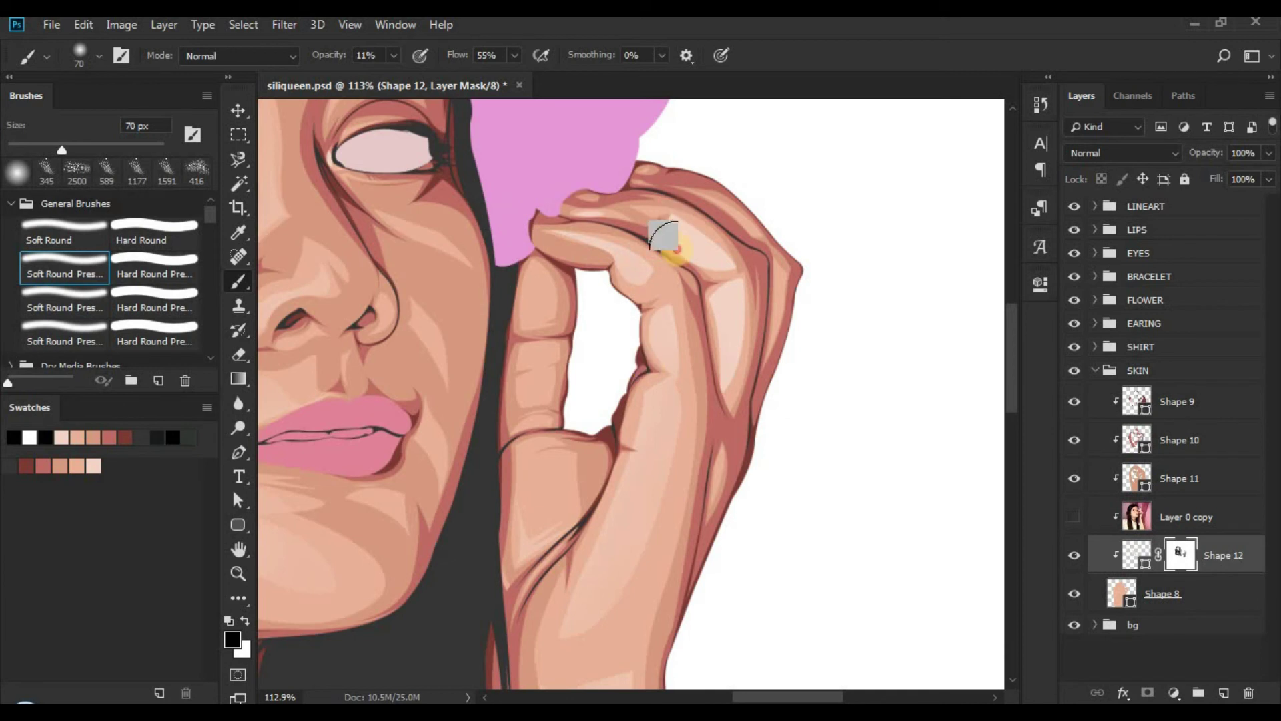
left_click(686, 226)
left_click(715, 288)
mouse_move(714, 288)
left_mouse_down()
mouse_move(734, 237)
mouse_move(743, 366)
mouse_move(754, 328)
left_mouse_up()
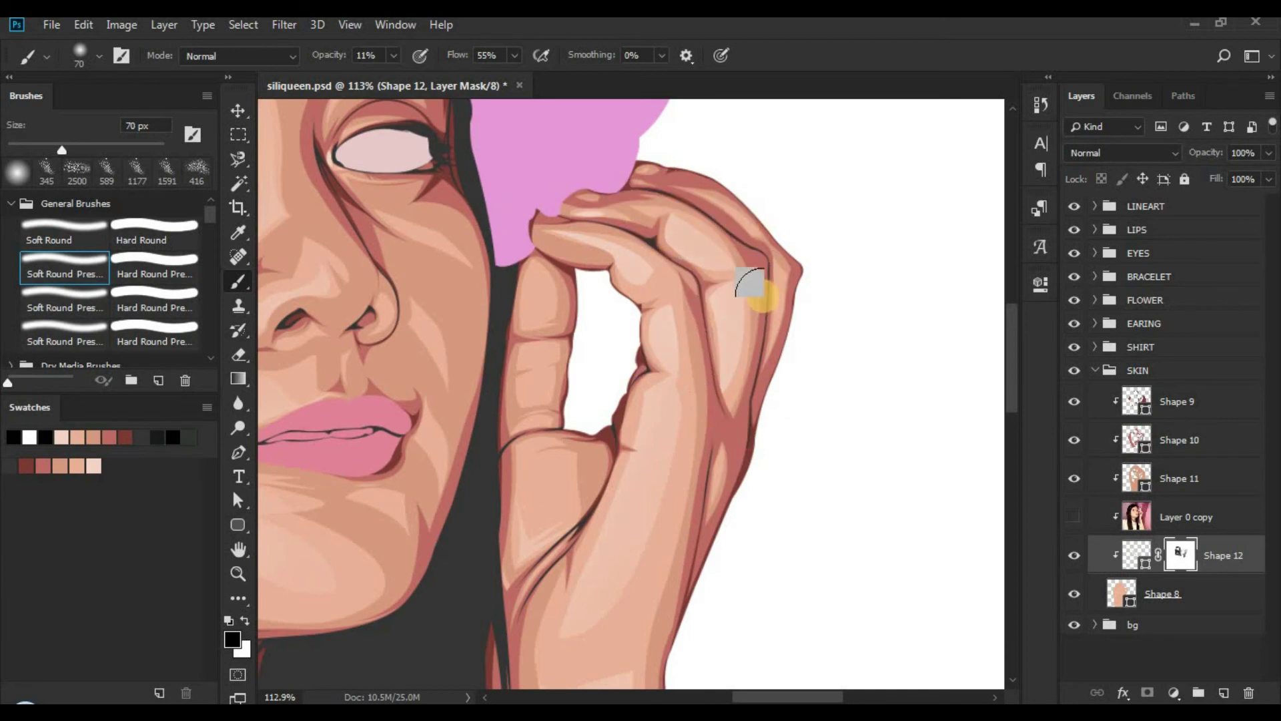
Step: Blend the forearm highlight from below the bracelet to the canvas's lower edge on the mask, using a 122 px brush
key("z")
mouse_move(623, 287)
left_mouse_down()
mouse_move(610, 296)
mouse_move(615, 278)
left_mouse_up()
mouse_move(731, 425)
left_mouse_down()
mouse_move(696, 311)
mouse_move(717, 317)
left_mouse_up()
key("b")
right_click(637, 360, "alt")
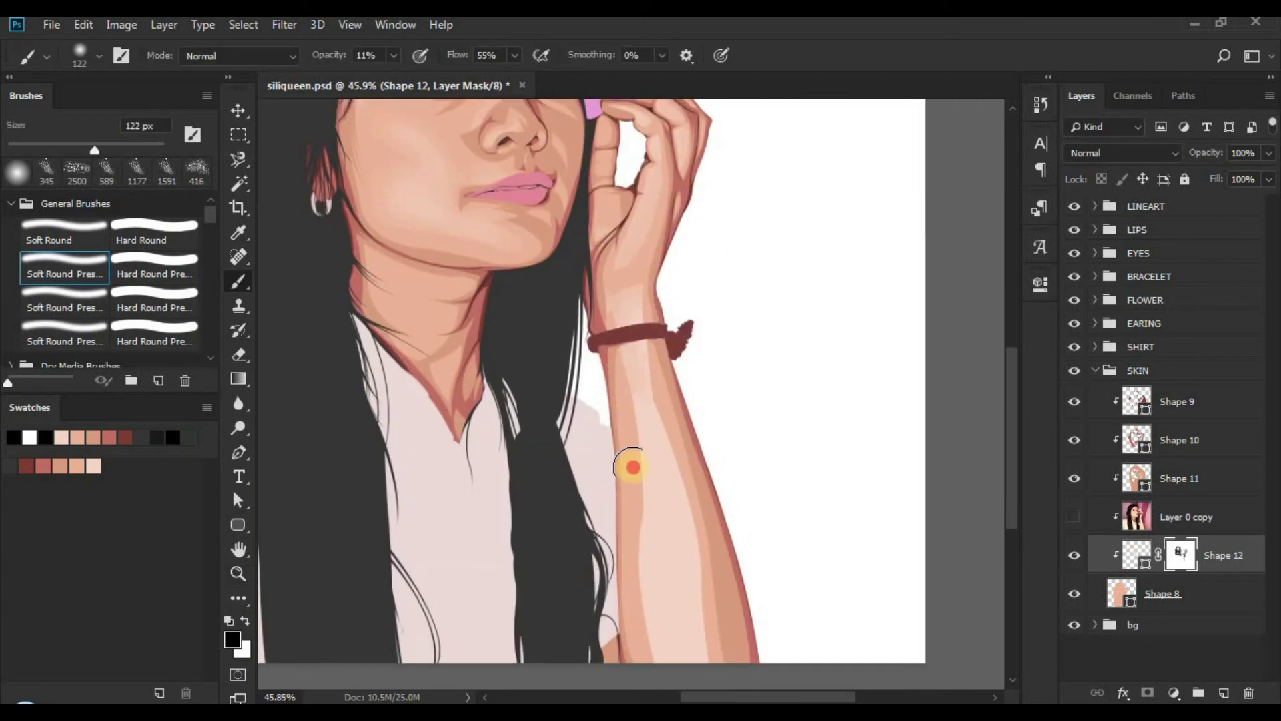
left_click_drag(652, 357, 682, 493)
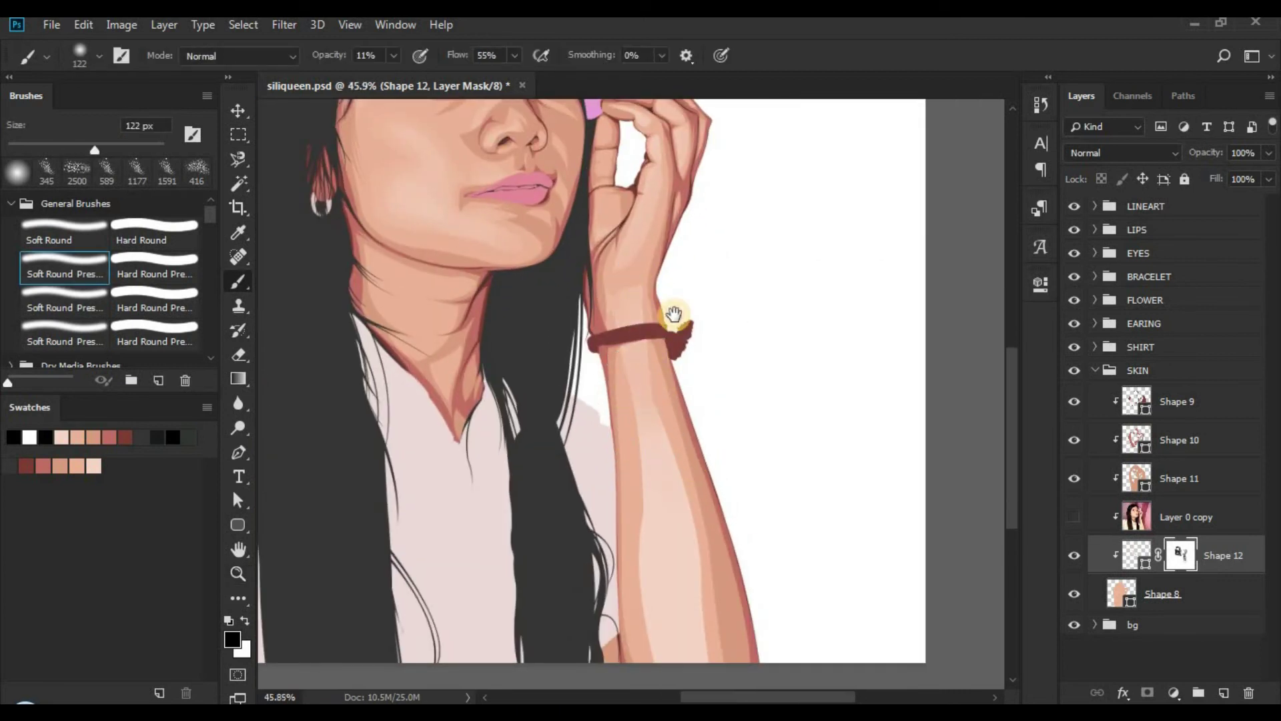
left_click_drag(674, 315, 653, 170)
left_click(616, 334)
mouse_move(610, 381)
left_mouse_down()
mouse_move(635, 531)
mouse_move(619, 457)
mouse_move(628, 484)
mouse_move(641, 447)
mouse_move(619, 541)
mouse_move(619, 498)
mouse_move(603, 495)
mouse_move(634, 529)
mouse_move(675, 520)
left_mouse_up()
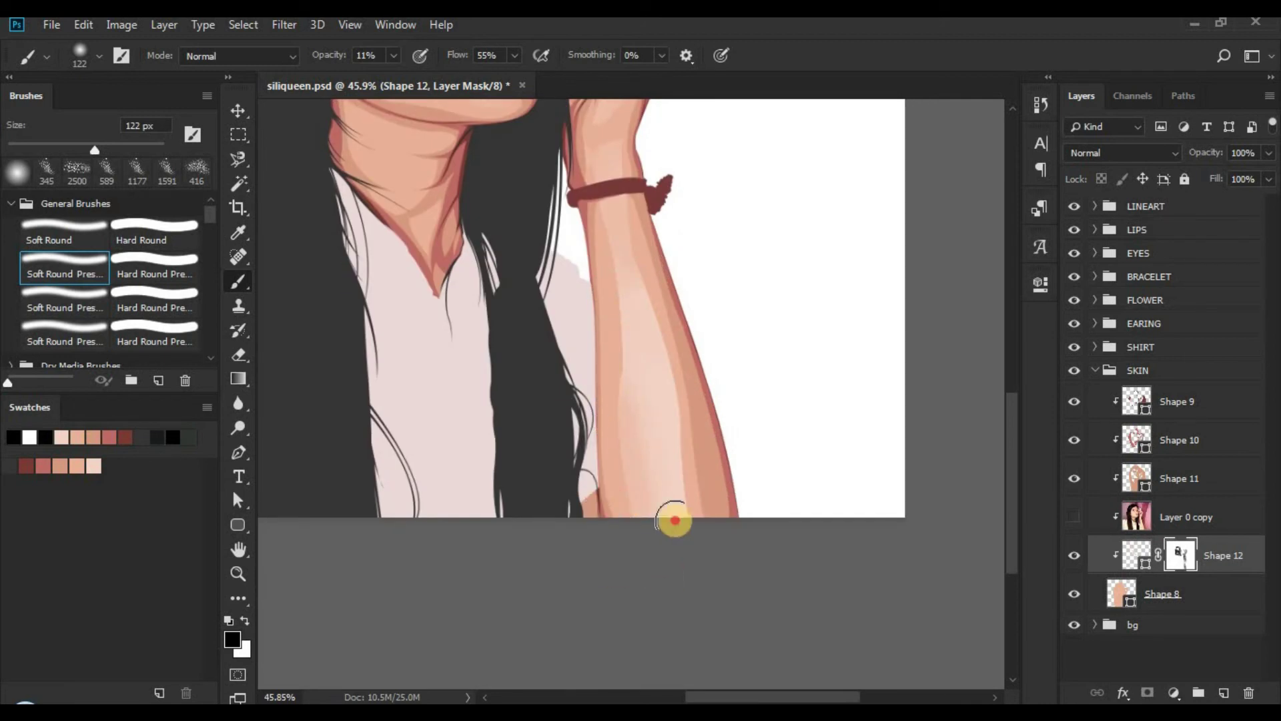
left_click_drag(694, 570, 691, 401)
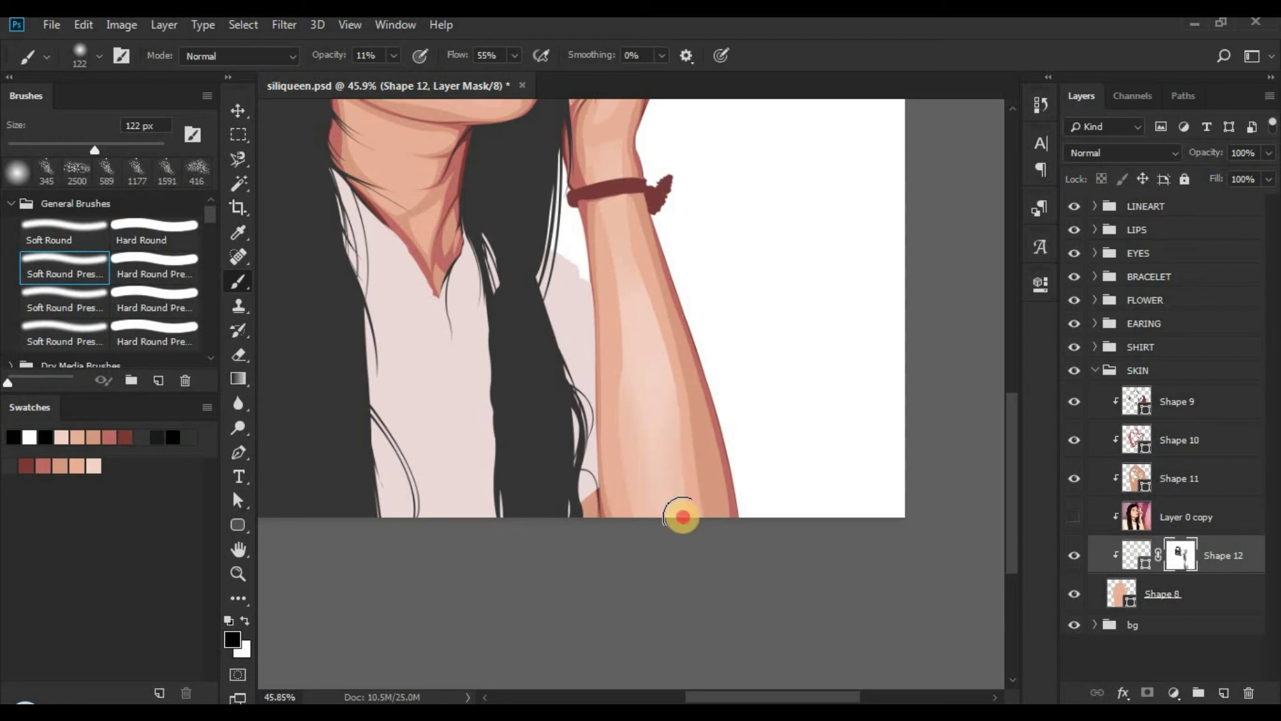
left_click_drag(679, 508, 709, 529)
Step: Refine both edges of the forearm highlight on the Shape 12 mask, reducing the brush to 71 px
key("ctrl+space")
left_click_drag(601, 349, 643, 366)
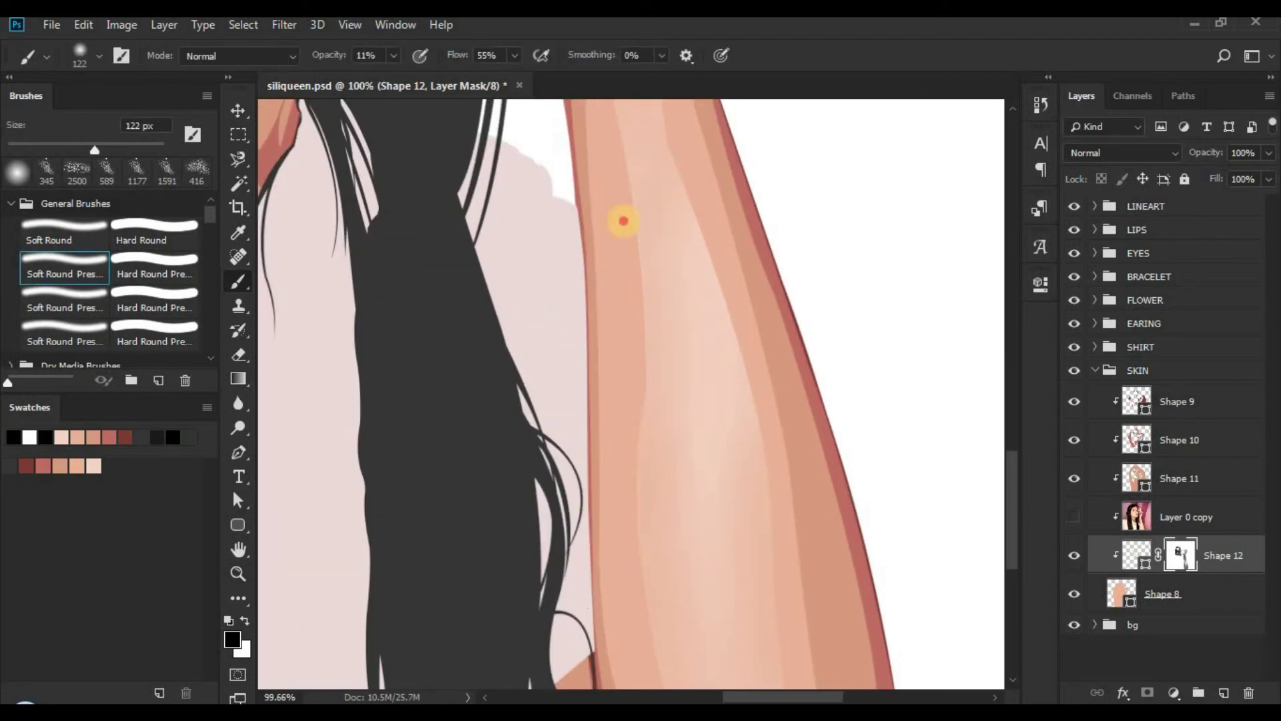
left_click_drag(721, 334, 600, 372)
key("space")
left_click_drag(664, 406, 626, 407)
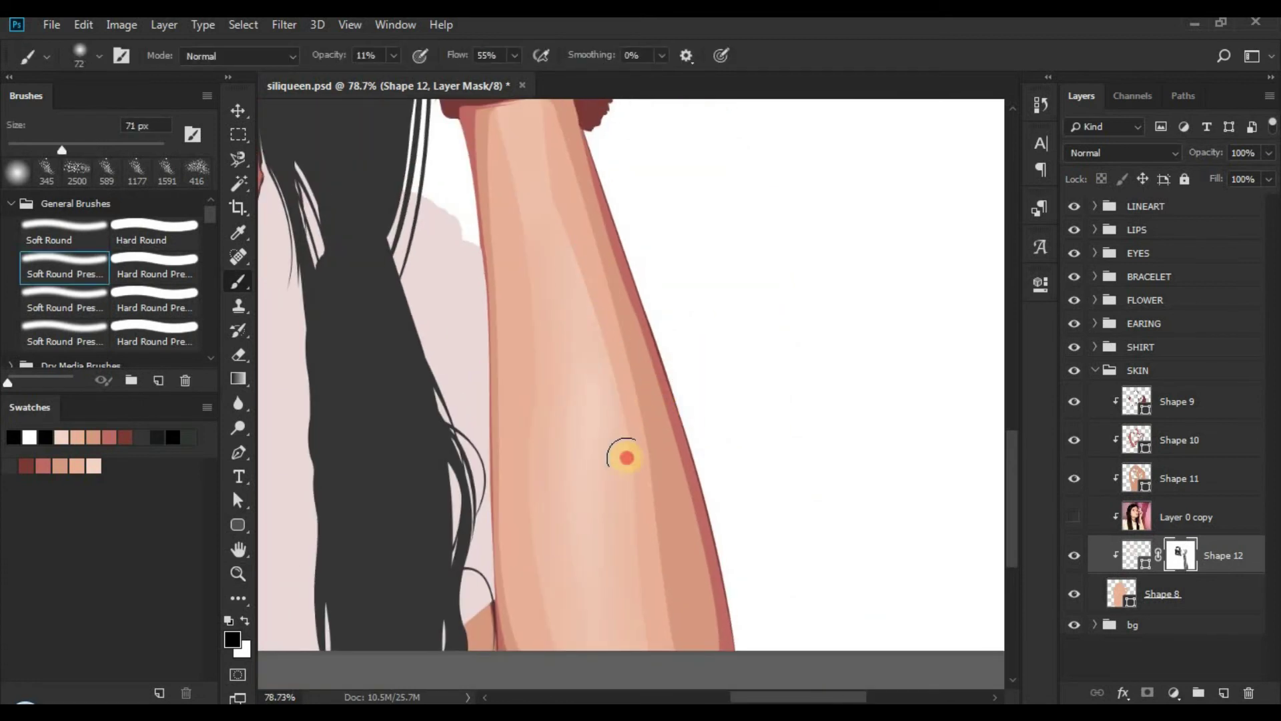
mouse_move(629, 405)
left_mouse_down()
mouse_move(623, 329)
mouse_move(558, 617)
left_mouse_up()
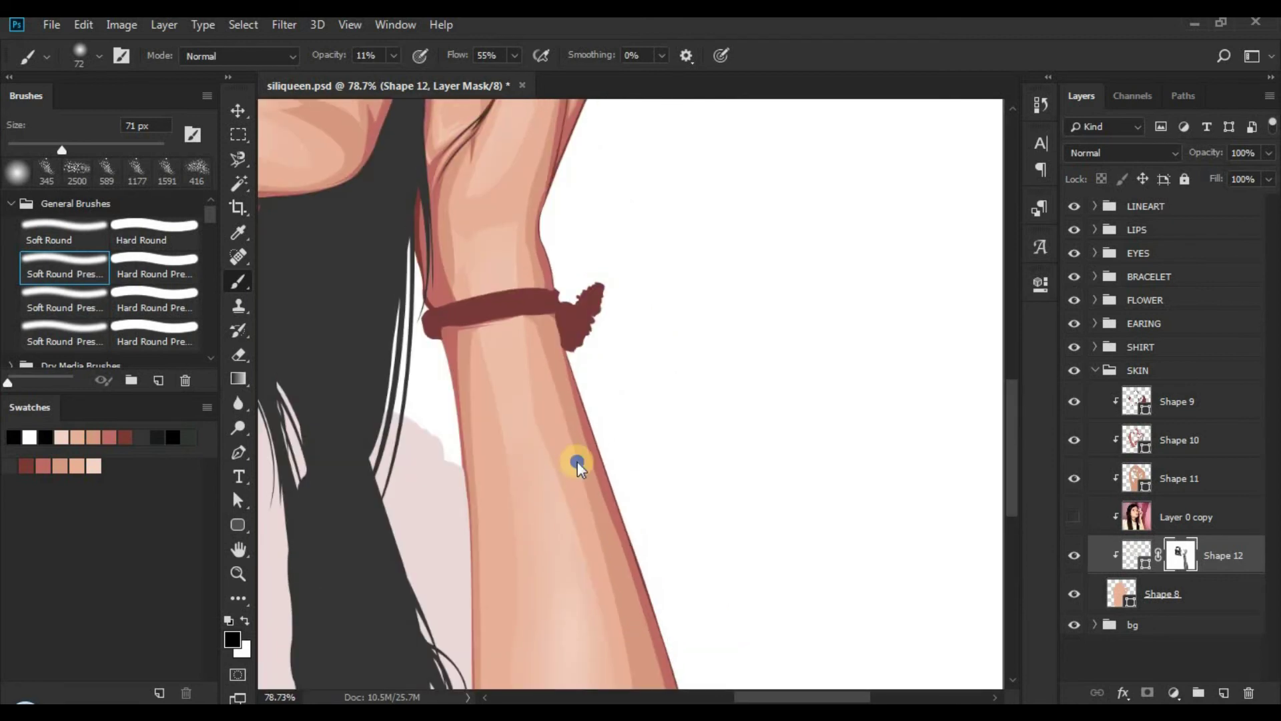
Step: Smooth the remaining forearm highlight on the mask, enlarging the brush to 124 px and 179 px for the broad areas
left_click_drag(544, 462, 554, 462)
key("z")
left_click_drag(690, 294, 651, 293)
left_click_drag(658, 376, 705, 419)
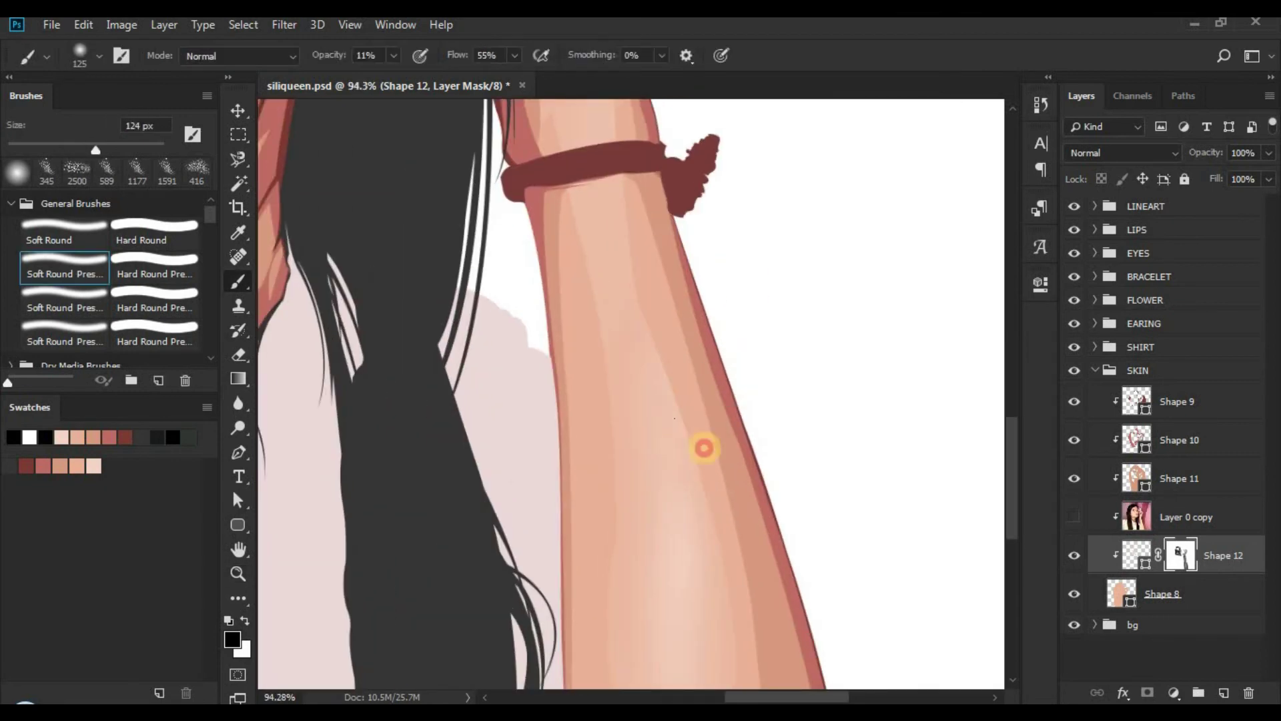
mouse_move(777, 485)
left_mouse_down()
mouse_move(689, 320)
mouse_move(658, 358)
mouse_move(632, 277)
mouse_move(635, 304)
left_mouse_up()
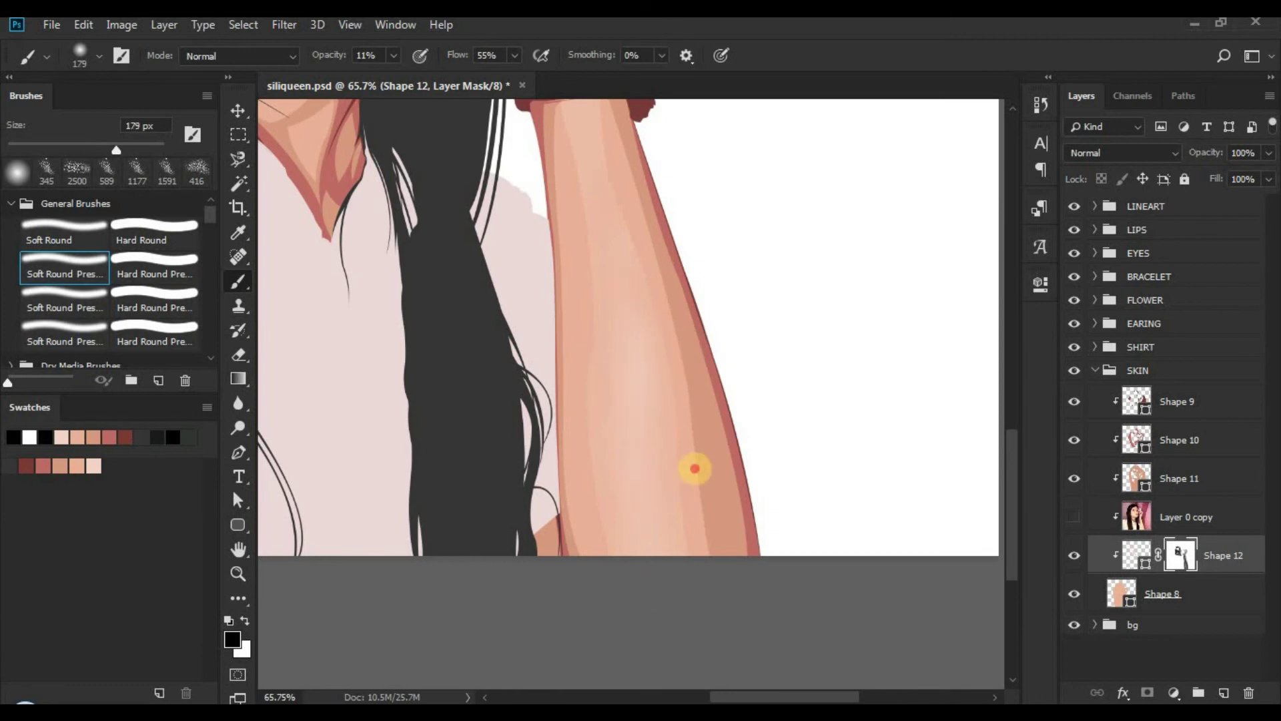
Step: Soften the small highlight on the index finger beside the flower on the mask with a 53 px brush
key("z")
left_click_drag(609, 483, 527, 483)
left_click_drag(653, 317, 720, 283)
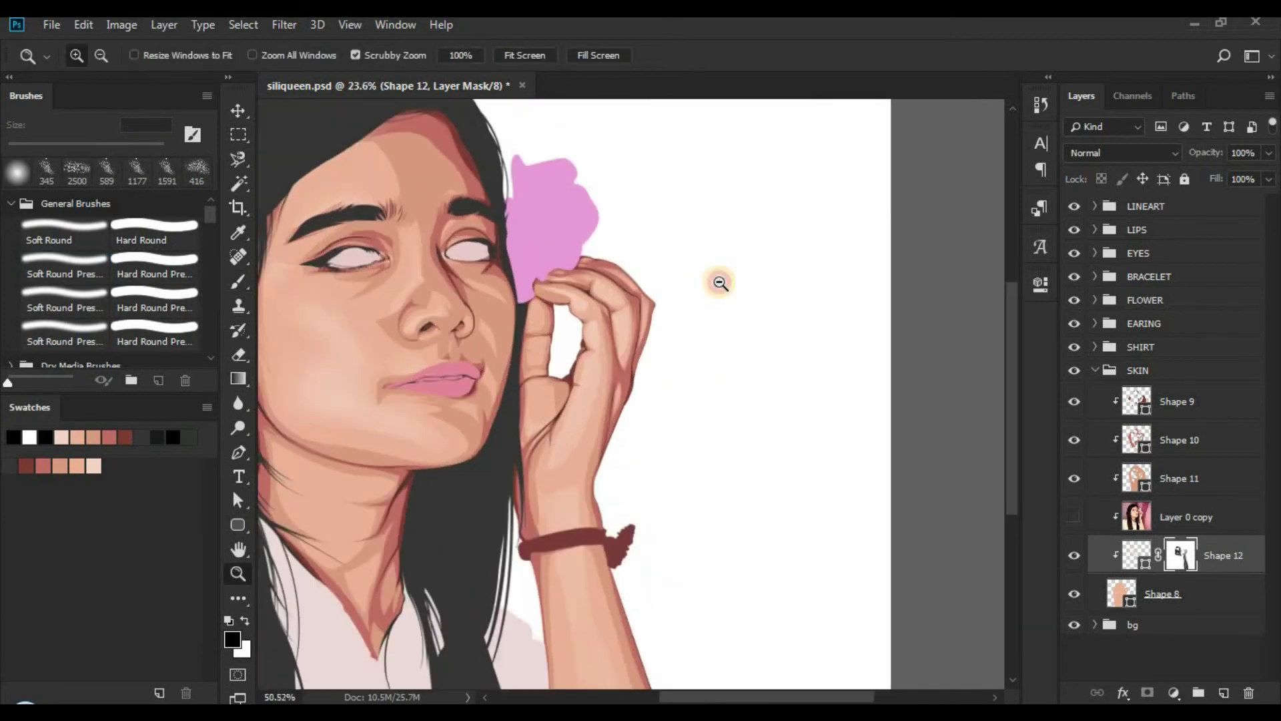
key("b")
left_click_drag(564, 298, 527, 297)
left_click(562, 283)
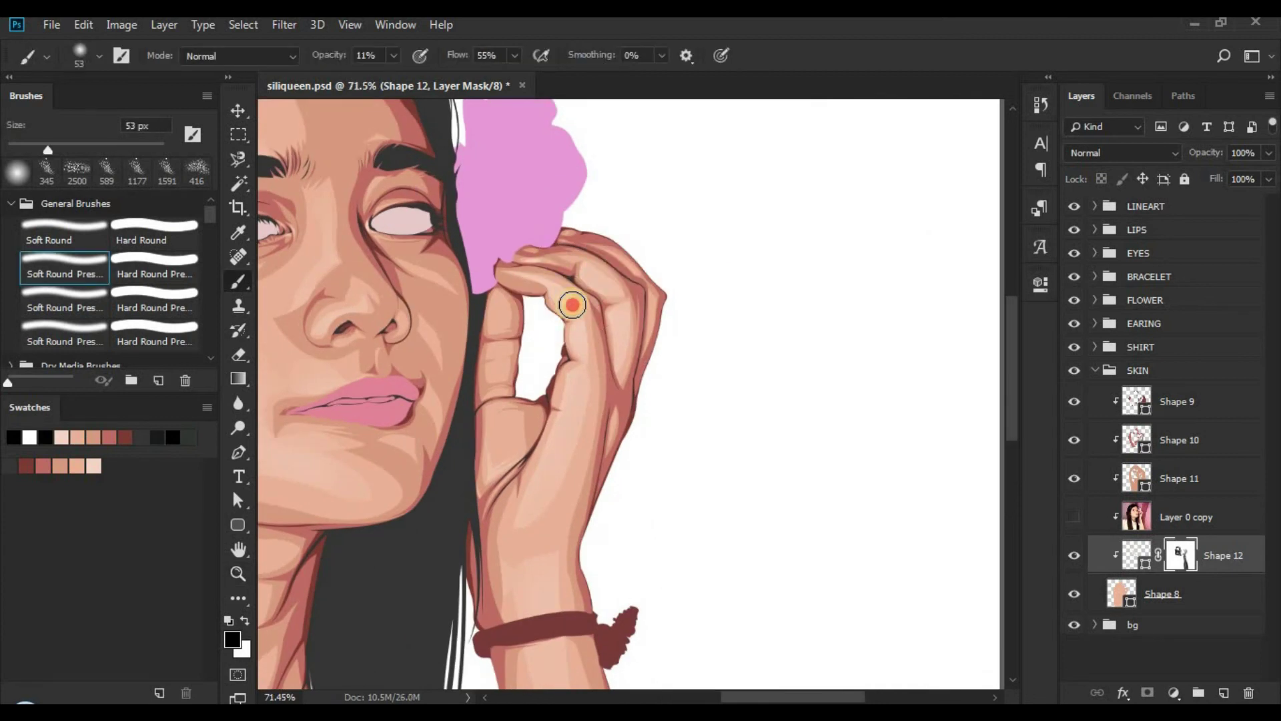
left_click_drag(394, 325, 560, 360)
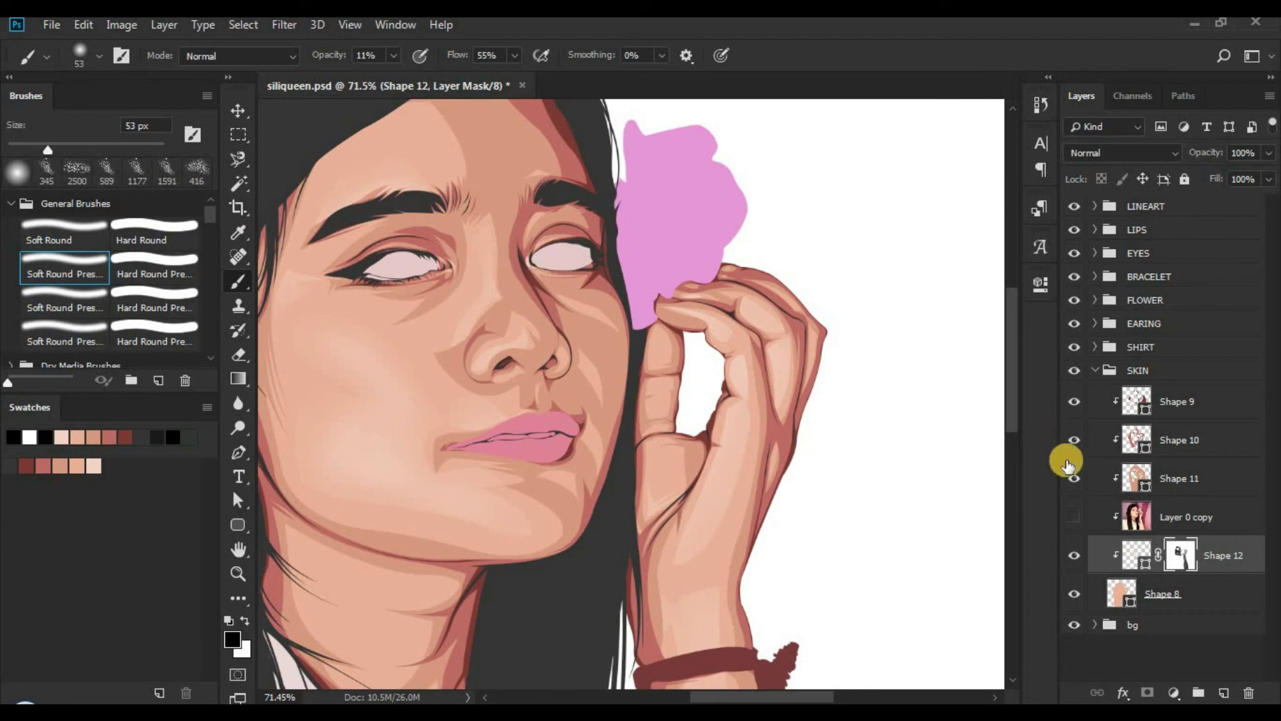
Step: Move the Layer 0 copy photo above Shape 11, and add a layer mask to Shape 11
left_click_drag(1163, 519, 1172, 458)
left_click(1167, 515)
left_click(1148, 691)
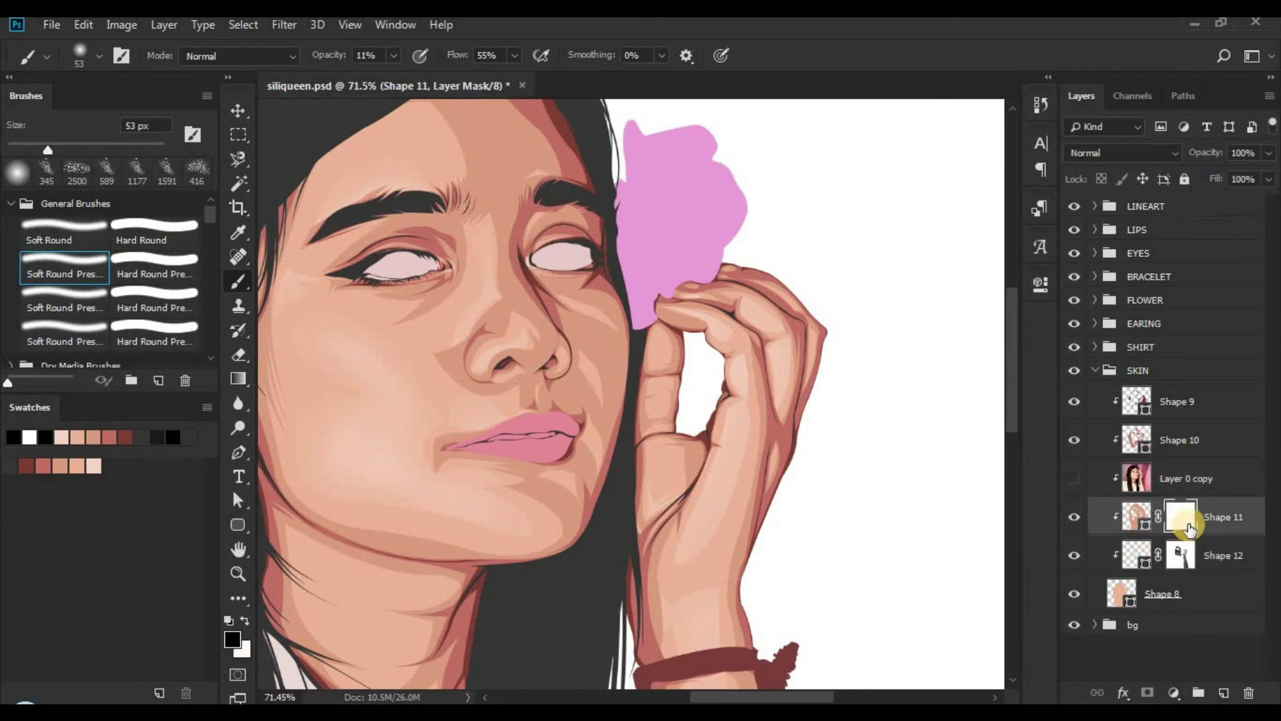
Step: Soften the Shape 11 shading edge near the bottom of the forearm on its mask, starting with a 106 px brush
scroll(707, 540, "left", 6)
scroll(708, 540, "down", 1)
left_click_drag(538, 473, 535, 529)
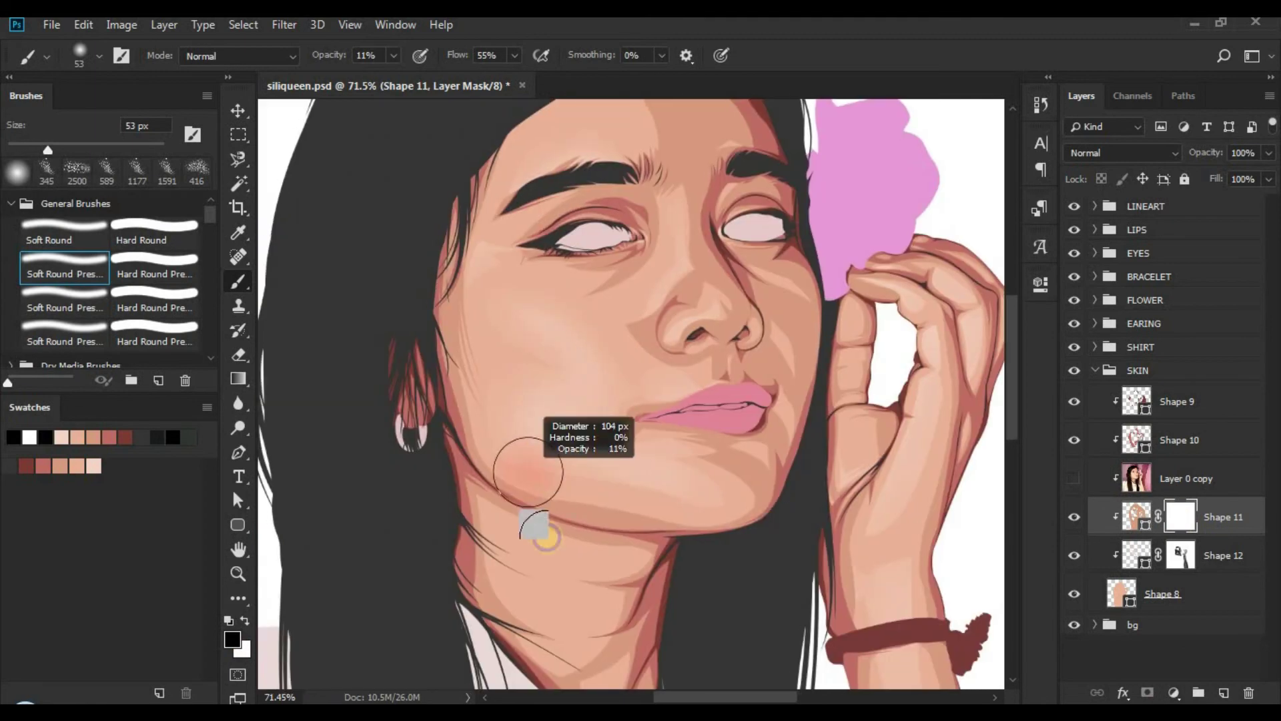
mouse_move(573, 581)
left_mouse_down()
mouse_move(563, 475)
mouse_move(374, 241)
left_mouse_up()
left_click_drag(687, 449, 591, 257)
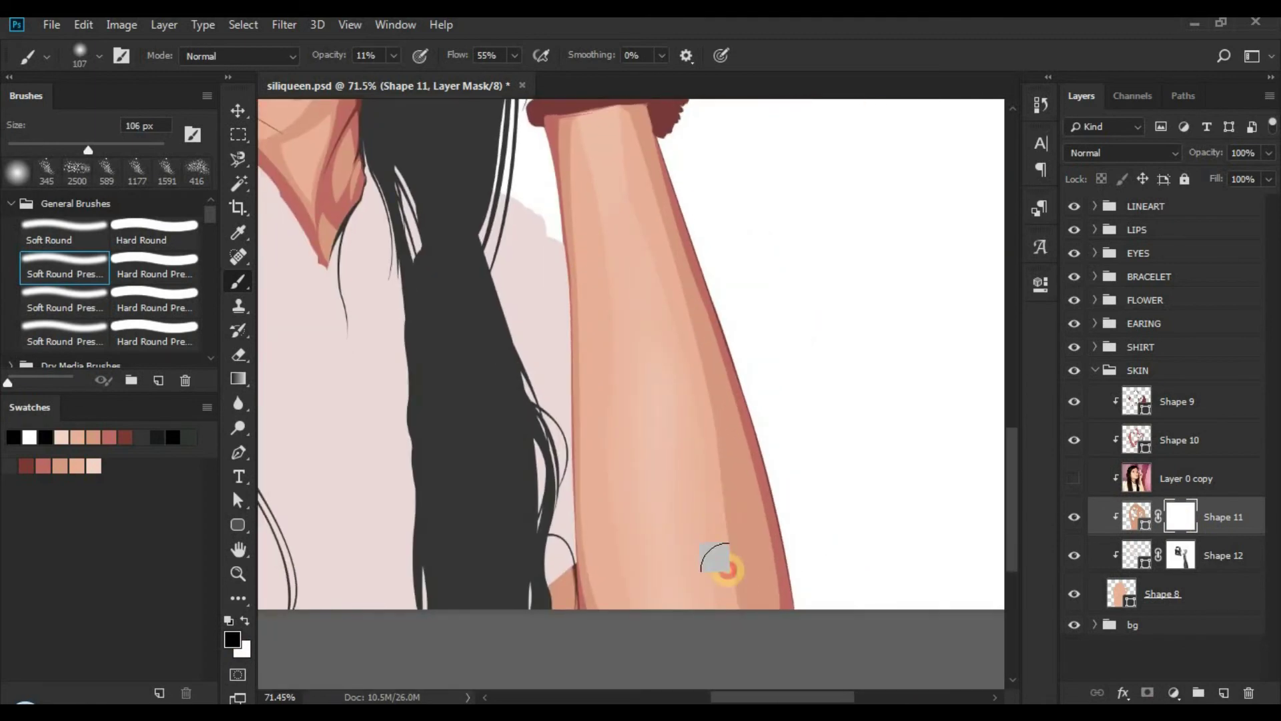
mouse_move(731, 579)
left_mouse_down()
mouse_move(729, 610)
mouse_move(708, 605)
left_mouse_up()
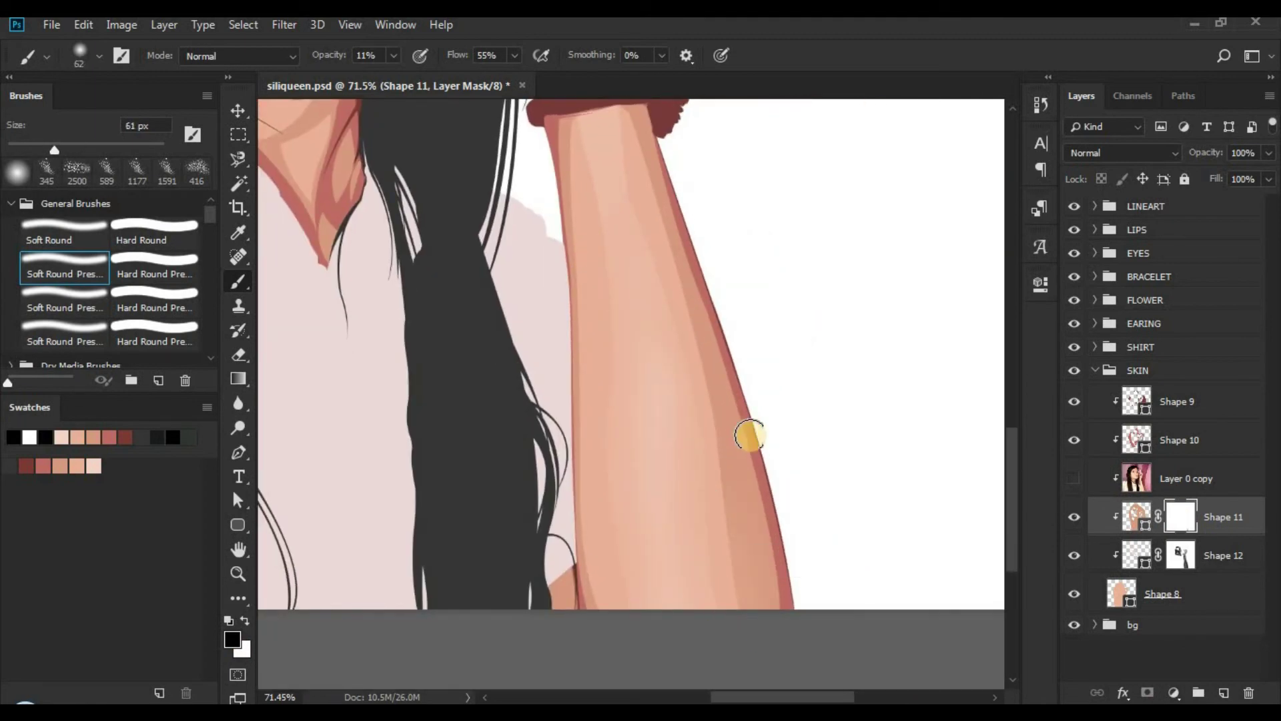
Step: Blend the darker shading along the outer side of the lower forearm on the Shape 11 mask, using a 78 px brush
key("space")
left_click_drag(745, 459, 731, 457)
mouse_move(703, 532)
left_mouse_down()
mouse_move(730, 638)
mouse_move(743, 607)
left_mouse_up()
left_click_drag(744, 607, 751, 608)
left_click_drag(712, 551, 747, 668)
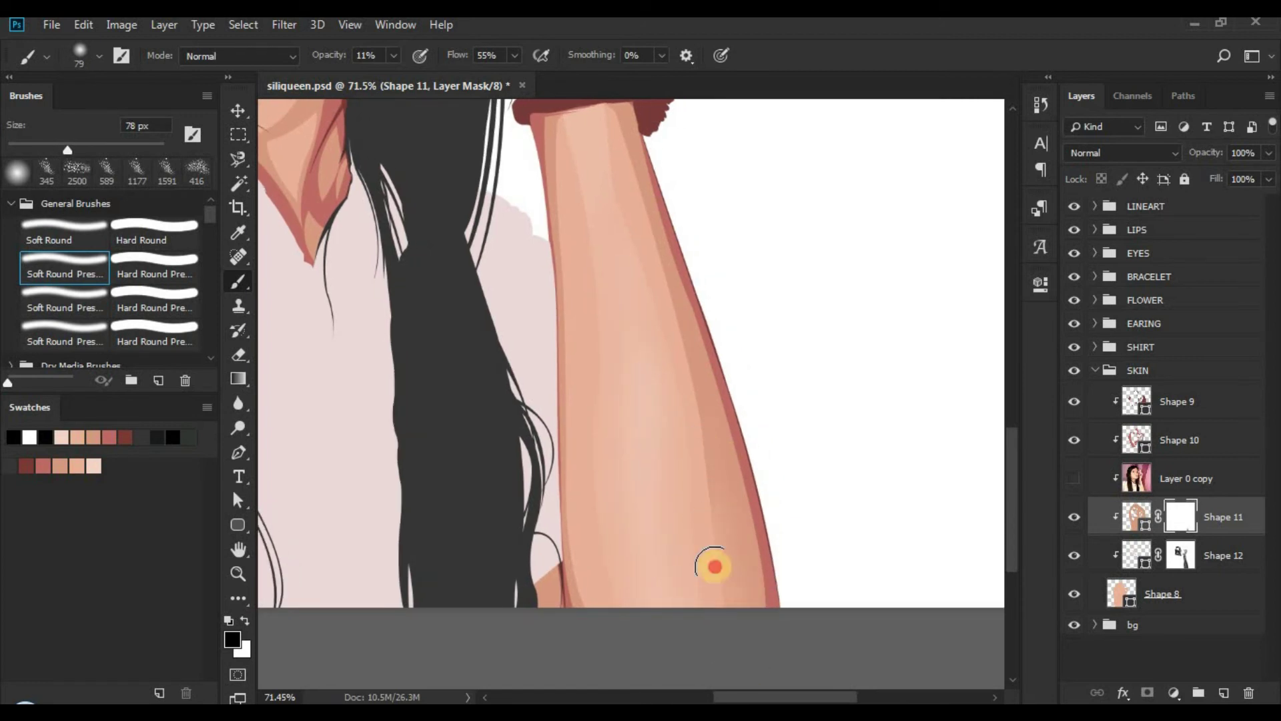
mouse_move(714, 566)
left_mouse_down()
mouse_move(699, 477)
mouse_move(712, 403)
left_mouse_up()
Step: Soften the outer forearm shading up to the bracelet on the Shape 11 mask with a 103 px brush
left_click_drag(744, 514, 772, 514)
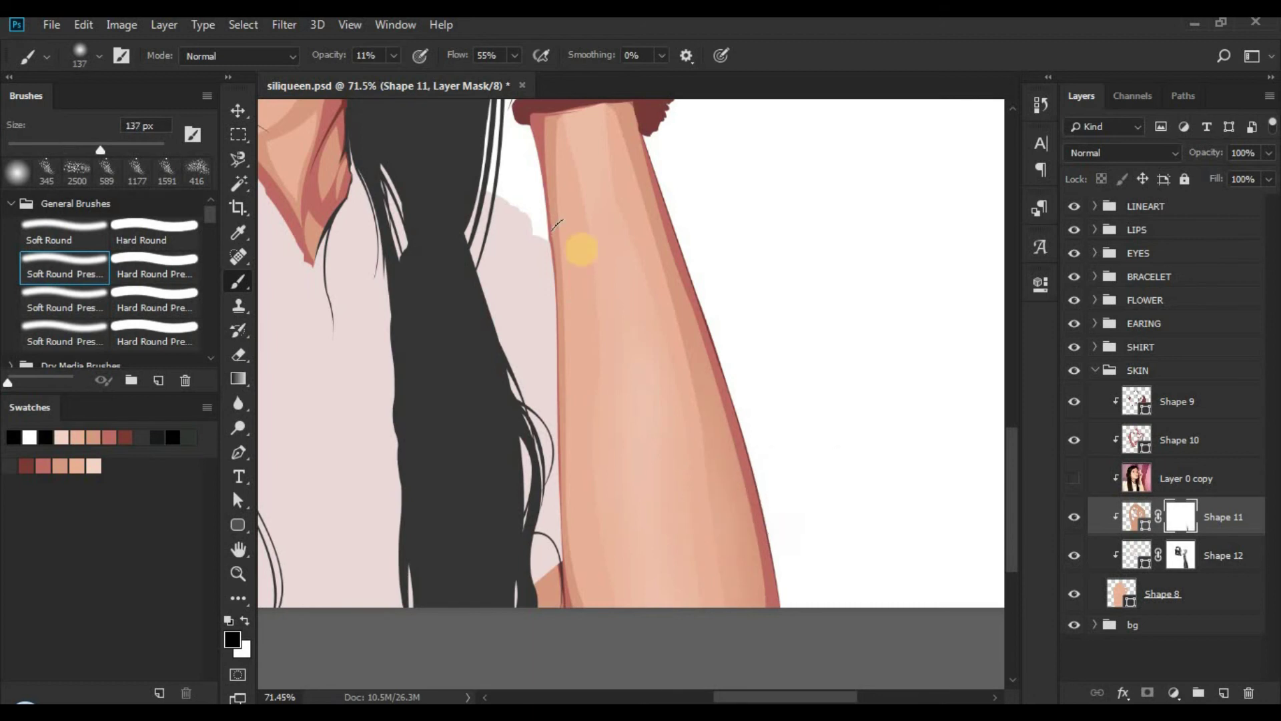
left_click_drag(648, 360, 631, 360)
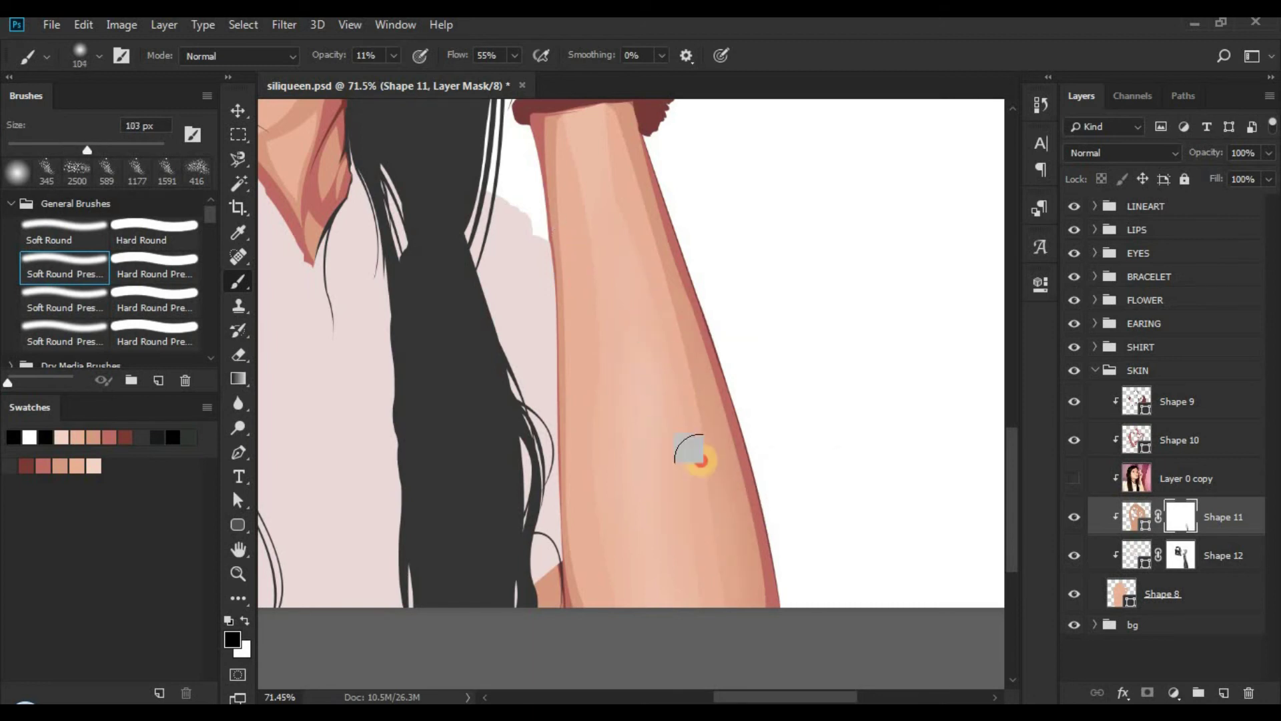
scroll(653, 471, "up", 3)
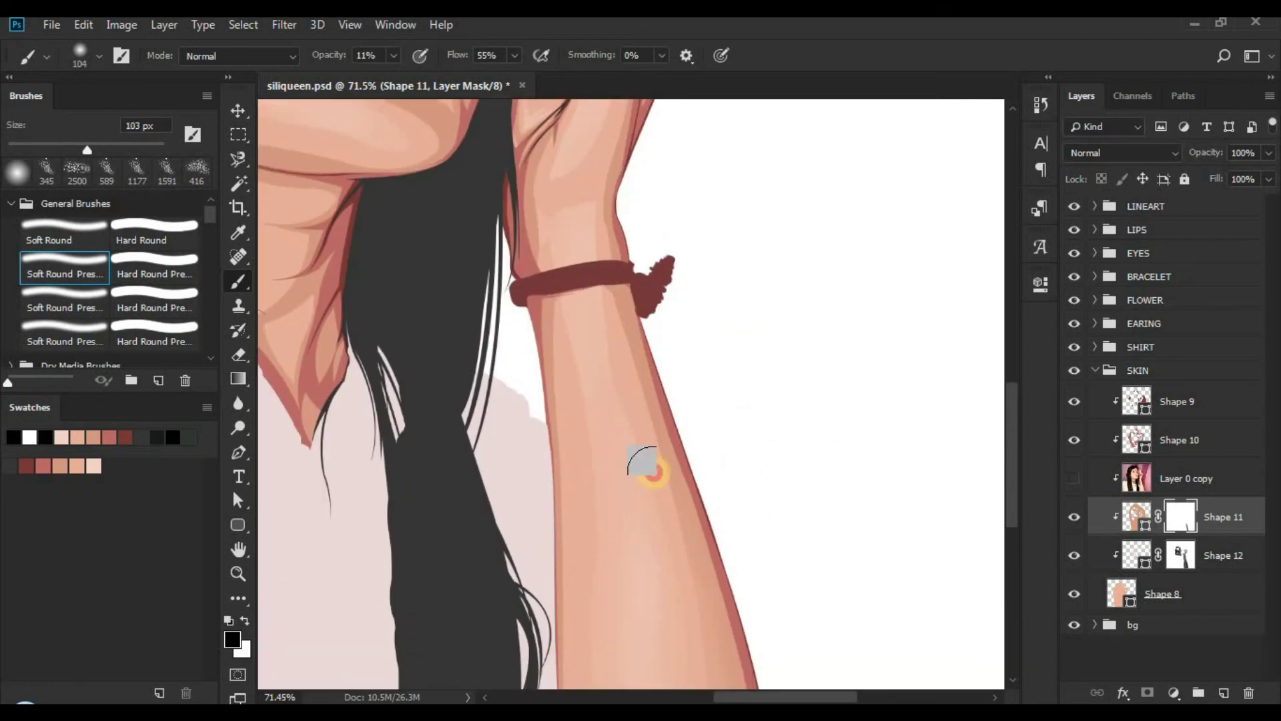
mouse_move(644, 405)
left_mouse_down()
mouse_move(652, 421)
mouse_move(634, 353)
left_mouse_up()
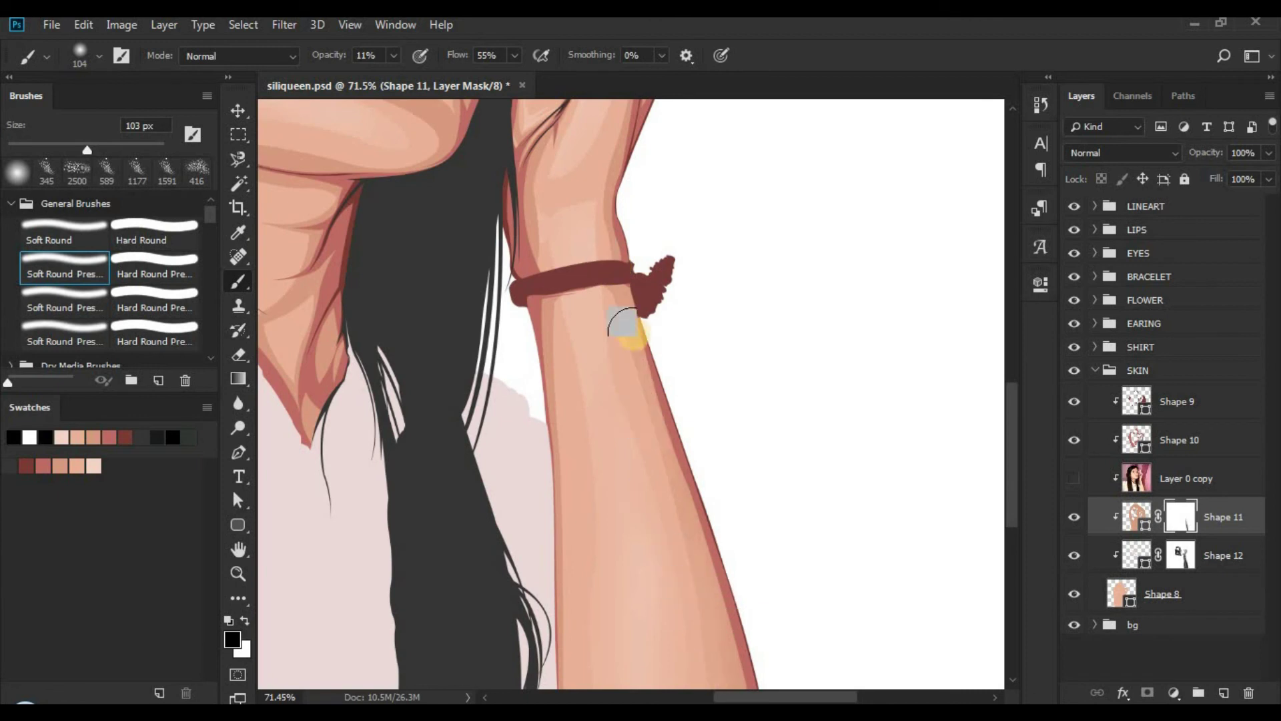
Step: Soften the shading along the forearm's hair-side edge on the Shape 11 mask, and compare the arm with the Layer 0 copy photo
left_click_drag(557, 309, 565, 177)
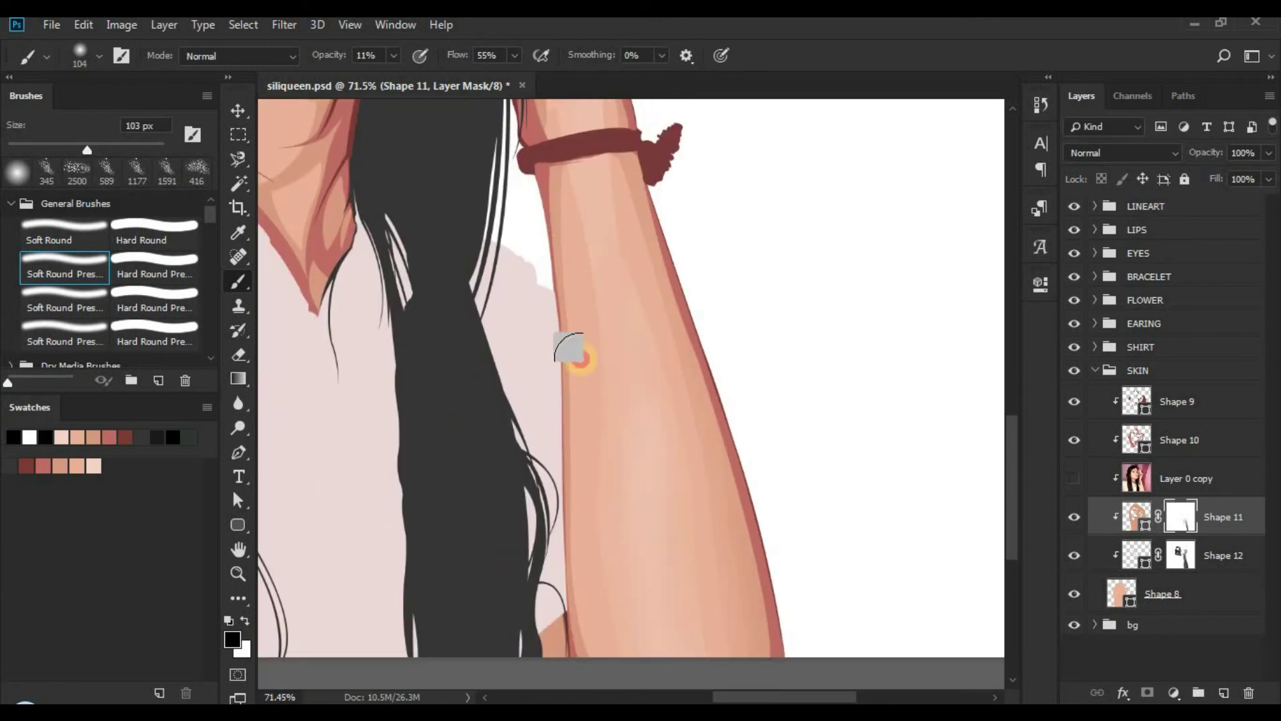
mouse_move(582, 637)
left_mouse_down()
mouse_move(590, 489)
mouse_move(610, 566)
mouse_move(579, 619)
left_mouse_up()
left_click_drag(608, 544, 611, 427)
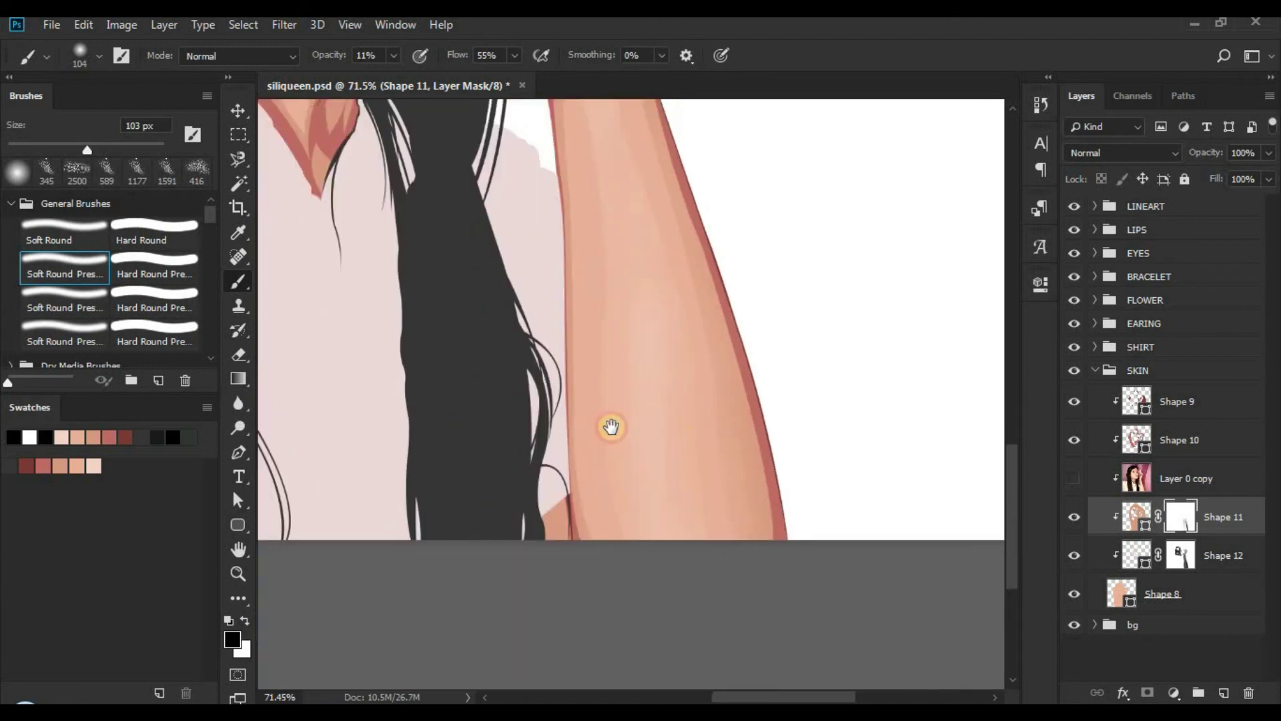
left_click(647, 447, "alt")
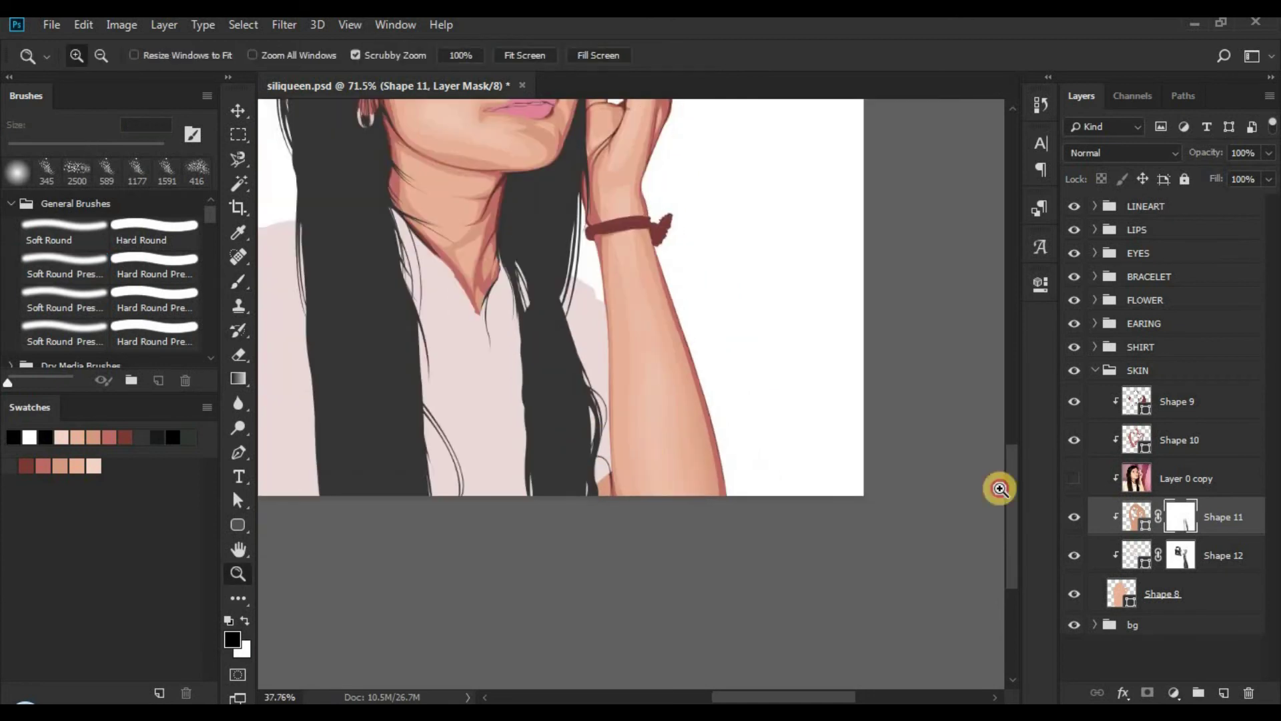
left_click(1074, 480)
left_click_drag(615, 491, 734, 471)
left_click(1076, 487)
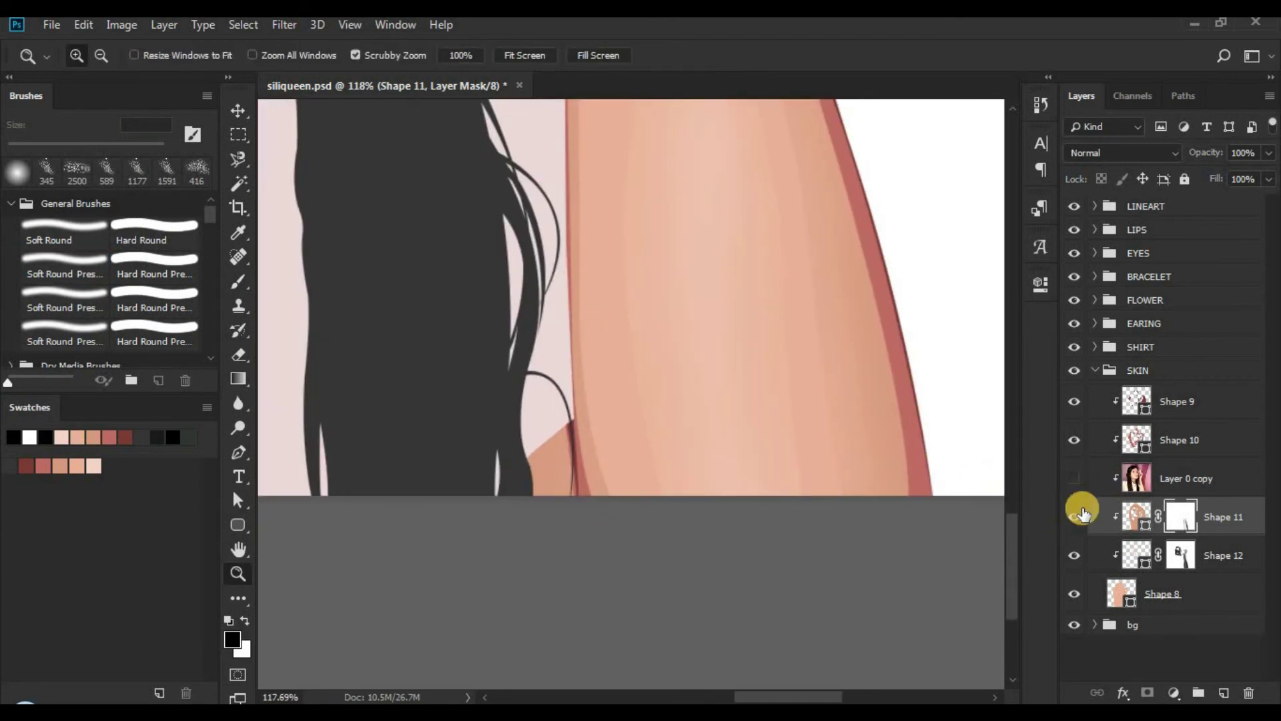
Step: Subtract a narrow curved shape from Shape 11 over the skin patch between hair and lower forearm, tracing the Layer 0 copy photo
left_click(1151, 525)
left_click(1145, 523)
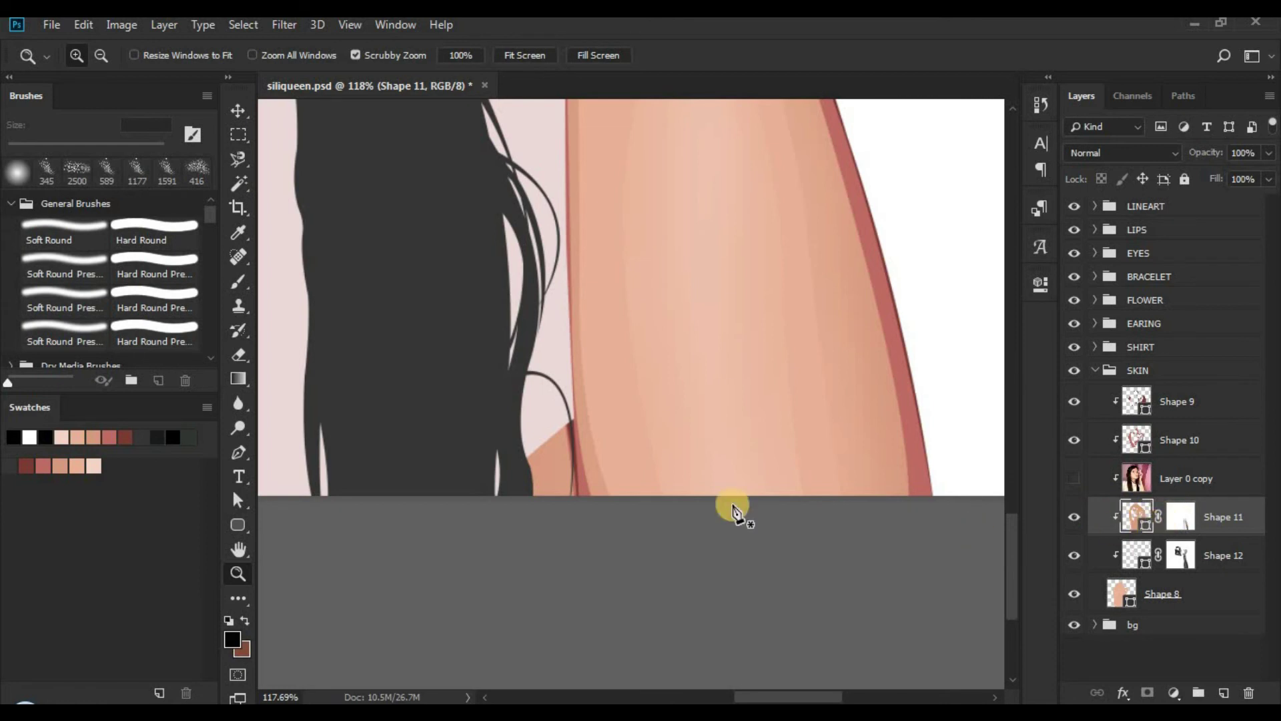
key("p")
left_click(1074, 479)
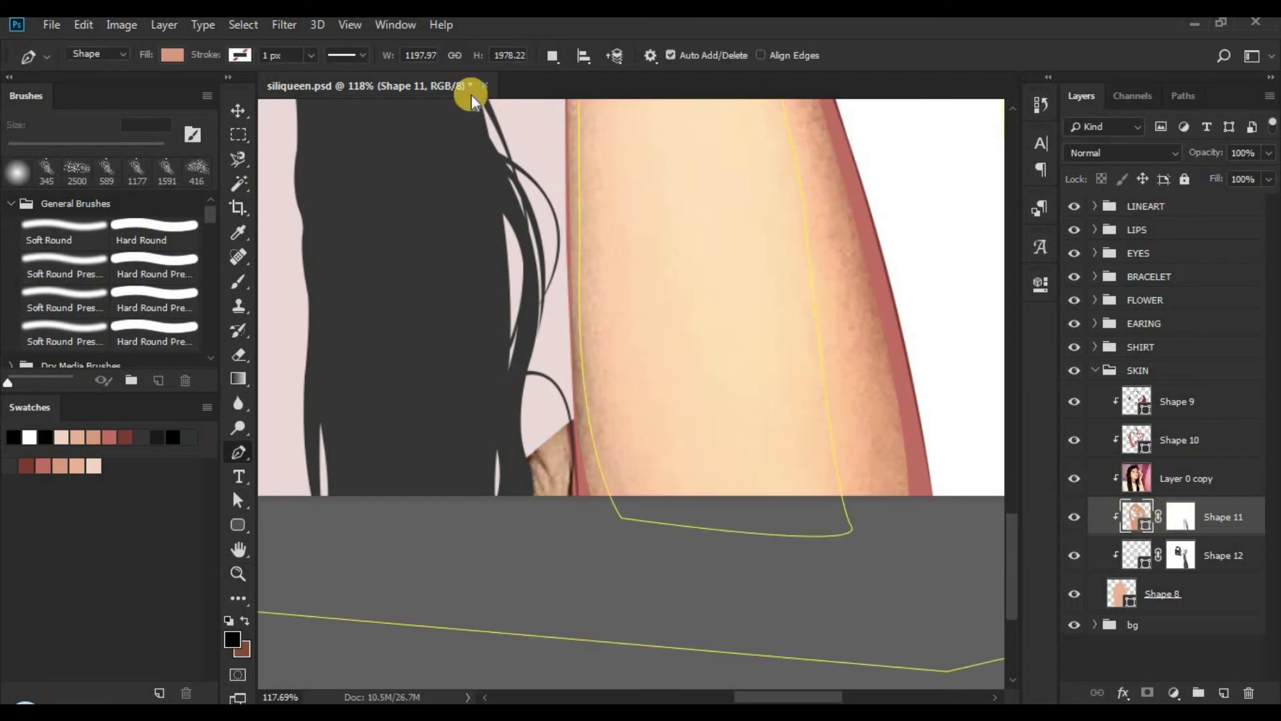
left_click(558, 59)
left_click(573, 106)
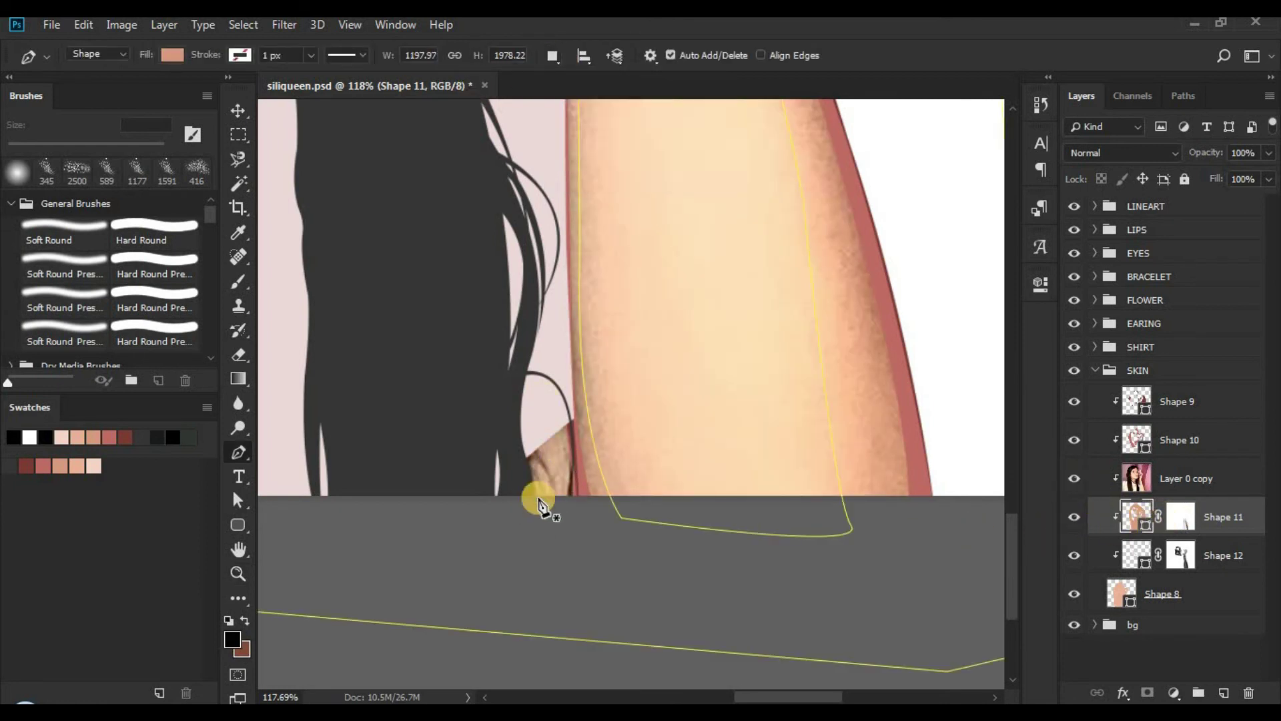
left_click(563, 436)
left_click_drag(541, 509, 537, 487)
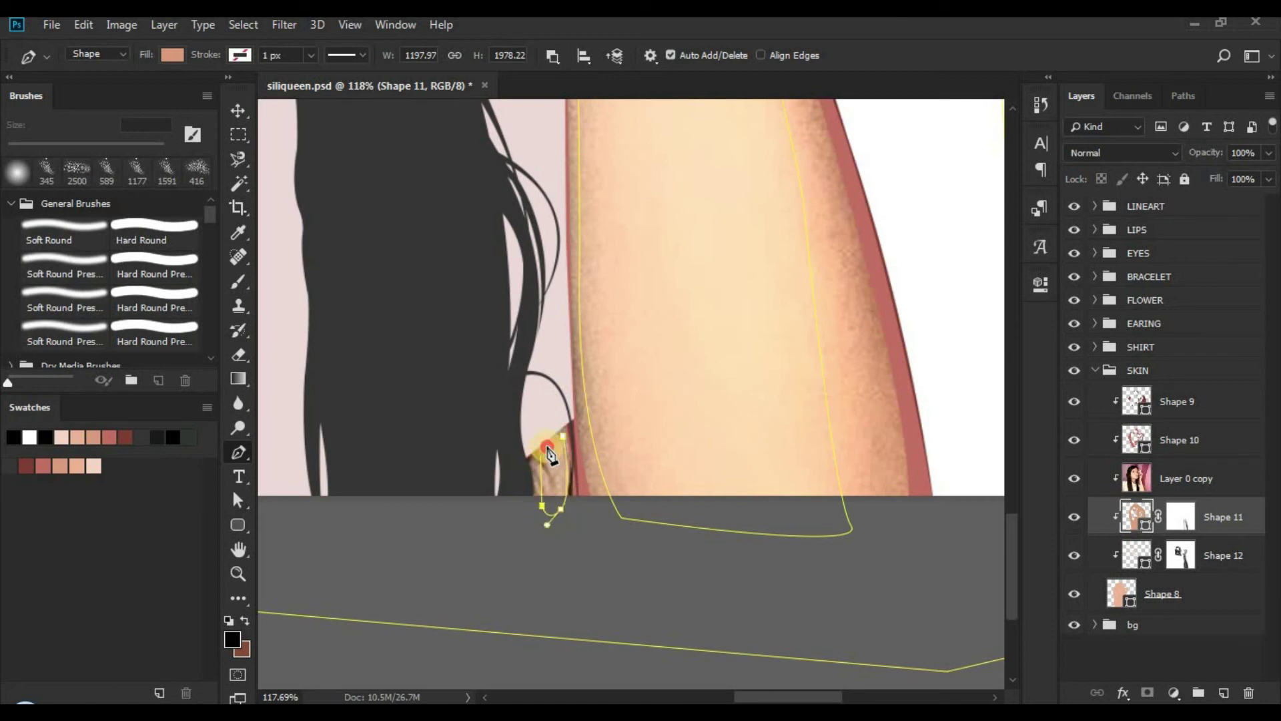
left_click(1074, 478)
Step: Soften the newly cut highlight beside the lower forearm on the Shape 11 mask with a 51 px brush
left_click(1180, 516)
key("b")
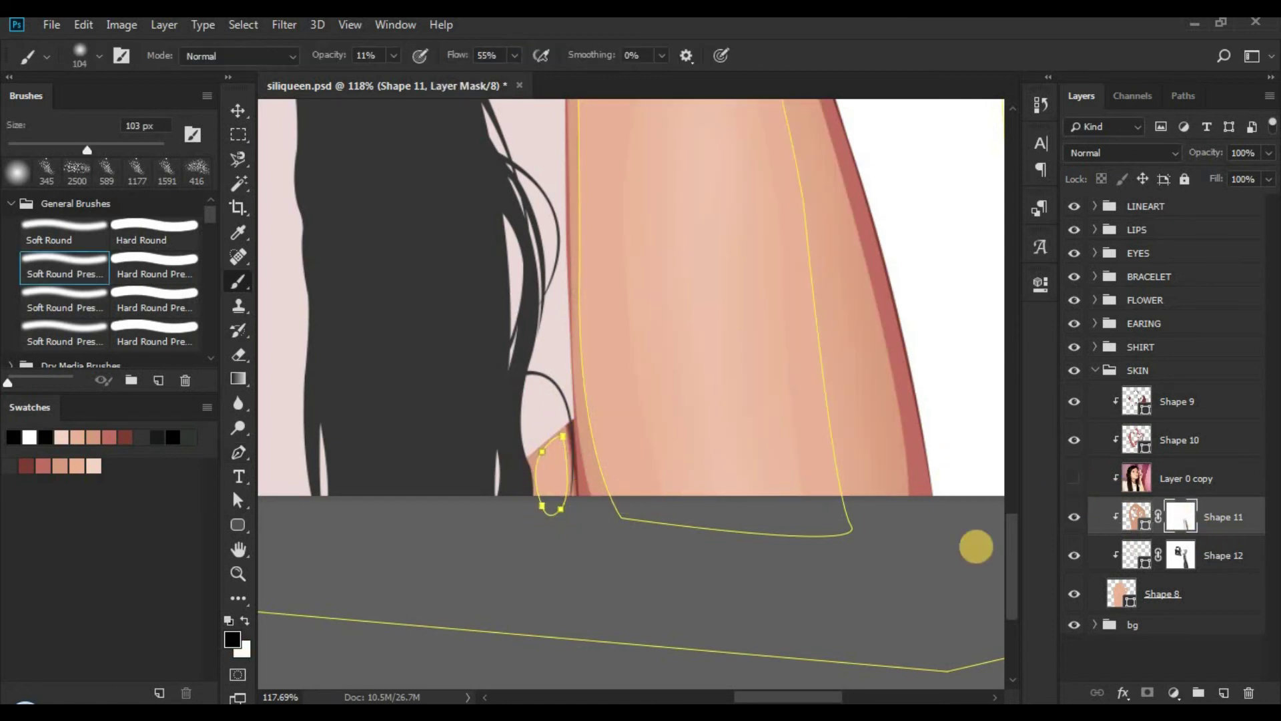
right_click(584, 544, "alt")
right_click(647, 408, "alt")
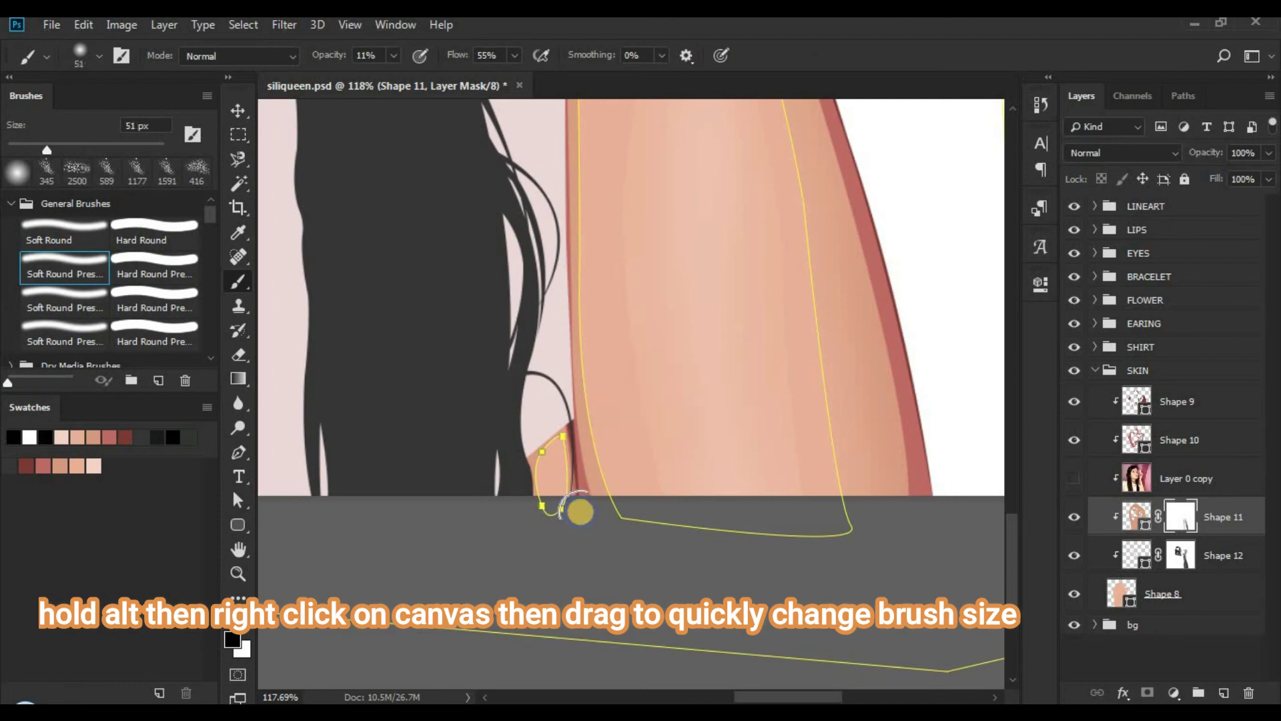
mouse_move(574, 504)
left_mouse_down()
mouse_move(563, 479)
mouse_move(550, 493)
mouse_move(553, 457)
mouse_move(559, 532)
left_mouse_up()
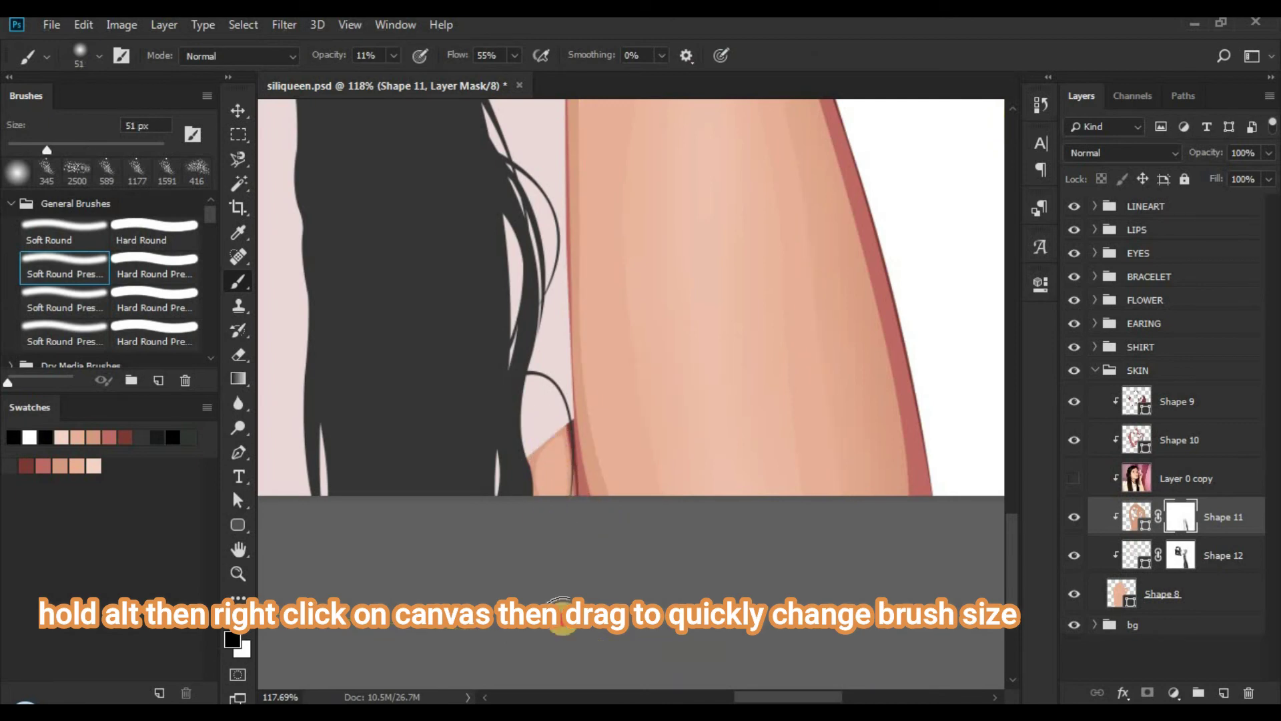
Step: Blend the Shape 11 shading across the wrist, palm, thumb and fingers on its mask with a 72 px brush
key("z")
left_click_drag(578, 387, 513, 387)
left_click_drag(644, 301, 661, 616)
key("b")
right_click(604, 363, "alt")
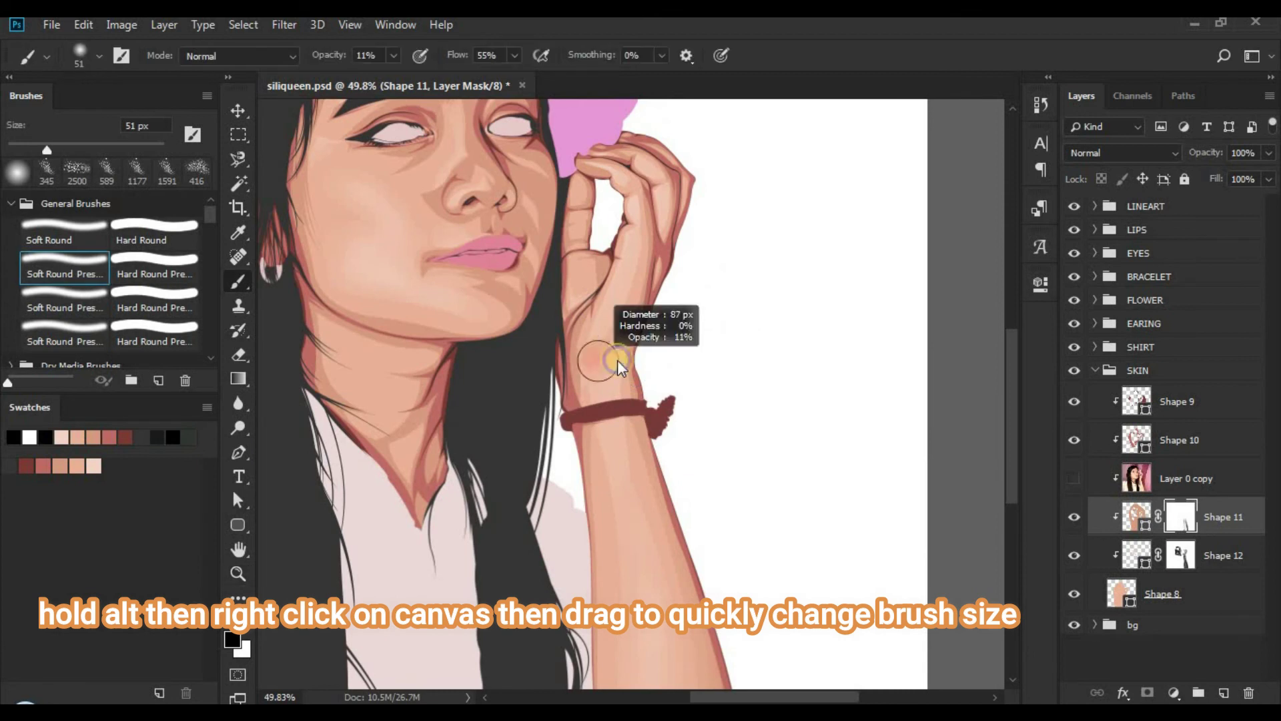
key("z")
left_click_drag(606, 365, 646, 365)
key("b")
right_click(583, 414, "alt")
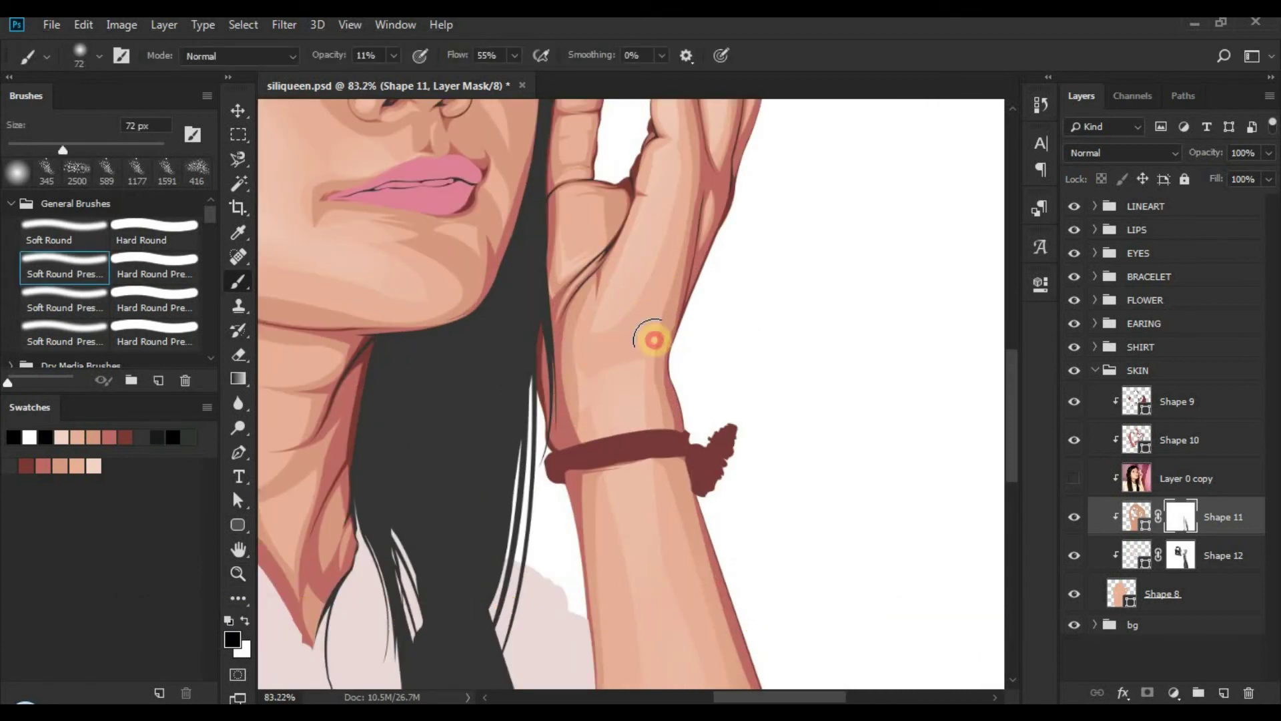
left_click_drag(648, 308, 612, 475)
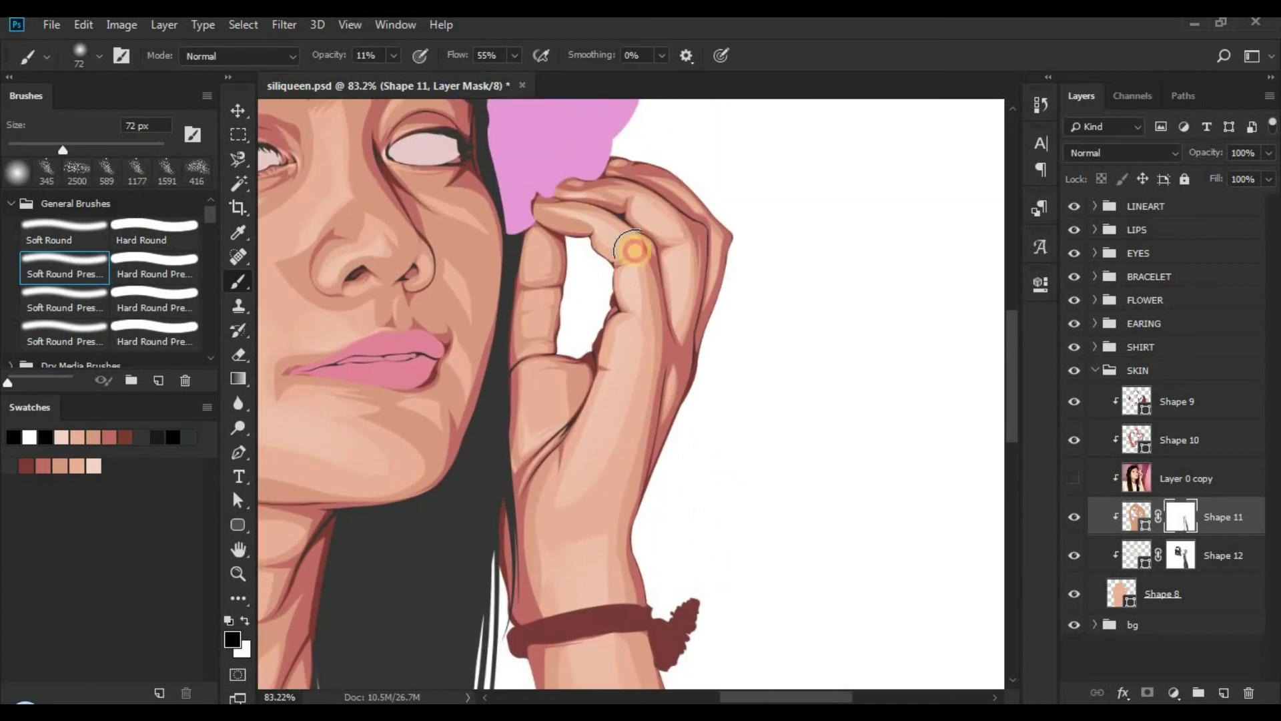
mouse_move(523, 309)
left_mouse_down()
mouse_move(535, 347)
mouse_move(549, 332)
mouse_move(547, 268)
mouse_move(532, 301)
left_mouse_up()
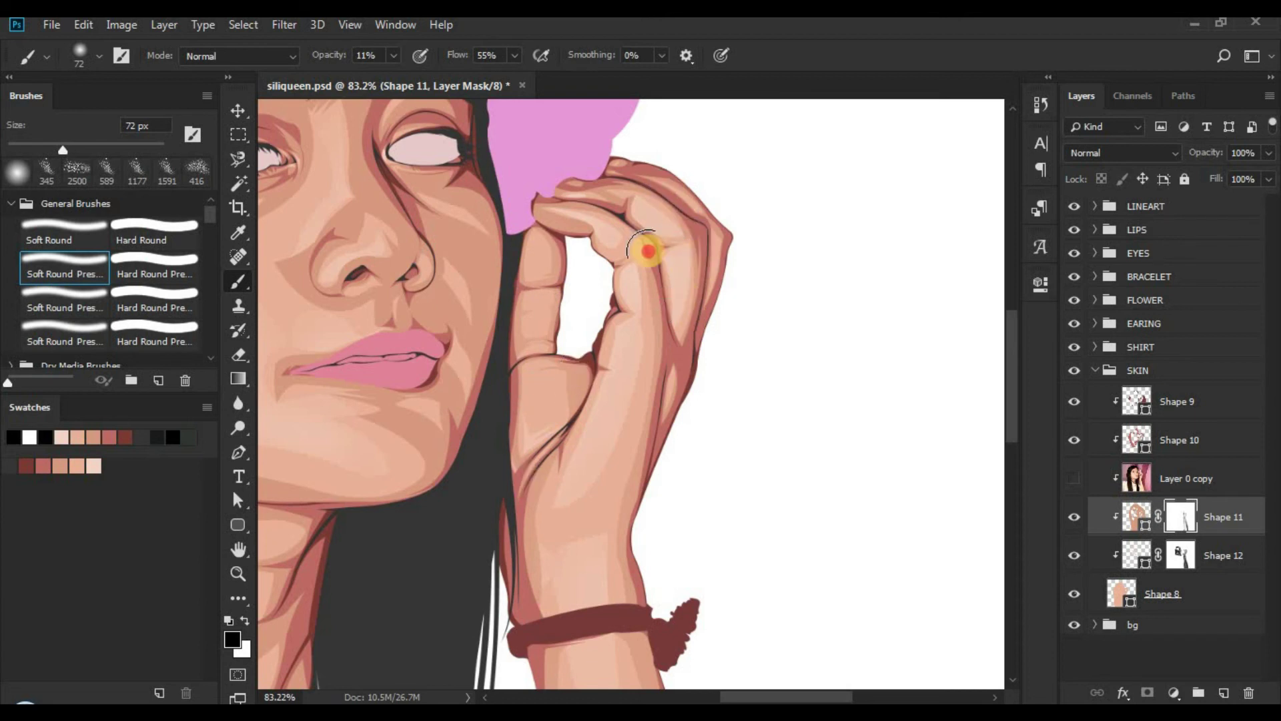
mouse_move(617, 179)
left_mouse_down()
mouse_move(543, 220)
mouse_move(589, 216)
left_mouse_up()
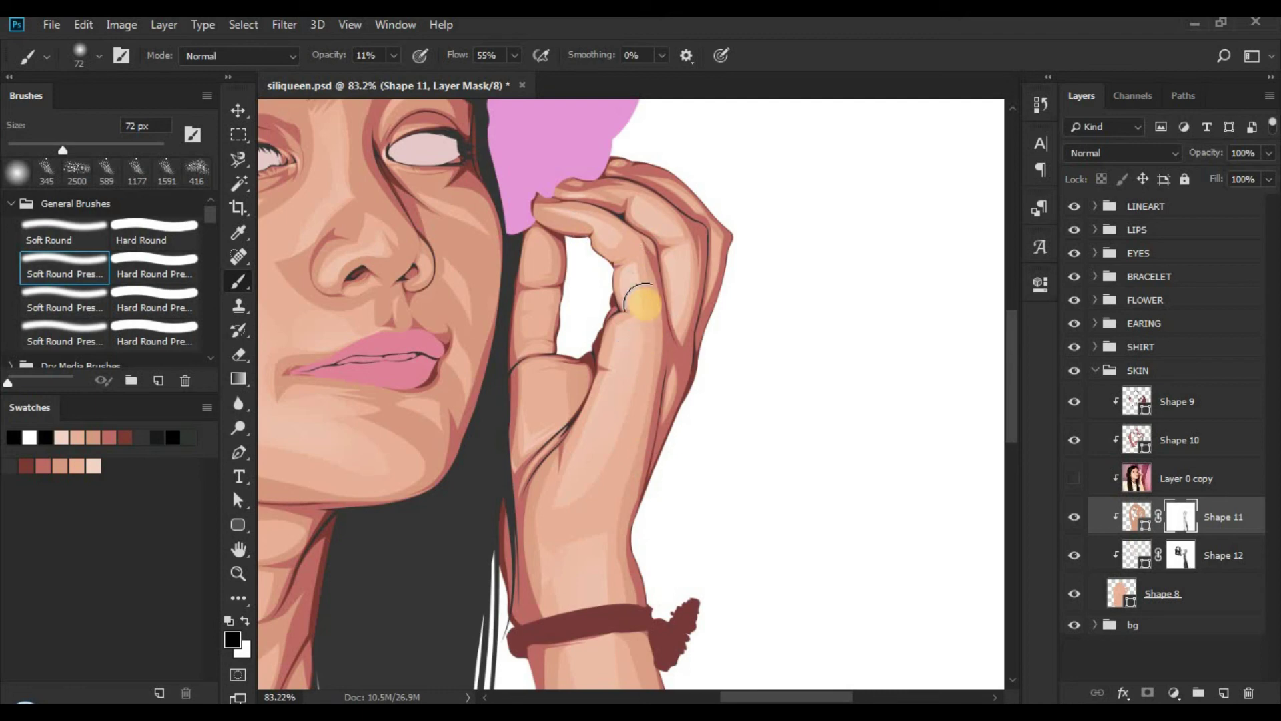
Step: Soften the Shape 11 shading edges on the forehead and down the face on its mask with a 94 px brush
key("z")
left_click(569, 455, "alt")
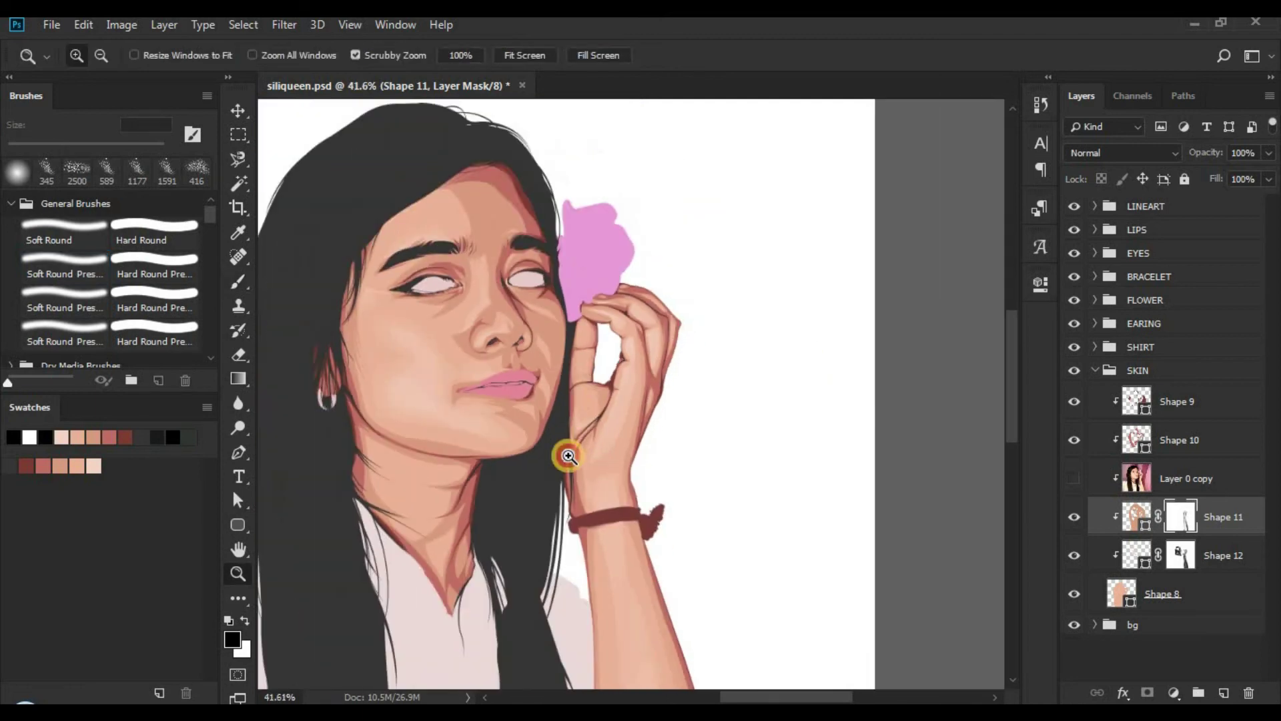
left_click_drag(569, 455, 478, 443)
mouse_move(429, 286)
left_mouse_down()
mouse_move(538, 286)
mouse_move(467, 296)
left_mouse_up()
left_click_drag(631, 234, 614, 318)
left_click_drag(598, 200, 615, 200)
key("b")
right_click(563, 311, "alt")
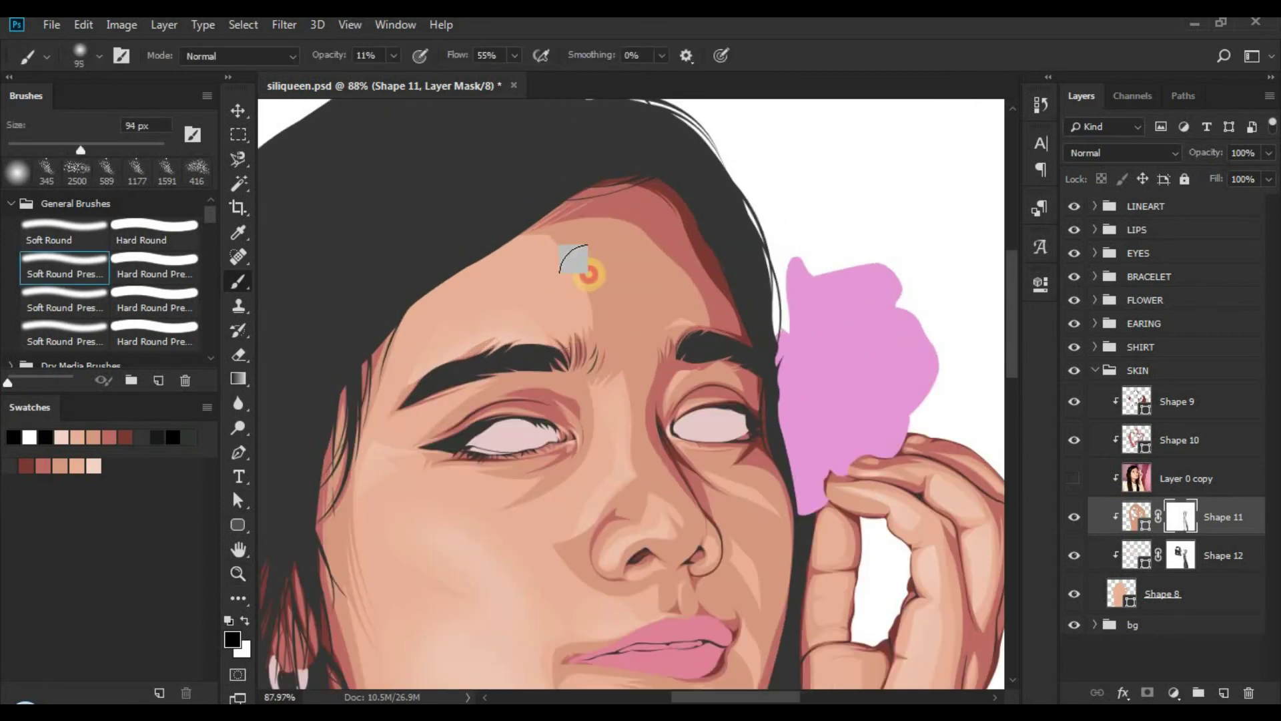
mouse_move(588, 274)
left_mouse_down()
mouse_move(582, 348)
mouse_move(592, 328)
mouse_move(543, 226)
mouse_move(589, 277)
mouse_move(544, 252)
mouse_move(643, 314)
mouse_move(600, 252)
mouse_move(603, 270)
mouse_move(536, 288)
mouse_move(667, 331)
mouse_move(700, 321)
mouse_move(594, 320)
mouse_move(567, 263)
mouse_move(600, 421)
mouse_move(628, 383)
mouse_move(609, 492)
mouse_move(570, 437)
mouse_move(534, 512)
mouse_move(435, 500)
mouse_move(487, 481)
mouse_move(423, 472)
mouse_move(443, 414)
mouse_move(552, 466)
mouse_move(534, 502)
left_mouse_up()
Step: Blend the Shape 11 shading around the nose and above the mouth corner with a 58 px brush on the mask
right_click(600, 247, "alt")
scroll(517, 441, "down", 3)
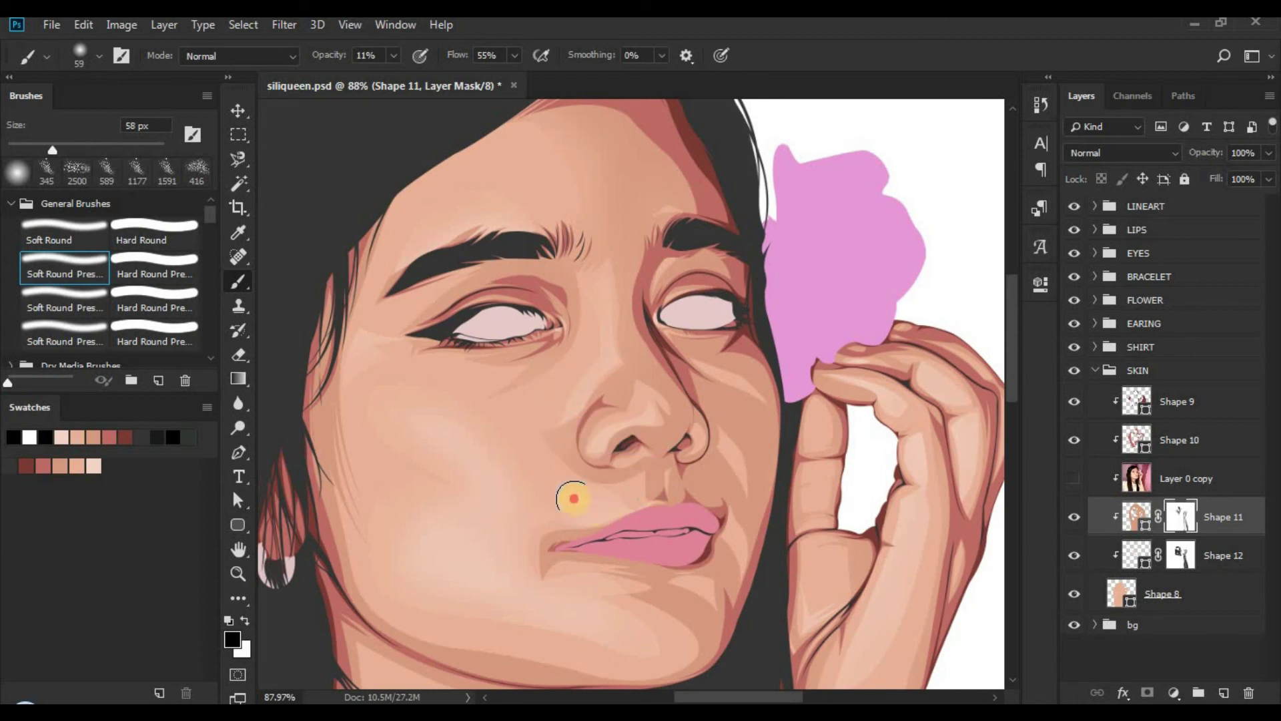
left_click(617, 418)
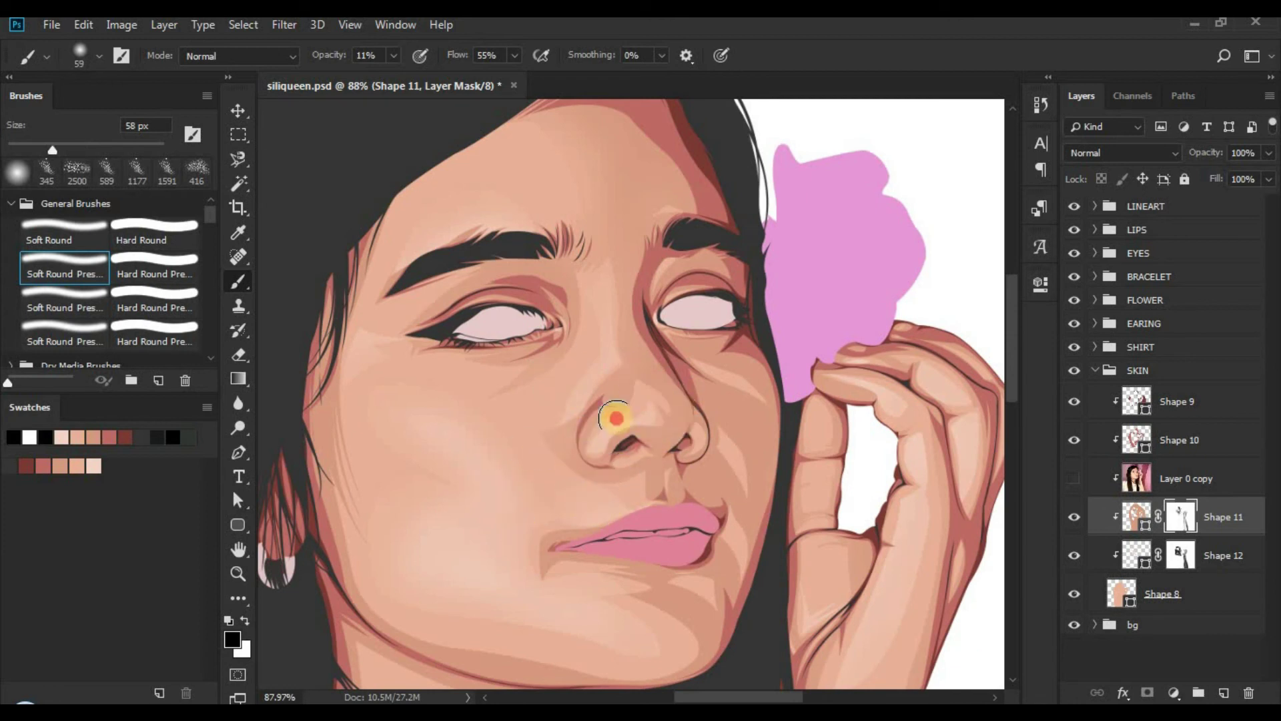
mouse_move(607, 451)
left_mouse_down()
mouse_move(658, 438)
mouse_move(621, 372)
mouse_move(701, 471)
mouse_move(698, 451)
mouse_move(649, 440)
left_mouse_up()
Step: Soften the Shape 11 shading between the brows and around the hair-side eye on the mask with the 58 px brush
key("z")
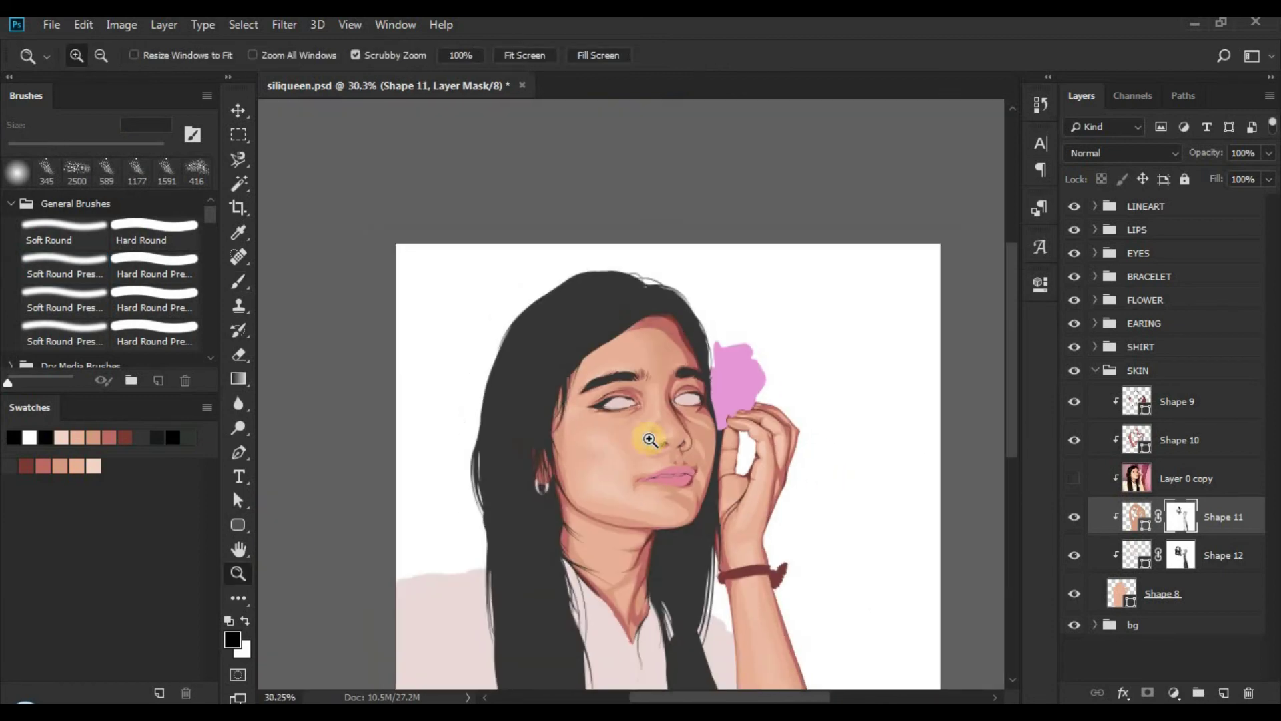
left_click_drag(698, 359, 698, 277)
left_click_drag(651, 302, 709, 402)
key("b")
right_click(694, 409, "alt")
mouse_move(643, 342)
left_mouse_down()
mouse_move(637, 320)
mouse_move(654, 423)
mouse_move(542, 313)
left_mouse_up()
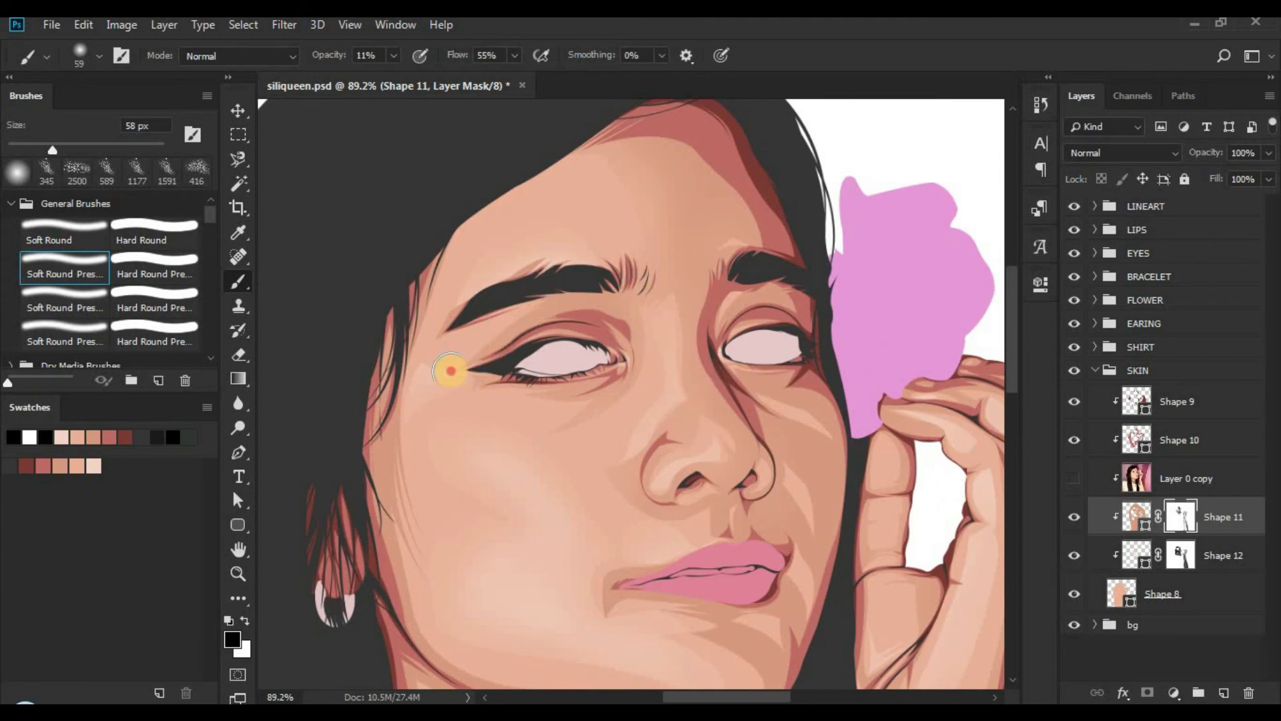
Step: Blend the upper cheek shading below the hair-side eye on the Shape 11 mask with an 81 px brush
key("z")
left_click_drag(560, 366, 538, 377)
left_click_drag(646, 438, 608, 410)
left_click_drag(553, 366, 580, 360)
key("b")
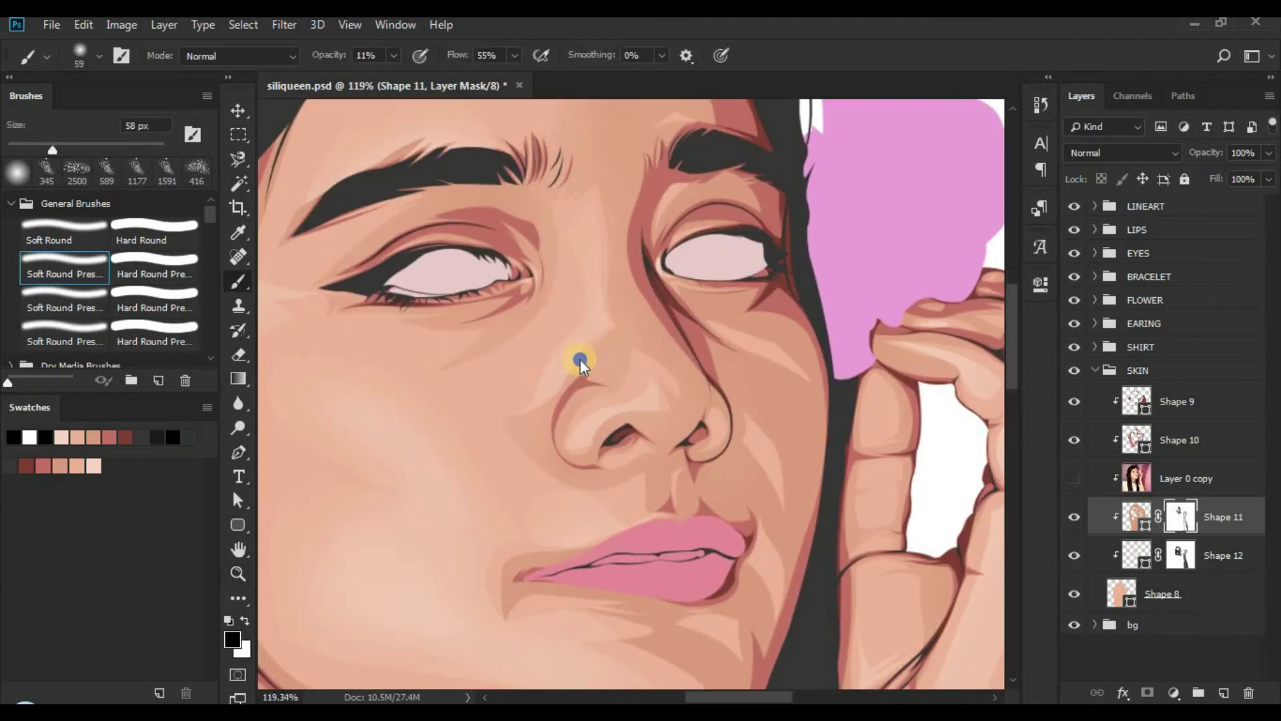
right_click(544, 367, "alt")
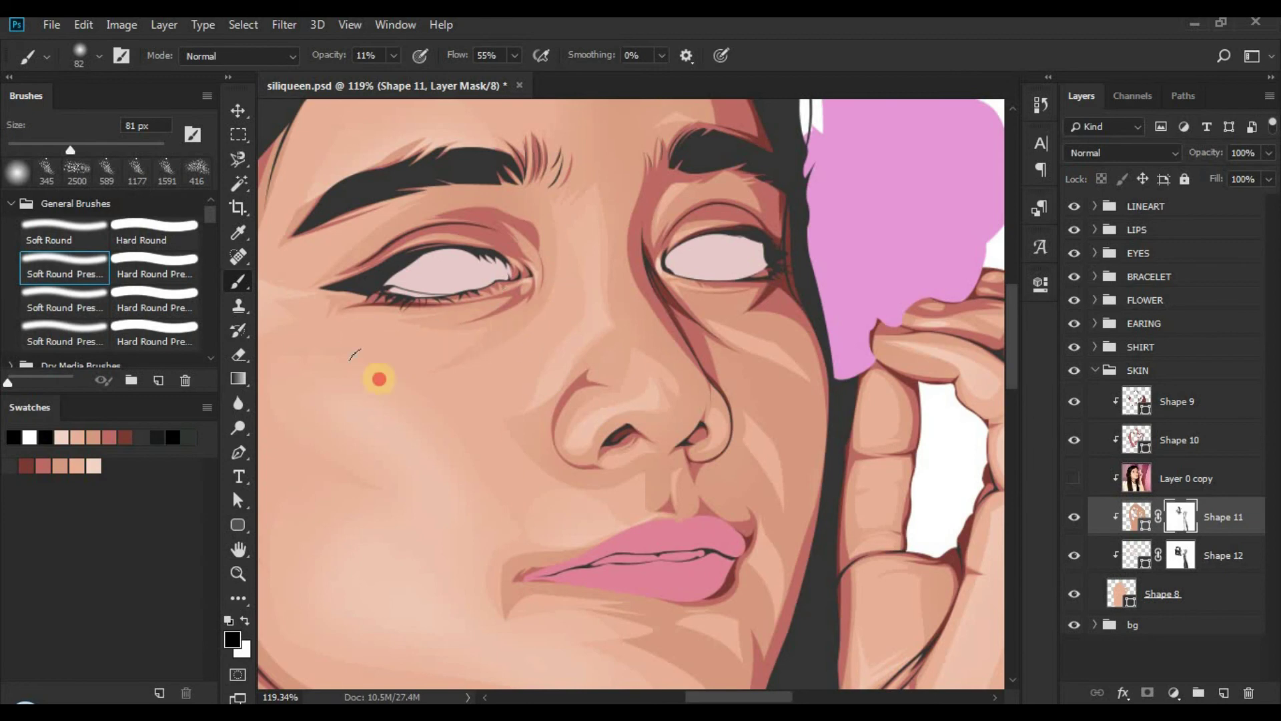
Step: Soften the Shape 11 shading at the base of the neck above the collar with a 50 px brush on the mask
key("z")
left_click_drag(492, 395, 374, 374)
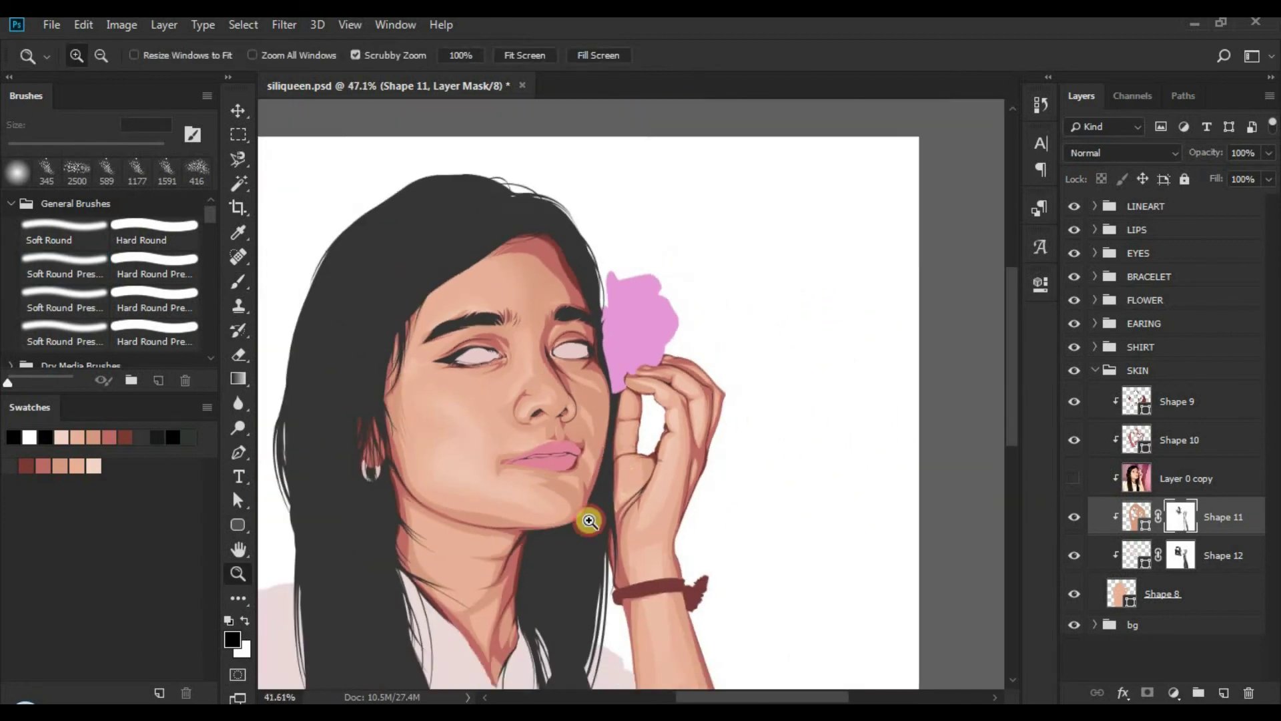
left_click_drag(588, 521, 633, 604)
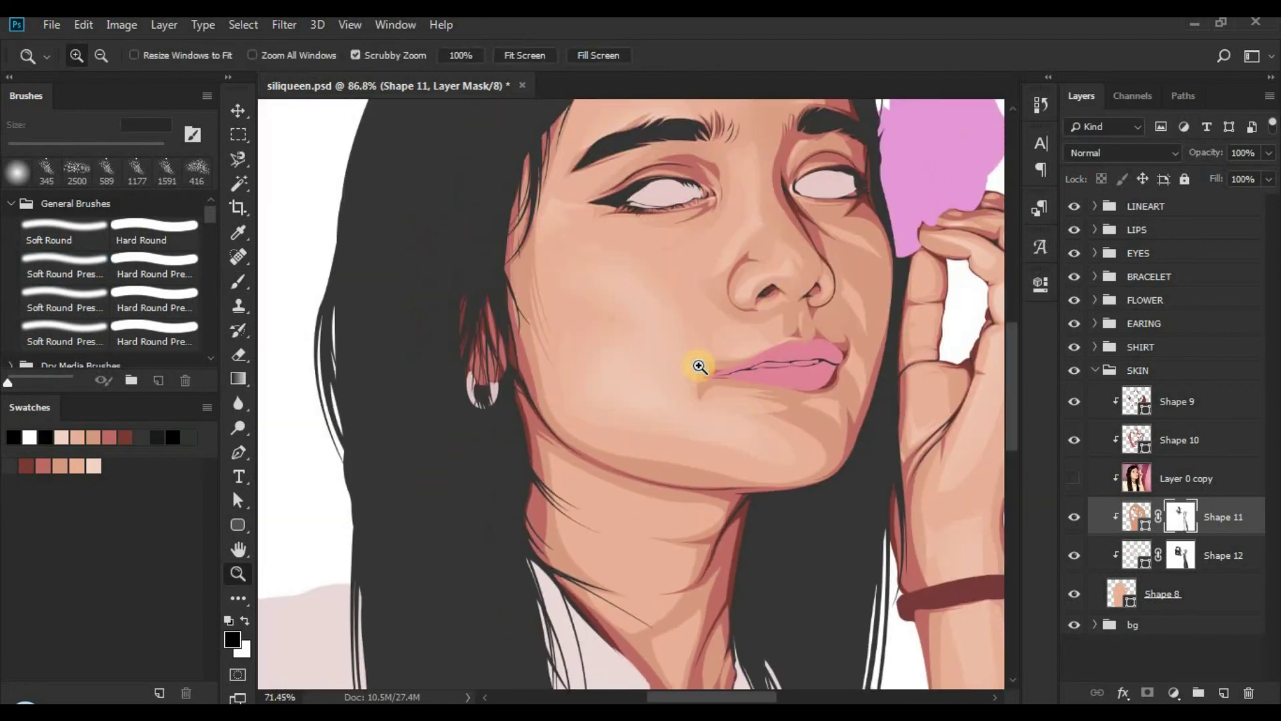
left_click_drag(707, 531, 623, 275)
left_click_drag(660, 411, 714, 417)
key("b")
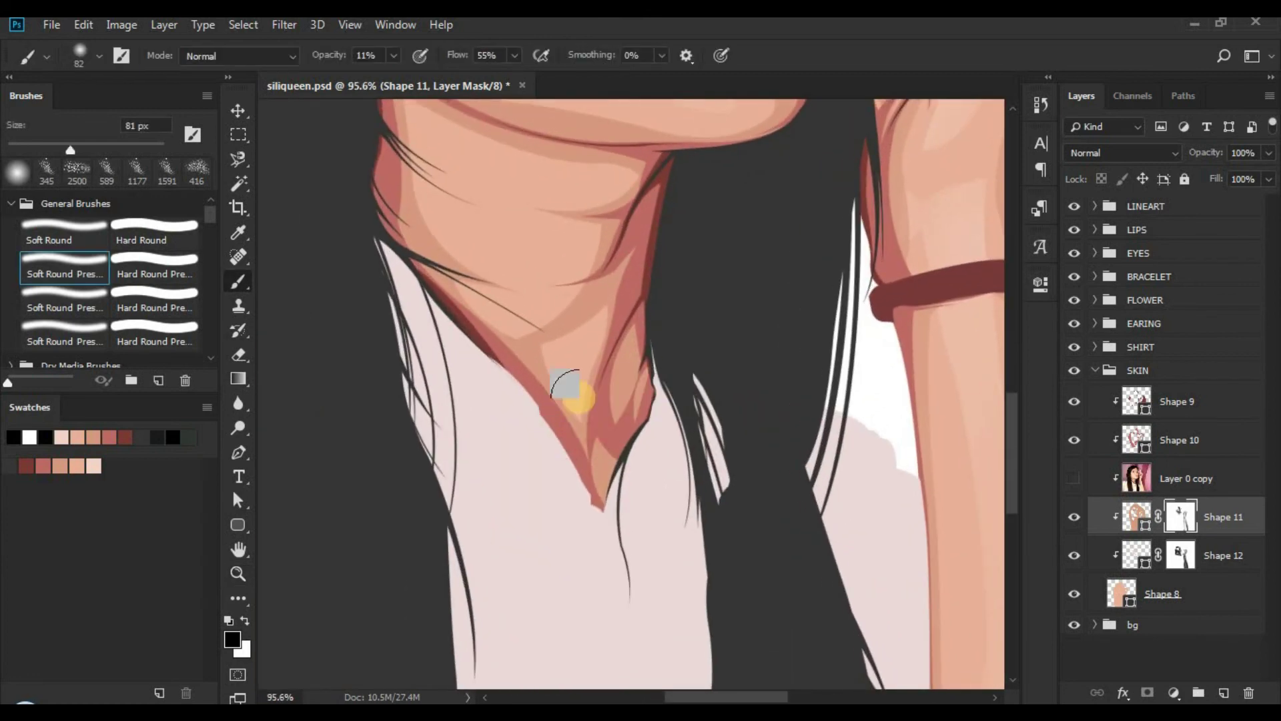
right_click(565, 398, "alt")
mouse_move(597, 299)
left_mouse_down()
mouse_move(580, 355)
mouse_move(585, 316)
left_mouse_up()
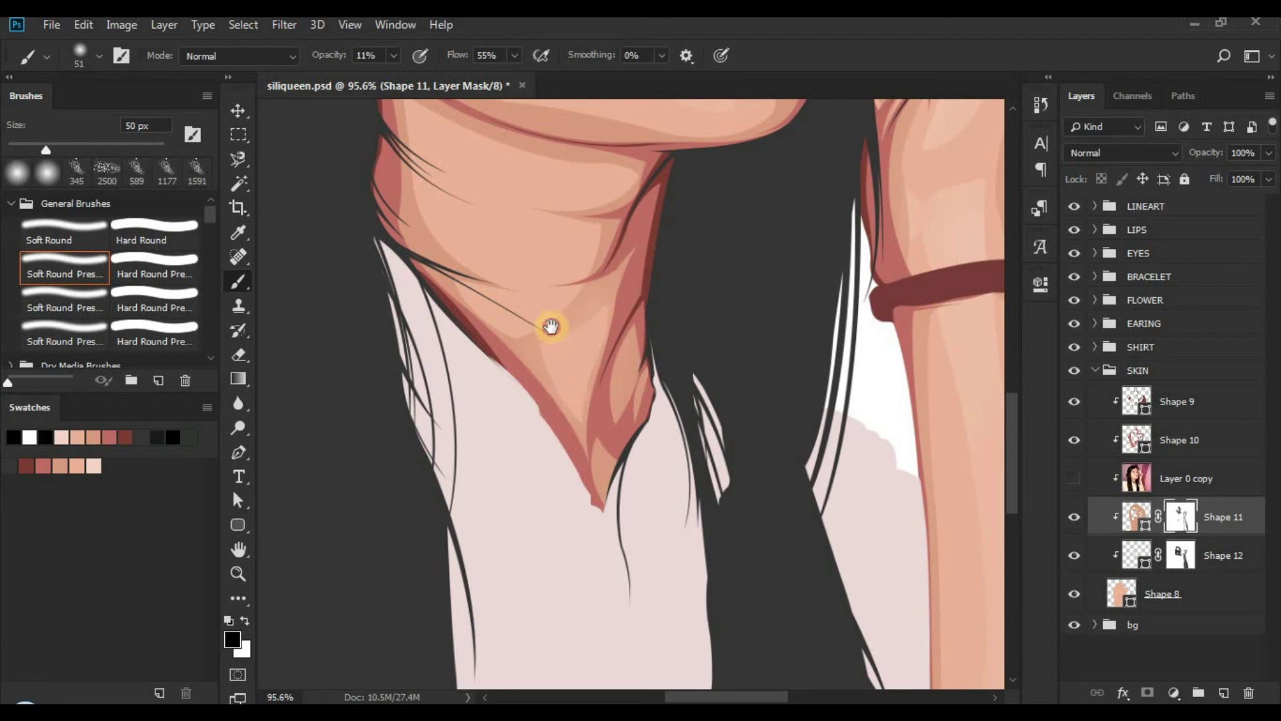
Step: Blend the remaining neck shading up toward the jaw on the Shape 11 mask with a 58 px brush
mouse_move(551, 327)
left_mouse_down()
mouse_move(562, 433)
mouse_move(550, 369)
mouse_move(592, 338)
mouse_move(406, 223)
mouse_move(431, 254)
mouse_move(592, 312)
mouse_move(572, 374)
left_mouse_up()
right_click(535, 287, "alt")
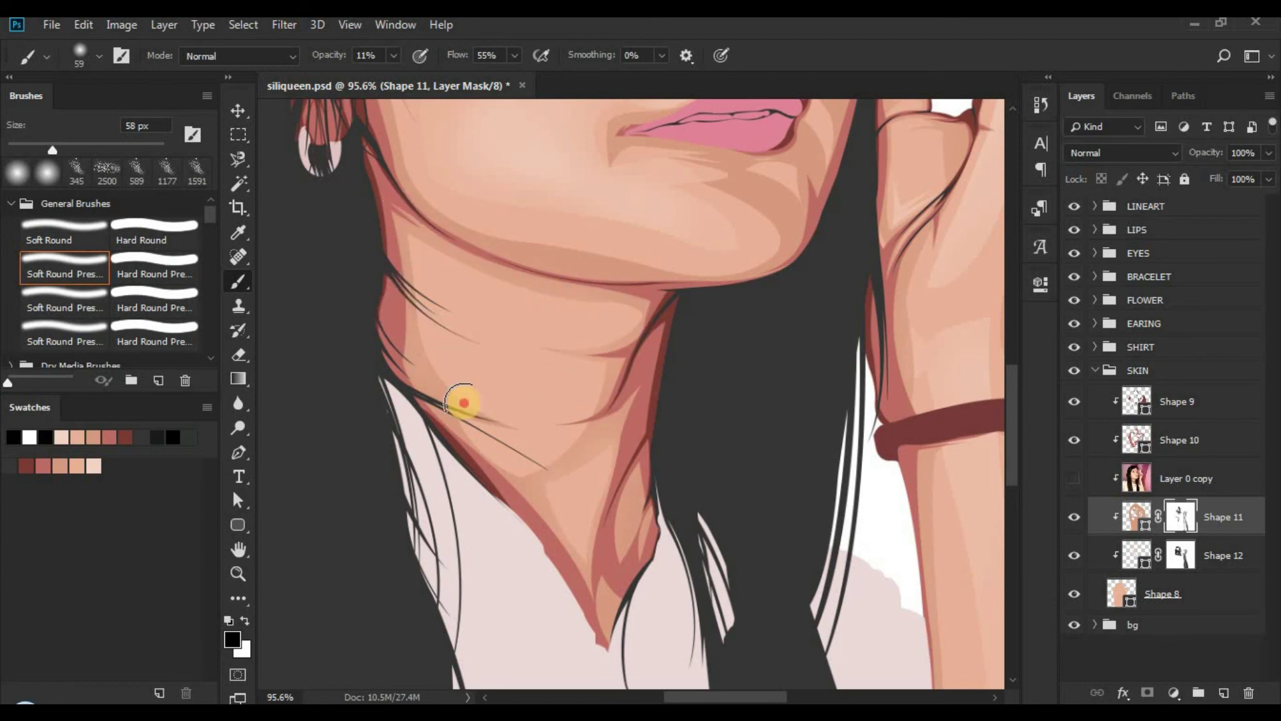
mouse_move(464, 402)
left_mouse_down()
mouse_move(518, 426)
mouse_move(532, 458)
mouse_move(600, 387)
mouse_move(548, 451)
mouse_move(616, 608)
left_mouse_up()
mouse_move(491, 363)
left_mouse_down()
mouse_move(472, 391)
mouse_move(492, 335)
mouse_move(511, 358)
mouse_move(569, 375)
mouse_move(547, 392)
mouse_move(654, 383)
mouse_move(767, 407)
mouse_move(621, 409)
mouse_move(769, 409)
mouse_move(539, 370)
left_mouse_up()
left_click_drag(518, 320, 546, 405)
left_click_drag(472, 351, 468, 301)
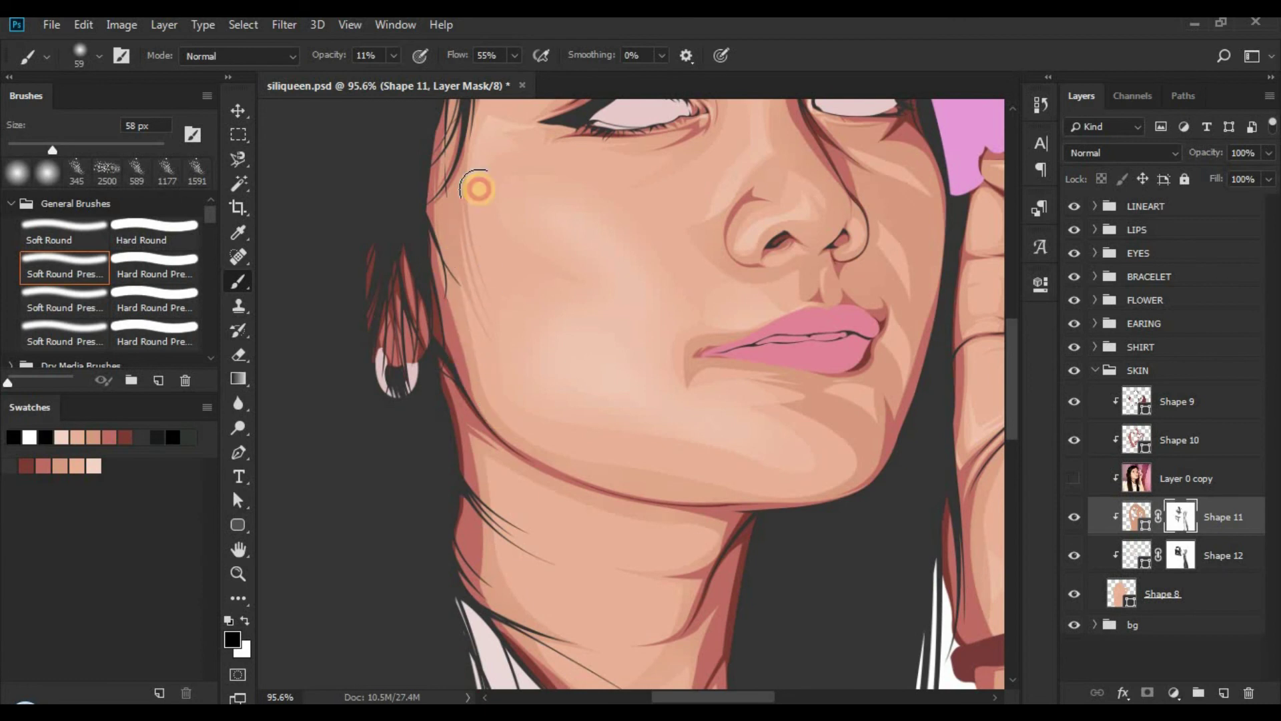
Step: Soften the Shape 11 shading along the side of the face beside the hair and ear on the mask
left_click_drag(478, 189, 475, 292)
scroll(462, 220, "down", 1)
left_click(473, 341)
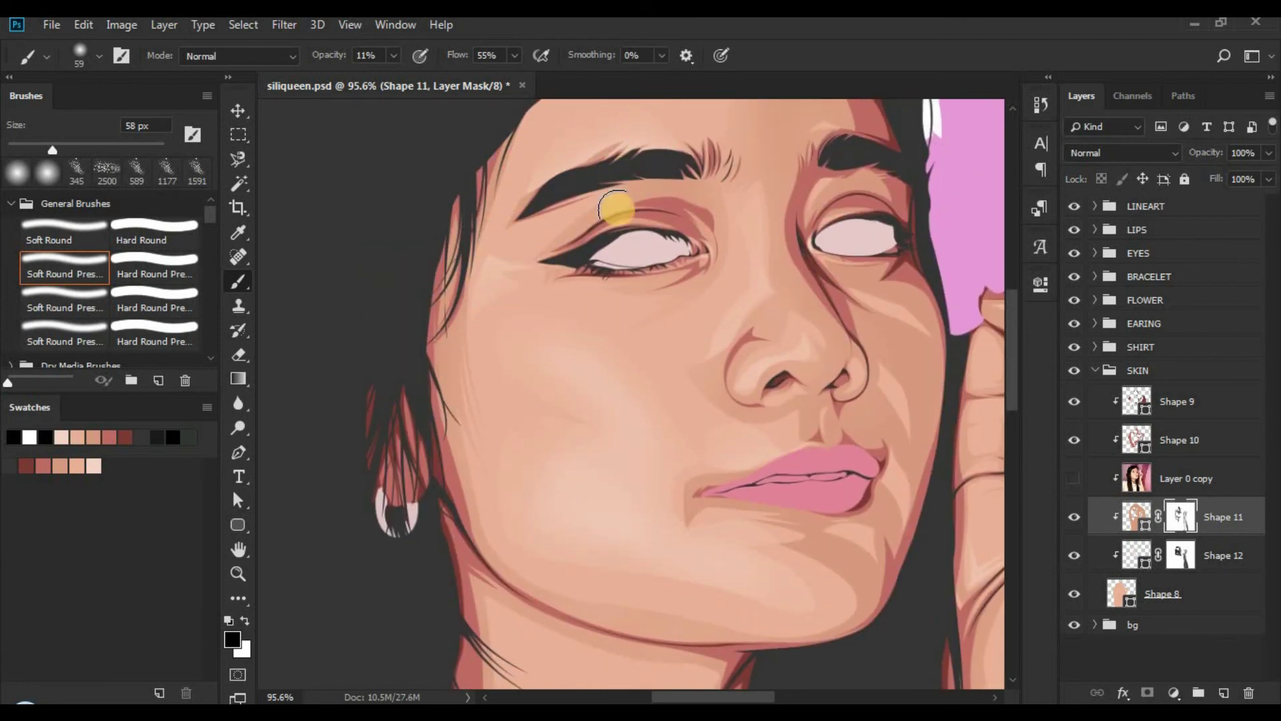
Step: Blend the Shape 11 shading around the inner brows and below the flower-side eye on the mask with the 58 px brush
left_click_drag(682, 310, 598, 252)
left_click(680, 259)
left_click_drag(680, 260, 656, 359)
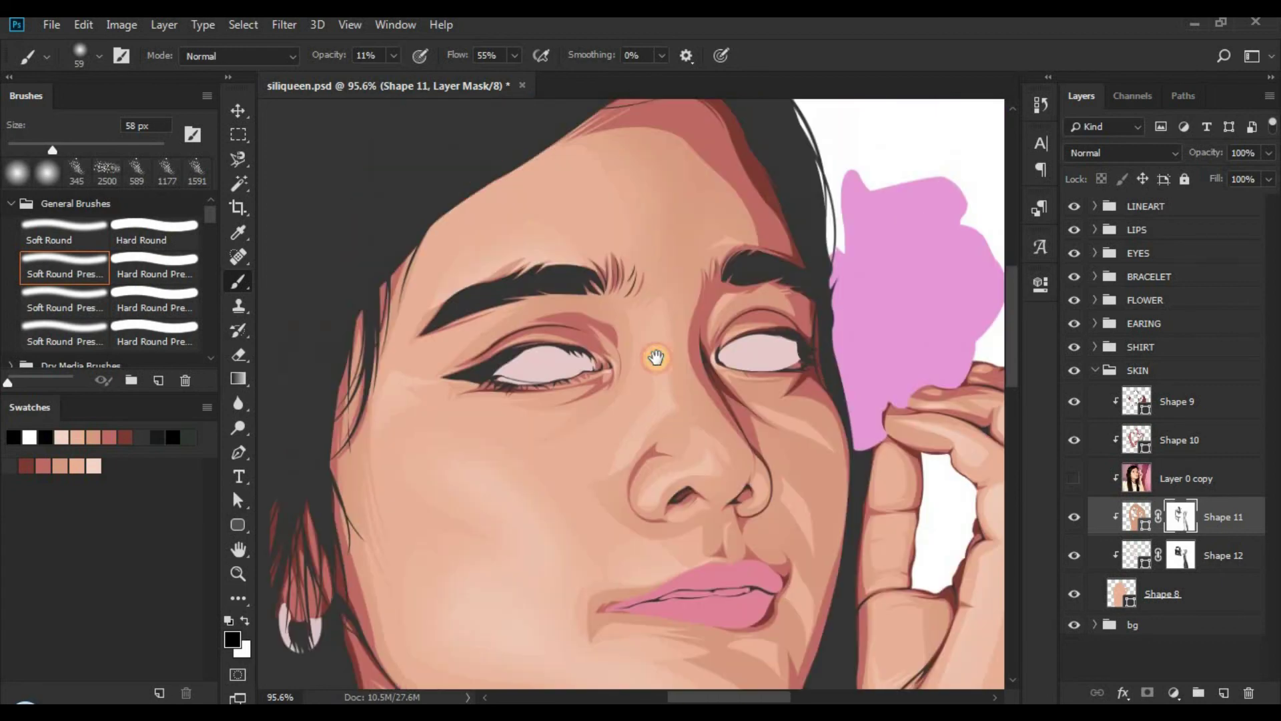
left_click(718, 260)
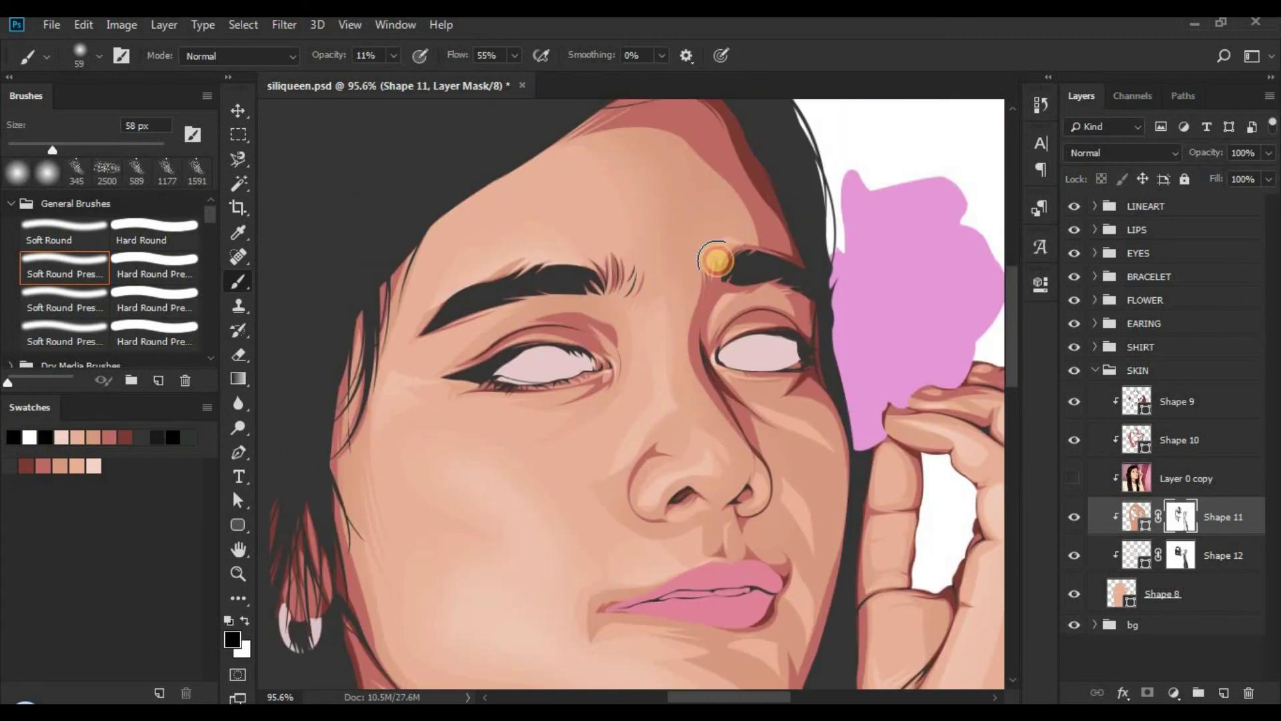
left_click(820, 441)
left_click(806, 413)
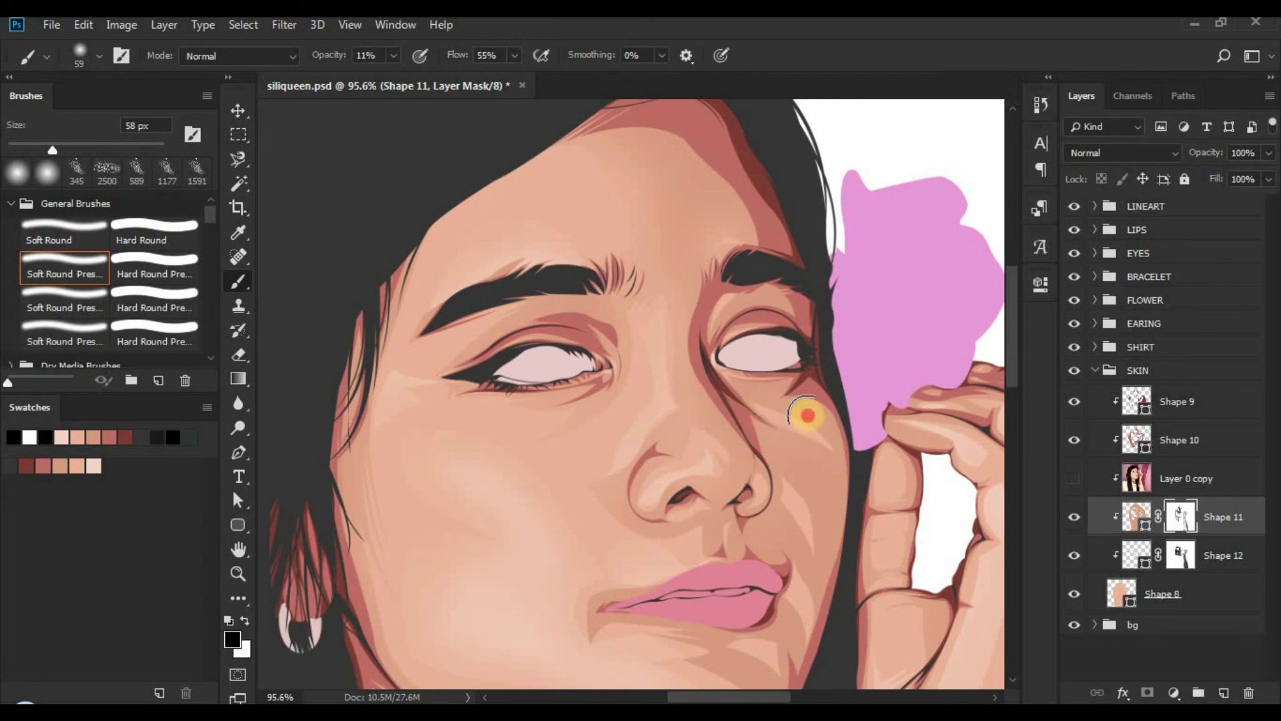
left_click(774, 403)
Step: Soften the Shape 11 shading on the flower-side cheek, around the mouth corners and on the chin on the mask
left_click_drag(593, 355, 422, 240)
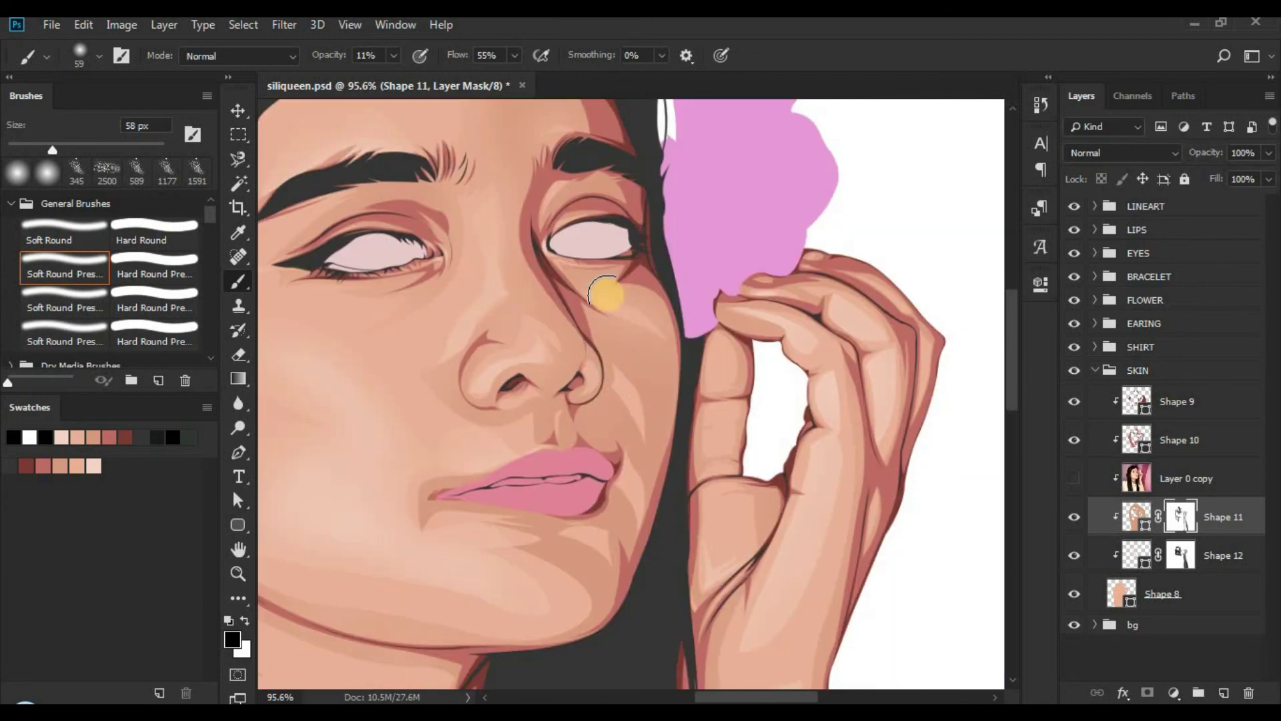
mouse_move(634, 325)
left_mouse_down()
mouse_move(681, 348)
mouse_move(610, 315)
mouse_move(619, 330)
mouse_move(651, 330)
mouse_move(610, 285)
mouse_move(557, 262)
mouse_move(664, 298)
mouse_move(621, 359)
mouse_move(640, 408)
mouse_move(616, 356)
mouse_move(651, 447)
mouse_move(623, 360)
mouse_move(644, 424)
mouse_move(616, 375)
mouse_move(620, 429)
mouse_move(633, 422)
mouse_move(691, 570)
mouse_move(690, 502)
mouse_move(642, 405)
mouse_move(666, 504)
mouse_move(632, 444)
mouse_move(634, 509)
mouse_move(643, 416)
mouse_move(646, 545)
left_mouse_up()
left_click(608, 315)
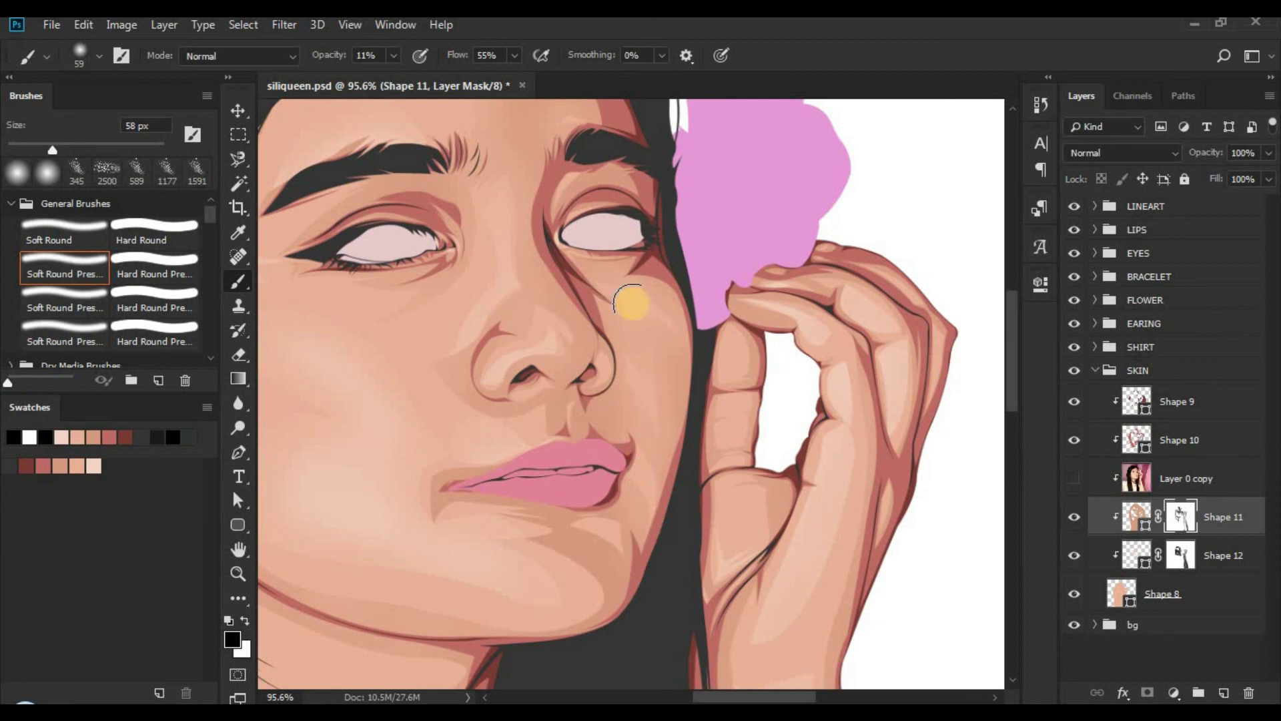
mouse_move(631, 303)
left_mouse_down()
mouse_move(695, 373)
mouse_move(676, 338)
mouse_move(615, 580)
mouse_move(616, 525)
mouse_move(587, 519)
mouse_move(642, 542)
mouse_move(525, 538)
mouse_move(555, 557)
left_mouse_up()
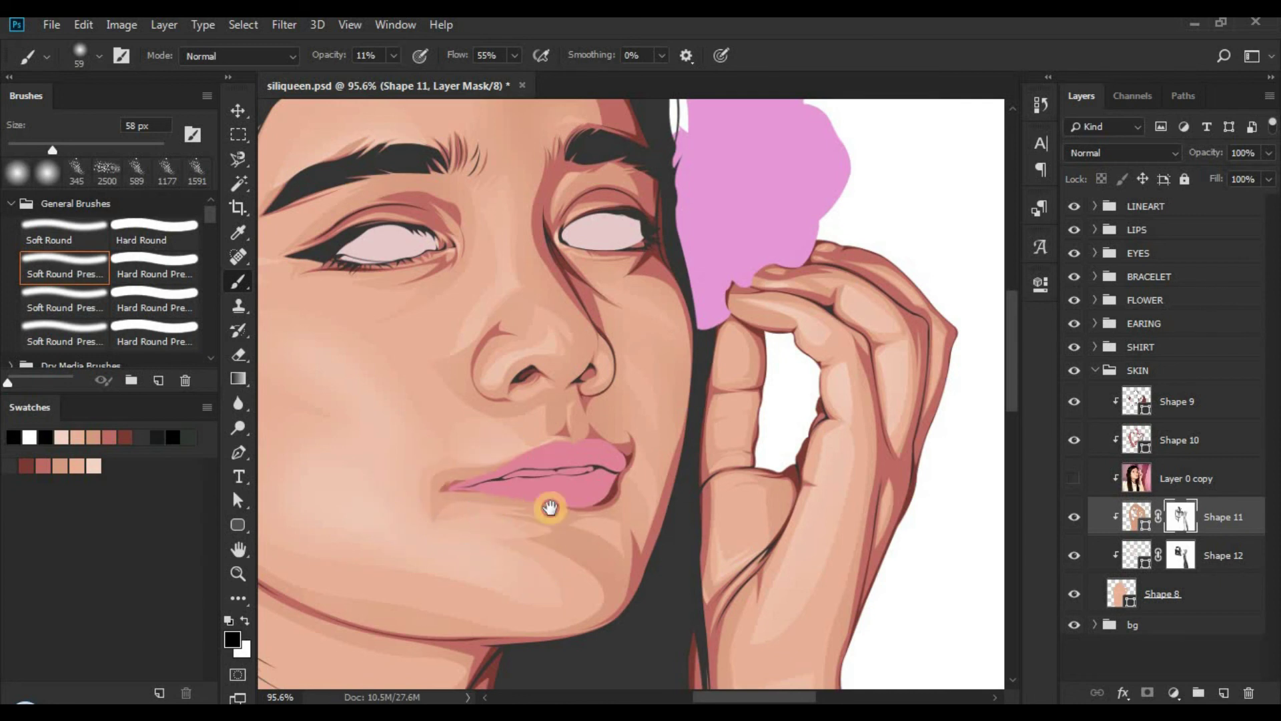
mouse_move(550, 508)
left_mouse_down()
mouse_move(565, 475)
mouse_move(601, 536)
mouse_move(507, 501)
mouse_move(666, 471)
mouse_move(634, 506)
mouse_move(667, 484)
mouse_move(496, 391)
left_mouse_up()
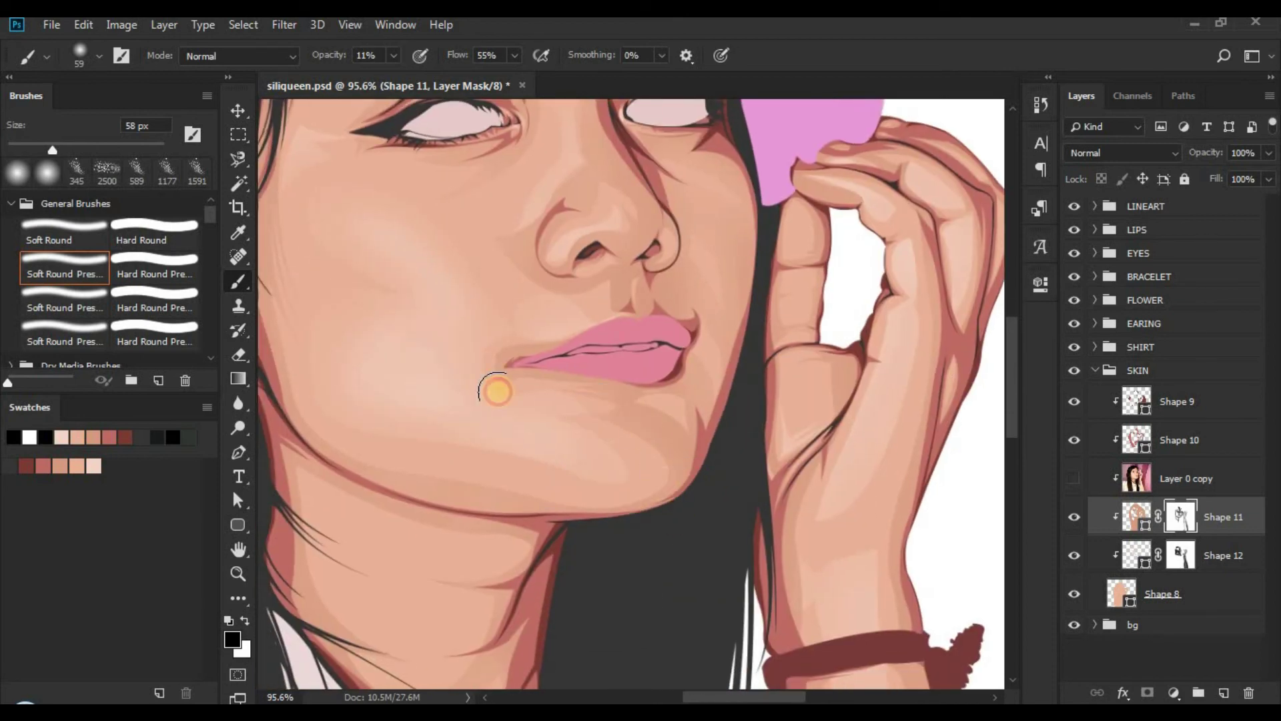
Step: Compare the face with the Shape 12 highlights hidden and shown
key("z")
left_click_drag(577, 441, 900, 336)
left_click(1075, 546)
left_click(1074, 557)
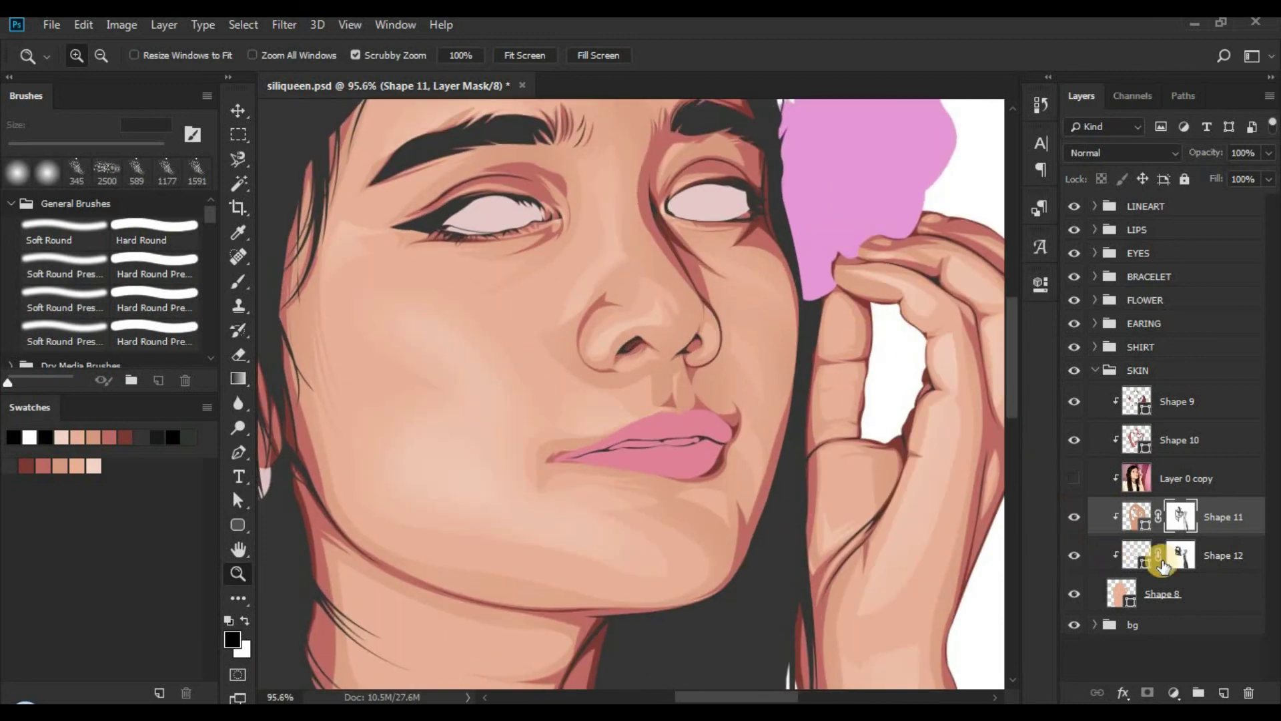
Step: Soften the Shape 12 highlights on the nose and the neighbouring cheek on the layer mask with the 69 px brush
left_click(1171, 564)
key("b")
left_click_drag(542, 332, 562, 335)
mouse_move(579, 250)
left_mouse_down()
mouse_move(558, 334)
mouse_move(539, 324)
left_mouse_up()
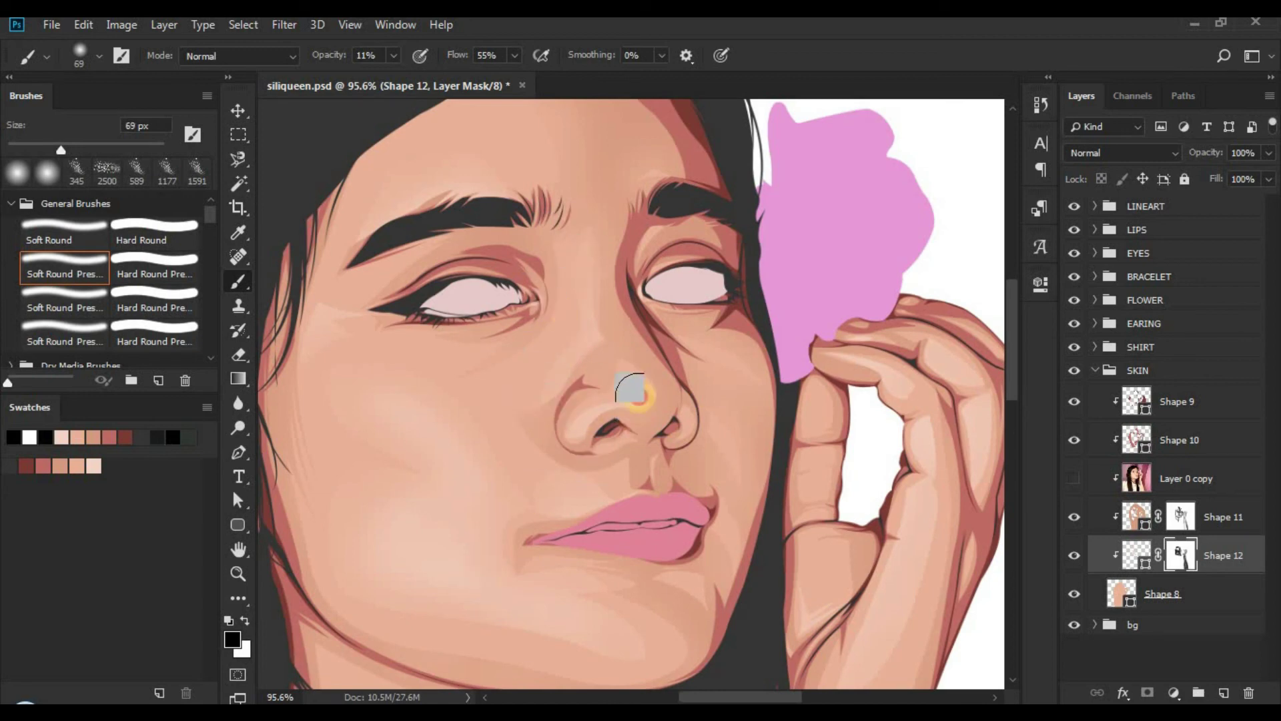
left_click_drag(593, 456, 495, 449)
left_click_drag(595, 448, 645, 345)
left_click_drag(568, 347, 603, 403)
Step: Blend the Shape 12 highlights across the hair-side cheek on the mask, starting with a 95 px brush
key("b")
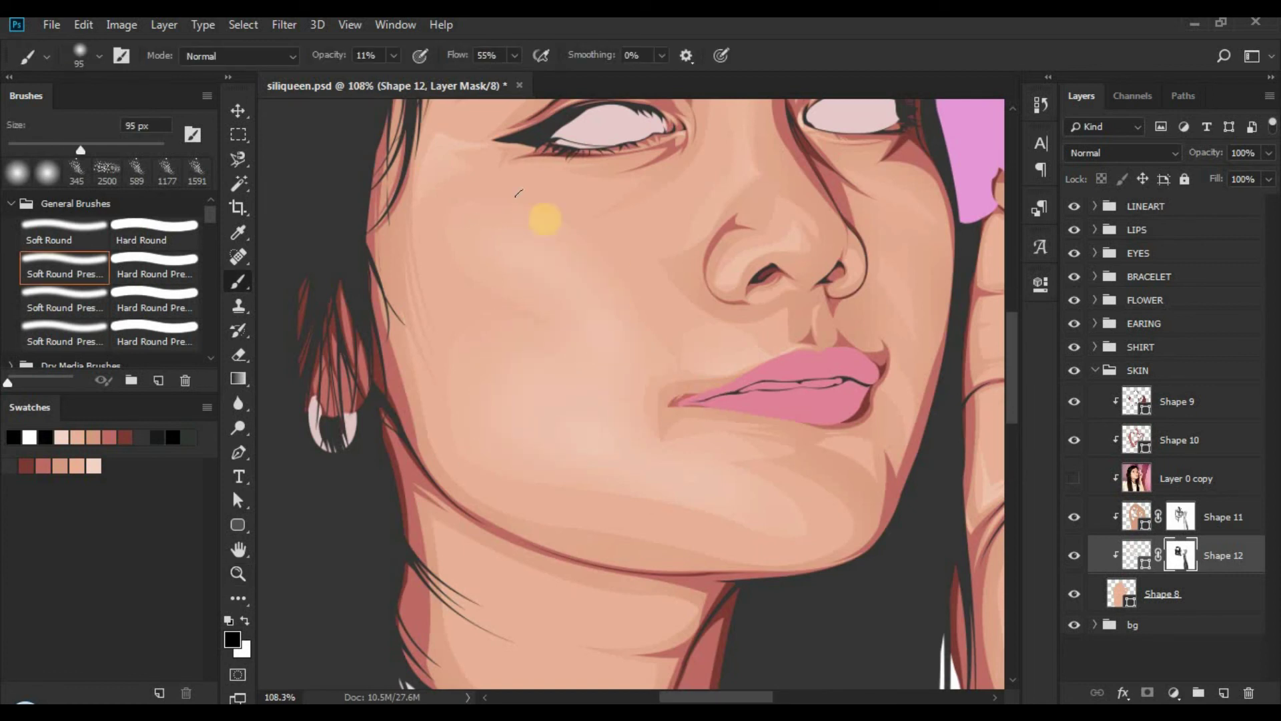
mouse_move(502, 272)
left_mouse_down()
mouse_move(430, 233)
mouse_move(466, 307)
left_mouse_up()
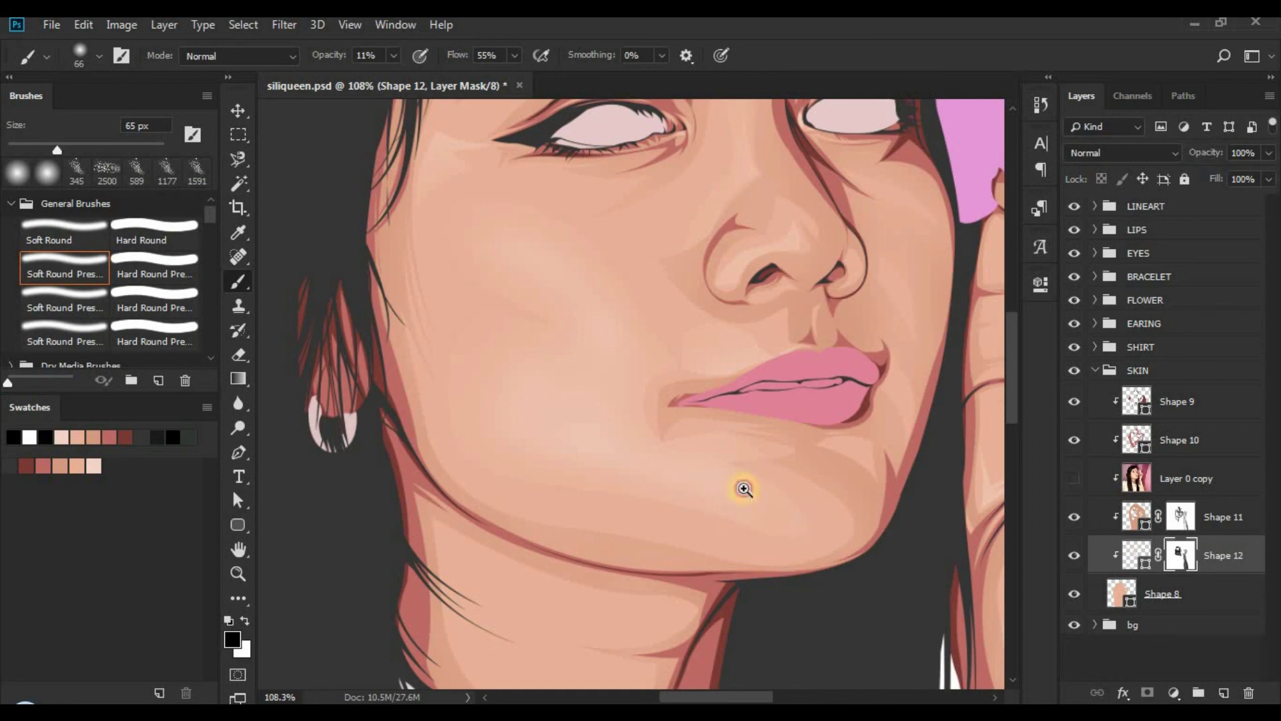
key("z")
mouse_move(672, 382)
left_mouse_down()
mouse_move(572, 383)
mouse_move(663, 374)
left_mouse_up()
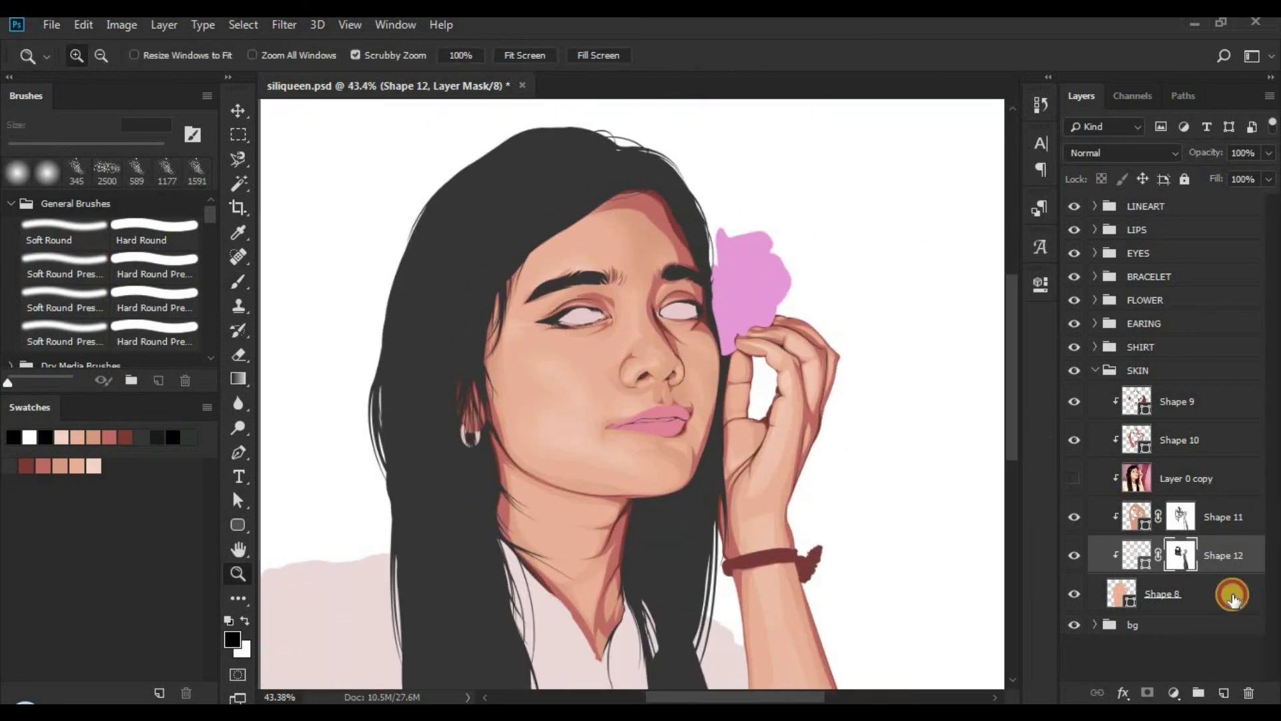
Step: Move the Layer 0 copy photo layer above Shape 10 in the SKIN group
left_click(1180, 516)
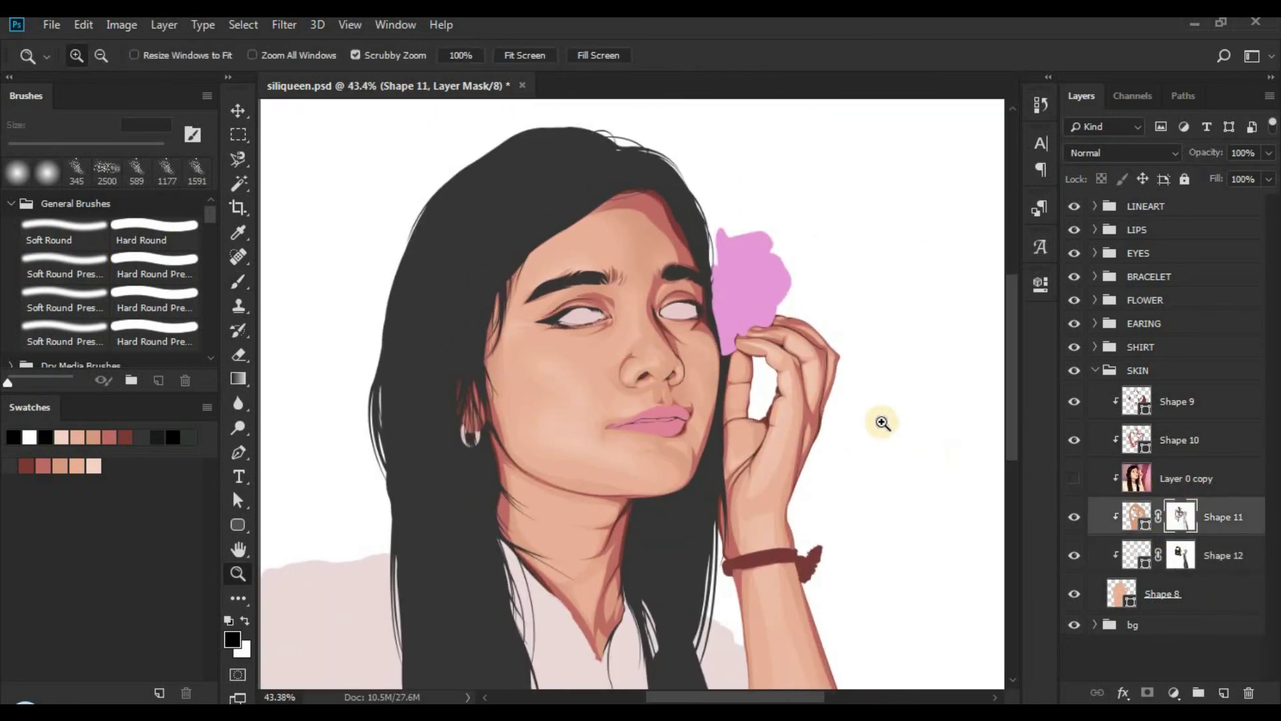
left_click(1173, 482)
left_click_drag(1176, 478, 1172, 438)
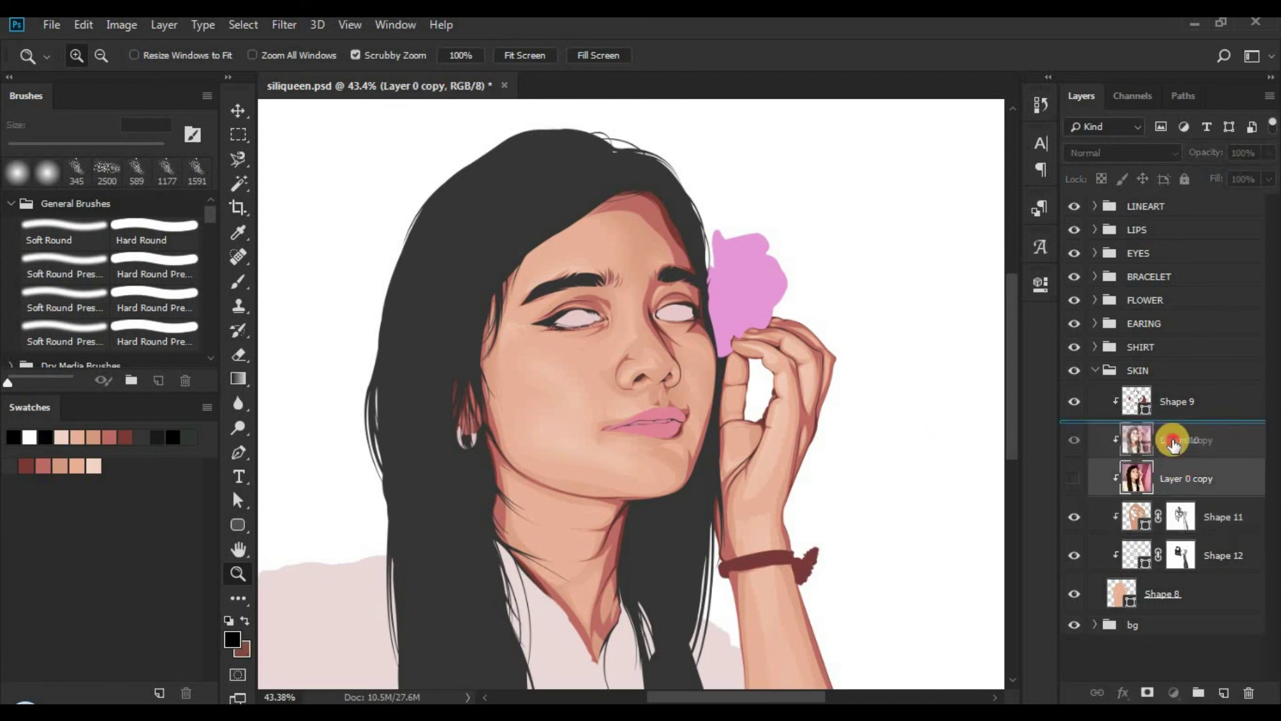
Step: Add a layer mask to Shape 10 and soften its shading at the bottom of the forearm with a 46 px brush
left_click(1178, 475)
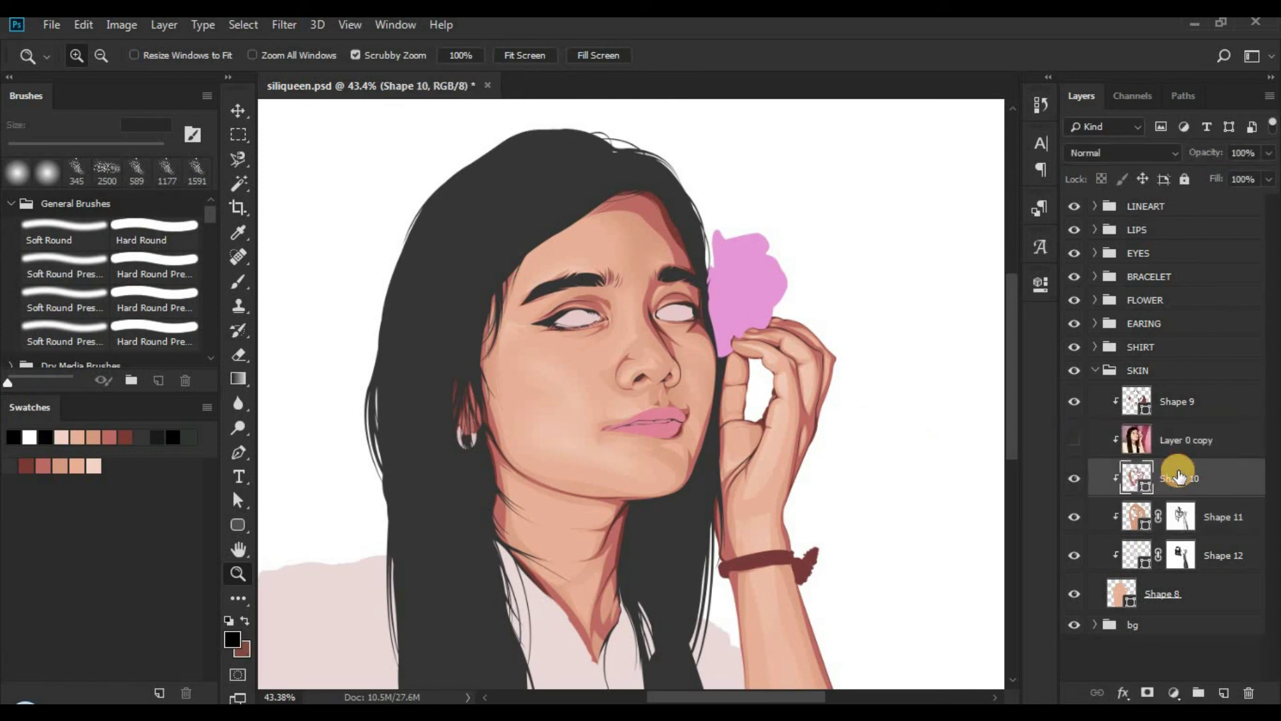
left_click(1152, 694)
key("b")
left_click_drag(499, 350, 498, 340)
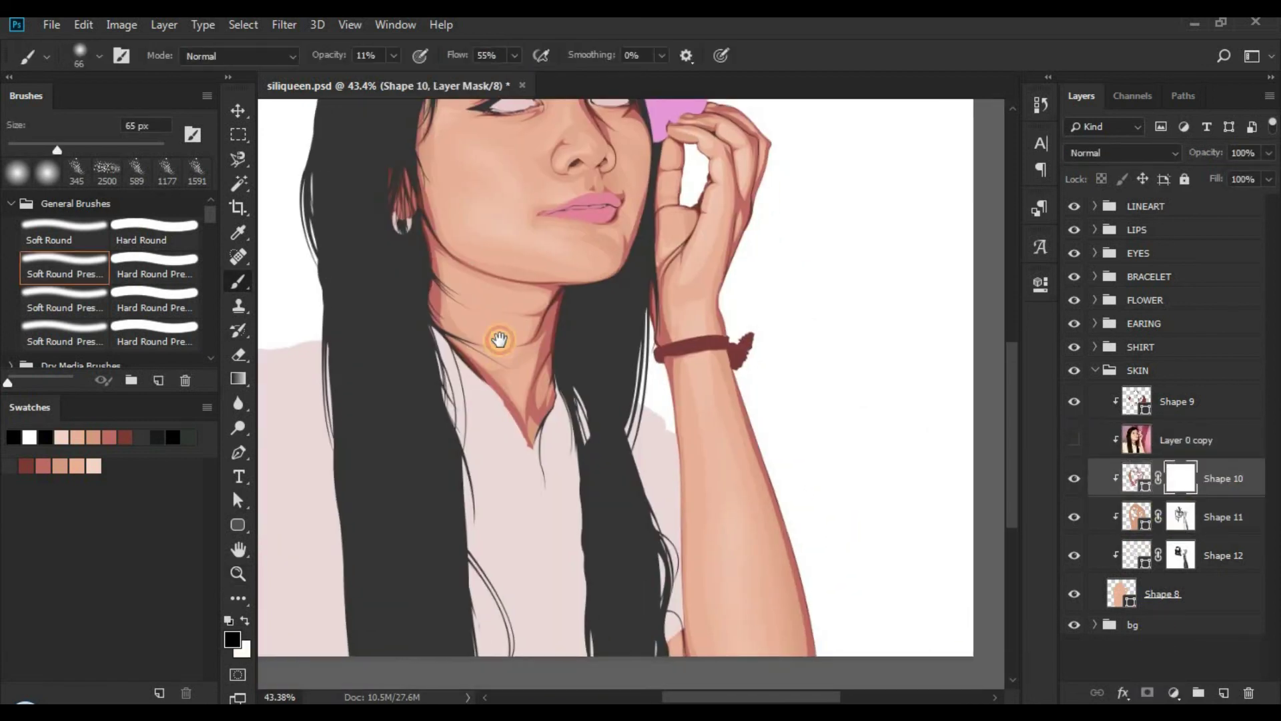
left_click_drag(835, 623, 782, 594)
scroll(639, 607, "up", 3)
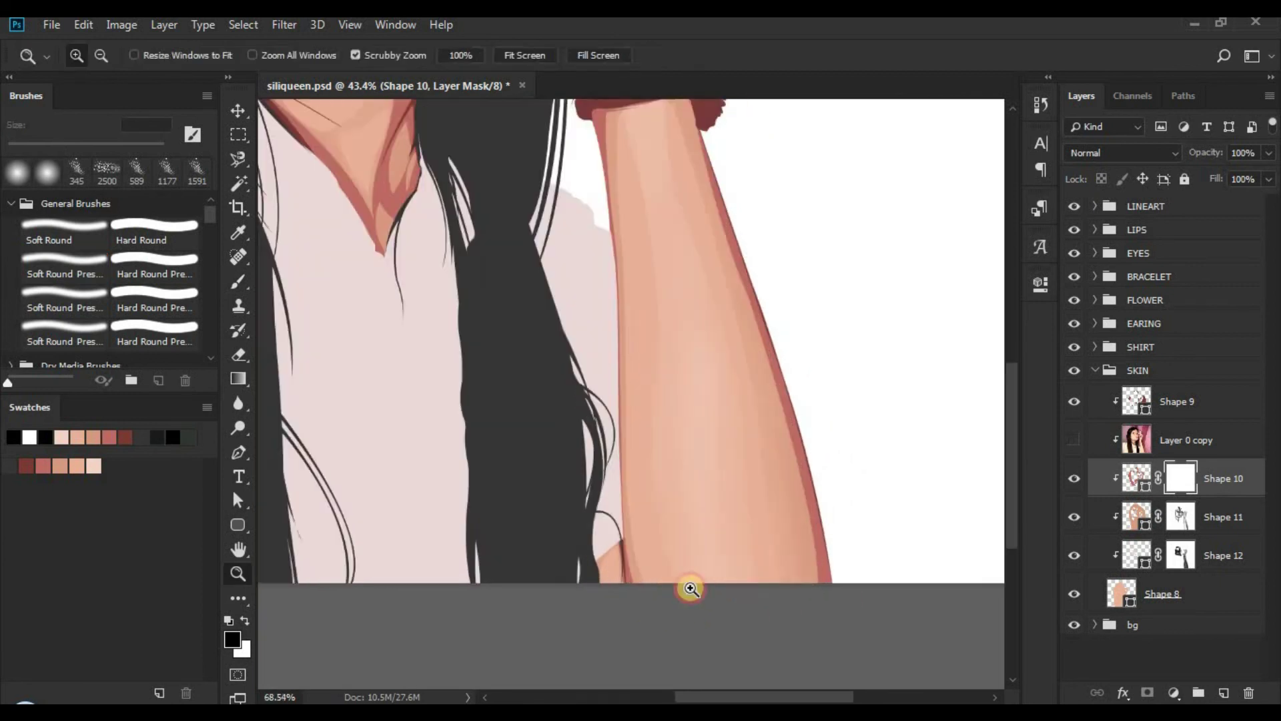
mouse_move(638, 538)
left_mouse_down()
mouse_move(610, 533)
mouse_move(620, 580)
mouse_move(606, 532)
left_mouse_up()
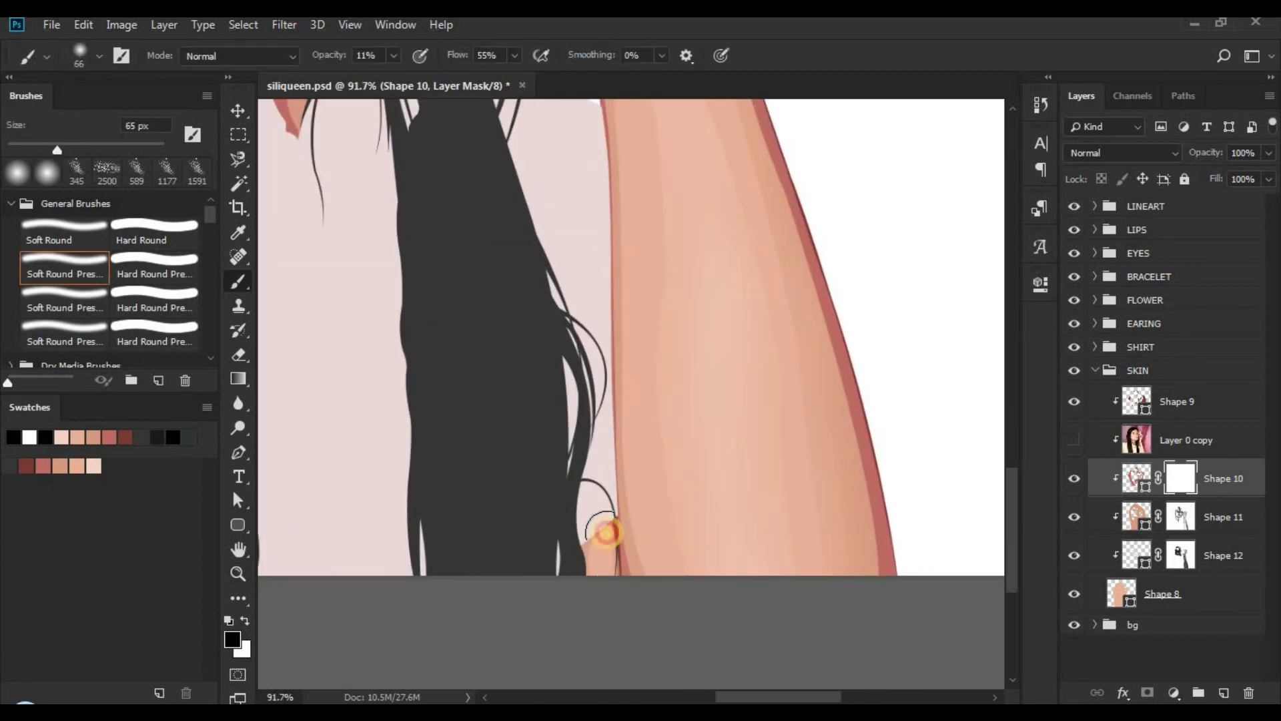
right_click(866, 546, "alt")
right_click(867, 549, "alt")
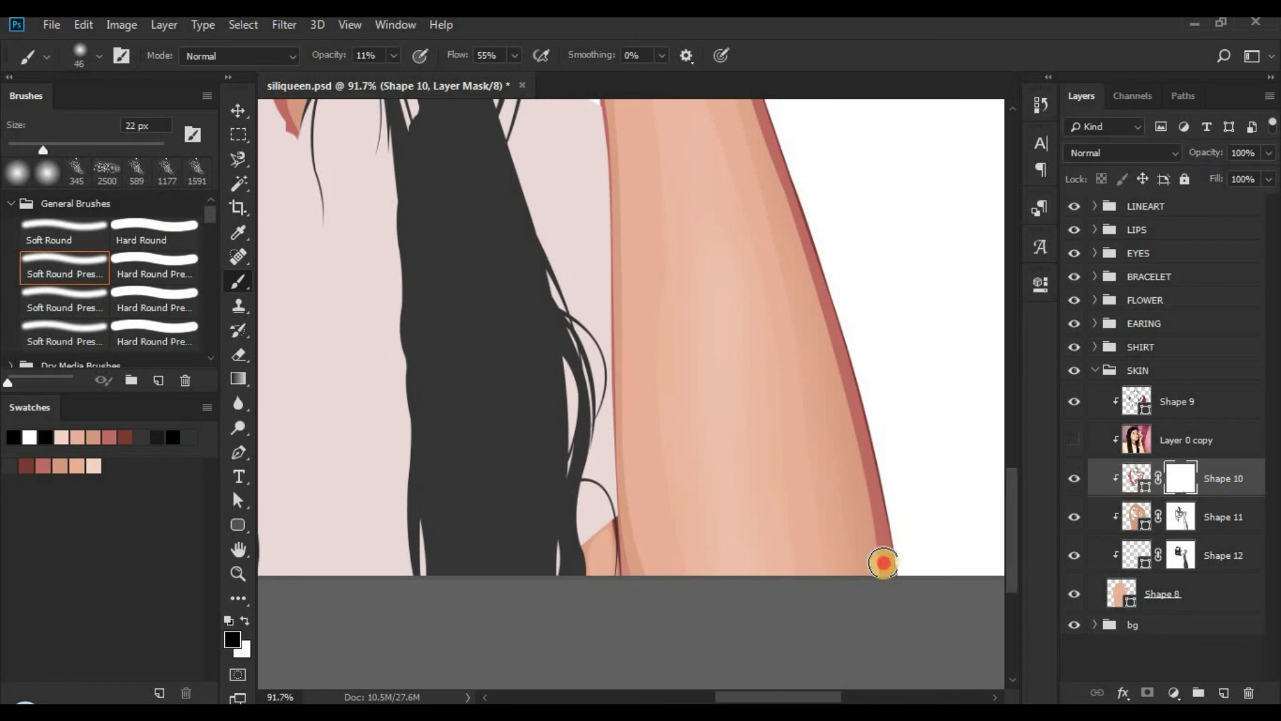
mouse_move(884, 561)
left_mouse_down()
mouse_move(885, 603)
mouse_move(870, 573)
left_mouse_up()
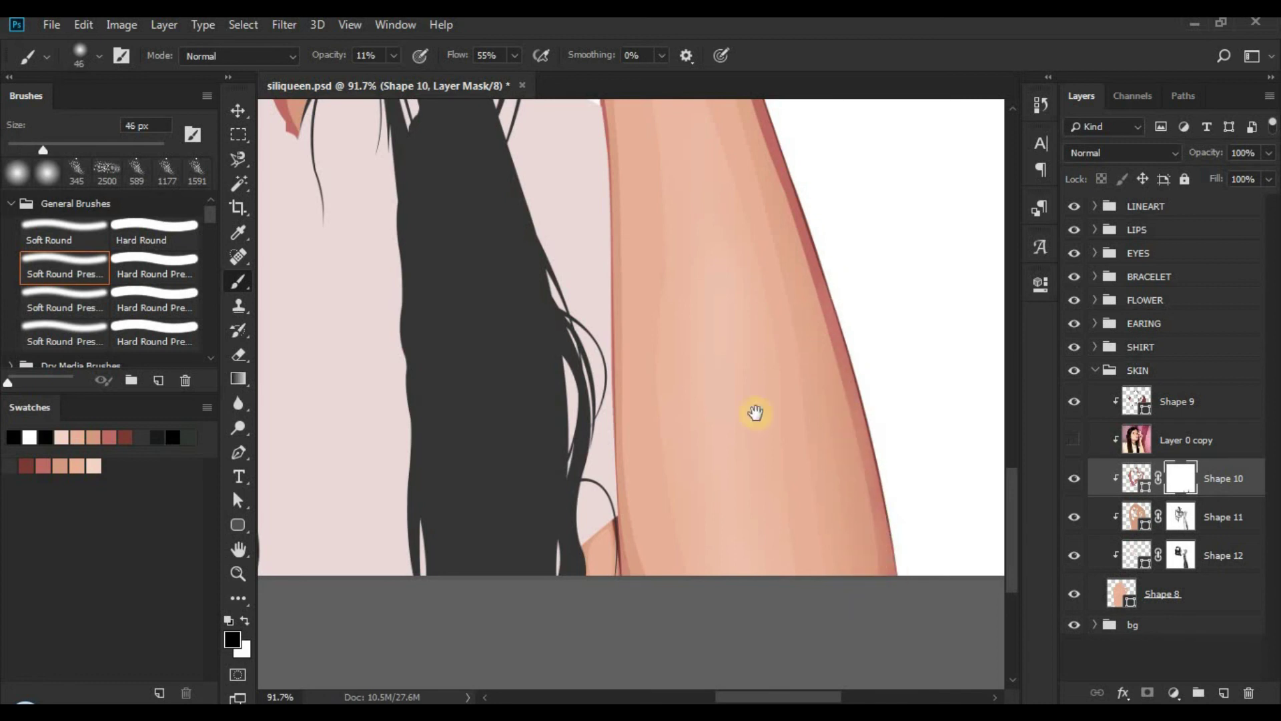
Step: Soften the Shape 10 shading along the outer edge of the forearm up towards the bracelet on the mask
left_click_drag(755, 412, 632, 403)
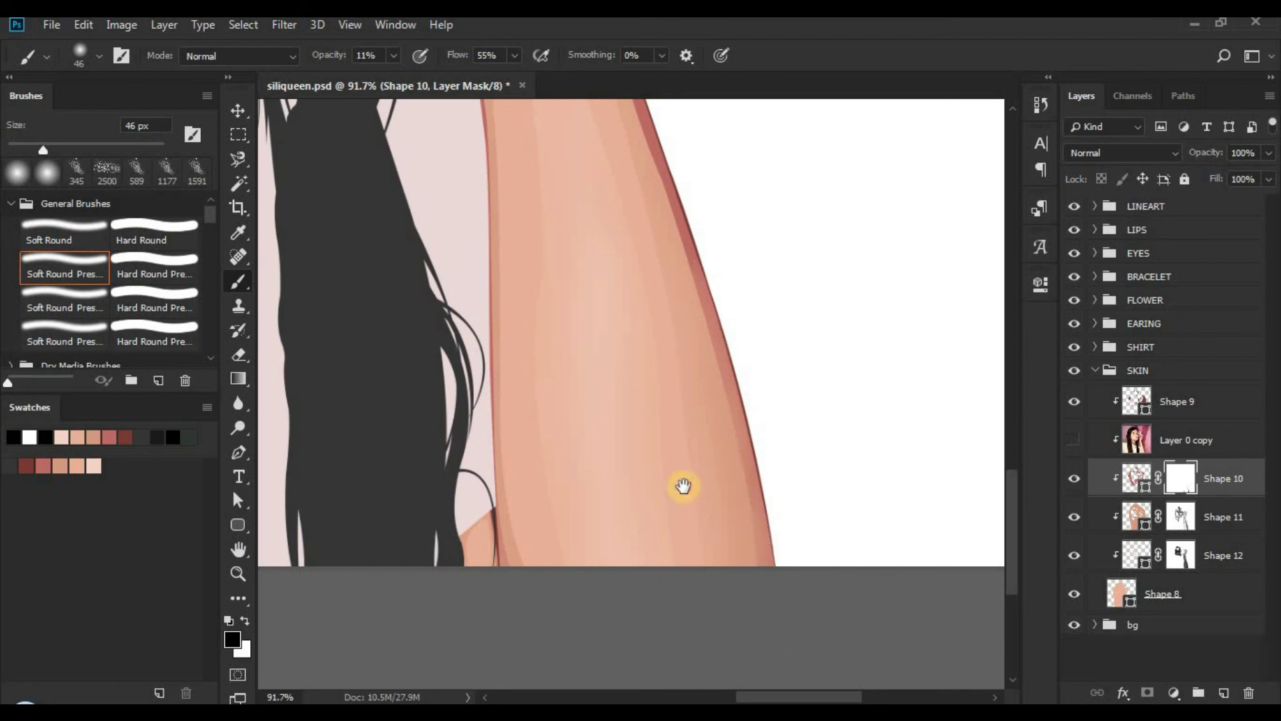
scroll(681, 487, "up", 5)
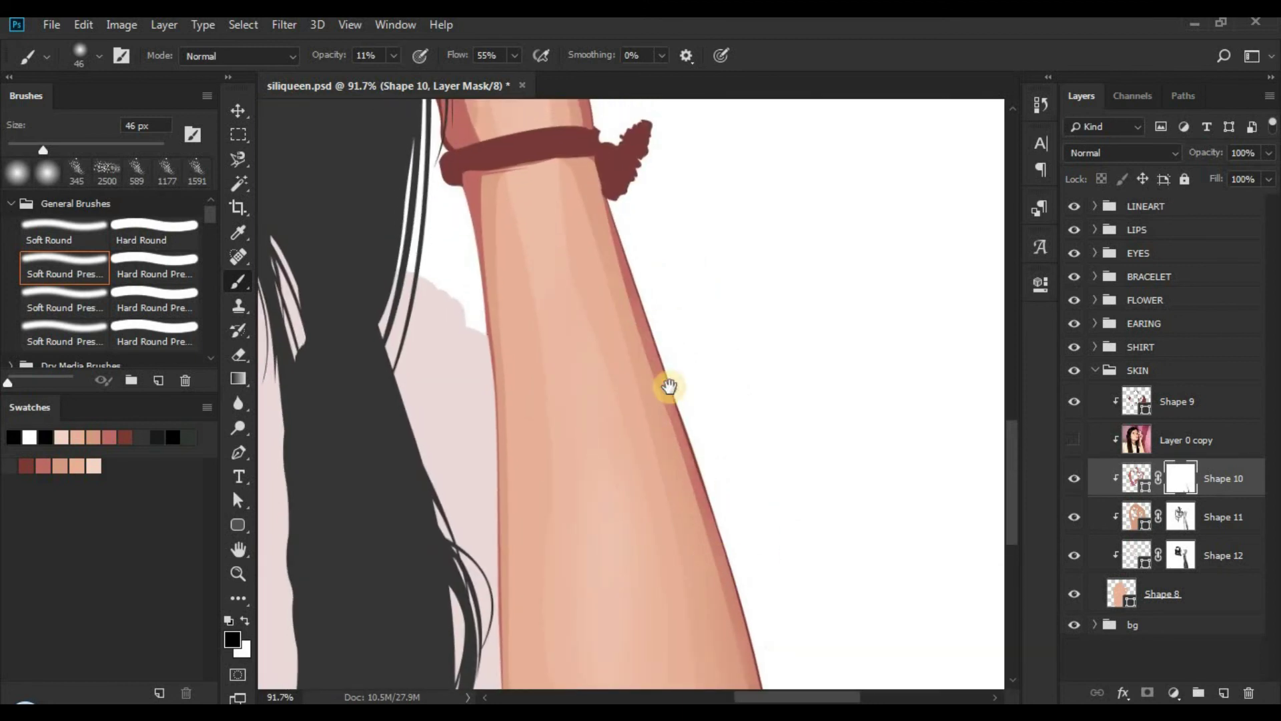
left_click_drag(722, 543, 669, 385)
left_click_drag(668, 375, 661, 398)
scroll(687, 544, "up", 5)
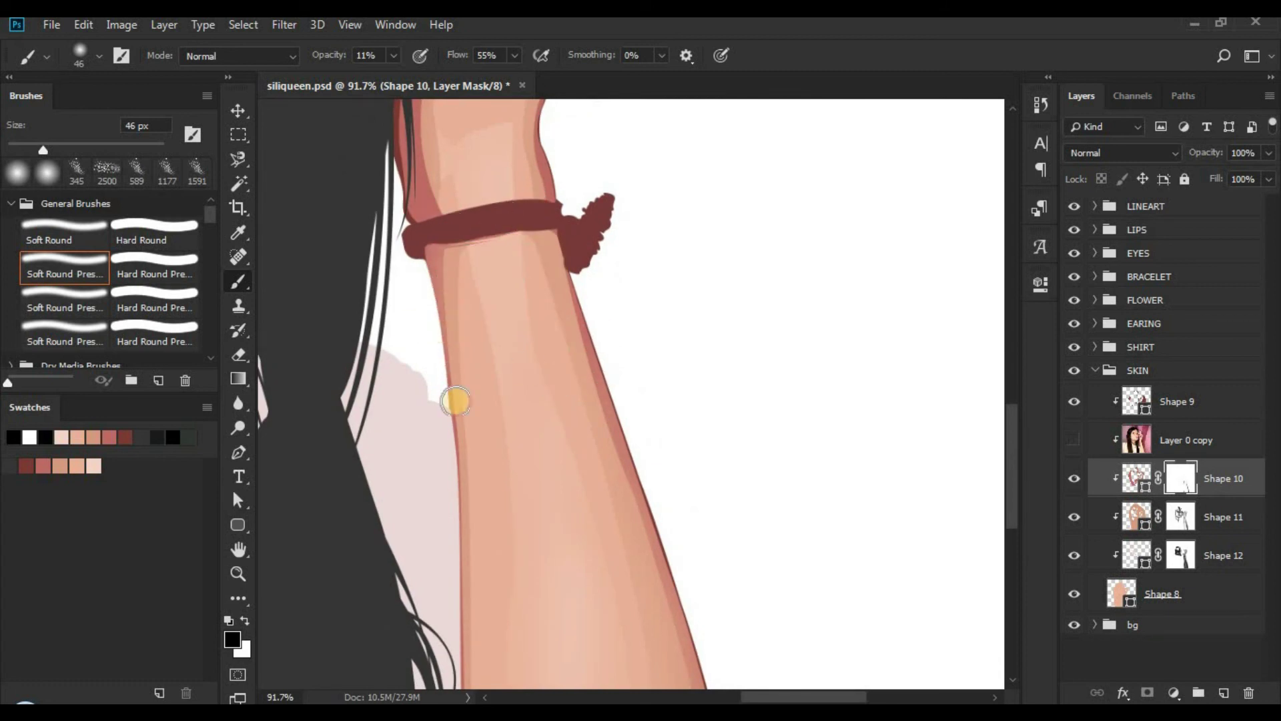
Step: Blend the Shape 10 shading on the wrist around the bracelet and on the lower hand with a 77 px brush on the mask
key("z")
left_click_drag(625, 324, 467, 364)
mouse_move(568, 347)
left_mouse_down()
mouse_move(706, 306)
mouse_move(556, 337)
left_mouse_up()
key("b")
right_click(671, 401, "alt")
left_click_drag(665, 470, 655, 454)
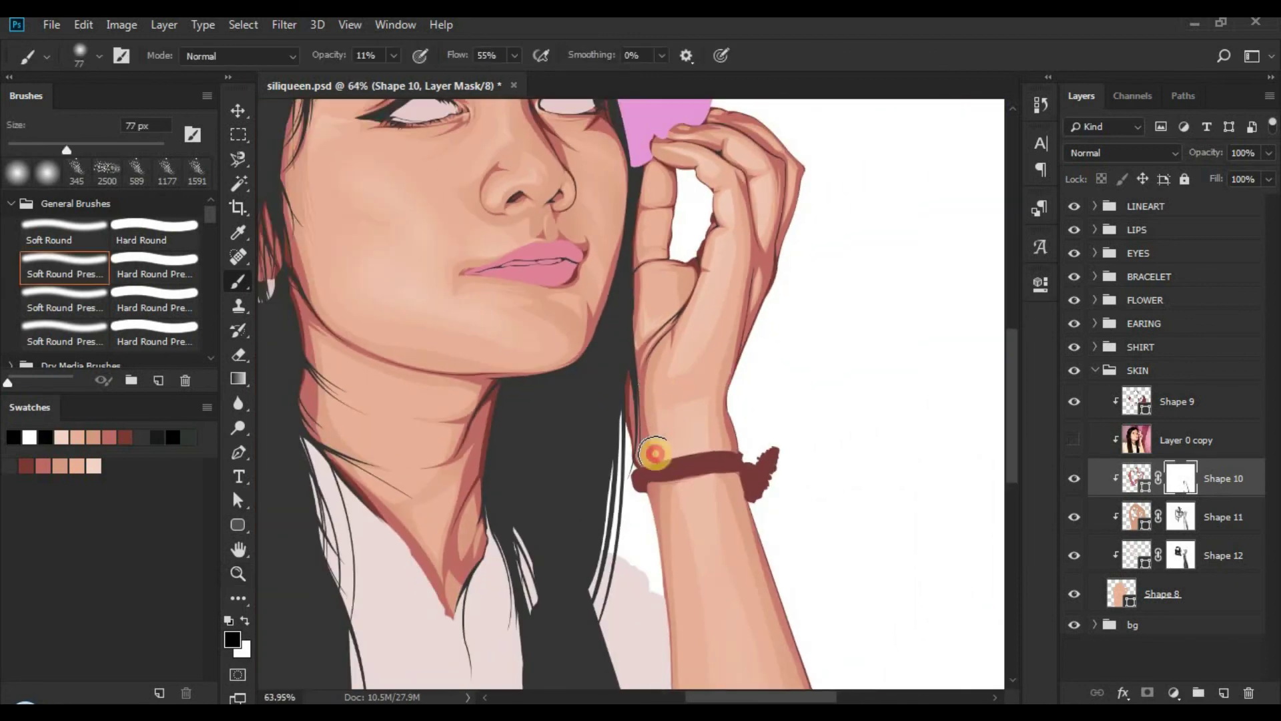
mouse_move(664, 502)
left_mouse_down()
mouse_move(653, 361)
mouse_move(683, 307)
mouse_move(659, 378)
left_mouse_up()
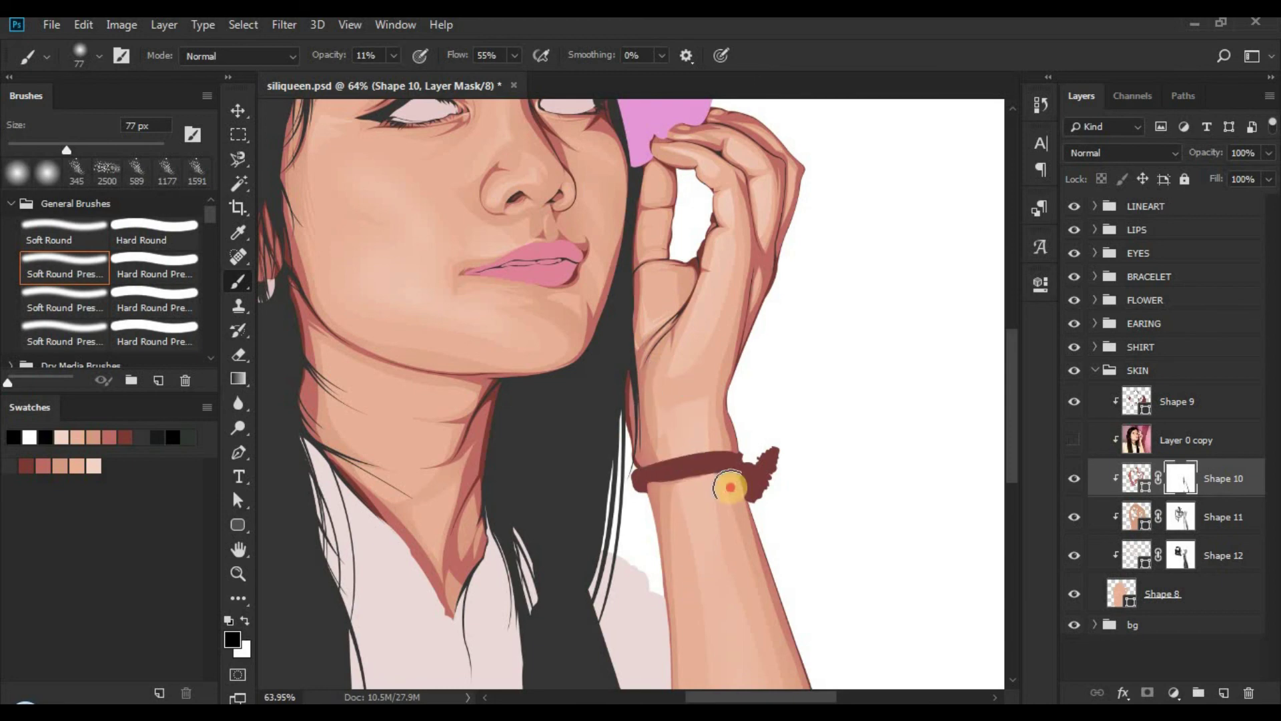
left_click_drag(730, 488, 729, 491)
left_click_drag(748, 281, 665, 492)
left_click_drag(714, 431, 754, 430)
left_click_drag(691, 498, 666, 498)
Step: Soften the Shape 10 shading on the back of the hand and the outer fingers on the mask with a 47 px brush
left_click_drag(666, 368, 680, 426)
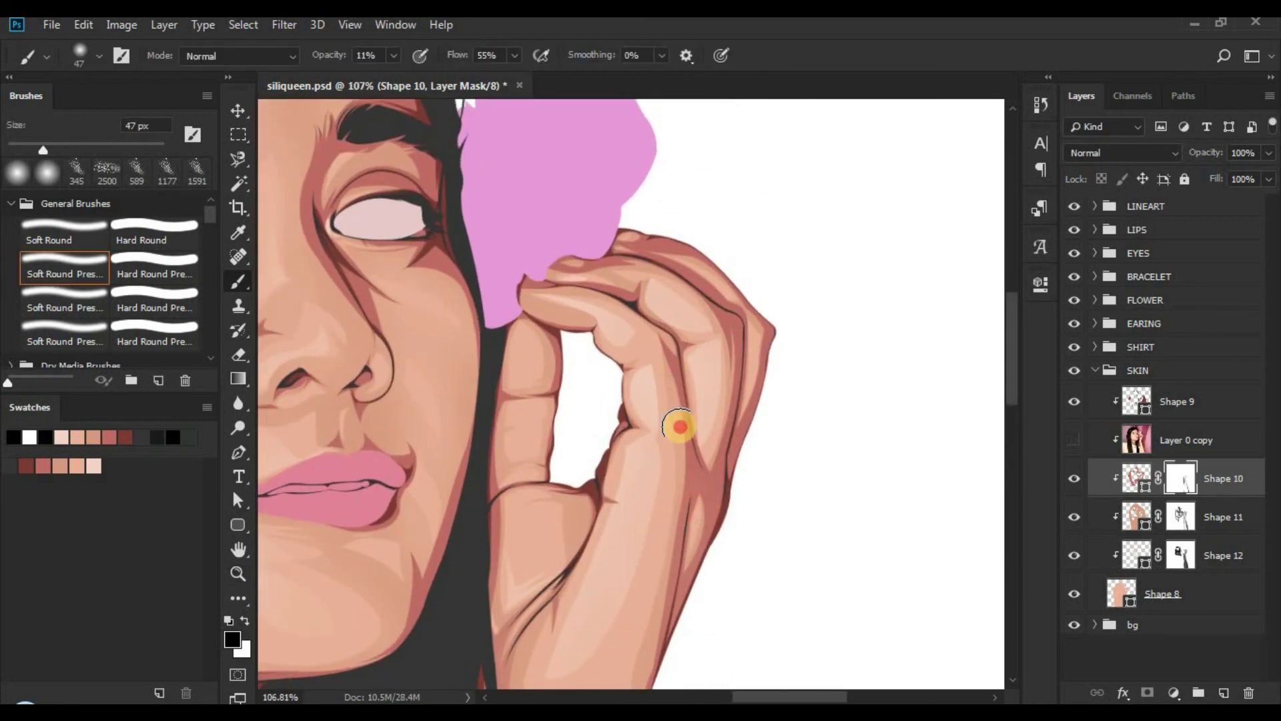
left_click_drag(703, 578, 703, 551)
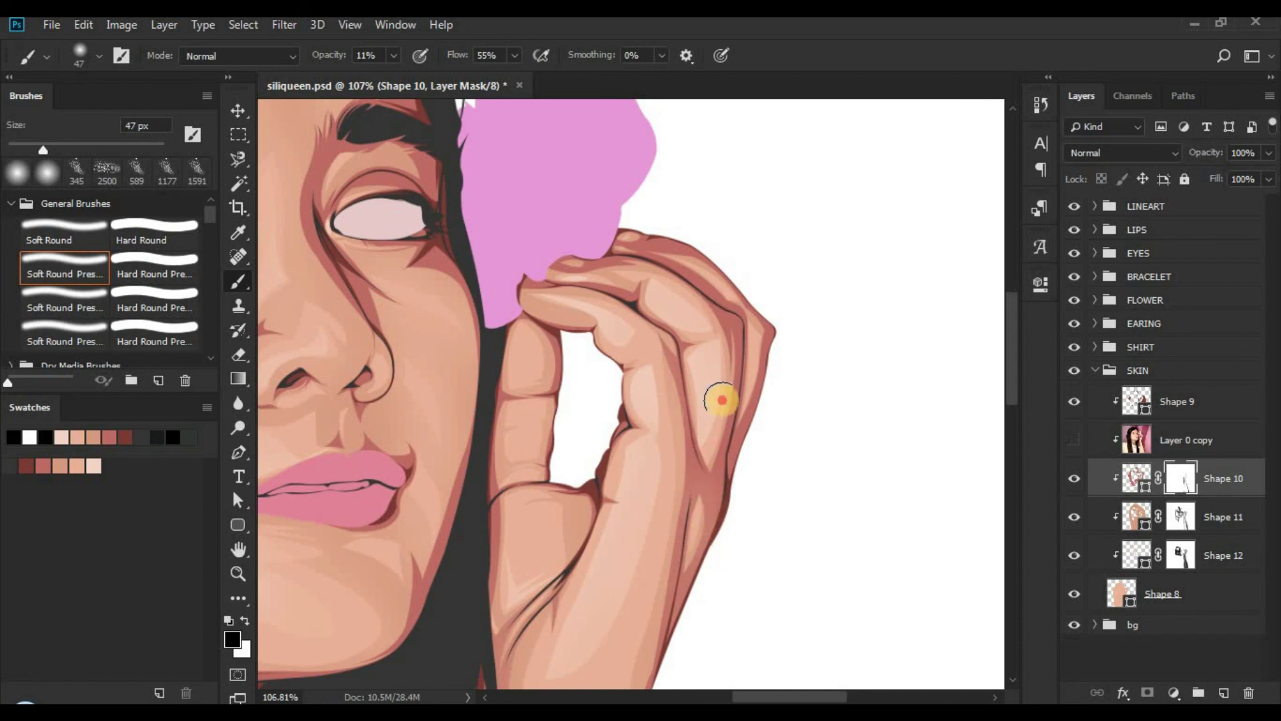
mouse_move(740, 409)
left_mouse_down()
mouse_move(732, 367)
mouse_move(746, 393)
mouse_move(766, 323)
mouse_move(746, 343)
left_mouse_up()
scroll(684, 333, "up", 2)
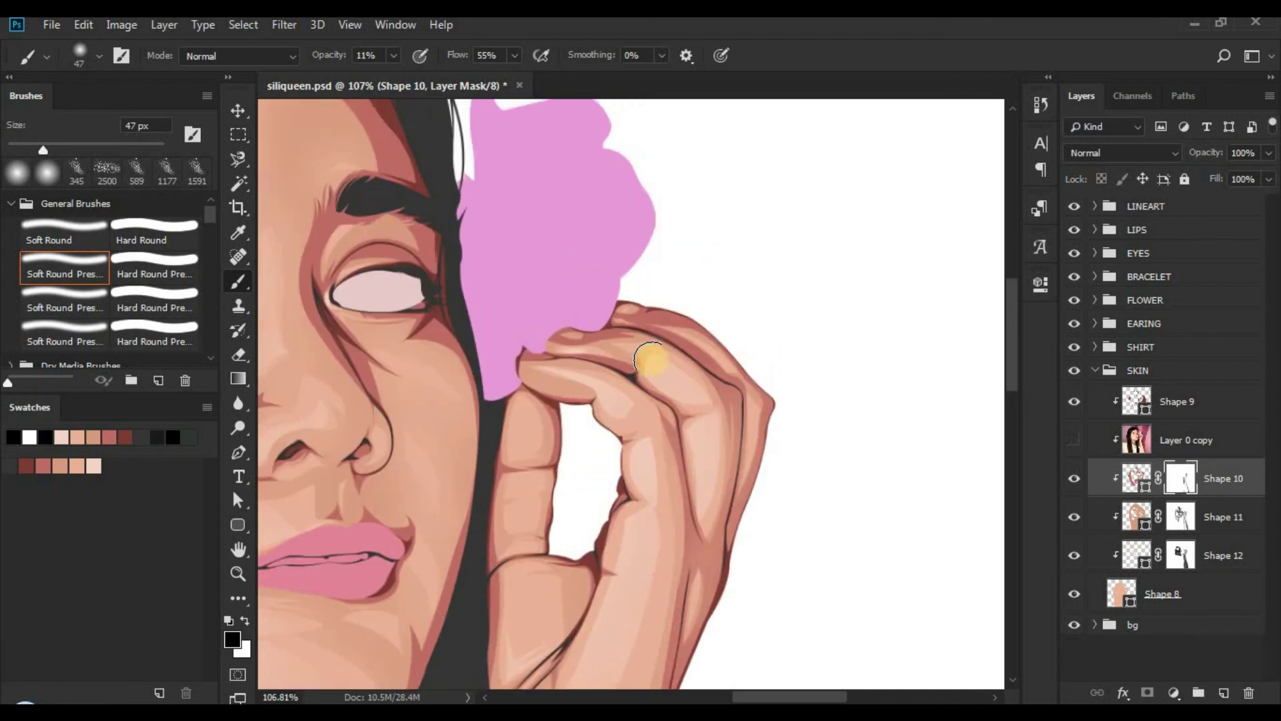
Step: Soften the Shape 10 shading on the fingertips, thumb, palm and knuckles on the mask
mouse_move(578, 351)
left_mouse_down()
mouse_move(621, 343)
mouse_move(524, 347)
mouse_move(615, 345)
left_mouse_up()
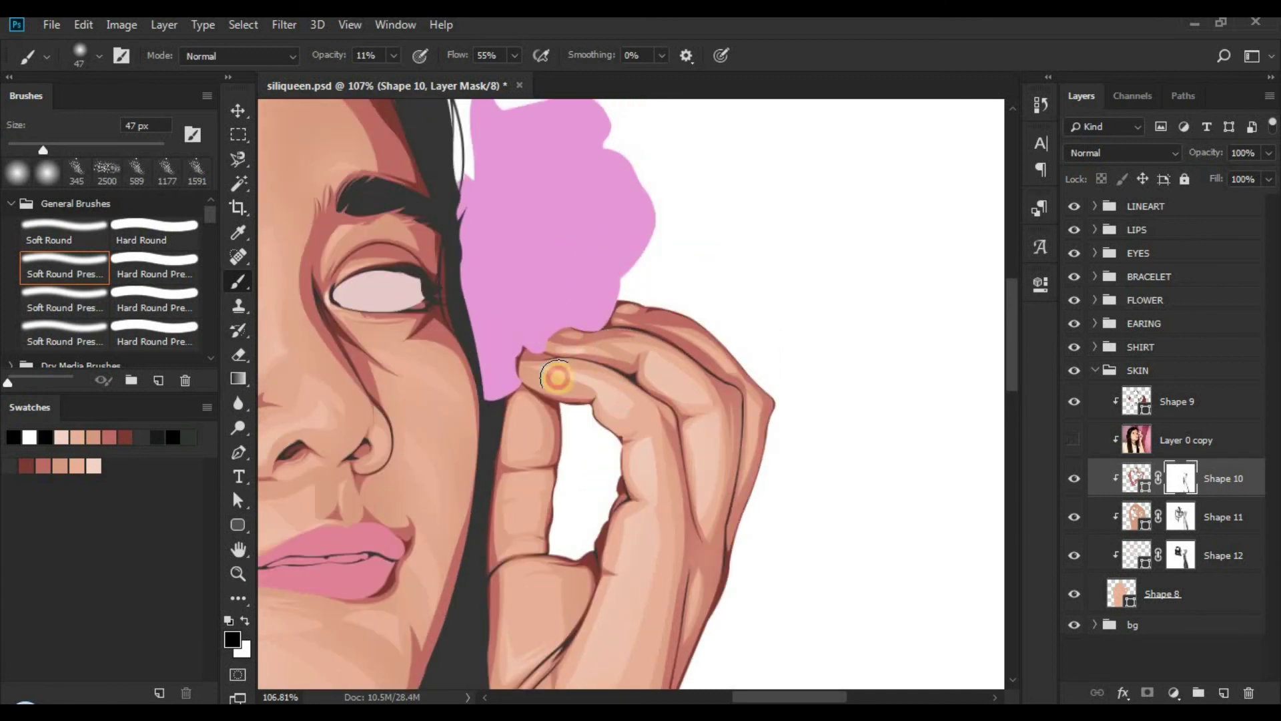
mouse_move(557, 377)
left_mouse_down()
mouse_move(553, 495)
mouse_move(550, 372)
mouse_move(552, 408)
mouse_move(511, 439)
mouse_move(508, 428)
mouse_move(529, 469)
mouse_move(493, 478)
mouse_move(529, 570)
left_mouse_up()
scroll(543, 423, "down", 4)
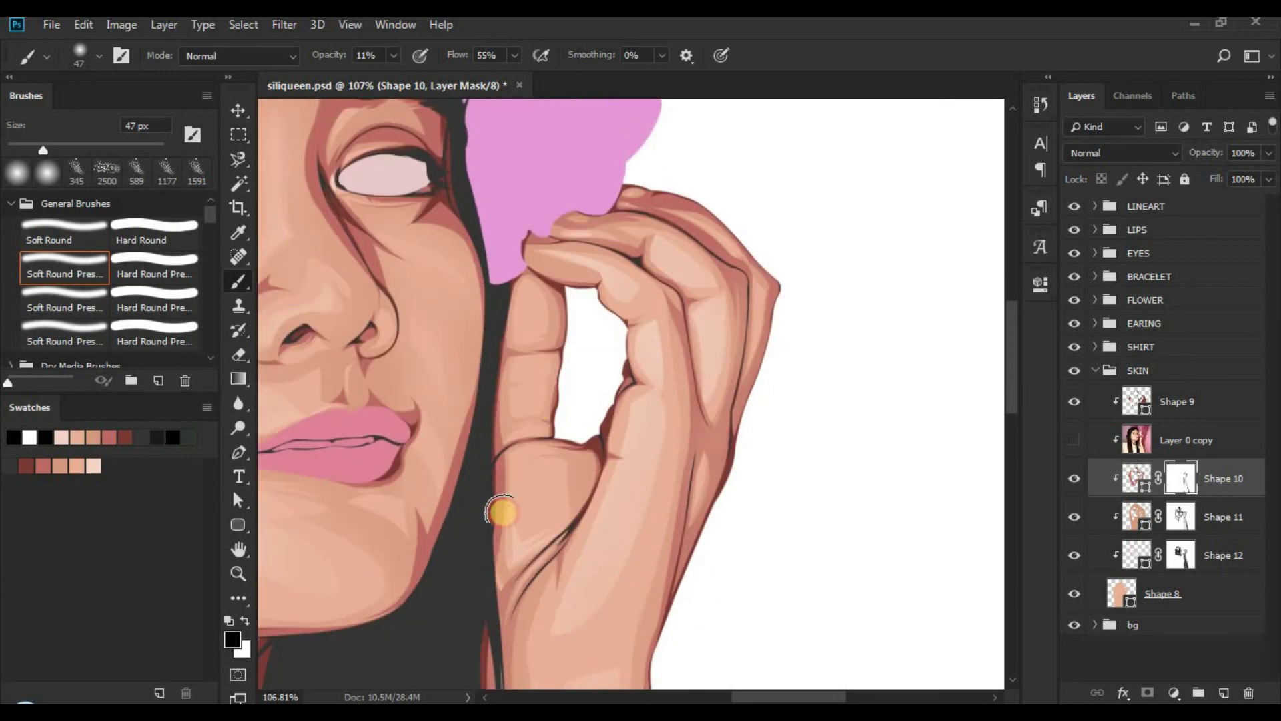
left_click(600, 453)
left_click_drag(600, 454, 575, 527)
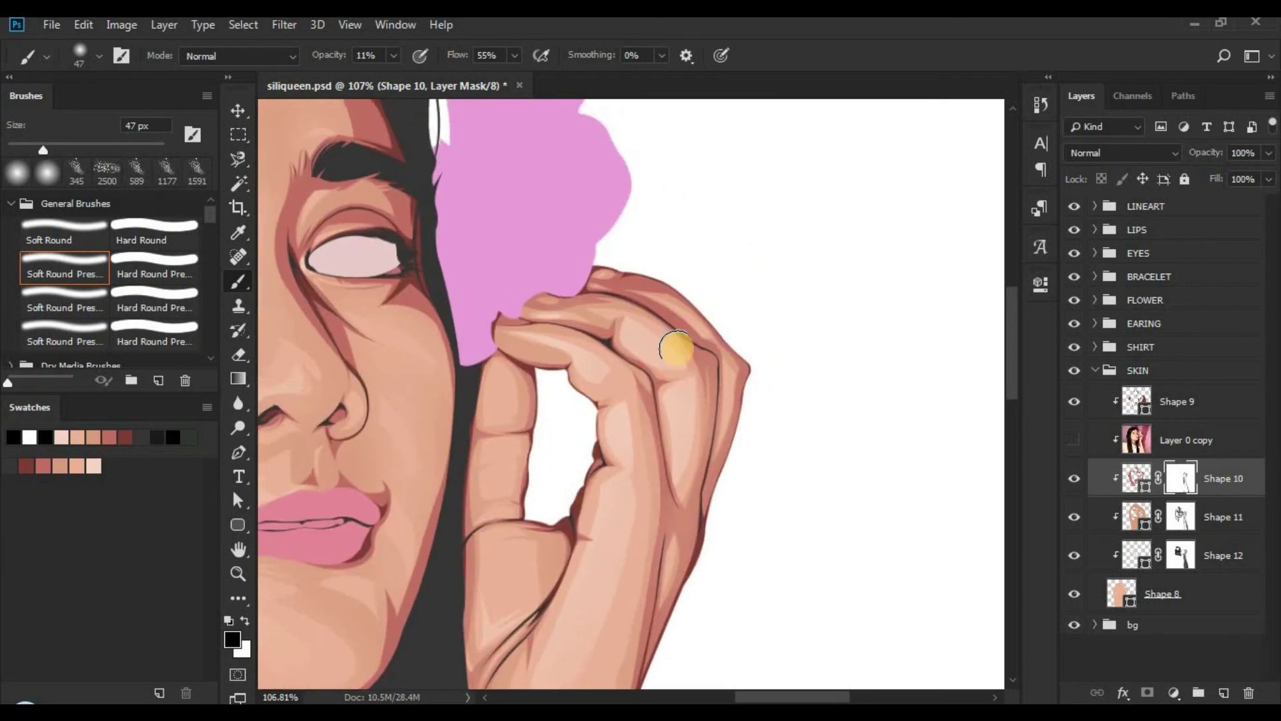
left_click(680, 412)
mouse_move(661, 307)
left_mouse_down()
mouse_move(694, 326)
mouse_move(631, 297)
mouse_move(687, 334)
mouse_move(724, 449)
left_mouse_up()
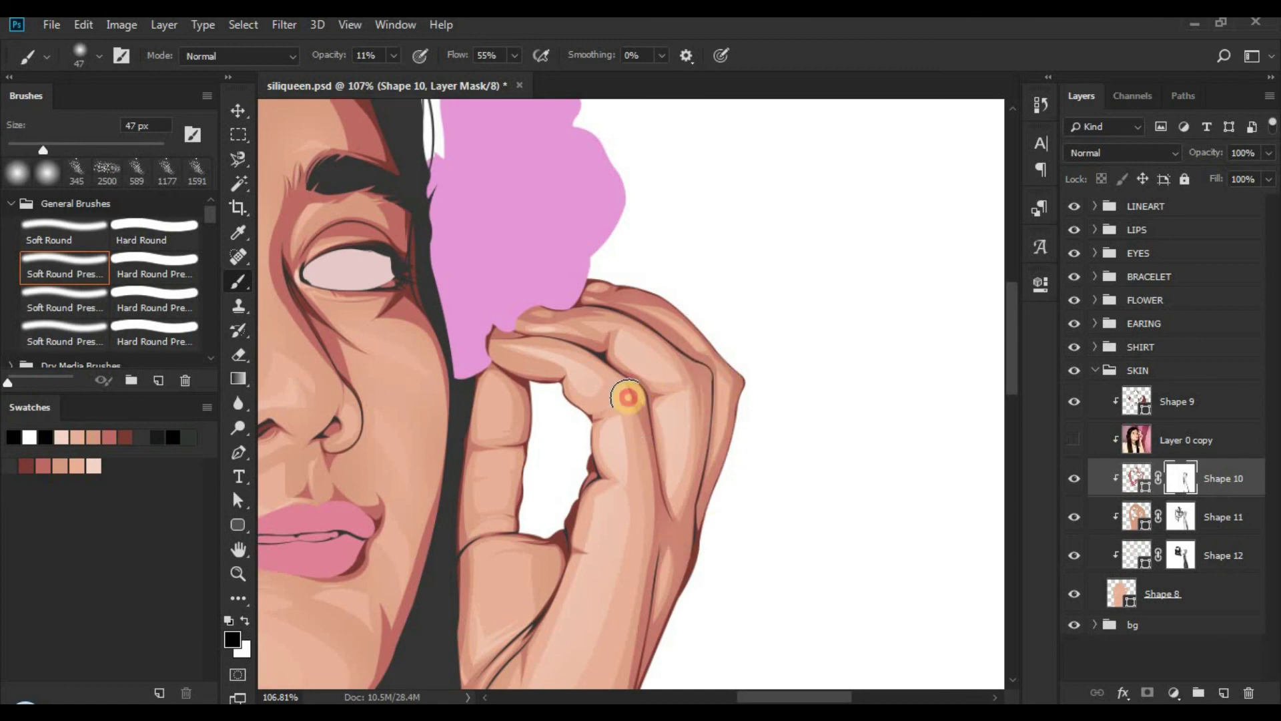
Step: Soften the Shape 10 shading at the base of the neck, inside the point of the collar, on the mask
key("z")
left_click_drag(674, 337, 593, 318)
left_click_drag(635, 435, 586, 435)
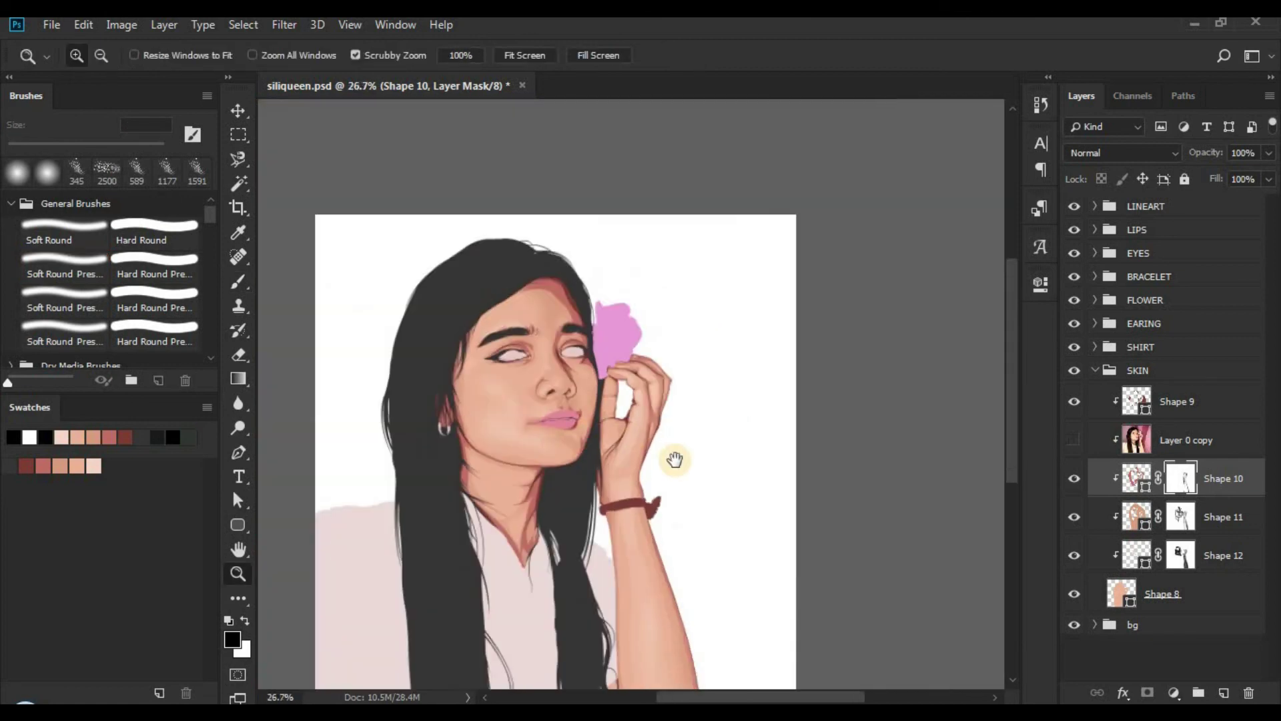
left_click_drag(674, 460, 738, 457)
mouse_move(483, 463)
left_mouse_down()
mouse_move(581, 465)
mouse_move(569, 464)
left_mouse_up()
key("b")
left_click_drag(794, 636, 606, 381)
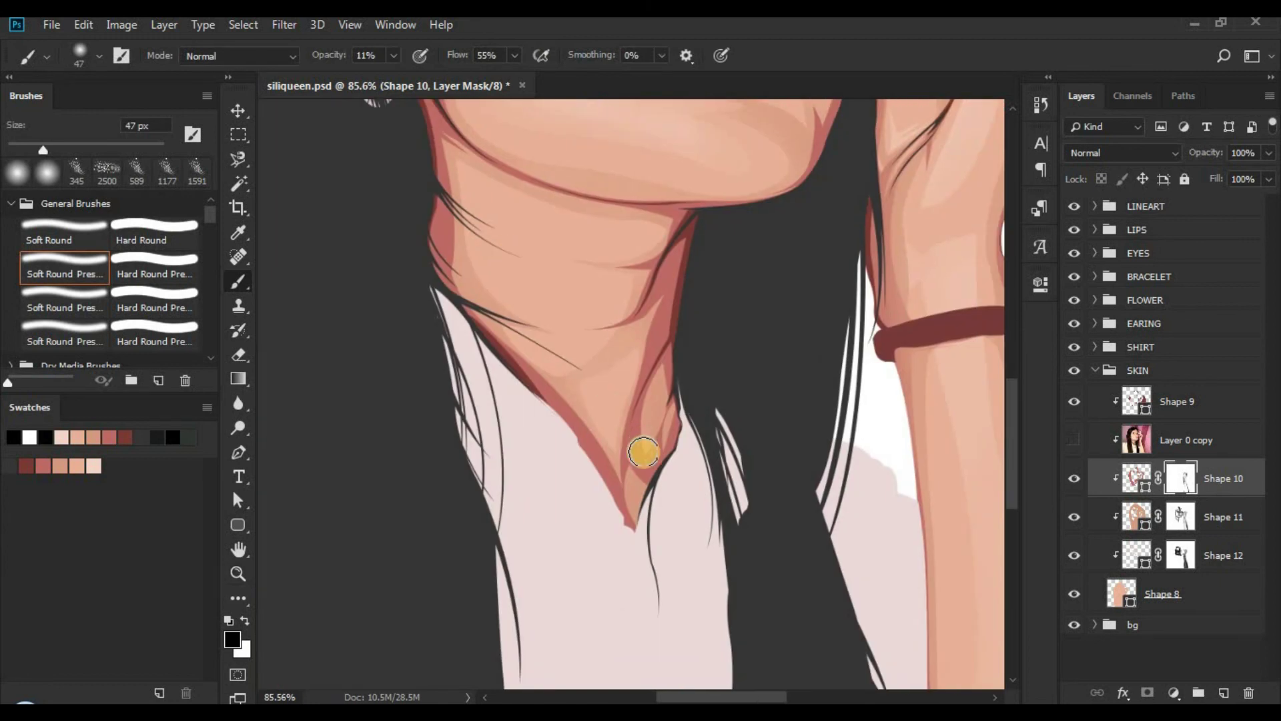
left_click_drag(627, 433, 649, 473)
right_click(643, 472, "alt")
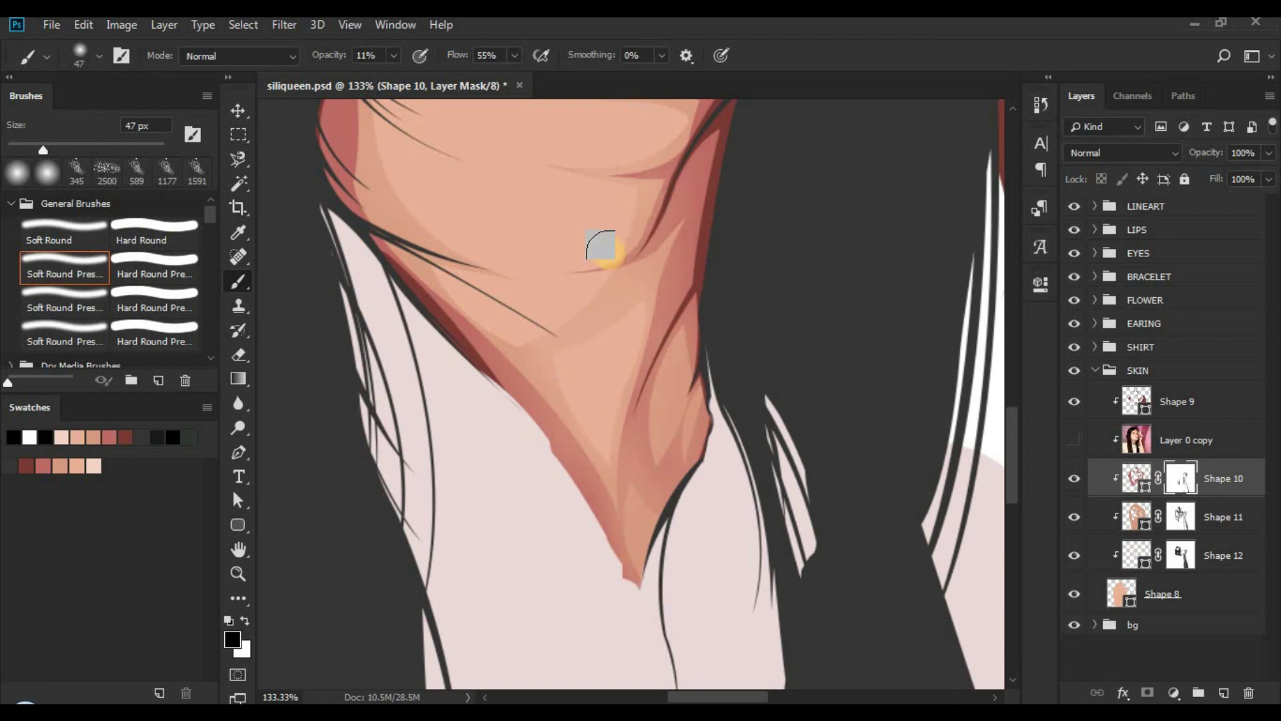
Step: Blend the Shape 10 shading on the sides of the neck and along the jawline towards the earring on the mask
scroll(584, 385, "up", 3)
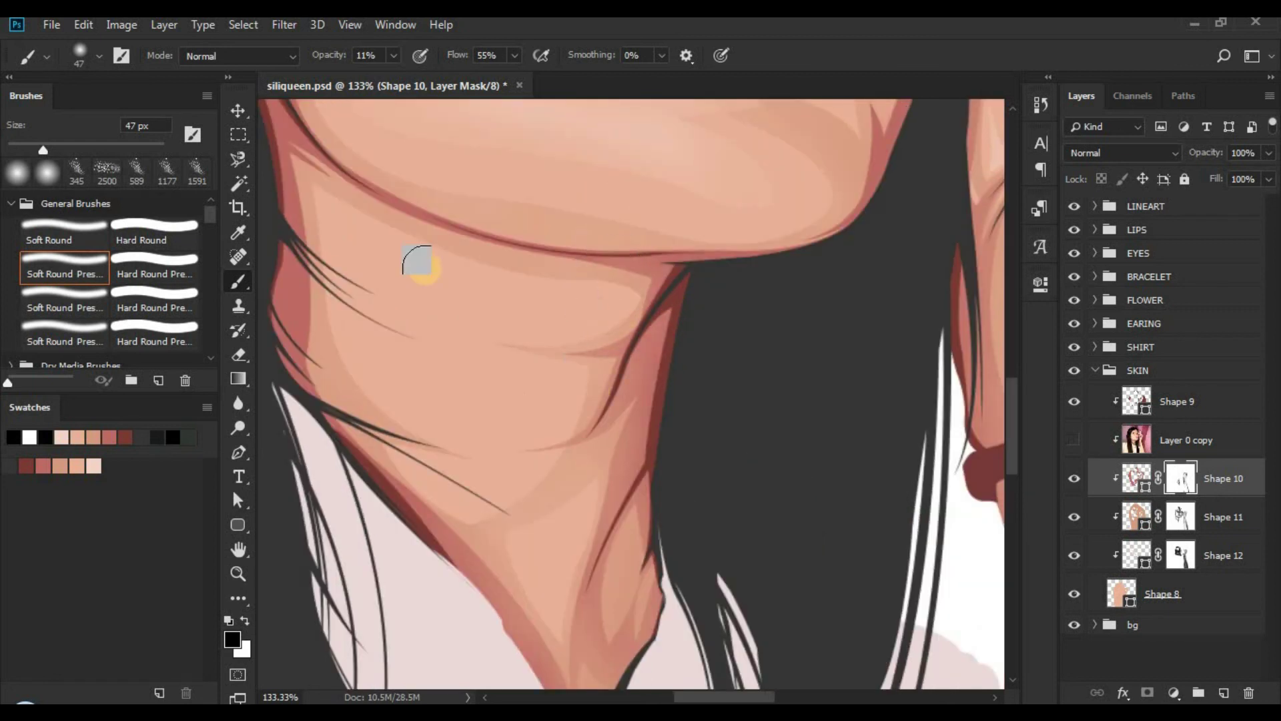
left_click_drag(454, 328, 561, 364)
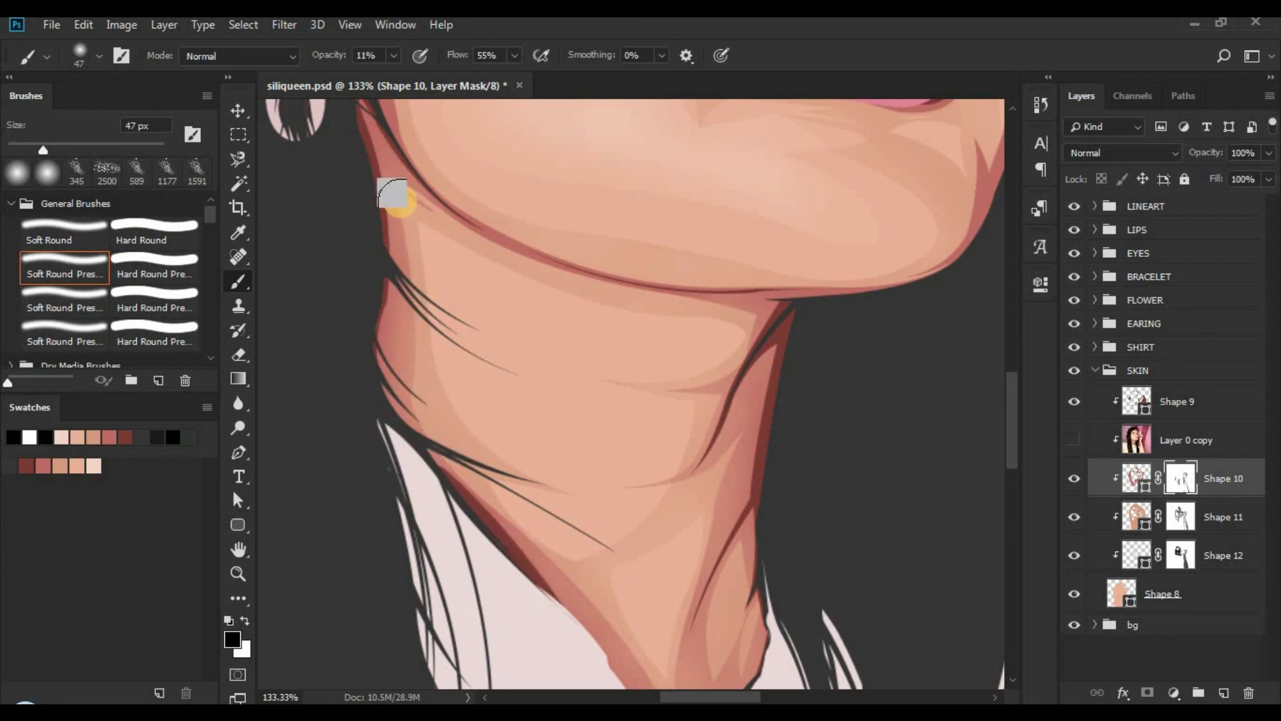
scroll(483, 341, "up", 3)
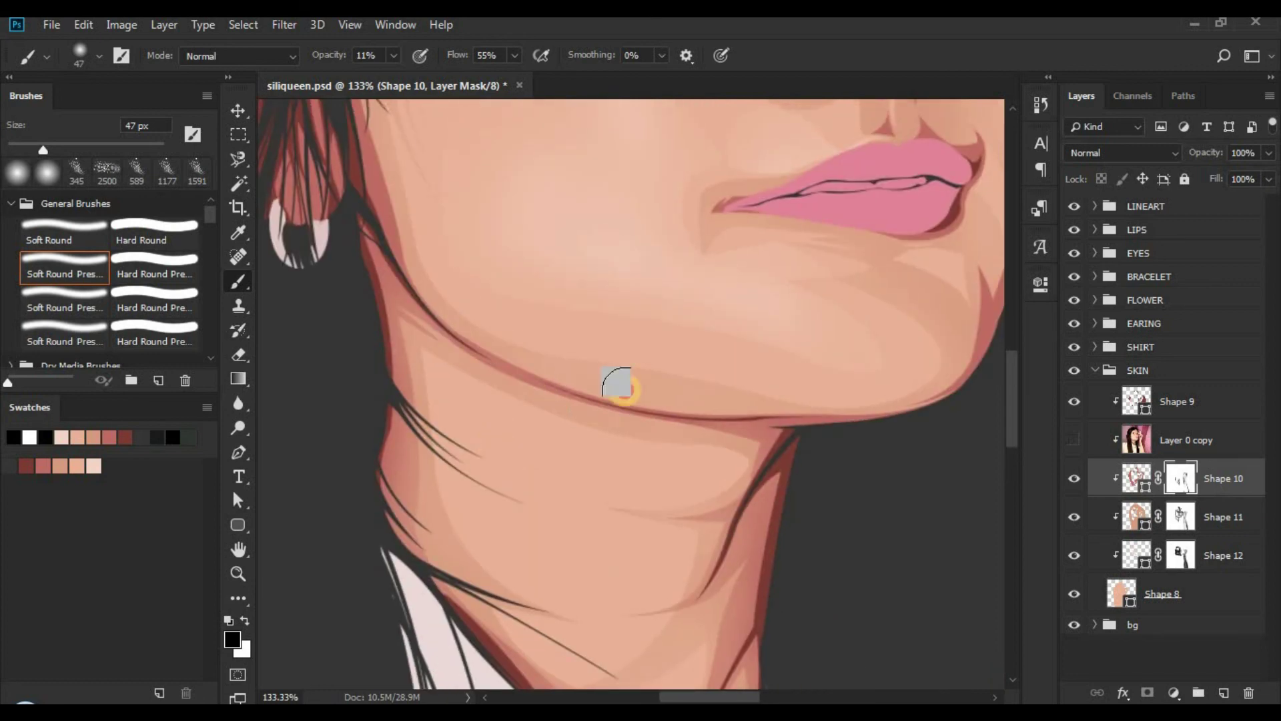
key("z")
mouse_move(694, 470)
left_mouse_down()
mouse_move(527, 432)
mouse_move(659, 462)
left_mouse_up()
left_click_drag(516, 323, 592, 366)
key("b")
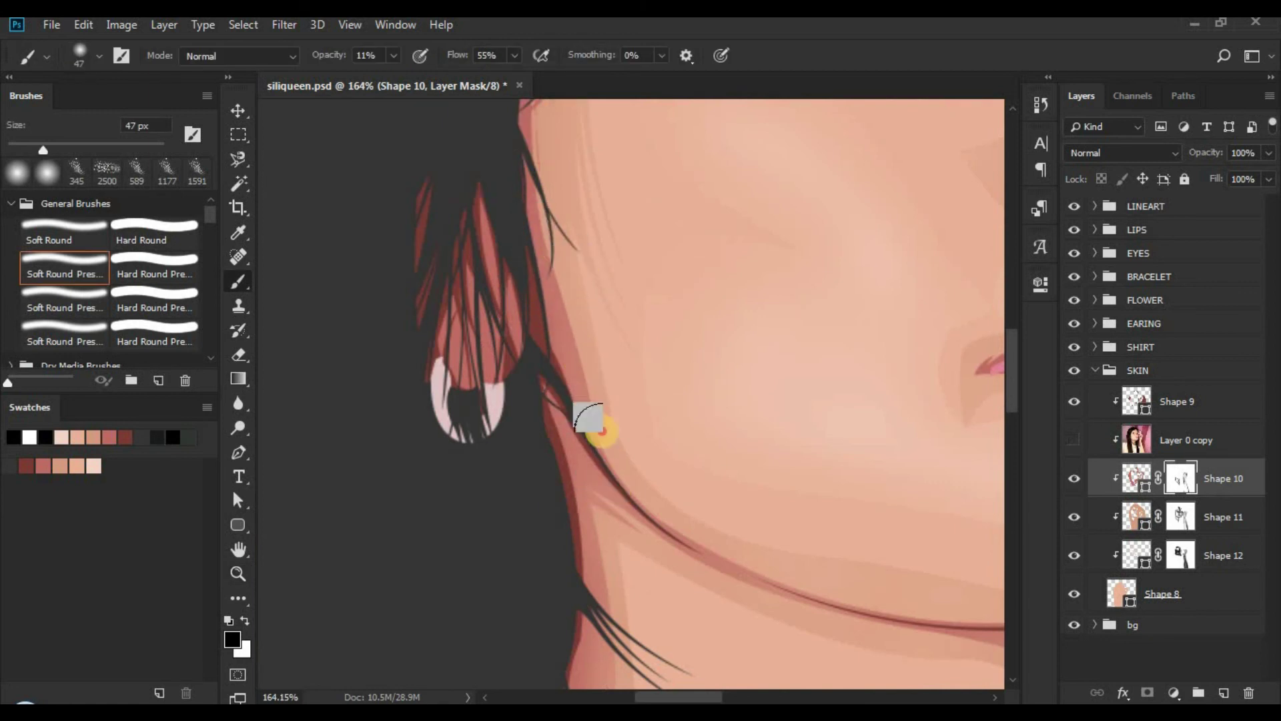
Step: Draw two narrow slivers on the earlobe within the Shape 10 shape using the Pen tool, tracing over the Layer 0 copy photo
left_click(1071, 440)
left_click(1071, 440)
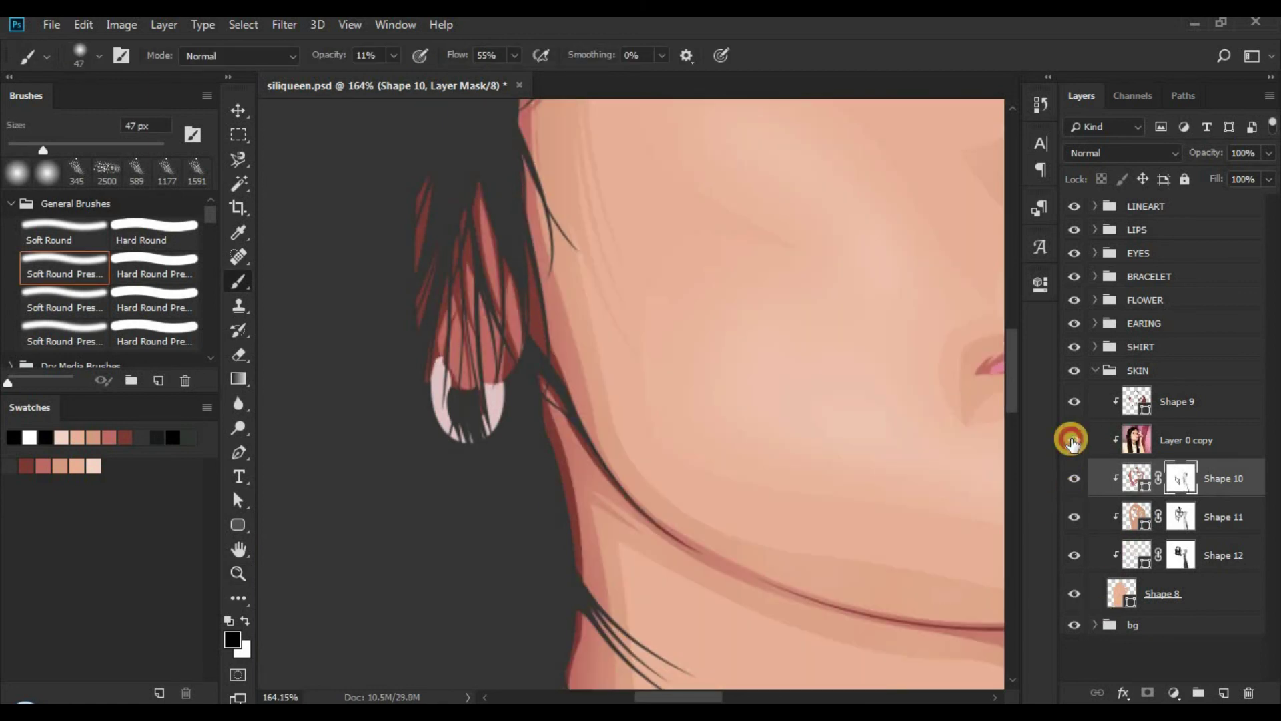
left_click(1071, 440)
left_click(1136, 478)
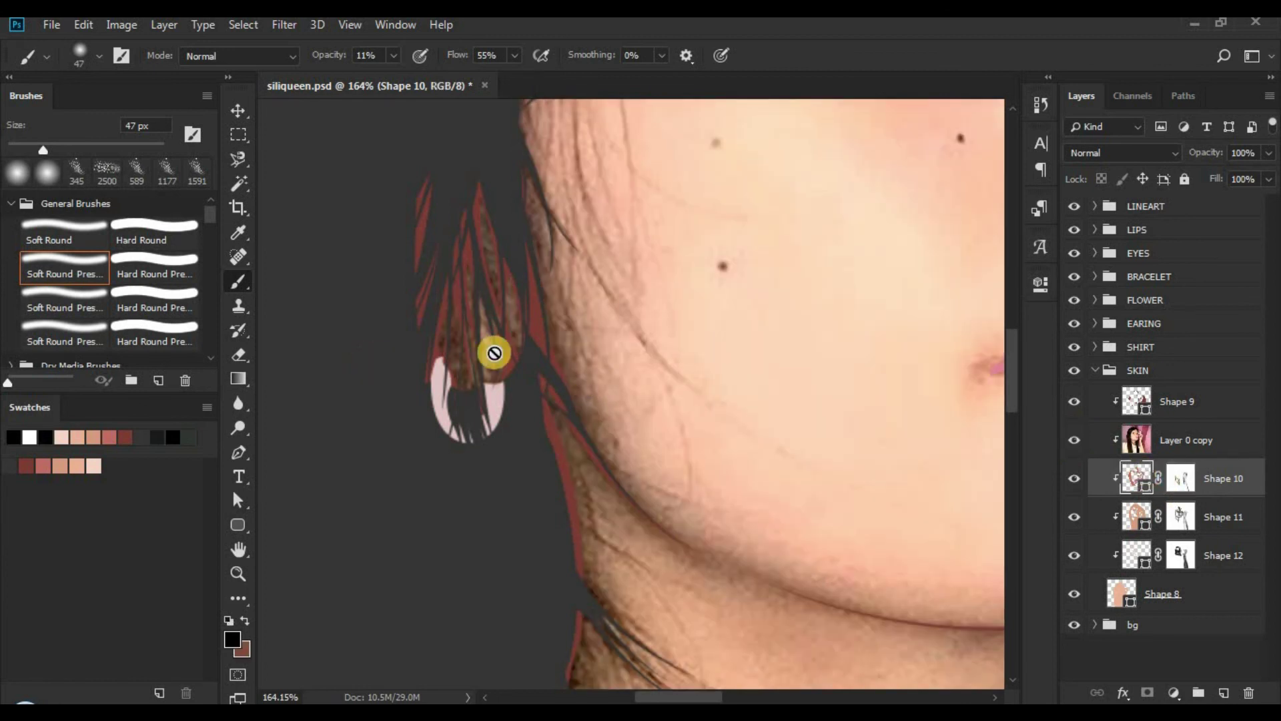
key("p")
left_click(551, 55)
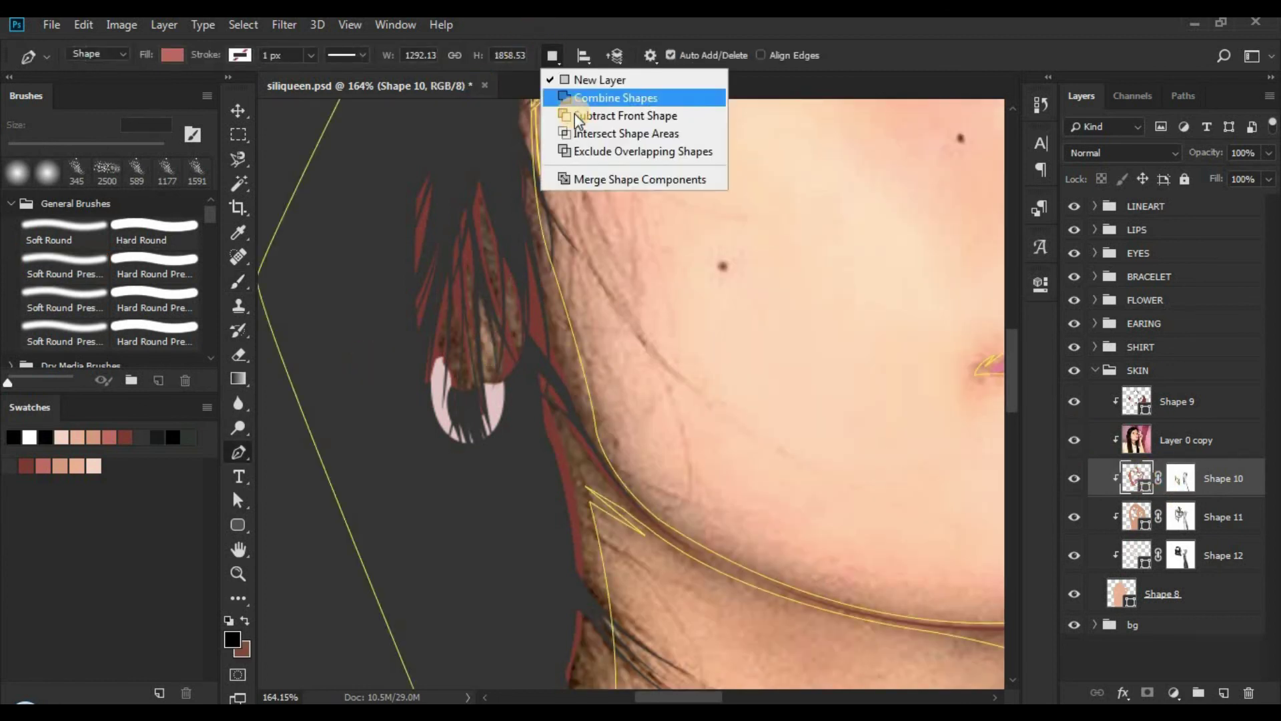
left_click(604, 94)
left_click(481, 298)
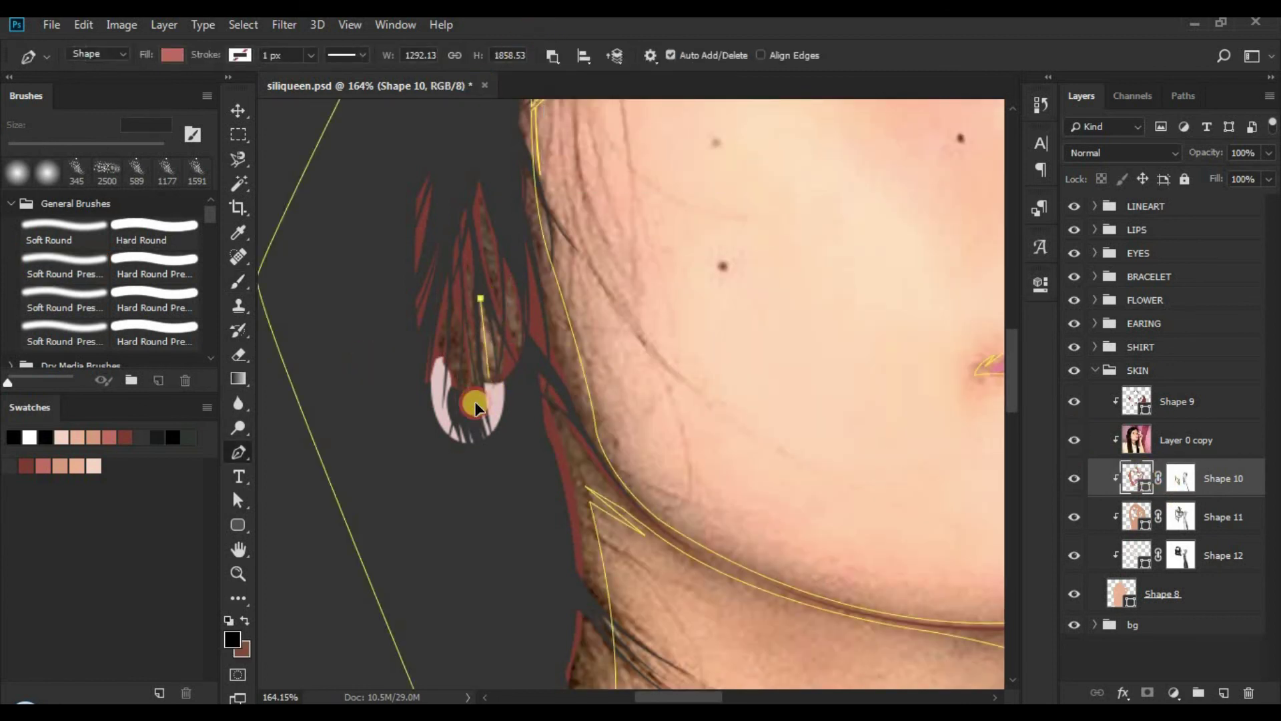
left_click(476, 326)
left_click_drag(481, 298, 481, 279)
left_click(469, 285)
left_click(477, 377)
left_click(467, 279)
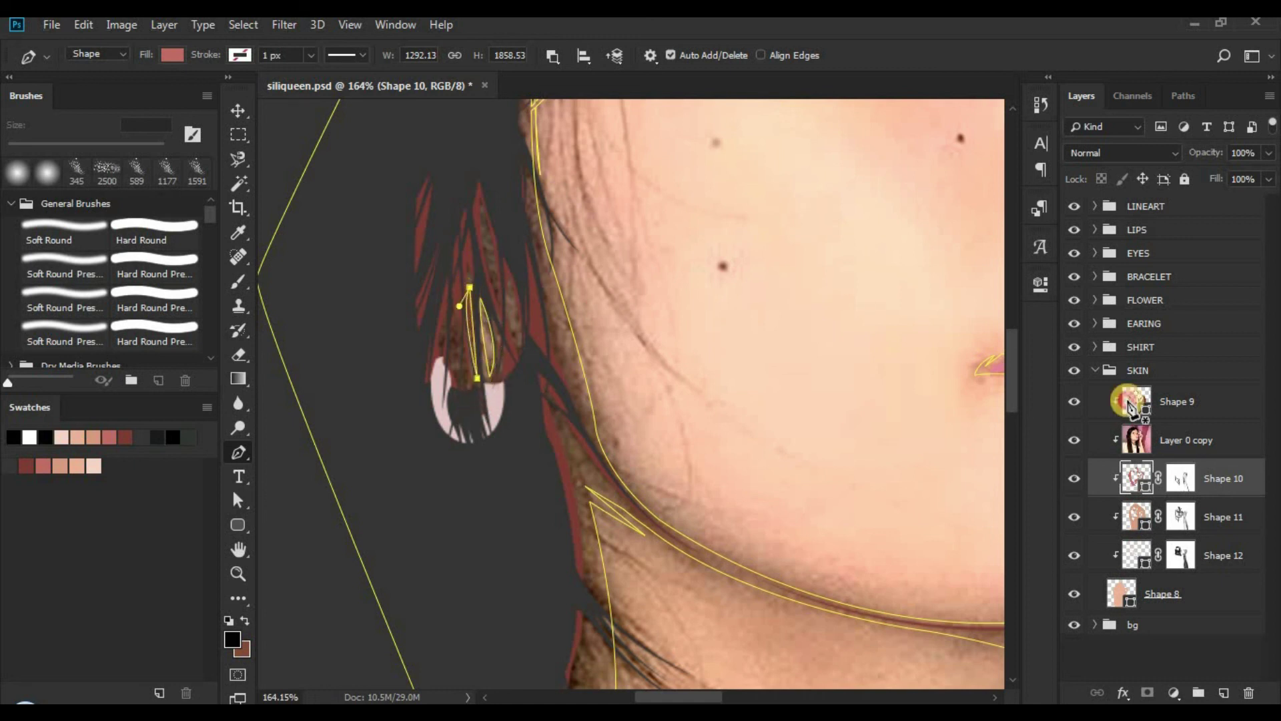
Step: Hide the reference photo and soften the Shape 10 shading on the ear on the mask with the 47 px brush
left_click(1180, 478)
key("b")
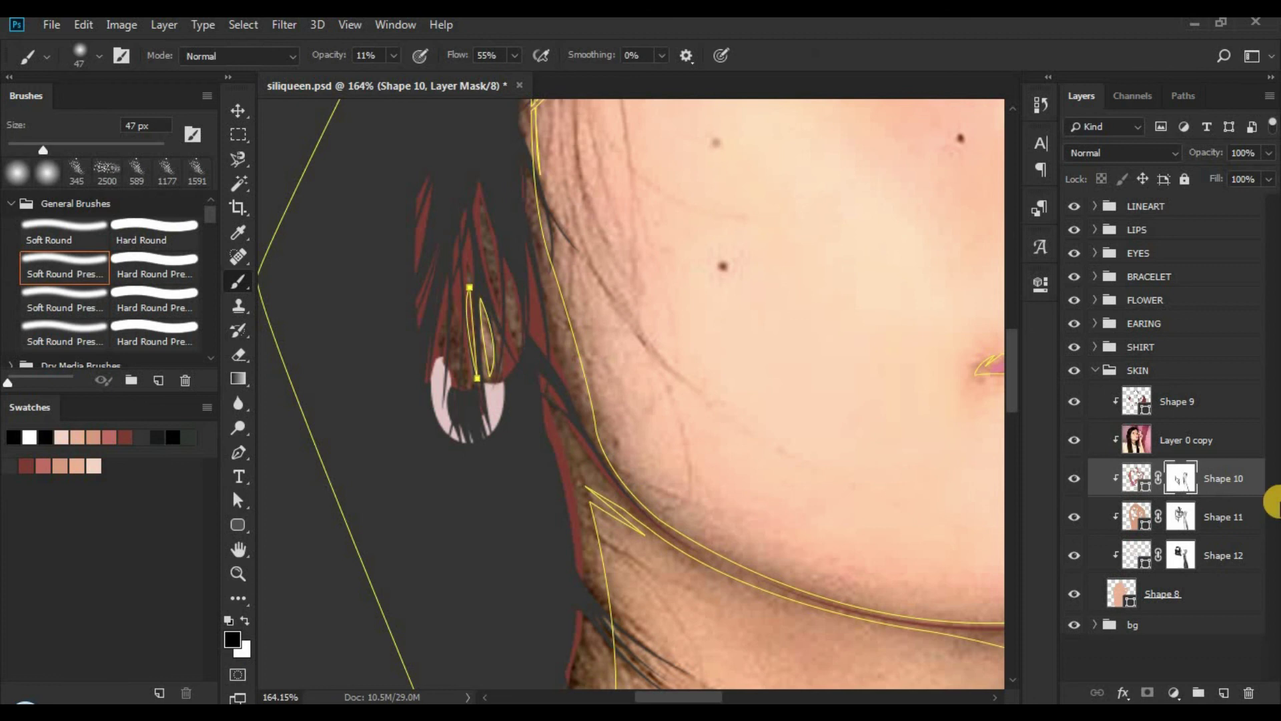
left_click(1092, 451)
left_click(1074, 441)
left_click(1185, 478)
left_click(458, 277)
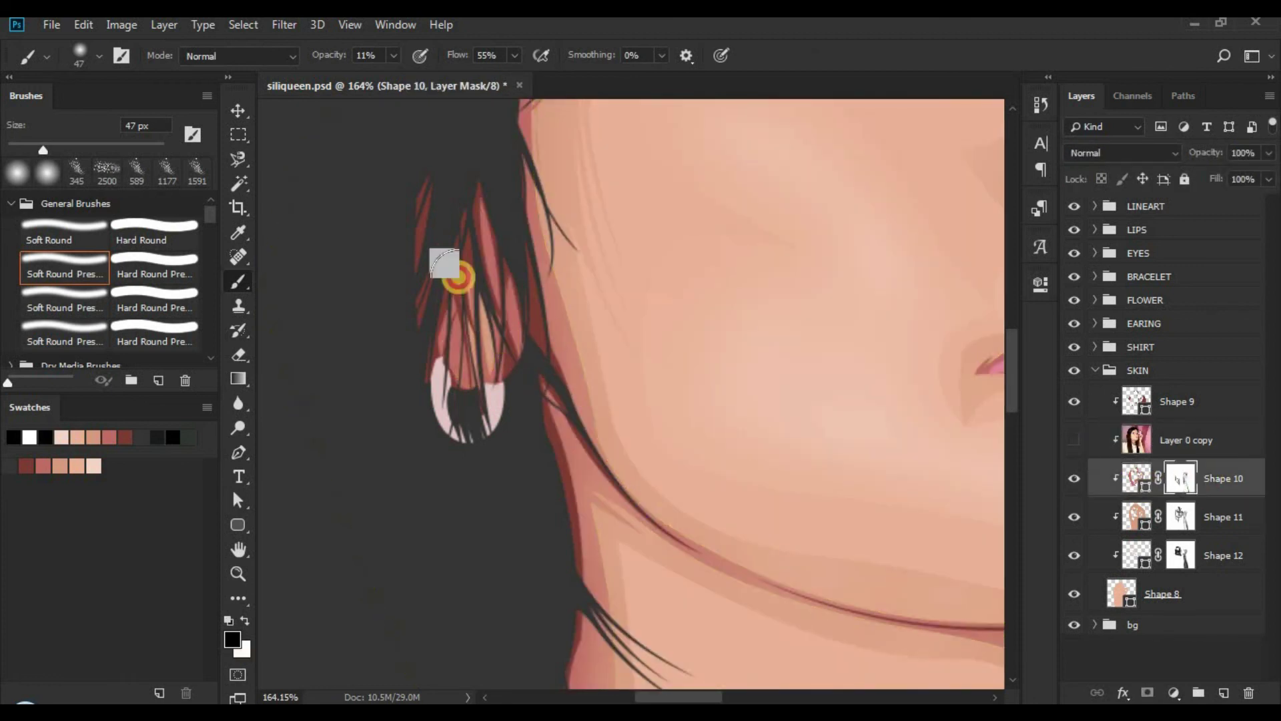
left_click_drag(458, 278, 472, 407)
left_click_drag(481, 283, 509, 418)
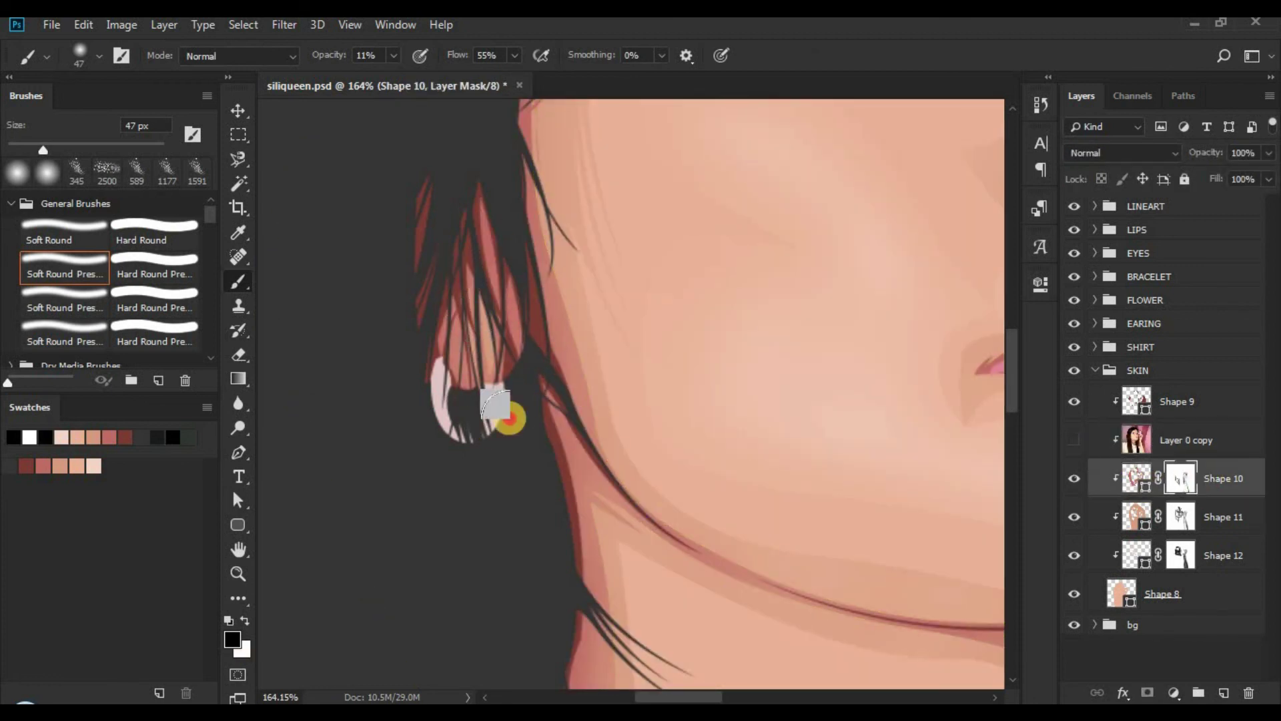
Step: Soften the Shape 10 shading around the eye nearest the ear, above and below the lids, on the mask with a 34 px brush
key("z")
left_click_drag(547, 317, 347, 311)
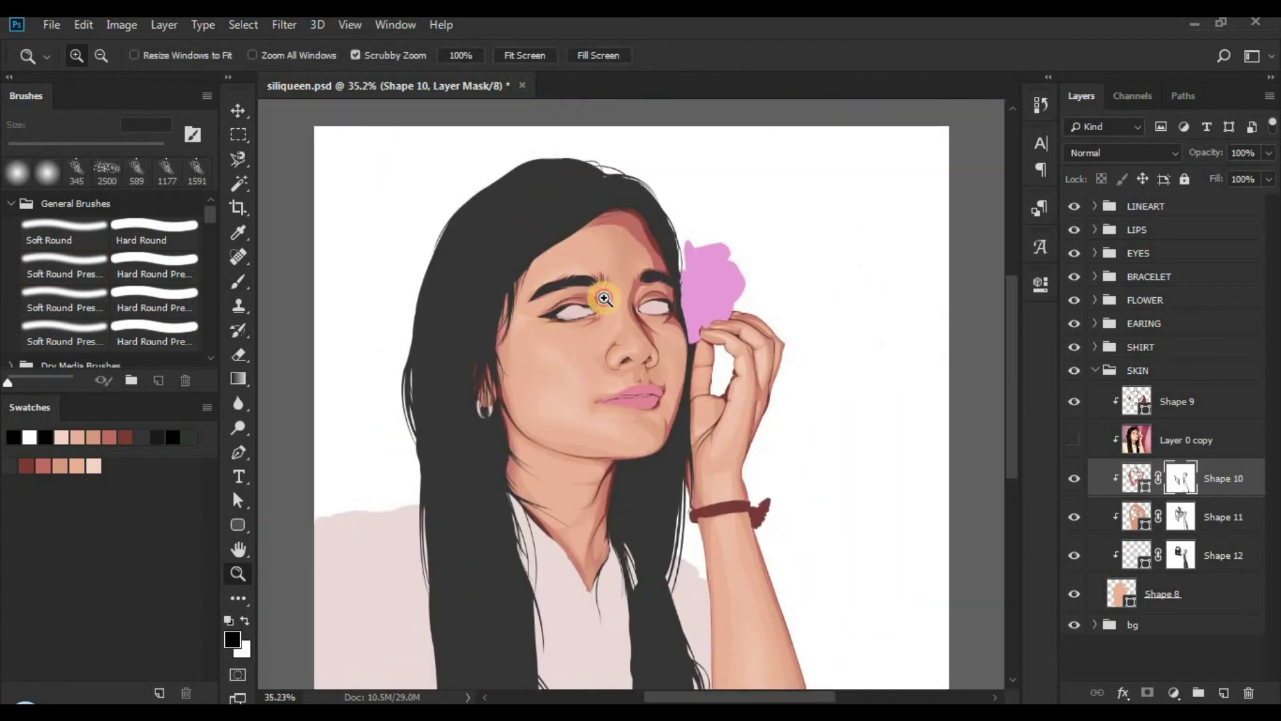
left_click_drag(537, 326, 558, 303)
key("b")
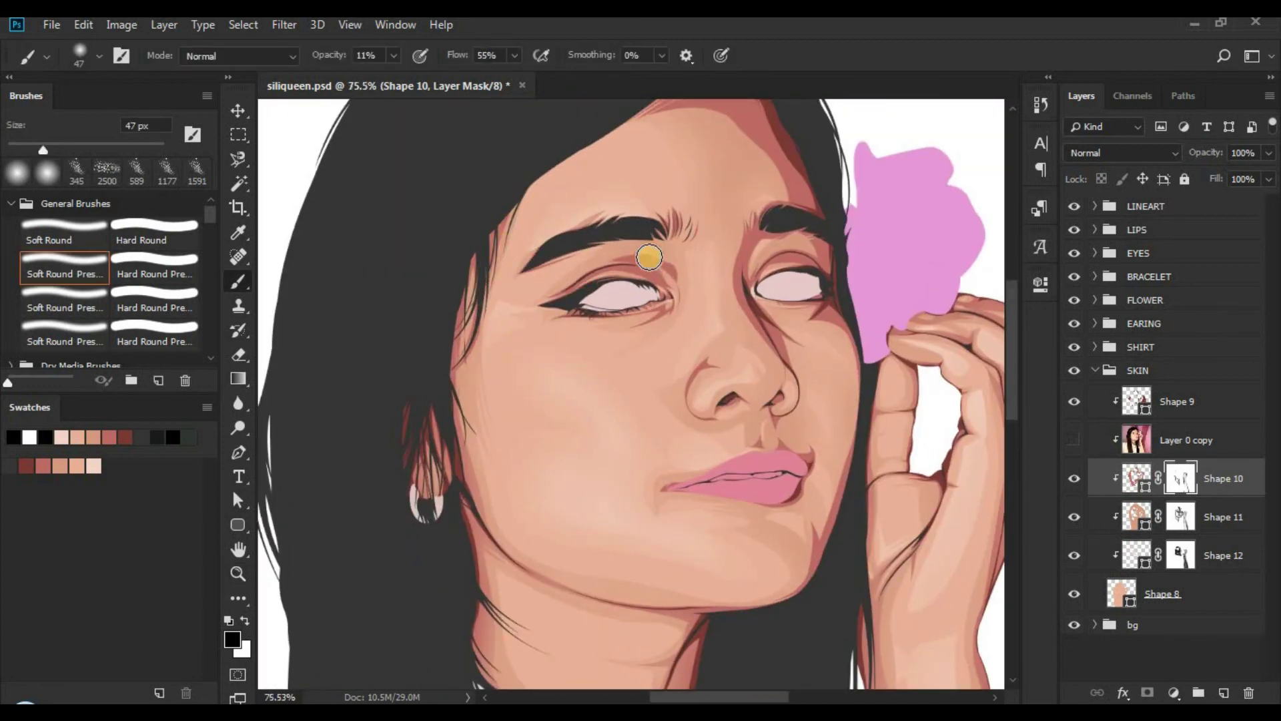
key("z")
mouse_move(646, 251)
left_mouse_down()
mouse_move(669, 317)
mouse_move(684, 295)
left_mouse_up()
key("b")
key("bracketright")
key("bracketright")
right_click(687, 292, "alt")
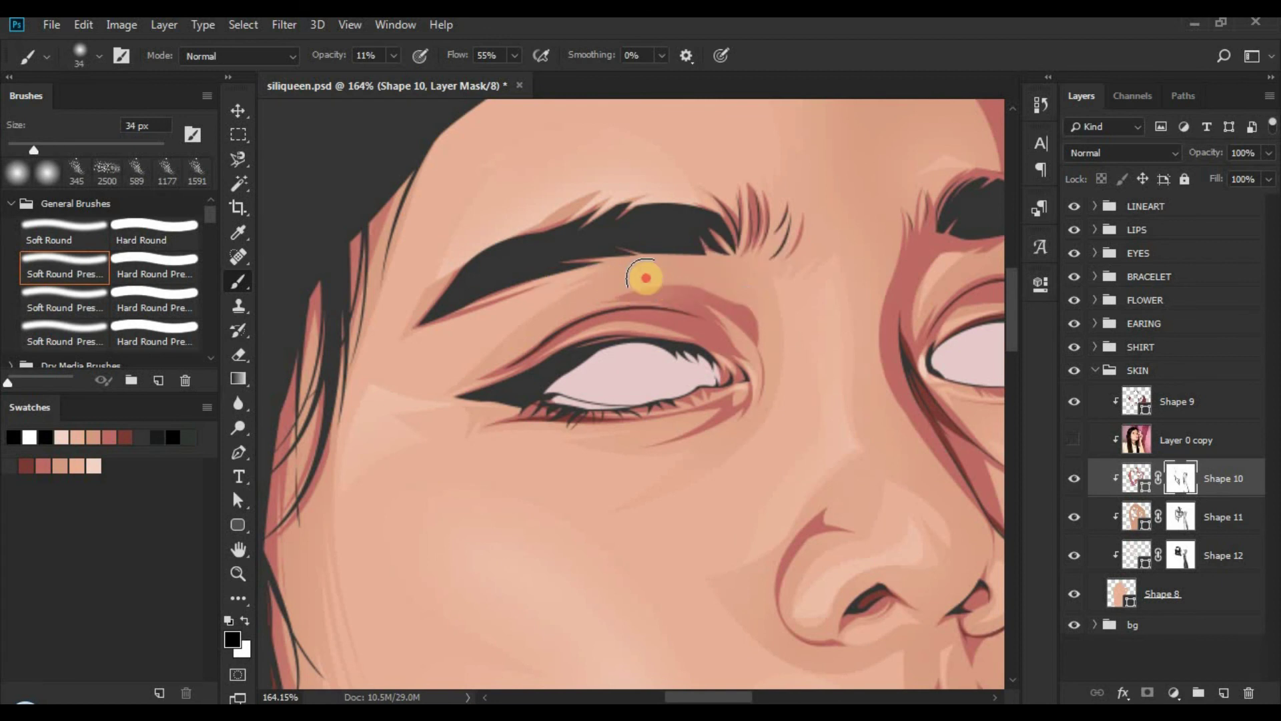
mouse_move(758, 384)
left_mouse_down()
mouse_move(766, 332)
mouse_move(727, 286)
mouse_move(742, 308)
mouse_move(586, 289)
mouse_move(678, 280)
mouse_move(738, 463)
mouse_move(625, 447)
left_mouse_up()
left_click_drag(500, 459, 440, 452)
Step: Blend the Shape 10 shading around the near nostril wing and the side of the nose on the mask
mouse_move(699, 584)
left_mouse_down()
mouse_move(473, 418)
mouse_move(494, 456)
mouse_move(543, 453)
mouse_move(663, 376)
left_mouse_up()
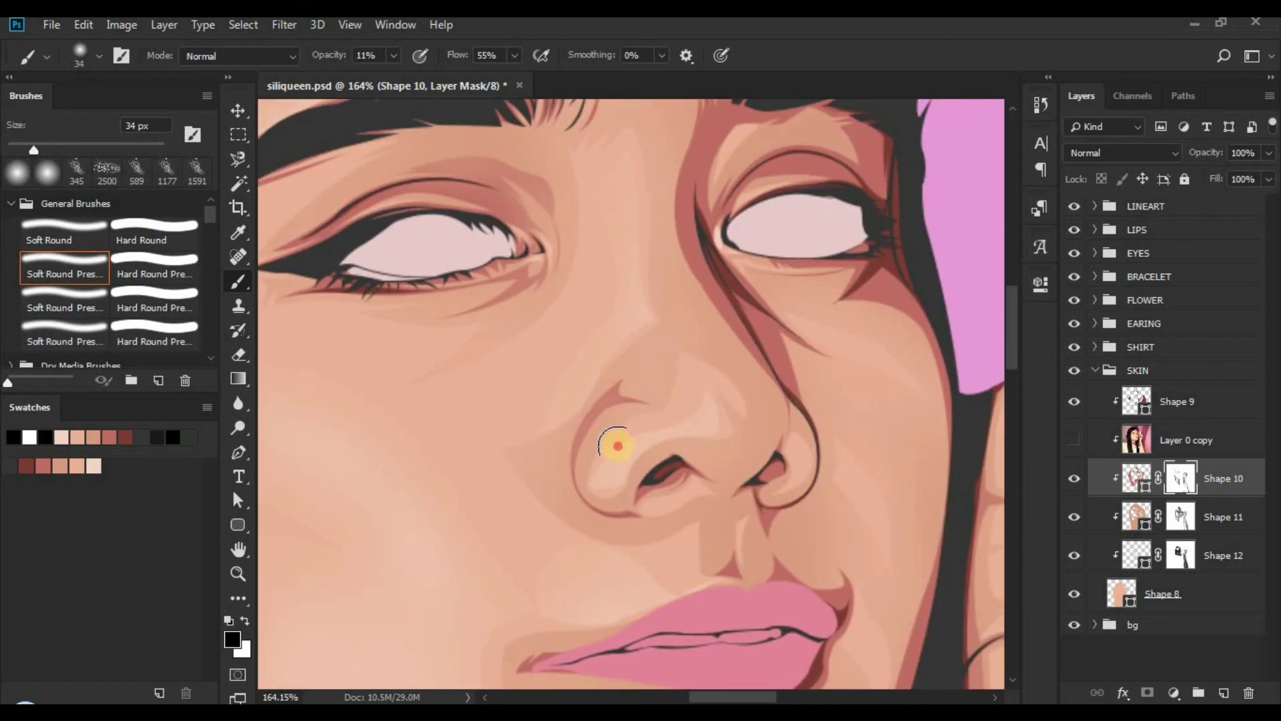
mouse_move(617, 445)
left_mouse_down()
mouse_move(606, 386)
mouse_move(569, 389)
mouse_move(563, 434)
mouse_move(588, 534)
mouse_move(579, 333)
left_mouse_up()
left_click_drag(547, 437, 641, 354)
Step: Soften the Shape 10 shading at the base of the nose and towards the far corner of the mouth on the mask
key("z")
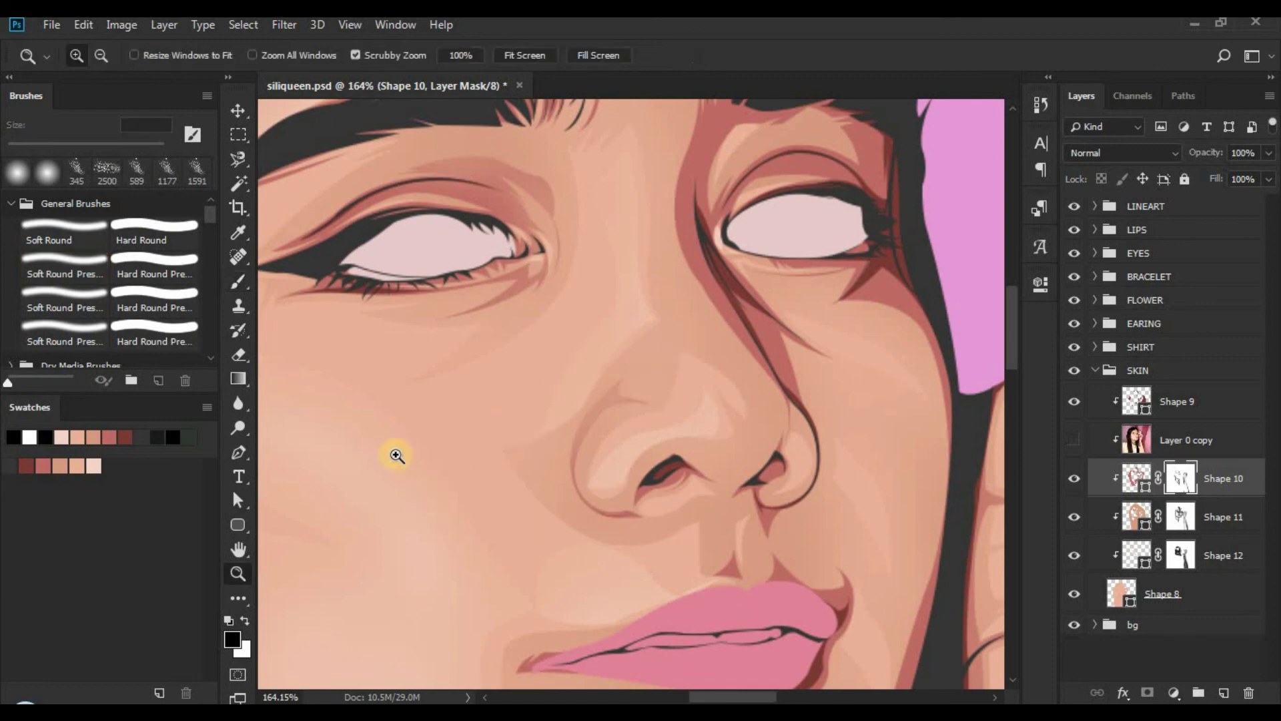
left_click_drag(394, 451, 334, 457)
mouse_move(503, 447)
left_mouse_down()
mouse_move(610, 420)
mouse_move(661, 427)
left_mouse_up()
key("b")
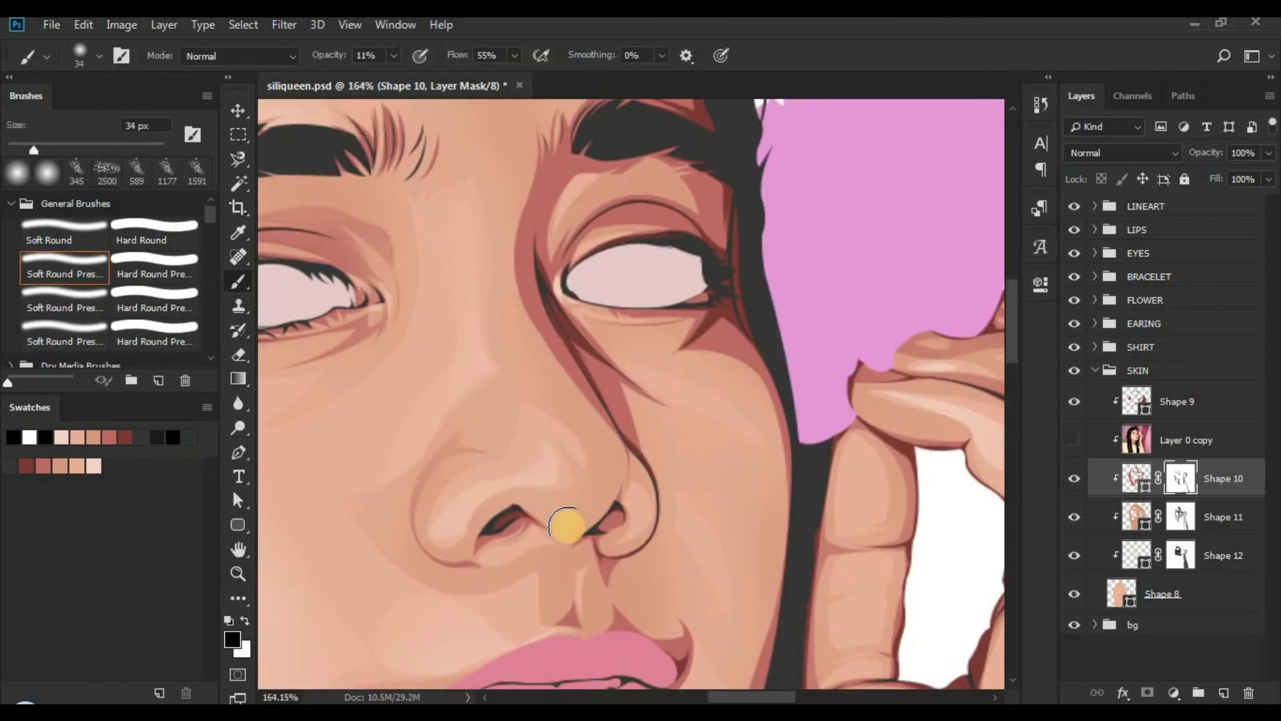
scroll(544, 480, "down", 2)
mouse_move(572, 475)
left_mouse_down()
mouse_move(505, 482)
mouse_move(611, 429)
mouse_move(652, 526)
mouse_move(614, 544)
mouse_move(617, 567)
mouse_move(752, 560)
mouse_move(728, 585)
left_mouse_up()
left_click_drag(732, 420, 736, 403)
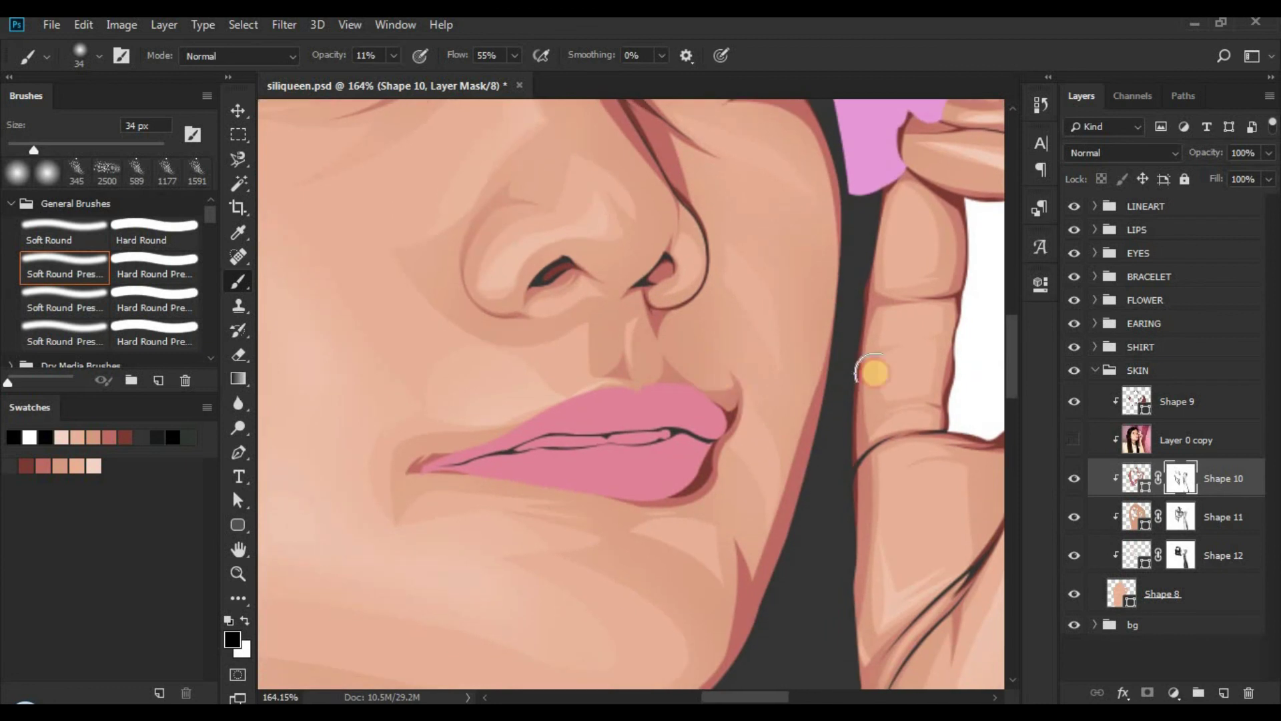
Step: Compare the mouth area with the reference photo and soften the Shape 10 shading around the lips, chin and far jaw edge on the mask
left_click(1076, 439)
left_click(1076, 439)
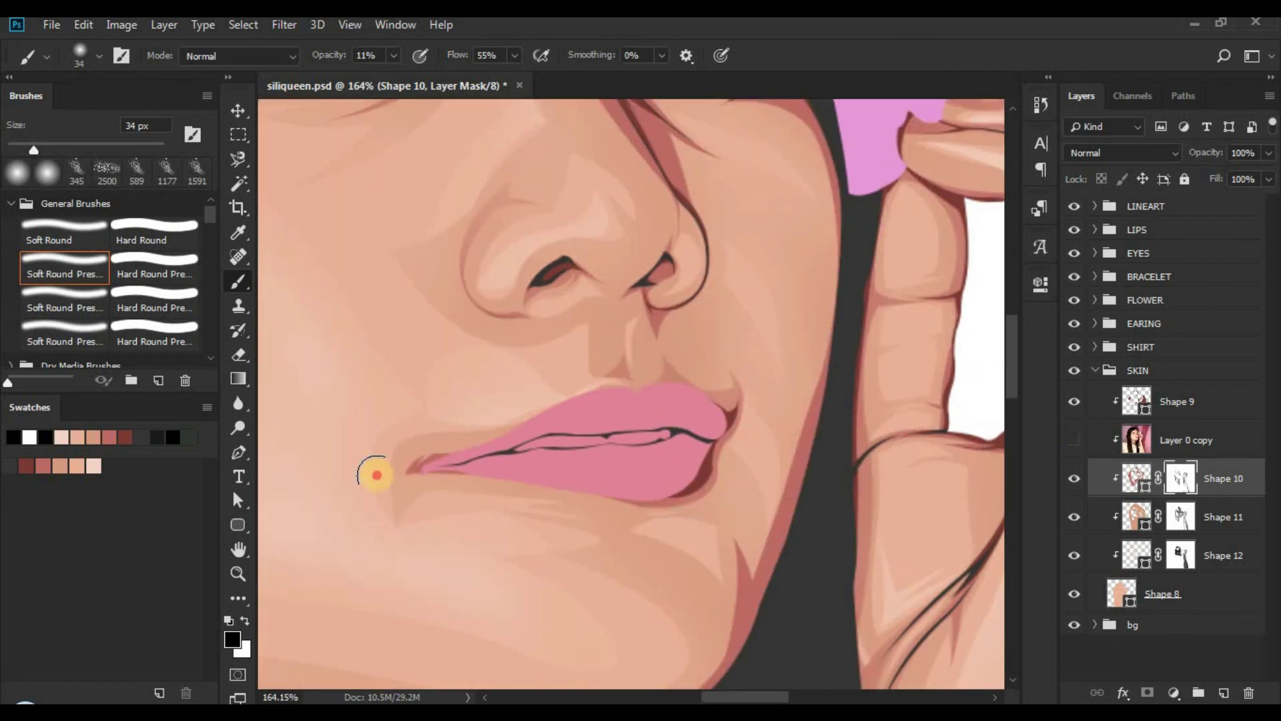
left_click_drag(655, 614, 640, 555)
mouse_move(704, 494)
left_mouse_down()
mouse_move(705, 558)
mouse_move(720, 507)
mouse_move(691, 581)
left_mouse_up()
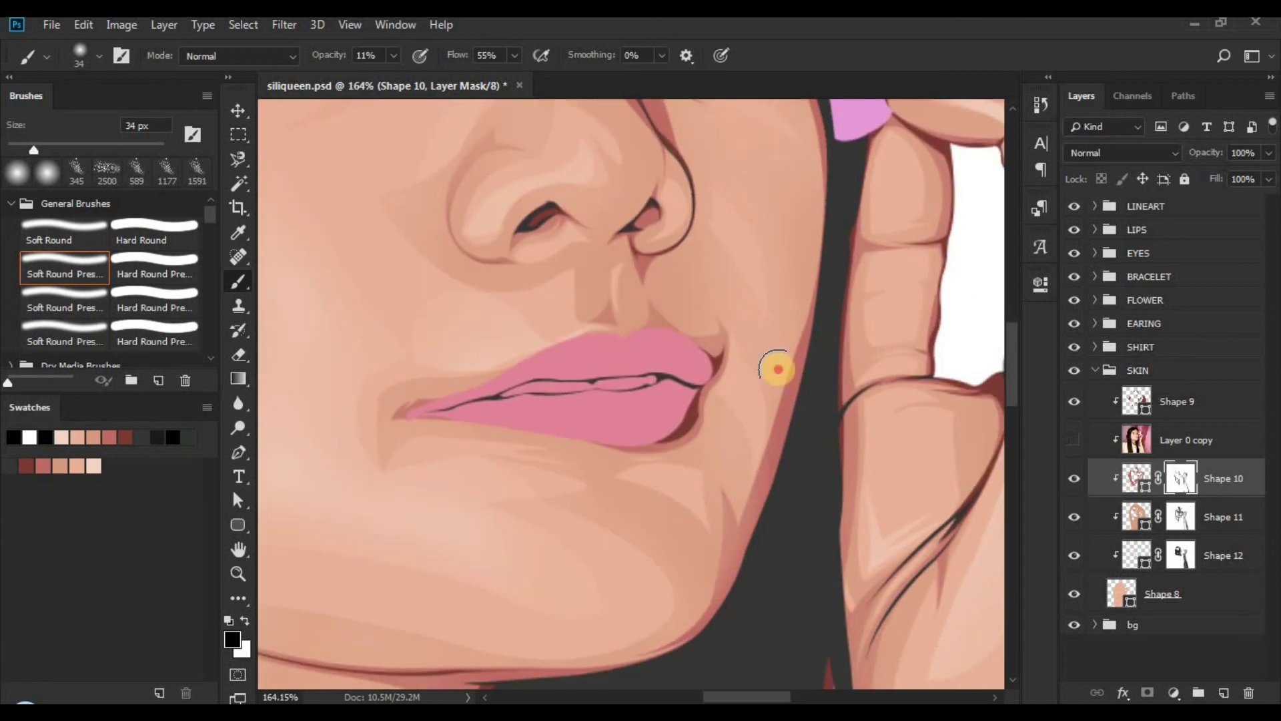
left_click_drag(741, 353, 793, 197)
mouse_move(644, 515)
left_mouse_down()
mouse_move(666, 503)
mouse_move(642, 500)
mouse_move(517, 687)
left_mouse_up()
left_click_drag(692, 438, 678, 497)
mouse_move(757, 249)
left_mouse_down()
mouse_move(703, 398)
mouse_move(663, 582)
left_mouse_up()
Step: Blend the Shape 10 shading between the brows, along the nose bridge and at the far eye's inner corner on the mask
left_click_drag(594, 388, 373, 374)
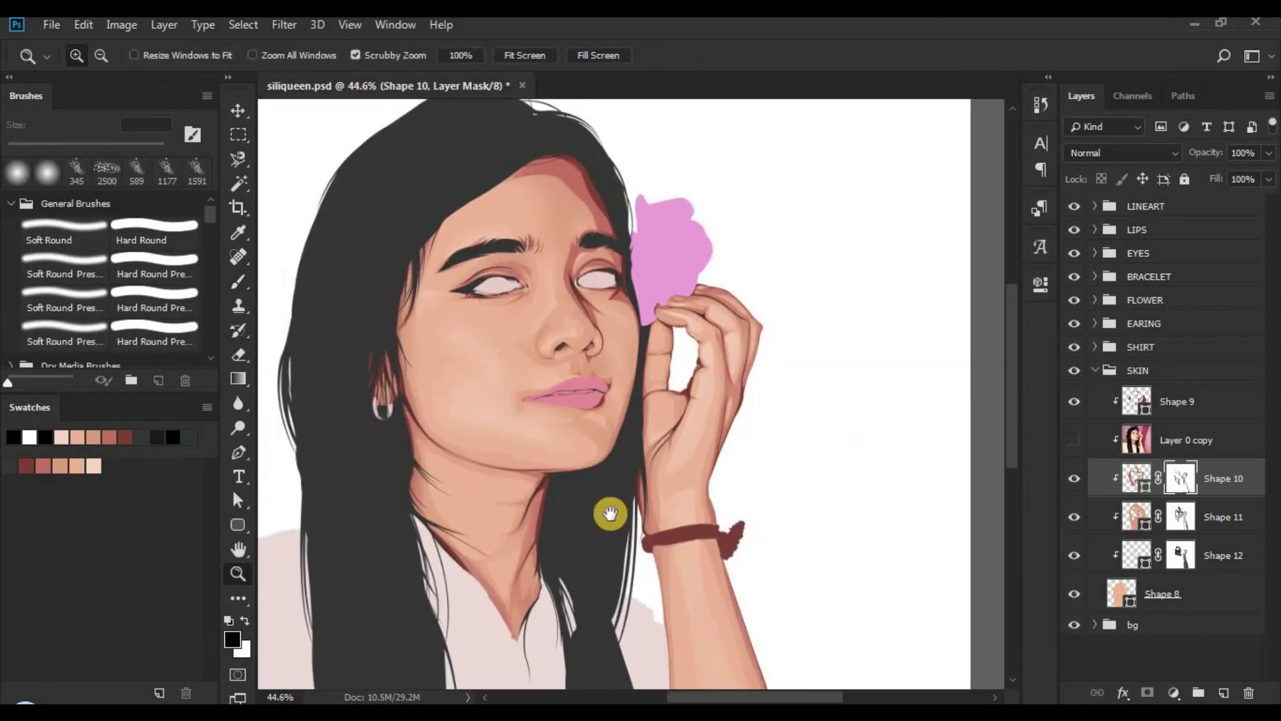
left_click_drag(515, 424, 415, 423)
left_click_drag(581, 335, 901, 320)
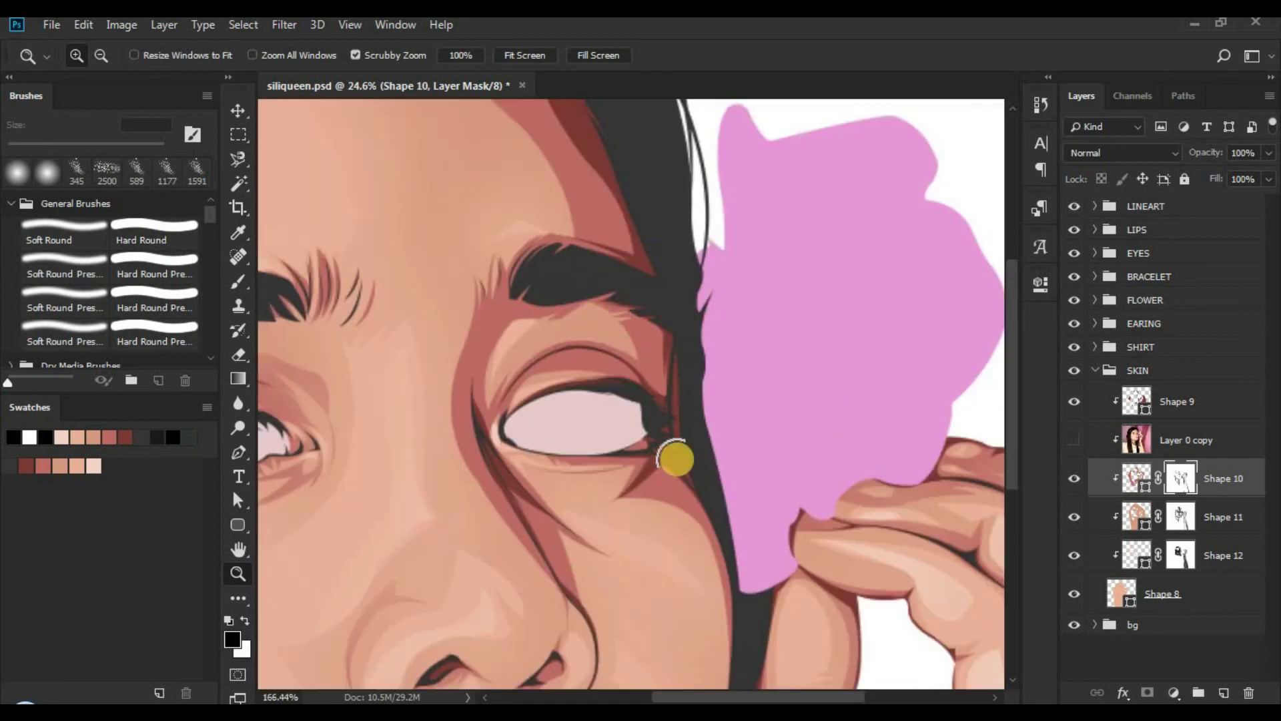
mouse_move(438, 325)
left_mouse_down()
mouse_move(532, 372)
mouse_move(544, 344)
mouse_move(593, 370)
left_mouse_up()
left_click(559, 293)
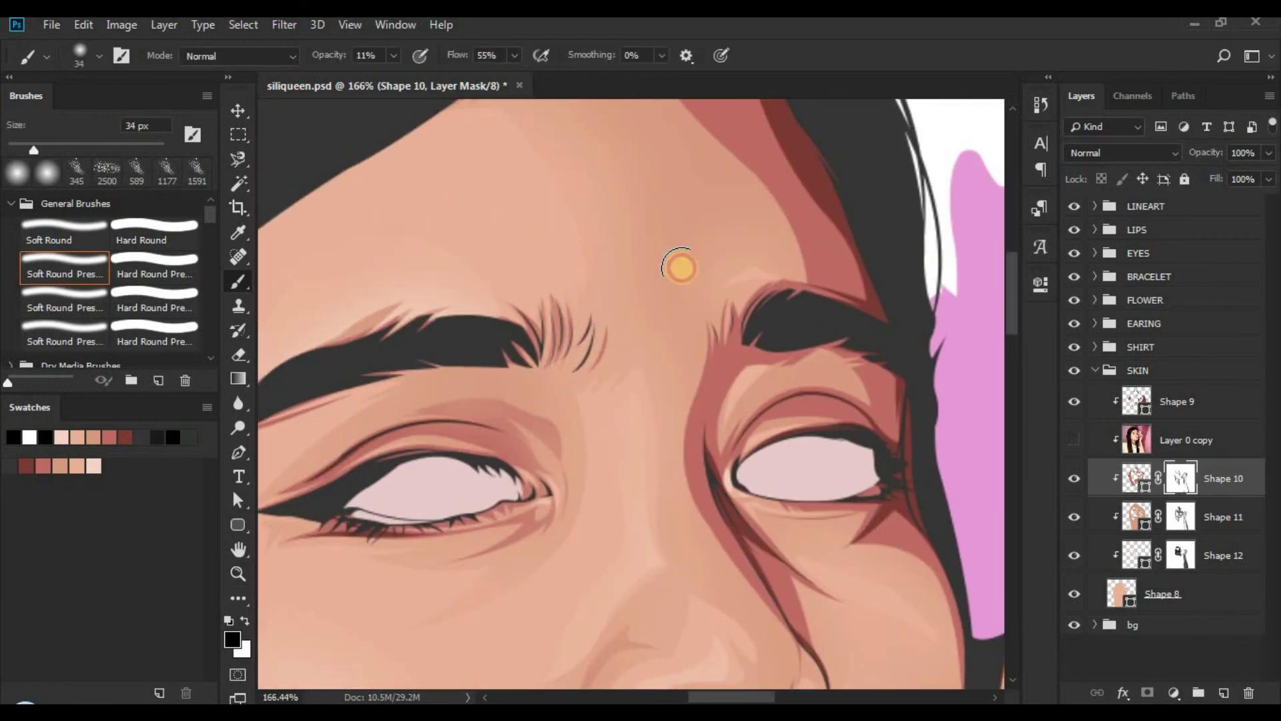
left_click_drag(748, 379, 761, 306)
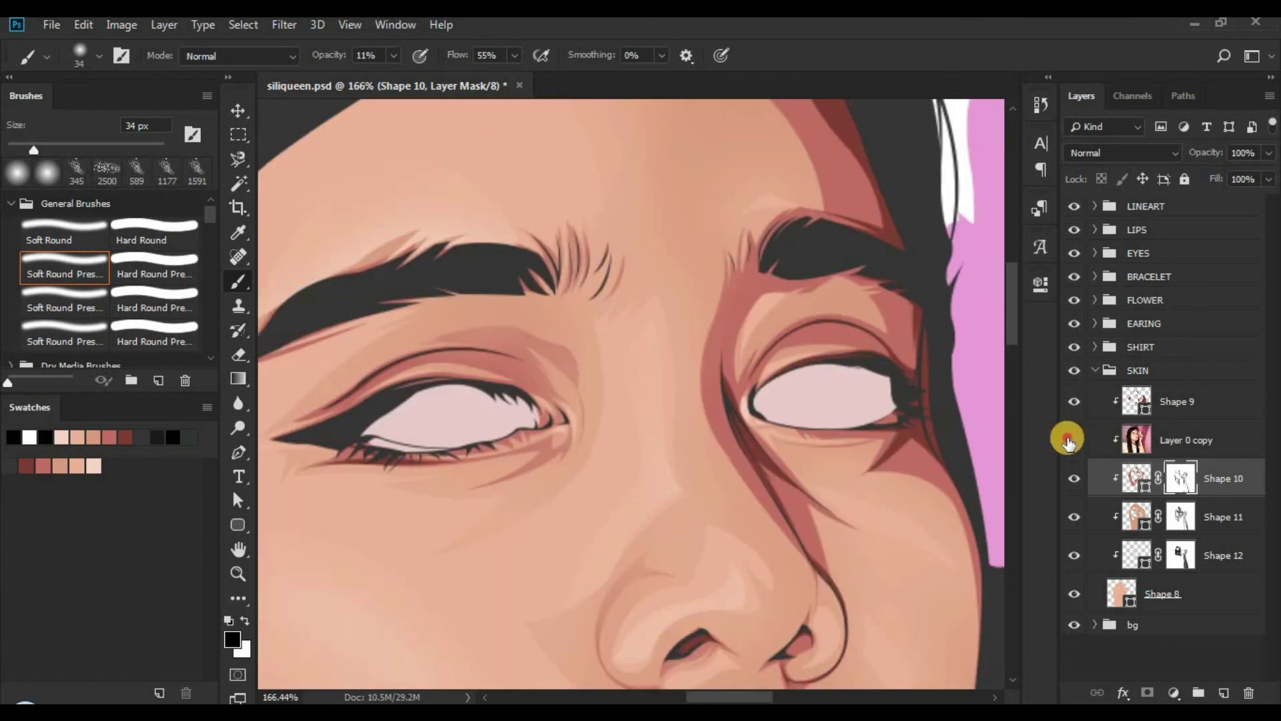
left_click(1073, 440)
left_click(1072, 440)
left_click(722, 276)
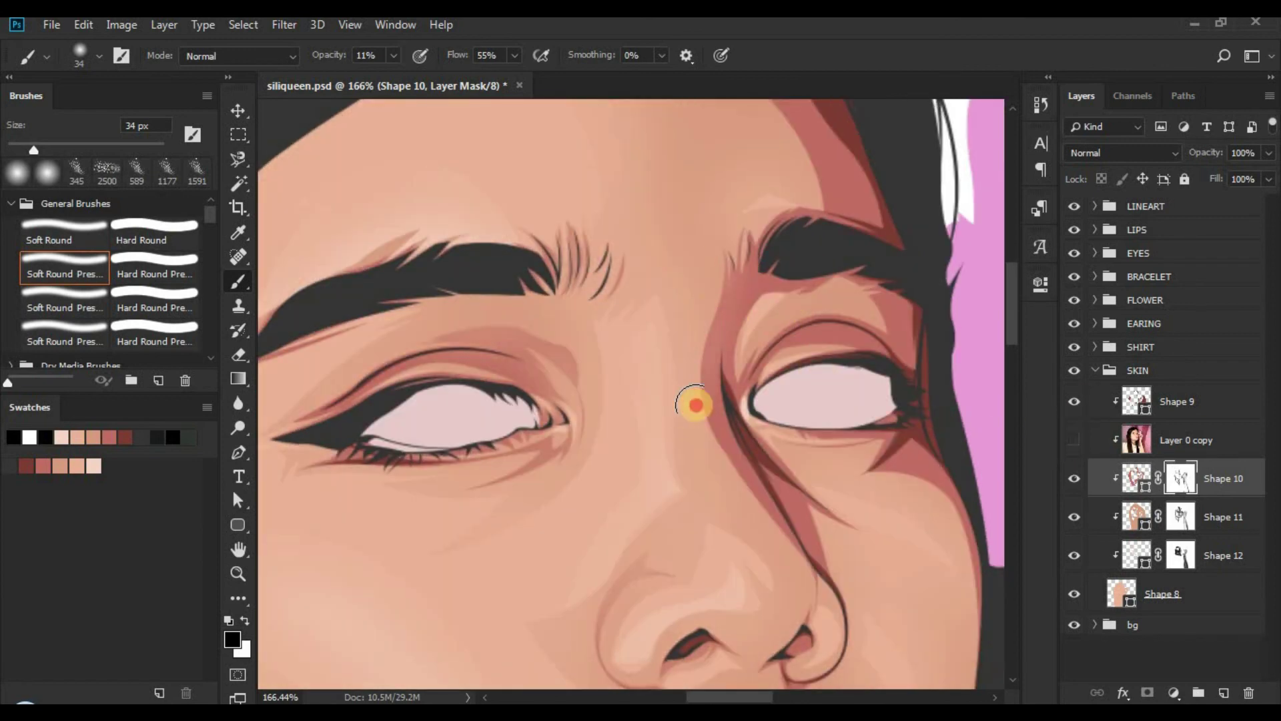
mouse_move(696, 404)
left_mouse_down()
mouse_move(699, 282)
mouse_move(723, 469)
mouse_move(746, 426)
mouse_move(696, 417)
mouse_move(775, 550)
mouse_move(786, 514)
mouse_move(750, 502)
mouse_move(762, 552)
mouse_move(662, 293)
mouse_move(676, 242)
mouse_move(726, 290)
mouse_move(816, 183)
mouse_move(735, 386)
mouse_move(842, 250)
mouse_move(768, 312)
mouse_move(857, 281)
mouse_move(881, 328)
mouse_move(837, 315)
mouse_move(810, 354)
mouse_move(878, 357)
mouse_move(801, 362)
mouse_move(863, 334)
mouse_move(748, 413)
left_mouse_up()
left_click_drag(838, 545, 732, 383)
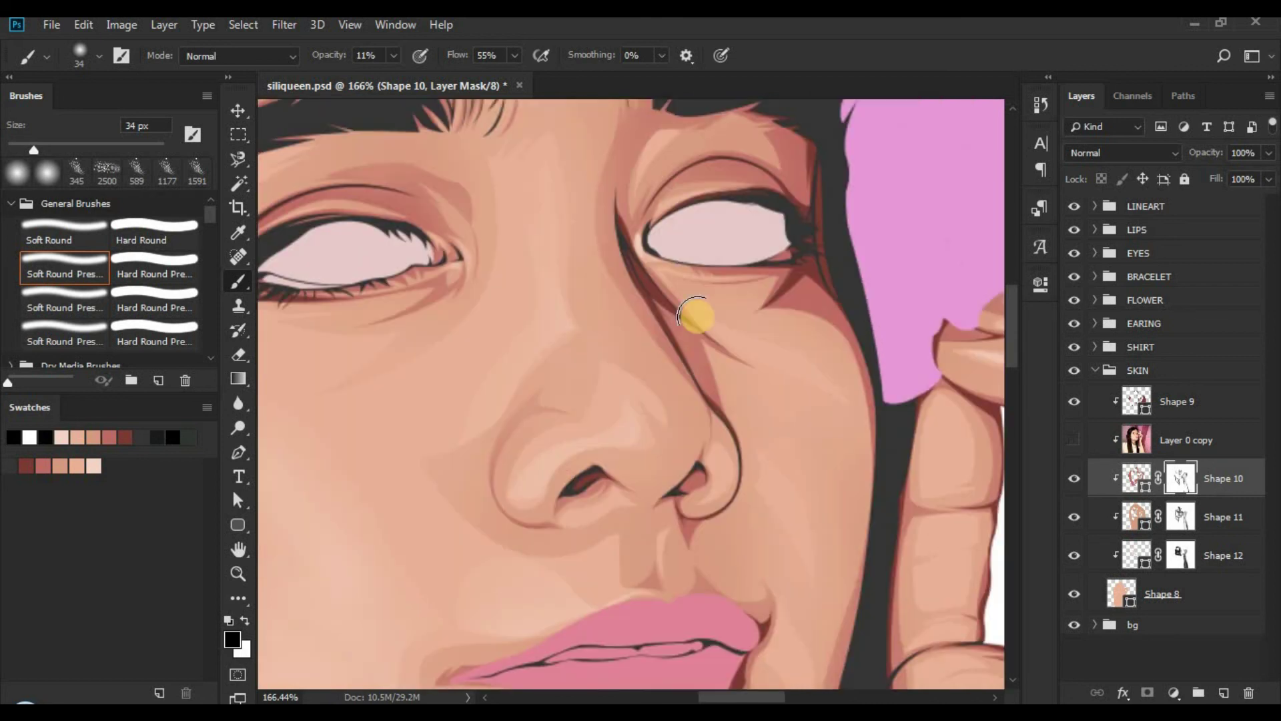
Step: Soften the Shape 10 shading under the far eye and down the far cheek beside the nose on the mask
mouse_move(698, 319)
left_mouse_down()
mouse_move(733, 398)
mouse_move(720, 409)
mouse_move(692, 321)
mouse_move(757, 464)
mouse_move(700, 301)
mouse_move(760, 423)
left_mouse_up()
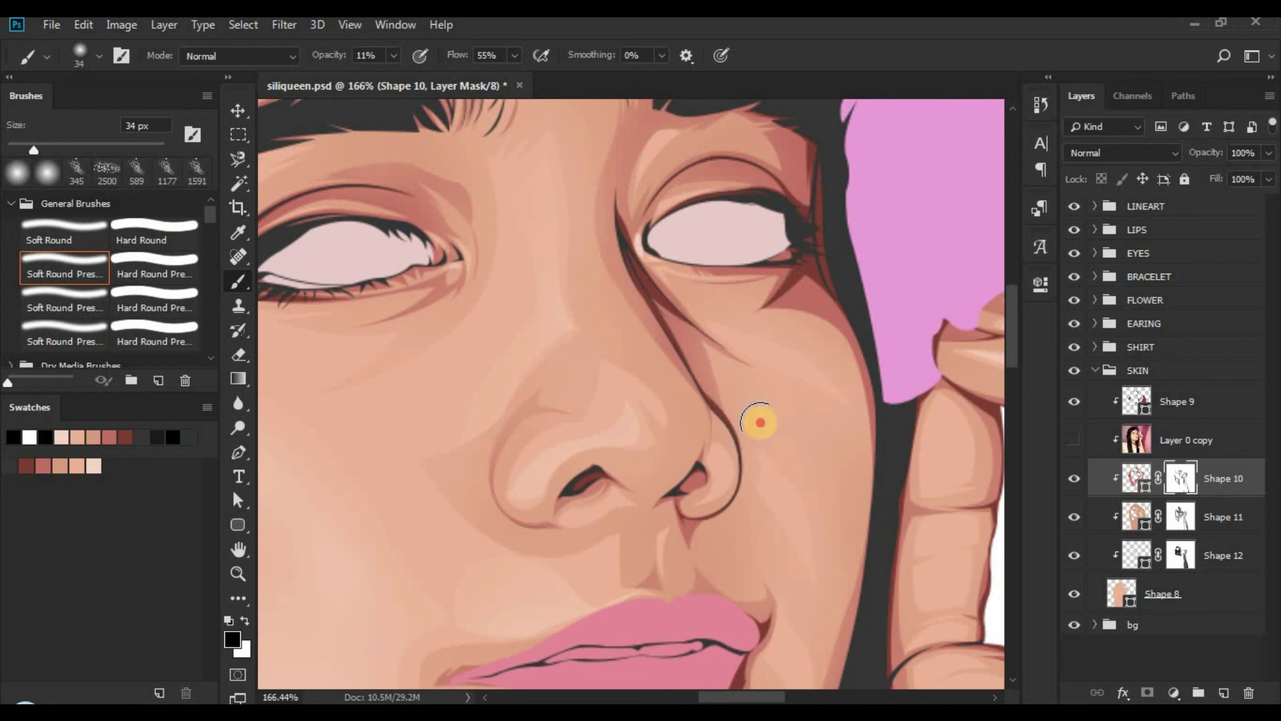
mouse_move(716, 334)
left_mouse_down()
mouse_move(756, 378)
mouse_move(761, 275)
mouse_move(717, 271)
mouse_move(725, 286)
mouse_move(765, 271)
mouse_move(753, 334)
mouse_move(764, 353)
mouse_move(769, 320)
mouse_move(814, 310)
mouse_move(783, 330)
mouse_move(806, 322)
mouse_move(730, 301)
mouse_move(832, 314)
mouse_move(780, 309)
mouse_move(864, 445)
mouse_move(854, 346)
mouse_move(866, 382)
mouse_move(866, 425)
mouse_move(850, 424)
mouse_move(828, 303)
mouse_move(759, 306)
mouse_move(832, 352)
mouse_move(874, 518)
left_mouse_up()
scroll(807, 309, "down", 5)
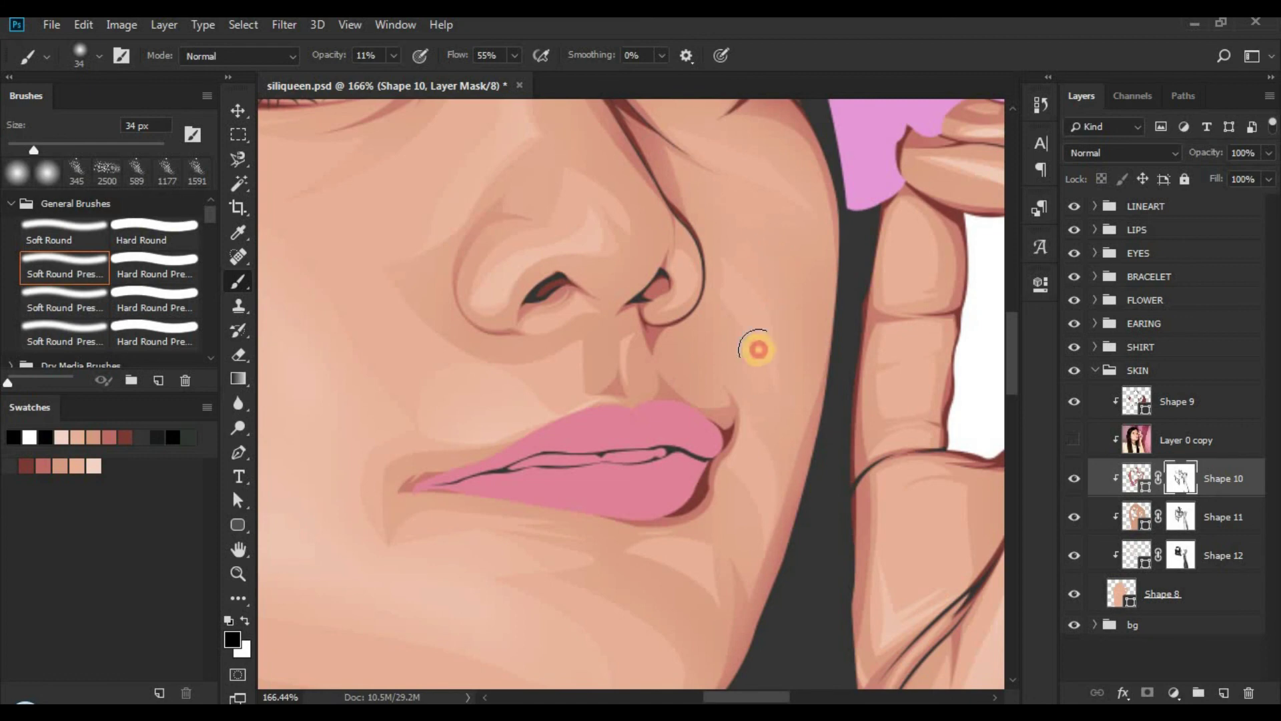
mouse_move(758, 349)
left_mouse_down()
mouse_move(623, 345)
mouse_move(694, 362)
mouse_move(636, 335)
left_mouse_up()
Step: Soften the Shape 10 shading around the far brow and along the forehead hairline on the mask with the 34 px brush
key("z")
left_click_drag(753, 300, 694, 358)
left_click_drag(666, 181, 712, 166)
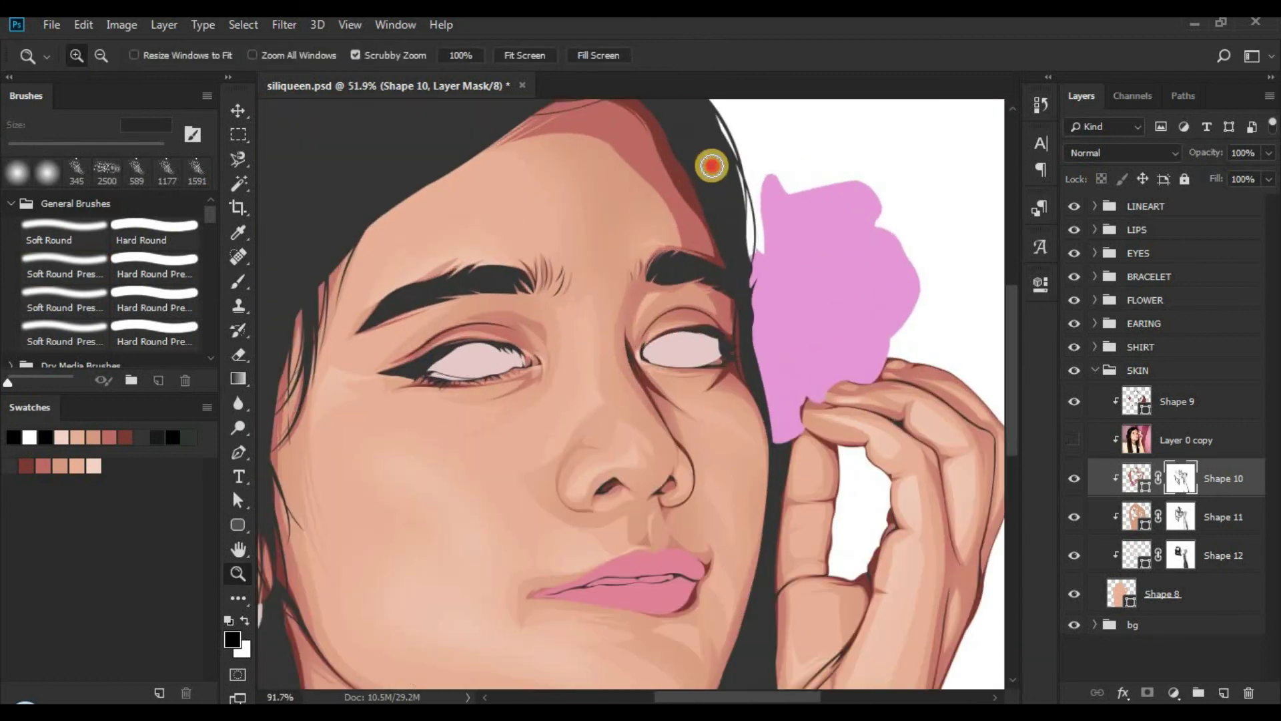
key("b")
key("z")
mouse_move(687, 212)
left_mouse_down()
mouse_move(738, 208)
mouse_move(728, 368)
left_mouse_up()
key("b")
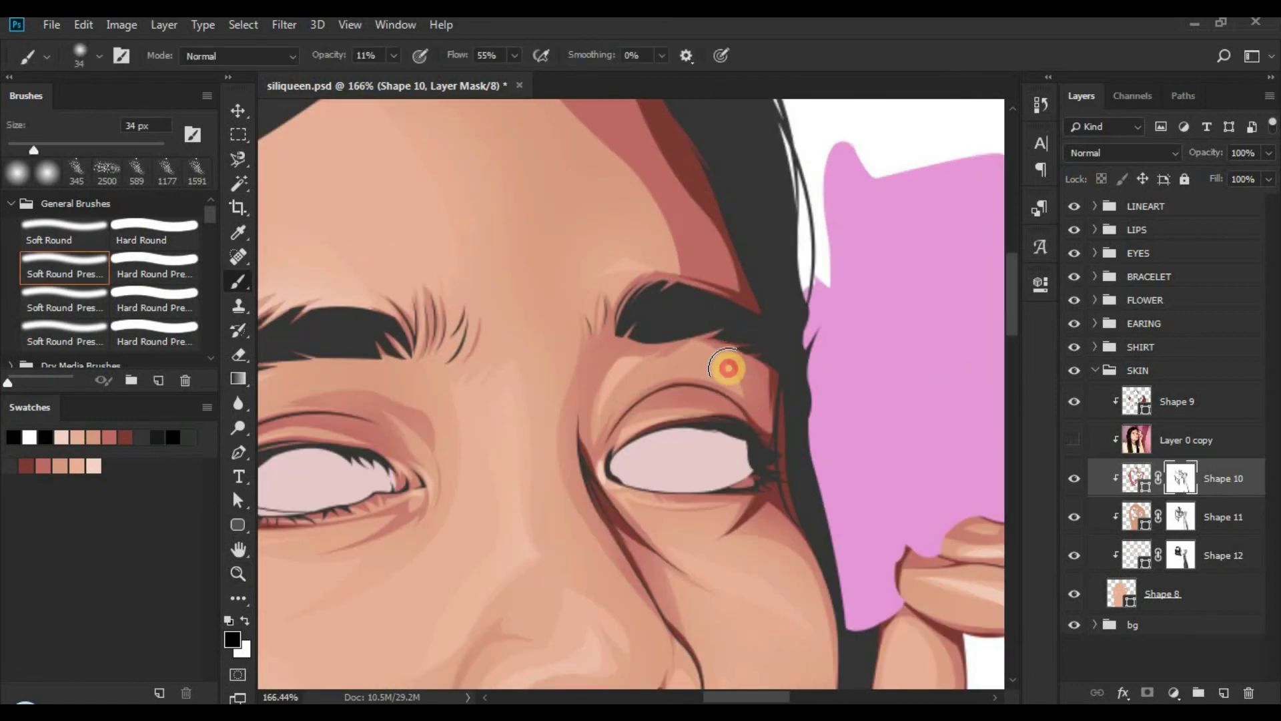
left_click_drag(682, 302, 665, 259)
left_click_drag(653, 191, 741, 426)
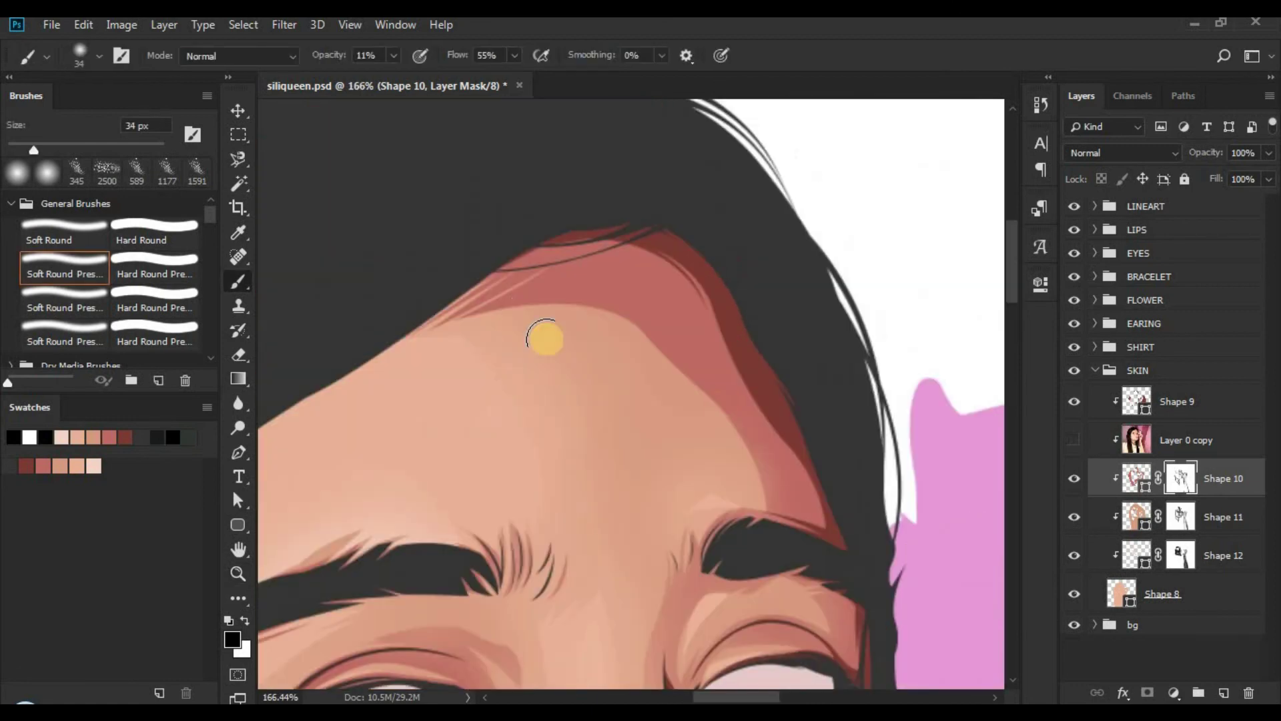
left_click_drag(529, 278, 391, 334)
Step: Blend the Shape 10 shading across the upper forehead and down to the far eyebrow on the mask with a 53 px brush
left_click_drag(482, 347, 505, 347, "alt")
mouse_move(537, 273)
left_mouse_down()
mouse_move(593, 314)
mouse_move(528, 285)
mouse_move(489, 327)
left_mouse_up()
mouse_move(615, 310)
left_mouse_down()
mouse_move(563, 307)
mouse_move(607, 317)
mouse_move(686, 384)
mouse_move(660, 363)
mouse_move(682, 411)
mouse_move(669, 367)
mouse_move(556, 309)
mouse_move(498, 298)
mouse_move(692, 337)
mouse_move(766, 520)
left_mouse_up()
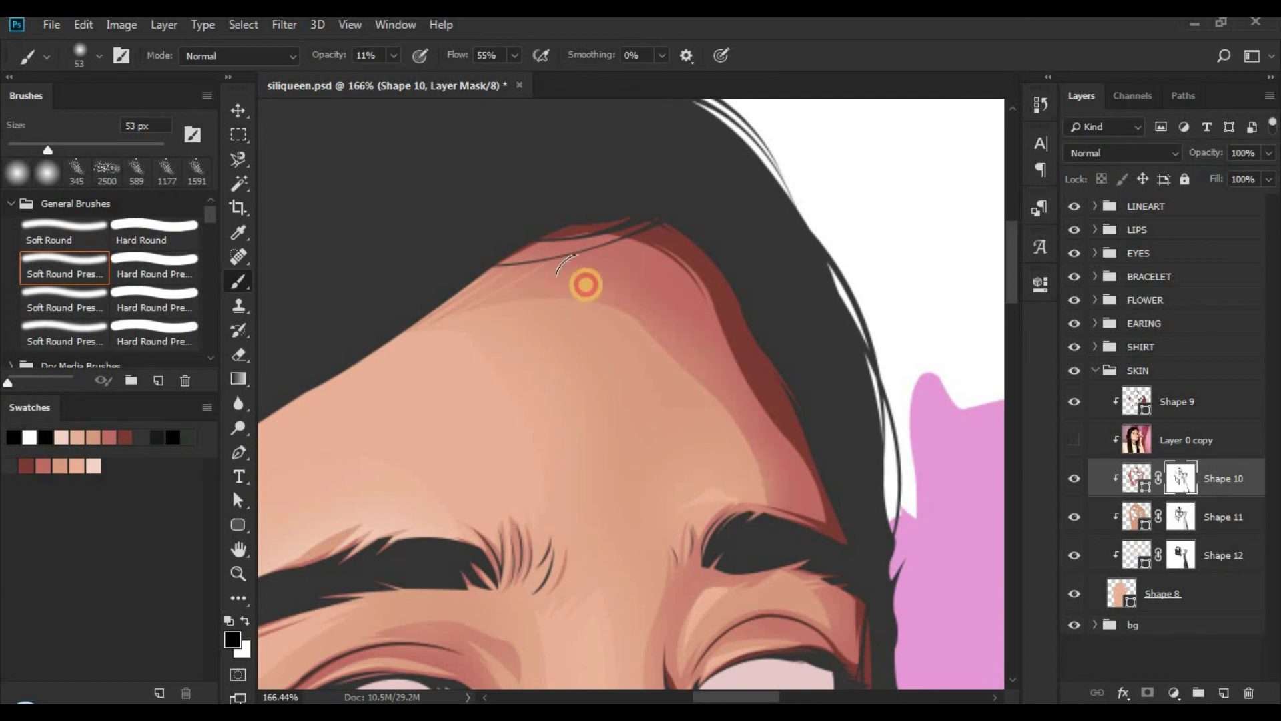
left_click_drag(586, 285, 767, 486)
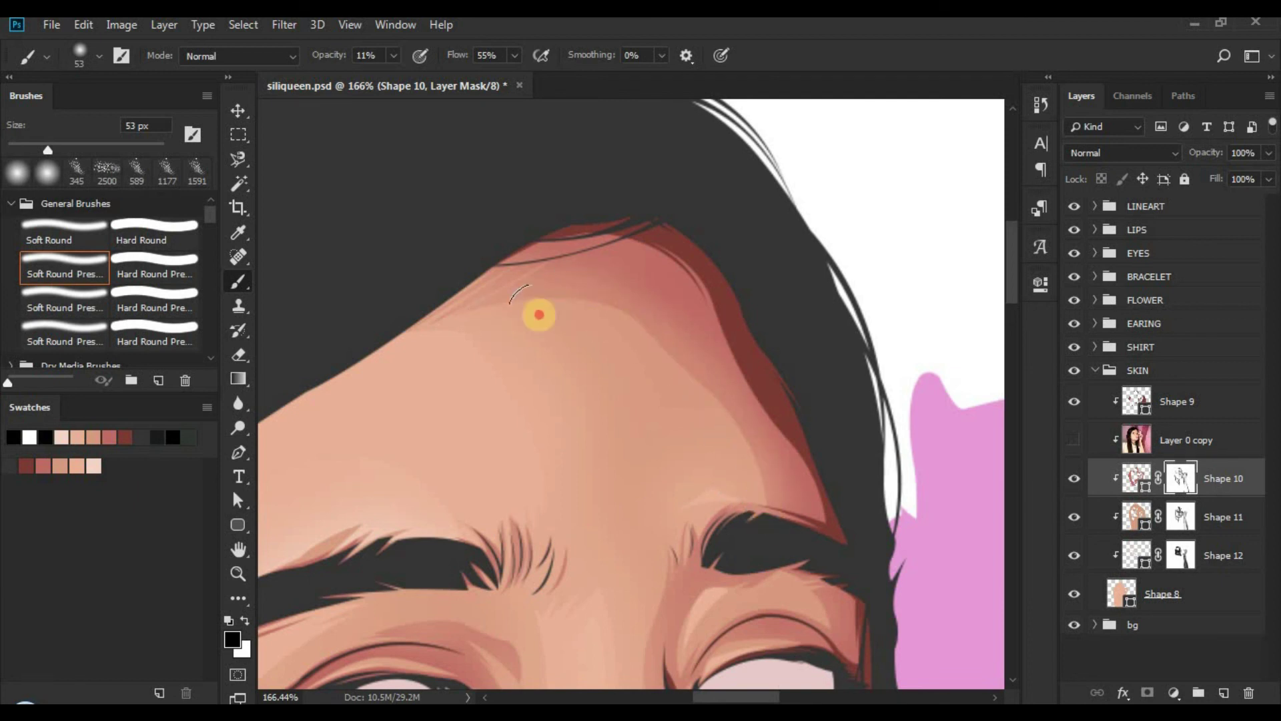
mouse_move(457, 301)
left_mouse_down()
mouse_move(643, 352)
mouse_move(650, 339)
left_mouse_up()
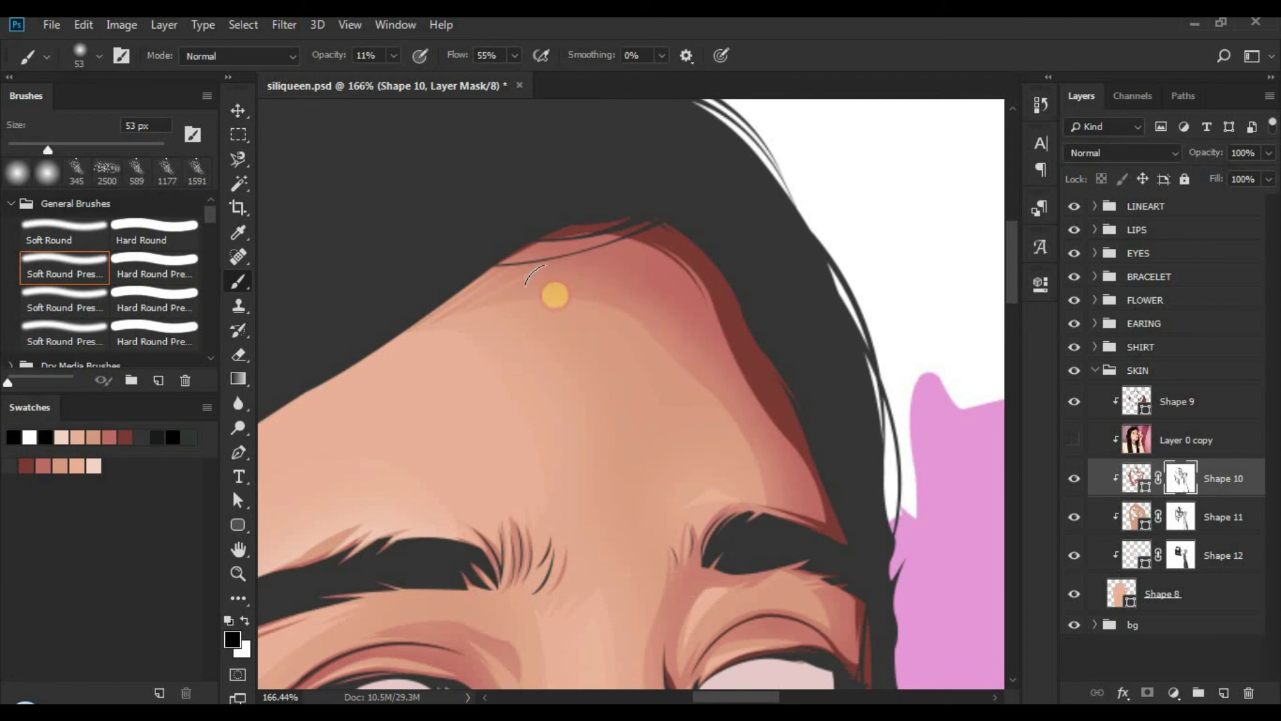
mouse_move(555, 295)
left_mouse_down()
mouse_move(712, 381)
mouse_move(746, 426)
left_mouse_up()
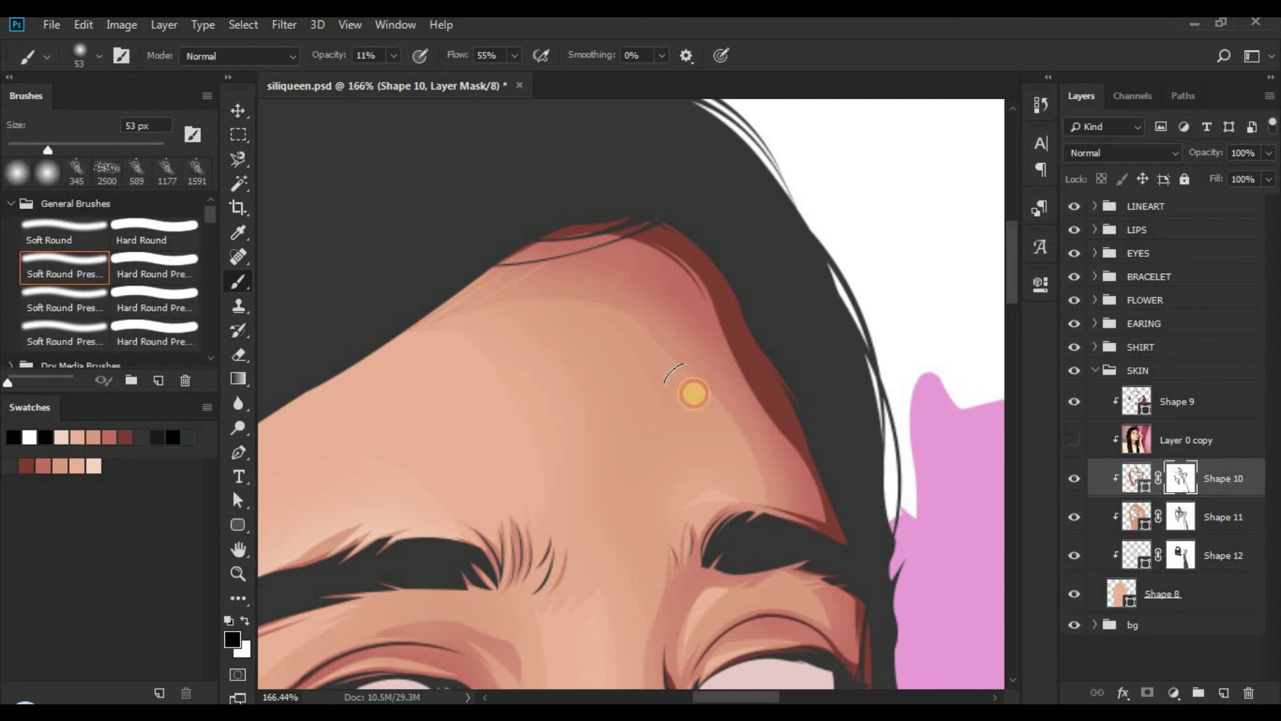
mouse_move(637, 307)
left_mouse_down()
mouse_move(517, 248)
mouse_move(708, 311)
mouse_move(591, 299)
mouse_move(463, 339)
mouse_move(574, 294)
mouse_move(646, 298)
mouse_move(777, 519)
mouse_move(754, 461)
mouse_move(518, 283)
mouse_move(462, 308)
mouse_move(613, 303)
mouse_move(461, 284)
left_mouse_up()
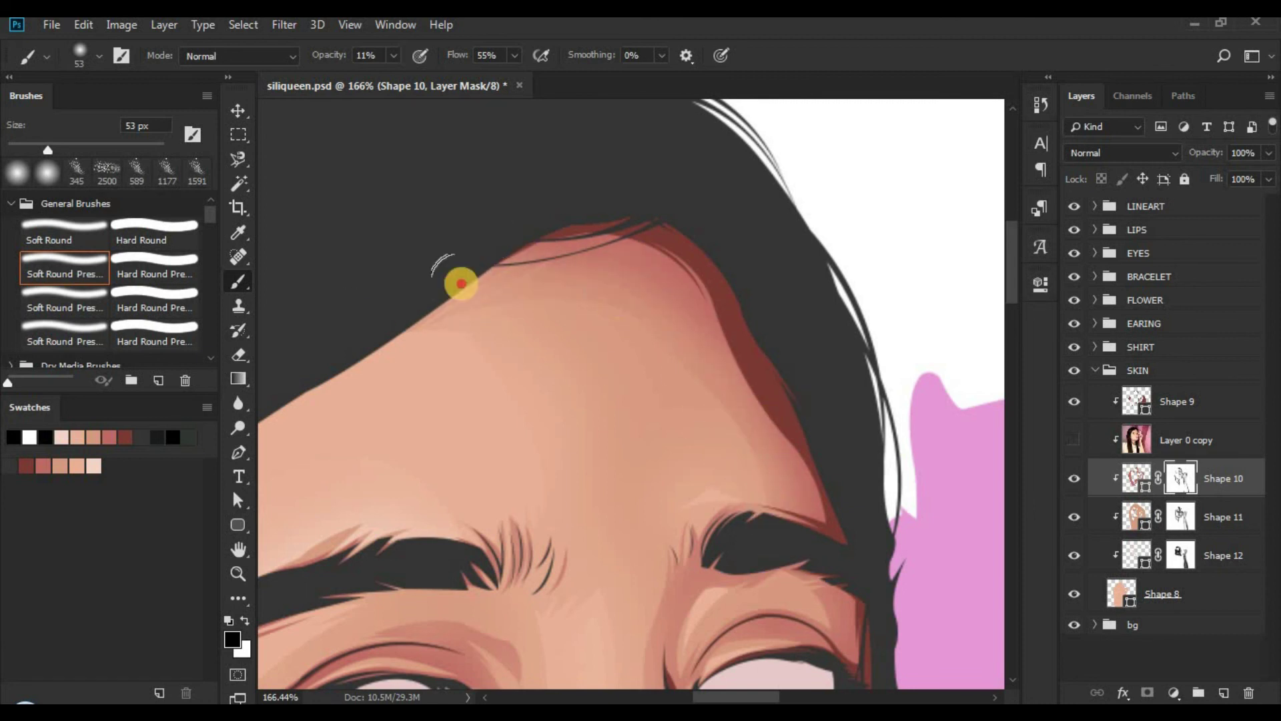
key("z")
left_click_drag(574, 275, 448, 269)
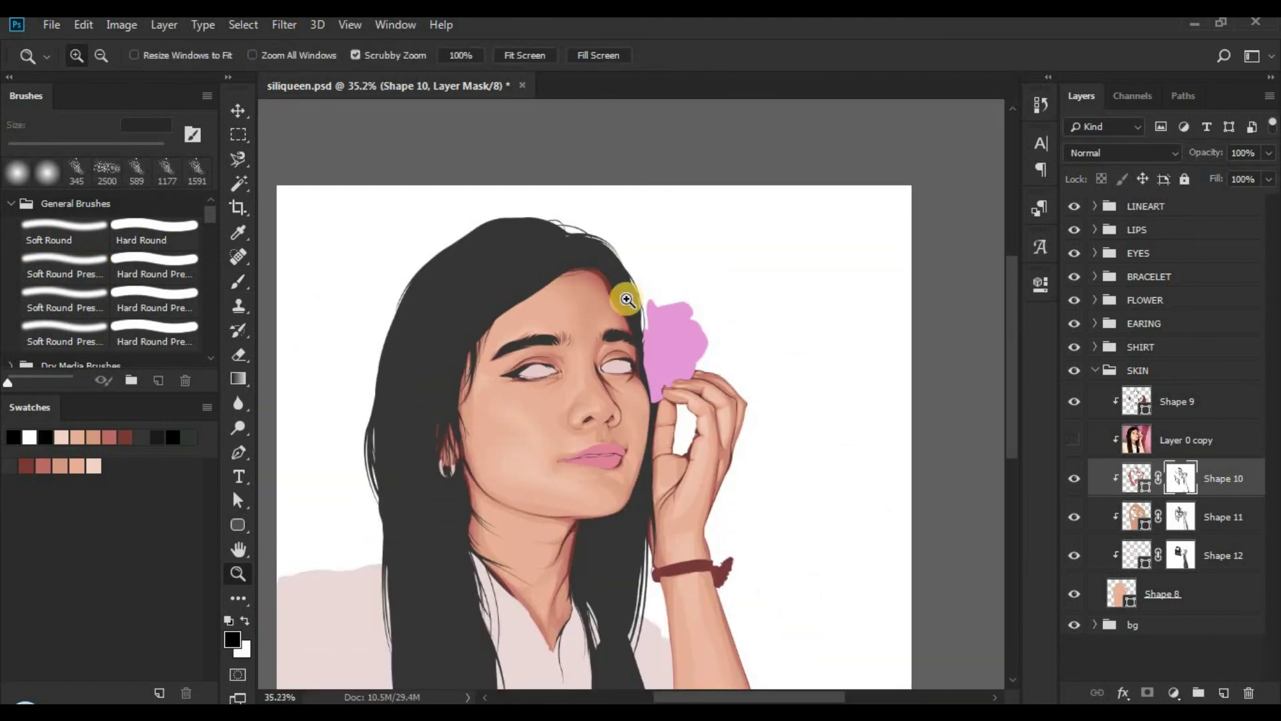
scroll(592, 289, "down", 2)
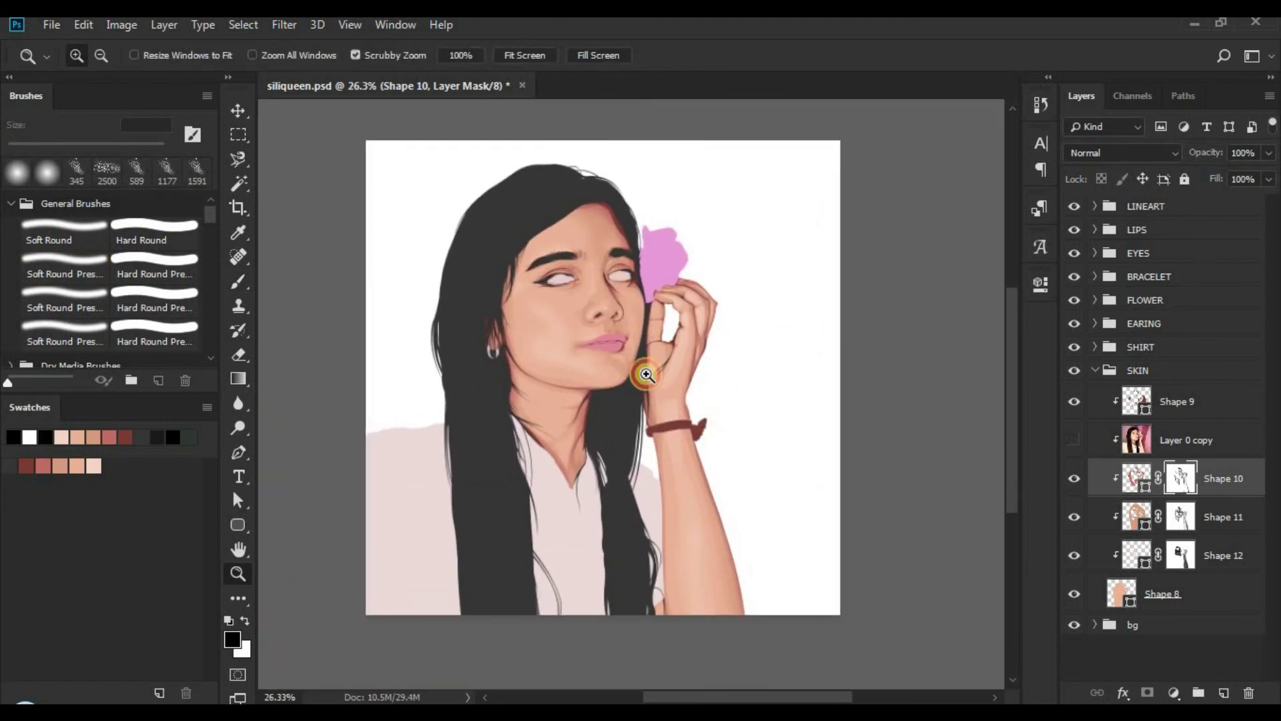
Step: Move the Layer 0 copy reference photo above Shape 9 and add a layer mask to Shape 9
scroll(617, 299, "up", 2)
scroll(665, 319, "up", 2)
scroll(626, 287, "up", 2)
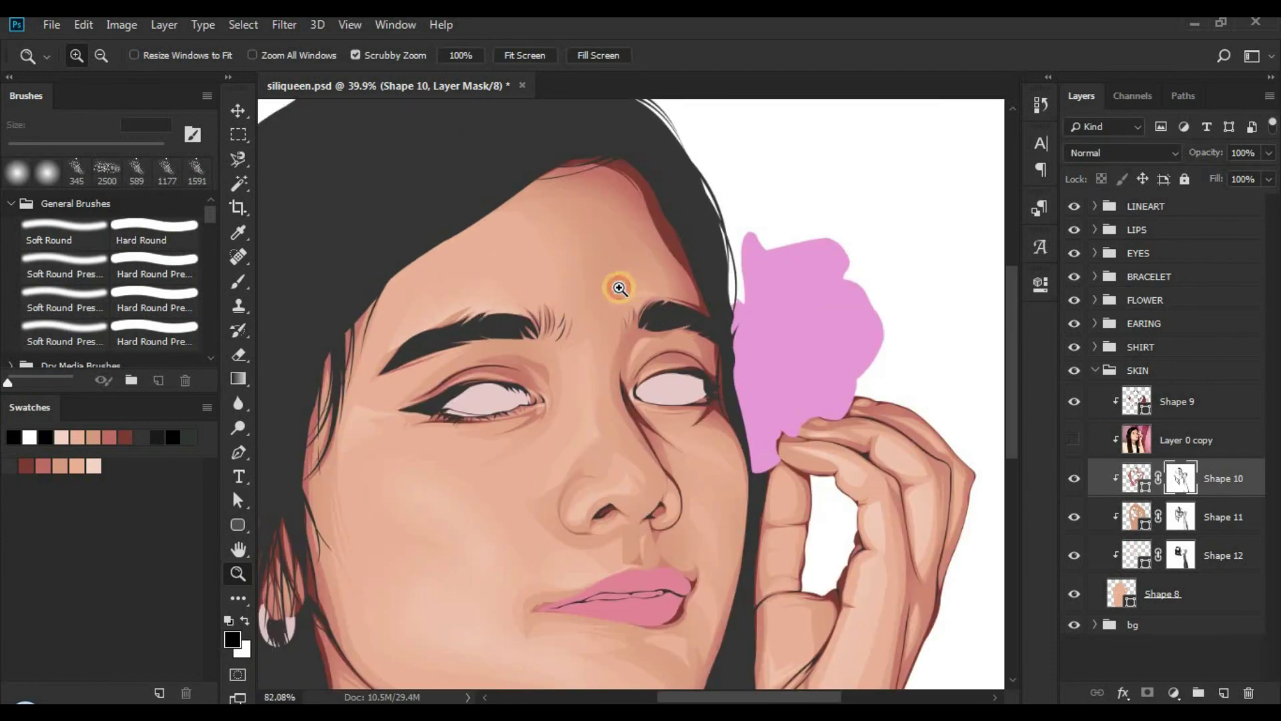
scroll(619, 289, "down", 1)
left_click_drag(1194, 440, 1204, 397)
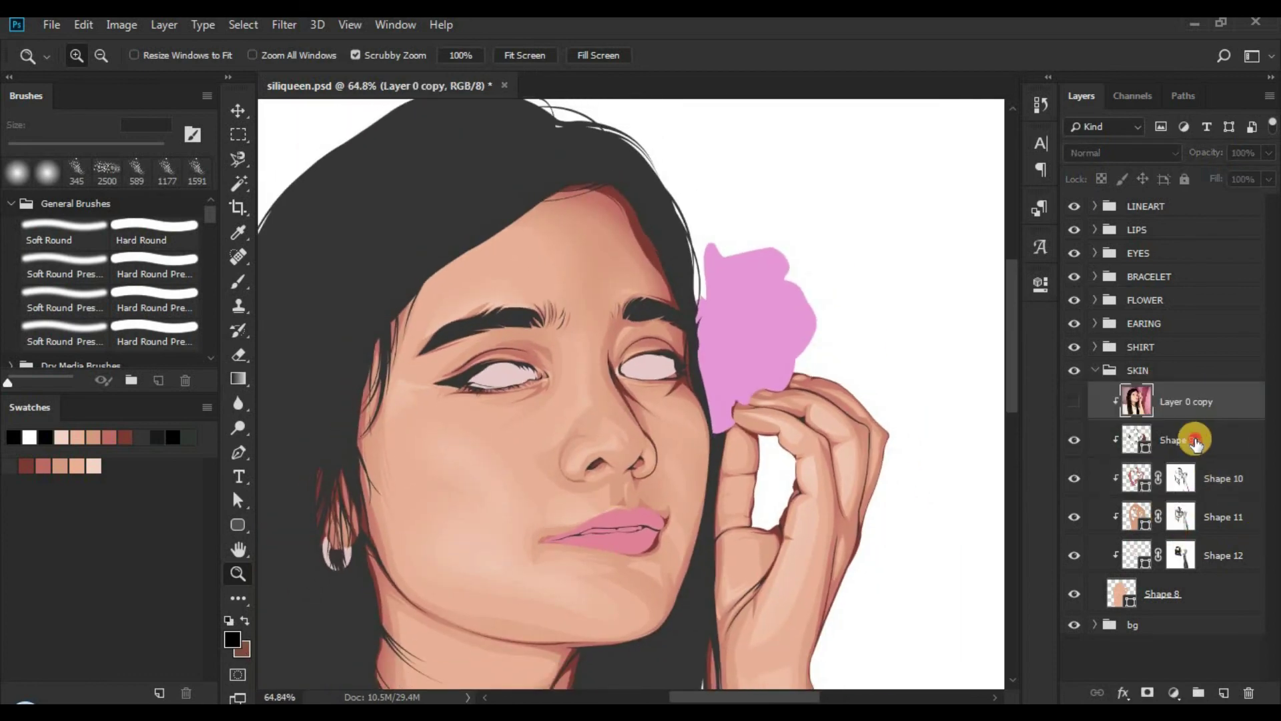
left_click(1195, 441)
left_click(1145, 693)
Step: Soften the Shape 9 shading down the far forehead hairline on the mask with a 33 px brush
left_click_drag(680, 551, 663, 565)
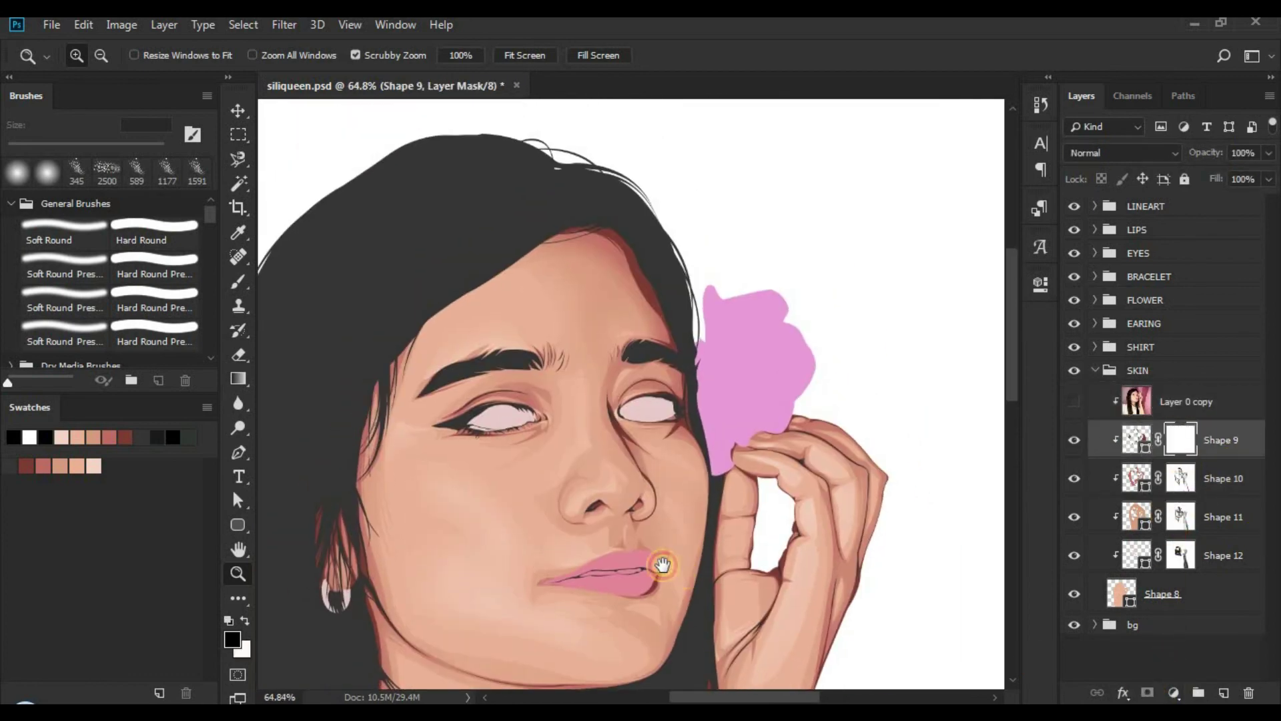
mouse_move(611, 224)
left_mouse_down()
mouse_move(692, 197)
mouse_move(767, 198)
left_mouse_up()
key("b")
right_click(623, 300, "alt")
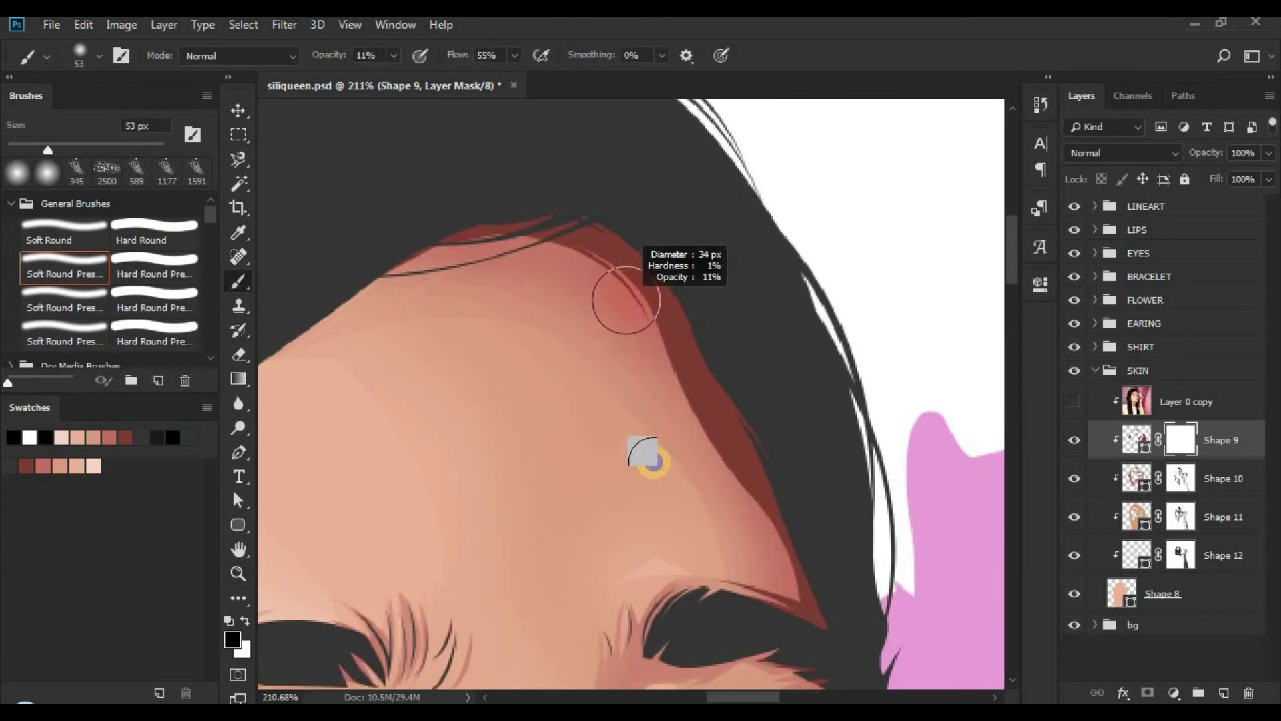
left_click_drag(646, 455, 599, 360)
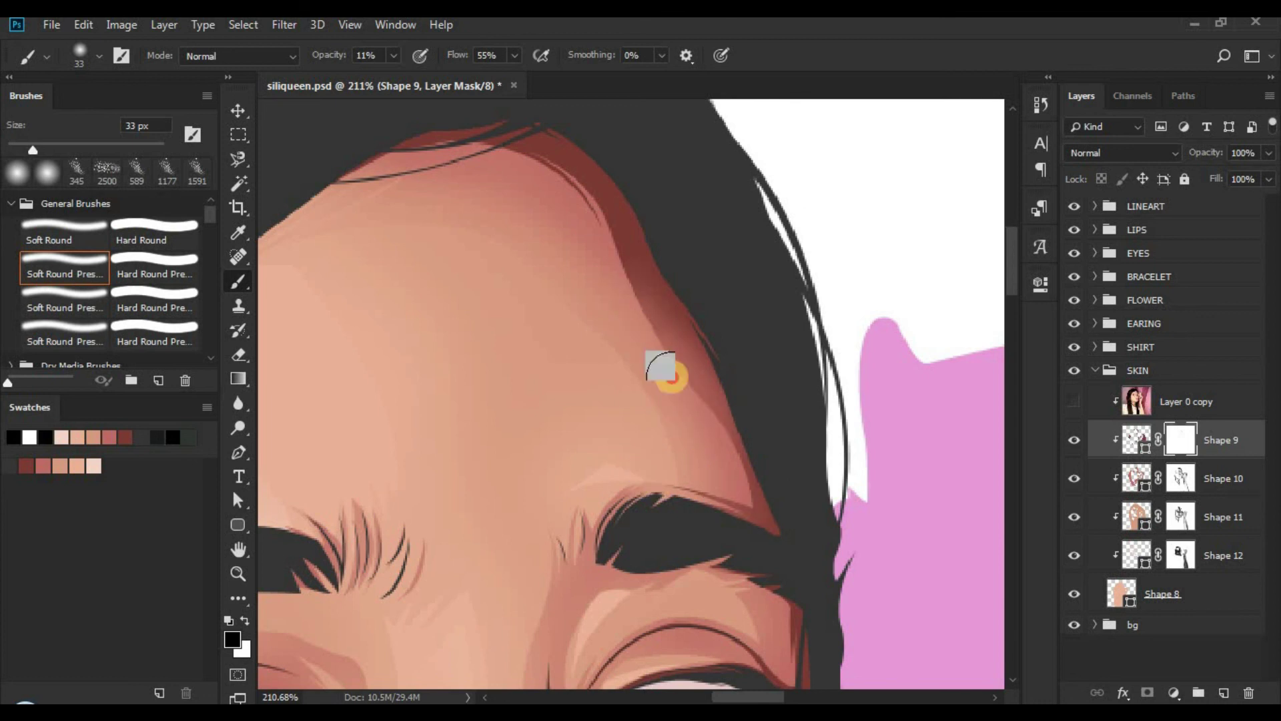
left_click(578, 228)
mouse_move(566, 214)
left_mouse_down()
mouse_move(747, 461)
mouse_move(682, 443)
mouse_move(736, 450)
mouse_move(752, 533)
left_mouse_up()
left_click_drag(620, 429, 772, 553)
mouse_move(705, 345)
left_mouse_down()
mouse_move(522, 296)
mouse_move(609, 274)
mouse_move(670, 278)
mouse_move(714, 297)
mouse_move(757, 366)
left_mouse_up()
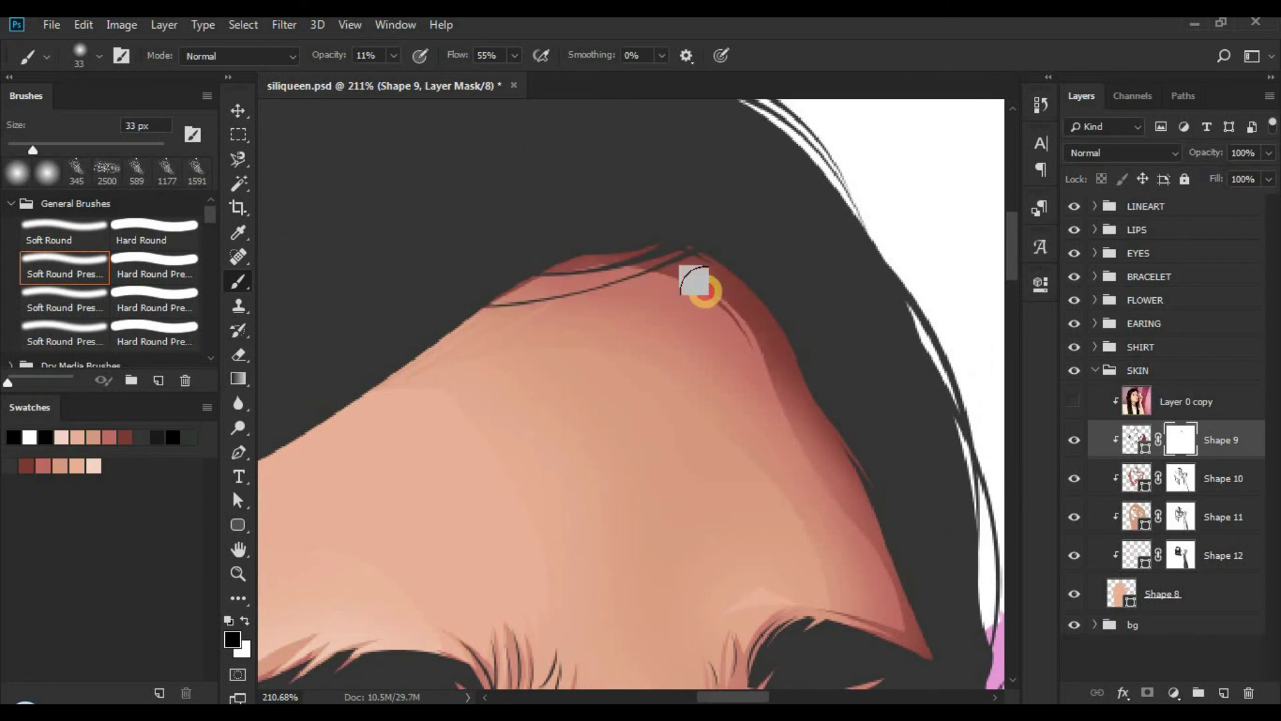
Step: Blend the Shape 9 shading across the top of the forehead and down to the far eyebrow's end on the mask
left_click_drag(704, 291, 727, 310)
mouse_move(562, 306)
left_mouse_down()
mouse_move(600, 259)
mouse_move(662, 271)
mouse_move(725, 334)
mouse_move(761, 333)
mouse_move(750, 335)
mouse_move(760, 348)
mouse_move(618, 276)
mouse_move(612, 292)
mouse_move(719, 324)
mouse_move(729, 286)
left_mouse_up()
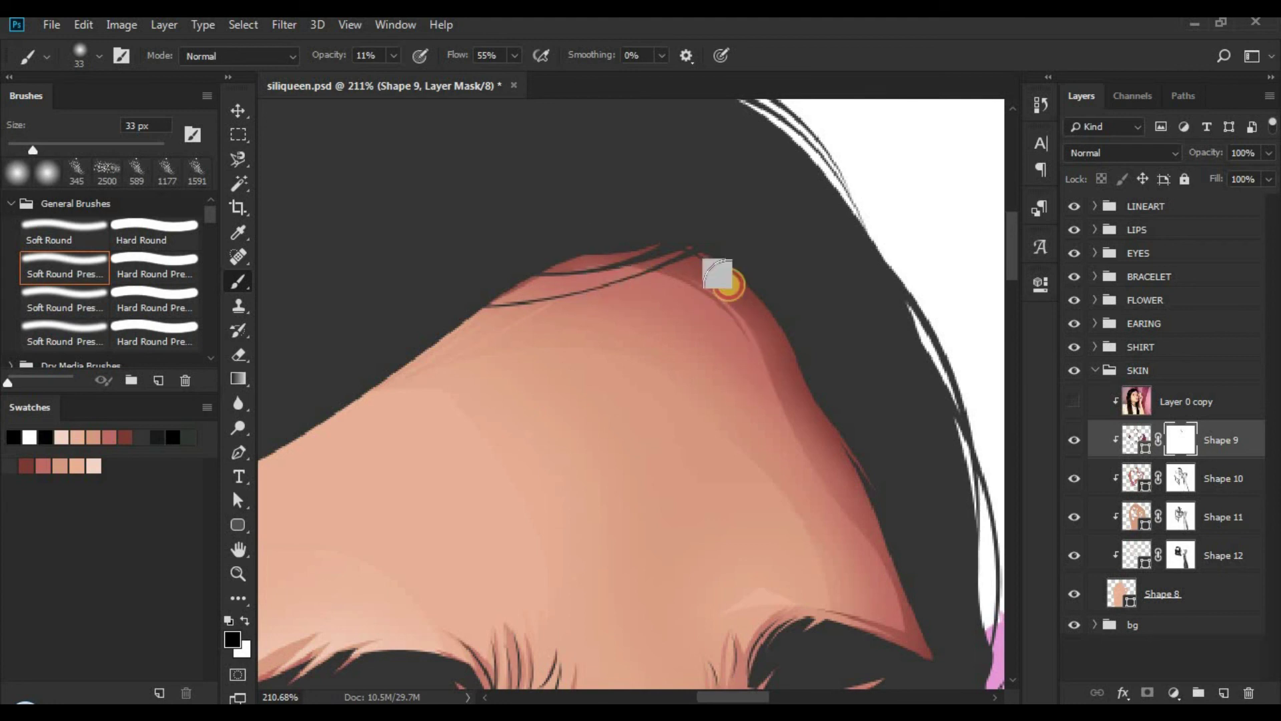
mouse_move(567, 312)
left_mouse_down()
mouse_move(783, 362)
mouse_move(665, 288)
mouse_move(831, 455)
mouse_move(917, 673)
mouse_move(757, 363)
left_mouse_up()
key("x")
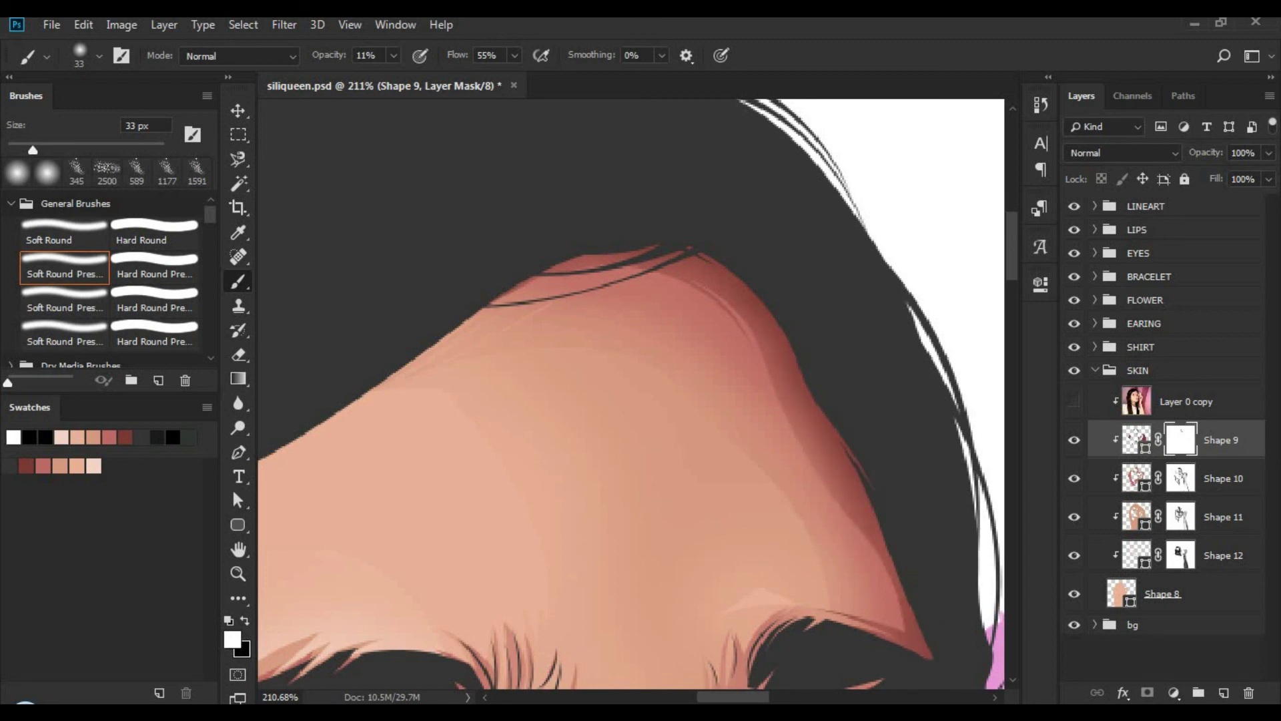
key("x")
mouse_move(740, 343)
left_mouse_down()
mouse_move(696, 291)
mouse_move(802, 479)
mouse_move(856, 530)
mouse_move(898, 653)
mouse_move(928, 684)
left_mouse_up()
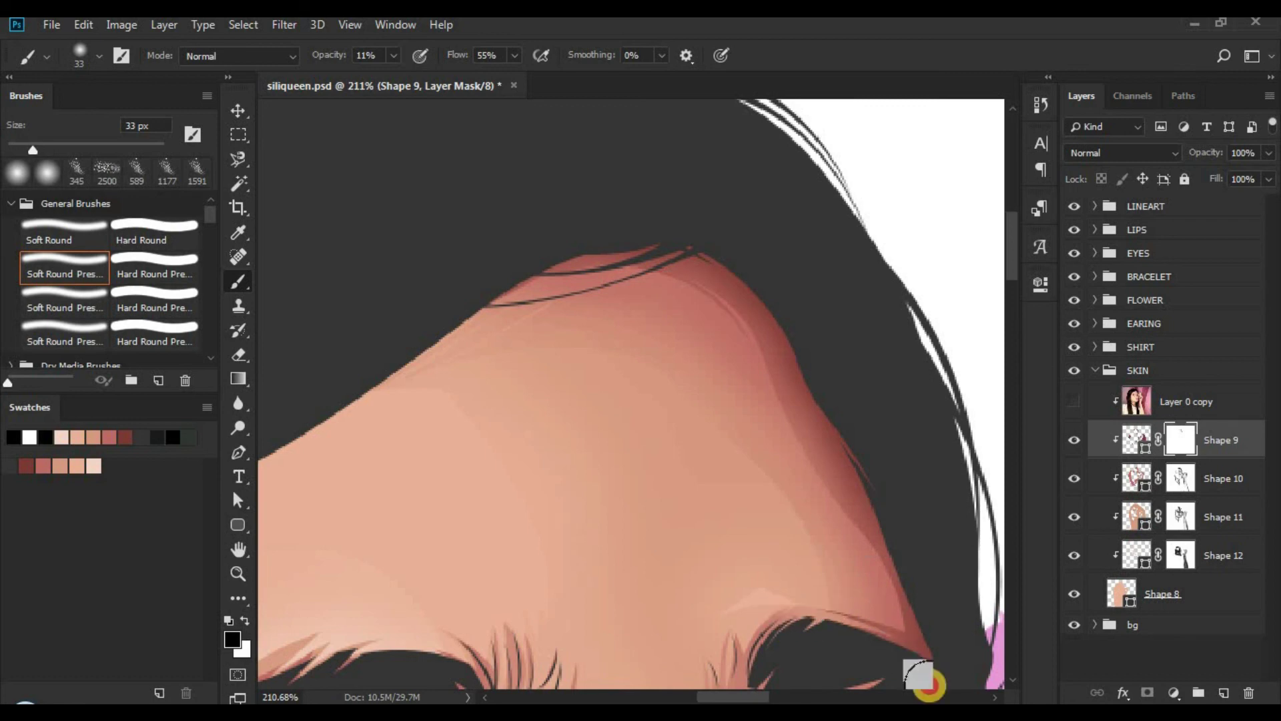
Step: Soften the Shape 9 shading at the far eye's inner corner and along the side of the nose on the mask
left_click_drag(630, 434, 467, 400)
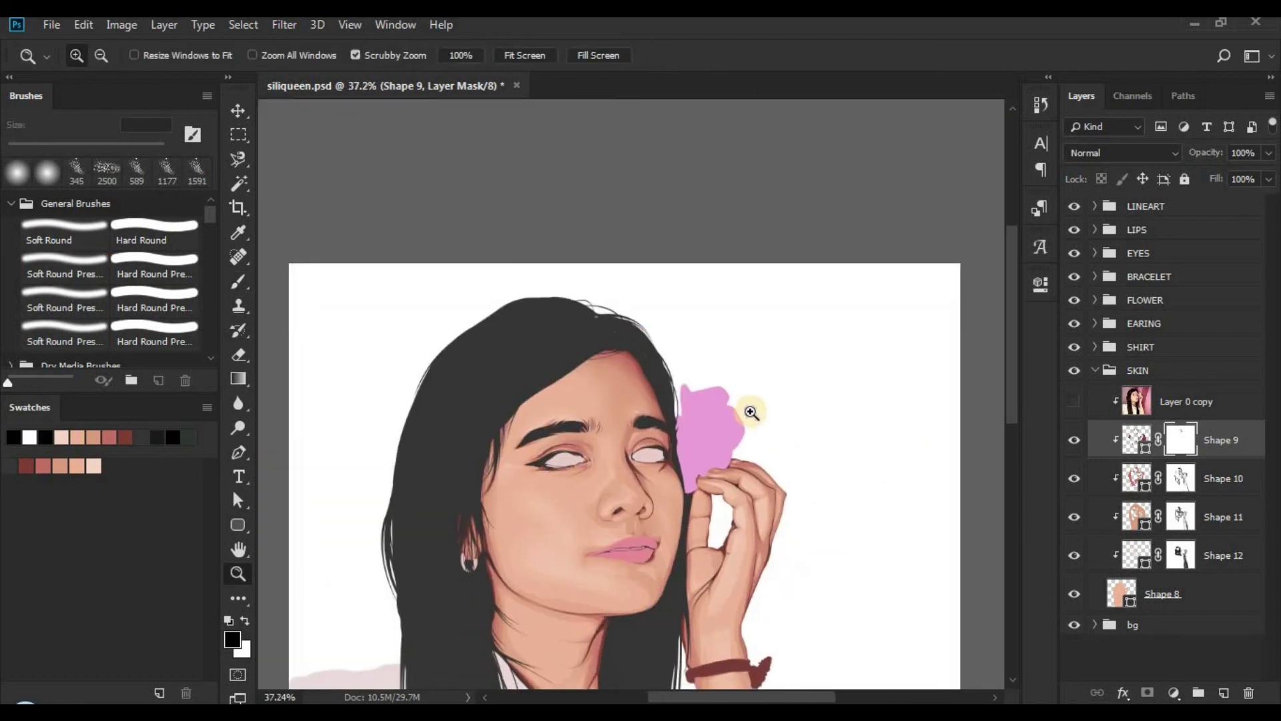
left_click_drag(659, 466, 807, 465)
key("b")
left_click_drag(578, 494, 537, 374)
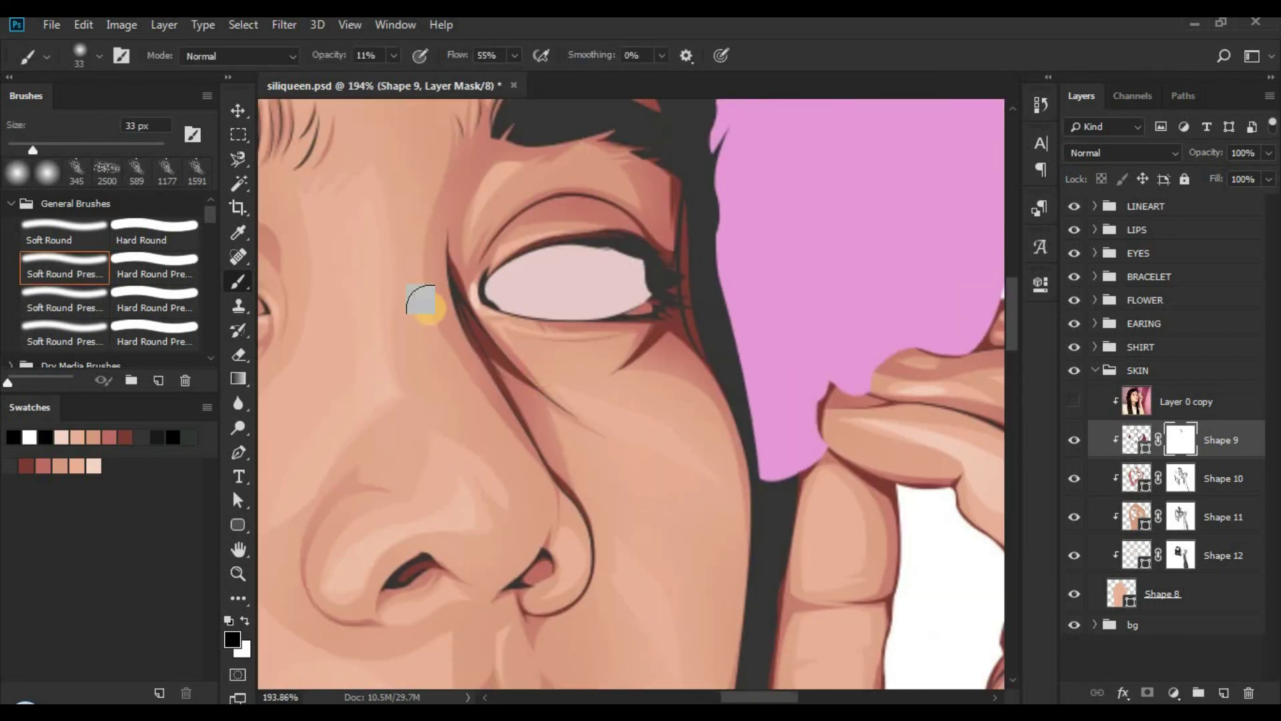
left_click_drag(427, 306, 547, 425)
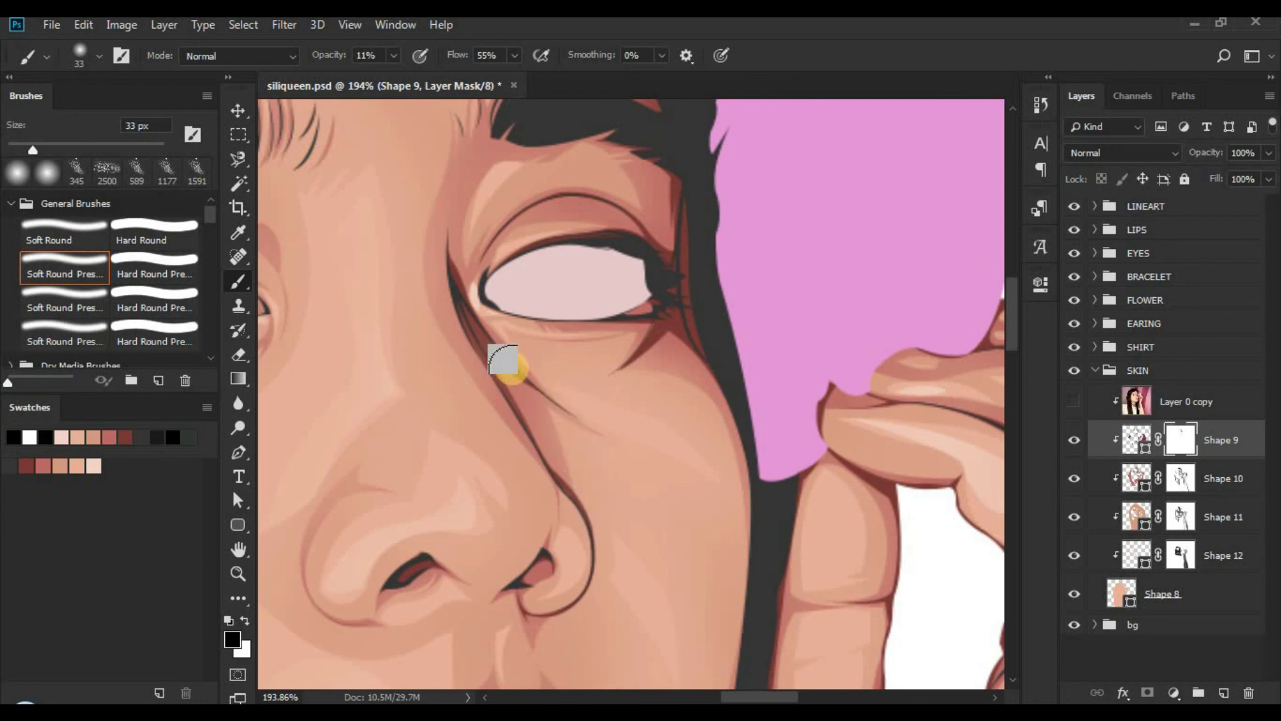
mouse_move(552, 244)
left_mouse_down()
mouse_move(667, 171)
mouse_move(638, 243)
mouse_move(643, 362)
mouse_move(703, 323)
mouse_move(614, 407)
mouse_move(669, 315)
mouse_move(660, 415)
mouse_move(464, 399)
left_mouse_up()
left_click_drag(627, 371, 717, 371)
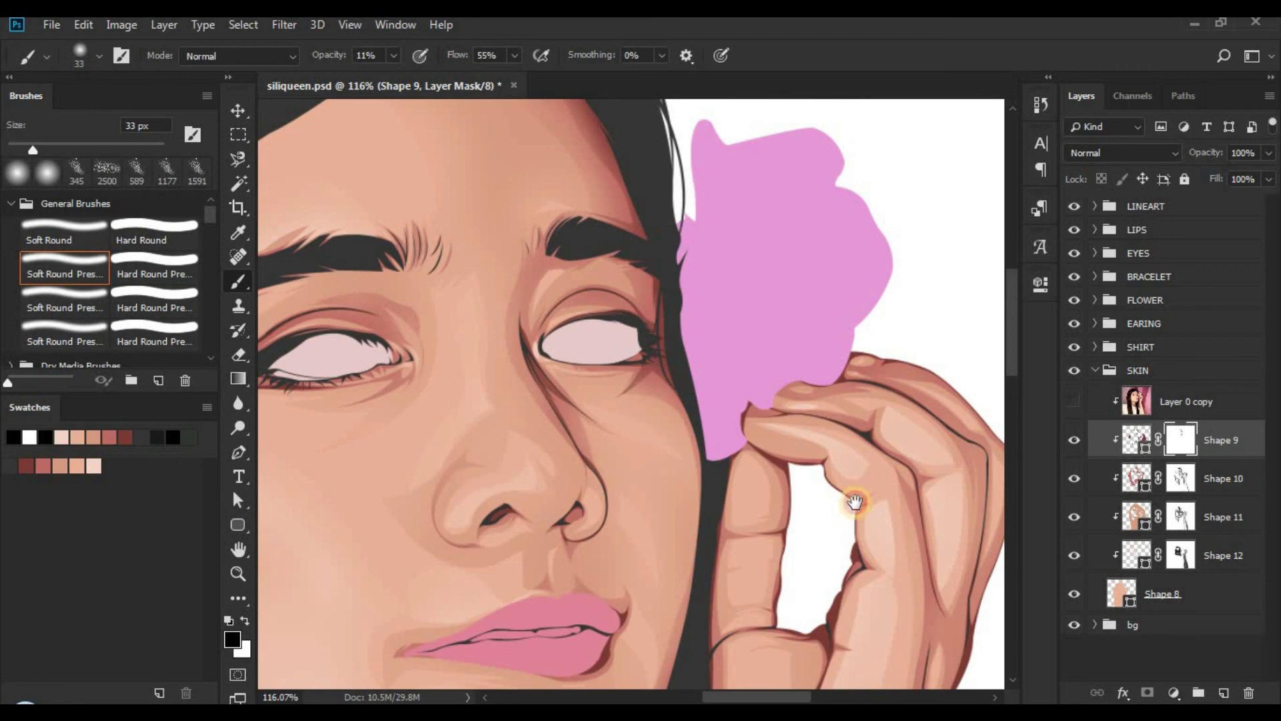
Step: Soften the Shape 9 shading on the ear and the adjoining edge of the face on the mask
left_click_drag(855, 503, 1182, 505)
left_click_drag(641, 378, 606, 366)
left_click_drag(558, 495, 622, 187)
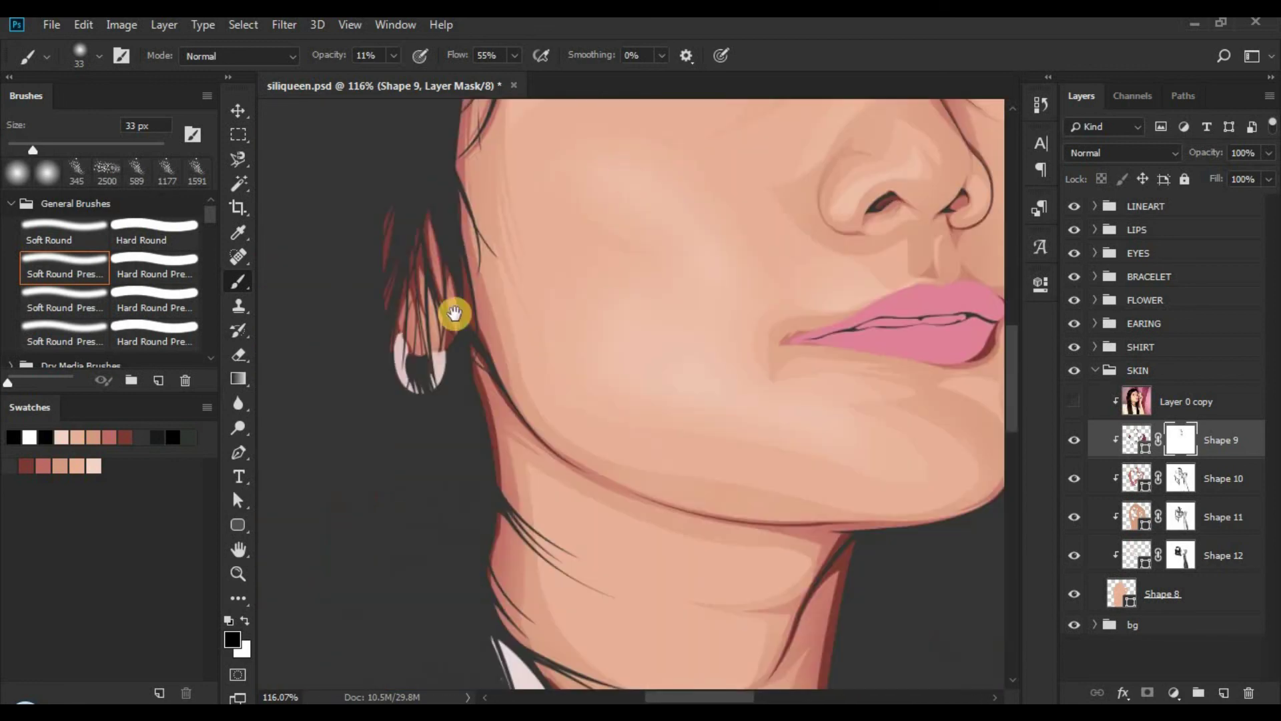
mouse_move(455, 314)
left_mouse_down()
mouse_move(494, 373)
mouse_move(485, 350)
mouse_move(455, 353)
mouse_move(466, 335)
left_mouse_up()
left_click_drag(521, 370, 429, 424)
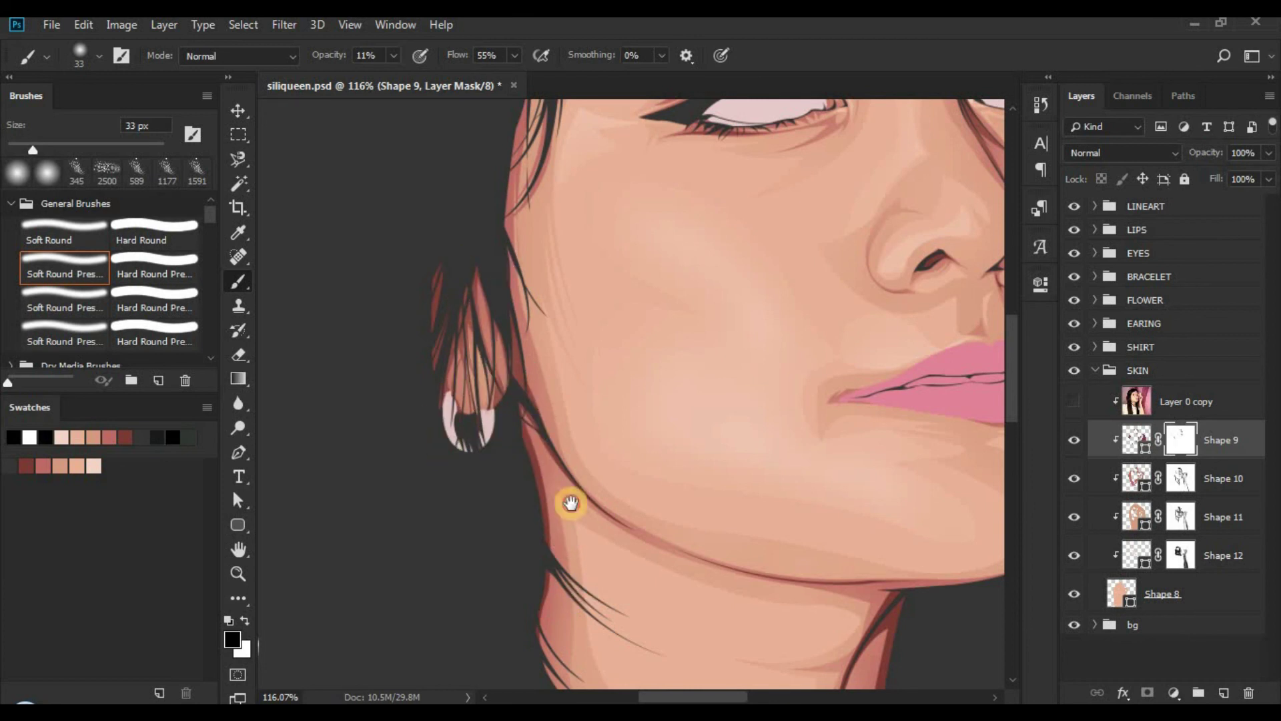
Step: Blend the Shape 9 shading below the jaw and down the sides of the neck on the mask
left_click_drag(570, 503, 564, 367)
left_click(551, 502)
left_click_drag(544, 542, 449, 349)
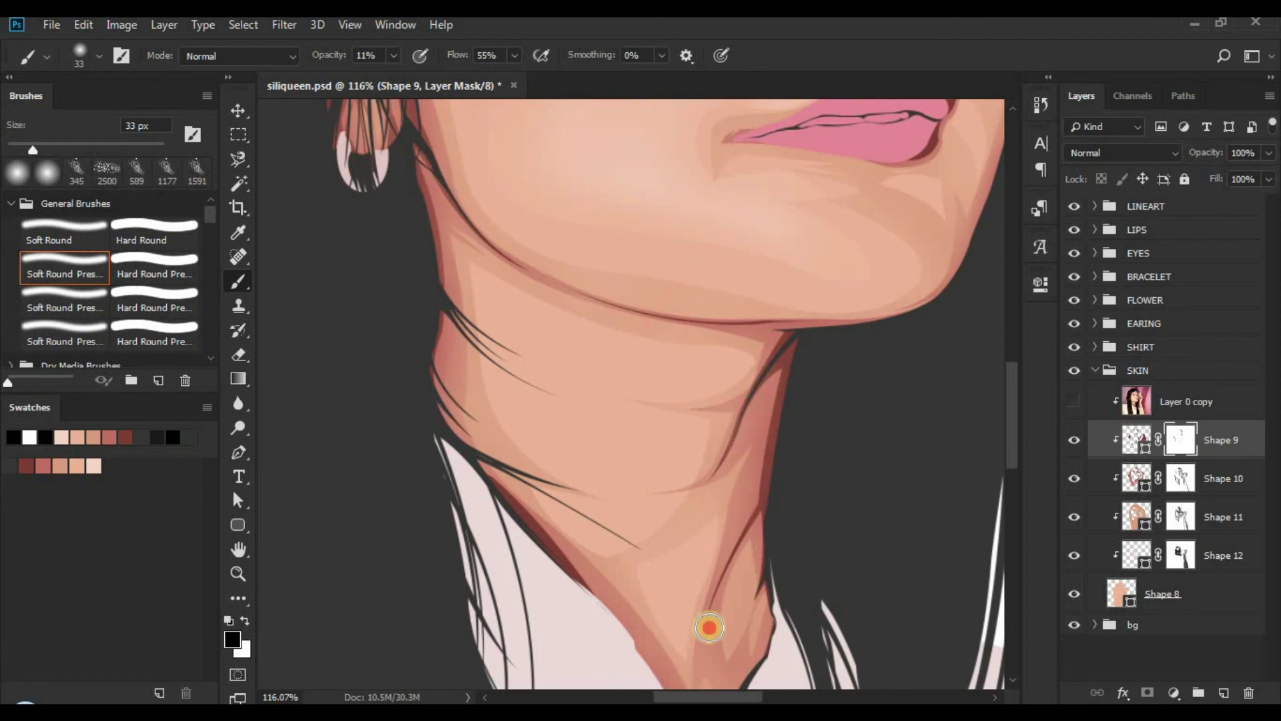
key("z")
left_click_drag(684, 365, 586, 349)
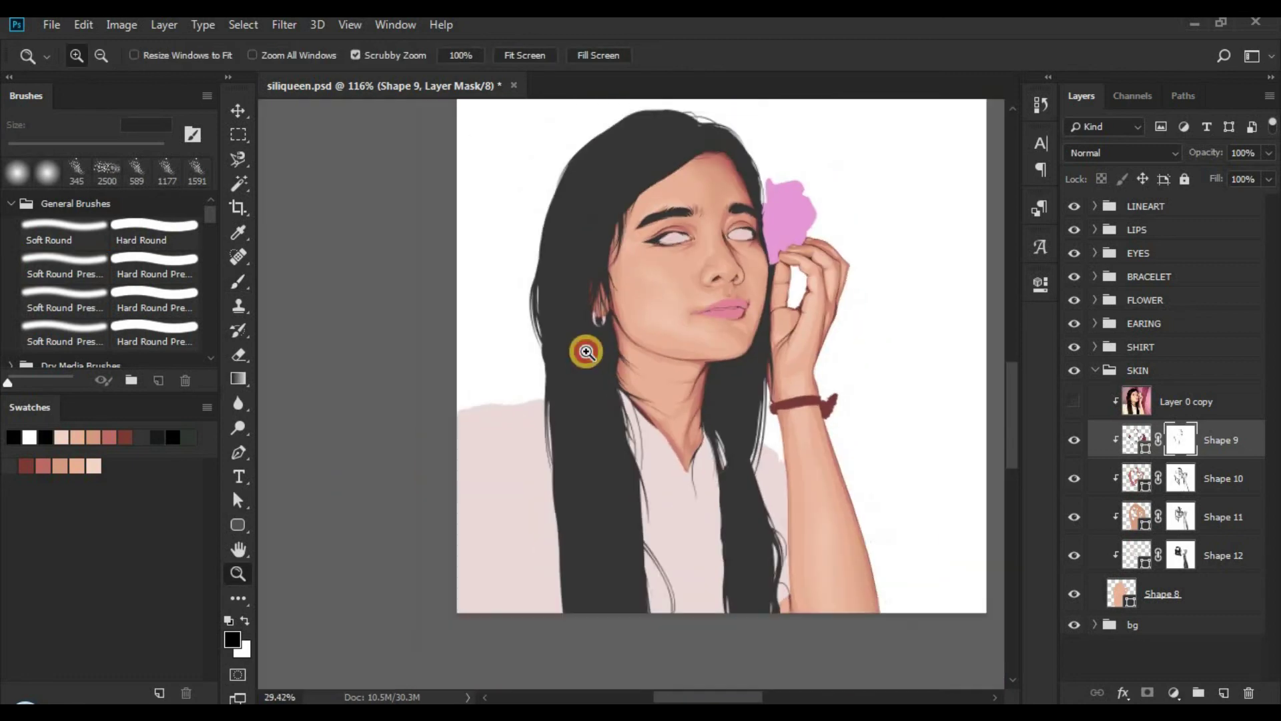
Step: Soften the Shape 9 shading on the lower neck along the shirt collar on the mask
left_click_drag(509, 491, 378, 626)
left_click_drag(535, 499, 491, 494)
mouse_move(524, 561)
left_mouse_down()
mouse_move(554, 458)
mouse_move(681, 409)
mouse_move(741, 407)
left_mouse_up()
key("b")
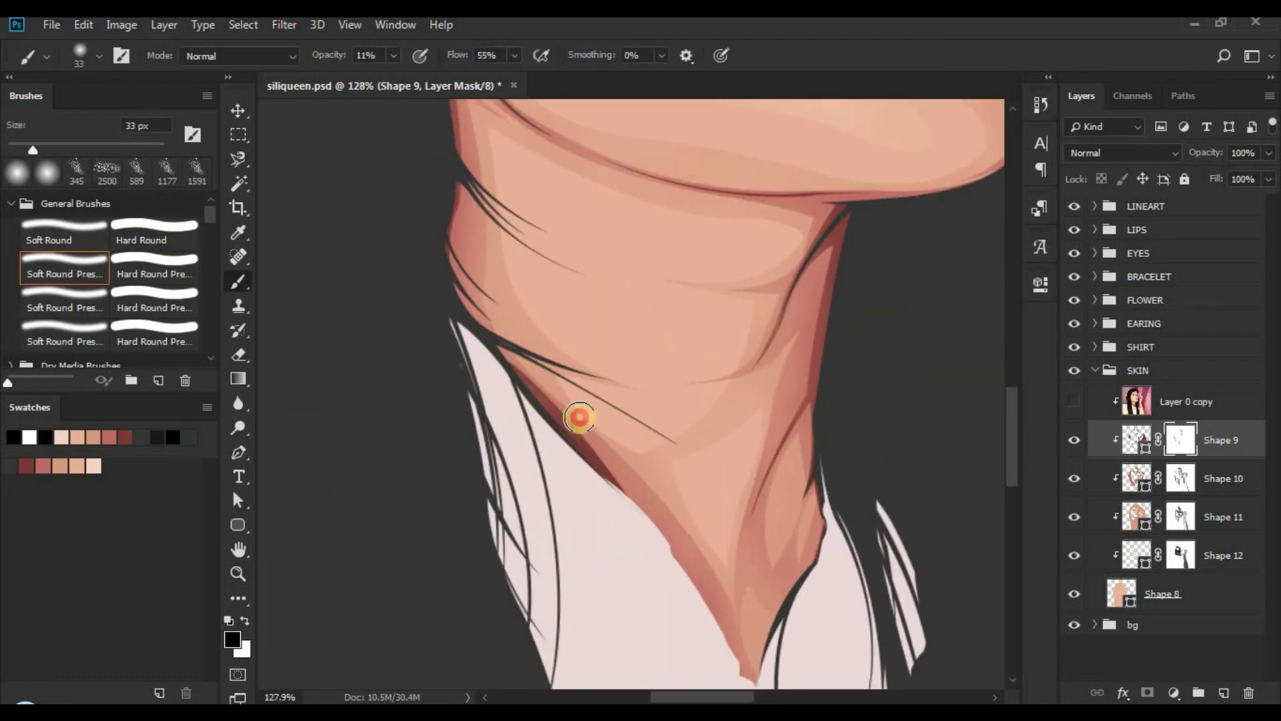
left_click_drag(654, 505, 474, 238)
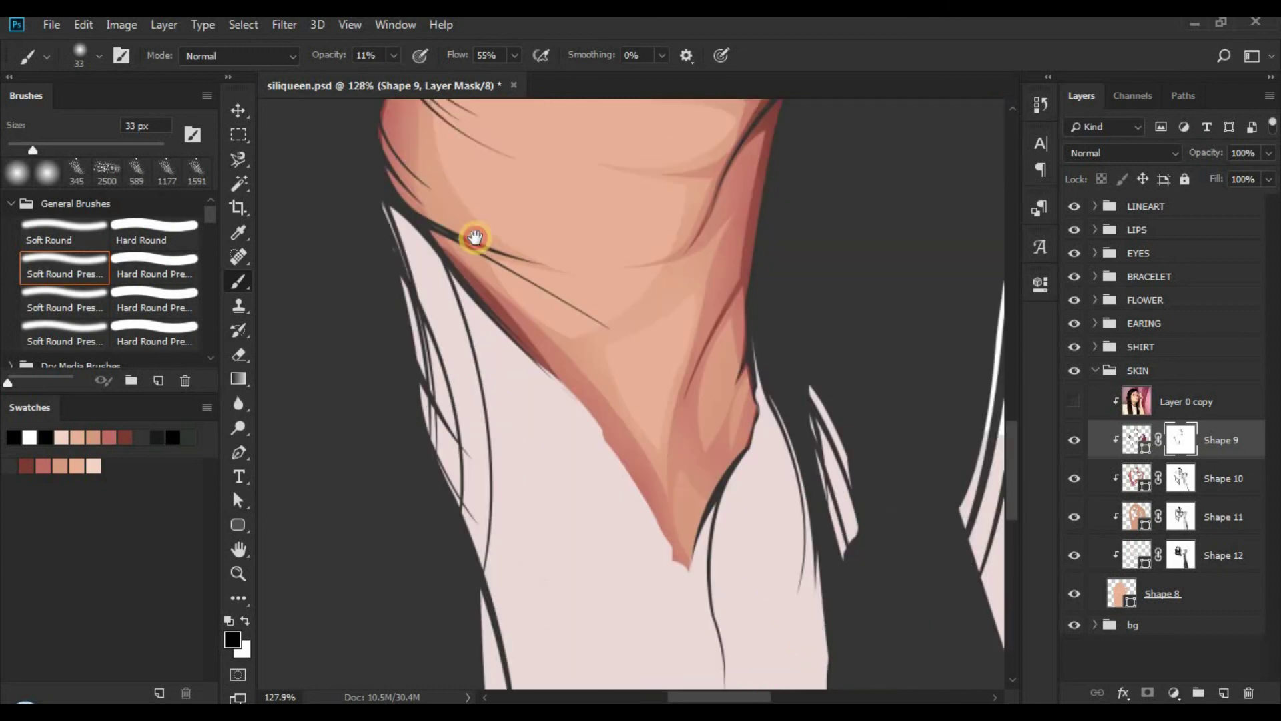
Step: Soften the Shape 9 shading around the wrist and along the forearm on the mask
left_click_drag(617, 315, 320, 601)
left_click(480, 431)
mouse_move(654, 271)
left_mouse_down()
mouse_move(504, 450)
mouse_move(520, 581)
left_mouse_up()
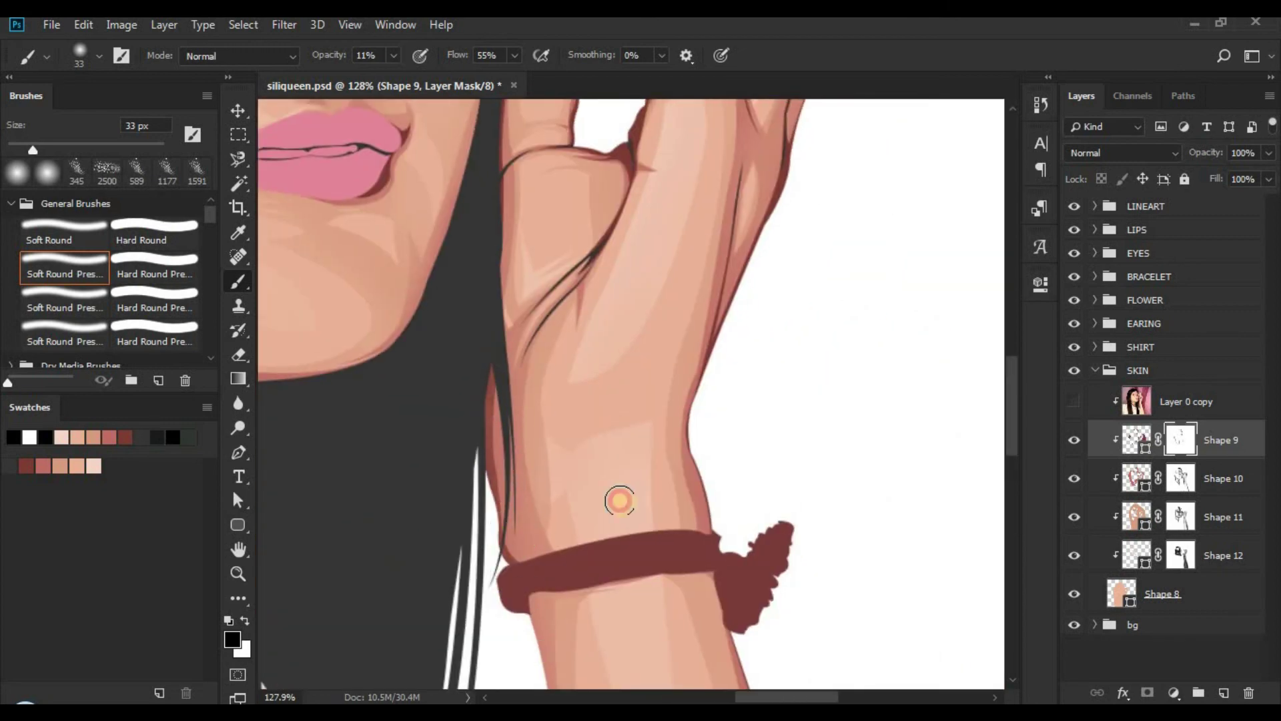
key("z")
left_click_drag(560, 478, 473, 454)
left_click_drag(717, 586, 628, 219)
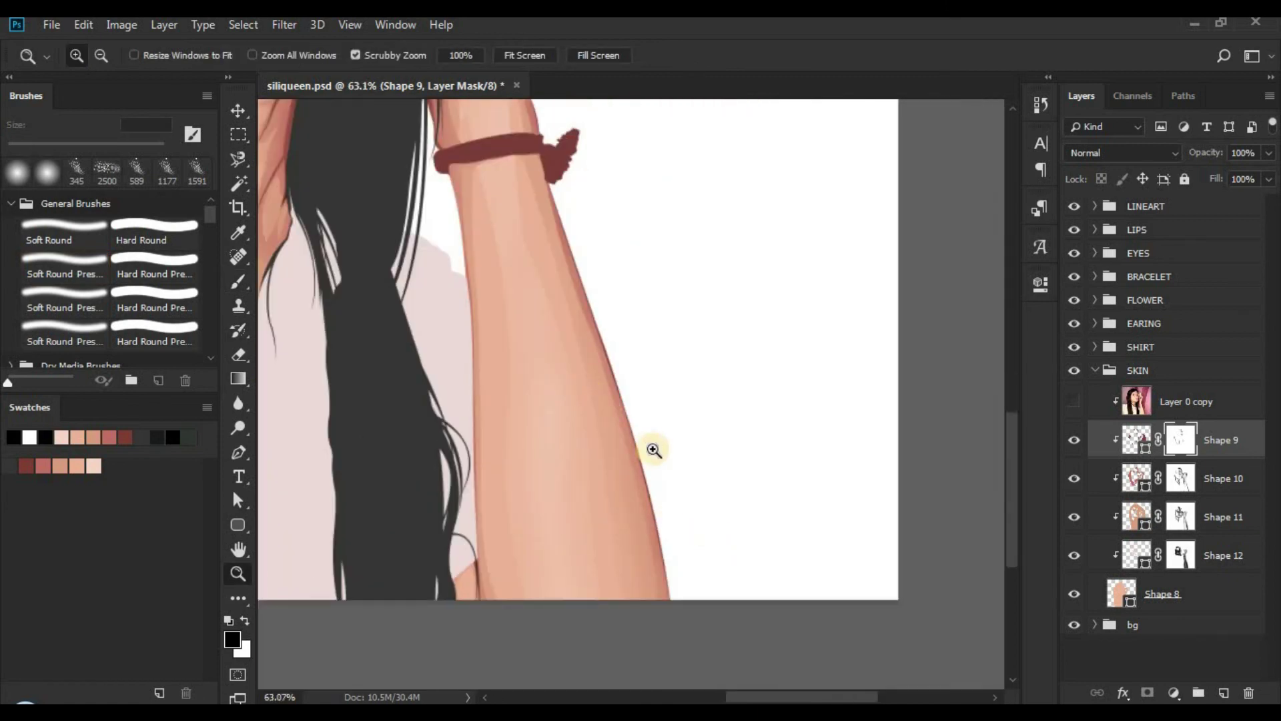
key("b")
left_click_drag(569, 272, 561, 595)
left_click_drag(561, 406, 571, 489)
Step: Soften the Shape 9 shading on the palm and the hand's outer edge with a 26 px brush, checking against the reference photo
key("z")
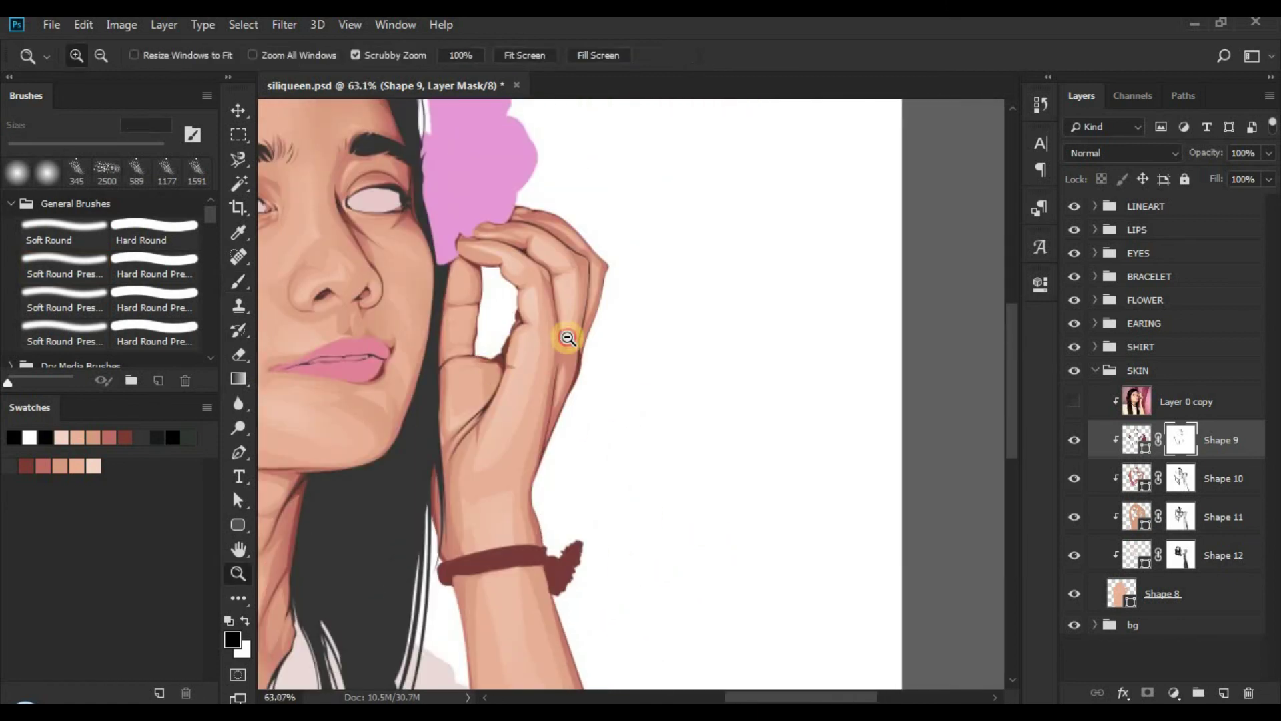
left_click_drag(496, 361, 567, 362)
key("b")
left_click_drag(504, 394, 486, 395)
left_click(478, 415)
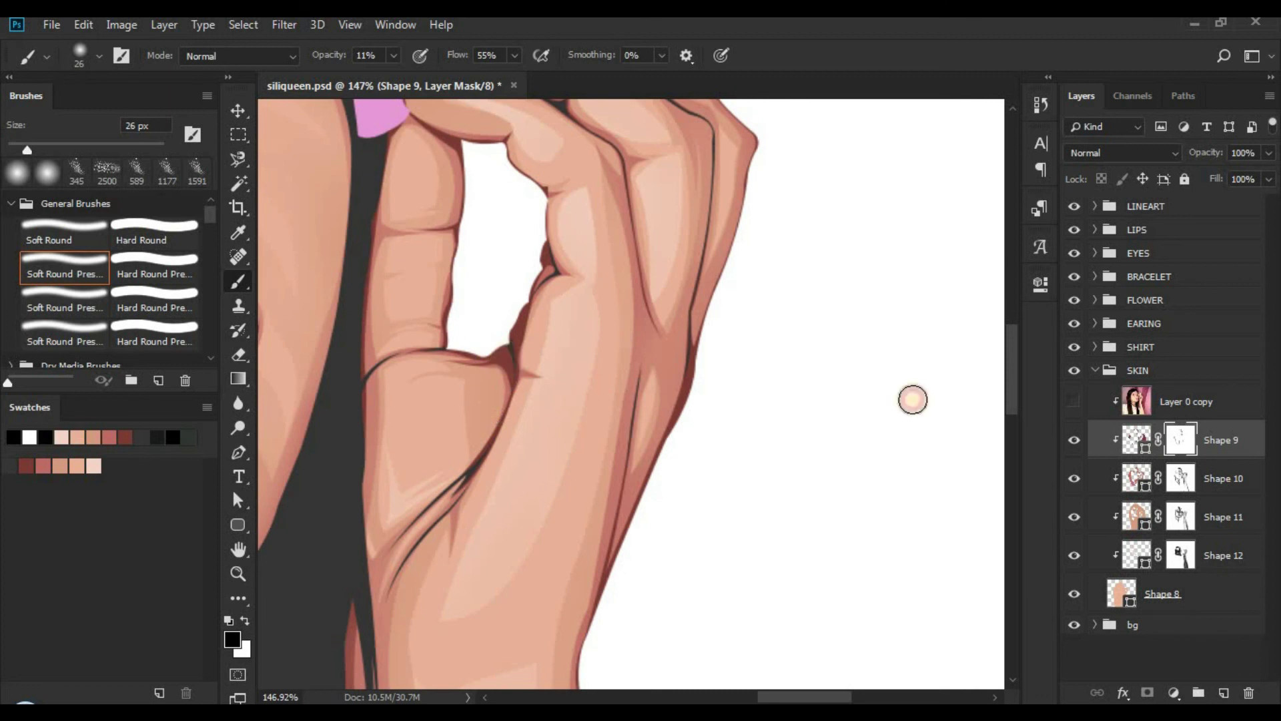
left_click(1073, 401)
left_click(1073, 401)
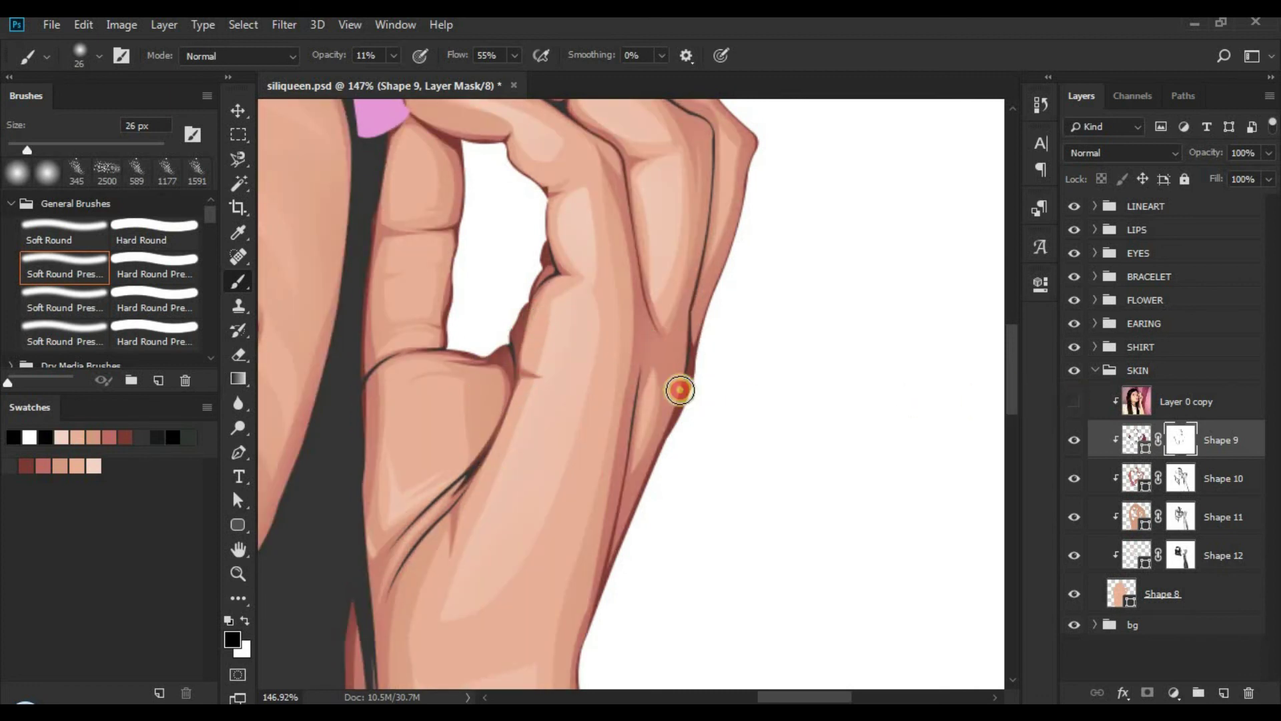
mouse_move(395, 444)
left_mouse_down()
mouse_move(429, 318)
mouse_move(435, 389)
left_mouse_up()
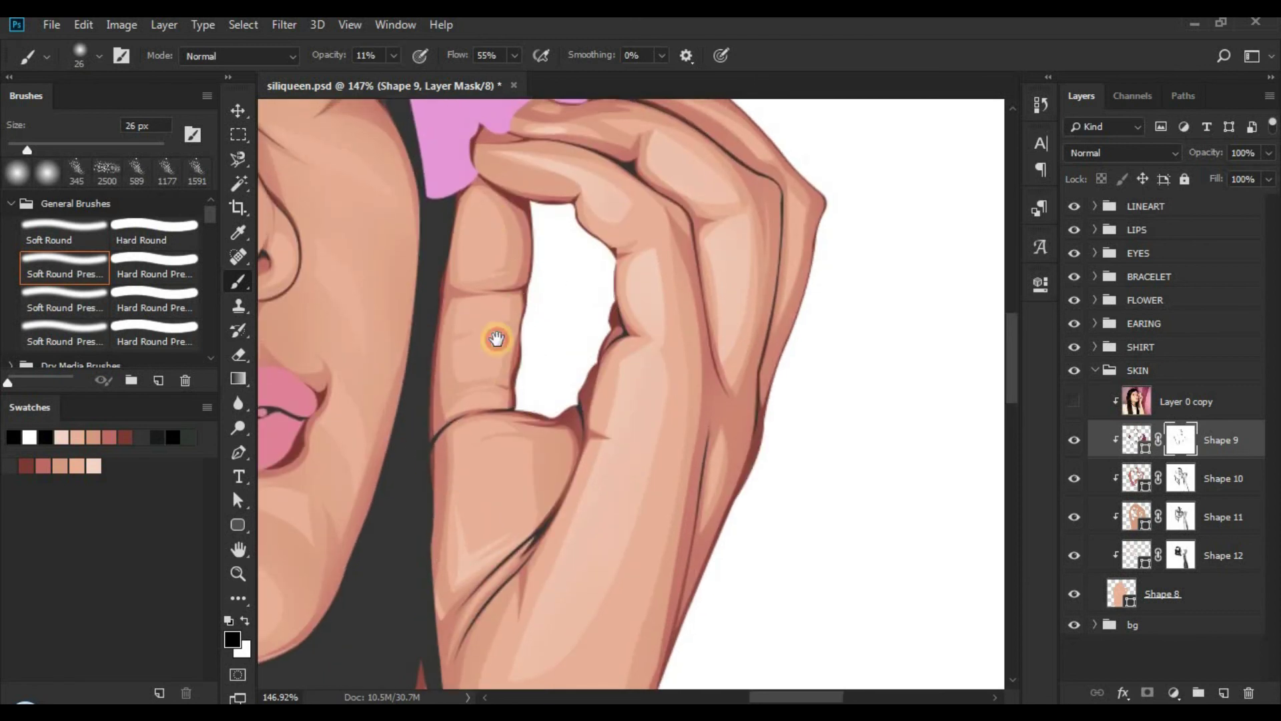
Step: Blend the Shape 9 shading along the raised fingers and fingertips beside the flower on the mask
scroll(494, 340, "up", 3)
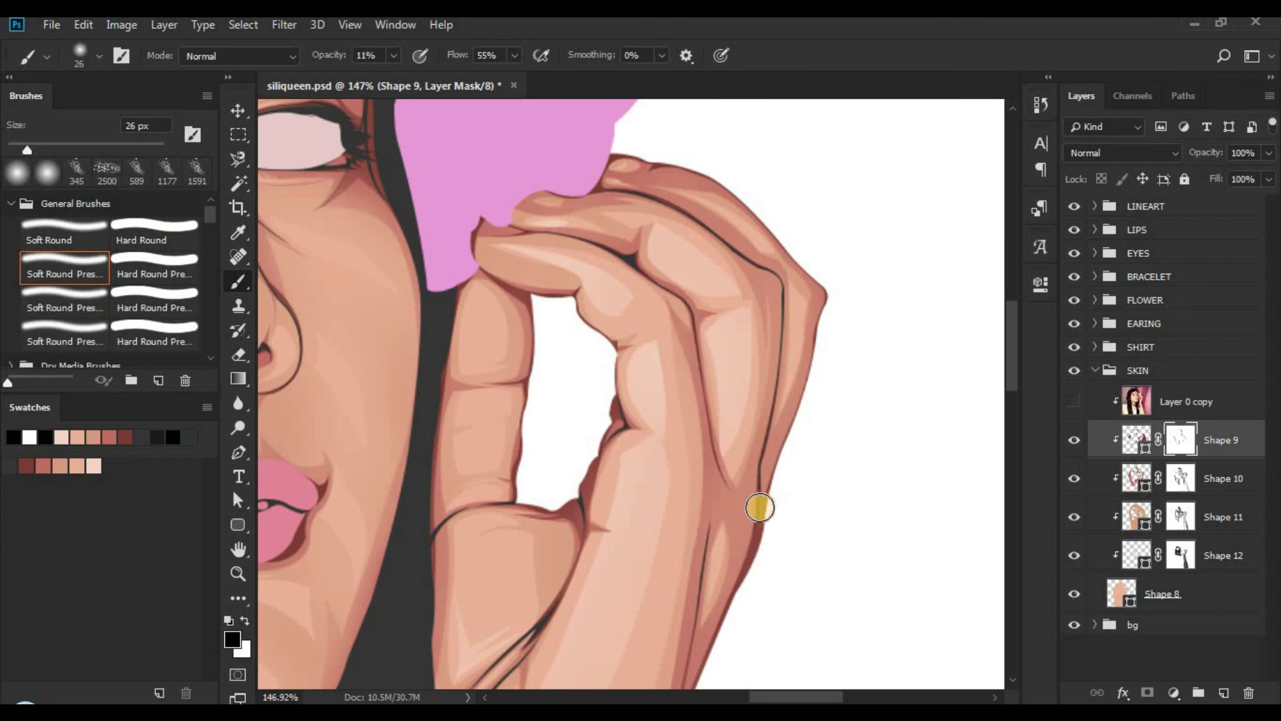
scroll(707, 402, "up", 4)
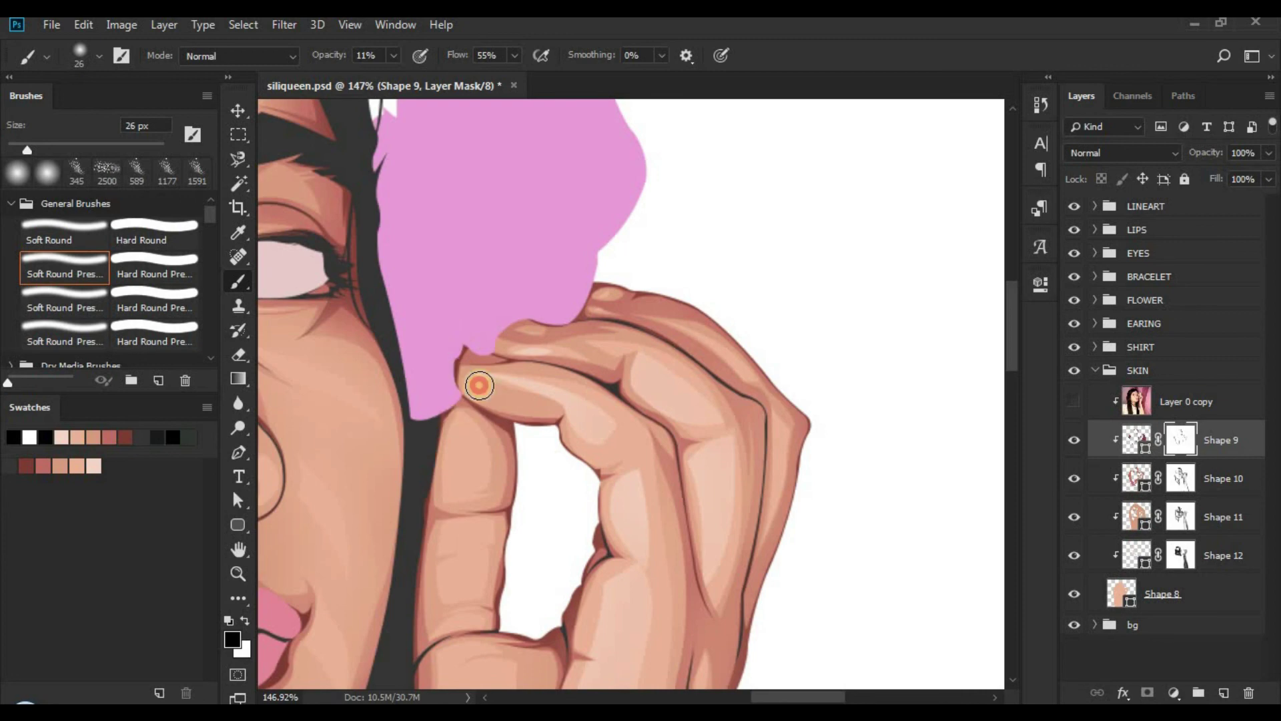
key("z")
left_click_drag(695, 352, 578, 380)
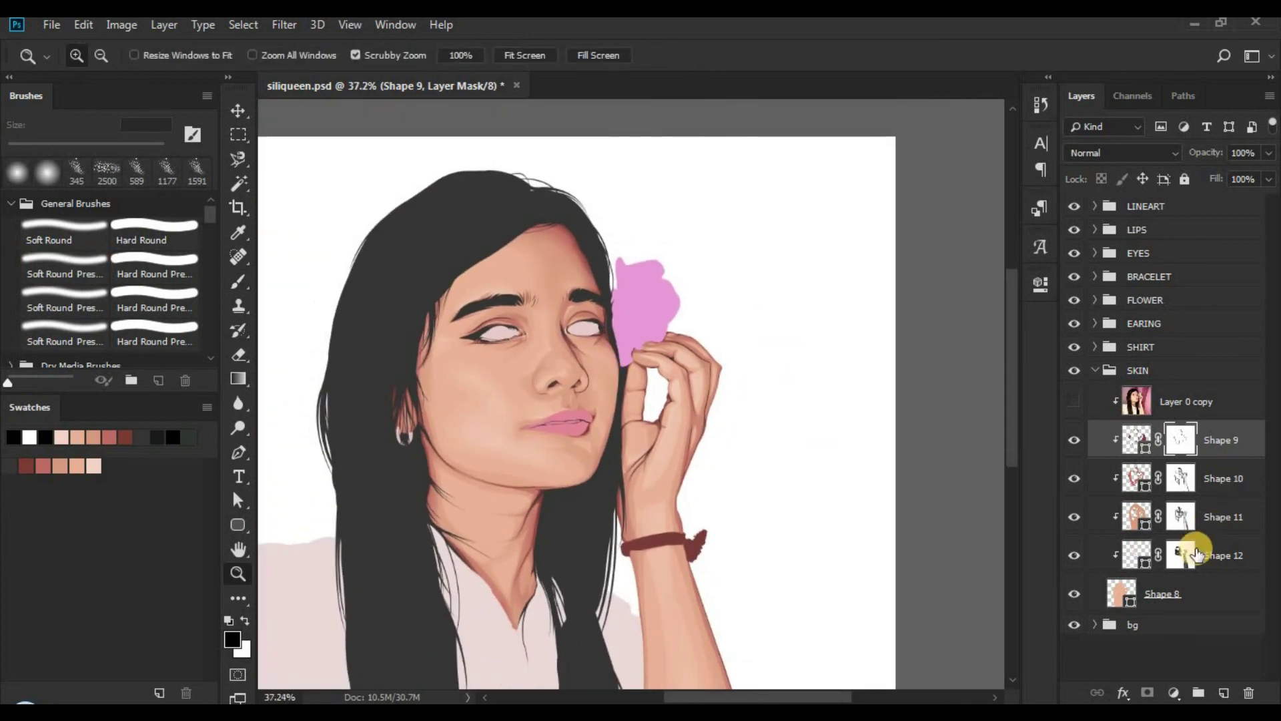
Step: Blend the Shape 12 shading on the near cheek on its layer mask with a 48 px brush
left_click(1142, 554)
key("b")
scroll(497, 440, "up", 4)
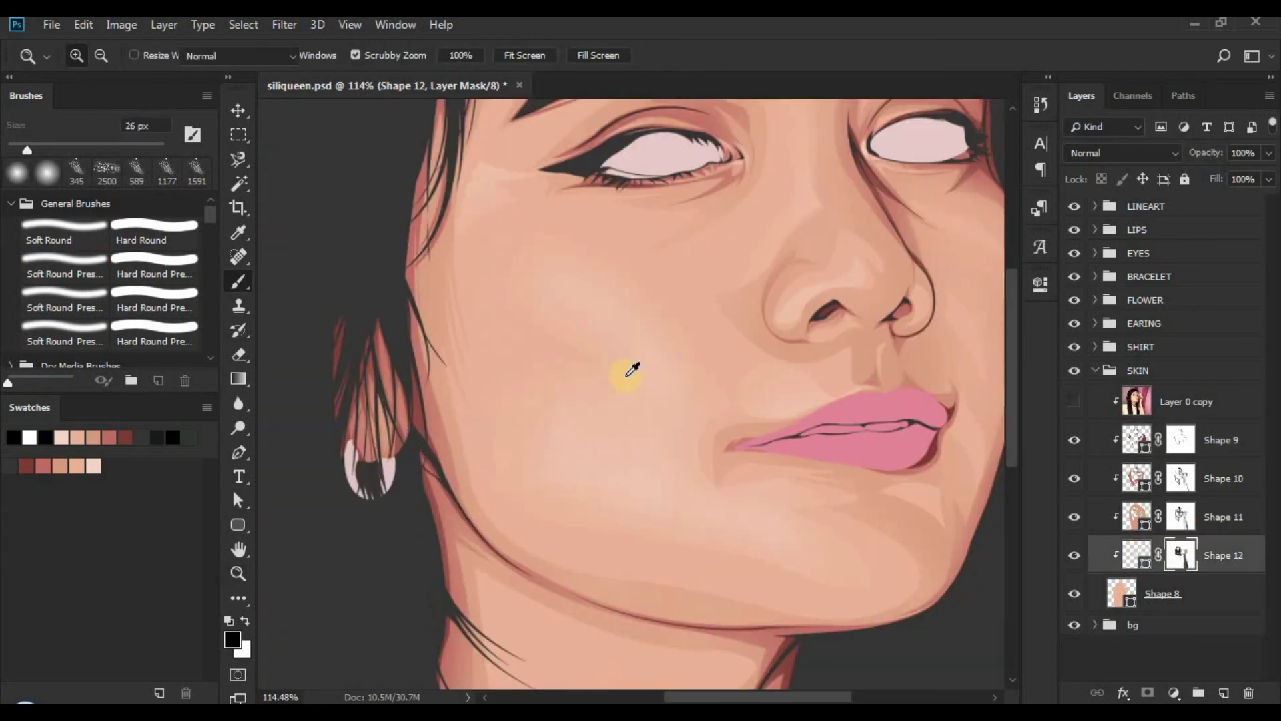
key("z")
left_click_drag(592, 337, 604, 406)
key("b")
mouse_move(604, 407)
left_mouse_down()
mouse_move(590, 405)
mouse_move(504, 504)
left_mouse_up()
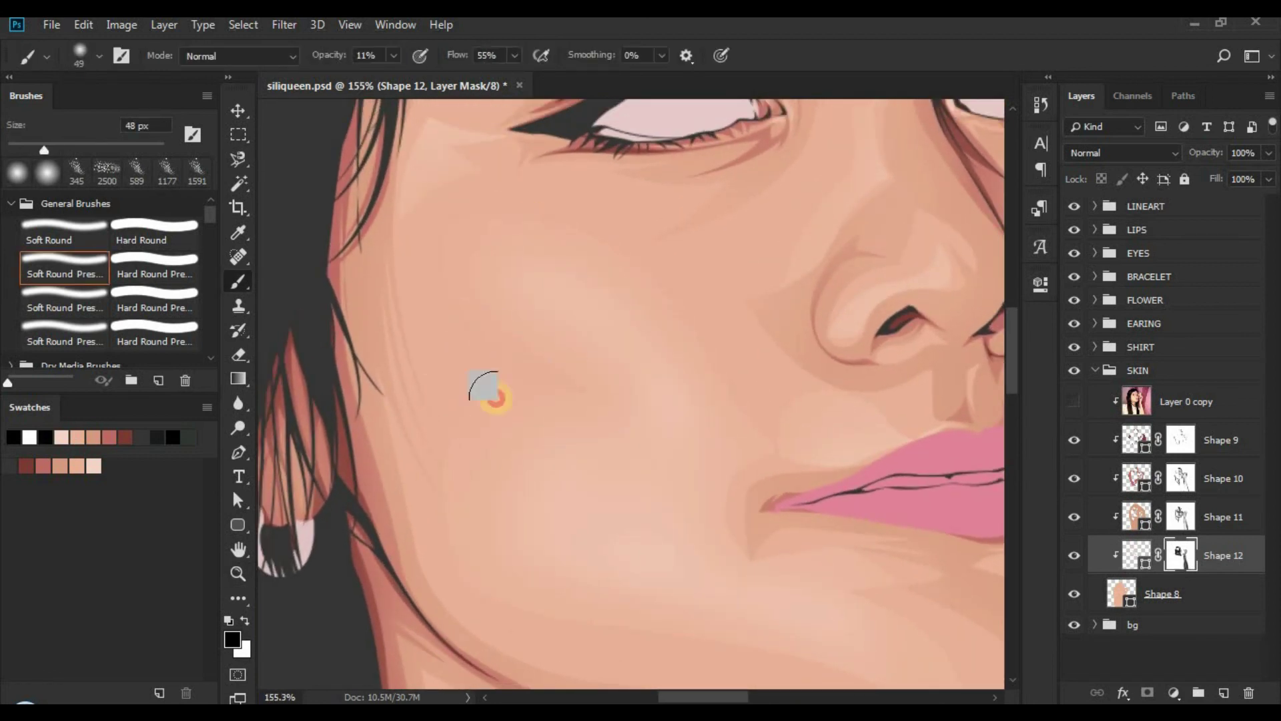
left_click_drag(572, 589, 360, 441)
Step: Soften the Shape 12 shading across the lower cheek and chin on the mask with a 68 px brush
left_click_drag(546, 527, 684, 509)
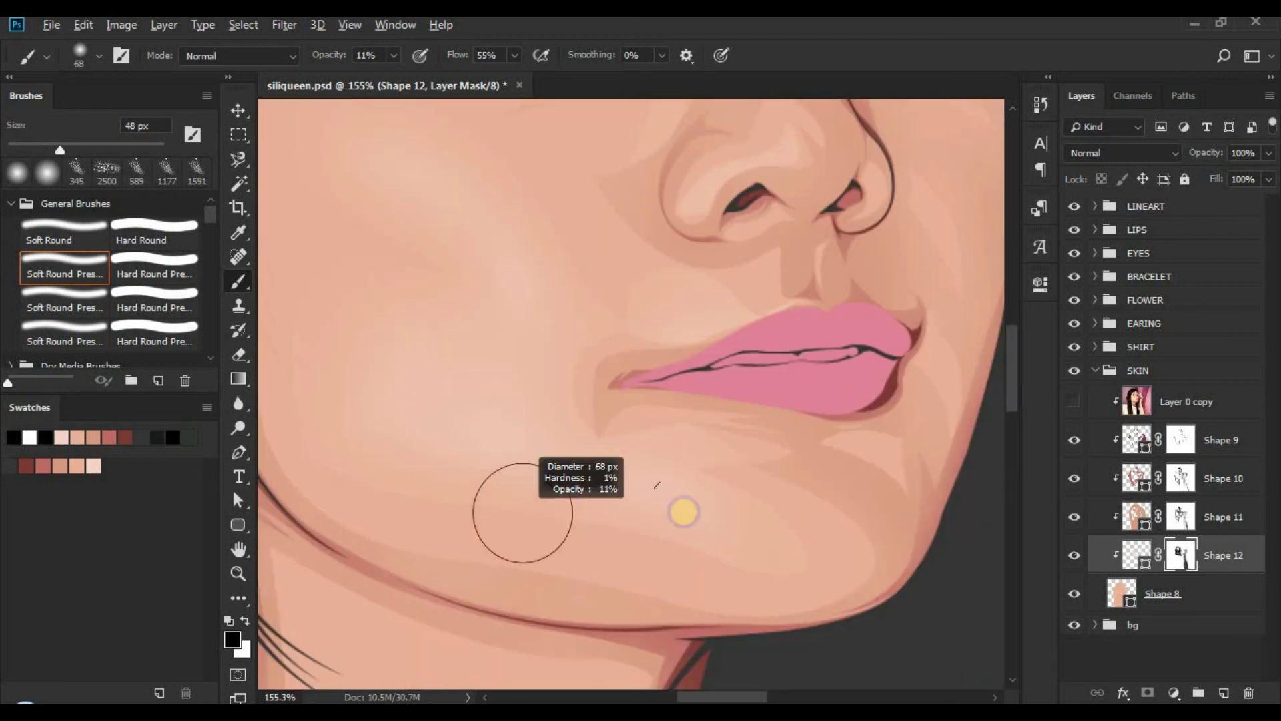
left_click_drag(550, 514, 635, 630)
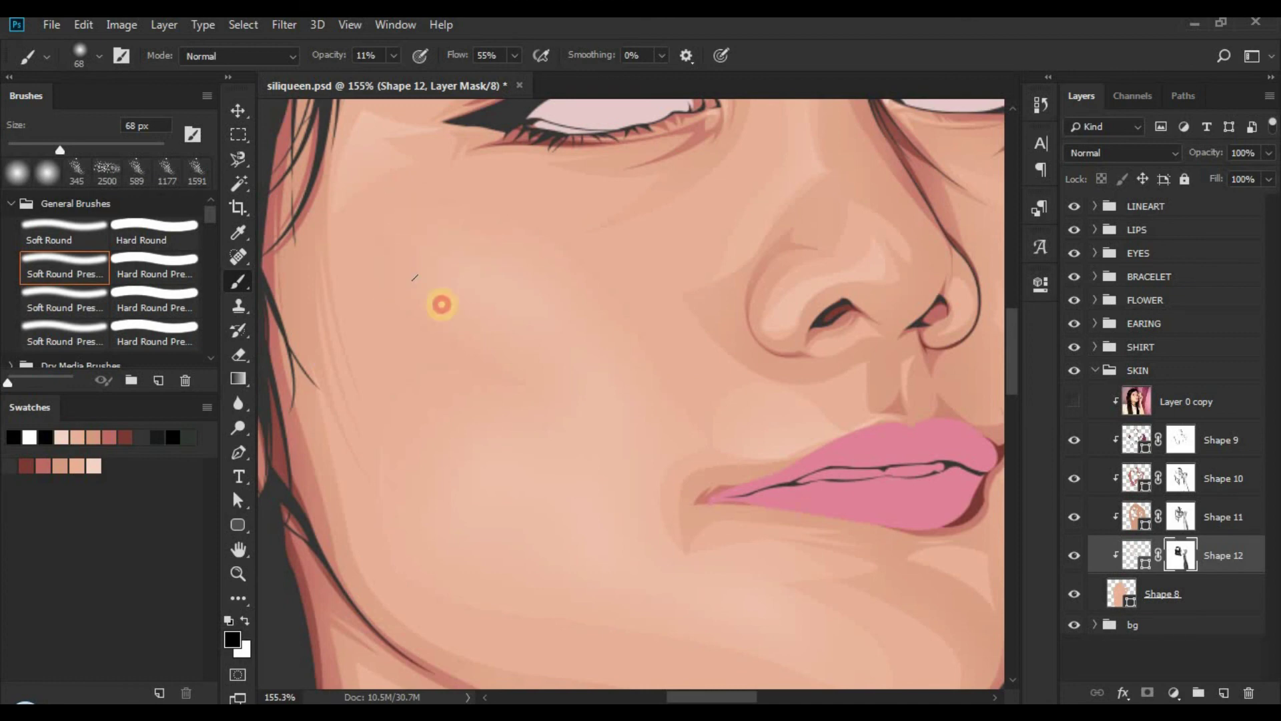
left_click_drag(599, 317, 511, 312)
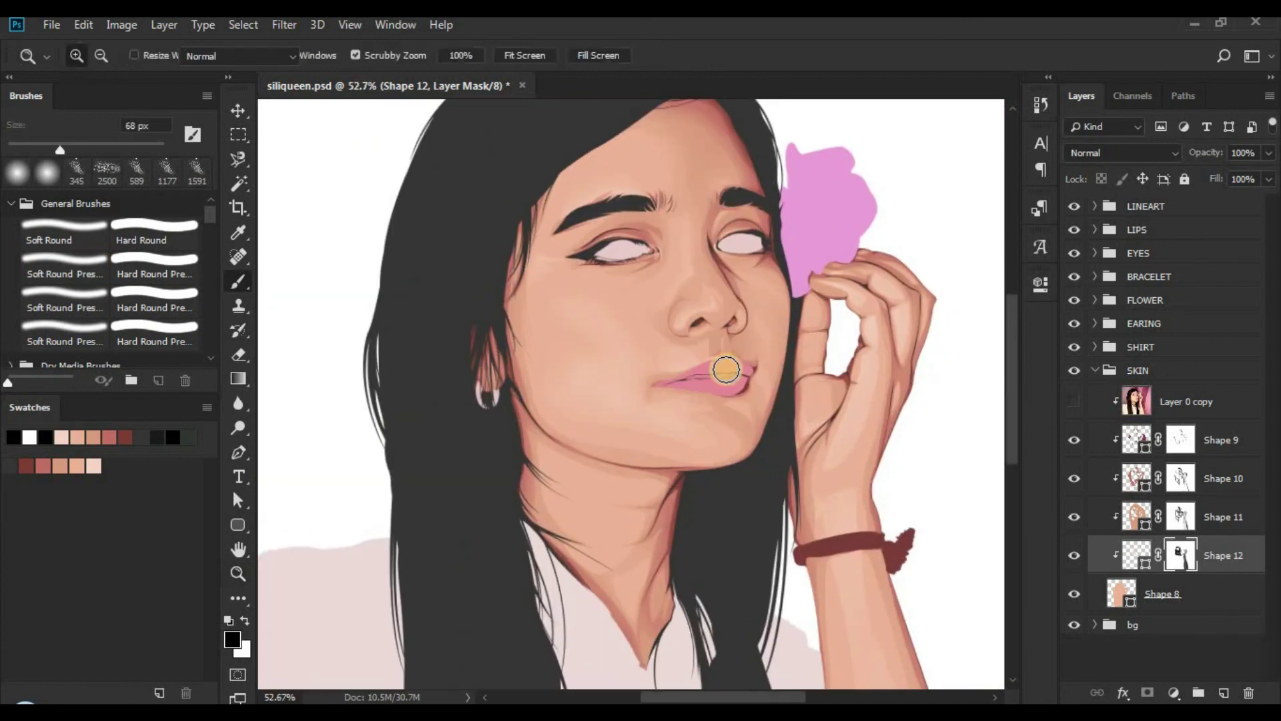
Step: Blend the Shape 12 shading on the cheek beside the mouth corner on the mask with a 38 px brush
left_click_drag(727, 370, 851, 357)
mouse_move(710, 361)
left_mouse_down()
mouse_move(699, 362)
mouse_move(706, 275)
mouse_move(584, 280)
left_mouse_up()
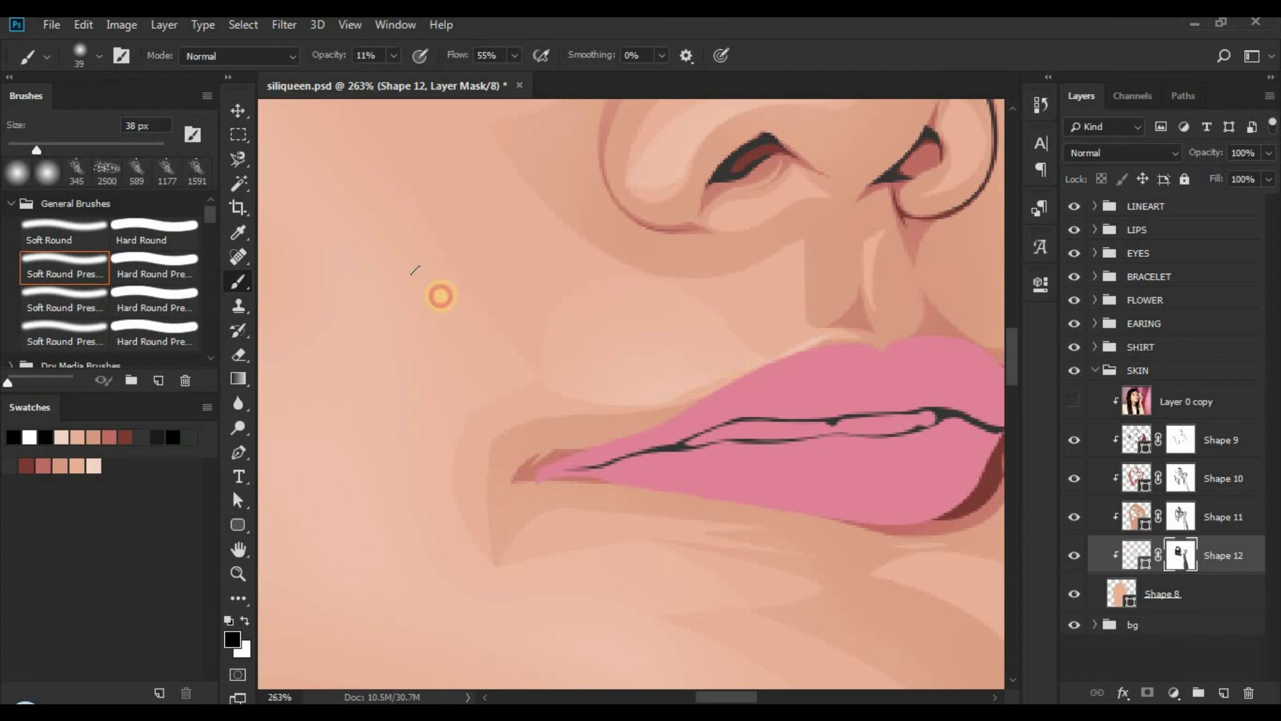
key("z")
left_click_drag(629, 343, 489, 415)
left_click(741, 463)
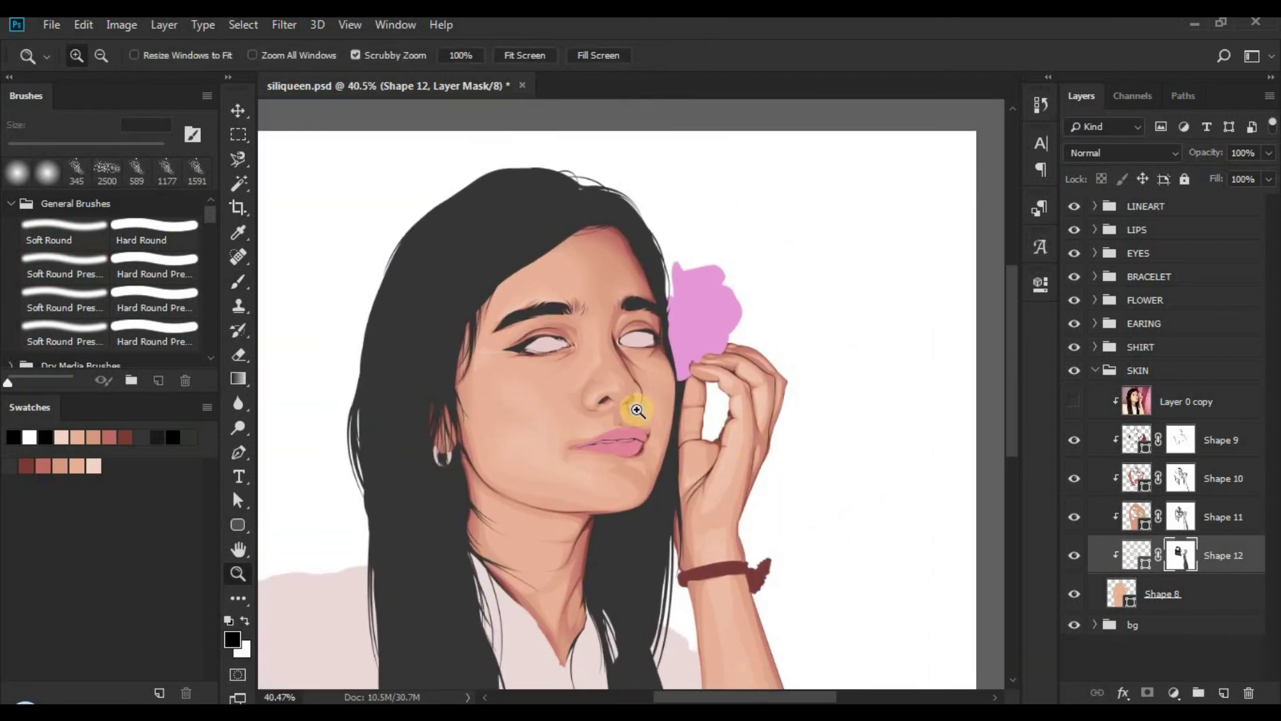
Step: Switch to the Shape 11 layer mask and get the 38 px soft brush ready over the face
left_click(720, 406)
key("alt+]")
key("b")
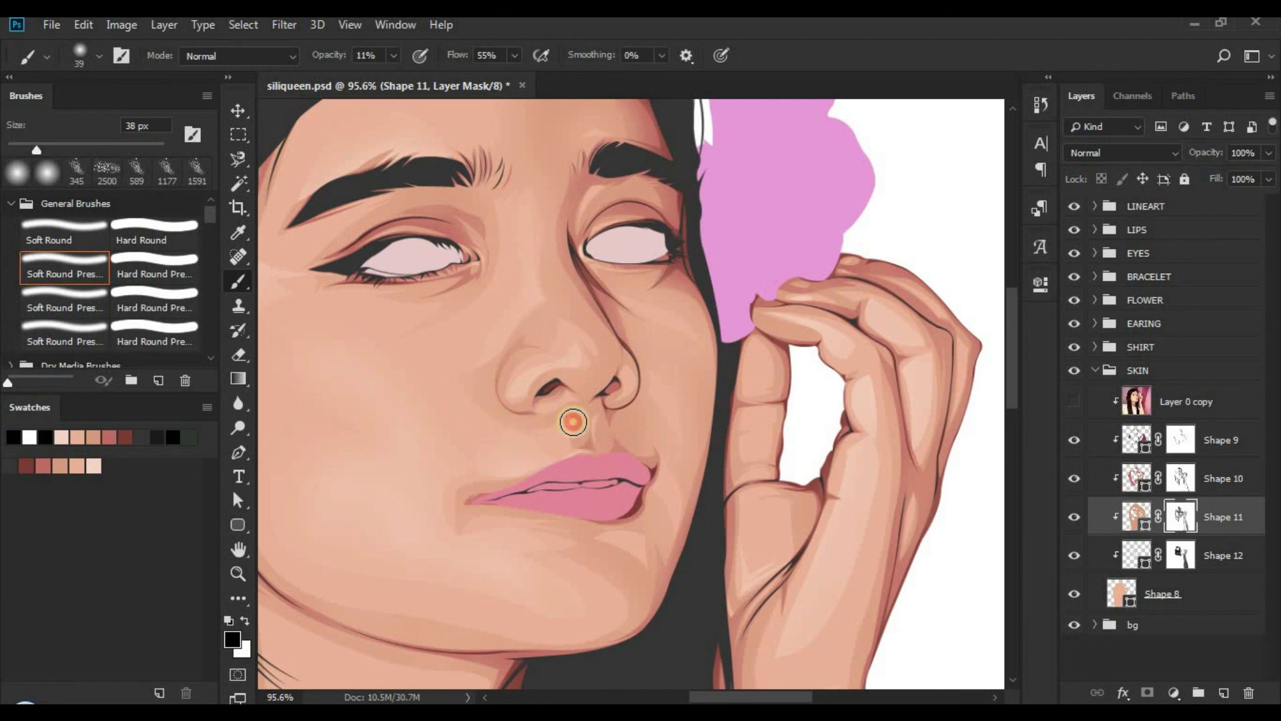
left_click_drag(479, 426, 553, 501)
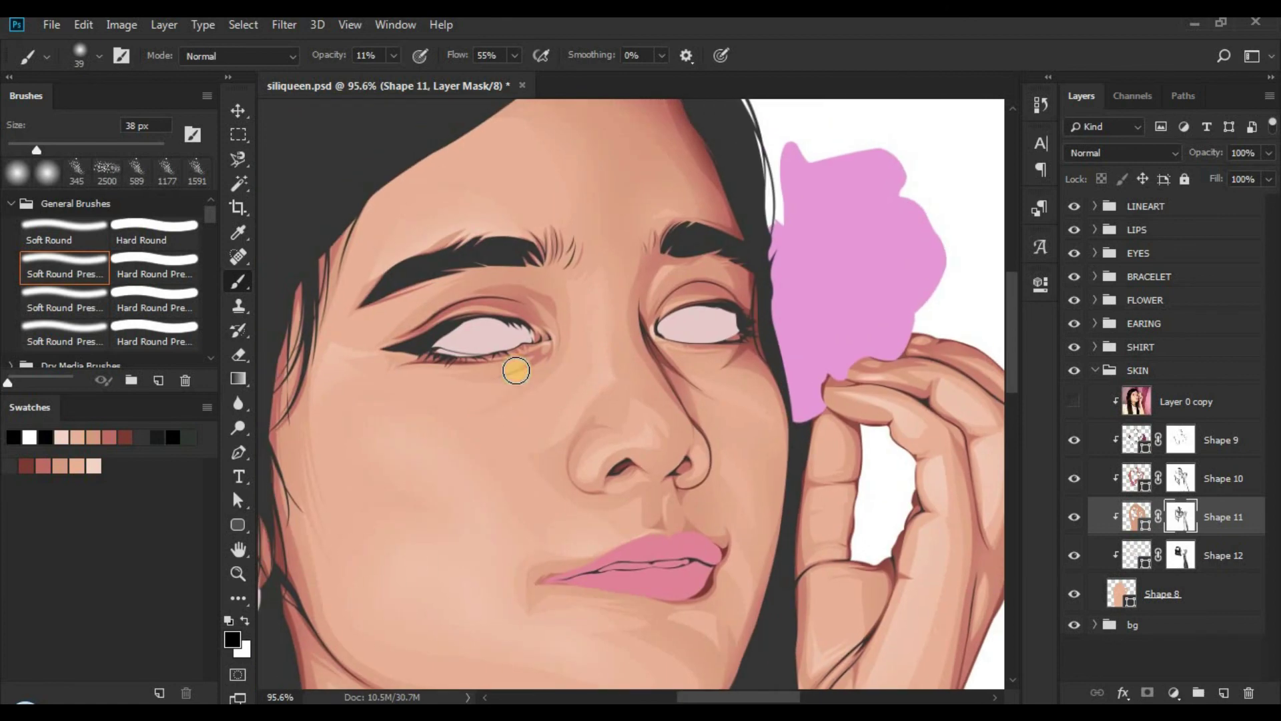
Step: Check the blended skin shading across the face and hand, and save the portrait document
key("z")
left_click_drag(500, 337, 451, 330)
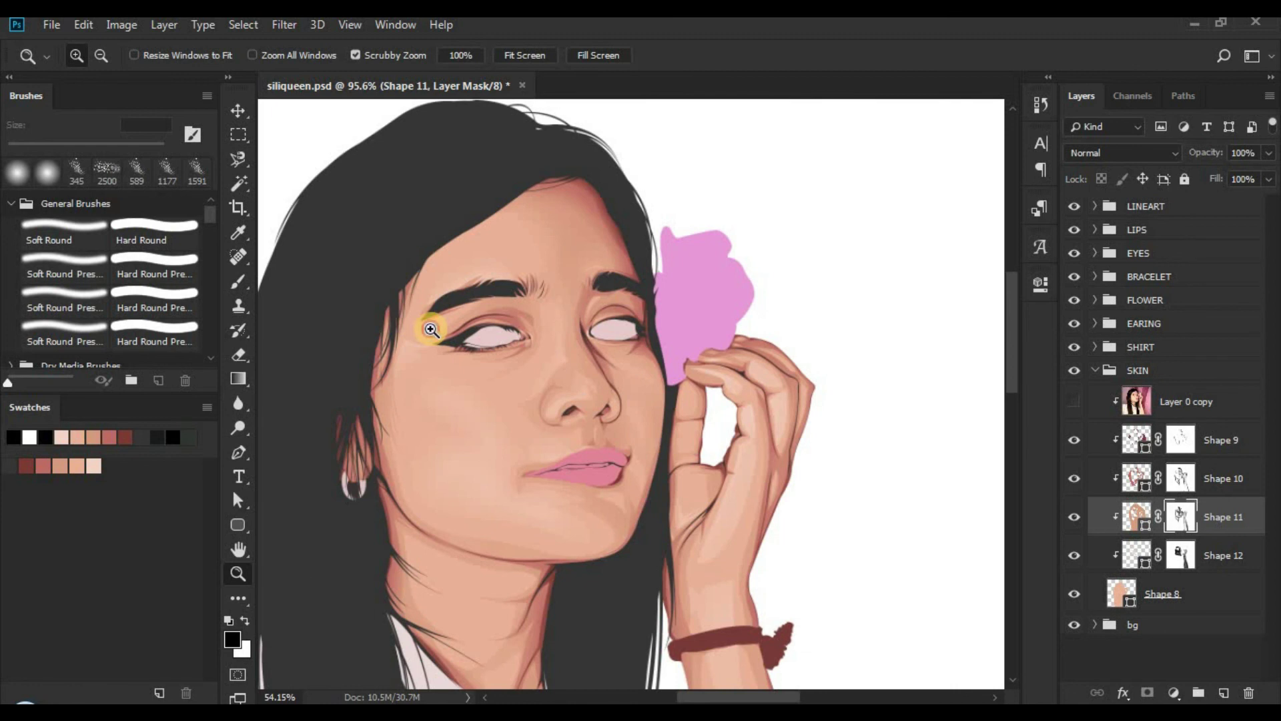
left_click(431, 330, "alt")
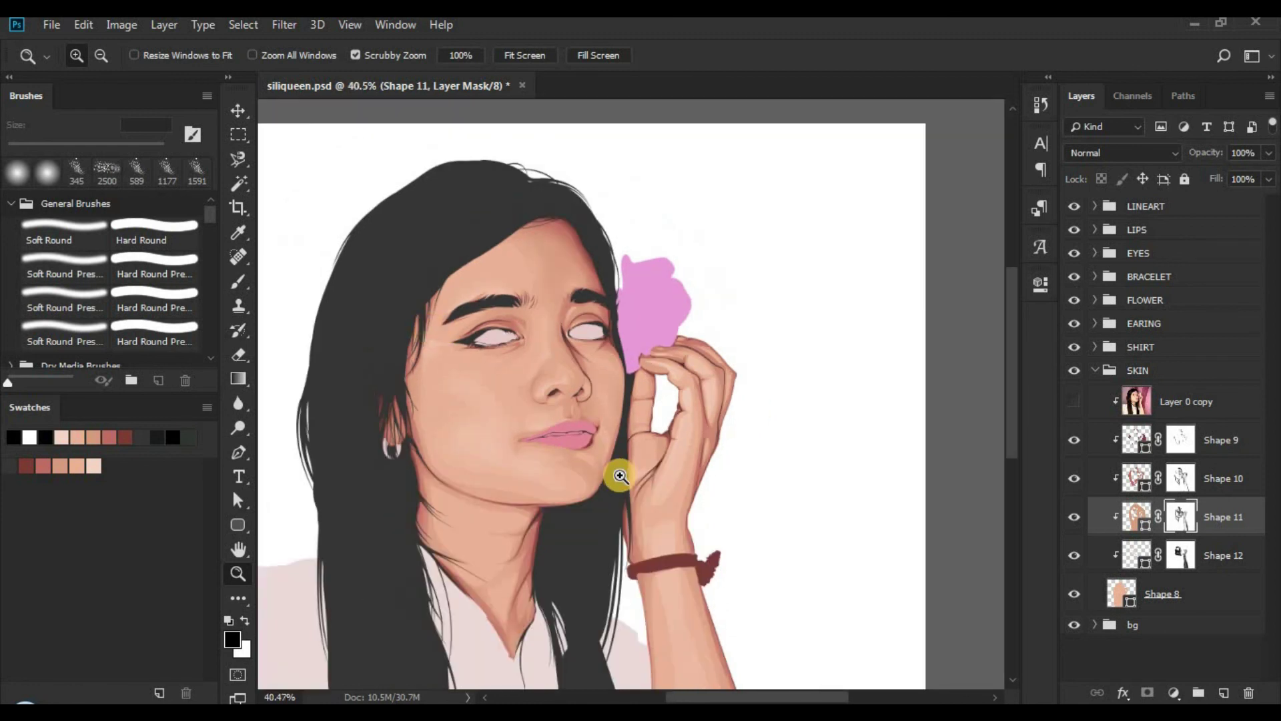
key("space")
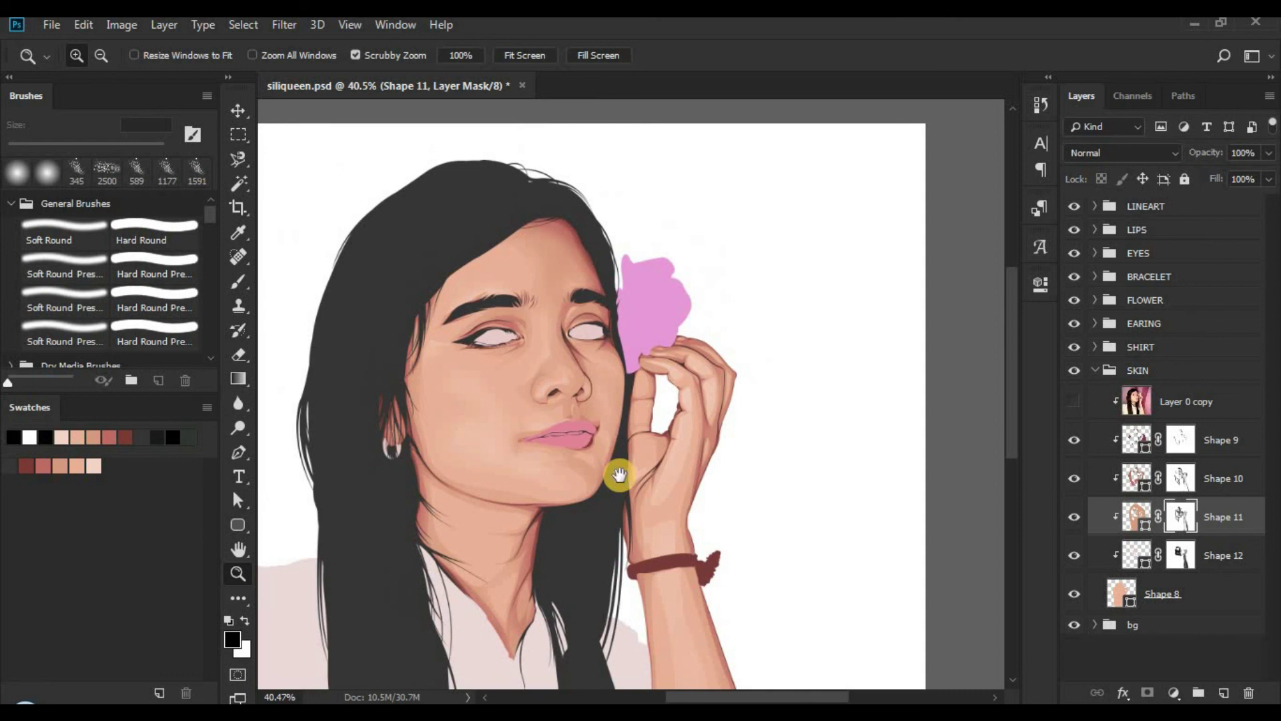
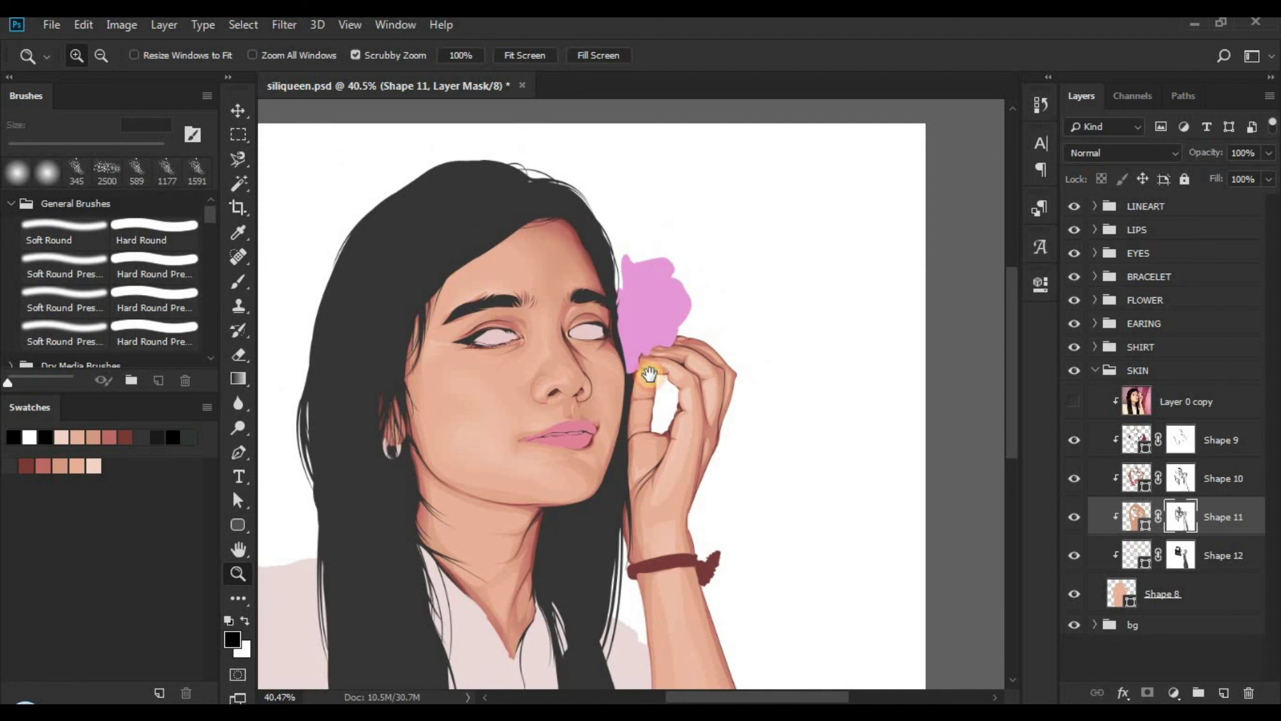
left_click_drag(617, 424, 650, 375)
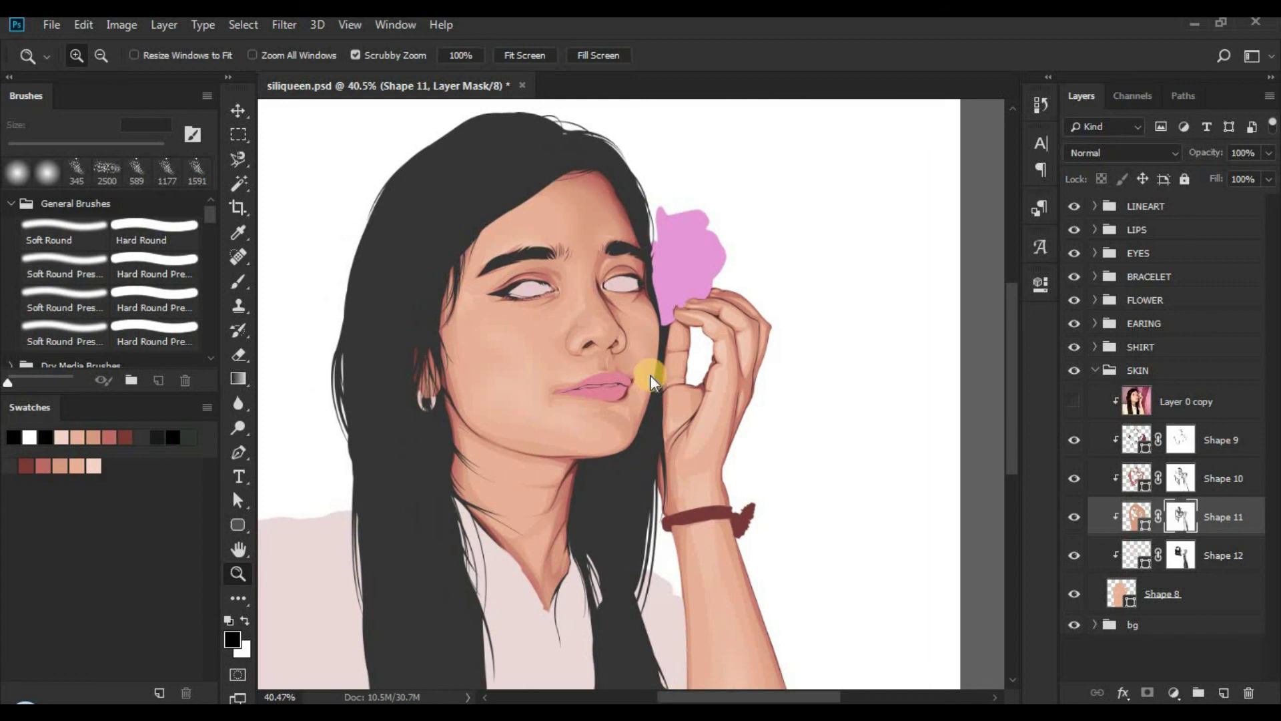
key("ctrl+s")
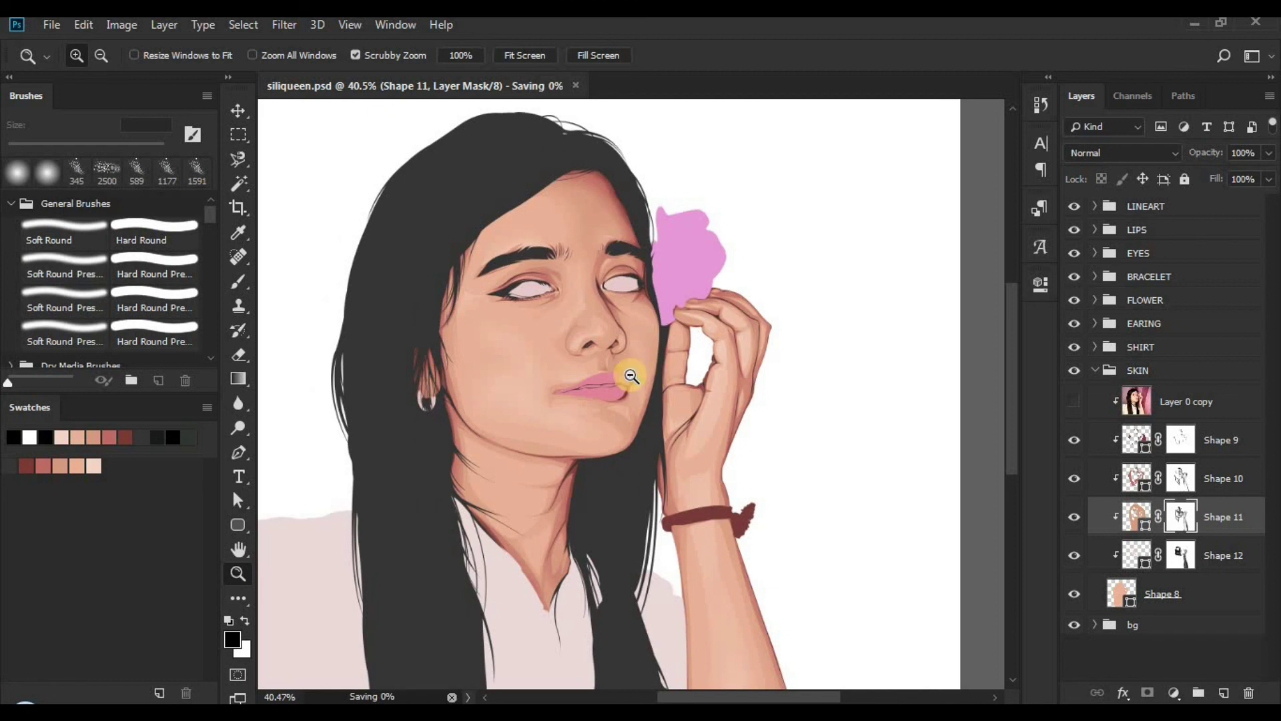
scroll(580, 375, "down", 2)
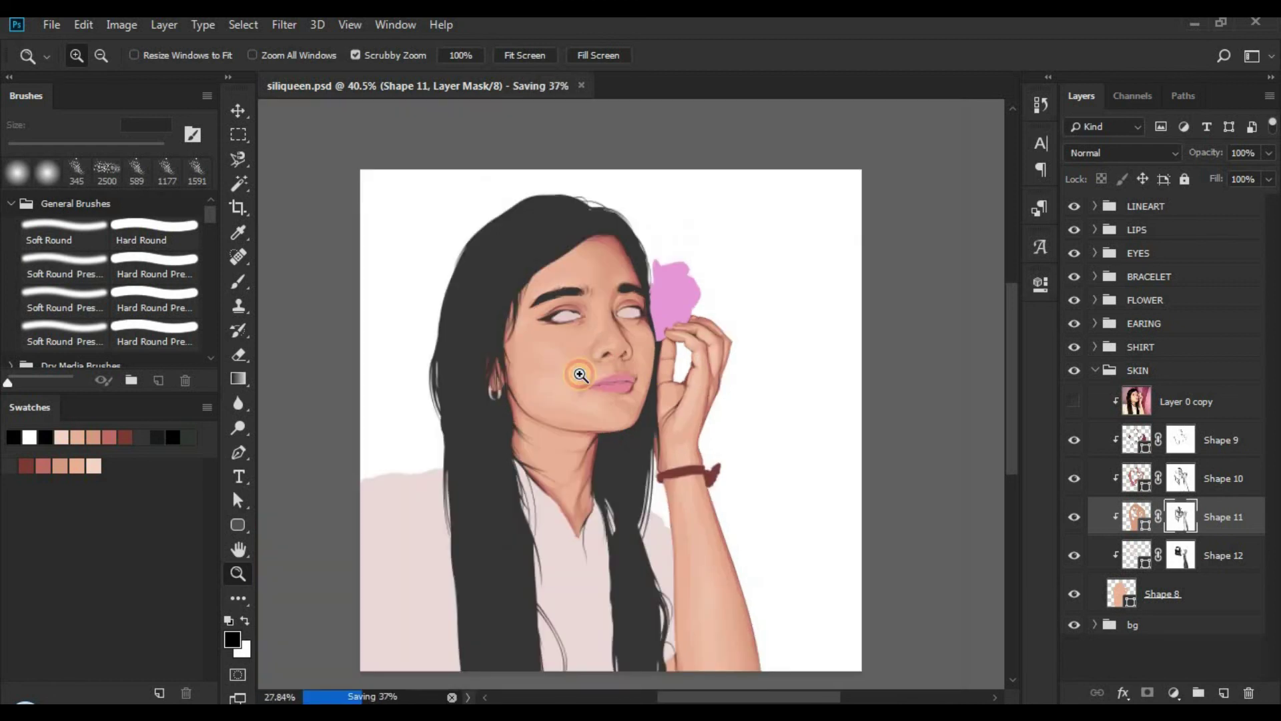
scroll(581, 375, "down", 1)
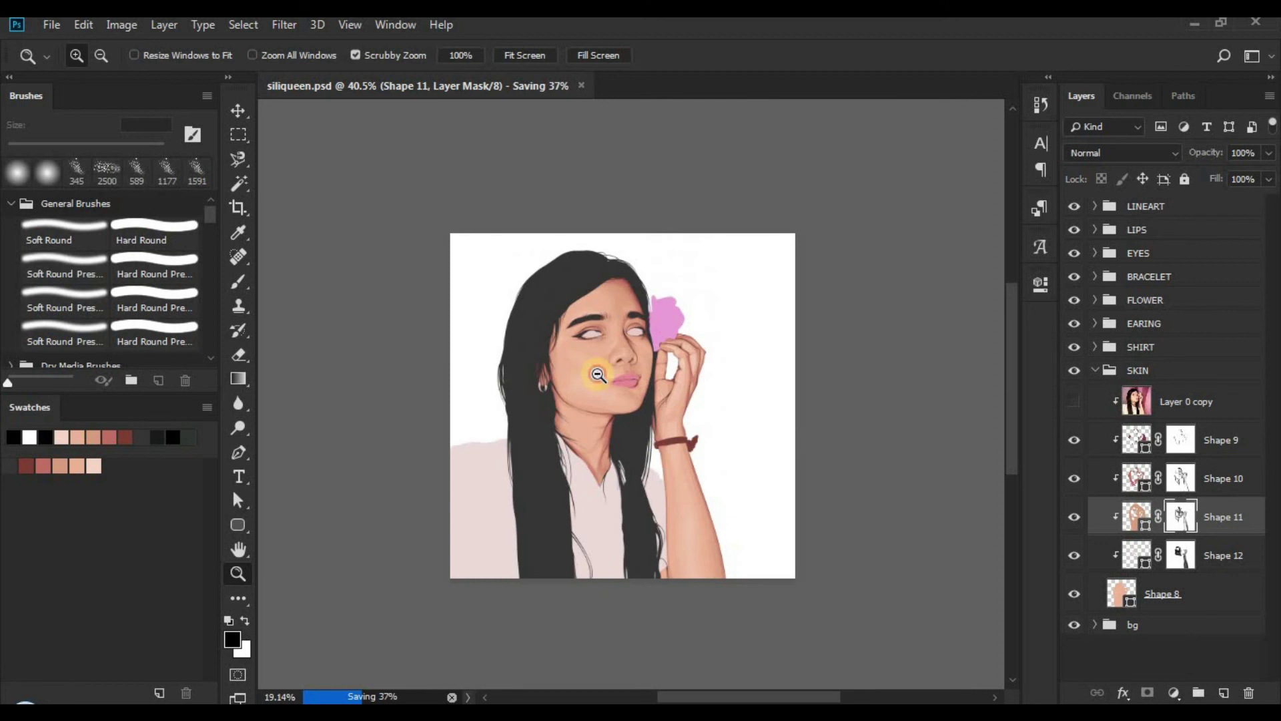
scroll(597, 375, "up", 1)
scroll(598, 375, "up", 1)
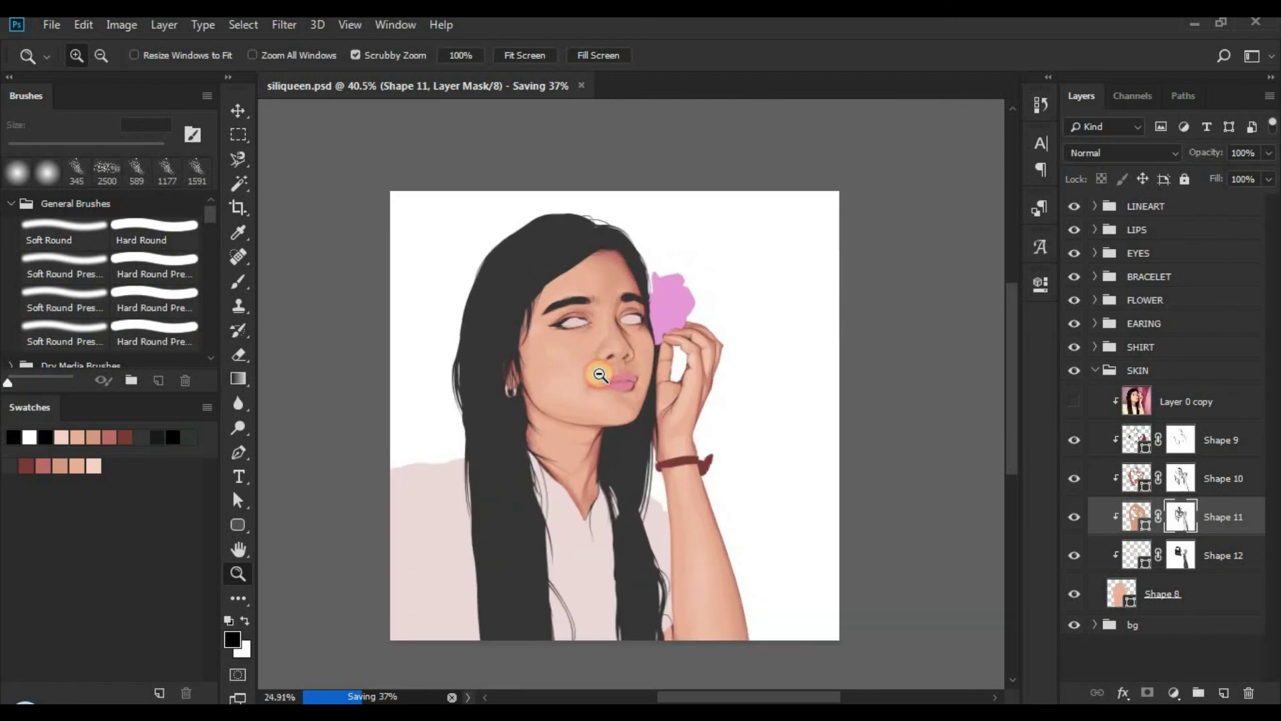
scroll(600, 382, "up", 1)
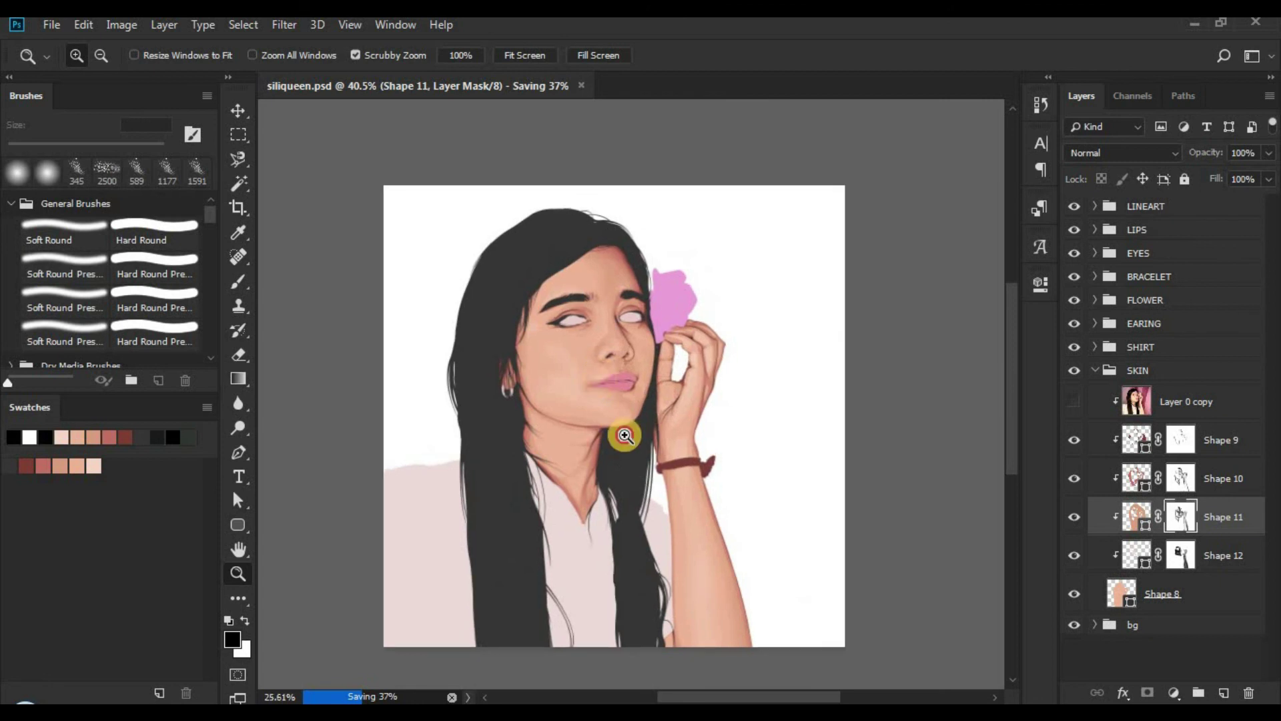